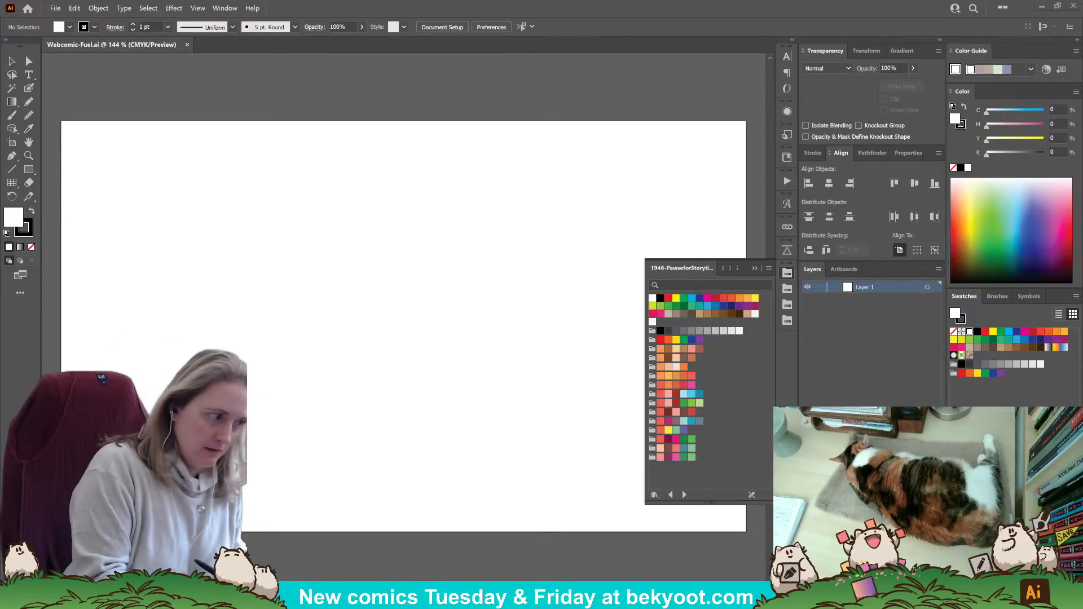
# Collapse the floating swatch library so the artboard is unobstructed.
pyautogui.click(29, 88)
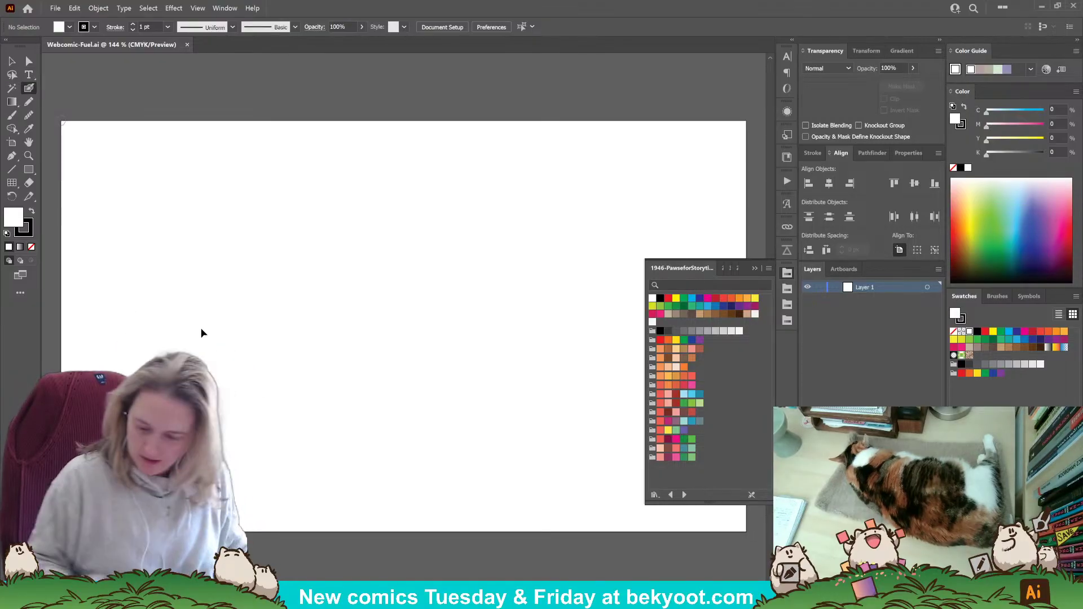
pyautogui.click(750, 269)
pyautogui.scroll(-2, 636, 198)
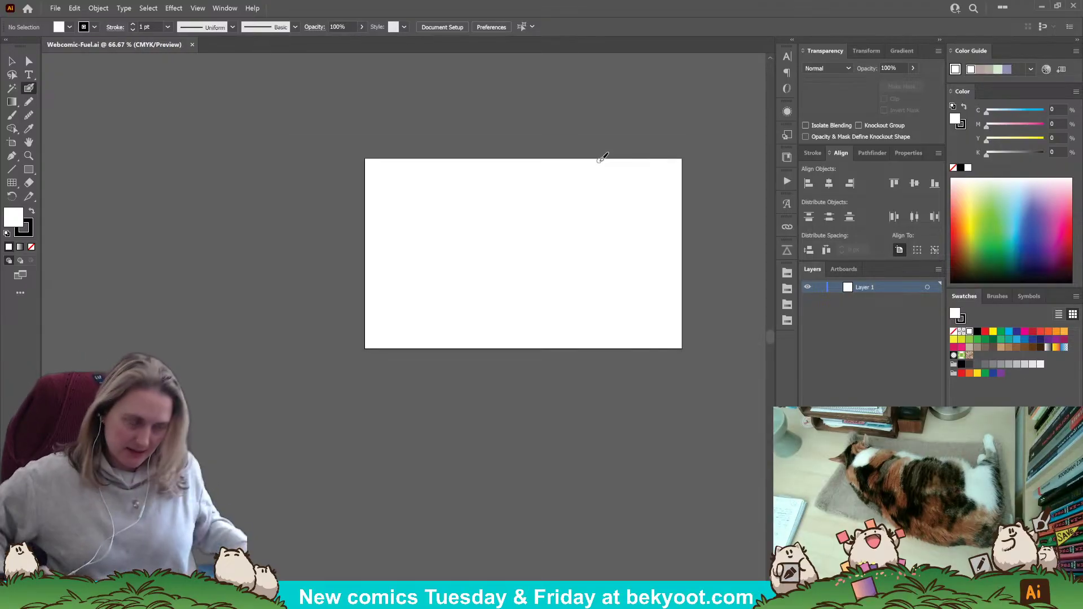
# Extend the artboard's bottom edge downward to make a tall page about 2073 px high.
pyautogui.click(12, 62)
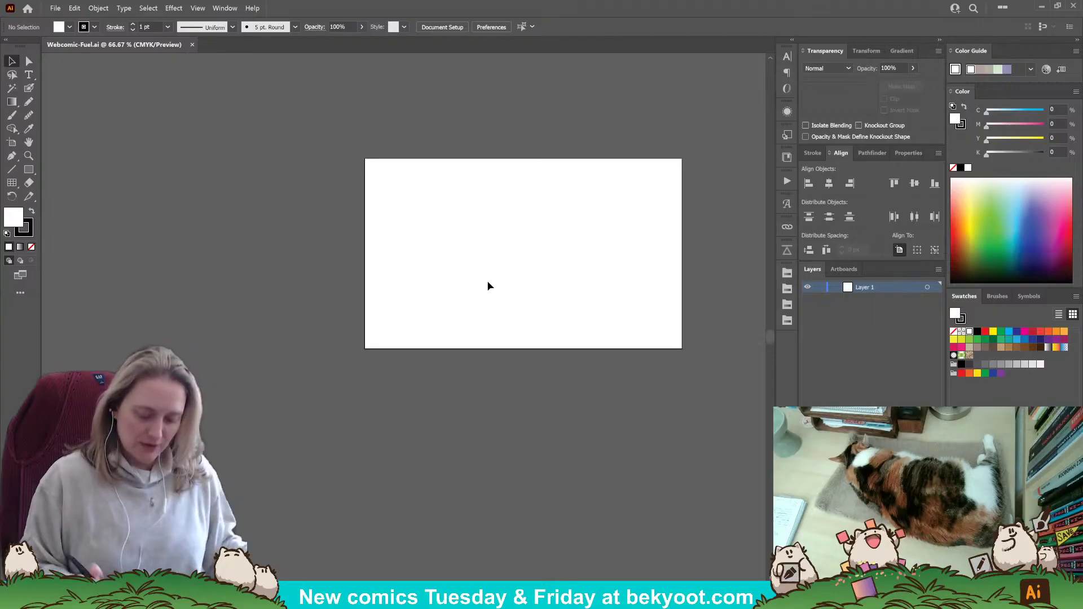
pyautogui.moveTo(534, 281); pyautogui.dragTo(416, 237)
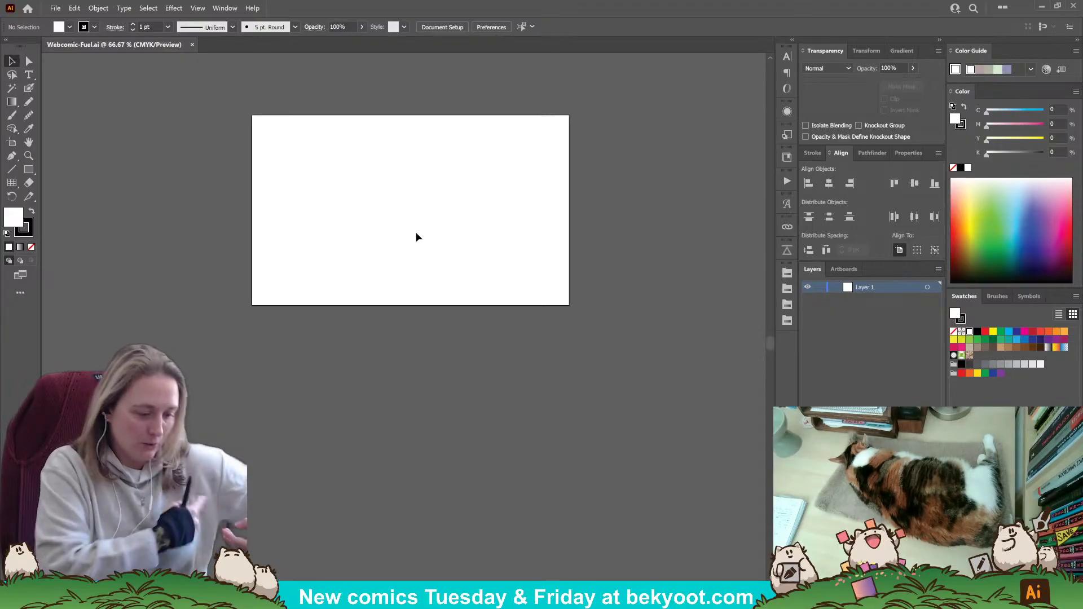
pyautogui.click(29, 88)
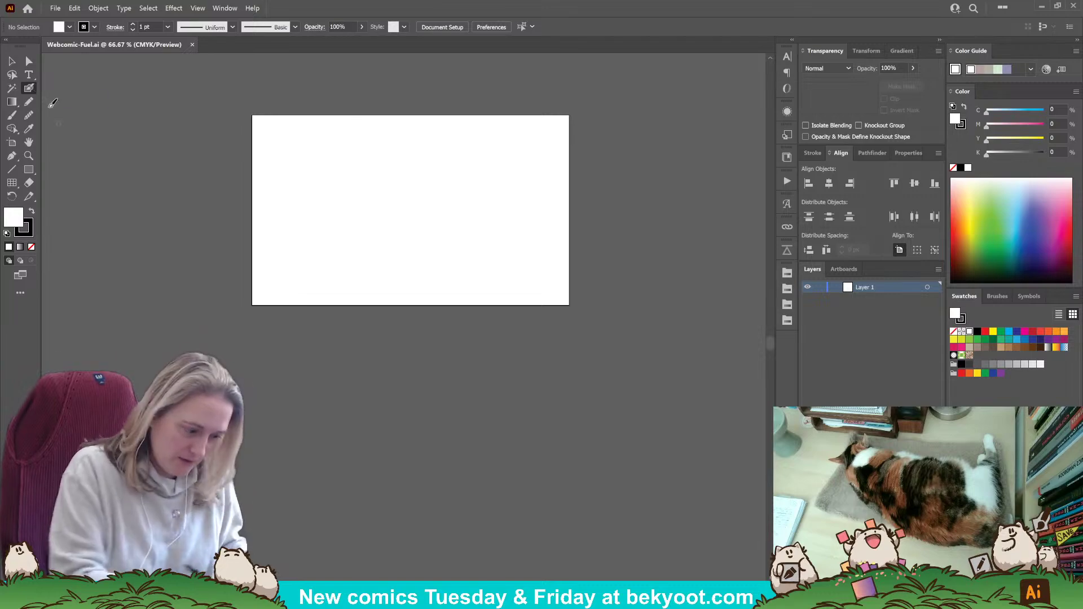
pyautogui.click(12, 142)
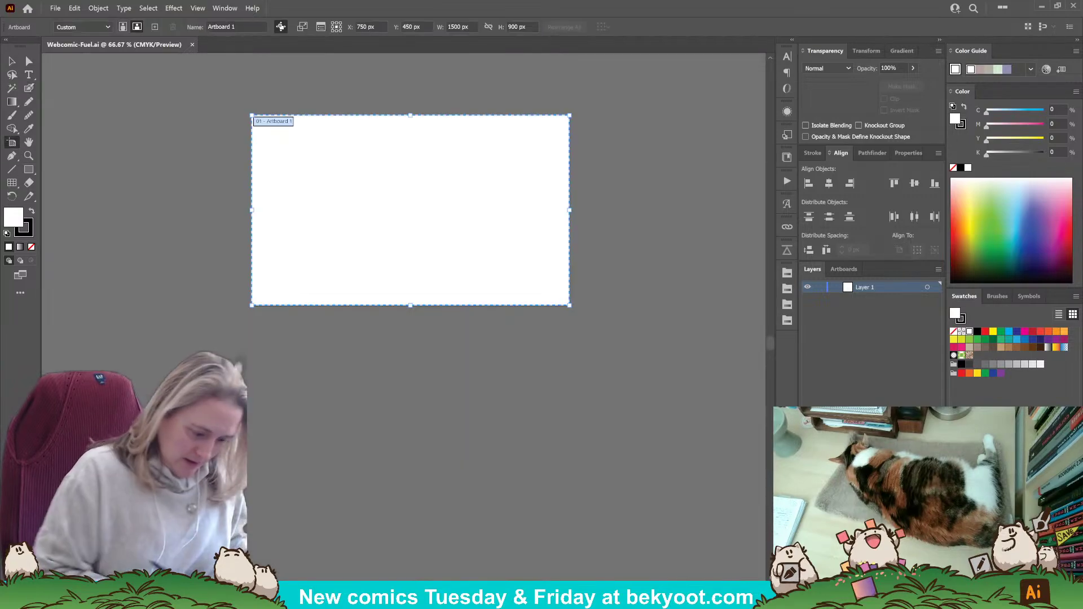
pyautogui.moveTo(410, 305); pyautogui.dragTo(393, 553)
pyautogui.click(29, 88)
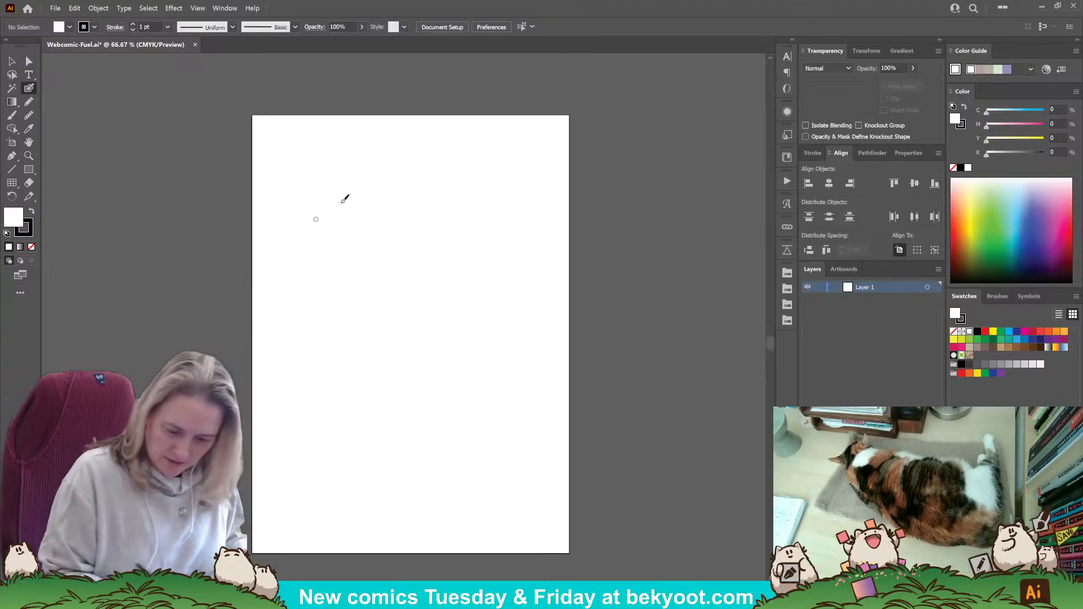
# Hand-letter the title "Fuel" near the artboard's top edge with the Blob Brush and group its strokes.
pyautogui.scroll(1, 367, 175)
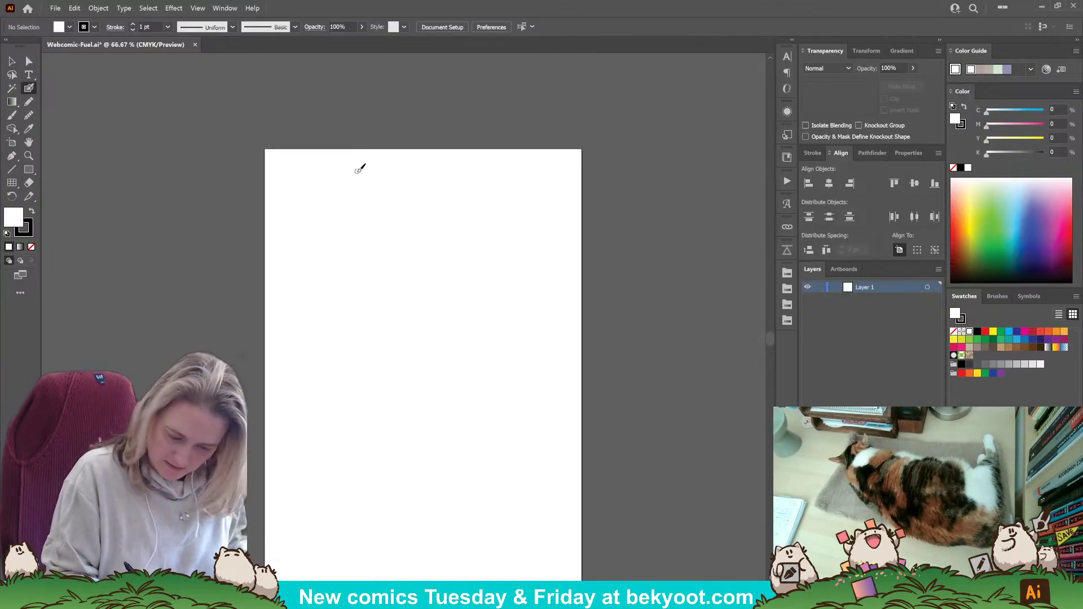
pyautogui.moveTo(357, 162)
pyautogui.mouseDown()
pyautogui.moveTo(357, 180)
pyautogui.moveTo(365, 159)
pyautogui.mouseUp()
pyautogui.moveTo(358, 169); pyautogui.dragTo(409, 178)
pyautogui.click(12, 61)
pyautogui.moveTo(329, 141); pyautogui.dragTo(450, 175)
pyautogui.hotkey('ctrl', 'g')
pyautogui.click(506, 131)
pyautogui.moveTo(409, 302); pyautogui.dragTo(414, 309)
# Paint a vertical line about 599 px tall below the title near the artboard's left edge and place a copy to its right.
pyautogui.click(27, 89)
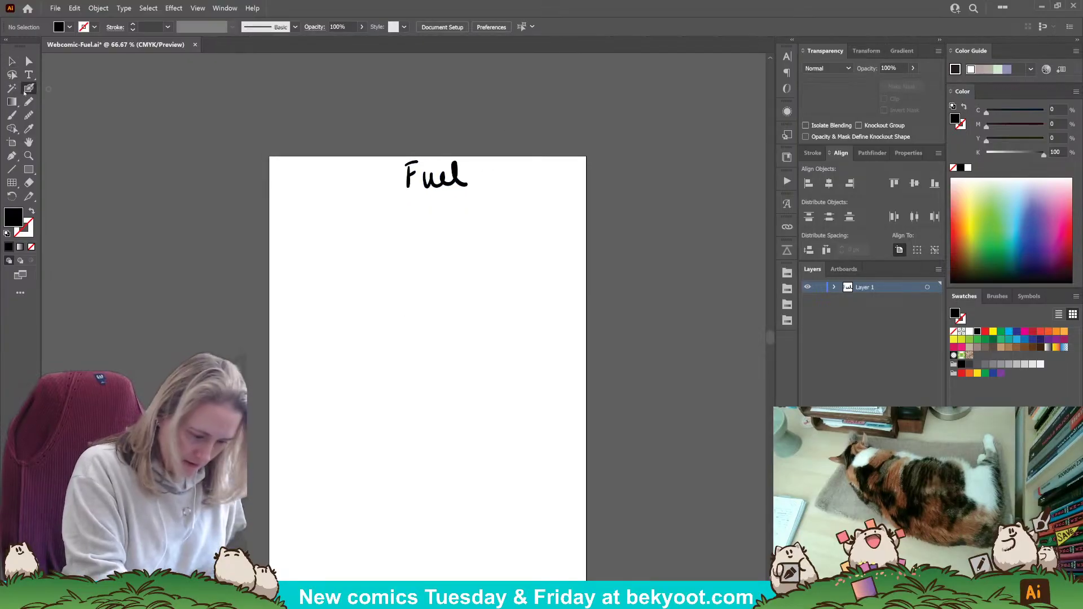
pyautogui.moveTo(288, 221); pyautogui.dragTo(287, 342)
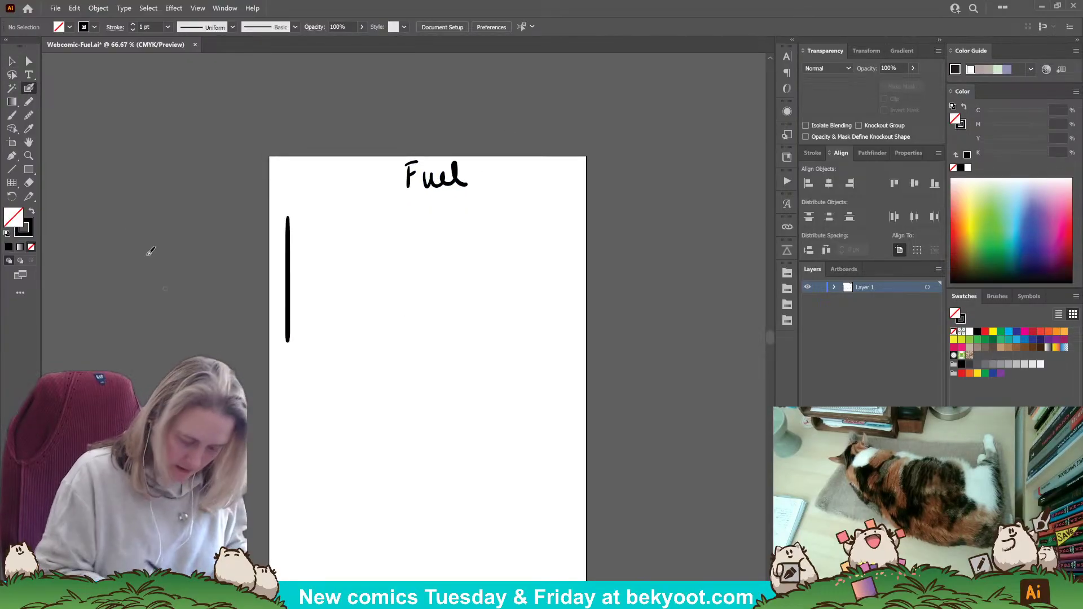
pyautogui.click(12, 61)
pyautogui.keyDown('alt'); pyautogui.moveTo(288, 267); pyautogui.dragTo(352, 268); pyautogui.keyUp('alt')
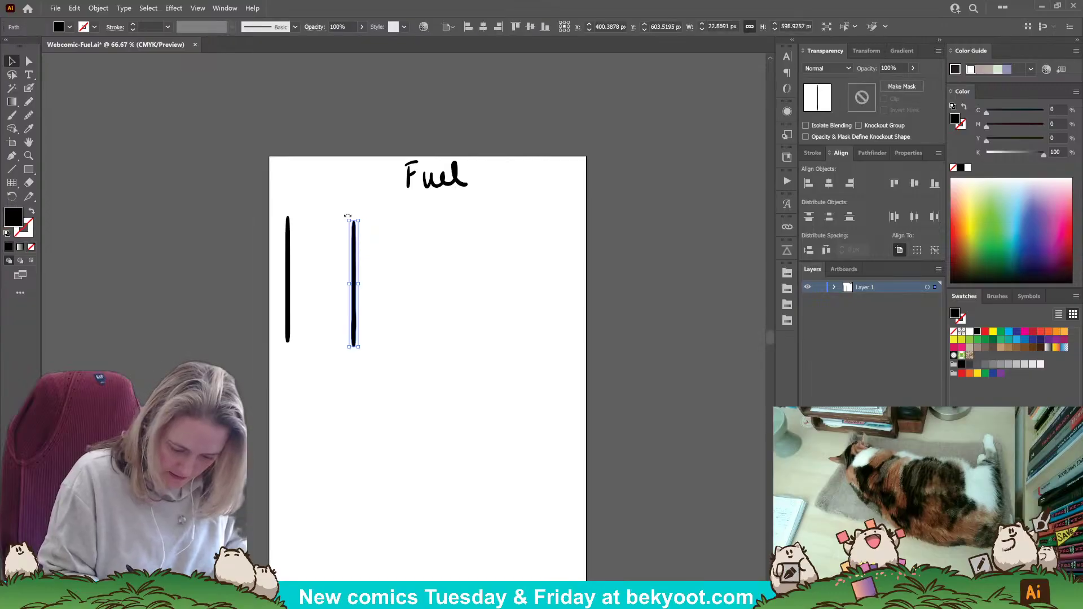
# Rotate the copied line to horizontal, join it to the first line's upper end as a corner, and group both lines.
pyautogui.moveTo(346, 217); pyautogui.dragTo(290, 301)
pyautogui.moveTo(353, 286); pyautogui.dragTo(346, 219)
pyautogui.keyDown('shift'); pyautogui.click(288, 267); pyautogui.keyUp('shift')
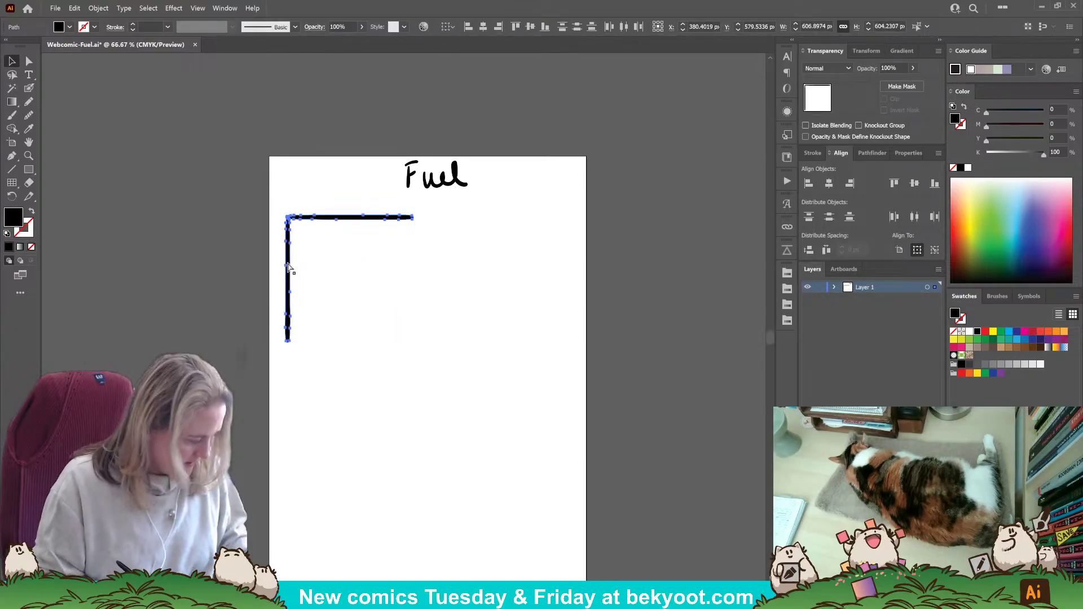
pyautogui.hotkey('ctrl', 'g')
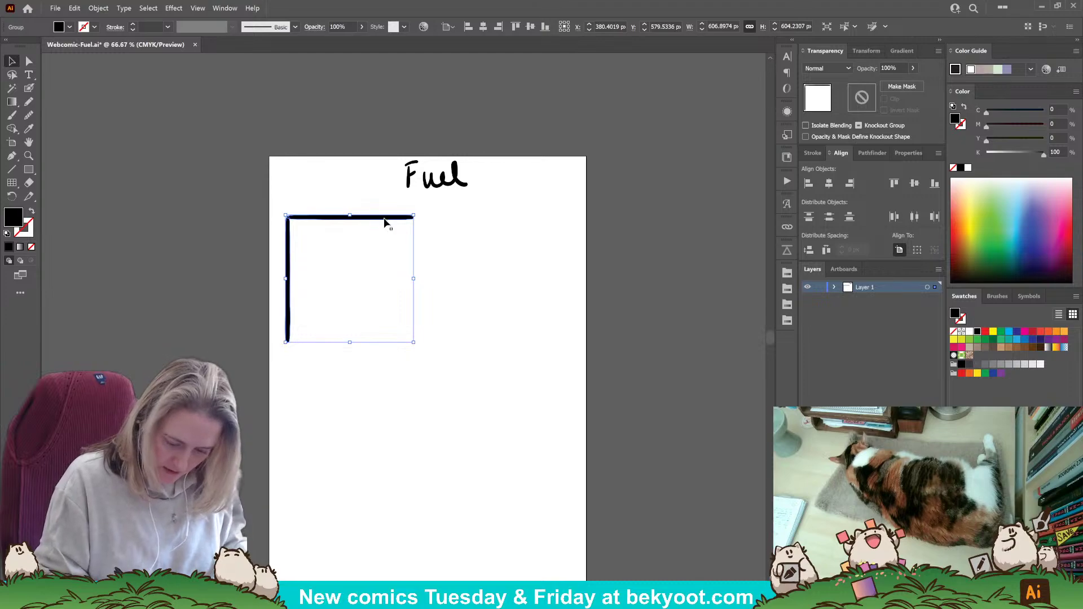
# Close the frame into a square about 610 px wide with a copy of the corner rotated 180°, and group it.
pyautogui.moveTo(413, 218)
pyautogui.keyDown('alt'); pyautogui.mouseDown()
pyautogui.moveTo(446, 247)
pyautogui.moveTo(472, 310)
pyautogui.moveTo(290, 393)
pyautogui.mouseUp(); pyautogui.keyUp('alt')
pyautogui.moveTo(444, 265); pyautogui.dragTo(414, 234)
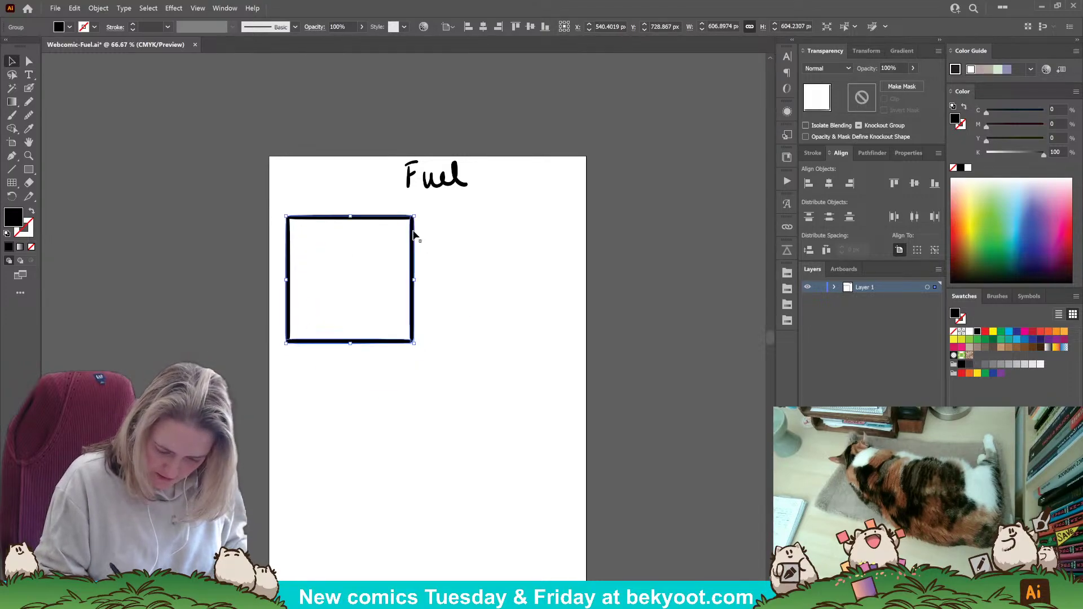
pyautogui.keyDown('shift'); pyautogui.click(287, 223); pyautogui.keyUp('shift')
pyautogui.hotkey('ctrl', 'g')
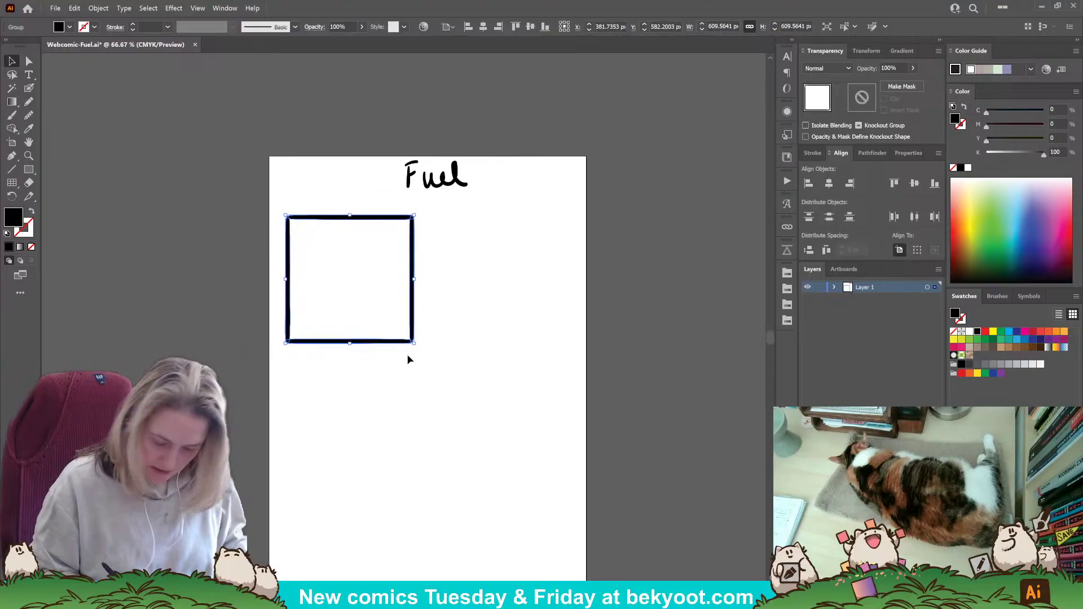
# Build a row of two enlarged square frames, about 1382 by 676 px overall, then group and horizontally centre it on the artboard.
pyautogui.keyDown('alt'); pyautogui.moveTo(393, 344); pyautogui.dragTo(579, 360); pyautogui.keyUp('alt')
pyautogui.keyDown('shift'); pyautogui.click(404, 340); pyautogui.keyUp('shift')
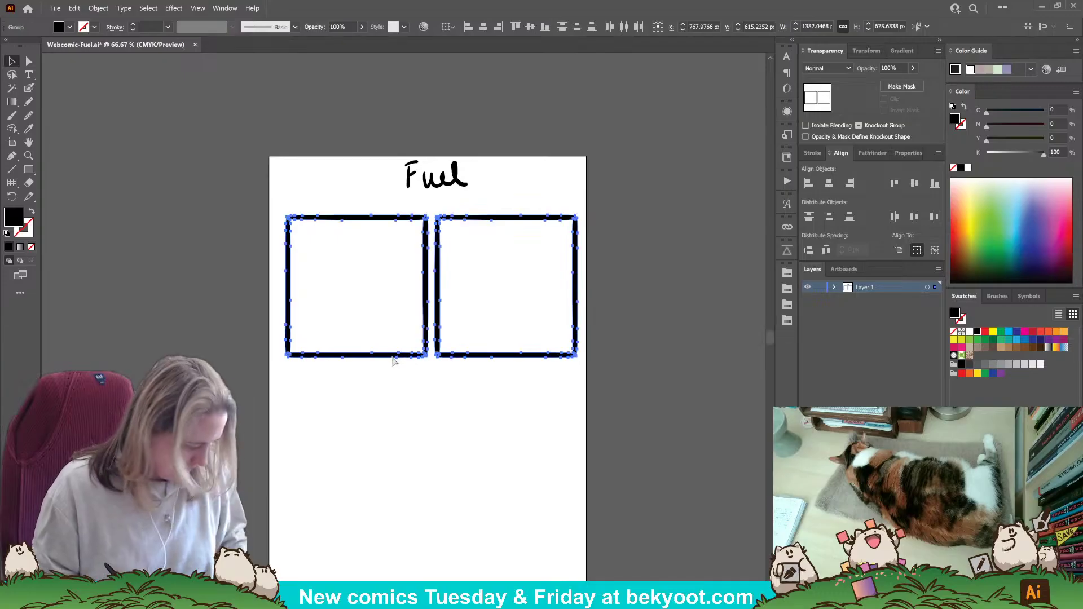
pyautogui.hotkey('ctrl', 'g')
pyautogui.click(828, 183)
# Duplicate the row of two frames below the first row to make a four-panel layout.
pyautogui.keyDown('alt'); pyautogui.moveTo(502, 359); pyautogui.dragTo(509, 533); pyautogui.keyUp('alt')
pyautogui.click(634, 387)
pyautogui.scroll(-3, 587, 316)
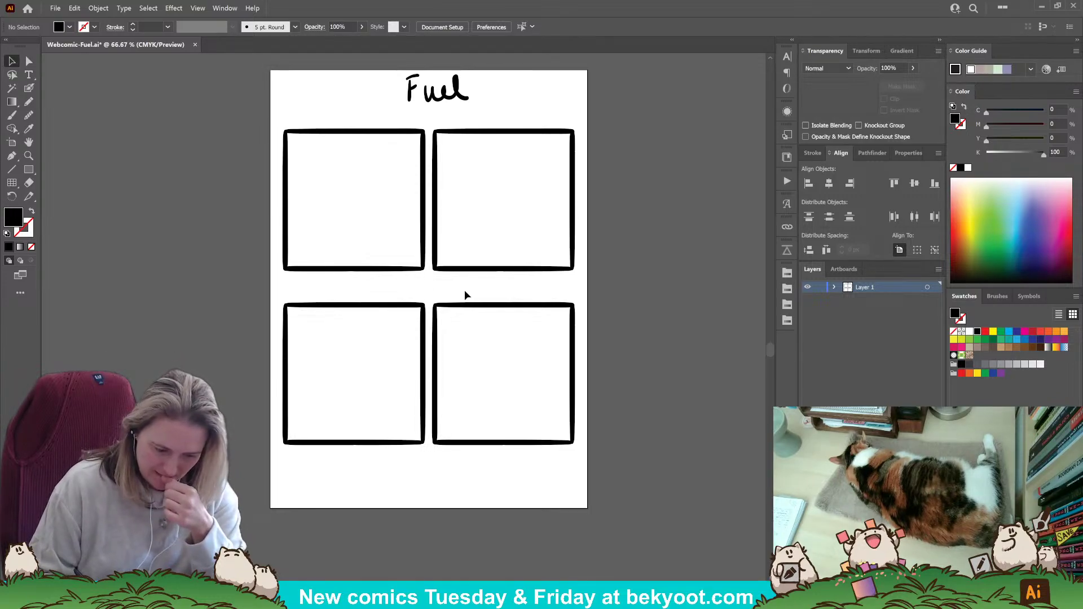
# Extend the artboard's bottom edge downward to a height of 2644 px.
pyautogui.click(12, 142)
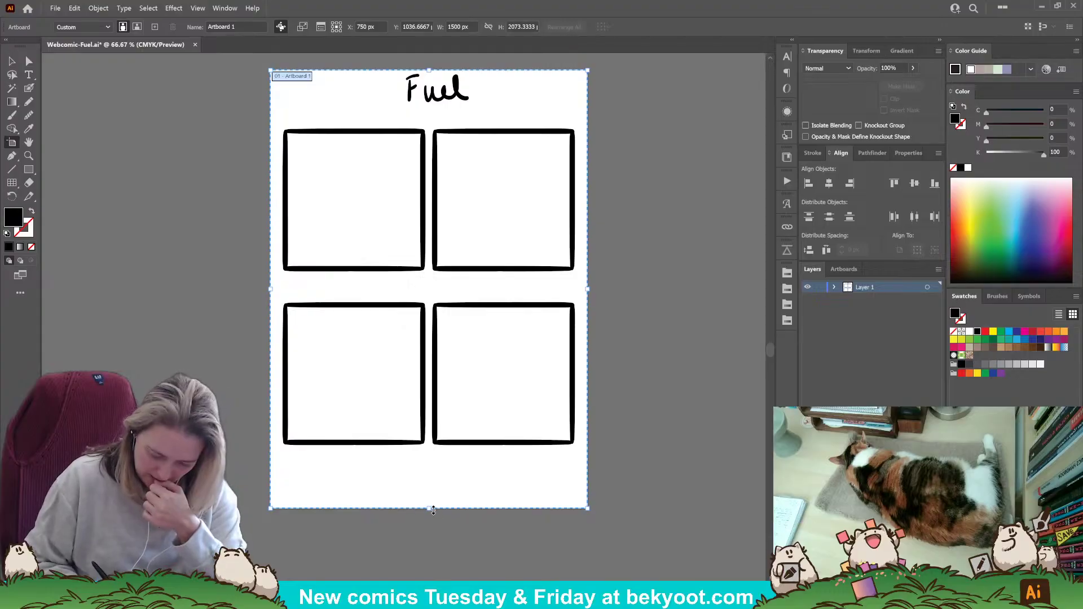
pyautogui.moveTo(434, 509); pyautogui.dragTo(433, 581)
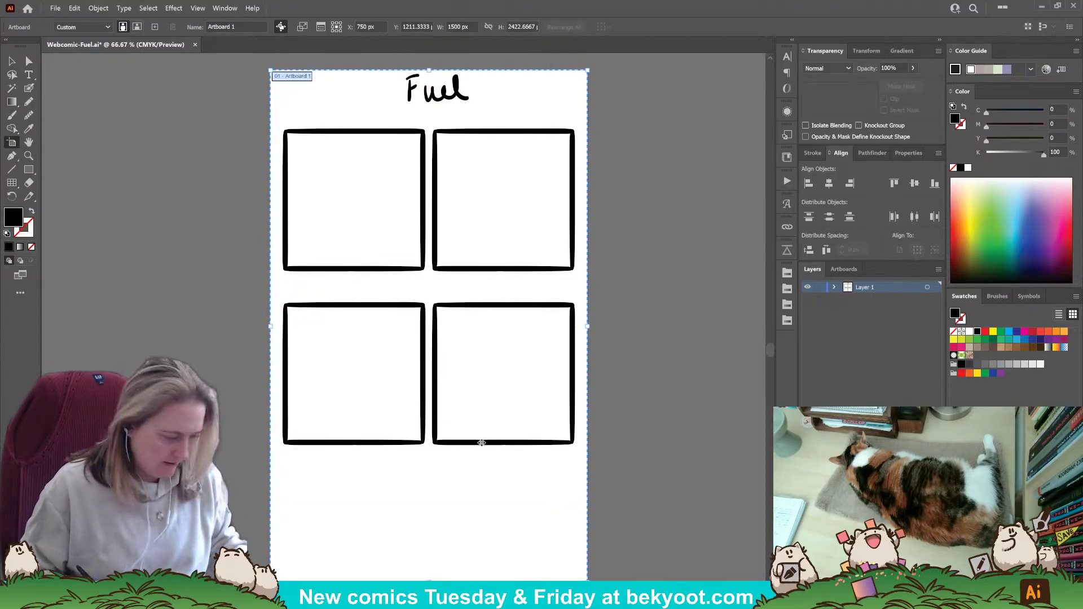
pyautogui.scroll(-3, 481, 442)
pyautogui.moveTo(425, 473); pyautogui.dragTo(423, 522)
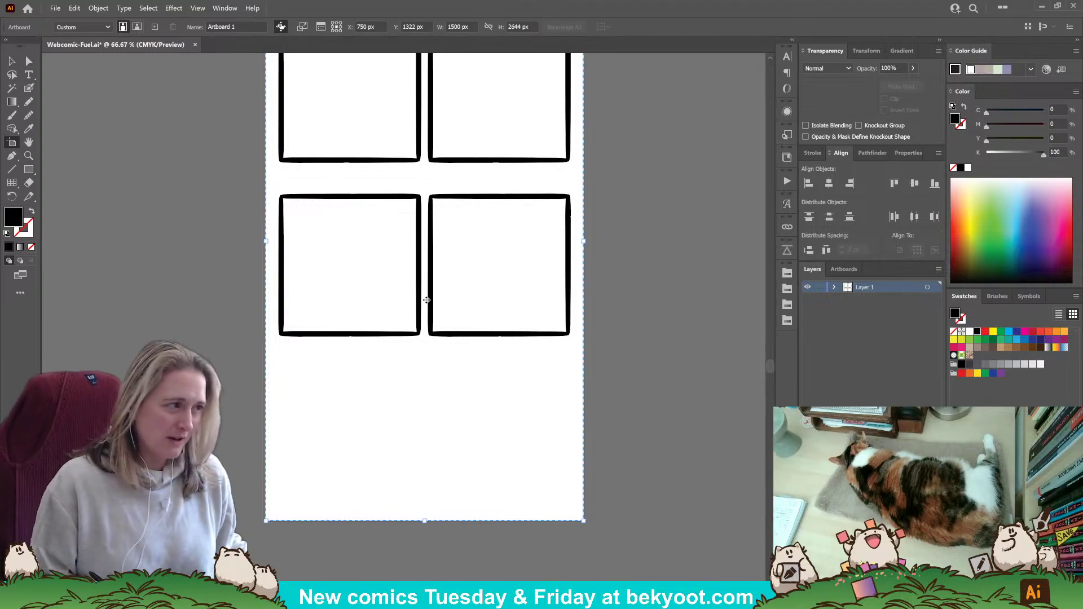
pyautogui.click(30, 88)
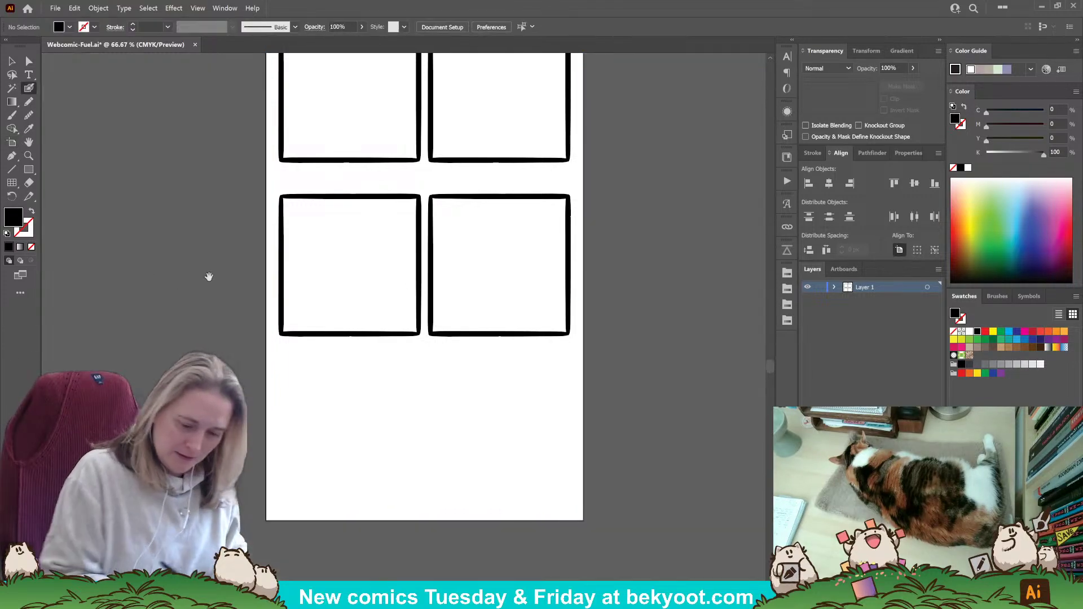
pyautogui.scroll(5, 304, 398)
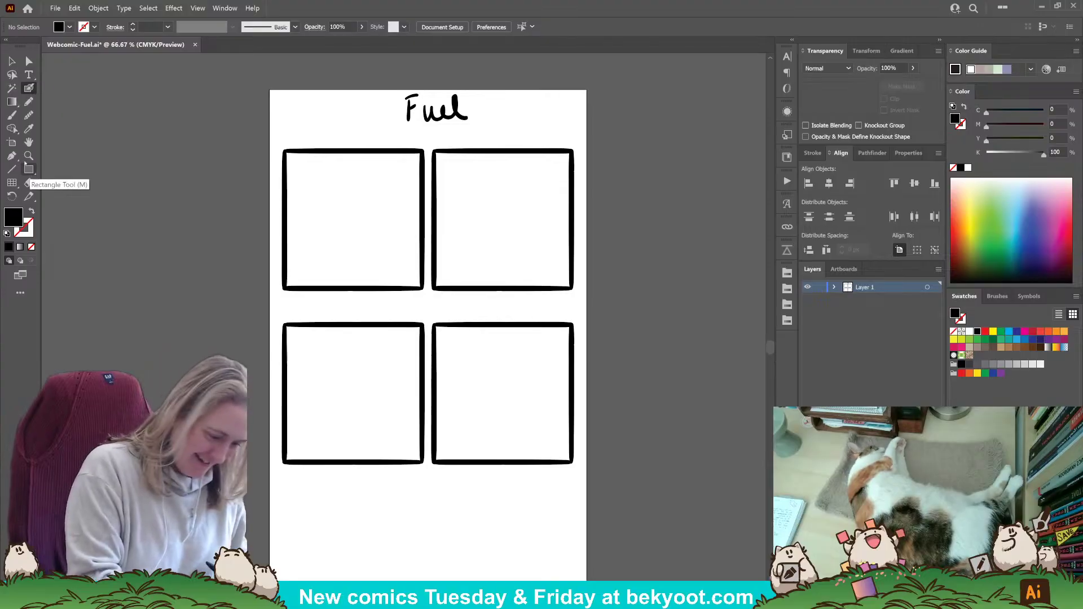
# Shorten the artboard to a height of 1924 px so it ends just below the second row of panels.
pyautogui.click(12, 142)
pyautogui.scroll(-1, 427, 470)
pyautogui.scroll(-2, 427, 470)
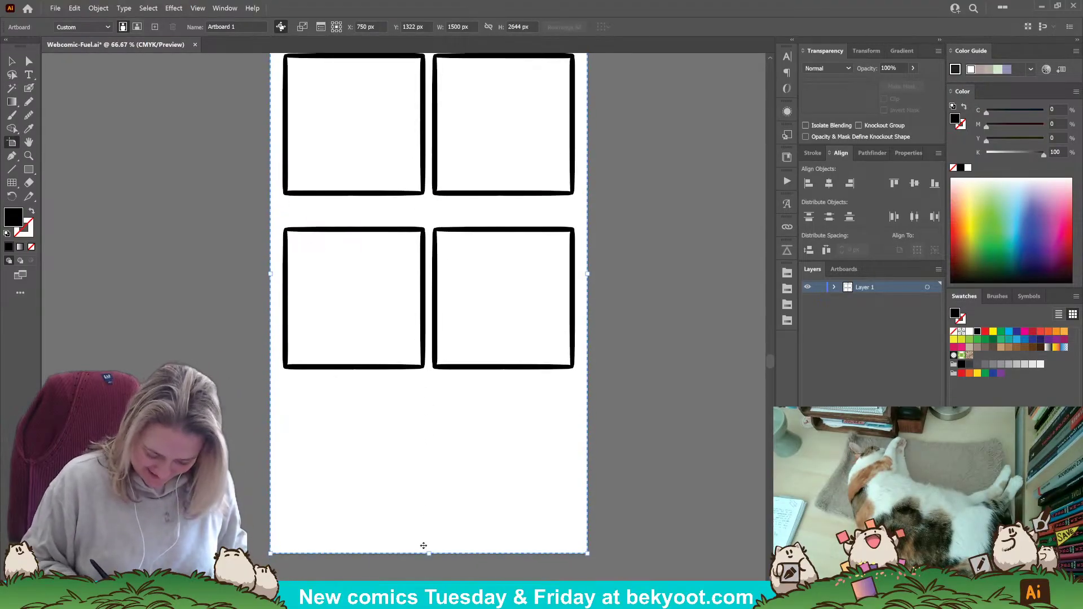
pyautogui.moveTo(424, 553); pyautogui.dragTo(429, 401)
pyautogui.moveTo(455, 167); pyautogui.dragTo(421, 316)
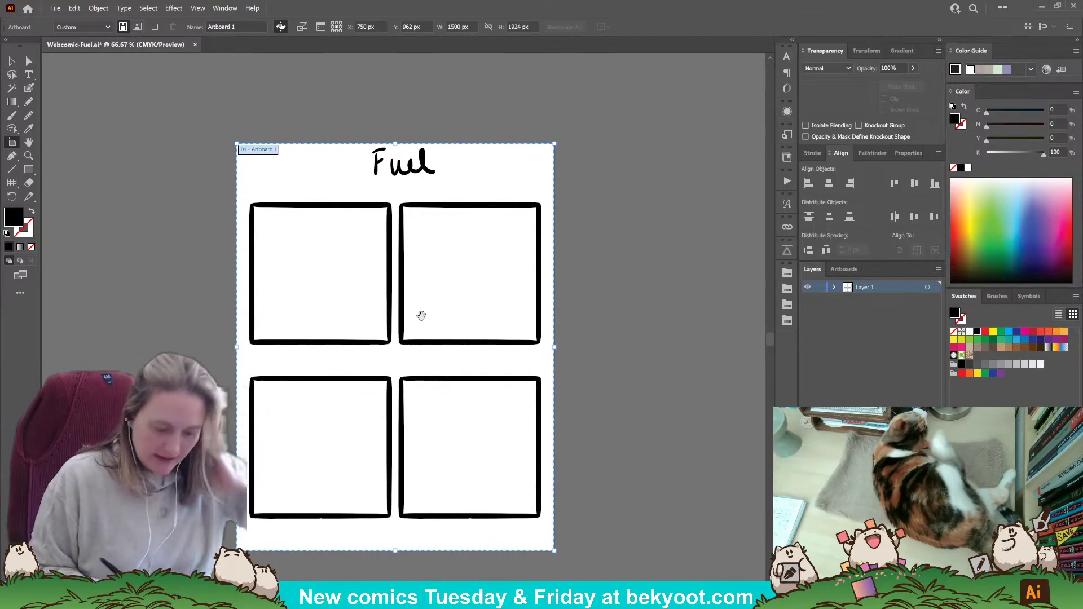
pyautogui.press('Escape')
# Sketch a smiling round-eared character holding a box in the upper-left panel with the Blob Brush.
pyautogui.moveTo(366, 353); pyautogui.dragTo(404, 356)
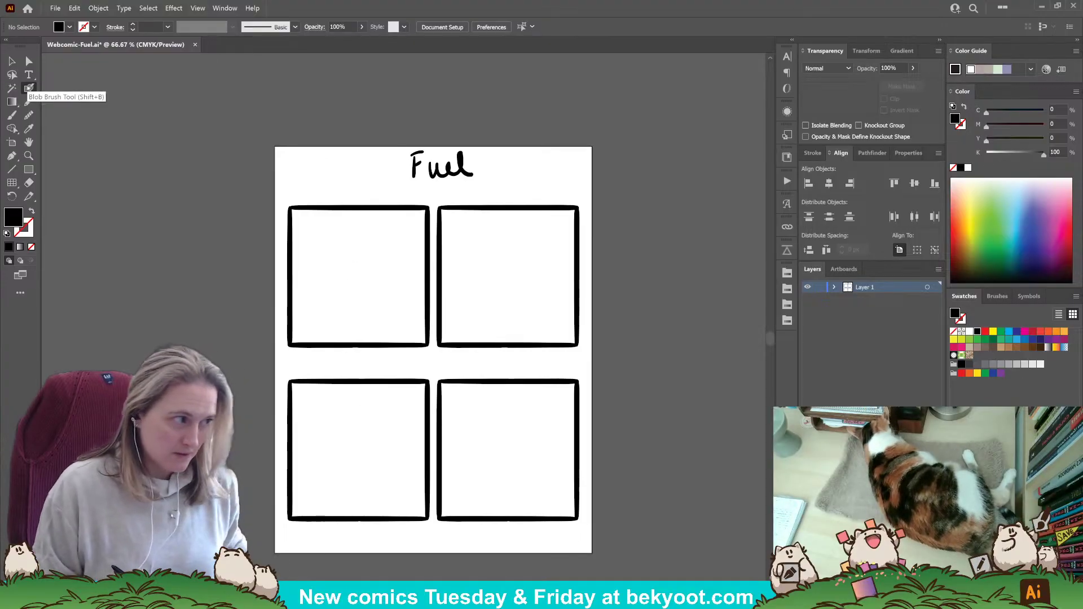
pyautogui.moveTo(393, 336); pyautogui.dragTo(431, 340)
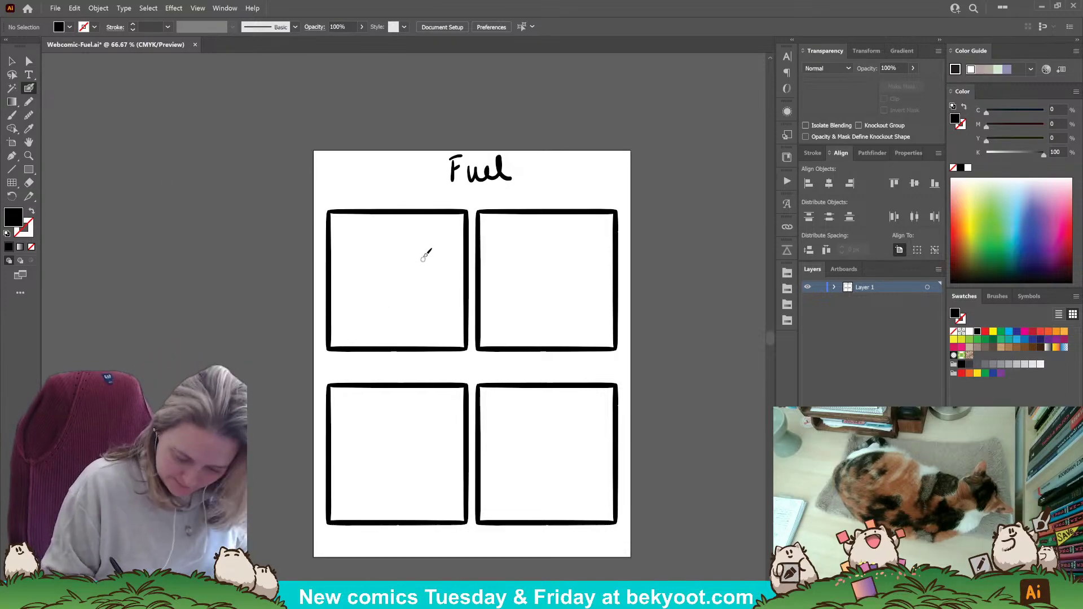
pyautogui.moveTo(423, 256)
pyautogui.mouseDown()
pyautogui.moveTo(375, 266)
pyautogui.moveTo(421, 239)
pyautogui.moveTo(390, 243)
pyautogui.moveTo(401, 233)
pyautogui.moveTo(421, 314)
pyautogui.moveTo(415, 276)
pyautogui.moveTo(373, 273)
pyautogui.mouseUp()
pyautogui.moveTo(407, 237)
pyautogui.mouseDown()
pyautogui.moveTo(437, 239)
pyautogui.moveTo(431, 275)
pyautogui.moveTo(396, 286)
pyautogui.moveTo(442, 269)
pyautogui.moveTo(410, 279)
pyautogui.moveTo(428, 271)
pyautogui.moveTo(431, 347)
pyautogui.mouseUp()
pyautogui.moveTo(397, 300); pyautogui.dragTo(365, 345)
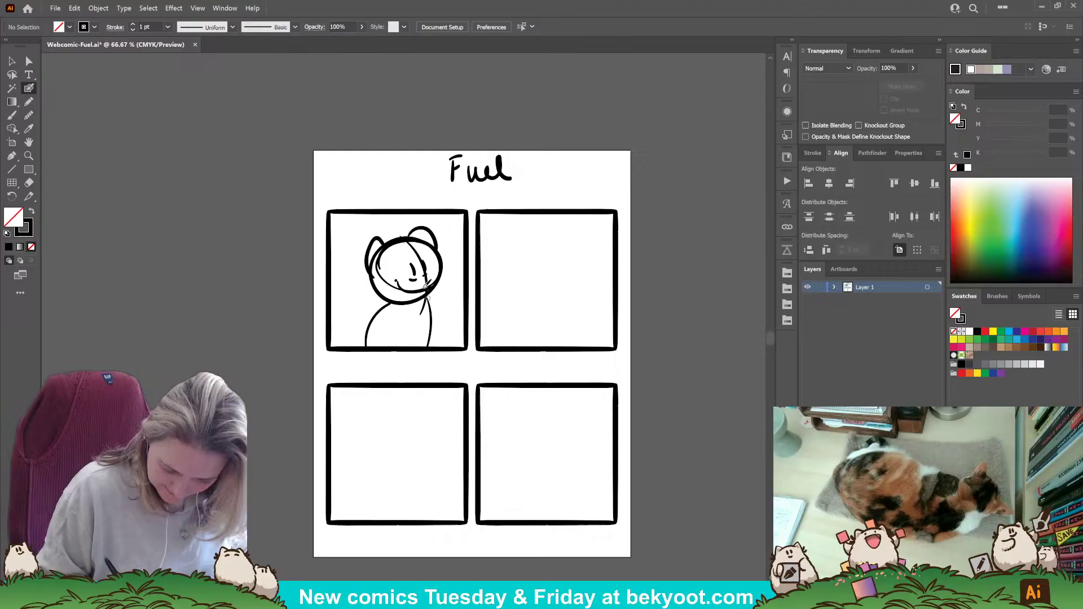
pyautogui.moveTo(438, 301)
pyautogui.mouseDown()
pyautogui.moveTo(410, 342)
pyautogui.moveTo(433, 319)
pyautogui.moveTo(437, 339)
pyautogui.moveTo(450, 301)
pyautogui.moveTo(457, 346)
pyautogui.moveTo(445, 302)
pyautogui.moveTo(463, 306)
pyautogui.moveTo(450, 300)
pyautogui.moveTo(461, 301)
pyautogui.moveTo(460, 340)
pyautogui.mouseUp()
# Select the character sketch in the upper-left panel, scale it down slightly, and shift it toward the panel's right side.
pyautogui.keyDown('ctrl'); pyautogui.click(445, 310); pyautogui.keyUp('ctrl')
pyautogui.hotkey('ctrl', 'z')
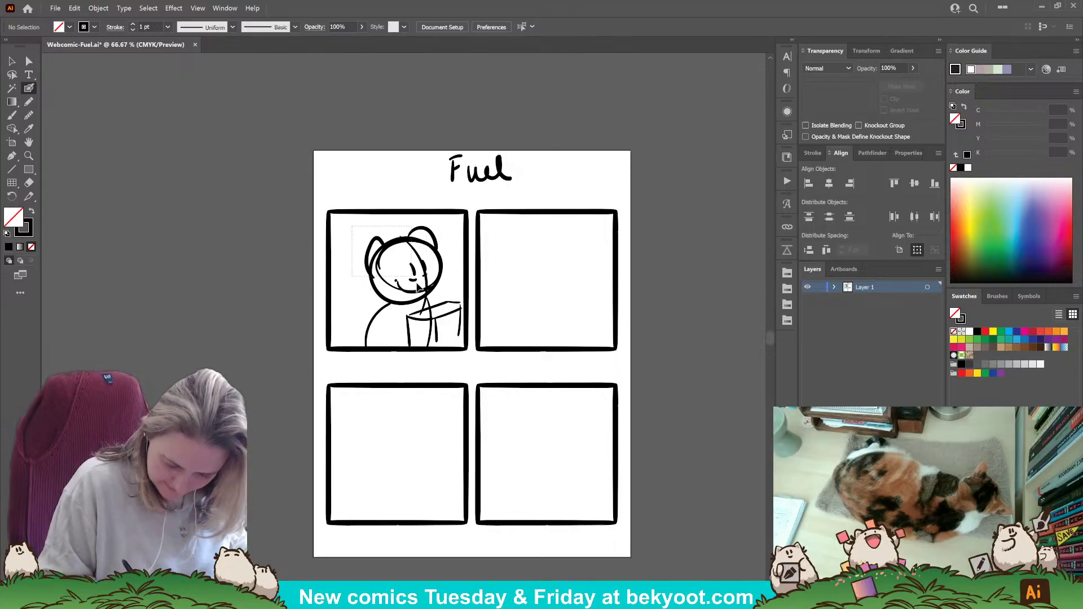
pyautogui.moveTo(417, 284); pyautogui.dragTo(459, 333)
pyautogui.moveTo(461, 226); pyautogui.dragTo(451, 236)
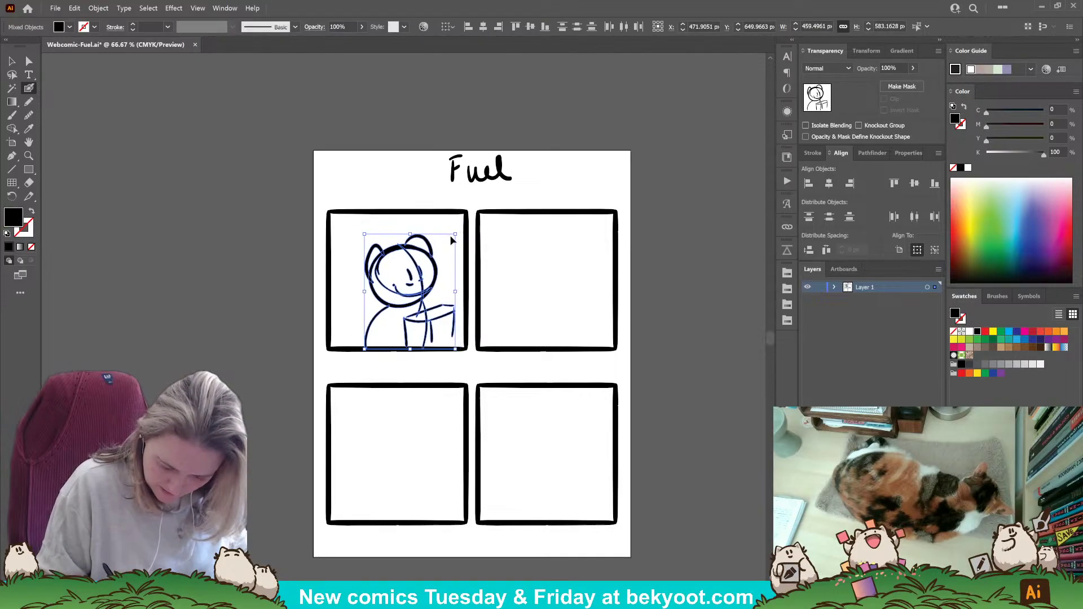
pyautogui.moveTo(423, 290); pyautogui.dragTo(431, 289)
pyautogui.keyDown('ctrl'); pyautogui.click(276, 397); pyautogui.keyUp('ctrl')
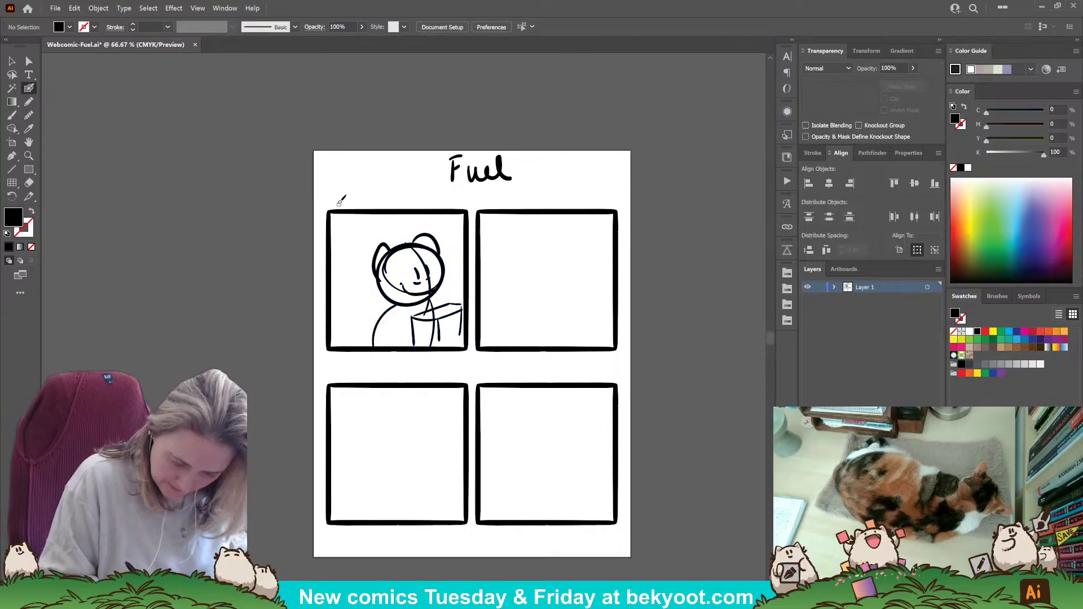
# Sketch a text box across the first panel's upper border and a small round winged creature with a speech tail beside the character.
pyautogui.moveTo(340, 193)
pyautogui.mouseDown()
pyautogui.moveTo(342, 227)
pyautogui.moveTo(344, 190)
pyautogui.moveTo(458, 195)
pyautogui.moveTo(457, 232)
pyautogui.moveTo(338, 232)
pyautogui.mouseUp()
pyautogui.moveTo(359, 278)
pyautogui.mouseDown()
pyautogui.moveTo(345, 274)
pyautogui.moveTo(362, 265)
pyautogui.moveTo(349, 282)
pyautogui.moveTo(340, 248)
pyautogui.moveTo(337, 285)
pyautogui.moveTo(354, 248)
pyautogui.mouseUp()
pyautogui.moveTo(357, 252)
pyautogui.mouseDown()
pyautogui.moveTo(349, 292)
pyautogui.moveTo(351, 281)
pyautogui.moveTo(362, 293)
pyautogui.moveTo(345, 275)
pyautogui.moveTo(351, 264)
pyautogui.moveTo(336, 271)
pyautogui.moveTo(355, 282)
pyautogui.mouseUp()
pyautogui.moveTo(361, 233); pyautogui.dragTo(358, 247)
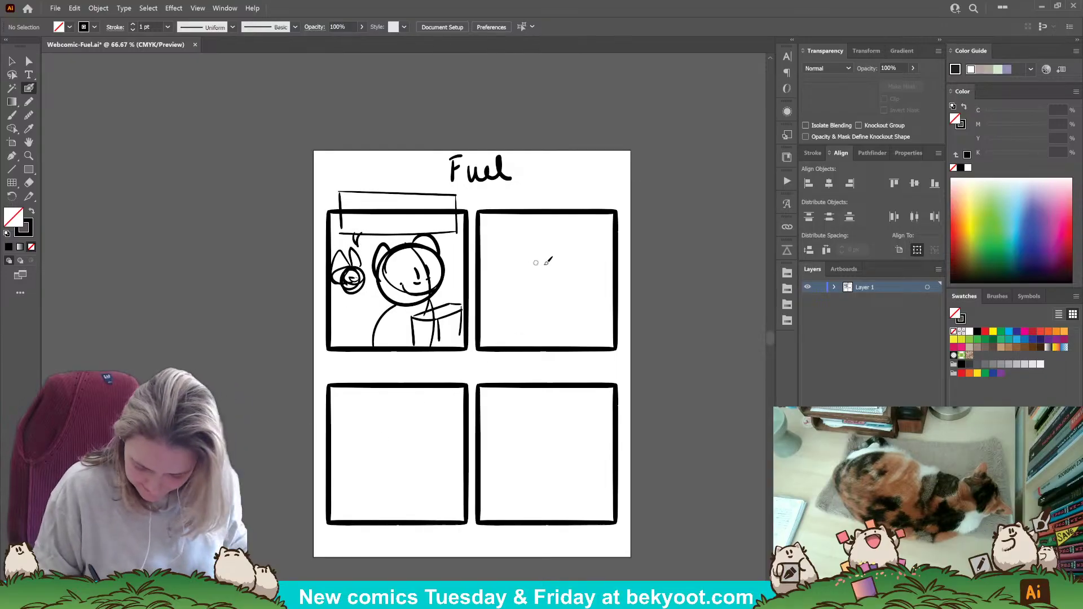
# Sketch the character's round-eared head with closed eyes and an open laughing mouth in the upper-right panel.
pyautogui.moveTo(550, 248)
pyautogui.mouseDown()
pyautogui.moveTo(535, 316)
pyautogui.moveTo(565, 253)
pyautogui.moveTo(538, 321)
pyautogui.moveTo(544, 249)
pyautogui.moveTo(549, 294)
pyautogui.moveTo(521, 292)
pyautogui.moveTo(558, 296)
pyautogui.mouseUp()
pyautogui.moveTo(517, 255); pyautogui.dragTo(496, 302)
pyautogui.moveTo(558, 248); pyautogui.dragTo(581, 274)
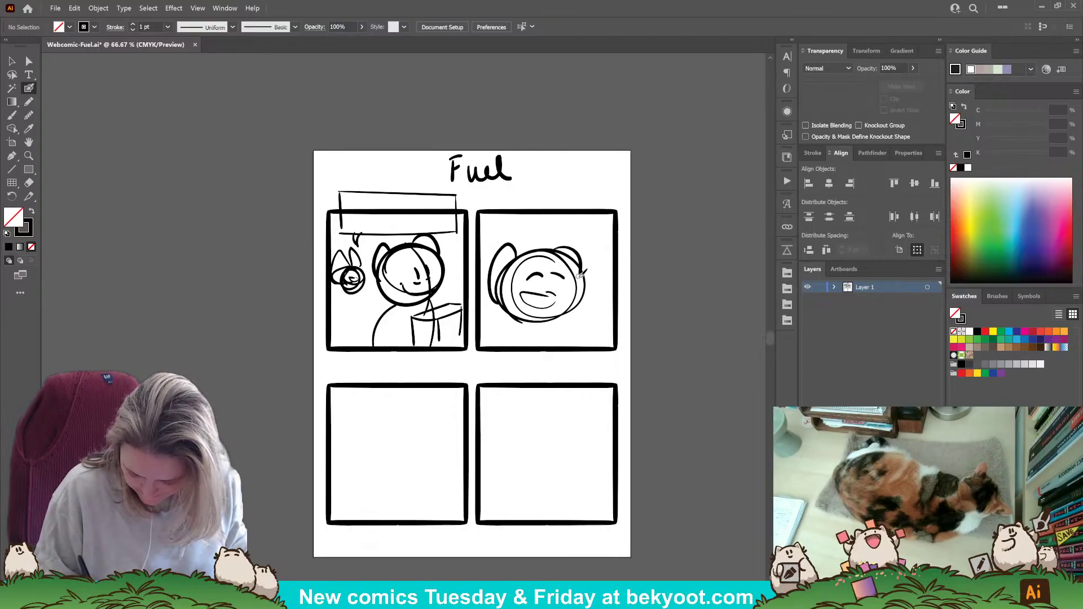
# Group the laughing head in the upper-right panel and scale it down around the middle of the panel.
pyautogui.moveTo(504, 226); pyautogui.dragTo(590, 313)
pyautogui.hotkey('ctrl', 'g')
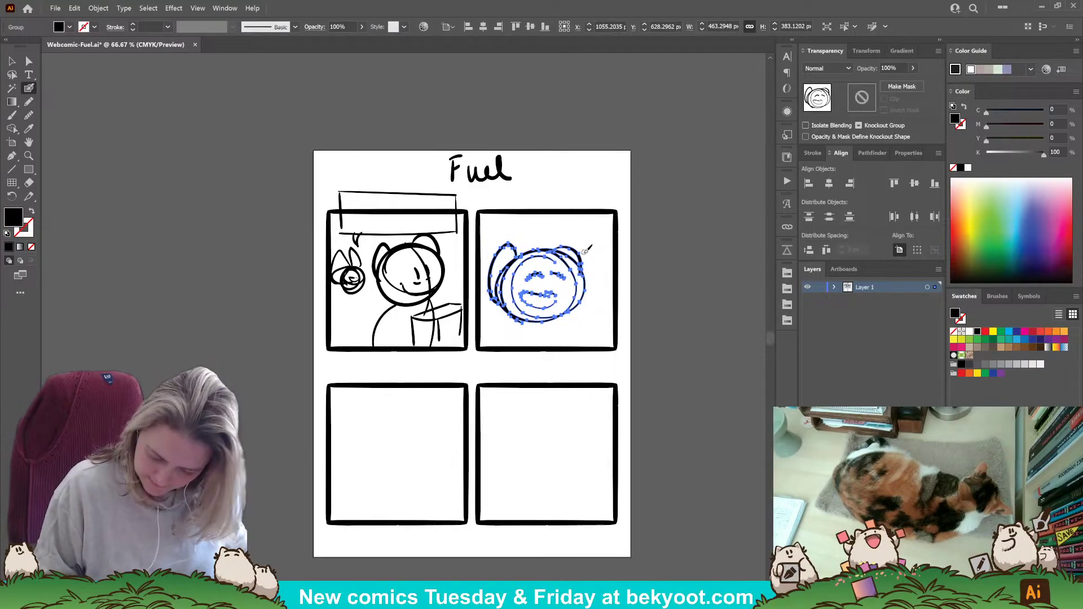
pyautogui.press('v')
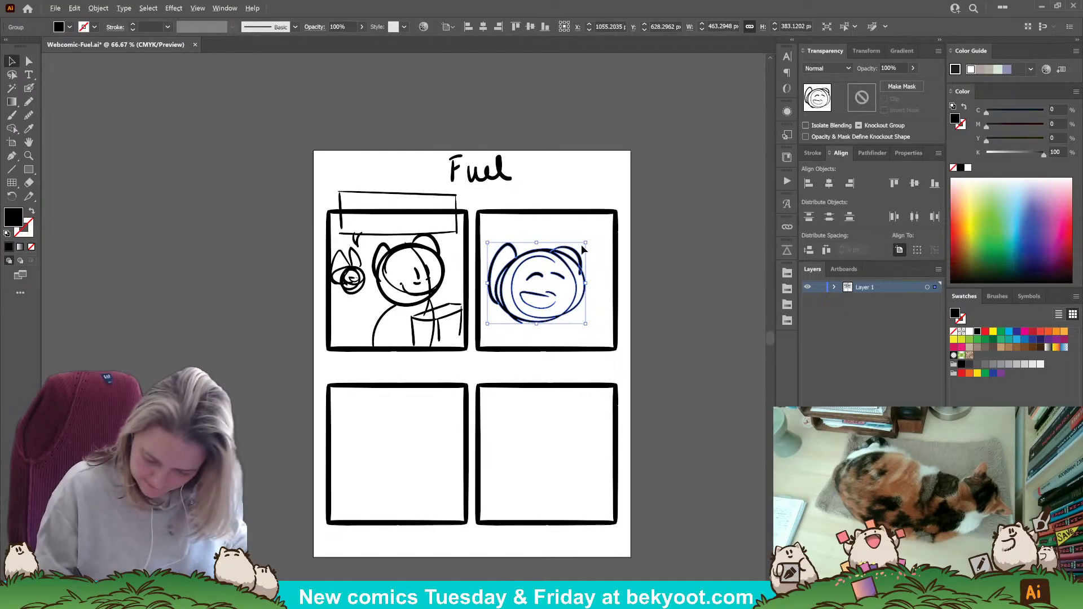
pyautogui.moveTo(582, 247); pyautogui.dragTo(568, 258)
pyautogui.click(30, 88)
pyautogui.keyDown('ctrl'); pyautogui.click(129, 343); pyautogui.keyUp('ctrl')
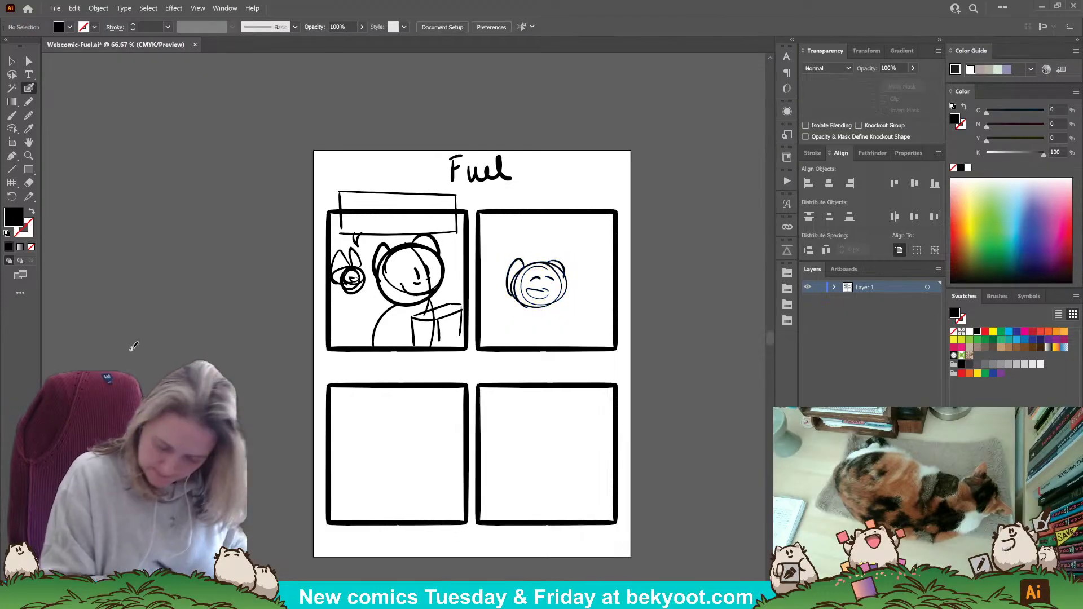
# Sketch a box on a low stand in the upper-right panel's lower right corner and enlarge the laughing head slightly.
pyautogui.moveTo(581, 284)
pyautogui.mouseDown()
pyautogui.moveTo(580, 331)
pyautogui.moveTo(567, 331)
pyautogui.moveTo(611, 336)
pyautogui.moveTo(584, 329)
pyautogui.moveTo(614, 287)
pyautogui.moveTo(560, 304)
pyautogui.moveTo(561, 292)
pyautogui.mouseUp()
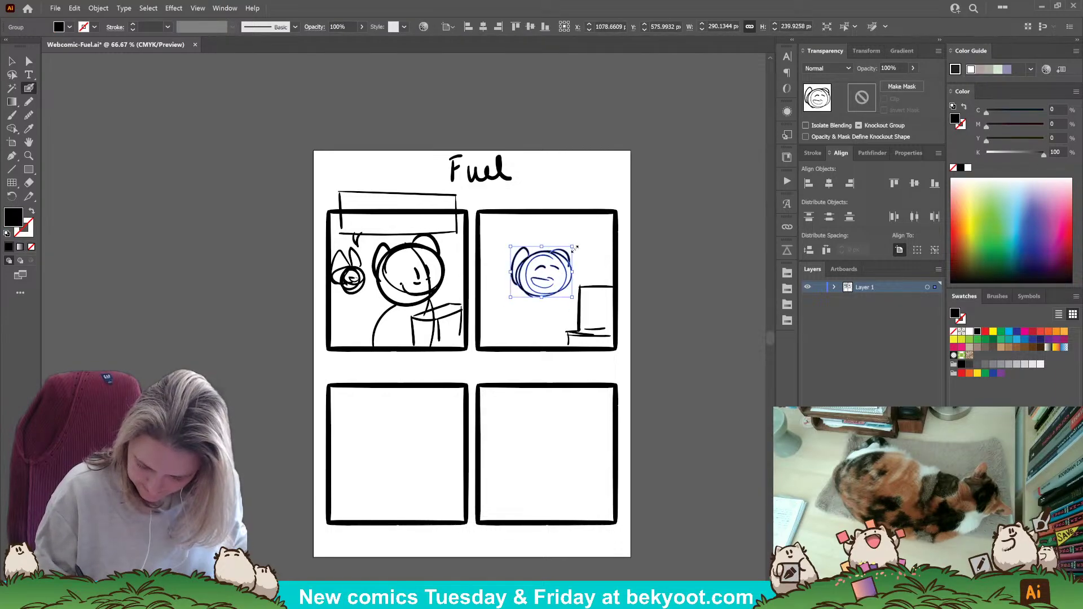
pyautogui.moveTo(572, 248); pyautogui.dragTo(578, 242)
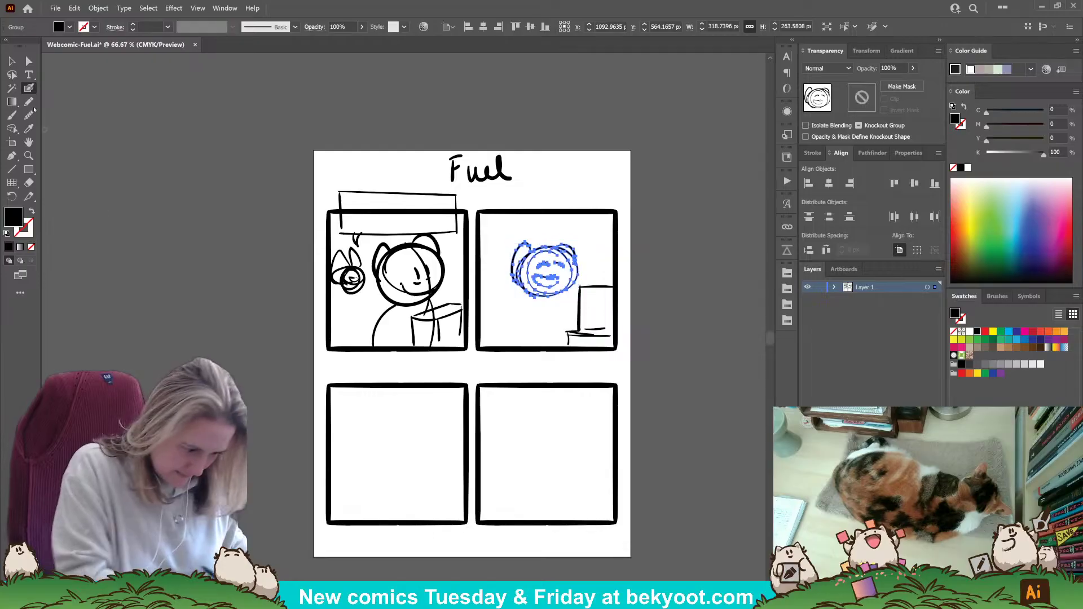
pyautogui.keyDown('ctrl'); pyautogui.click(499, 342); pyautogui.keyUp('ctrl')
# Sketch the laughing character's round body with an arm reaching to the box, add box detail, and draw a small creature on top.
pyautogui.moveTo(535, 305)
pyautogui.mouseDown()
pyautogui.moveTo(578, 300)
pyautogui.moveTo(579, 330)
pyautogui.mouseUp()
pyautogui.moveTo(590, 287)
pyautogui.mouseDown()
pyautogui.moveTo(591, 330)
pyautogui.moveTo(592, 294)
pyautogui.moveTo(605, 293)
pyautogui.moveTo(607, 332)
pyautogui.mouseUp()
pyautogui.moveTo(551, 295)
pyautogui.mouseDown()
pyautogui.moveTo(551, 331)
pyautogui.moveTo(509, 325)
pyautogui.moveTo(523, 285)
pyautogui.moveTo(504, 330)
pyautogui.mouseUp()
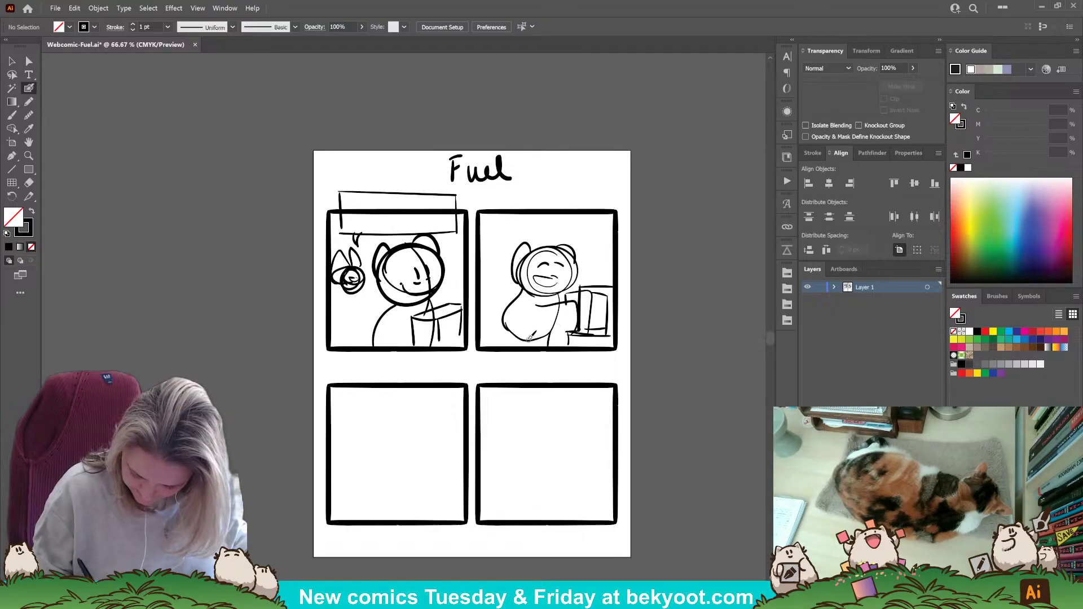
pyautogui.moveTo(589, 278); pyautogui.dragTo(596, 284)
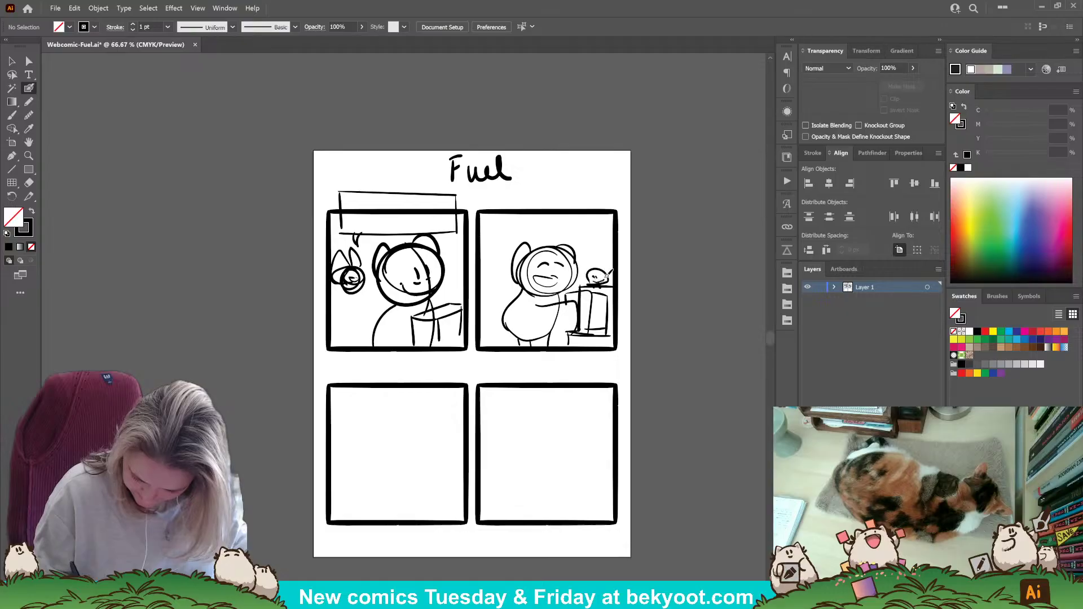
# Sketch a text box with a speech tail across the second panel's upper border and finish the laughing character's arms and tail.
pyautogui.moveTo(489, 195)
pyautogui.mouseDown()
pyautogui.moveTo(595, 191)
pyautogui.moveTo(606, 195)
pyautogui.moveTo(607, 223)
pyautogui.moveTo(495, 220)
pyautogui.mouseUp()
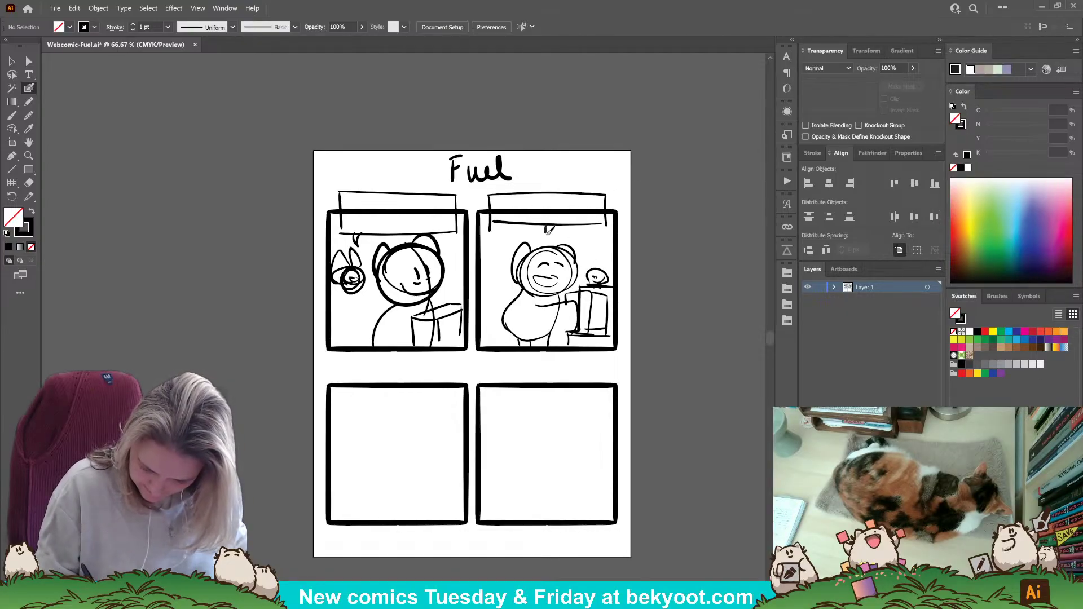
pyautogui.moveTo(402, 486); pyautogui.dragTo(441, 425)
pyautogui.moveTo(545, 248); pyautogui.dragTo(550, 282)
pyautogui.moveTo(570, 266)
pyautogui.mouseDown()
pyautogui.moveTo(568, 282)
pyautogui.moveTo(617, 261)
pyautogui.mouseUp()
pyautogui.moveTo(462, 364); pyautogui.dragTo(472, 333)
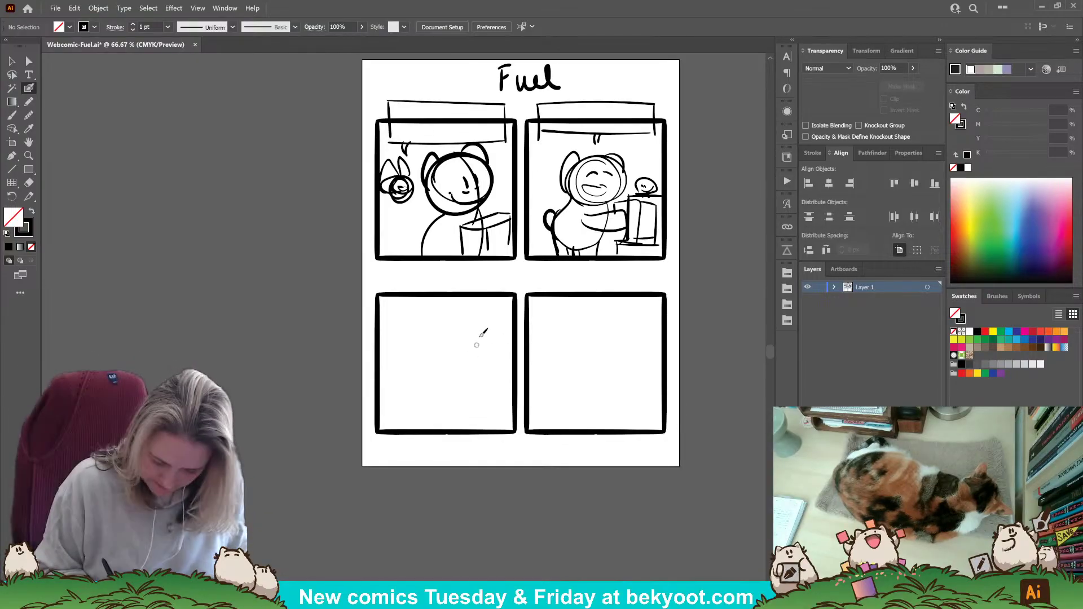
# Sketch a text box with a speech tail over the lower-left panel's upper border and an open-mouthed, round-eared character beside a box-shaped table.
pyautogui.moveTo(393, 282)
pyautogui.mouseDown()
pyautogui.moveTo(392, 307)
pyautogui.moveTo(417, 276)
pyautogui.moveTo(511, 278)
pyautogui.moveTo(505, 308)
pyautogui.moveTo(392, 307)
pyautogui.mouseUp()
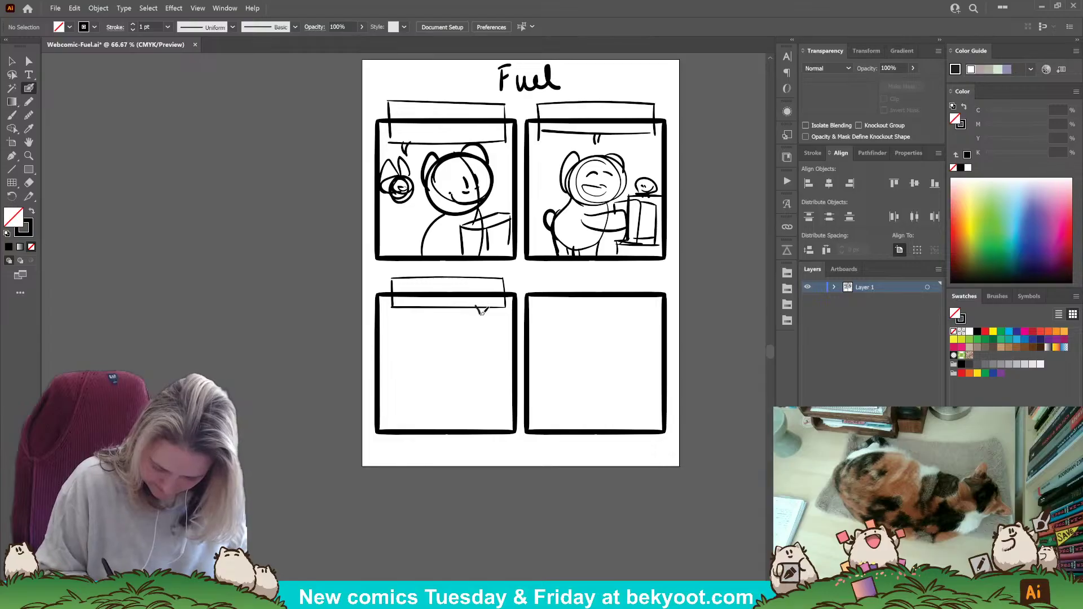
pyautogui.moveTo(507, 340)
pyautogui.mouseDown()
pyautogui.moveTo(416, 338)
pyautogui.moveTo(412, 389)
pyautogui.mouseUp()
pyautogui.moveTo(486, 323)
pyautogui.mouseDown()
pyautogui.moveTo(450, 339)
pyautogui.moveTo(506, 325)
pyautogui.moveTo(466, 359)
pyautogui.moveTo(466, 327)
pyautogui.moveTo(444, 352)
pyautogui.mouseUp()
pyautogui.moveTo(408, 345); pyautogui.dragTo(413, 404)
pyautogui.moveTo(443, 354); pyautogui.dragTo(442, 393)
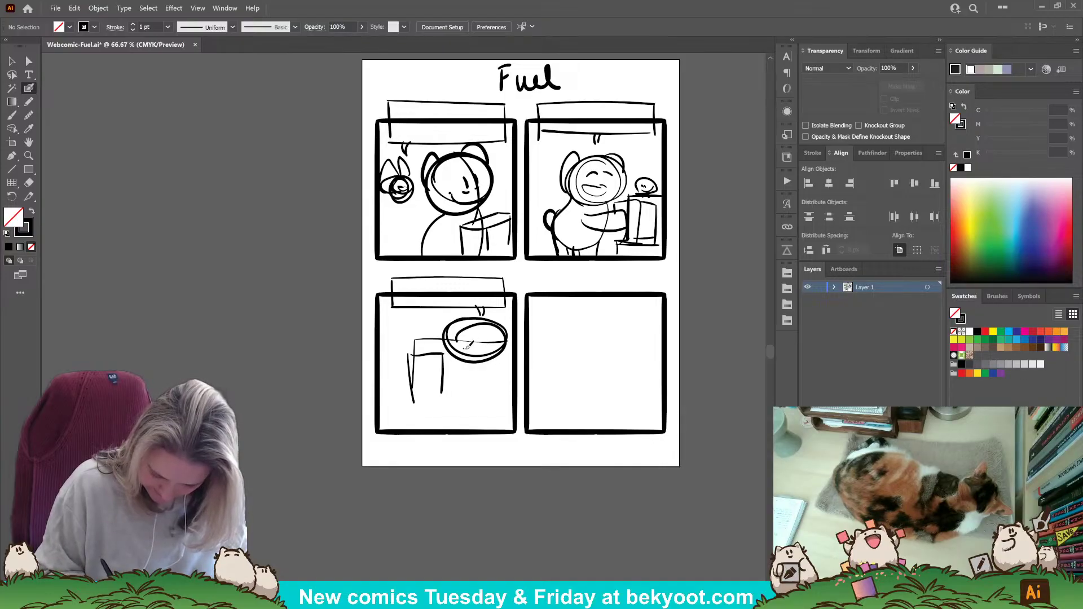
pyautogui.moveTo(470, 344)
pyautogui.mouseDown()
pyautogui.moveTo(488, 351)
pyautogui.moveTo(445, 338)
pyautogui.moveTo(506, 334)
pyautogui.moveTo(500, 384)
pyautogui.moveTo(461, 391)
pyautogui.moveTo(499, 388)
pyautogui.moveTo(459, 409)
pyautogui.moveTo(479, 420)
pyautogui.mouseUp()
pyautogui.moveTo(469, 363)
pyautogui.mouseDown()
pyautogui.moveTo(435, 361)
pyautogui.moveTo(425, 325)
pyautogui.moveTo(420, 337)
pyautogui.mouseUp()
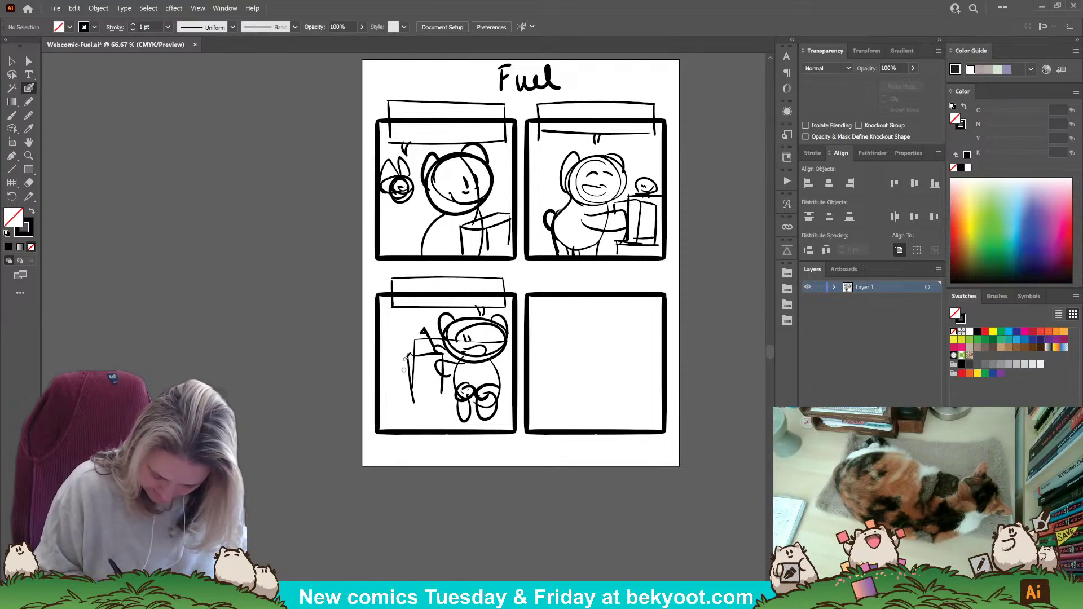
# Sketch a small round winged creature beside the table in the lower-left panel and add the table's base and ground lines.
pyautogui.moveTo(401, 332)
pyautogui.mouseDown()
pyautogui.moveTo(388, 346)
pyautogui.moveTo(403, 342)
pyautogui.mouseUp()
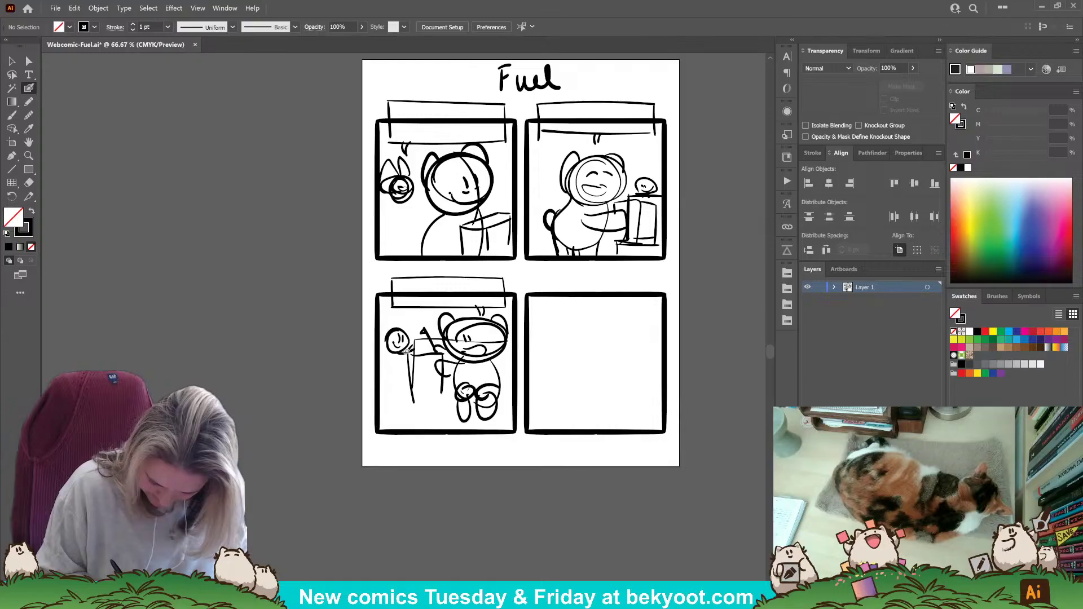
pyautogui.moveTo(402, 354)
pyautogui.mouseDown()
pyautogui.moveTo(387, 324)
pyautogui.moveTo(401, 316)
pyautogui.moveTo(405, 333)
pyautogui.mouseUp()
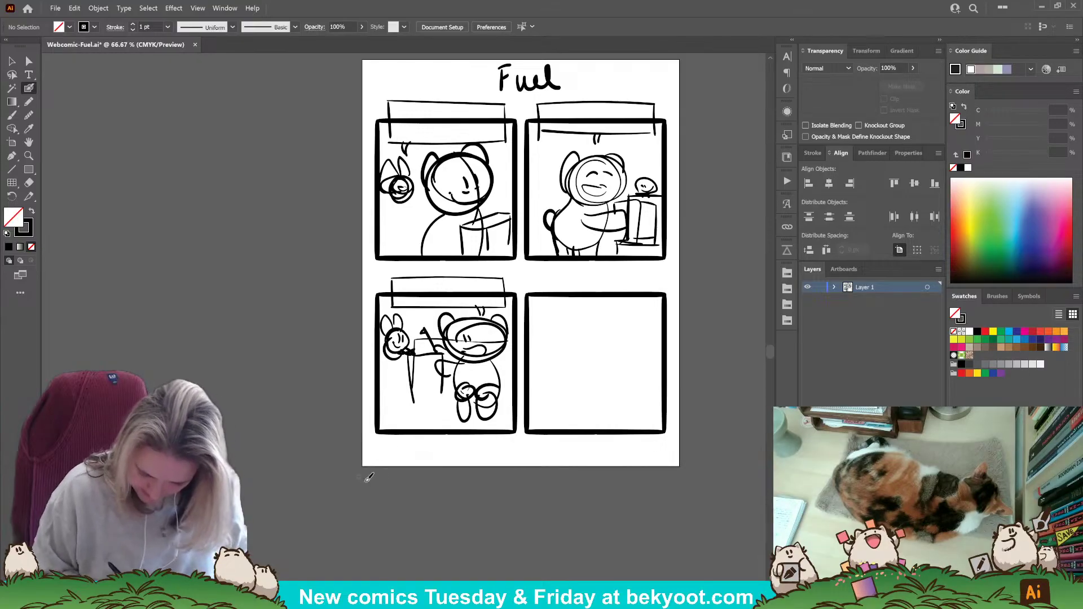
pyautogui.moveTo(414, 402)
pyautogui.mouseDown()
pyautogui.moveTo(448, 405)
pyautogui.moveTo(427, 429)
pyautogui.moveTo(411, 414)
pyautogui.mouseUp()
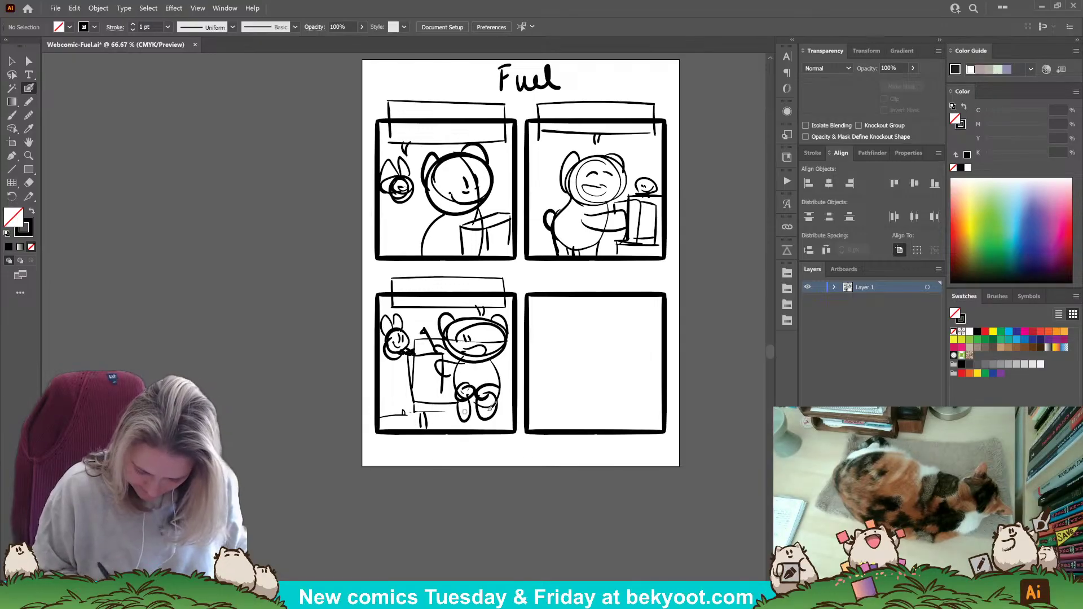
pyautogui.moveTo(539, 427); pyautogui.dragTo(450, 422)
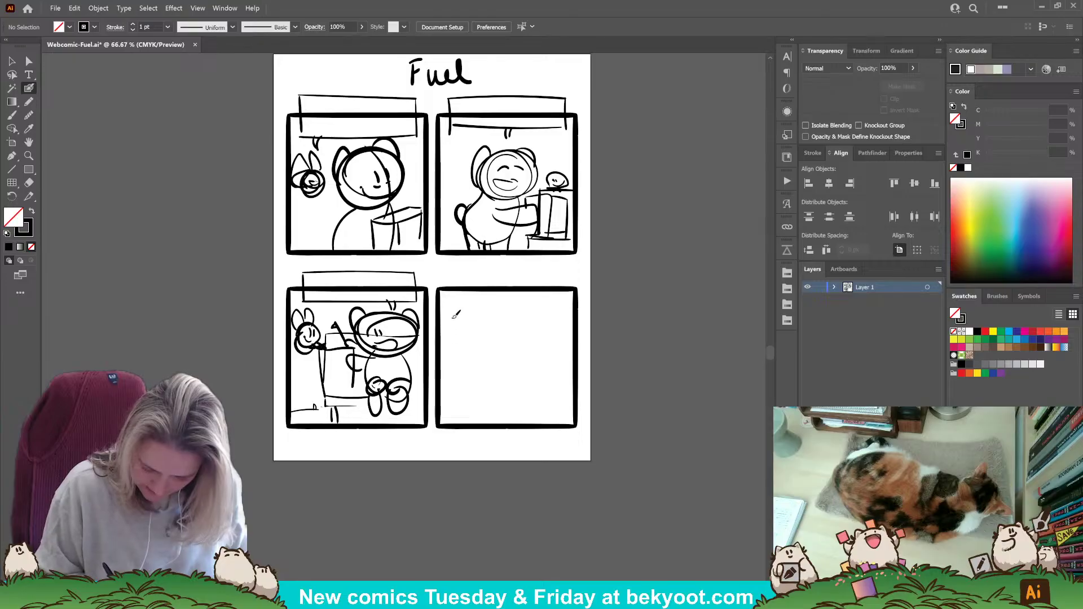
pyautogui.moveTo(452, 319)
pyautogui.mouseDown()
pyautogui.moveTo(501, 320)
pyautogui.moveTo(500, 336)
pyautogui.moveTo(453, 337)
pyautogui.mouseUp()
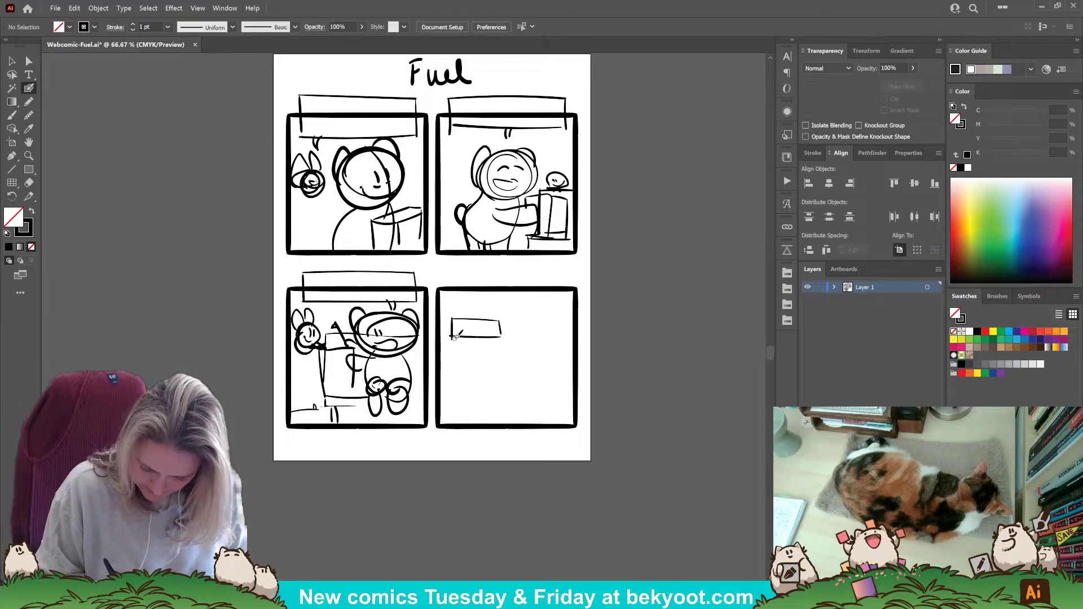
pyautogui.hotkey('ctrl', 'z')
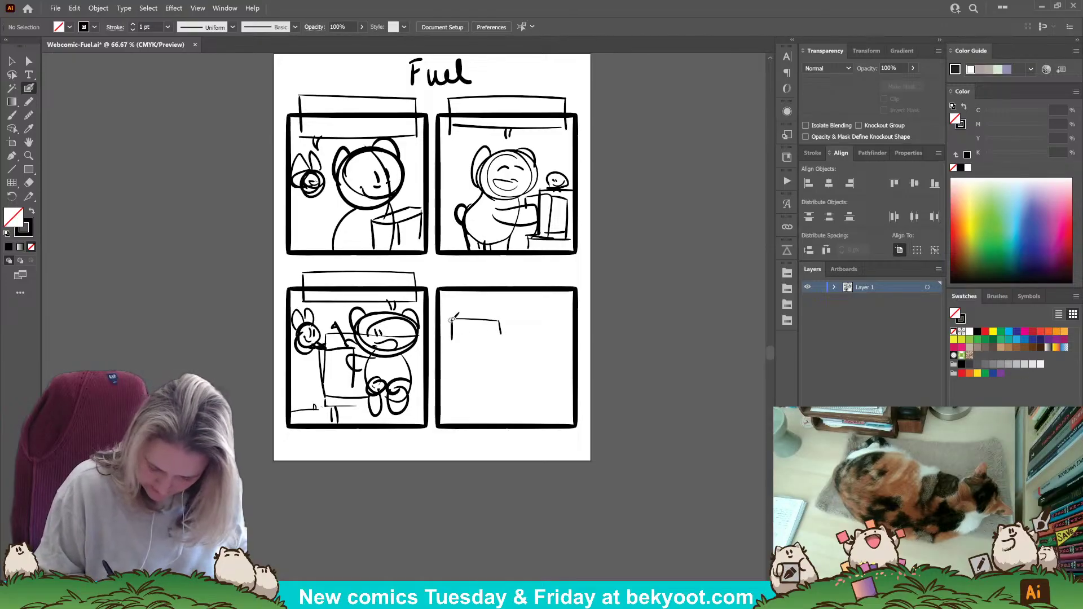
pyautogui.moveTo(449, 318); pyautogui.dragTo(452, 333)
pyautogui.hotkey('ctrl', 'z')
pyautogui.hotkey('ctrl', 'z')
pyautogui.moveTo(458, 324)
pyautogui.mouseDown()
pyautogui.moveTo(463, 335)
pyautogui.moveTo(489, 319)
pyautogui.moveTo(574, 372)
pyautogui.mouseUp()
pyautogui.hotkey('ctrl', 'z')
# Sketch a small rectangular tabletop in the lower-right panel's upper left area and curved hill outlines across its lower half.
pyautogui.moveTo(446, 311)
pyautogui.mouseDown()
pyautogui.moveTo(489, 344)
pyautogui.moveTo(494, 320)
pyautogui.moveTo(476, 337)
pyautogui.mouseUp()
pyautogui.keyDown('ctrl'); pyautogui.click(517, 336); pyautogui.keyUp('ctrl')
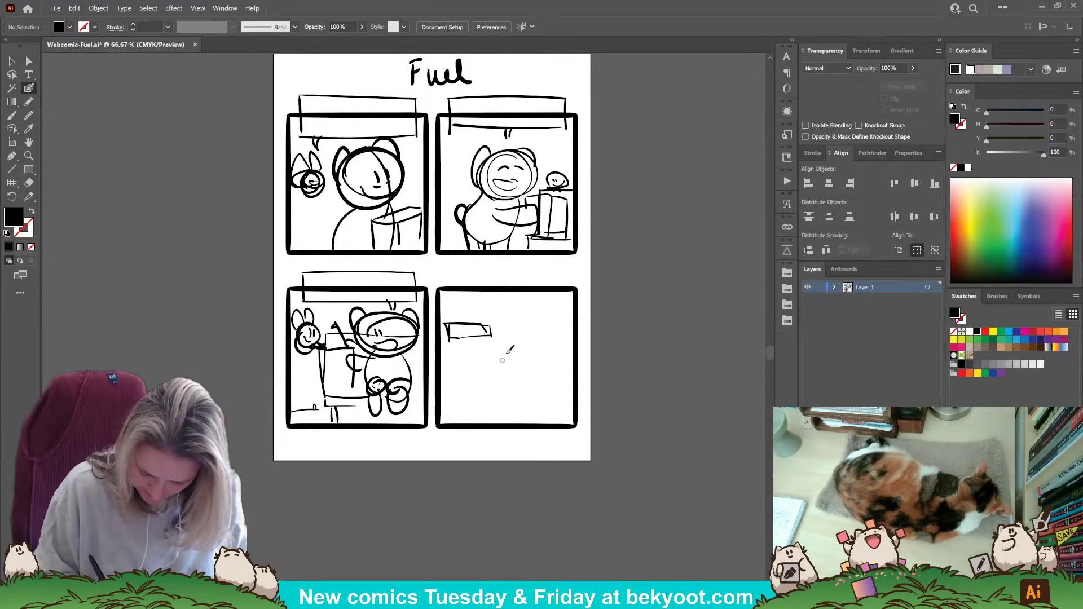
pyautogui.moveTo(540, 354); pyautogui.dragTo(571, 372)
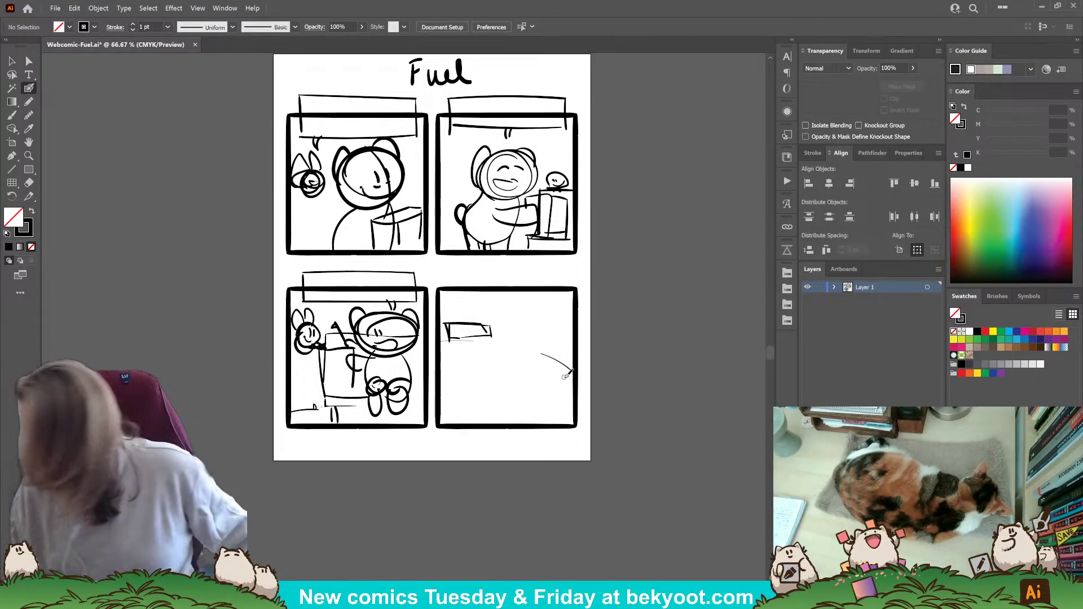
pyautogui.moveTo(440, 389); pyautogui.dragTo(482, 388)
pyautogui.moveTo(517, 400); pyautogui.dragTo(570, 424)
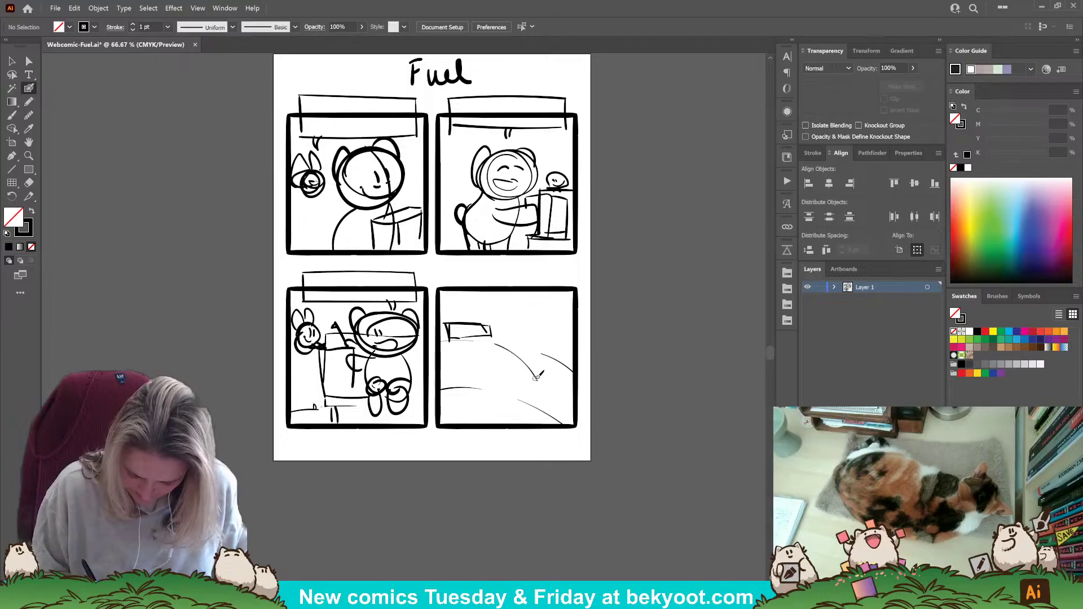
pyautogui.moveTo(562, 359)
pyautogui.mouseDown()
pyautogui.moveTo(540, 356)
pyautogui.moveTo(525, 398)
pyautogui.moveTo(441, 423)
pyautogui.mouseUp()
pyautogui.moveTo(535, 402); pyautogui.dragTo(501, 424)
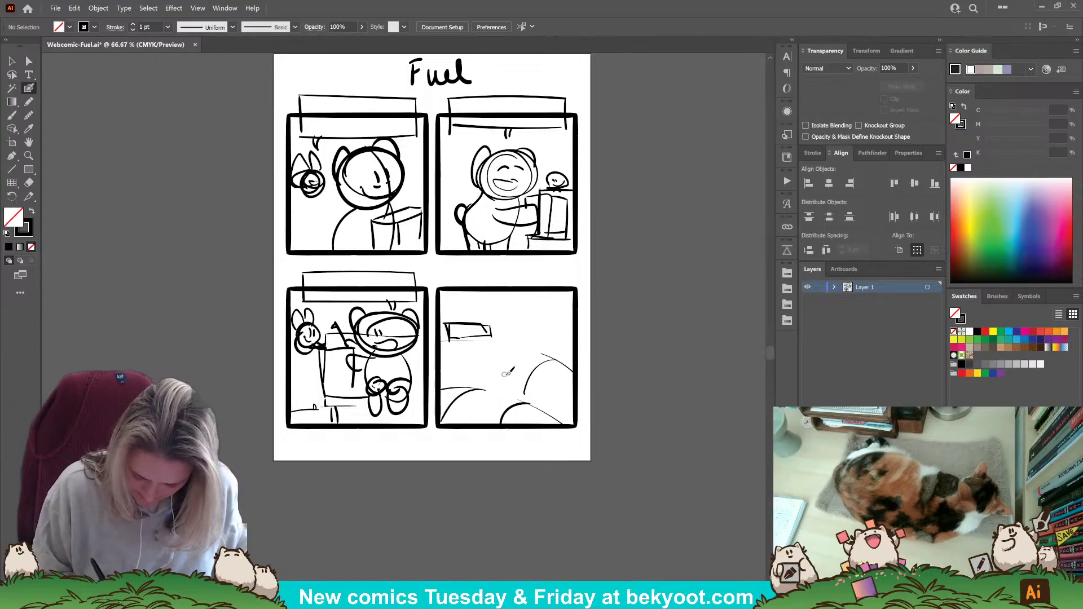
# Sketch three small characters among the hills in the lower-right panel: one in the middle, one on the far hill, and one on the right mound.
pyautogui.moveTo(503, 361)
pyautogui.mouseDown()
pyautogui.moveTo(520, 366)
pyautogui.moveTo(490, 361)
pyautogui.moveTo(496, 381)
pyautogui.moveTo(493, 360)
pyautogui.moveTo(509, 363)
pyautogui.moveTo(504, 377)
pyautogui.mouseUp()
pyautogui.moveTo(481, 379); pyautogui.dragTo(492, 384)
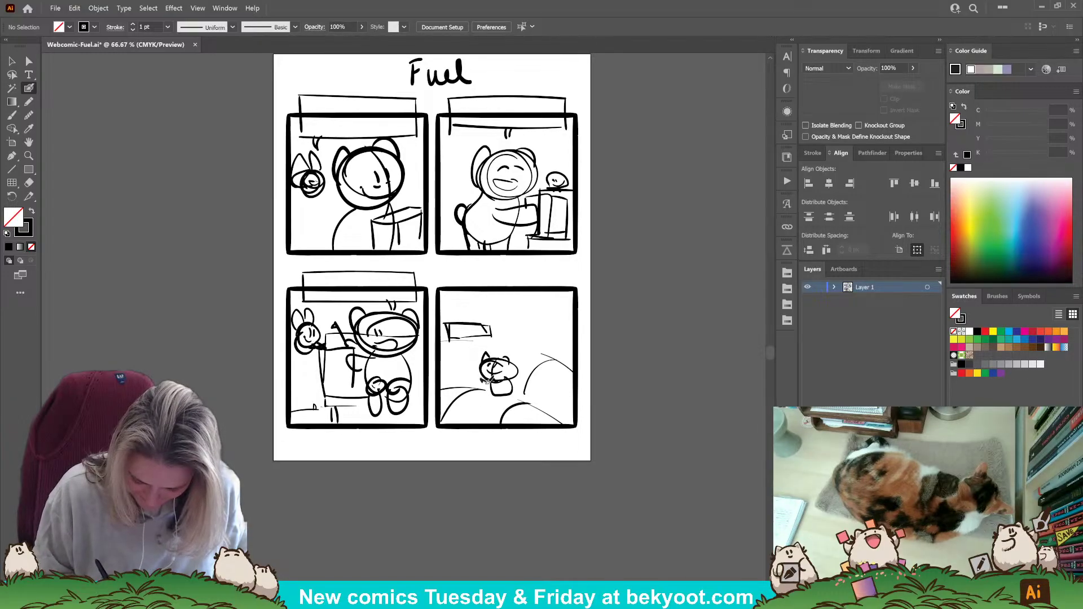
pyautogui.moveTo(541, 353)
pyautogui.mouseDown()
pyautogui.moveTo(498, 350)
pyautogui.moveTo(525, 348)
pyautogui.moveTo(524, 323)
pyautogui.mouseUp()
pyautogui.moveTo(534, 323); pyautogui.dragTo(542, 327)
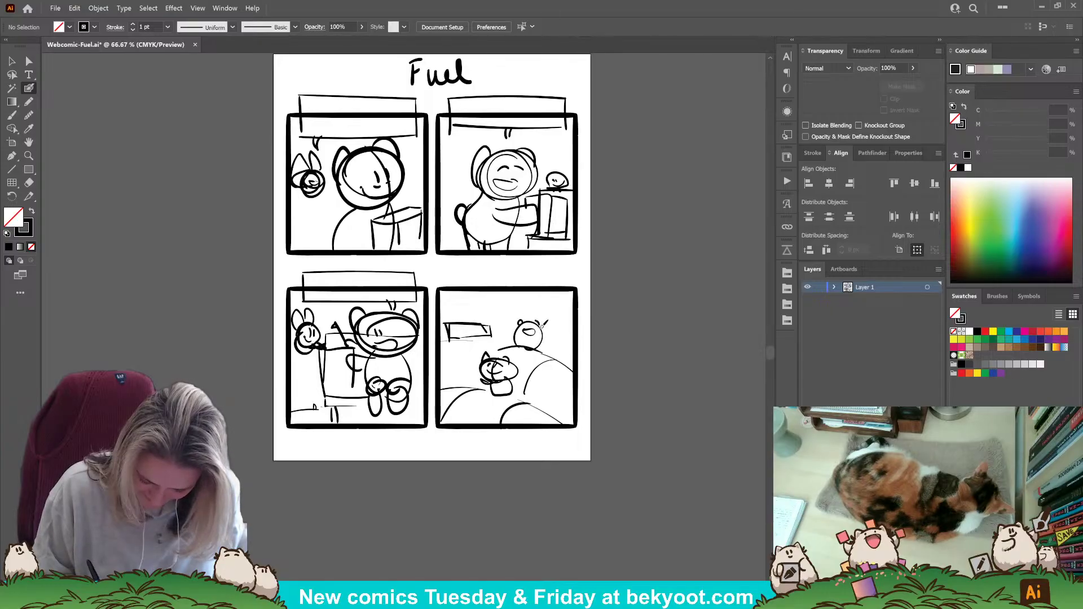
pyautogui.moveTo(560, 386)
pyautogui.mouseDown()
pyautogui.moveTo(541, 379)
pyautogui.moveTo(557, 367)
pyautogui.moveTo(565, 384)
pyautogui.moveTo(545, 367)
pyautogui.moveTo(564, 373)
pyautogui.moveTo(558, 366)
pyautogui.moveTo(552, 384)
pyautogui.moveTo(537, 369)
pyautogui.moveTo(550, 389)
pyautogui.moveTo(540, 386)
pyautogui.moveTo(561, 390)
pyautogui.moveTo(546, 396)
pyautogui.moveTo(571, 391)
pyautogui.mouseUp()
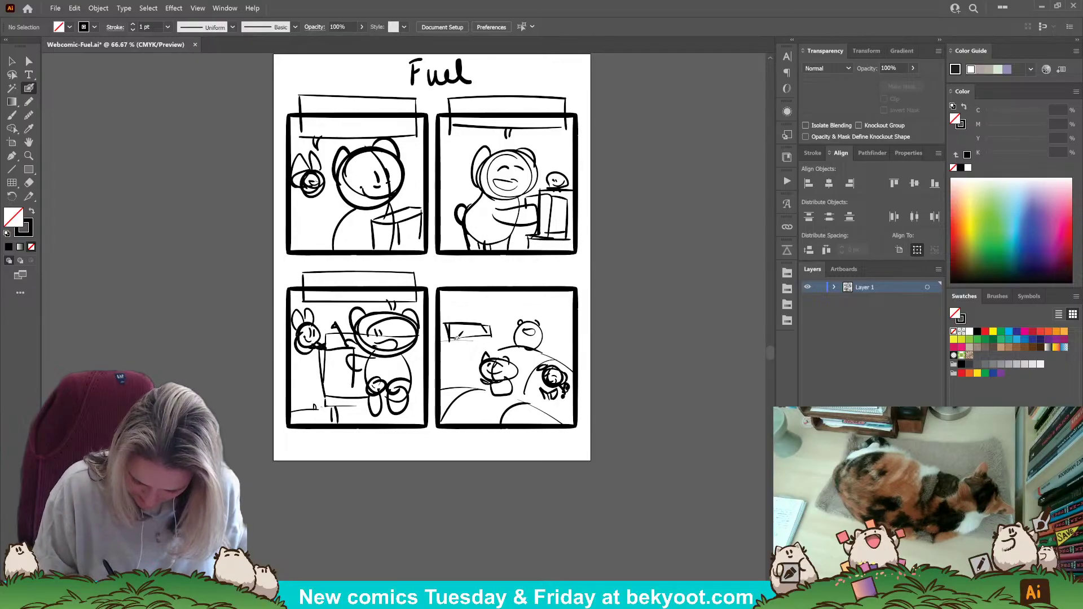
# Add legs and a ground line below the tabletop in the lower-right panel, with a small creature on top and an oval beside it.
pyautogui.moveTo(454, 339)
pyautogui.mouseDown()
pyautogui.moveTo(485, 336)
pyautogui.moveTo(486, 345)
pyautogui.moveTo(482, 335)
pyautogui.moveTo(440, 346)
pyautogui.moveTo(499, 348)
pyautogui.mouseUp()
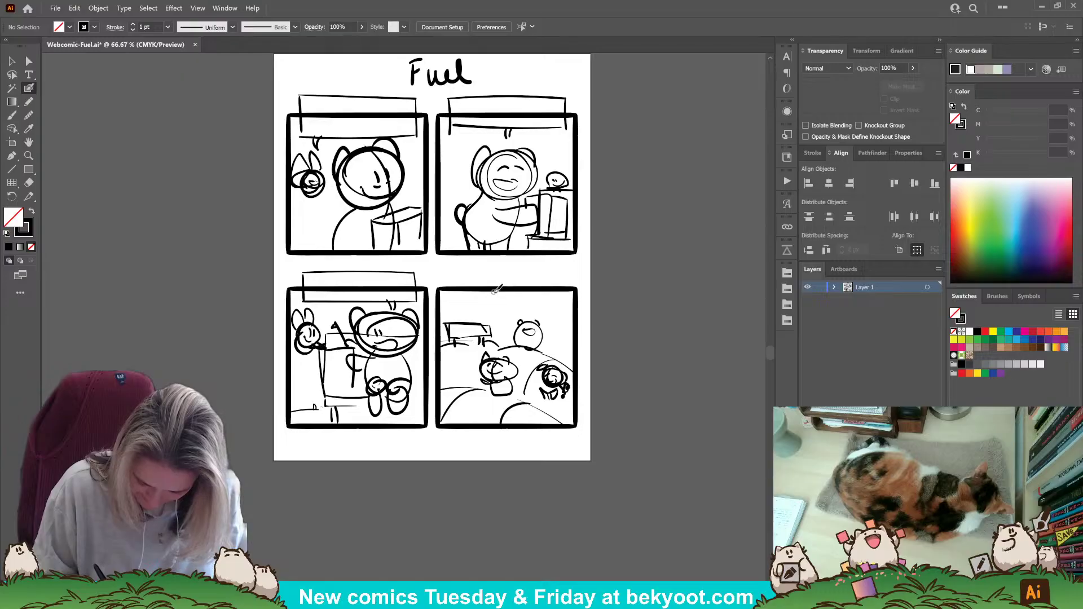
pyautogui.moveTo(498, 299)
pyautogui.mouseDown()
pyautogui.moveTo(488, 307)
pyautogui.moveTo(497, 298)
pyautogui.mouseUp()
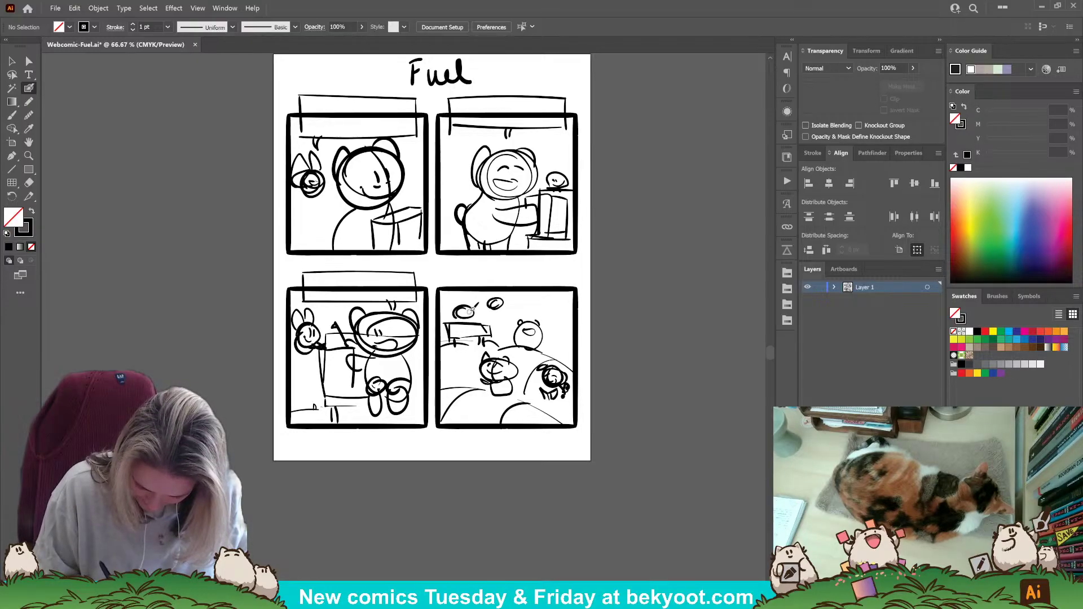
pyautogui.hotkey('ctrl', 'z')
pyautogui.moveTo(461, 306); pyautogui.dragTo(471, 306)
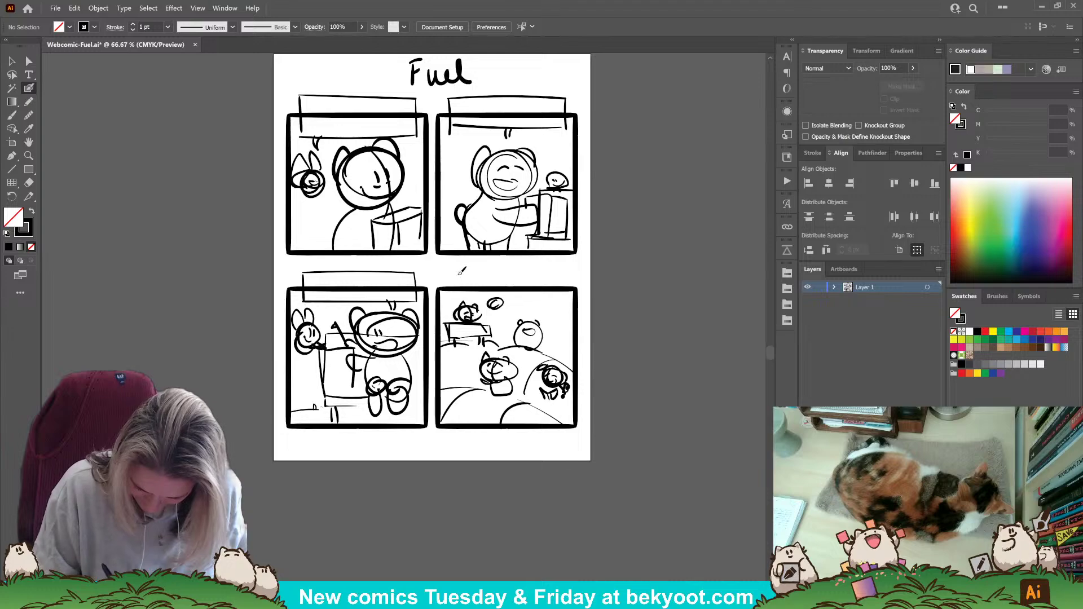
# Sketch a text box across the lower-right panel's upper border and add limbs and details to the creature on the table.
pyautogui.moveTo(459, 290)
pyautogui.mouseDown()
pyautogui.moveTo(460, 267)
pyautogui.moveTo(555, 268)
pyautogui.moveTo(556, 294)
pyautogui.mouseUp()
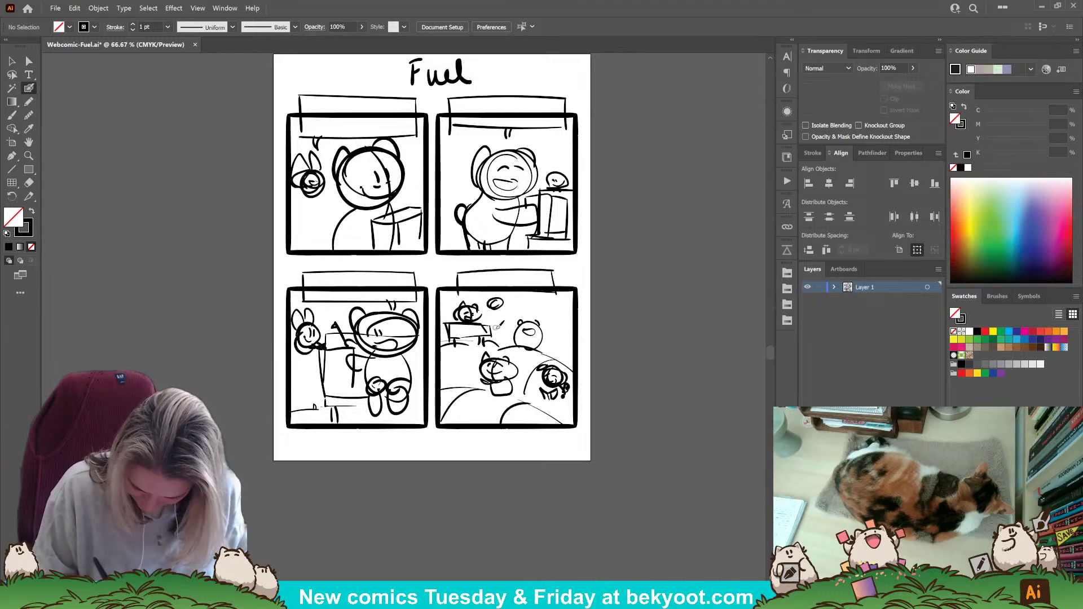
pyautogui.moveTo(464, 323)
pyautogui.mouseDown()
pyautogui.moveTo(484, 341)
pyautogui.moveTo(452, 315)
pyautogui.moveTo(486, 314)
pyautogui.moveTo(457, 302)
pyautogui.mouseUp()
pyautogui.moveTo(451, 309); pyautogui.dragTo(449, 304)
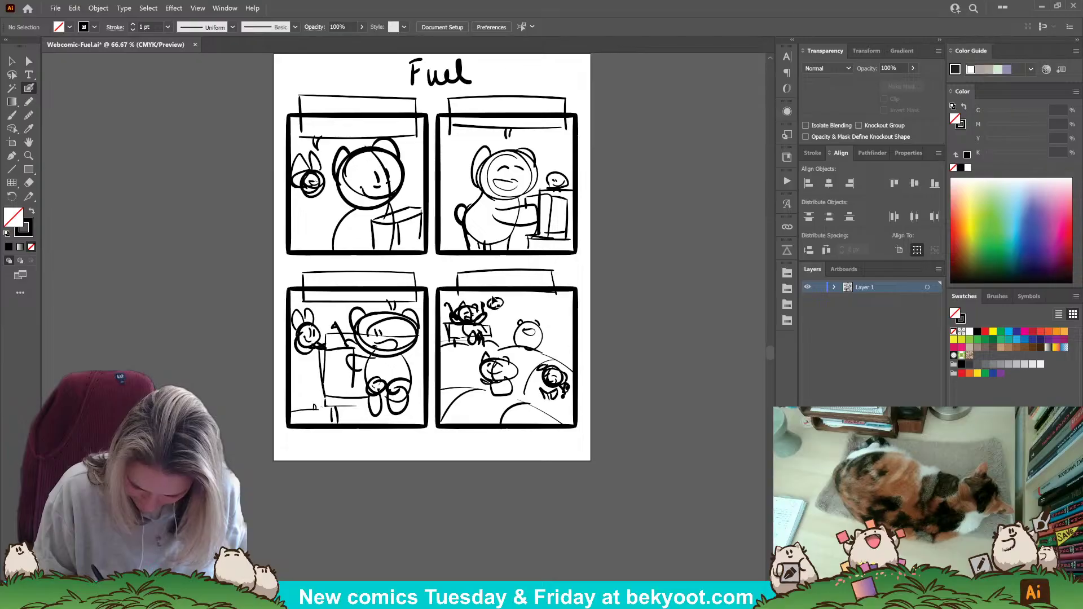
# Scale down the small oval in the lower-right panel and position it between the table creature and the round-eared character.
pyautogui.moveTo(493, 301); pyautogui.dragTo(505, 316)
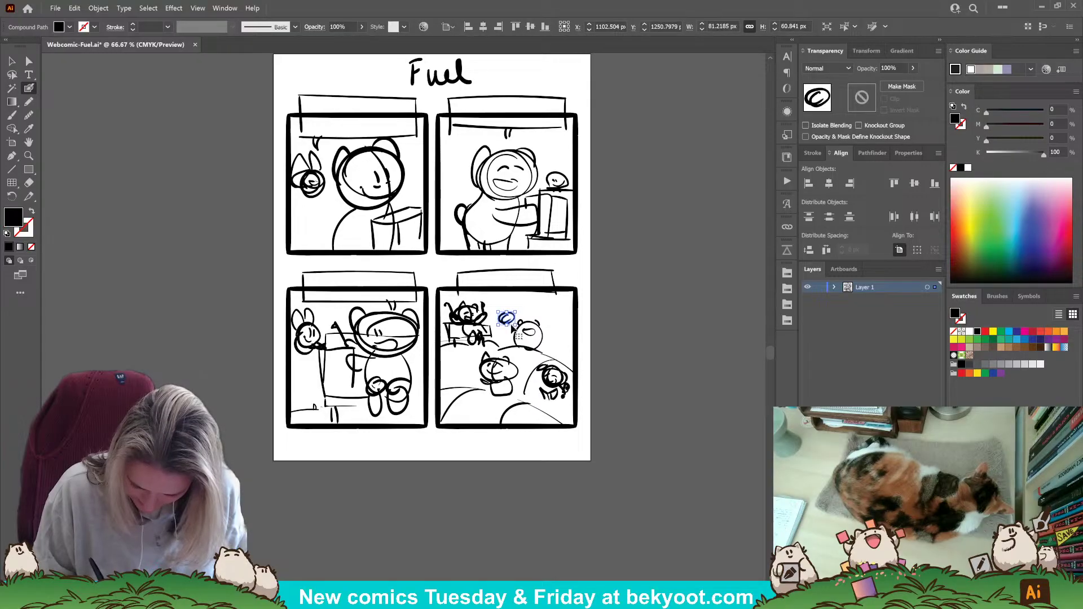
pyautogui.moveTo(506, 324); pyautogui.dragTo(503, 322)
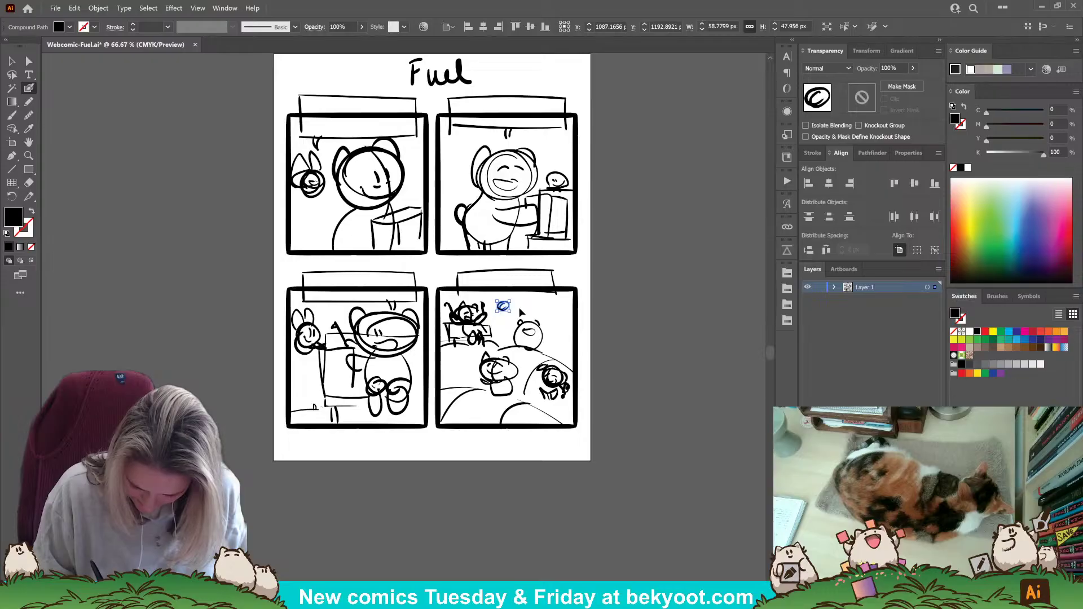
pyautogui.keyDown('ctrl'); pyautogui.click(519, 312); pyautogui.keyUp('ctrl')
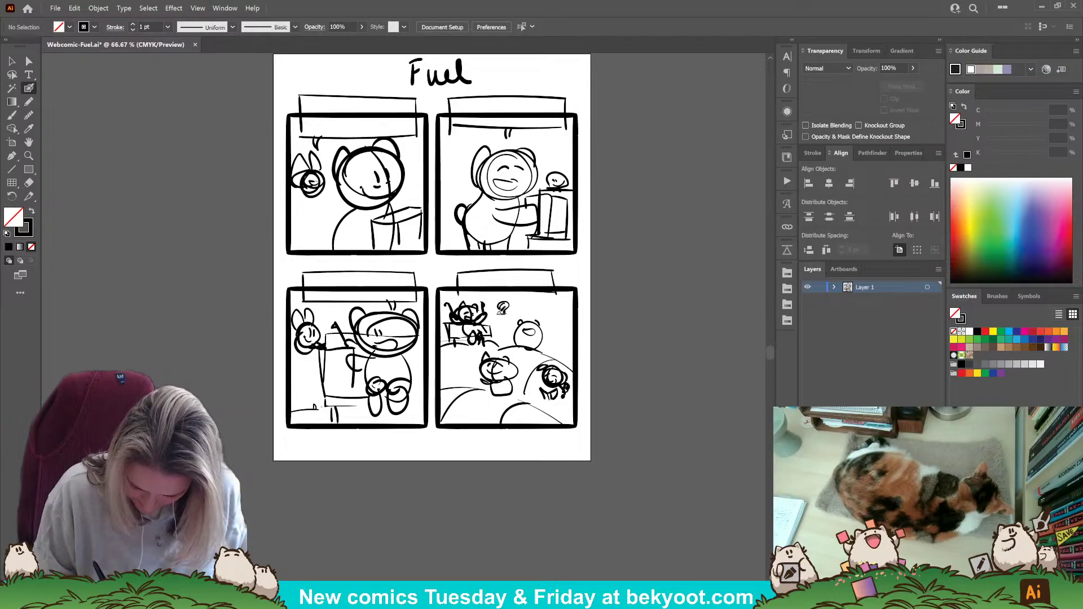
# Sketch a lettered sign beneath the small oval head and add face and body details to the round-eared character on the far hill.
pyautogui.moveTo(513, 318); pyautogui.dragTo(494, 326)
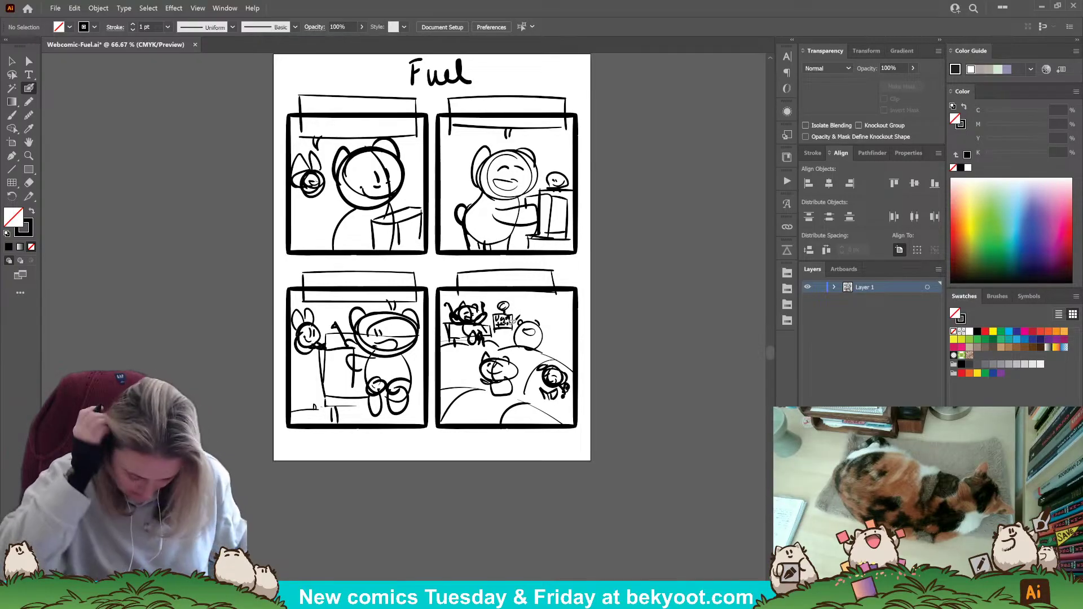
pyautogui.moveTo(525, 323)
pyautogui.mouseDown()
pyautogui.moveTo(534, 319)
pyautogui.moveTo(525, 327)
pyautogui.mouseUp()
pyautogui.moveTo(530, 323)
pyautogui.mouseDown()
pyautogui.moveTo(532, 342)
pyautogui.moveTo(522, 339)
pyautogui.moveTo(527, 323)
pyautogui.moveTo(539, 324)
pyautogui.mouseUp()
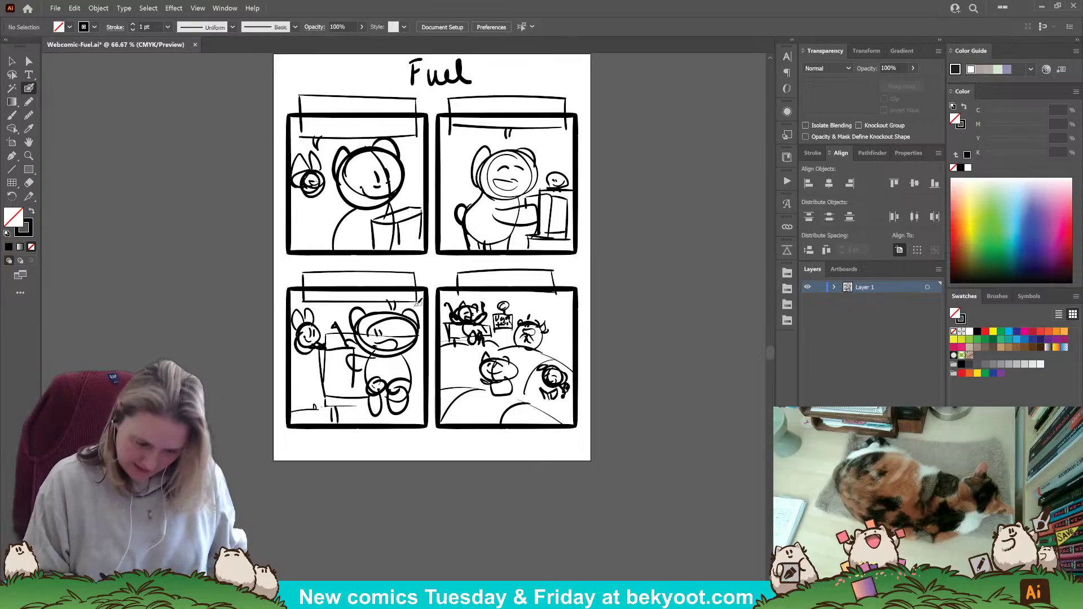
# Group the title and the two upper panels with their sketches and set the group's opacity to 30%.
pyautogui.moveTo(358, 200); pyautogui.dragTo(362, 237)
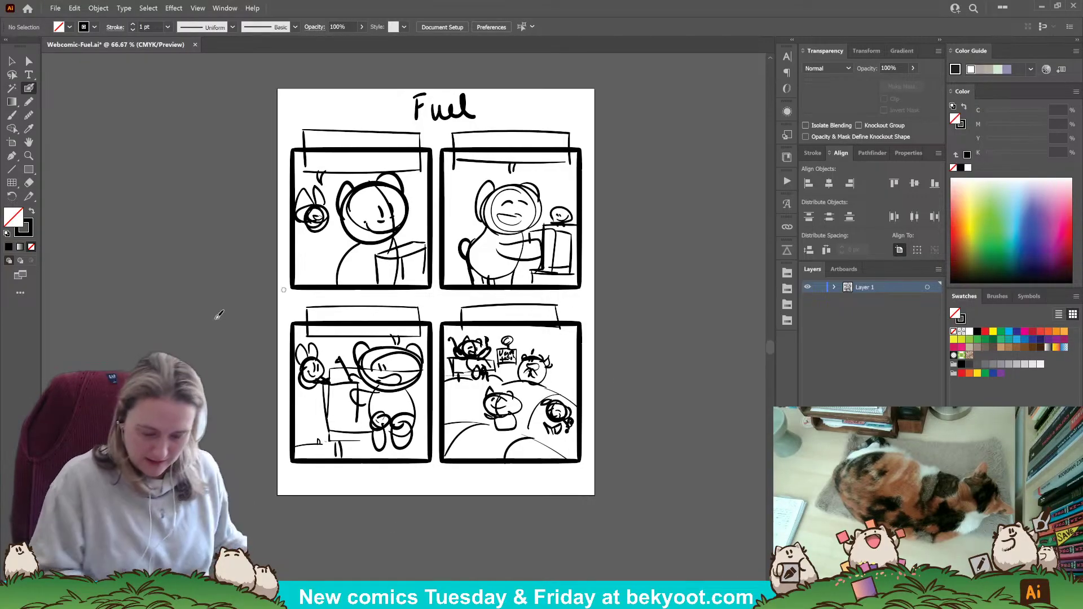
pyautogui.click(11, 60)
pyautogui.moveTo(279, 120)
pyautogui.mouseDown()
pyautogui.moveTo(397, 282)
pyautogui.moveTo(423, 294)
pyautogui.moveTo(599, 288)
pyautogui.mouseUp()
pyautogui.hotkey('ctrl', 'g')
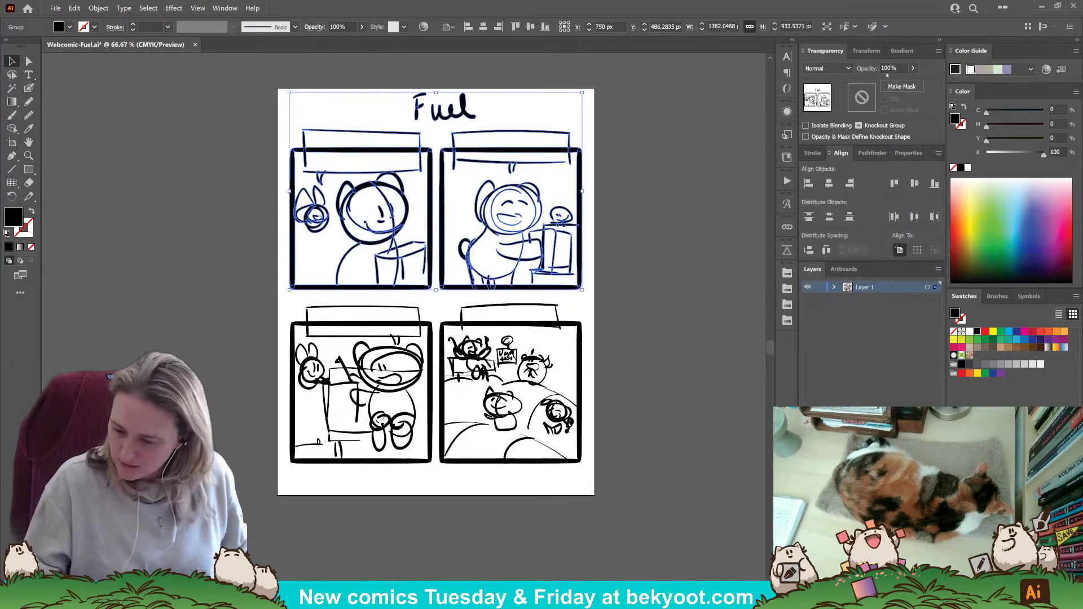
pyautogui.write('30')
pyautogui.press('Return')
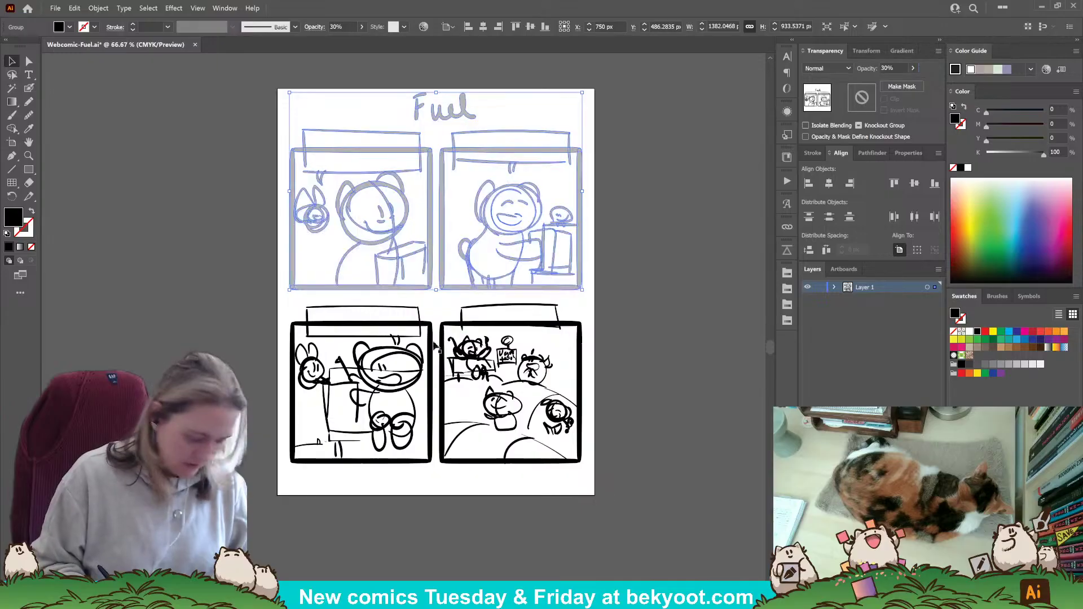
# Group the two lower panels with their sketches and set the group's opacity to 30%.
pyautogui.click(357, 449)
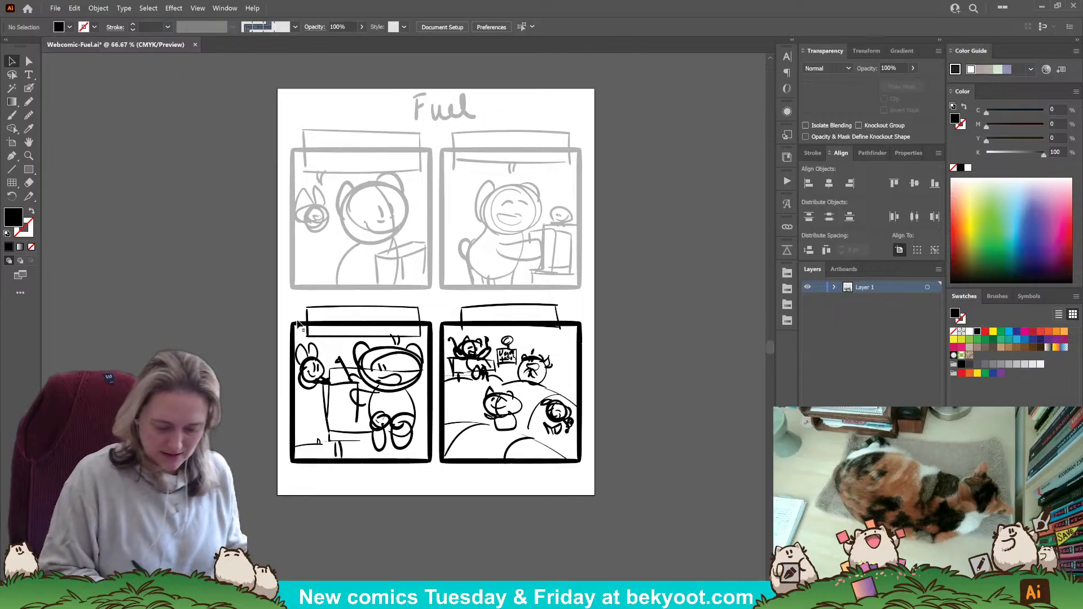
pyautogui.moveTo(345, 337); pyautogui.dragTo(595, 475)
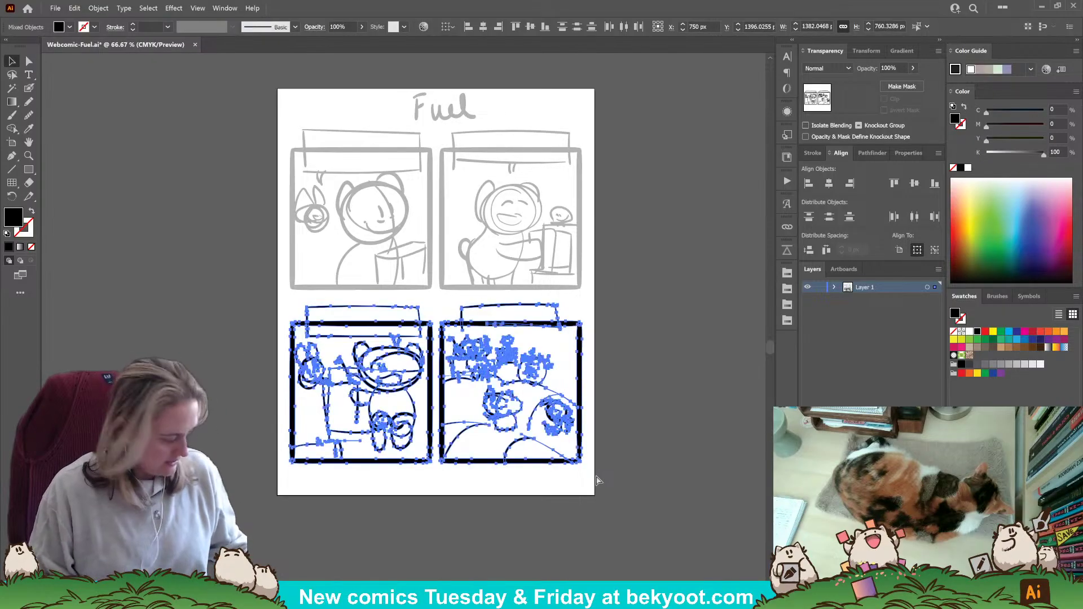
pyautogui.click(901, 67)
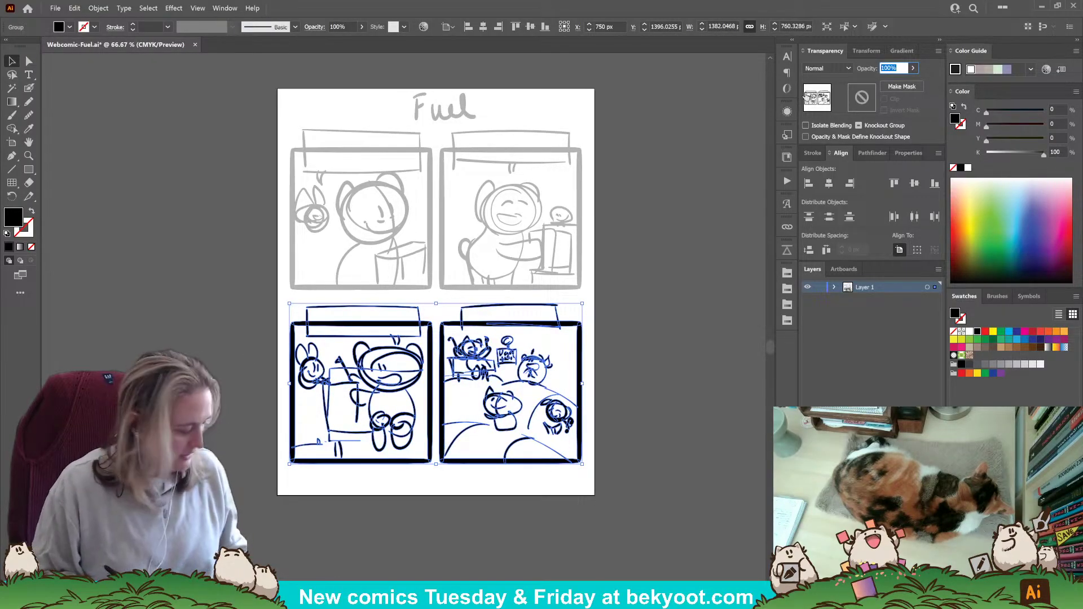
pyautogui.write('30')
pyautogui.press('Return')
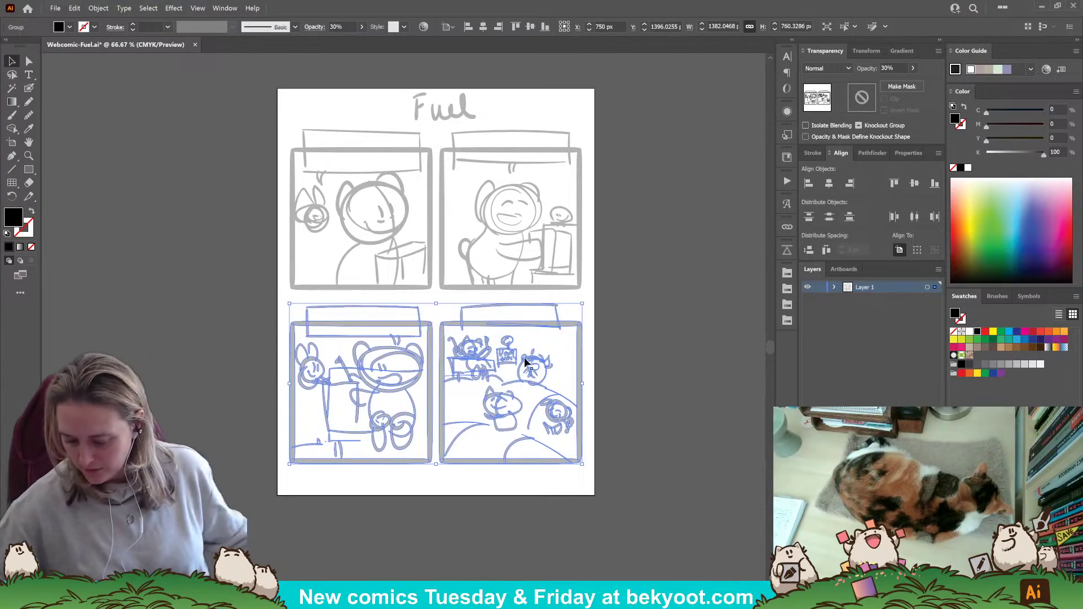
# Lock the sketch layer and add a new layer above it for the final artwork.
pyautogui.click(820, 287)
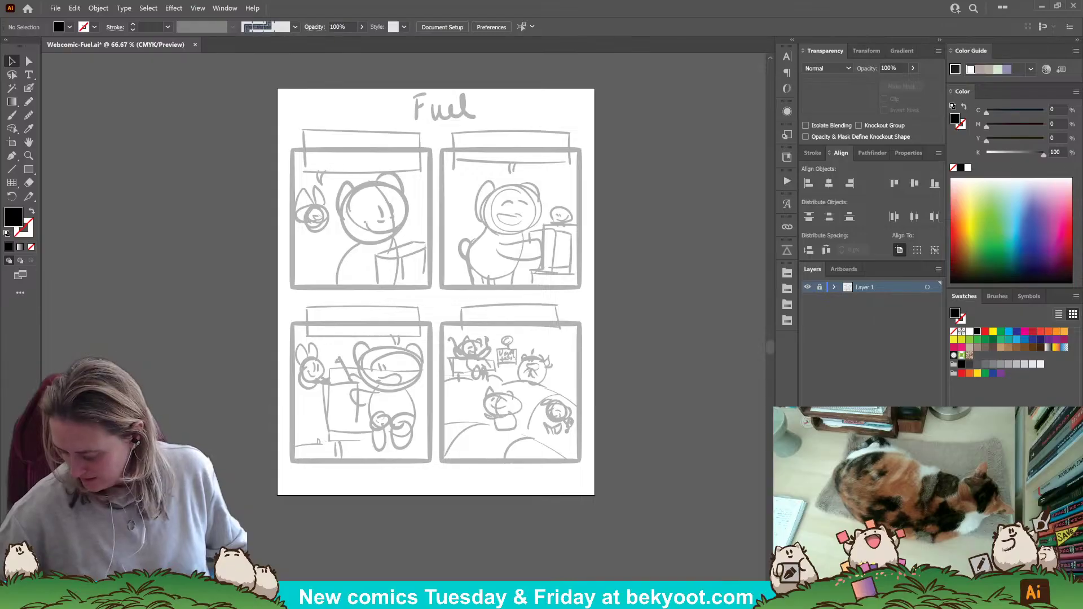
pyautogui.click(921, 601)
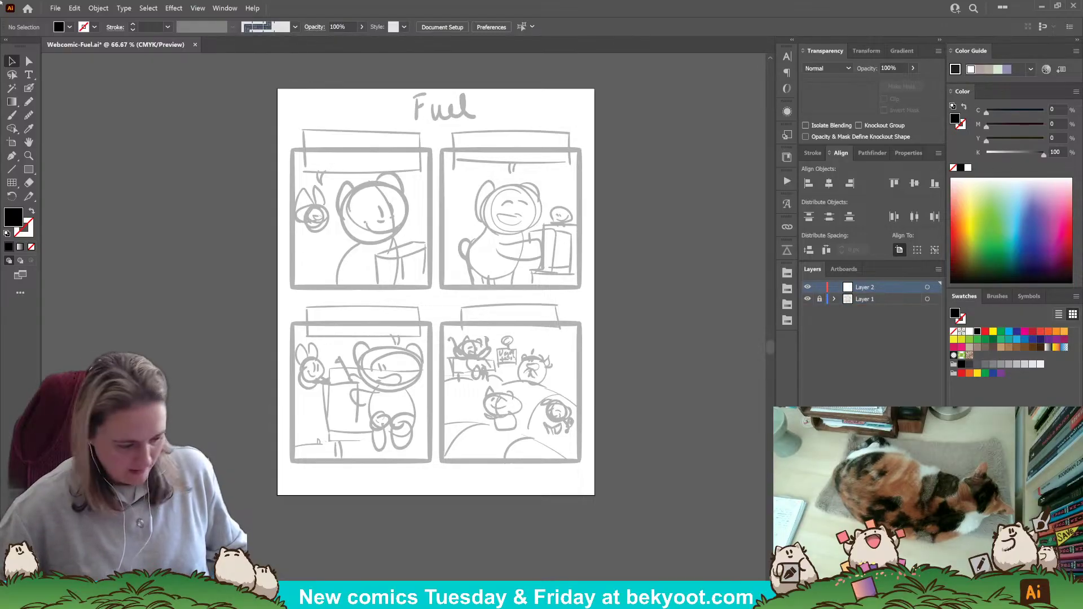
# Add the text "Fuel" beside the sketched title and enlarge it to 106 pt.
pyautogui.click(389, 101)
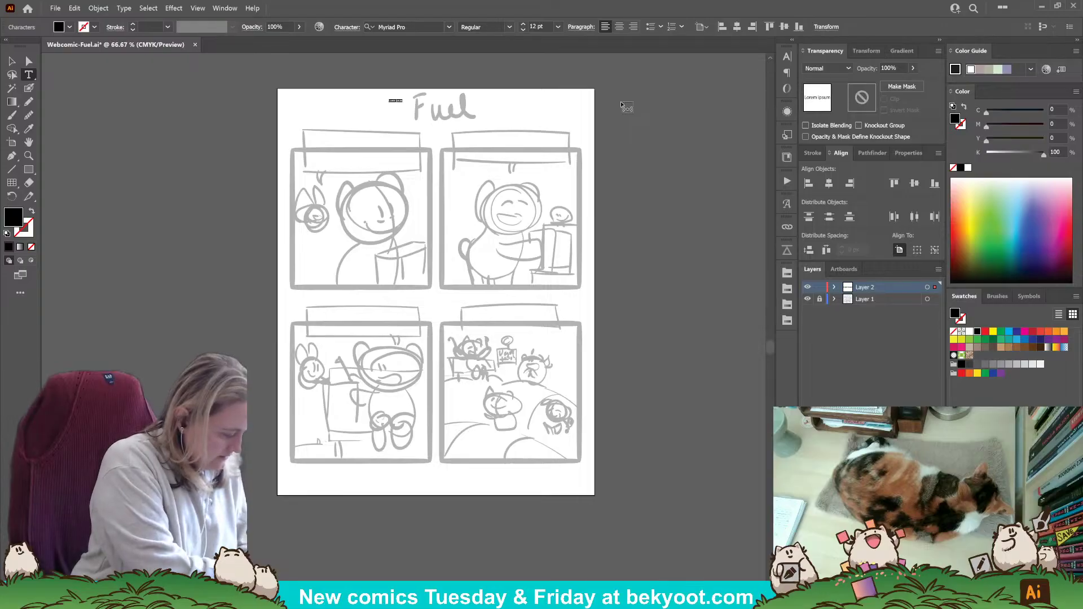
pyautogui.write('Fuel')
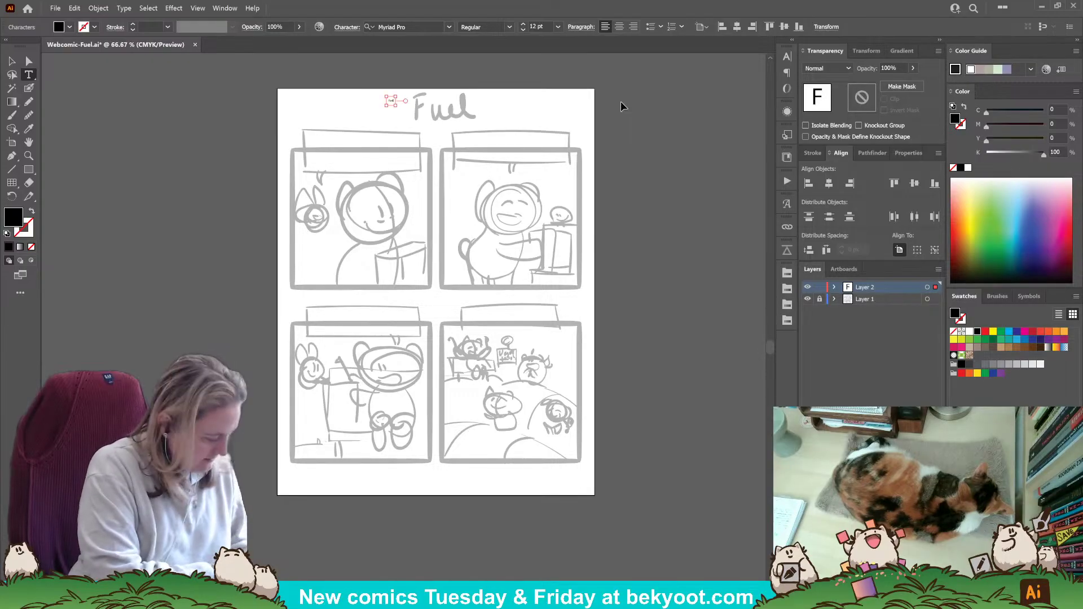
pyautogui.hotkey('ctrl', 'shift', '.')
pyautogui.hotkey('ctrl', 'shift', '.')
pyautogui.hotkey('ctrl', 'shift', '.')
pyautogui.hotkey('ctrl', 'shift', '.')
pyautogui.hotkey('ctrl', 'shift', '.')
pyautogui.hotkey('ctrl', 'shift', '.')
pyautogui.hotkey('ctrl', 'shift', '.')
pyautogui.hotkey('ctrl', 'shift', '.')
pyautogui.hotkey('ctrl', 'shift', '.')
pyautogui.hotkey('ctrl', 'shift', '.')
pyautogui.hotkey('ctrl', 'shift', '.')
pyautogui.hotkey('ctrl', 'shift', '.')
pyautogui.hotkey('ctrl', 'shift', '.')
pyautogui.hotkey('ctrl', 'shift', '.')
pyautogui.hotkey('ctrl', 'shift', '.')
pyautogui.hotkey('ctrl', 'shift', '.')
pyautogui.hotkey('ctrl', 'shift', '.')
pyautogui.hotkey('ctrl', 'shift', '.')
pyautogui.hotkey('ctrl', 'shift', '.')
pyautogui.hotkey('ctrl', 'shift', '.')
pyautogui.hotkey('ctrl', 'shift', '.')
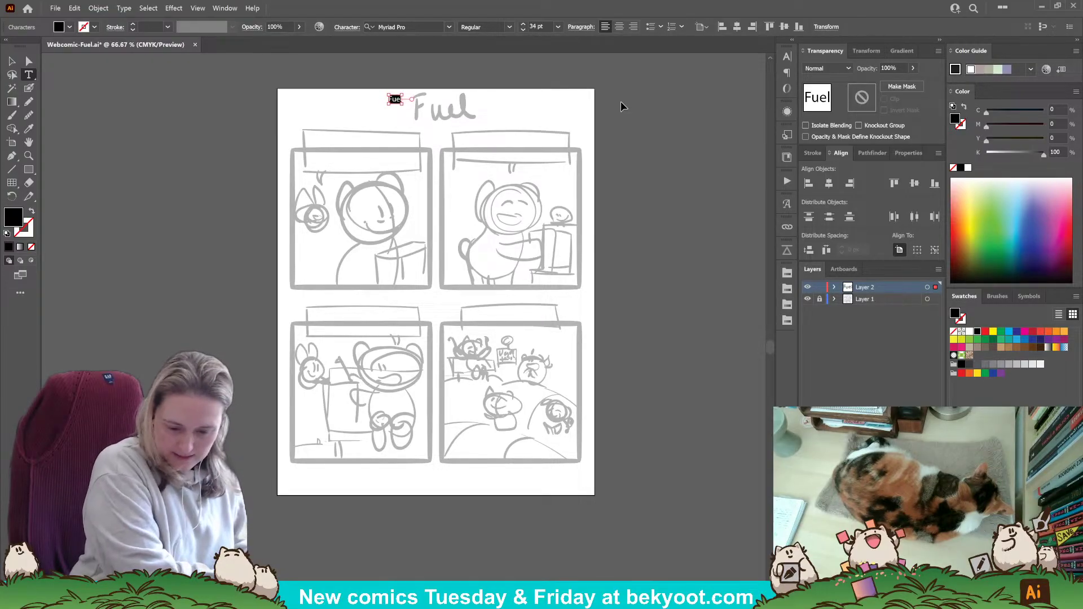
pyautogui.hotkey('ctrl', 'shift', '.')
pyautogui.hotkey('ctrl', 'shift', '.')
pyautogui.hotkey('ctrl', 'shift', '.')
pyautogui.hotkey('ctrl', 'shift', '.')
pyautogui.hotkey('ctrl', 'shift', '.')
pyautogui.hotkey('ctrl', 'shift', '.')
pyautogui.hotkey('ctrl', 'shift', '.')
pyautogui.hotkey('ctrl', 'shift', '.')
pyautogui.hotkey('ctrl', 'shift', '.')
pyautogui.hotkey('ctrl', 'shift', '.')
pyautogui.hotkey('ctrl', 'shift', '.')
pyautogui.hotkey('ctrl', 'shift', '.')
pyautogui.hotkey('ctrl', 'shift', '.')
pyautogui.hotkey('ctrl', 'shift', '.')
pyautogui.hotkey('ctrl', 'shift', '.')
pyautogui.hotkey('ctrl', 'shift', '.')
pyautogui.hotkey('ctrl', 'shift', '.')
pyautogui.hotkey('ctrl', 'shift', '.')
pyautogui.hotkey('ctrl', 'shift', '.')
pyautogui.hotkey('ctrl', 'shift', '.')
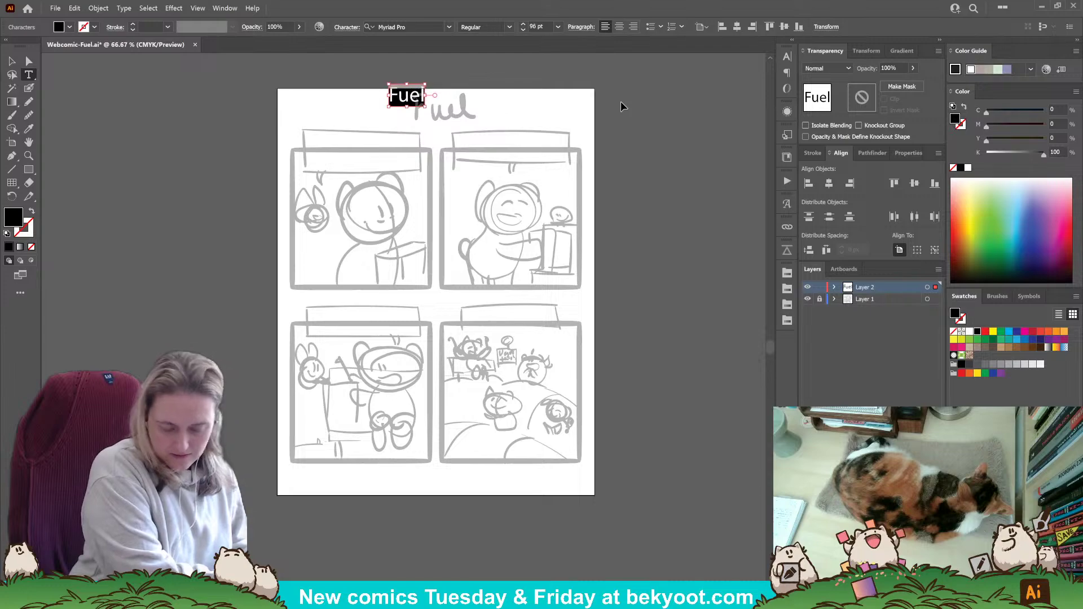
# Set the title's font to KG Second Chances Solid, then enlarge and place it over the sketched title, above the panels.
pyautogui.click(449, 27)
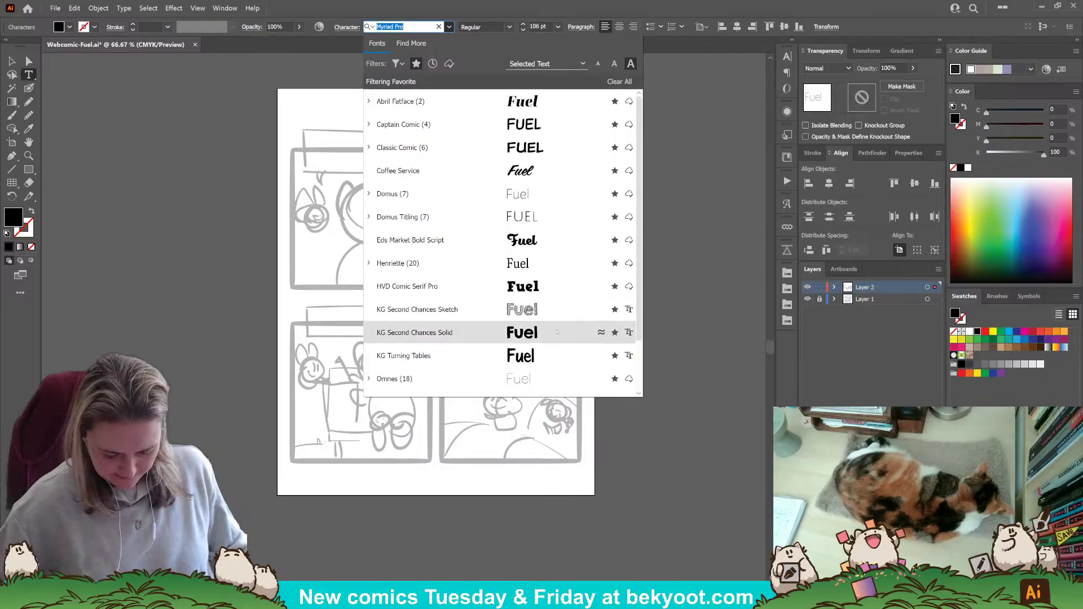
pyautogui.click(555, 331)
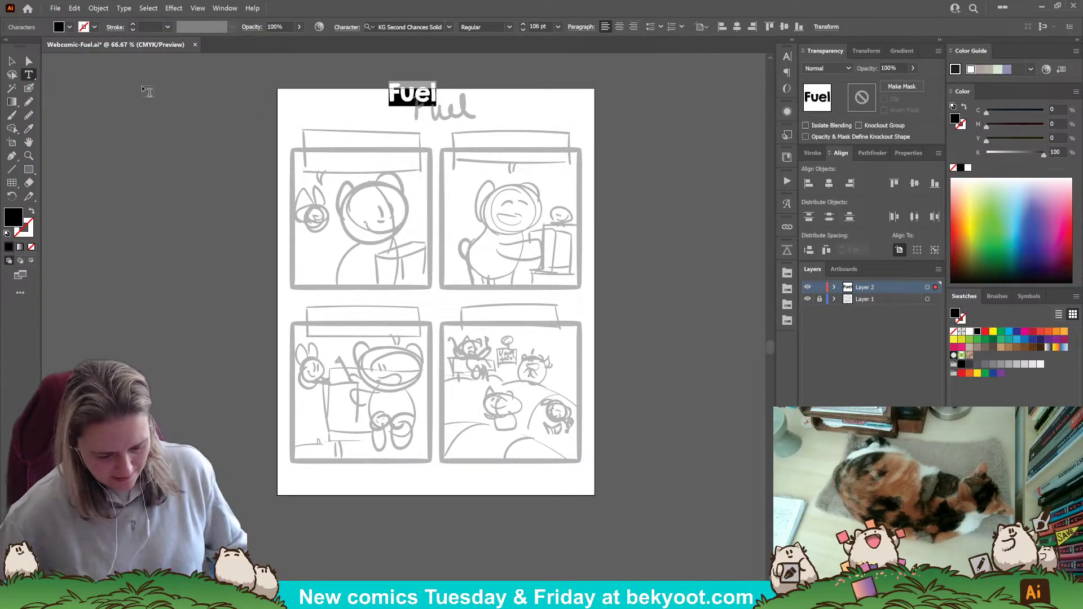
pyautogui.press('Escape')
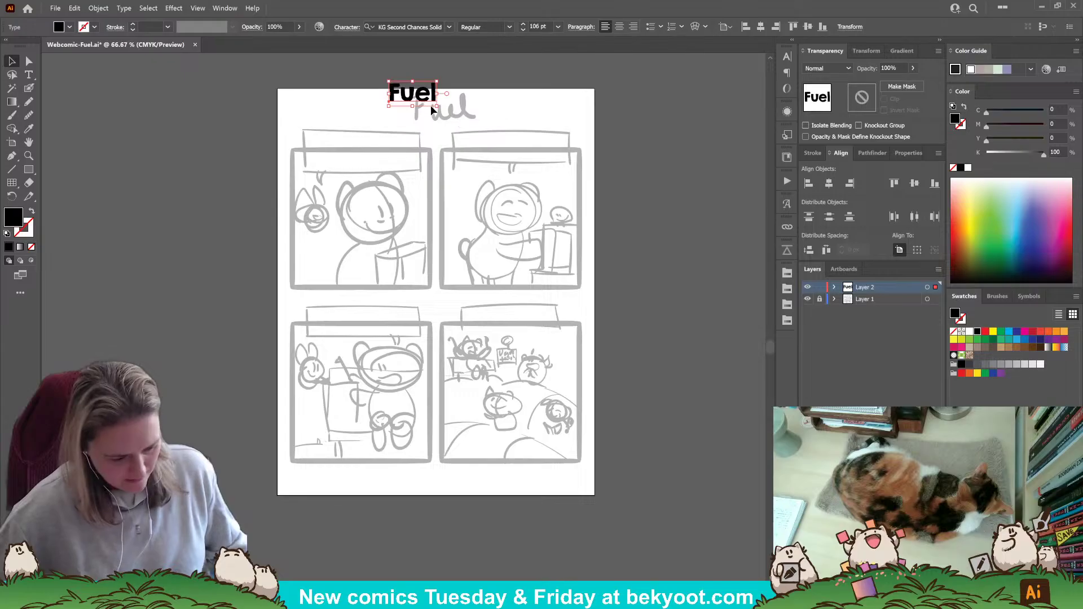
pyautogui.moveTo(436, 108)
pyautogui.mouseDown()
pyautogui.moveTo(471, 125)
pyautogui.moveTo(439, 116)
pyautogui.moveTo(462, 97)
pyautogui.moveTo(442, 112)
pyautogui.mouseUp()
pyautogui.click(503, 108)
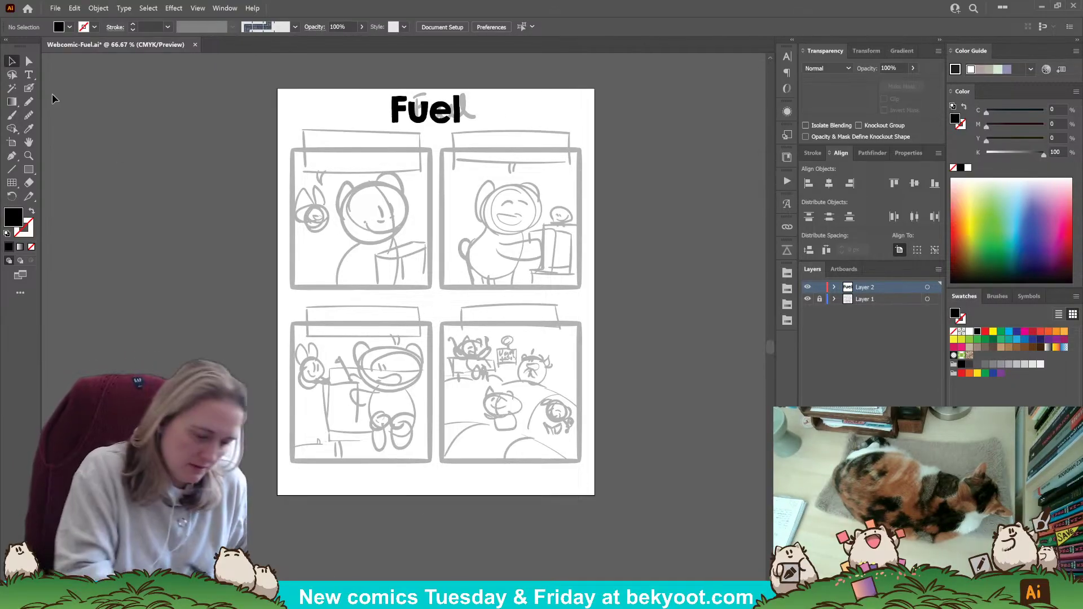
# Adjust the Blob Brush size to 21 pt for inking the panel borders.
pyautogui.click(28, 88)
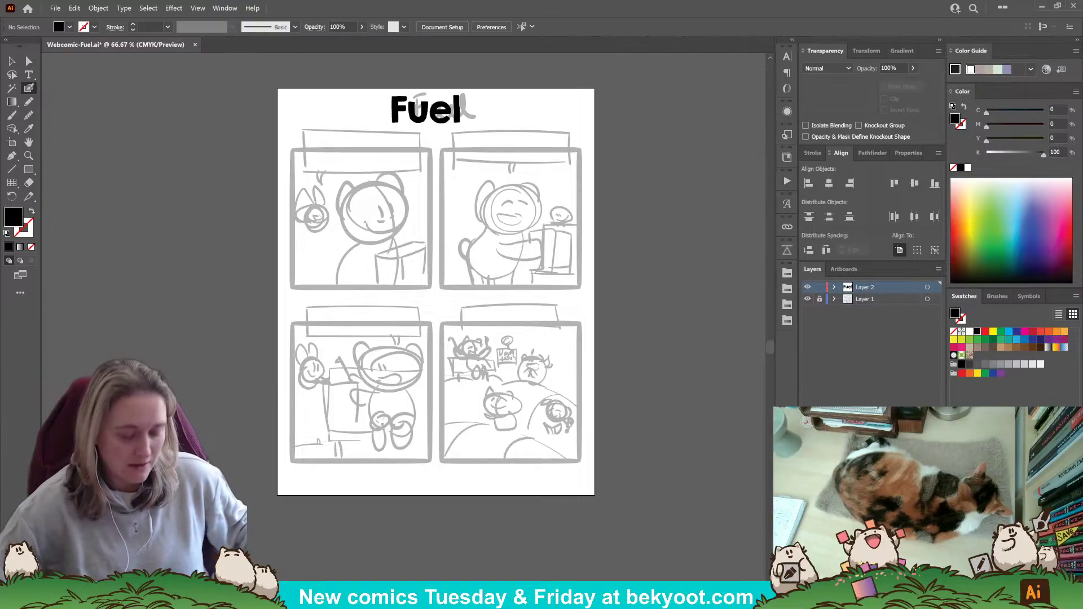
pyautogui.scroll(1, 323, 200)
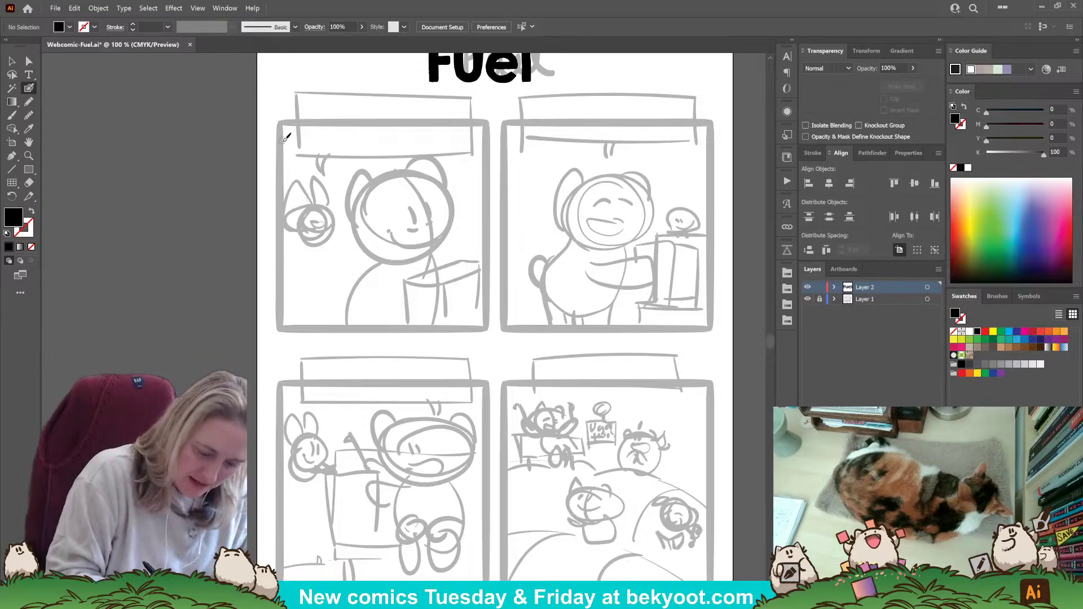
pyautogui.press('Return')
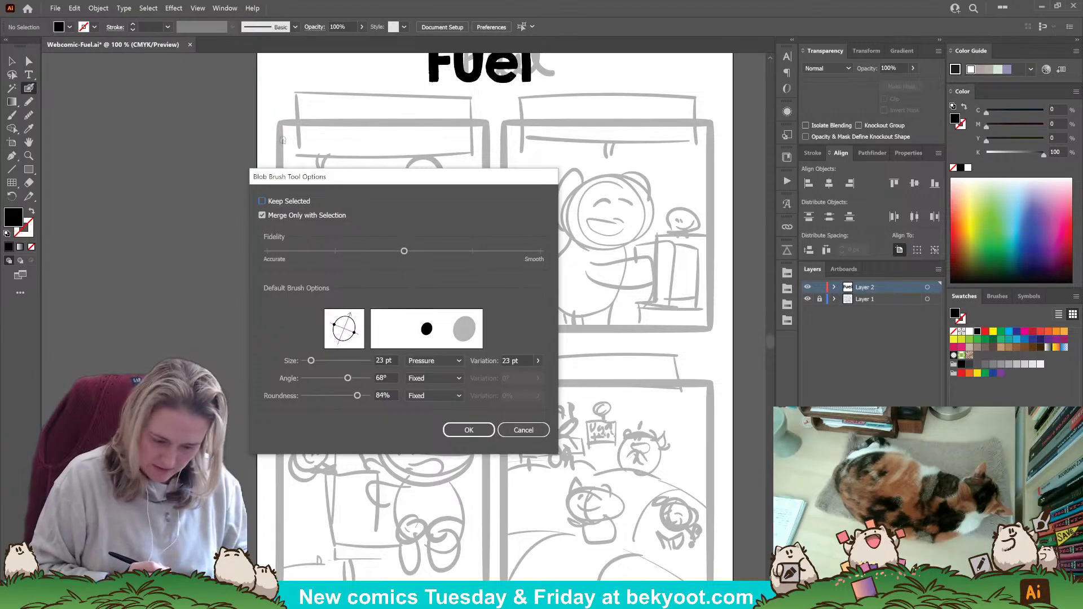
pyautogui.press('Return')
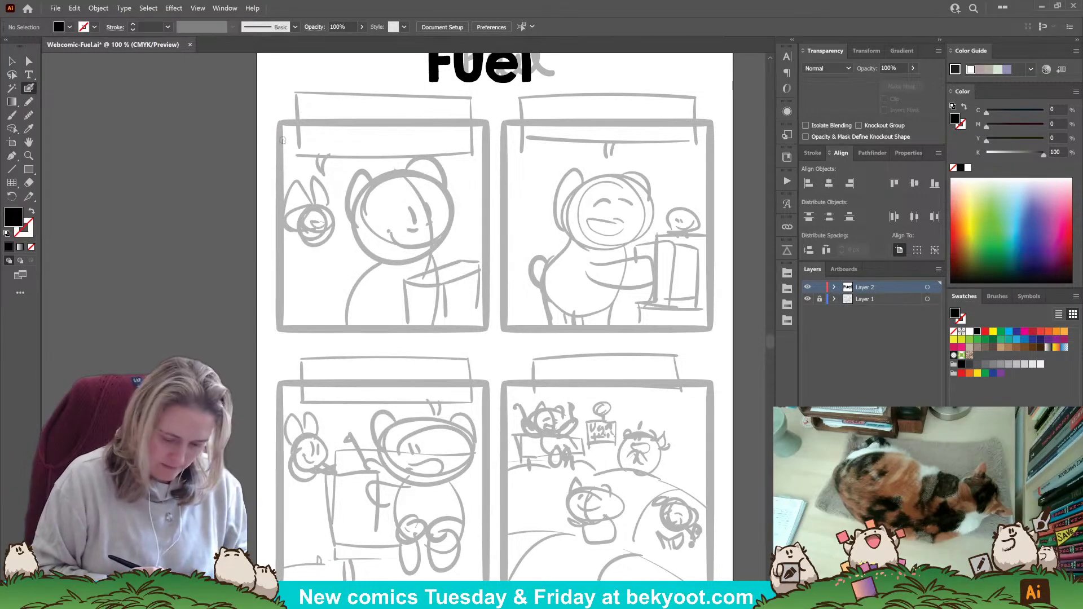
pyautogui.press('Return')
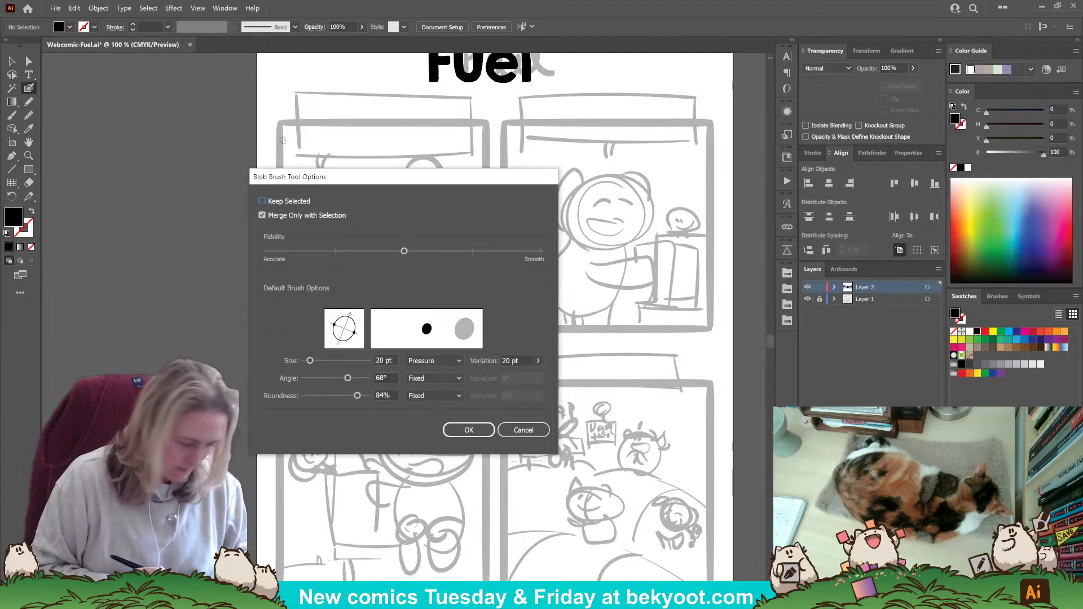
pyautogui.press('Return')
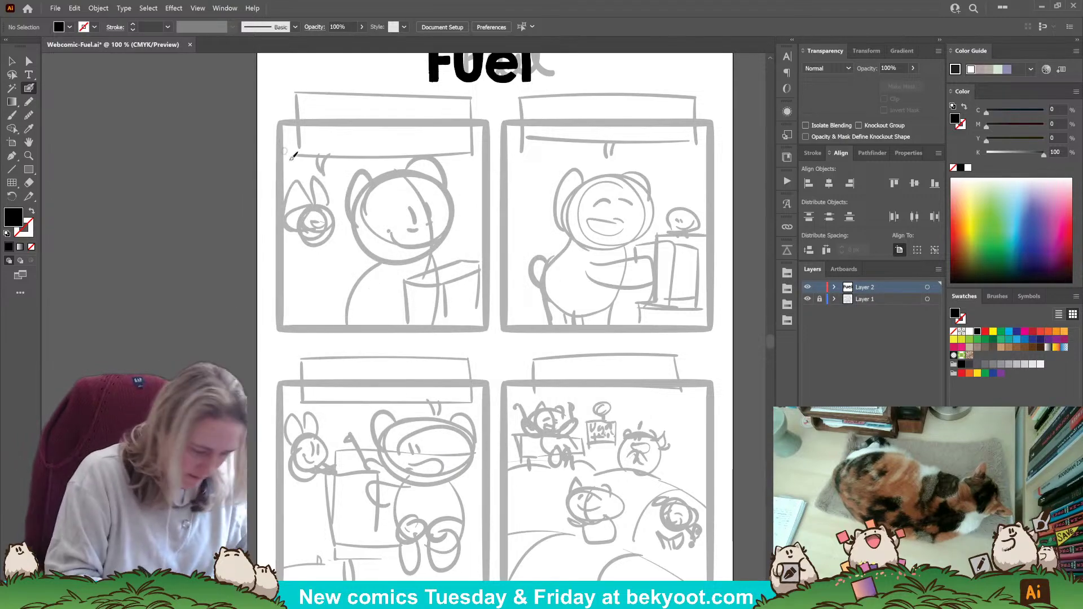
pyautogui.press('Return')
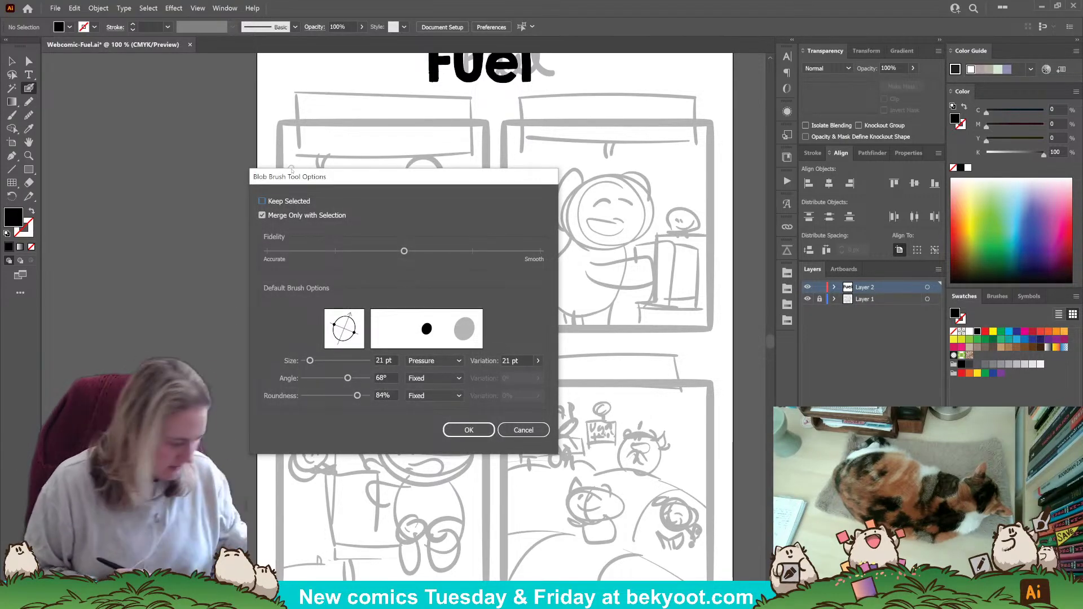
pyautogui.press('Return')
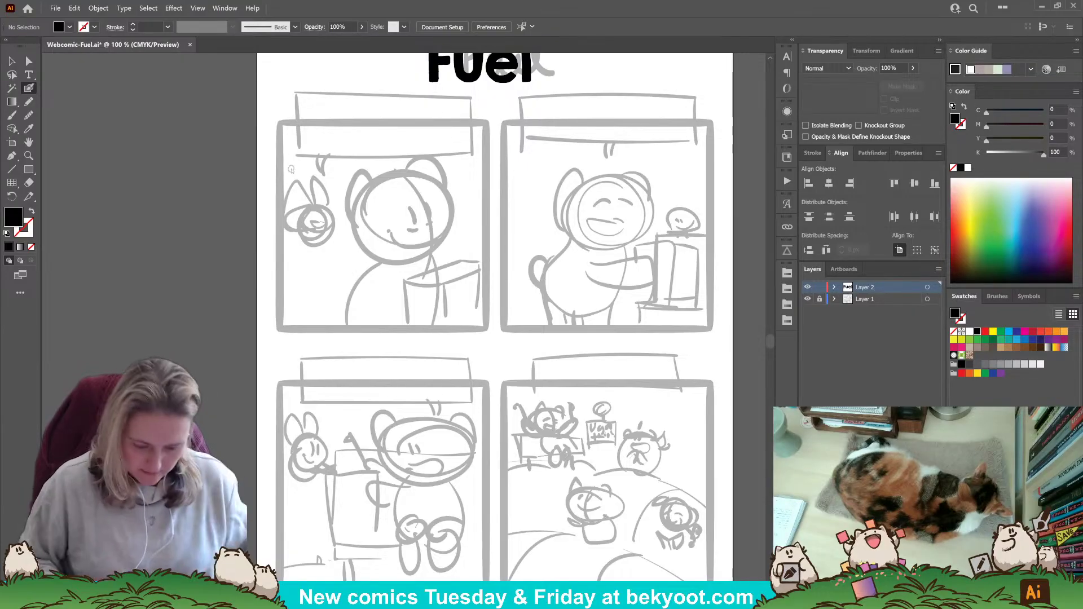
# Ink a straight stroke down the upper-left panel's left border and place a copy rotated 90° along its top border.
pyautogui.moveTo(279, 140); pyautogui.dragTo(279, 318)
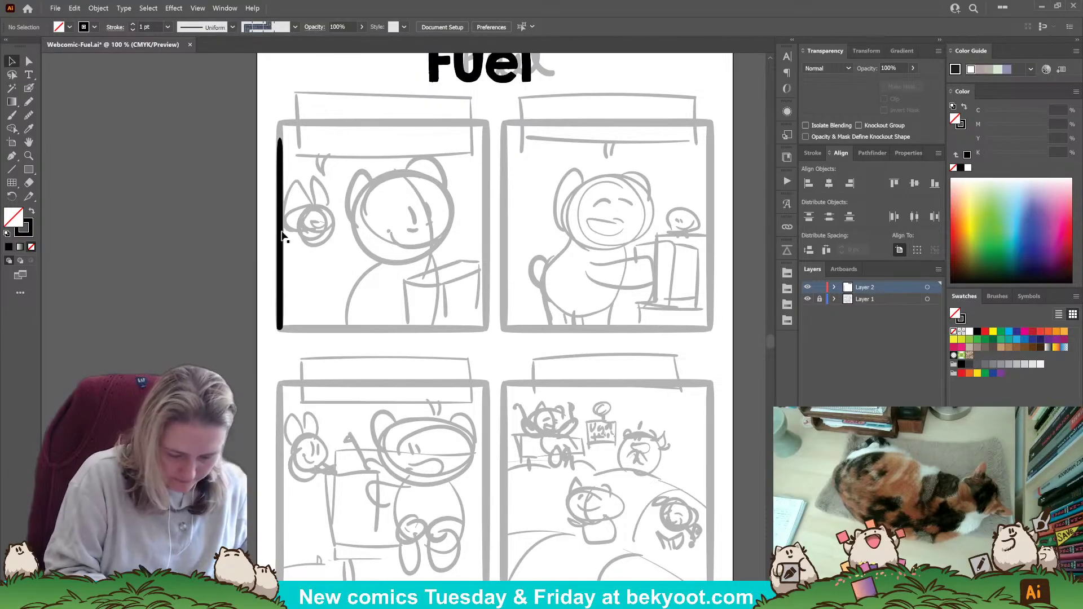
pyautogui.moveTo(398, 133); pyautogui.dragTo(398, 322)
pyautogui.moveTo(398, 228); pyautogui.dragTo(391, 229)
pyautogui.moveTo(385, 129)
pyautogui.mouseDown()
pyautogui.moveTo(342, 248)
pyautogui.moveTo(428, 235)
pyautogui.moveTo(428, 128)
pyautogui.mouseUp()
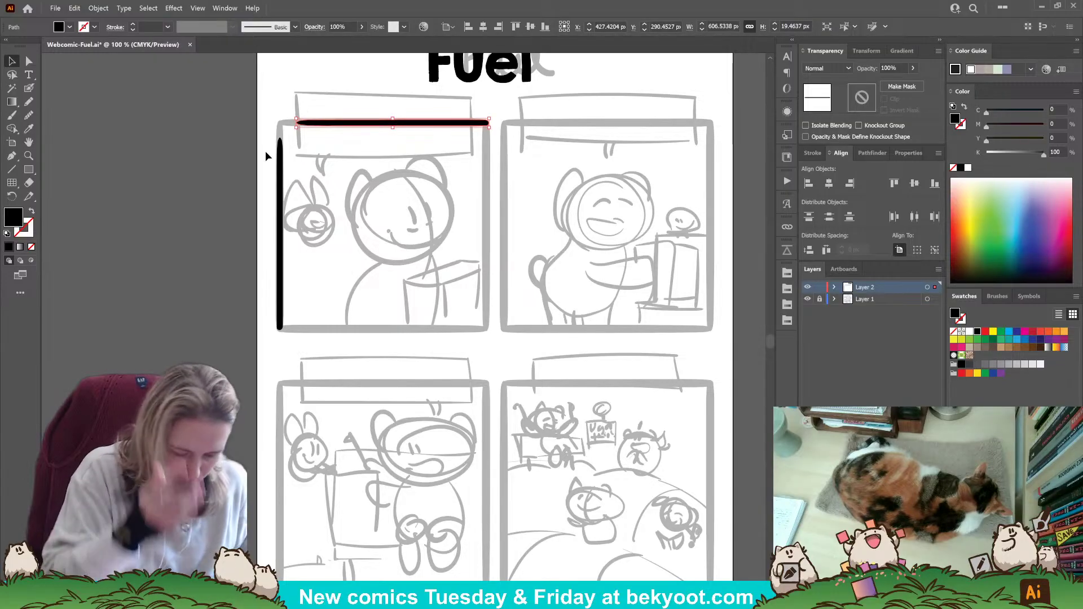
# Paint a rounded corner joining the left and top border strokes of the upper-left panel, redoing the first attempt.
pyautogui.click(281, 305)
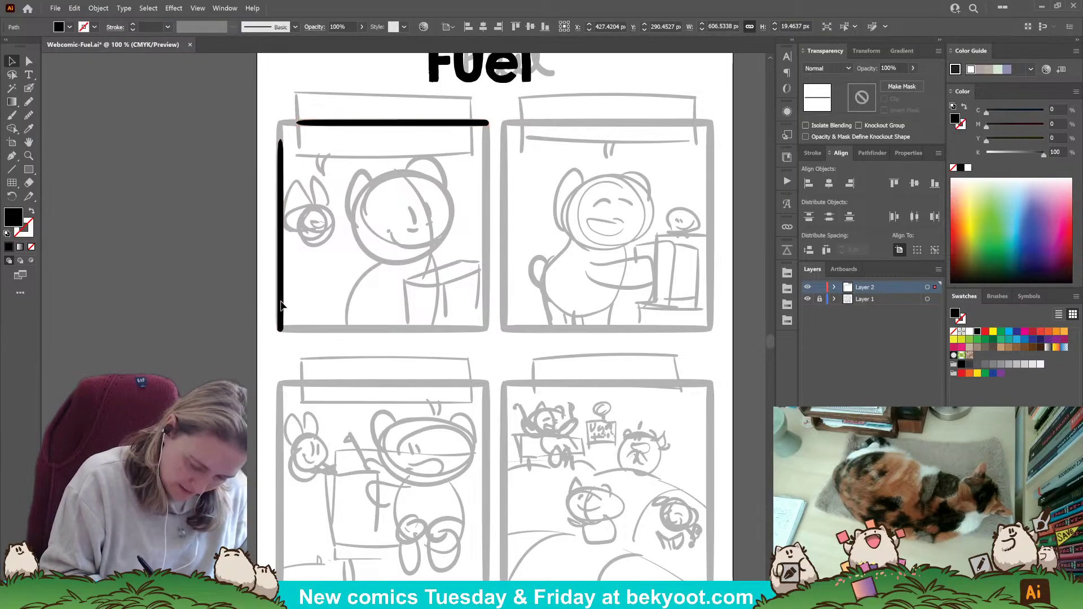
pyautogui.click(29, 90)
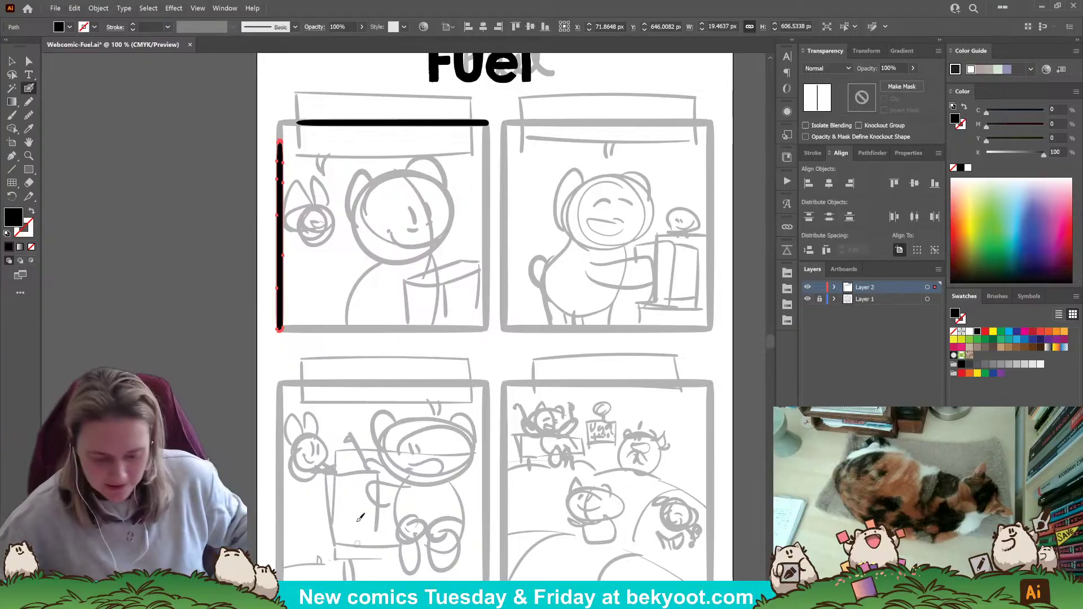
pyautogui.scroll(1, 293, 142)
pyautogui.scroll(1, 294, 142)
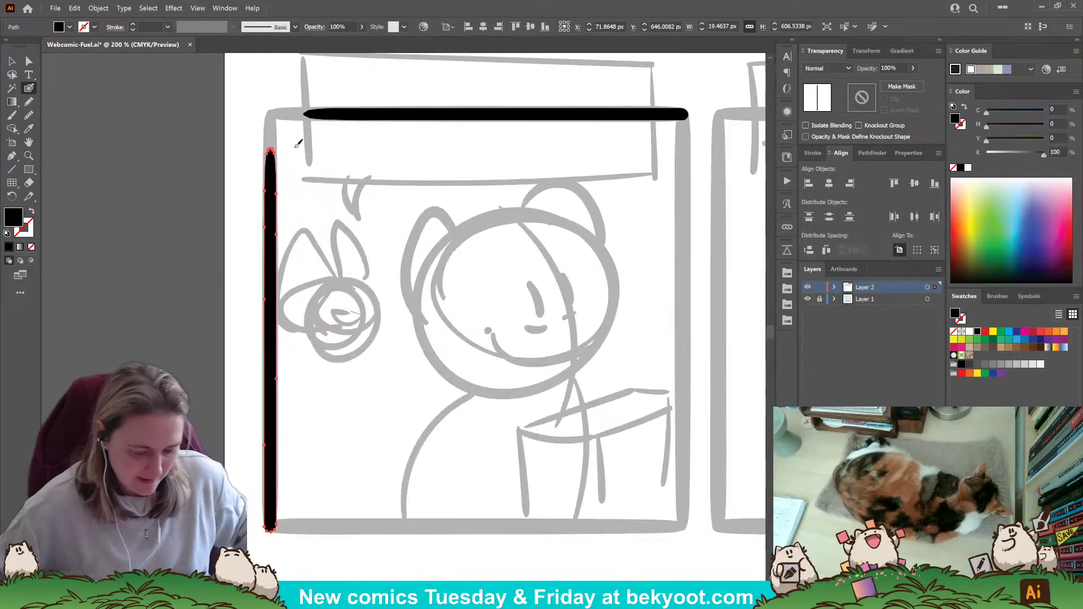
pyautogui.scroll(3, 294, 142)
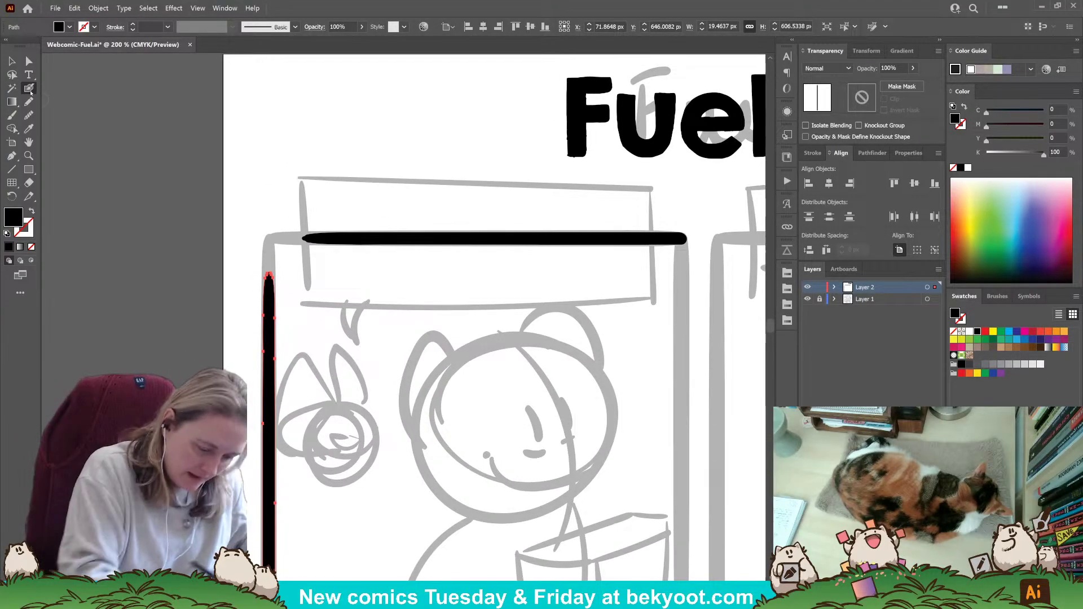
pyautogui.keyDown('ctrl'); pyautogui.click(242, 286); pyautogui.keyUp('ctrl')
pyautogui.moveTo(270, 302)
pyautogui.mouseDown()
pyautogui.moveTo(272, 251)
pyautogui.moveTo(308, 235)
pyautogui.mouseUp()
pyautogui.hotkey('ctrl', 'z')
pyautogui.moveTo(270, 338)
pyautogui.mouseDown()
pyautogui.moveTo(269, 288)
pyautogui.moveTo(287, 247)
pyautogui.moveTo(418, 237)
pyautogui.mouseUp()
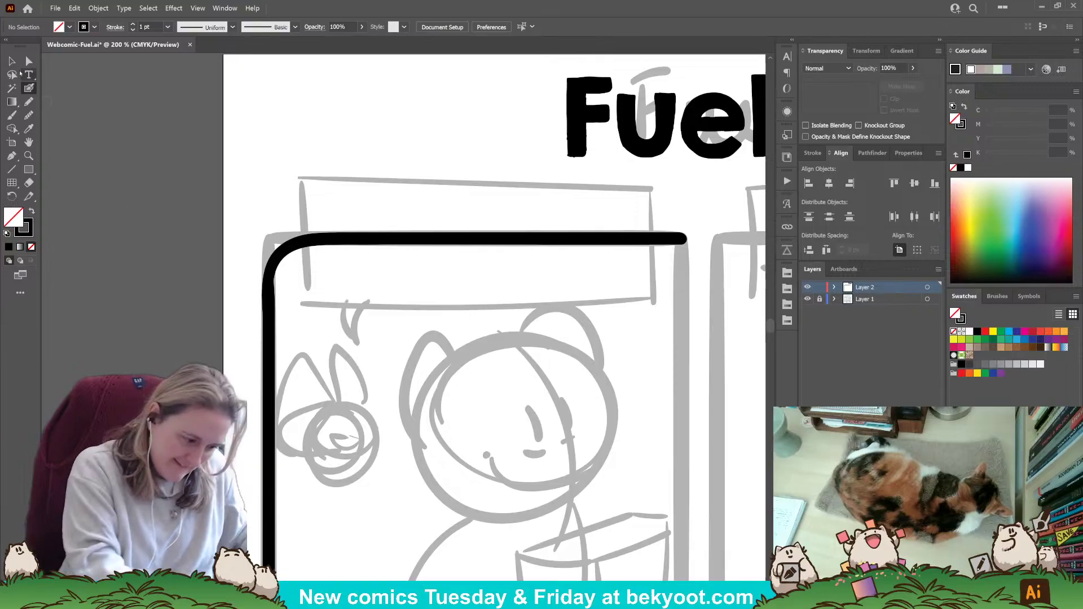
# Adjust an anchor point on the inner edge of the rounded corner stroke to refine its curve.
pyautogui.press('v')
pyautogui.click(279, 263)
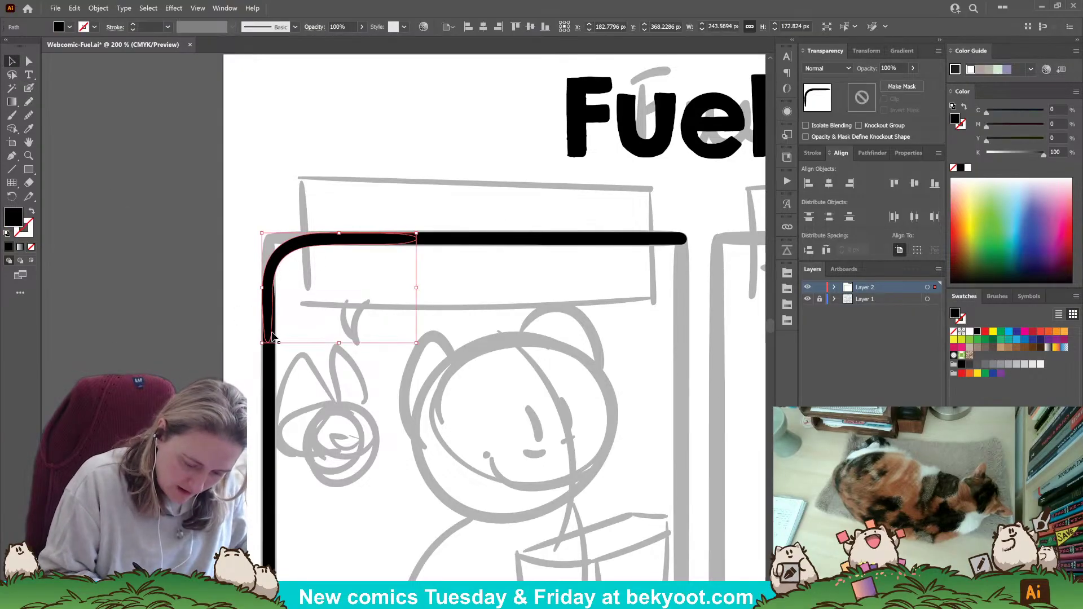
pyautogui.click(29, 61)
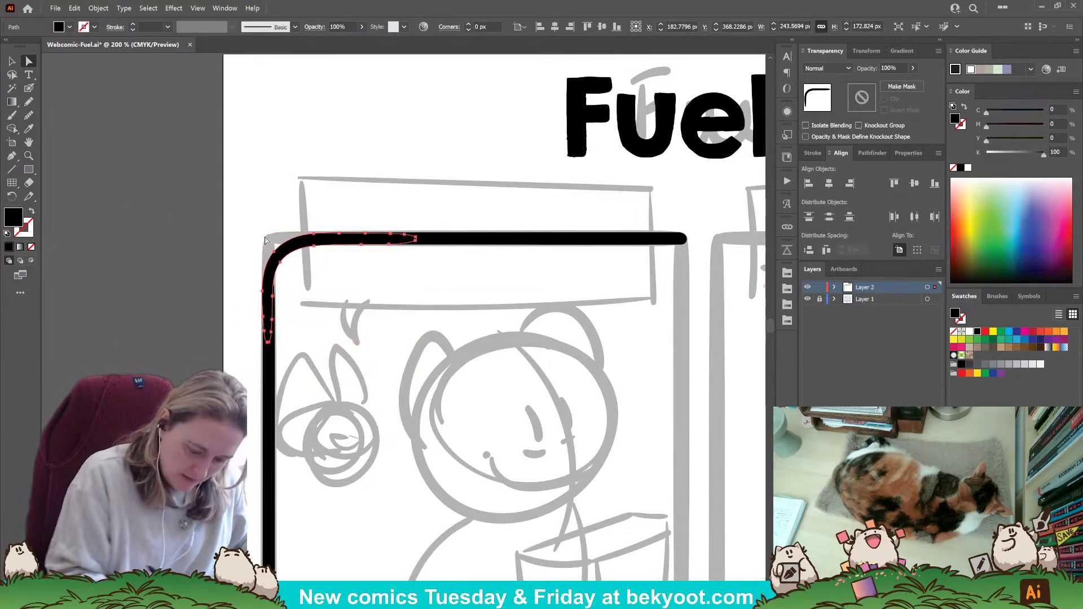
pyautogui.click(274, 296)
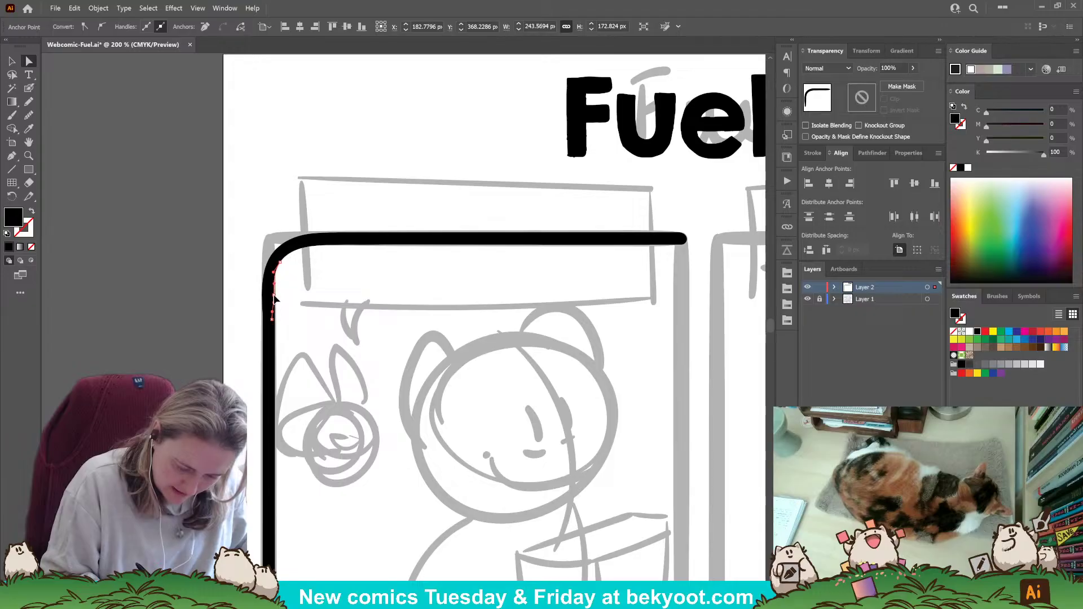
pyautogui.click(274, 297)
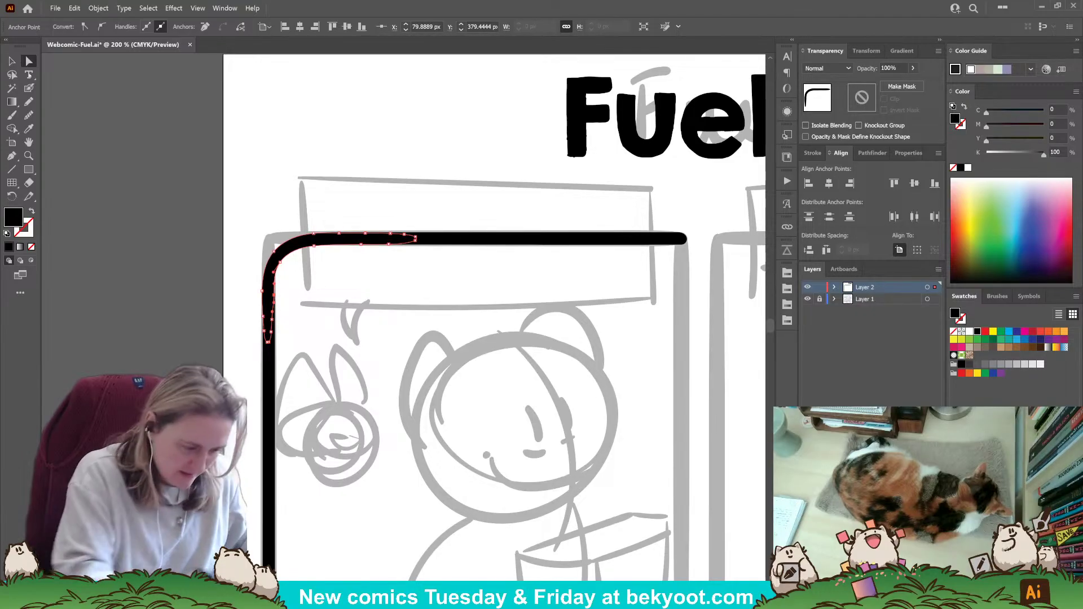
# Group the upper-left panel's left and top border strokes together with their rounded corner.
pyautogui.press('v')
pyautogui.hotkey('ctrl', 'shift', 'a')
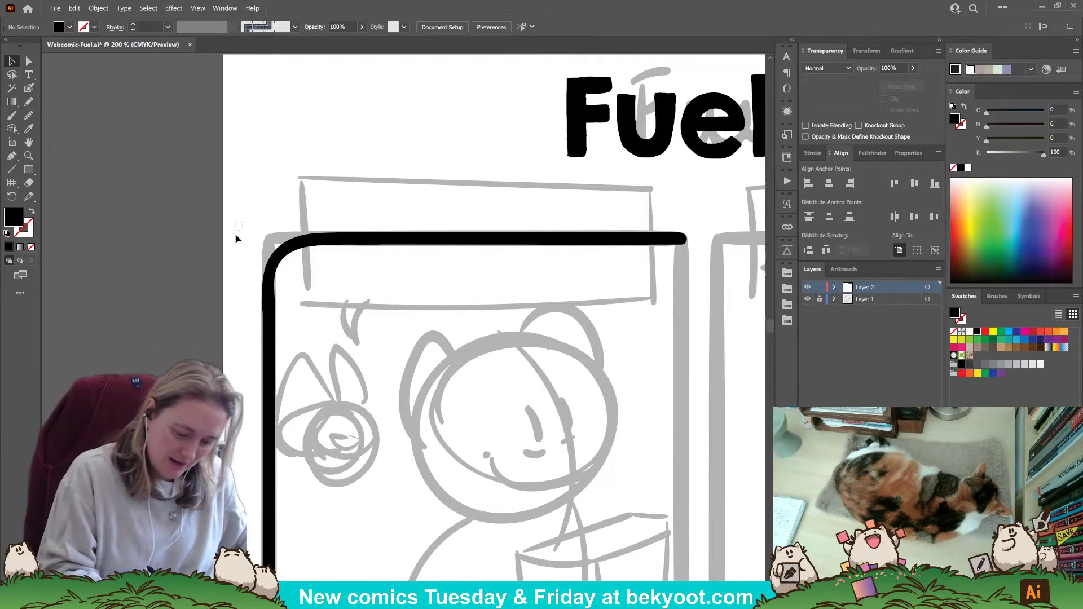
pyautogui.moveTo(235, 235); pyautogui.dragTo(371, 392)
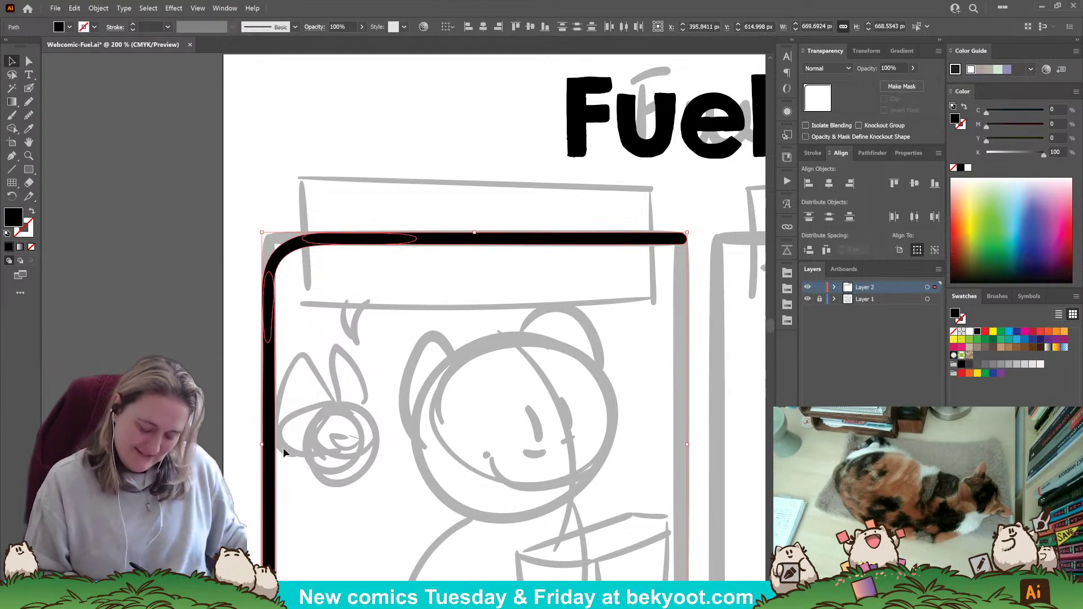
pyautogui.hotkey('ctrl', 'g')
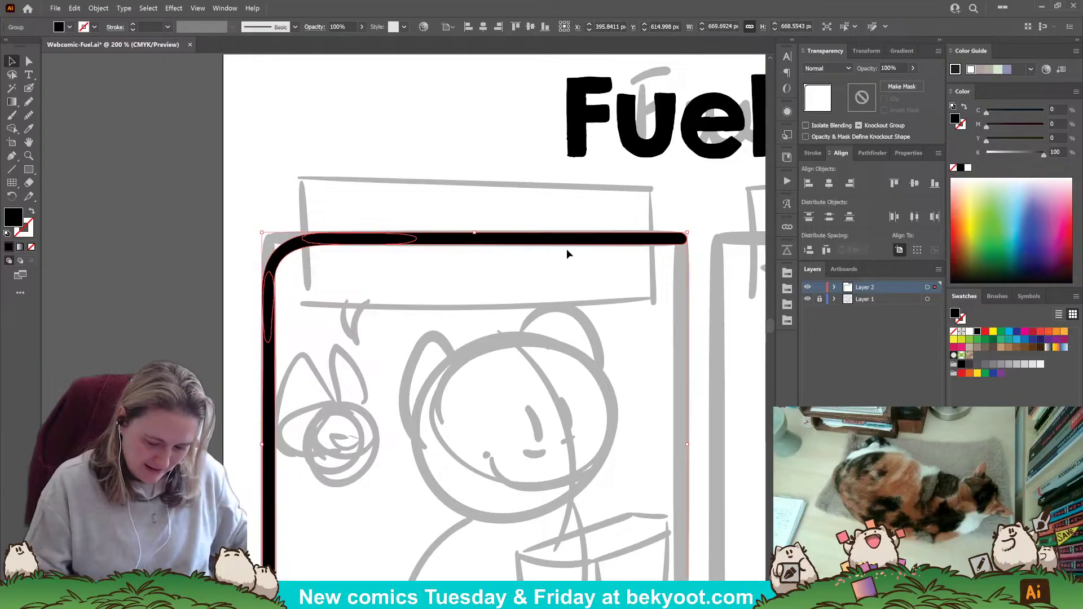
# Place a copy of the border group rotated 180° as the panel's right and bottom borders, and group both halves.
pyautogui.moveTo(567, 249); pyautogui.dragTo(513, 187)
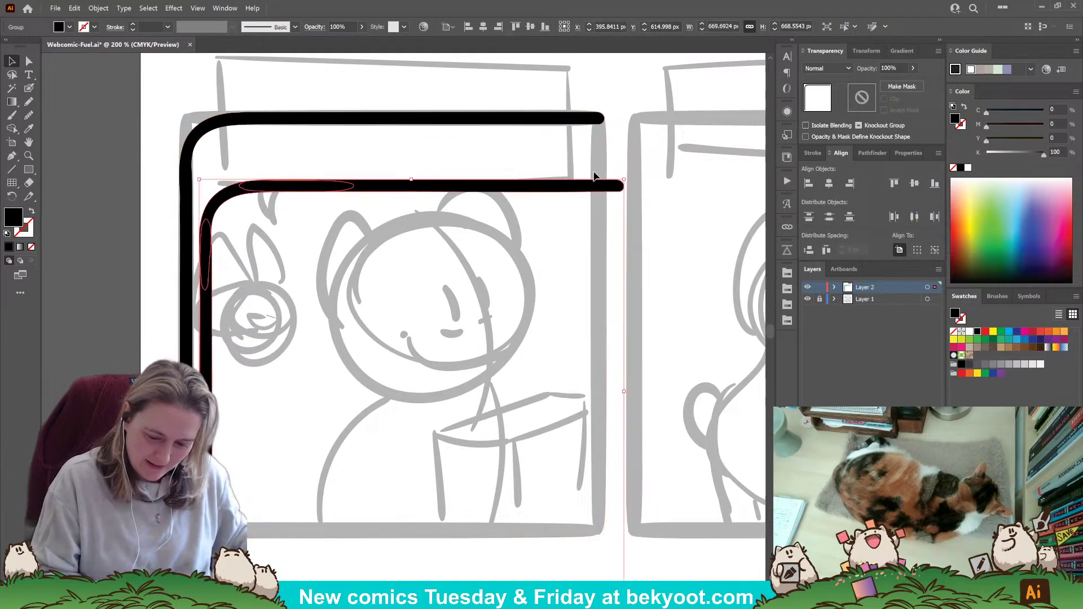
pyautogui.moveTo(594, 177); pyautogui.dragTo(596, 131)
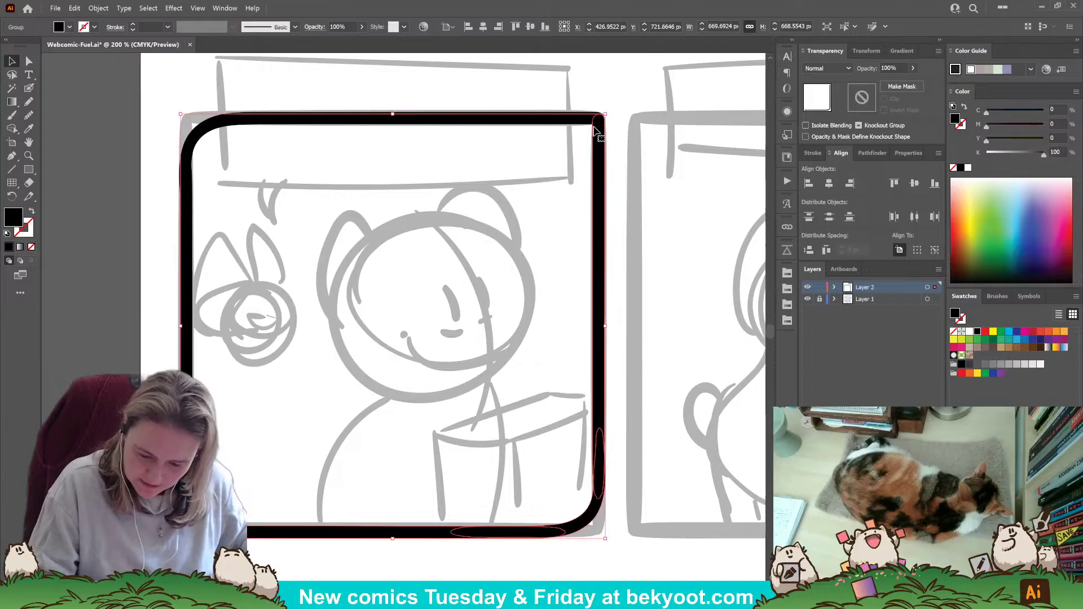
pyautogui.keyDown('shift'); pyautogui.click(191, 357); pyautogui.keyUp('shift')
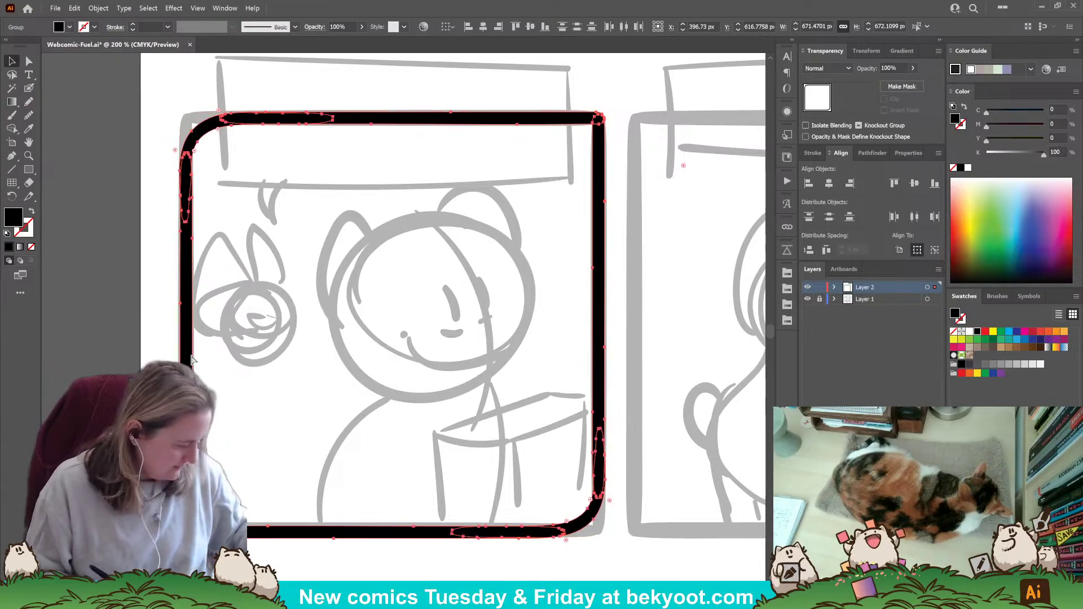
pyautogui.hotkey('ctrl', 'g')
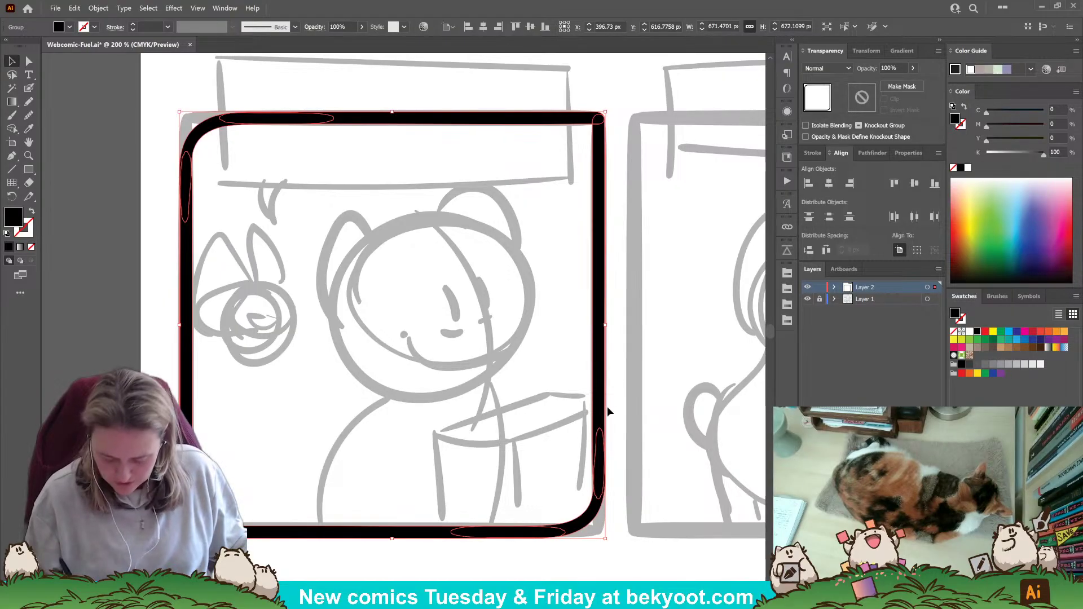
# Ink the character's rounded head outline over the first panel's sketch with the Blob Brush, redoing the failed strokes.
pyautogui.hotkey('shift', 'b')
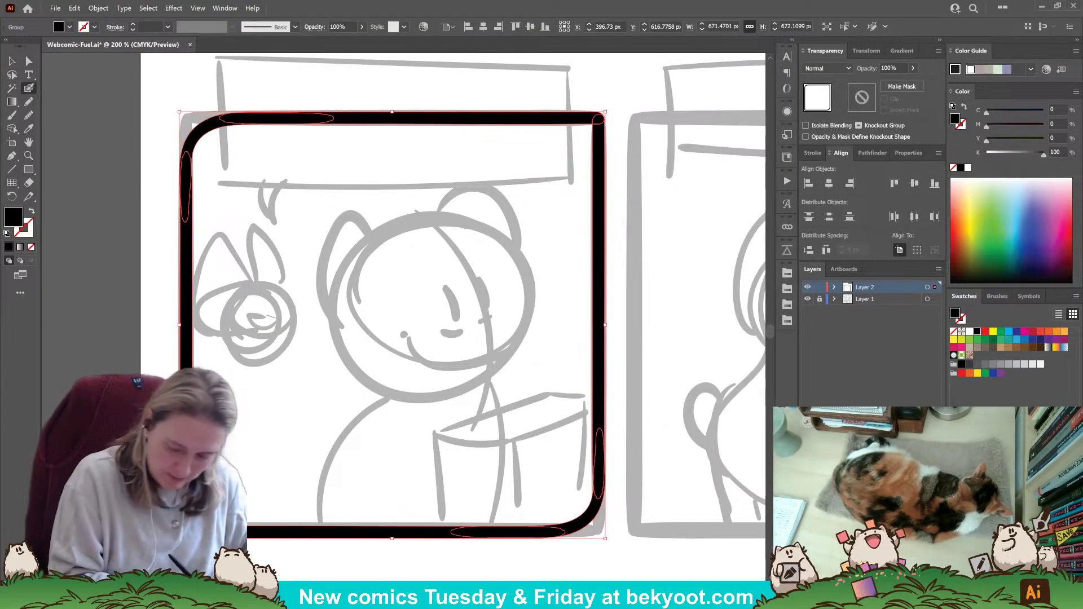
pyautogui.hotkey('ctrl', 'shift', 'a')
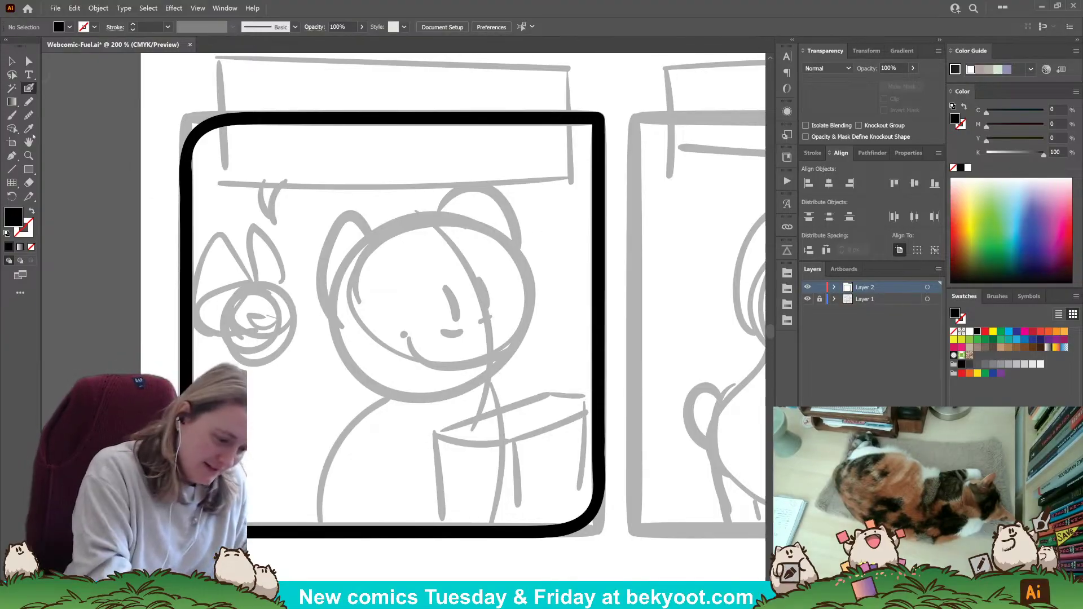
pyautogui.moveTo(457, 268); pyautogui.dragTo(435, 296)
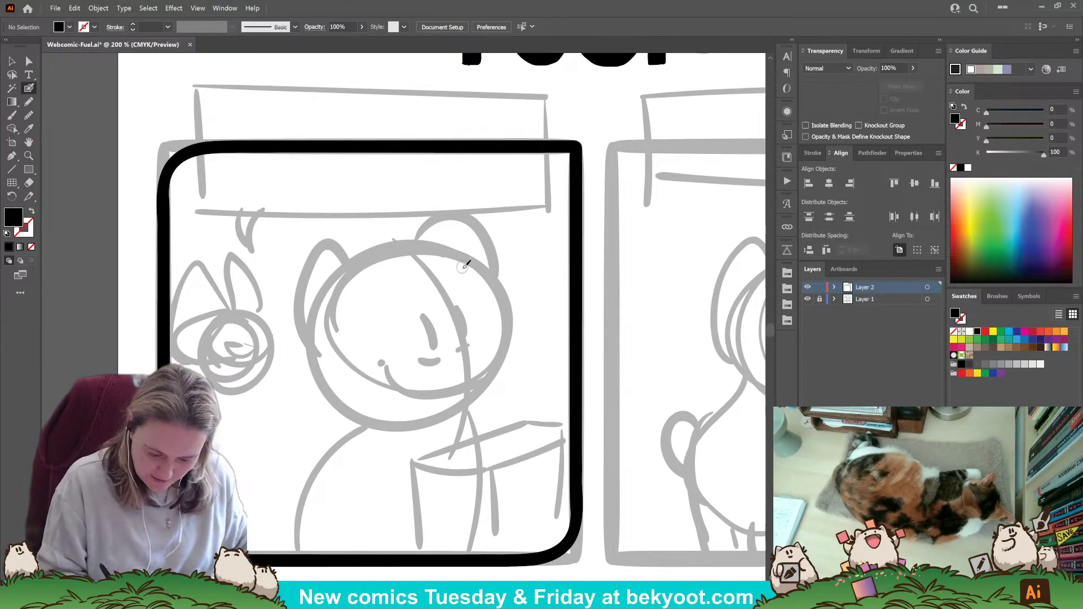
pyautogui.moveTo(379, 250)
pyautogui.mouseDown()
pyautogui.moveTo(350, 276)
pyautogui.moveTo(335, 313)
pyautogui.moveTo(331, 389)
pyautogui.moveTo(383, 413)
pyautogui.moveTo(460, 397)
pyautogui.mouseUp()
pyautogui.moveTo(515, 373)
pyautogui.mouseDown()
pyautogui.moveTo(508, 297)
pyautogui.moveTo(477, 264)
pyautogui.moveTo(445, 245)
pyautogui.moveTo(395, 245)
pyautogui.mouseUp()
pyautogui.hotkey('ctrl', 'z')
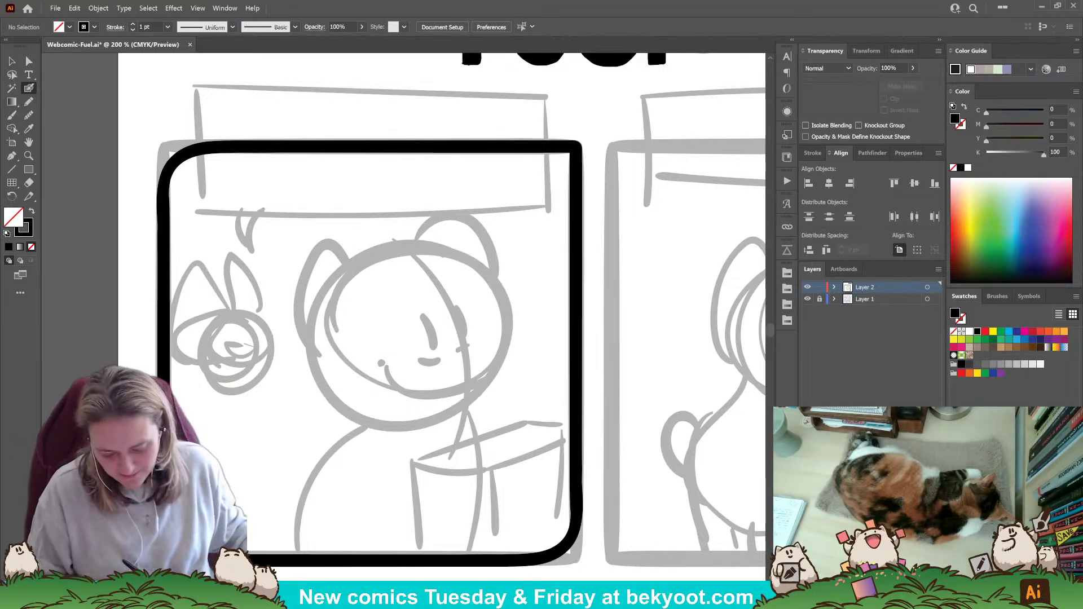
pyautogui.hotkey('shift', 'x')
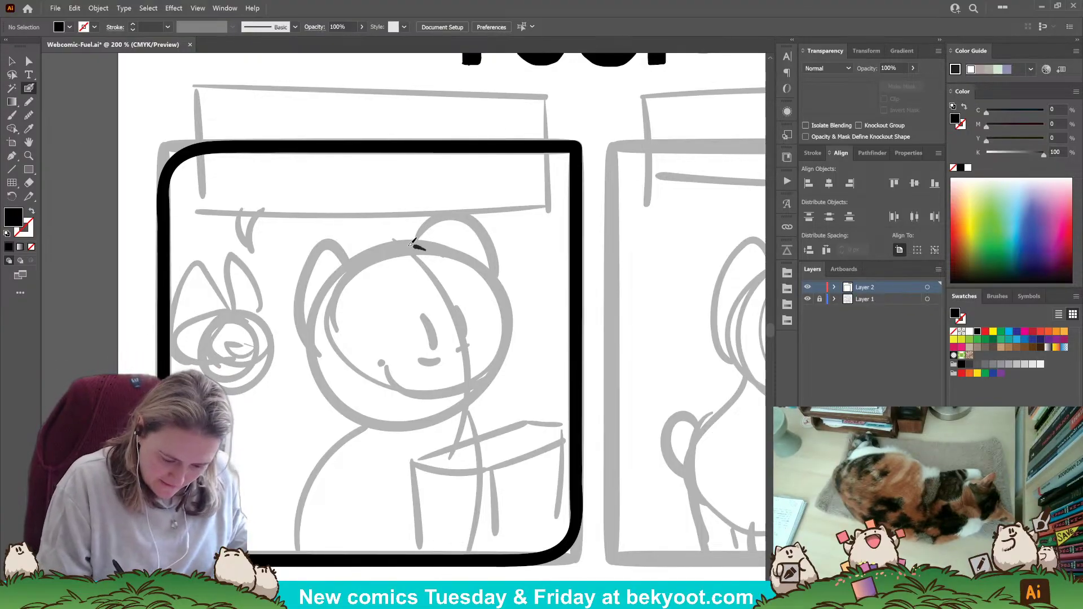
pyautogui.moveTo(413, 244)
pyautogui.mouseDown()
pyautogui.moveTo(367, 256)
pyautogui.moveTo(333, 293)
pyautogui.moveTo(324, 337)
pyautogui.mouseUp()
pyautogui.hotkey('ctrl', 'z')
pyautogui.moveTo(441, 253)
pyautogui.mouseDown()
pyautogui.moveTo(419, 245)
pyautogui.moveTo(369, 262)
pyautogui.moveTo(347, 300)
pyautogui.moveTo(339, 355)
pyautogui.moveTo(350, 384)
pyautogui.moveTo(381, 400)
pyautogui.moveTo(467, 388)
pyautogui.moveTo(501, 364)
pyautogui.moveTo(496, 308)
pyautogui.moveTo(475, 275)
pyautogui.moveTo(439, 246)
pyautogui.moveTo(388, 248)
pyautogui.mouseUp()
# Select the inked head outline and even out its contour with the Smooth tool.
pyautogui.keyDown('ctrl'); pyautogui.click(465, 266); pyautogui.keyUp('ctrl')
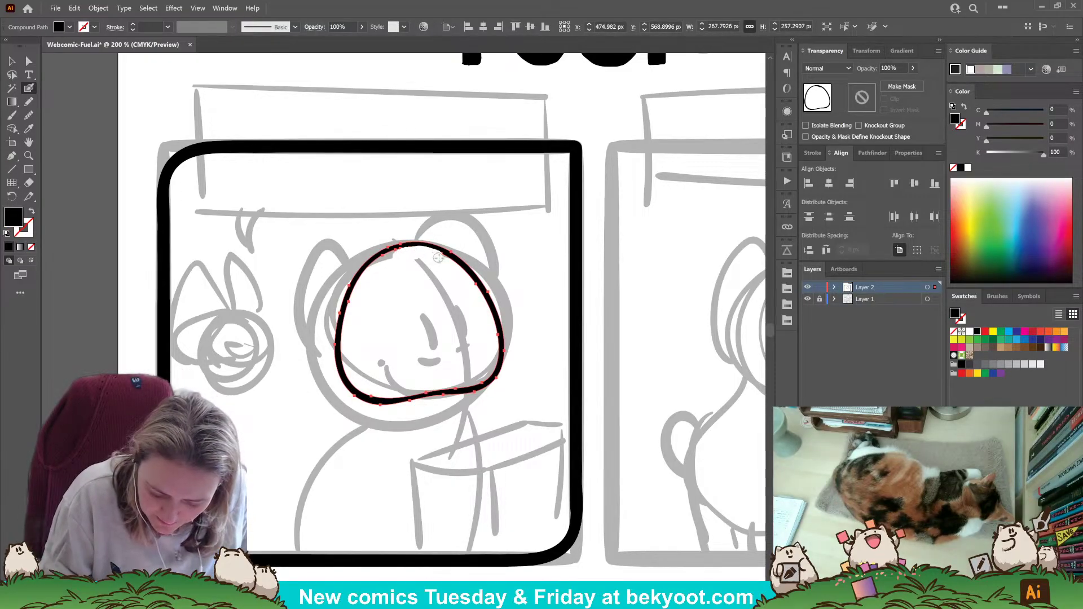
pyautogui.click(29, 115)
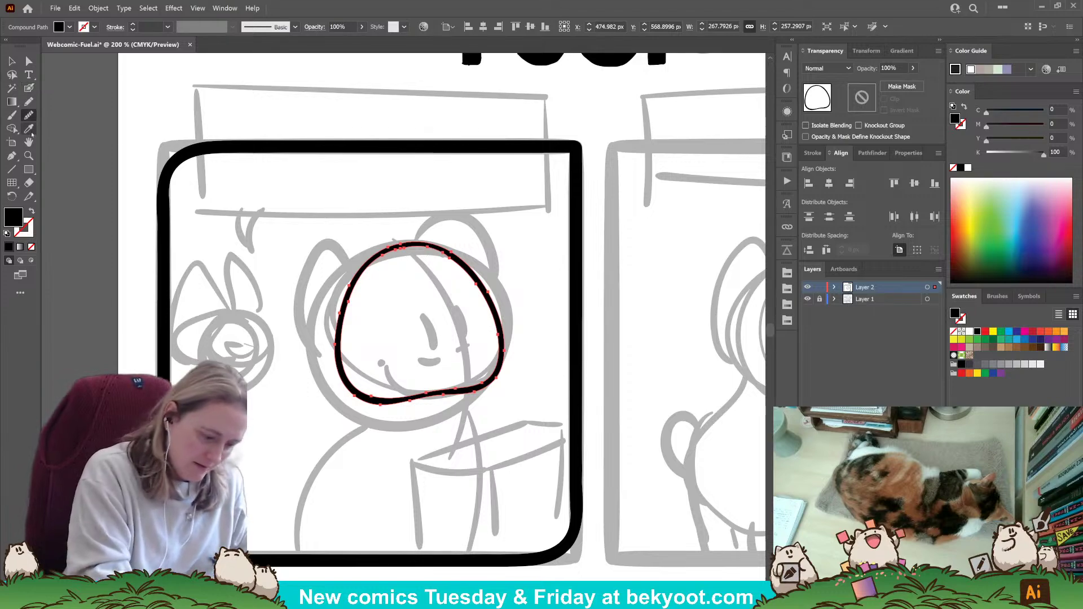
pyautogui.moveTo(446, 257); pyautogui.dragTo(465, 294)
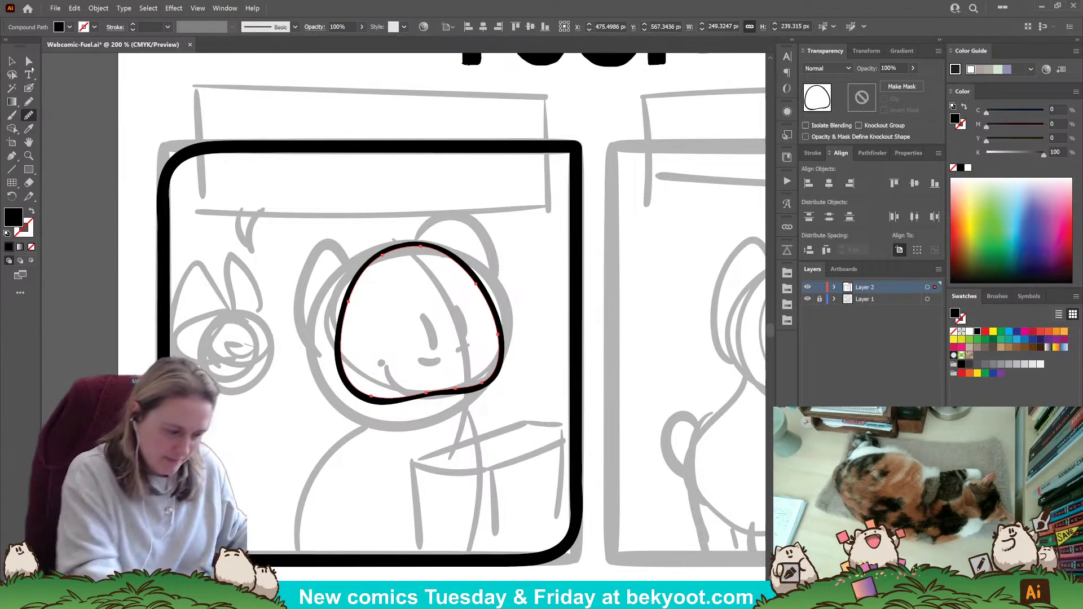
# Resize, reposition and slightly rotate the head outline clockwise to fit the sketched head.
pyautogui.press('v')
pyautogui.click(428, 283)
pyautogui.click(435, 251)
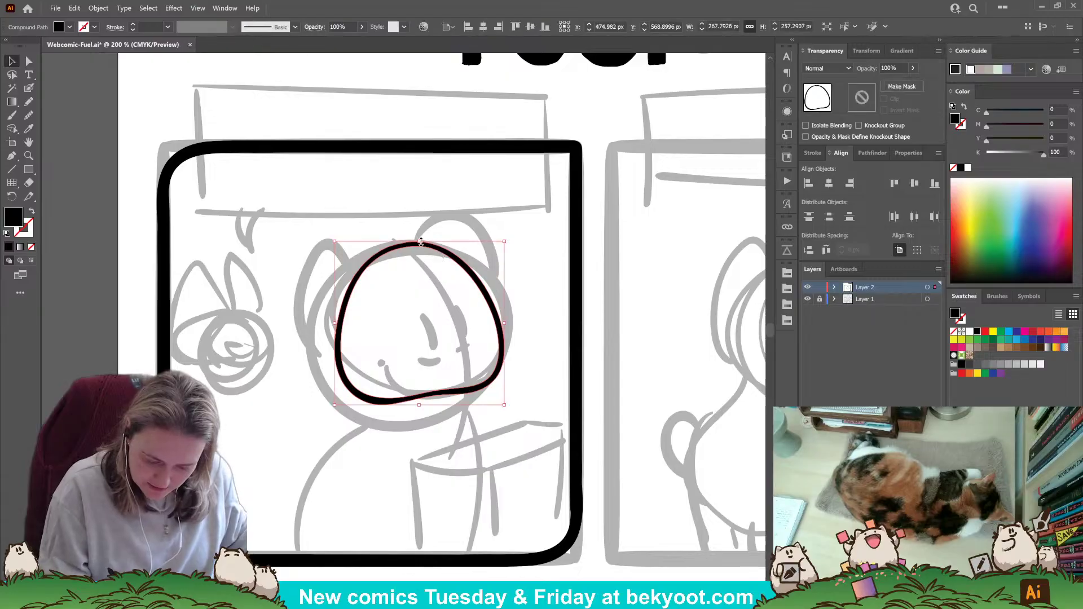
pyautogui.moveTo(503, 243); pyautogui.dragTo(521, 241)
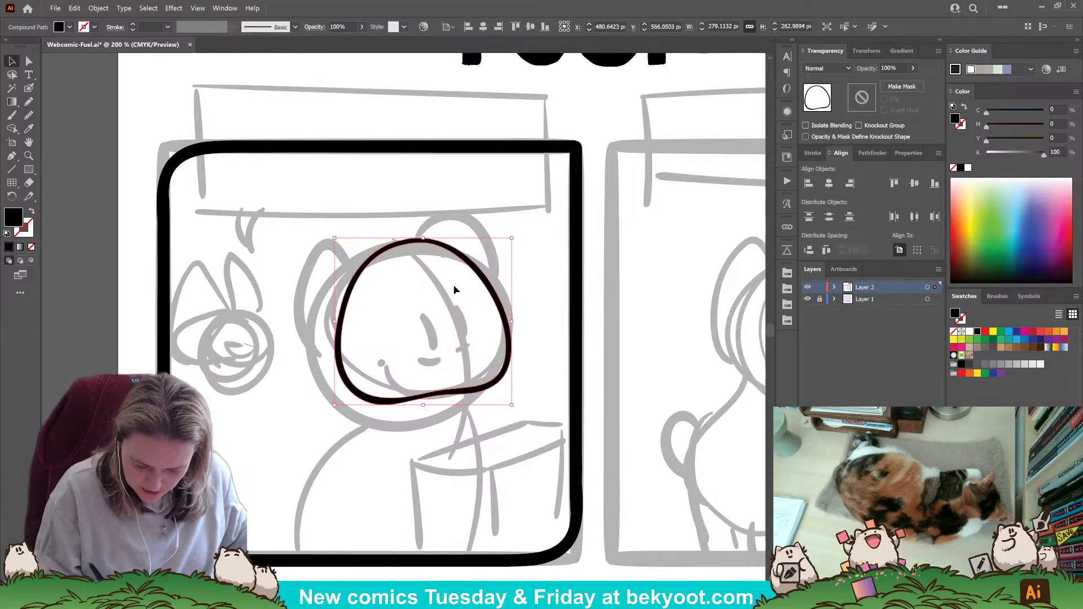
pyautogui.moveTo(423, 239); pyautogui.dragTo(423, 244)
pyautogui.moveTo(430, 398); pyautogui.dragTo(412, 392)
pyautogui.moveTo(499, 233); pyautogui.dragTo(502, 238)
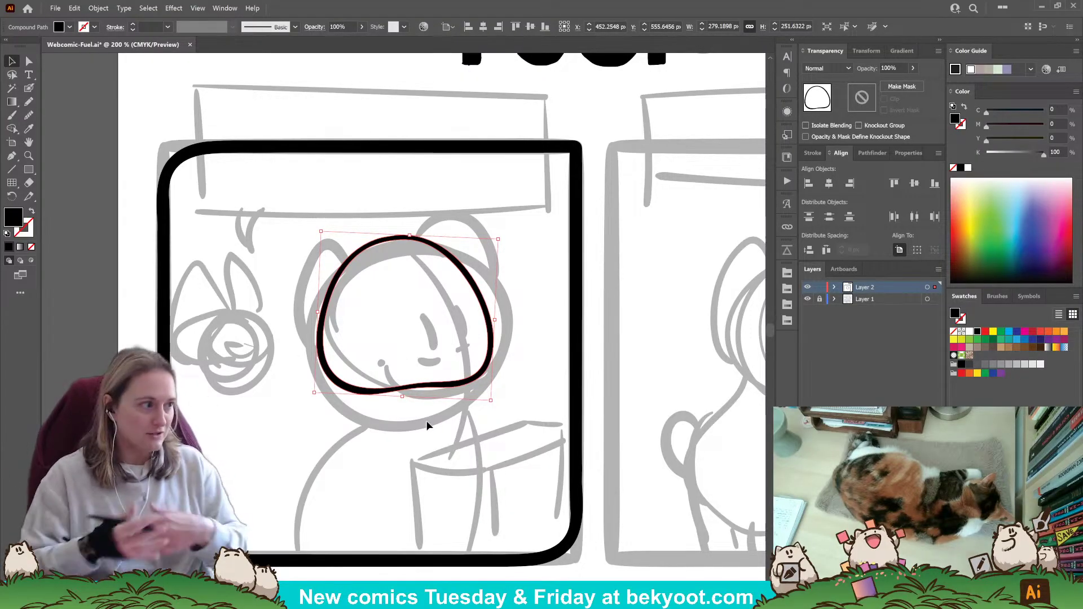
# Paint a curved guide line with the Blob Brush from above the head down past the chin.
pyautogui.click(29, 88)
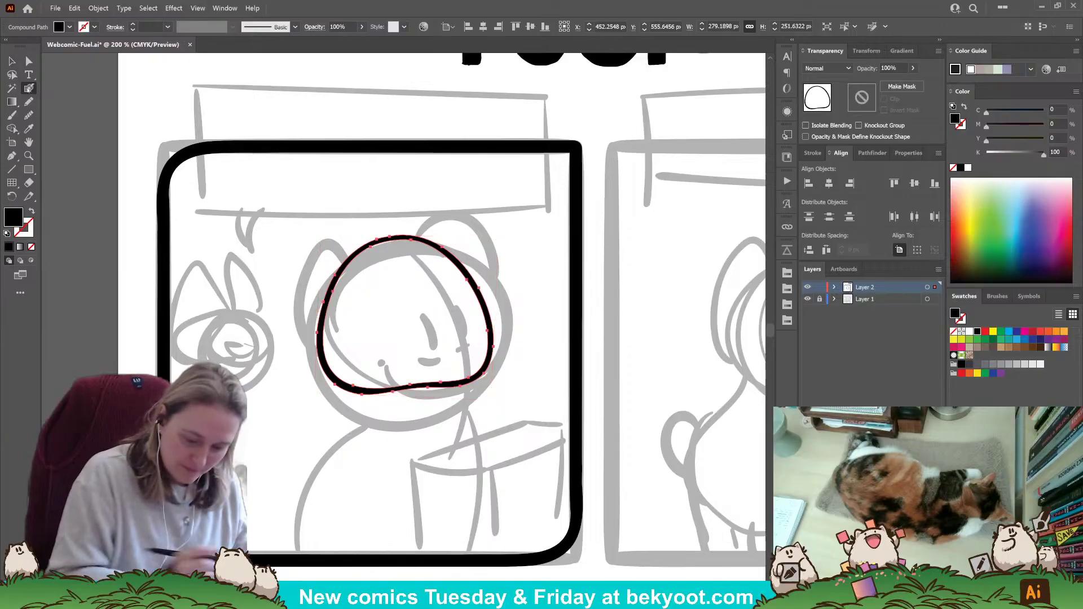
pyautogui.keyDown('ctrl'); pyautogui.click(510, 289); pyautogui.keyUp('ctrl')
pyautogui.moveTo(386, 222)
pyautogui.mouseDown()
pyautogui.moveTo(435, 379)
pyautogui.moveTo(402, 444)
pyautogui.mouseUp()
# Enlarge the head outline and curved guide line together slightly and shift them down over the sketched head.
pyautogui.hotkey('ctrl', 'a')
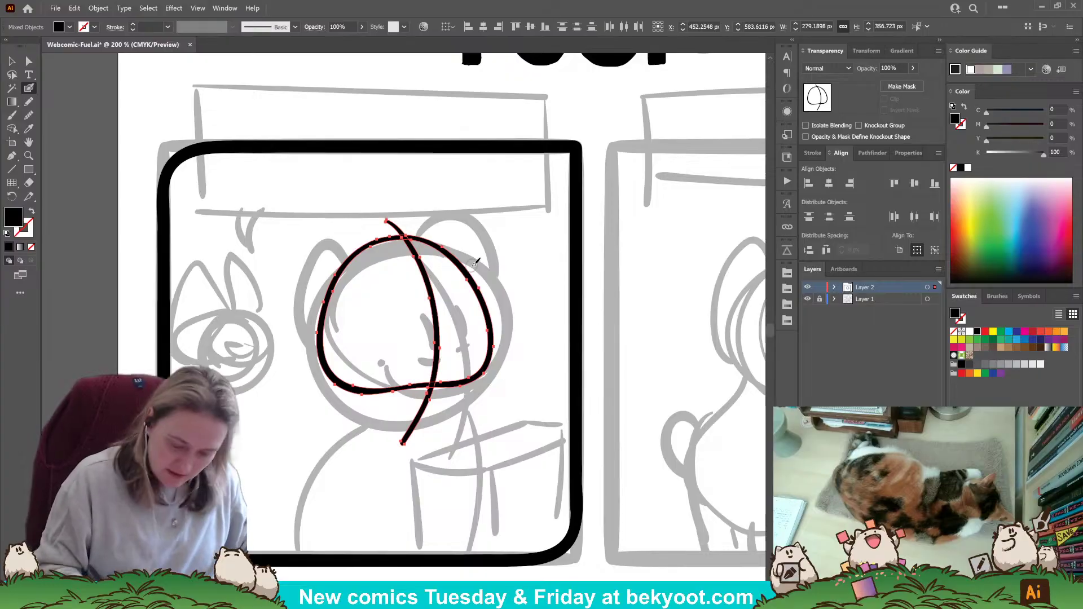
pyautogui.press('v')
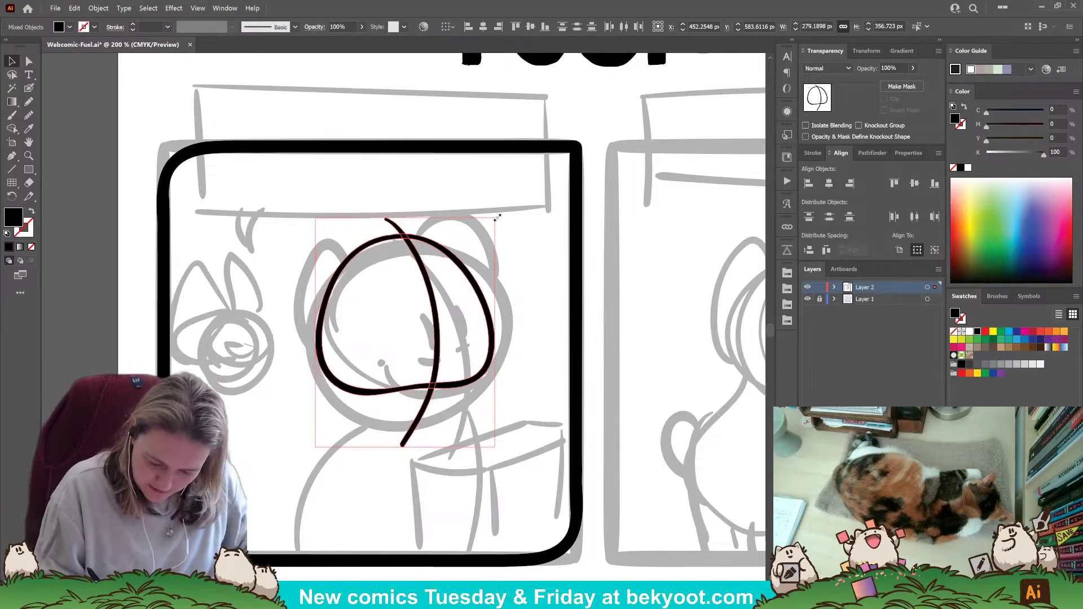
pyautogui.moveTo(497, 218); pyautogui.dragTo(501, 214)
pyautogui.moveTo(482, 288); pyautogui.dragTo(485, 299)
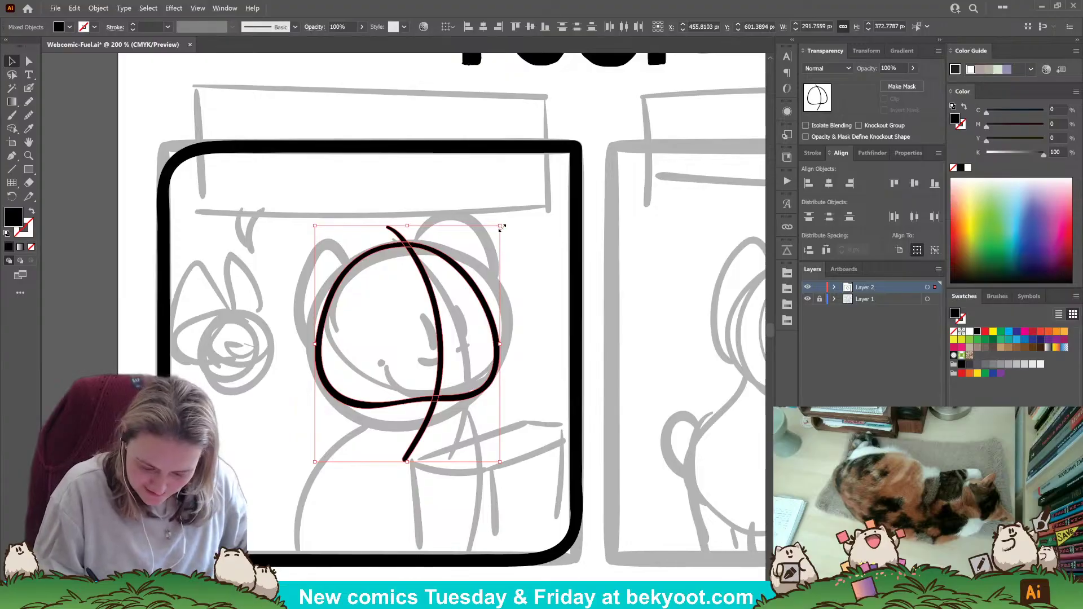
pyautogui.moveTo(502, 227); pyautogui.dragTo(505, 221)
pyautogui.moveTo(474, 269); pyautogui.dragTo(480, 283)
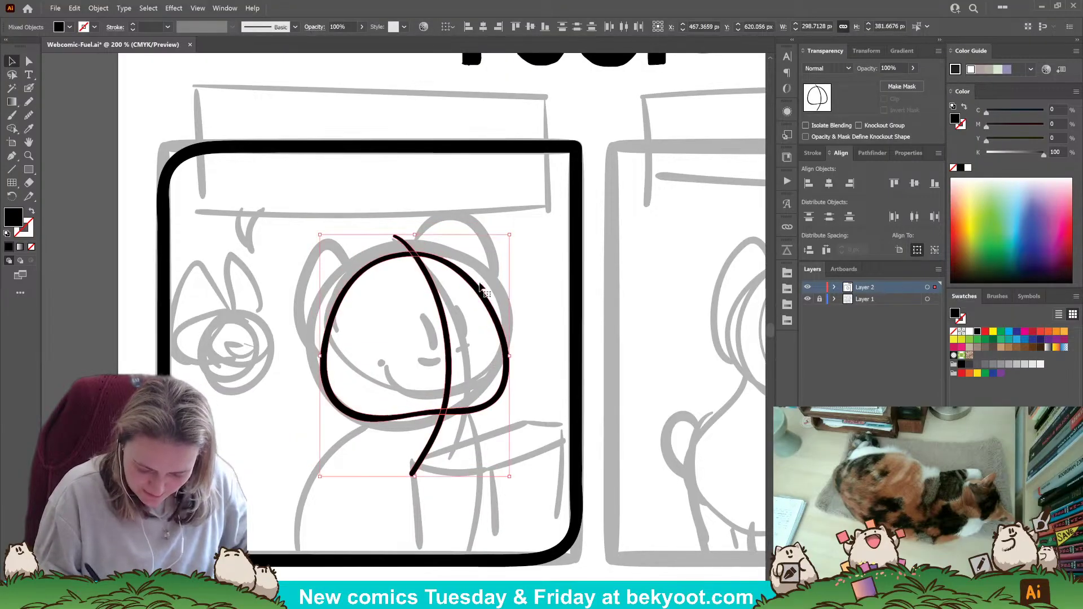
# Rotate the head outline and curved guide line together slightly counterclockwise.
pyautogui.click(505, 273)
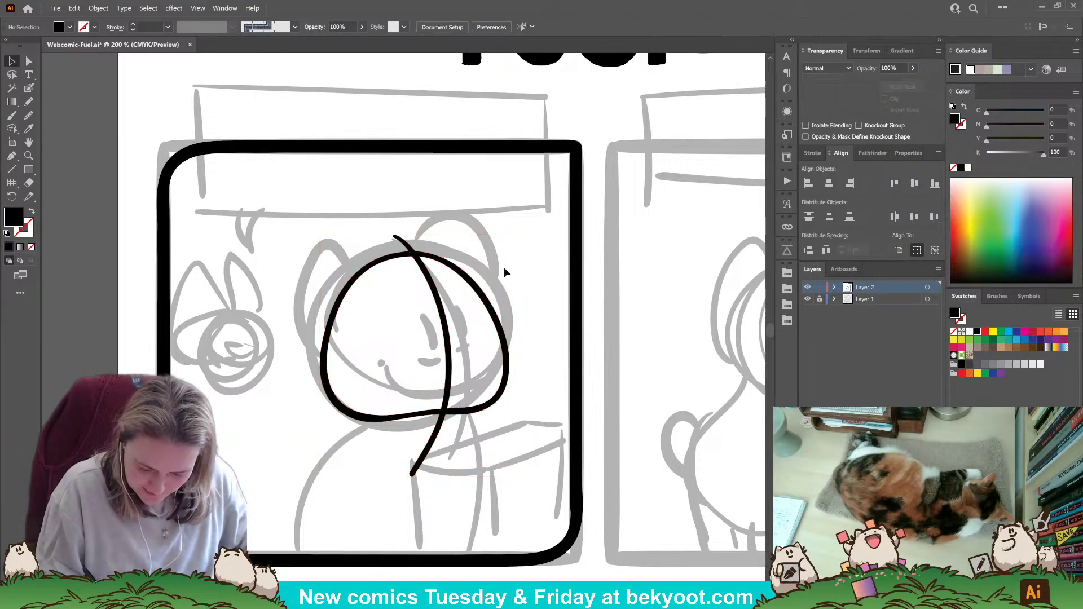
pyautogui.click(481, 302)
pyautogui.keyDown('shift'); pyautogui.click(441, 313); pyautogui.keyUp('shift')
pyautogui.moveTo(515, 230); pyautogui.dragTo(510, 228)
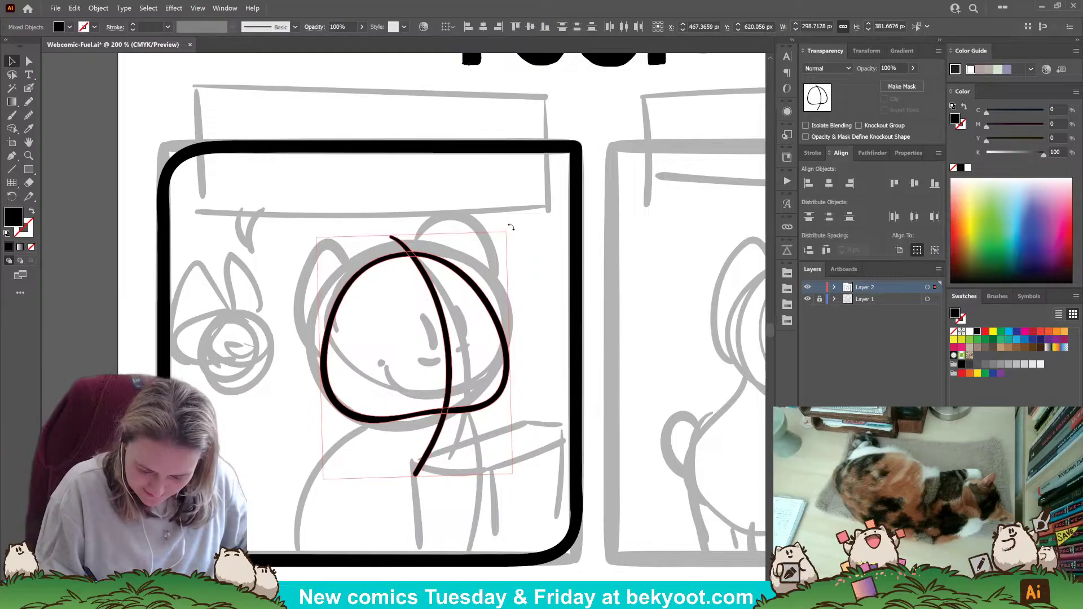
pyautogui.click(520, 351)
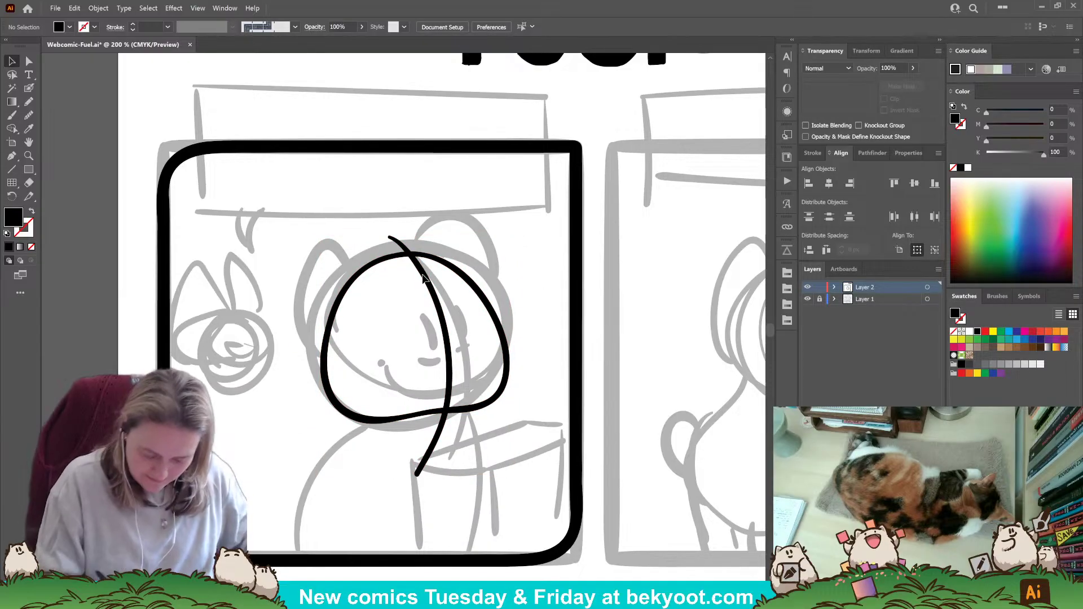
# Ink both of the character's ears with the Blob Brush and add a small inner curve beside each ear.
pyautogui.click(29, 88)
pyautogui.press('space')
pyautogui.moveTo(509, 259); pyautogui.dragTo(504, 253)
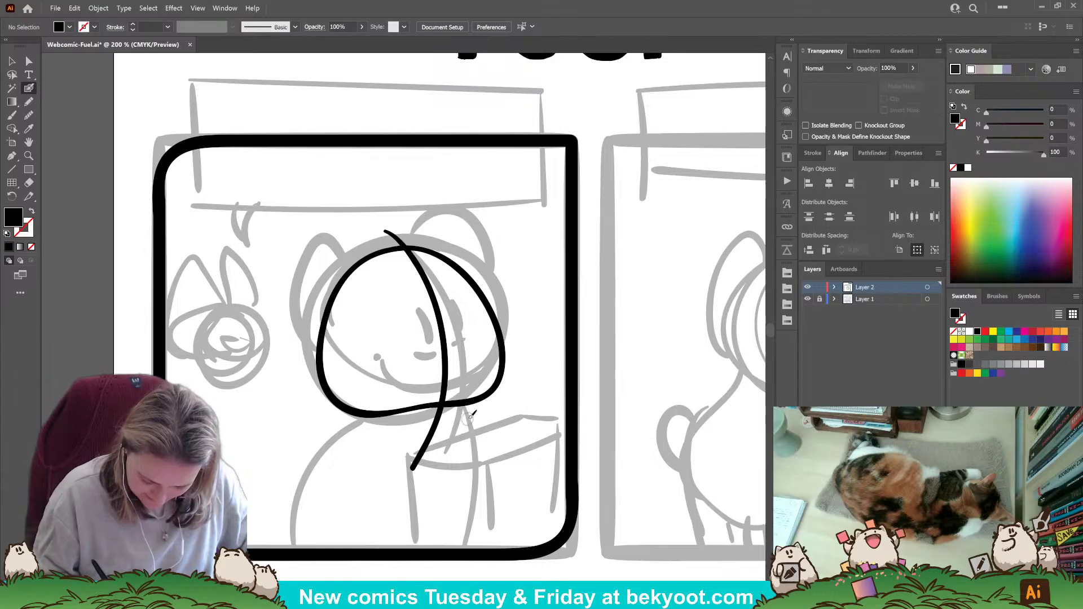
pyautogui.moveTo(432, 422); pyautogui.dragTo(436, 371)
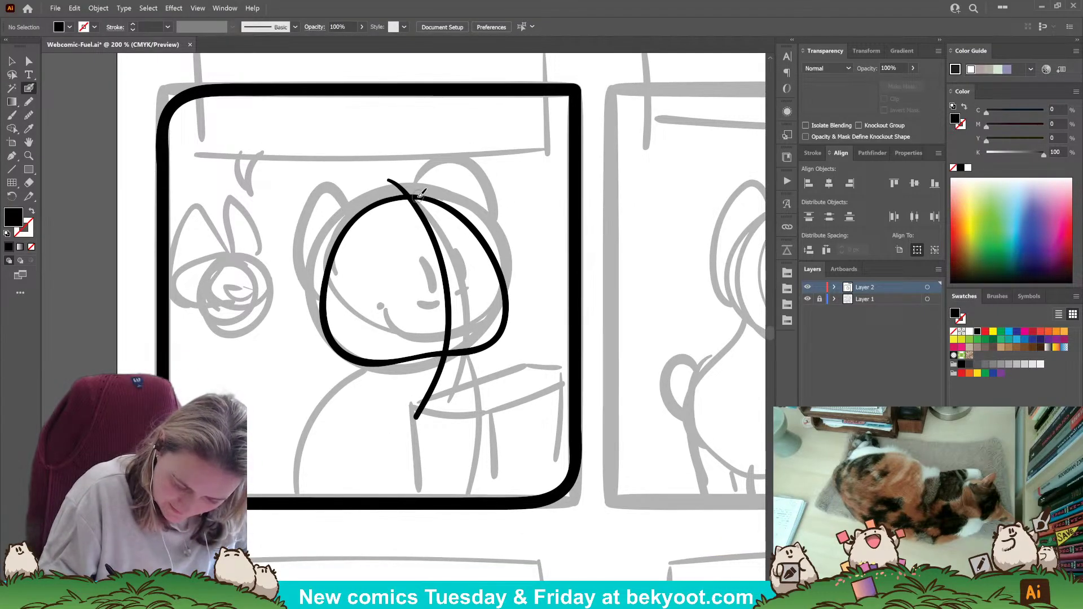
pyautogui.moveTo(421, 193)
pyautogui.mouseDown()
pyautogui.moveTo(453, 163)
pyautogui.moveTo(470, 168)
pyautogui.moveTo(506, 213)
pyautogui.moveTo(510, 297)
pyautogui.mouseUp()
pyautogui.moveTo(381, 207)
pyautogui.mouseDown()
pyautogui.moveTo(333, 178)
pyautogui.moveTo(303, 237)
pyautogui.moveTo(373, 198)
pyautogui.moveTo(342, 179)
pyautogui.moveTo(309, 226)
pyautogui.moveTo(306, 286)
pyautogui.moveTo(334, 312)
pyautogui.moveTo(385, 209)
pyautogui.moveTo(378, 195)
pyautogui.mouseUp()
pyautogui.hotkey('ctrl', 'z')
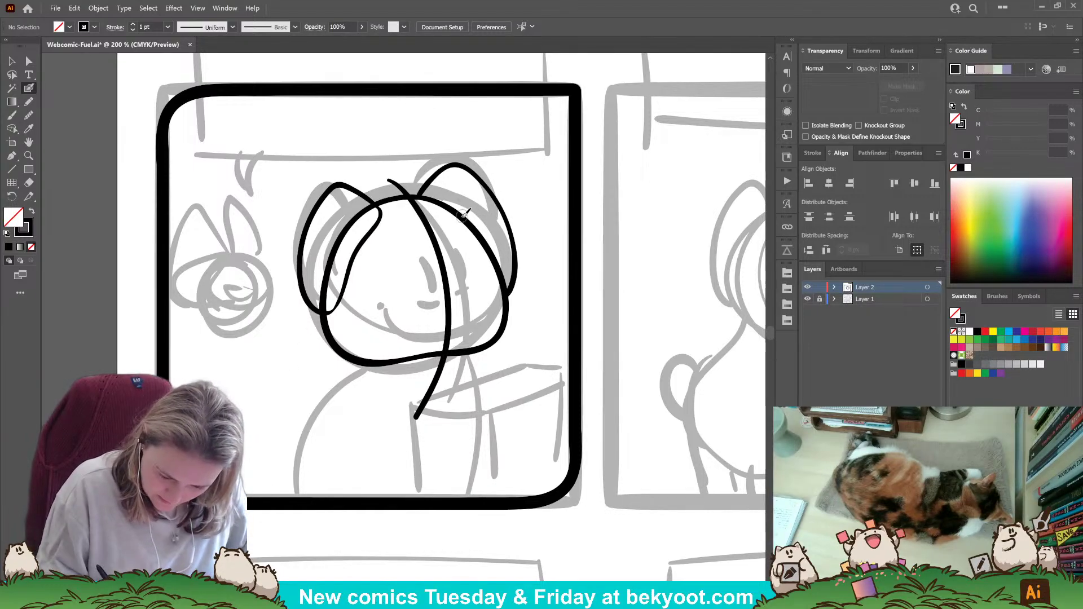
pyautogui.moveTo(494, 236); pyautogui.dragTo(490, 248)
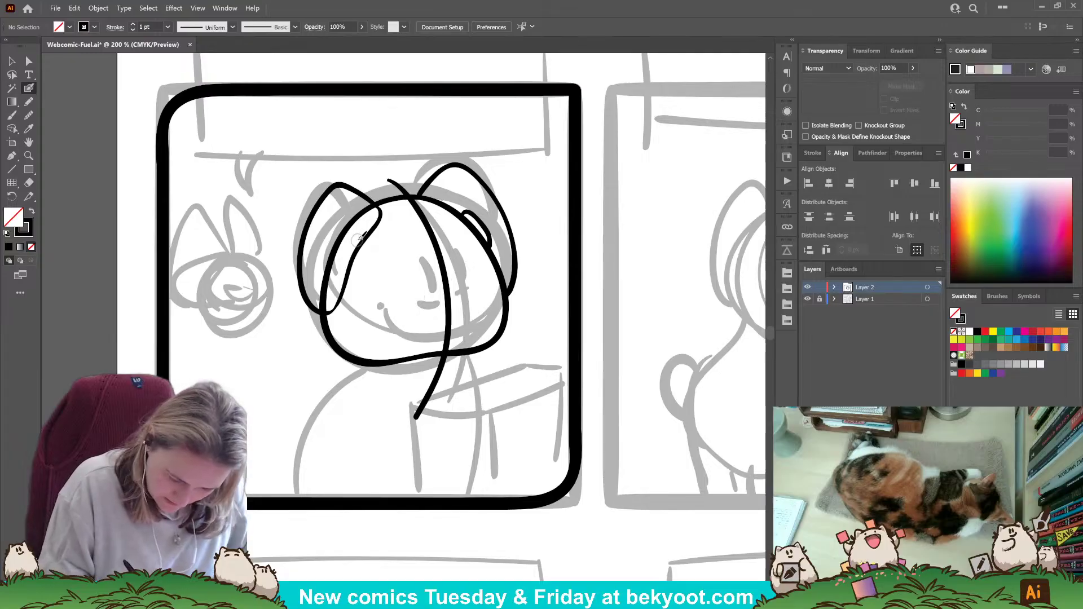
pyautogui.moveTo(346, 272); pyautogui.dragTo(348, 277)
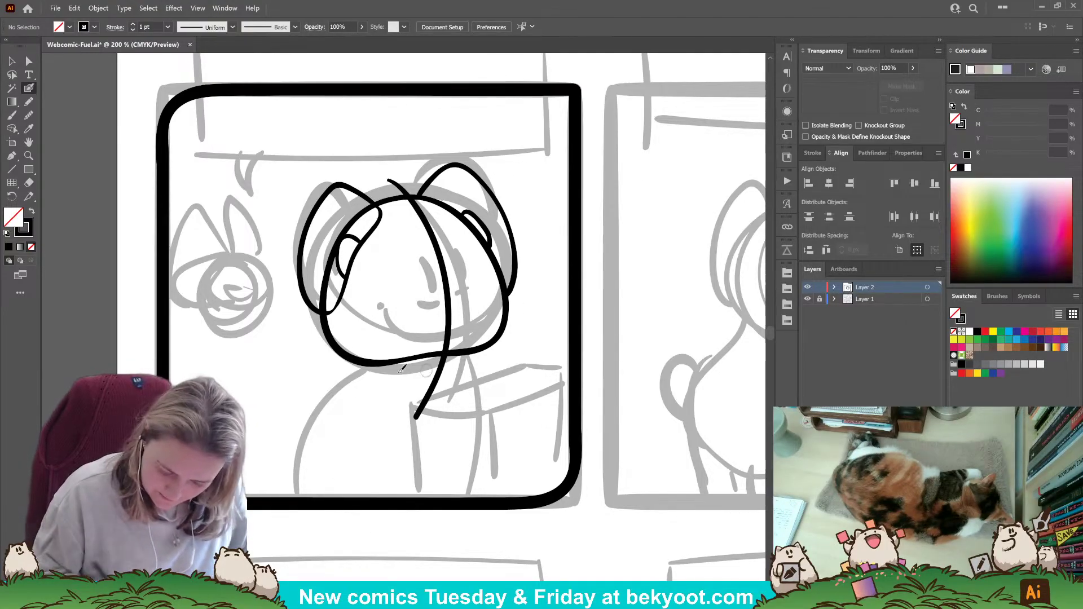
pyautogui.moveTo(427, 257)
pyautogui.mouseDown()
pyautogui.moveTo(435, 287)
pyautogui.moveTo(450, 257)
pyautogui.moveTo(454, 284)
pyautogui.moveTo(434, 289)
pyautogui.mouseUp()
pyautogui.hotkey('ctrl', 'z')
pyautogui.hotkey('ctrl', 'z')
pyautogui.hotkey('ctrl', 'z')
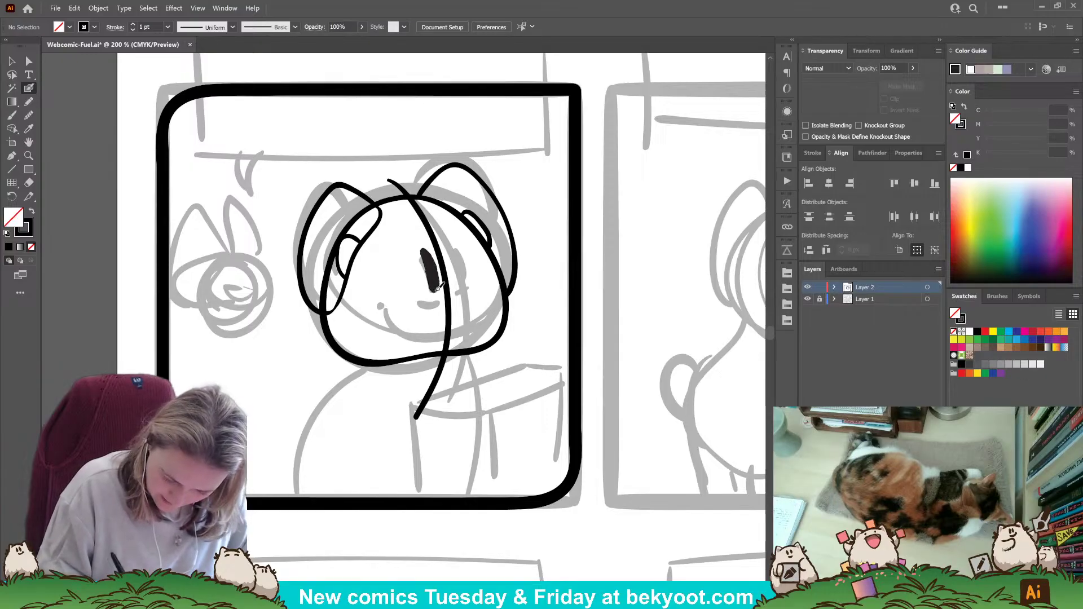
pyautogui.moveTo(444, 247); pyautogui.dragTo(456, 288)
pyautogui.hotkey('ctrl', 'z')
pyautogui.hotkey('ctrl', 'z')
pyautogui.moveTo(422, 245); pyautogui.dragTo(435, 284)
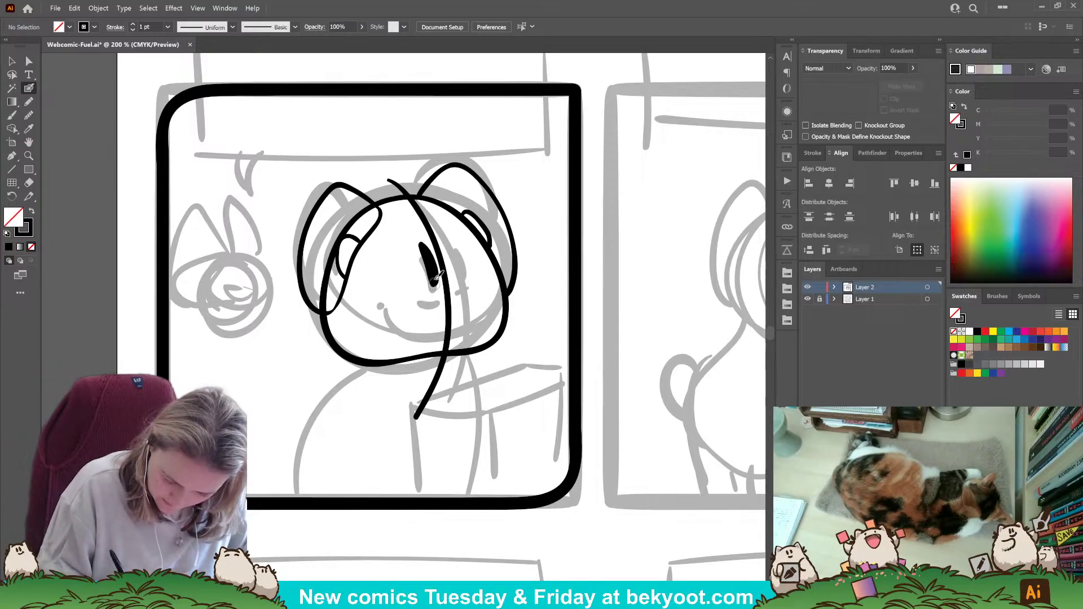
pyautogui.moveTo(445, 236); pyautogui.dragTo(455, 291)
pyautogui.hotkey('ctrl', 'z')
pyautogui.hotkey('ctrl', 'z')
pyautogui.moveTo(422, 243)
pyautogui.mouseDown()
pyautogui.moveTo(437, 287)
pyautogui.moveTo(454, 266)
pyautogui.moveTo(456, 286)
pyautogui.mouseUp()
pyautogui.hotkey('ctrl', 'z')
pyautogui.hotkey('ctrl', 'z')
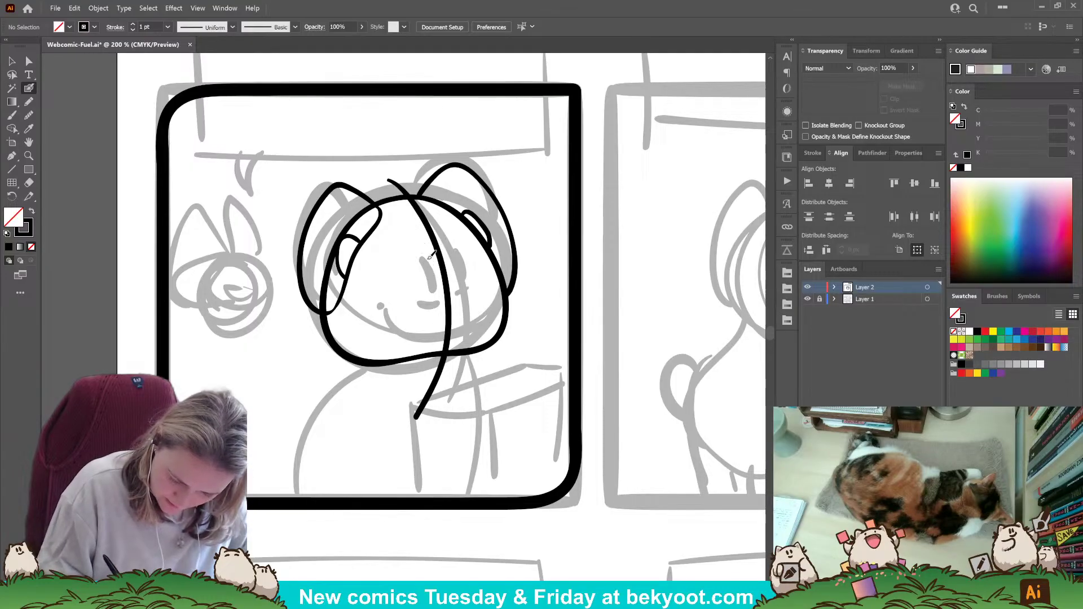
# Ink the character's two eyes as solid upright ovals on either side of the curved guide line with the Blob Brush.
pyautogui.moveTo(422, 240); pyautogui.dragTo(435, 285)
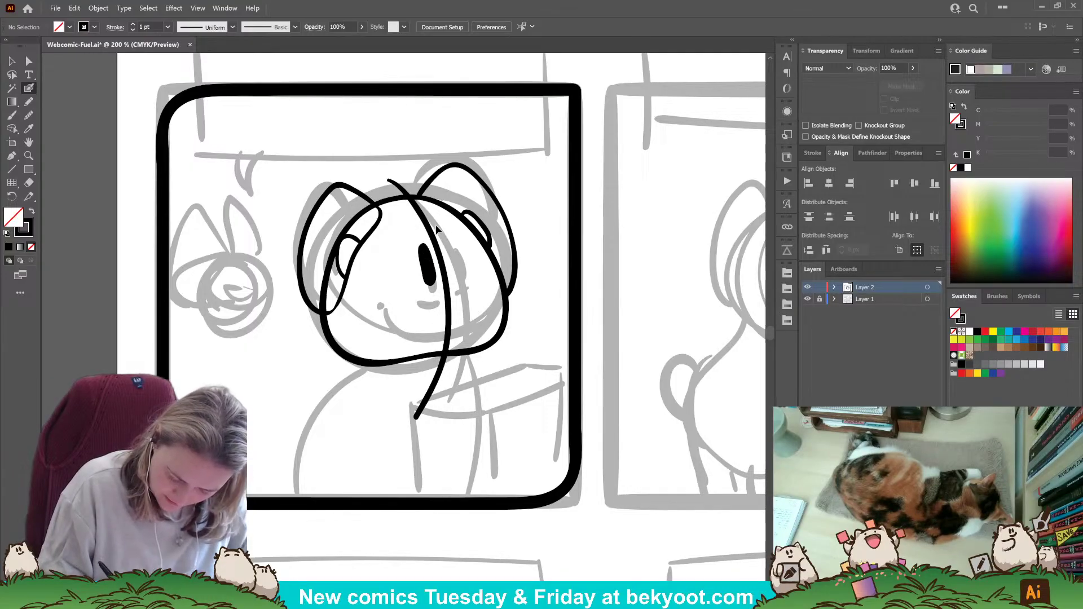
pyautogui.hotkey('ctrl', 'z')
pyautogui.moveTo(425, 247); pyautogui.dragTo(432, 287)
pyautogui.hotkey('ctrl', 'z')
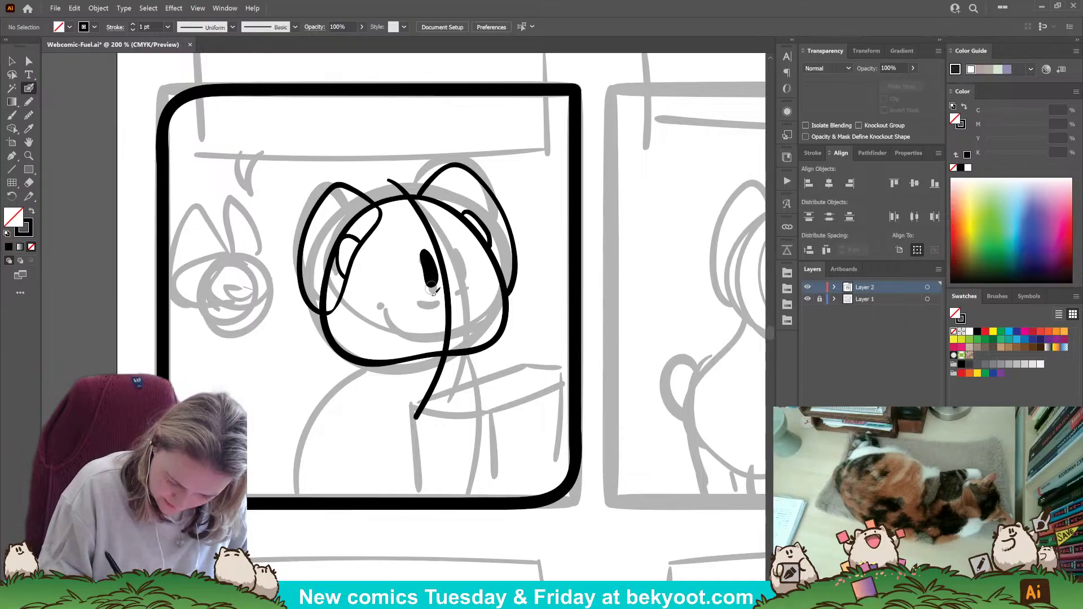
pyautogui.moveTo(450, 248); pyautogui.dragTo(457, 280)
pyautogui.hotkey('ctrl', 'z')
pyautogui.hotkey('ctrl', 'z')
pyautogui.hotkey('ctrl', 'z')
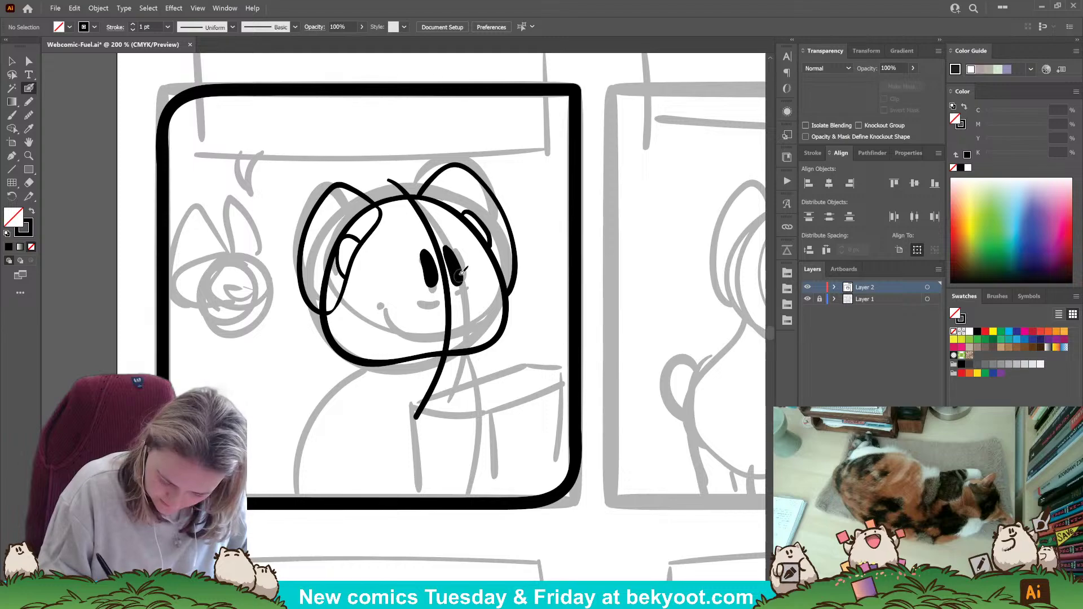
# Nudge the far eye up in small increments and make it slightly smaller.
pyautogui.keyDown('ctrl'); pyautogui.click(457, 277); pyautogui.keyUp('ctrl')
pyautogui.press('Up')
pyautogui.press('Up')
pyautogui.press('Up')
pyautogui.press('Up')
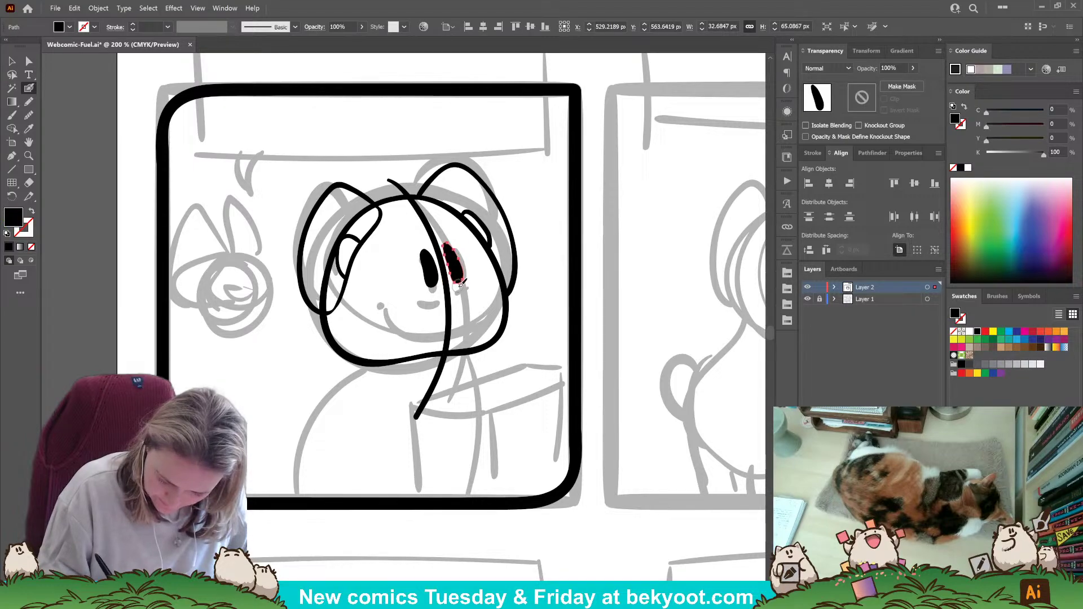
pyautogui.moveTo(453, 284); pyautogui.dragTo(462, 263)
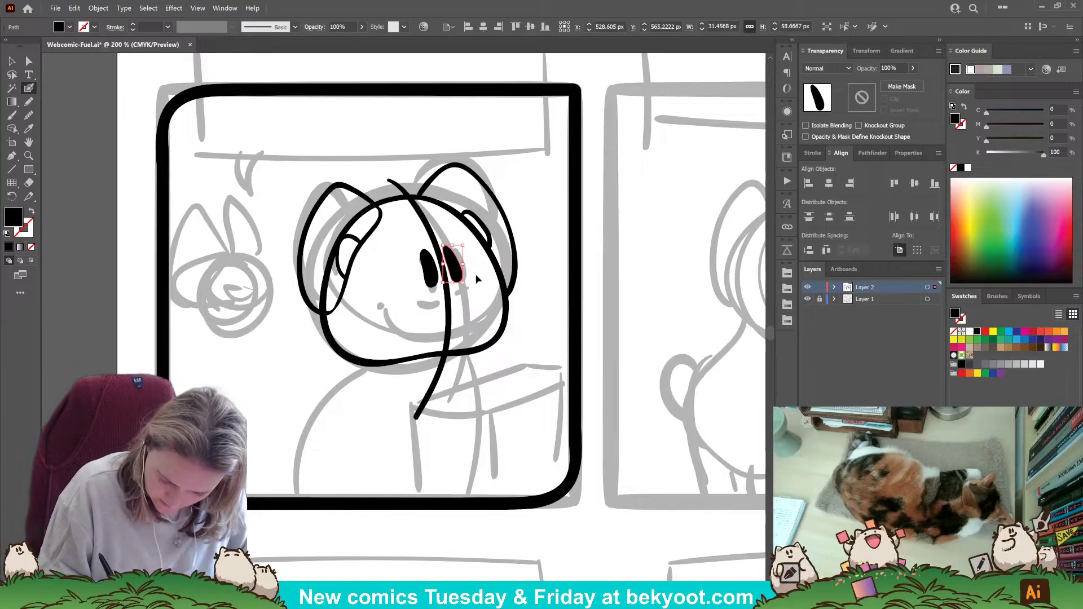
pyautogui.keyDown('ctrl'); pyautogui.click(475, 273); pyautogui.keyUp('ctrl')
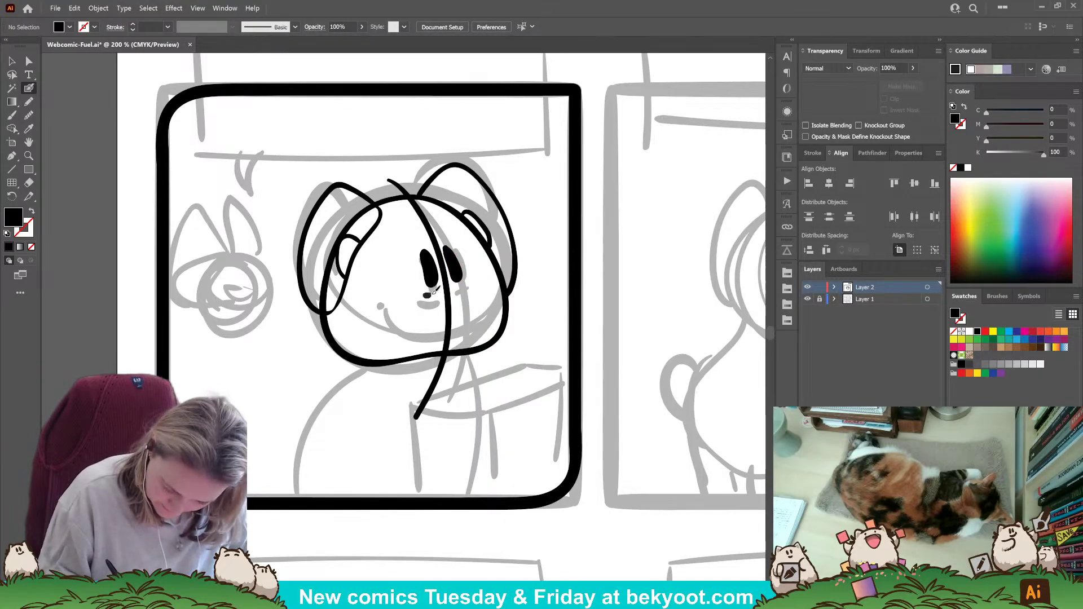
# Ink the short marks beneath the eyes and a wide curved smile with small strokes at its corners.
pyautogui.hotkey('shift', 'x')
pyautogui.moveTo(455, 289); pyautogui.dragTo(465, 284)
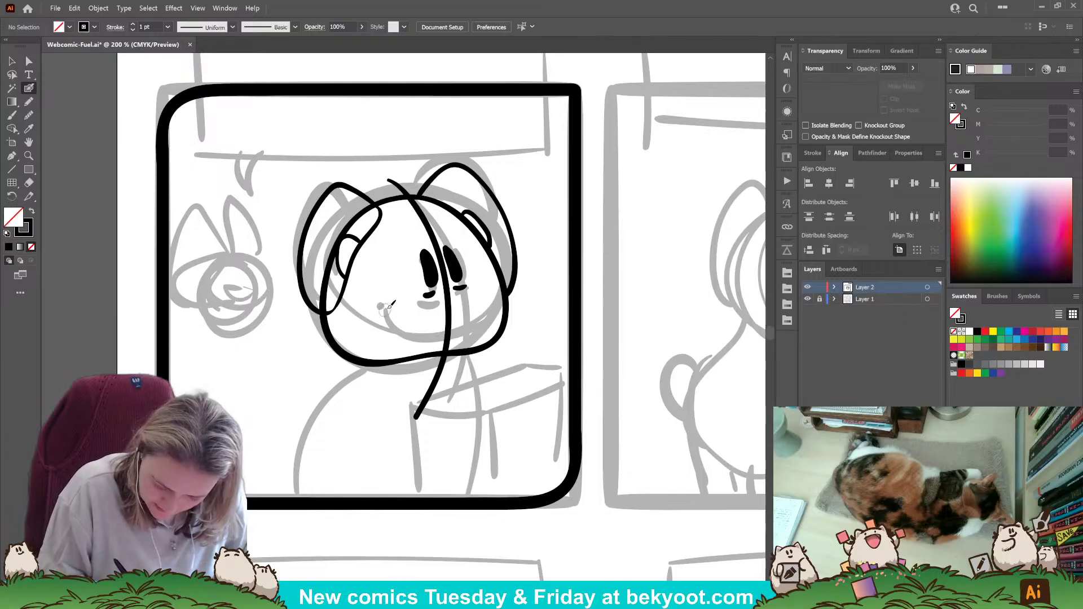
pyautogui.moveTo(397, 318); pyautogui.dragTo(446, 337)
pyautogui.moveTo(464, 330); pyautogui.dragTo(471, 323)
# Group all the inked head strokes together with the guide line and isolate that group for editing.
pyautogui.moveTo(417, 453); pyautogui.dragTo(419, 419)
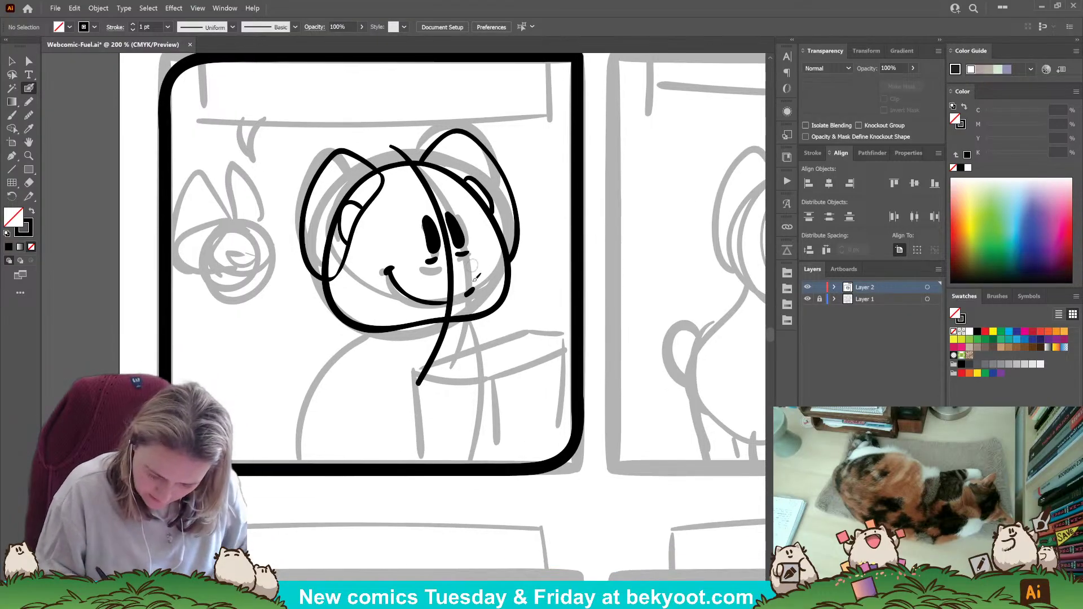
pyautogui.press('v')
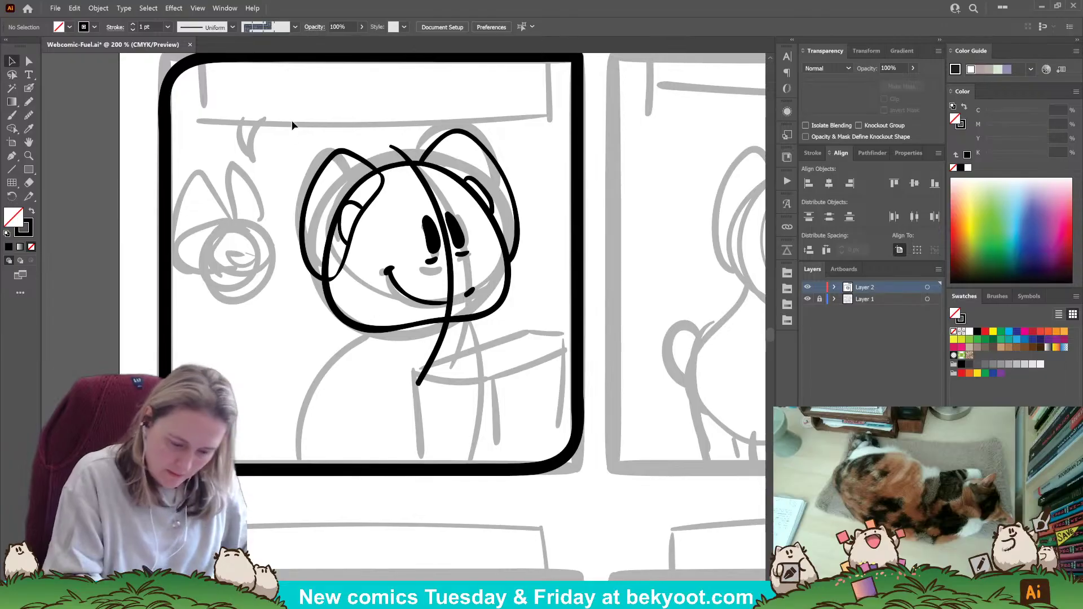
pyautogui.moveTo(290, 117); pyautogui.dragTo(539, 347)
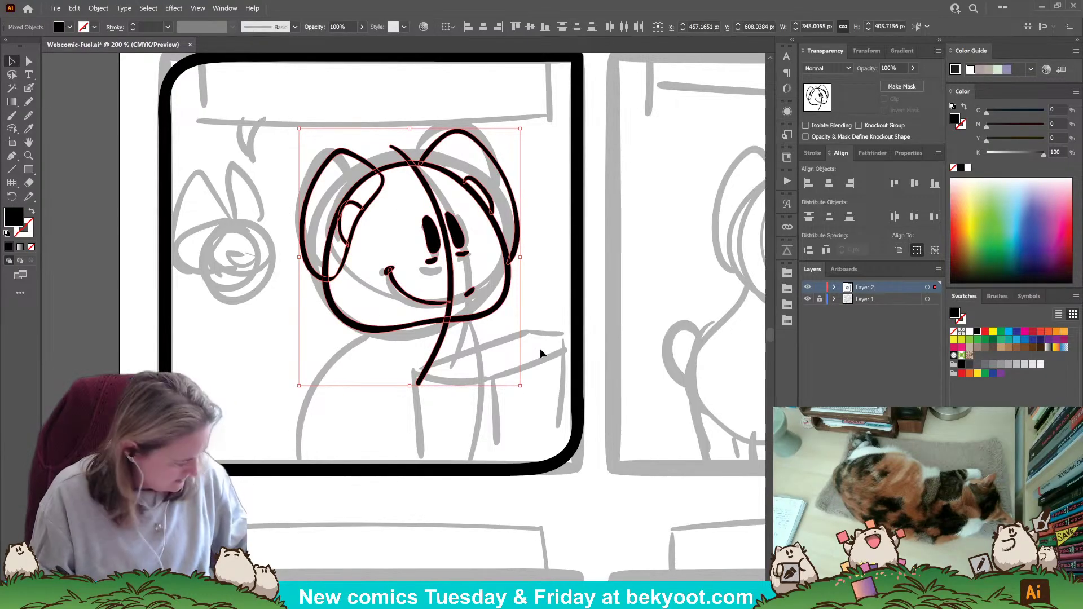
pyautogui.hotkey('ctrl', 'g')
pyautogui.doubleClick(490, 309)
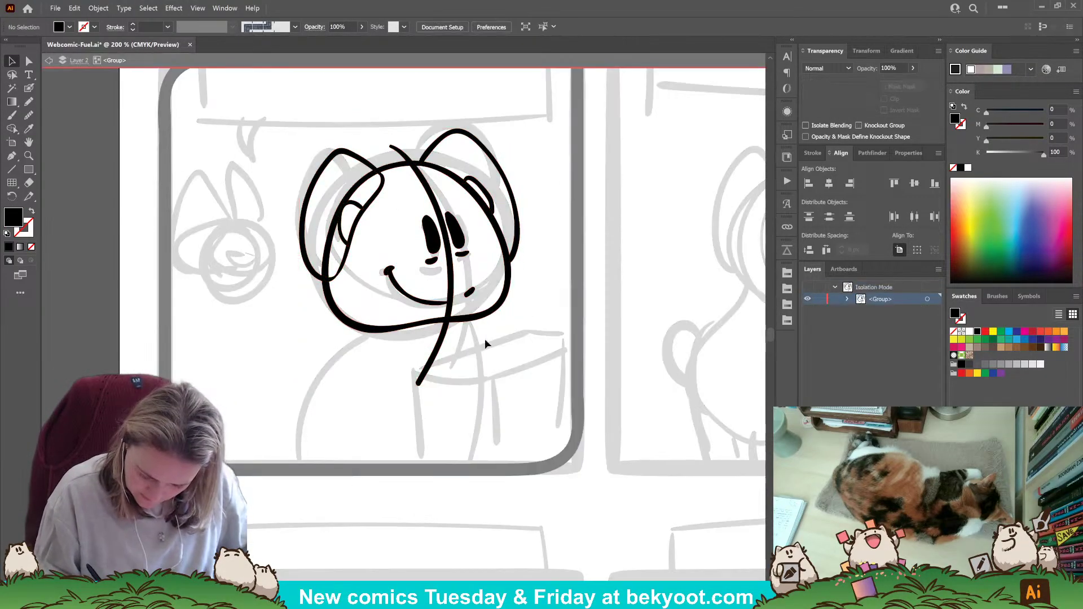
# Ink the character's chest and back outlines down to the panel border and add a rounded tail behind the back with the Blob Brush.
pyautogui.click(29, 88)
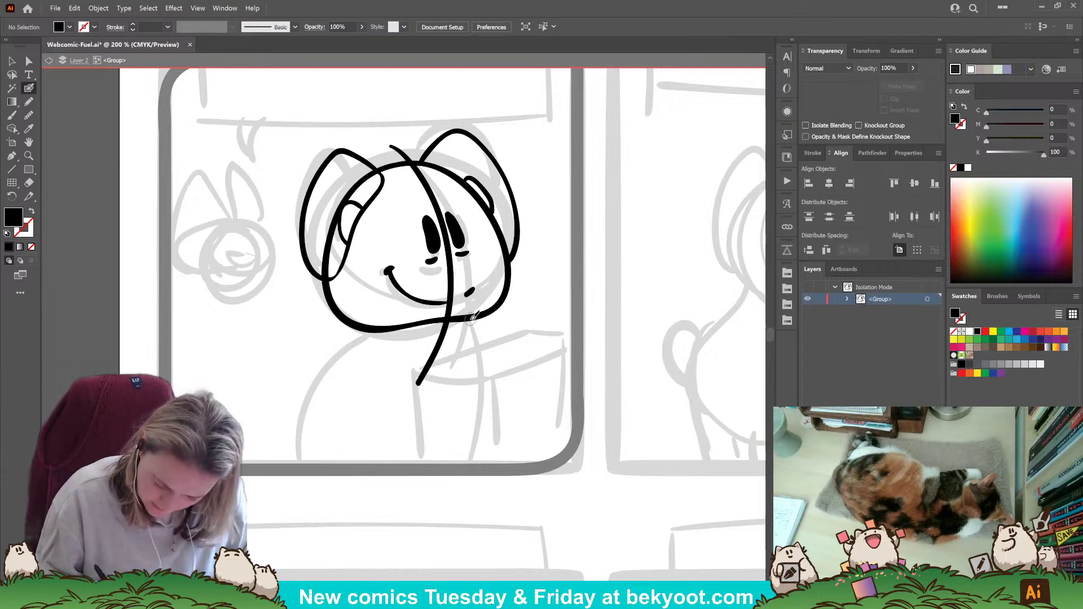
pyautogui.moveTo(471, 320)
pyautogui.mouseDown()
pyautogui.moveTo(476, 411)
pyautogui.moveTo(452, 468)
pyautogui.mouseUp()
pyautogui.moveTo(376, 330)
pyautogui.mouseDown()
pyautogui.moveTo(310, 385)
pyautogui.moveTo(294, 440)
pyautogui.moveTo(312, 464)
pyautogui.mouseUp()
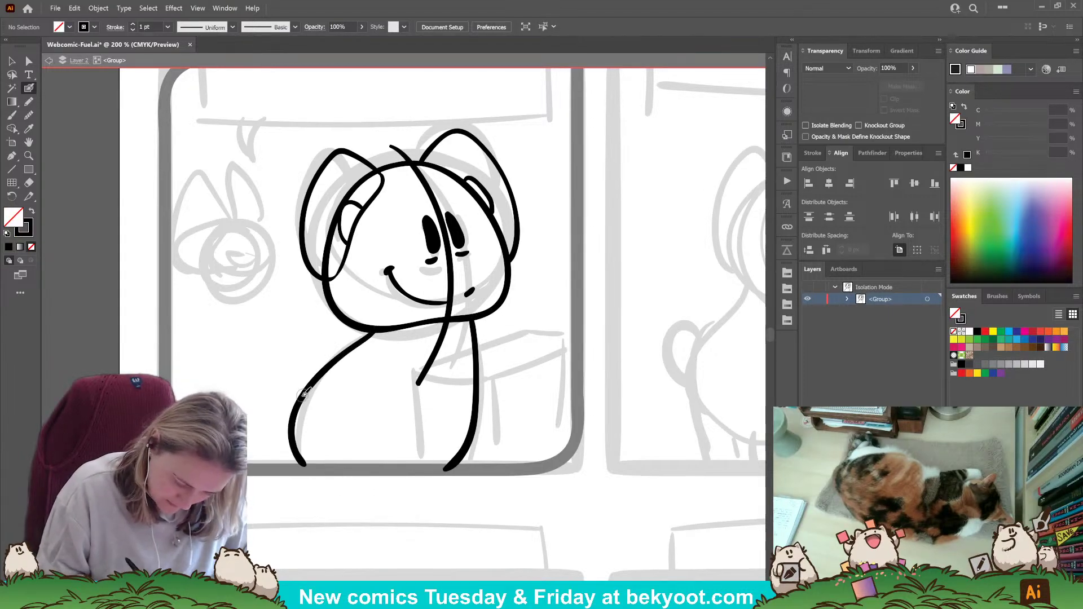
pyautogui.moveTo(303, 393)
pyautogui.mouseDown()
pyautogui.moveTo(261, 367)
pyautogui.moveTo(253, 417)
pyautogui.moveTo(284, 444)
pyautogui.moveTo(278, 366)
pyautogui.mouseUp()
pyautogui.hotkey('ctrl', 'z')
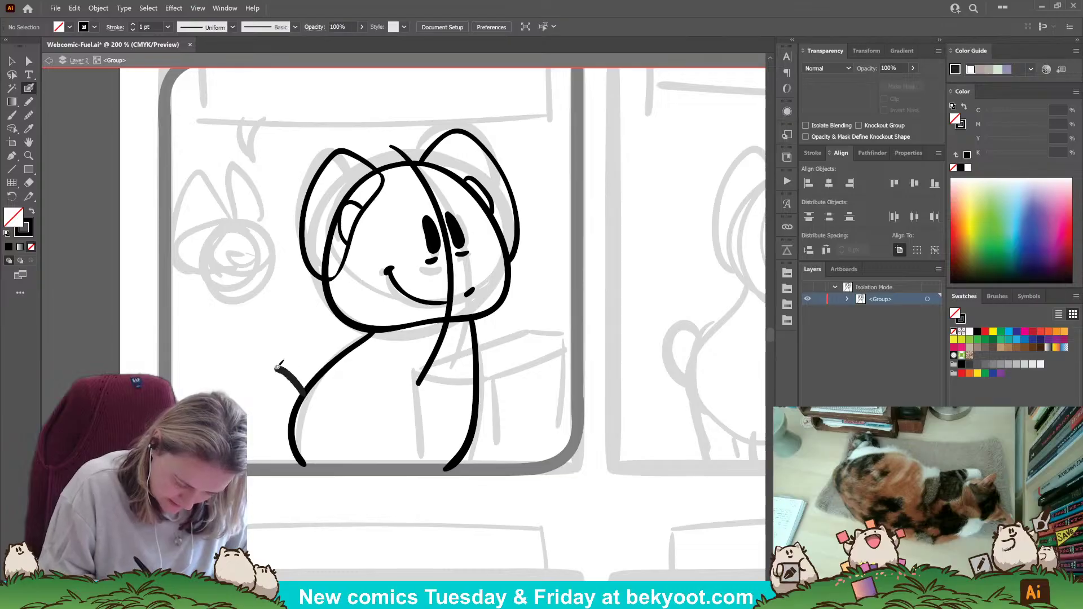
pyautogui.moveTo(275, 432); pyautogui.dragTo(292, 449)
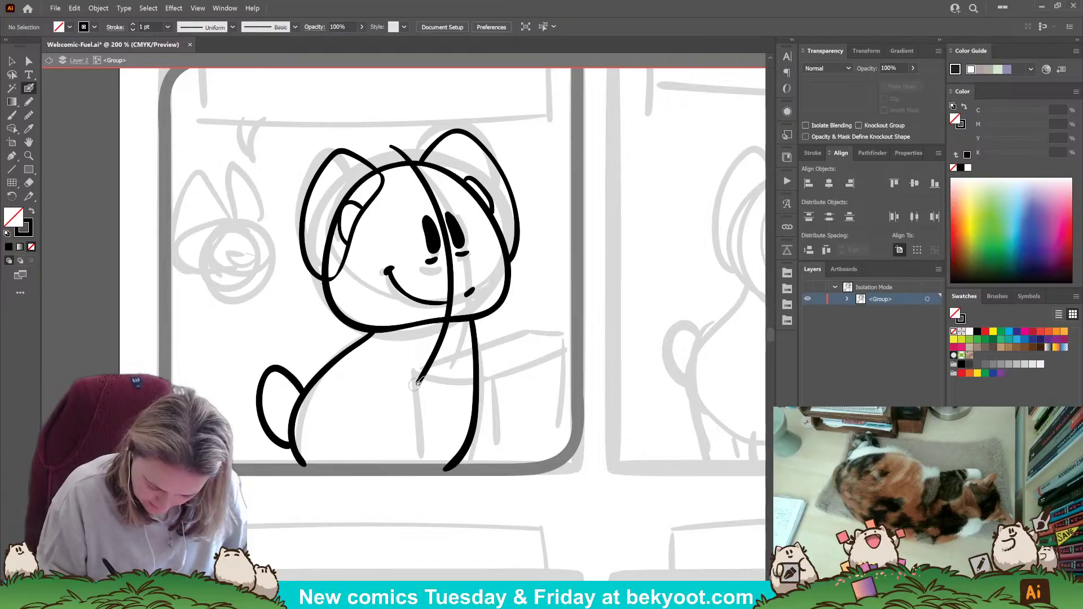
pyautogui.moveTo(407, 362)
pyautogui.mouseDown()
pyautogui.moveTo(423, 426)
pyautogui.moveTo(416, 466)
pyautogui.mouseUp()
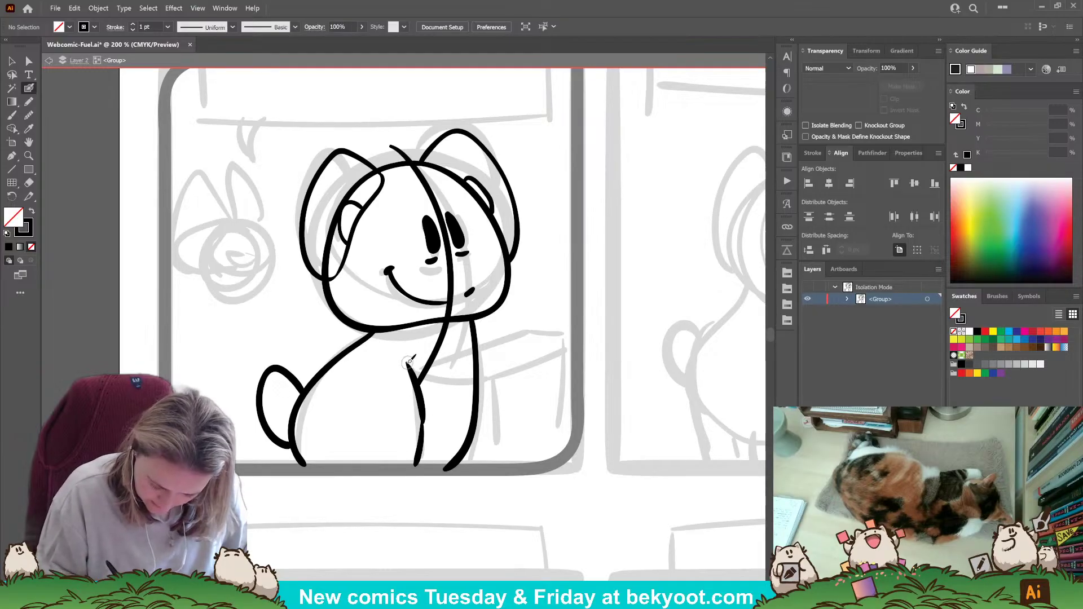
pyautogui.moveTo(441, 367); pyautogui.dragTo(487, 367)
pyautogui.moveTo(407, 361); pyautogui.dragTo(424, 358)
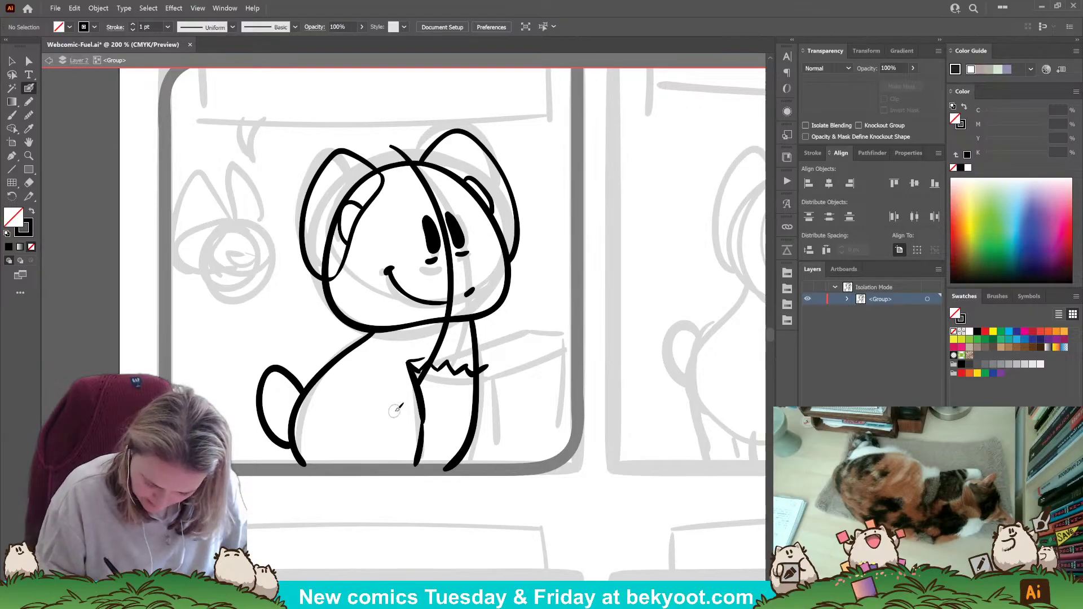
pyautogui.moveTo(486, 383); pyautogui.dragTo(469, 352)
pyautogui.keyDown('ctrl'); pyautogui.keyDown('shift'); pyautogui.click(443, 342); pyautogui.keyUp('shift'); pyautogui.keyUp('ctrl')
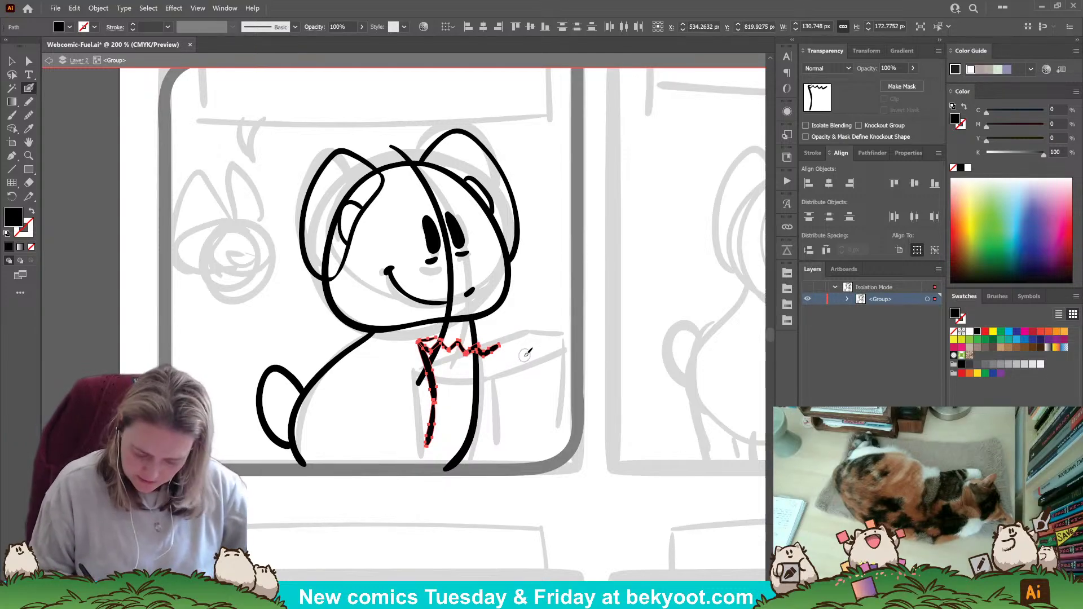
pyautogui.press('Delete')
# Ink the bag's narrow straight-edged opening below the chin, plus its outer side and part of its base.
pyautogui.moveTo(418, 344)
pyautogui.mouseDown()
pyautogui.moveTo(431, 399)
pyautogui.moveTo(440, 340)
pyautogui.moveTo(498, 339)
pyautogui.moveTo(459, 329)
pyautogui.moveTo(519, 319)
pyautogui.mouseUp()
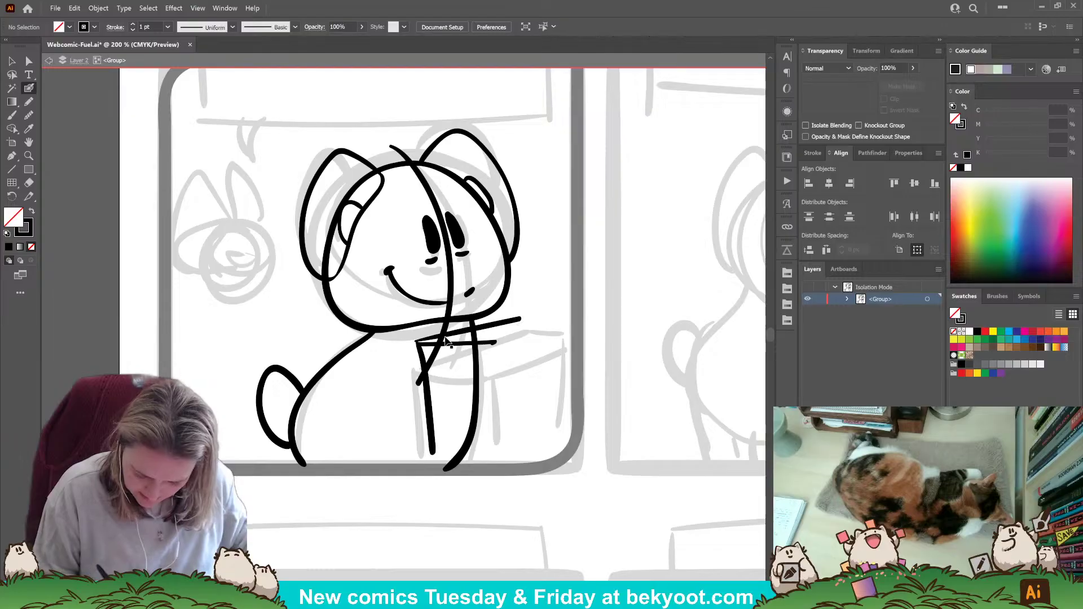
pyautogui.hotkey('ctrl', 'z')
pyautogui.moveTo(417, 342); pyautogui.dragTo(546, 320)
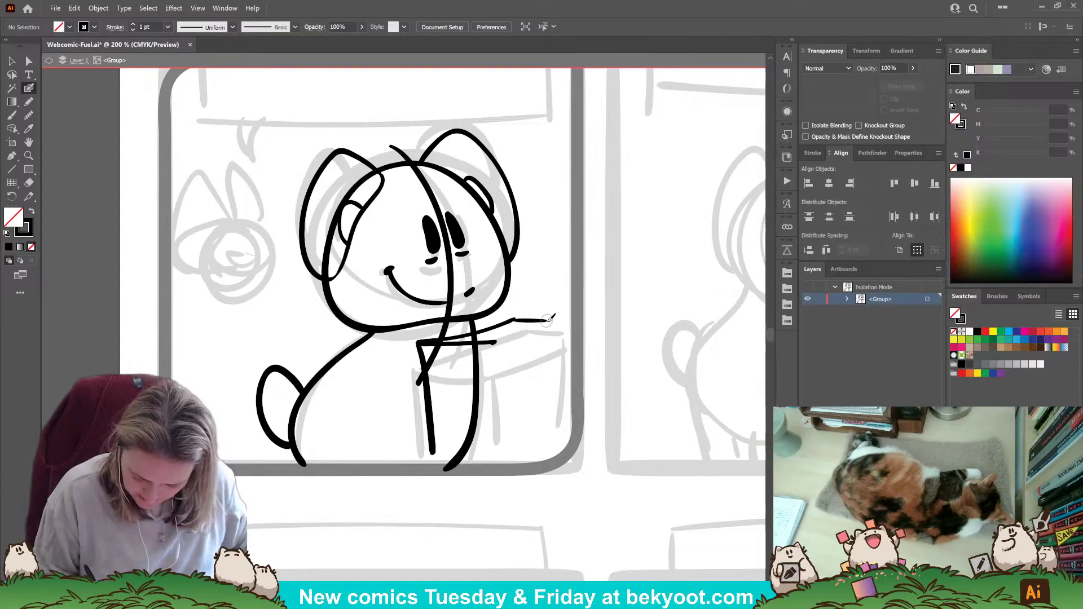
pyautogui.moveTo(491, 341)
pyautogui.mouseDown()
pyautogui.moveTo(546, 320)
pyautogui.moveTo(536, 389)
pyautogui.moveTo(554, 437)
pyautogui.moveTo(489, 453)
pyautogui.mouseUp()
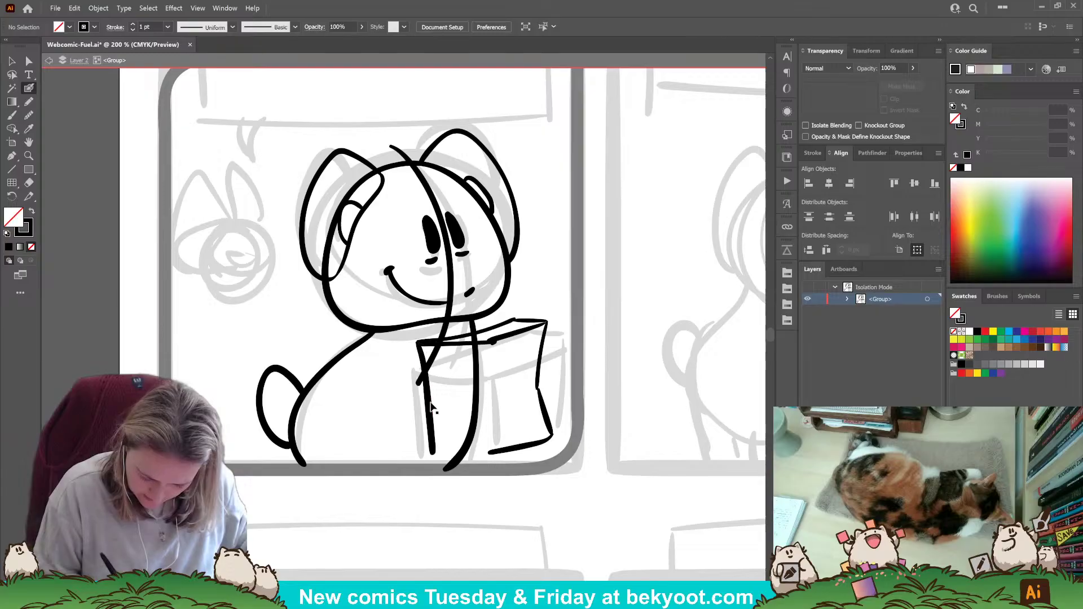
# Replace the bag's near side with a creased line and ink the rest of its bottom edge.
pyautogui.keyDown('ctrl'); pyautogui.click(431, 403); pyautogui.keyUp('ctrl')
pyautogui.press('Delete')
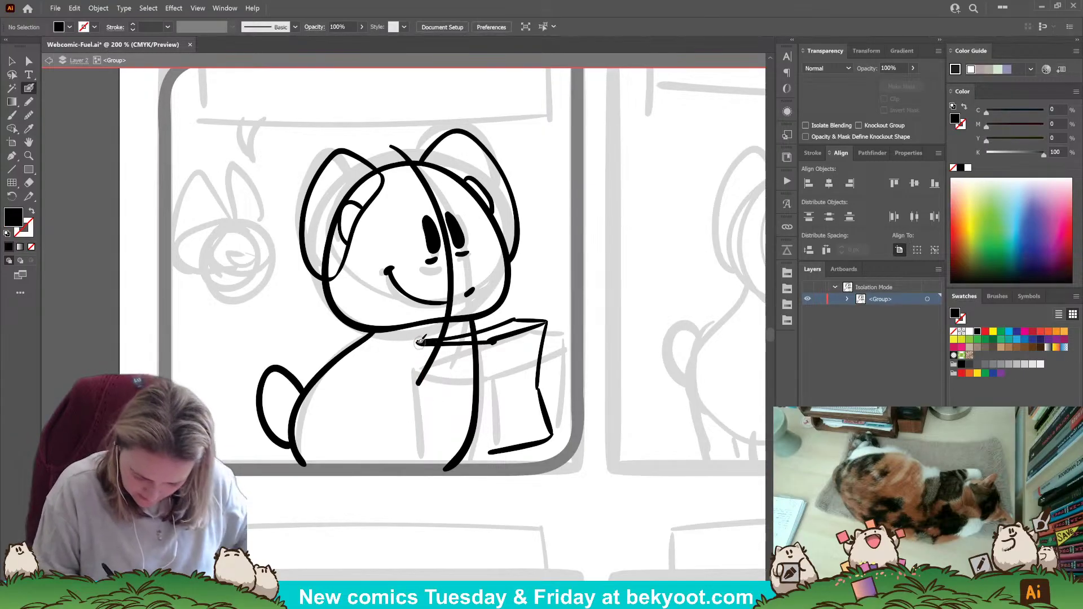
pyautogui.moveTo(417, 342)
pyautogui.mouseDown()
pyautogui.moveTo(436, 402)
pyautogui.moveTo(424, 461)
pyautogui.mouseUp()
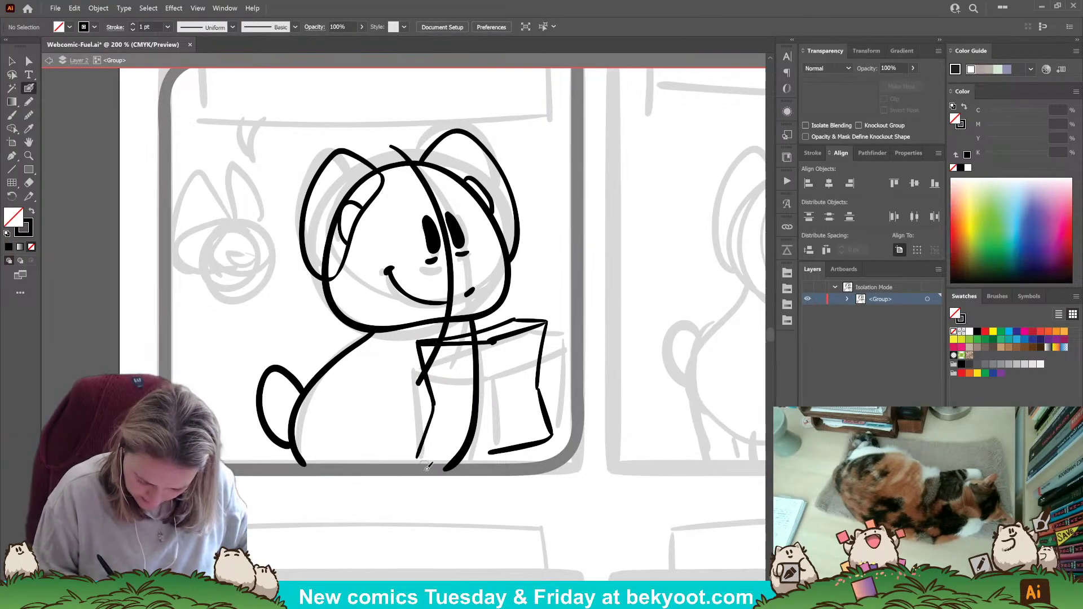
pyautogui.hotkey('ctrl', 'z')
pyautogui.moveTo(430, 384)
pyautogui.mouseDown()
pyautogui.moveTo(429, 451)
pyautogui.moveTo(561, 449)
pyautogui.mouseUp()
# Group all the bag's strokes and rotate the bag slightly clockwise.
pyautogui.keyDown('ctrl'); pyautogui.keyDown('shift'); pyautogui.click(476, 387); pyautogui.keyUp('shift'); pyautogui.keyUp('ctrl')
pyautogui.keyDown('ctrl'); pyautogui.keyDown('shift'); pyautogui.click(442, 329); pyautogui.keyUp('shift'); pyautogui.keyUp('ctrl')
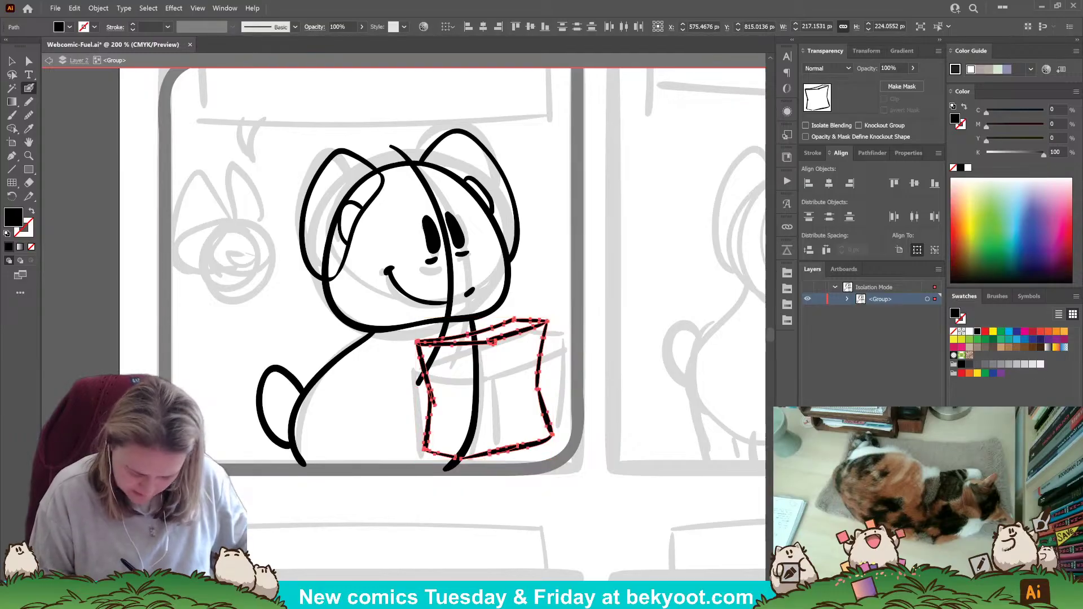
pyautogui.hotkey('ctrl', 'g')
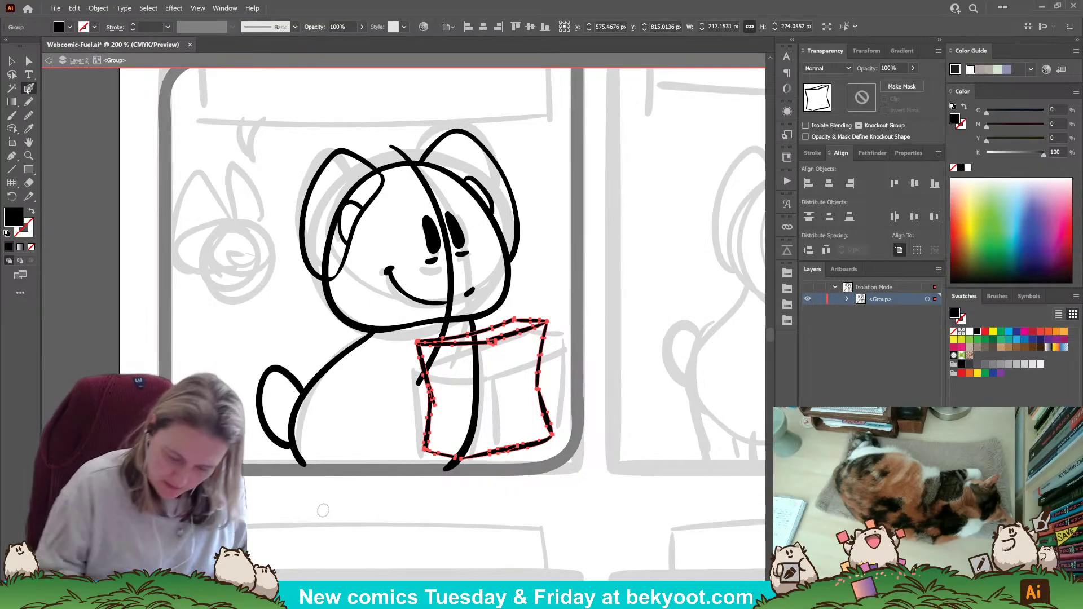
pyautogui.press('ctrl')
pyautogui.moveTo(557, 315); pyautogui.dragTo(559, 320)
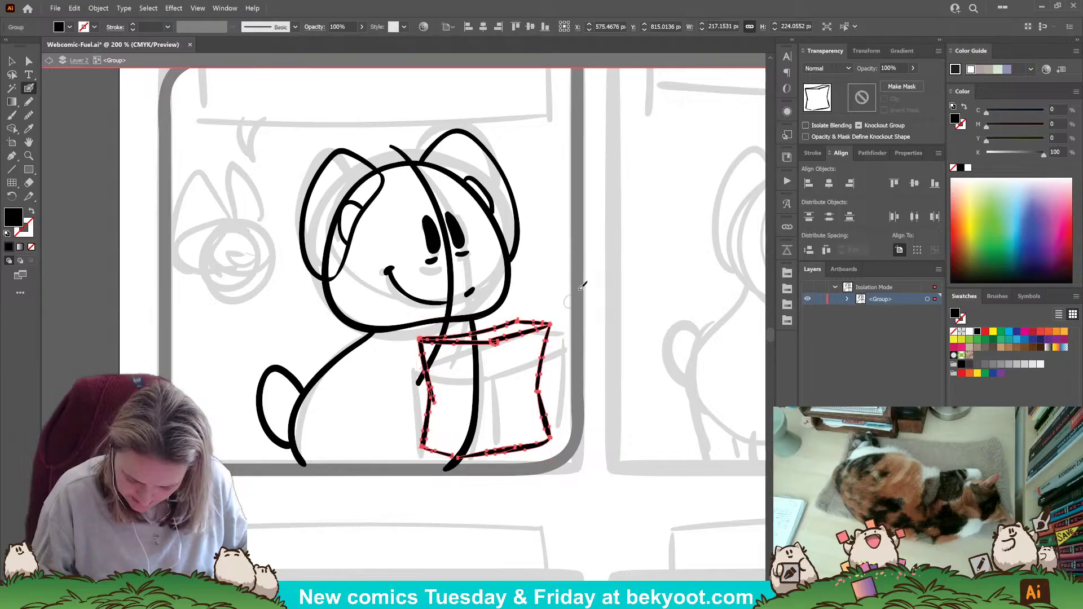
pyautogui.moveTo(470, 437); pyautogui.dragTo(465, 400)
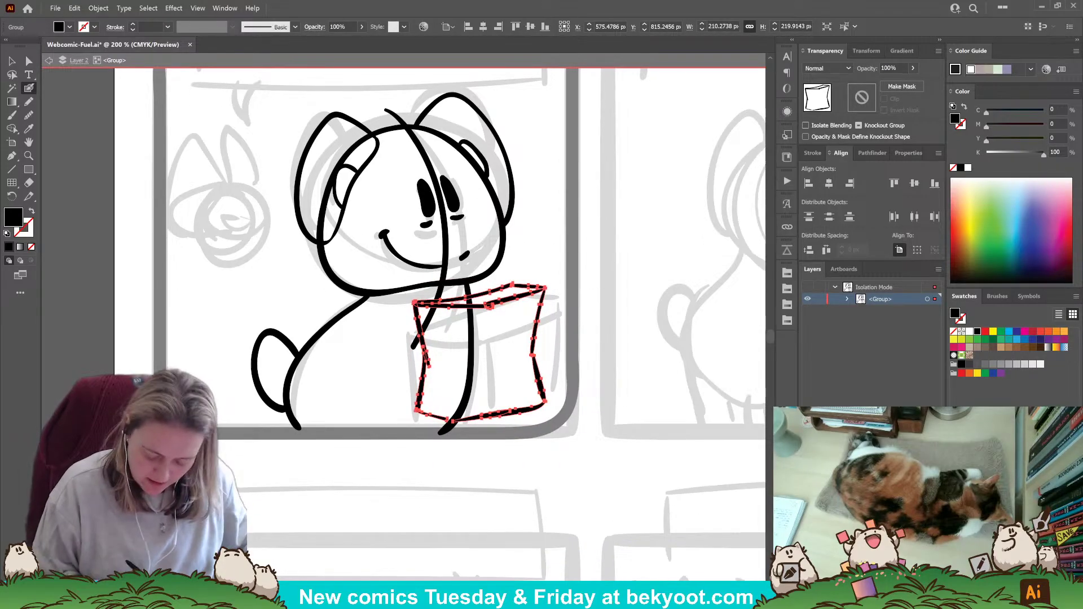
pyautogui.keyDown('ctrl'); pyautogui.click(362, 471); pyautogui.keyUp('ctrl')
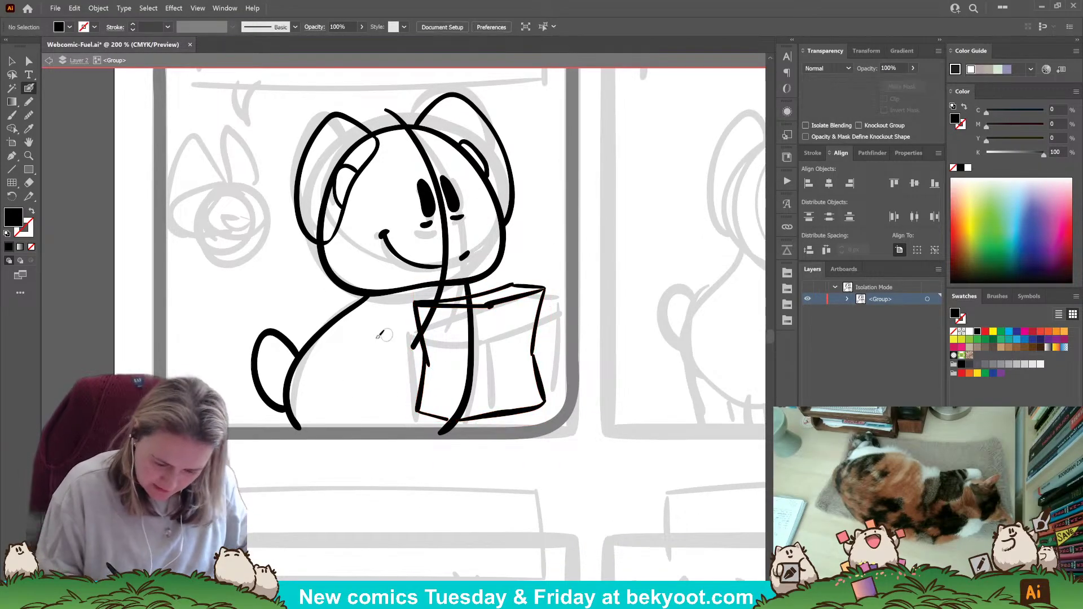
# Ink the near arm wrapping around the bag, a small loop under the chin and a curved line down to the panel's base.
pyautogui.moveTo(371, 320)
pyautogui.mouseDown()
pyautogui.moveTo(368, 336)
pyautogui.moveTo(454, 326)
pyautogui.moveTo(456, 382)
pyautogui.moveTo(339, 375)
pyautogui.mouseUp()
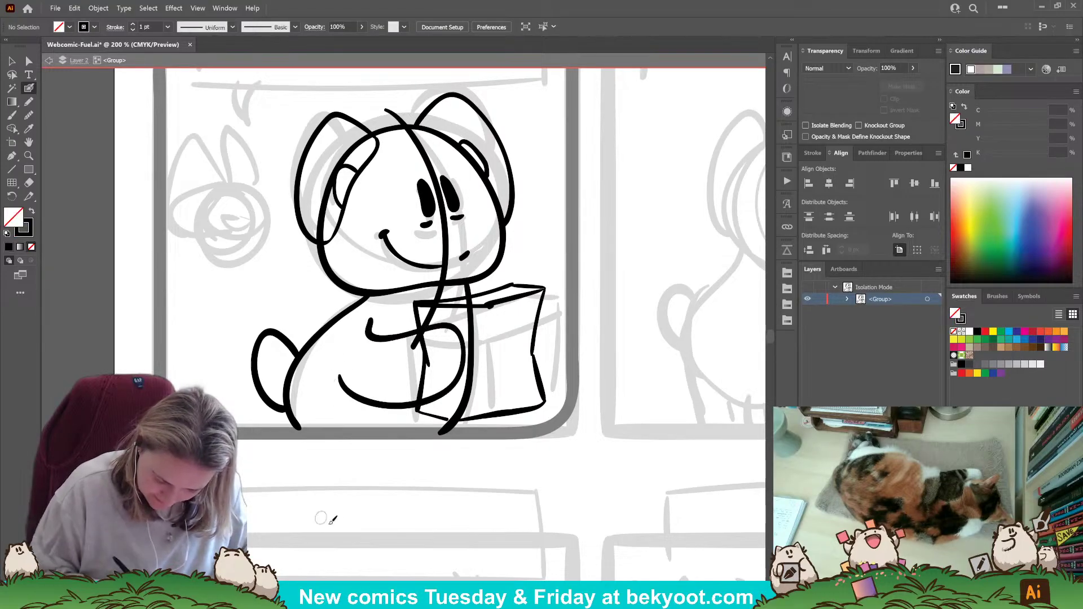
pyautogui.moveTo(430, 285)
pyautogui.mouseDown()
pyautogui.moveTo(423, 298)
pyautogui.moveTo(442, 282)
pyautogui.moveTo(448, 299)
pyautogui.moveTo(422, 300)
pyautogui.moveTo(449, 300)
pyautogui.moveTo(384, 342)
pyautogui.moveTo(372, 433)
pyautogui.mouseUp()
pyautogui.hotkey('ctrl', 'z')
pyautogui.hotkey('ctrl', 'z')
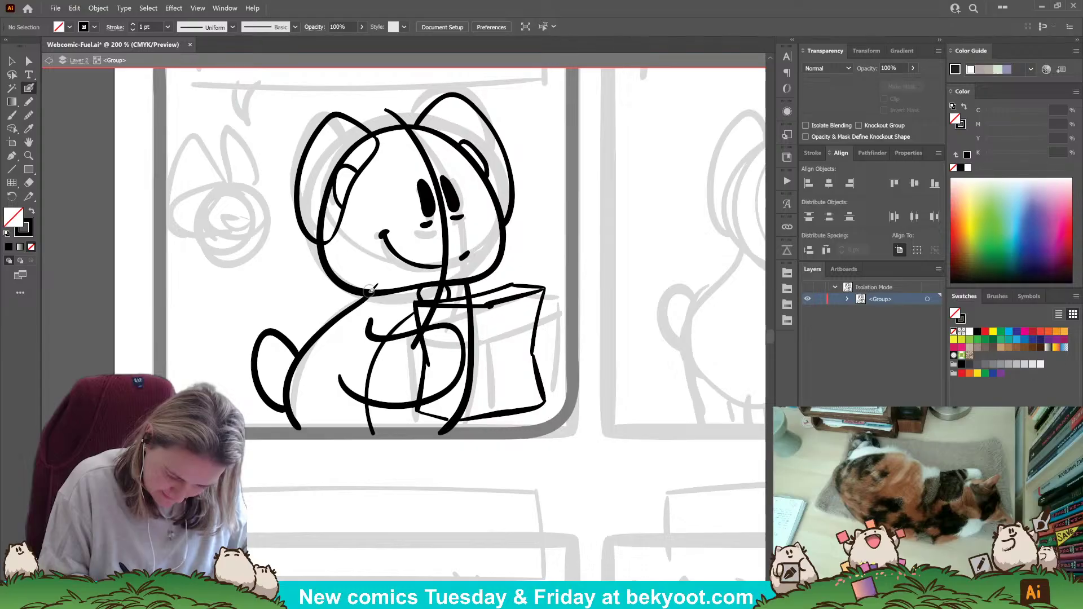
# Thicken the lower back outline, ink the body's bottom edge, and adjust the curved line running down from the bag.
pyautogui.moveTo(372, 291)
pyautogui.mouseDown()
pyautogui.moveTo(309, 341)
pyautogui.moveTo(282, 384)
pyautogui.moveTo(286, 415)
pyautogui.moveTo(379, 431)
pyautogui.mouseUp()
pyautogui.moveTo(416, 308); pyautogui.dragTo(373, 433)
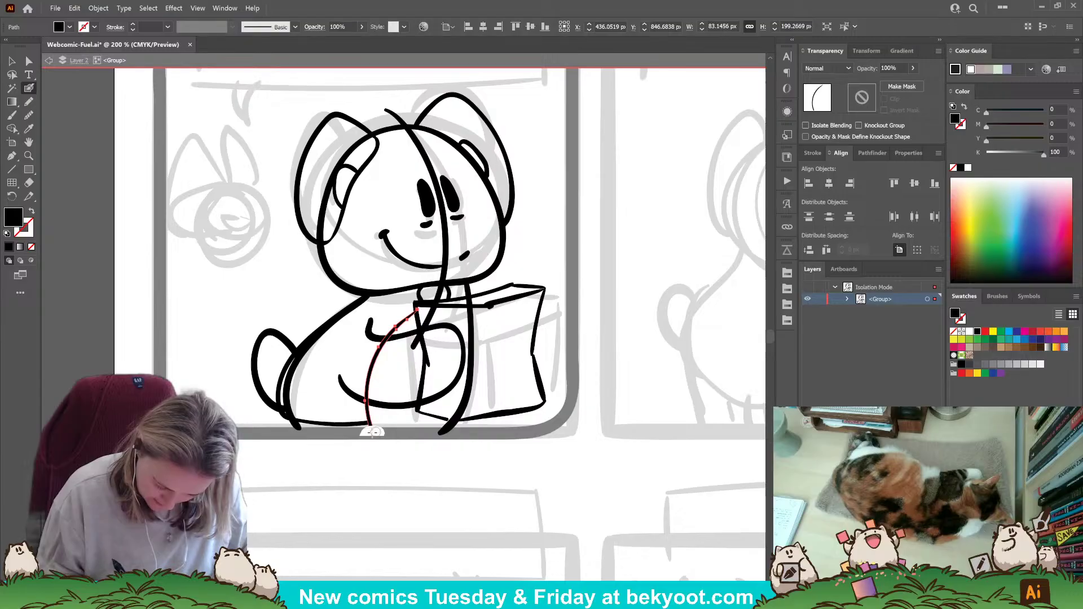
pyautogui.moveTo(368, 431)
pyautogui.mouseDown()
pyautogui.moveTo(382, 462)
pyautogui.moveTo(367, 454)
pyautogui.mouseUp()
pyautogui.keyDown('ctrl'); pyautogui.click(372, 479); pyautogui.keyUp('ctrl')
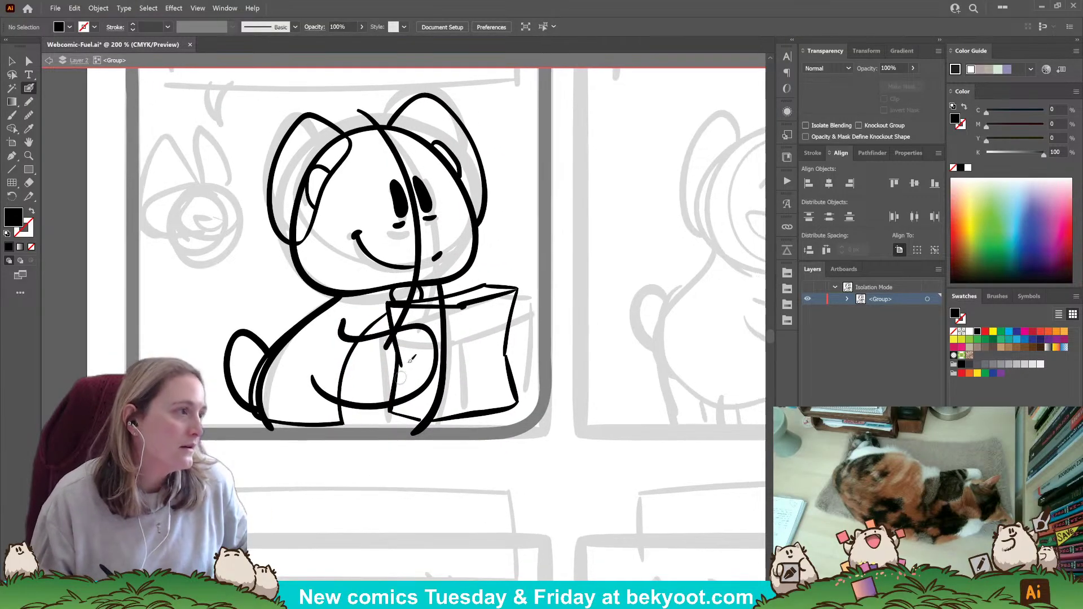
# Shift the near arm slightly up and toward the bag, and ink the far arm's short line and its paw on the bag's outer edge.
pyautogui.keyDown('ctrl'); pyautogui.moveTo(419, 328); pyautogui.dragTo(428, 320); pyautogui.keyUp('ctrl')
pyautogui.keyDown('ctrl'); pyautogui.click(430, 322); pyautogui.keyUp('ctrl')
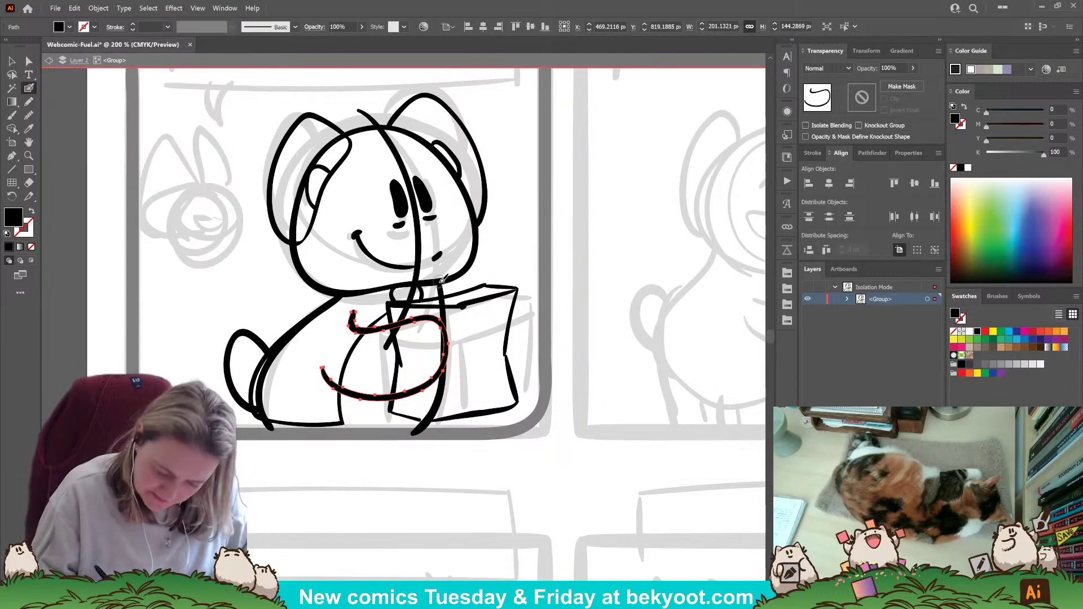
pyautogui.moveTo(441, 286)
pyautogui.mouseDown()
pyautogui.moveTo(500, 286)
pyautogui.moveTo(466, 295)
pyautogui.moveTo(527, 348)
pyautogui.moveTo(502, 367)
pyautogui.moveTo(511, 314)
pyautogui.mouseUp()
pyautogui.hotkey('ctrl', 'z')
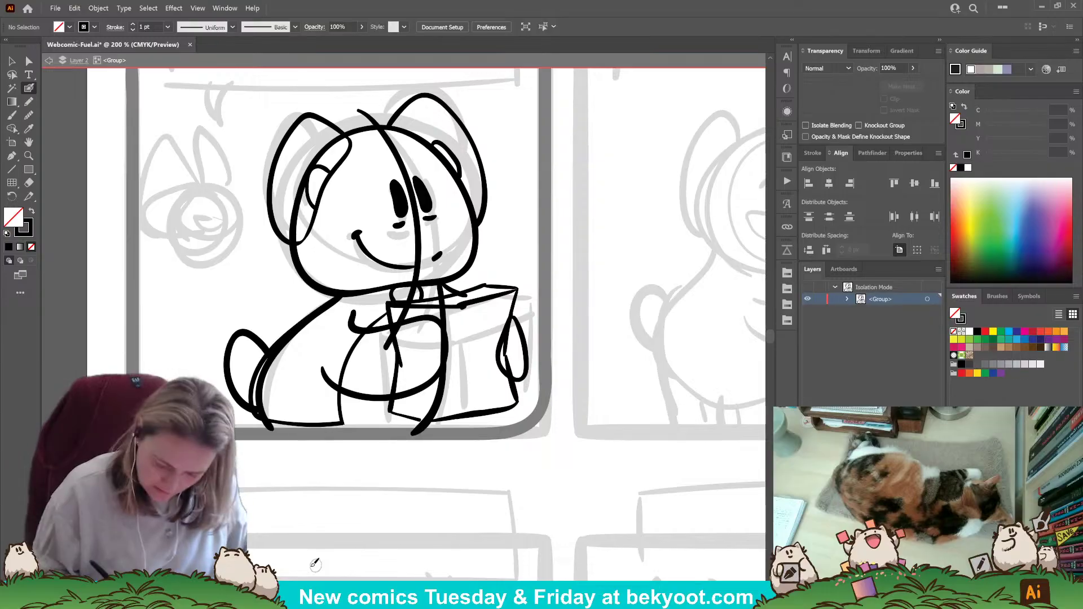
pyautogui.scroll(2, 371, 312)
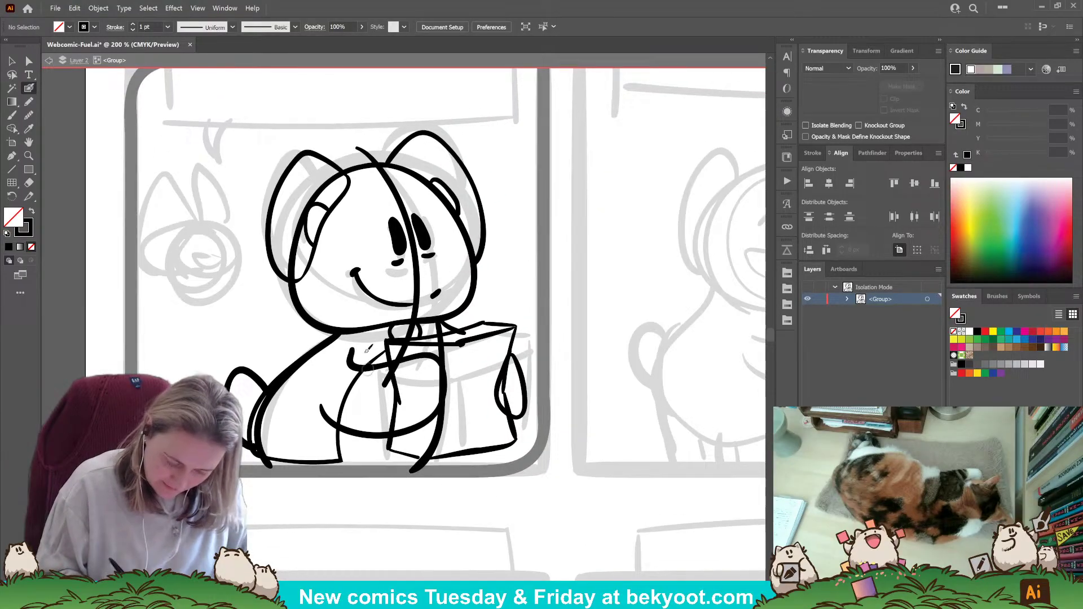
# Erase the part of the head outline that crosses the near ear.
pyautogui.click(294, 262)
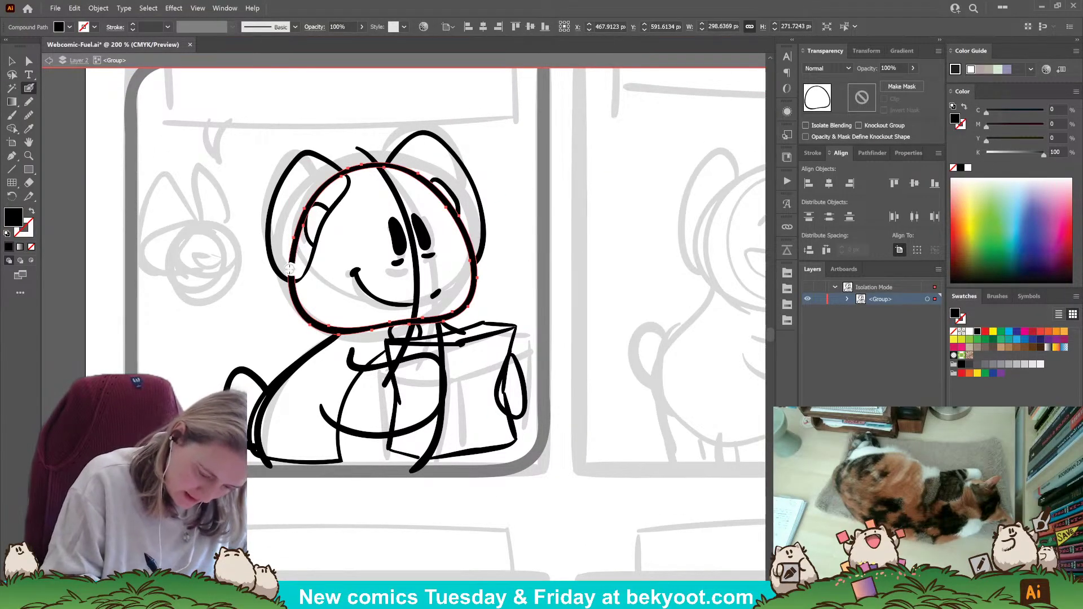
pyautogui.moveTo(289, 269)
pyautogui.mouseDown()
pyautogui.moveTo(317, 195)
pyautogui.moveTo(337, 182)
pyautogui.moveTo(290, 279)
pyautogui.mouseUp()
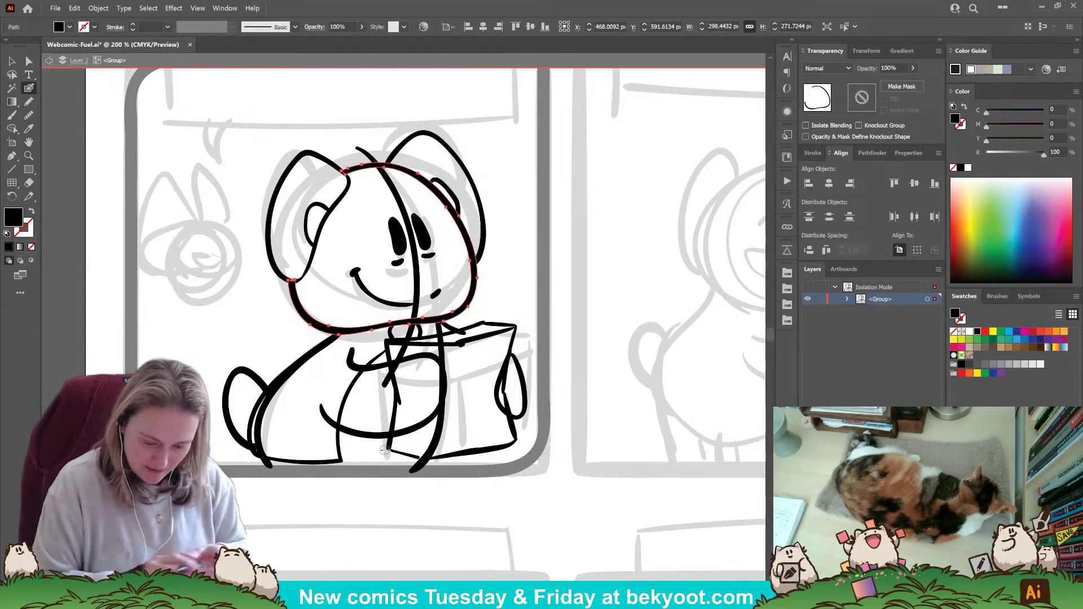
pyautogui.keyDown('ctrl'); pyautogui.click(508, 295); pyautogui.keyUp('ctrl')
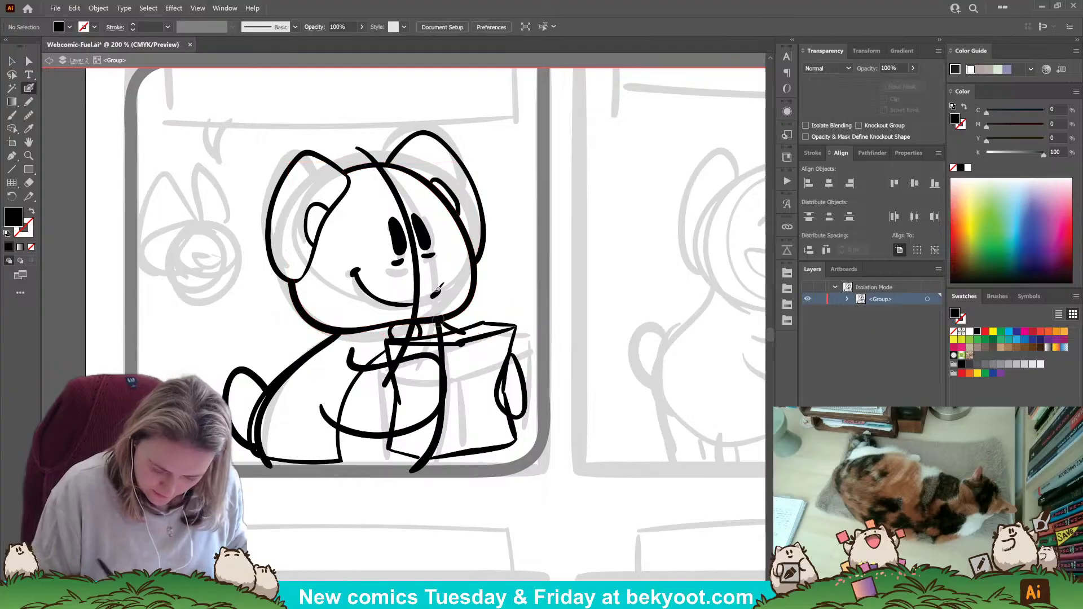
# Delete the long curved line running over the face from the forehead to below the chin.
pyautogui.keyDown('ctrl'); pyautogui.click(418, 277); pyautogui.keyUp('ctrl')
pyautogui.press('Delete')
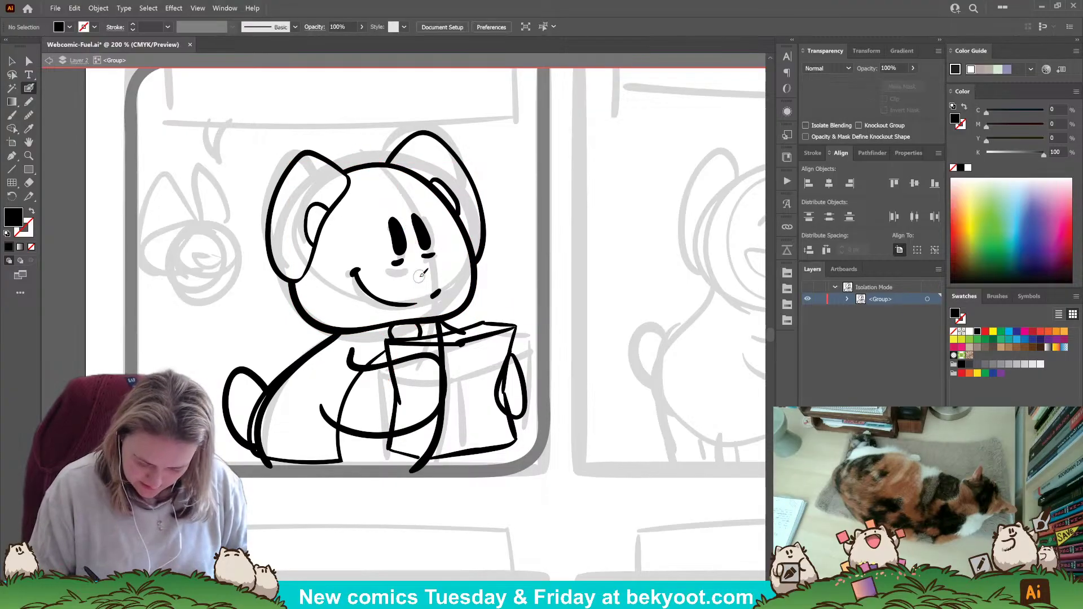
pyautogui.keyDown('ctrl'); pyautogui.click(449, 324); pyautogui.keyUp('ctrl')
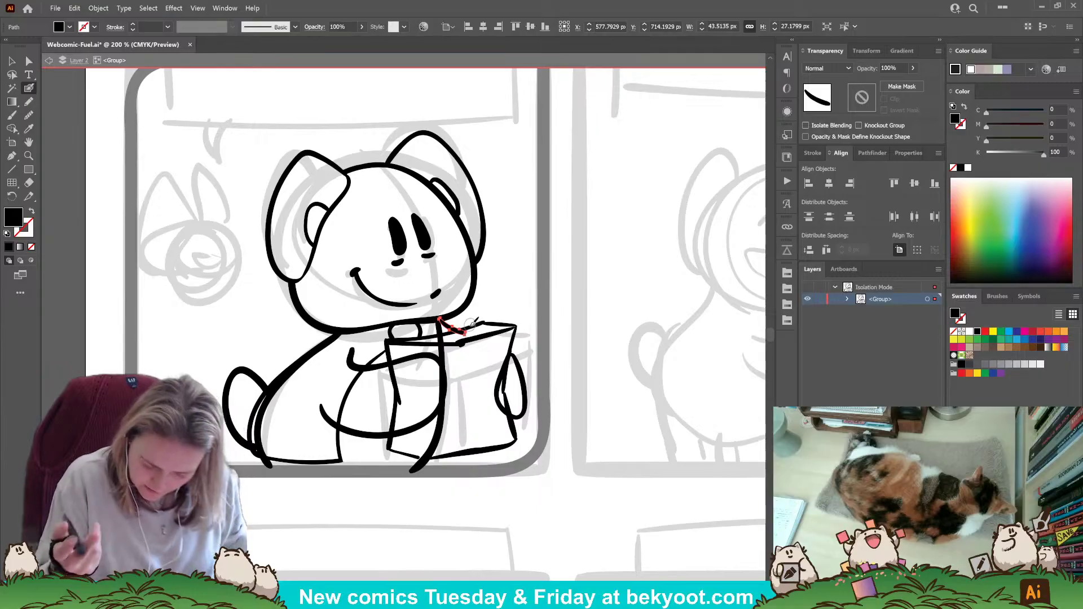
pyautogui.keyDown('ctrl'); pyautogui.click(521, 286); pyautogui.keyUp('ctrl')
pyautogui.moveTo(476, 389); pyautogui.dragTo(477, 367)
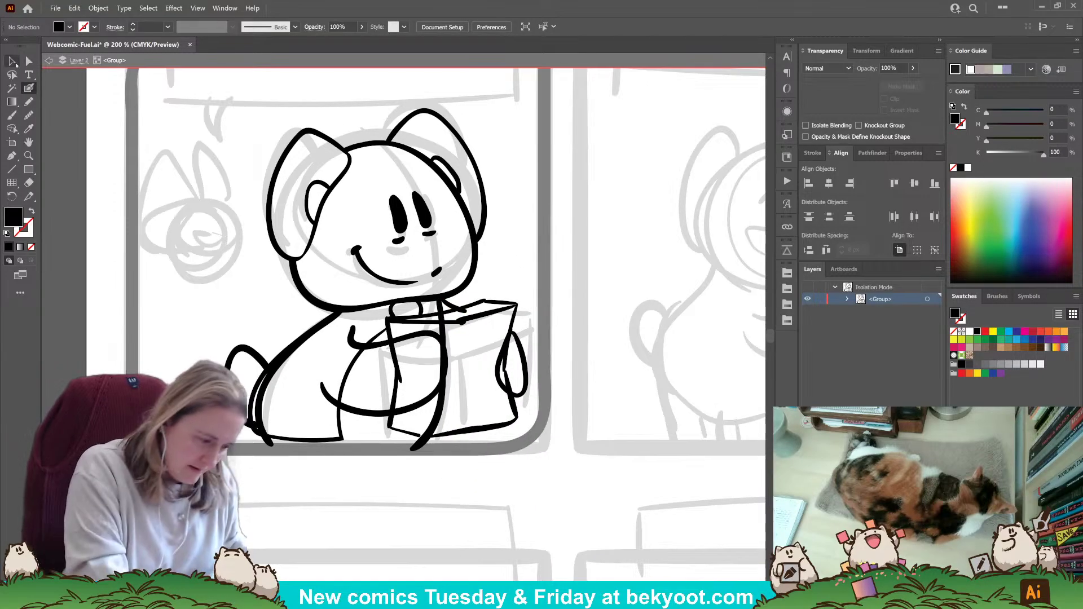
# Fade the grouped bag outline to about 34% opacity as a guide for redrawing it.
pyautogui.click(16, 64)
pyautogui.click(466, 324)
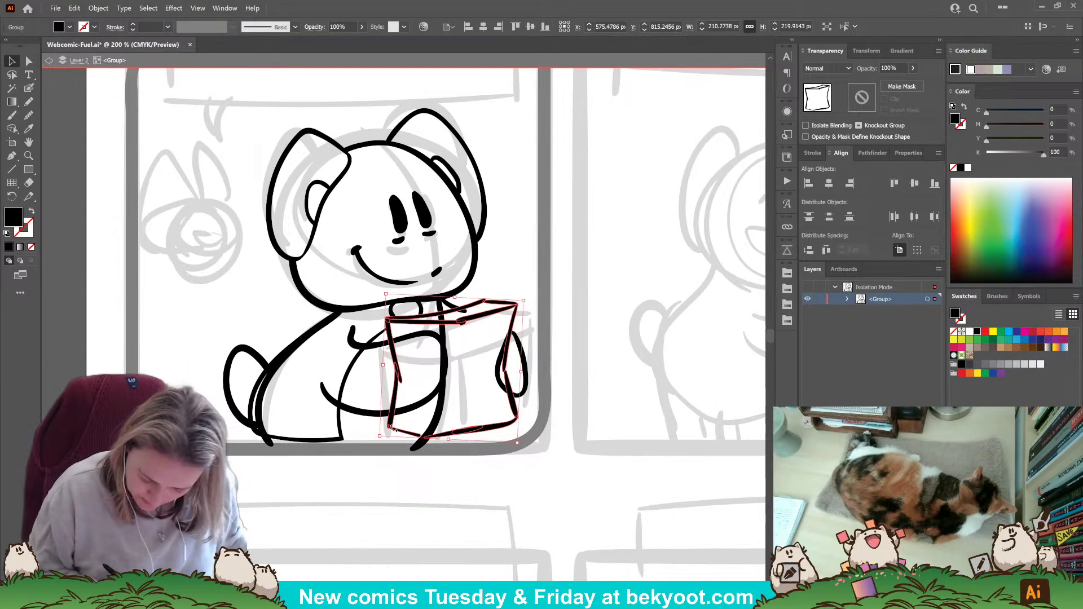
pyautogui.click(912, 68)
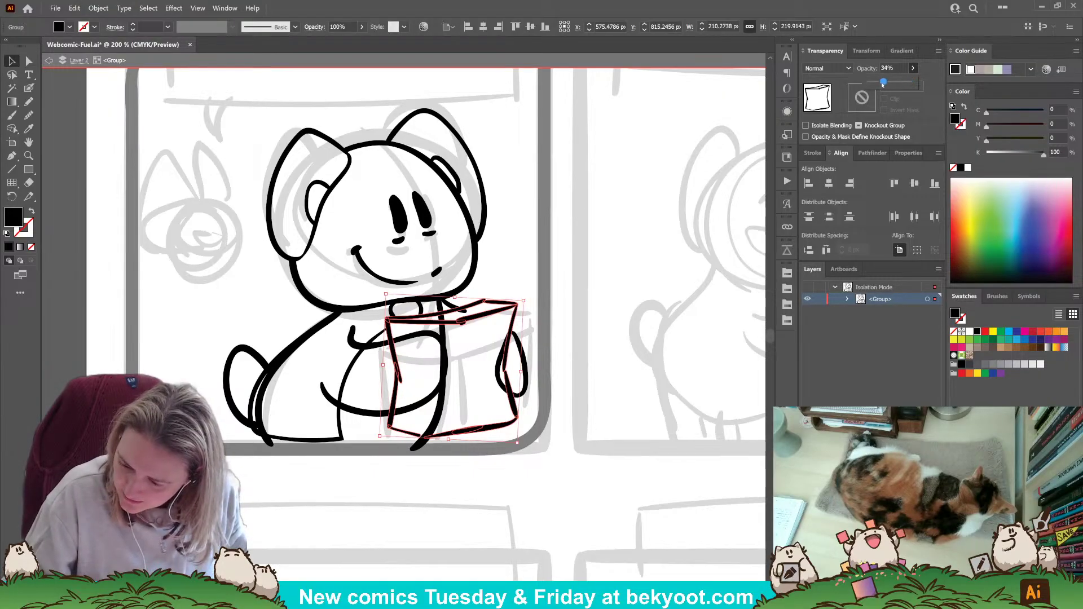
pyautogui.moveTo(880, 89); pyautogui.dragTo(881, 88)
pyautogui.click(534, 307)
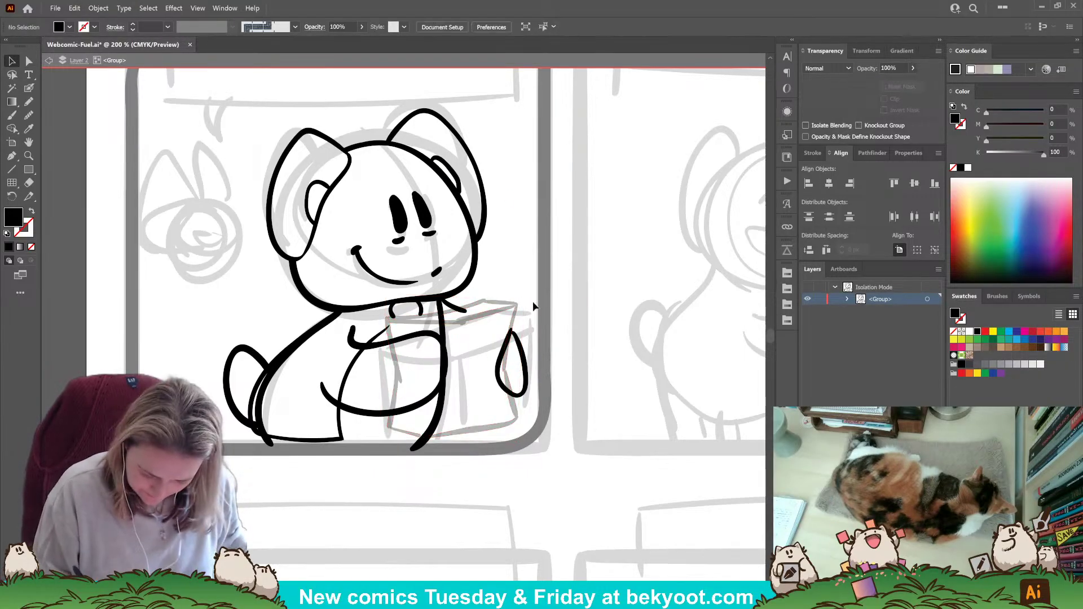
pyautogui.moveTo(535, 307); pyautogui.dragTo(531, 297)
# Ink the new bag's near edge above the arm and its bottom edge below the arm, and group these strokes.
pyautogui.click(28, 91)
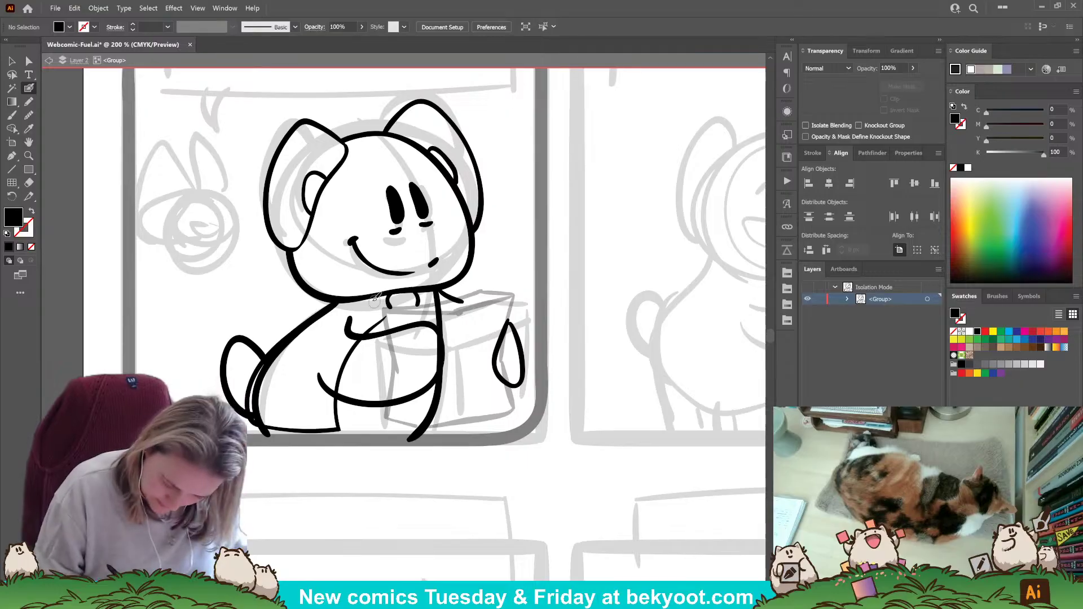
pyautogui.moveTo(381, 307); pyautogui.dragTo(388, 331)
pyautogui.hotkey('shift', 'x')
pyautogui.hotkey('shift', 'x')
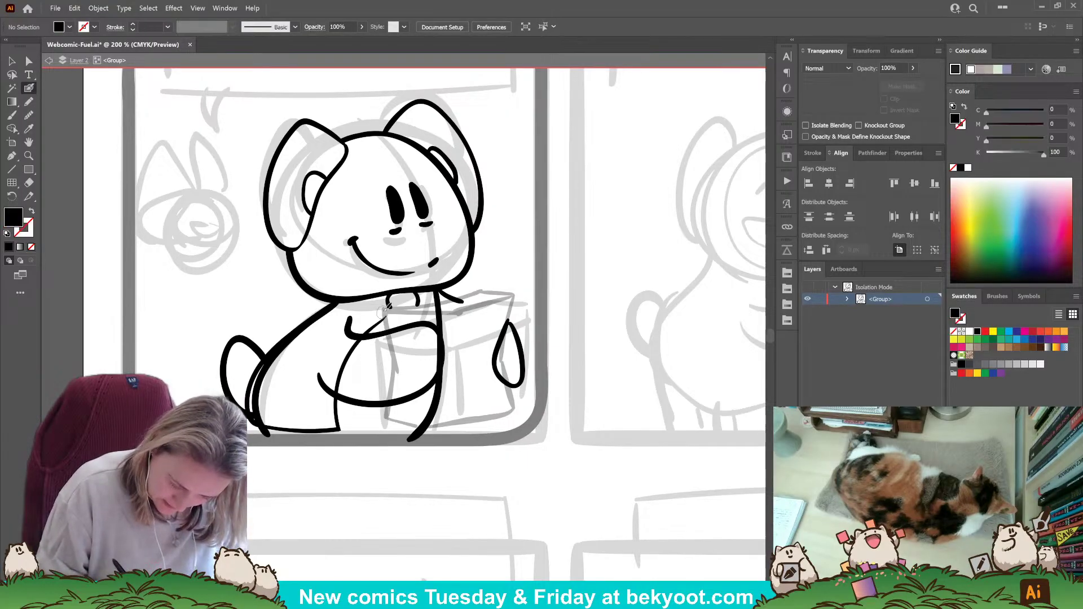
pyautogui.hotkey('shift', 'x')
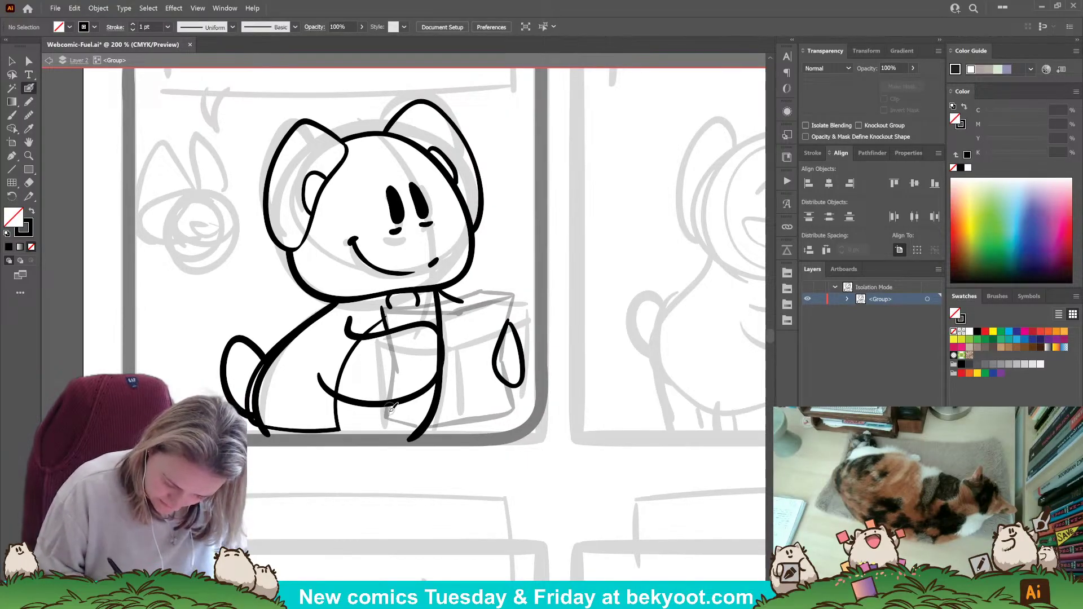
pyautogui.moveTo(396, 422)
pyautogui.mouseDown()
pyautogui.moveTo(445, 426)
pyautogui.moveTo(399, 431)
pyautogui.moveTo(389, 420)
pyautogui.mouseUp()
pyautogui.hotkey('ctrl', 'g')
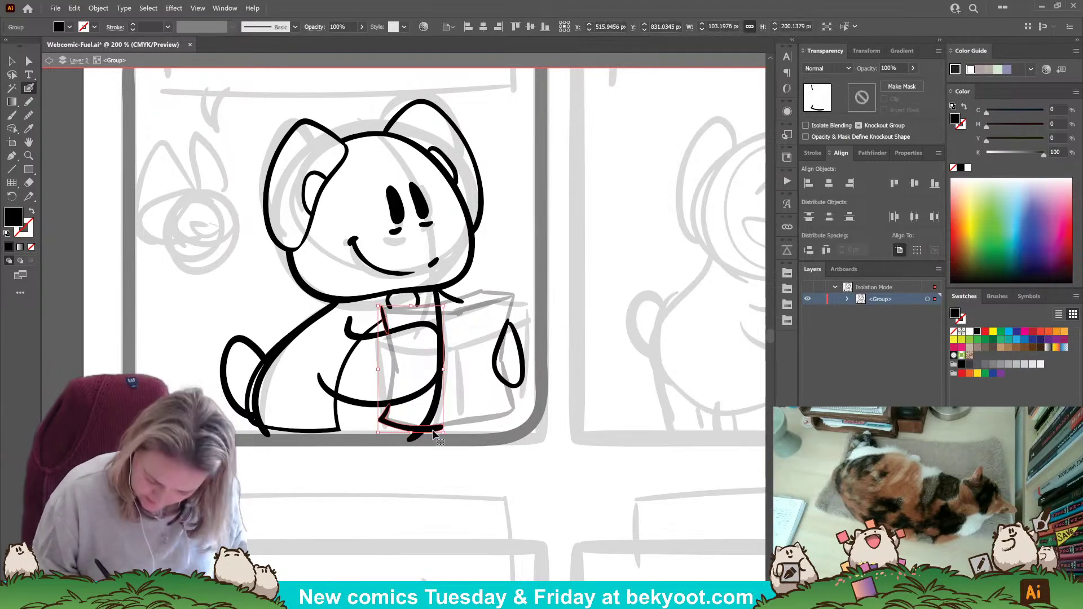
# Inside the new bag group, ink the side panel's jagged top, the front corner edge and the front face's bottom edge.
pyautogui.doubleClick(437, 432)
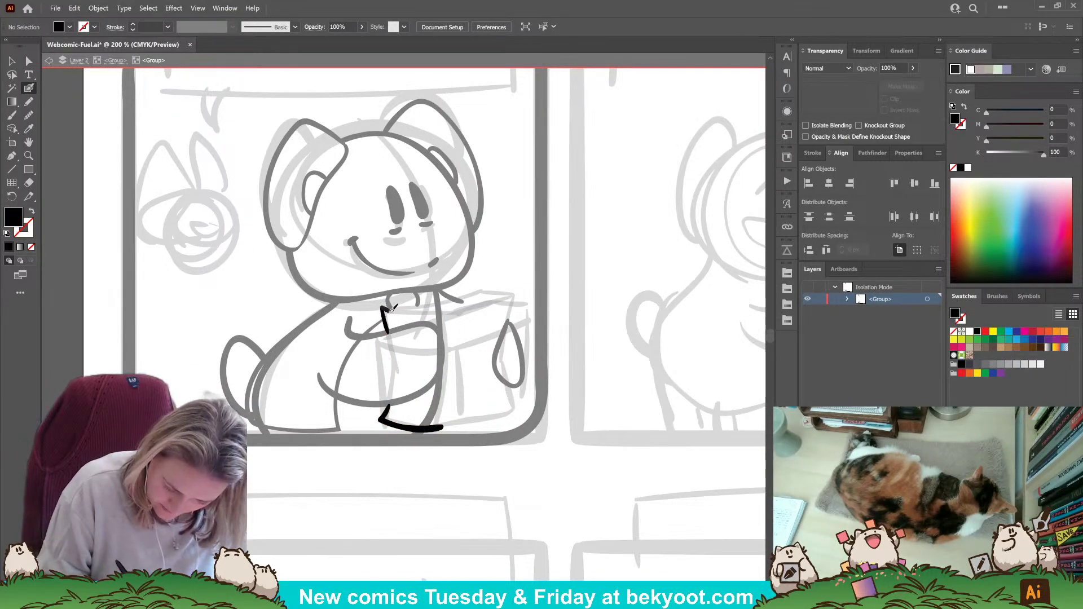
pyautogui.moveTo(391, 309)
pyautogui.mouseDown()
pyautogui.moveTo(438, 305)
pyautogui.moveTo(443, 336)
pyautogui.mouseUp()
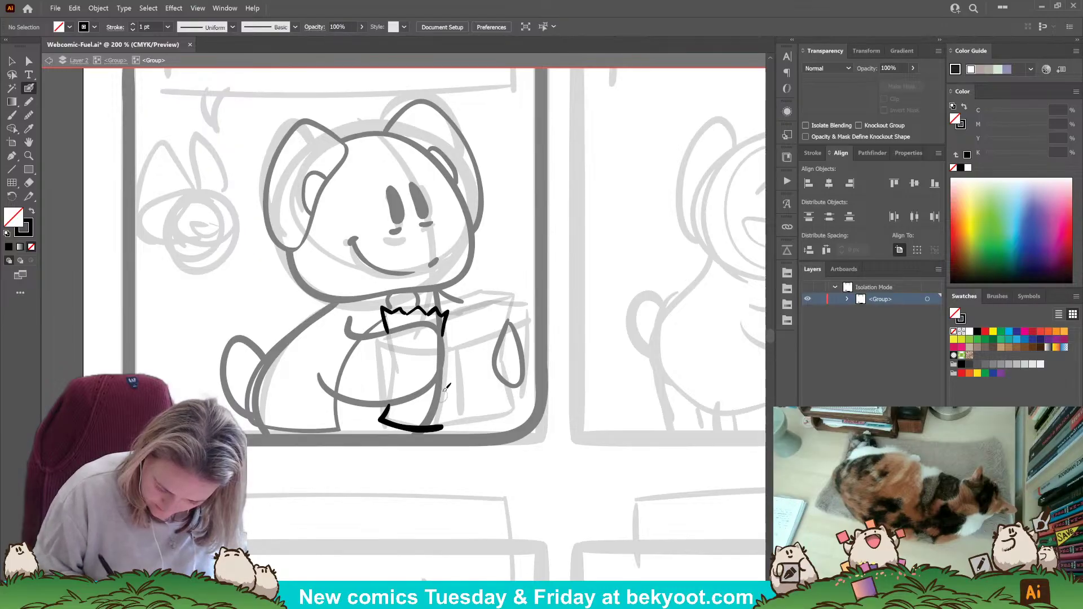
pyautogui.moveTo(439, 378)
pyautogui.mouseDown()
pyautogui.moveTo(442, 422)
pyautogui.moveTo(514, 400)
pyautogui.mouseUp()
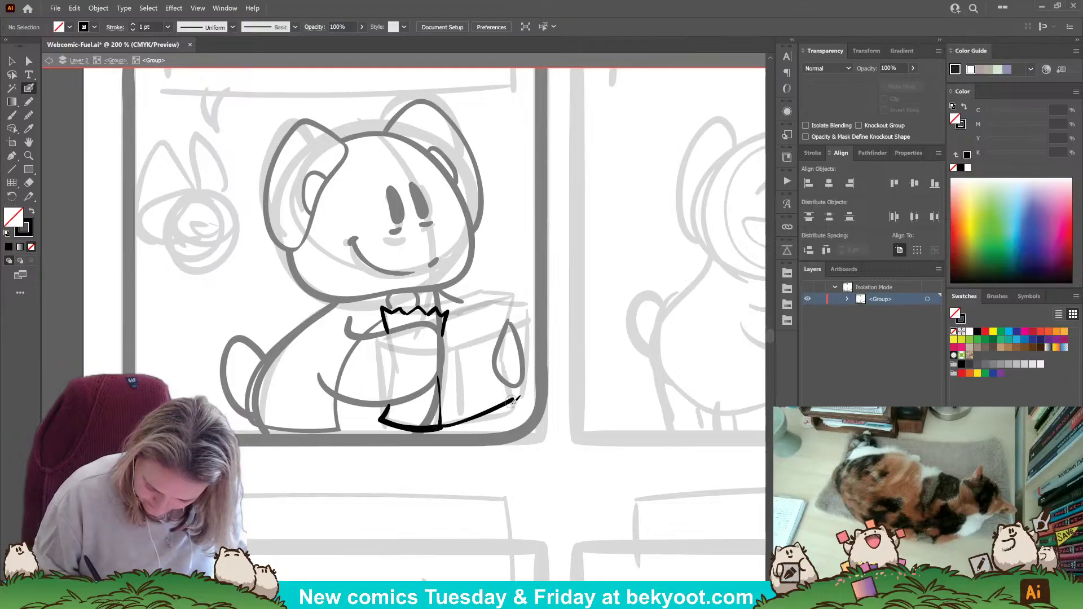
# Replace the side panel's thick bottom stroke with a thinner line meeting the front corner, and refine the front face's bottom edge.
pyautogui.keyDown('ctrl'); pyautogui.click(407, 428); pyautogui.keyUp('ctrl')
pyautogui.press('Delete')
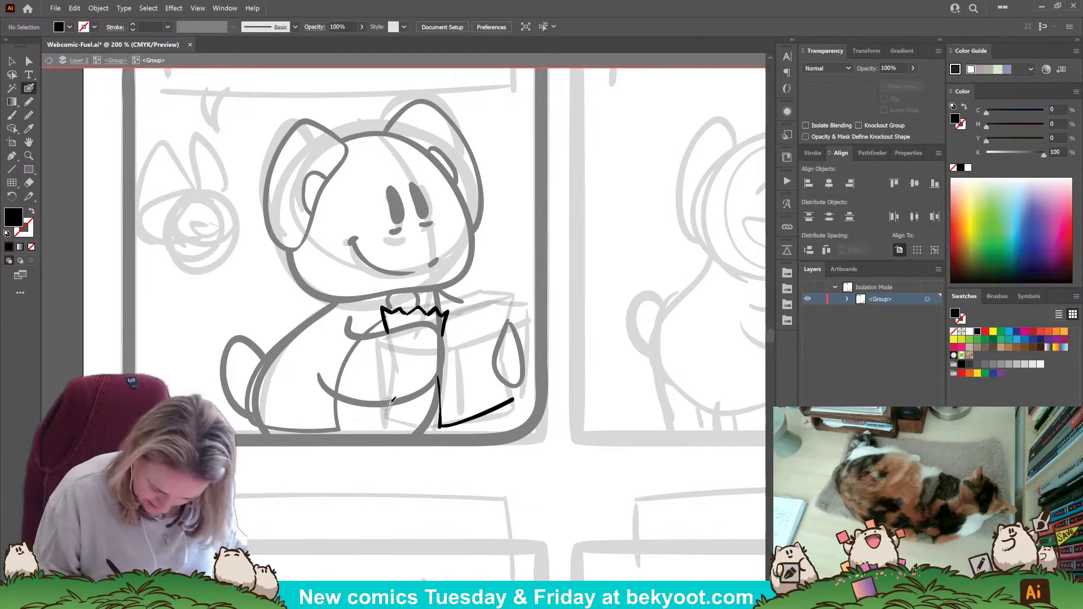
pyautogui.moveTo(389, 410); pyautogui.dragTo(441, 427)
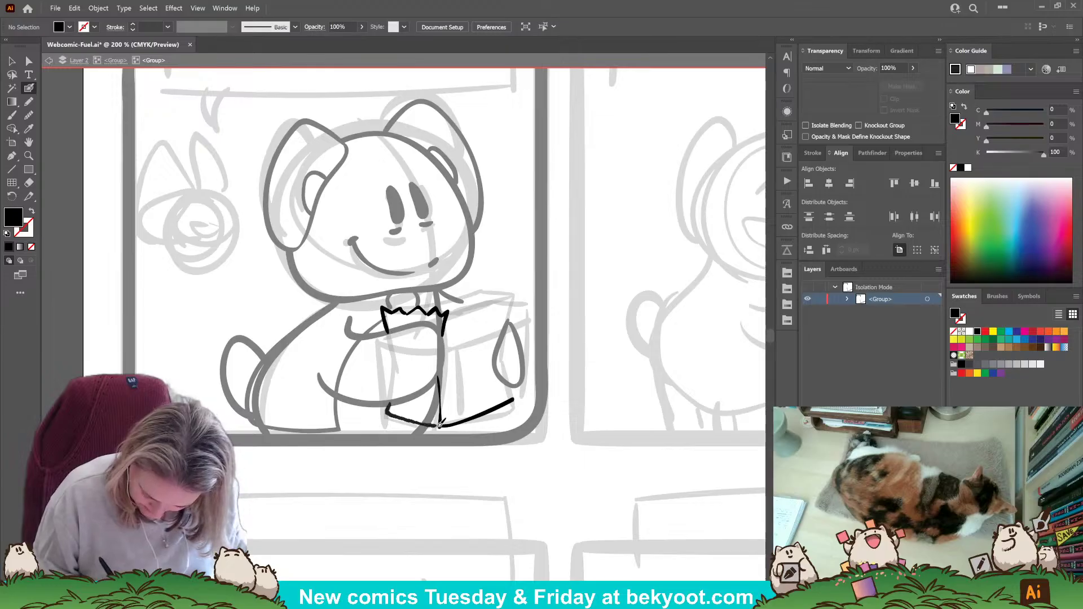
pyautogui.keyDown('ctrl'); pyautogui.click(439, 428); pyautogui.keyUp('ctrl')
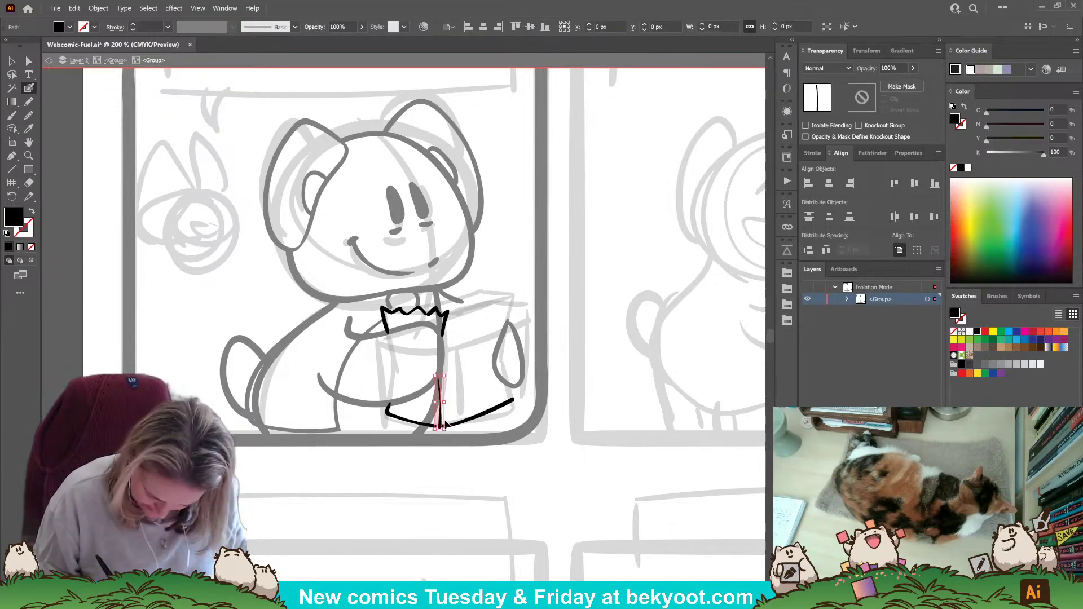
pyautogui.keyDown('ctrl'); pyautogui.click(424, 424); pyautogui.keyUp('ctrl')
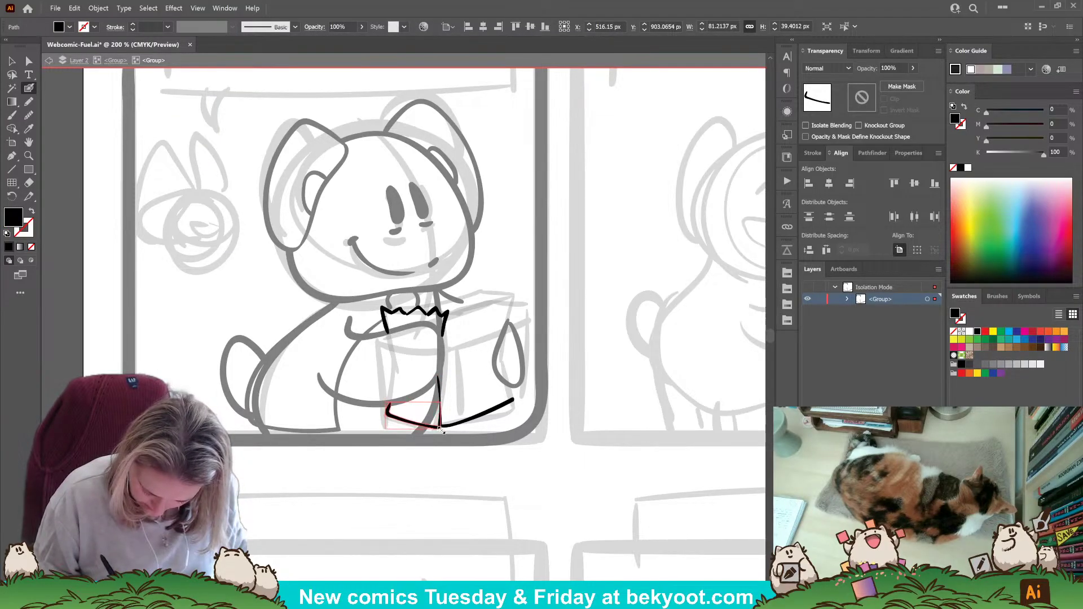
pyautogui.keyDown('ctrl'); pyautogui.click(456, 429); pyautogui.keyUp('ctrl')
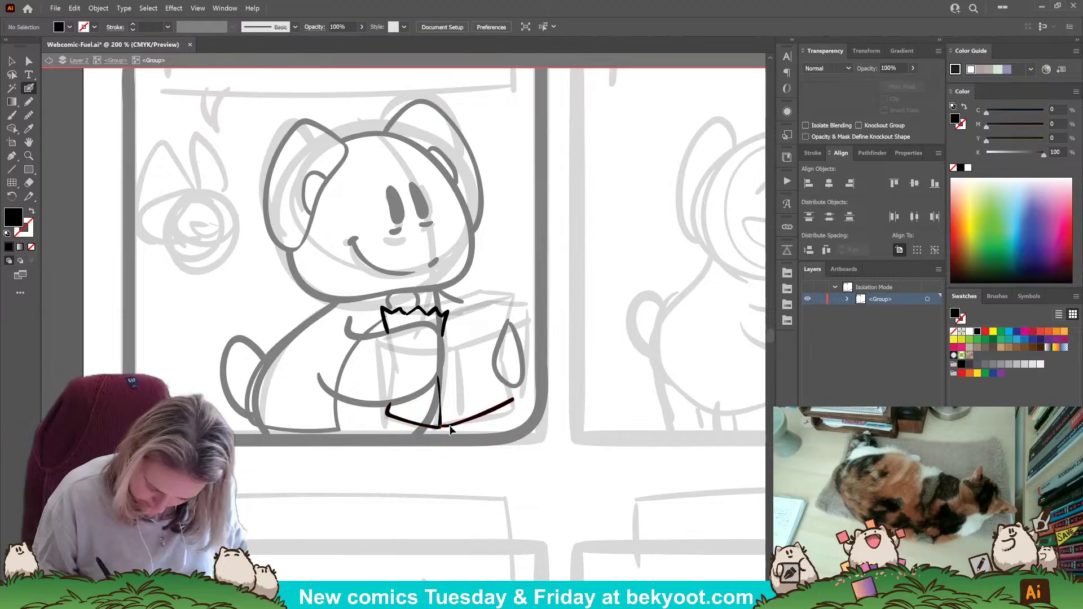
pyautogui.moveTo(449, 430); pyautogui.dragTo(516, 396)
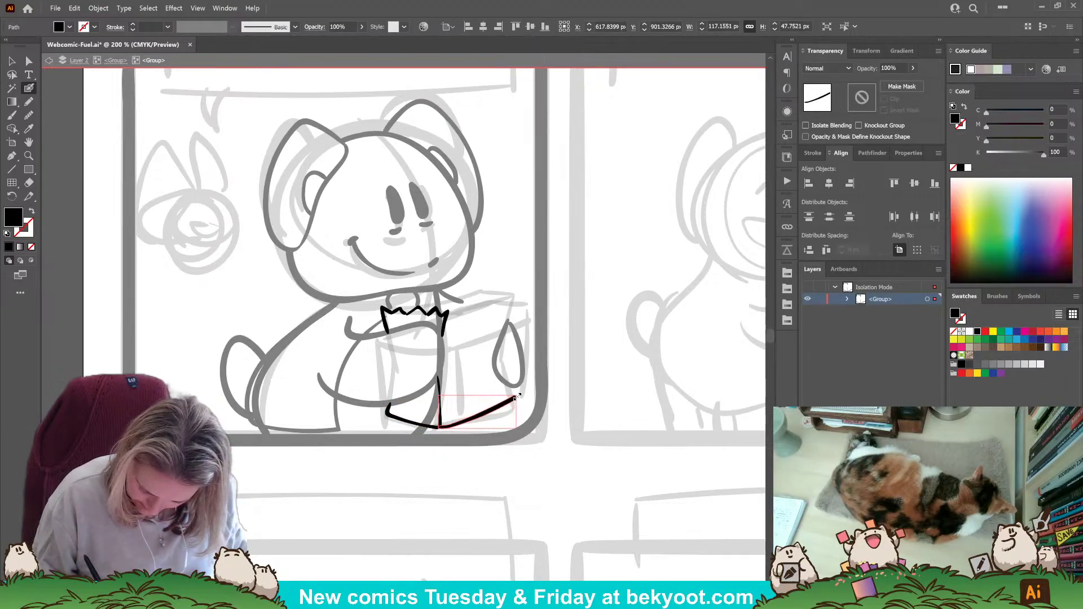
pyautogui.keyDown('ctrl'); pyautogui.click(531, 390); pyautogui.keyUp('ctrl')
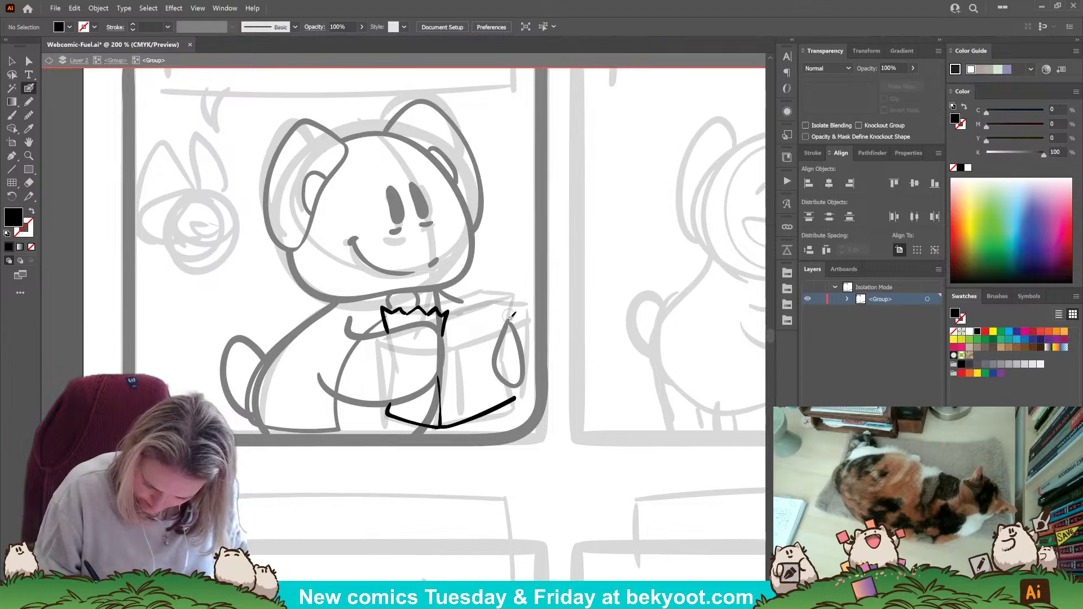
# Ink the bag's outer edge above and below the far paw, with a short fold line beside its upper part.
pyautogui.moveTo(508, 324); pyautogui.dragTo(514, 295)
pyautogui.hotkey('ctrl', 'z')
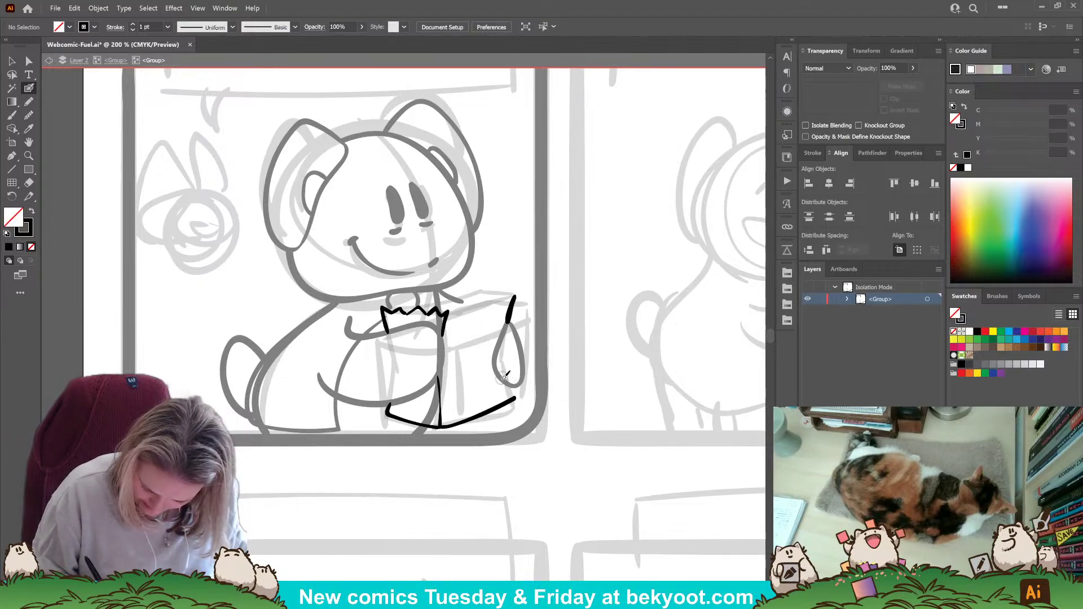
pyautogui.moveTo(499, 337)
pyautogui.mouseDown()
pyautogui.moveTo(498, 376)
pyautogui.moveTo(503, 314)
pyautogui.mouseUp()
pyautogui.hotkey('ctrl', 'z')
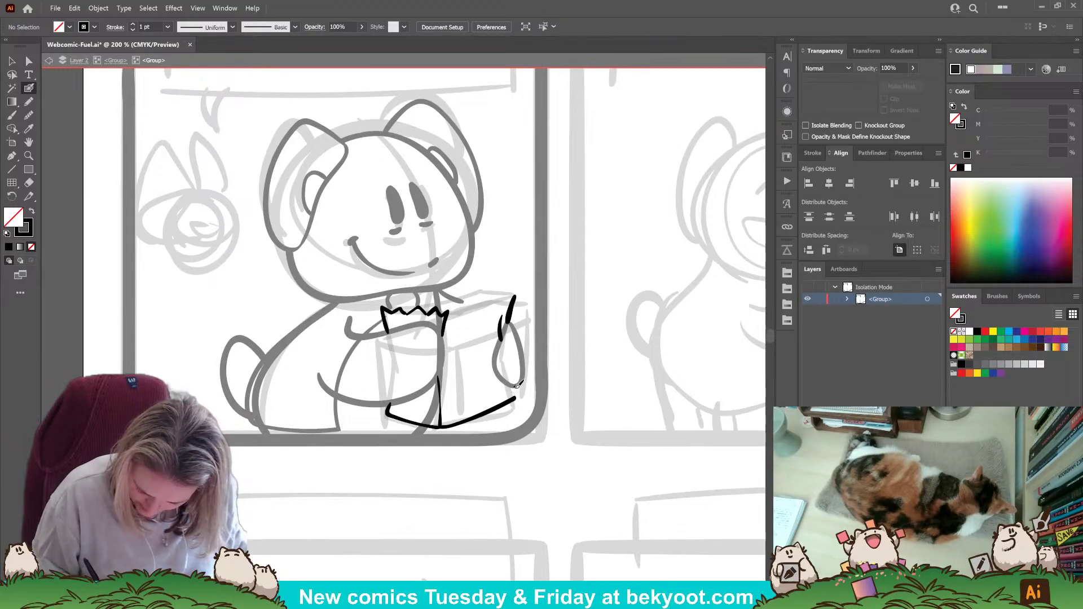
pyautogui.moveTo(514, 386)
pyautogui.mouseDown()
pyautogui.moveTo(515, 398)
pyautogui.moveTo(512, 387)
pyautogui.mouseUp()
pyautogui.hotkey('ctrl', 'z')
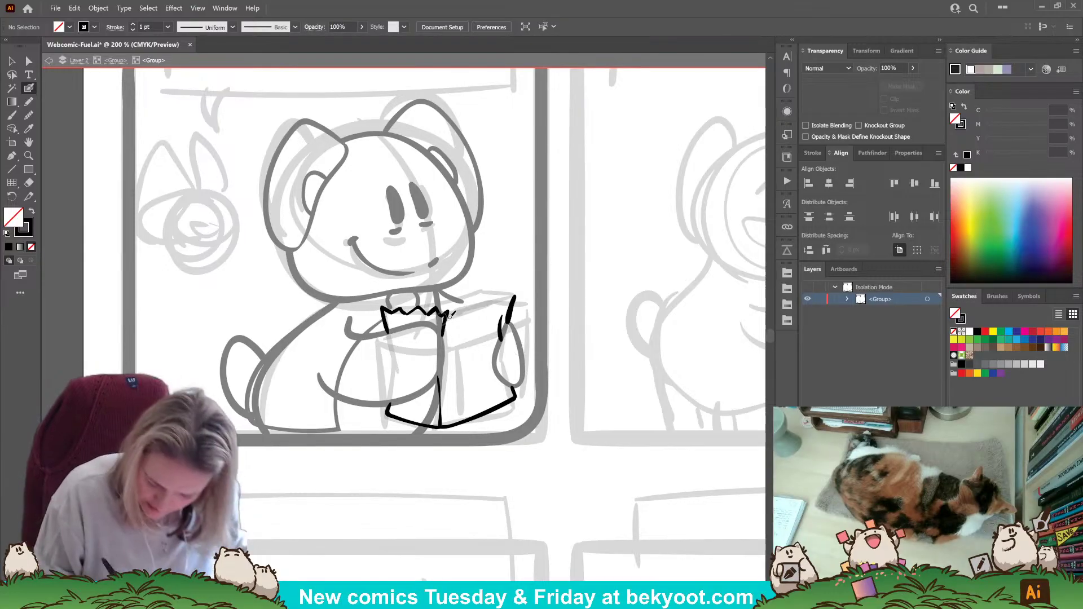
# Ink the front face's jagged top and the side panel's triangular base folds, and add the back rim of the bag's opening.
pyautogui.moveTo(443, 316); pyautogui.dragTo(512, 291)
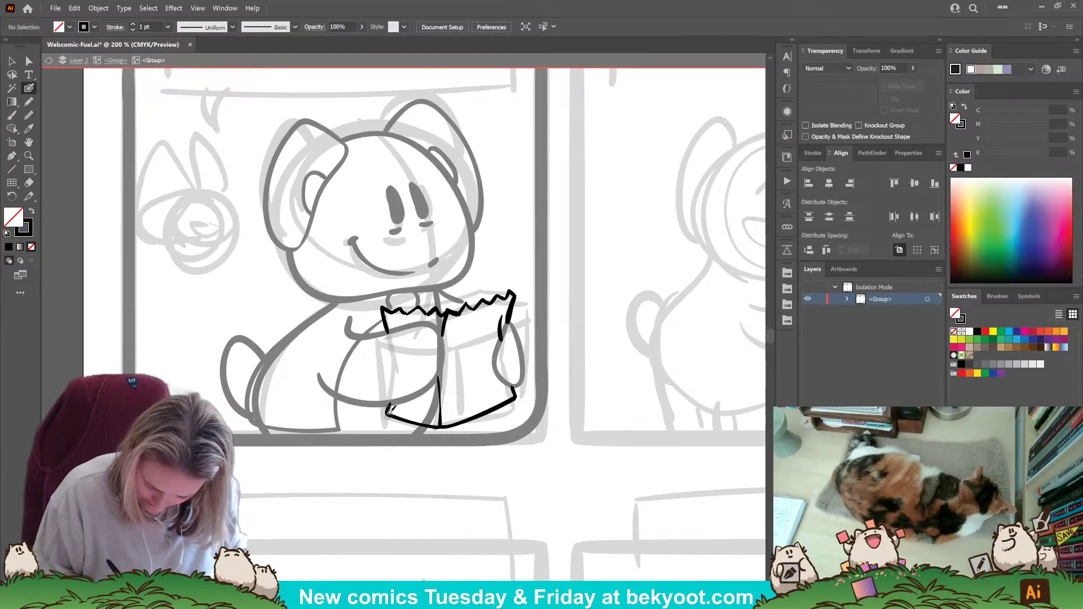
pyautogui.moveTo(414, 396); pyautogui.dragTo(439, 426)
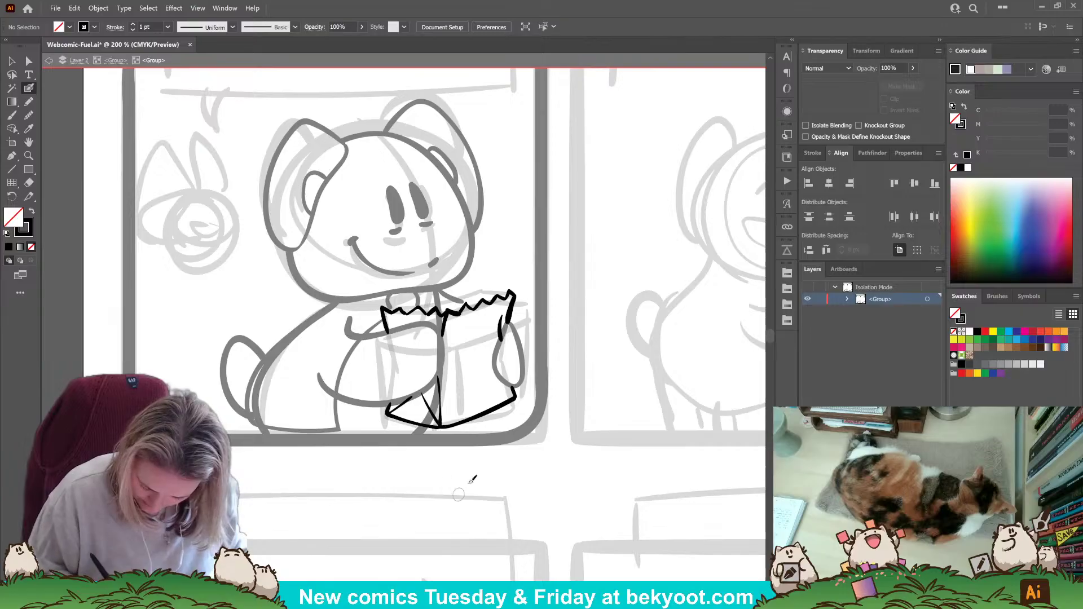
pyautogui.moveTo(471, 376); pyautogui.dragTo(454, 390)
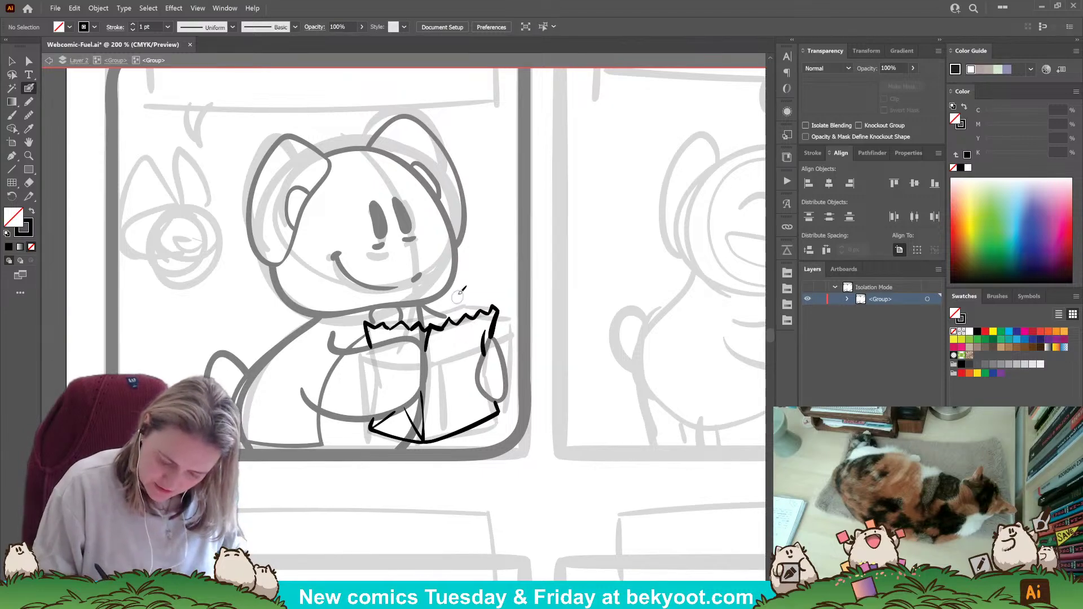
pyautogui.moveTo(368, 321)
pyautogui.mouseDown()
pyautogui.moveTo(474, 302)
pyautogui.moveTo(496, 311)
pyautogui.moveTo(443, 319)
pyautogui.moveTo(440, 334)
pyautogui.mouseUp()
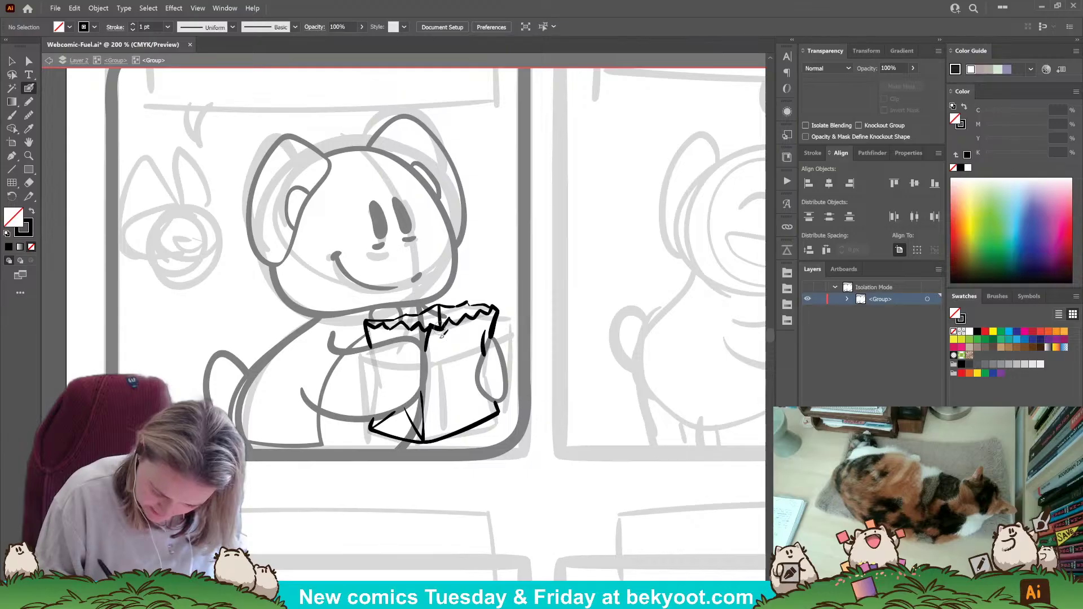
pyautogui.moveTo(471, 442); pyautogui.dragTo(462, 465)
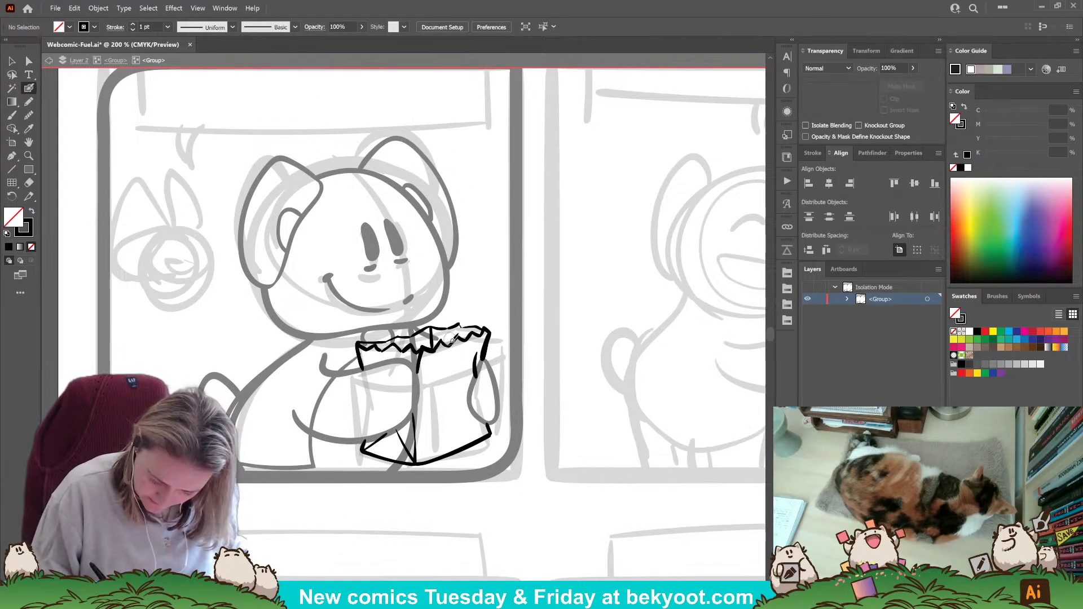
# Ink two thin angular sticks and a slanted rectangular item poking out of the bag's opening.
pyautogui.moveTo(449, 341); pyautogui.dragTo(484, 295)
pyautogui.hotkey('ctrl', 'z')
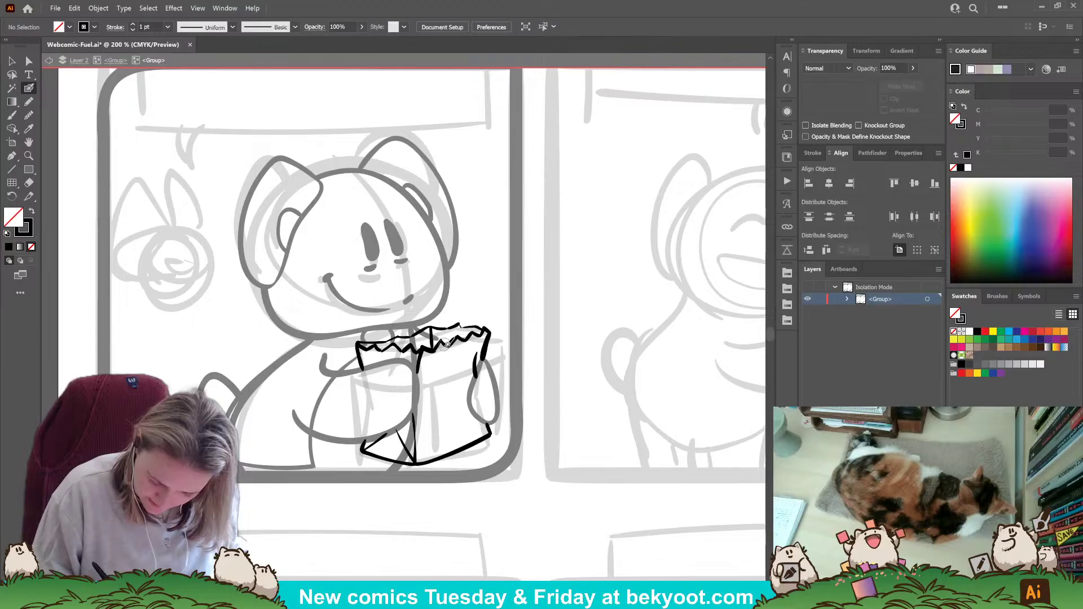
pyautogui.moveTo(449, 343)
pyautogui.mouseDown()
pyautogui.moveTo(485, 294)
pyautogui.moveTo(485, 306)
pyautogui.moveTo(469, 315)
pyautogui.moveTo(460, 295)
pyautogui.moveTo(456, 310)
pyautogui.moveTo(470, 318)
pyautogui.moveTo(498, 292)
pyautogui.moveTo(470, 315)
pyautogui.mouseUp()
pyautogui.keyDown('ctrl'); pyautogui.keyDown('shift'); pyautogui.click(490, 309); pyautogui.keyUp('shift'); pyautogui.keyUp('ctrl')
pyautogui.keyDown('ctrl'); pyautogui.click(505, 274); pyautogui.keyUp('ctrl')
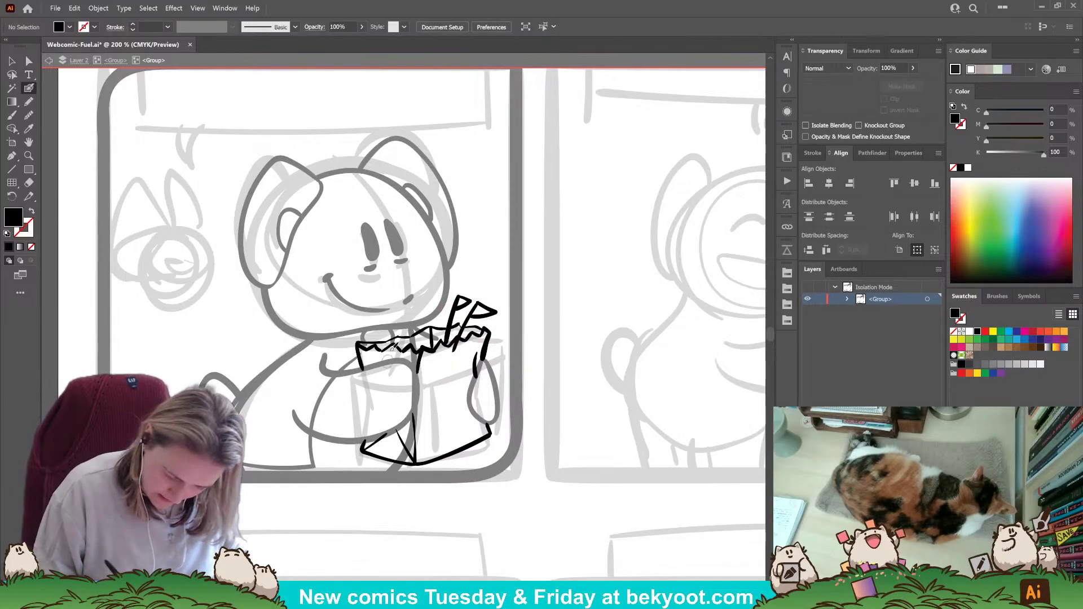
pyautogui.moveTo(385, 332); pyautogui.dragTo(444, 301)
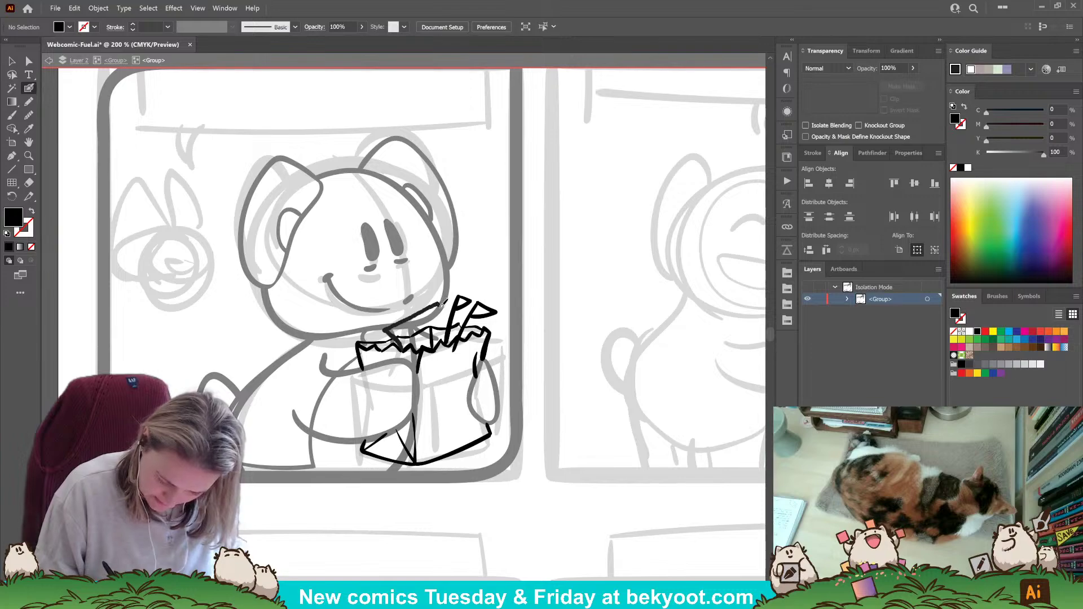
pyautogui.hotkey('shift', 'x')
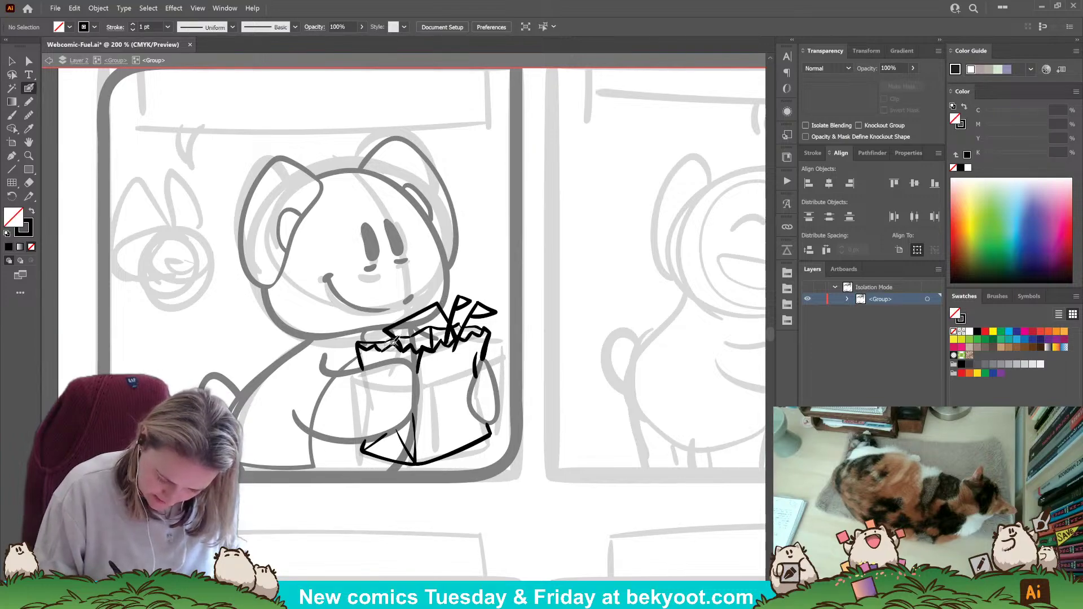
# Ink a small folded shape inside the near end of the bag's opening and a pointed triangular item at its far corner.
pyautogui.moveTo(393, 340); pyautogui.dragTo(396, 337)
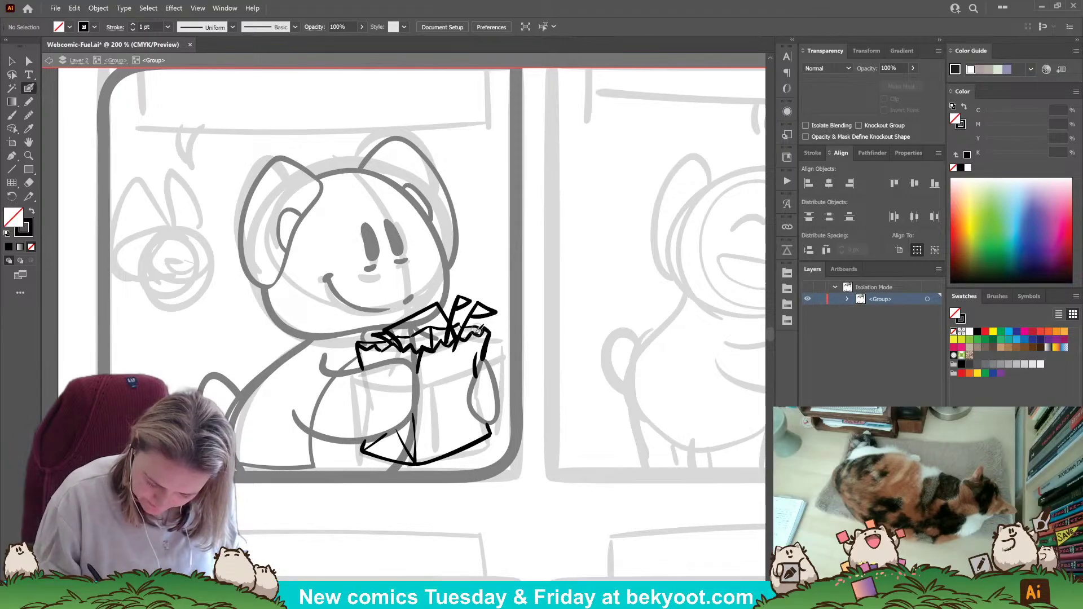
pyautogui.moveTo(470, 347)
pyautogui.mouseDown()
pyautogui.moveTo(501, 319)
pyautogui.moveTo(510, 337)
pyautogui.moveTo(464, 351)
pyautogui.mouseUp()
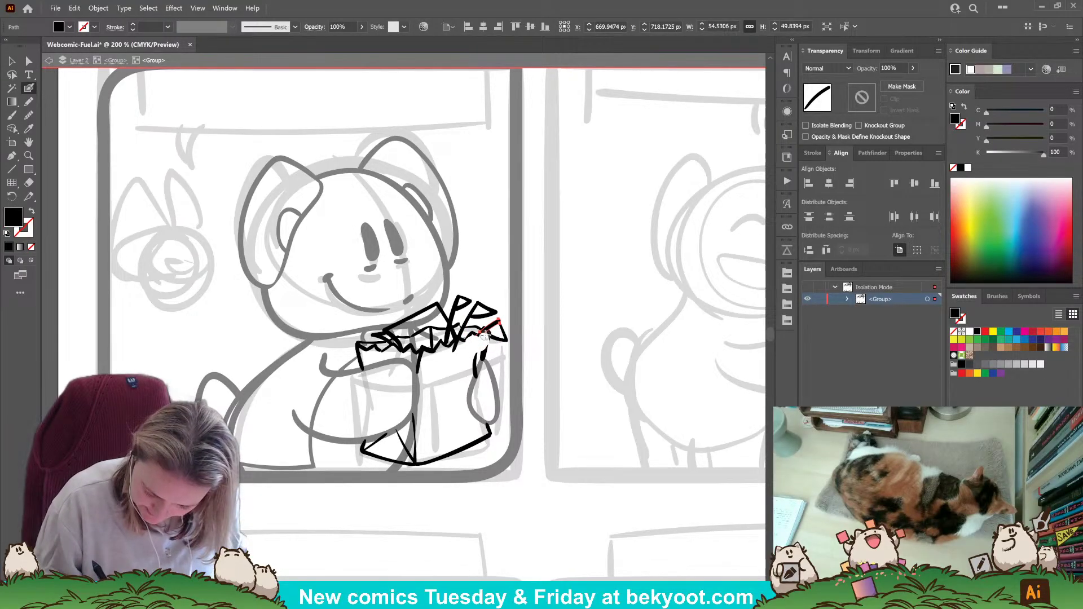
pyautogui.hotkey('ctrl', 'shift', 'a')
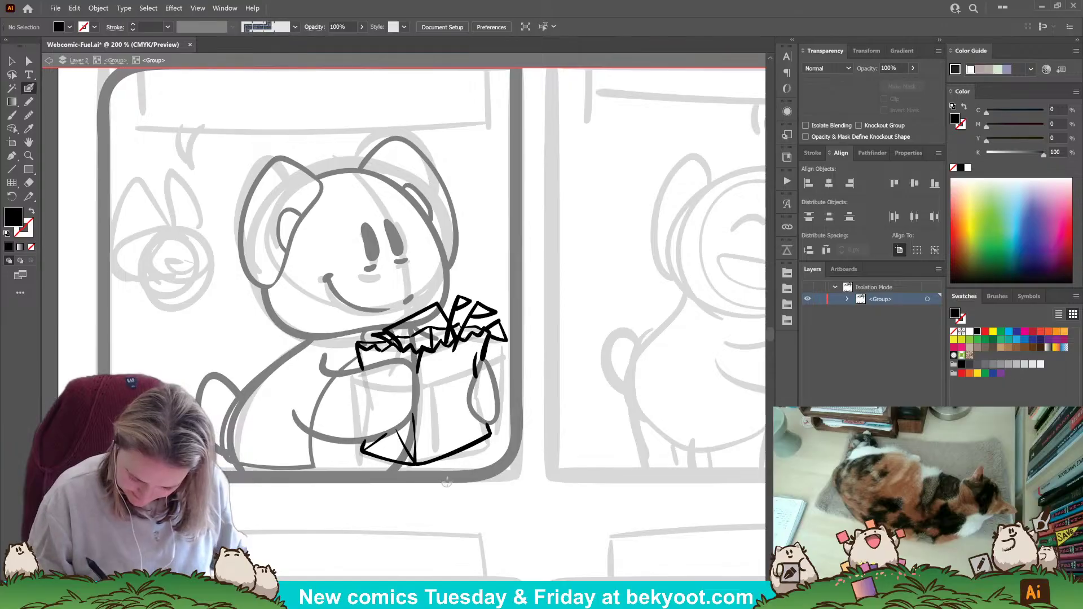
# Refine the long slanted lines of the two sticks where they run down into the bag's jagged opening.
pyautogui.moveTo(479, 304); pyautogui.dragTo(453, 351)
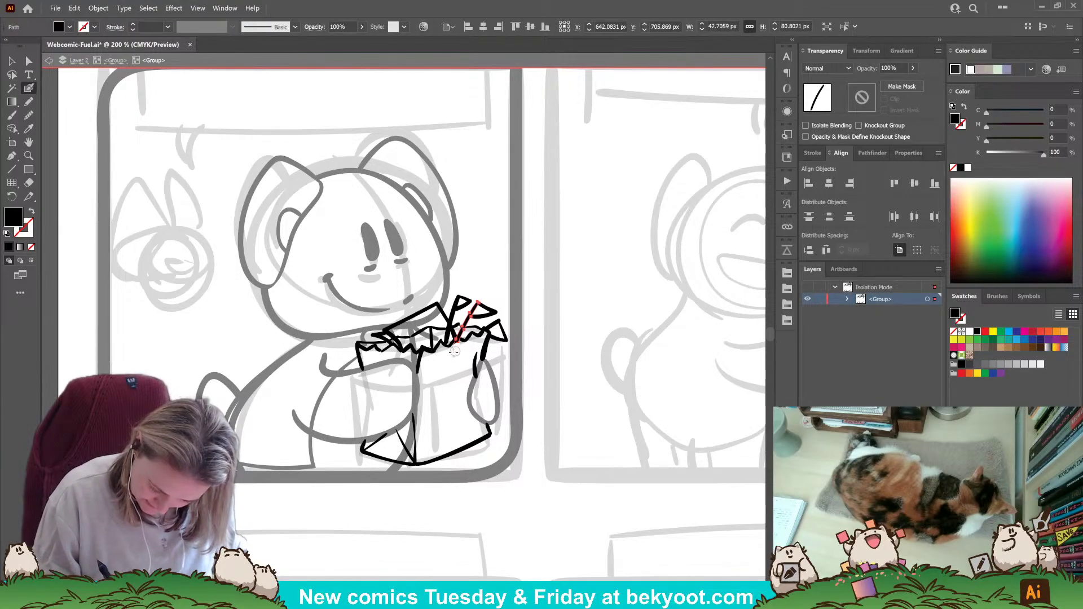
pyautogui.keyDown('ctrl'); pyautogui.click(448, 375); pyautogui.keyUp('ctrl')
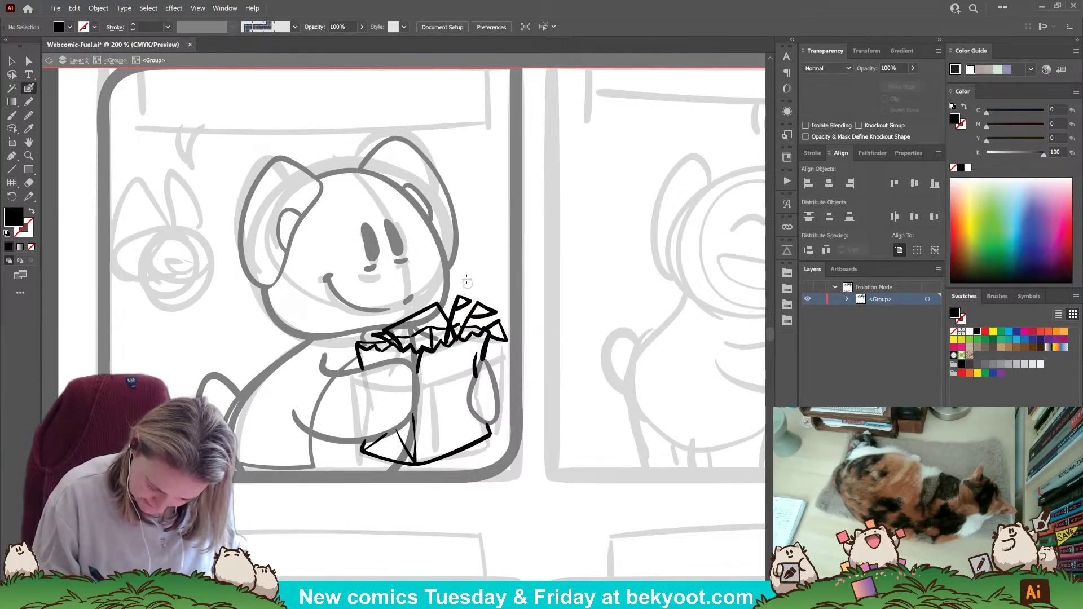
pyautogui.keyDown('ctrl'); pyautogui.click(452, 317); pyautogui.keyUp('ctrl')
pyautogui.moveTo(458, 298); pyautogui.dragTo(446, 343)
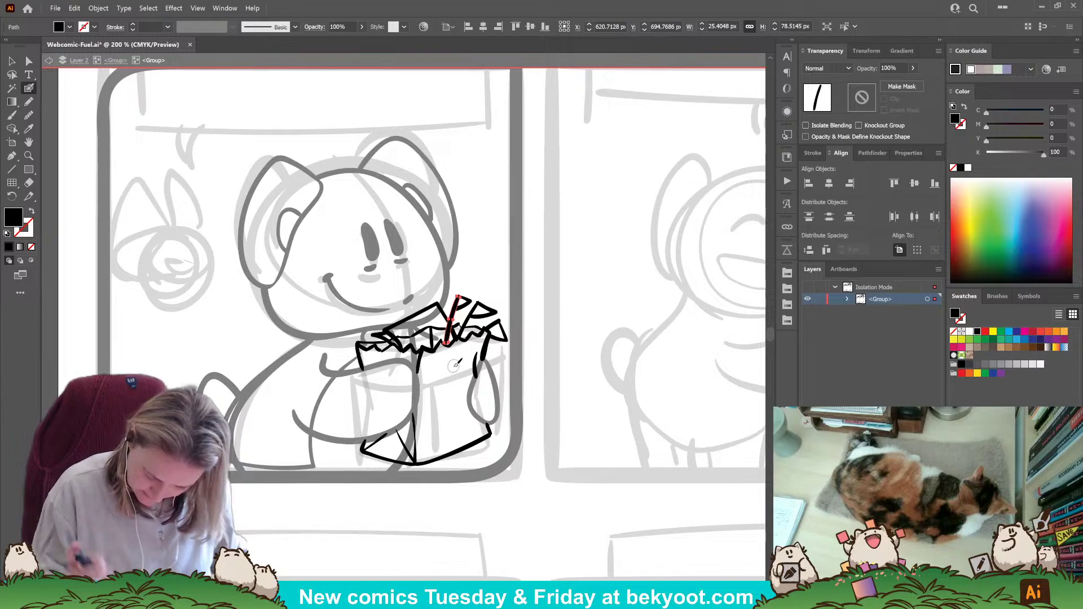
pyautogui.keyDown('ctrl'); pyautogui.click(529, 362); pyautogui.keyUp('ctrl')
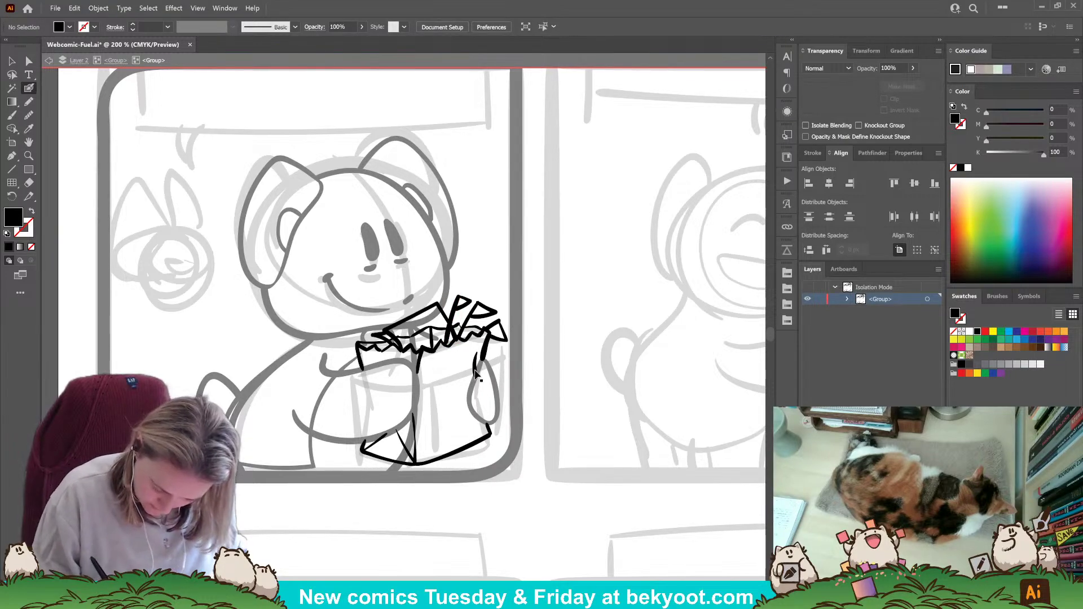
# Try short crease strokes beside the bag's outer edge just above the far paw, and undo them.
pyautogui.moveTo(475, 374)
pyautogui.mouseDown()
pyautogui.moveTo(477, 354)
pyautogui.moveTo(471, 389)
pyautogui.mouseUp()
pyautogui.keyDown('ctrl'); pyautogui.click(435, 519); pyautogui.keyUp('ctrl')
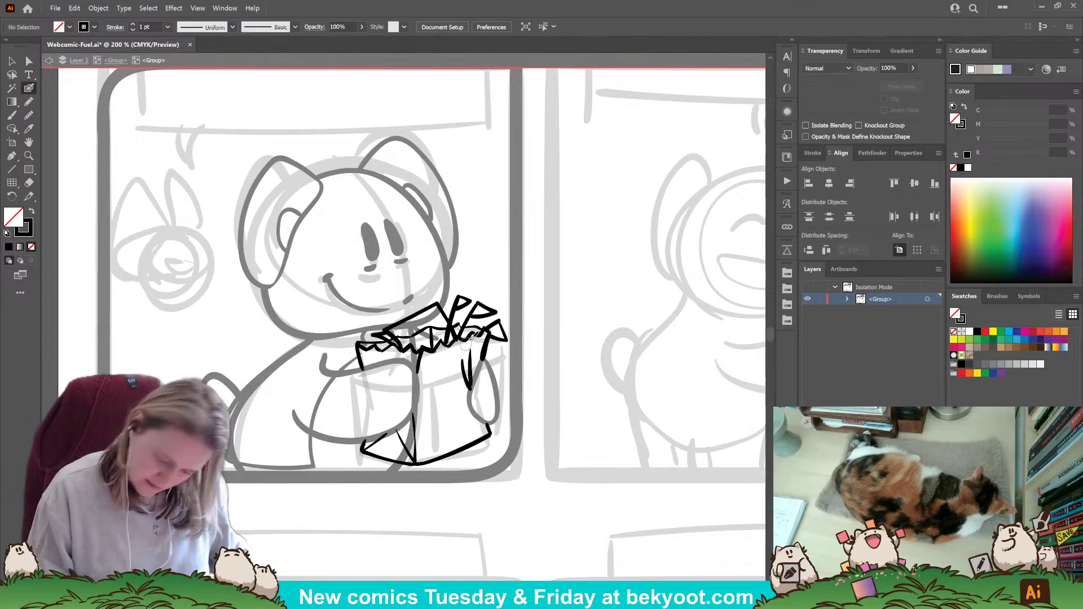
pyautogui.hotkey('ctrl', 'z')
pyautogui.hotkey('shift', 'x')
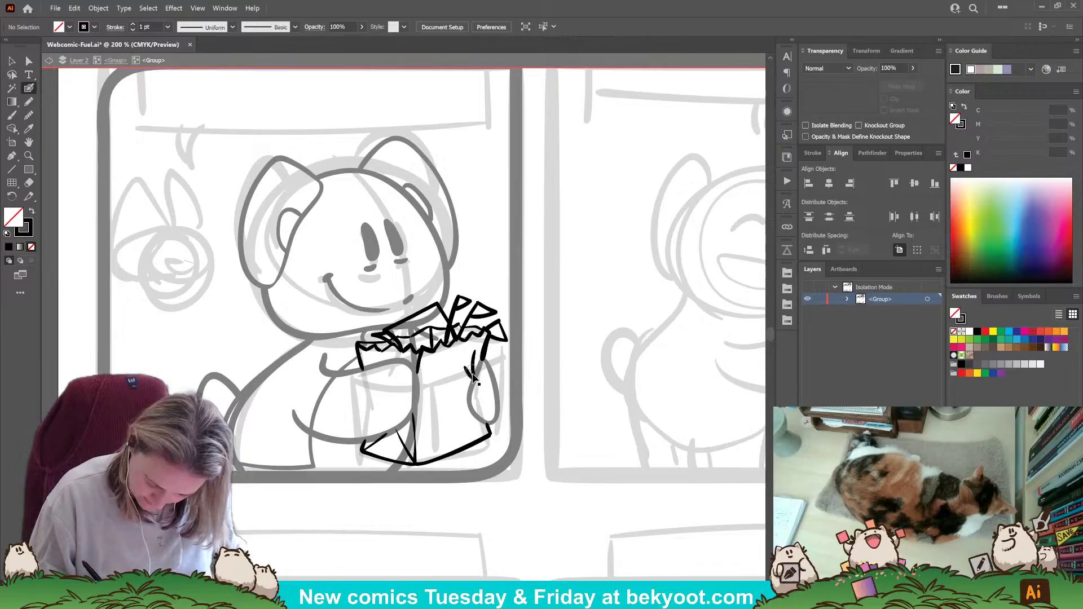
pyautogui.hotkey('shift', 'x')
pyautogui.moveTo(466, 365); pyautogui.dragTo(478, 377)
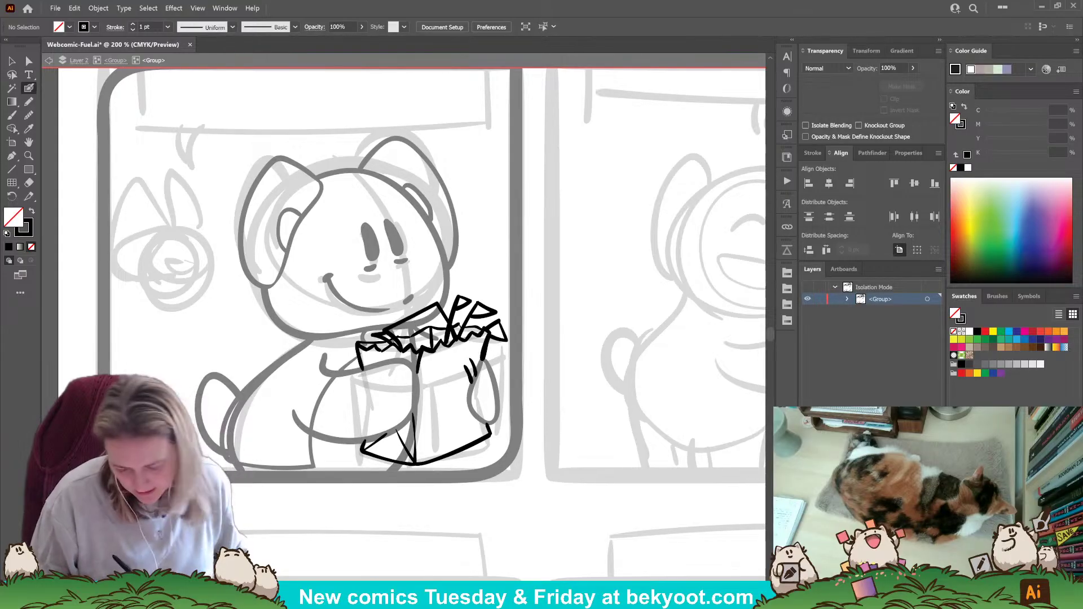
pyautogui.hotkey('ctrl', 'z')
pyautogui.hotkey('ctrl', 'z')
pyautogui.hotkey('shift', 'x')
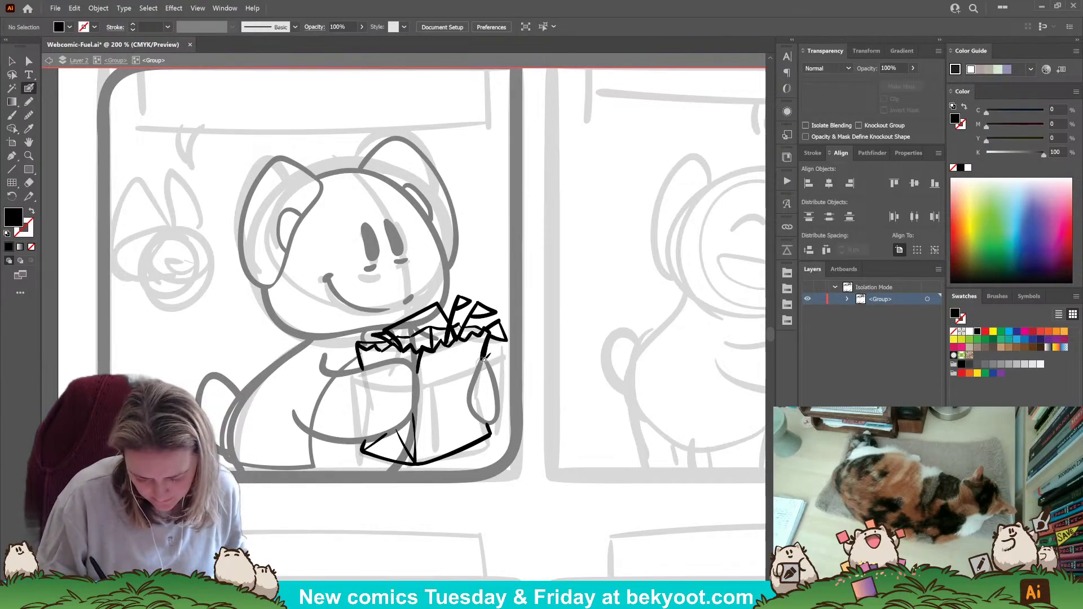
# Try alternative strokes for the bag's outer edge between the opening's far corner and the far paw, and undo them.
pyautogui.moveTo(489, 337); pyautogui.dragTo(483, 359)
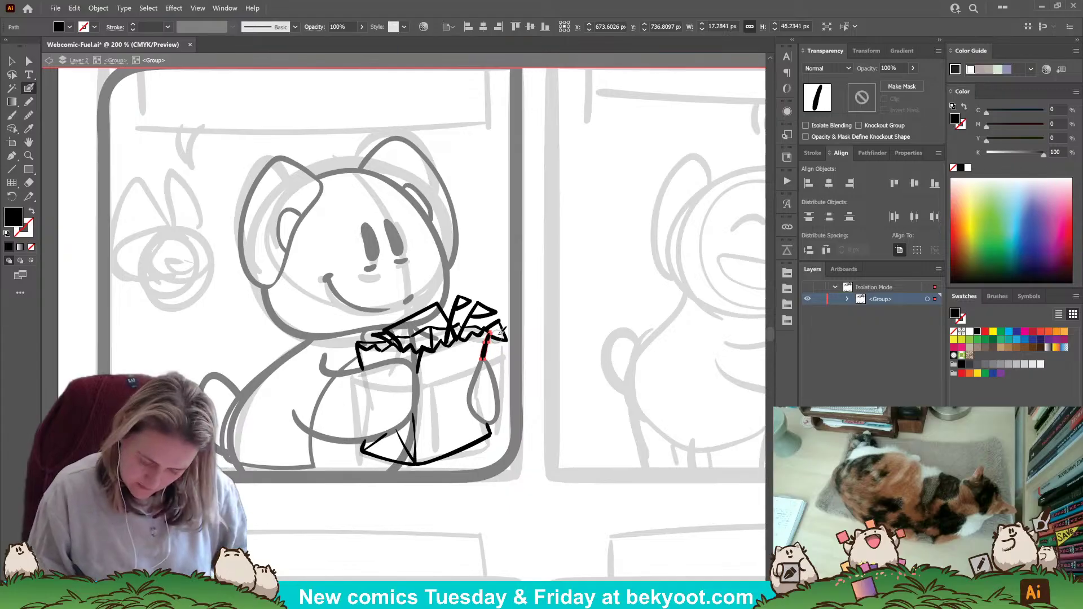
pyautogui.hotkey('ctrl', 'z')
pyautogui.hotkey('shift', 'x')
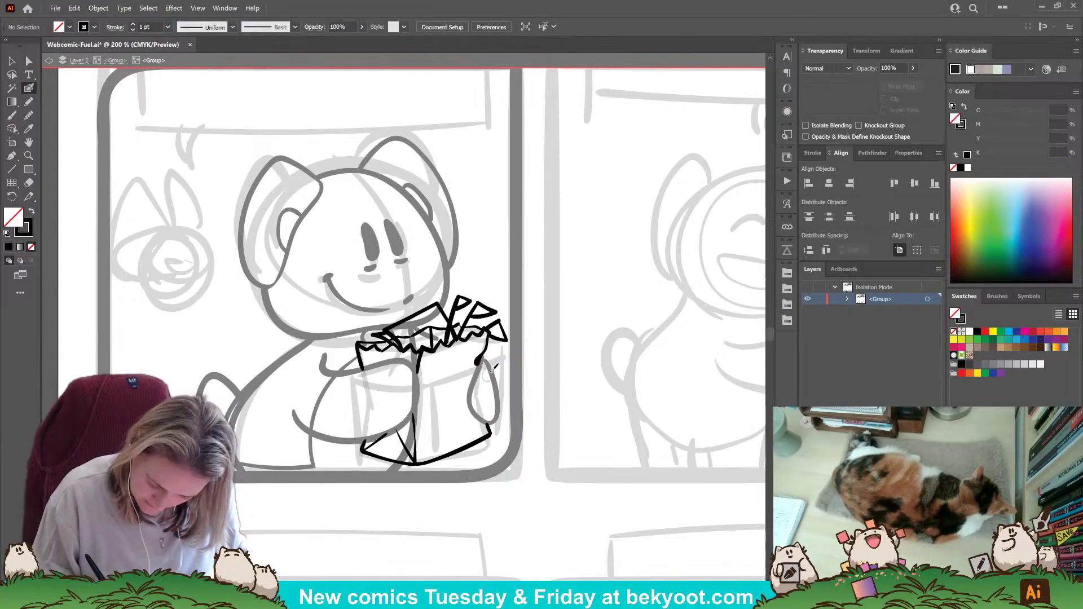
pyautogui.moveTo(487, 339); pyautogui.dragTo(474, 376)
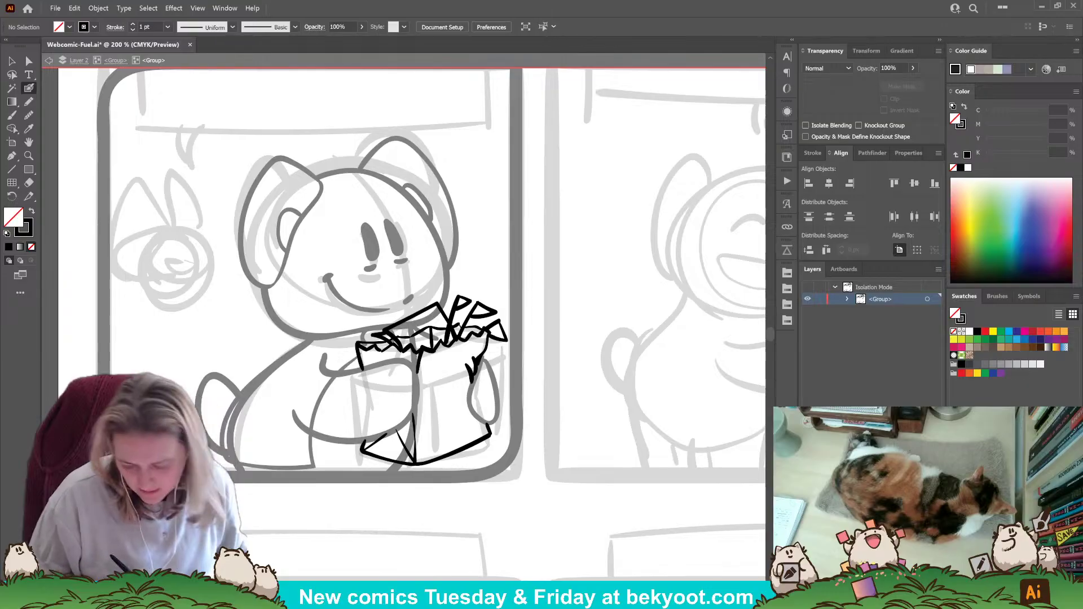
pyautogui.hotkey('shift', 'x')
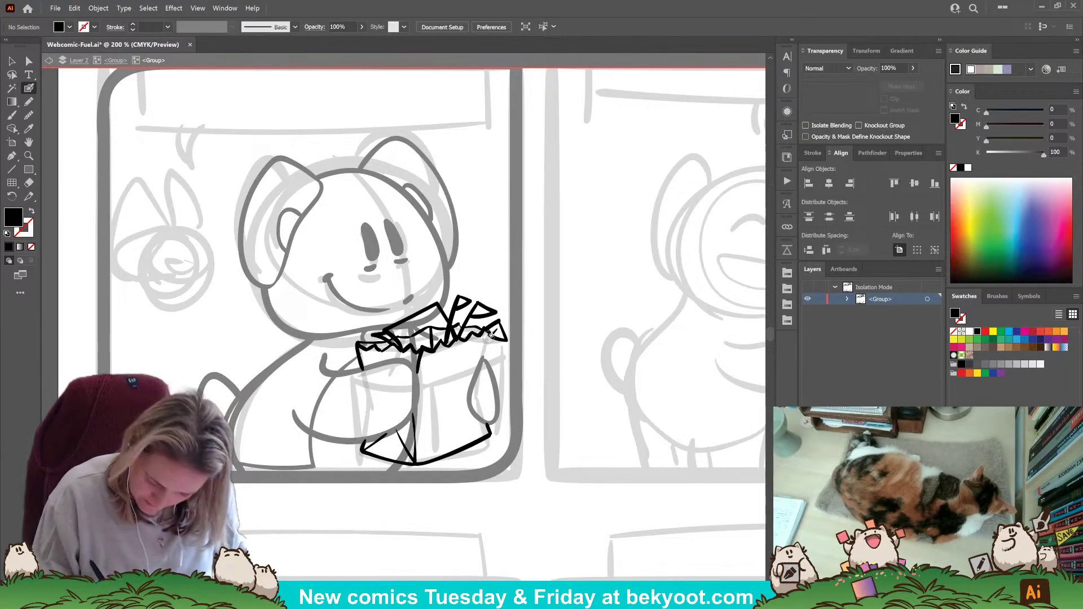
pyautogui.moveTo(489, 339)
pyautogui.mouseDown()
pyautogui.moveTo(479, 364)
pyautogui.moveTo(493, 332)
pyautogui.mouseUp()
pyautogui.hotkey('ctrl', 'z')
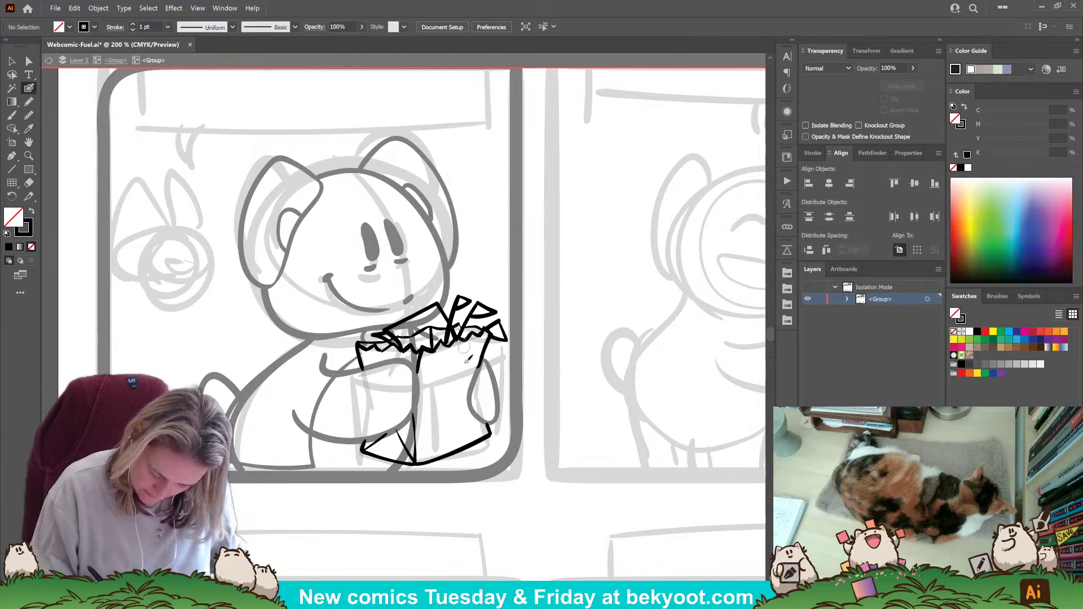
pyautogui.hotkey('ctrl', 'z')
# Ink the bag's outer edge from the opening's far corner to the paw, and add two short vertical crease marks on the front face.
pyautogui.moveTo(489, 340); pyautogui.dragTo(477, 364)
pyautogui.hotkey('shift', 'x')
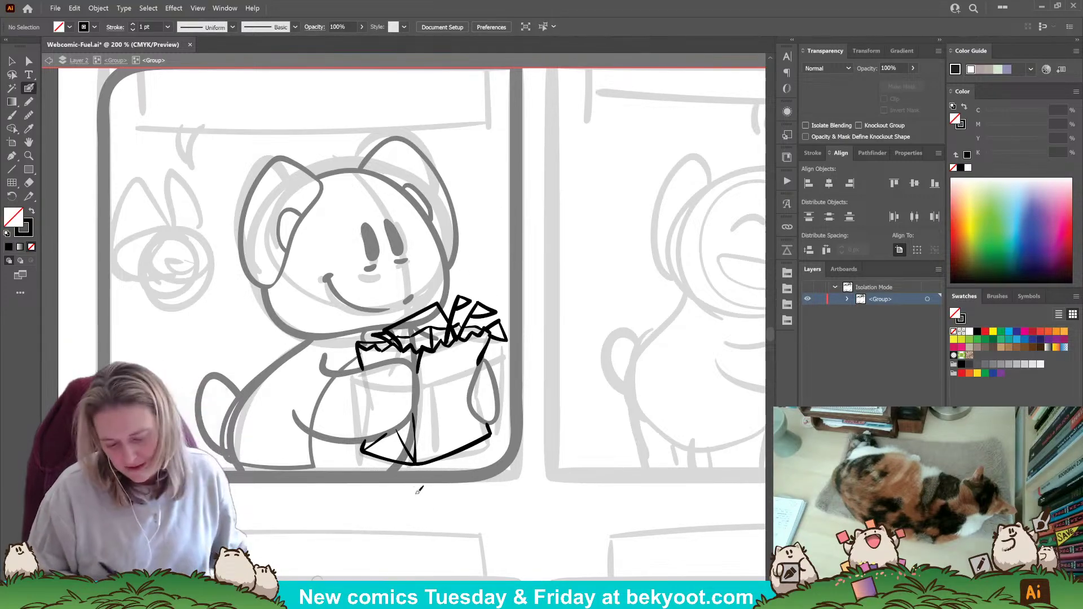
pyautogui.moveTo(484, 348)
pyautogui.mouseDown()
pyautogui.moveTo(472, 392)
pyautogui.moveTo(476, 370)
pyautogui.mouseUp()
pyautogui.hotkey('ctrl', 'z')
pyautogui.hotkey('ctrl', 'z')
pyautogui.moveTo(478, 350); pyautogui.dragTo(476, 375)
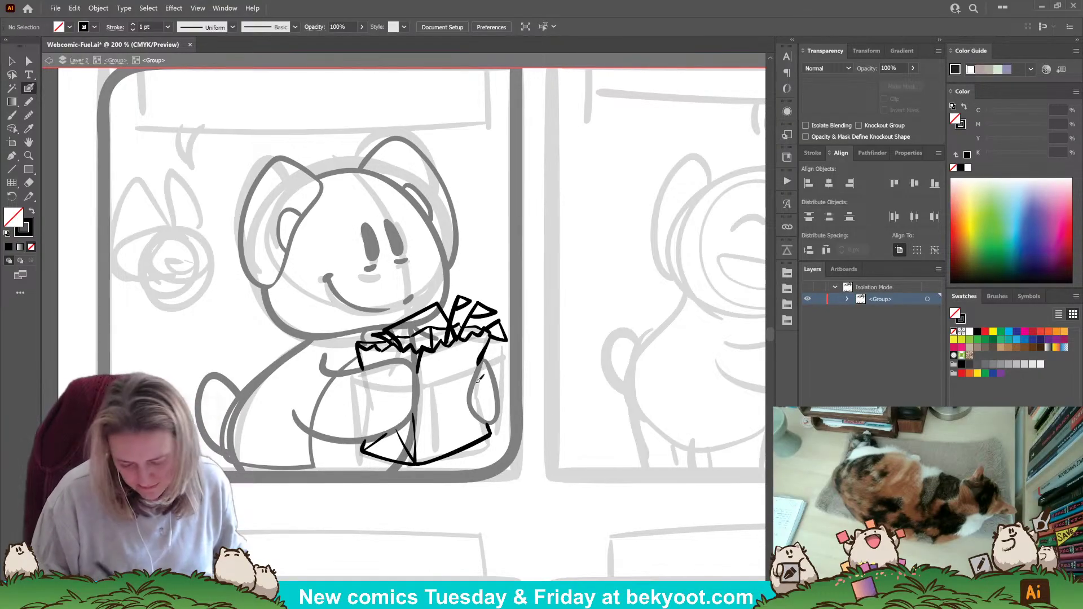
pyautogui.moveTo(471, 473); pyautogui.dragTo(455, 480)
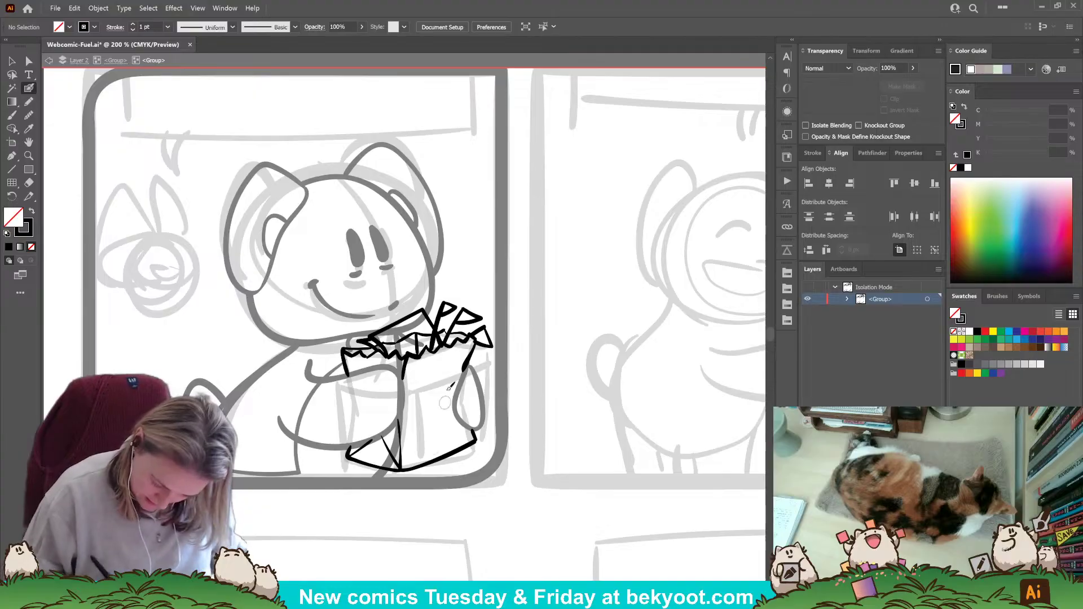
pyautogui.moveTo(441, 392); pyautogui.dragTo(432, 456)
# Delete the back rim strokes showing through the slanted rectangular item and clean up the line at its lower corner.
pyautogui.moveTo(384, 356); pyautogui.dragTo(404, 352)
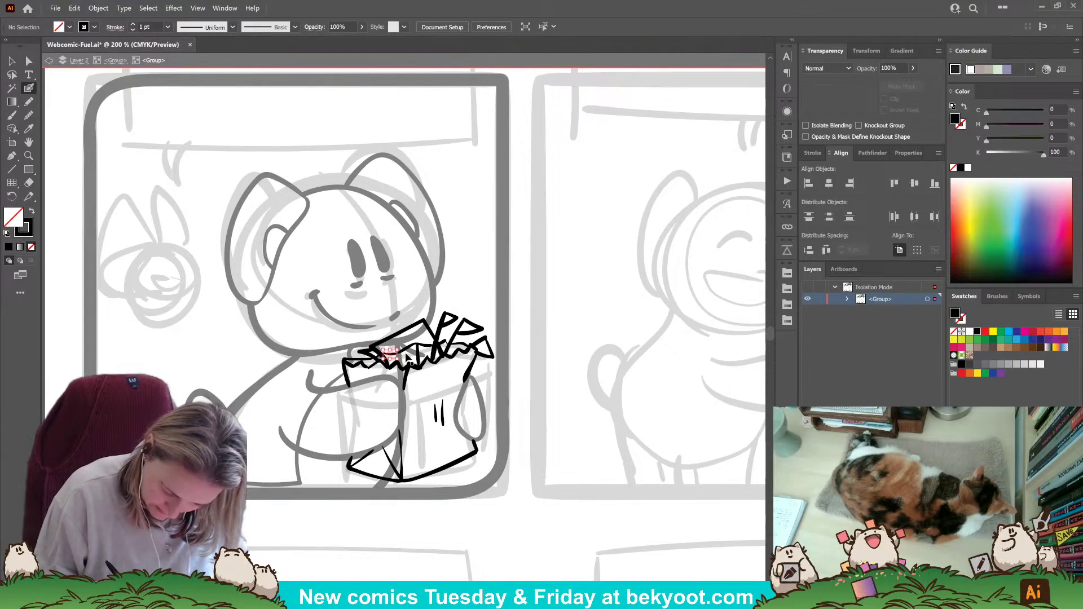
pyautogui.keyDown('ctrl'); pyautogui.keyDown('shift'); pyautogui.click(417, 346); pyautogui.keyUp('shift'); pyautogui.keyUp('ctrl')
pyautogui.keyDown('ctrl'); pyautogui.keyDown('shift'); pyautogui.click(418, 356); pyautogui.keyUp('shift'); pyautogui.keyUp('ctrl')
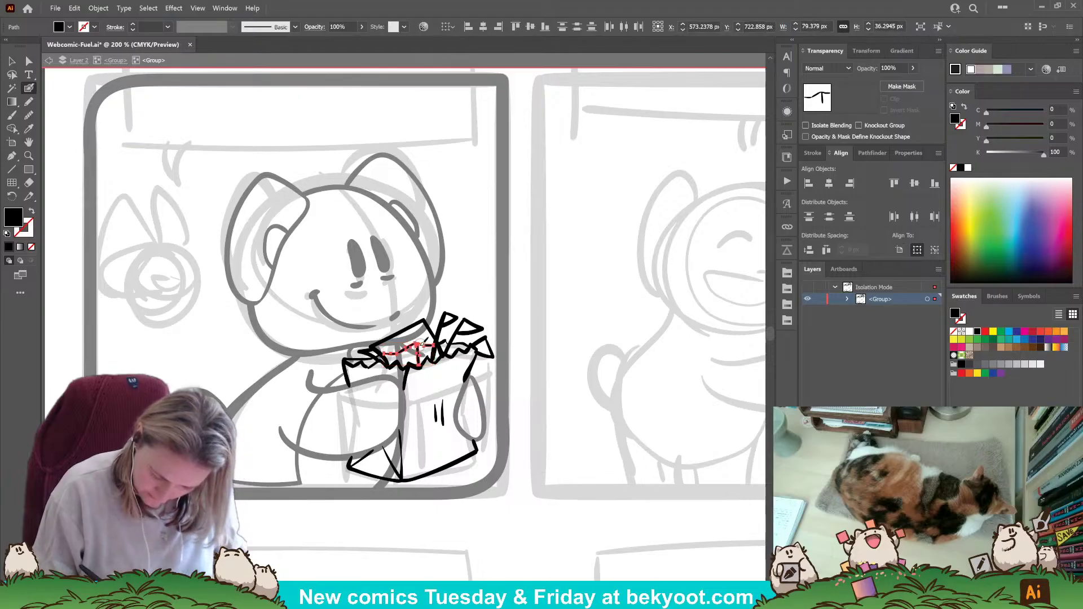
pyautogui.press('Delete')
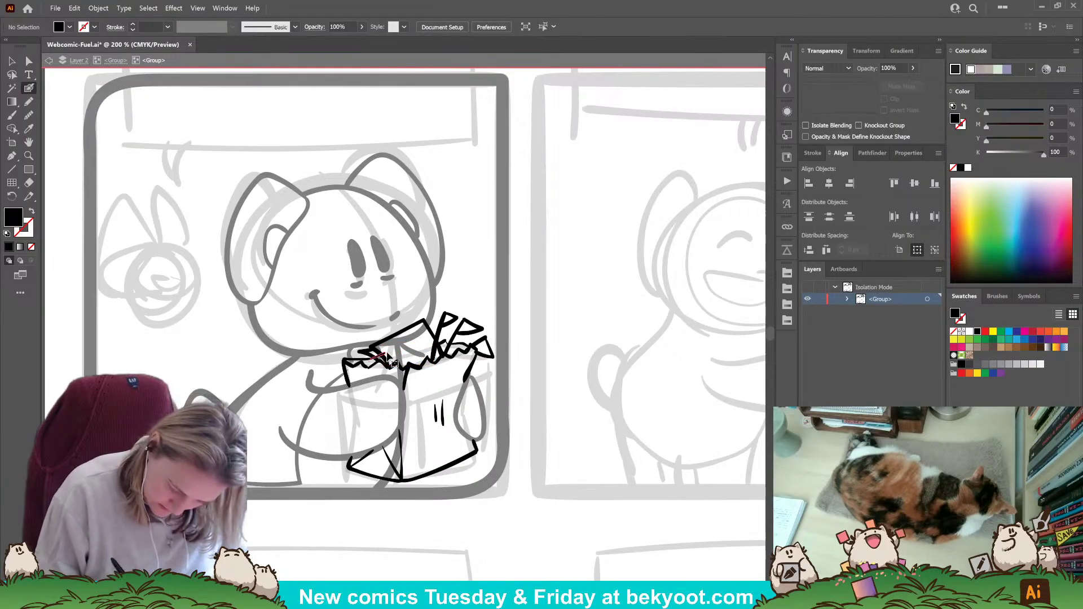
pyautogui.moveTo(372, 358)
pyautogui.mouseDown()
pyautogui.moveTo(391, 348)
pyautogui.moveTo(388, 362)
pyautogui.mouseUp()
pyautogui.keyDown('ctrl'); pyautogui.click(498, 522); pyautogui.keyUp('ctrl')
pyautogui.moveTo(467, 491); pyautogui.dragTo(452, 469)
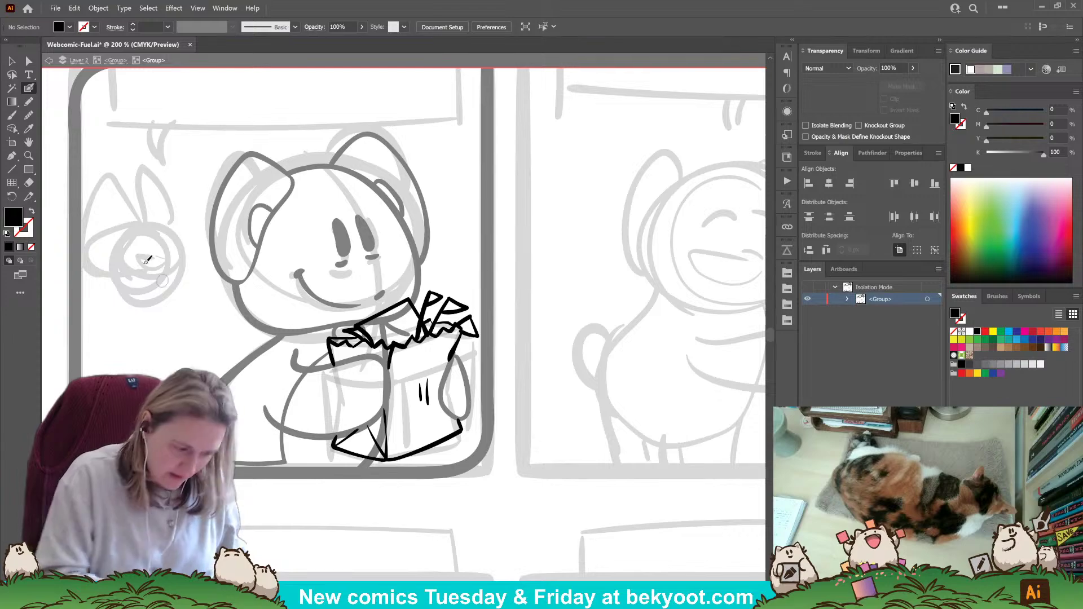
# Return to the character's parent group and delete the bag's 30% opacity sketch group.
pyautogui.press('Escape')
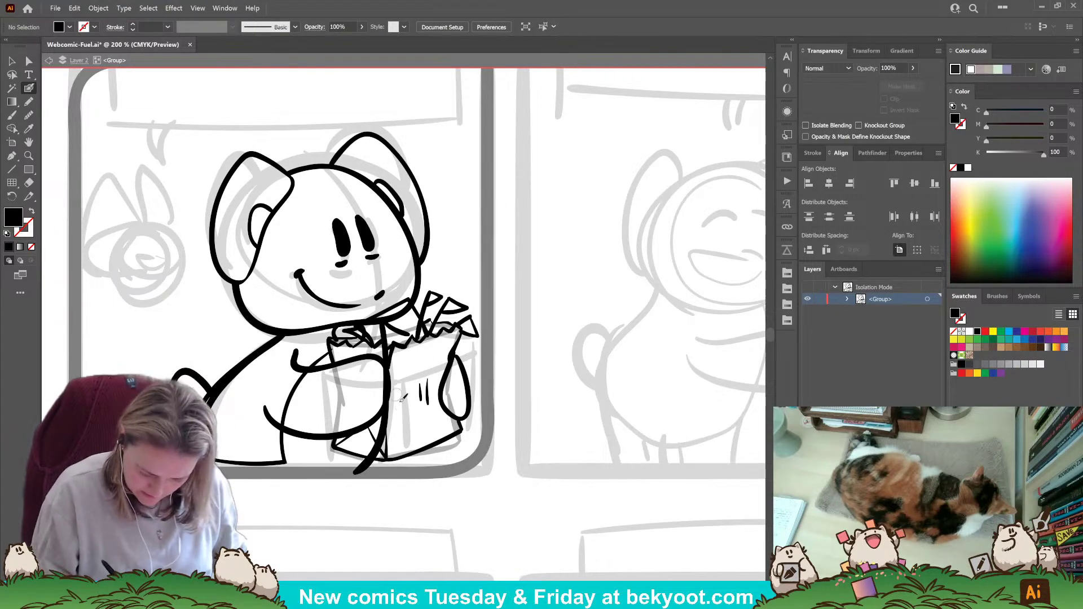
pyautogui.keyDown('ctrl'); pyautogui.click(407, 455); pyautogui.keyUp('ctrl')
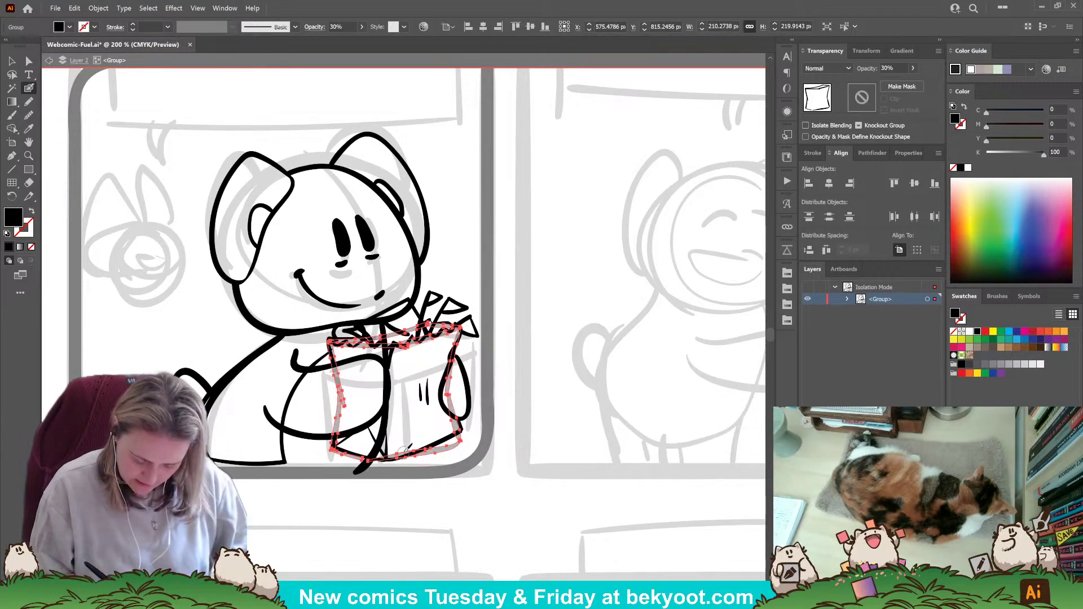
pyautogui.press('Delete')
pyautogui.moveTo(376, 421); pyautogui.dragTo(397, 420)
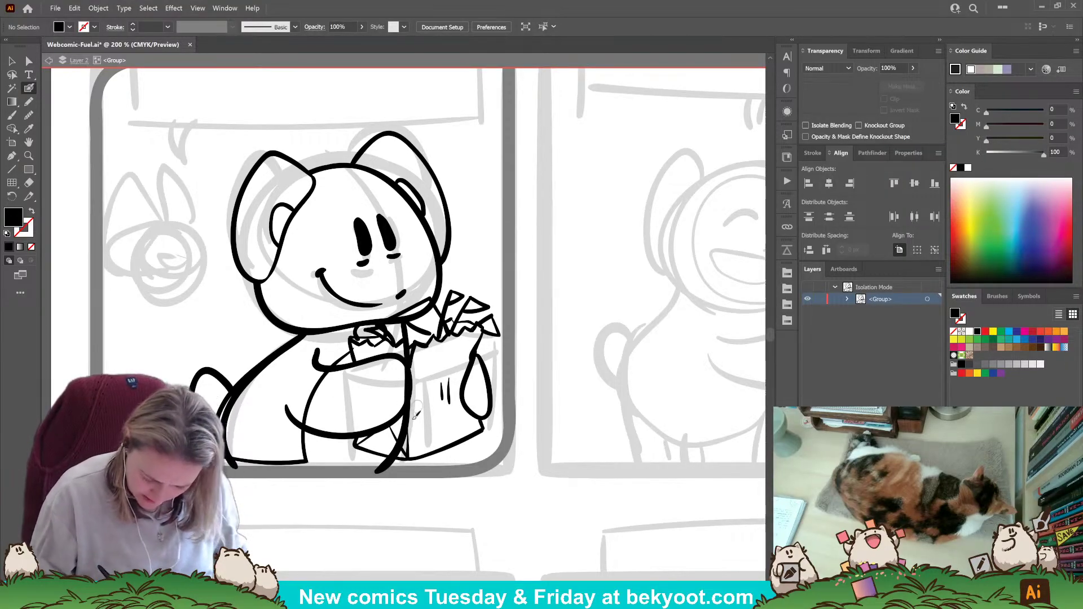
# Remove the vertical body line, head outline section and short curved stroke that overlap the bag and its slanted item.
pyautogui.moveTo(390, 461); pyautogui.dragTo(377, 471)
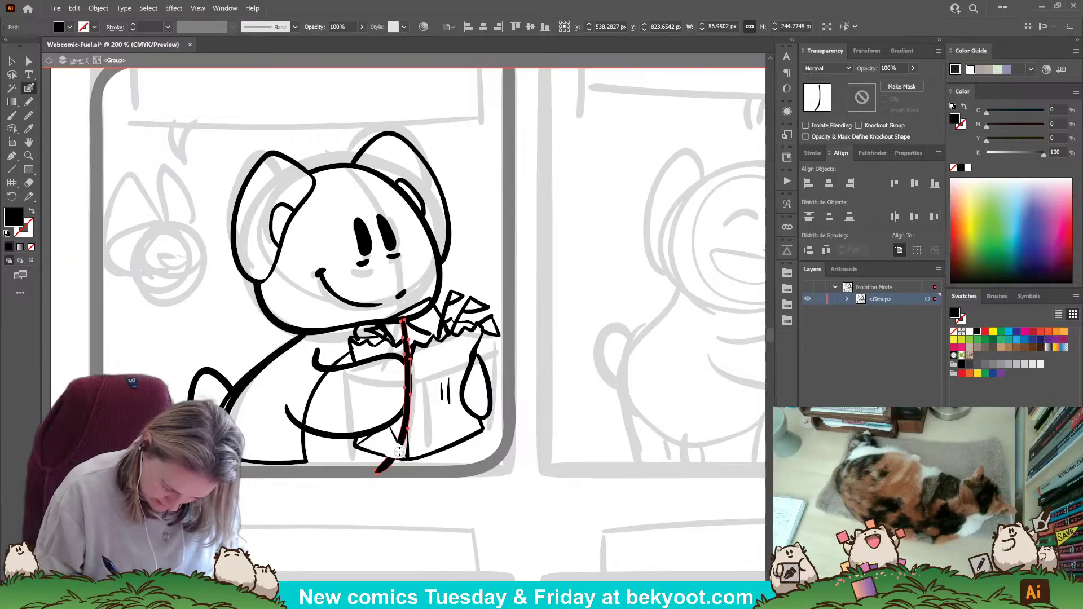
pyautogui.moveTo(404, 417); pyautogui.dragTo(405, 321)
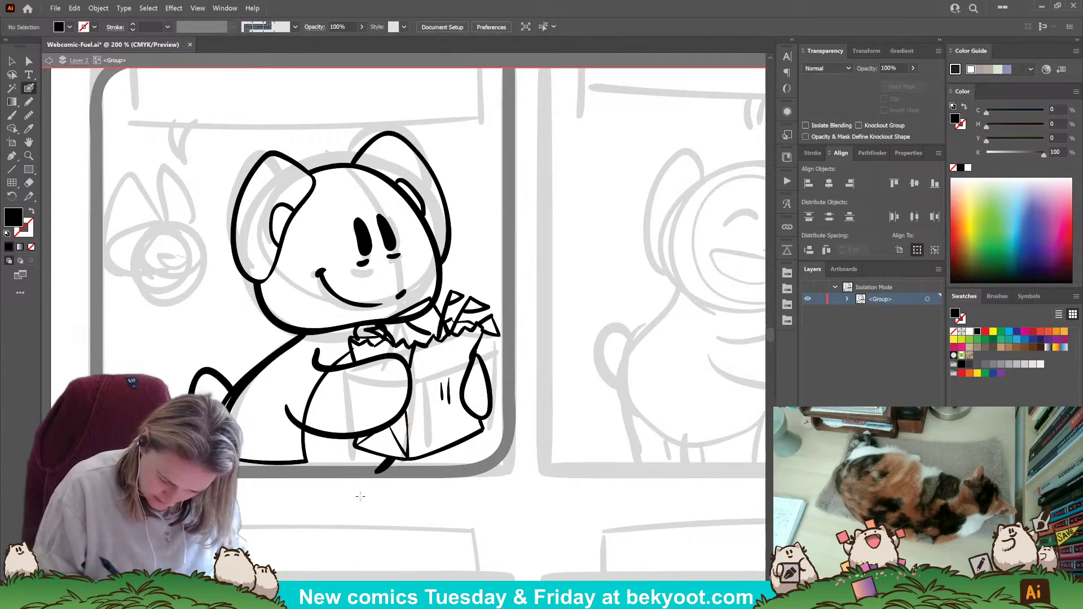
pyautogui.keyDown('ctrl'); pyautogui.click(424, 317); pyautogui.keyUp('ctrl')
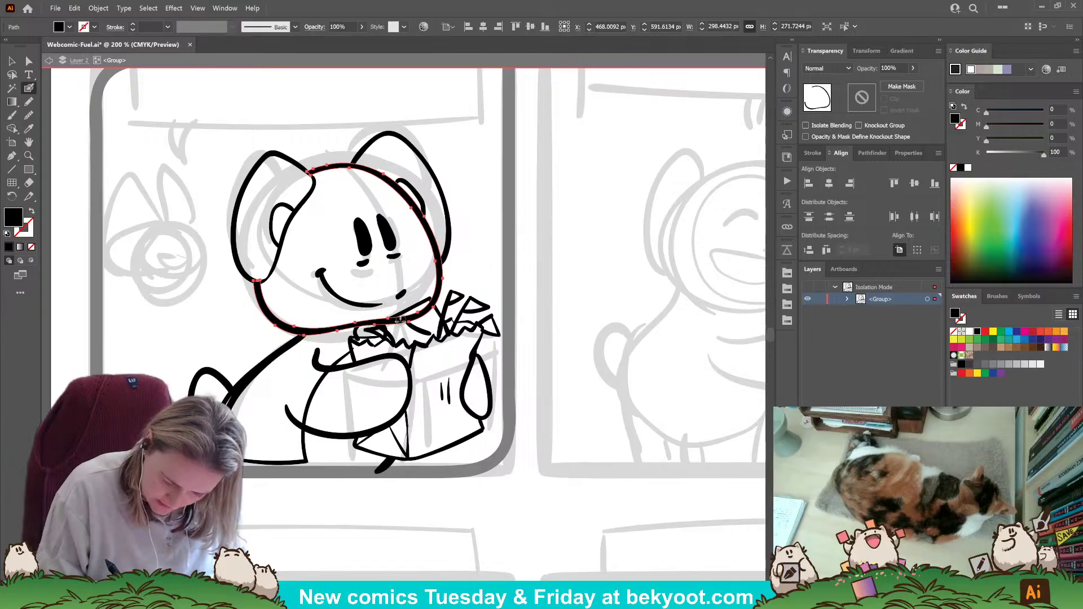
pyautogui.moveTo(393, 320); pyautogui.dragTo(433, 300)
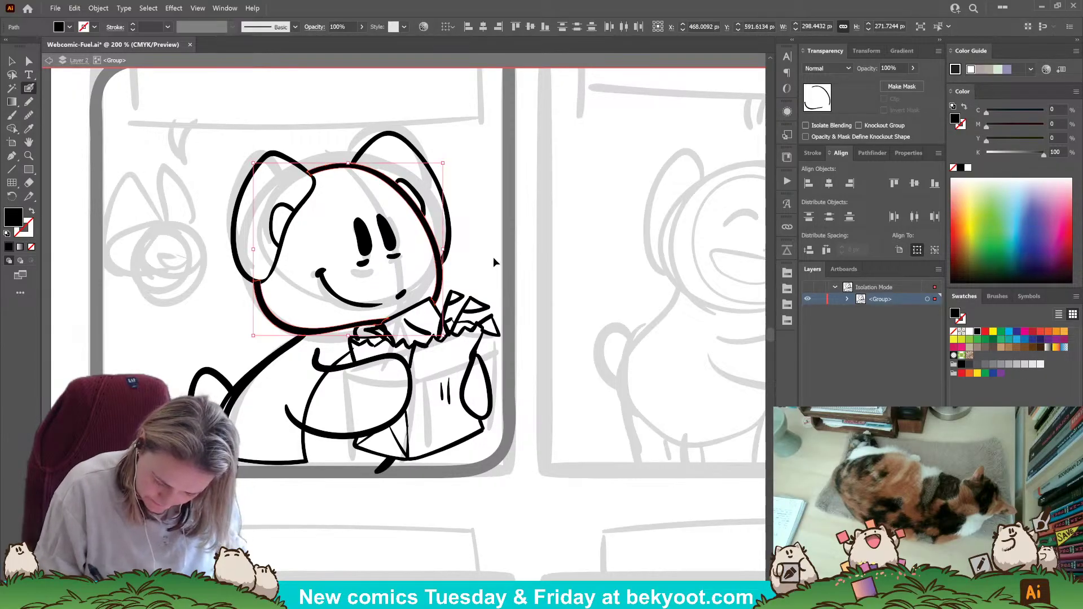
pyautogui.keyDown('ctrl'); pyautogui.click(415, 327); pyautogui.keyUp('ctrl')
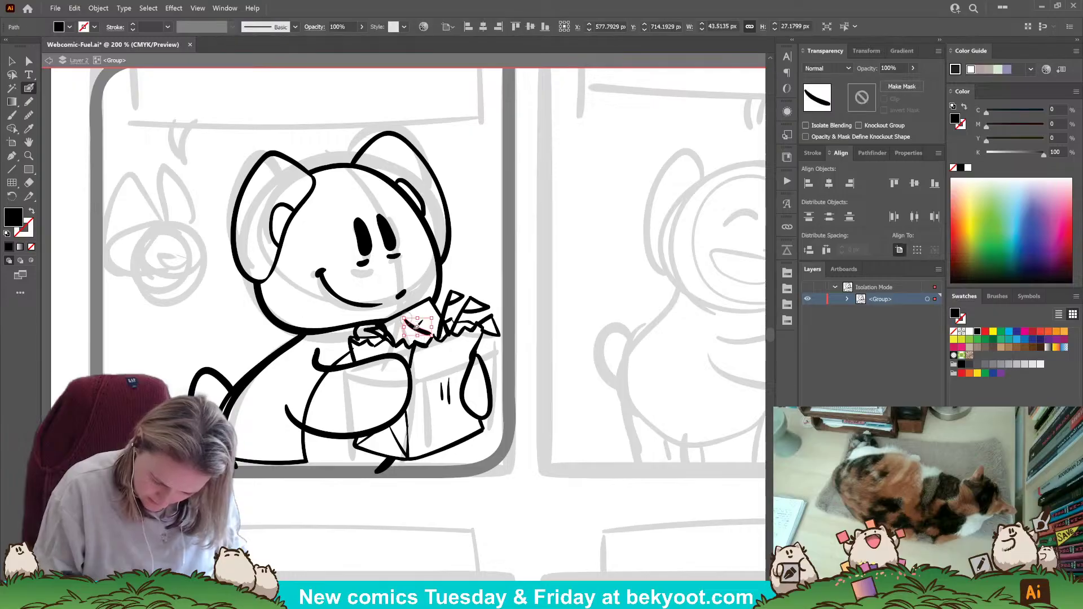
pyautogui.press('Delete')
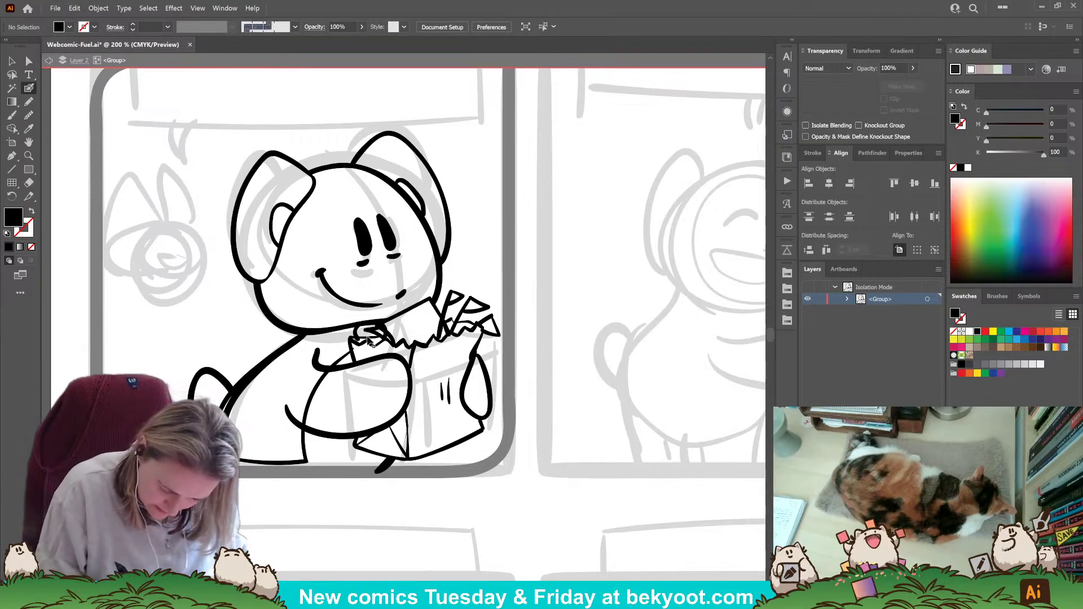
# Try a short curved stroke at the slanted item's lower corner inside the bag's opening, and undo it.
pyautogui.scroll(3, 403, 310)
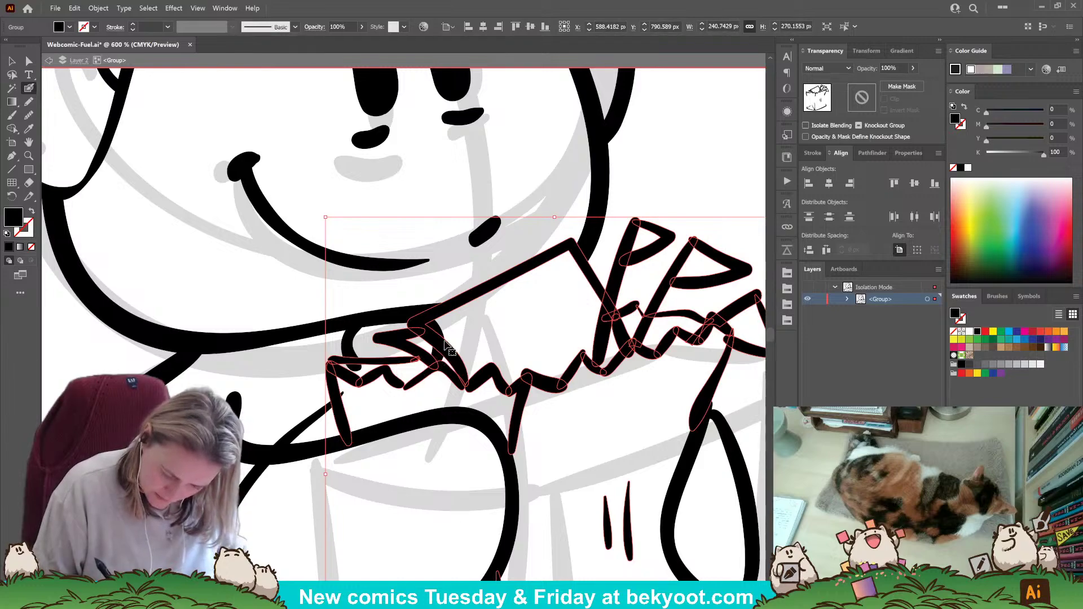
pyautogui.moveTo(423, 314); pyautogui.dragTo(436, 358)
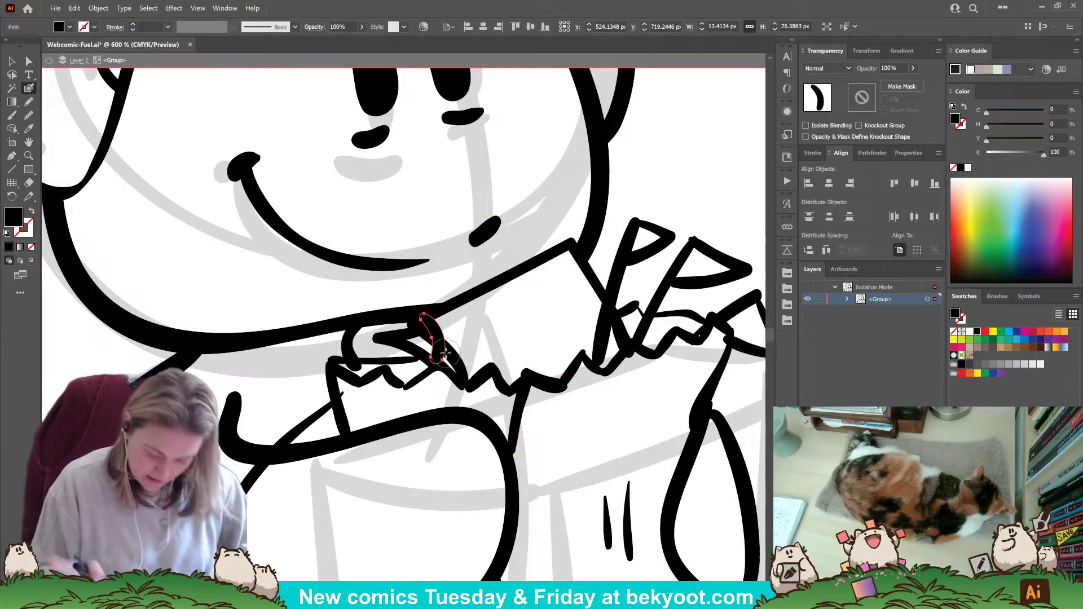
pyautogui.hotkey('ctrl', 'z')
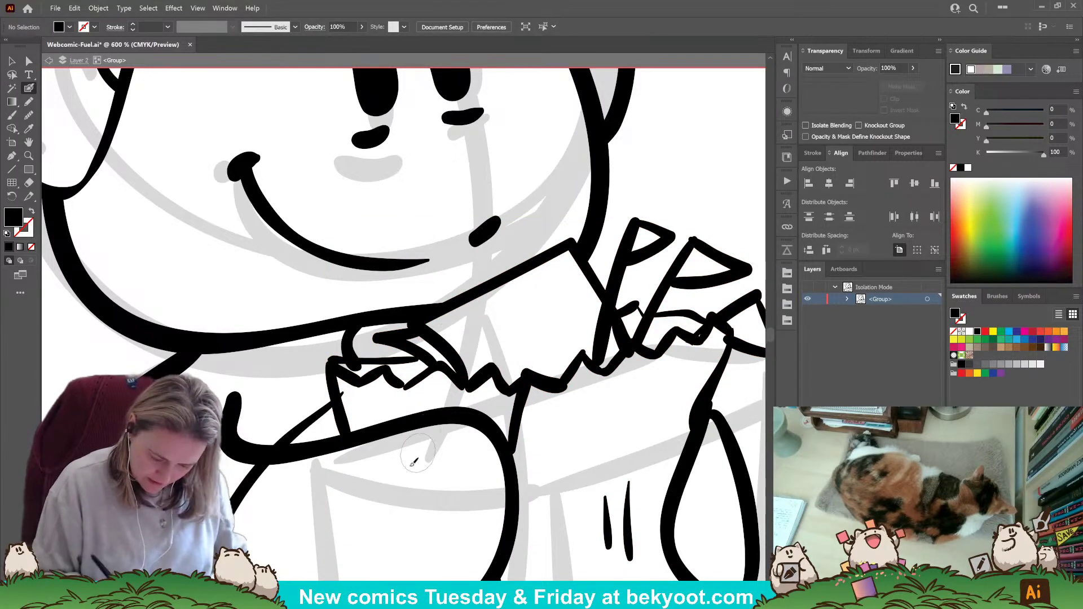
pyautogui.hotkey('ctrl', 'a')
pyautogui.moveTo(365, 321)
pyautogui.mouseDown()
pyautogui.moveTo(359, 367)
pyautogui.moveTo(348, 369)
pyautogui.moveTo(358, 368)
pyautogui.mouseUp()
pyautogui.hotkey('ctrl', 'z')
pyautogui.hotkey('ctrl', 'z')
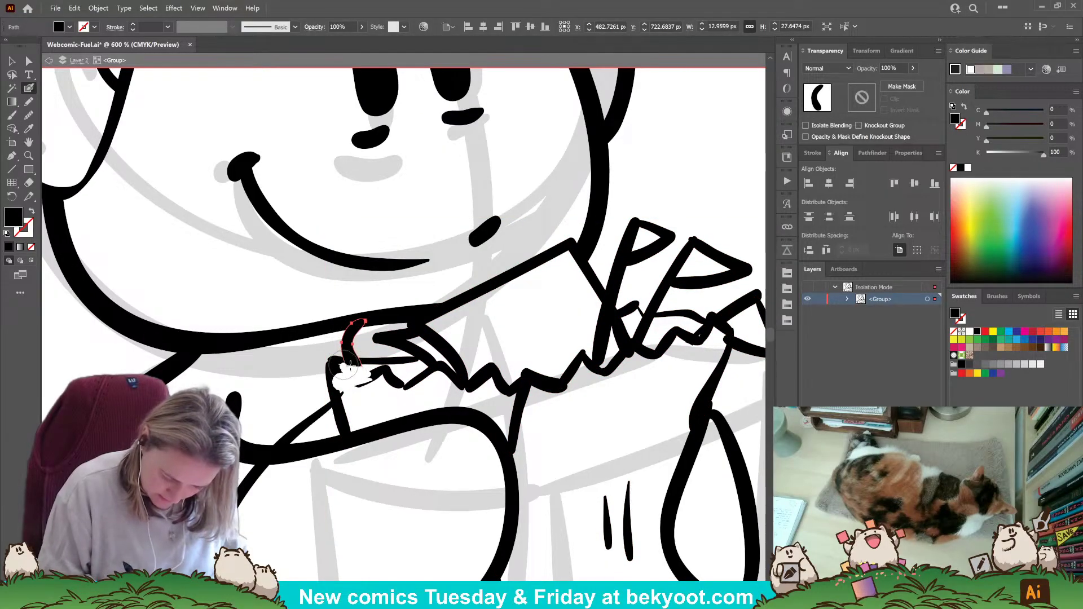
# Trim both ends of the near arm's outline so they stop at the shirt's front edge without crossing it.
pyautogui.moveTo(237, 508); pyautogui.dragTo(337, 399)
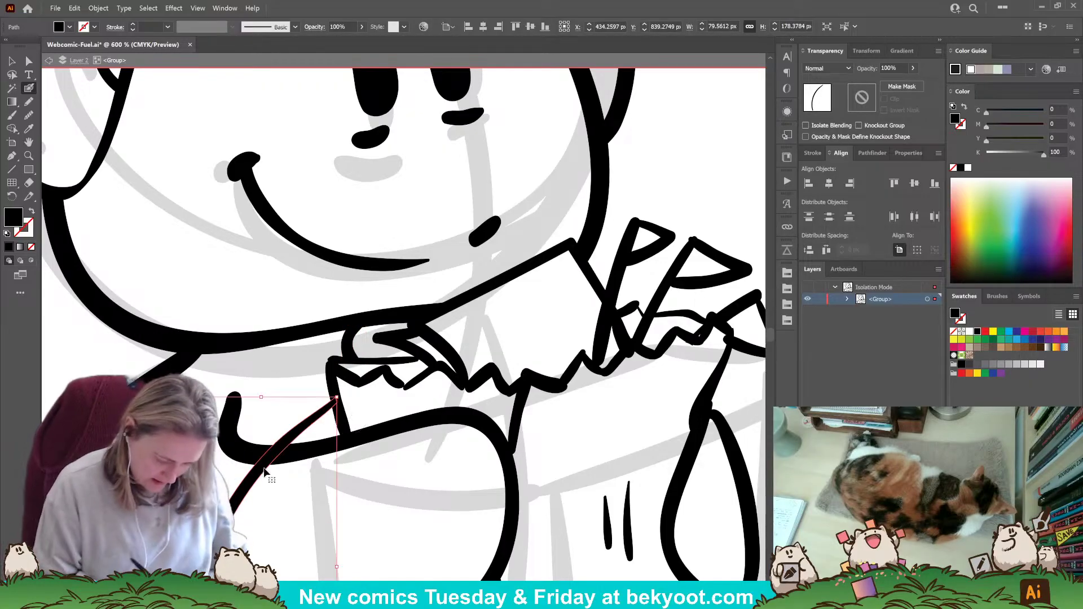
pyautogui.moveTo(241, 437); pyautogui.dragTo(502, 575)
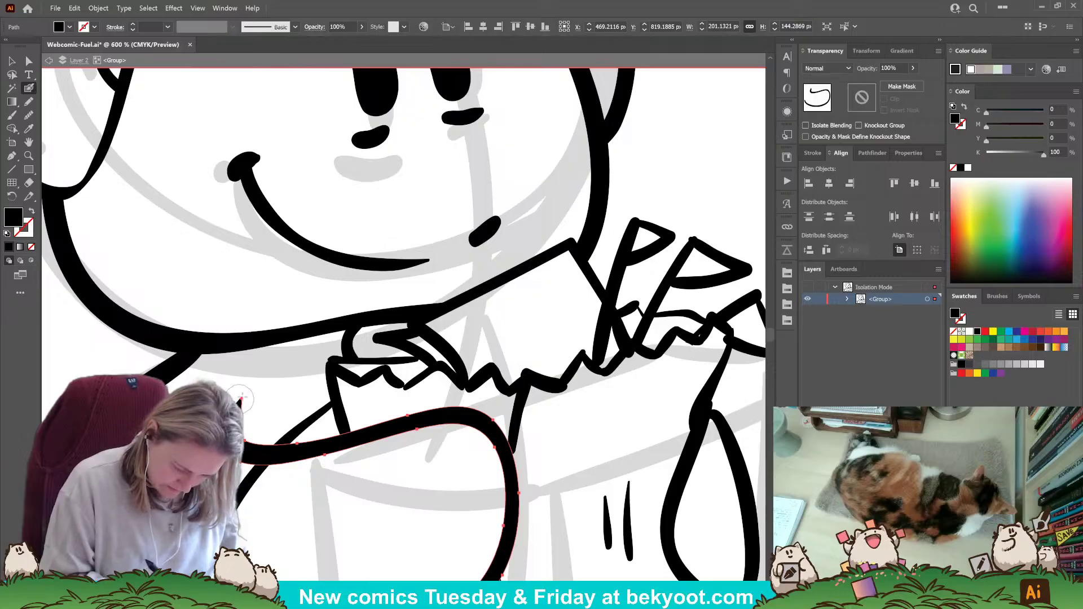
pyautogui.moveTo(245, 454); pyautogui.dragTo(273, 439)
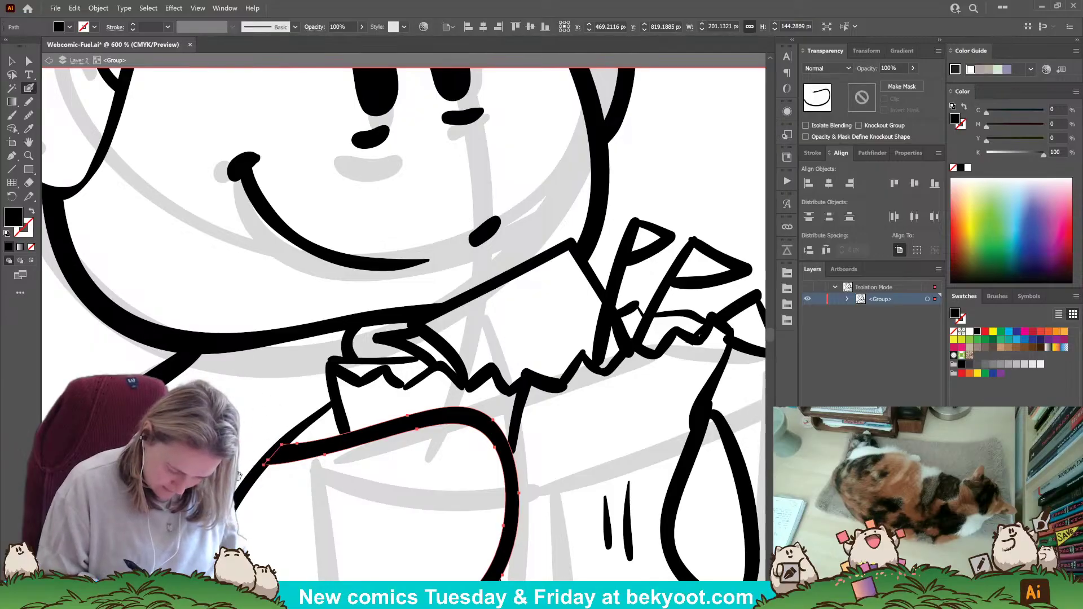
pyautogui.moveTo(238, 475); pyautogui.dragTo(358, 289)
pyautogui.moveTo(256, 404)
pyautogui.mouseDown()
pyautogui.moveTo(260, 393)
pyautogui.moveTo(248, 424)
pyautogui.moveTo(273, 455)
pyautogui.moveTo(299, 445)
pyautogui.moveTo(310, 357)
pyautogui.mouseUp()
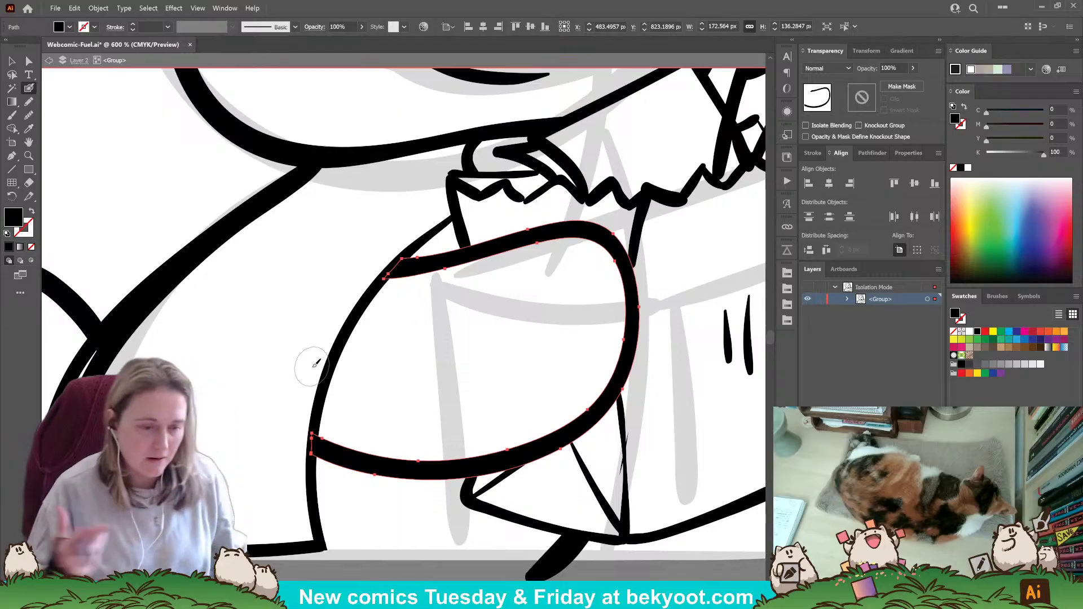
pyautogui.scroll(-2, 251, 355)
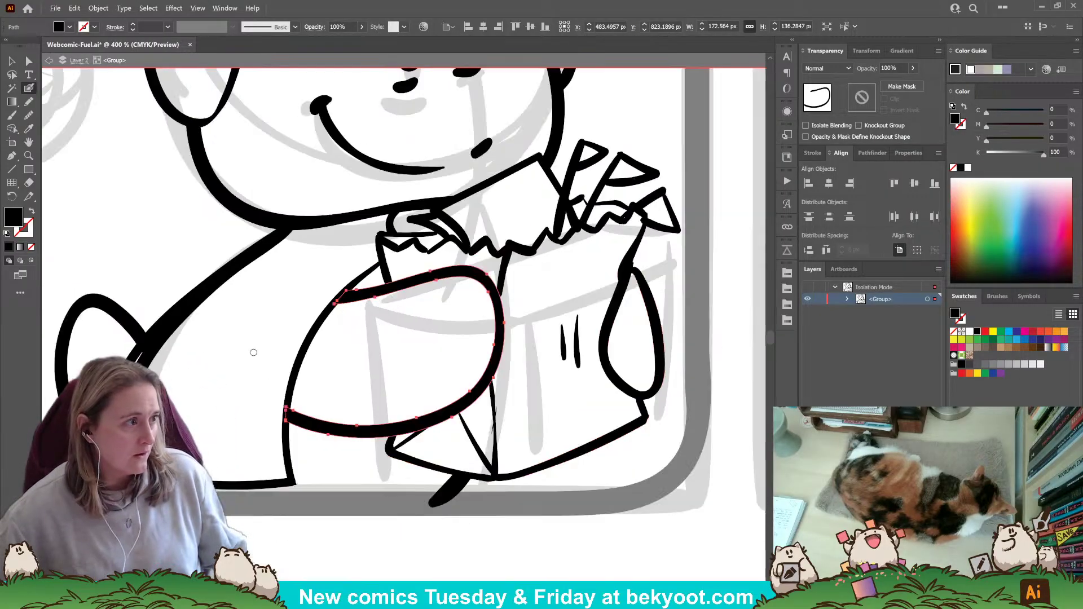
pyautogui.keyDown('ctrl'); pyautogui.click(259, 350); pyautogui.keyUp('ctrl')
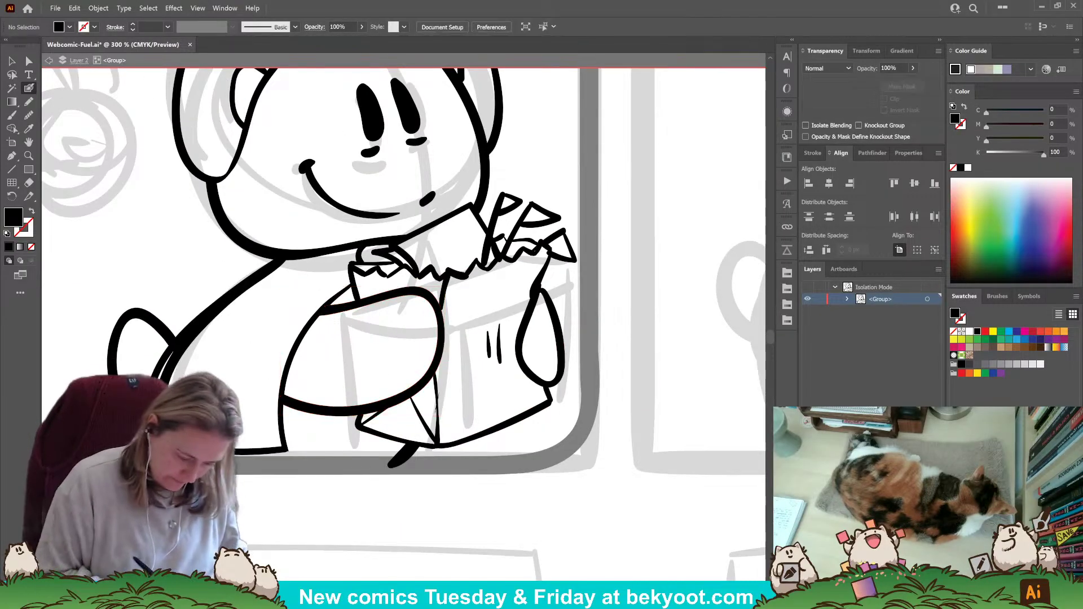
# Thin the thick back outline of the body from below the head down past the tail.
pyautogui.keyDown('ctrl'); pyautogui.click(232, 300); pyautogui.keyUp('ctrl')
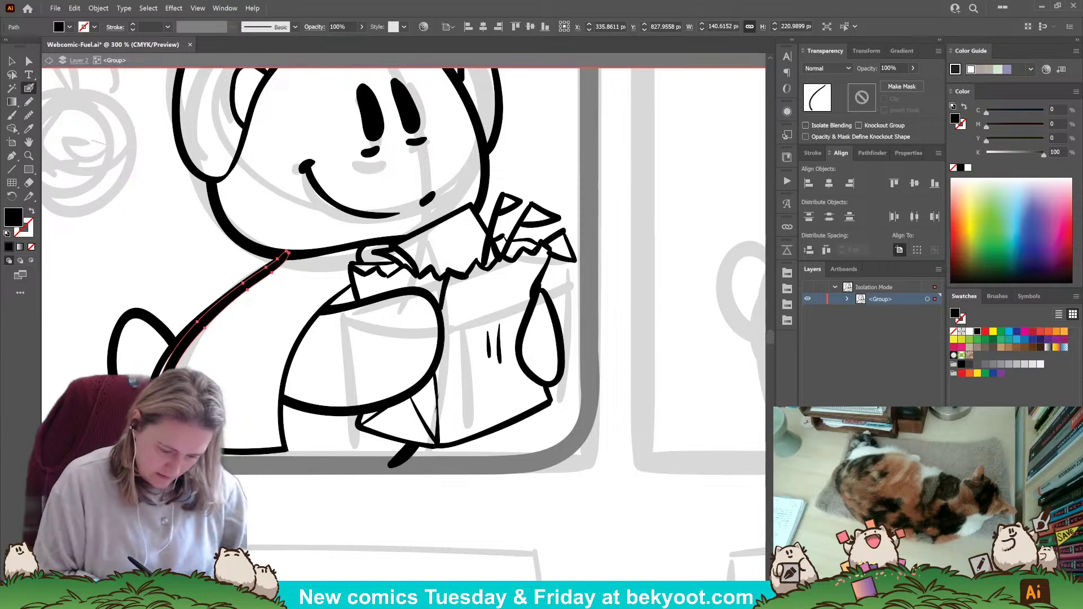
pyautogui.press('Delete')
pyautogui.keyDown('ctrl'); pyautogui.click(159, 318); pyautogui.keyUp('ctrl')
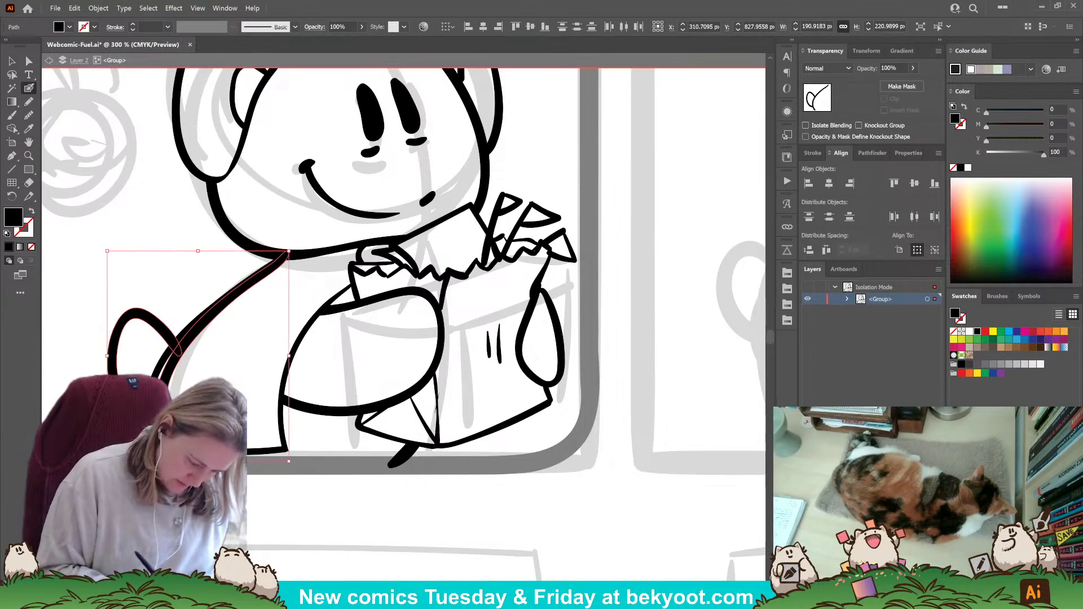
pyautogui.keyDown('ctrl'); pyautogui.click(202, 332); pyautogui.keyUp('ctrl')
pyautogui.keyDown('ctrl'); pyautogui.click(202, 331); pyautogui.keyUp('ctrl')
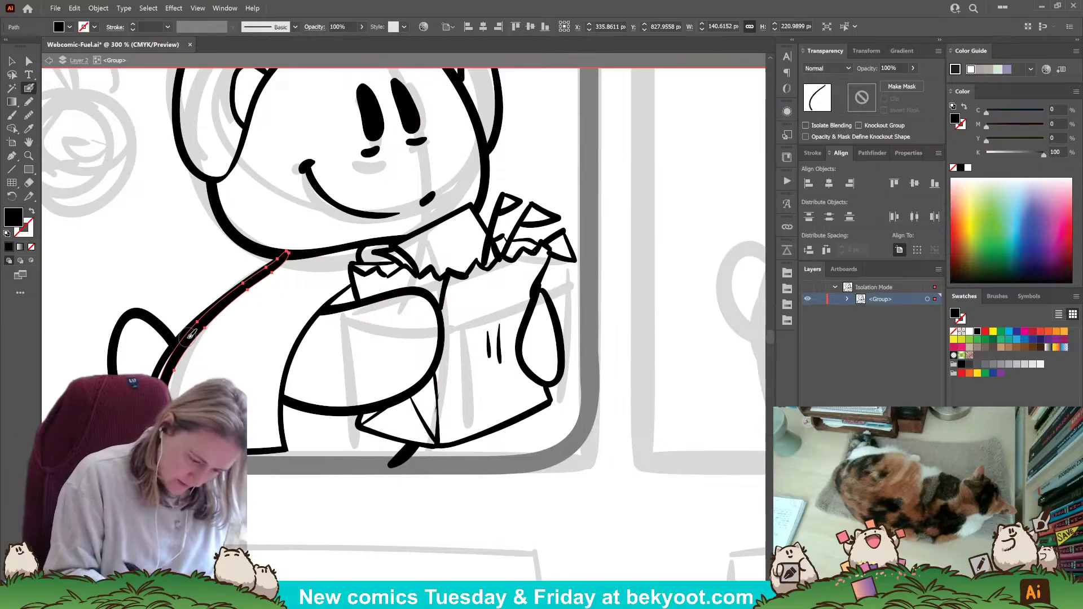
pyautogui.moveTo(285, 252); pyautogui.dragTo(186, 344)
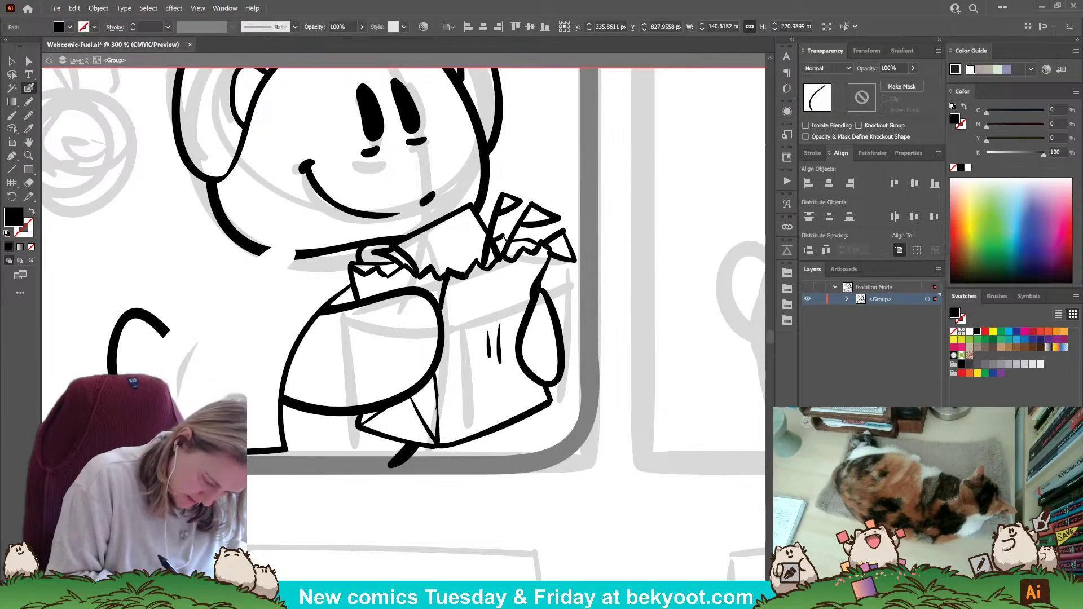
pyautogui.moveTo(147, 392); pyautogui.dragTo(127, 479)
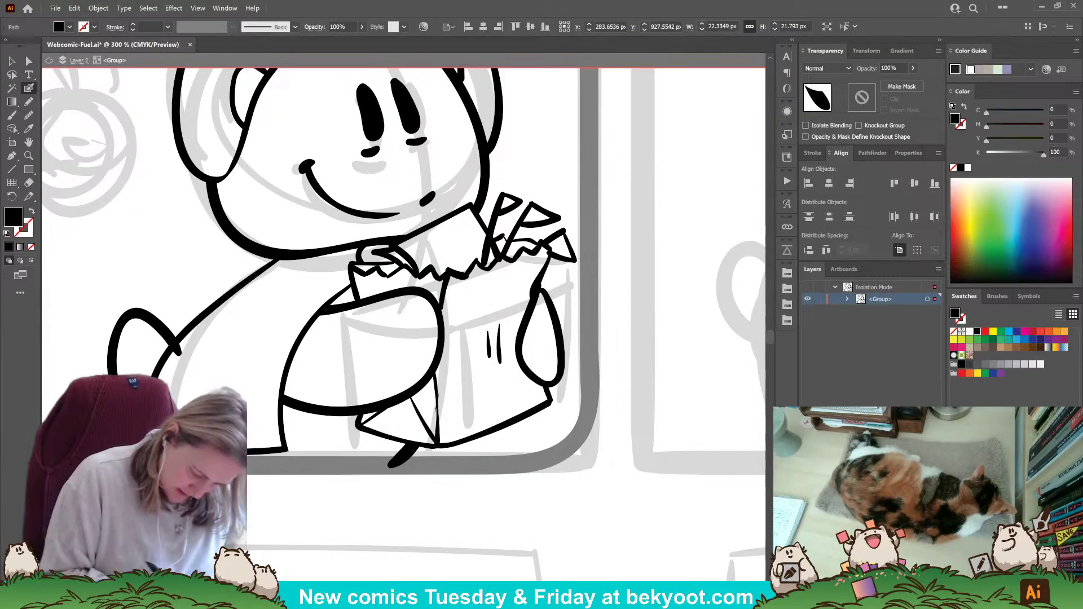
# Trim the inner end of the tail outline so it stops at the back line.
pyautogui.keyDown('ctrl'); pyautogui.click(156, 325); pyautogui.keyUp('ctrl')
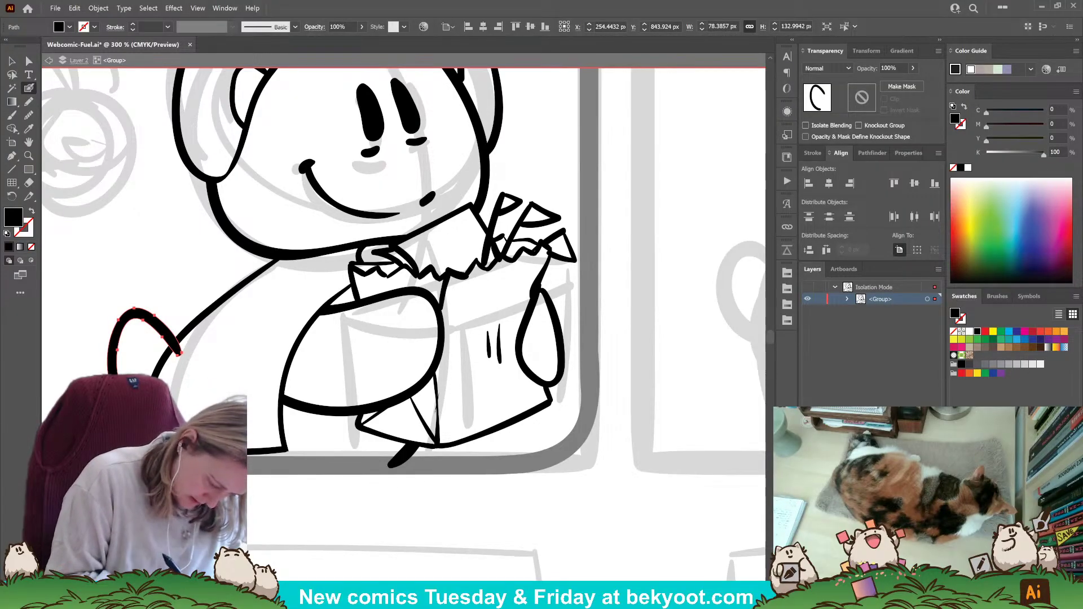
pyautogui.moveTo(180, 351); pyautogui.dragTo(176, 361)
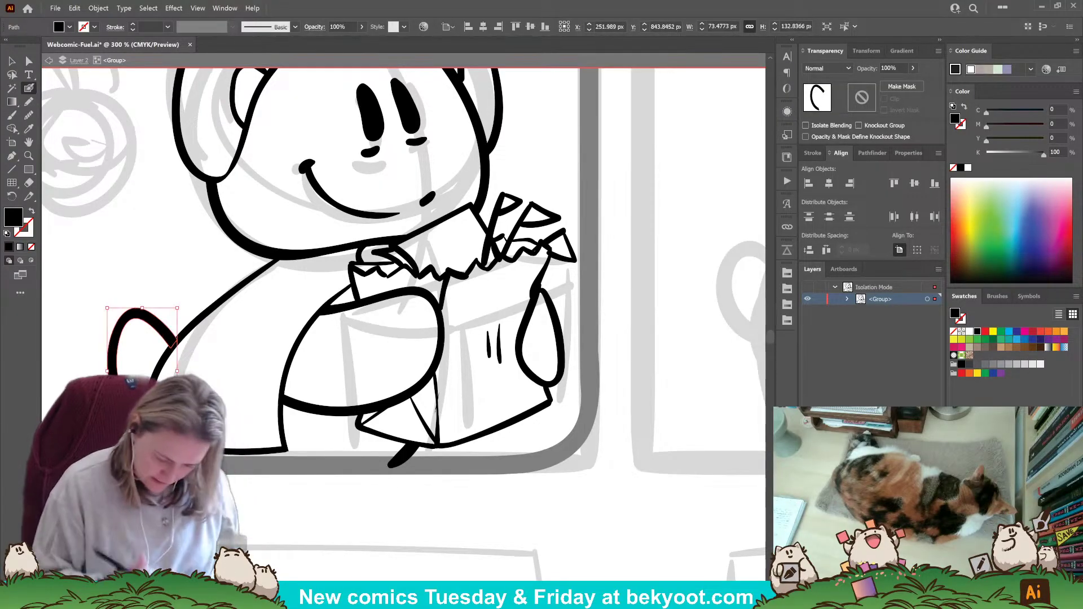
pyautogui.keyDown('ctrl'); pyautogui.click(406, 489); pyautogui.keyUp('ctrl')
# Draw an angled hem stroke from the bag's lower edge down to the panel's bottom border.
pyautogui.moveTo(434, 419); pyautogui.dragTo(419, 407)
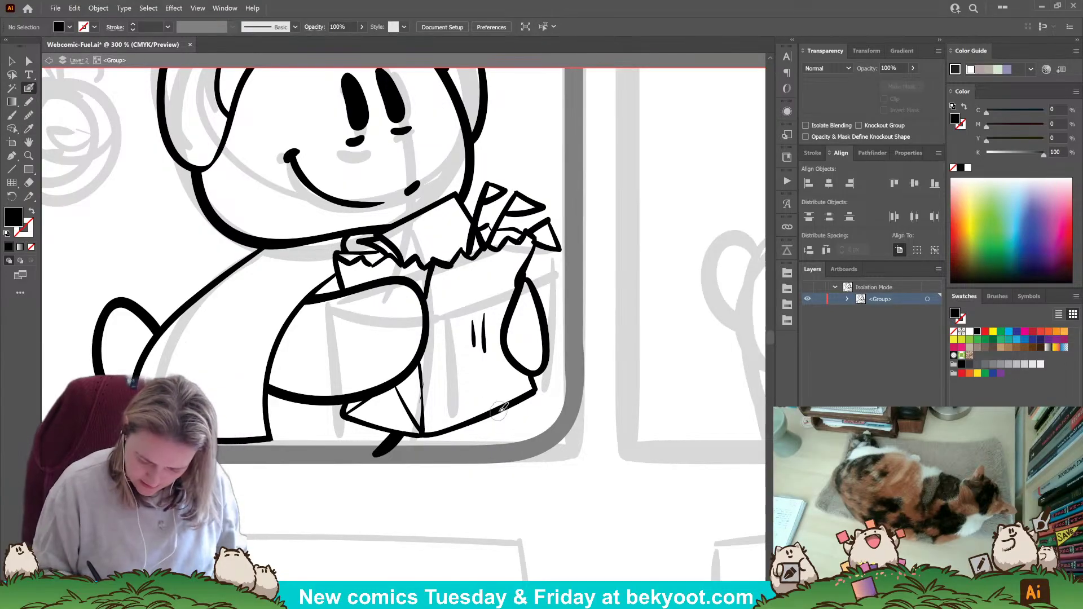
pyautogui.moveTo(502, 409)
pyautogui.mouseDown()
pyautogui.moveTo(511, 432)
pyautogui.moveTo(451, 453)
pyautogui.mouseUp()
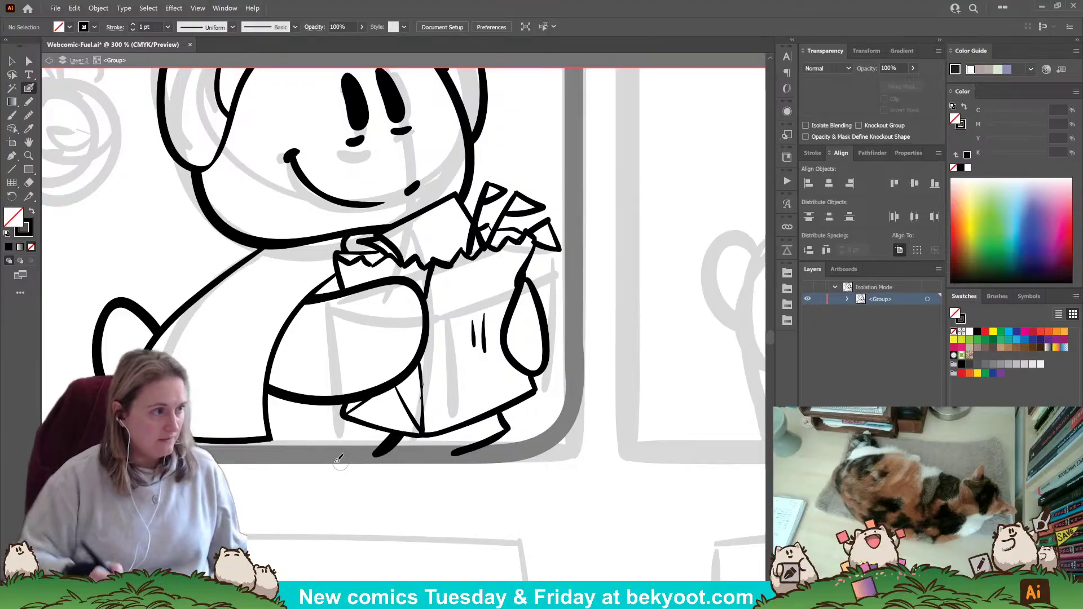
pyautogui.moveTo(355, 491); pyautogui.dragTo(412, 522)
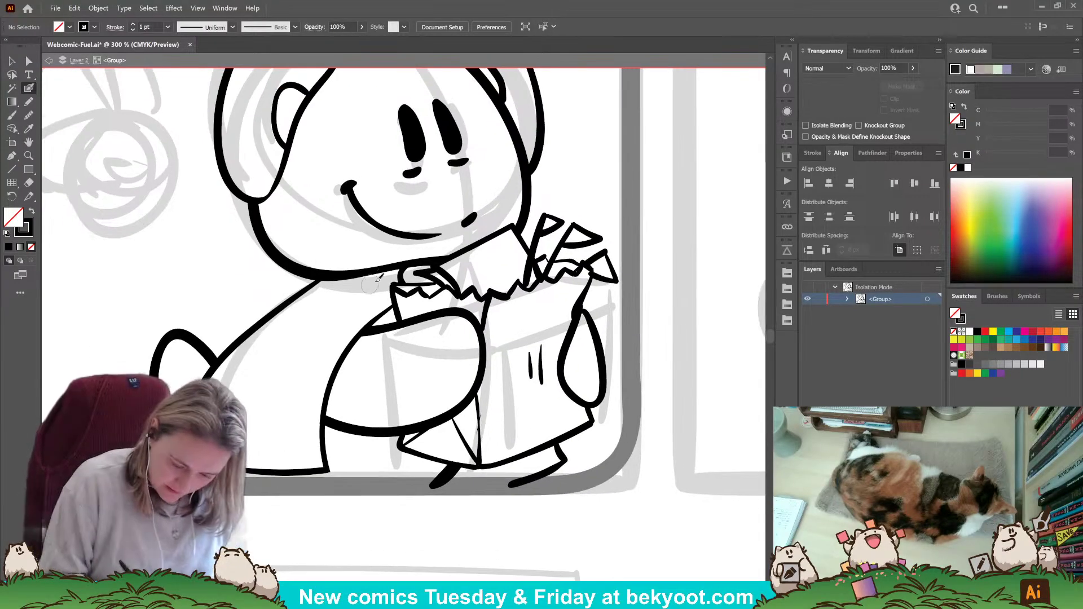
# Draw two long curved lines and a few short broken strokes down the length of the character's shirt.
pyautogui.moveTo(358, 302); pyautogui.dragTo(341, 316)
pyautogui.moveTo(326, 332); pyautogui.dragTo(325, 335)
pyautogui.moveTo(308, 357); pyautogui.dragTo(284, 420)
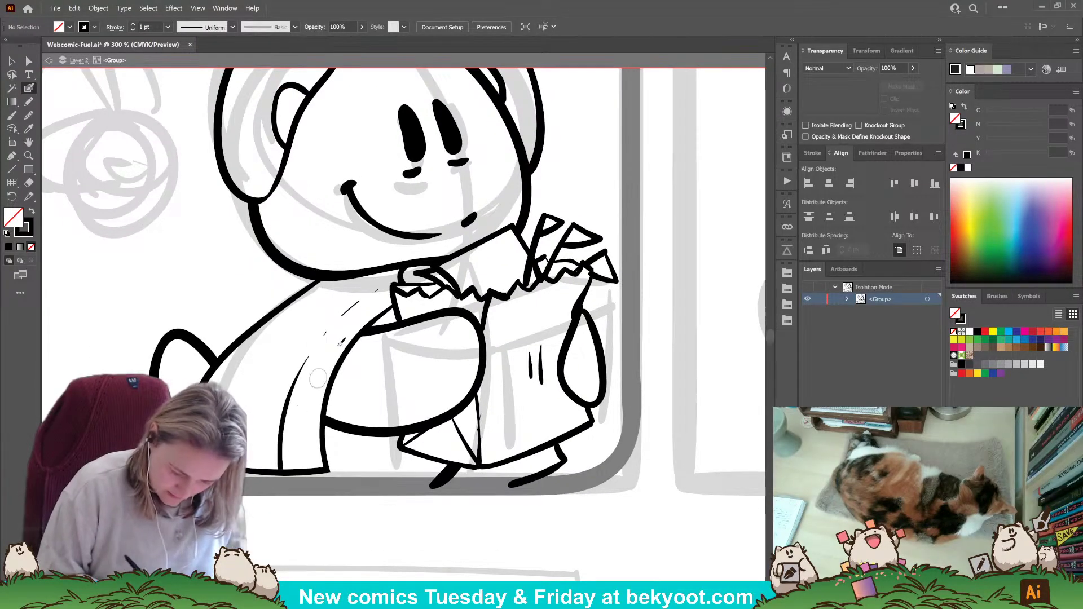
pyautogui.moveTo(336, 289); pyautogui.dragTo(257, 350)
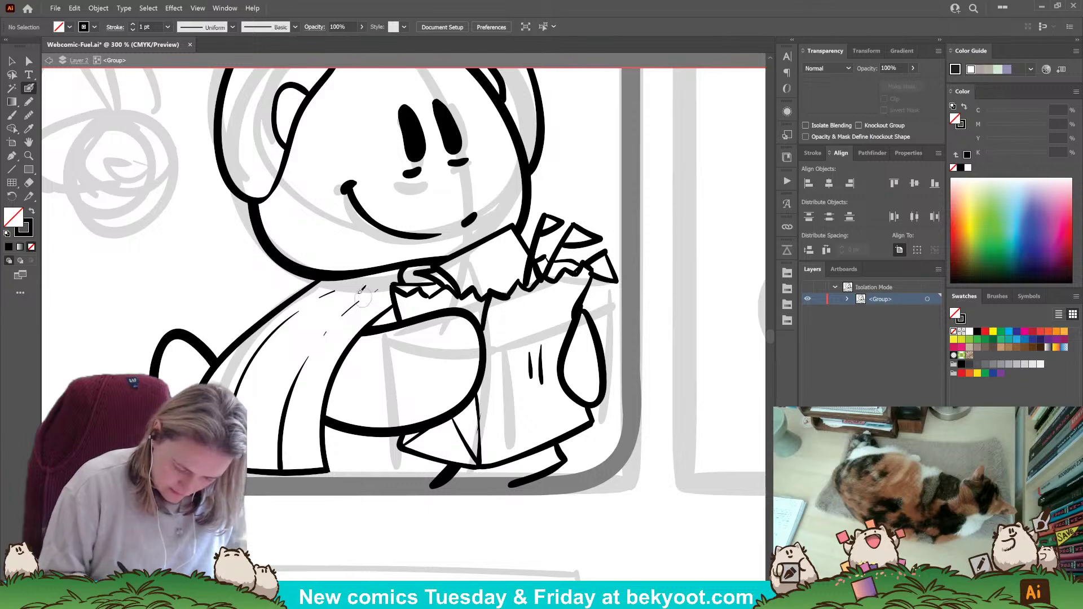
pyautogui.hotkey('ctrl', 'z')
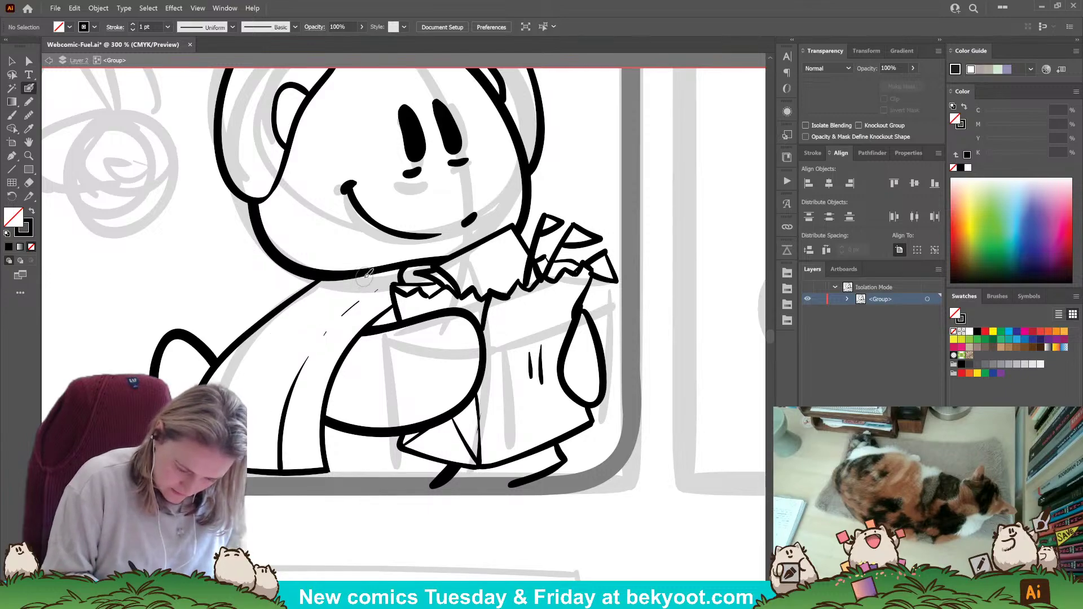
pyautogui.moveTo(365, 275); pyautogui.dragTo(289, 326)
pyautogui.moveTo(247, 452); pyautogui.dragTo(249, 467)
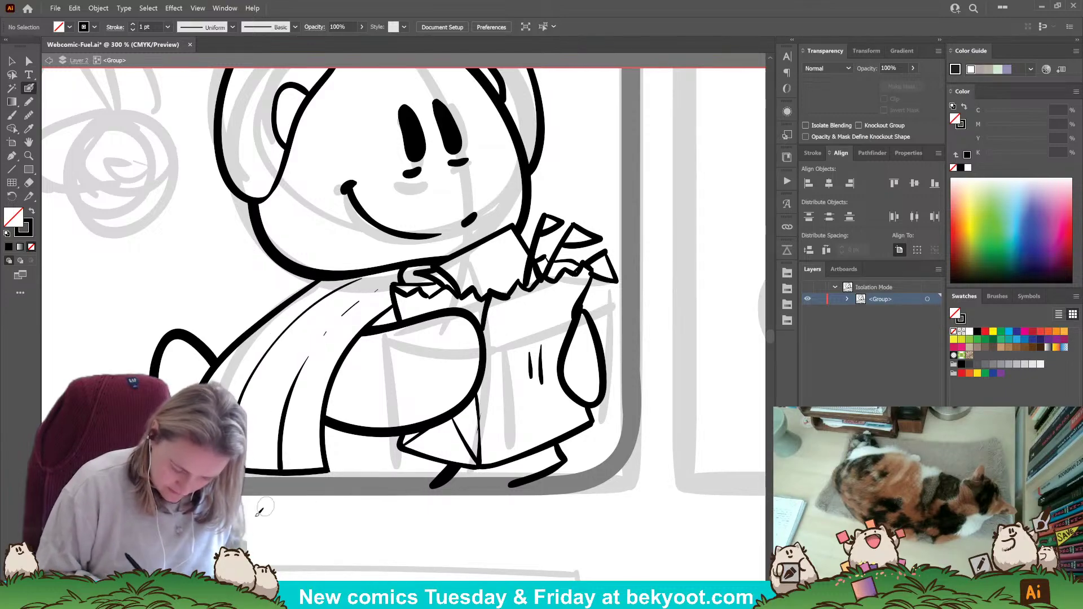
pyautogui.moveTo(318, 507)
pyautogui.mouseDown()
pyautogui.moveTo(295, 563)
pyautogui.moveTo(410, 480)
pyautogui.mouseUp()
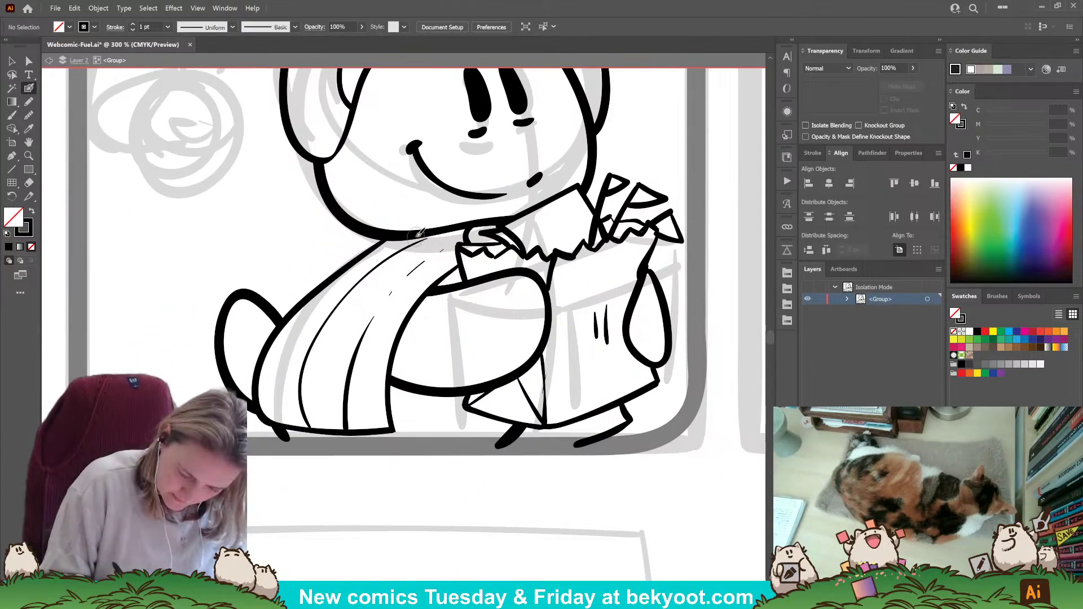
pyautogui.moveTo(414, 238); pyautogui.dragTo(427, 261)
pyautogui.hotkey('ctrl', 'z')
pyautogui.hotkey('ctrl', 'z')
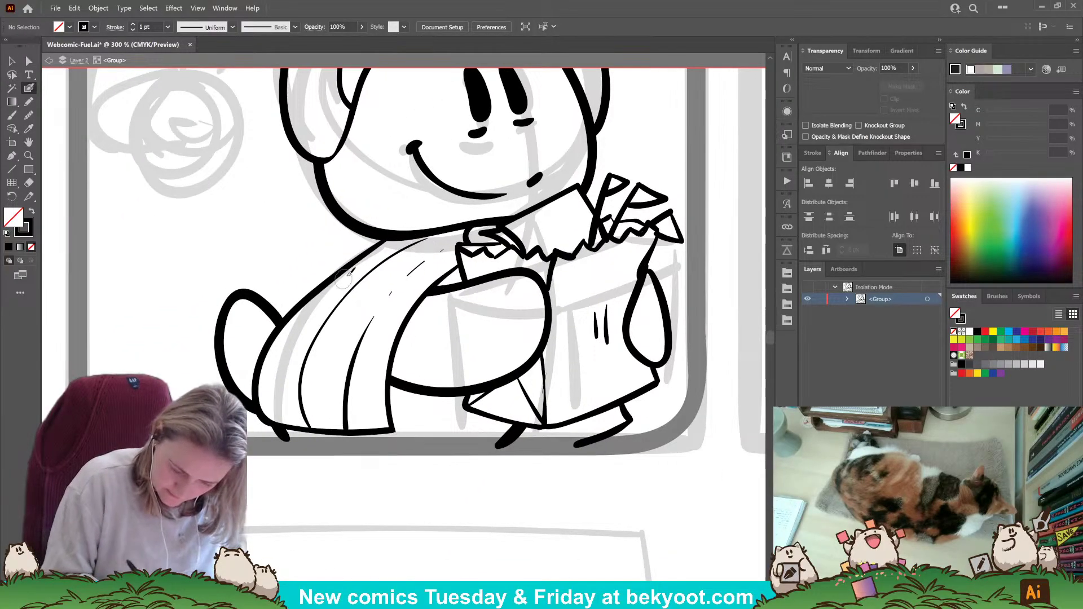
# Draw pairs of curved crosswise lines over the shirt's middle and lower part to form the plaid pattern.
pyautogui.moveTo(341, 273); pyautogui.dragTo(345, 288)
pyautogui.moveTo(403, 314)
pyautogui.mouseDown()
pyautogui.moveTo(380, 296)
pyautogui.moveTo(409, 306)
pyautogui.mouseUp()
pyautogui.moveTo(299, 317)
pyautogui.mouseDown()
pyautogui.moveTo(312, 341)
pyautogui.moveTo(371, 362)
pyautogui.mouseUp()
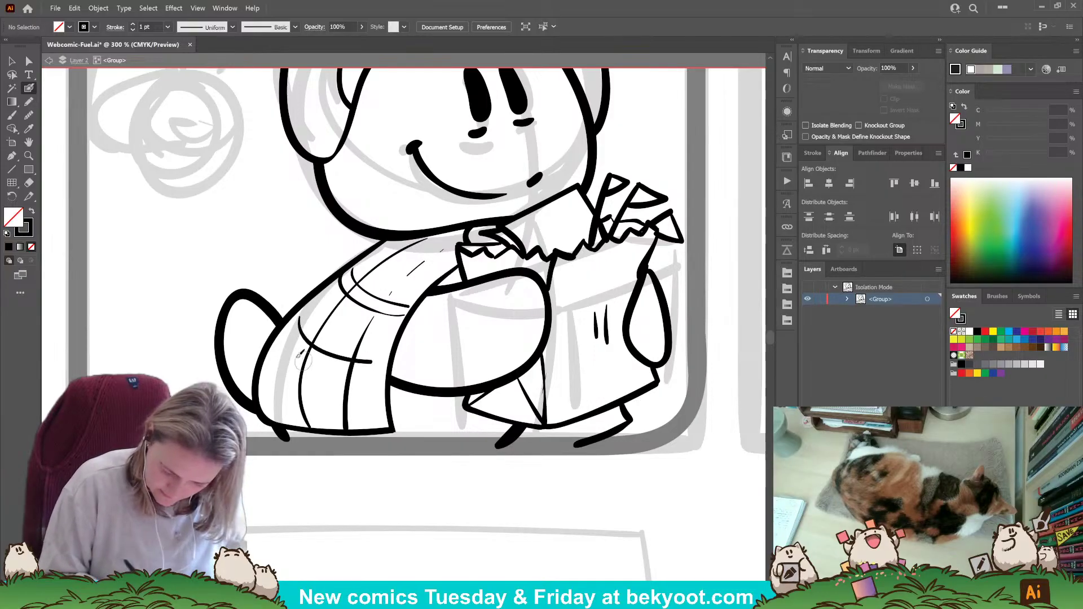
pyautogui.moveTo(289, 344)
pyautogui.mouseDown()
pyautogui.moveTo(322, 373)
pyautogui.moveTo(371, 383)
pyautogui.mouseUp()
pyautogui.moveTo(416, 244)
pyautogui.mouseDown()
pyautogui.moveTo(340, 287)
pyautogui.moveTo(372, 307)
pyautogui.moveTo(362, 290)
pyautogui.moveTo(384, 291)
pyautogui.moveTo(367, 313)
pyautogui.mouseUp()
pyautogui.hotkey('ctrl', 'z')
pyautogui.hotkey('ctrl', 'z')
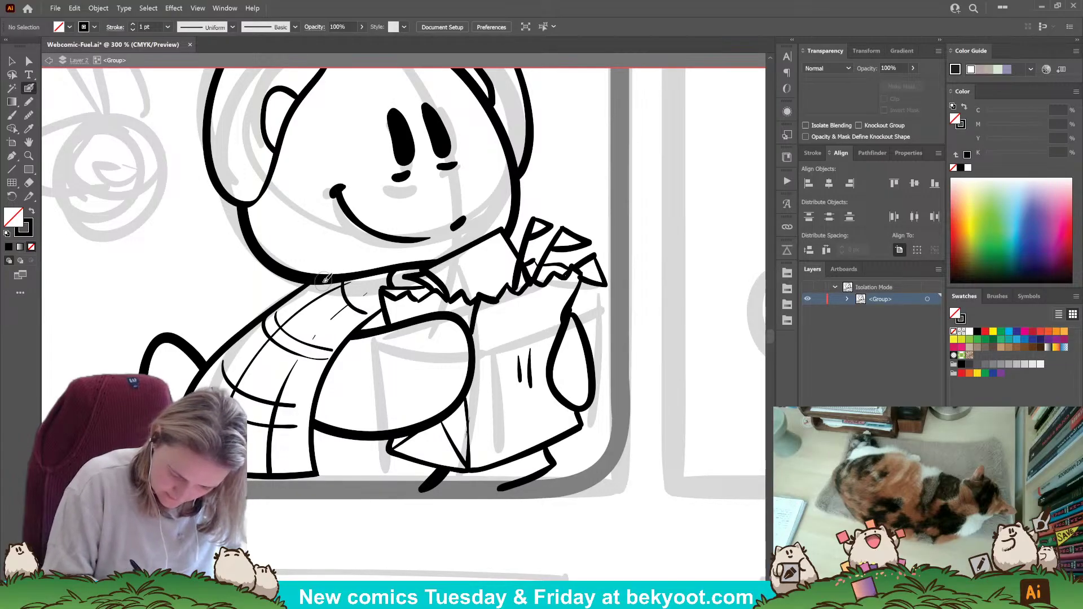
pyautogui.moveTo(323, 284); pyautogui.dragTo(361, 320)
pyautogui.hotkey('ctrl', 'z')
pyautogui.hotkey('ctrl', 'z')
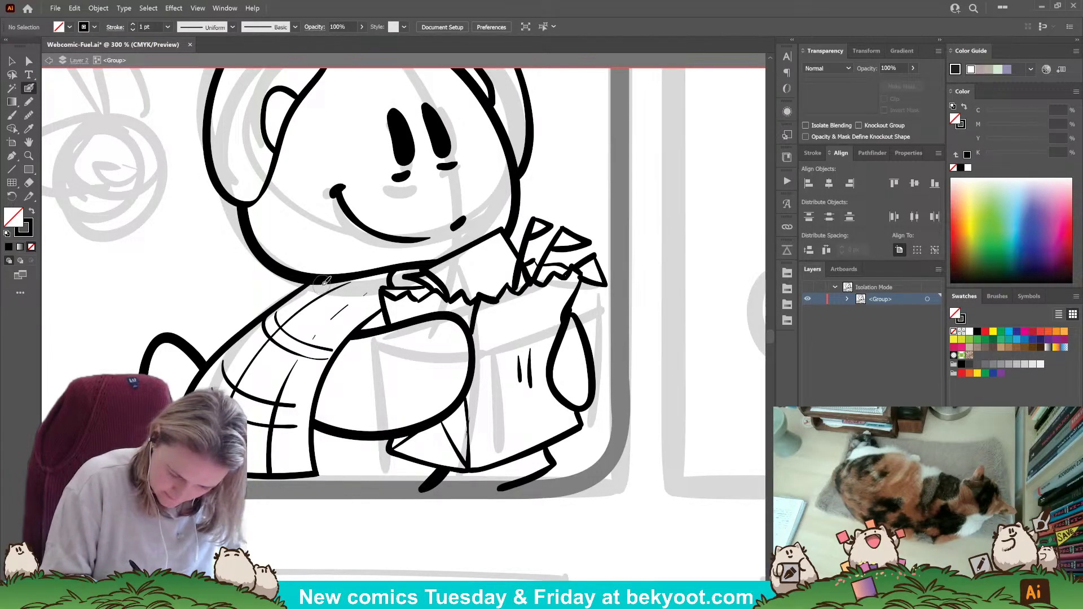
pyautogui.moveTo(322, 284)
pyautogui.mouseDown()
pyautogui.moveTo(359, 313)
pyautogui.moveTo(361, 297)
pyautogui.moveTo(382, 308)
pyautogui.mouseUp()
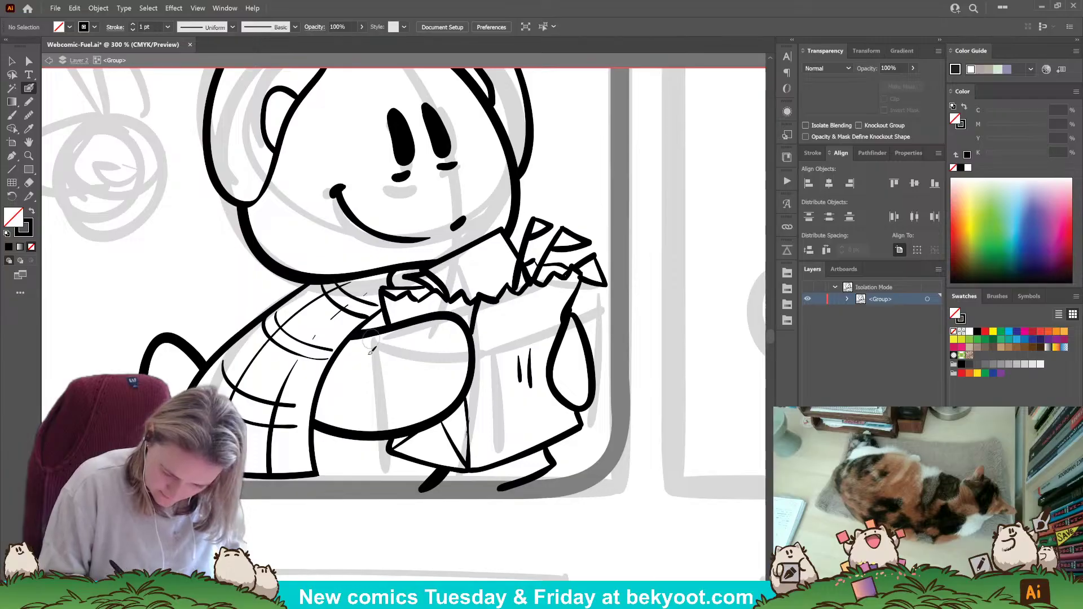
pyautogui.moveTo(356, 433); pyautogui.dragTo(318, 401)
pyautogui.hotkey('ctrl', 'z')
pyautogui.hotkey('ctrl', 'z')
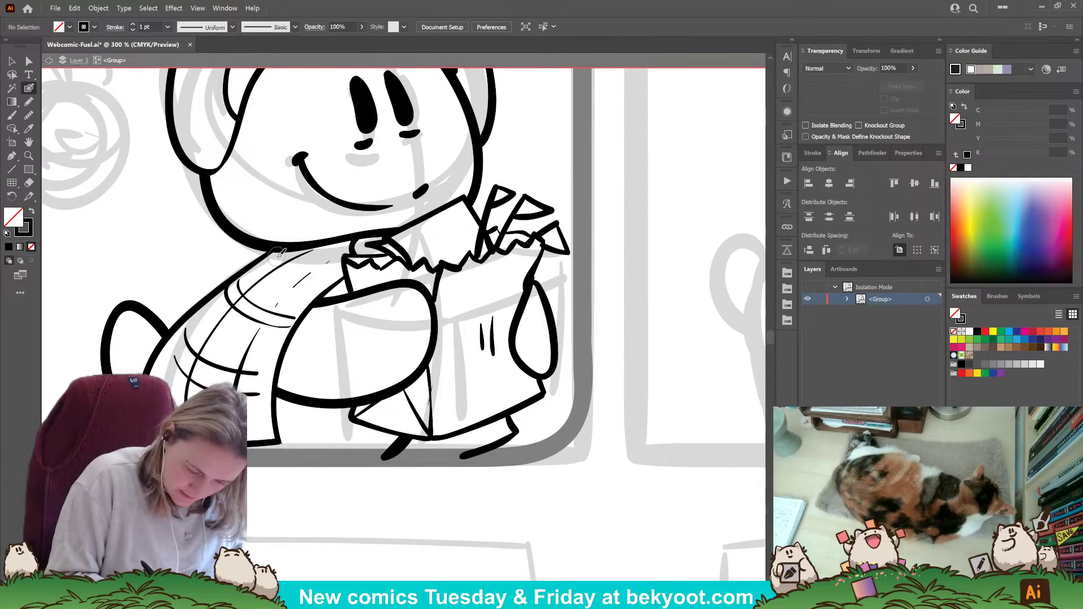
# Draw the crosswise plaid lines on the shirt below the head and plaid lines on the hem piece beneath the bag.
pyautogui.moveTo(316, 273); pyautogui.dragTo(343, 272)
pyautogui.moveTo(534, 445)
pyautogui.mouseDown()
pyautogui.moveTo(438, 465)
pyautogui.moveTo(480, 520)
pyautogui.moveTo(463, 446)
pyautogui.moveTo(385, 459)
pyautogui.moveTo(423, 432)
pyautogui.mouseUp()
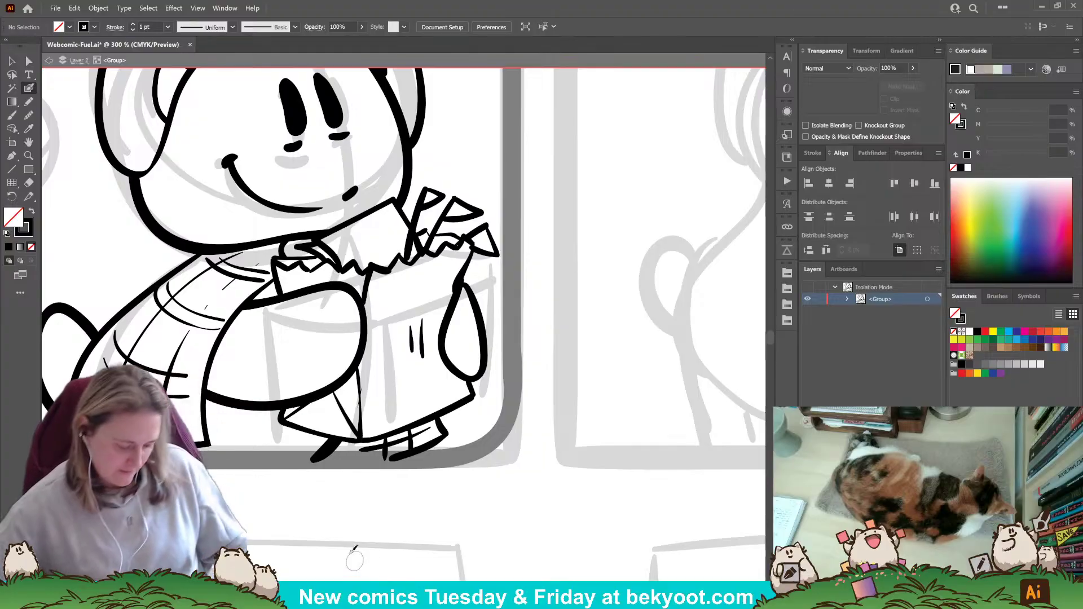
pyautogui.scroll(-1, 227, 380)
pyautogui.scroll(-3, 227, 380)
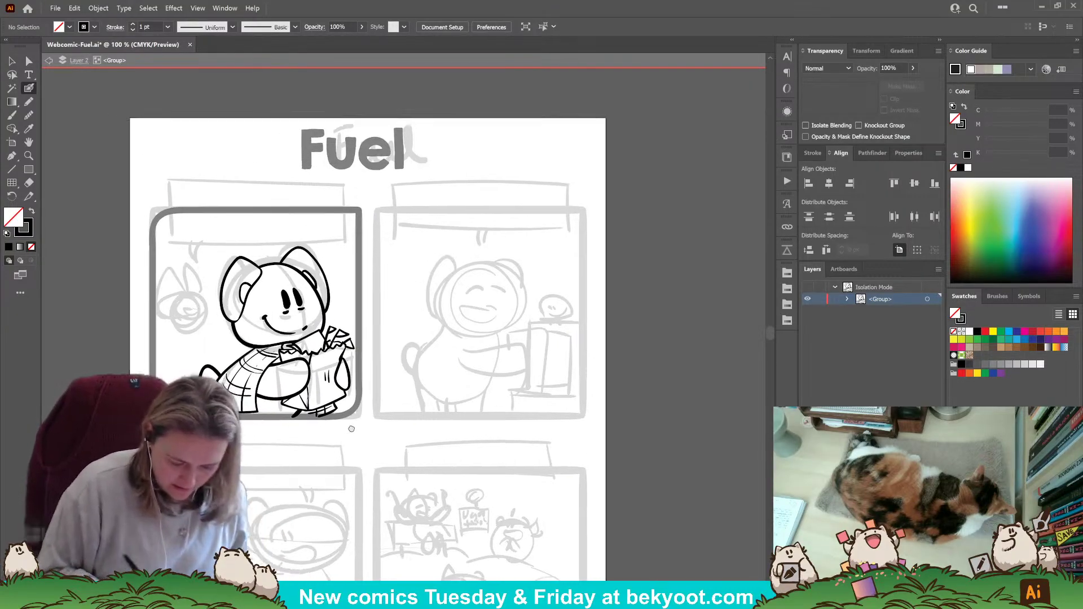
pyautogui.moveTo(374, 414); pyautogui.dragTo(407, 419)
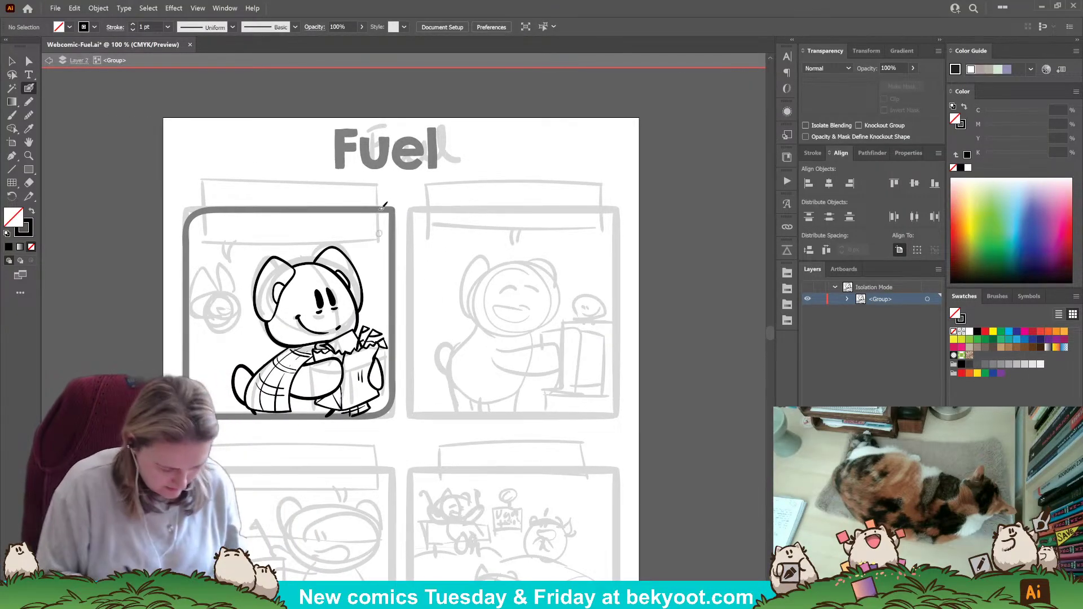
pyautogui.moveTo(289, 399); pyautogui.dragTo(355, 402)
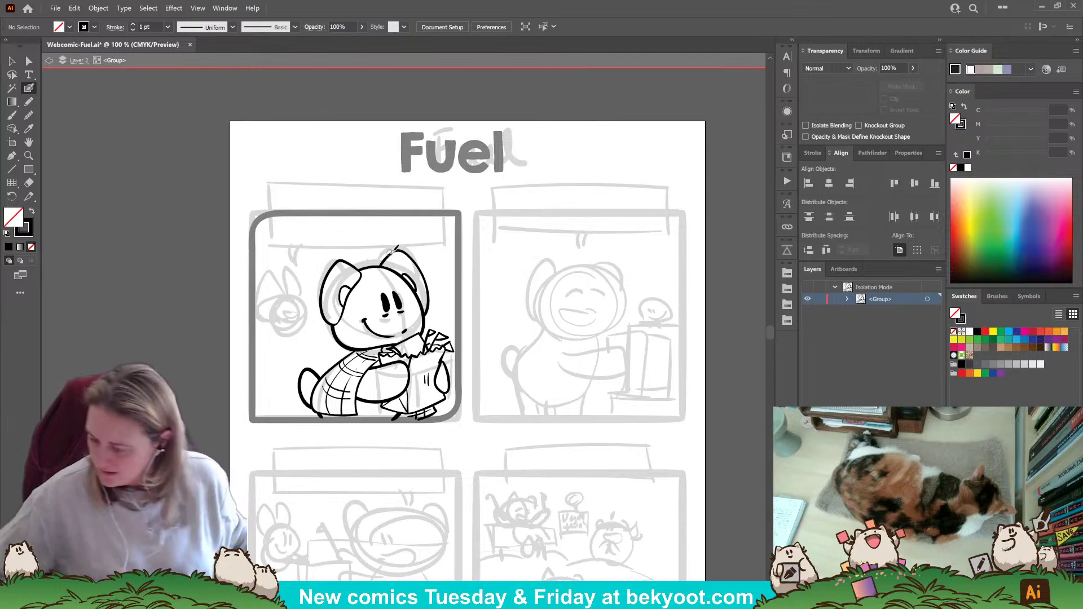
pyautogui.scroll(1, 257, 305)
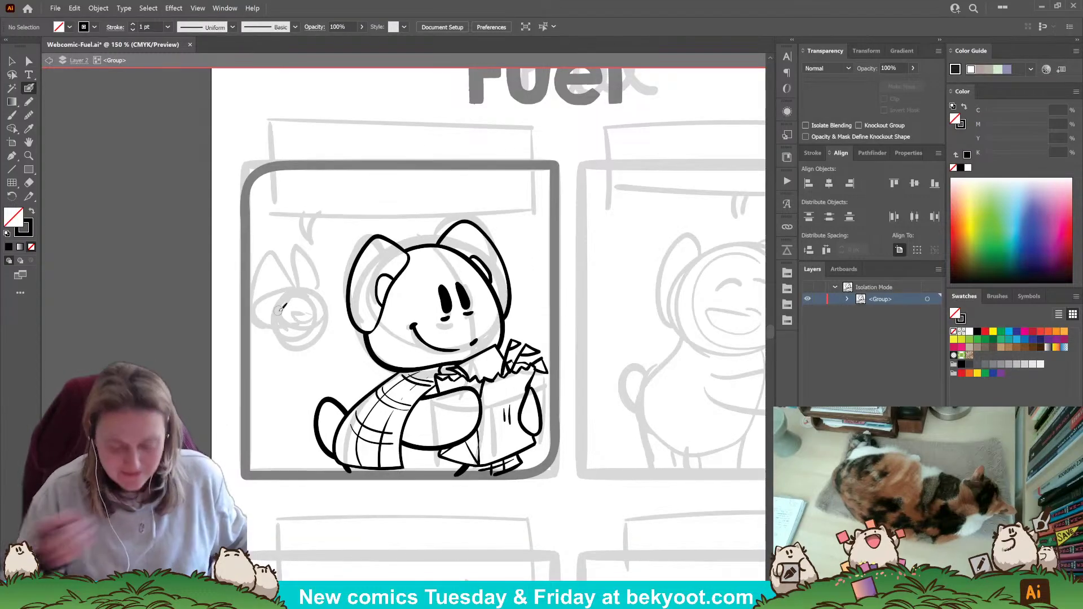
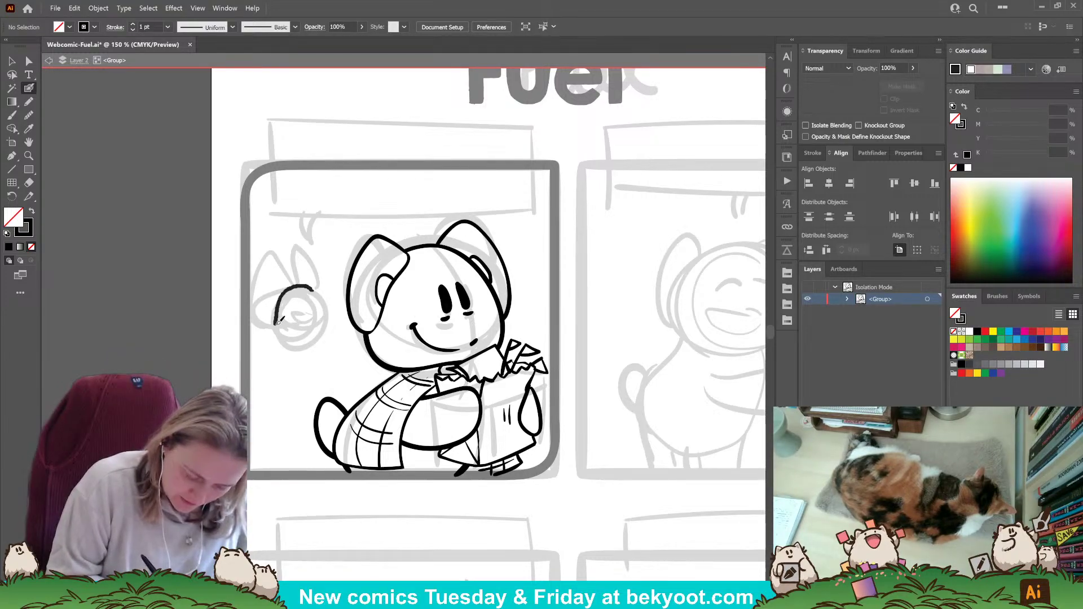
pyautogui.moveTo(277, 312)
pyautogui.mouseDown()
pyautogui.moveTo(285, 291)
pyautogui.moveTo(319, 296)
pyautogui.moveTo(323, 316)
pyautogui.moveTo(291, 323)
pyautogui.moveTo(277, 308)
pyautogui.moveTo(300, 289)
pyautogui.moveTo(314, 299)
pyautogui.mouseUp()
pyautogui.hotkey('ctrl', 'z')
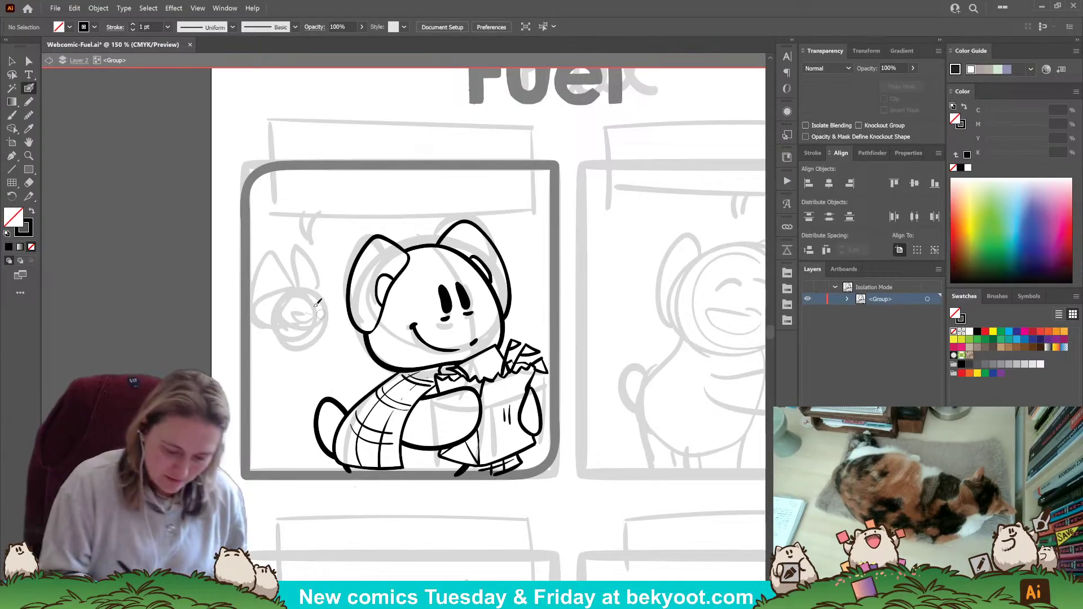
# Draw a small rounded-triangle outline over the small character's sketch beside the bag-holding character in the first panel.
pyautogui.moveTo(311, 292)
pyautogui.mouseDown()
pyautogui.moveTo(291, 290)
pyautogui.moveTo(282, 320)
pyautogui.moveTo(315, 326)
pyautogui.moveTo(322, 294)
pyautogui.moveTo(308, 291)
pyautogui.mouseUp()
pyautogui.hotkey('ctrl', 'z')
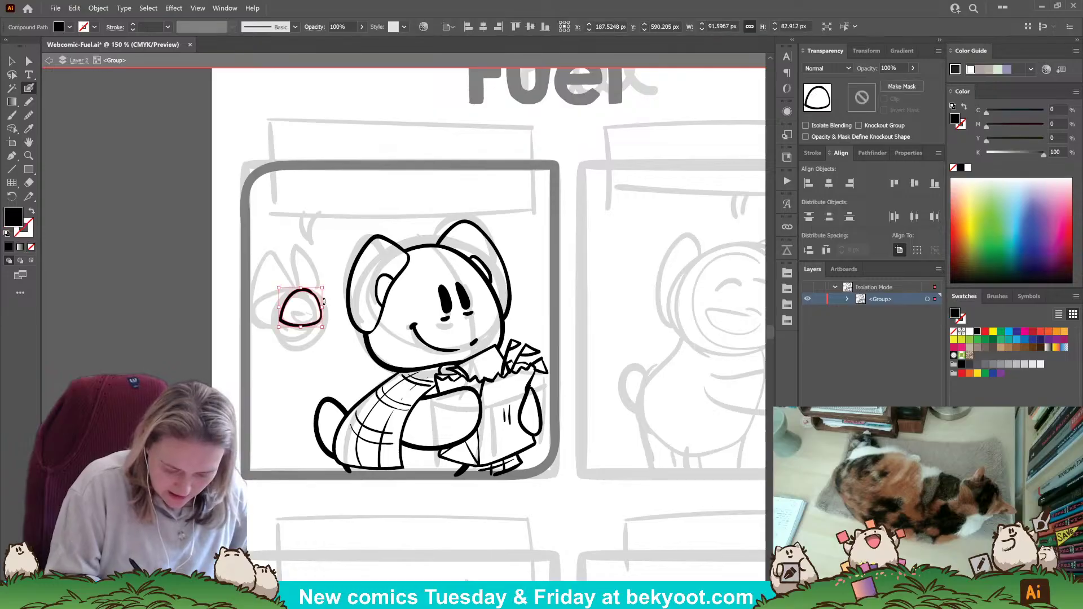
pyautogui.moveTo(339, 337); pyautogui.dragTo(327, 283)
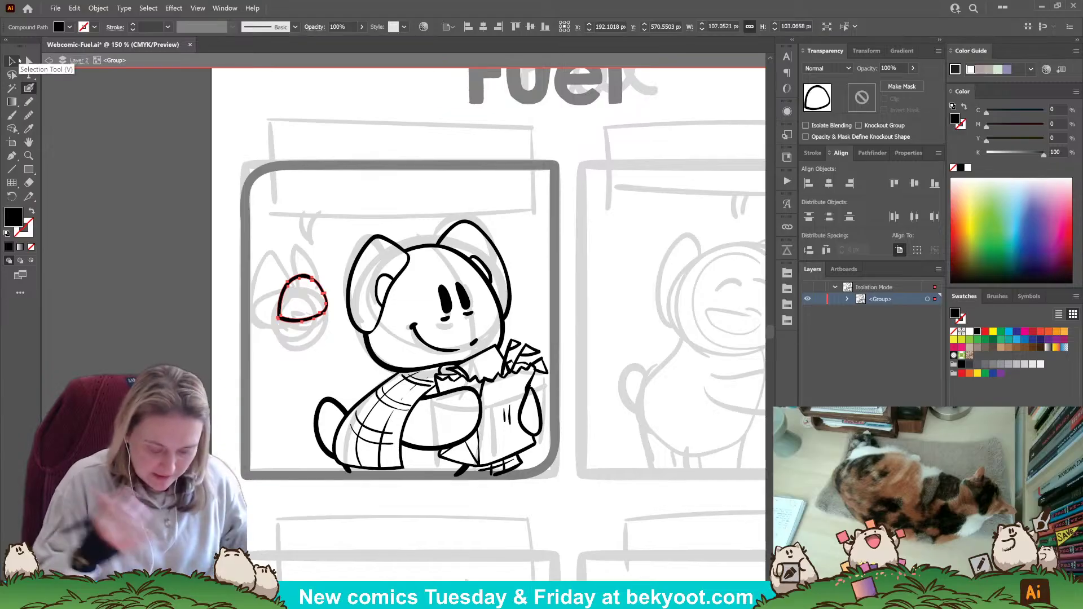
pyautogui.click(29, 115)
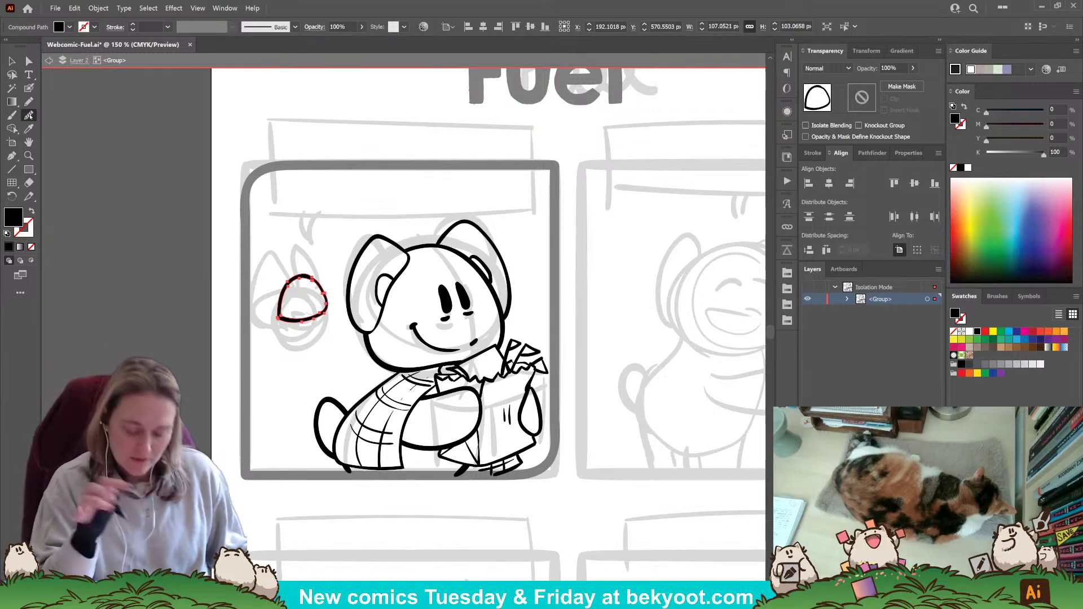
pyautogui.hotkey('ctrl', 'shift', 'a')
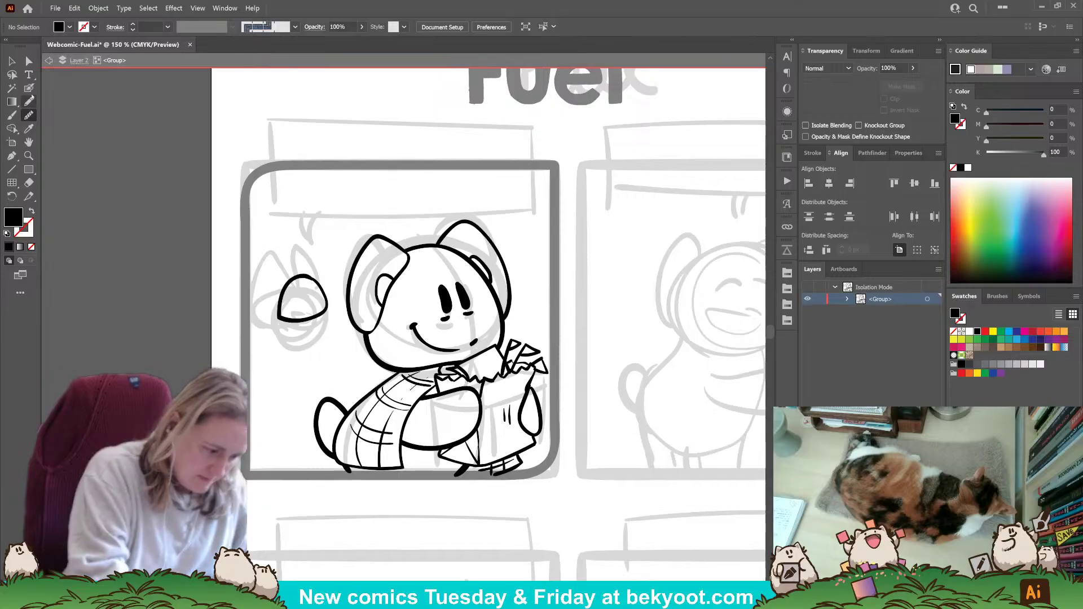
# Shift the rounded-triangle outline slightly down and lower its opacity to 38% as a guide.
pyautogui.click(28, 88)
pyautogui.click(326, 309)
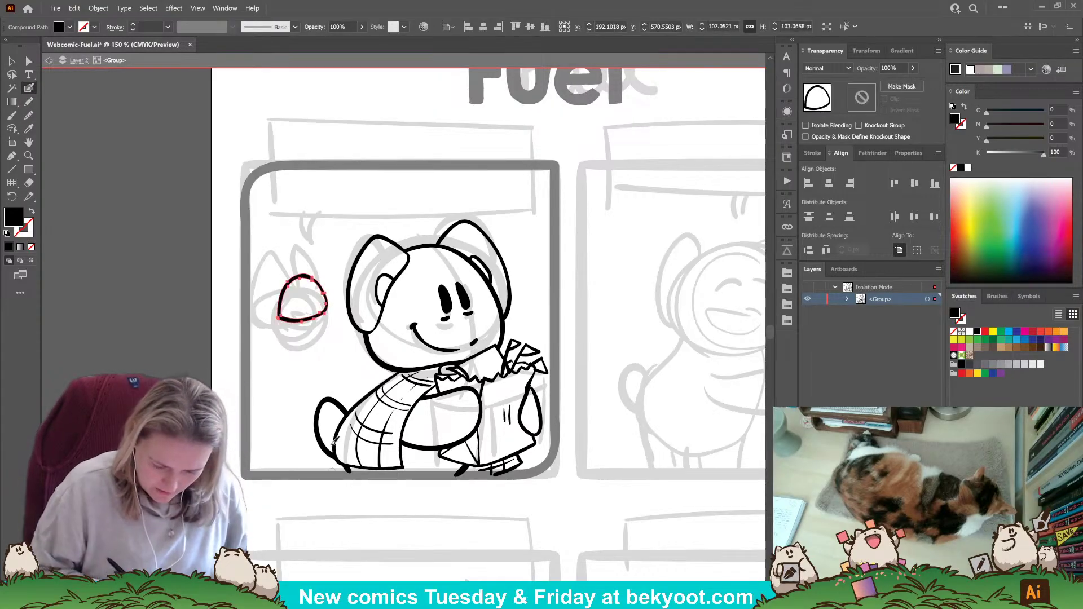
pyautogui.moveTo(310, 316)
pyautogui.mouseDown()
pyautogui.moveTo(445, 247)
pyautogui.moveTo(304, 323)
pyautogui.moveTo(313, 326)
pyautogui.mouseUp()
pyautogui.click(913, 69)
pyautogui.moveTo(915, 83); pyautogui.dragTo(884, 82)
pyautogui.keyDown('ctrl'); pyautogui.click(278, 387); pyautogui.keyUp('ctrl')
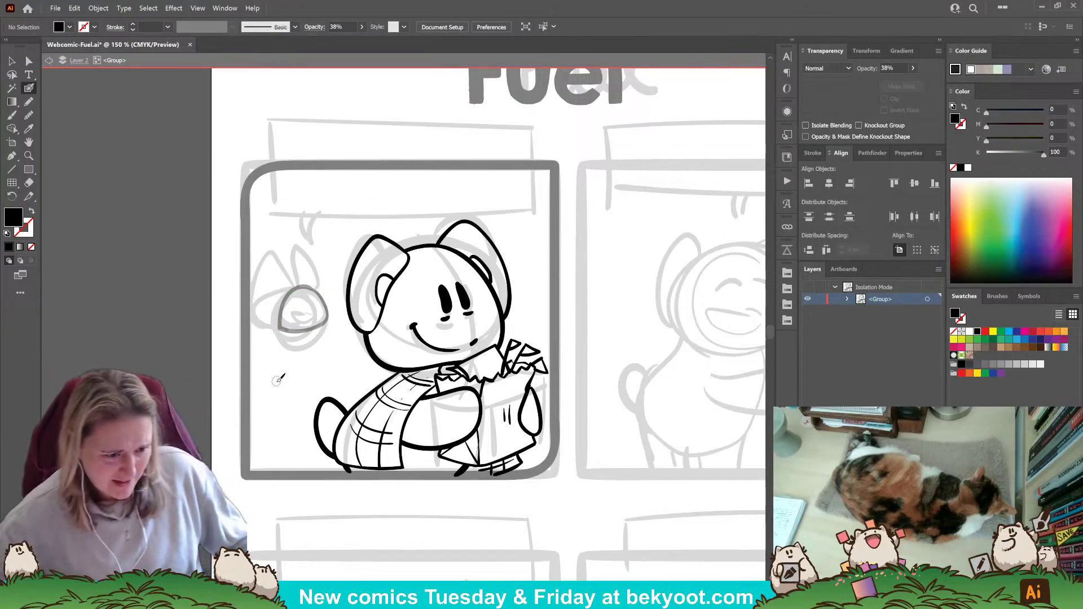
# Draw a new solid black rounded-triangle outline over the faded one.
pyautogui.keyDown('alt'); pyautogui.scroll(1, 308, 346); pyautogui.keyUp('alt')
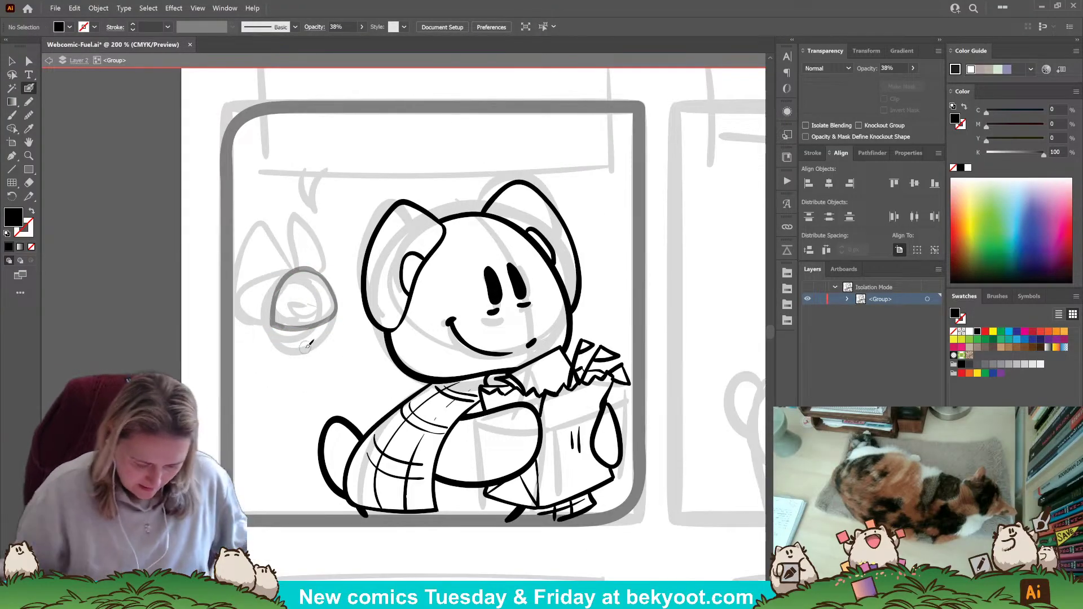
pyautogui.keyDown('ctrl'); pyautogui.click(384, 330); pyautogui.keyUp('ctrl')
pyautogui.keyDown('ctrl'); pyautogui.click(352, 368); pyautogui.keyUp('ctrl')
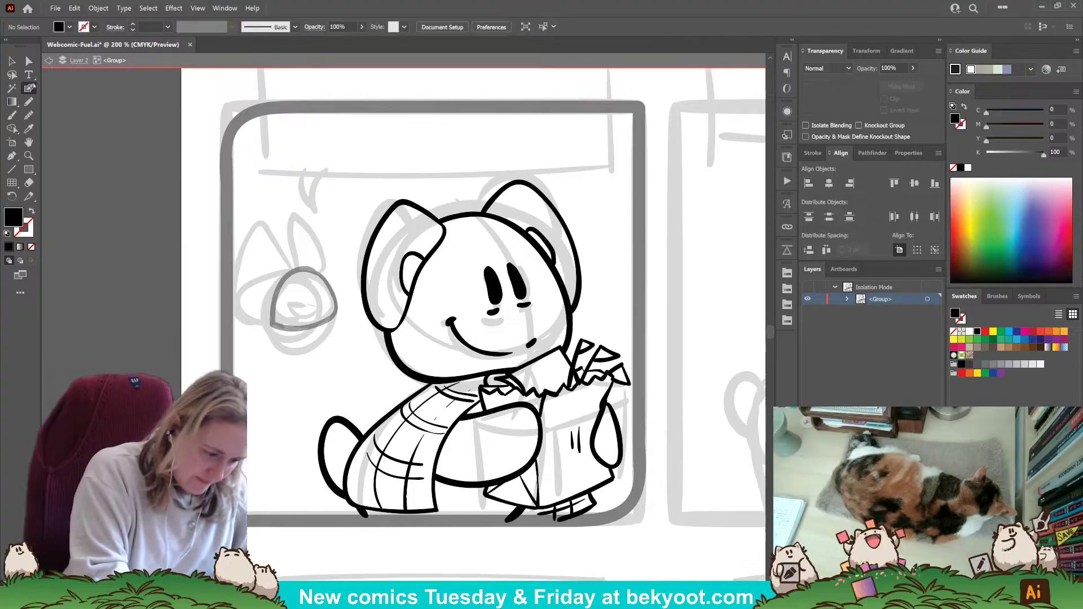
pyautogui.moveTo(292, 271)
pyautogui.mouseDown()
pyautogui.moveTo(324, 274)
pyautogui.moveTo(342, 307)
pyautogui.moveTo(319, 321)
pyautogui.moveTo(279, 318)
pyautogui.moveTo(290, 272)
pyautogui.moveTo(334, 274)
pyautogui.moveTo(288, 275)
pyautogui.moveTo(302, 265)
pyautogui.moveTo(328, 278)
pyautogui.moveTo(339, 310)
pyautogui.moveTo(280, 320)
pyautogui.moveTo(306, 263)
pyautogui.mouseUp()
pyautogui.hotkey('ctrl', 'z')
pyautogui.keyDown('ctrl'); pyautogui.click(326, 319); pyautogui.keyUp('ctrl')
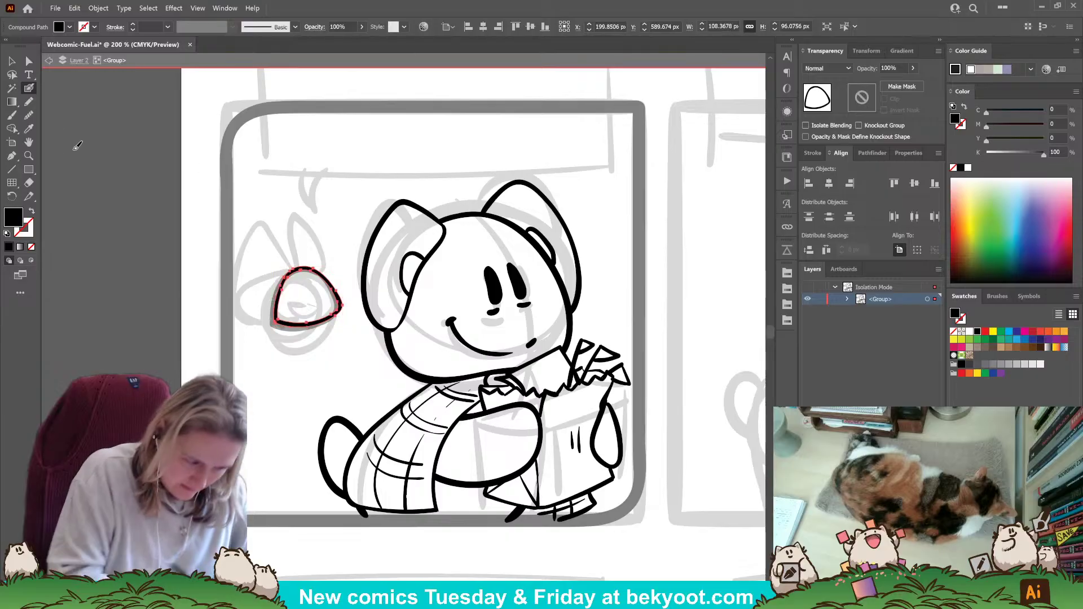
# Smooth the curve of the new black rounded-triangle outline.
pyautogui.click(29, 116)
pyautogui.moveTo(289, 277)
pyautogui.mouseDown()
pyautogui.moveTo(333, 291)
pyautogui.moveTo(313, 271)
pyautogui.mouseUp()
pyautogui.hotkey('ctrl', 'z')
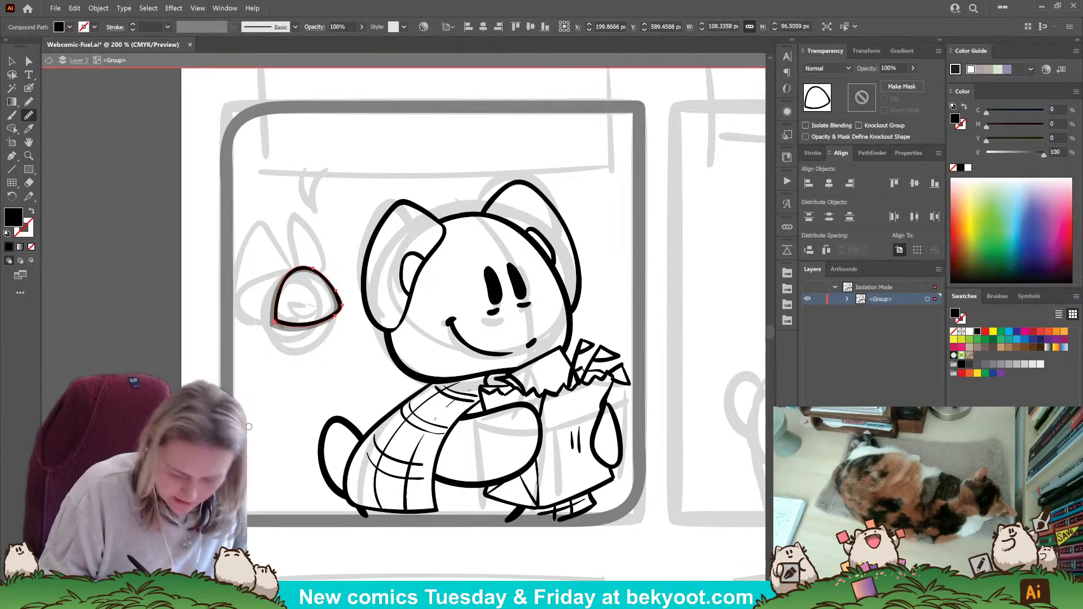
pyautogui.click(12, 61)
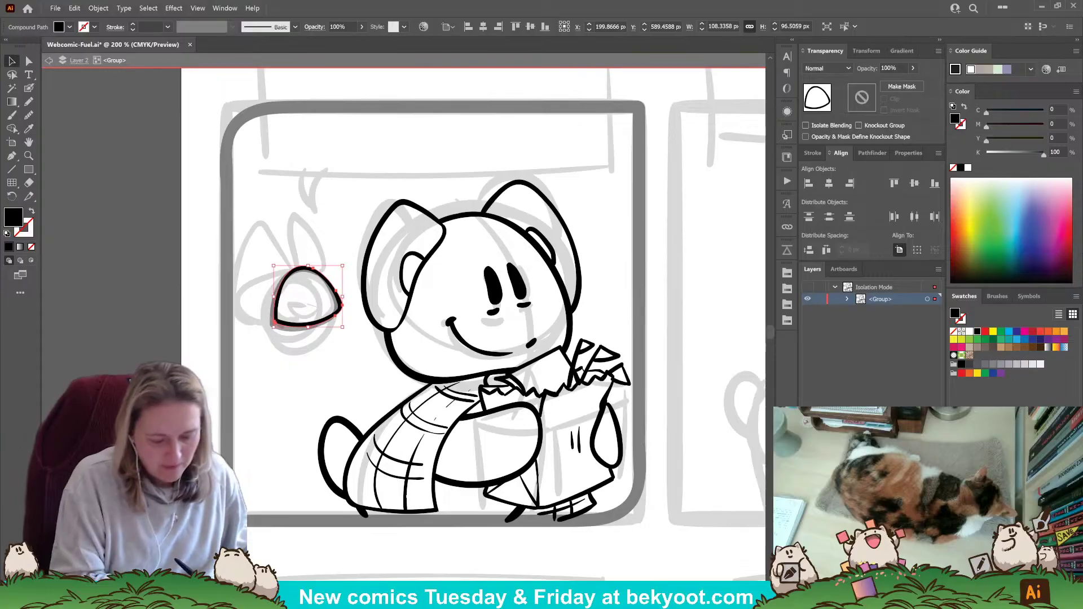
pyautogui.click(326, 282)
pyautogui.click(312, 269)
# Draw a curved vertical line from the outline's peak down past its lower edge.
pyautogui.moveTo(311, 269)
pyautogui.mouseDown()
pyautogui.moveTo(352, 272)
pyautogui.moveTo(310, 348)
pyautogui.mouseUp()
pyautogui.click(330, 247)
pyautogui.click(340, 310)
pyautogui.click(34, 91)
pyautogui.hotkey('ctrl', 'shift', 'a')
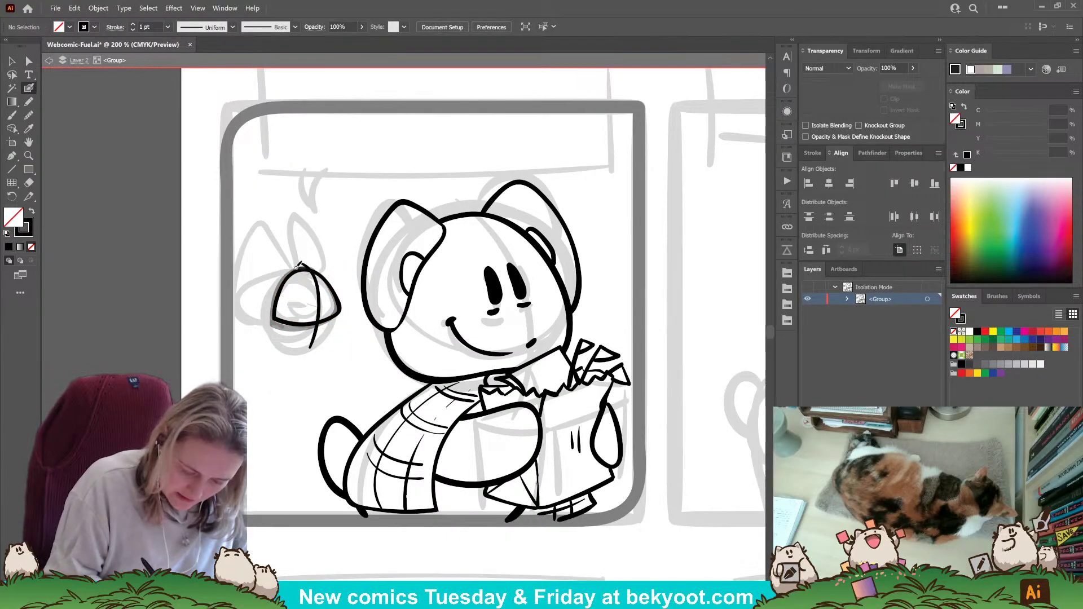
# Draw the outer body curve from the outline's peak around the left side and underneath to its right corner.
pyautogui.moveTo(258, 301); pyautogui.dragTo(255, 317)
pyautogui.hotkey('ctrl', 'z')
pyautogui.moveTo(315, 263); pyautogui.dragTo(307, 269)
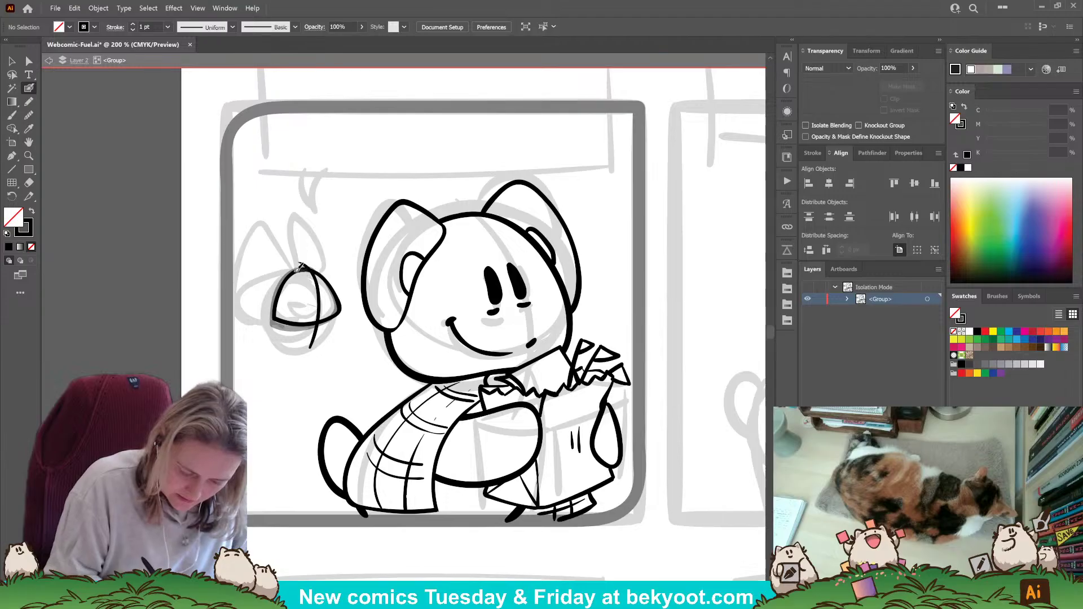
pyautogui.moveTo(309, 337); pyautogui.dragTo(320, 332)
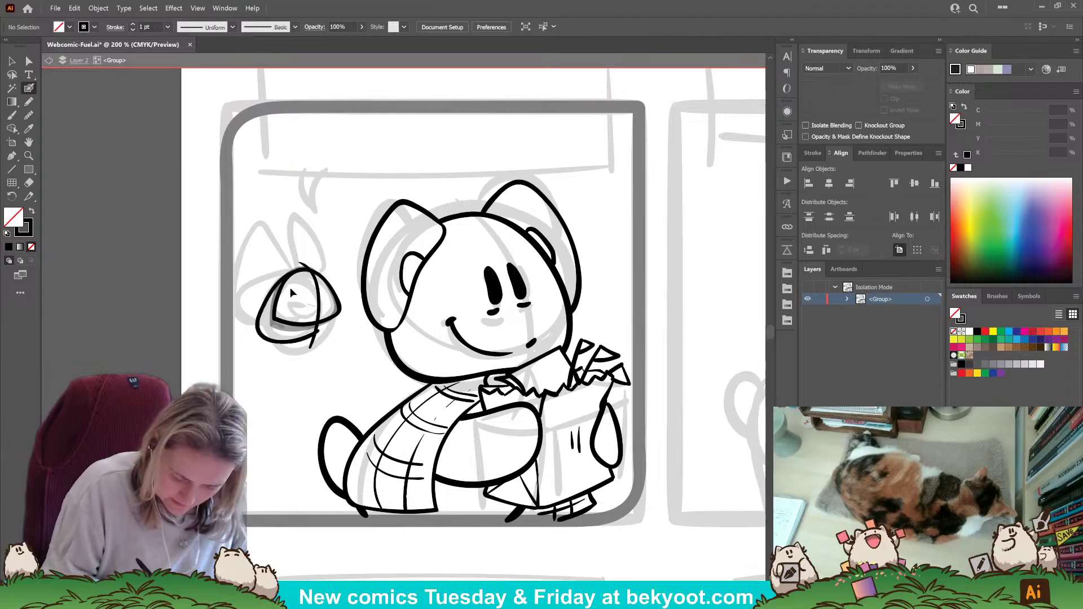
pyautogui.hotkey('ctrl', 'z')
pyautogui.moveTo(312, 263); pyautogui.dragTo(304, 269)
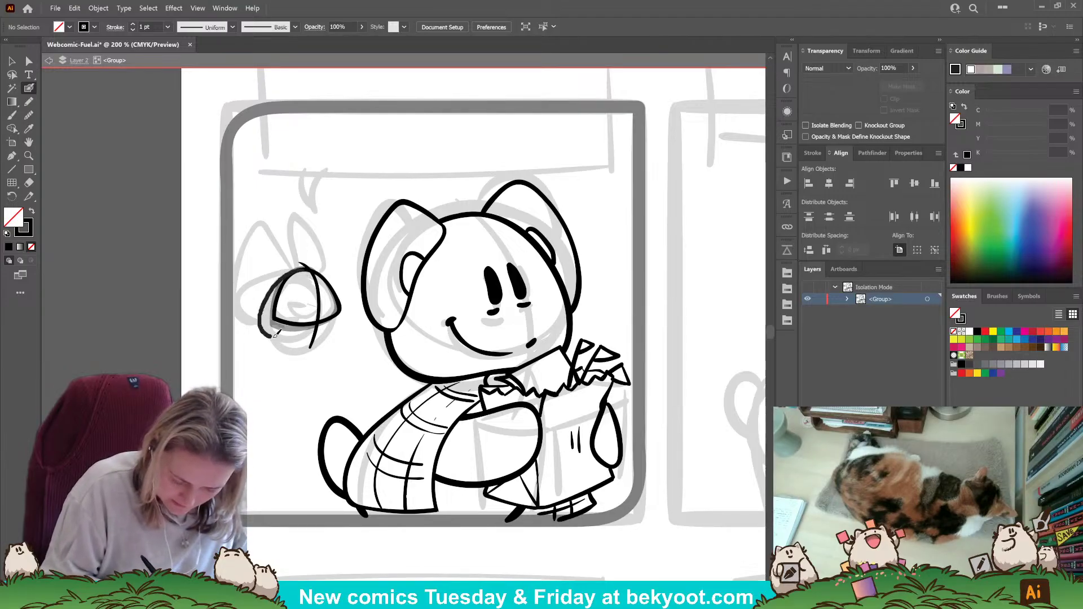
pyautogui.moveTo(336, 316); pyautogui.dragTo(340, 301)
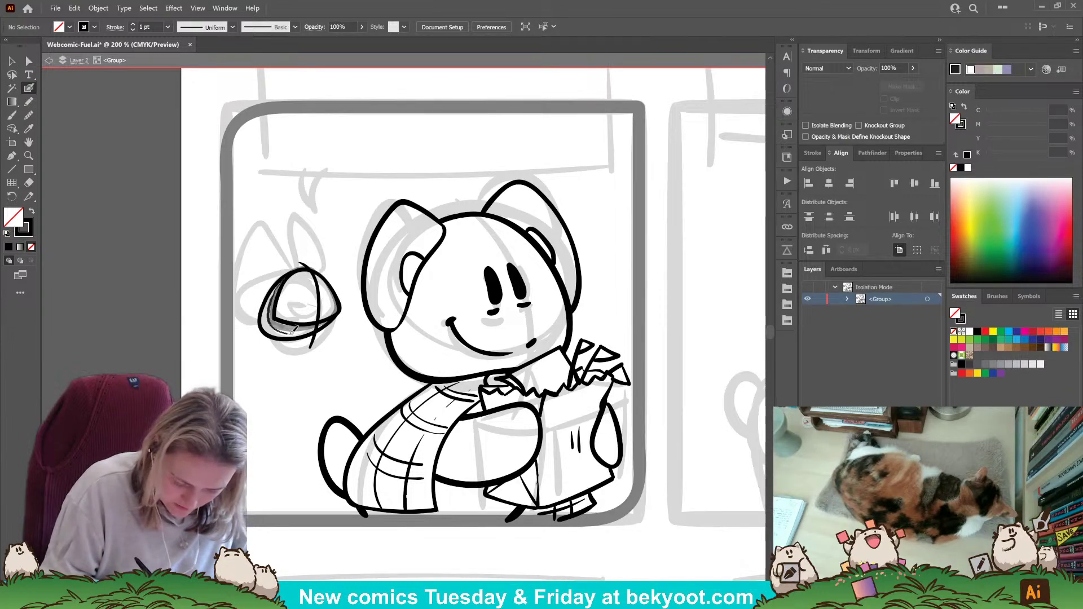
pyautogui.moveTo(293, 330); pyautogui.dragTo(314, 326)
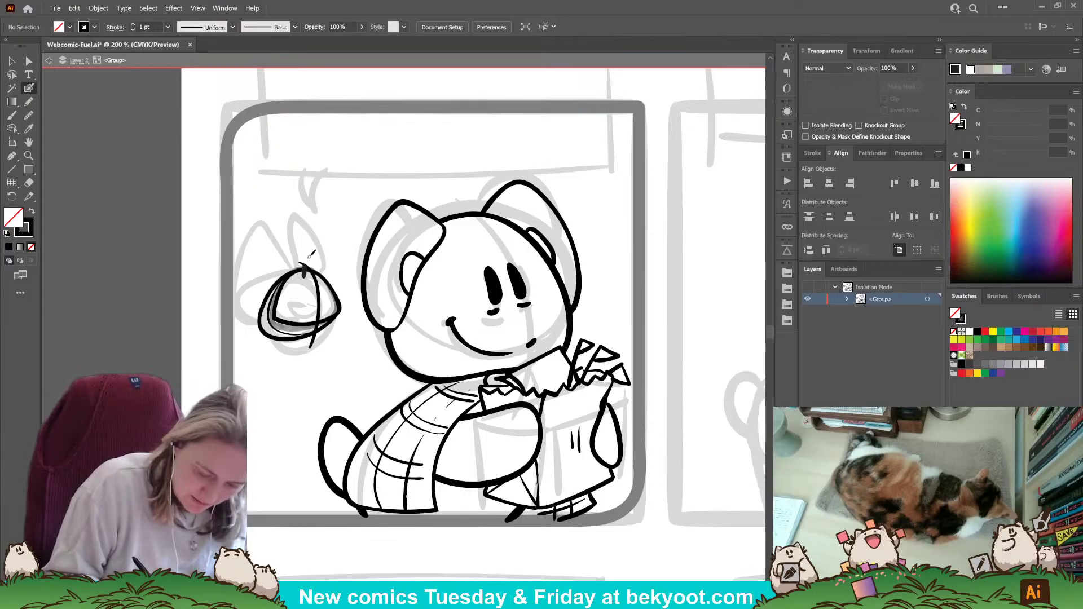
# Draw short, thick hair tufts at the peak of the small character's head.
pyautogui.hotkey('ctrl', 'z')
pyautogui.hotkey('ctrl', 'z')
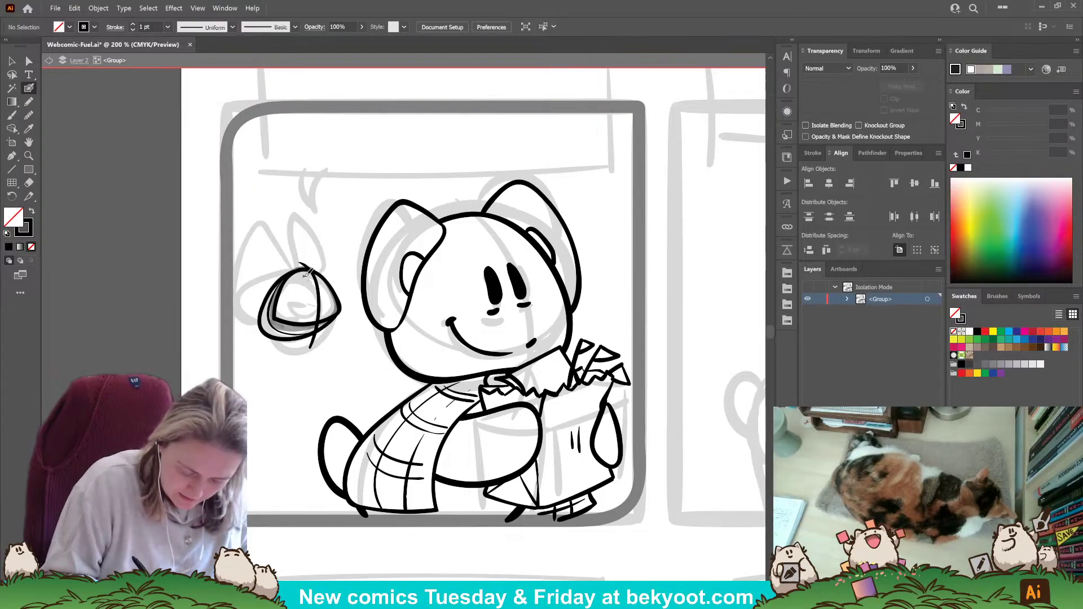
pyautogui.moveTo(304, 277)
pyautogui.mouseDown()
pyautogui.moveTo(309, 251)
pyautogui.moveTo(311, 273)
pyautogui.moveTo(325, 266)
pyautogui.moveTo(314, 254)
pyautogui.moveTo(313, 271)
pyautogui.moveTo(335, 282)
pyautogui.moveTo(309, 277)
pyautogui.mouseUp()
pyautogui.hotkey('ctrl', 'z')
pyautogui.hotkey('ctrl', 'z')
pyautogui.hotkey('ctrl', 'z')
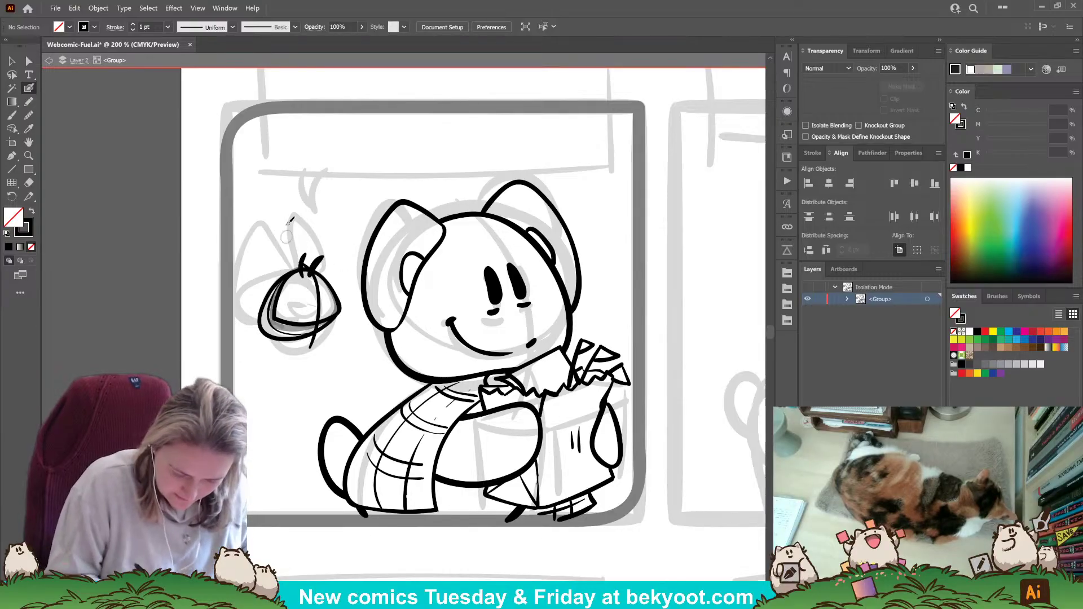
# Draw two small oval eyes and a bean-shaped open mouth on the small character's face.
pyautogui.scroll(2, 268, 359)
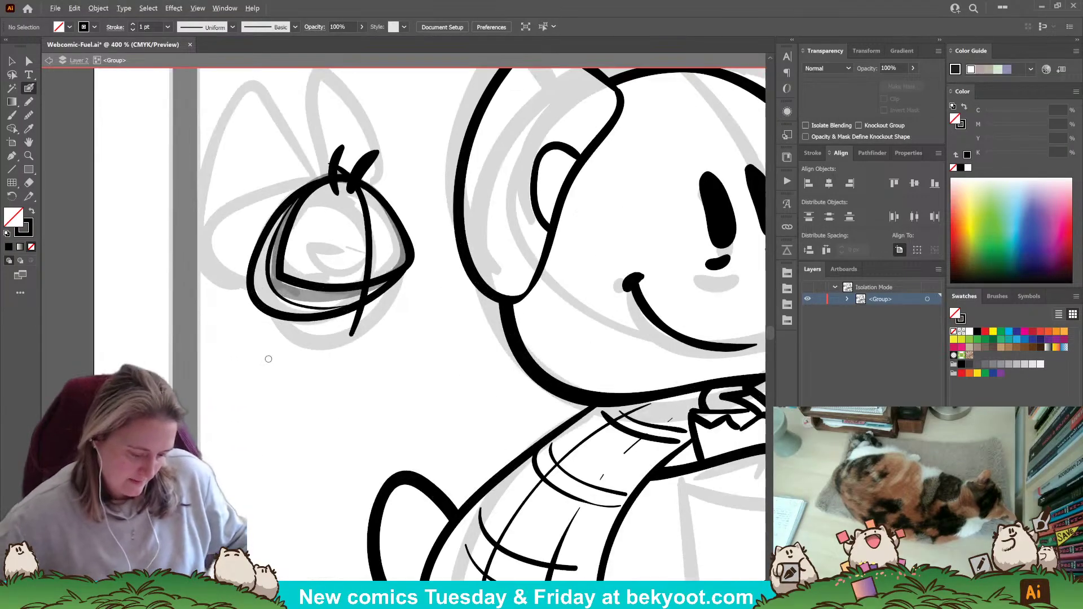
pyautogui.moveTo(382, 317); pyautogui.dragTo(399, 358)
pyautogui.moveTo(365, 249)
pyautogui.mouseDown()
pyautogui.moveTo(370, 280)
pyautogui.moveTo(388, 268)
pyautogui.moveTo(339, 278)
pyautogui.moveTo(366, 310)
pyautogui.moveTo(400, 285)
pyautogui.moveTo(355, 279)
pyautogui.moveTo(347, 304)
pyautogui.moveTo(394, 305)
pyautogui.moveTo(399, 285)
pyautogui.moveTo(389, 282)
pyautogui.mouseUp()
pyautogui.hotkey('ctrl', 'z')
pyautogui.hotkey('ctrl', 'z')
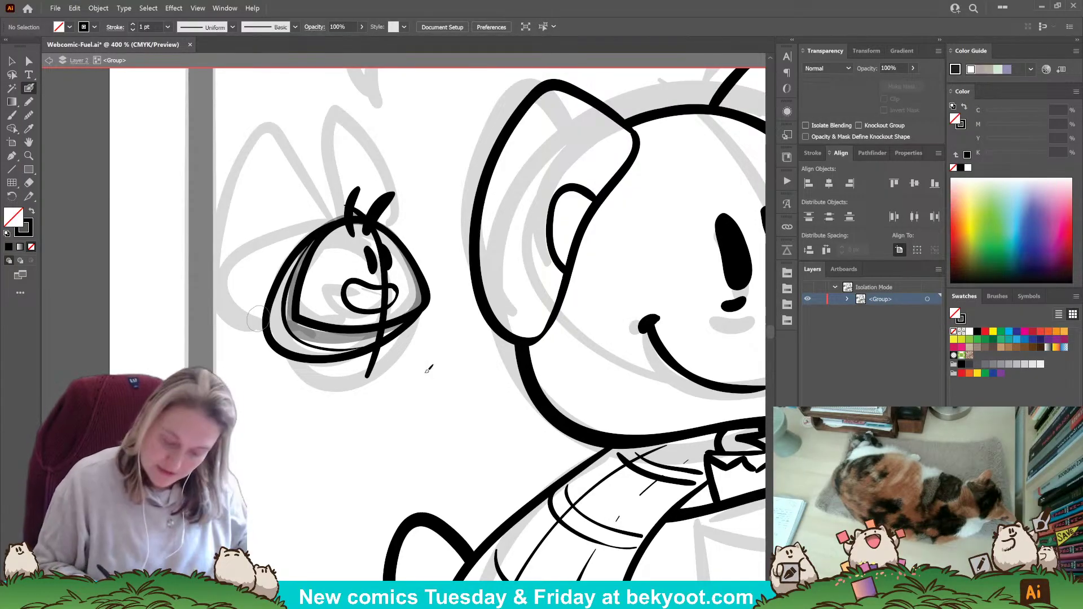
pyautogui.keyDown('ctrl'); pyautogui.click(326, 326); pyautogui.keyUp('ctrl')
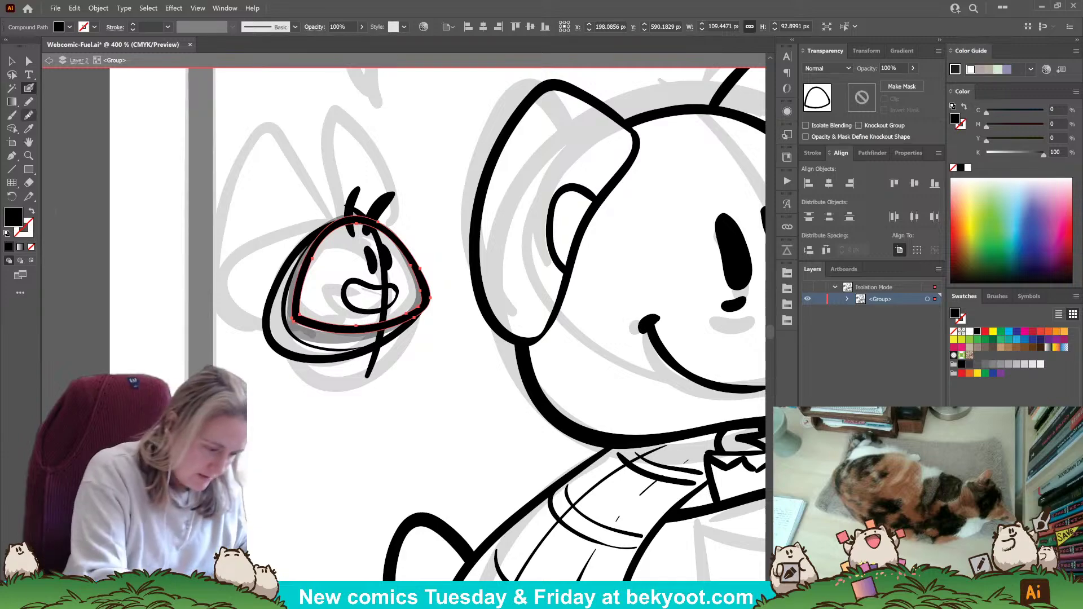
pyautogui.click(29, 116)
pyautogui.keyDown('ctrl'); pyautogui.click(306, 321); pyautogui.keyUp('ctrl')
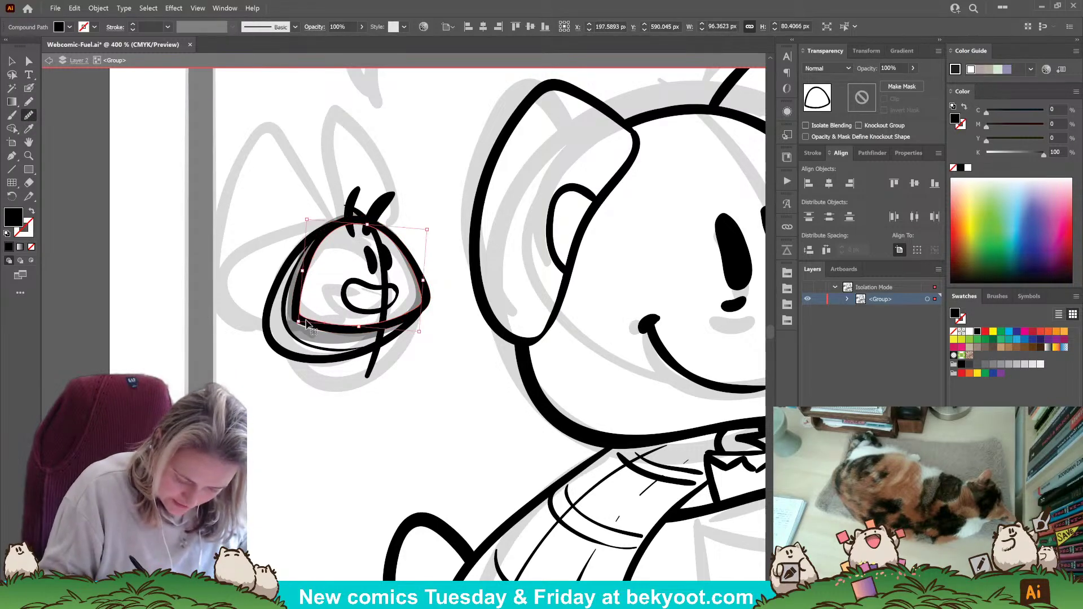
pyautogui.hotkey('ctrl', 'z')
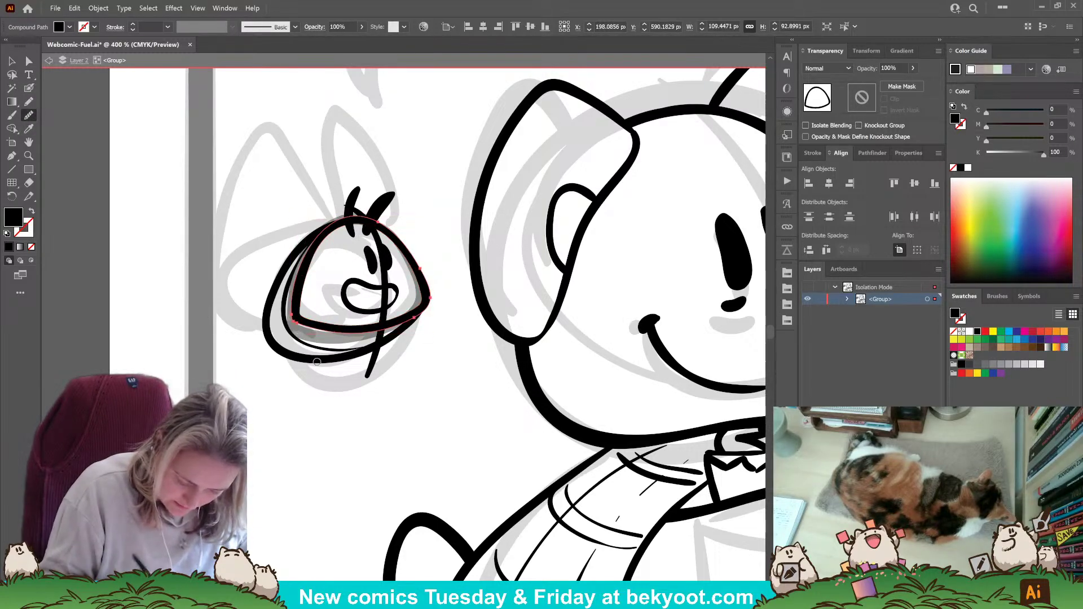
pyautogui.keyDown('ctrl'); pyautogui.click(276, 408); pyautogui.keyUp('ctrl')
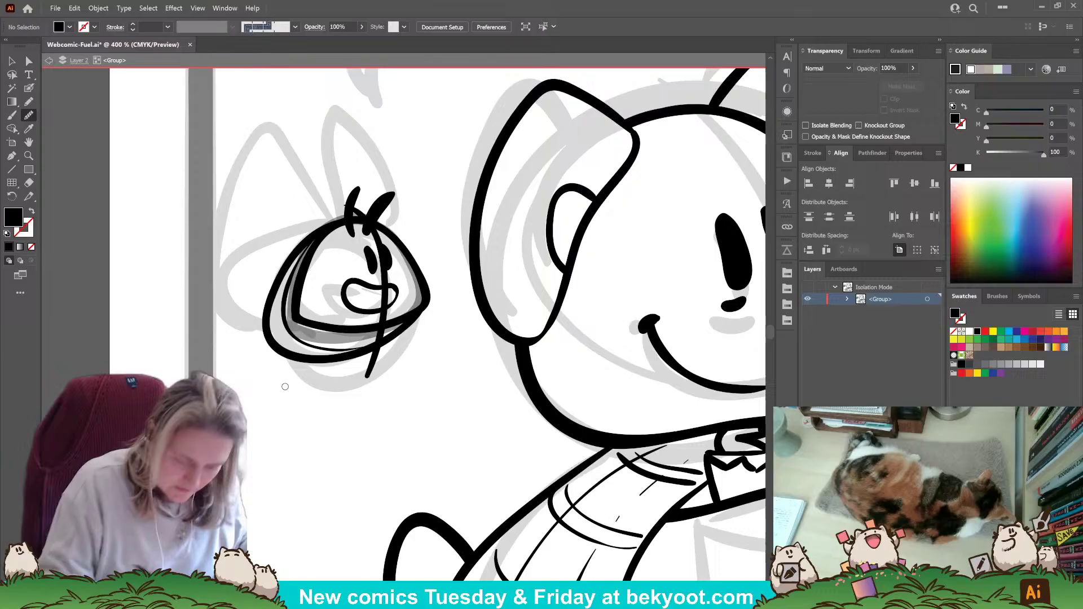
# Smooth the small character's mouth outline and add a short curved stroke inside the mouth's right end.
pyautogui.click(29, 90)
pyautogui.moveTo(388, 287); pyautogui.dragTo(396, 294)
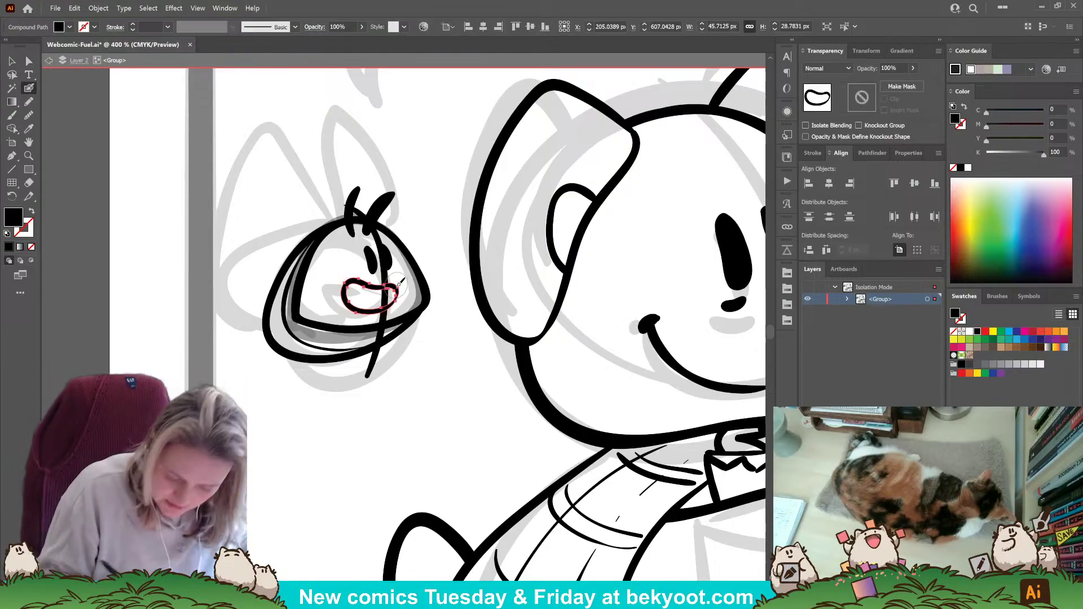
pyautogui.click(30, 115)
pyautogui.keyDown('ctrl'); pyautogui.click(382, 308); pyautogui.keyUp('ctrl')
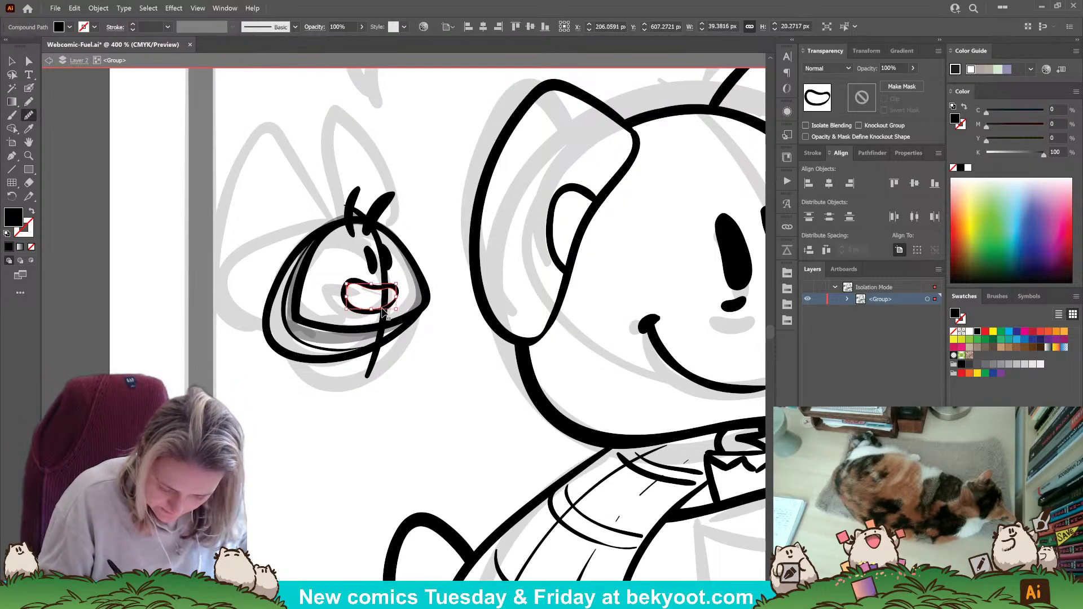
pyautogui.keyDown('ctrl'); pyautogui.click(438, 341); pyautogui.keyUp('ctrl')
pyautogui.click(28, 88)
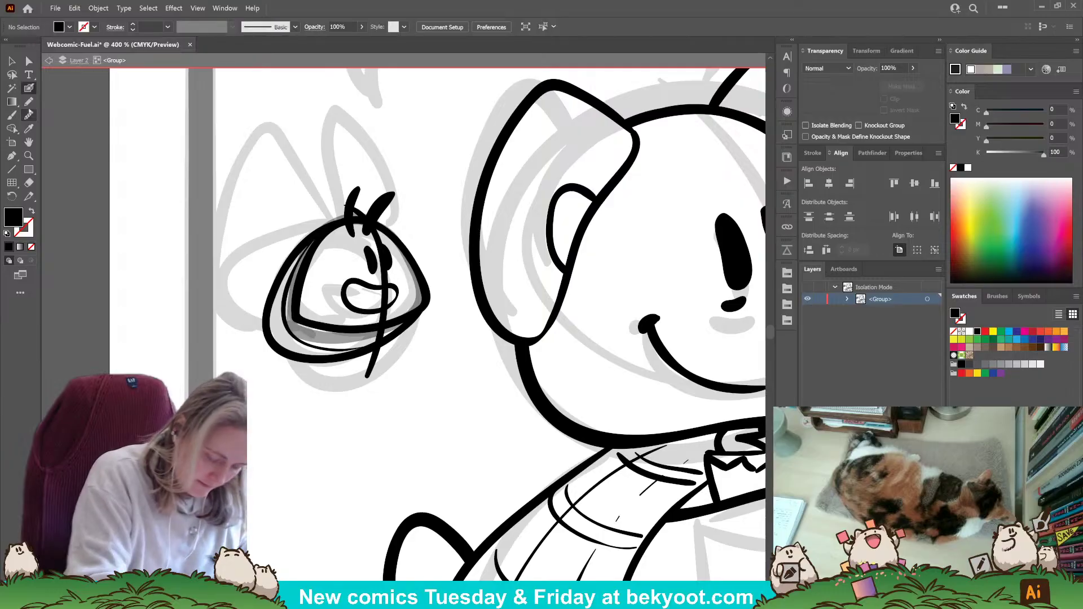
pyautogui.moveTo(389, 288); pyautogui.dragTo(393, 302)
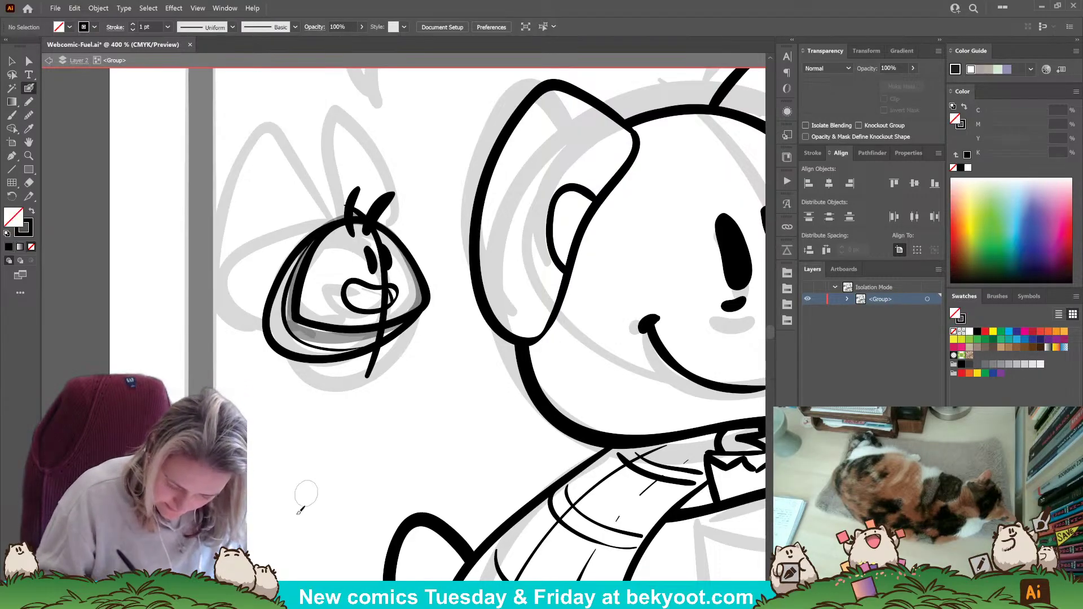
# Draw solid black two-toed feet at both lower corners of the small character's body.
pyautogui.moveTo(357, 335)
pyautogui.mouseDown()
pyautogui.moveTo(389, 334)
pyautogui.moveTo(370, 326)
pyautogui.moveTo(424, 337)
pyautogui.mouseUp()
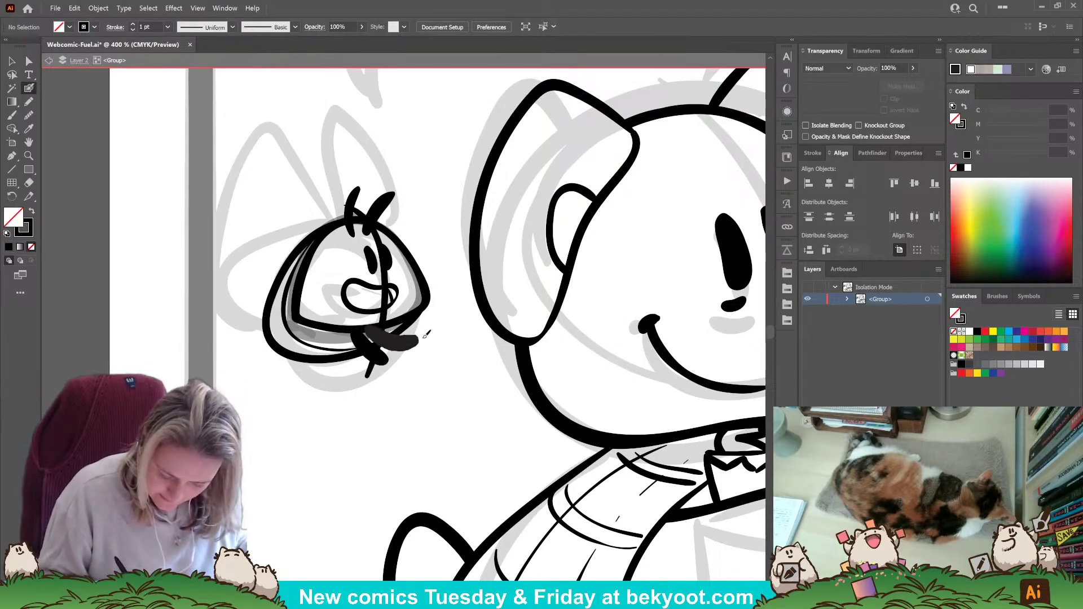
pyautogui.moveTo(282, 348); pyautogui.dragTo(250, 377)
pyautogui.hotkey('ctrl', 'z')
pyautogui.moveTo(287, 342)
pyautogui.mouseDown()
pyautogui.moveTo(248, 371)
pyautogui.moveTo(248, 347)
pyautogui.mouseUp()
pyautogui.moveTo(358, 345)
pyautogui.mouseDown()
pyautogui.moveTo(400, 368)
pyautogui.moveTo(364, 355)
pyautogui.moveTo(418, 354)
pyautogui.moveTo(361, 337)
pyautogui.moveTo(414, 345)
pyautogui.moveTo(431, 342)
pyautogui.moveTo(406, 342)
pyautogui.mouseUp()
# Delete the surplus foot strokes just above the redrawn right foot.
pyautogui.keyDown('ctrl'); pyautogui.click(364, 343); pyautogui.keyUp('ctrl')
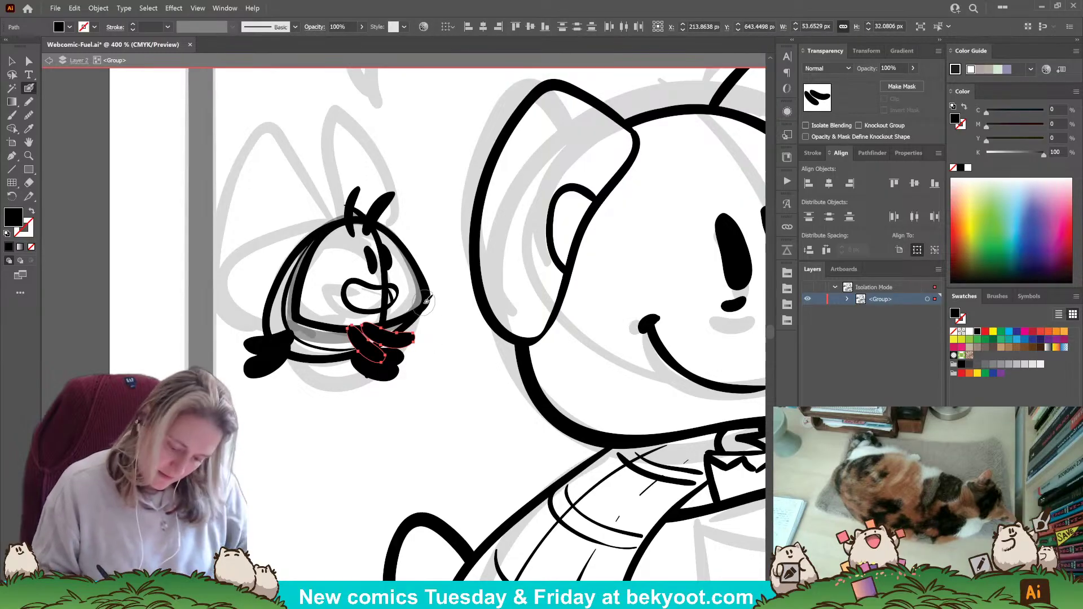
pyautogui.press('Delete')
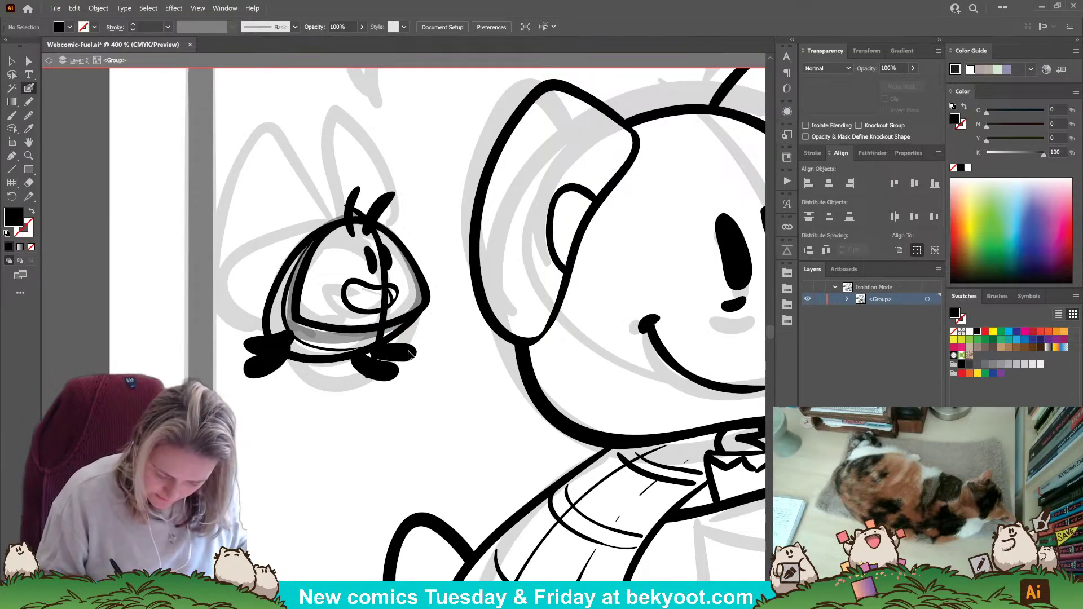
pyautogui.hotkey('ctrl', 'z')
pyautogui.keyDown('ctrl'); pyautogui.click(343, 438); pyautogui.keyUp('ctrl')
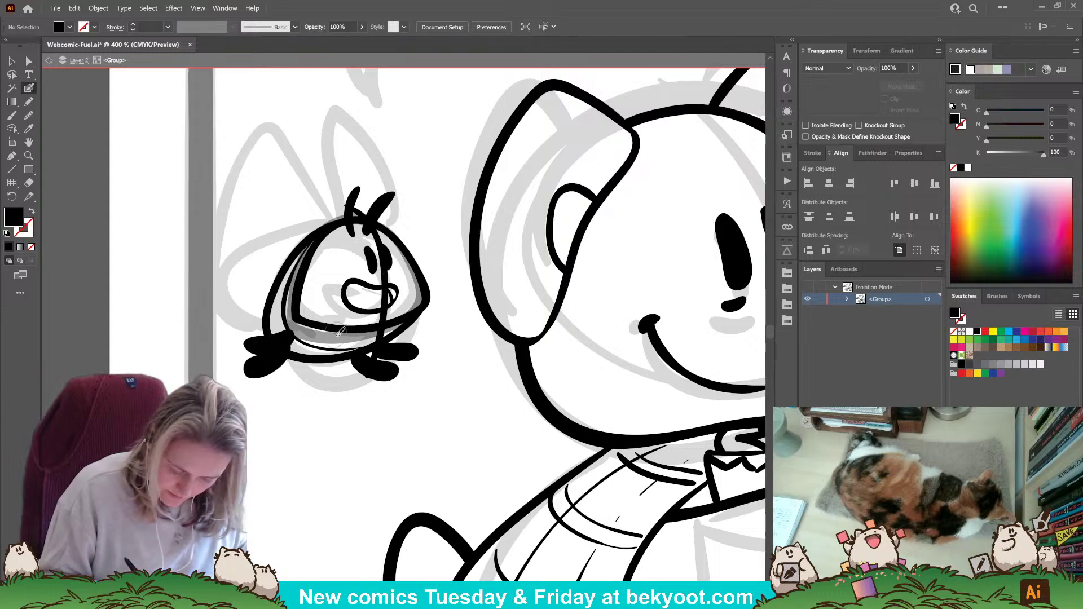
# Draw short black arms on the small character's body and two large wing outlines rising from its head tufts.
pyautogui.moveTo(339, 334)
pyautogui.mouseDown()
pyautogui.moveTo(373, 307)
pyautogui.moveTo(444, 327)
pyautogui.moveTo(344, 243)
pyautogui.moveTo(248, 234)
pyautogui.moveTo(252, 282)
pyautogui.moveTo(280, 342)
pyautogui.moveTo(323, 348)
pyautogui.moveTo(372, 319)
pyautogui.moveTo(393, 257)
pyautogui.moveTo(359, 197)
pyautogui.moveTo(421, 201)
pyautogui.moveTo(454, 263)
pyautogui.moveTo(409, 307)
pyautogui.mouseUp()
pyautogui.scroll(4, 319, 469)
pyautogui.hscroll(-2, 318, 468)
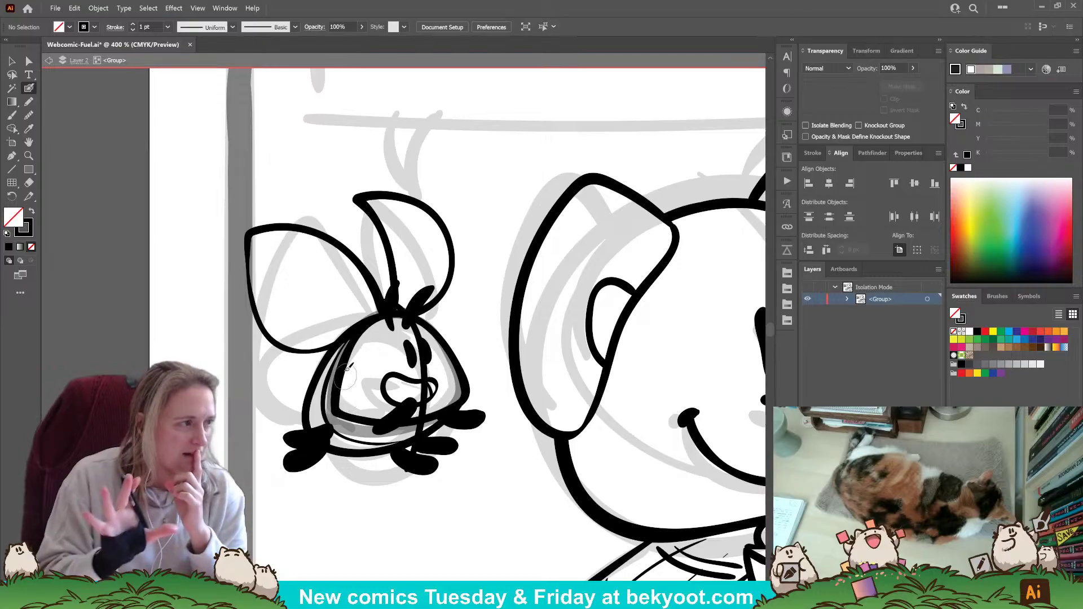
pyautogui.press('v')
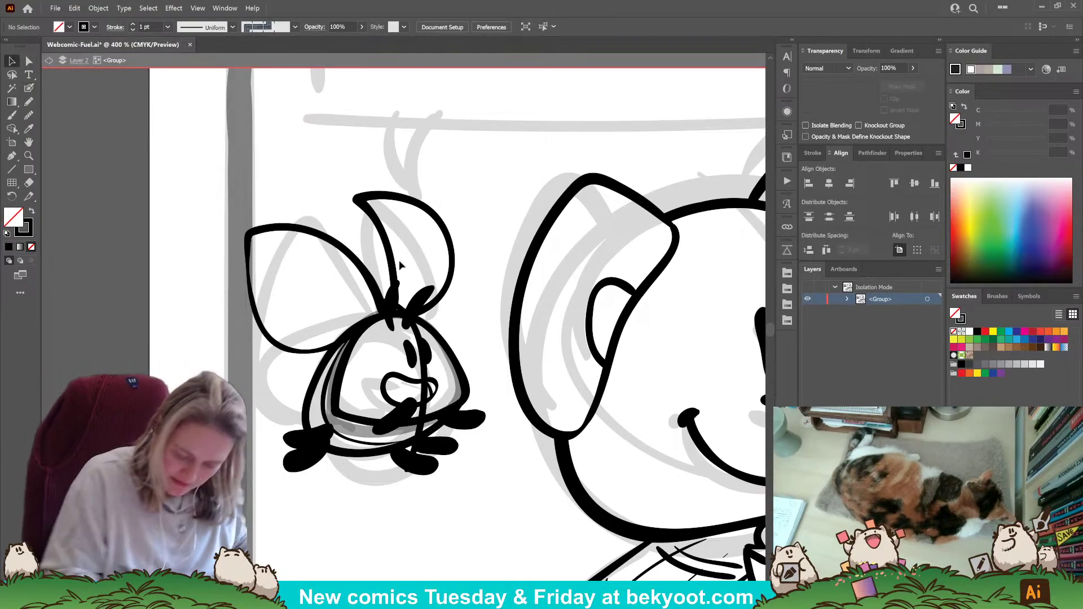
# Enlarge the small character's facial features together with their vertical guide line to about 50 by 150 px.
pyautogui.moveTo(436, 392); pyautogui.dragTo(438, 391)
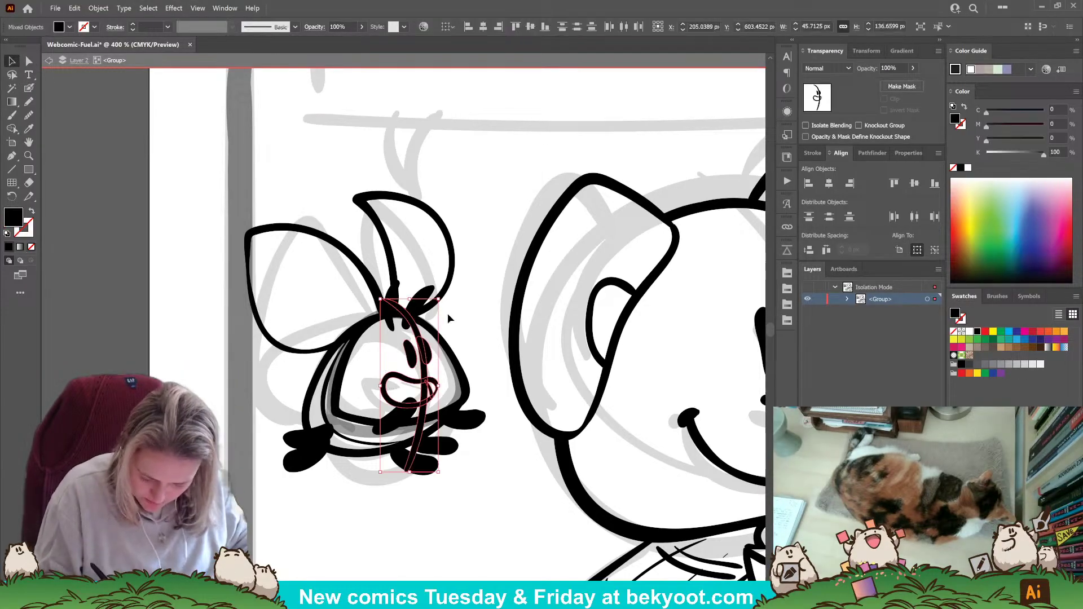
pyautogui.moveTo(440, 298)
pyautogui.mouseDown()
pyautogui.moveTo(446, 292)
pyautogui.moveTo(450, 369)
pyautogui.moveTo(434, 389)
pyautogui.mouseUp()
pyautogui.click(456, 384)
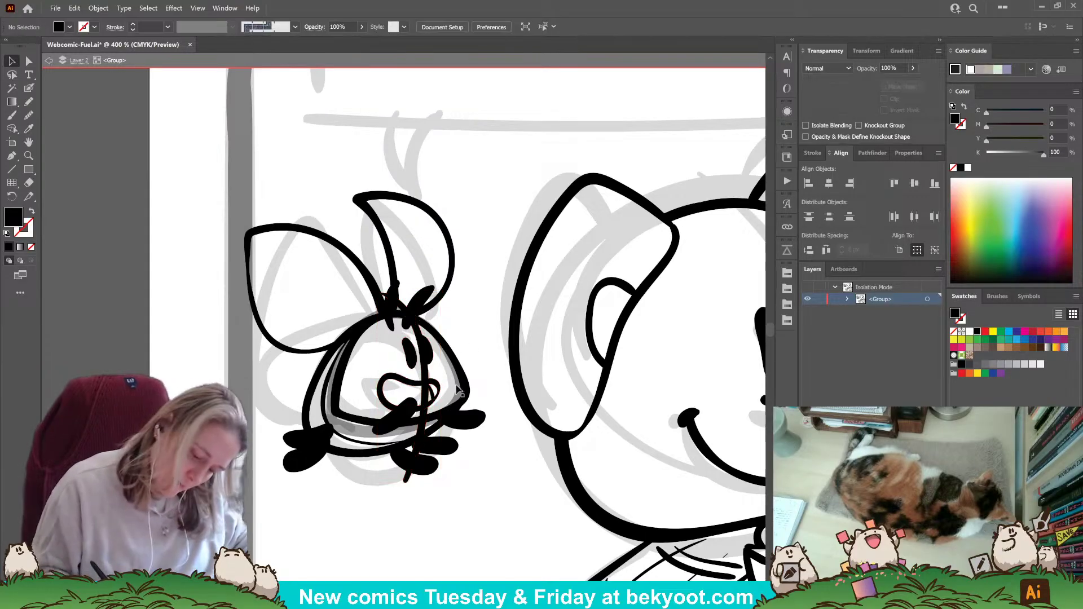
# Replace the slanted arm stroke below the small character's mouth with a flatter, gently curved solid black arm.
pyautogui.click(397, 420)
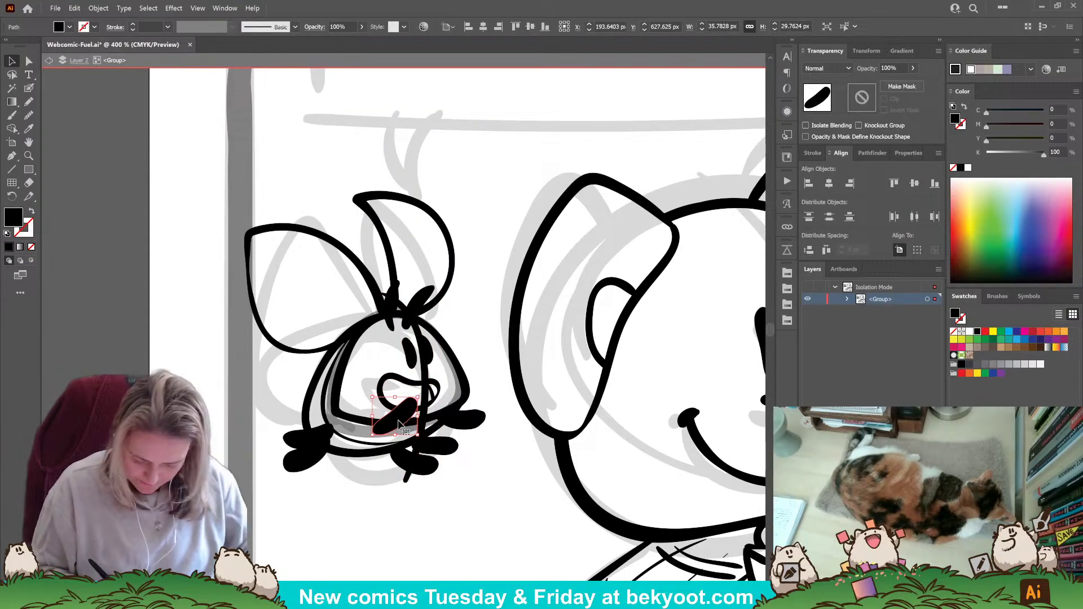
pyautogui.press('Delete')
pyautogui.moveTo(364, 433); pyautogui.dragTo(446, 405)
pyautogui.press('Delete')
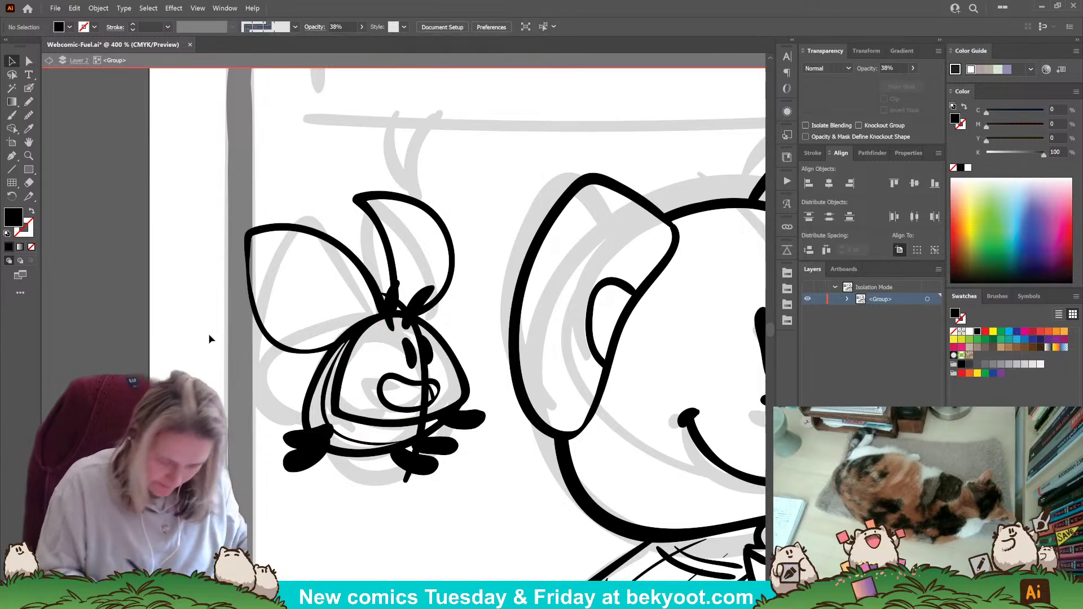
pyautogui.click(28, 88)
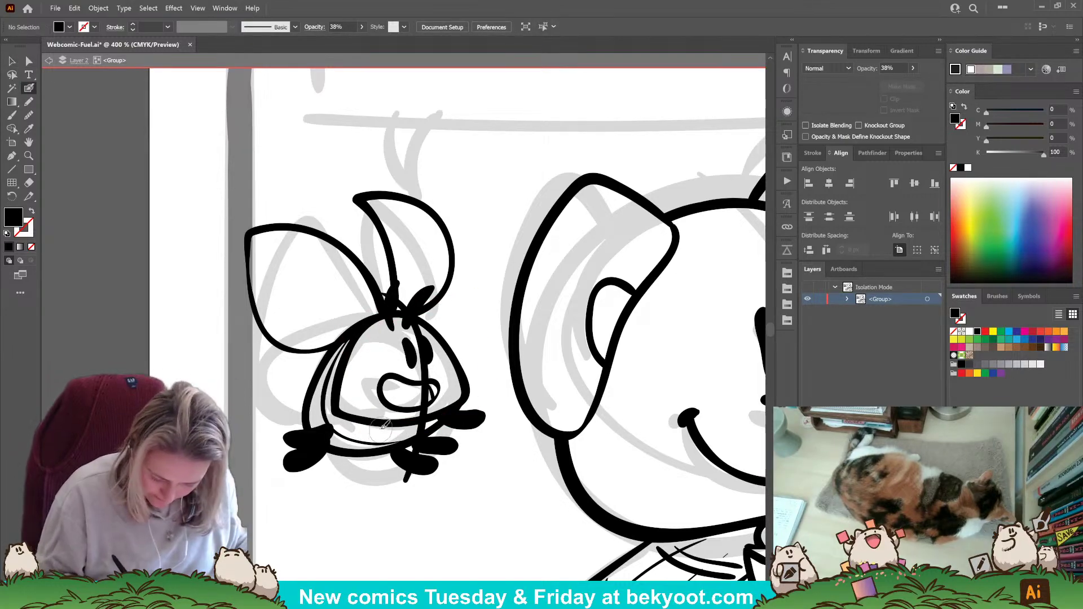
pyautogui.hotkey('shift', 'x')
pyautogui.keyDown('ctrl'); pyautogui.click(460, 420); pyautogui.keyUp('ctrl')
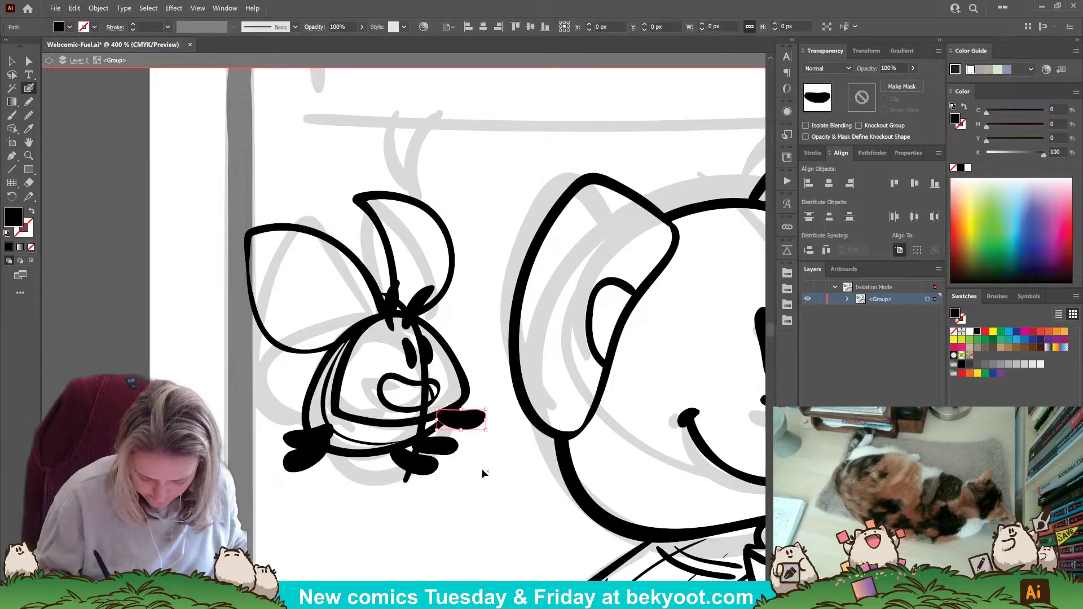
pyautogui.keyDown('ctrl'); pyautogui.click(484, 473); pyautogui.keyUp('ctrl')
pyautogui.moveTo(381, 432); pyautogui.dragTo(419, 418)
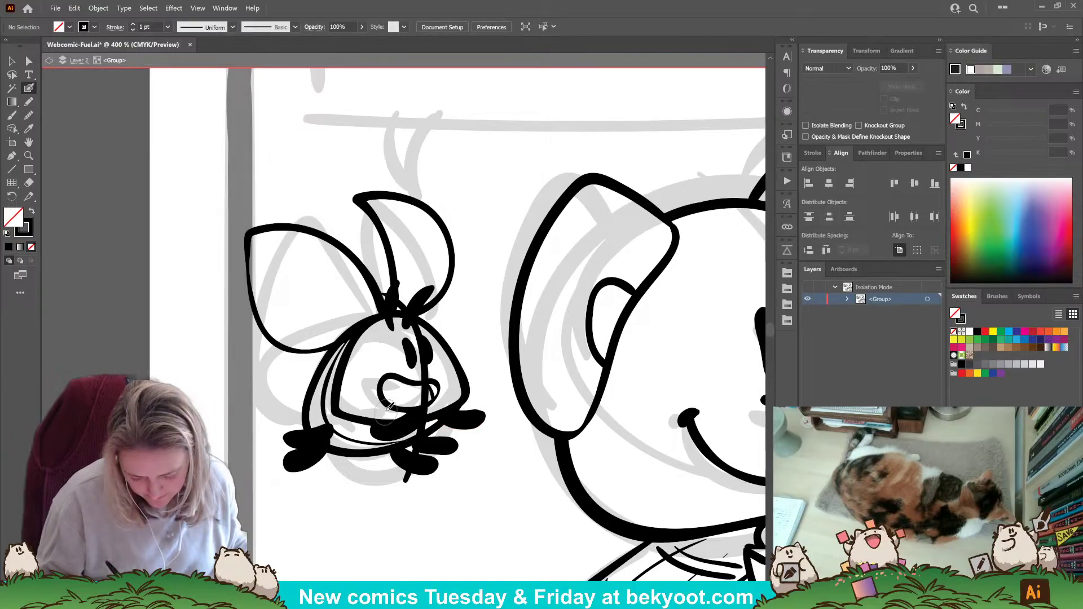
# Reduce the opacity of the small character's outer body outline to 48%.
pyautogui.moveTo(324, 409); pyautogui.dragTo(312, 389)
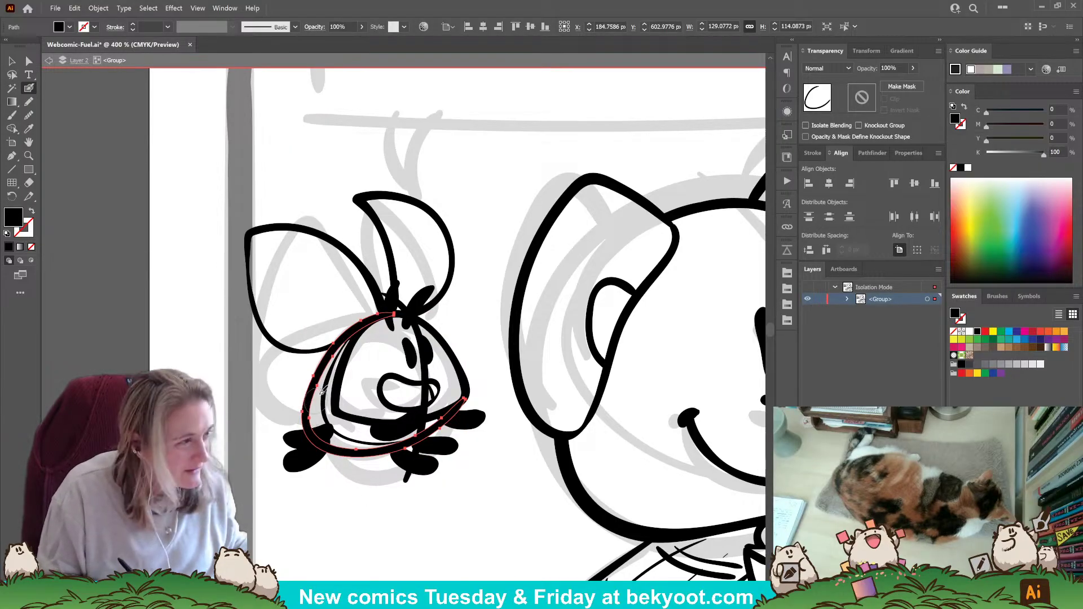
pyautogui.keyDown('ctrl'); pyautogui.click(348, 495); pyautogui.keyUp('ctrl')
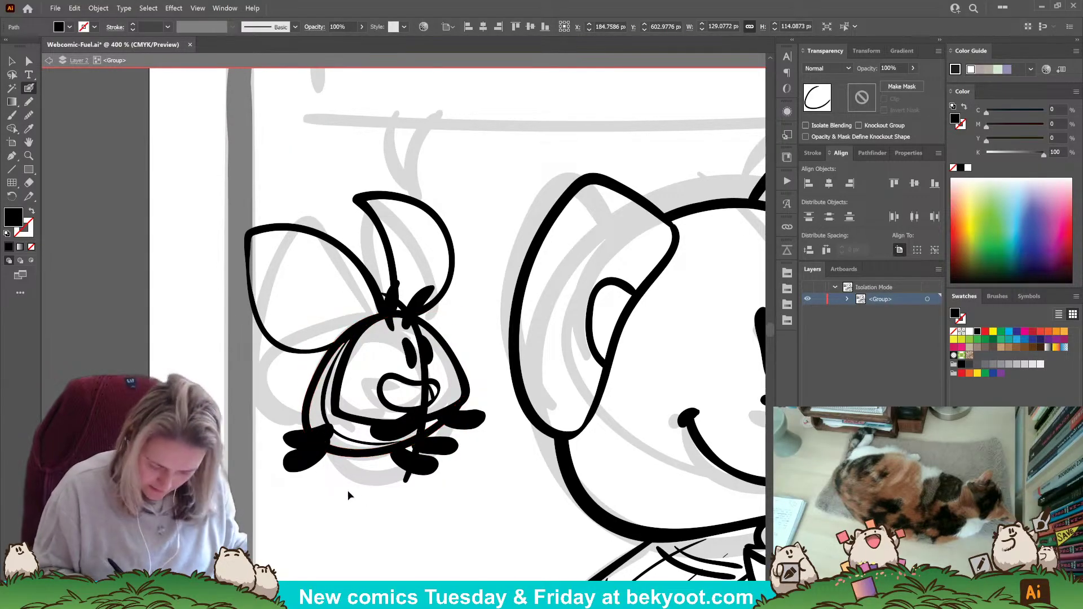
pyautogui.keyDown('ctrl'); pyautogui.click(319, 370); pyautogui.keyUp('ctrl')
pyautogui.click(913, 68)
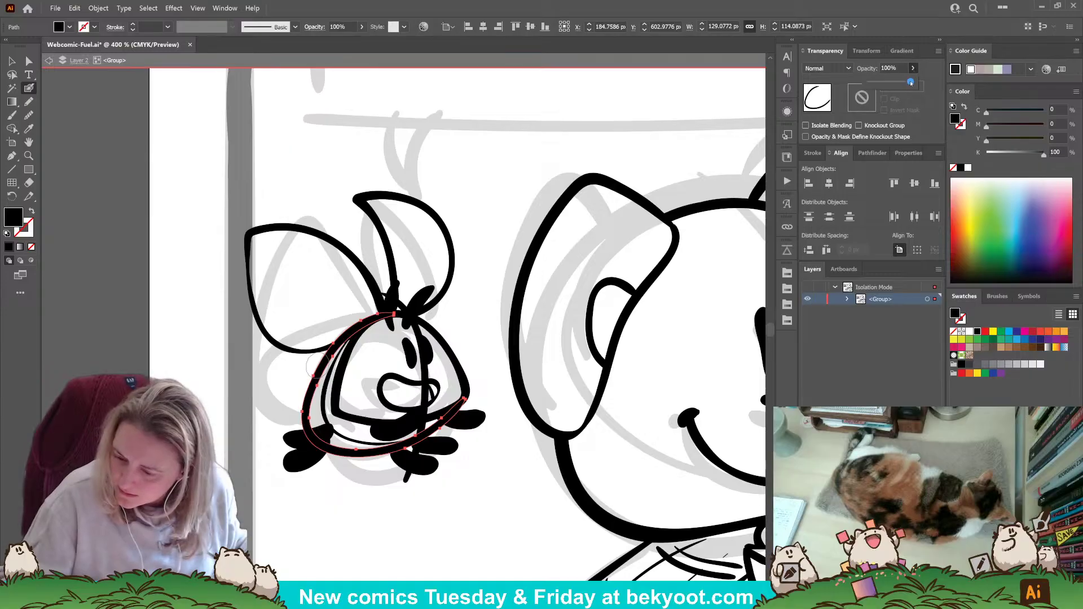
pyautogui.moveTo(892, 84); pyautogui.dragTo(890, 84)
pyautogui.keyDown('ctrl'); pyautogui.click(462, 525); pyautogui.keyUp('ctrl')
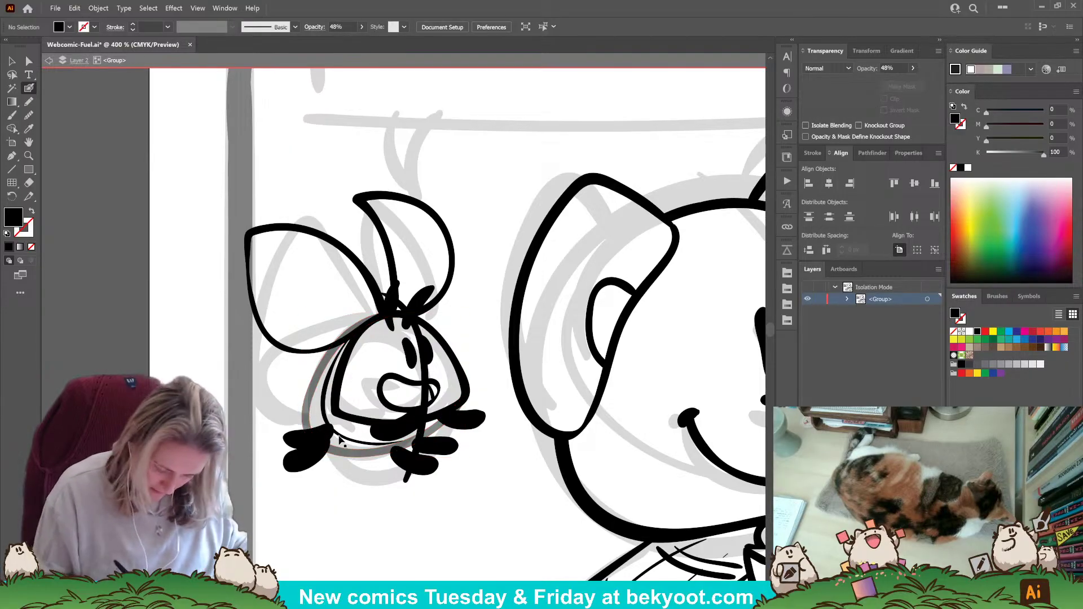
pyautogui.keyDown('ctrl'); pyautogui.click(340, 437); pyautogui.keyUp('ctrl')
pyautogui.keyDown('ctrl'); pyautogui.click(362, 536); pyautogui.keyUp('ctrl')
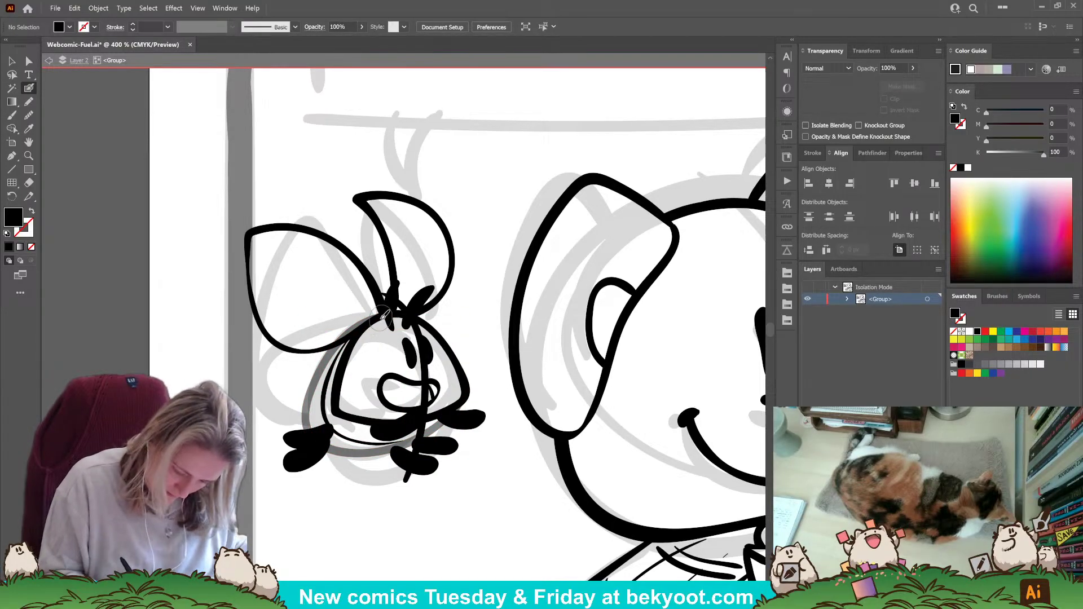
# Redraw the small character's body outline slightly inside the faded one and delete the faded outline.
pyautogui.hotkey('shift', 'x')
pyautogui.moveTo(326, 362)
pyautogui.mouseDown()
pyautogui.moveTo(318, 401)
pyautogui.moveTo(349, 339)
pyautogui.mouseUp()
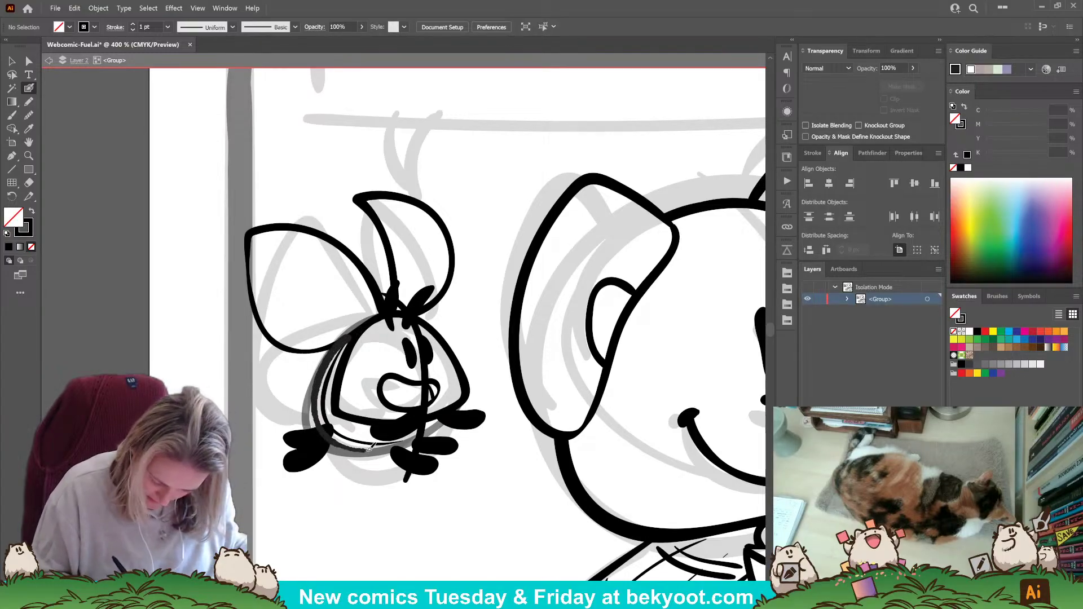
pyautogui.moveTo(448, 417); pyautogui.dragTo(446, 412)
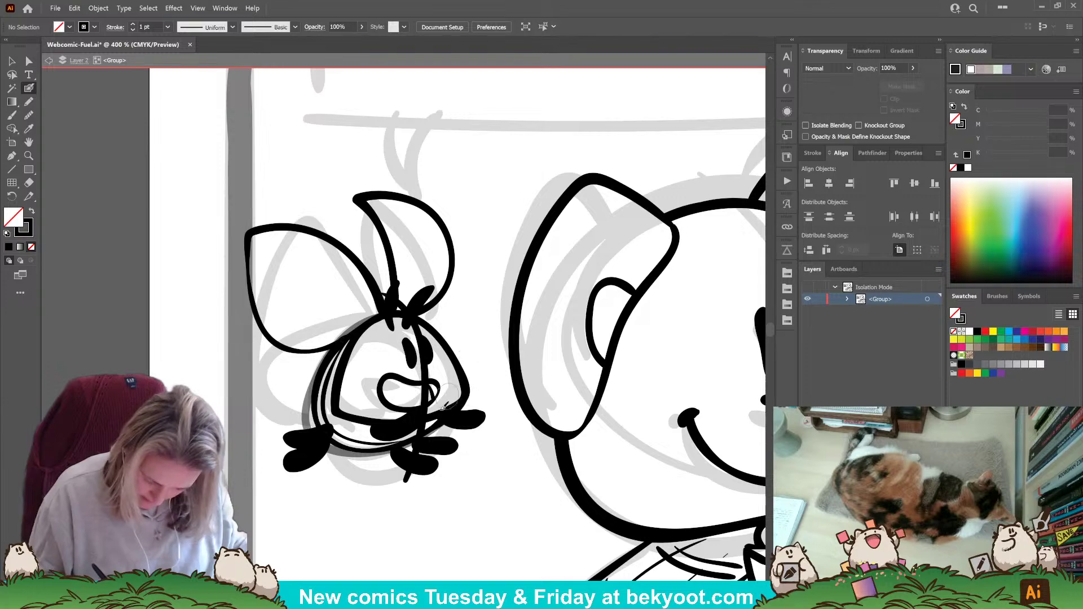
pyautogui.moveTo(339, 458); pyautogui.dragTo(16, 518)
pyautogui.hotkey('ctrl', 'z')
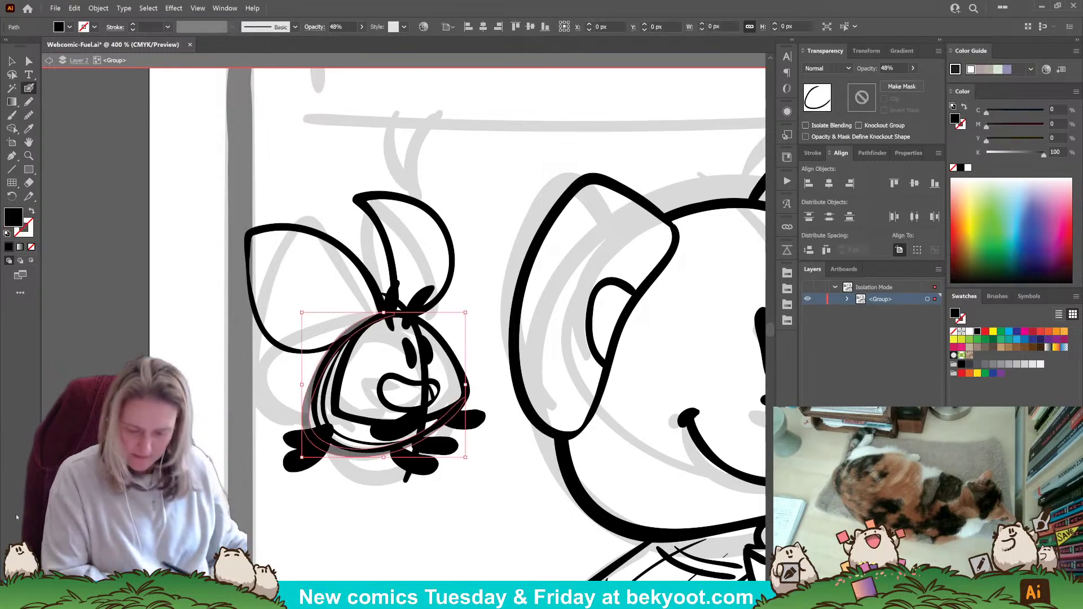
pyautogui.press('Delete')
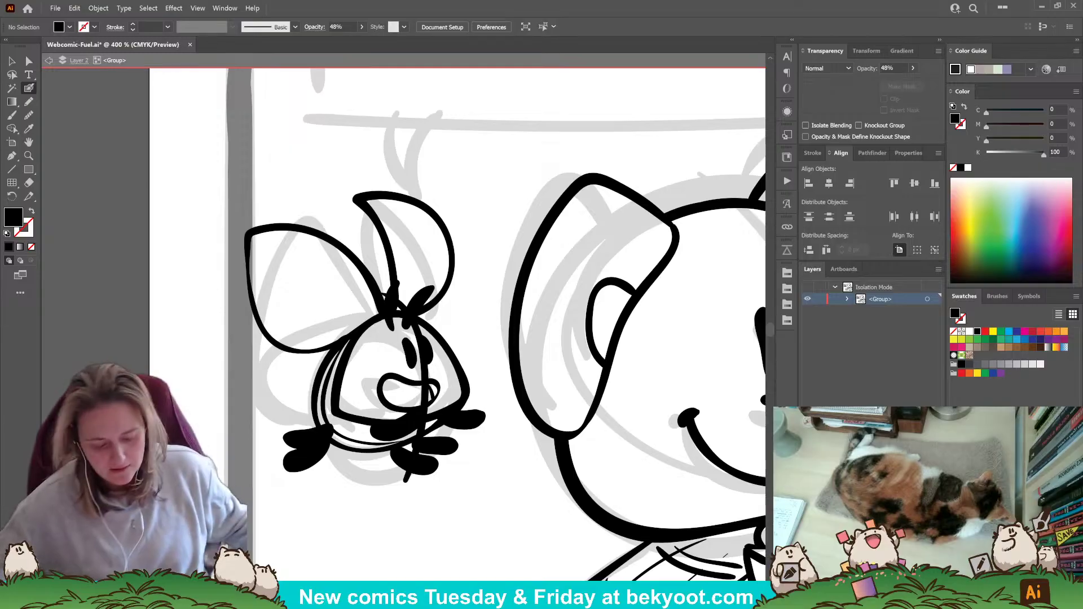
# Move the left foot's upper toe inward against the new body outline and nudge the face outline slightly up and right.
pyautogui.moveTo(292, 437); pyautogui.dragTo(339, 427)
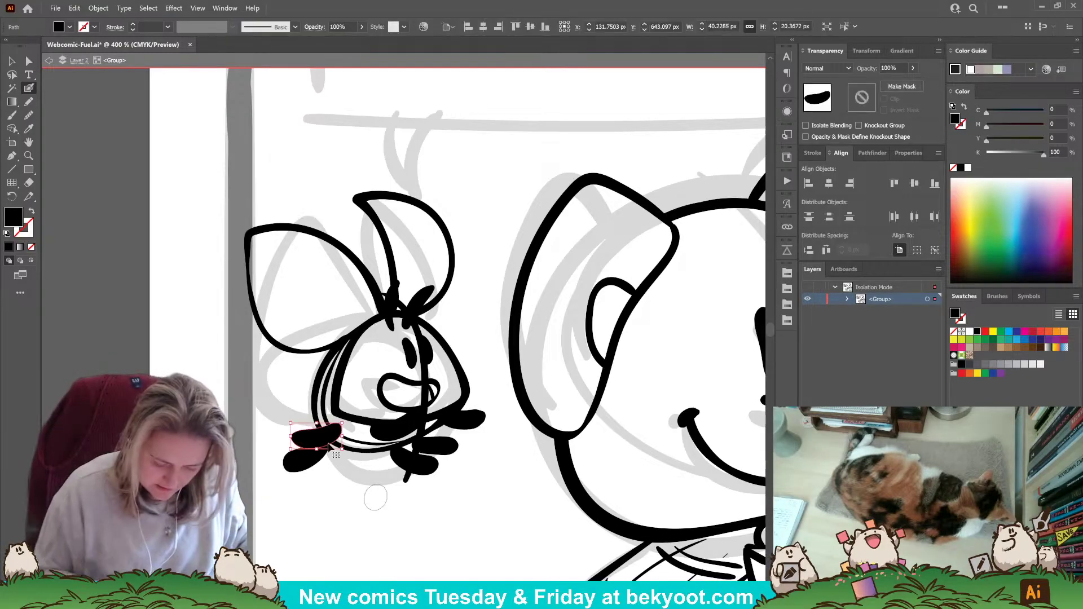
pyautogui.scroll(-3, 514, 511)
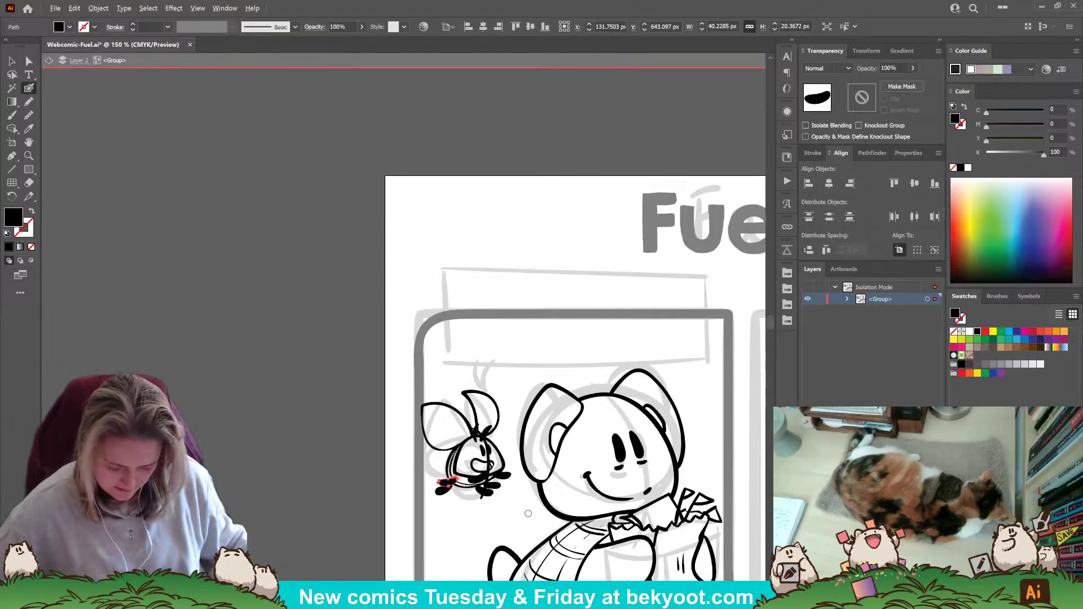
pyautogui.scroll(2, 528, 513)
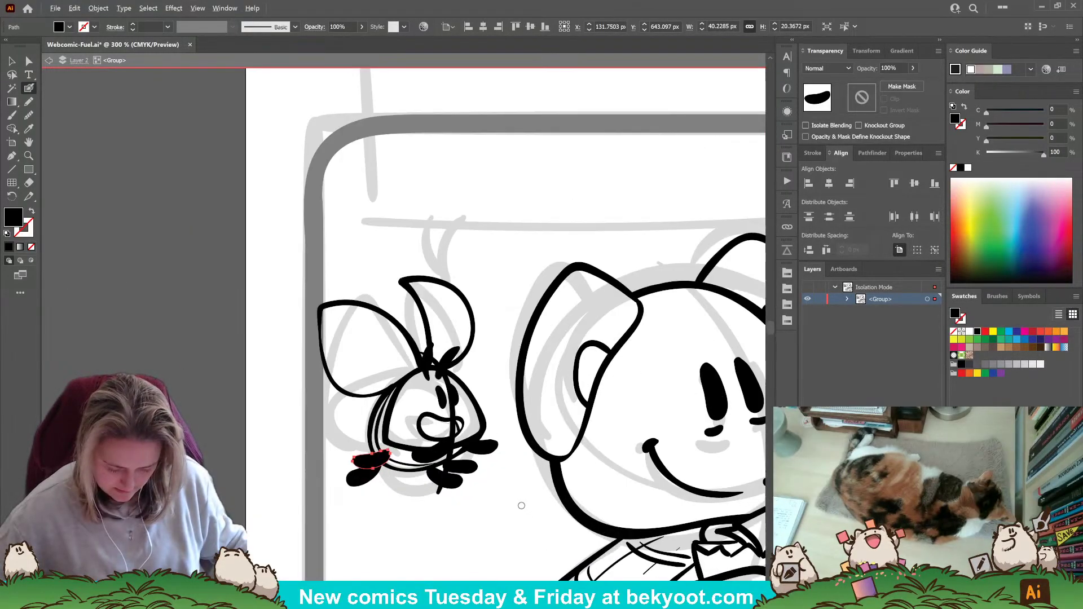
pyautogui.keyDown('ctrl'); pyautogui.click(399, 449); pyautogui.keyUp('ctrl')
pyautogui.moveTo(383, 453); pyautogui.dragTo(386, 449)
pyautogui.keyDown('ctrl'); pyautogui.click(406, 511); pyautogui.keyUp('ctrl')
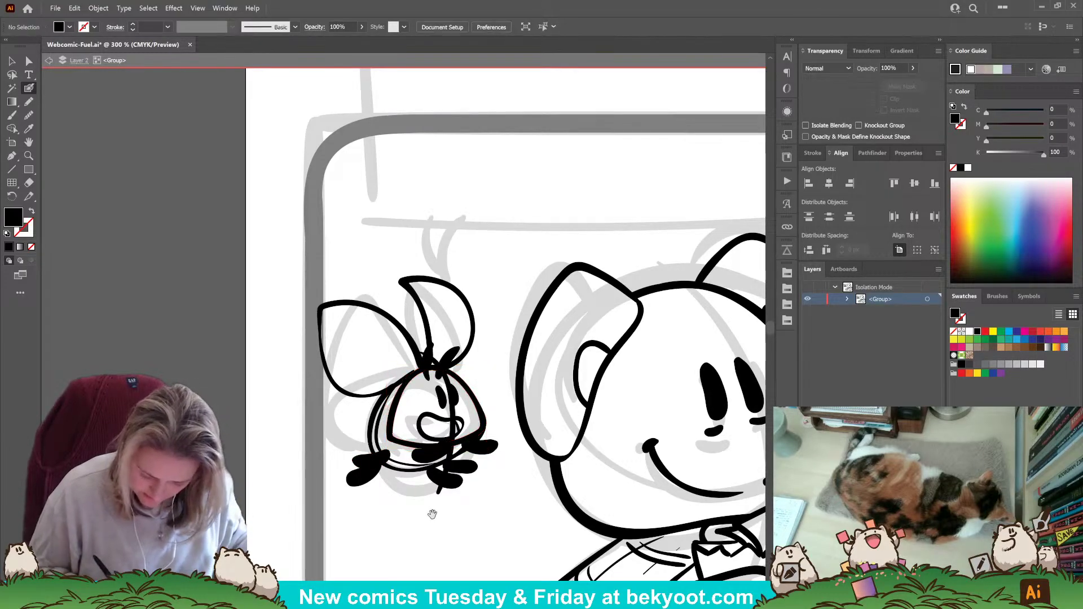
# Shift the arm below the mouth slightly right and nudge the right foot's upper toe slightly left.
pyautogui.moveTo(432, 512); pyautogui.dragTo(402, 493)
pyautogui.hotkey('ctrl', 'z')
pyautogui.moveTo(397, 438)
pyautogui.mouseDown()
pyautogui.moveTo(427, 427)
pyautogui.moveTo(404, 438)
pyautogui.mouseUp()
pyautogui.keyDown('ctrl'); pyautogui.click(404, 437); pyautogui.keyUp('ctrl')
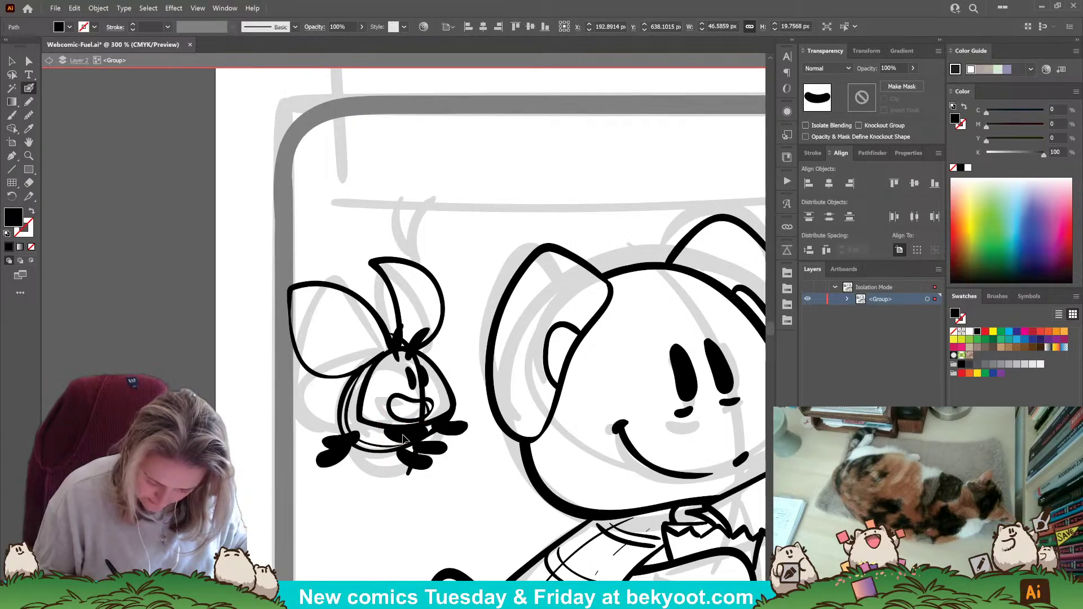
pyautogui.keyDown('ctrl'); pyautogui.click(379, 499); pyautogui.keyUp('ctrl')
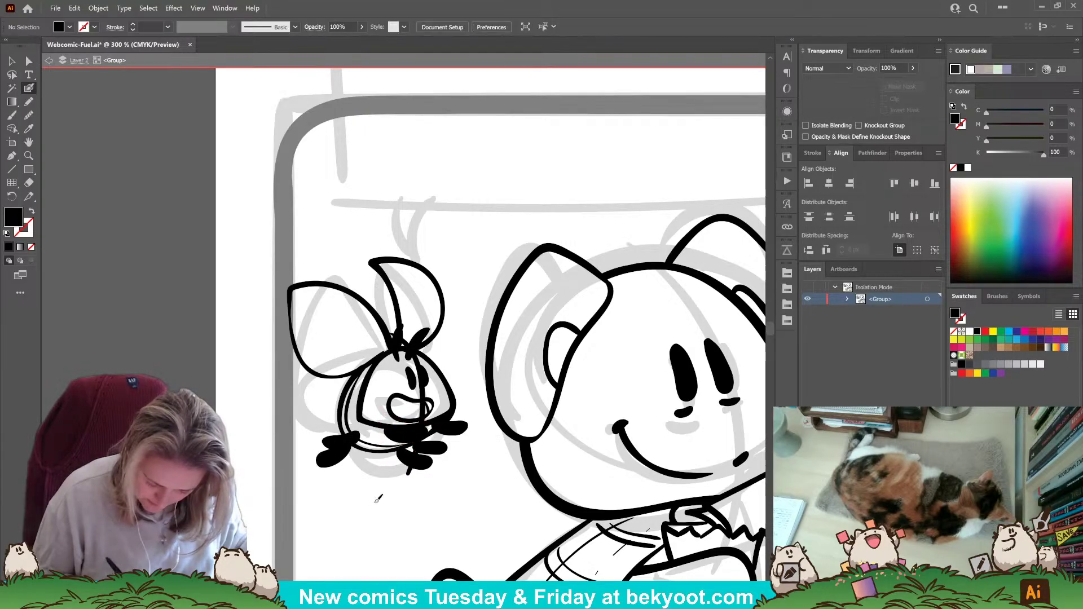
pyautogui.keyDown('ctrl'); pyautogui.click(426, 451); pyautogui.keyUp('ctrl')
pyautogui.keyDown('ctrl'); pyautogui.click(391, 492); pyautogui.keyUp('ctrl')
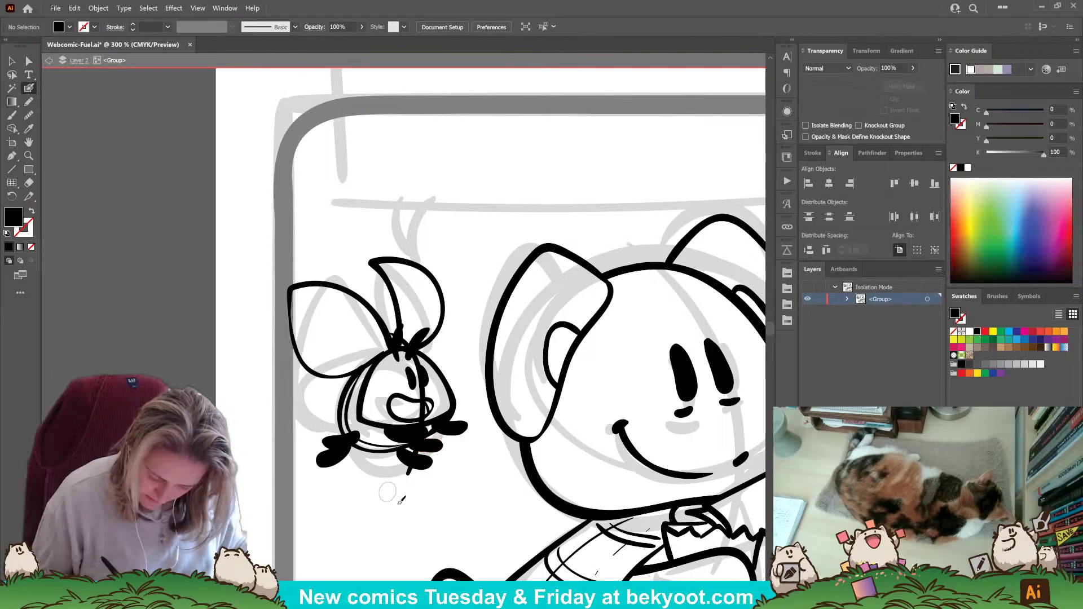
# Nudge the small character's eyes, mouth and vertical guide line slightly to the right.
pyautogui.moveTo(413, 495); pyautogui.dragTo(470, 512)
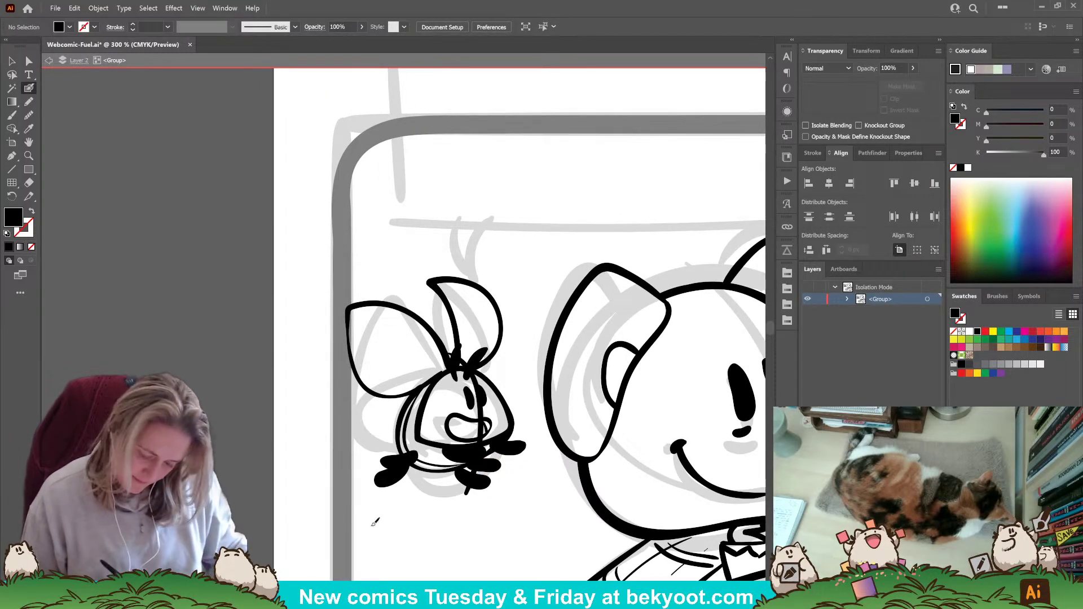
pyautogui.keyDown('ctrl'); pyautogui.click(483, 427); pyautogui.keyUp('ctrl')
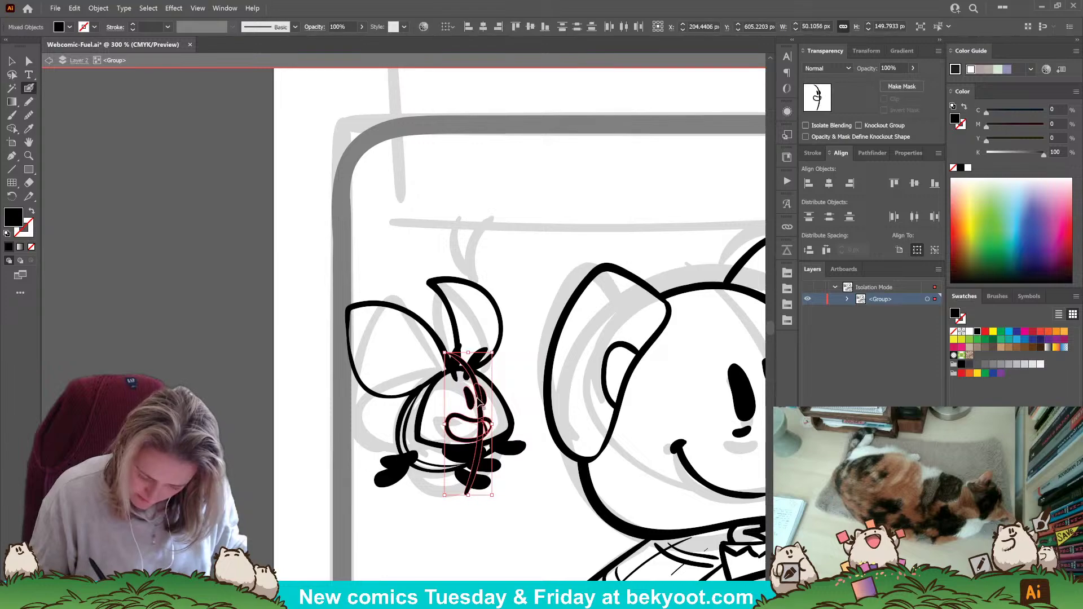
pyautogui.moveTo(481, 397); pyautogui.dragTo(483, 397)
pyautogui.keyDown('ctrl'); pyautogui.click(506, 377); pyautogui.keyUp('ctrl')
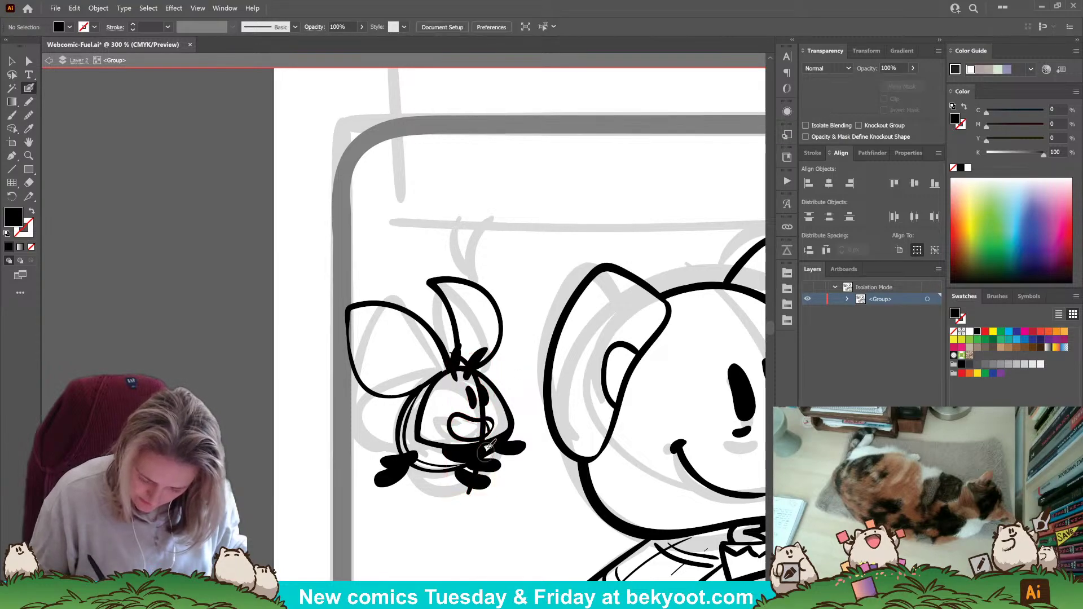
# Delete the vertical guide line running through the small character's face and fine-tune the right eye's position.
pyautogui.keyDown('ctrl'); pyautogui.click(479, 396); pyautogui.keyUp('ctrl')
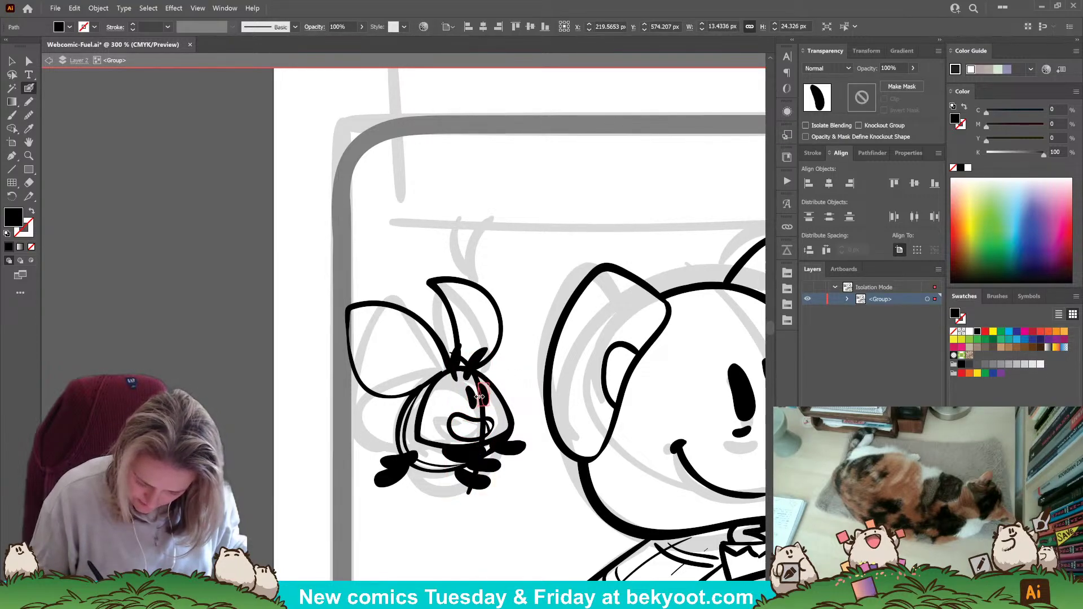
pyautogui.keyDown('ctrl'); pyautogui.click(484, 413); pyautogui.keyUp('ctrl')
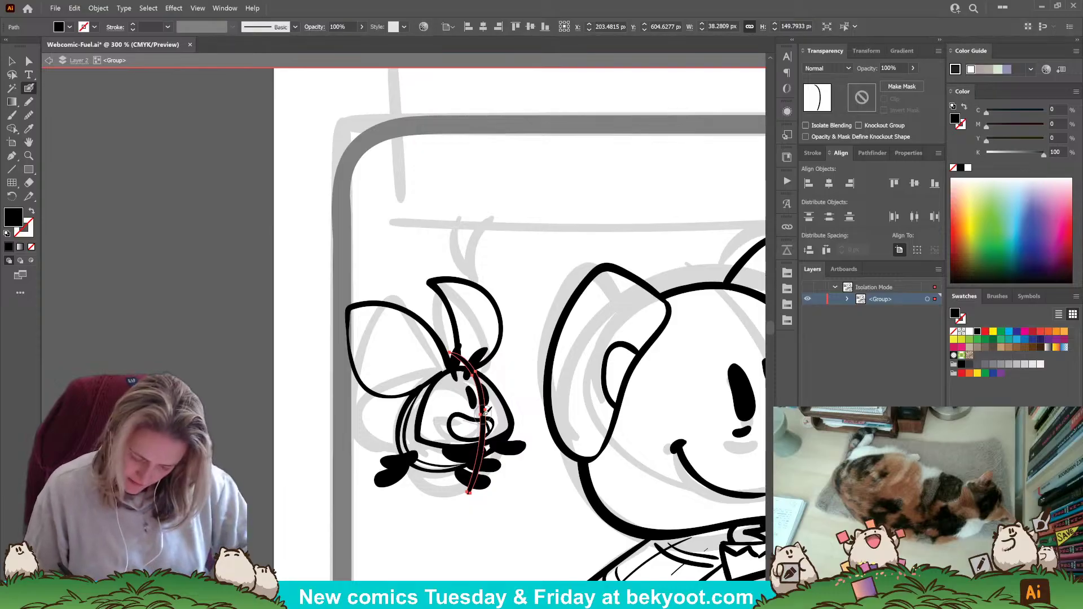
pyautogui.press('Delete')
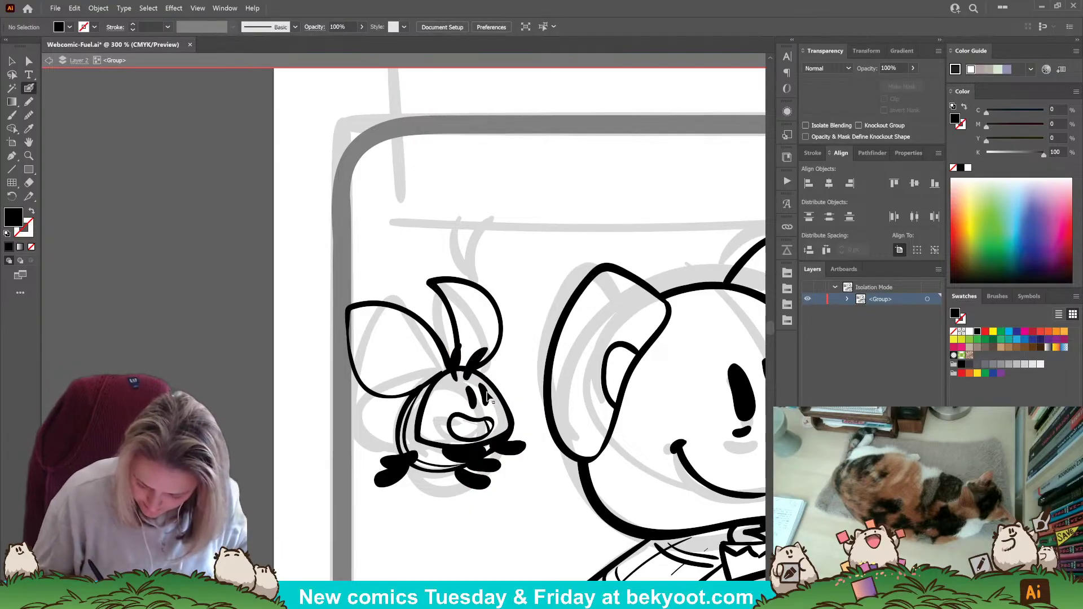
pyautogui.keyDown('ctrl'); pyautogui.click(481, 393); pyautogui.keyUp('ctrl')
pyautogui.keyDown('ctrl'); pyautogui.click(510, 379); pyautogui.keyUp('ctrl')
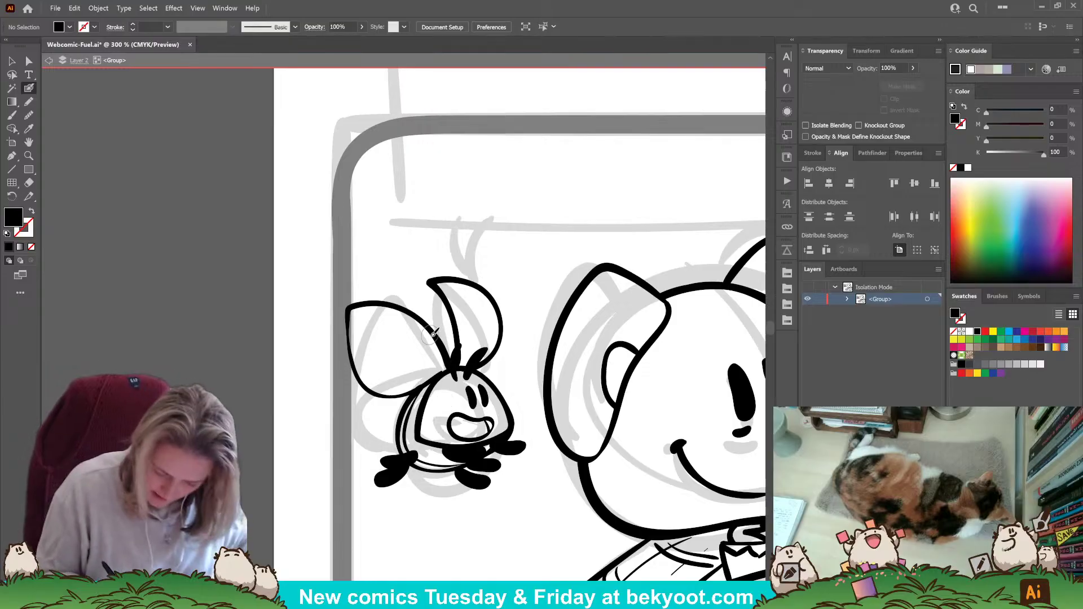
# Draw thin curved marking lines at the base, tip and edge areas inside the small character's two upper wings.
pyautogui.moveTo(435, 334)
pyautogui.mouseDown()
pyautogui.moveTo(412, 354)
pyautogui.moveTo(420, 384)
pyautogui.mouseUp()
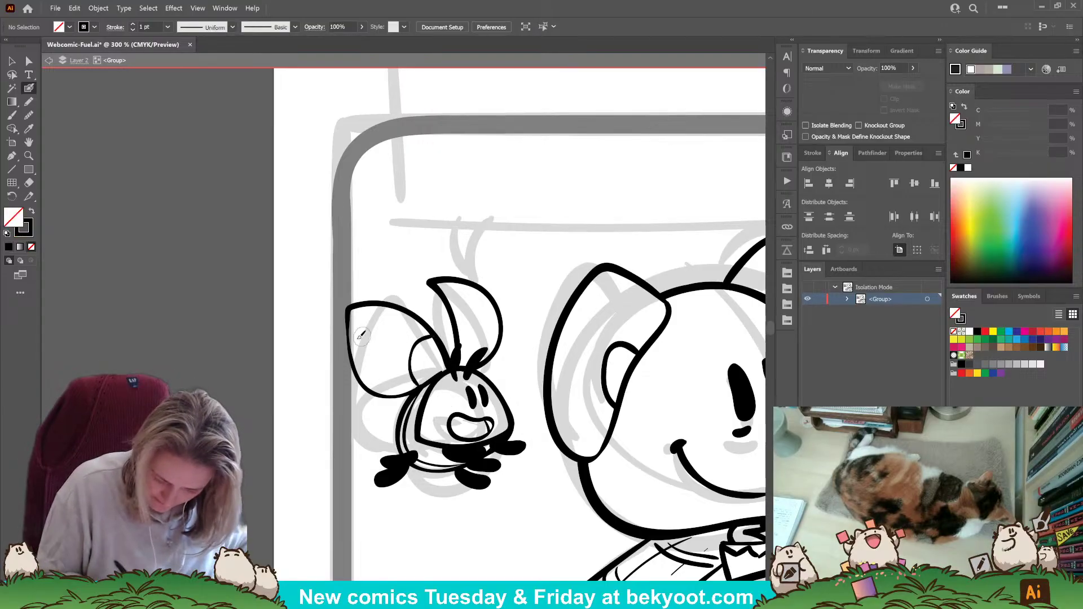
pyautogui.moveTo(379, 323); pyautogui.dragTo(376, 306)
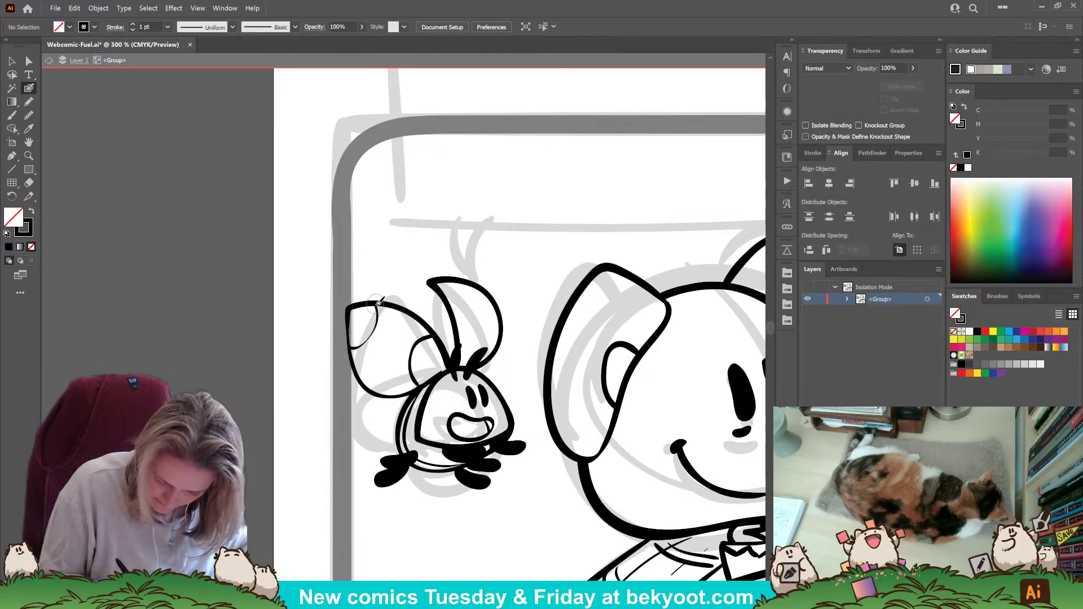
pyautogui.moveTo(458, 332)
pyautogui.mouseDown()
pyautogui.moveTo(481, 334)
pyautogui.moveTo(493, 356)
pyautogui.moveTo(499, 344)
pyautogui.mouseUp()
pyautogui.hotkey('ctrl', 'z')
pyautogui.moveTo(442, 283)
pyautogui.mouseDown()
pyautogui.moveTo(450, 292)
pyautogui.moveTo(466, 281)
pyautogui.moveTo(503, 327)
pyautogui.mouseUp()
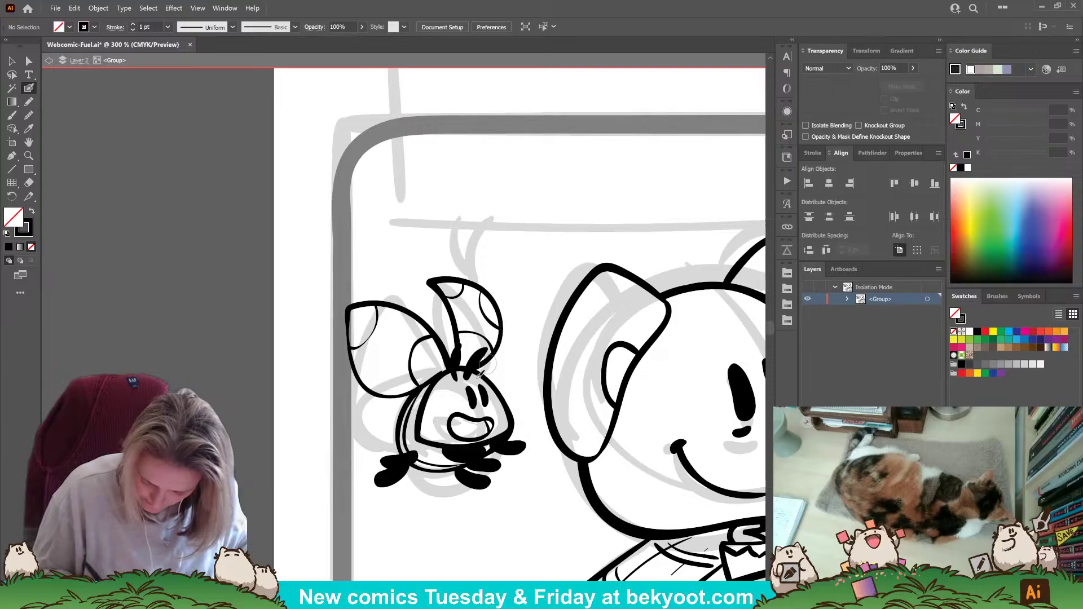
# Draw rounded lower wing outlines behind the small character's body, one beneath each upper wing.
pyautogui.moveTo(354, 374); pyautogui.dragTo(399, 435)
pyautogui.hotkey('ctrl', 'z')
pyautogui.hotkey('ctrl', 'z')
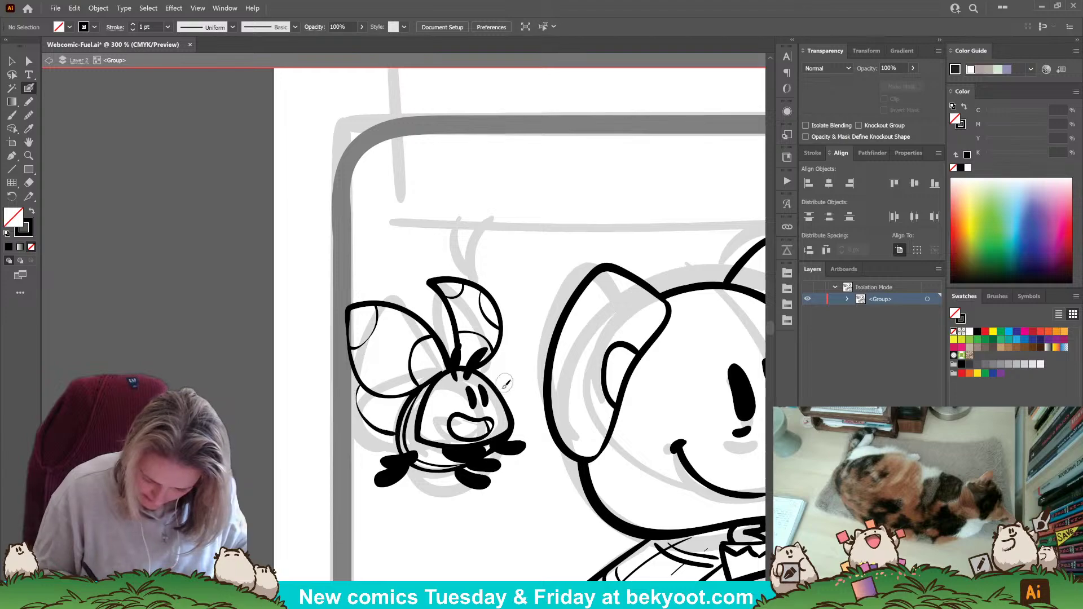
pyautogui.moveTo(511, 359); pyautogui.dragTo(501, 341)
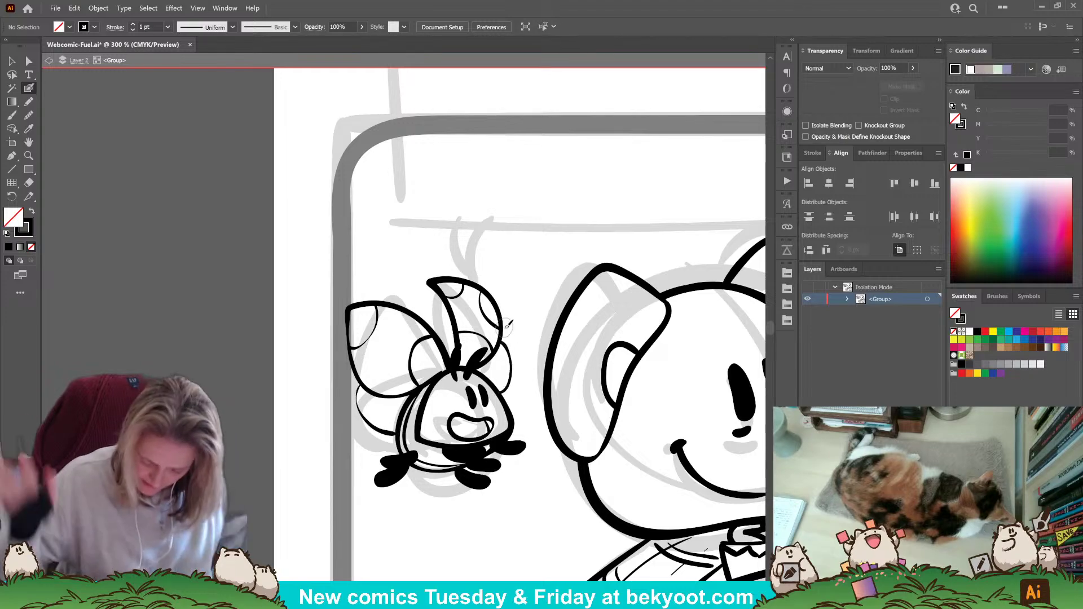
# Draw a curved stroke alongside the inner edge of the small character's right upper wing, redoing it until it follows the edge.
pyautogui.moveTo(431, 297); pyautogui.dragTo(450, 355)
pyautogui.hotkey('ctrl', 'z')
pyautogui.moveTo(433, 300); pyautogui.dragTo(451, 351)
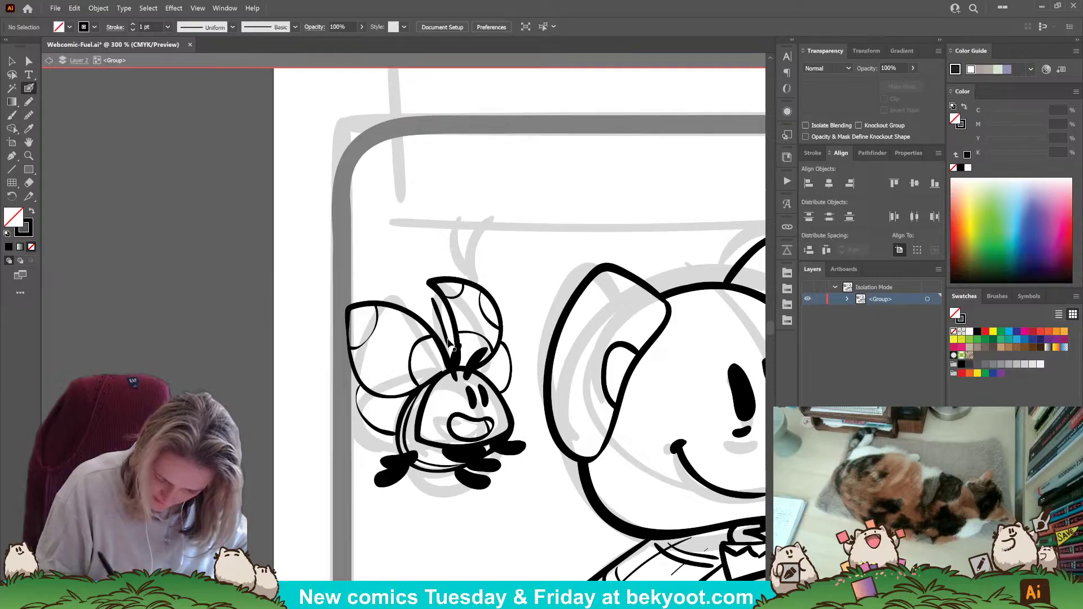
pyautogui.hotkey('ctrl', 'z')
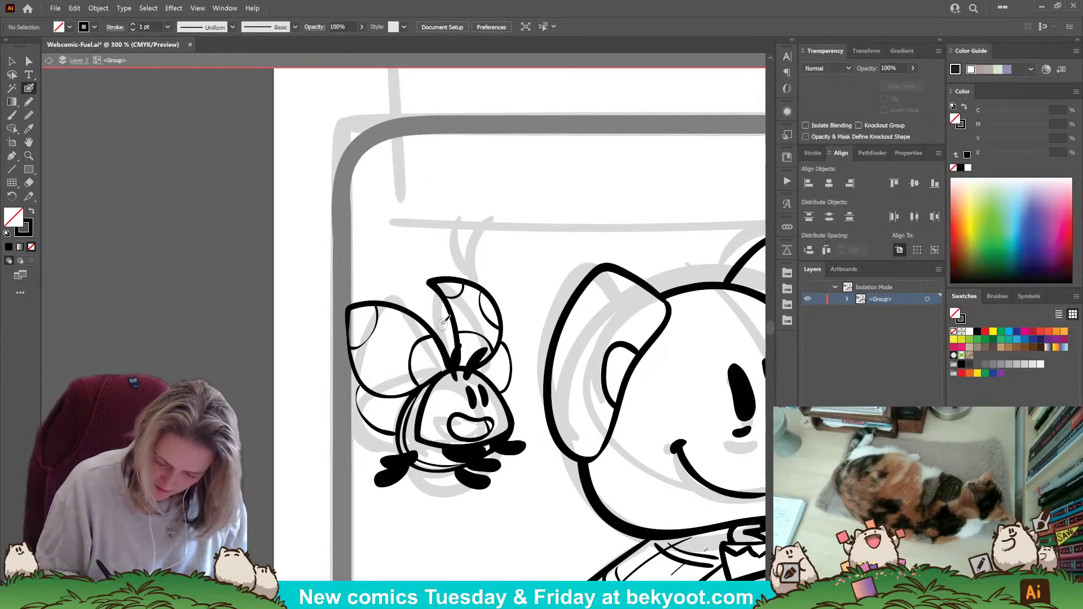
pyautogui.moveTo(437, 308); pyautogui.dragTo(452, 354)
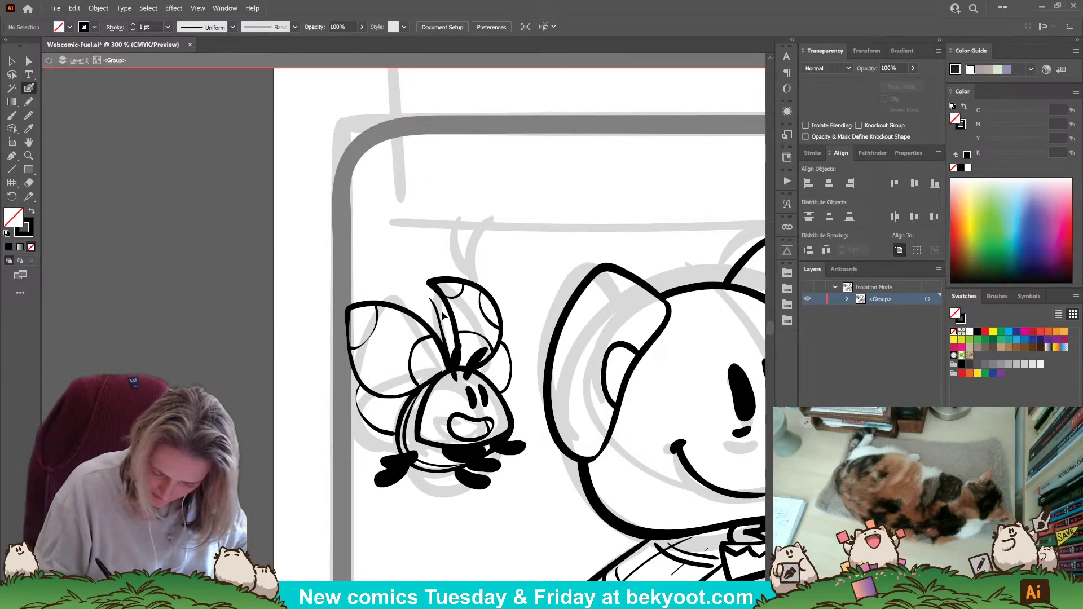
pyautogui.hotkey('ctrl', 'z')
pyautogui.moveTo(430, 300); pyautogui.dragTo(451, 353)
pyautogui.hotkey('ctrl', 'z')
pyautogui.moveTo(430, 299); pyautogui.dragTo(453, 350)
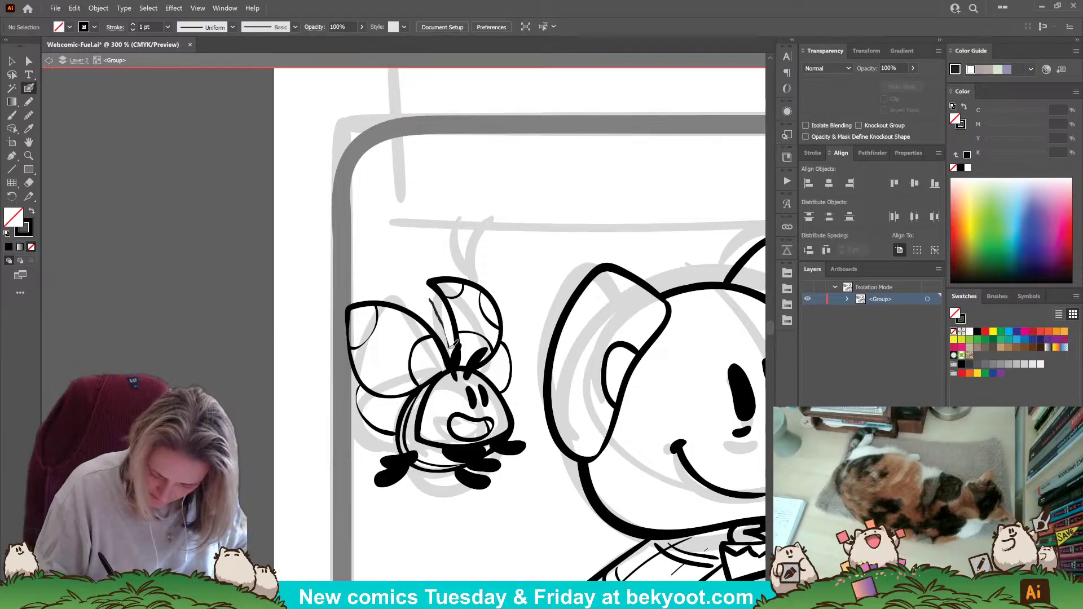
pyautogui.hotkey('ctrl', 'z')
pyautogui.moveTo(432, 293); pyautogui.dragTo(456, 348)
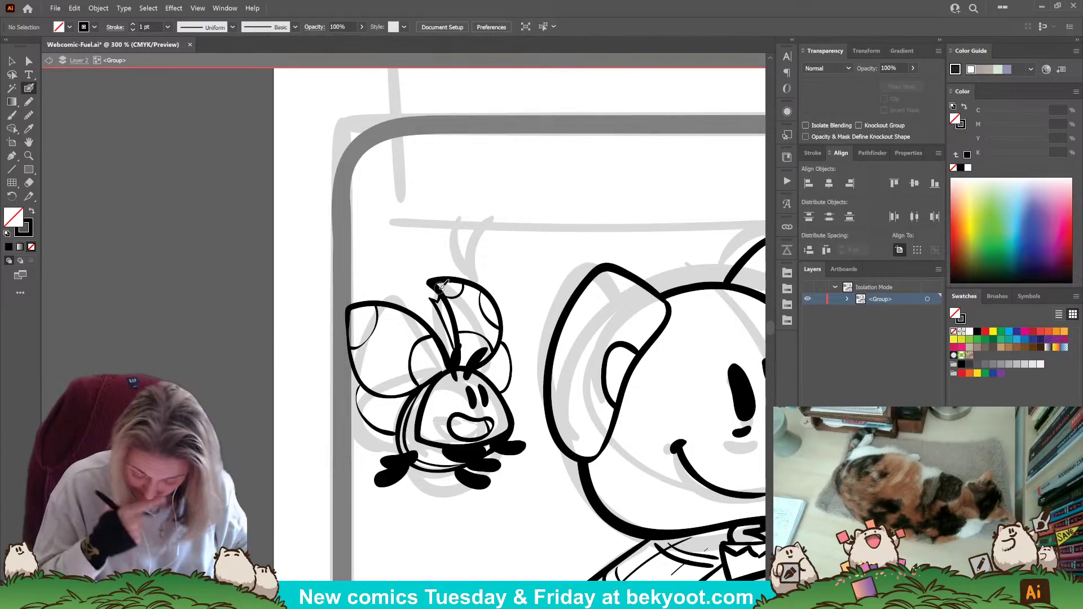
# Redraw the insect's hind wing edges between the upper wings and on the right as jagged outlines, removing the smooth ones.
pyautogui.moveTo(445, 322); pyautogui.dragTo(443, 329)
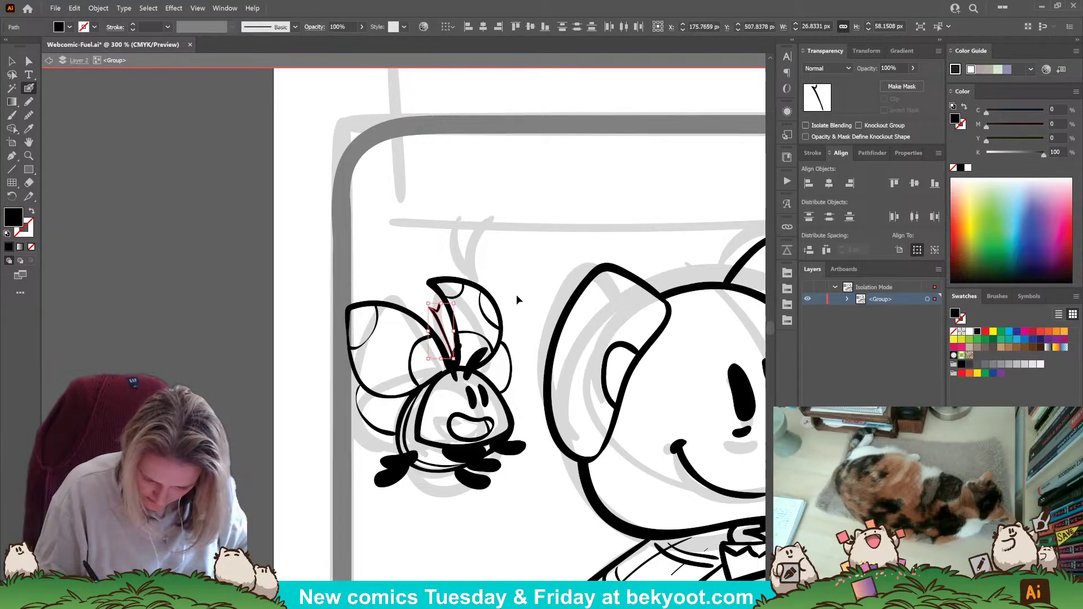
pyautogui.keyDown('ctrl'); pyautogui.click(518, 335); pyautogui.keyUp('ctrl')
pyautogui.hotkey('shift', 'x')
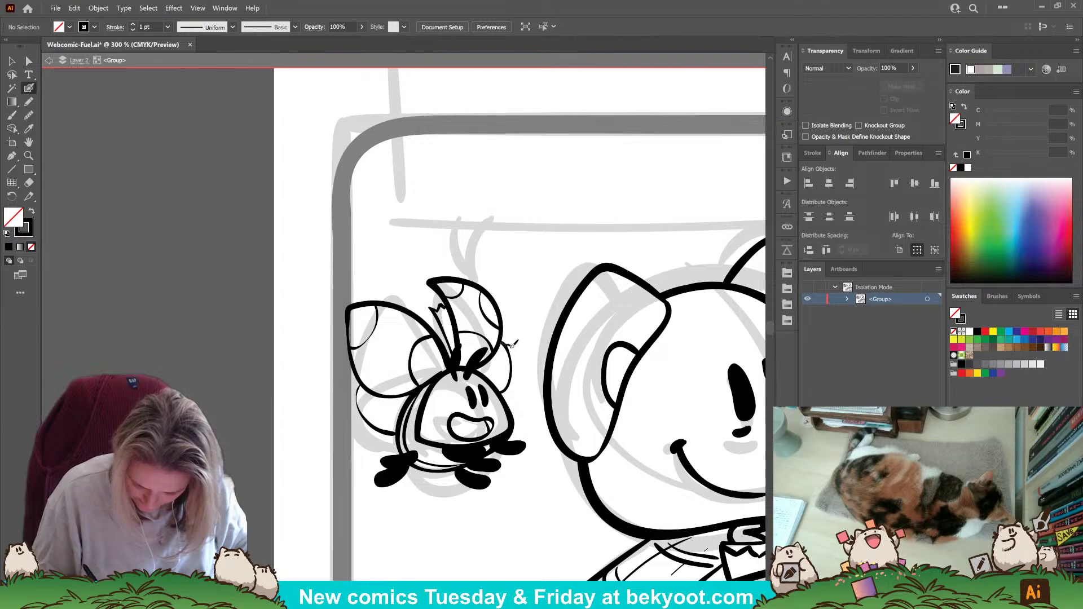
pyautogui.moveTo(509, 358); pyautogui.dragTo(505, 392)
pyautogui.press('Delete')
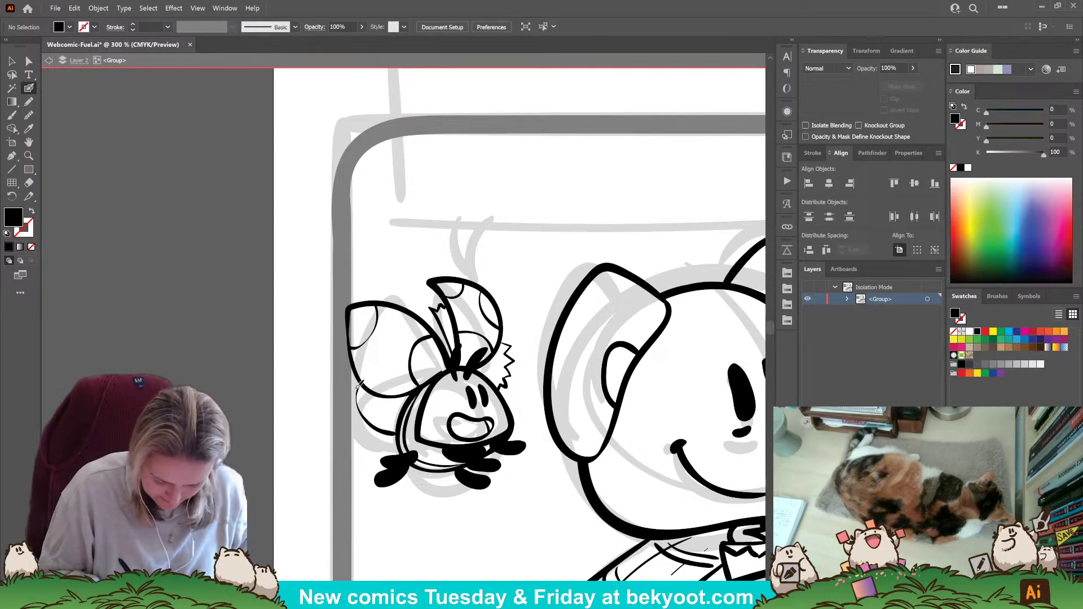
# Draw a zigzag edge along the insect's lower left wing and delete its smooth curved outline.
pyautogui.moveTo(359, 387); pyautogui.dragTo(370, 379)
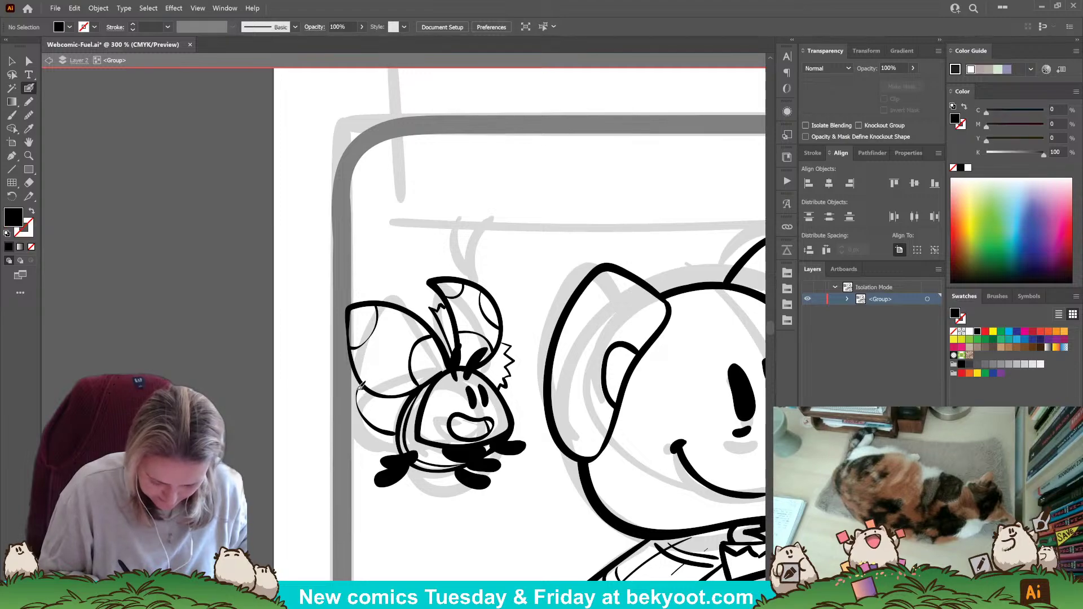
pyautogui.hotkey('shift', 'x')
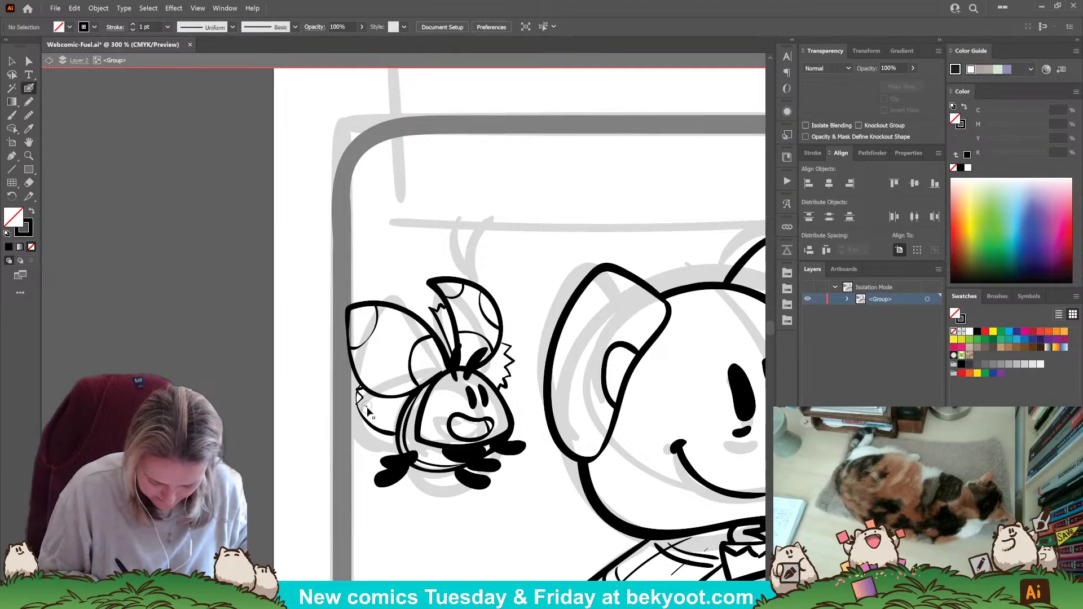
pyautogui.moveTo(363, 405); pyautogui.dragTo(400, 436)
pyautogui.keyDown('ctrl'); pyautogui.click(370, 431); pyautogui.keyUp('ctrl')
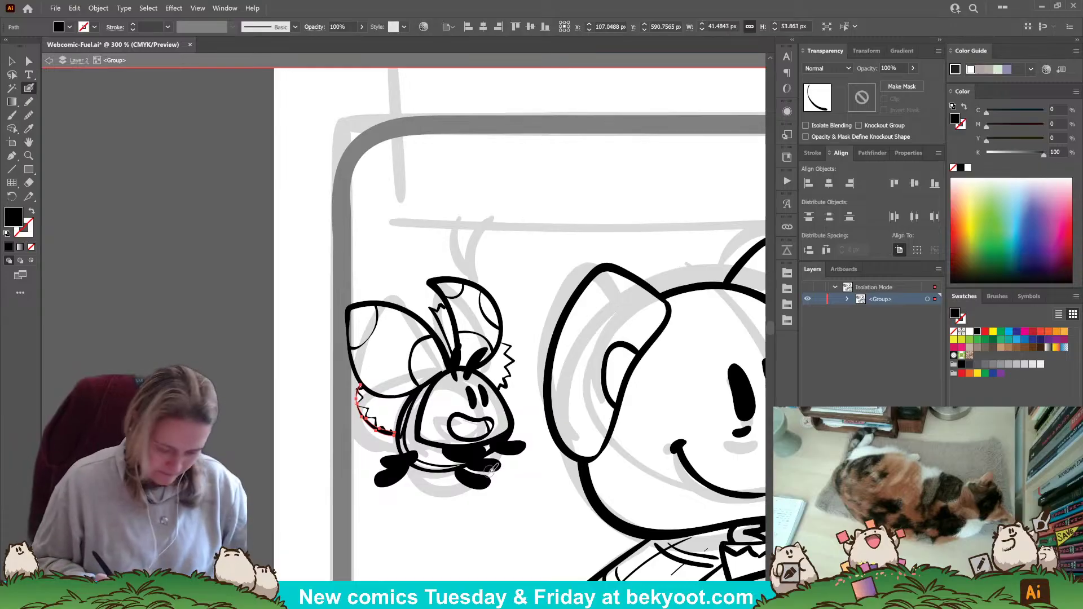
pyautogui.press('Delete')
# Erase the upper left stretch of the insect's outer body outline beside the jagged wing.
pyautogui.keyDown('ctrl'); pyautogui.click(424, 396); pyautogui.keyUp('ctrl')
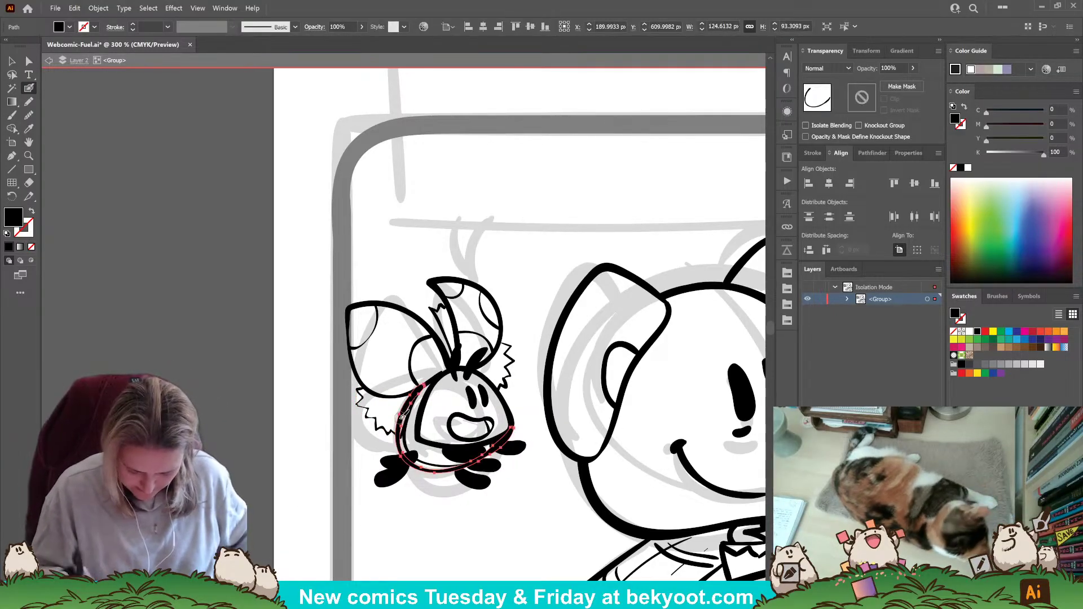
pyautogui.moveTo(424, 395); pyautogui.dragTo(400, 435)
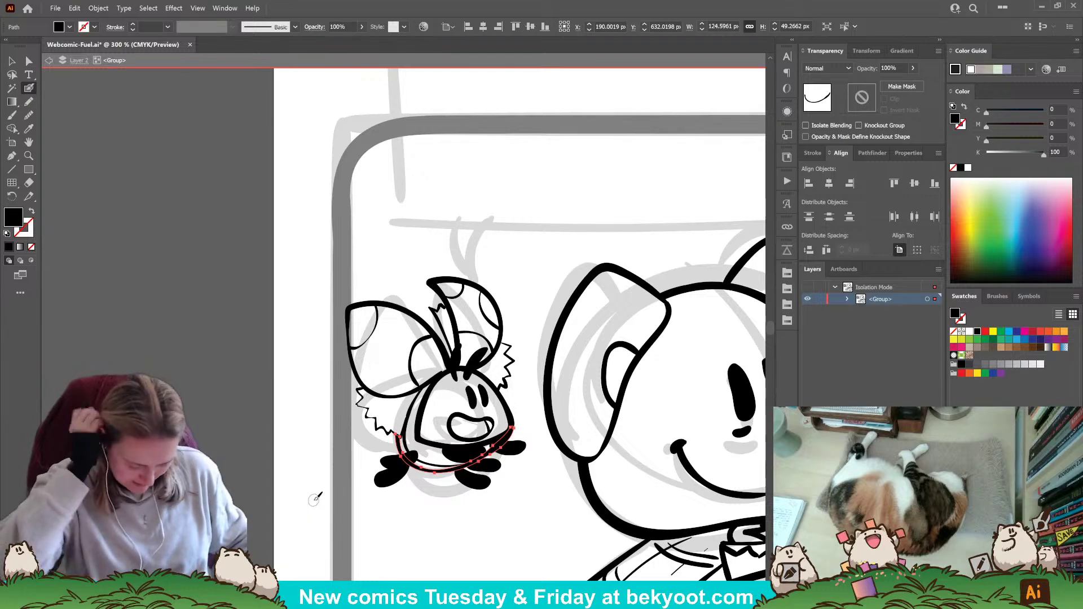
pyautogui.keyDown('ctrl'); pyautogui.click(379, 513); pyautogui.keyUp('ctrl')
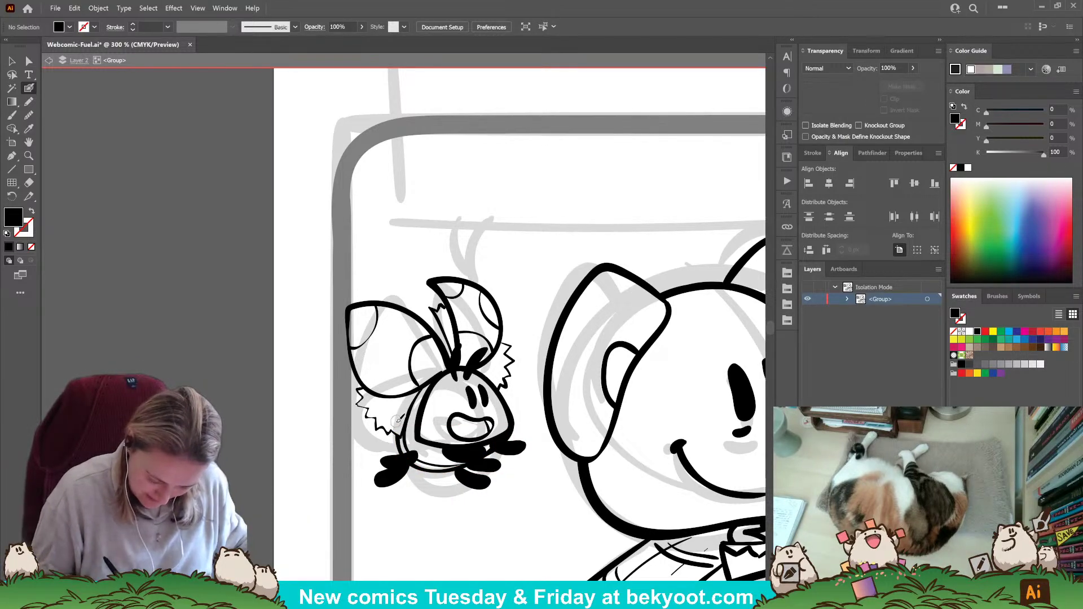
# Add short black texture strokes inside the jagged hind wings on both sides and between the upper wings.
pyautogui.moveTo(396, 423)
pyautogui.mouseDown()
pyautogui.moveTo(412, 395)
pyautogui.moveTo(393, 410)
pyautogui.mouseUp()
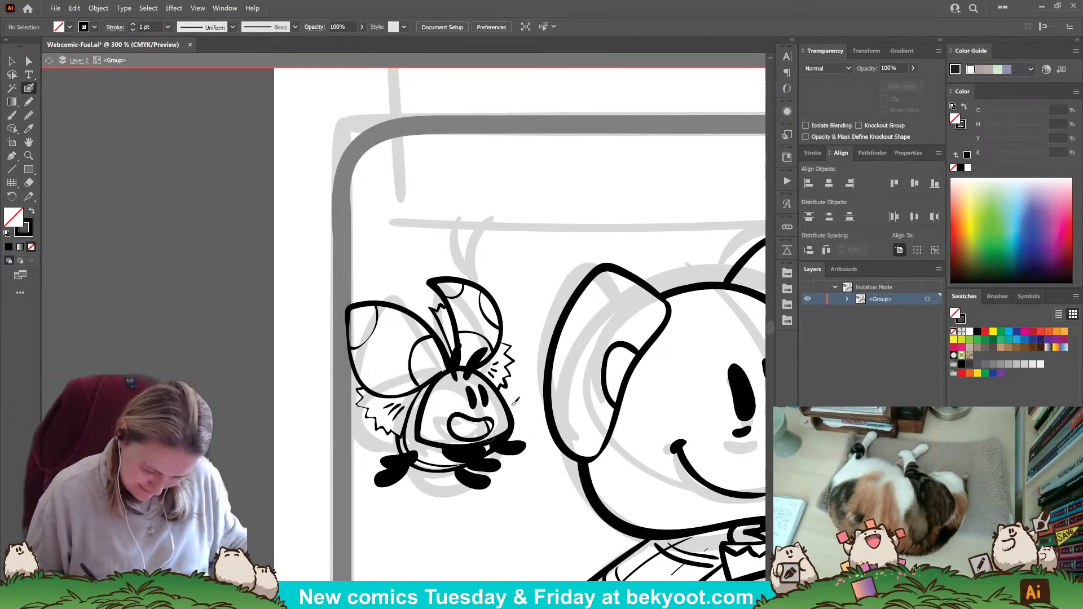
pyautogui.scroll(1, 515, 401)
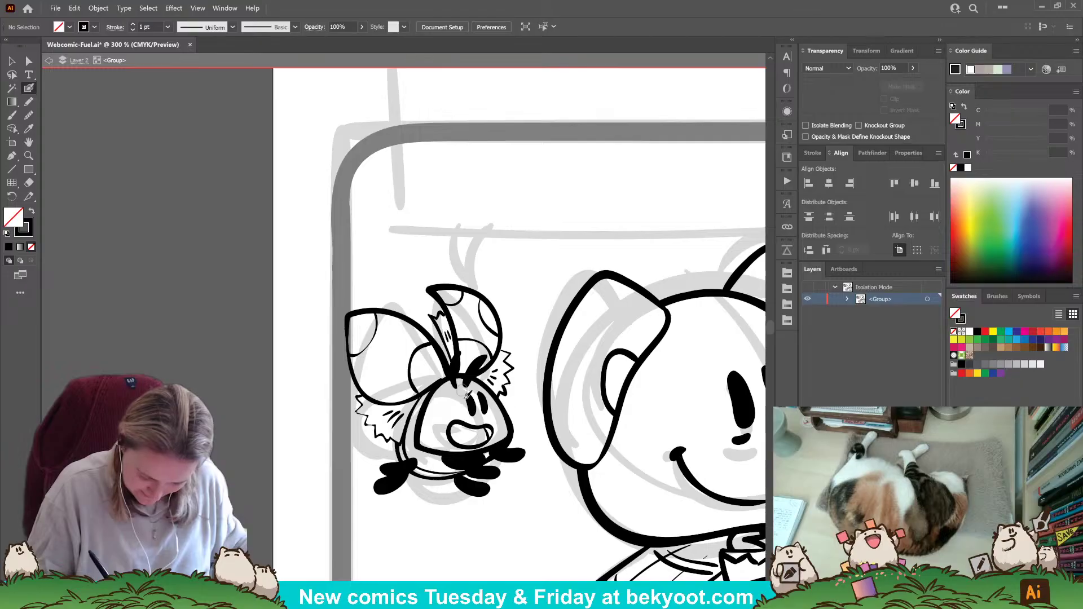
pyautogui.moveTo(450, 326); pyautogui.dragTo(448, 346)
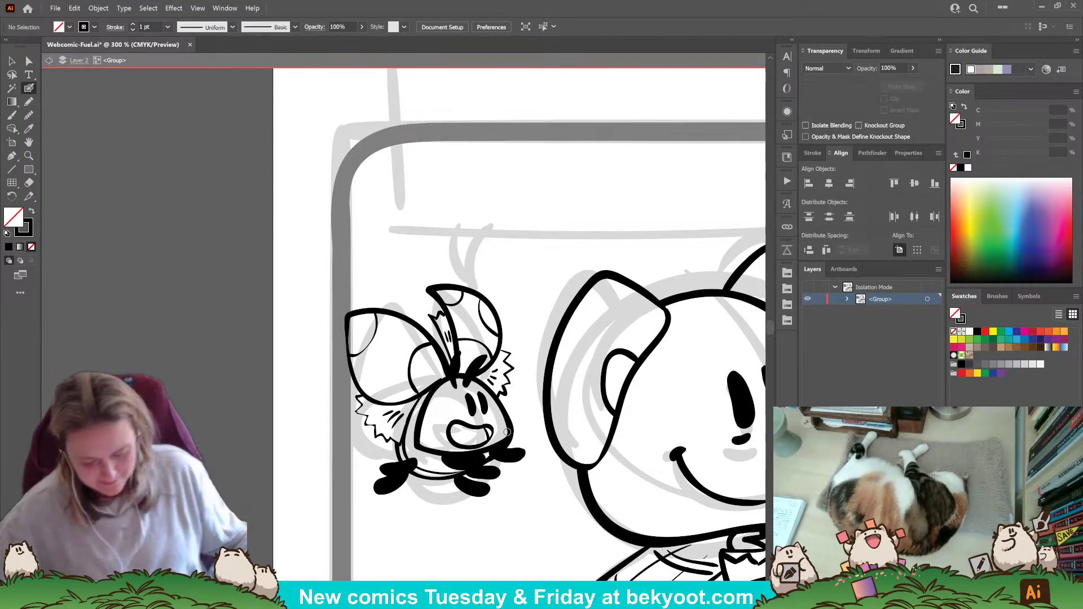
# Erase the top of the right hind wing's jagged edge and redraw its zigzag up to the upper wing.
pyautogui.scroll(-2, 495, 451)
pyautogui.scroll(3, 502, 433)
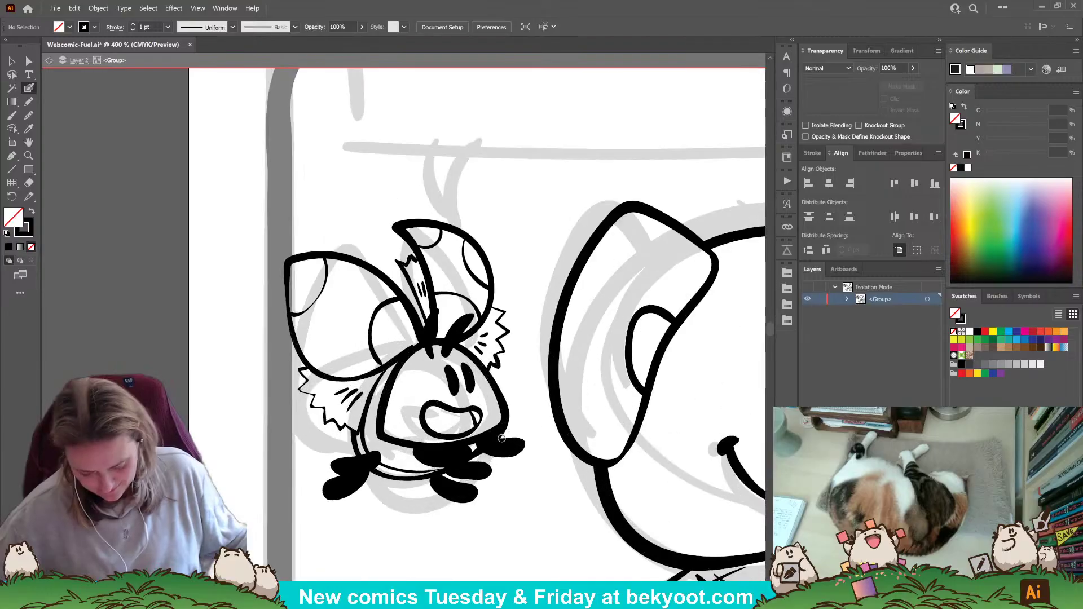
pyautogui.moveTo(492, 308); pyautogui.dragTo(504, 352)
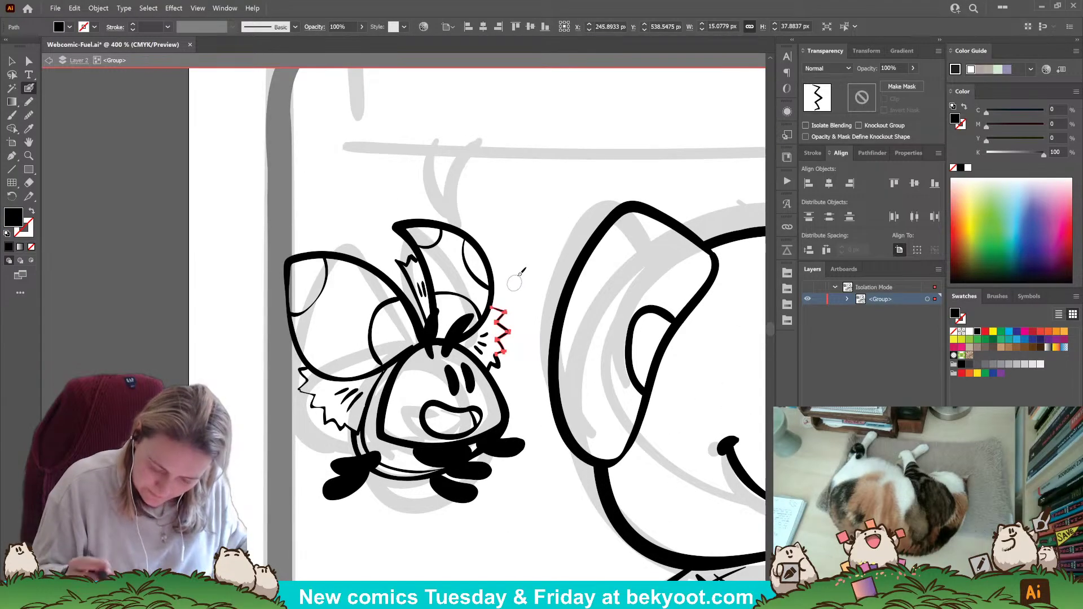
pyautogui.moveTo(490, 306); pyautogui.dragTo(498, 308)
pyautogui.keyDown('ctrl'); pyautogui.click(541, 318); pyautogui.keyUp('ctrl')
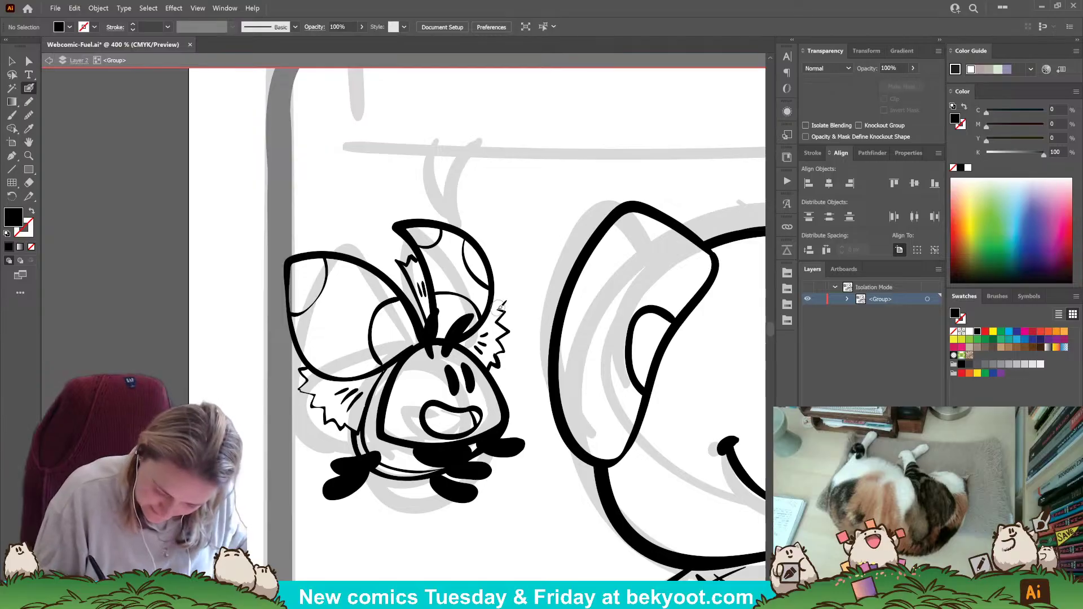
pyautogui.hotkey('shift', 'x')
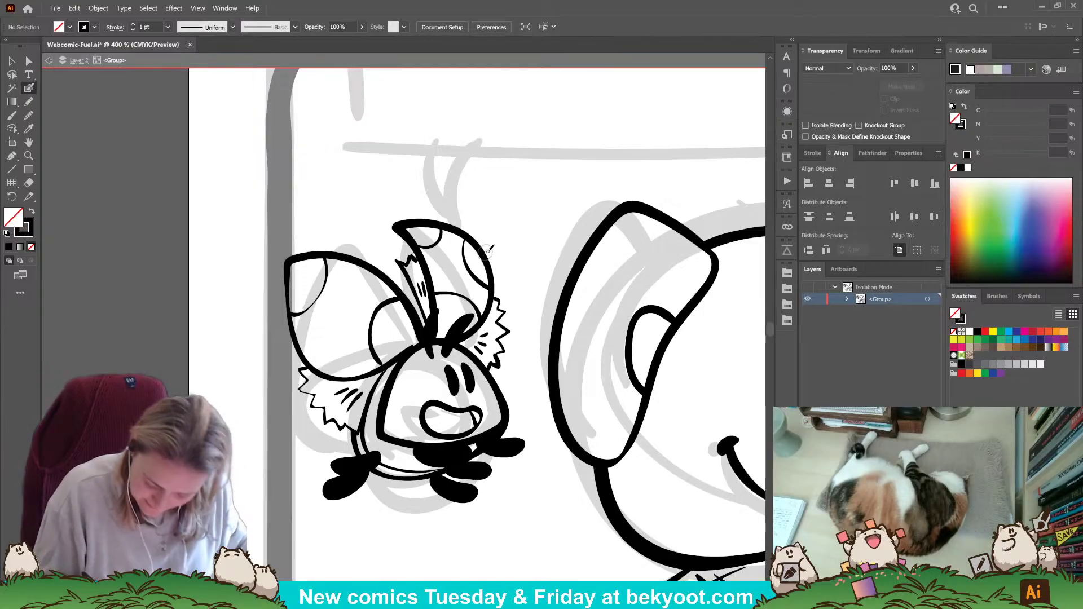
# Group the winged insect's line art in the first panel and clear the selection.
pyautogui.hotkey('ctrl', '1')
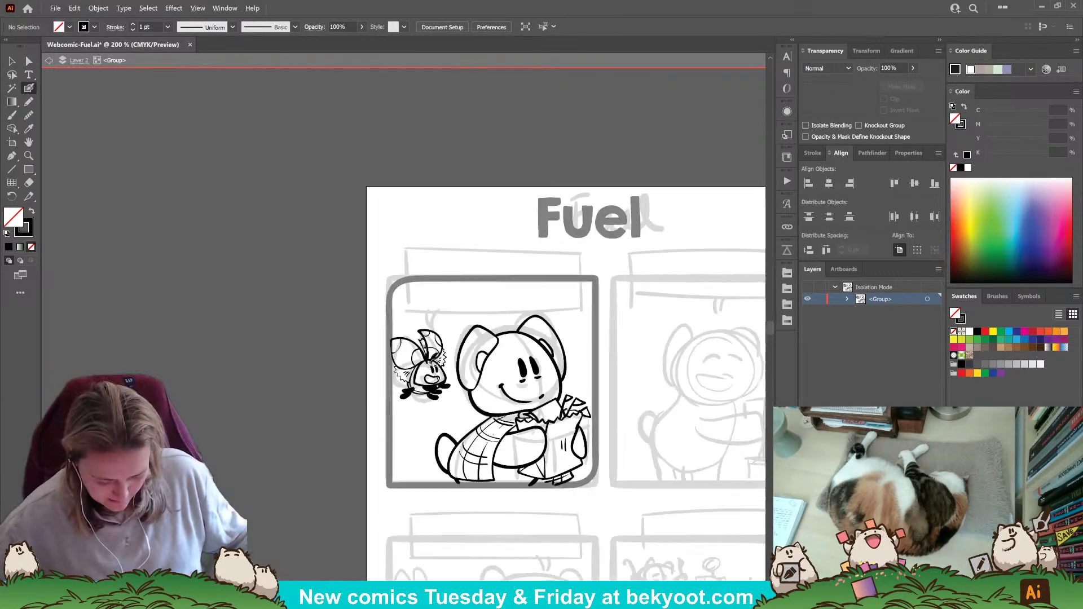
pyautogui.hotkey('ctrl', '=')
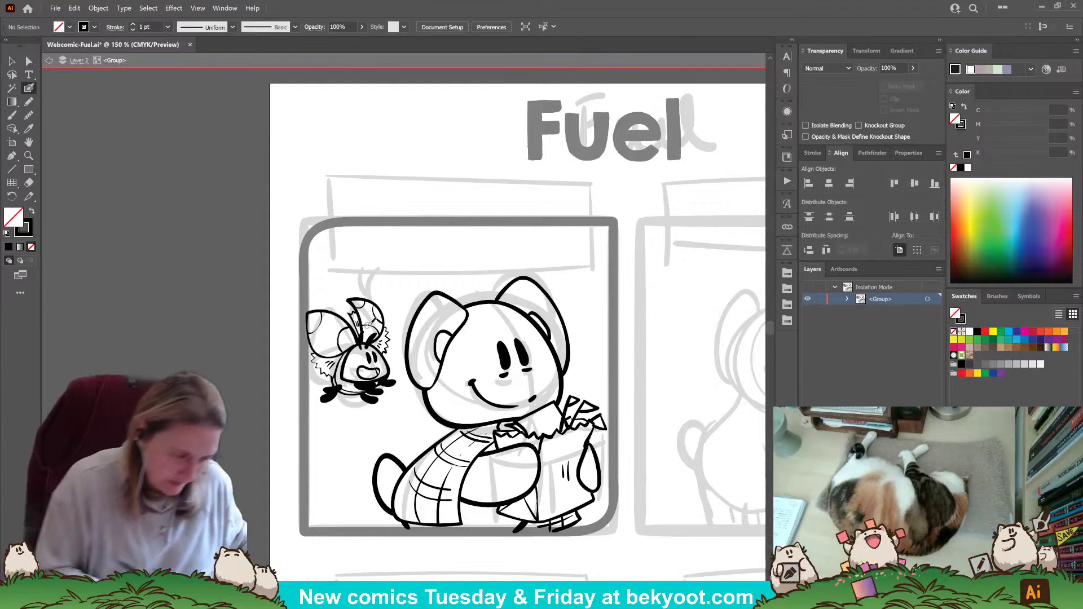
pyautogui.click(11, 61)
pyautogui.moveTo(290, 303)
pyautogui.mouseDown()
pyautogui.moveTo(397, 411)
pyautogui.moveTo(354, 408)
pyautogui.moveTo(380, 387)
pyautogui.mouseUp()
pyautogui.hotkey('ctrl', 'g')
pyautogui.hotkey('ctrl', 'shift', 'a')
# Place a text object above the first panel and set its font to KG Turning Tables.
pyautogui.moveTo(444, 410); pyautogui.dragTo(436, 456)
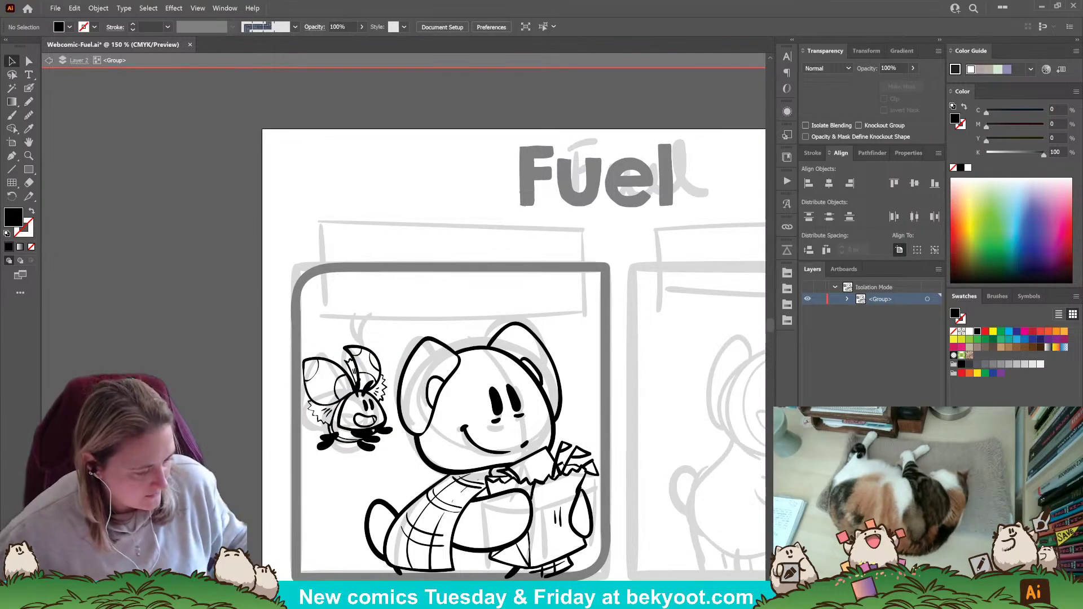
pyautogui.press('t')
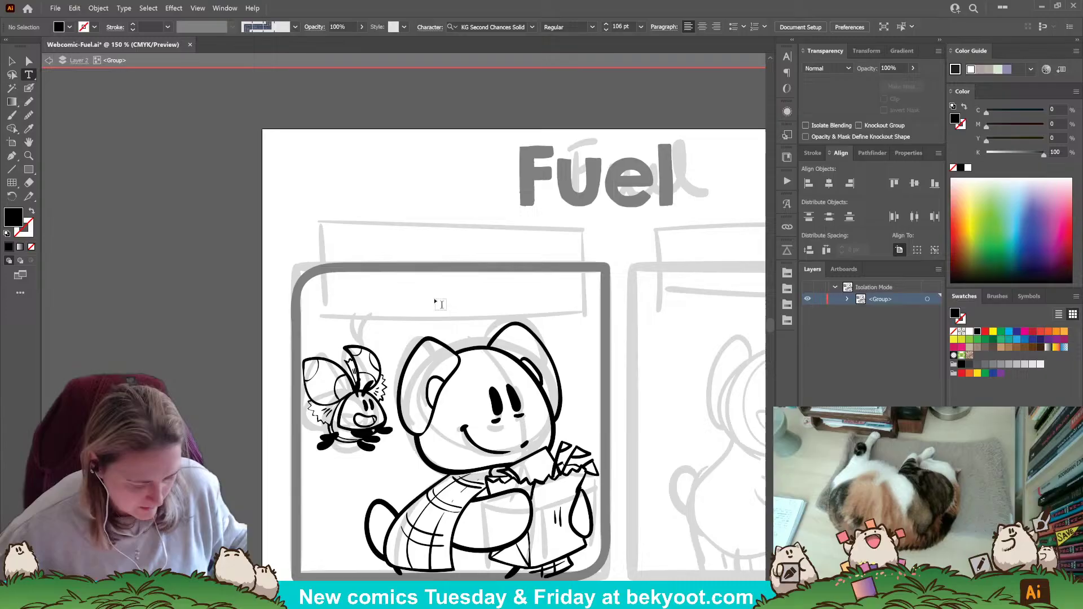
pyautogui.click(337, 238)
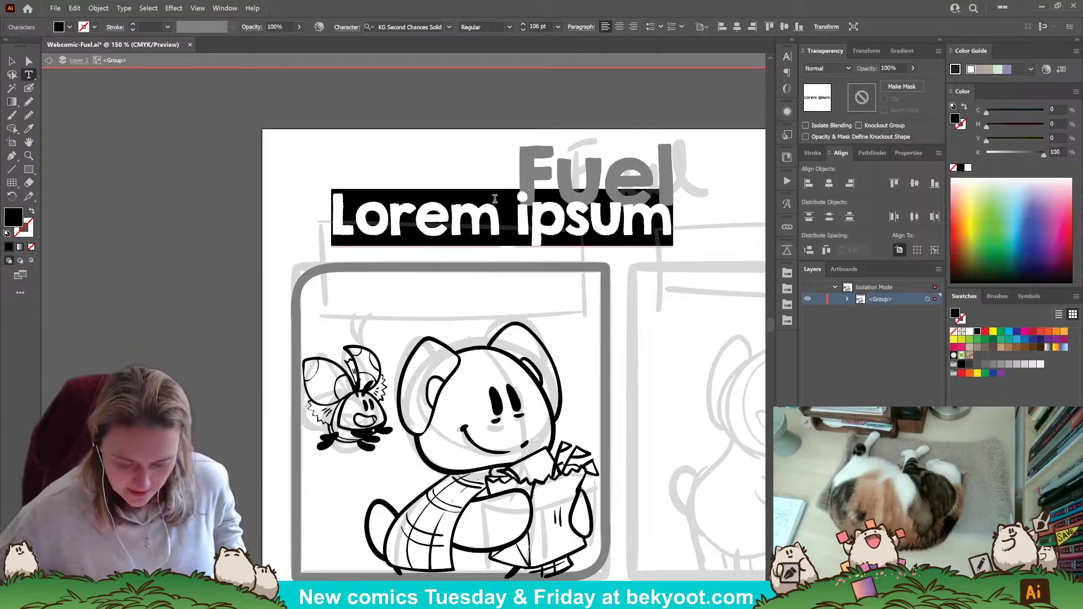
pyautogui.click(449, 27)
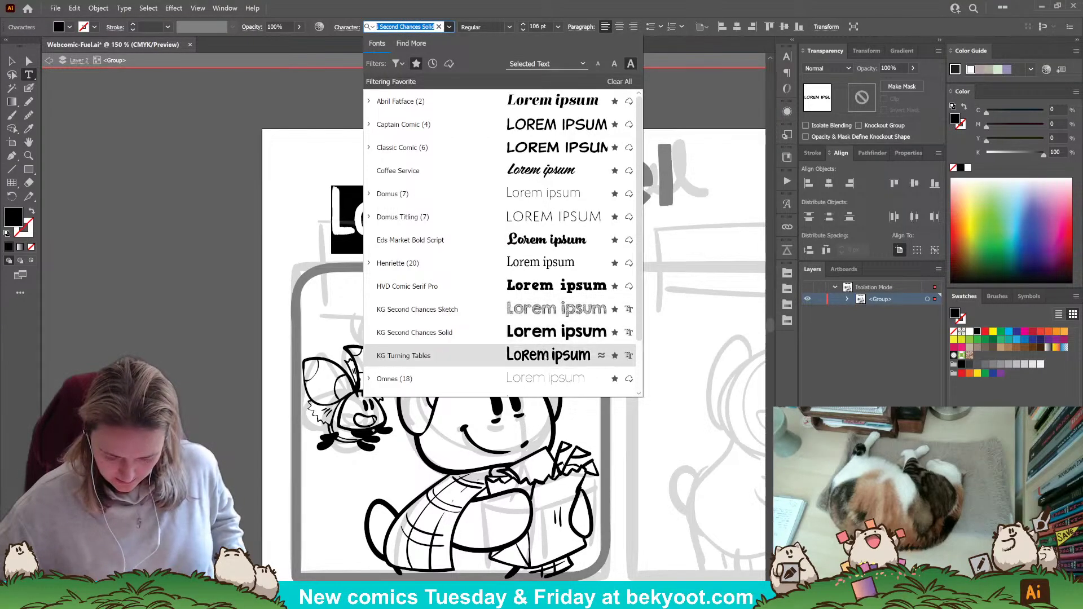
pyautogui.click(514, 355)
# Reduce the placeholder text above the first panel to 40 pt.
pyautogui.hotkey('ctrl', 'shift', ',')
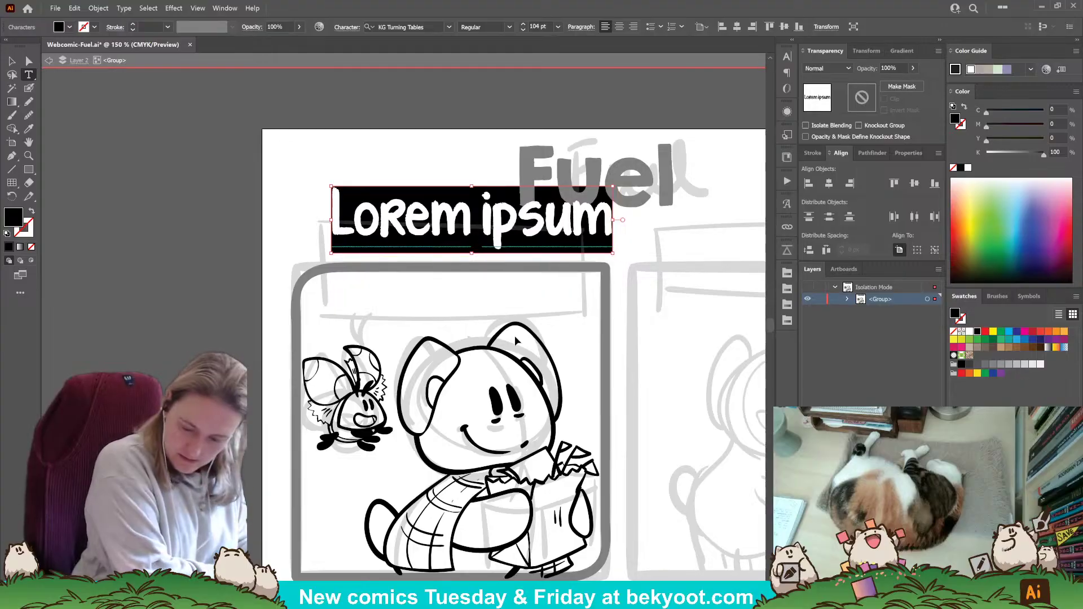
pyautogui.hotkey('ctrl', 'shift', ',')
pyautogui.hotkey('ctrl', 'shift', ',')
pyautogui.hotkey('ctrl', 'shift', ',')
pyautogui.hotkey('ctrl', 'shift', ',')
pyautogui.hotkey('ctrl', 'shift', ',')
pyautogui.hotkey('ctrl', 'shift', ',')
pyautogui.hotkey('ctrl', 'shift', ',')
pyautogui.hotkey('ctrl', 'shift', ',')
pyautogui.hotkey('ctrl', 'shift', ',')
pyautogui.hotkey('ctrl', 'shift', ',')
pyautogui.hotkey('ctrl', 'shift', ',')
pyautogui.hotkey('ctrl', 'shift', ',')
pyautogui.hotkey('ctrl', 'shift', ',')
pyautogui.hotkey('ctrl', 'shift', ',')
pyautogui.hotkey('ctrl', 'shift', ',')
pyautogui.hotkey('ctrl', 'shift', ',')
pyautogui.hotkey('ctrl', 'shift', ',')
pyautogui.hotkey('ctrl', 'shift', ',')
pyautogui.hotkey('ctrl', 'shift', ',')
pyautogui.hotkey('ctrl', 'shift', ',')
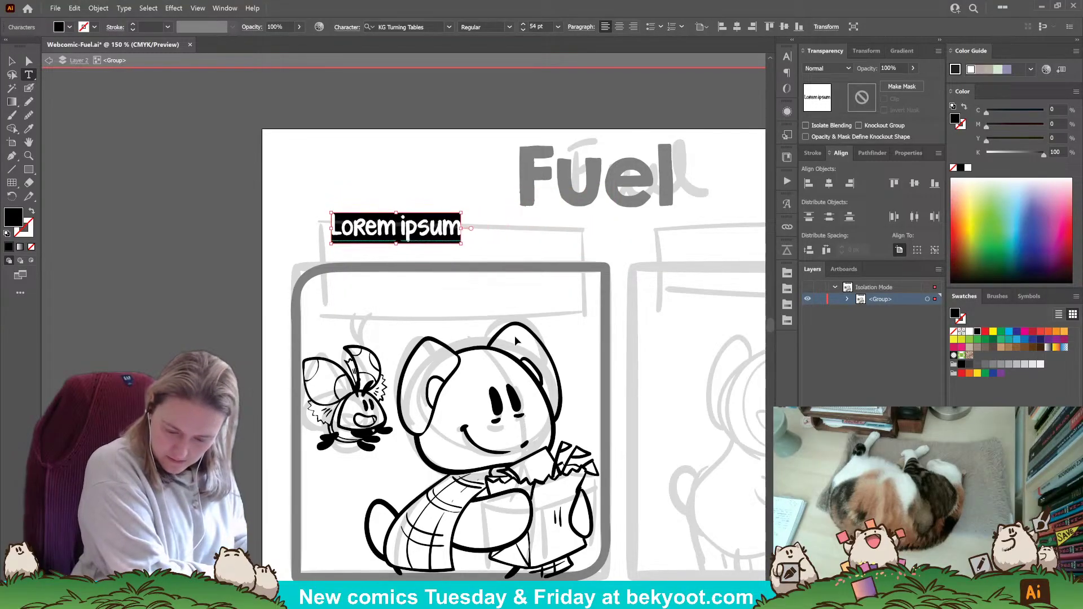
pyautogui.hotkey('ctrl', 'shift', ',')
pyautogui.hotkey('ctrl', 'shift', ',')
pyautogui.hotkey('ctrl', 'shift', ',')
pyautogui.hotkey('ctrl', 'shift', ',')
pyautogui.hotkey('ctrl', 'shift', ',')
pyautogui.hotkey('ctrl', 'shift', ',')
pyautogui.hotkey('ctrl', 'shift', ',')
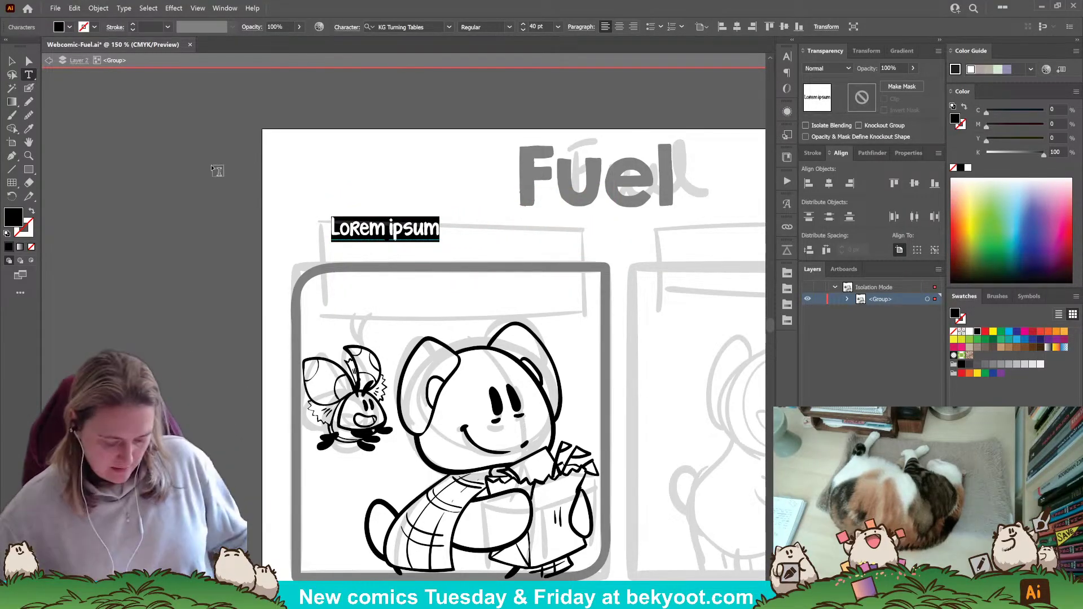
# Replace the placeholder text above the first panel with the caption opening "I know this is just like any other day,".
pyautogui.click(356, 236)
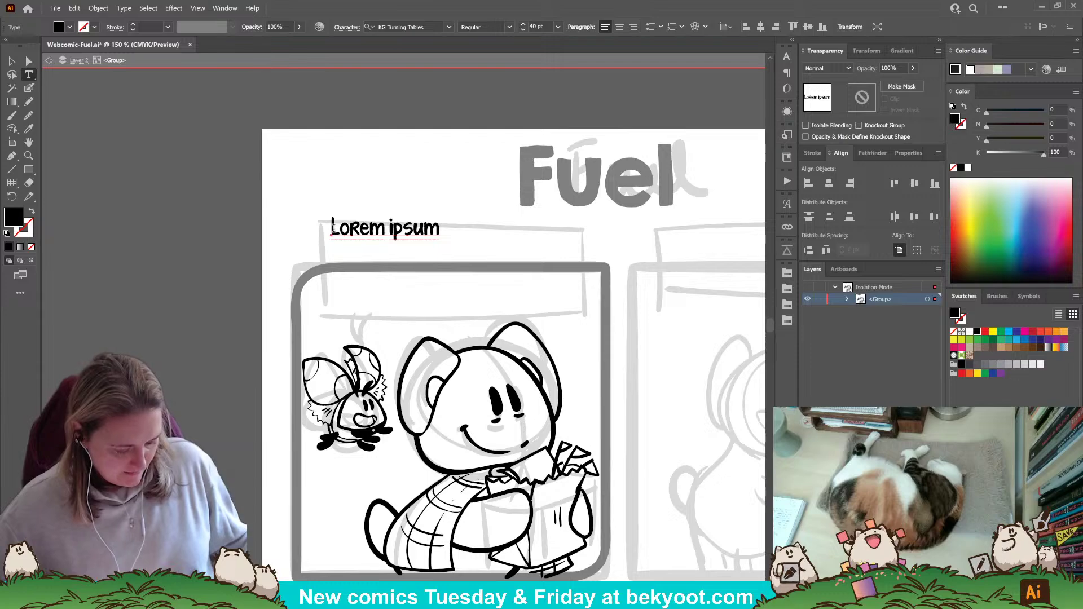
pyautogui.moveTo(332, 228); pyautogui.dragTo(448, 220)
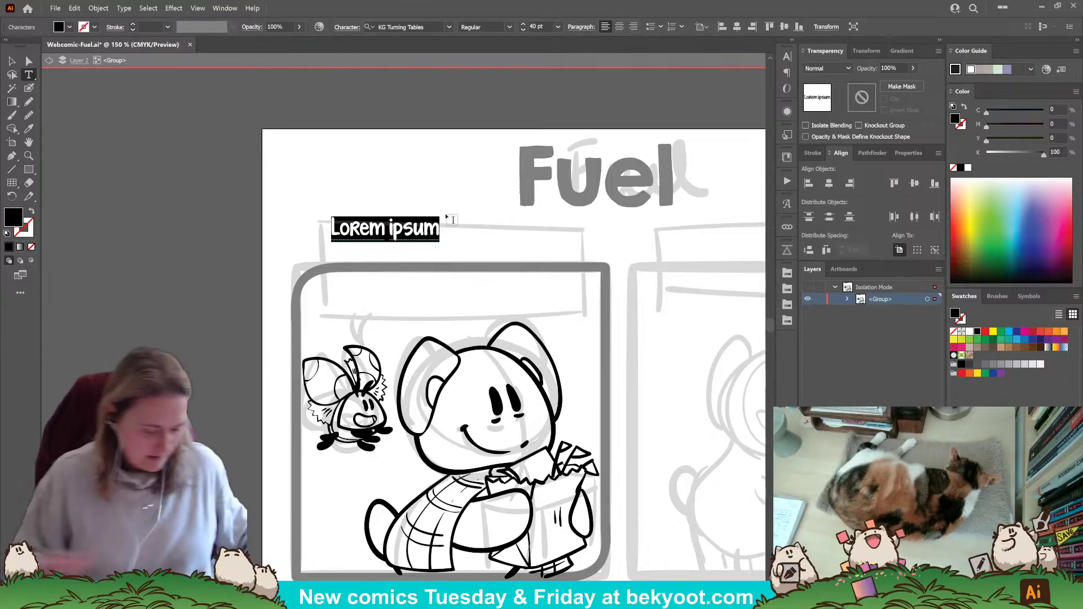
pyautogui.write('I kn')
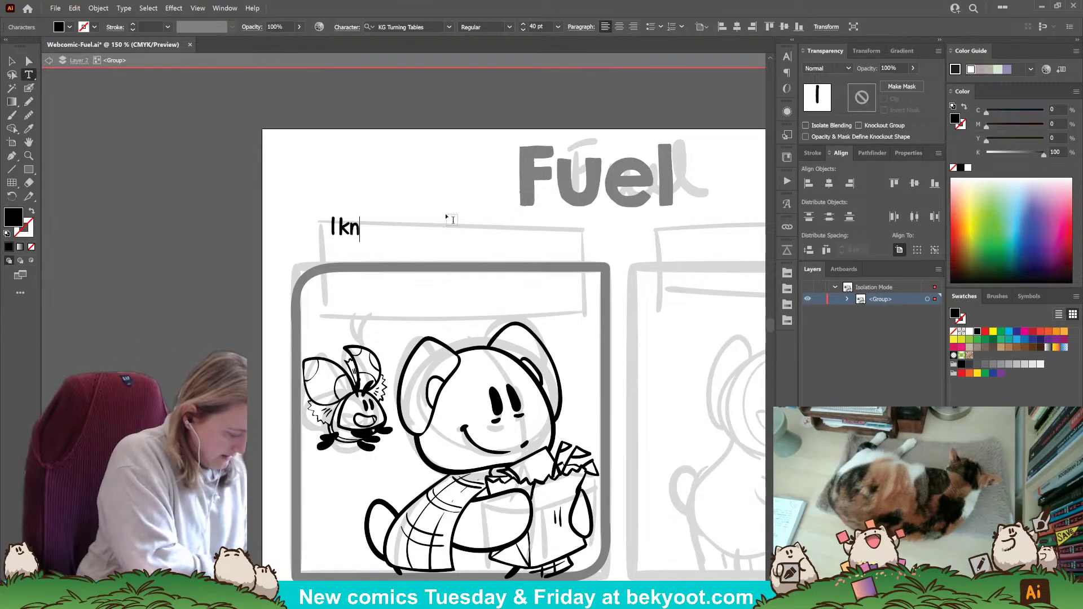
pyautogui.write('ow this is ')
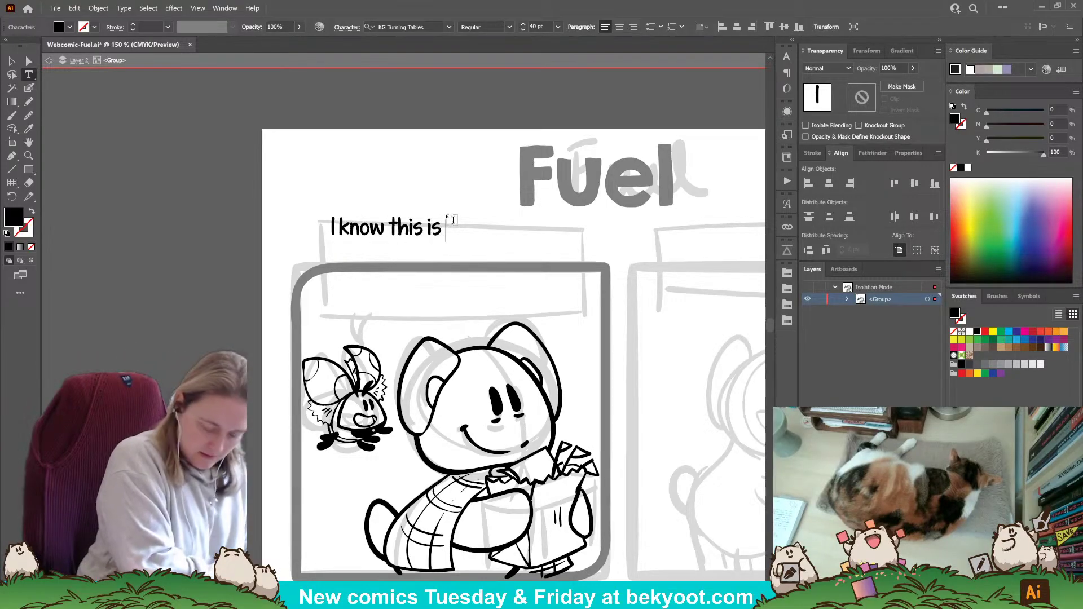
pyautogui.write('just like any')
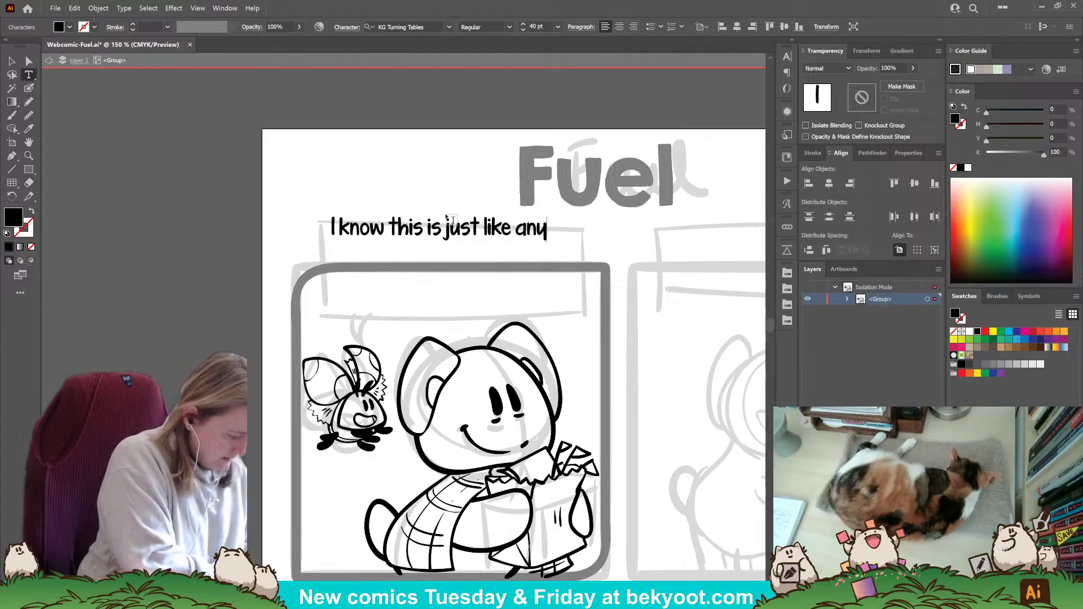
pyautogui.write(' other')
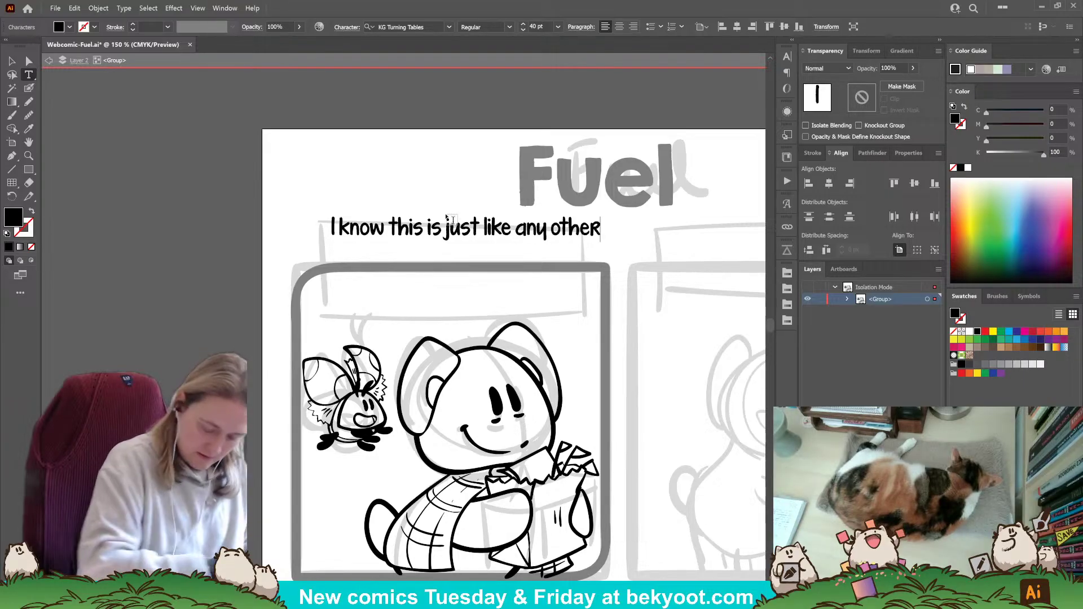
pyautogui.press('Return')
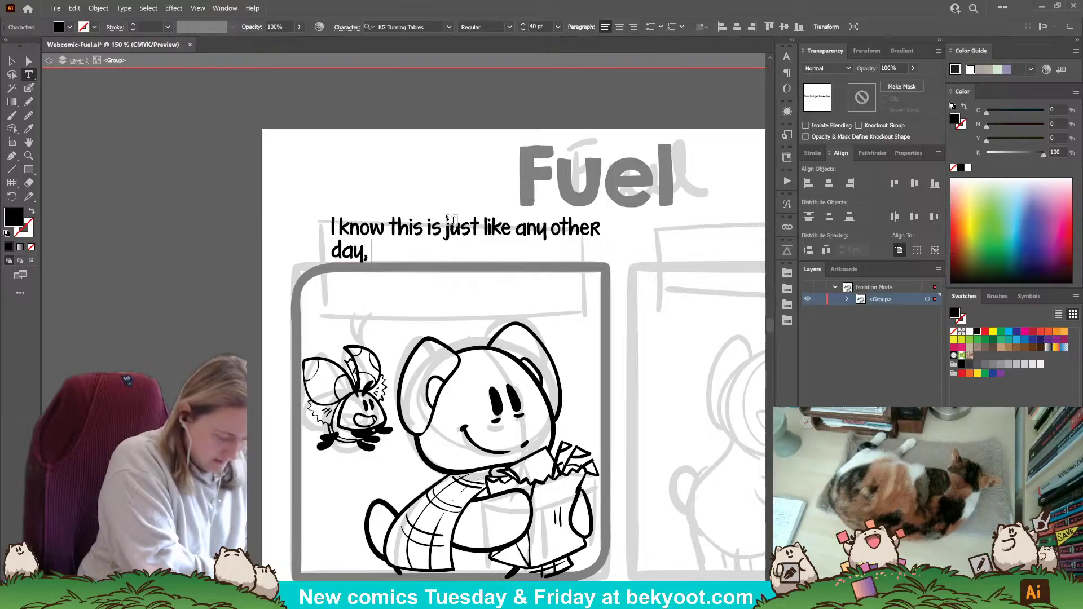
# Continue the first panel's caption with "BG, but I still feel excited about a fresh start at the New".
pyautogui.write('BG,')
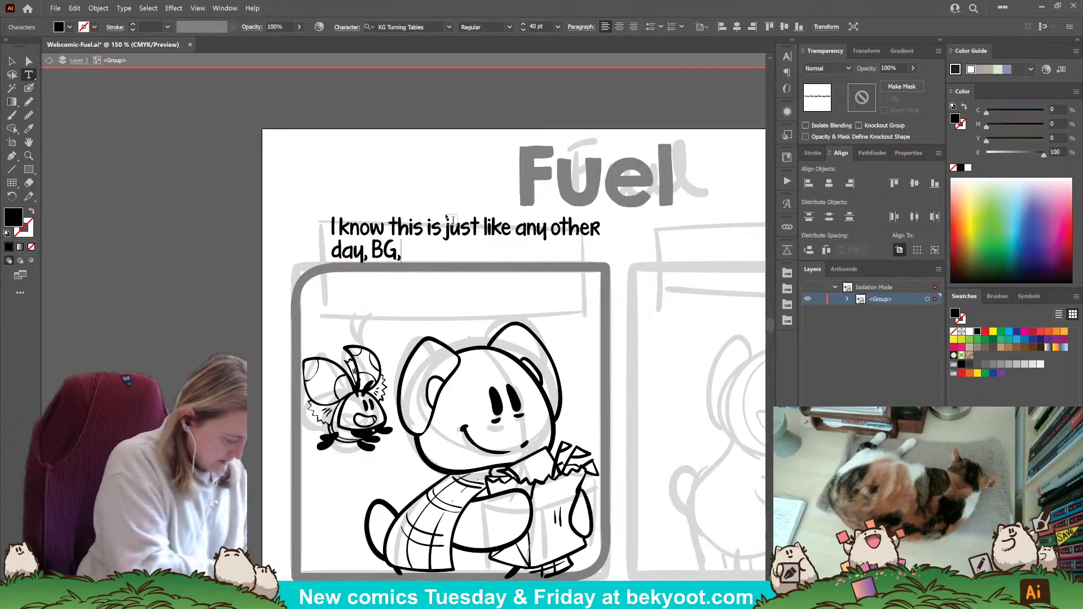
pyautogui.write(' but I sti')
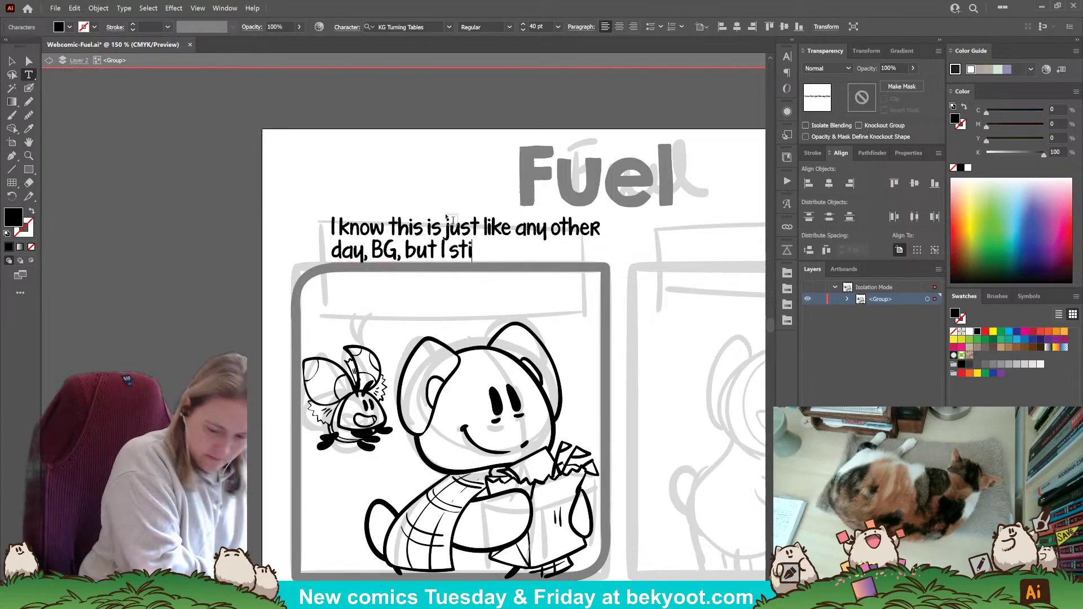
pyautogui.write('ll feel')
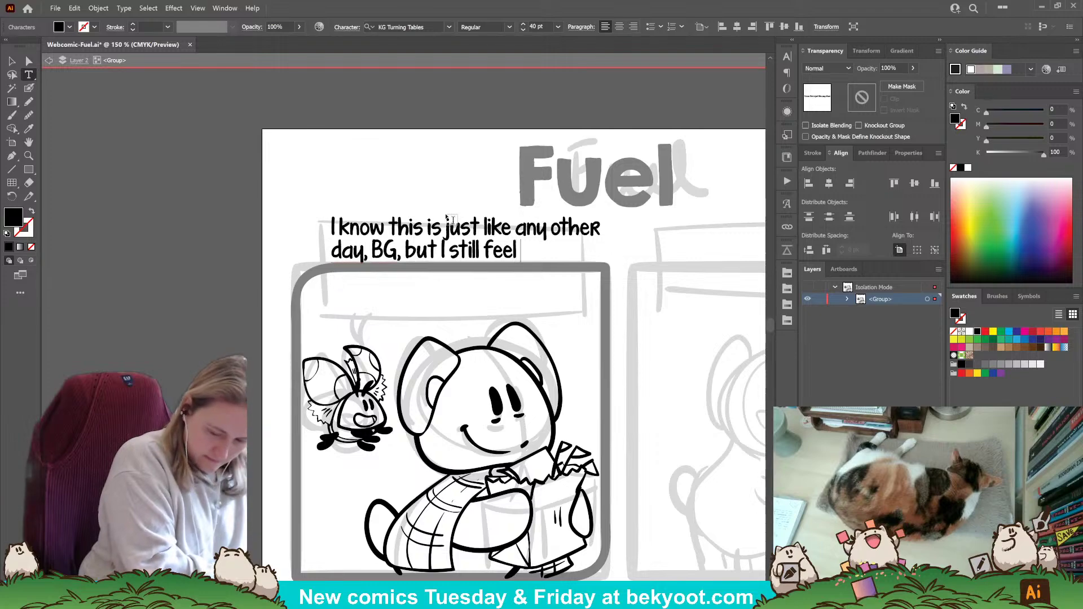
pyautogui.write(' excited')
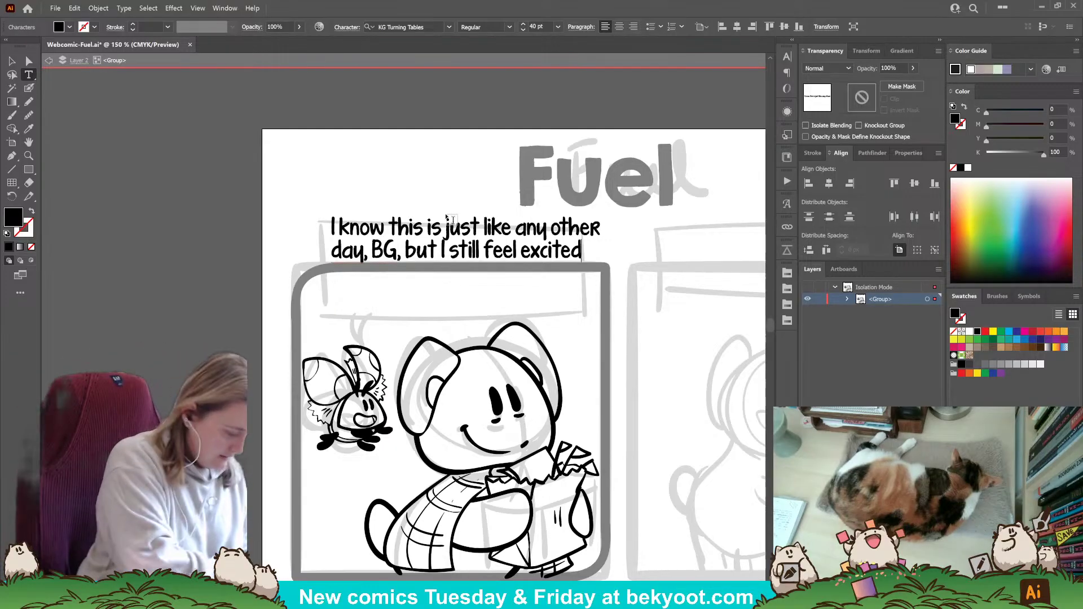
pyautogui.write('ab')
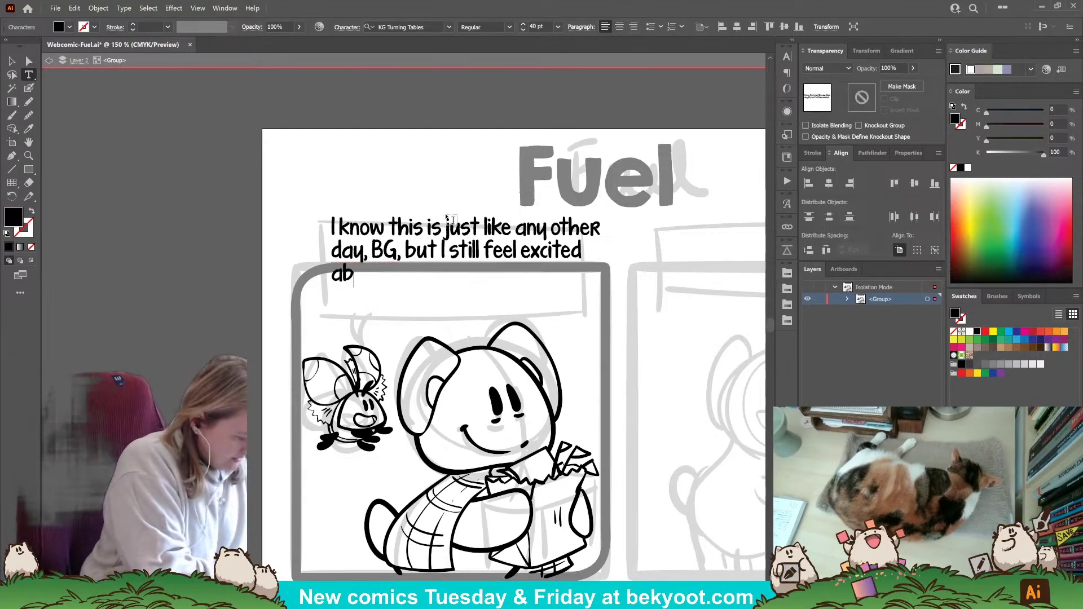
pyautogui.write('out a fresh sta')
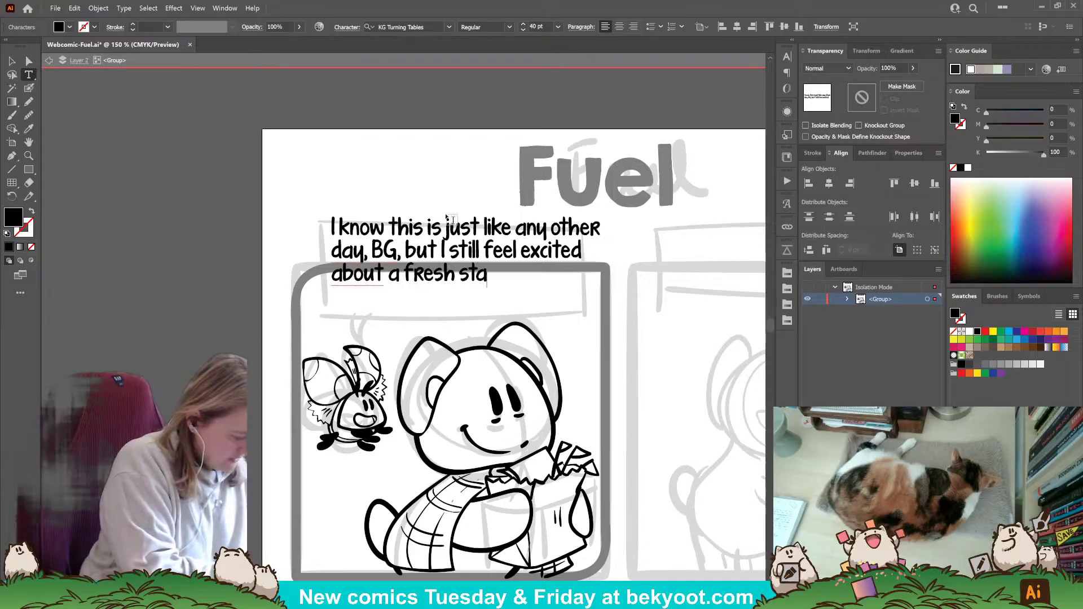
pyautogui.write('rt at the')
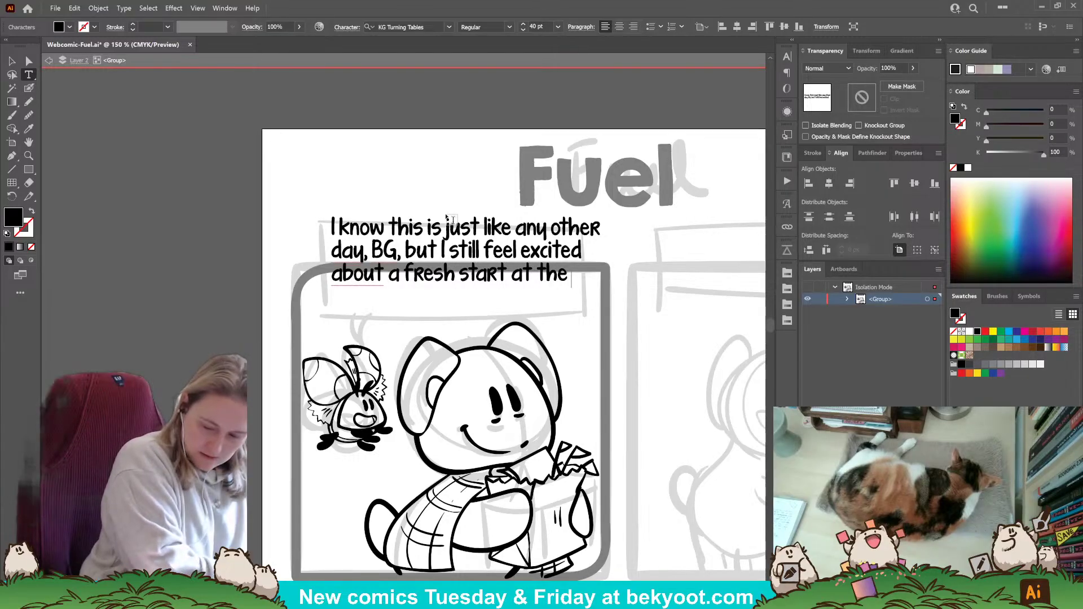
pyautogui.write(' New')
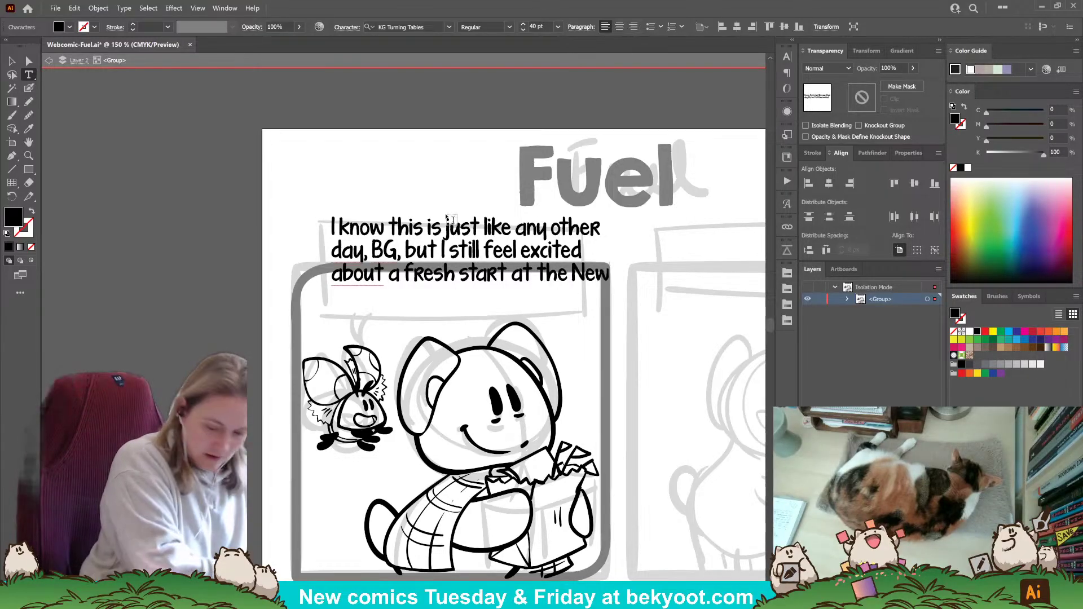
# Change the caption's ending from "at the New" to "with the New Year." and replace "BG" with "GB".
pyautogui.press('BackSpace')
pyautogui.press('BackSpace')
pyautogui.press('BackSpace')
pyautogui.press('BackSpace')
pyautogui.press('BackSpace')
pyautogui.press('BackSpace')
pyautogui.press('BackSpace')
pyautogui.press('BackSpace')
pyautogui.press('BackSpace')
pyautogui.press('BackSpace')
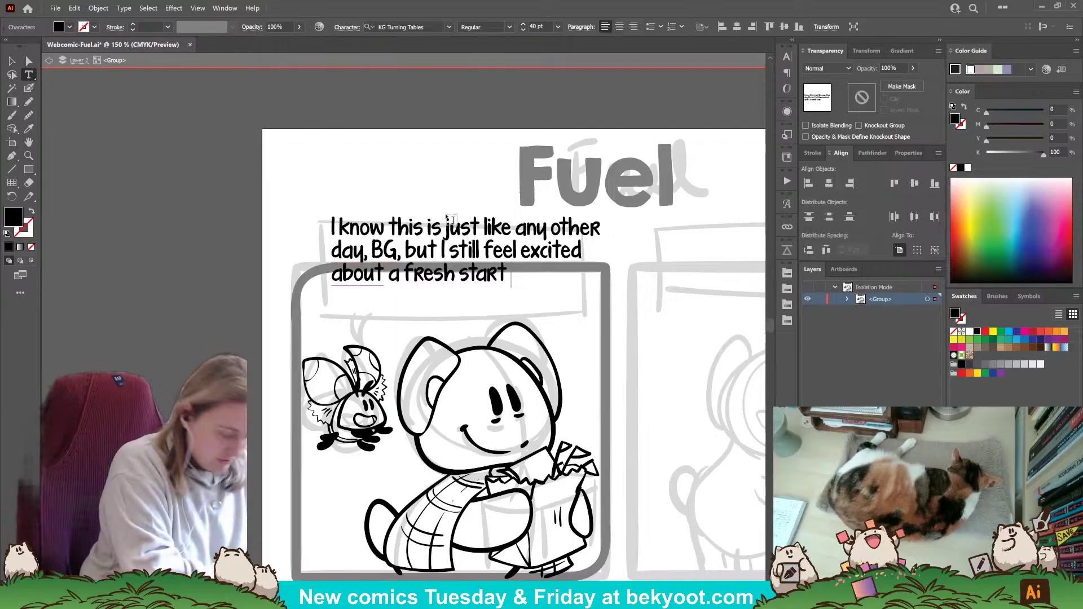
pyautogui.write('wiut')
pyautogui.press('BackSpace')
pyautogui.press('BackSpace')
pyautogui.write('th')
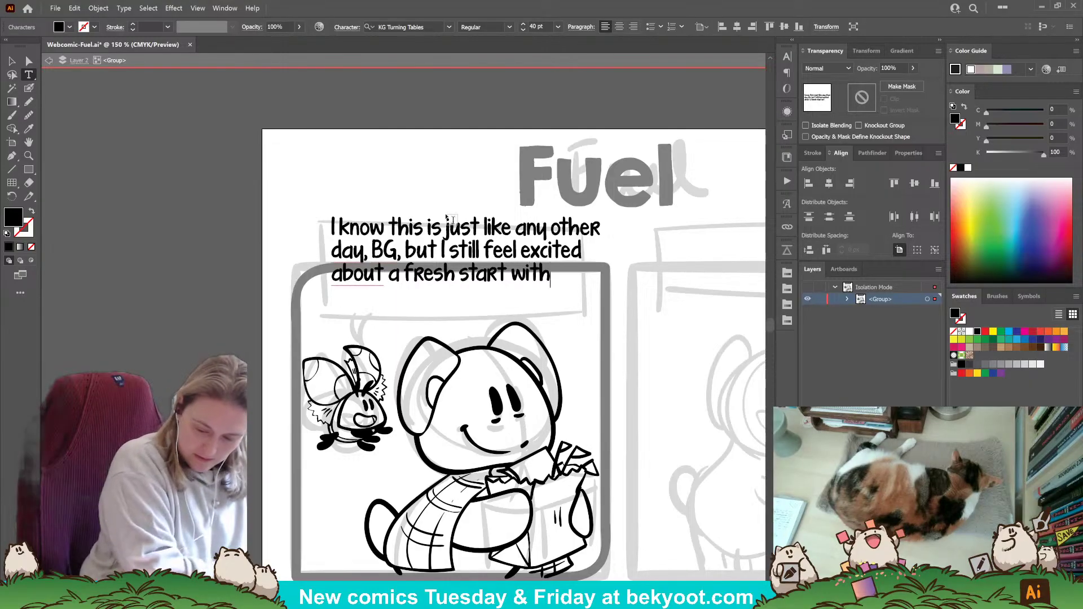
pyautogui.write(' the New')
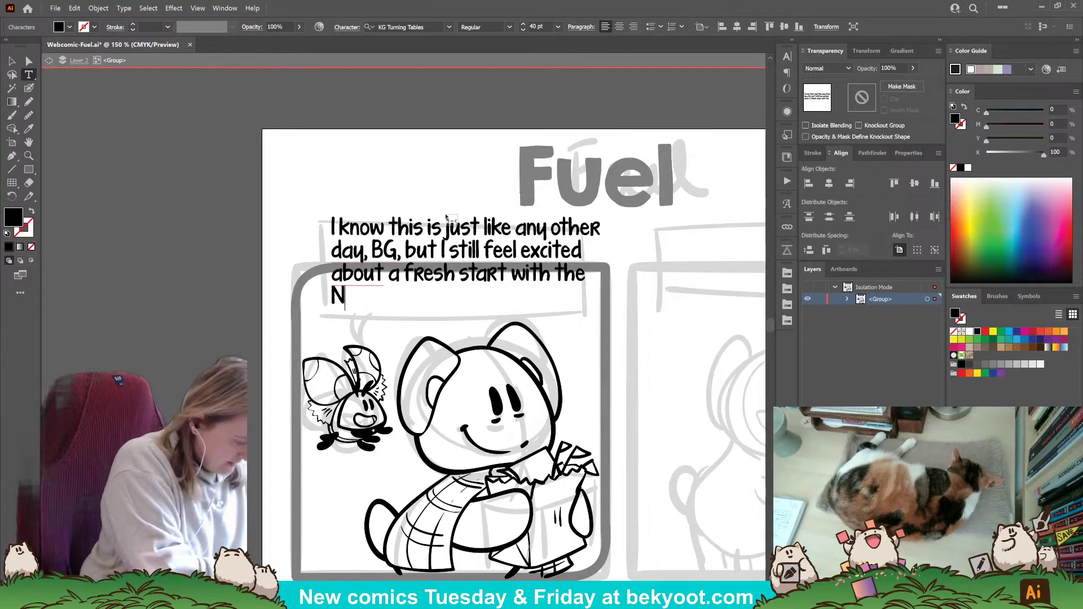
pyautogui.write(' Year.')
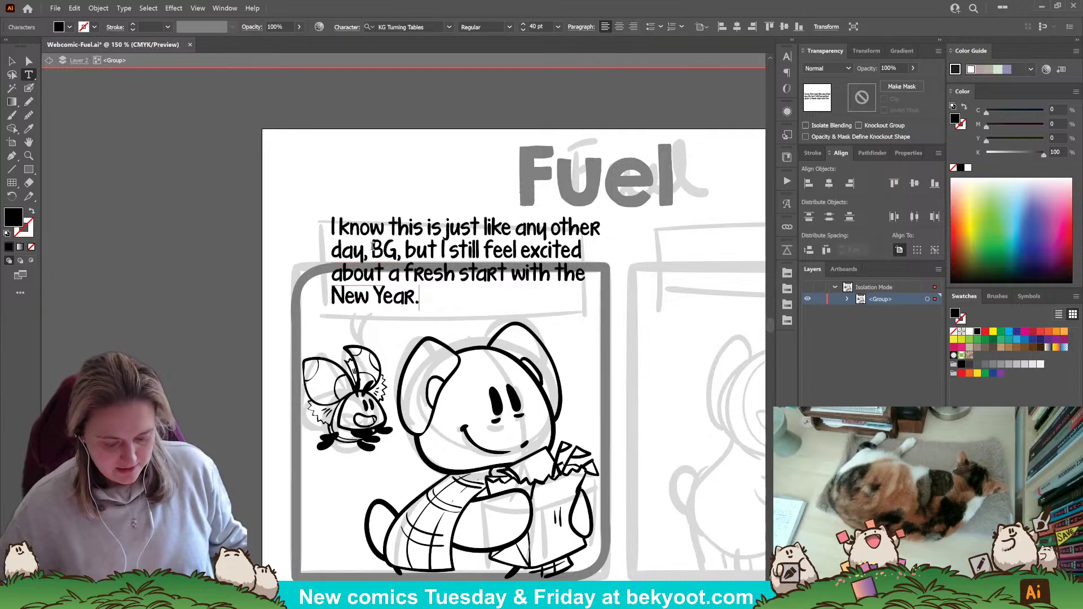
pyautogui.moveTo(372, 247); pyautogui.dragTo(397, 249)
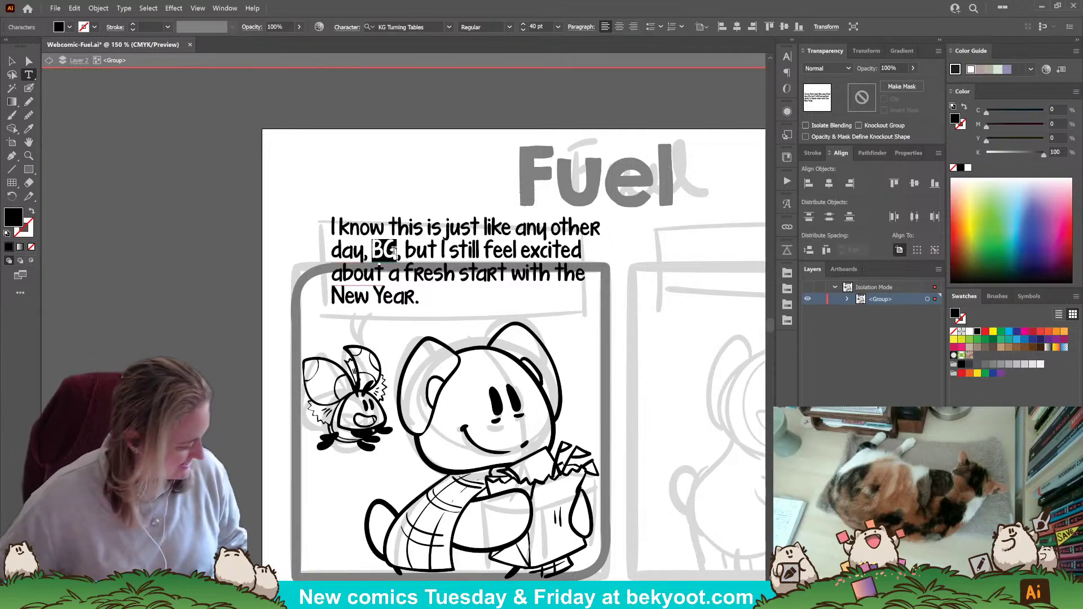
pyautogui.write('GB')
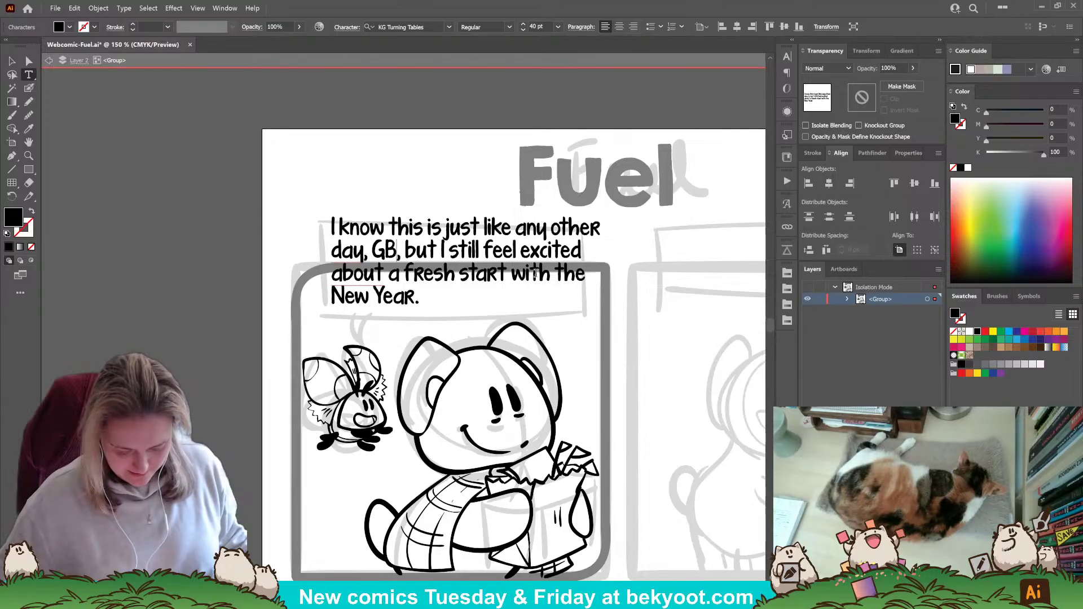
# Center-align the caption text and move it back over the sketched text area of the first panel.
pyautogui.click(12, 60)
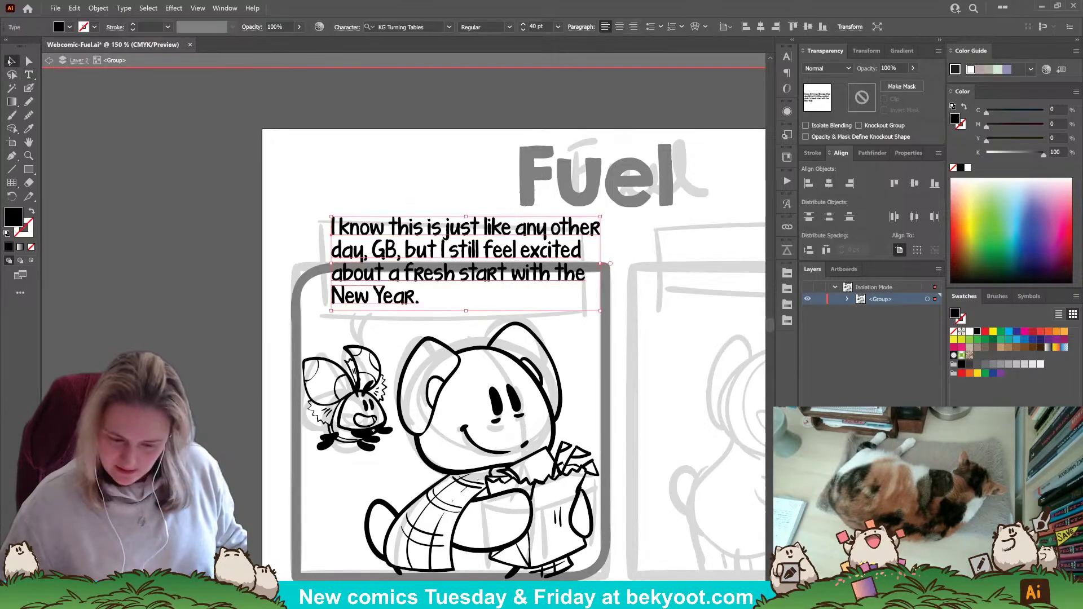
pyautogui.click(619, 26)
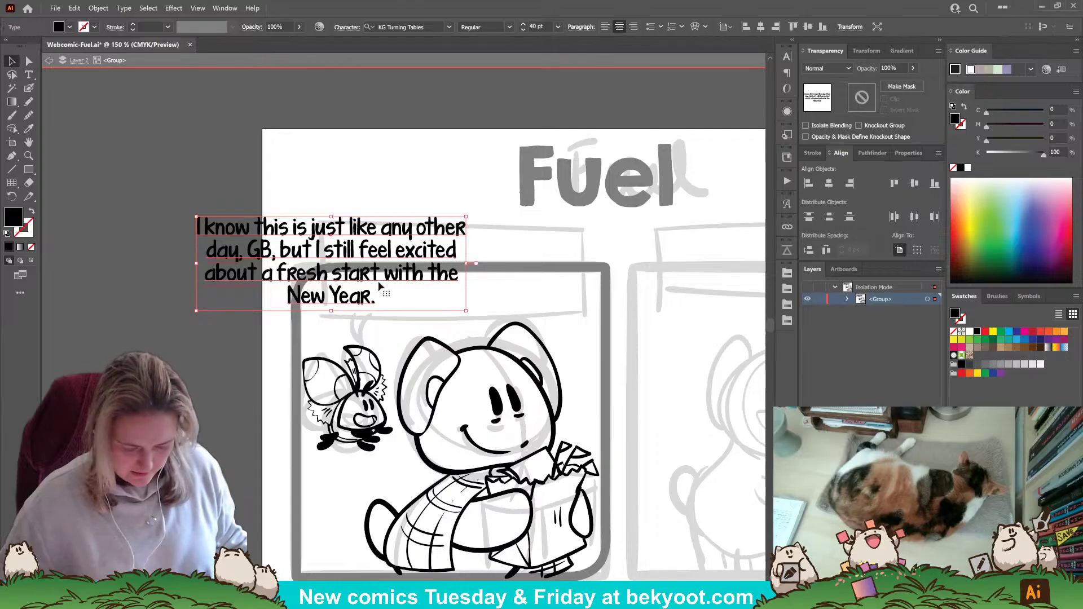
pyautogui.moveTo(377, 272); pyautogui.dragTo(498, 285)
pyautogui.scroll(-3, 534, 289)
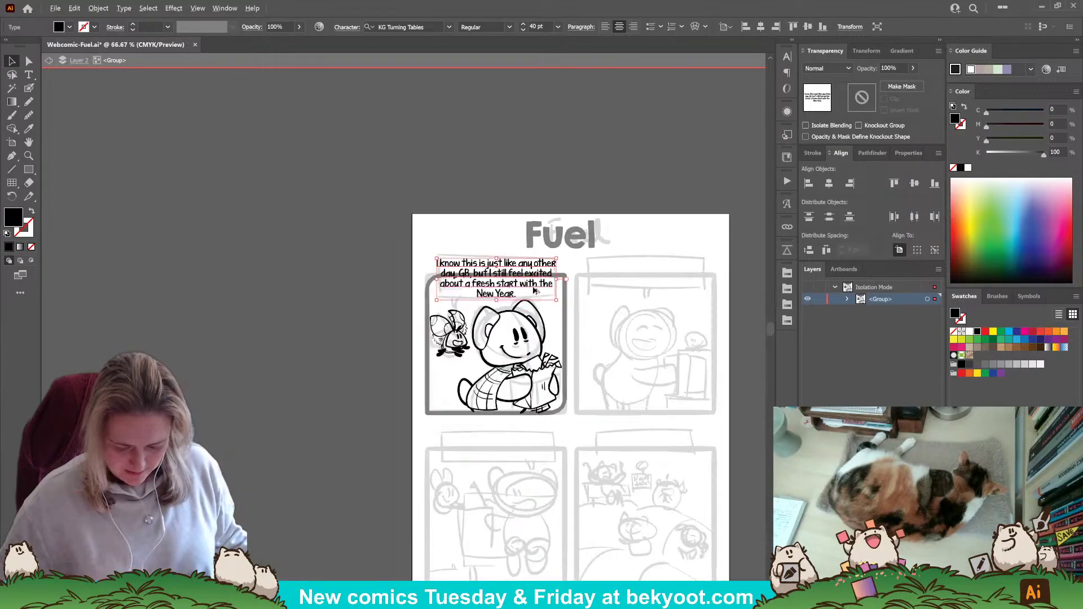
pyautogui.moveTo(567, 325); pyautogui.dragTo(504, 265)
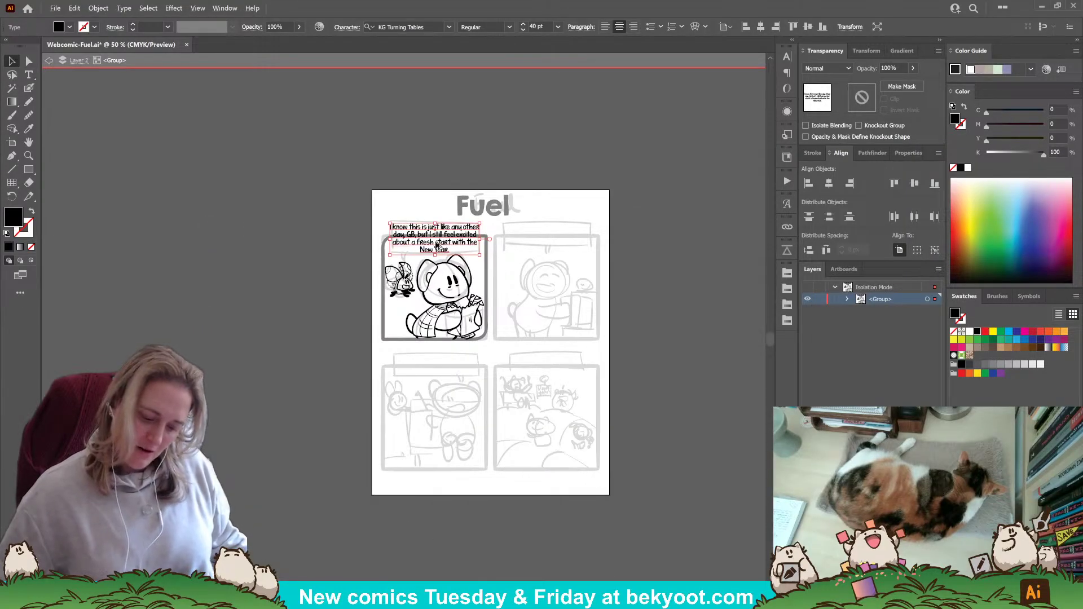
# Set the font size of the first panel's caption to 35 pt.
pyautogui.scroll(3, 436, 245)
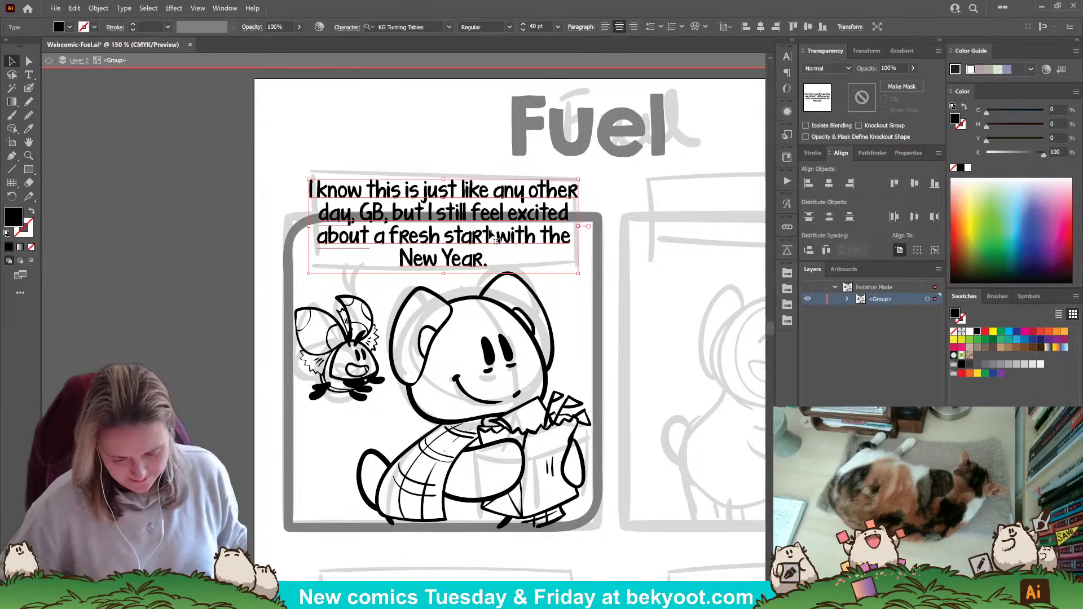
pyautogui.hotkey('ctrl', 'shift', ',')
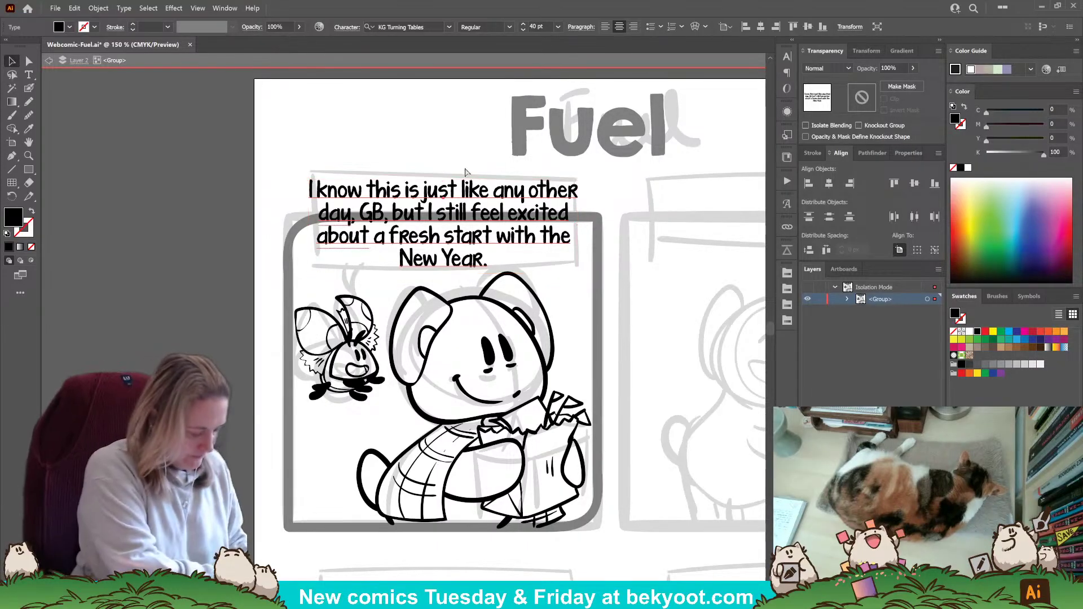
pyautogui.hotkey('ctrl', 'shift', ',')
pyautogui.hotkey('ctrl', 'shift', ',')
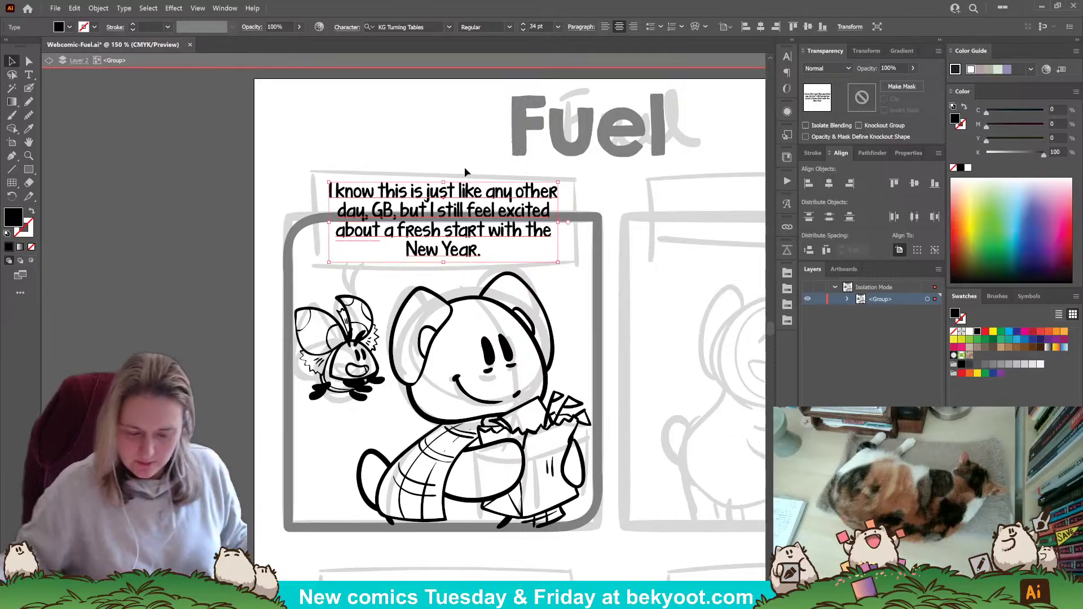
pyautogui.scroll(-3, 412, 426)
pyautogui.scroll(2, 427, 420)
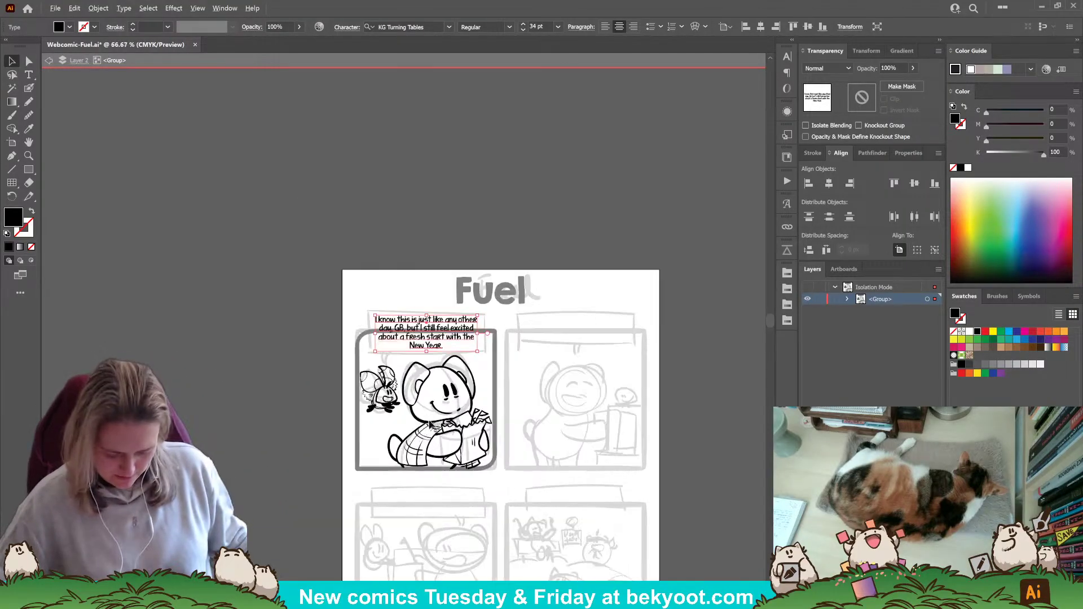
pyautogui.moveTo(469, 321); pyautogui.dragTo(461, 310)
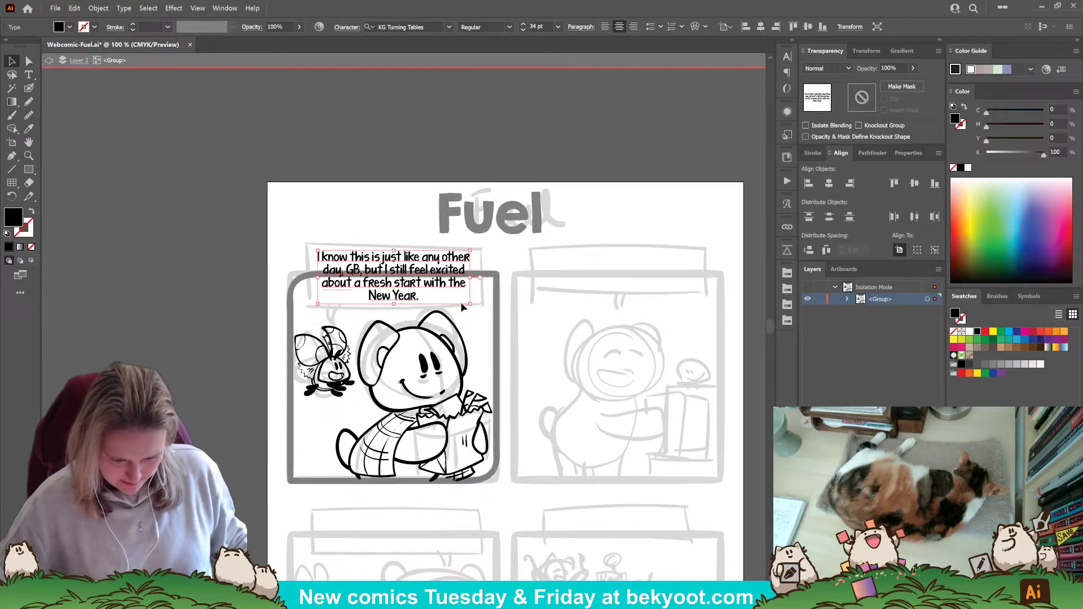
pyautogui.click(523, 25)
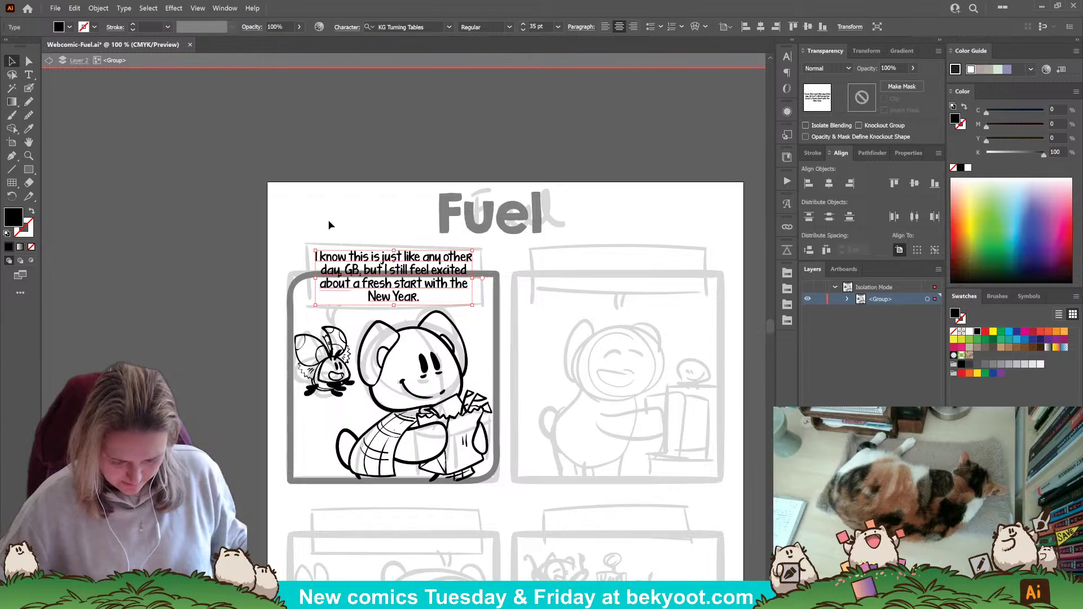
# Set the line spacing of the first panel's caption to 44 pt, and select the text again after deselecting it.
pyautogui.click(783, 57)
pyautogui.click(732, 99)
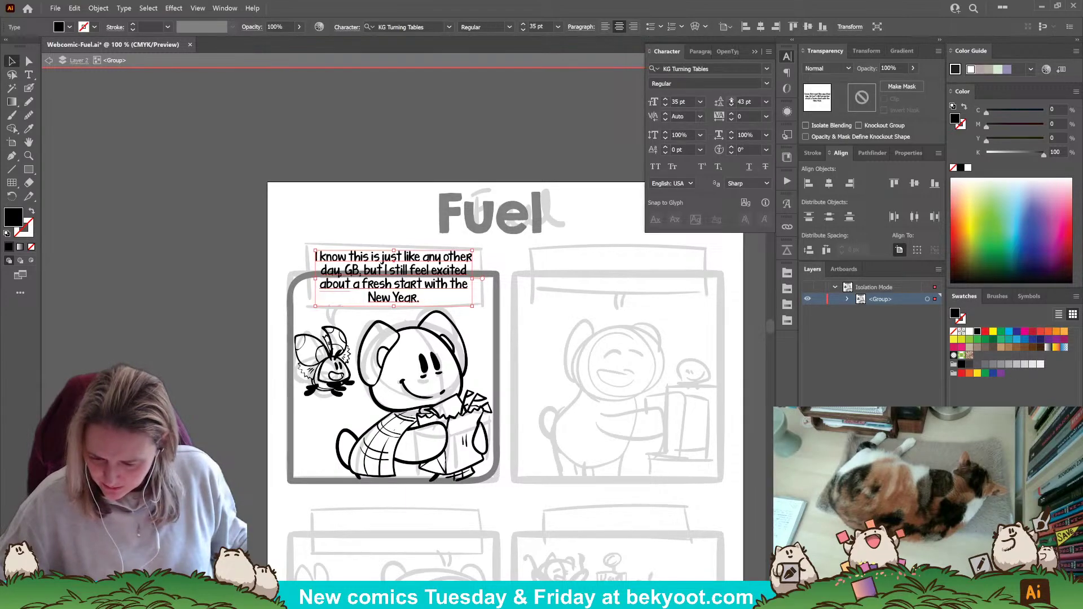
pyautogui.click(731, 100)
pyautogui.click(358, 213)
pyautogui.scroll(-1, 351, 251)
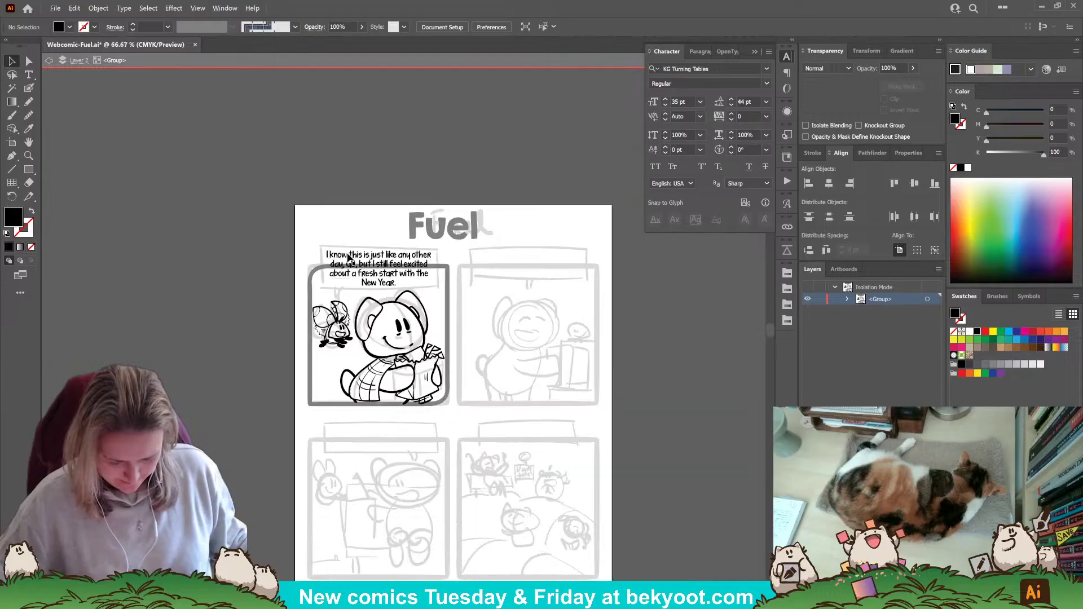
pyautogui.scroll(1, 358, 311)
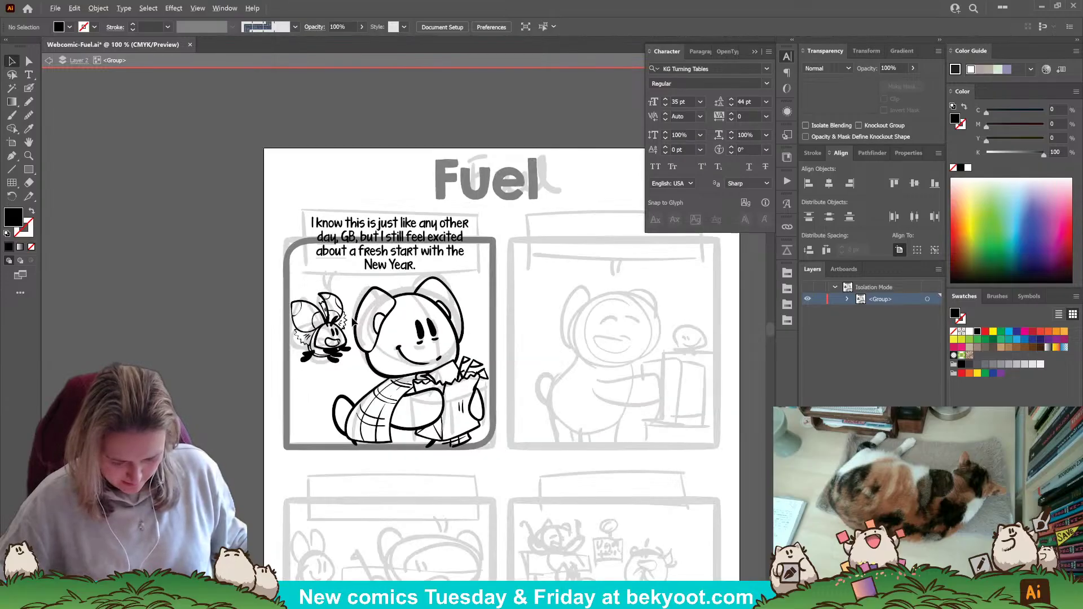
pyautogui.click(397, 269)
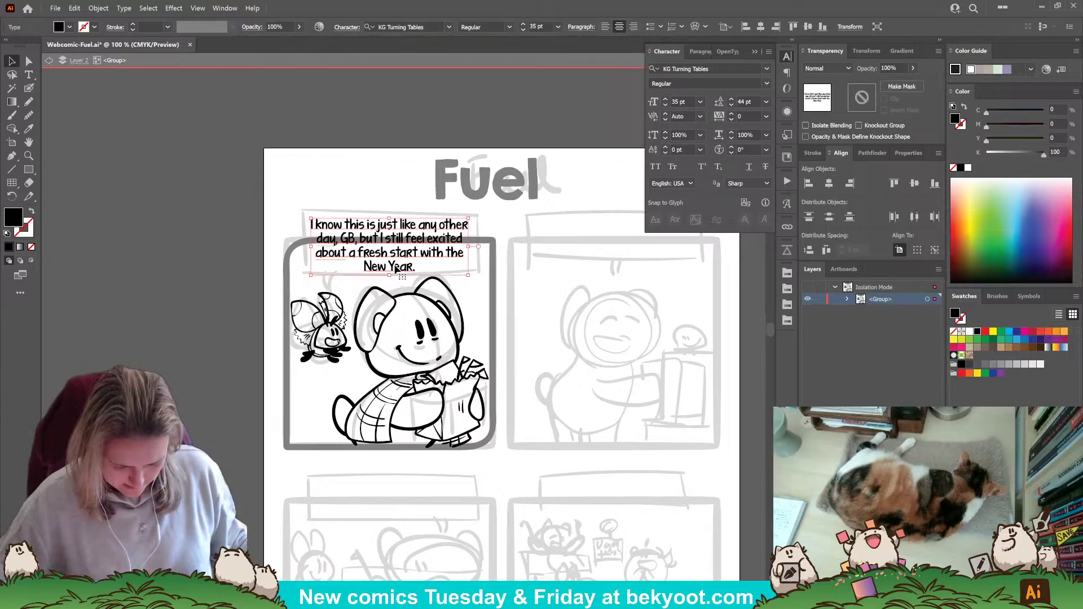
# Paint a vertical border stroke beside the start of the first panel's caption with the Blob Brush, redoing the first attempt.
pyautogui.scroll(2, 316, 282)
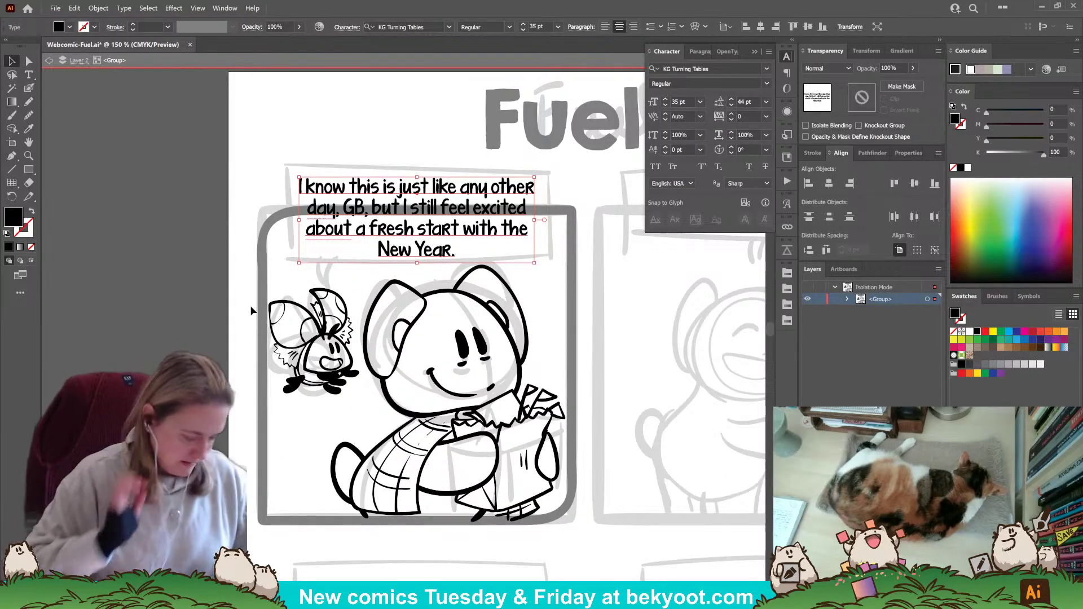
pyautogui.click(252, 309)
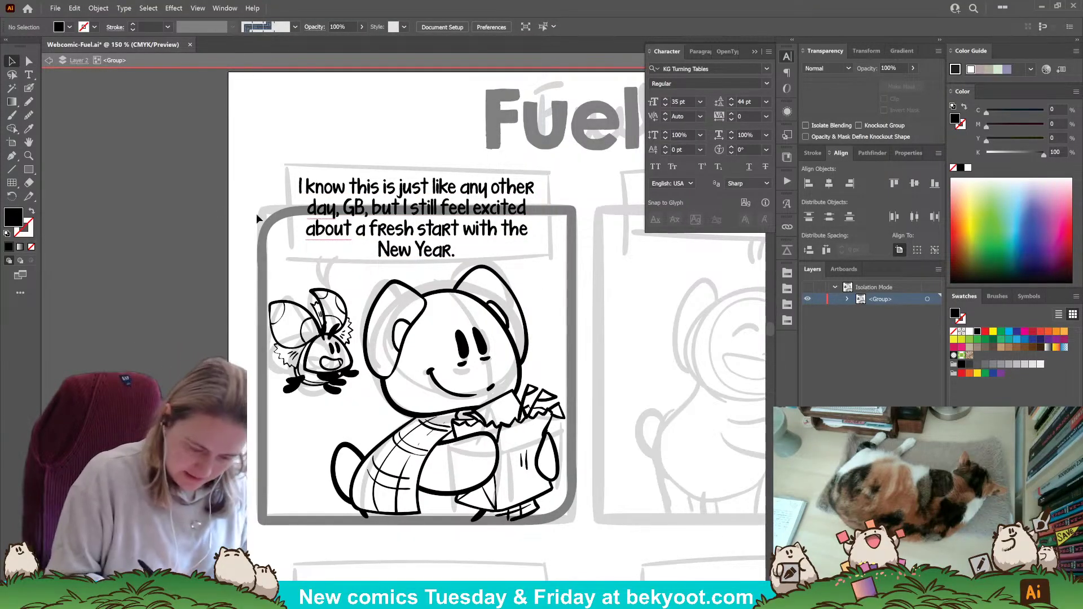
pyautogui.click(29, 87)
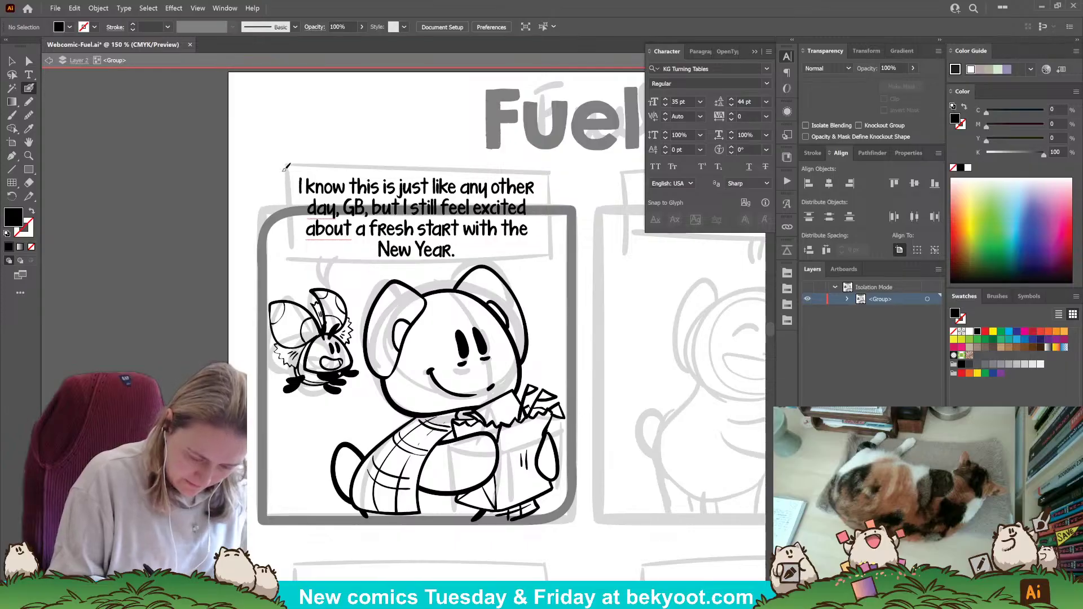
pyautogui.moveTo(281, 171); pyautogui.dragTo(282, 239)
pyautogui.hotkey('shift', 'x')
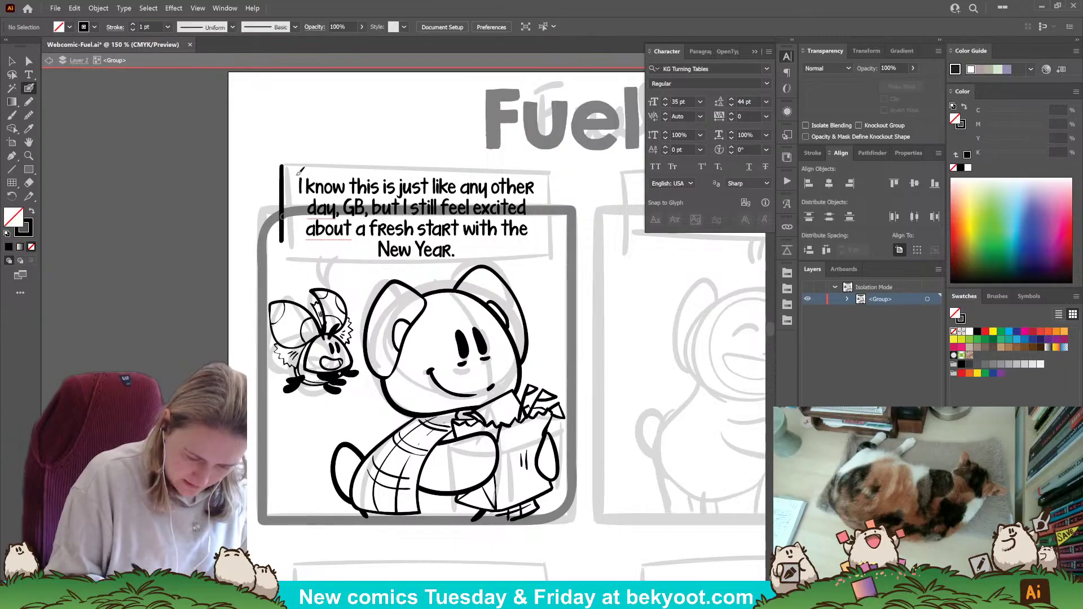
pyautogui.hotkey('ctrl', 'z')
pyautogui.moveTo(280, 173); pyautogui.dragTo(281, 247)
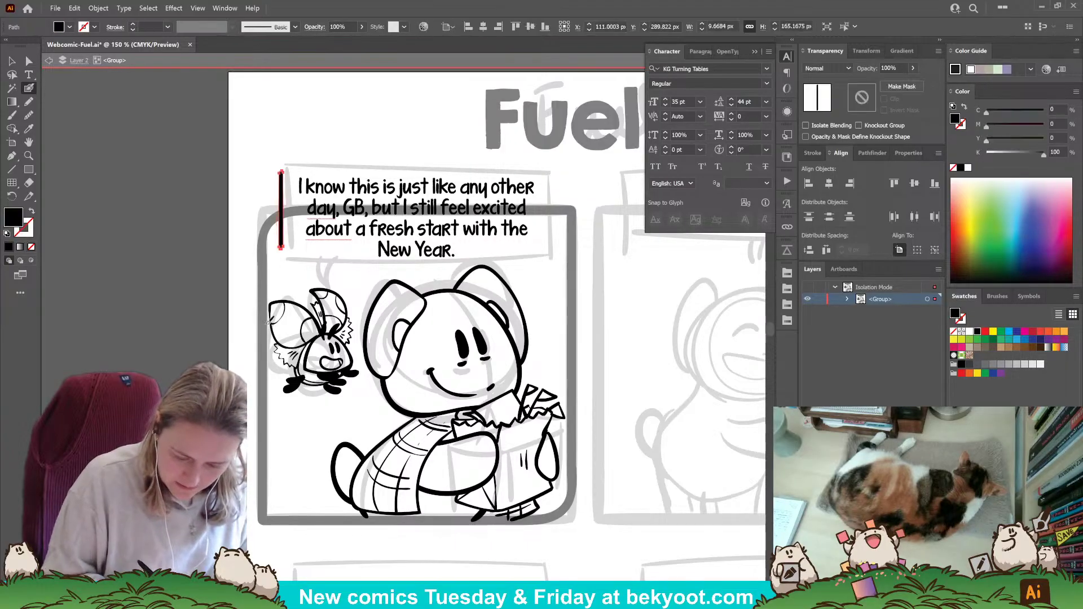
pyautogui.moveTo(314, 288); pyautogui.dragTo(307, 305)
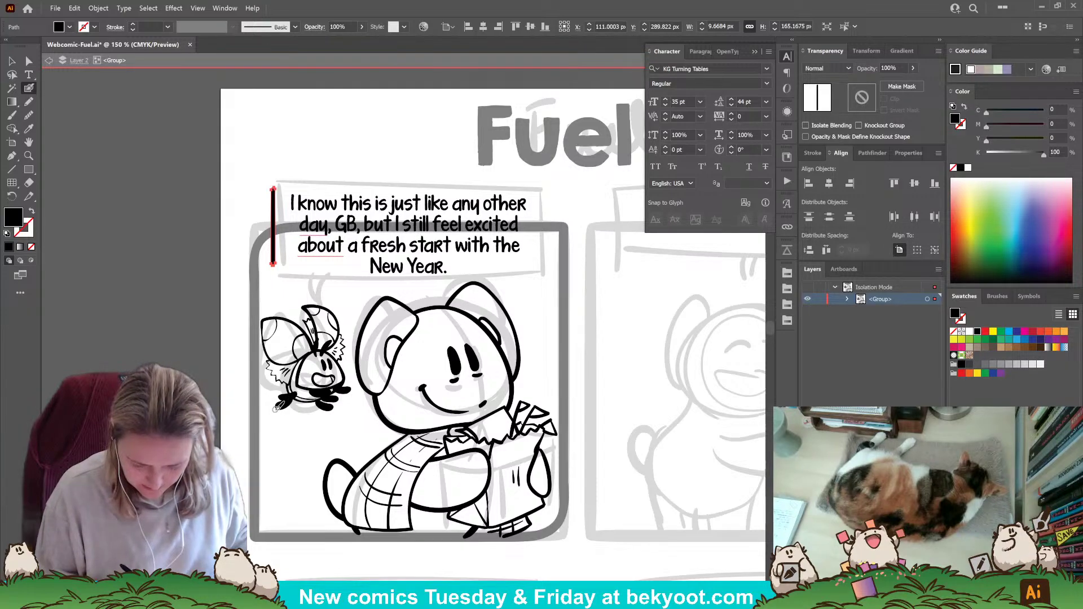
# Remove "GB," after "day," in the caption and change its ending to "New Year, GB.".
pyautogui.click(29, 75)
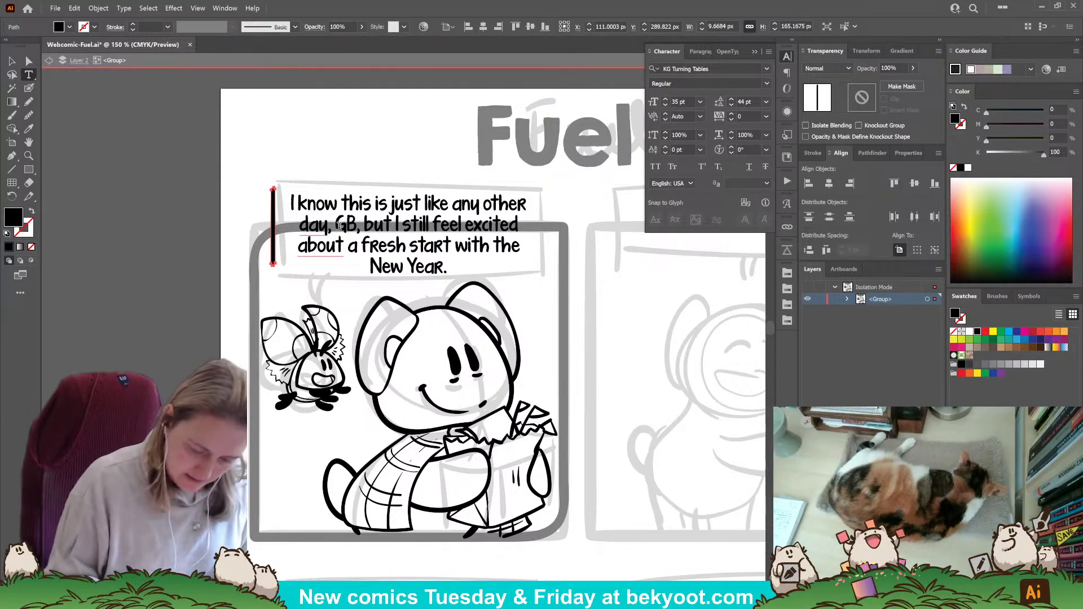
pyautogui.moveTo(336, 228); pyautogui.dragTo(361, 230)
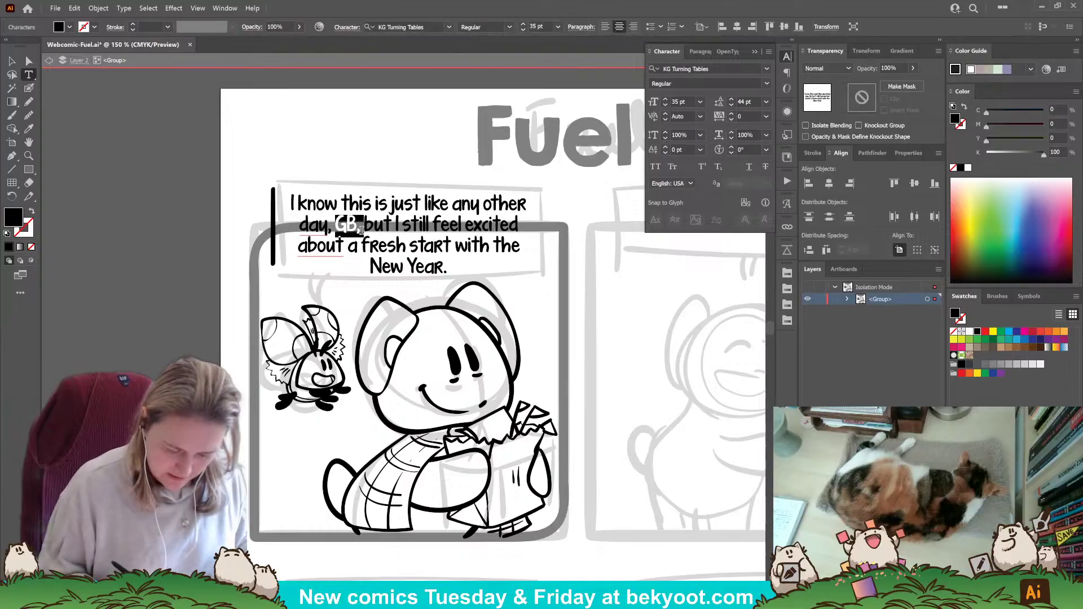
pyautogui.press('BackSpace')
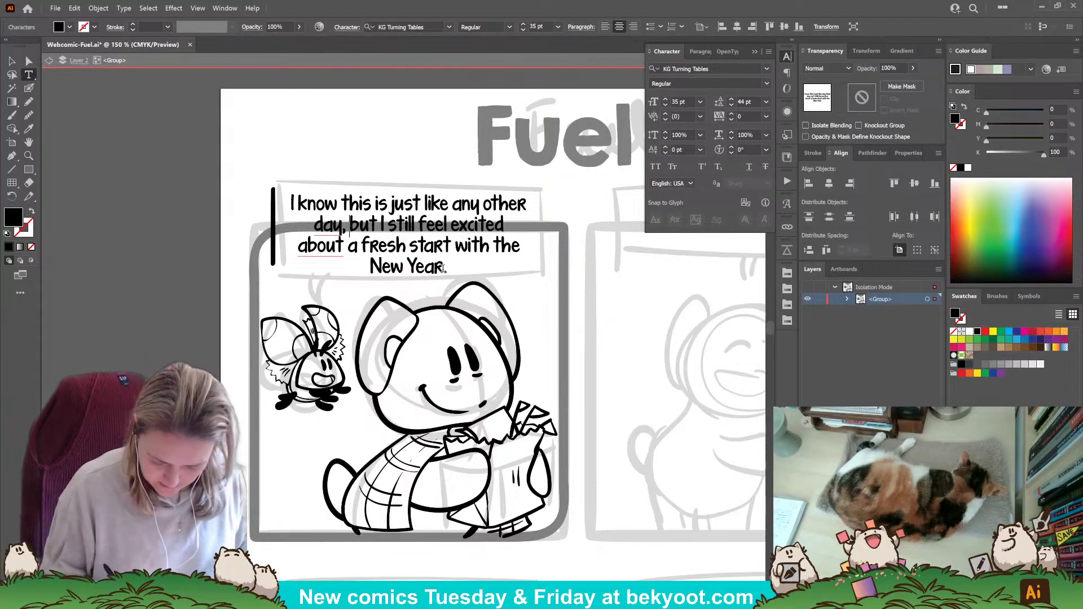
pyautogui.click(442, 268)
pyautogui.write(', ')
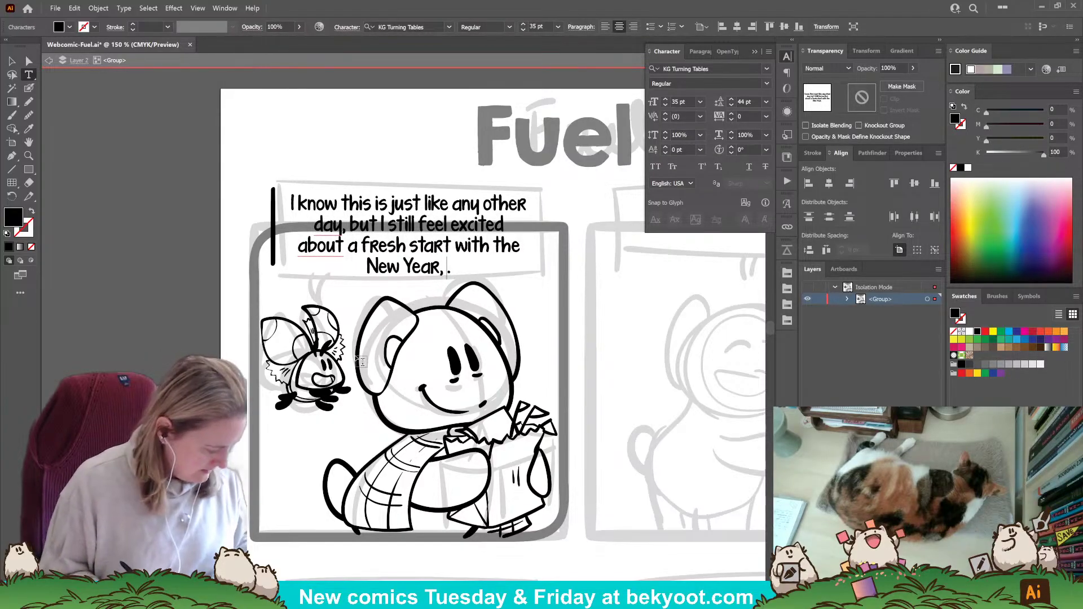
pyautogui.write('GB')
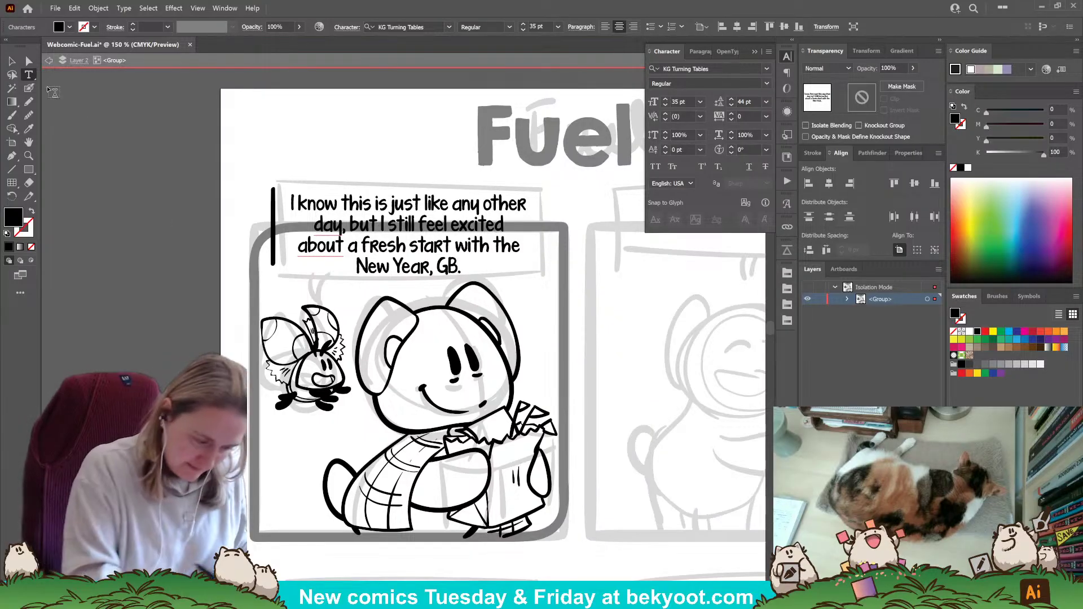
# Try a horizontal Blob Brush border stroke above the first panel's caption text and undo it.
pyautogui.click(29, 88)
pyautogui.keyDown('ctrl'); pyautogui.click(90, 252); pyautogui.keyUp('ctrl')
pyautogui.moveTo(351, 324); pyautogui.dragTo(348, 349)
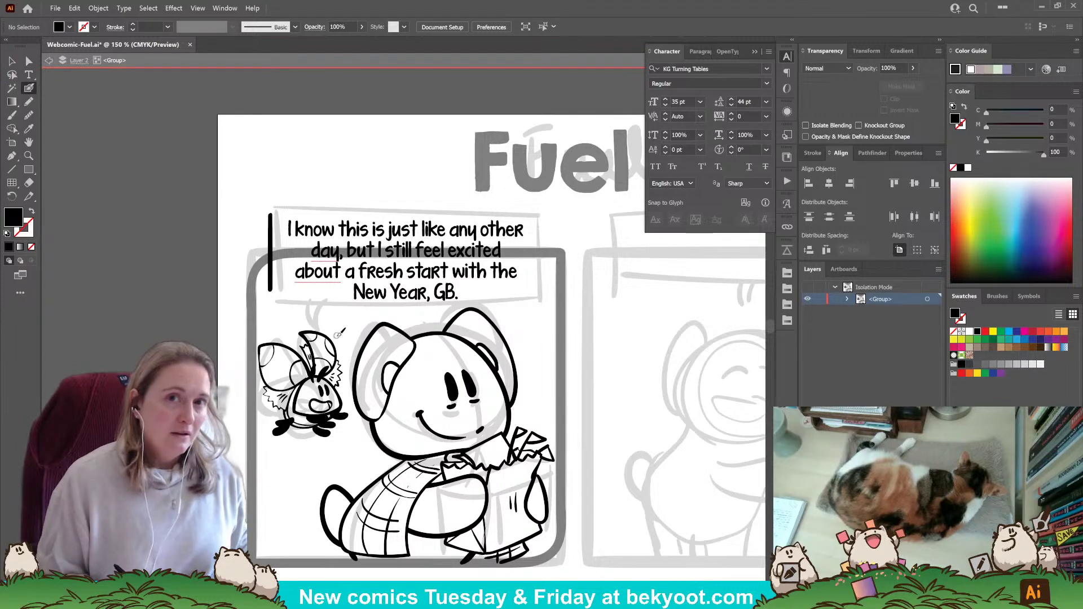
pyautogui.moveTo(597, 486); pyautogui.dragTo(385, 269)
pyautogui.moveTo(381, 442); pyautogui.dragTo(421, 267)
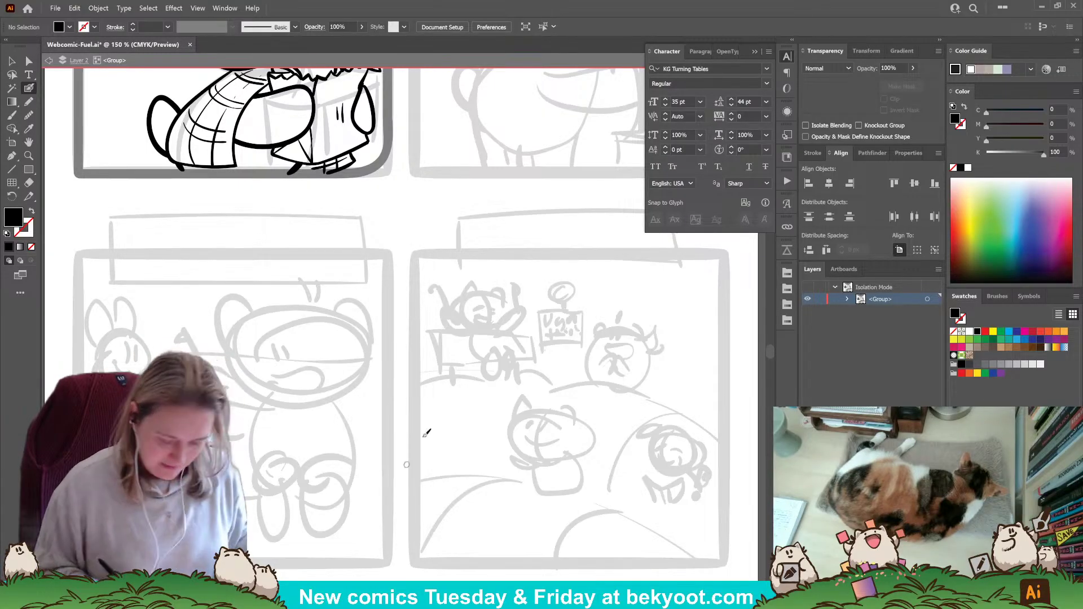
pyautogui.moveTo(343, 234); pyautogui.dragTo(398, 399)
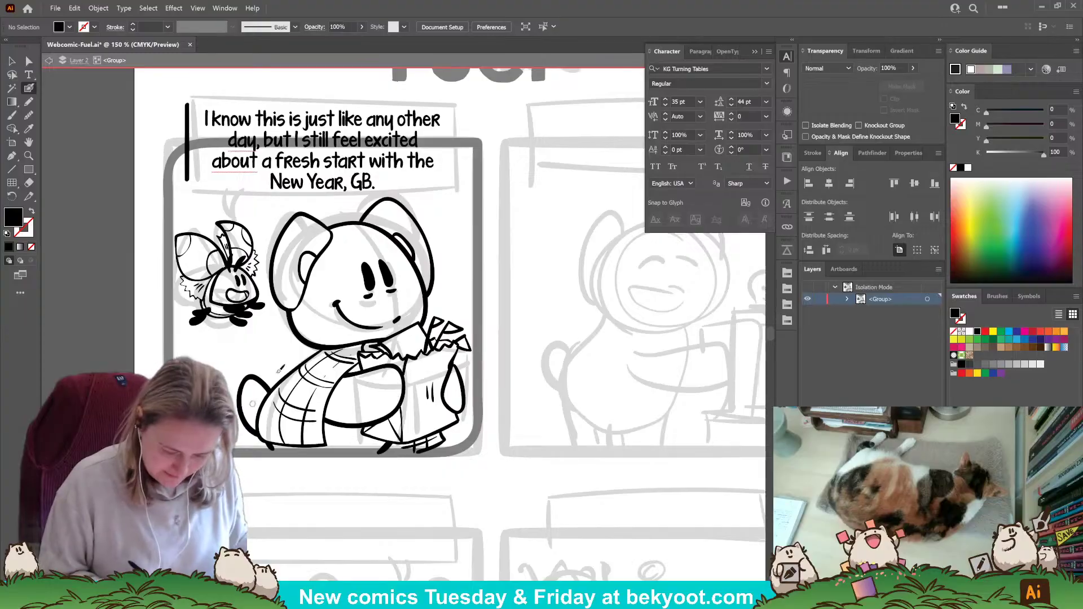
pyautogui.scroll(3, 220, 232)
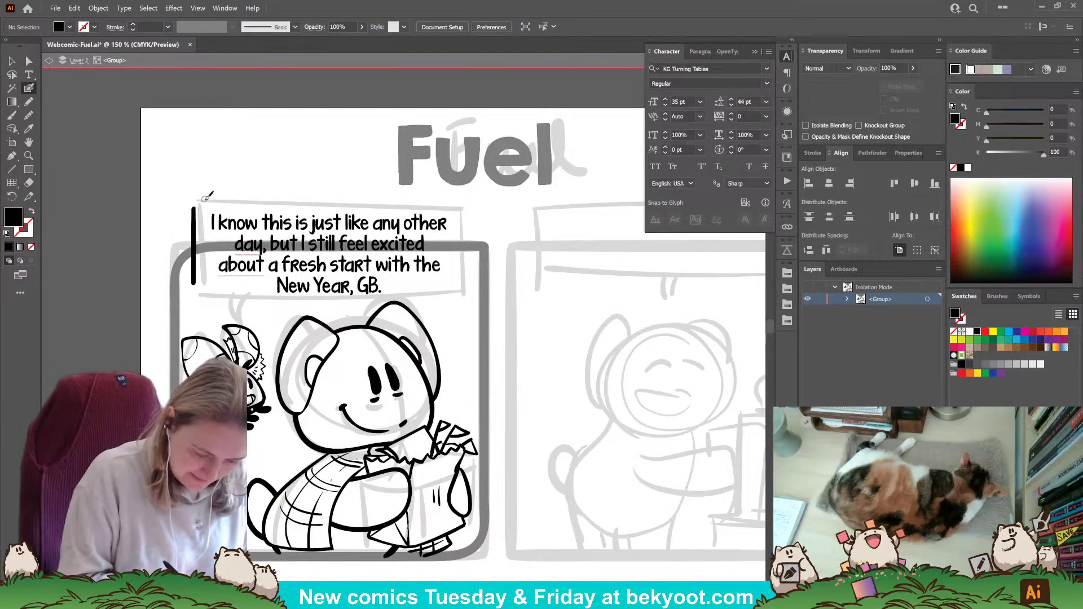
pyautogui.moveTo(206, 196); pyautogui.dragTo(473, 200)
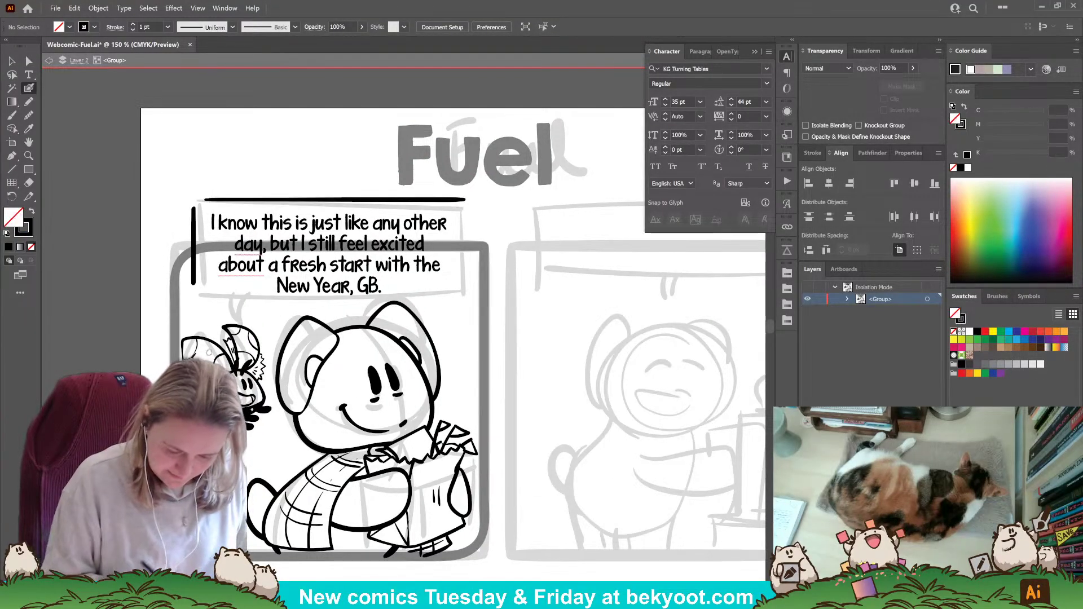
pyautogui.hotkey('ctrl', 'z')
# Check the Blob Brush options and delete the vertical border stroke beside the first panel's caption.
pyautogui.press('Return')
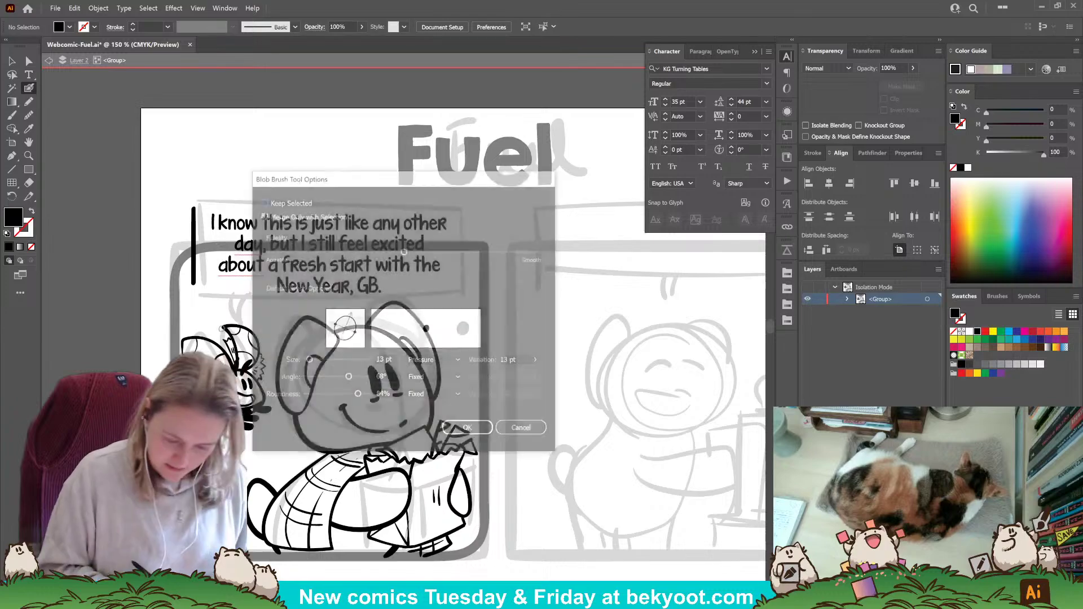
pyautogui.press('Escape')
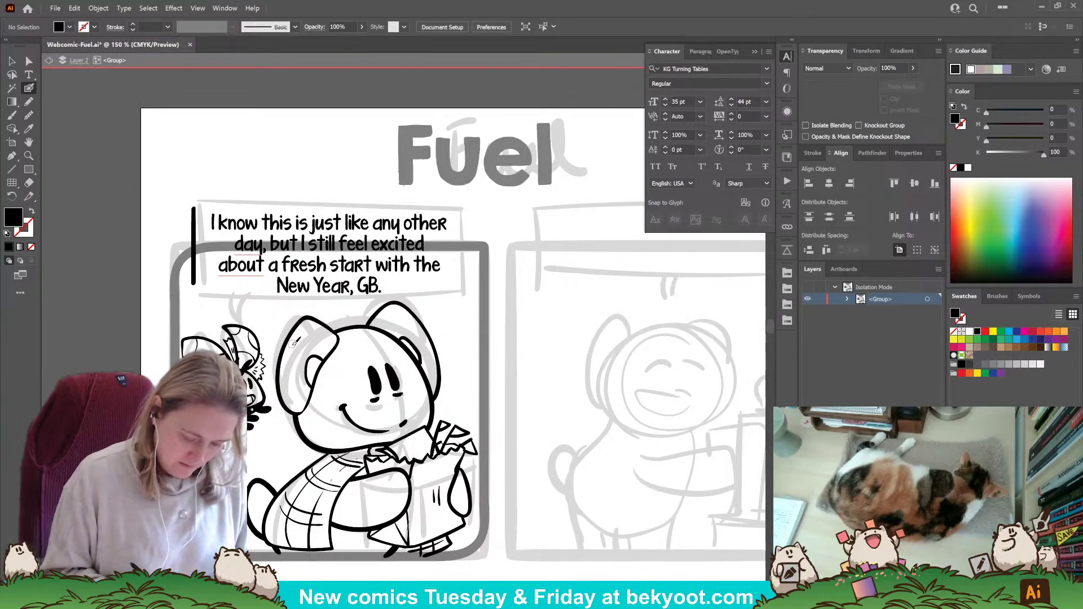
pyautogui.press('Return')
pyautogui.press('Escape')
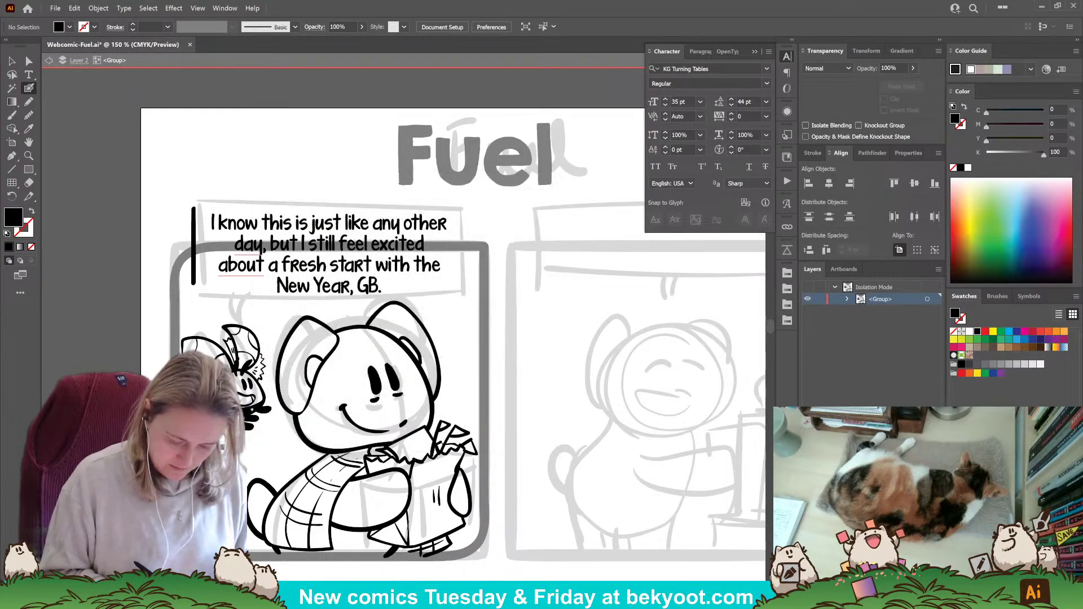
pyautogui.keyDown('ctrl'); pyautogui.click(194, 244); pyautogui.keyUp('ctrl')
pyautogui.press('Delete')
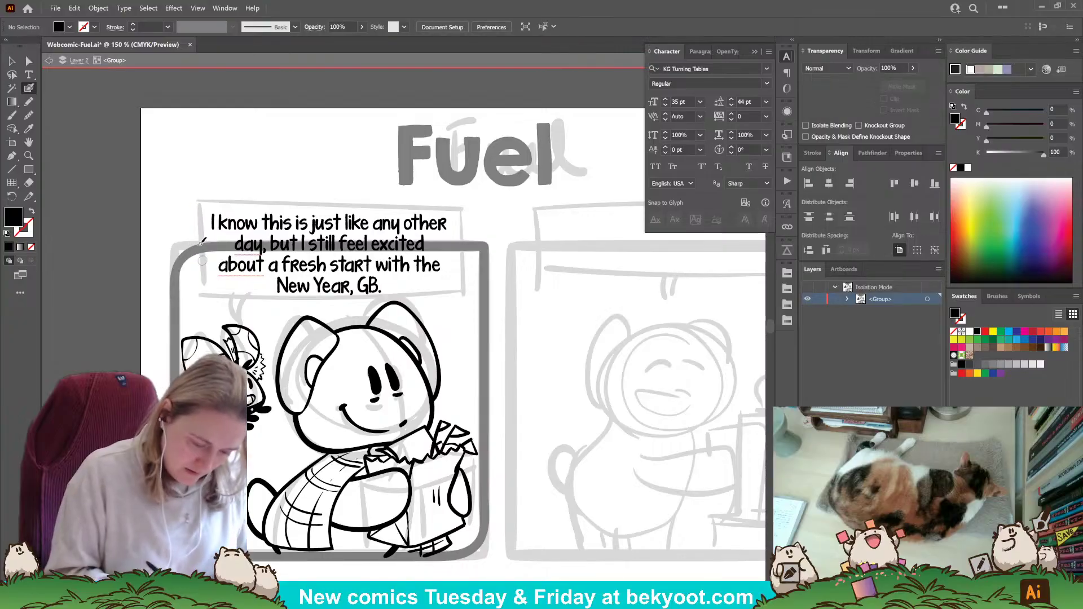
# Paint a thicker vertical stroke beside the caption and a horizontal one above it along the sketched box, redoing unsatisfactory attempts.
pyautogui.moveTo(199, 208); pyautogui.dragTo(202, 272)
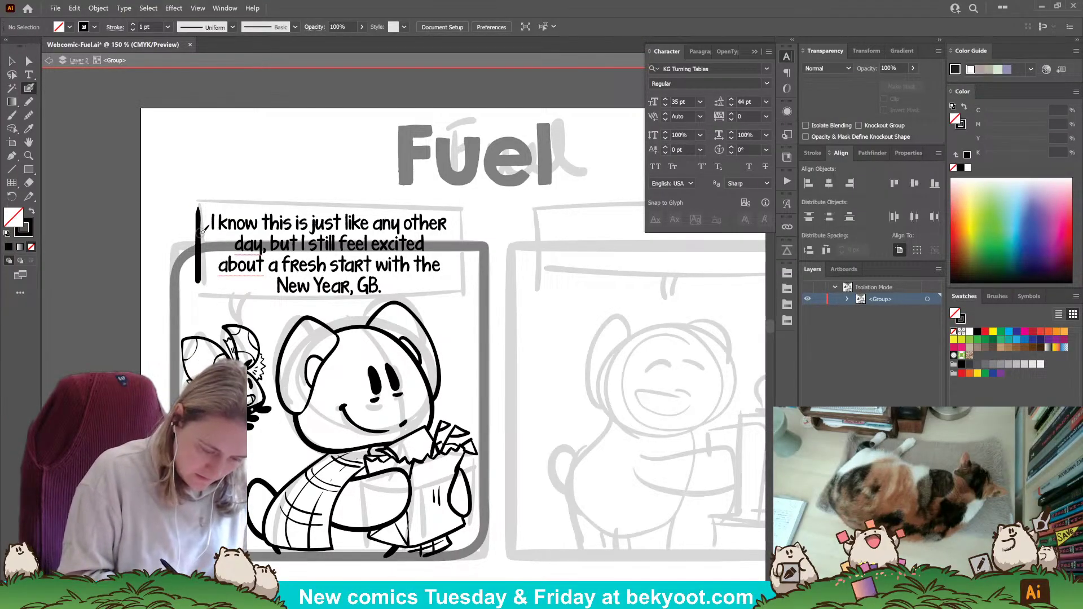
pyautogui.hotkey('ctrl', 'z')
pyautogui.moveTo(198, 209); pyautogui.dragTo(200, 237)
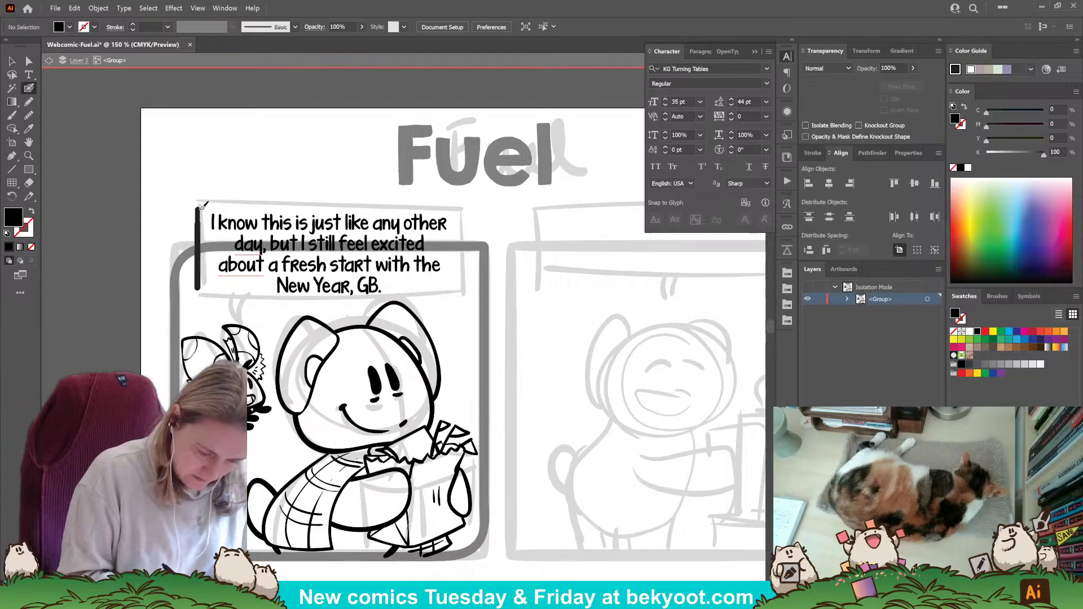
pyautogui.hotkey('shift', 'x')
pyautogui.moveTo(204, 201)
pyautogui.mouseDown()
pyautogui.moveTo(453, 200)
pyautogui.moveTo(202, 200)
pyautogui.mouseUp()
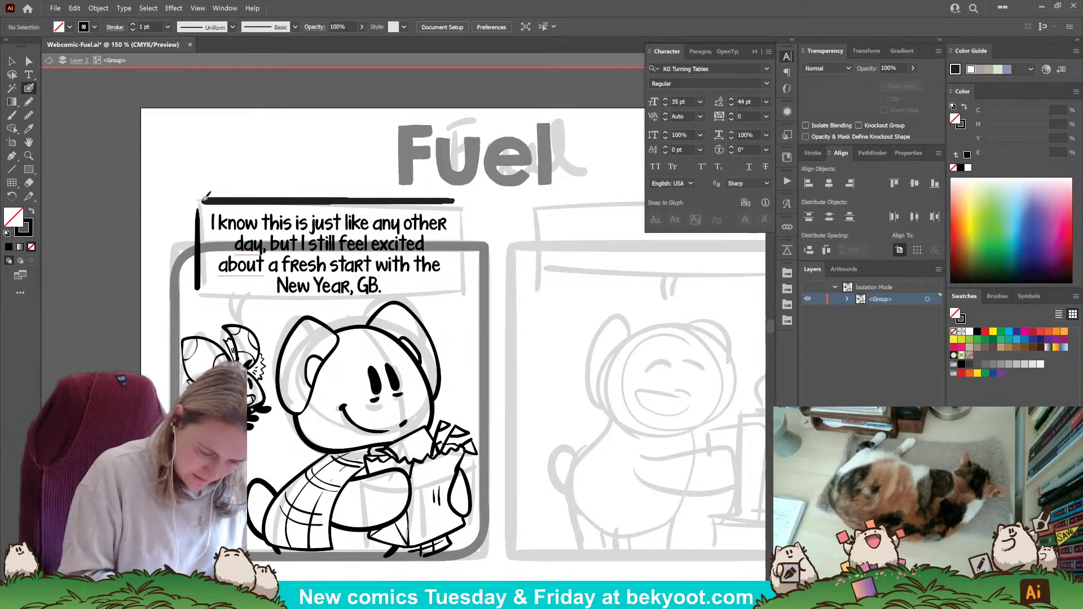
pyautogui.moveTo(304, 202); pyautogui.dragTo(316, 201)
# Nudge the vertical border stroke slightly toward the caption text and shorten it a little from its upper end.
pyautogui.keyDown('ctrl'); pyautogui.click(200, 248); pyautogui.keyUp('ctrl')
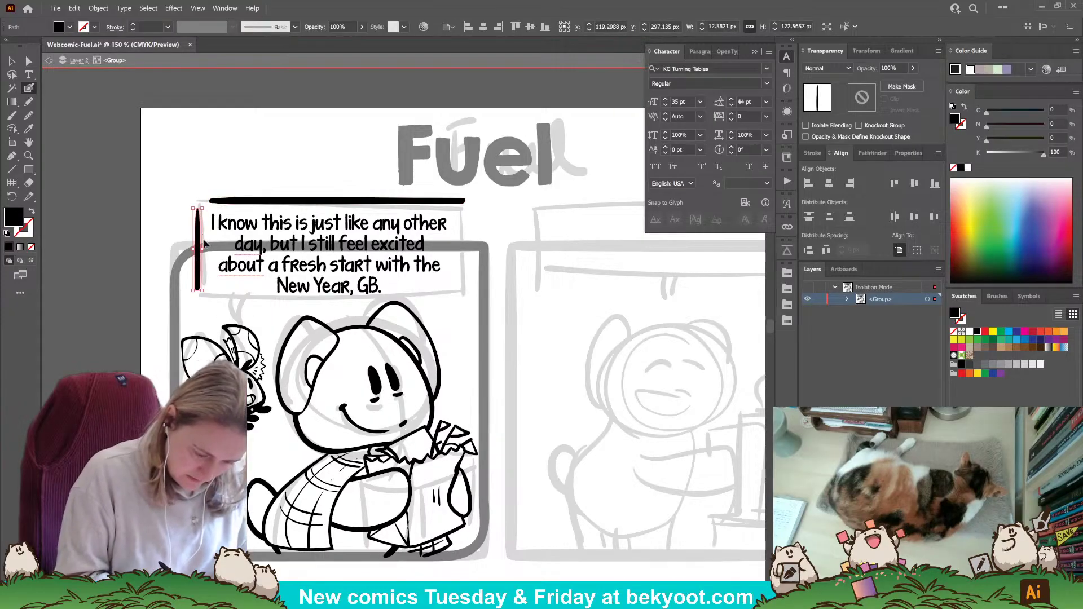
pyautogui.moveTo(204, 250); pyautogui.dragTo(205, 250)
pyautogui.keyDown('ctrl'); pyautogui.click(167, 247); pyautogui.keyUp('ctrl')
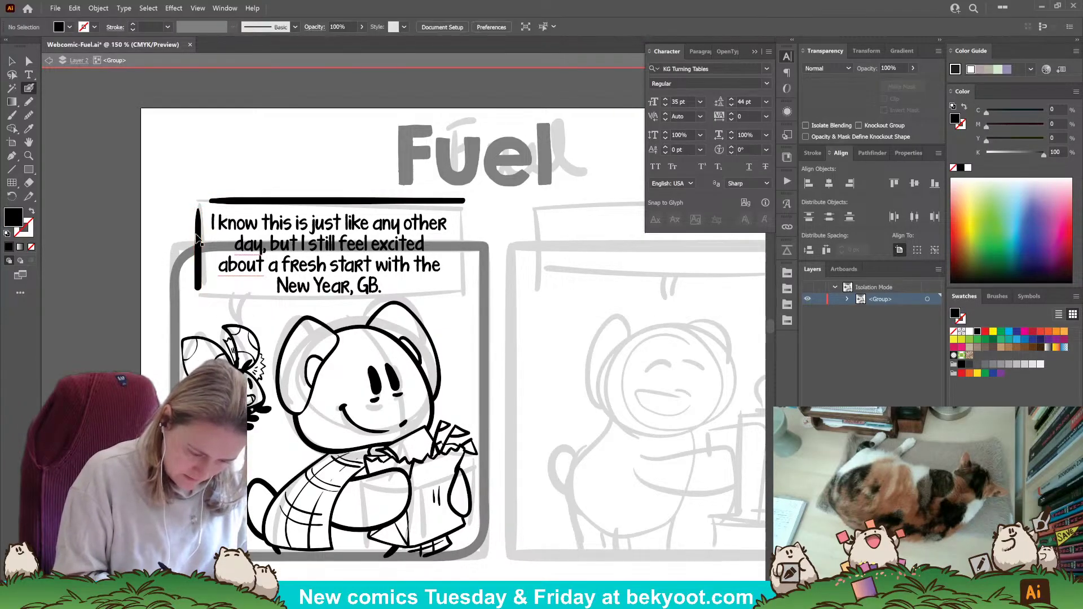
pyautogui.keyDown('ctrl'); pyautogui.click(198, 212); pyautogui.keyUp('ctrl')
pyautogui.moveTo(198, 208); pyautogui.dragTo(198, 213)
pyautogui.keyDown('ctrl'); pyautogui.click(179, 234); pyautogui.keyUp('ctrl')
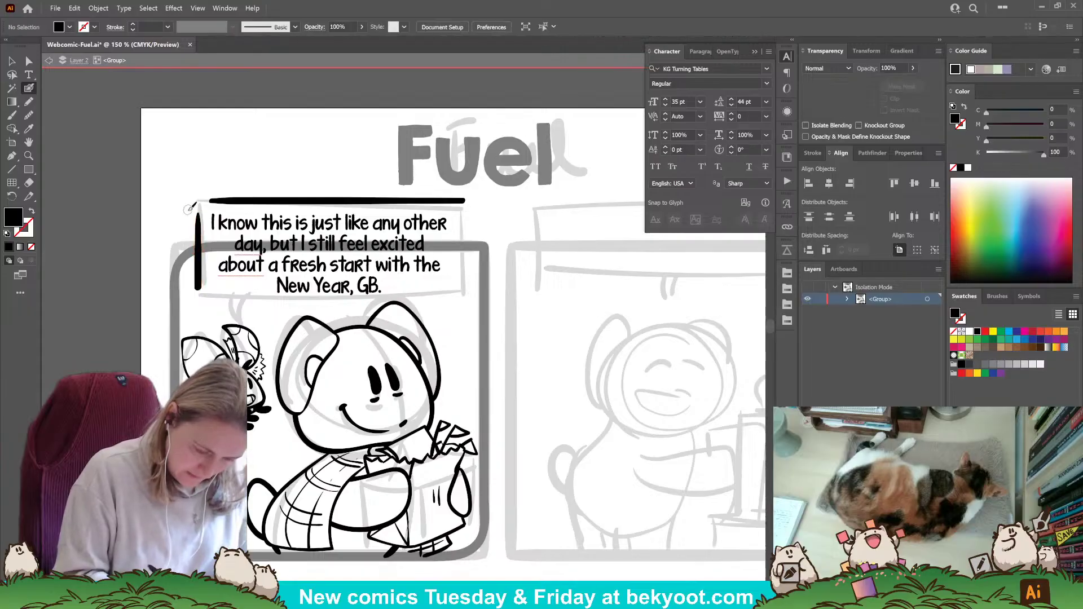
# Stretch the vertical border stroke downward past the caption's last line and deselect it.
pyautogui.moveTo(269, 327); pyautogui.dragTo(266, 349)
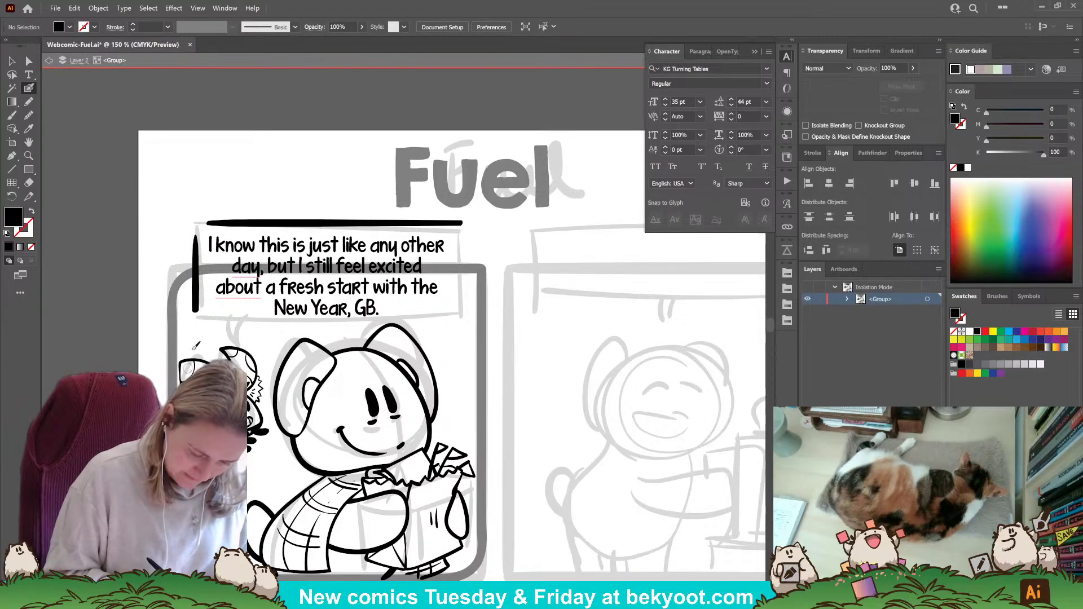
pyautogui.click(197, 314)
pyautogui.keyDown('ctrl'); pyautogui.click(197, 309); pyautogui.keyUp('ctrl')
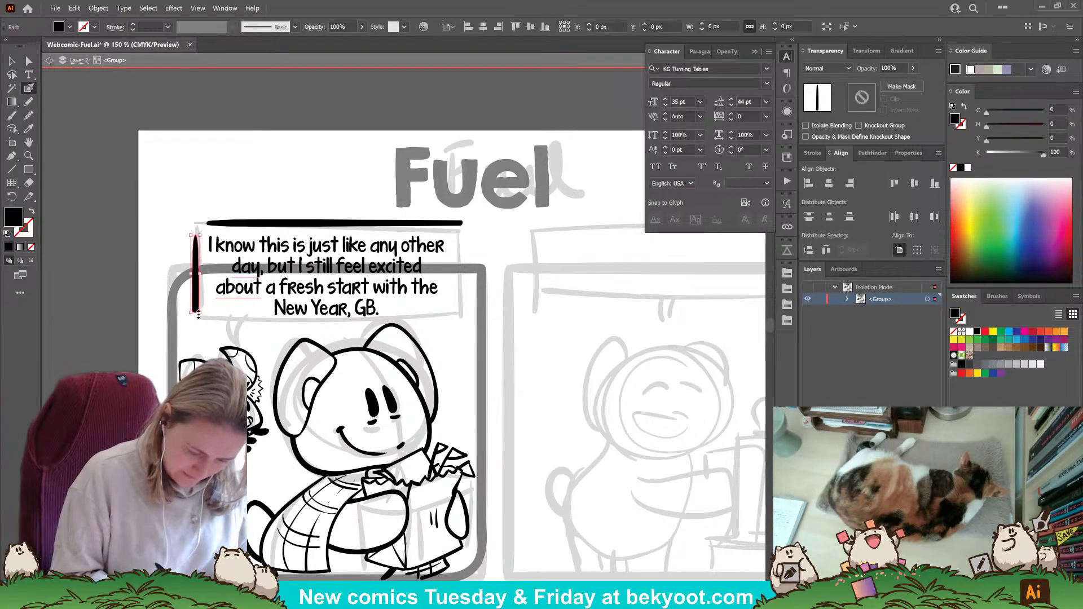
pyautogui.moveTo(198, 314); pyautogui.dragTo(195, 328)
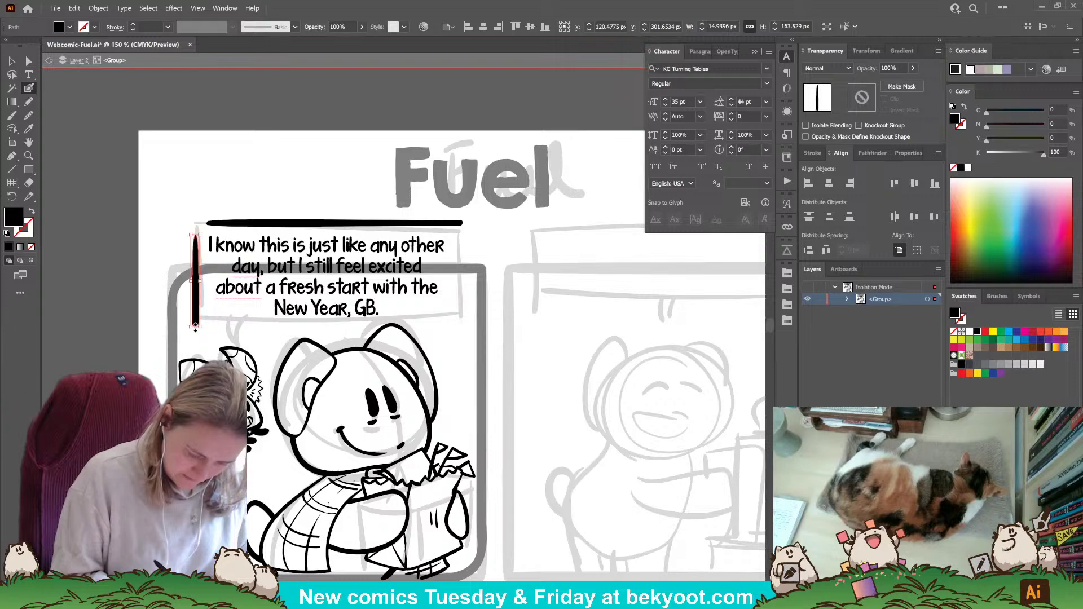
pyautogui.hotkey('ctrl', 'shift', 'a')
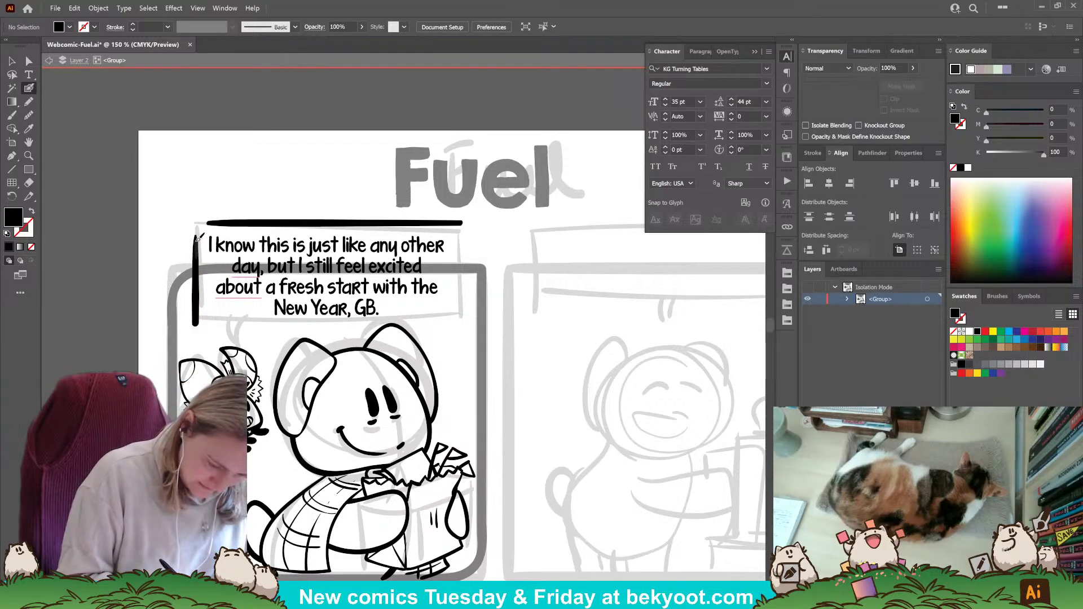
# Paint a rounded corner joining the vertical and horizontal border strokes, undoing the first attempt.
pyautogui.moveTo(197, 239)
pyautogui.mouseDown()
pyautogui.moveTo(201, 226)
pyautogui.moveTo(223, 223)
pyautogui.mouseUp()
pyautogui.hotkey('ctrl', 'z')
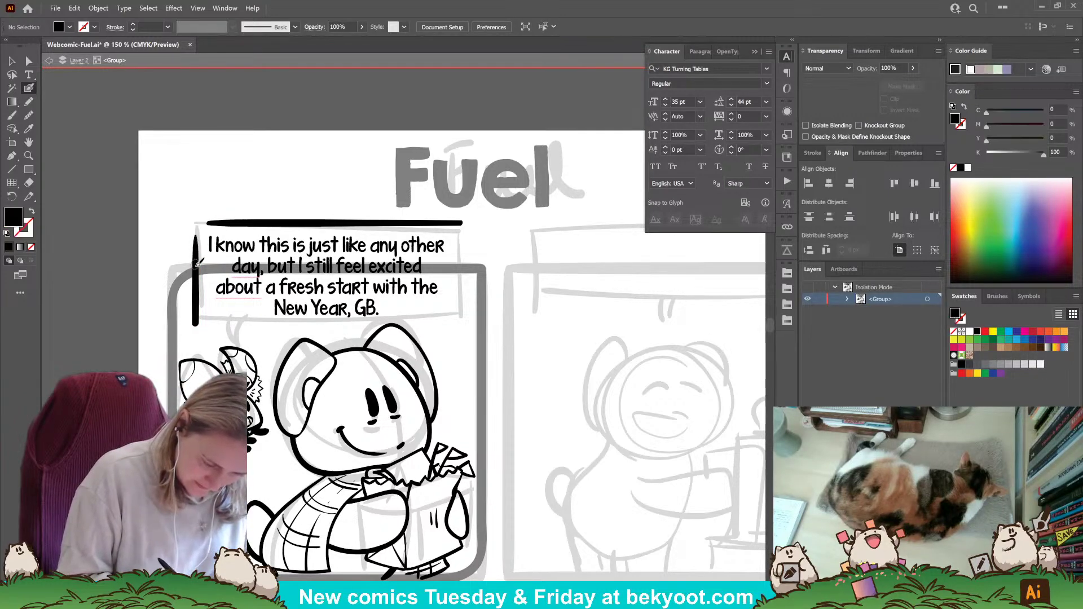
pyautogui.moveTo(197, 264)
pyautogui.mouseDown()
pyautogui.moveTo(209, 223)
pyautogui.moveTo(265, 220)
pyautogui.mouseUp()
pyautogui.hotkey('shift', 'x')
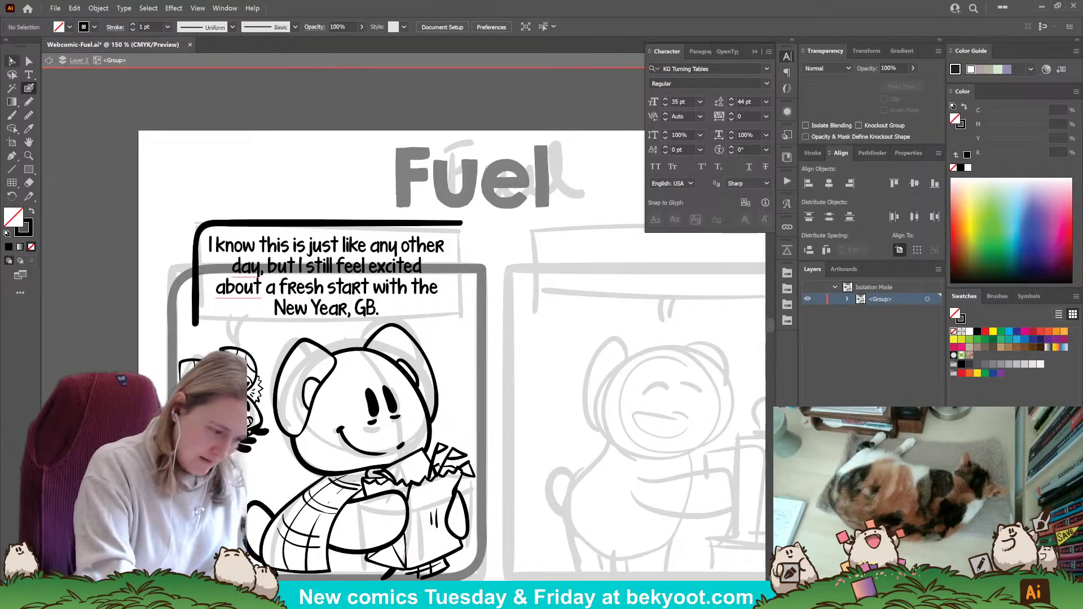
# Scale the caption text down slightly, reposition it inside the new border, and deselect it.
pyautogui.press('v')
pyautogui.click(374, 288)
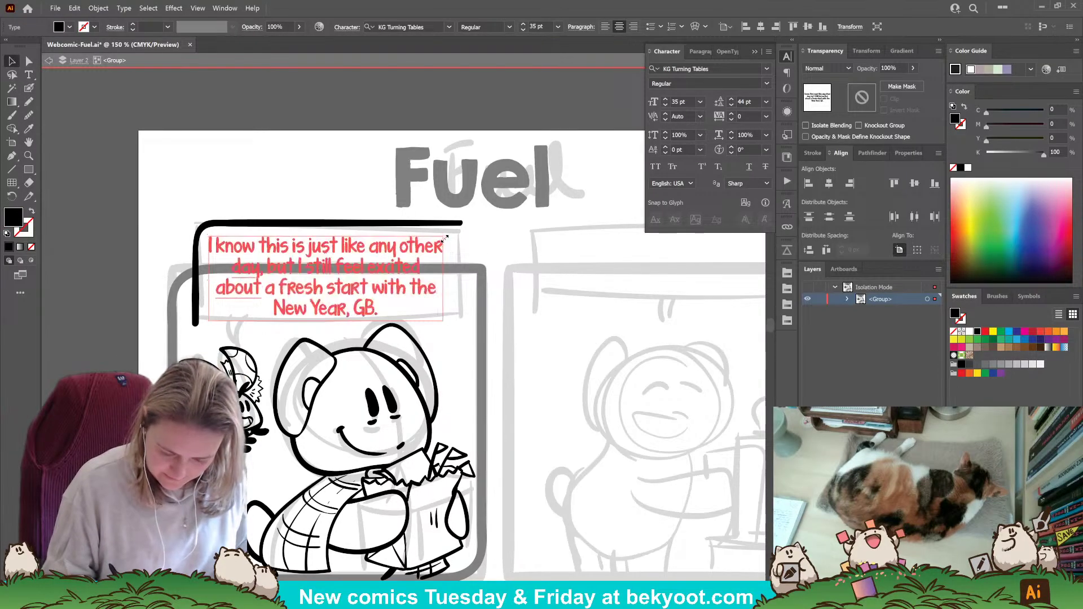
pyautogui.moveTo(381, 275); pyautogui.dragTo(380, 273)
pyautogui.click(184, 357)
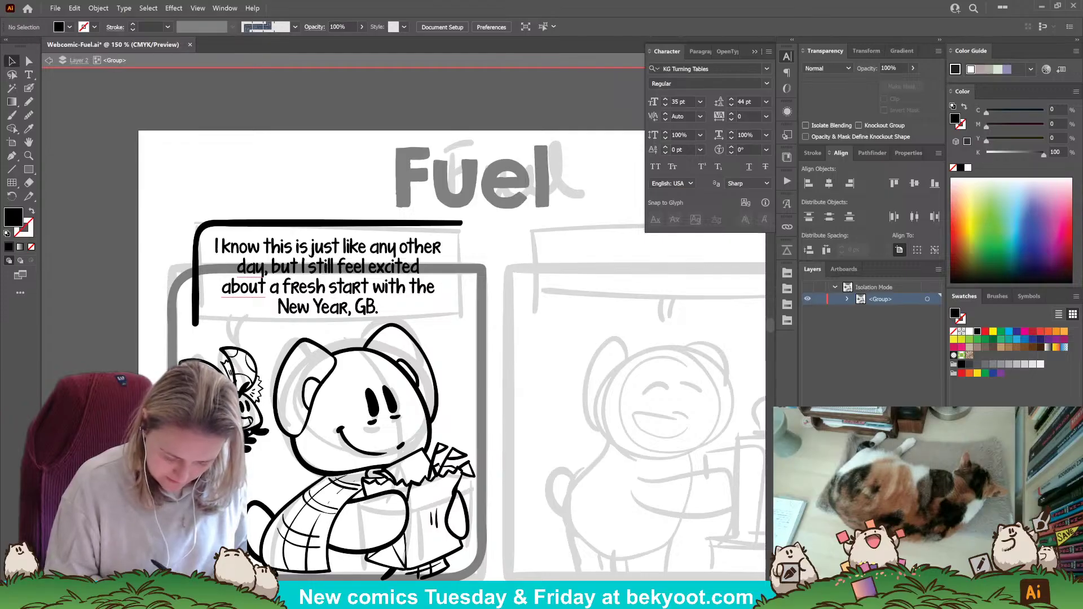
# Duplicate the three caption-border strokes below the originals and rotate the copy 180 degrees so its rounded corner sits diagonally opposite.
pyautogui.click(195, 263)
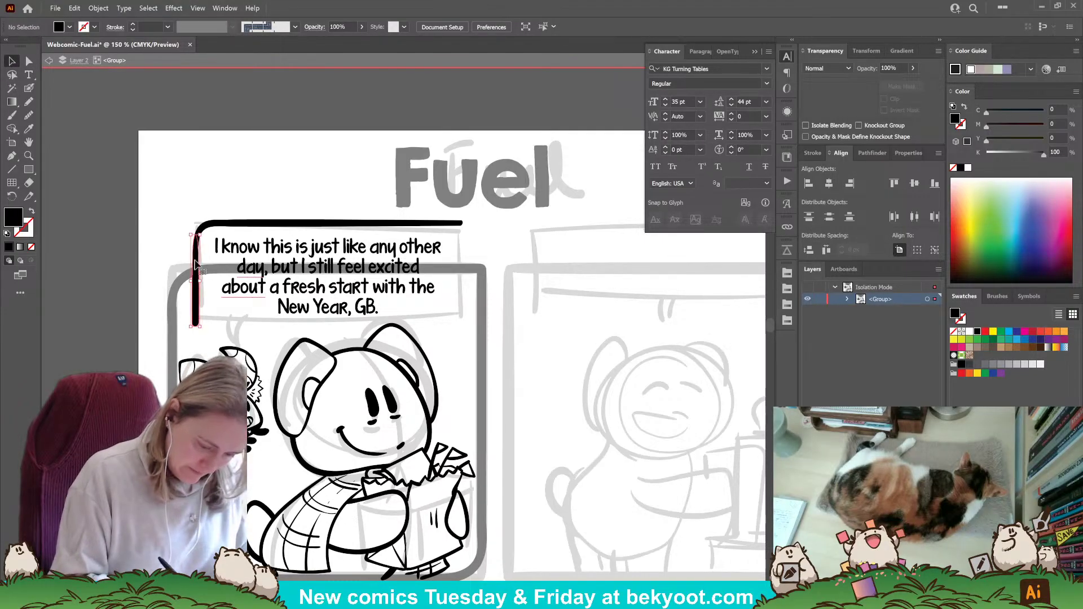
pyautogui.keyDown('shift'); pyautogui.click(205, 226); pyautogui.keyUp('shift')
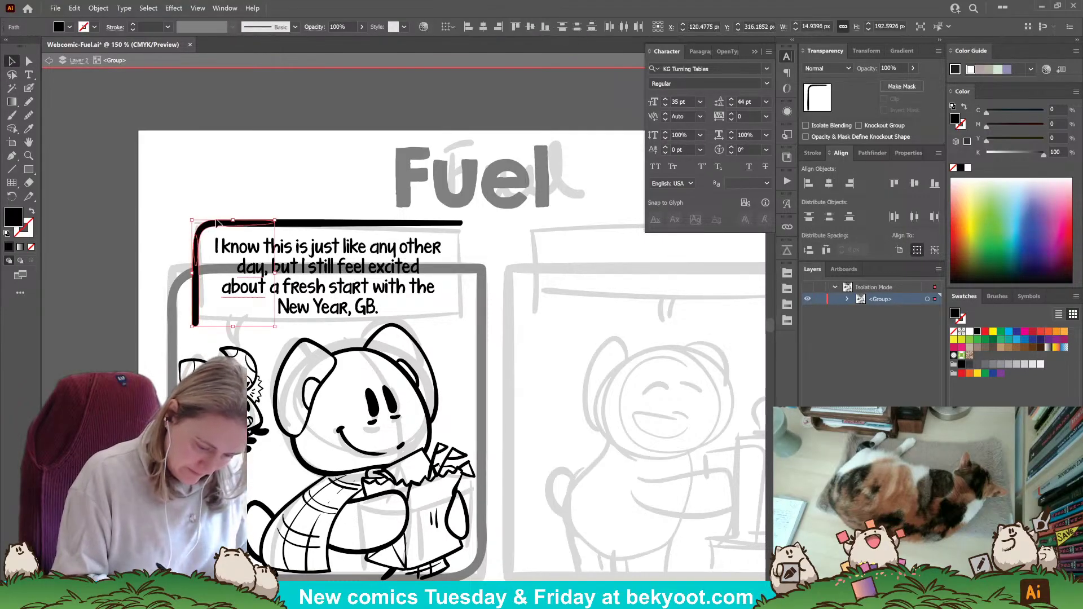
pyautogui.keyDown('shift'); pyautogui.click(314, 224); pyautogui.keyUp('shift')
pyautogui.moveTo(314, 229); pyautogui.dragTo(318, 262)
pyautogui.moveTo(471, 253)
pyautogui.mouseDown()
pyautogui.moveTo(437, 345)
pyautogui.moveTo(244, 324)
pyautogui.mouseUp()
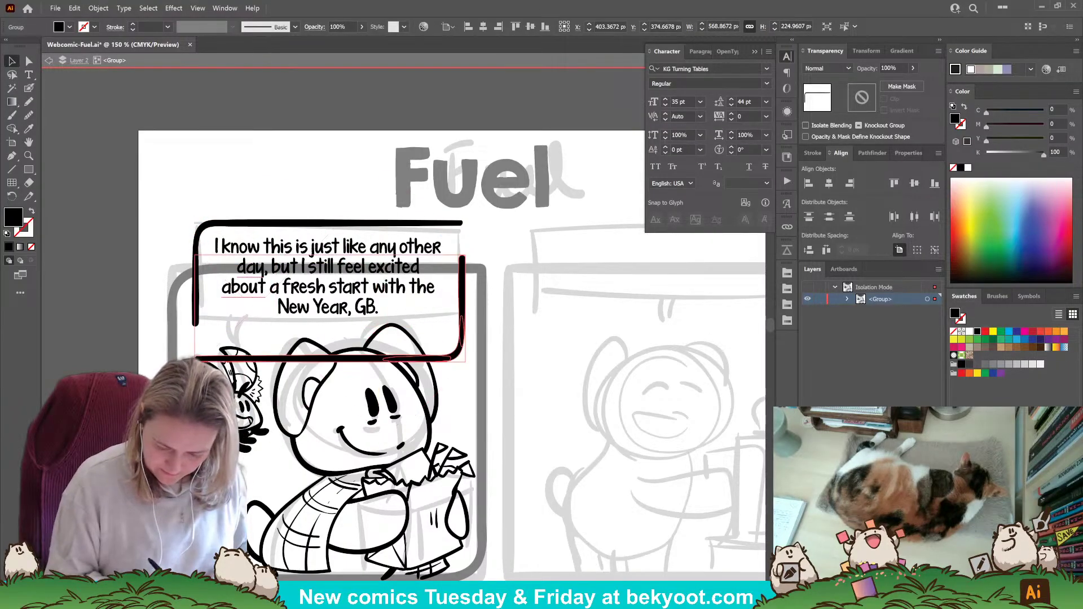
# Move the rotated border copy up against the original strokes to close the caption box, and deselect it.
pyautogui.moveTo(465, 276); pyautogui.dragTo(461, 243)
pyautogui.keyDown('shift'); pyautogui.click(198, 232); pyautogui.keyUp('shift')
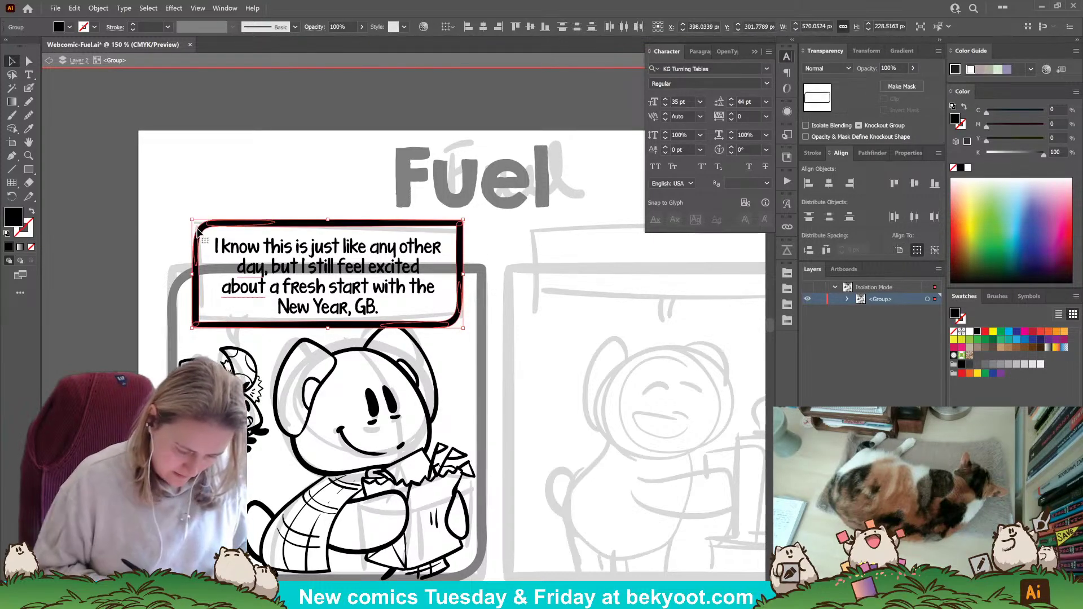
pyautogui.moveTo(198, 231); pyautogui.dragTo(199, 233)
pyautogui.click(345, 372)
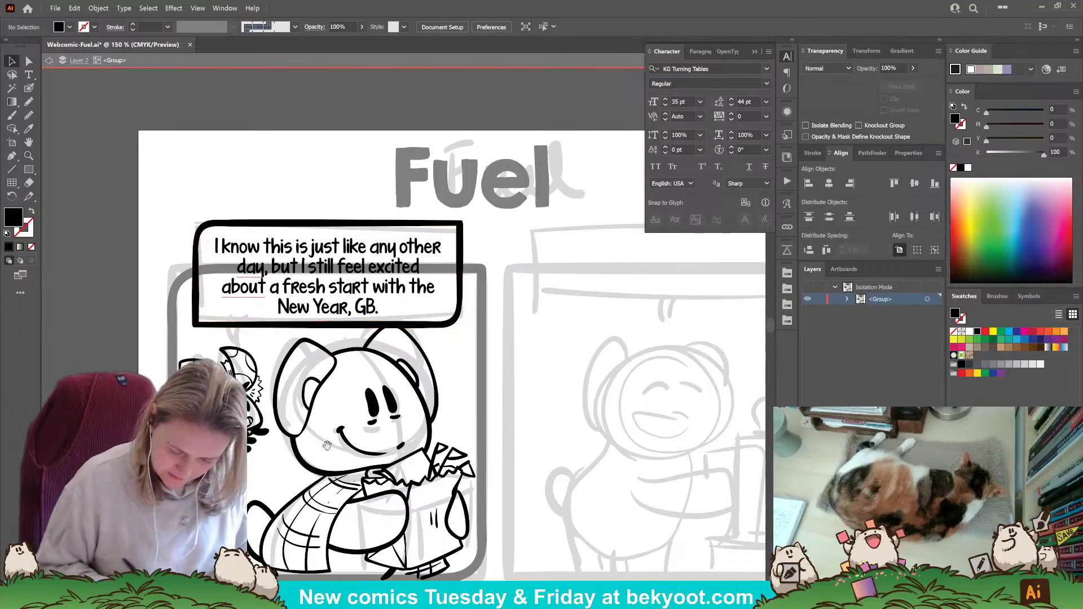
# Paint a small curved speech tail from the caption box's lower edge toward the winged character.
pyautogui.moveTo(346, 381); pyautogui.dragTo(337, 348)
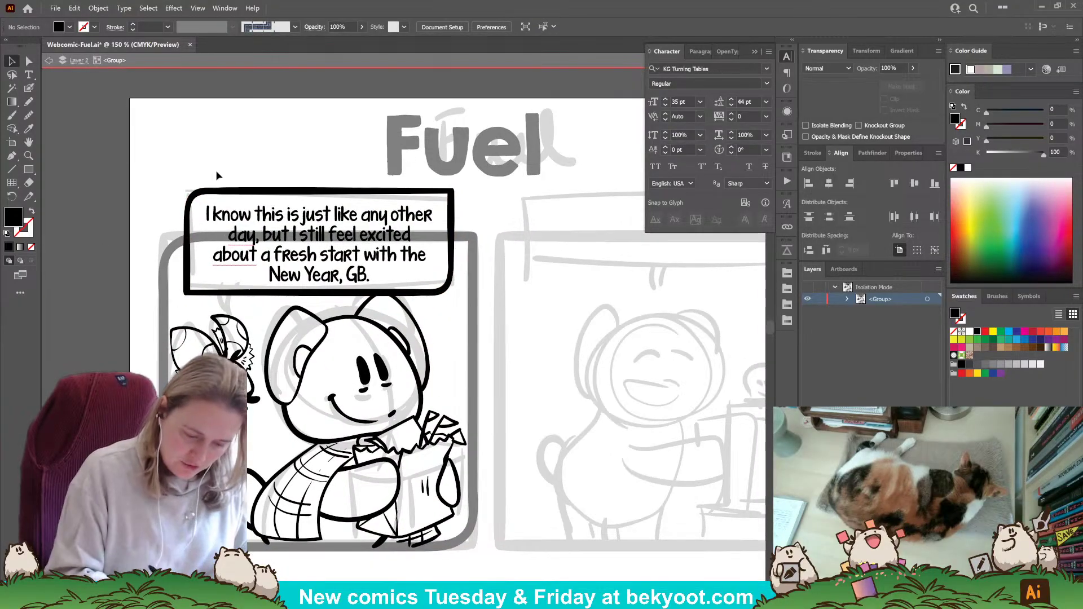
pyautogui.moveTo(209, 163); pyautogui.dragTo(499, 320)
pyautogui.click(452, 311)
pyautogui.press('n')
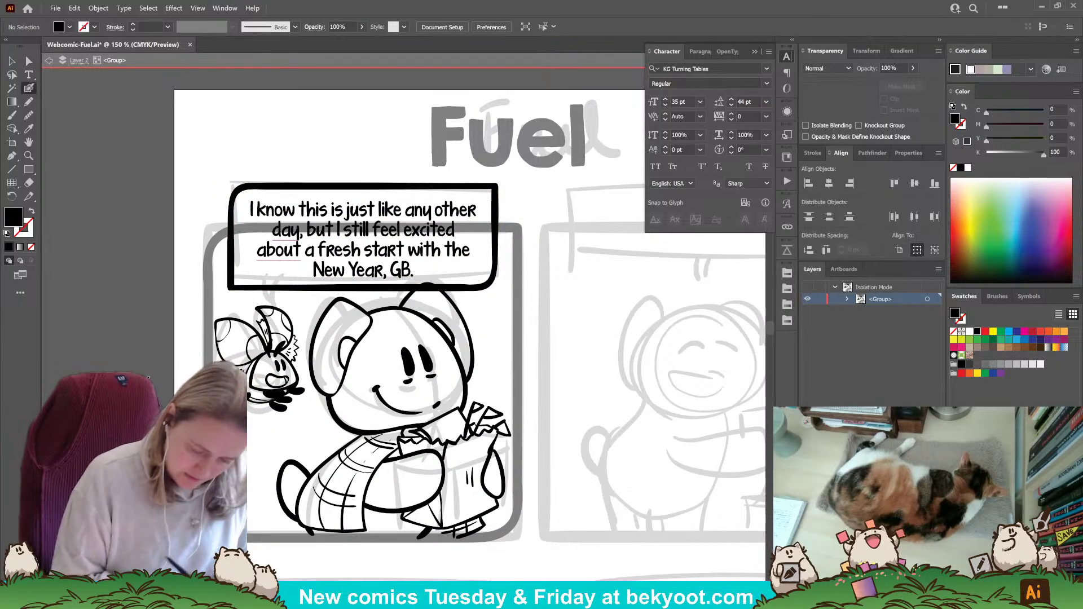
pyautogui.moveTo(287, 282)
pyautogui.mouseDown()
pyautogui.moveTo(296, 310)
pyautogui.moveTo(299, 284)
pyautogui.mouseUp()
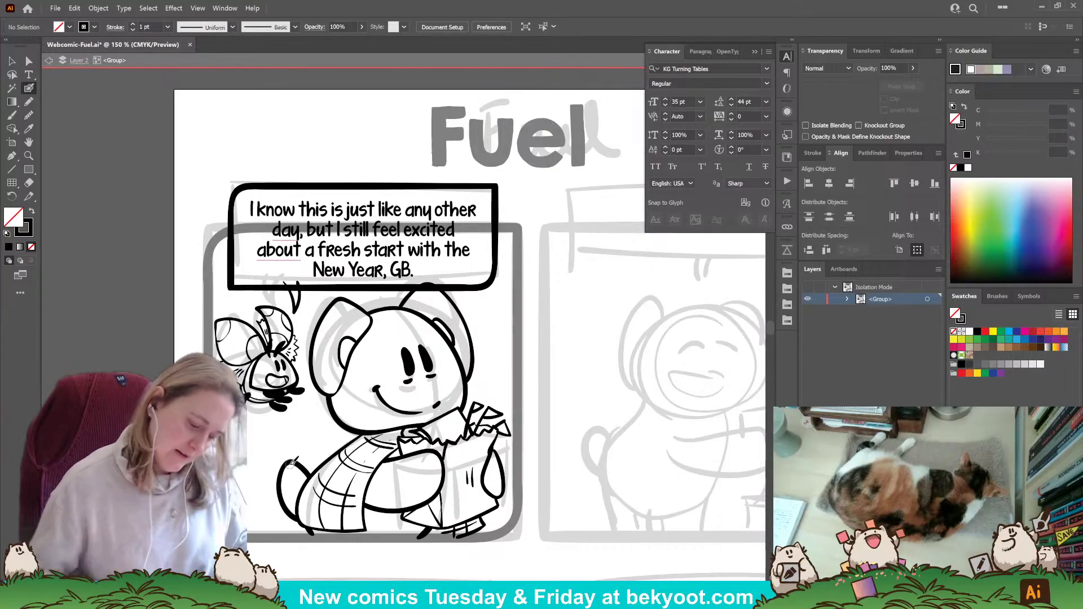
# Cut away the border segment across the speech tail's opening and the tail ends protruding past the border, and deselect the shapes.
pyautogui.scroll(3, 257, 313)
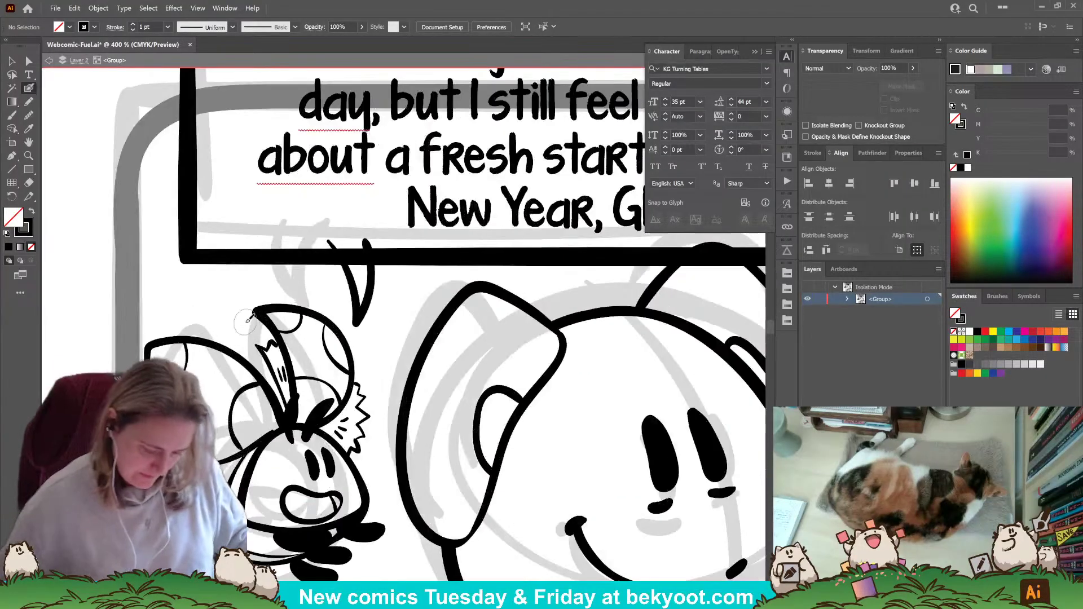
pyautogui.keyDown('ctrl'); pyautogui.click(394, 257); pyautogui.keyUp('ctrl')
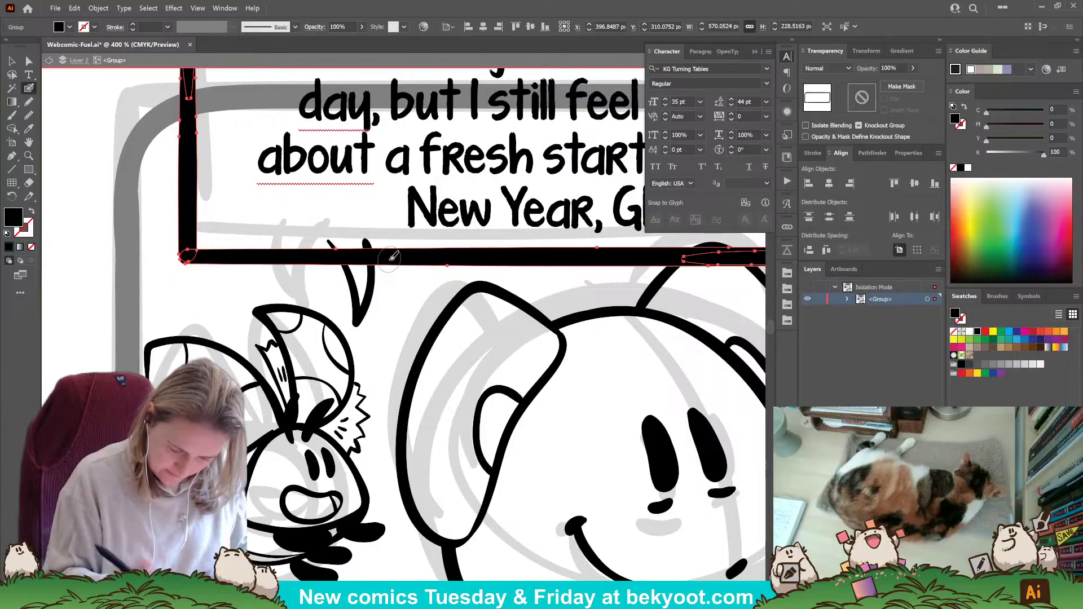
pyautogui.moveTo(354, 259); pyautogui.dragTo(344, 244)
pyautogui.hotkey('ctrl', 'z')
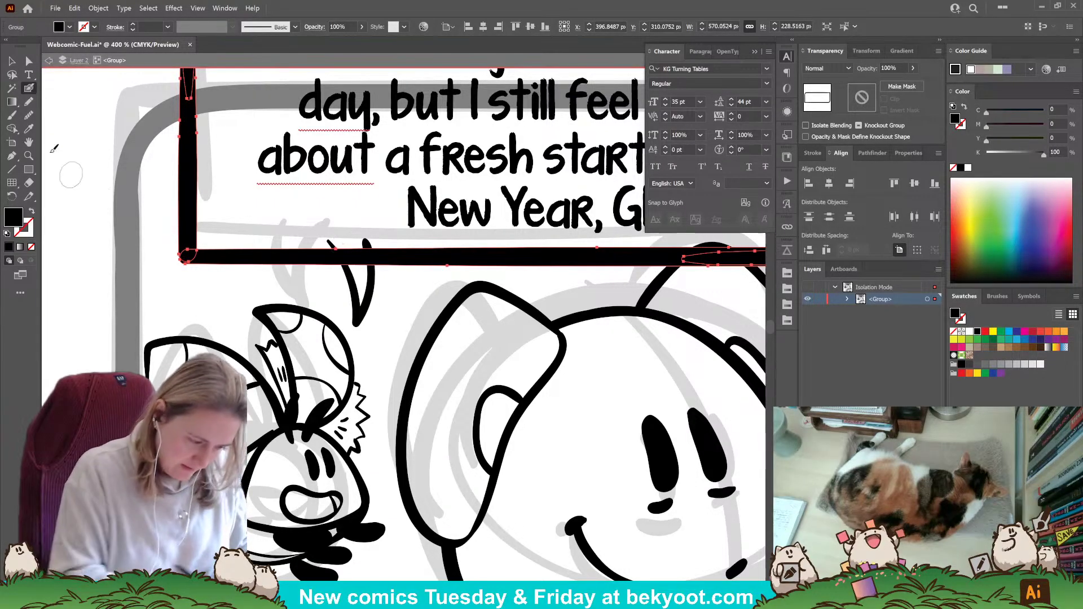
pyautogui.press('v')
pyautogui.moveTo(321, 291); pyautogui.dragTo(377, 245)
pyautogui.click(12, 128)
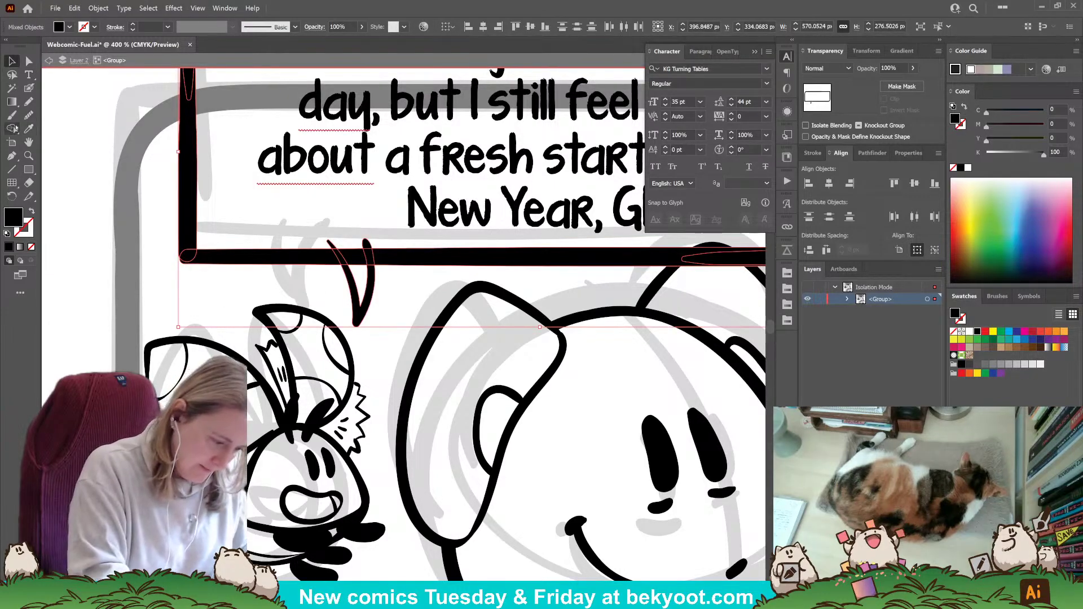
pyautogui.moveTo(358, 270); pyautogui.dragTo(361, 280)
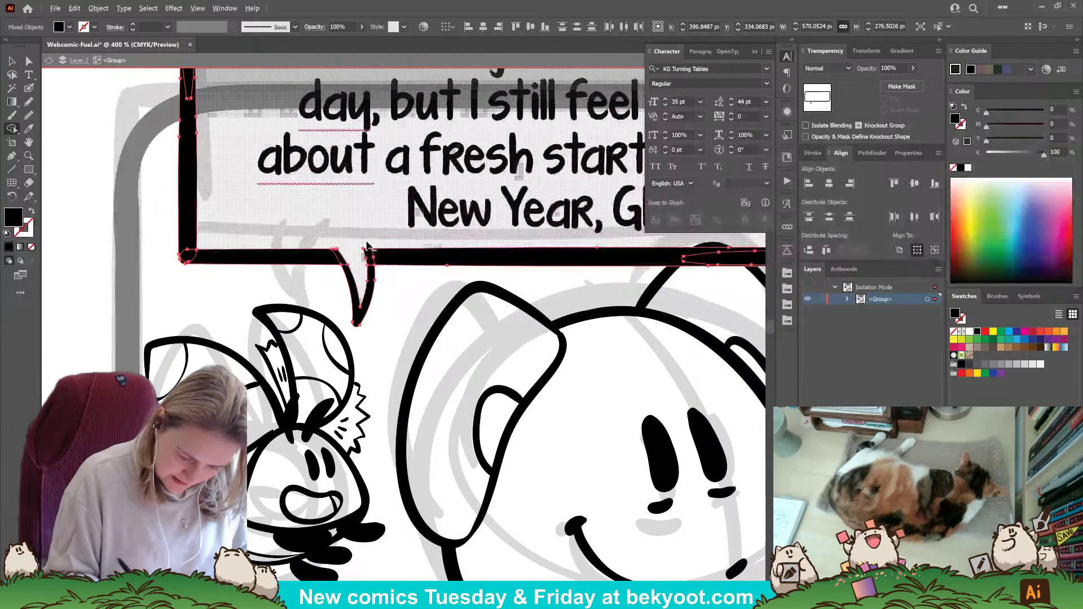
pyautogui.press('v')
pyautogui.click(150, 284)
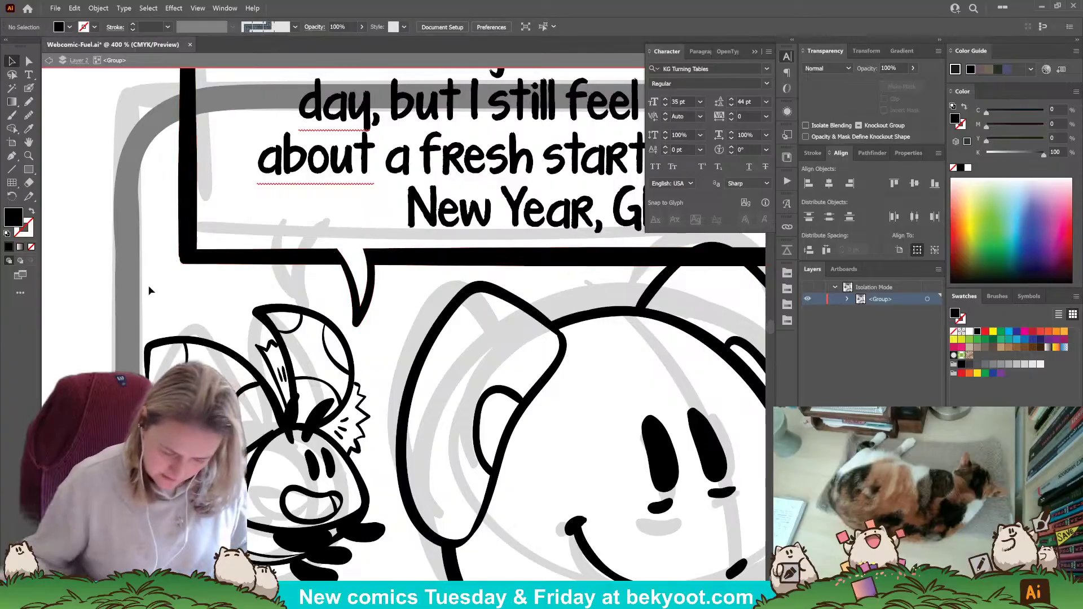
# Erase the lower caption border where it crosses the bear's ear so the ear overlaps the box, and deselect it.
pyautogui.hotkey('ctrl', '-')
pyautogui.hotkey('ctrl', '-')
pyautogui.moveTo(478, 332); pyautogui.dragTo(389, 343)
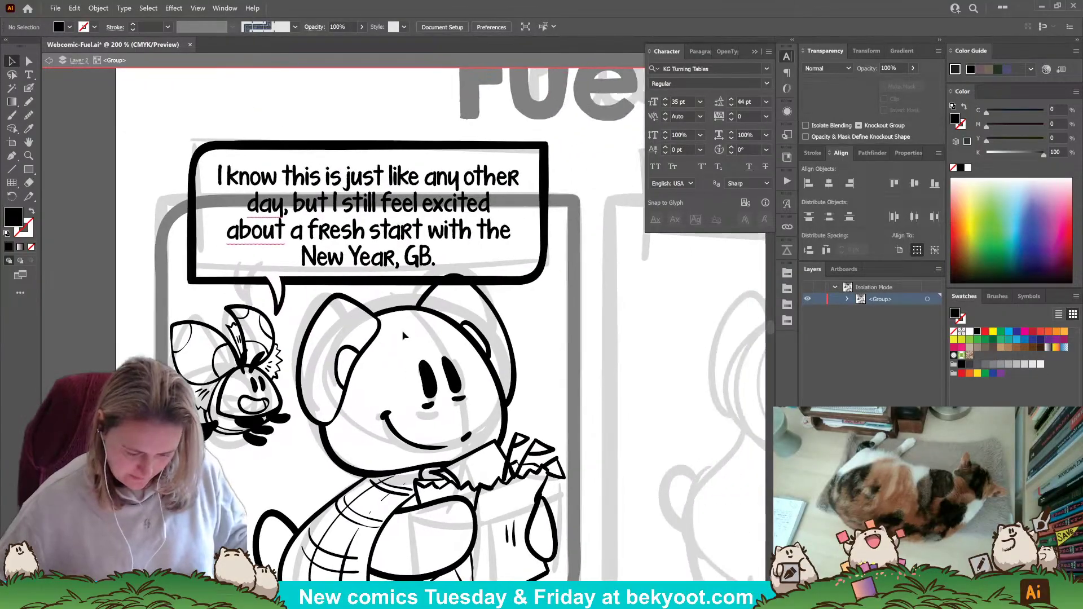
pyautogui.click(492, 285)
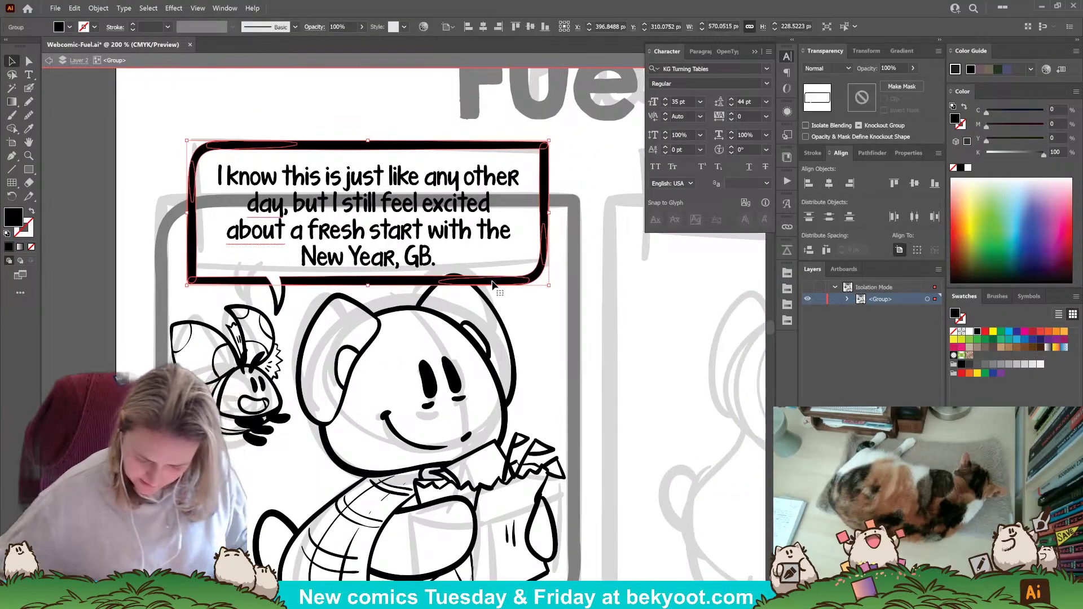
pyautogui.scroll(3, 499, 293)
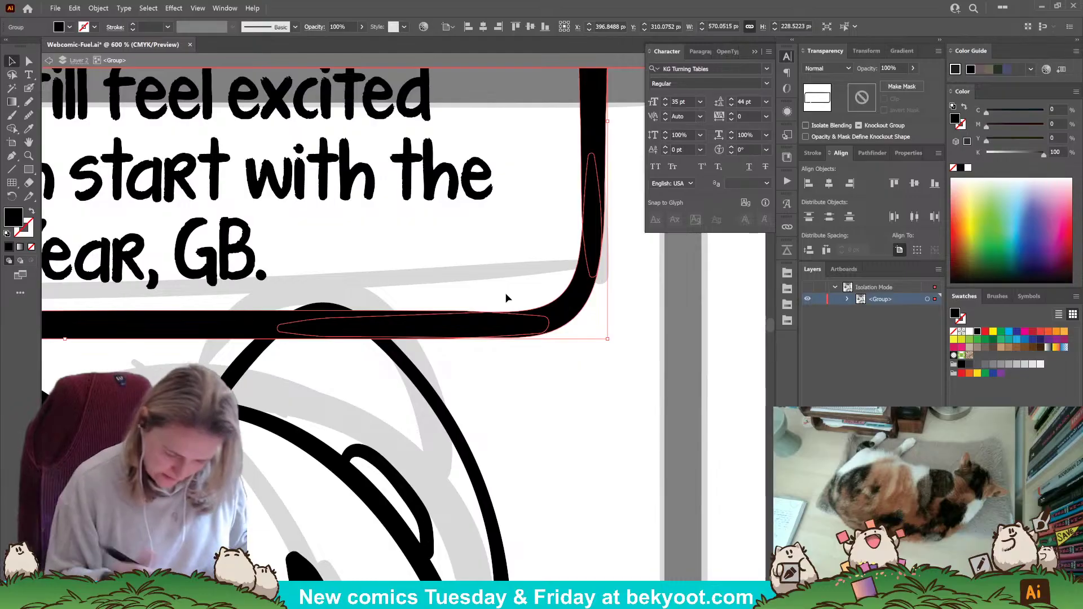
pyautogui.hotkey('shift', 'e')
pyautogui.moveTo(283, 345)
pyautogui.mouseDown()
pyautogui.moveTo(322, 319)
pyautogui.moveTo(307, 330)
pyautogui.moveTo(345, 338)
pyautogui.moveTo(335, 323)
pyautogui.moveTo(368, 345)
pyautogui.moveTo(336, 322)
pyautogui.moveTo(361, 338)
pyautogui.mouseUp()
pyautogui.press('v')
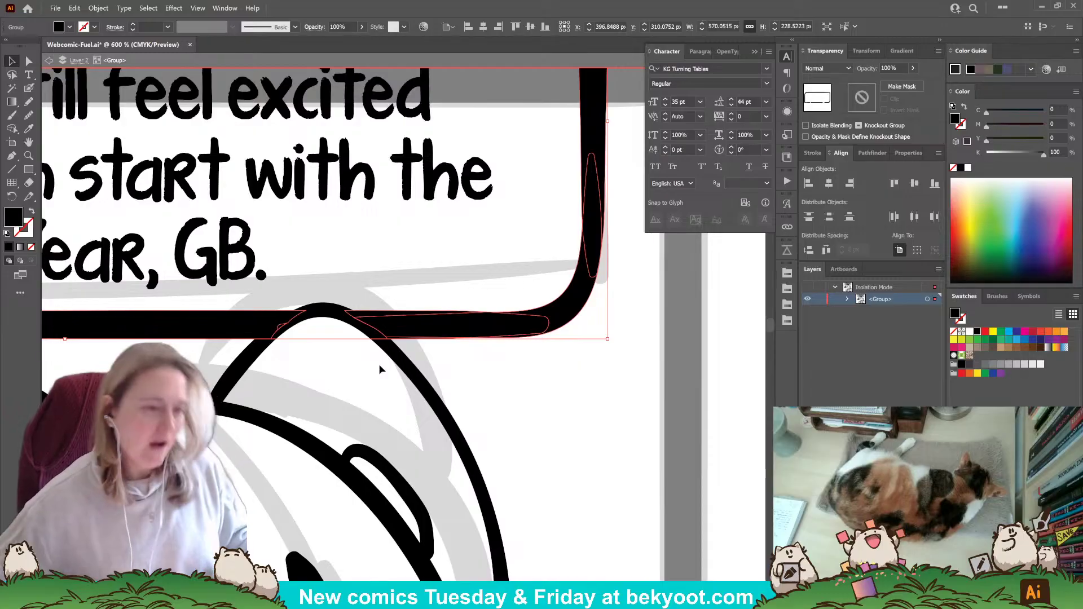
pyautogui.scroll(-2, 390, 349)
pyautogui.scroll(-2, 401, 342)
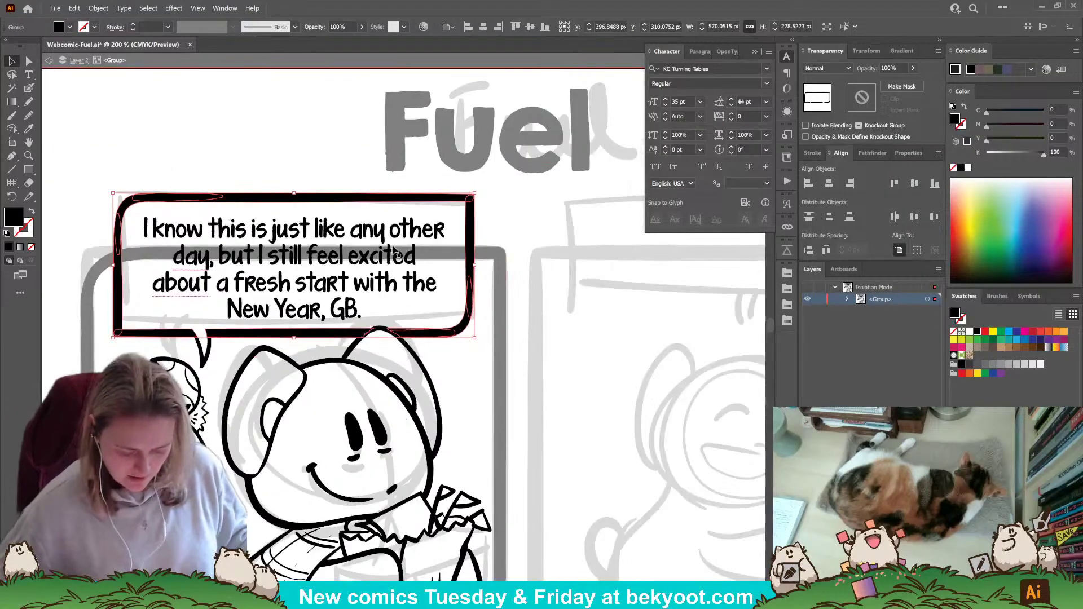
pyautogui.scroll(-1, 452, 333)
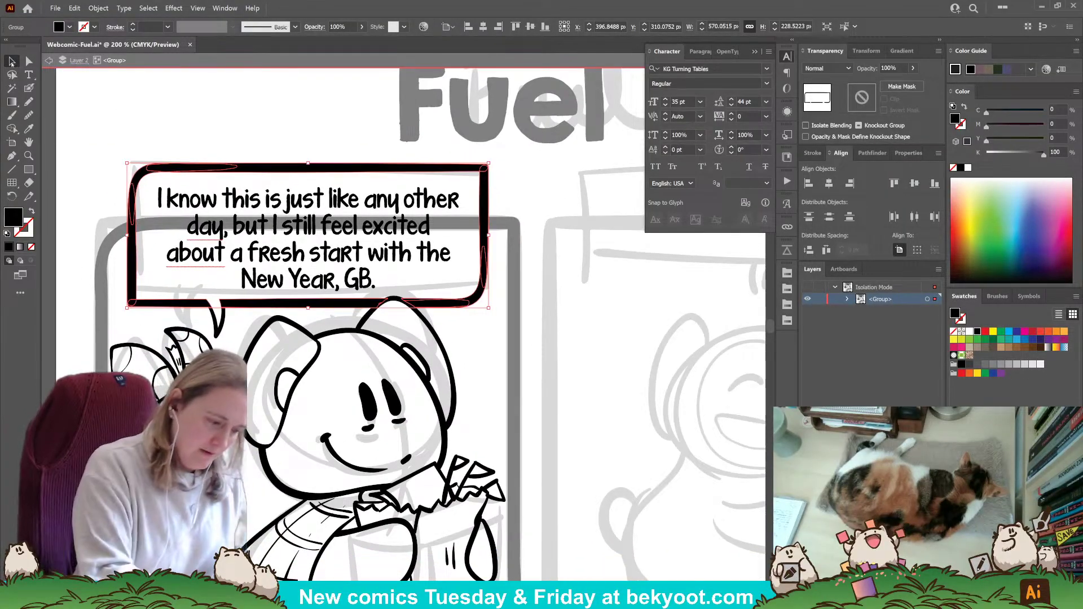
pyautogui.click(73, 288)
# Group the caption box border with its speech tail and deselect the group.
pyautogui.moveTo(295, 405); pyautogui.dragTo(332, 398)
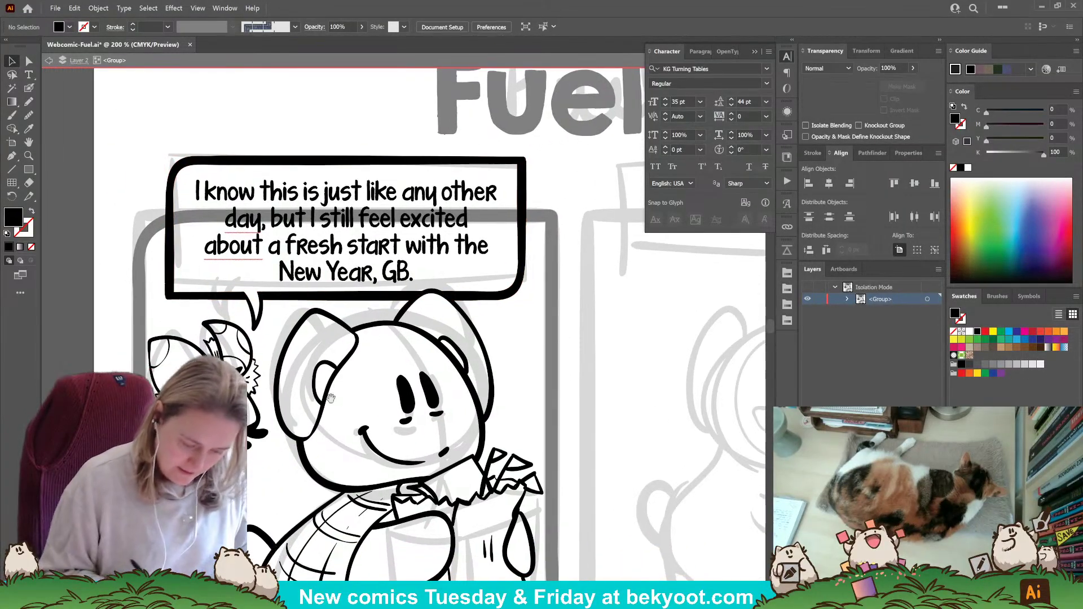
pyautogui.click(260, 309)
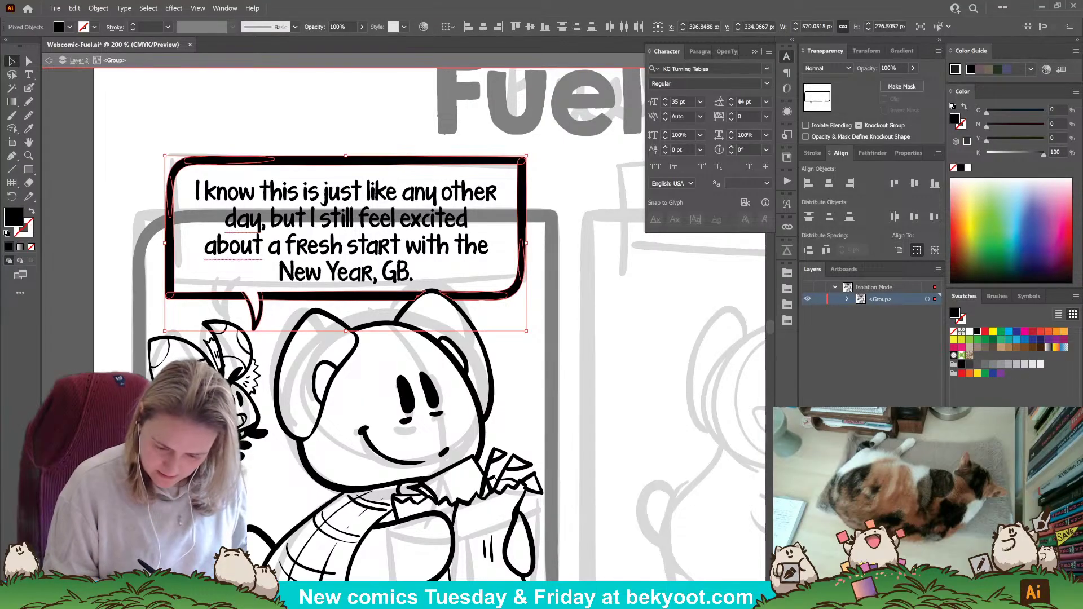
pyautogui.hotkey('ctrl', 'g')
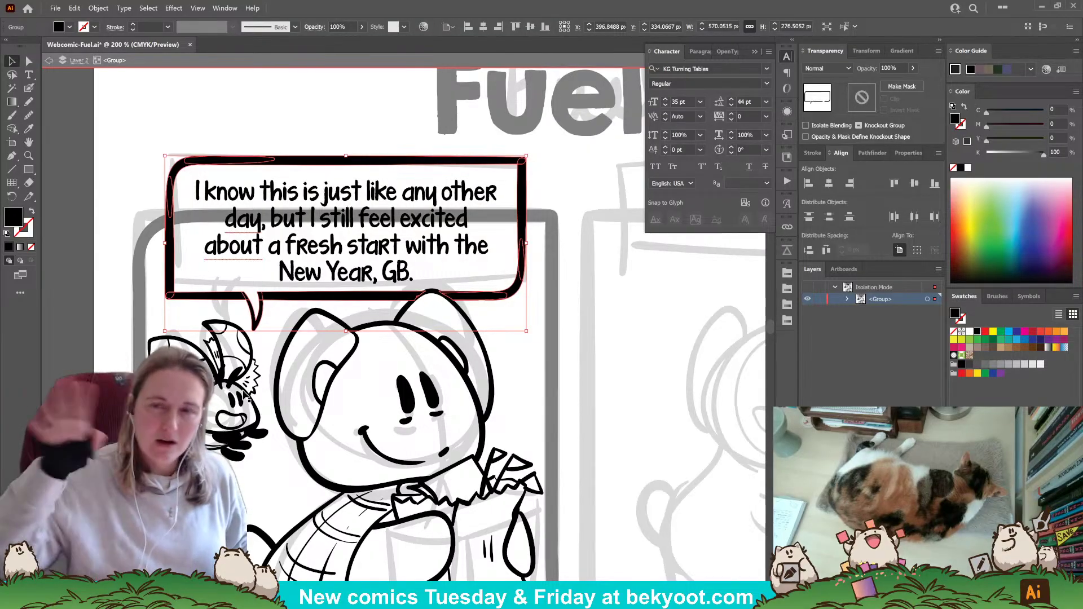
pyautogui.click(566, 271)
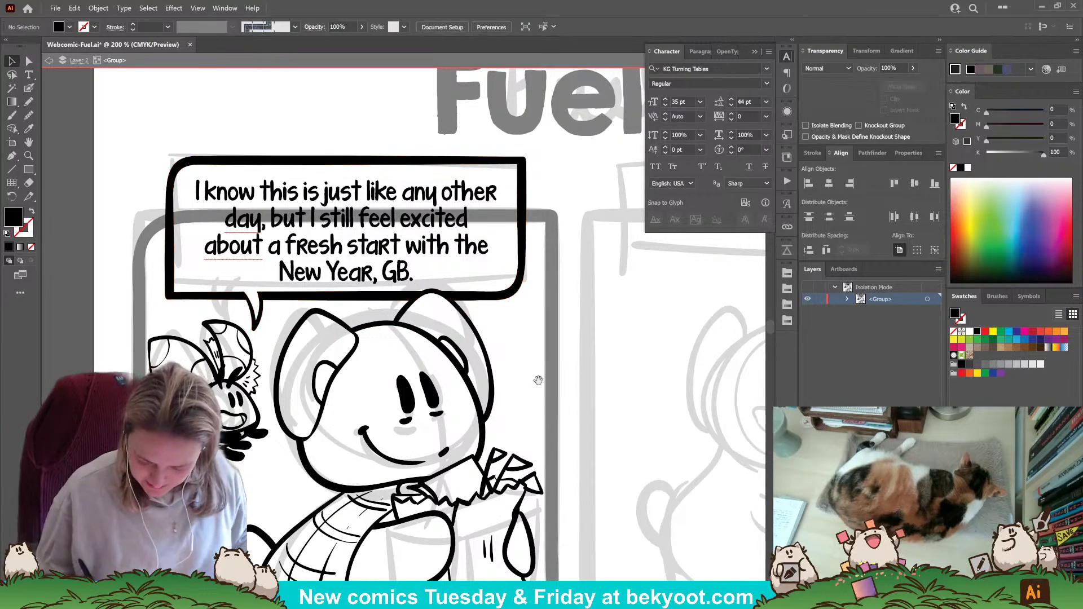
# Isolate the shopping bag's group, trim the end of the short stroke at the bag's upper rim, and leave that group.
pyautogui.moveTo(520, 325); pyautogui.dragTo(493, 212)
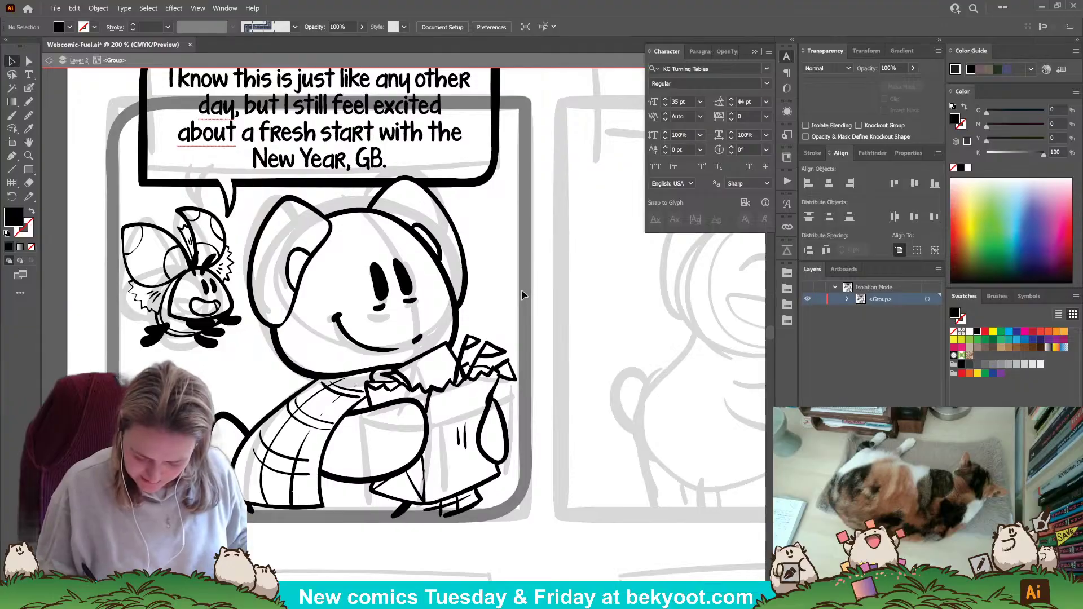
pyautogui.doubleClick(465, 376)
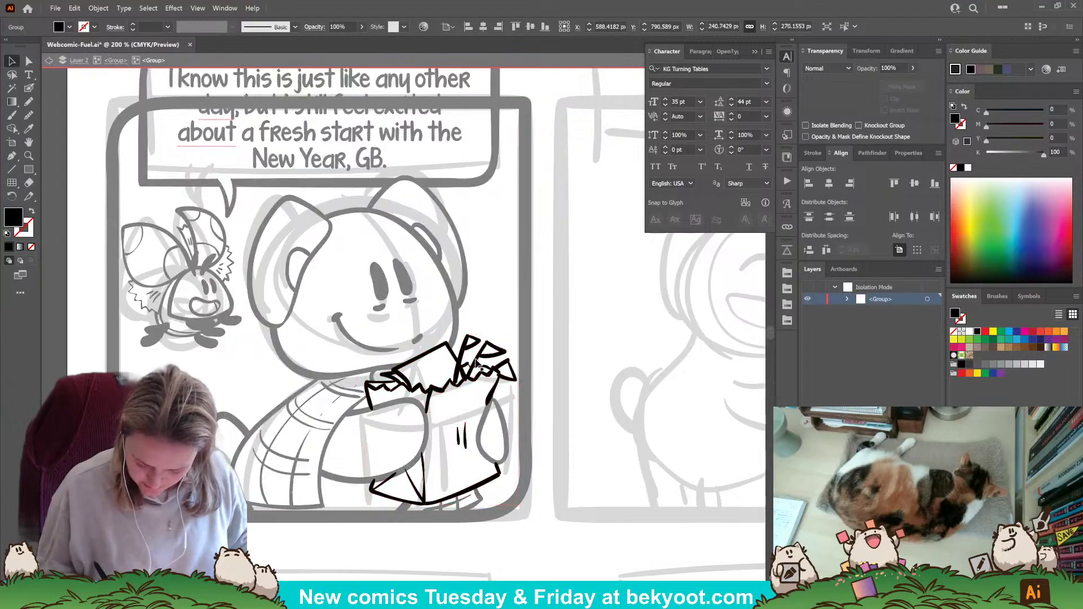
pyautogui.click(464, 377)
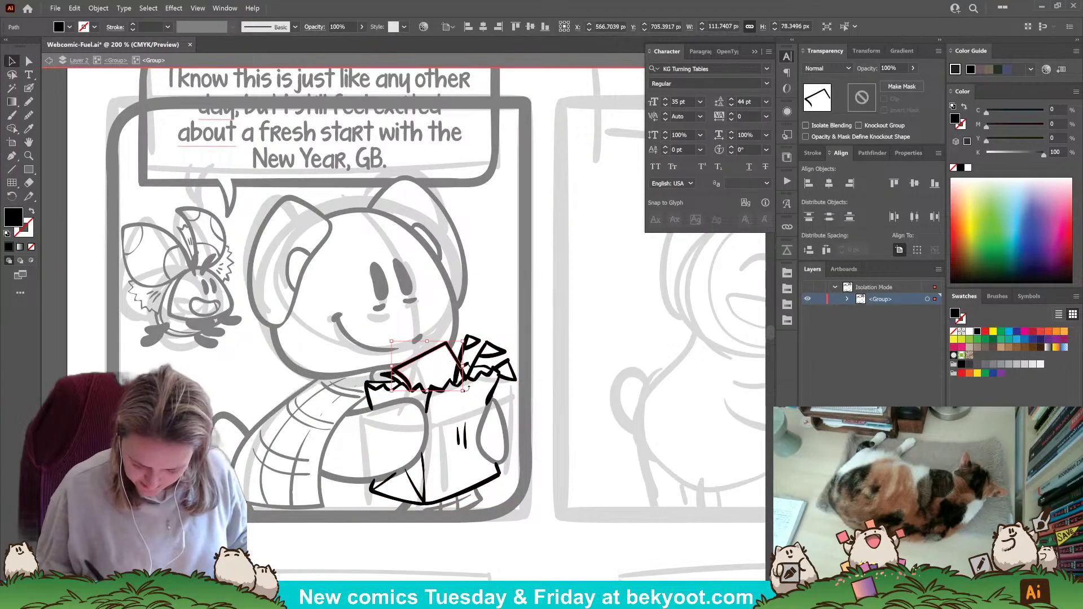
pyautogui.click(443, 376)
pyautogui.click(465, 376)
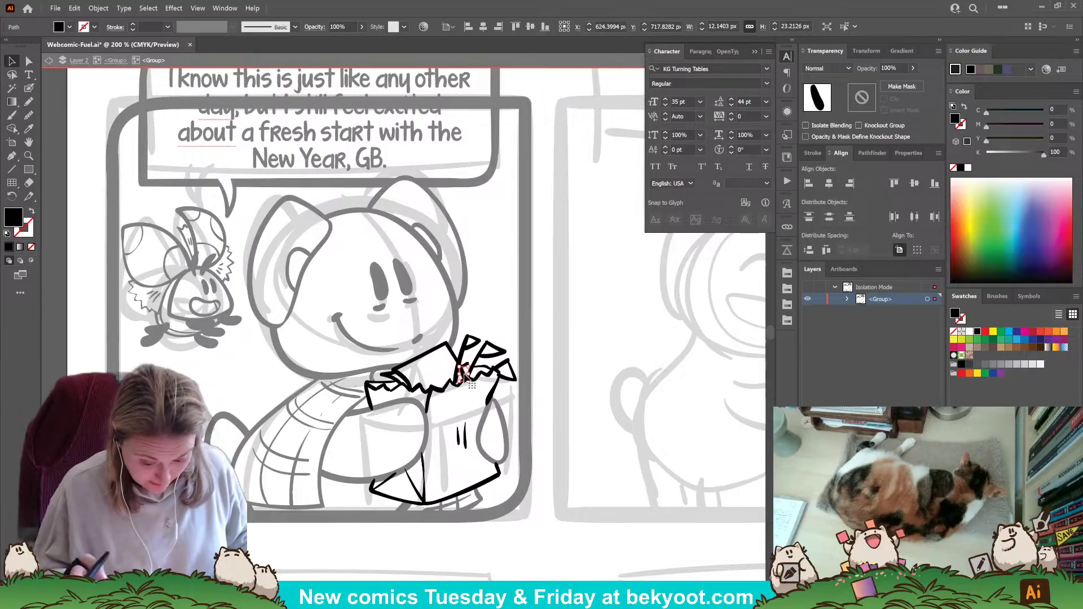
pyautogui.click(464, 378)
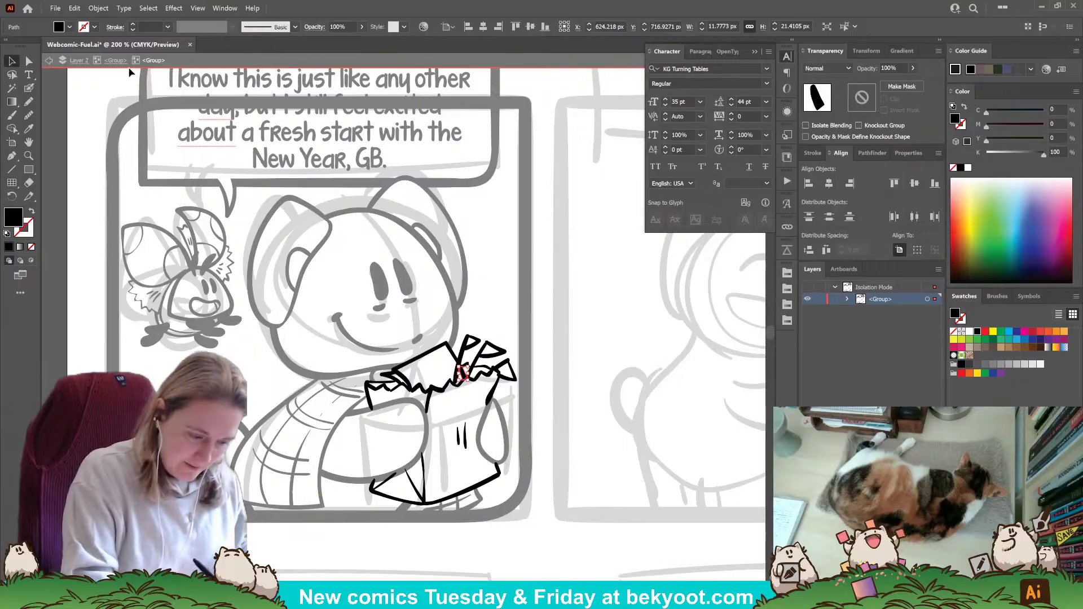
pyautogui.click(115, 60)
# Exit isolation mode, remove the part of the first panel's border that runs through the caption box, and deselect the border.
pyautogui.scroll(3, 508, 316)
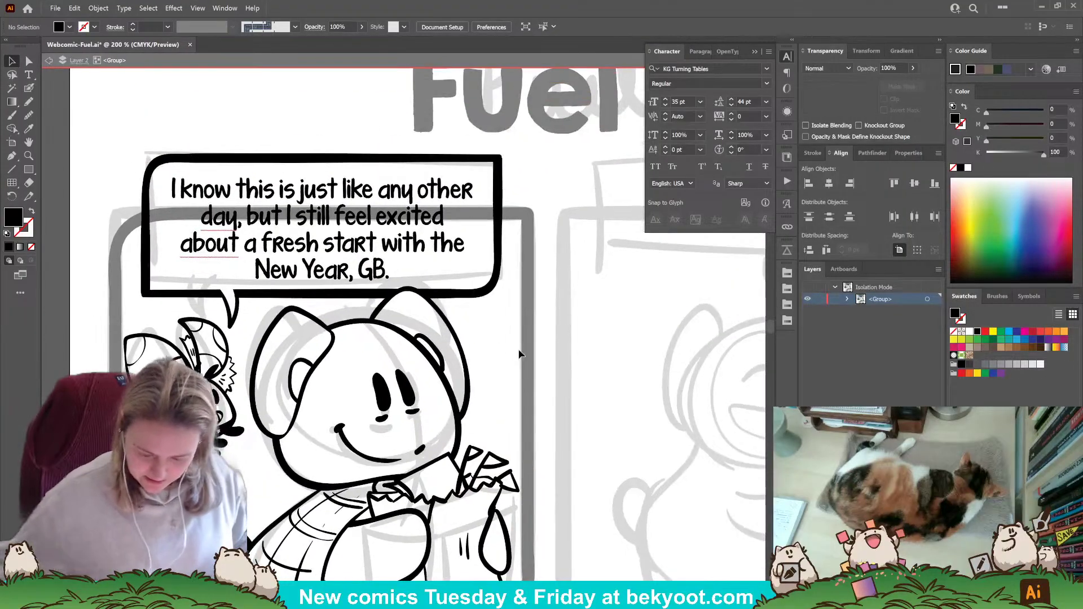
pyautogui.scroll(-1, 451, 375)
pyautogui.moveTo(396, 451); pyautogui.dragTo(376, 355)
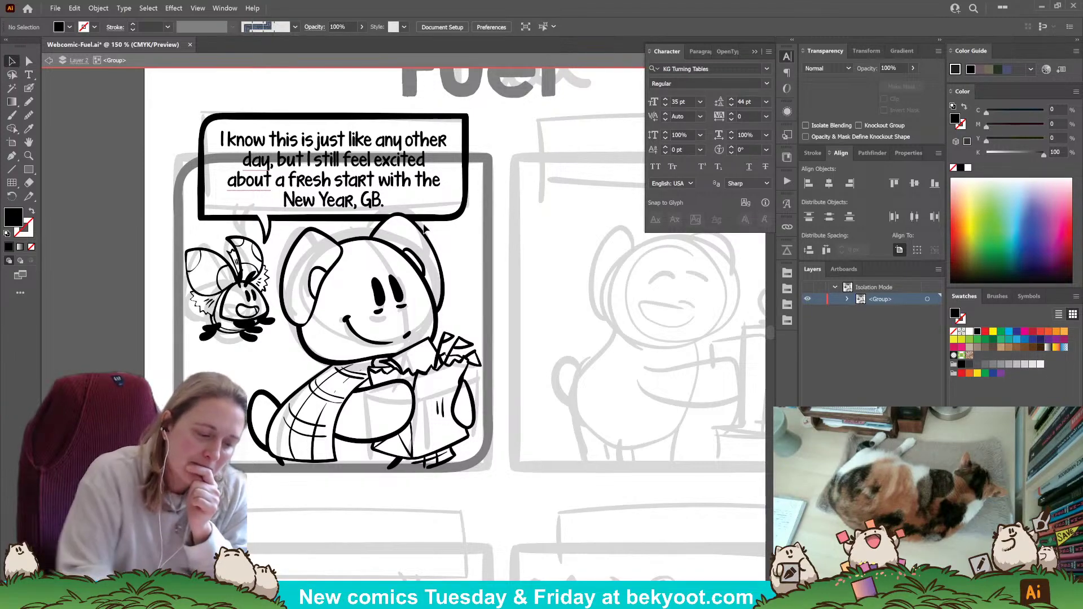
pyautogui.doubleClick(486, 142)
pyautogui.click(479, 161)
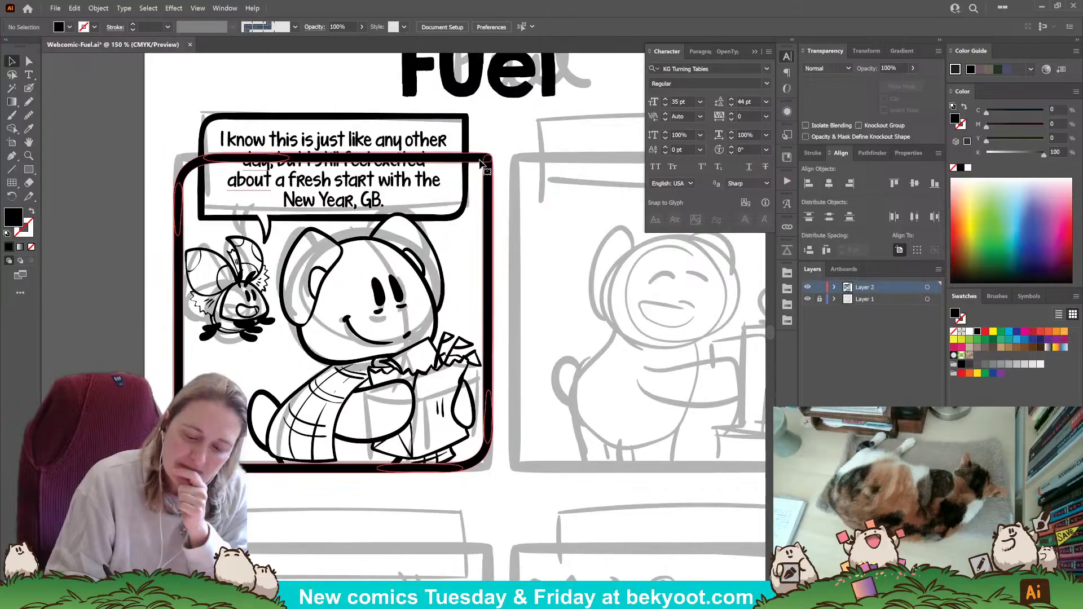
pyautogui.hotkey('shift', 'm')
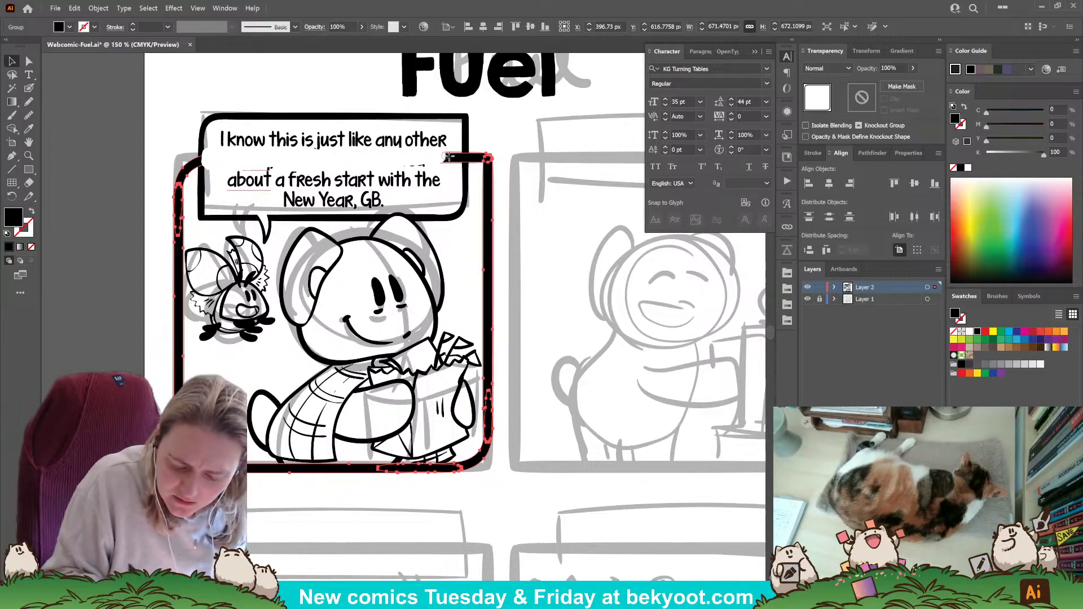
pyautogui.moveTo(459, 157); pyautogui.dragTo(462, 157)
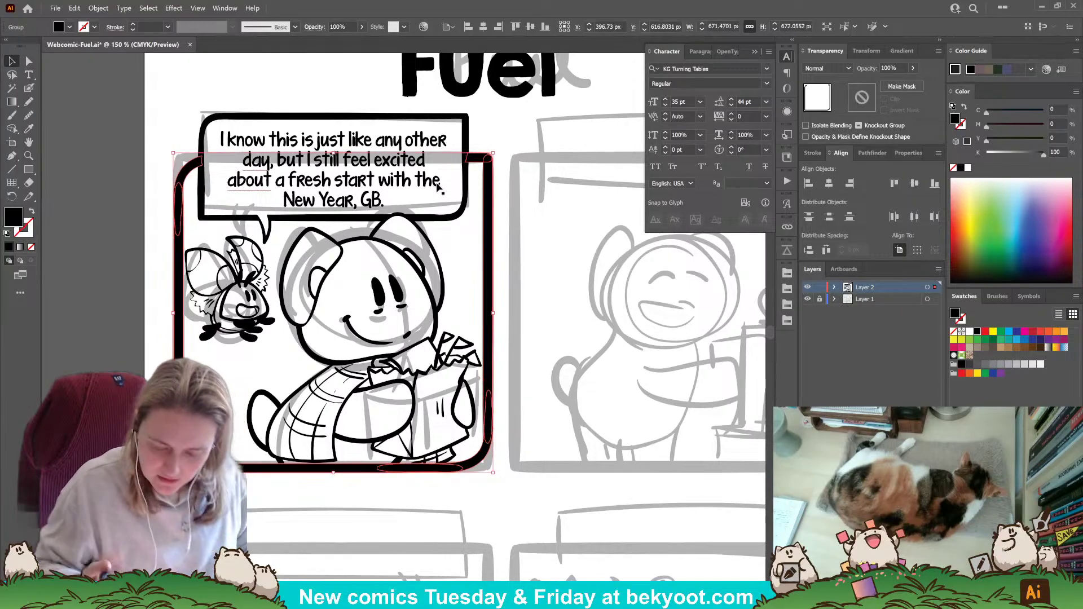
pyautogui.click(496, 142)
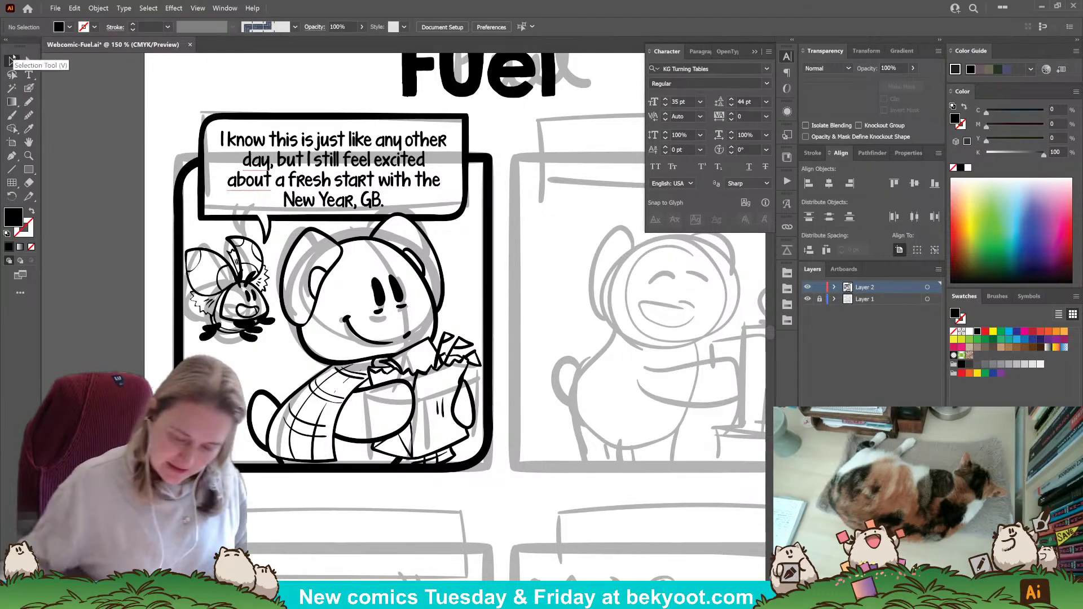
# Group the first panel's border with its artwork, isolate that group to inspect its contents, and exit isolation mode.
pyautogui.scroll(-1, 467, 356)
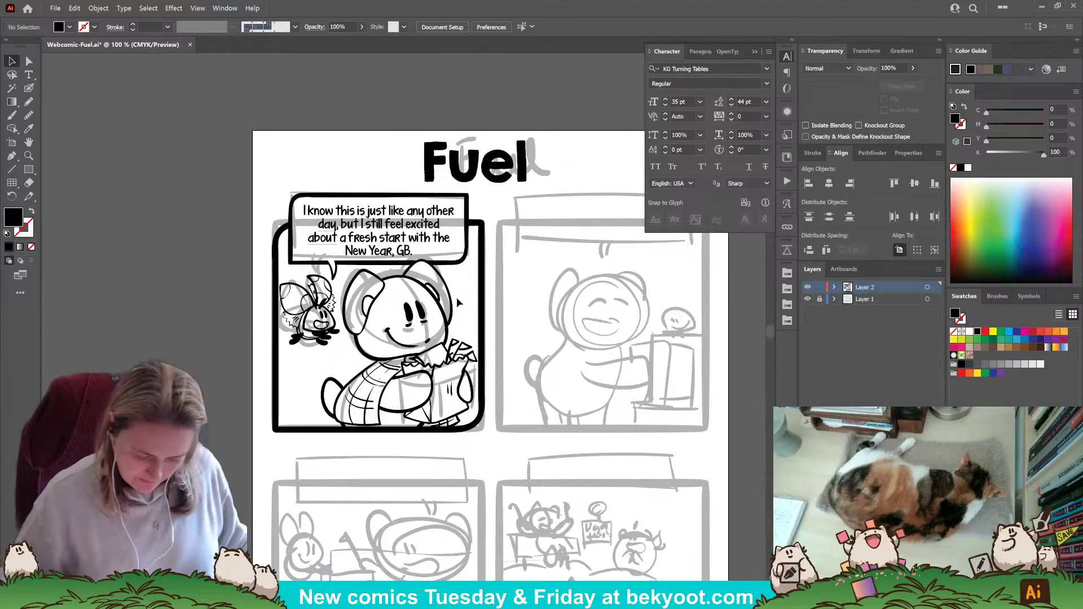
pyautogui.moveTo(403, 407); pyautogui.dragTo(329, 354)
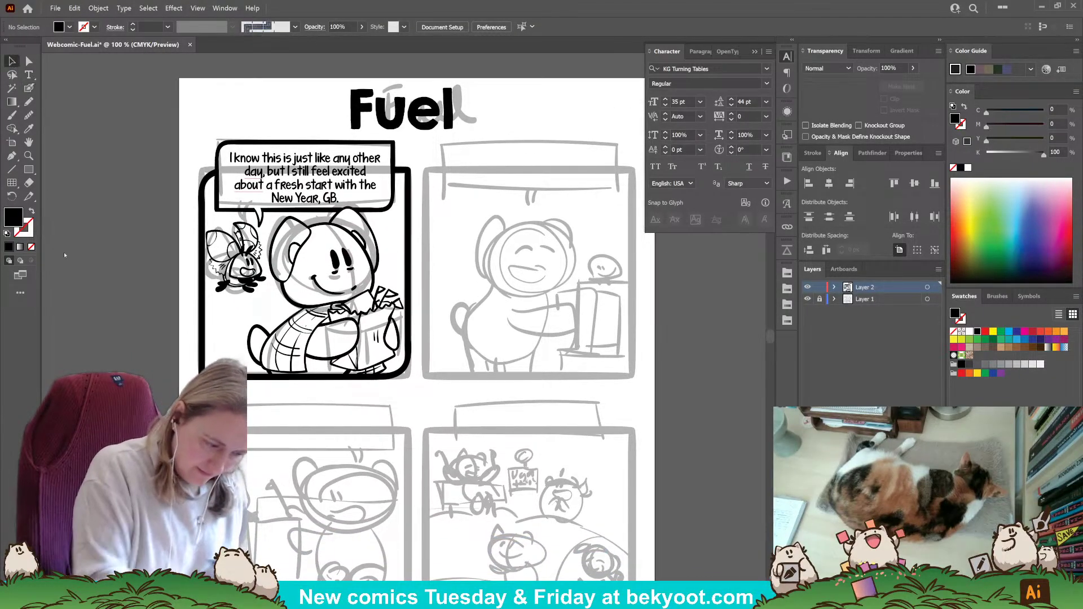
pyautogui.click(408, 226)
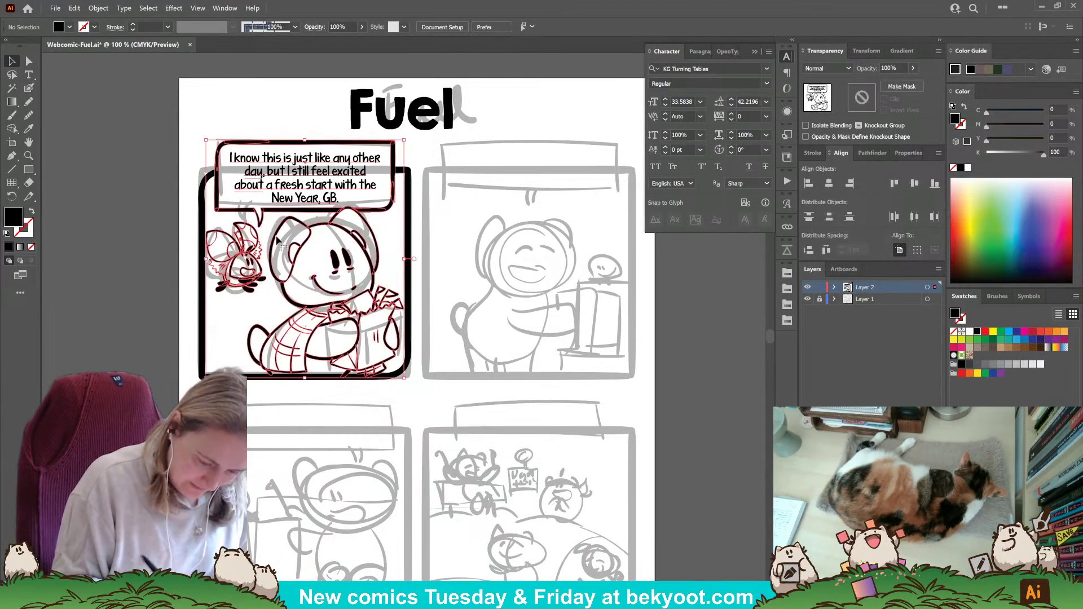
pyautogui.click(409, 221)
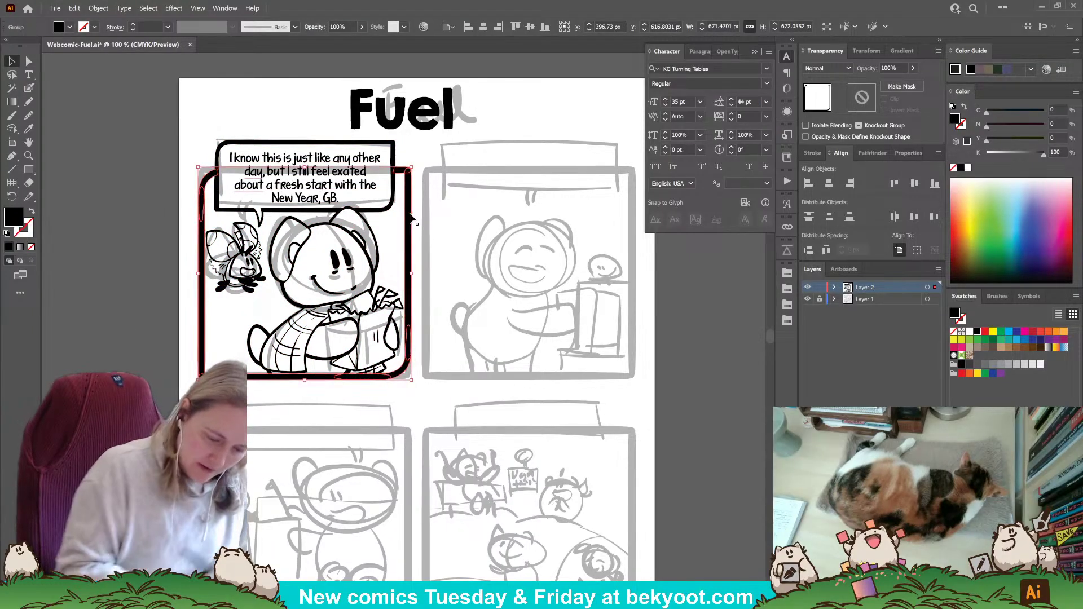
pyautogui.moveTo(194, 154); pyautogui.dragTo(263, 496)
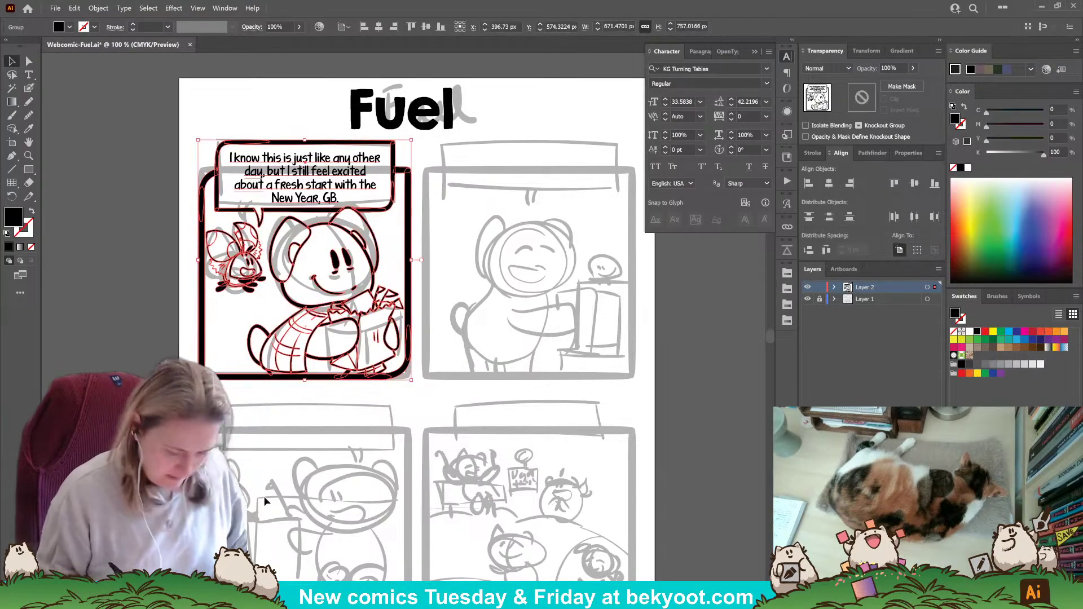
pyautogui.doubleClick(408, 290)
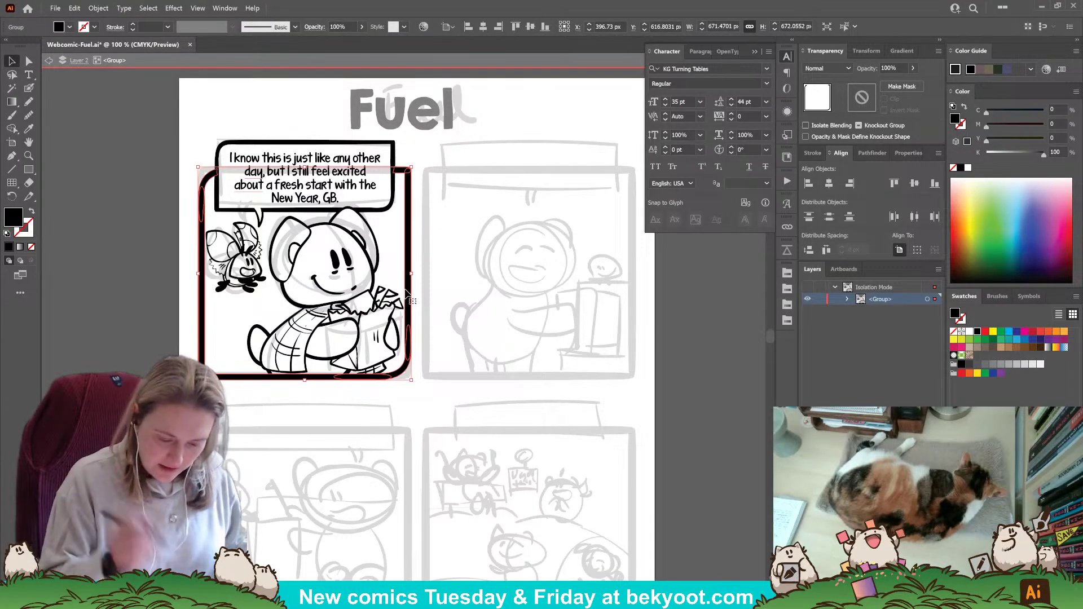
pyautogui.click(187, 314)
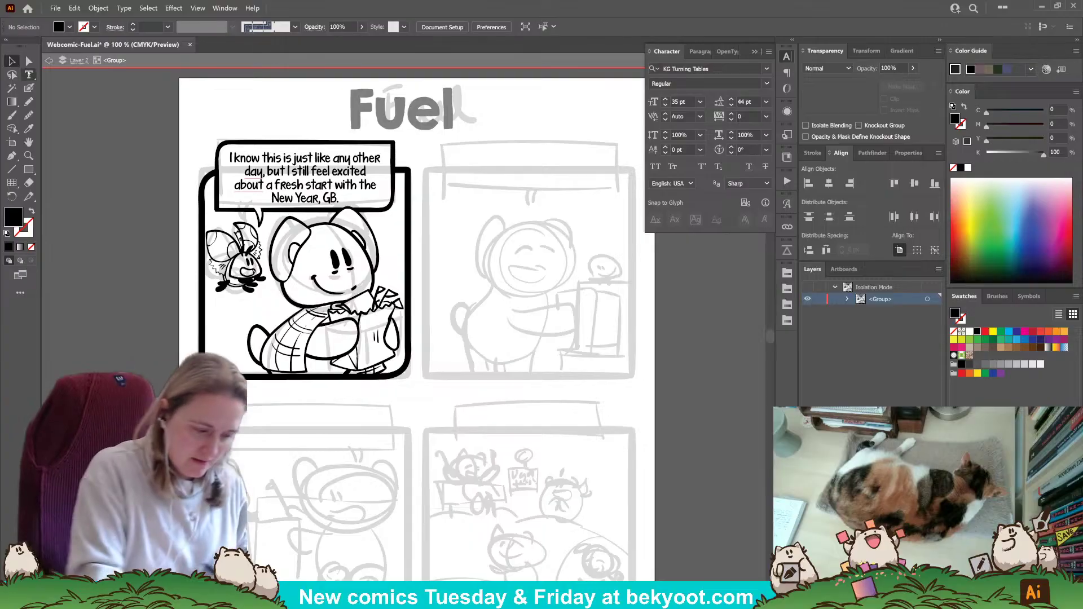
pyautogui.doubleClick(117, 254)
pyautogui.moveTo(489, 300); pyautogui.dragTo(398, 285)
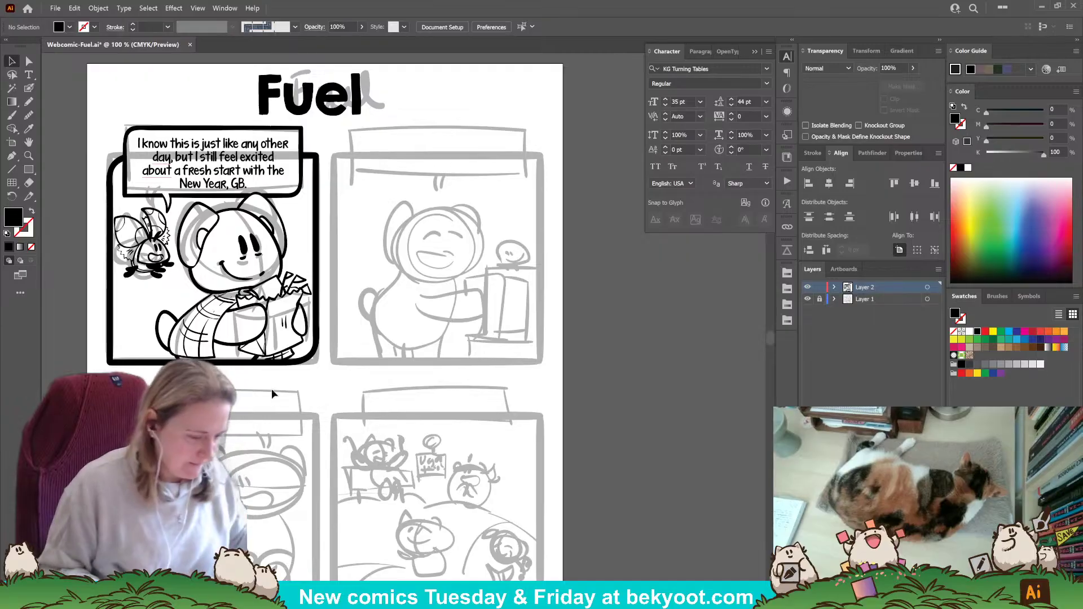
# Undo the grouping of the first panel and the removal of its border inside the caption box.
pyautogui.click(29, 88)
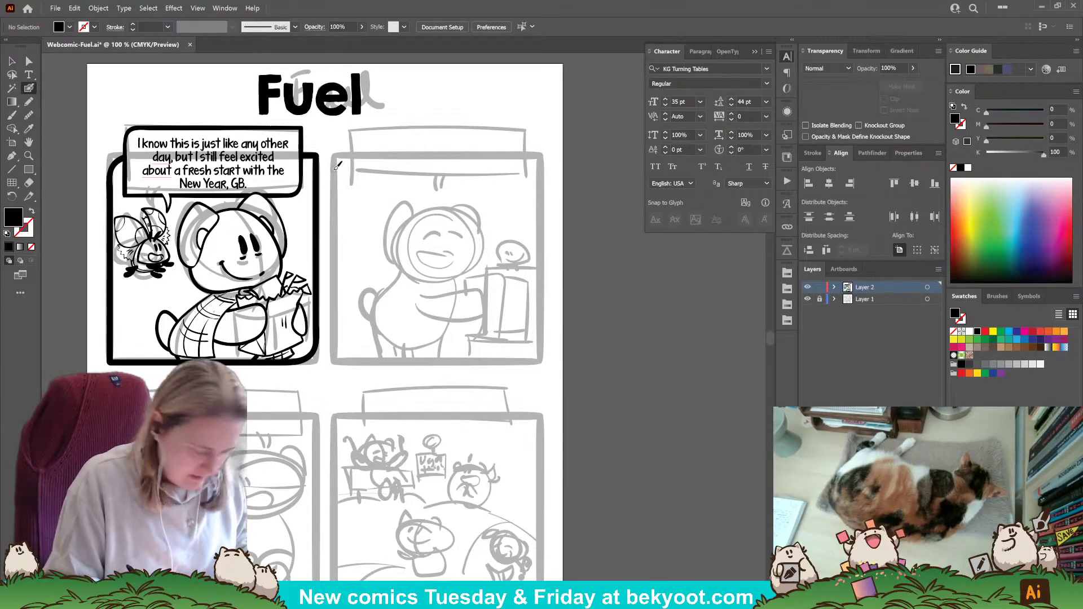
pyautogui.press('Return')
pyautogui.press('Escape')
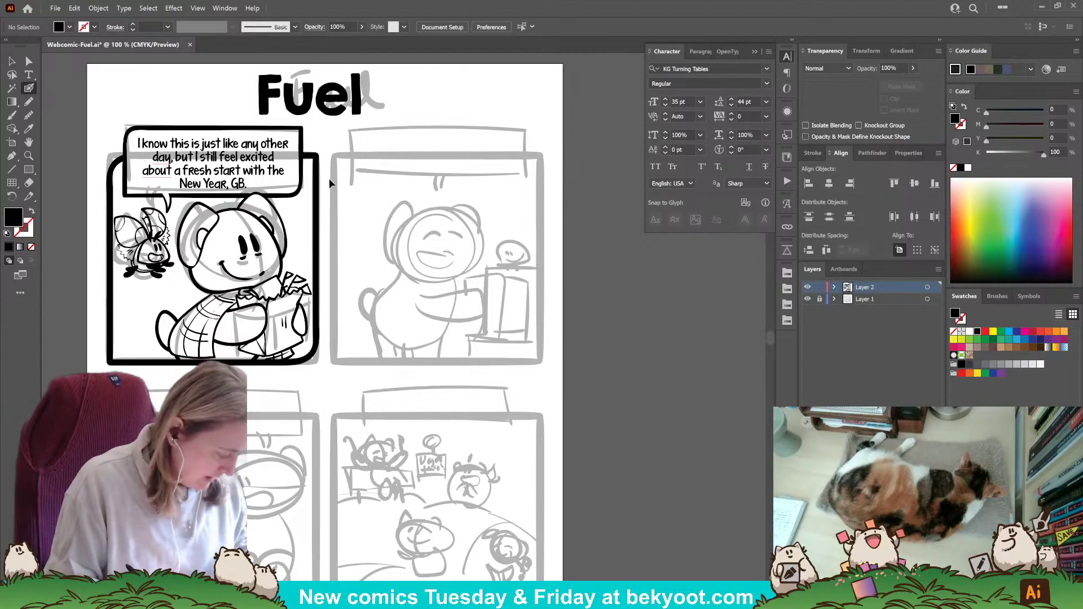
pyautogui.hotkey('ctrl', 'a')
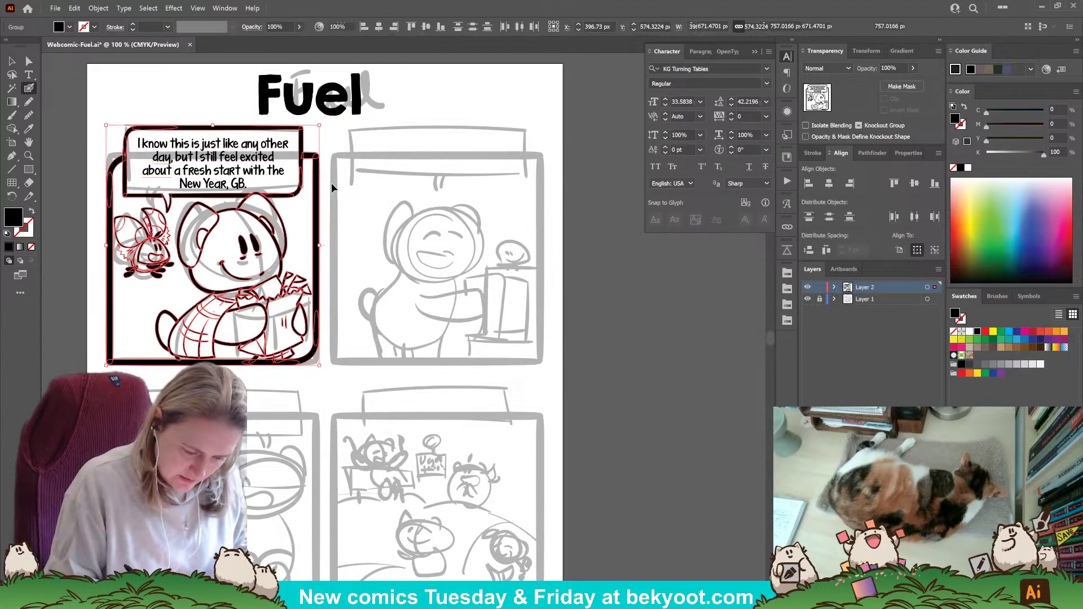
pyautogui.hotkey('ctrl', 'z')
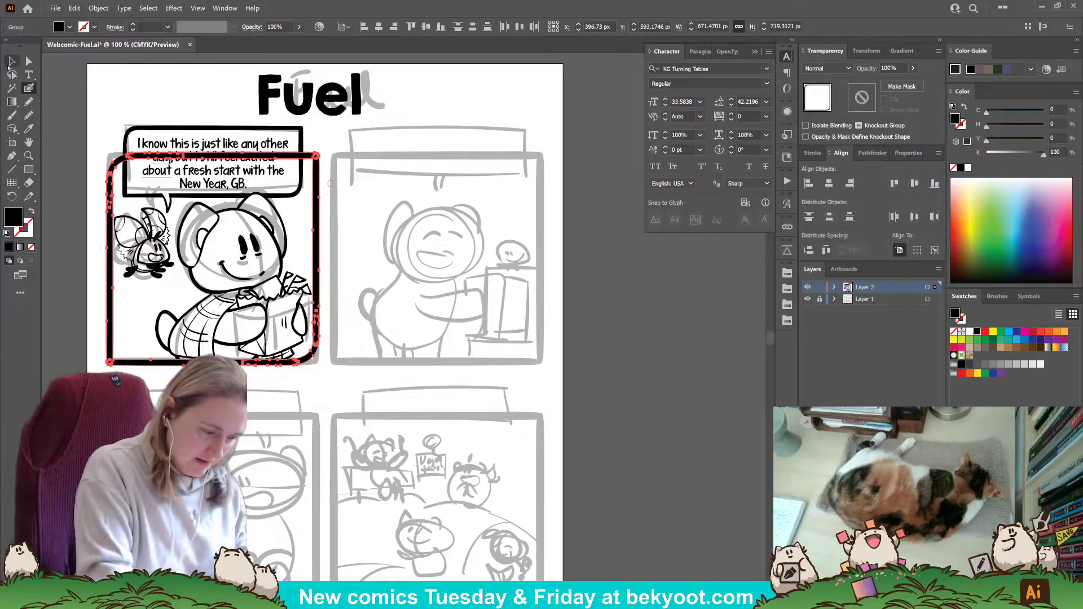
# Duplicate the first panel's border onto the second panel and copy both borders down onto the lower two panels.
pyautogui.click(11, 61)
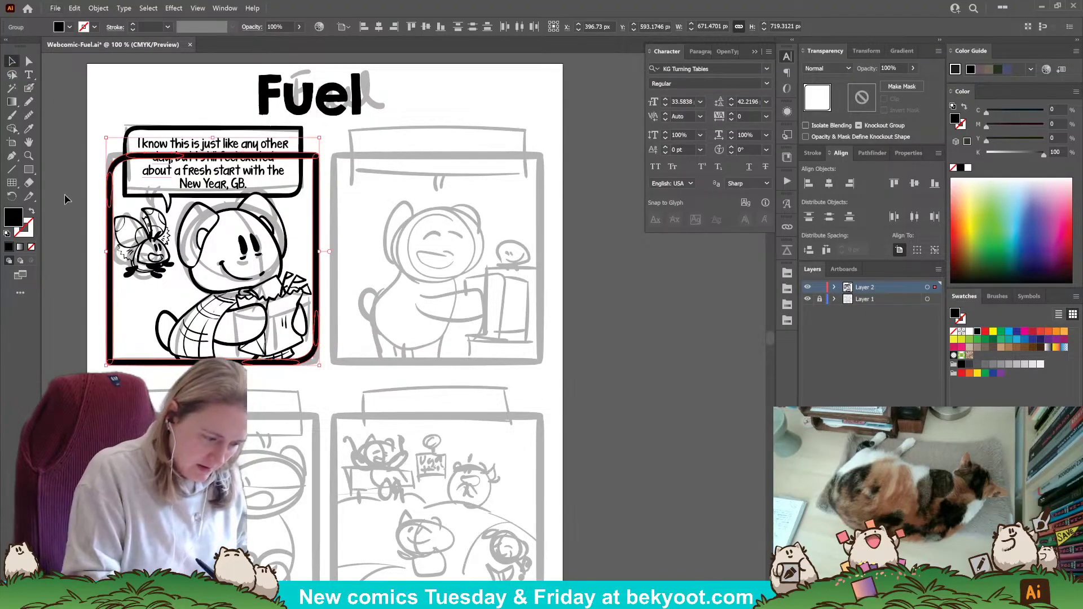
pyautogui.moveTo(326, 288); pyautogui.dragTo(539, 293)
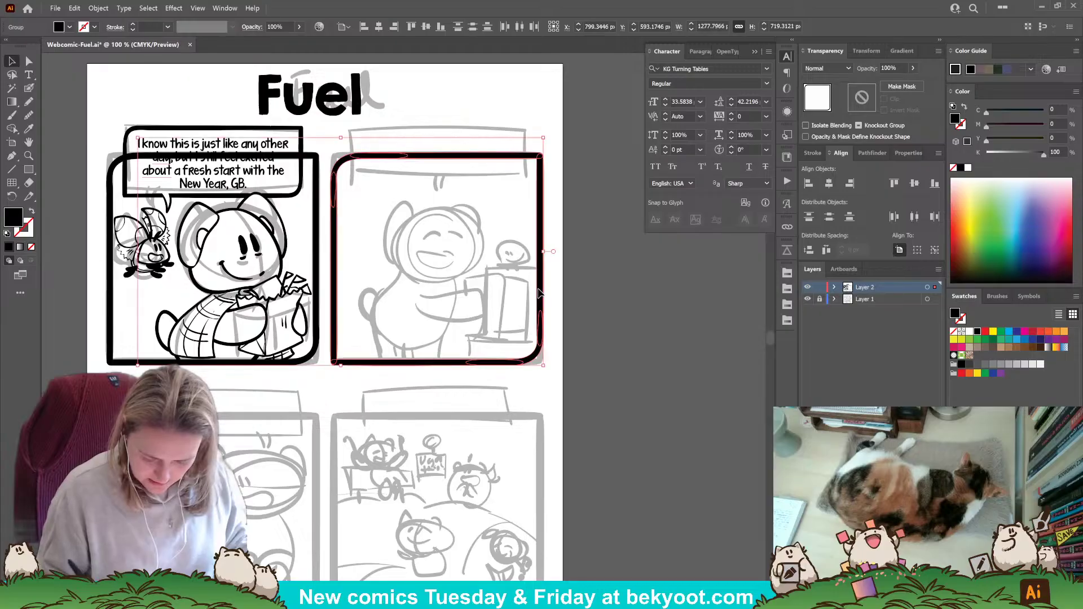
pyautogui.keyDown('shift'); pyautogui.click(317, 271); pyautogui.keyUp('shift')
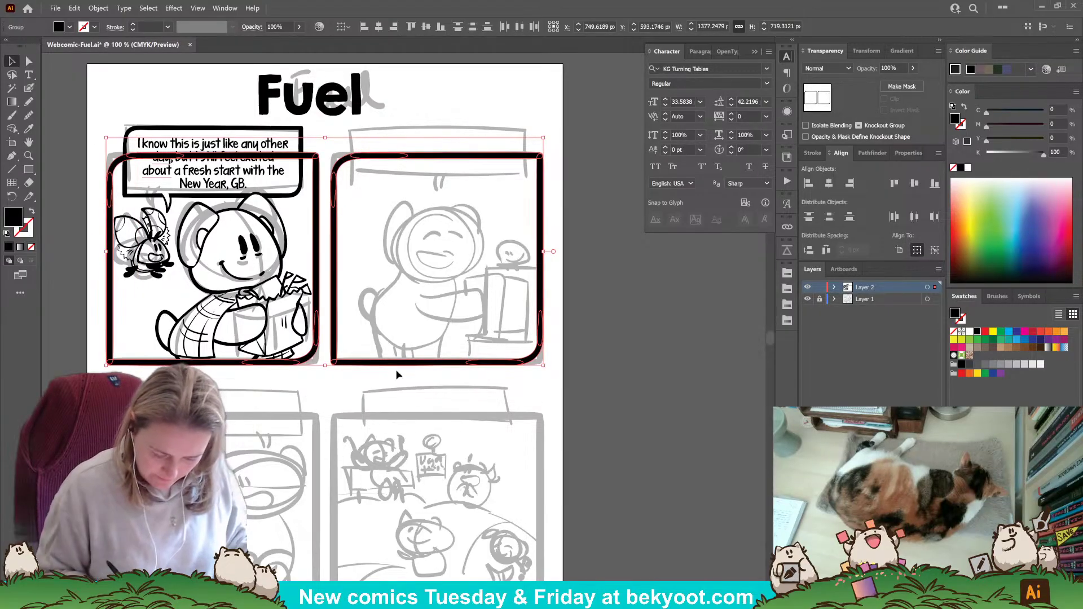
pyautogui.moveTo(403, 393); pyautogui.dragTo(441, 556)
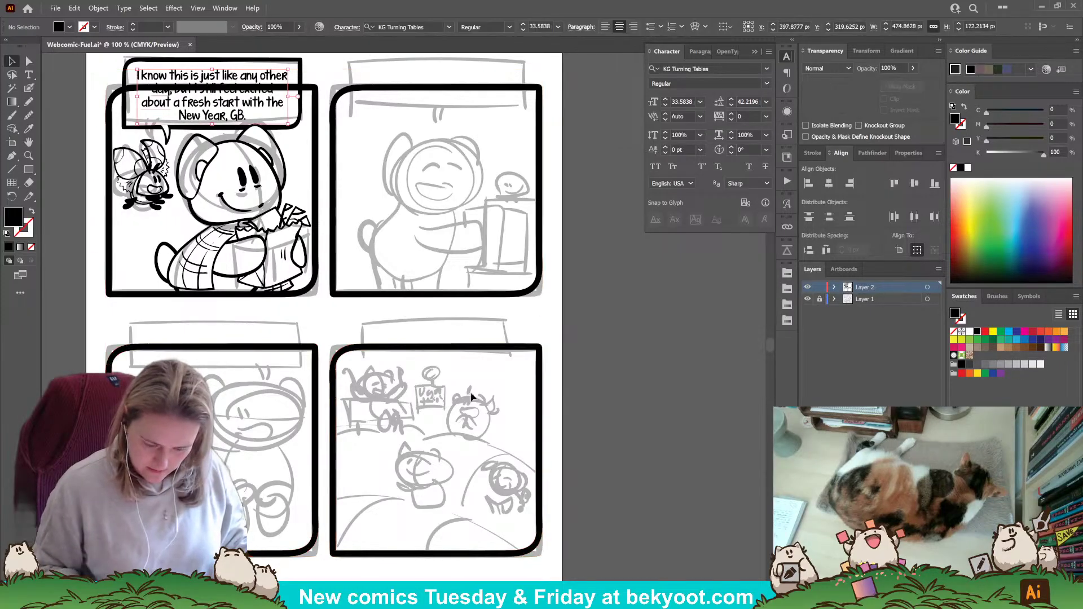
# Check the individual panel borders and clear the selection so the caption text is no longer selected with them.
pyautogui.keyDown('shift'); pyautogui.click(314, 427); pyautogui.keyUp('shift')
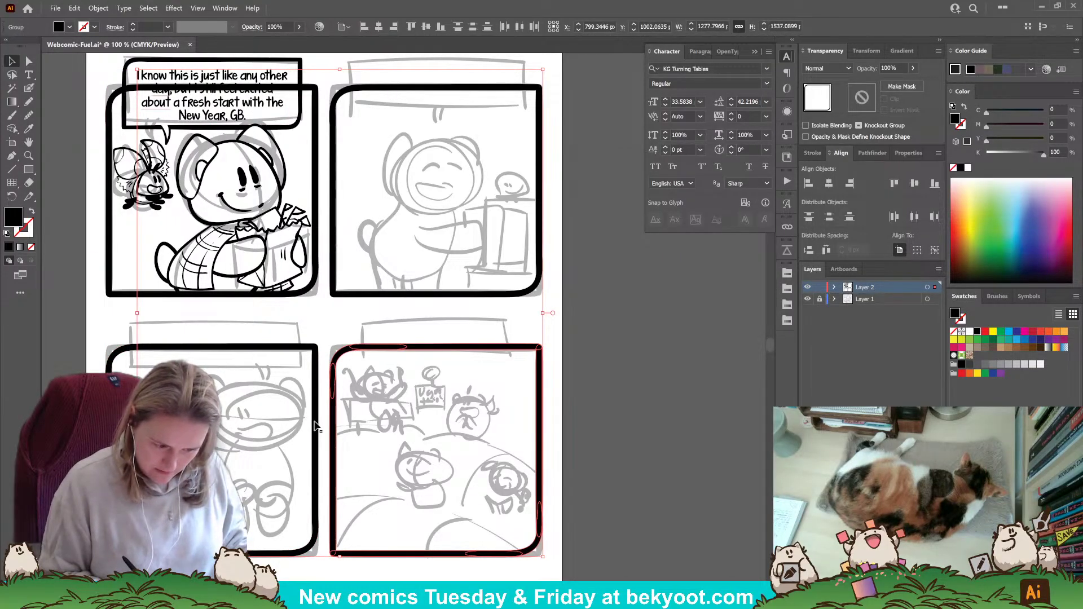
pyautogui.click(569, 347)
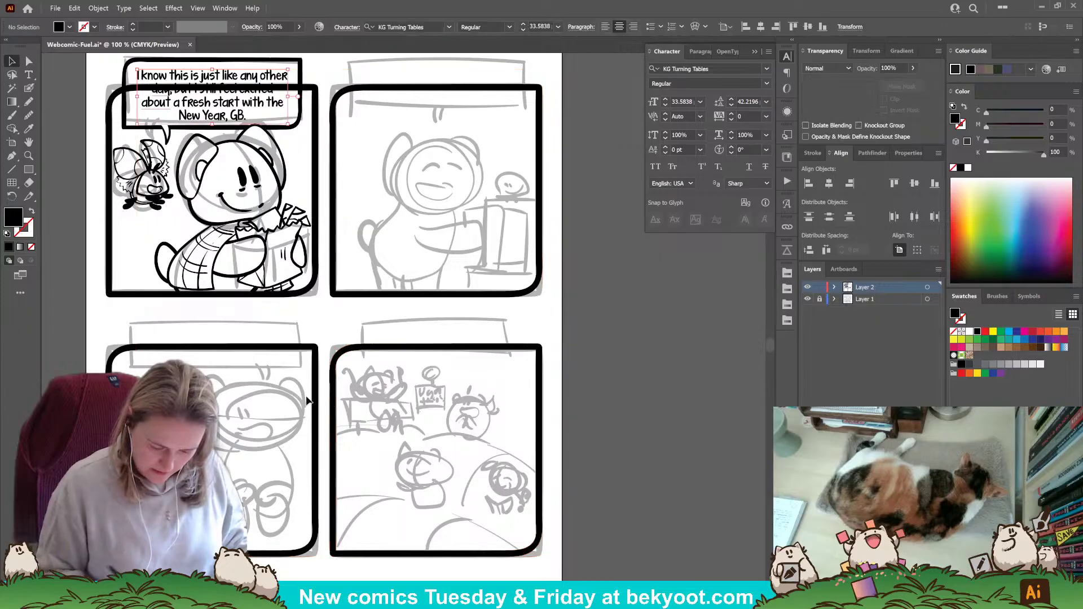
pyautogui.click(323, 412)
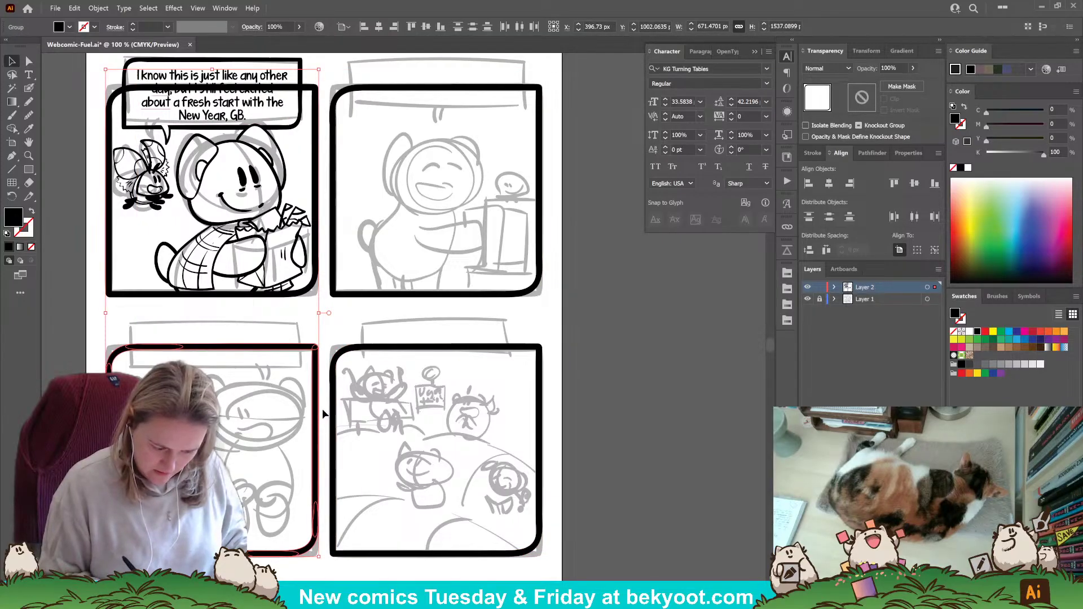
pyautogui.click(388, 358)
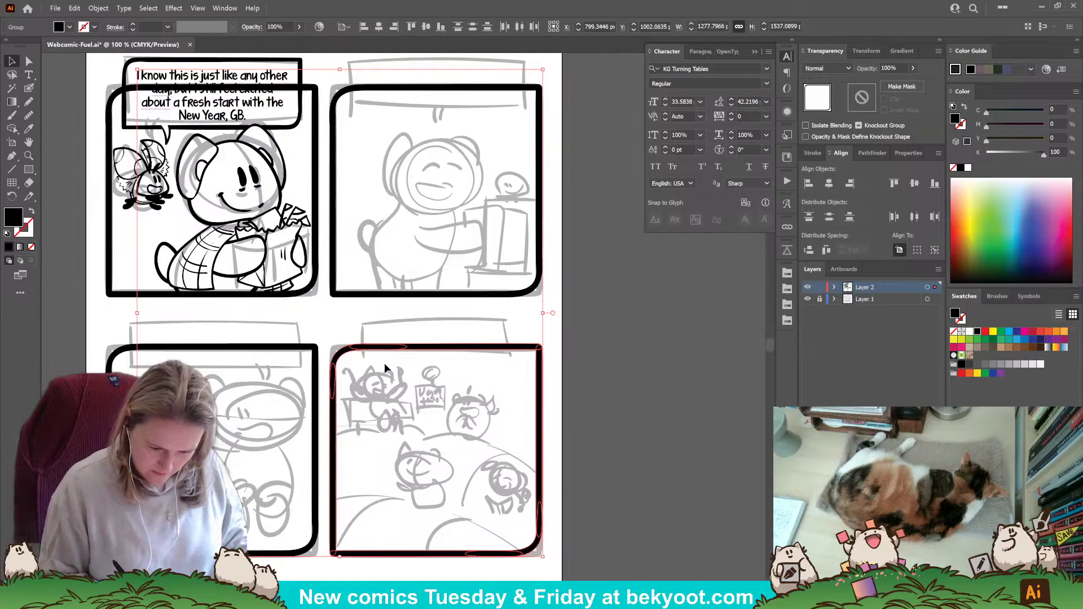
pyautogui.click(571, 316)
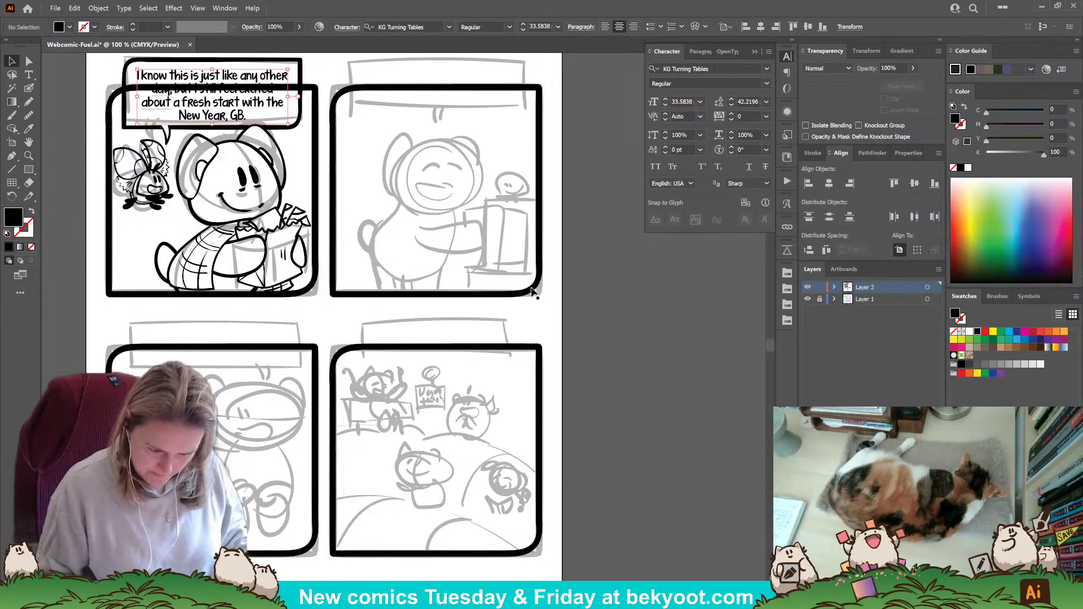
pyautogui.click(537, 291)
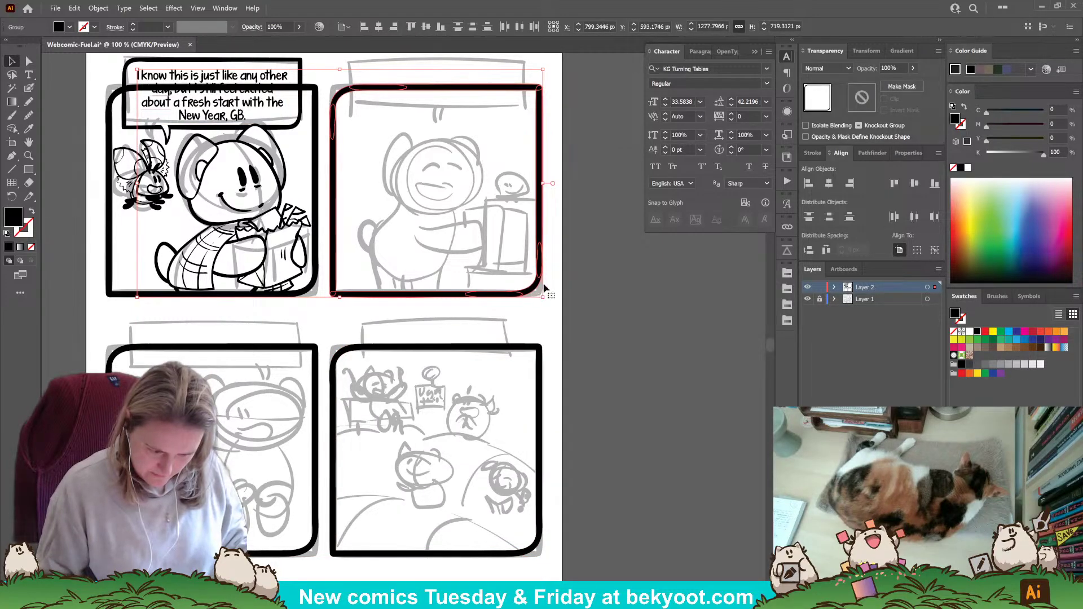
pyautogui.click(569, 291)
pyautogui.scroll(5, 452, 270)
pyautogui.hscroll(-3, 451, 269)
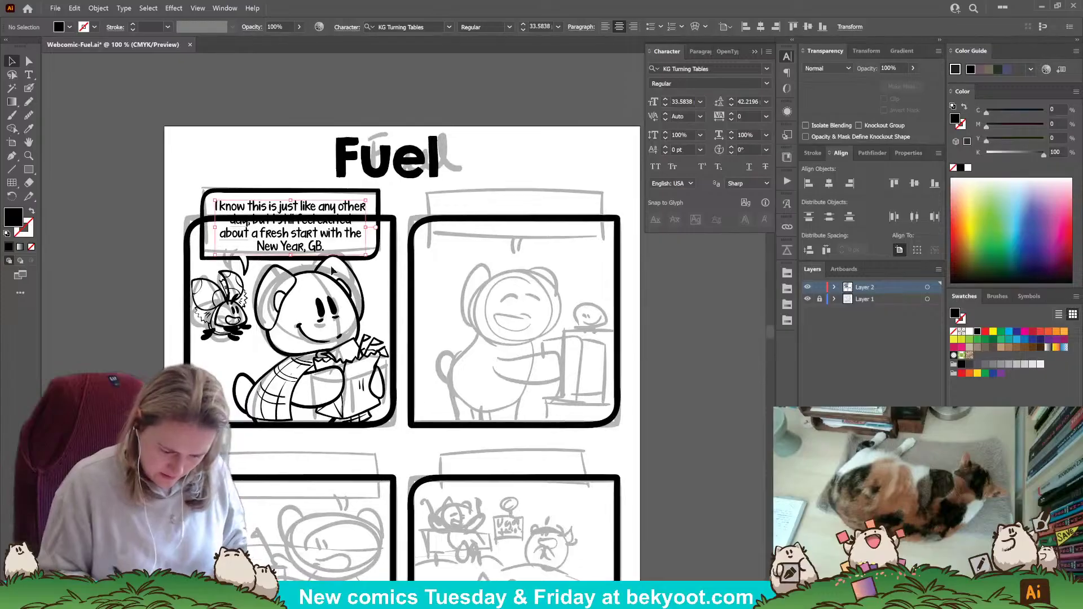
pyautogui.click(319, 208)
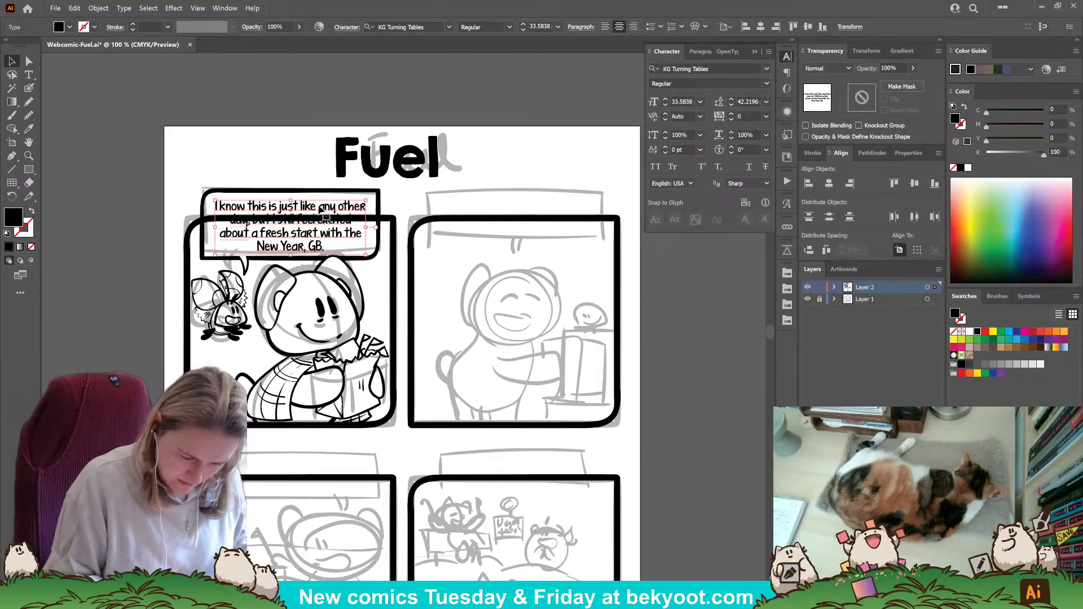
pyautogui.click(144, 303)
# Centre the two lower panel borders horizontally on the artboard as one unit, ungroup them, and deselect them.
pyautogui.click(326, 480)
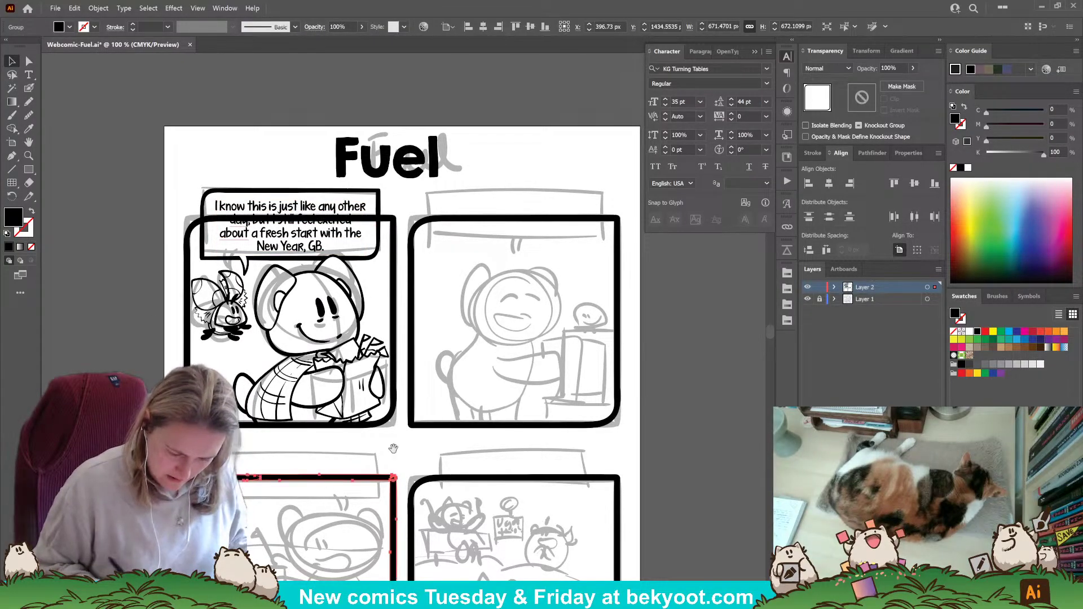
pyautogui.scroll(-5, 372, 339)
pyautogui.hscroll(1, 372, 339)
pyautogui.keyDown('shift'); pyautogui.click(381, 356); pyautogui.keyUp('shift')
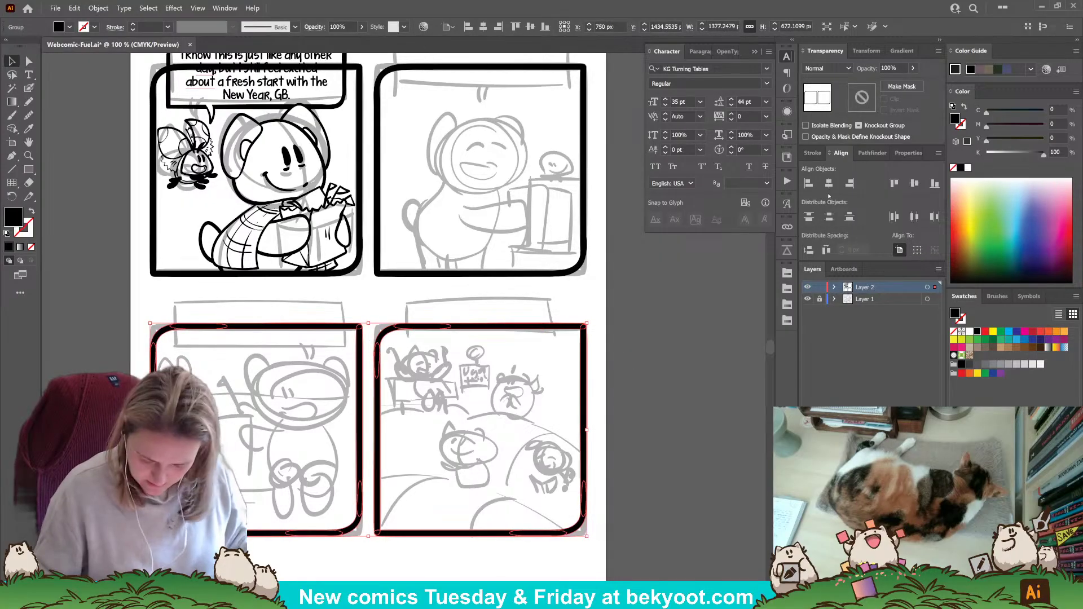
pyautogui.hotkey('ctrl', 'shift', 'g')
pyautogui.hotkey('ctrl', '4')
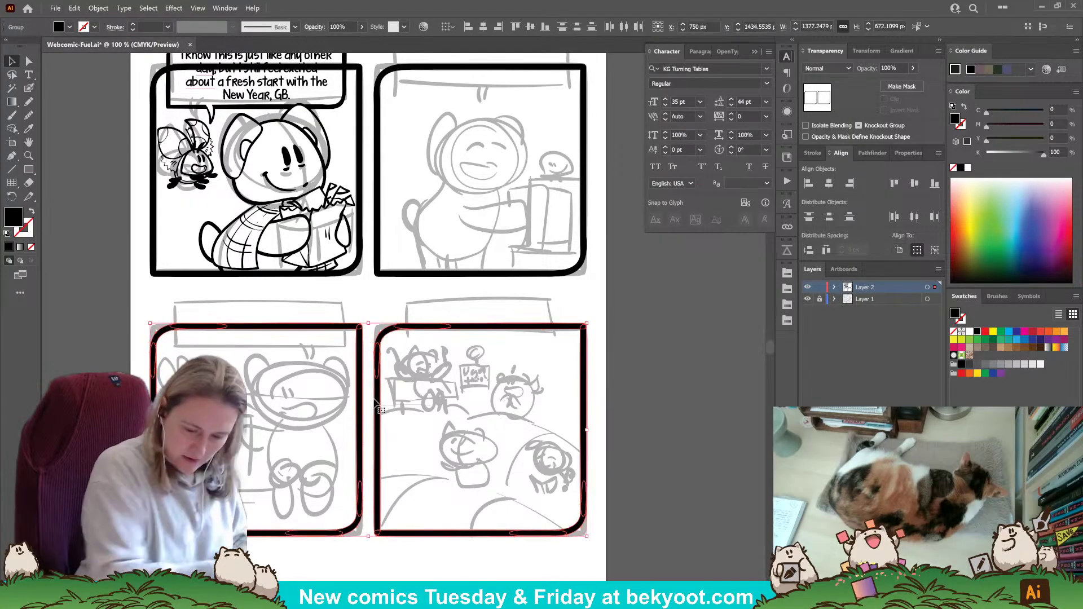
pyautogui.hotkey('ctrl', 'shift', 'g')
pyautogui.click(620, 317)
pyautogui.moveTo(584, 305); pyautogui.dragTo(556, 411)
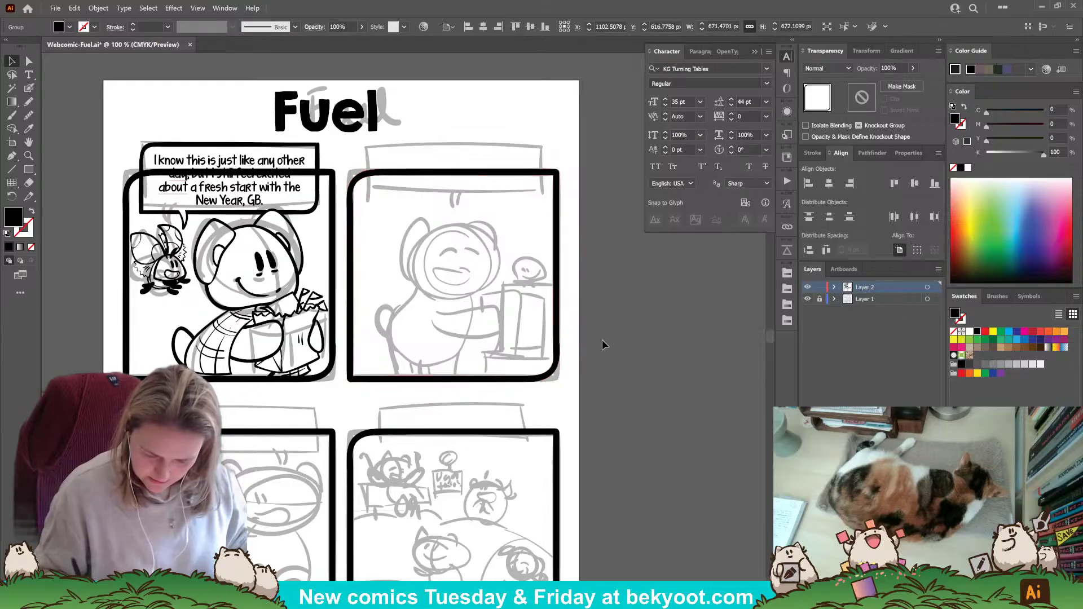
# Erase the part of the first panel's upper border that runs through the caption box, and deselect the border.
pyautogui.click(336, 210)
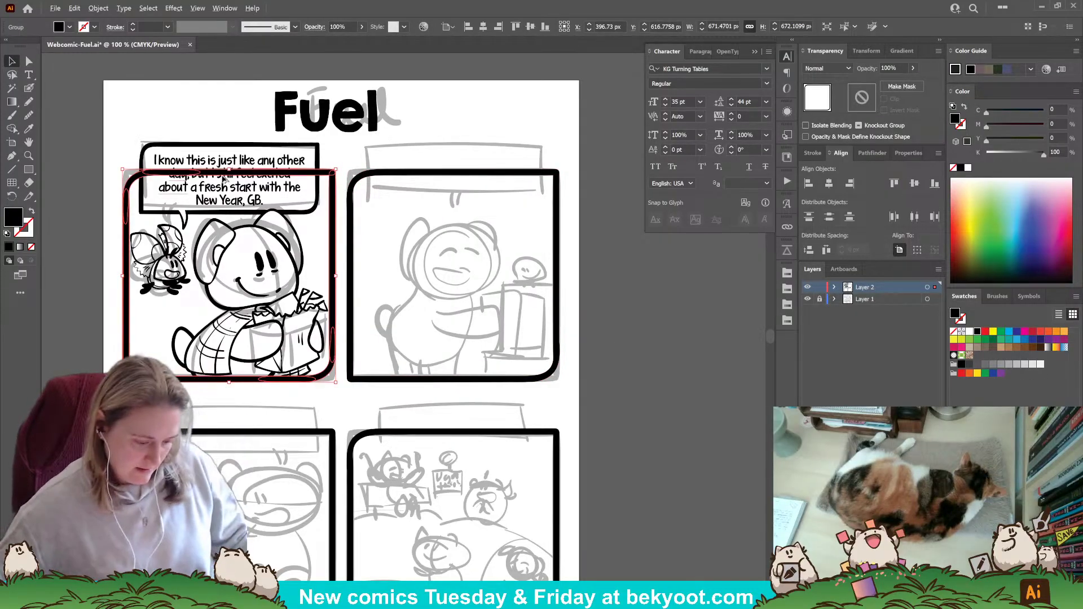
pyautogui.scroll(2, 207, 176)
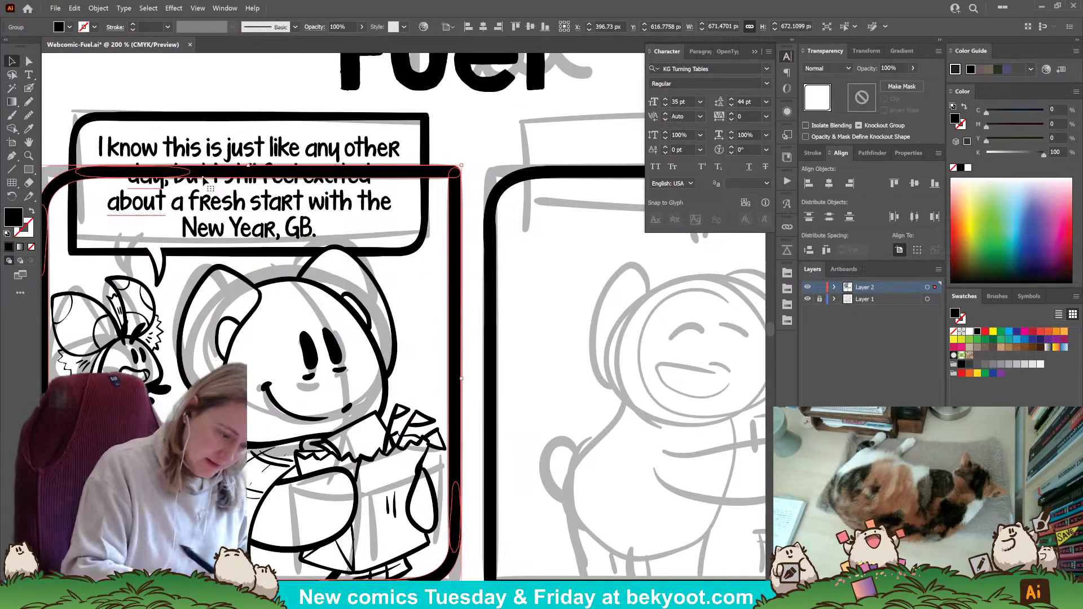
pyautogui.press('a')
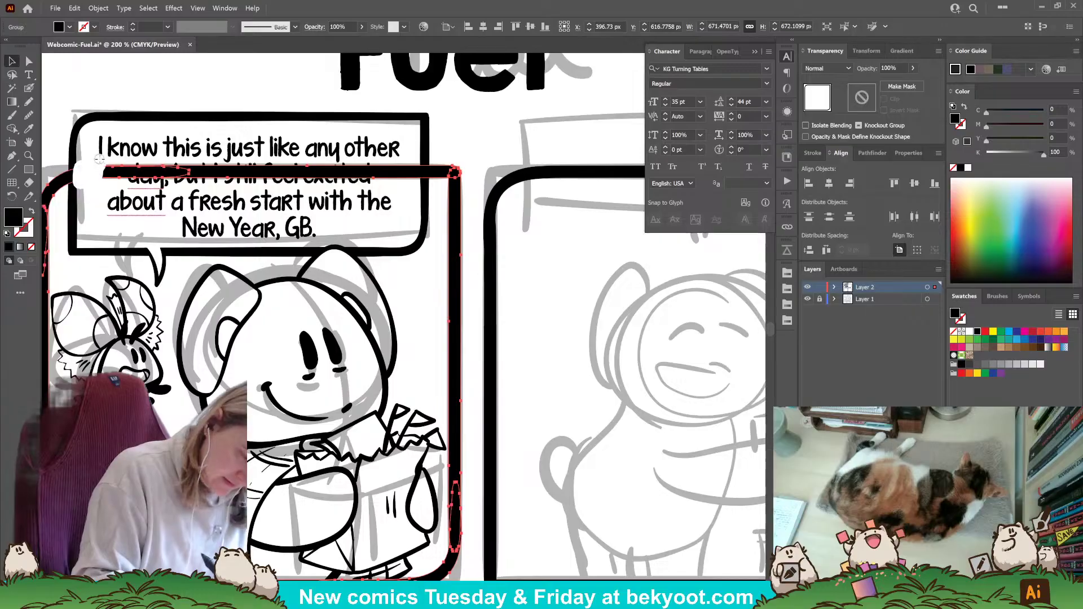
pyautogui.moveTo(100, 160); pyautogui.dragTo(350, 173)
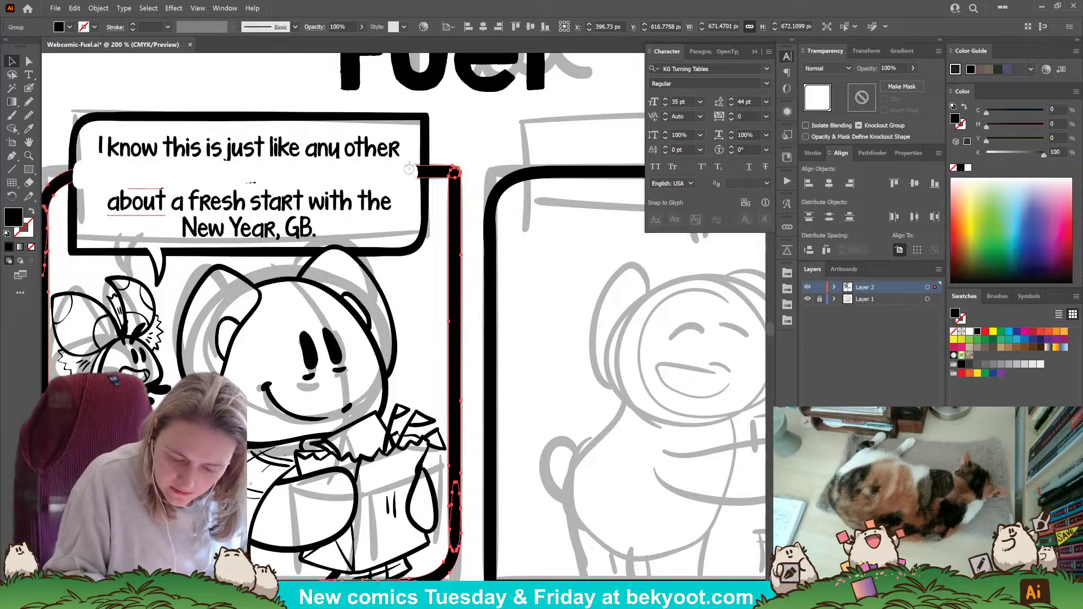
pyautogui.moveTo(415, 179); pyautogui.dragTo(417, 179)
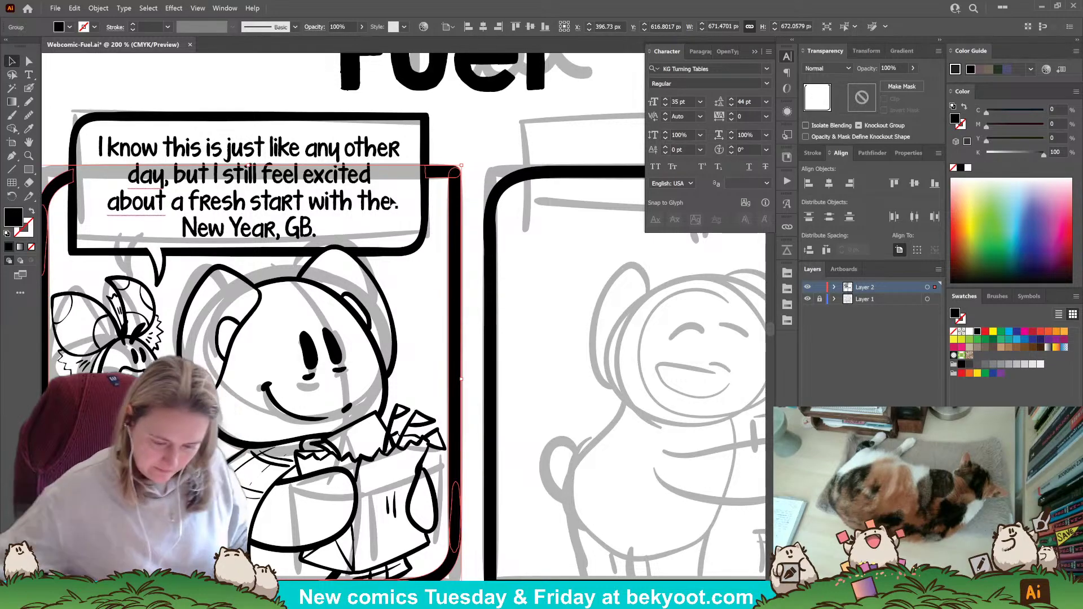
pyautogui.scroll(-3, 366, 218)
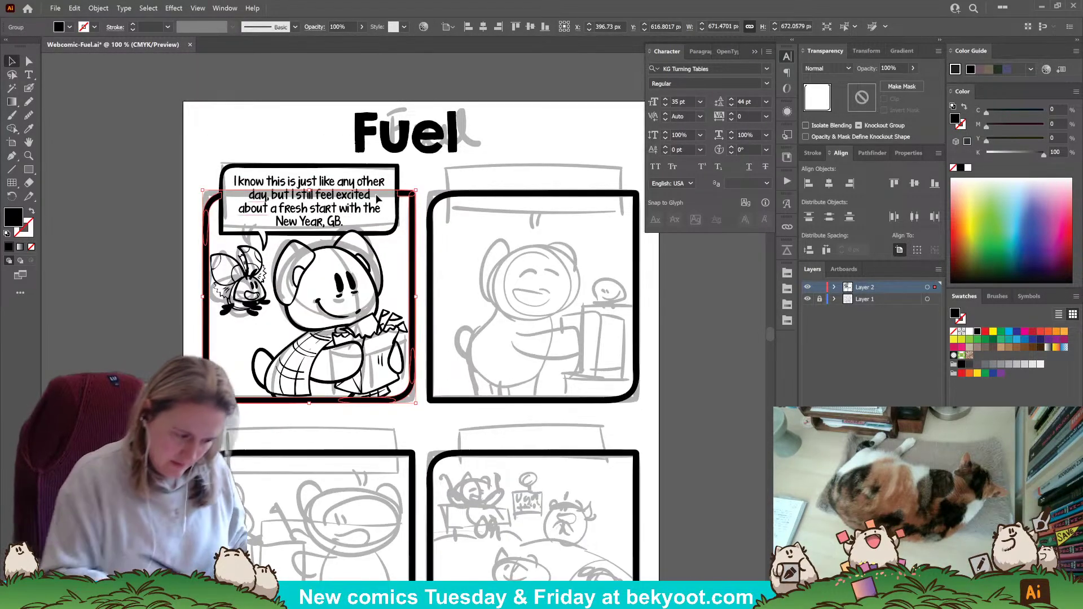
pyautogui.hotkey('ctrl', 'shift', 'a')
# Group the first panel's artwork and caption box with its border, and clear the selection.
pyautogui.click(397, 185)
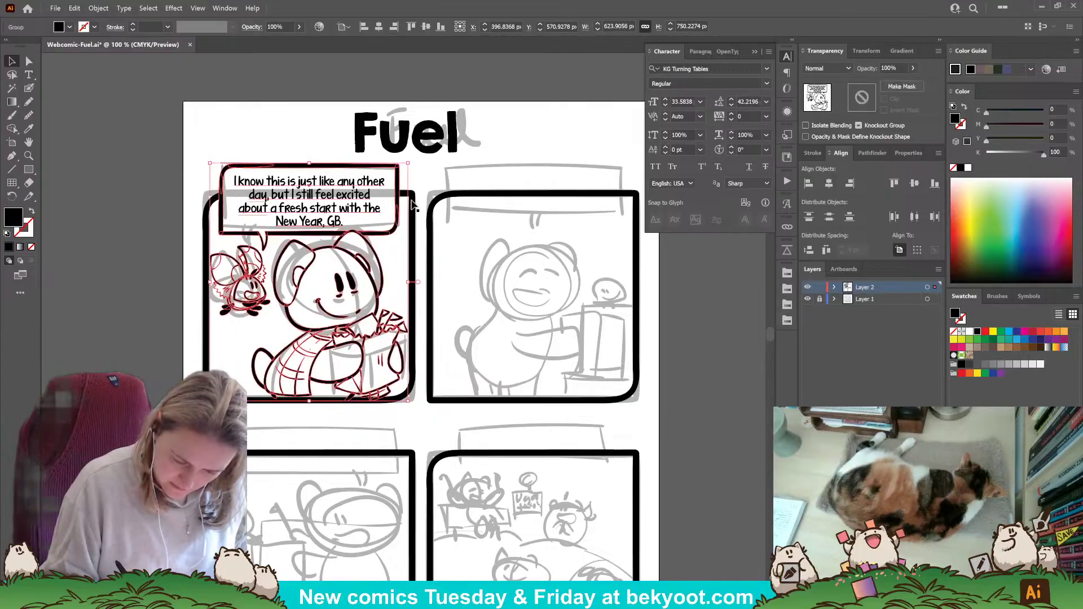
pyautogui.keyDown('shift'); pyautogui.click(415, 206); pyautogui.keyUp('shift')
pyautogui.hotkey('ctrl', 'g')
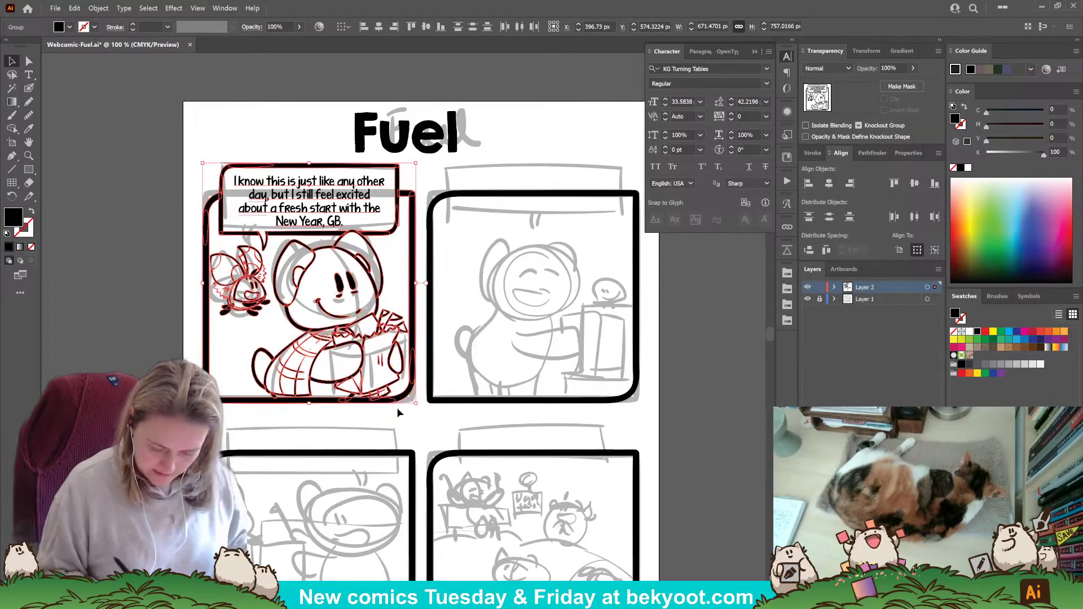
pyautogui.click(400, 408)
pyautogui.click(405, 397)
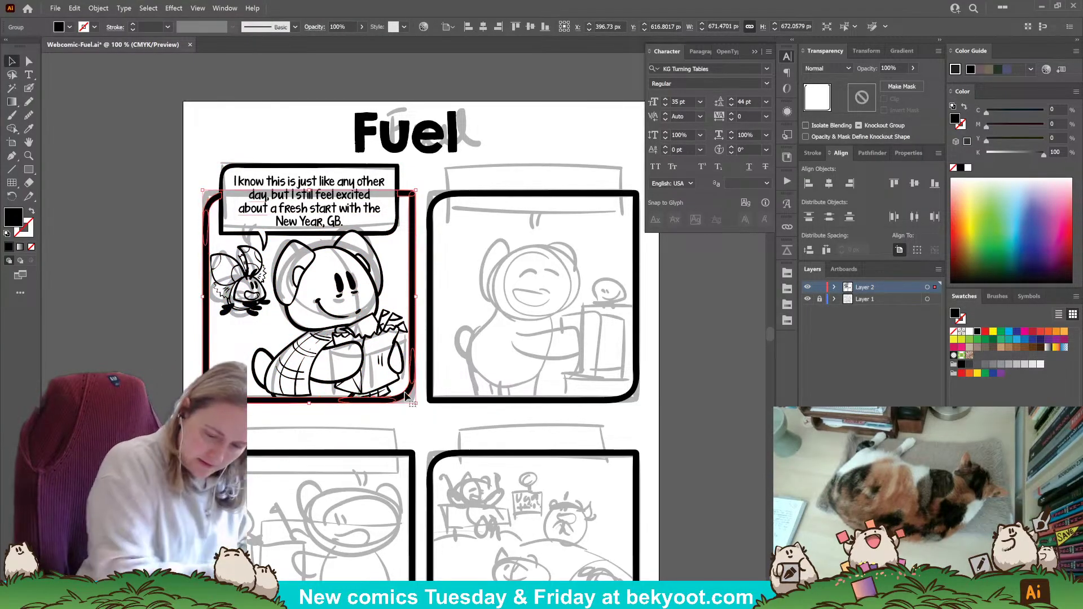
pyautogui.moveTo(418, 410); pyautogui.dragTo(225, 223)
pyautogui.hotkey('ctrl', 'g')
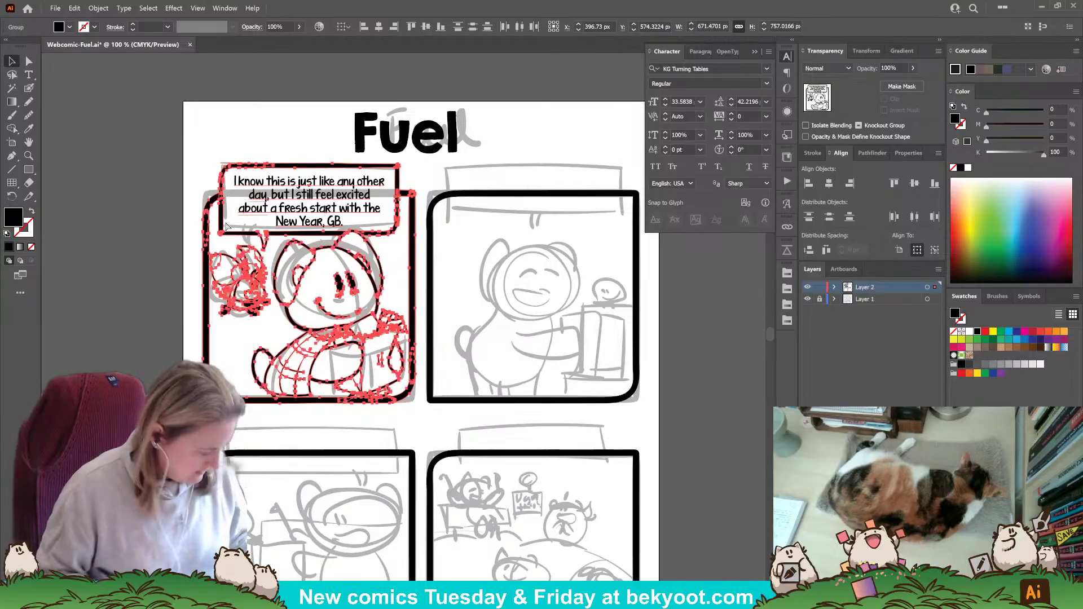
pyautogui.click(475, 412)
# Look over the rough sketches in the remaining three panels, ending on the second panel's cabinet area with the brush ready.
pyautogui.moveTo(476, 404); pyautogui.dragTo(340, 353)
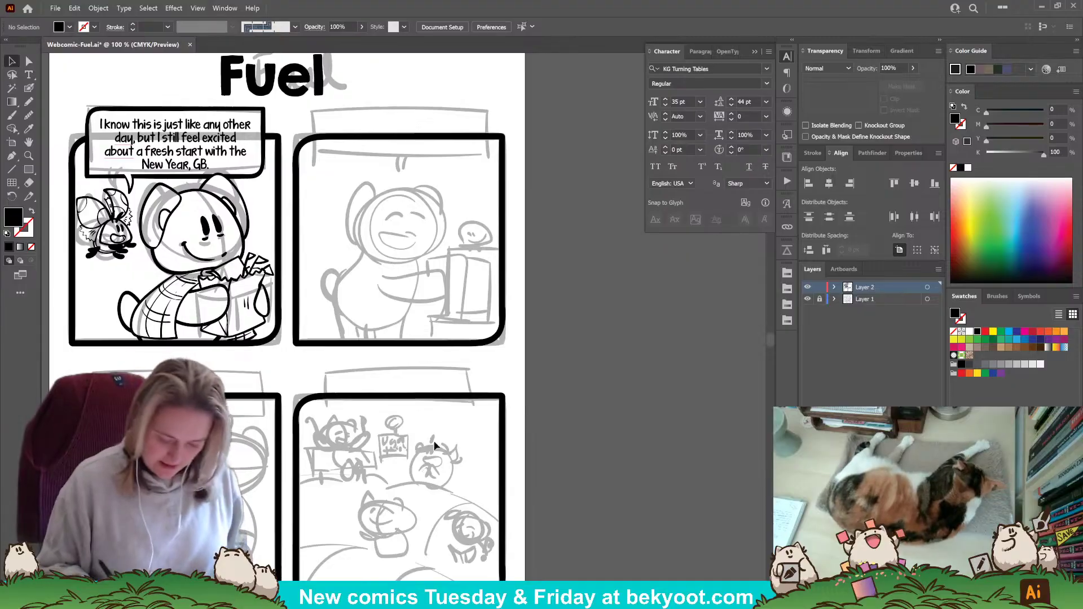
pyautogui.scroll(-3, 345, 306)
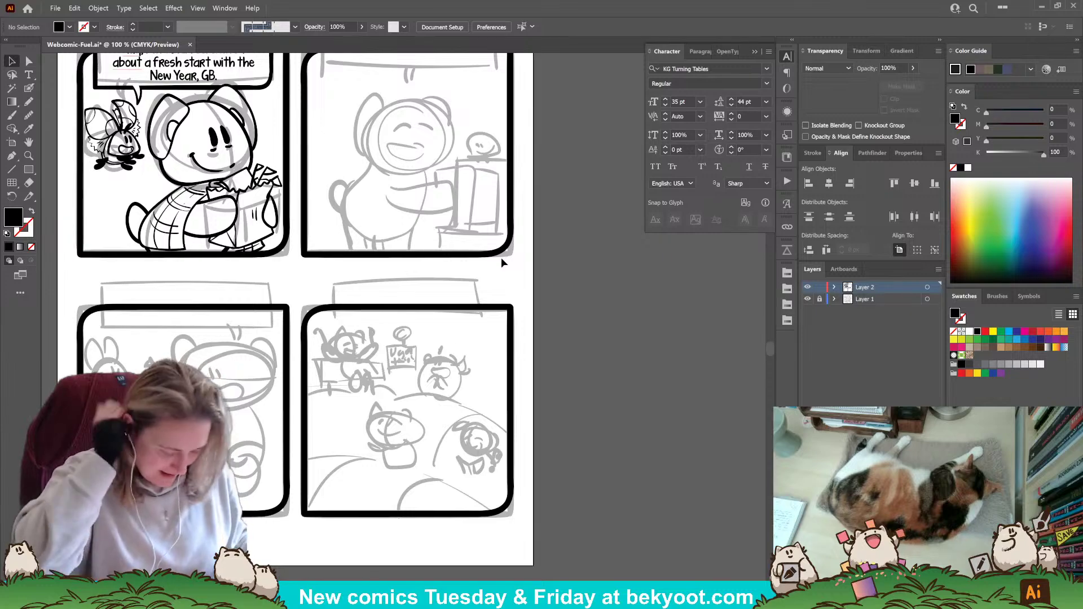
pyautogui.scroll(5, 451, 293)
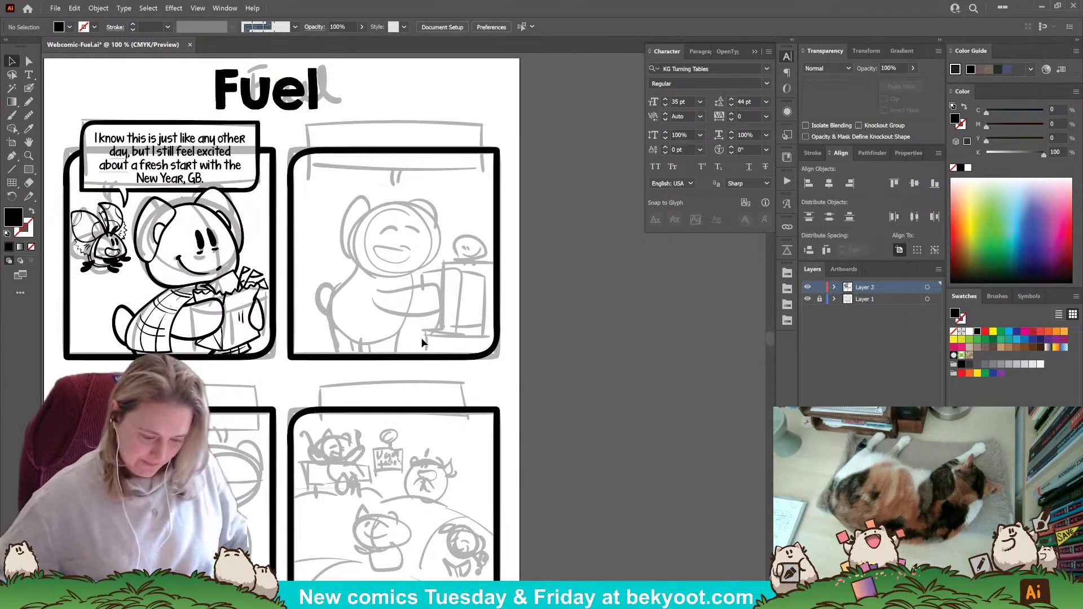
pyautogui.click(29, 88)
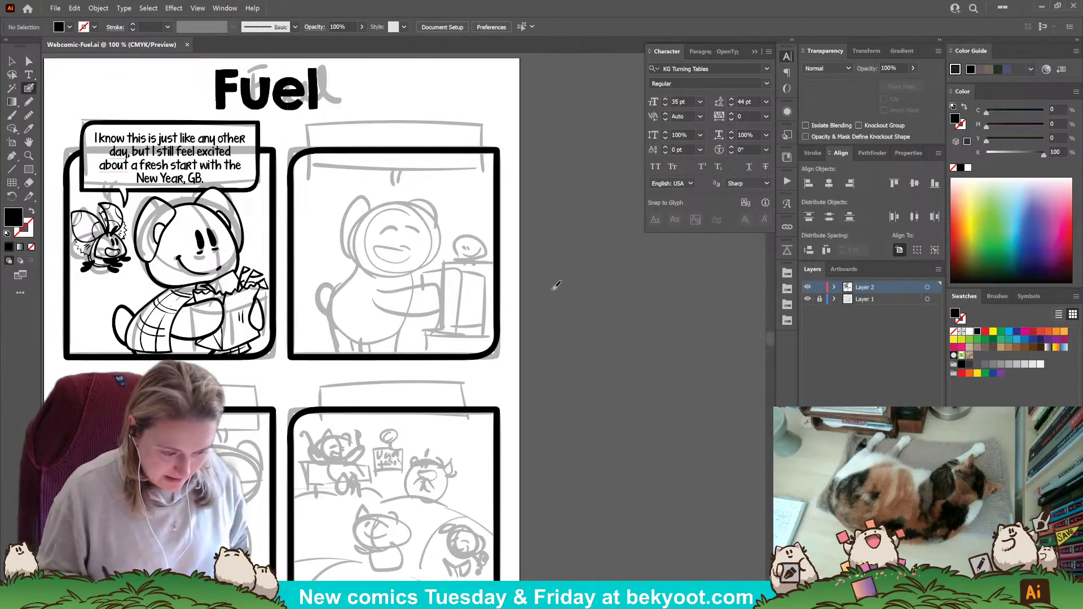
pyautogui.scroll(1, 550, 294)
pyautogui.scroll(1, 550, 299)
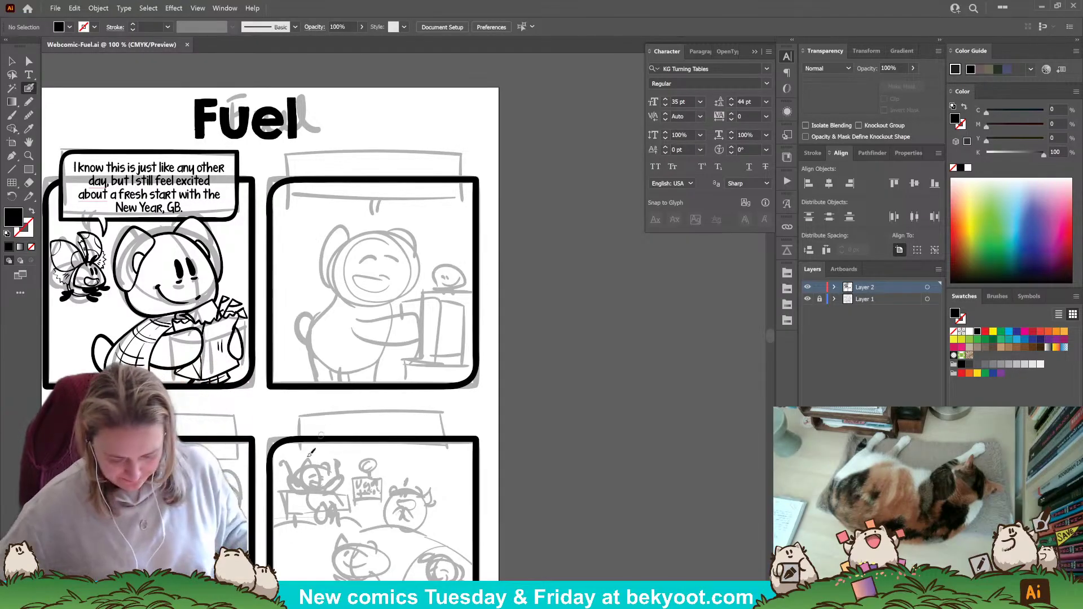
pyautogui.scroll(1, 356, 414)
pyautogui.moveTo(376, 416); pyautogui.dragTo(354, 415)
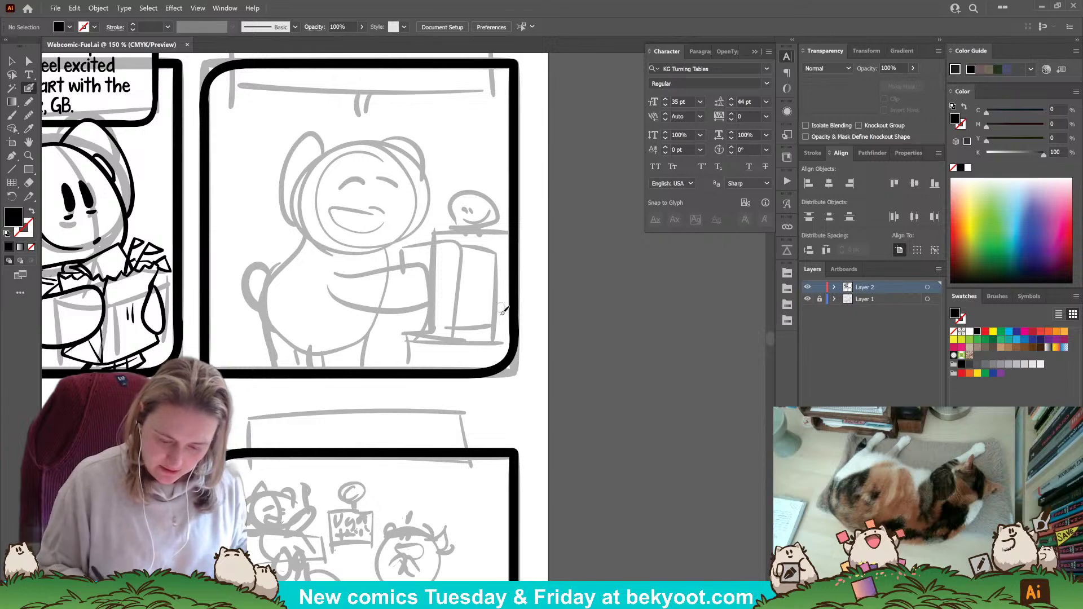
pyautogui.scroll(-5, 409, 423)
pyautogui.hscroll(-5, 525, 333)
pyautogui.moveTo(654, 235); pyautogui.dragTo(645, 207)
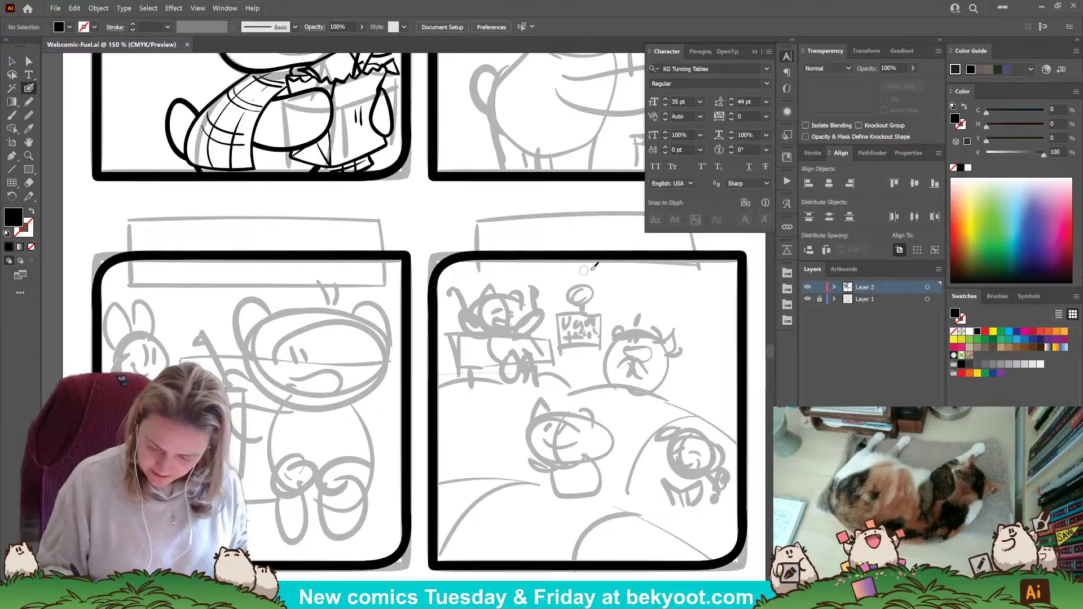
pyautogui.scroll(6, 340, 376)
pyautogui.hscroll(4, 385, 417)
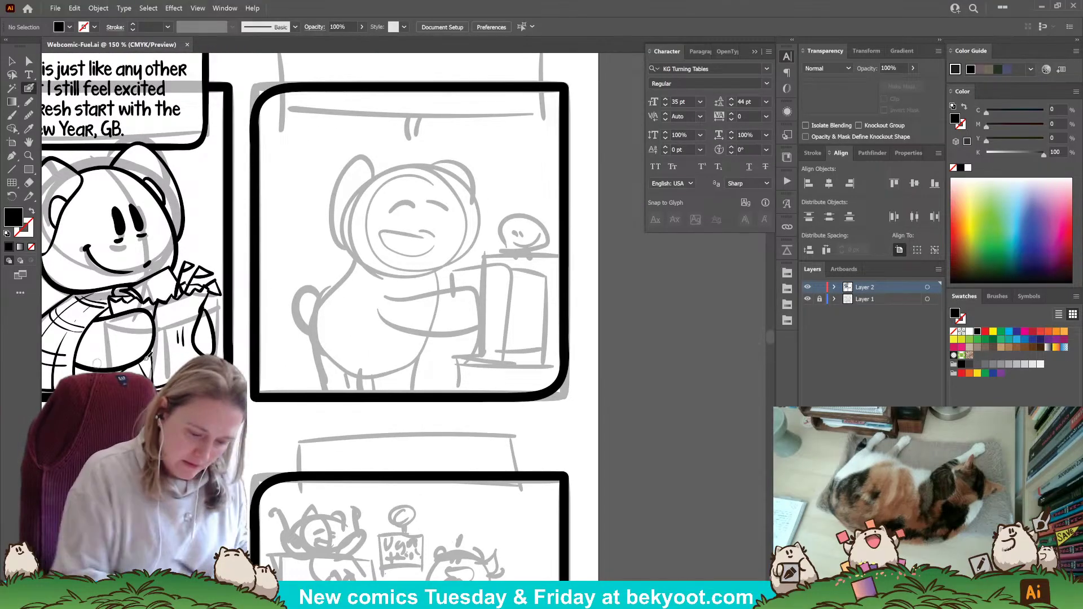
pyautogui.scroll(-1, 491, 317)
pyautogui.hscroll(2, 491, 317)
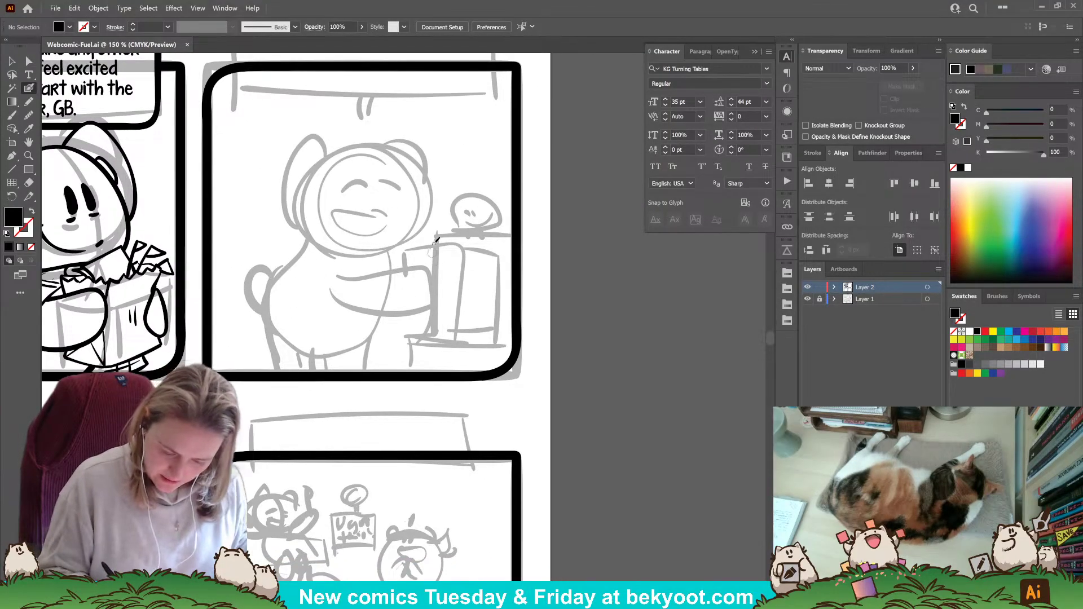
# Ink the upright edge and upper edge of the cabinet in the second panel, spanning about 178 by 222 px.
pyautogui.moveTo(432, 235); pyautogui.dragTo(434, 334)
pyautogui.hotkey('ctrl', 'z')
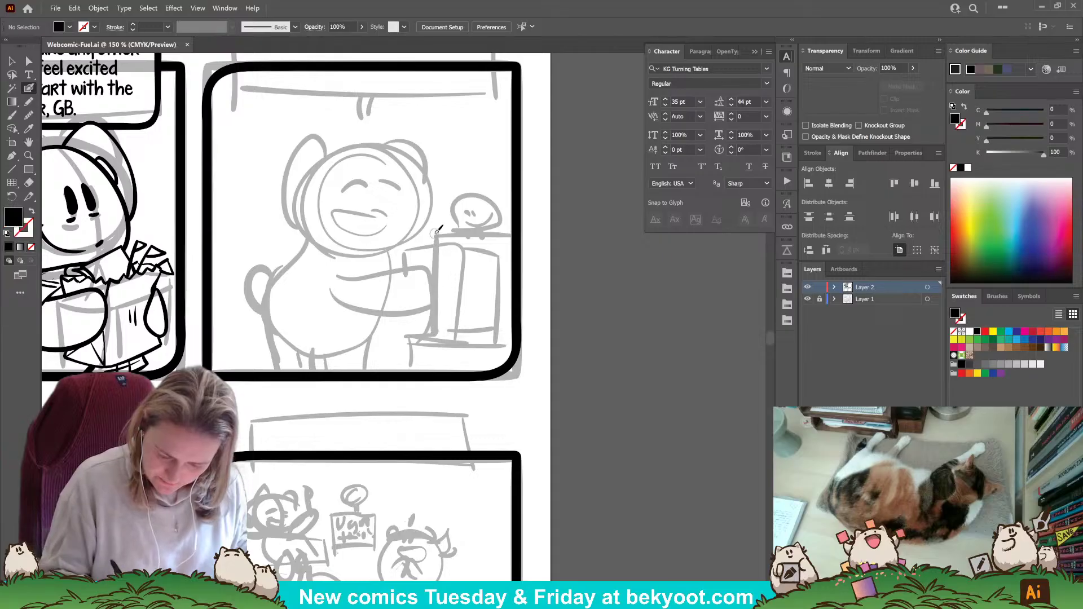
pyautogui.moveTo(435, 233); pyautogui.dragTo(434, 331)
pyautogui.moveTo(437, 230); pyautogui.dragTo(520, 230)
pyautogui.hotkey('ctrl', 'z')
pyautogui.moveTo(438, 230); pyautogui.dragTo(522, 230)
pyautogui.hotkey('ctrl', 'z')
pyautogui.moveTo(438, 231); pyautogui.dragTo(521, 231)
# Group the cabinet's two inked edges and open the group for isolated editing.
pyautogui.keyDown('ctrl'); pyautogui.keyDown('shift'); pyautogui.click(455, 232); pyautogui.keyUp('shift'); pyautogui.keyUp('ctrl')
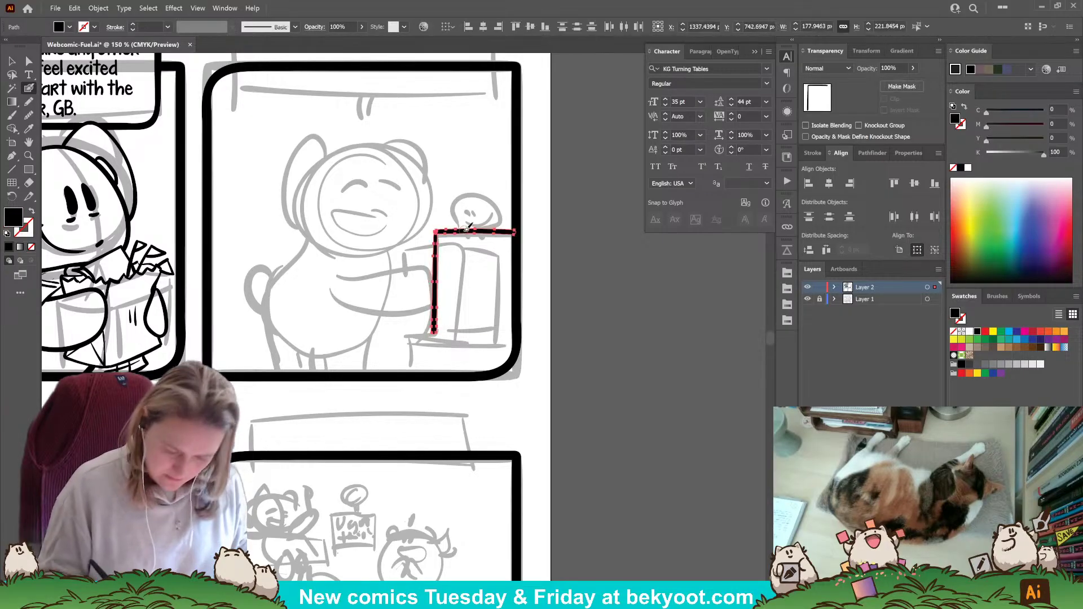
pyautogui.hotkey('ctrl', 'g')
pyautogui.keyDown('ctrl'); pyautogui.doubleClick(492, 232); pyautogui.keyUp('ctrl')
# Ink the cabinet's projecting base slab with its short front edge, two upper lines, slanted corner and lower line.
pyautogui.moveTo(472, 362); pyautogui.dragTo(485, 336)
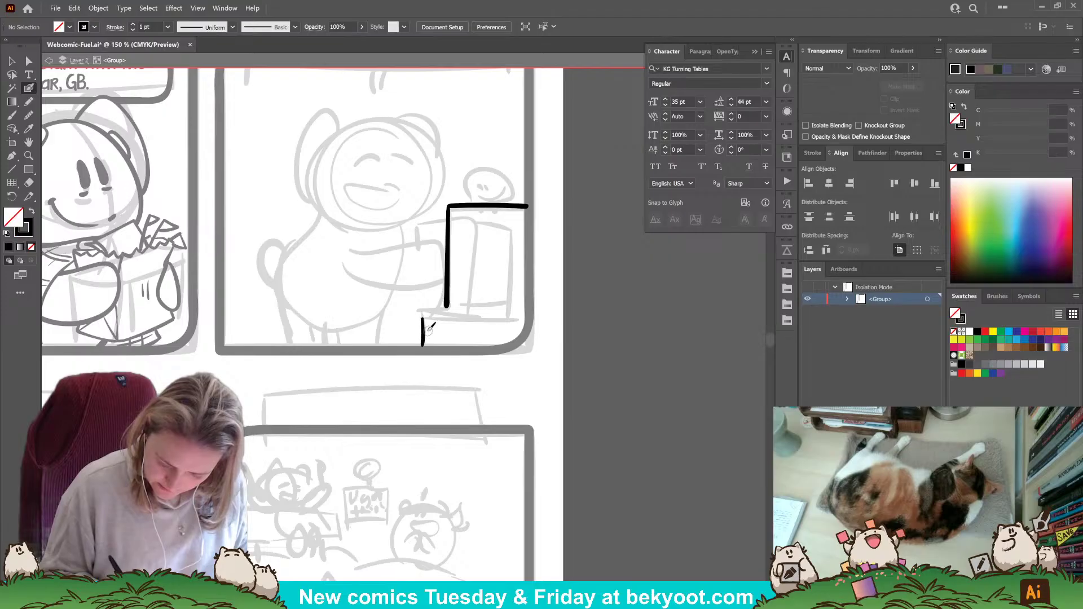
pyautogui.hotkey('shift', 'x')
pyautogui.moveTo(422, 317)
pyautogui.mouseDown()
pyautogui.moveTo(422, 344)
pyautogui.moveTo(531, 319)
pyautogui.mouseUp()
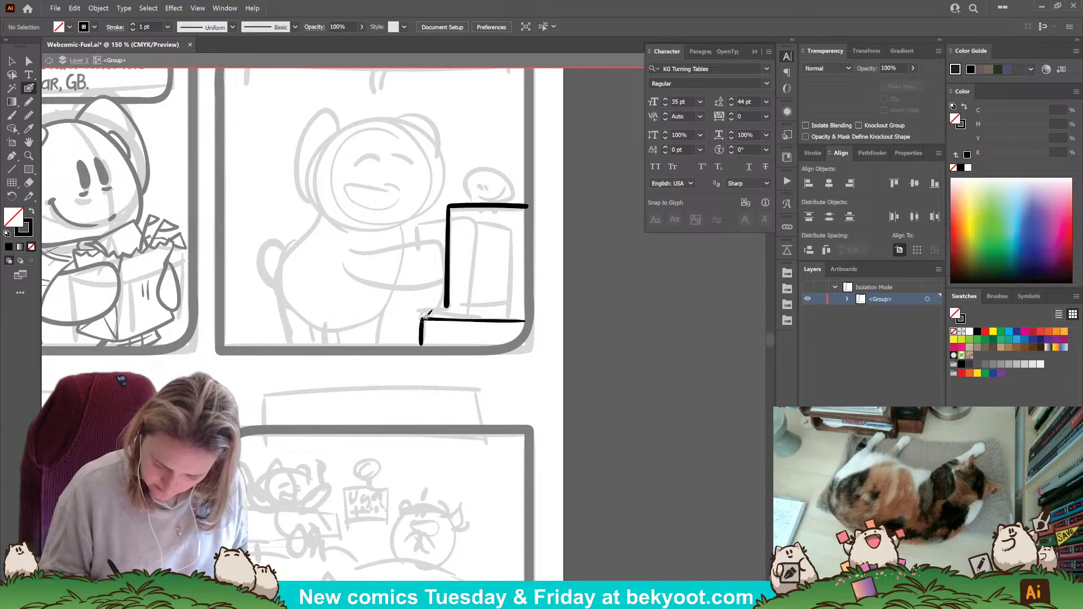
pyautogui.moveTo(449, 309); pyautogui.dragTo(528, 312)
pyautogui.keyDown('ctrl'); pyautogui.click(422, 334); pyautogui.keyUp('ctrl')
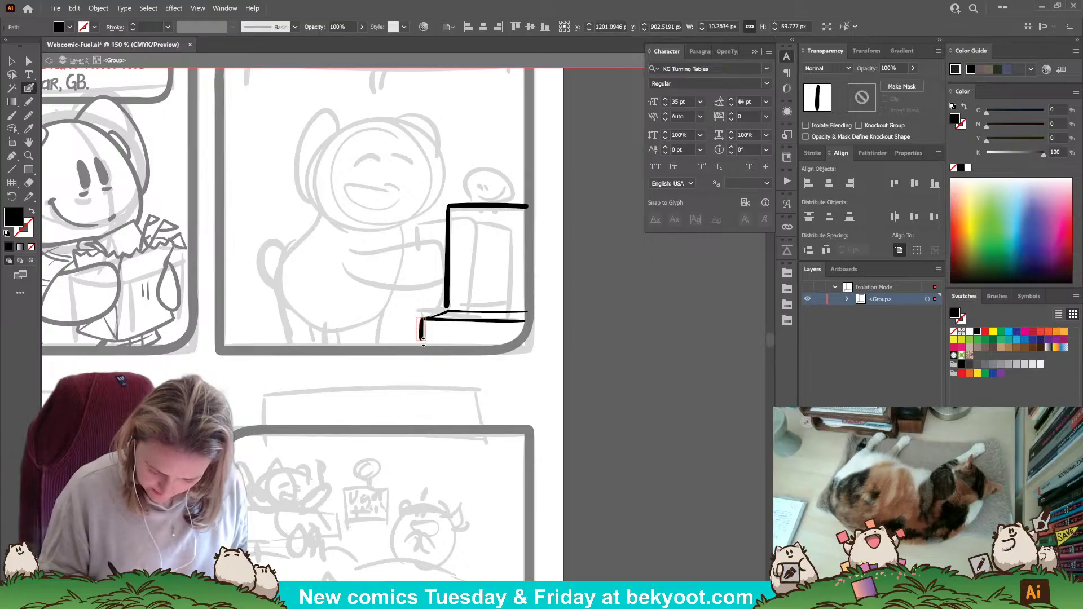
pyautogui.hotkey('ctrl', 'shift', 'a')
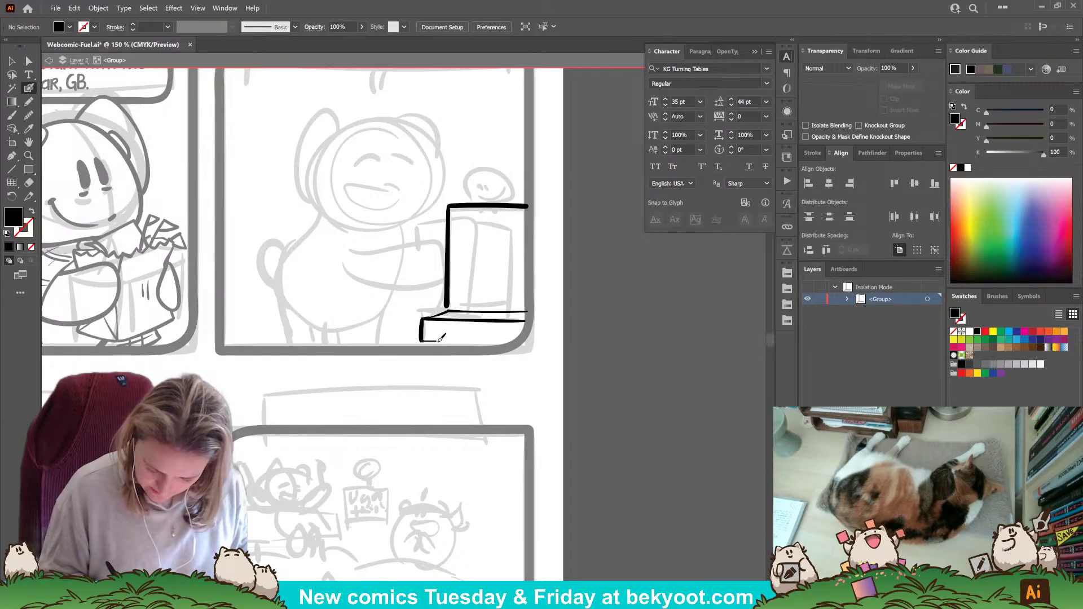
pyautogui.moveTo(465, 337); pyautogui.dragTo(529, 340)
# Add two small solid black feet beneath the cabinet's base using the Pencil tool and a black fill.
pyautogui.hotkey('shift', 'x')
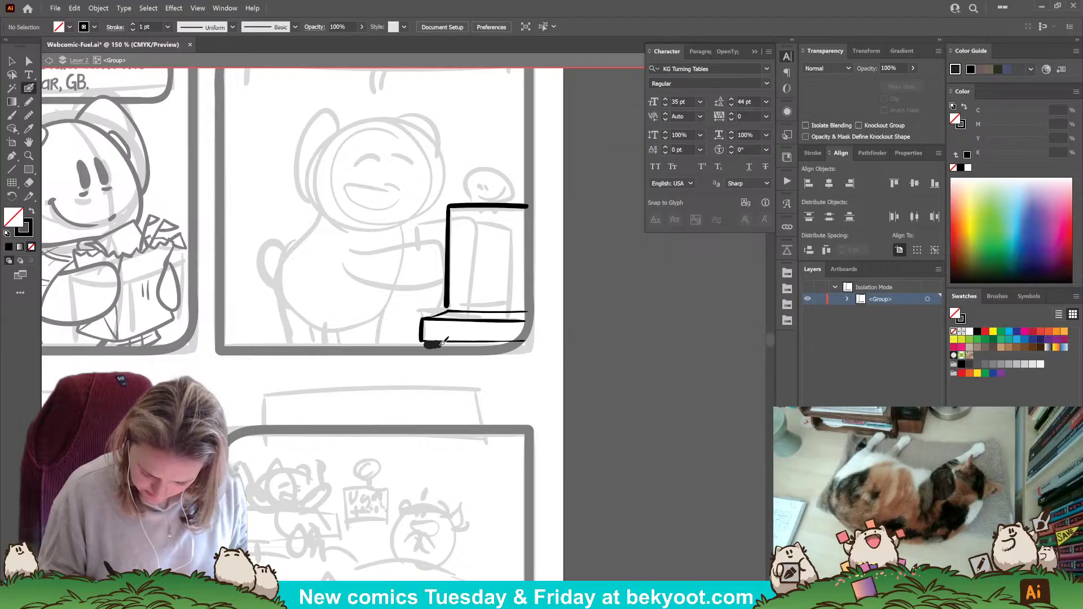
pyautogui.press('b')
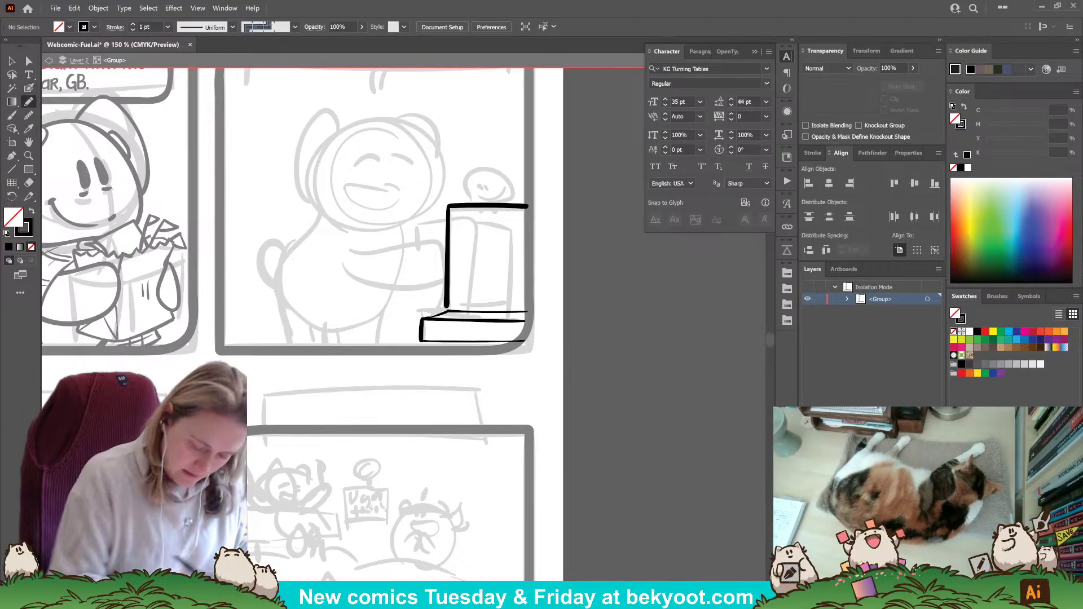
pyautogui.moveTo(427, 343)
pyautogui.mouseDown()
pyautogui.moveTo(444, 342)
pyautogui.moveTo(427, 341)
pyautogui.mouseUp()
pyautogui.hotkey('ctrl', 'z')
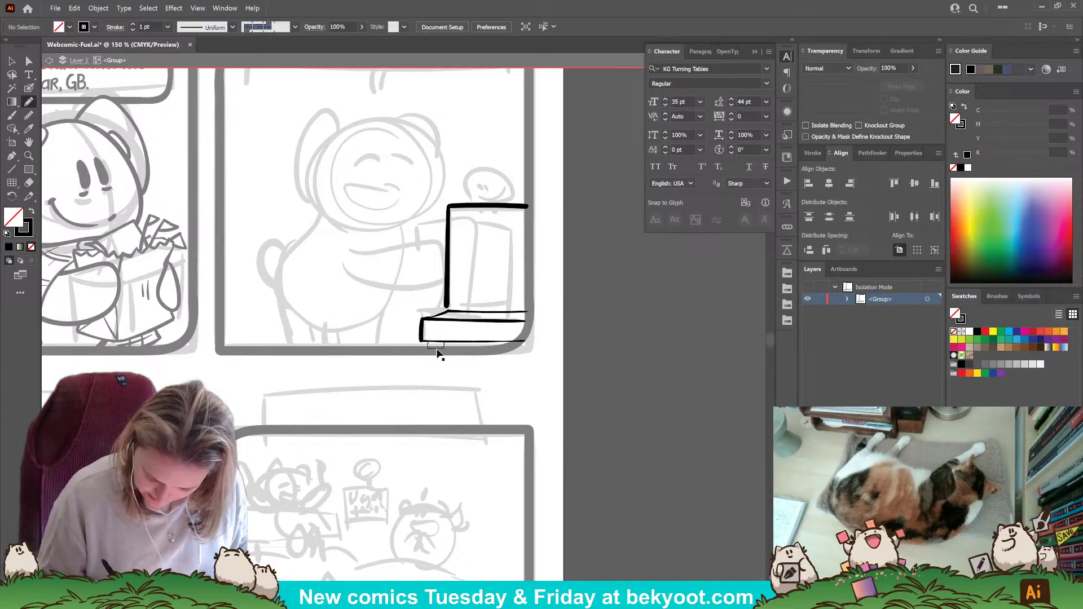
pyautogui.keyDown('ctrl'); pyautogui.click(437, 349); pyautogui.keyUp('ctrl')
pyautogui.hotkey('shift', 'x')
pyautogui.keyDown('ctrl'); pyautogui.click(463, 358); pyautogui.keyUp('ctrl')
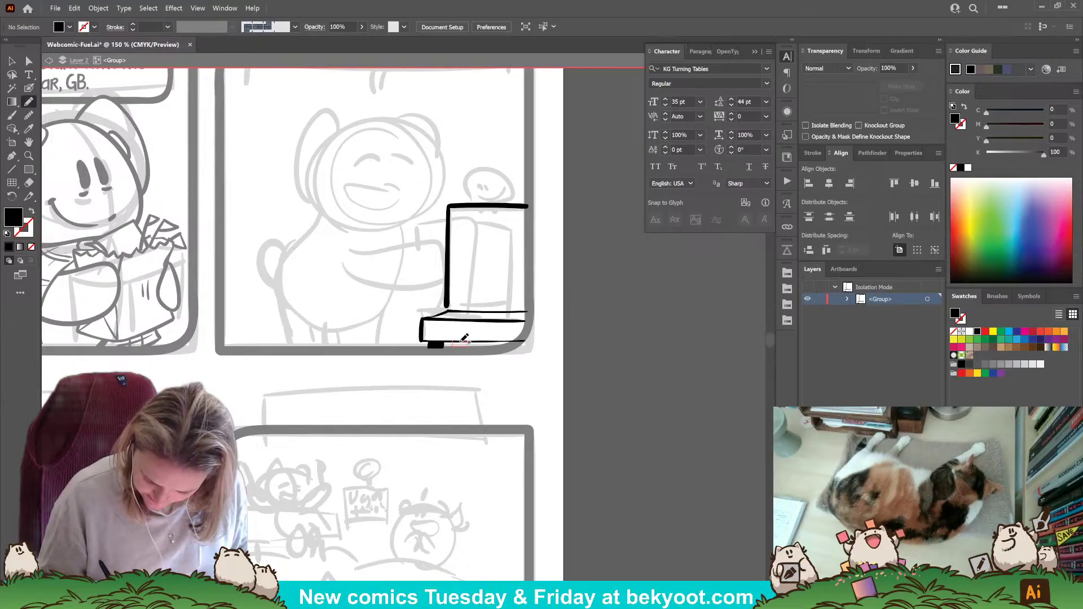
pyautogui.moveTo(461, 343); pyautogui.dragTo(453, 376)
pyautogui.keyDown('ctrl'); pyautogui.click(460, 345); pyautogui.keyUp('ctrl')
pyautogui.hotkey('shift', 'x')
pyautogui.keyDown('ctrl'); pyautogui.click(476, 334); pyautogui.keyUp('ctrl')
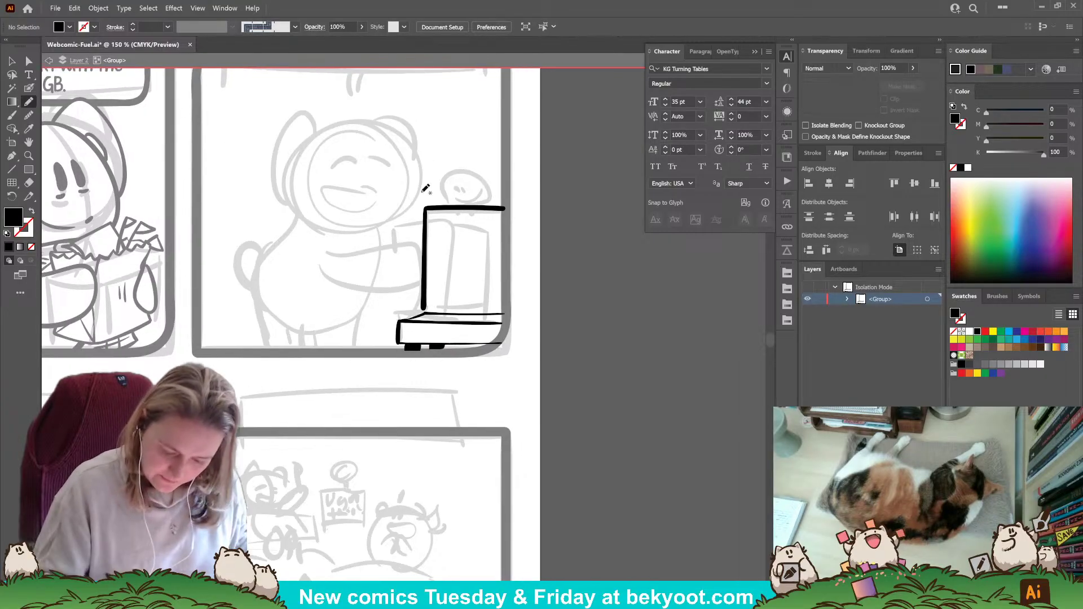
# Slim the cabinet's upright edge to about 11 px, lengthen it to about 227 px to meet the base, and deselect it.
pyautogui.keyDown('ctrl'); pyautogui.click(426, 291); pyautogui.keyUp('ctrl')
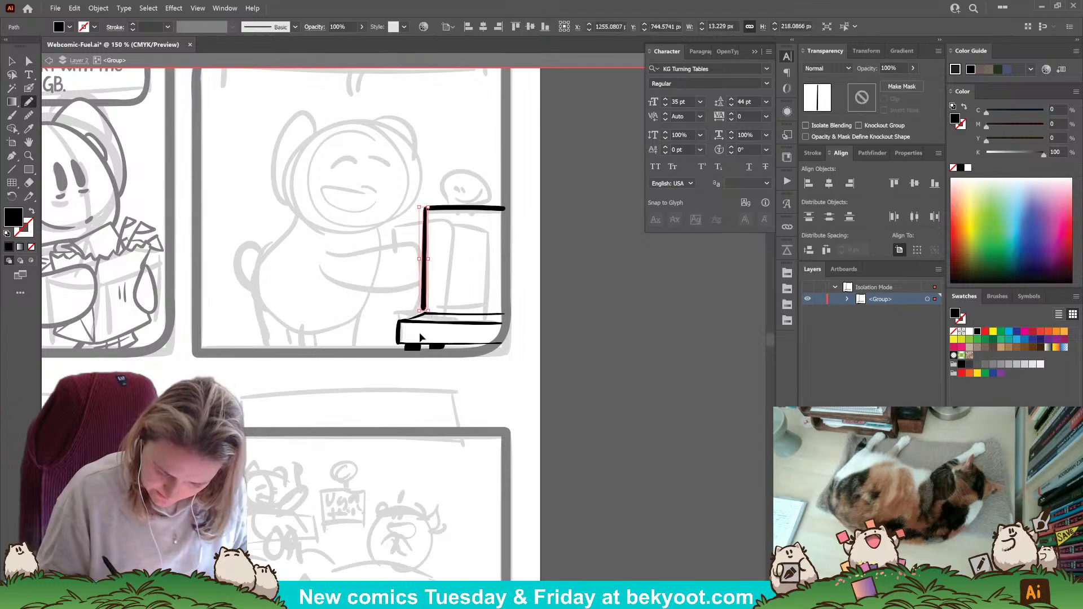
pyautogui.moveTo(420, 259); pyautogui.dragTo(422, 259)
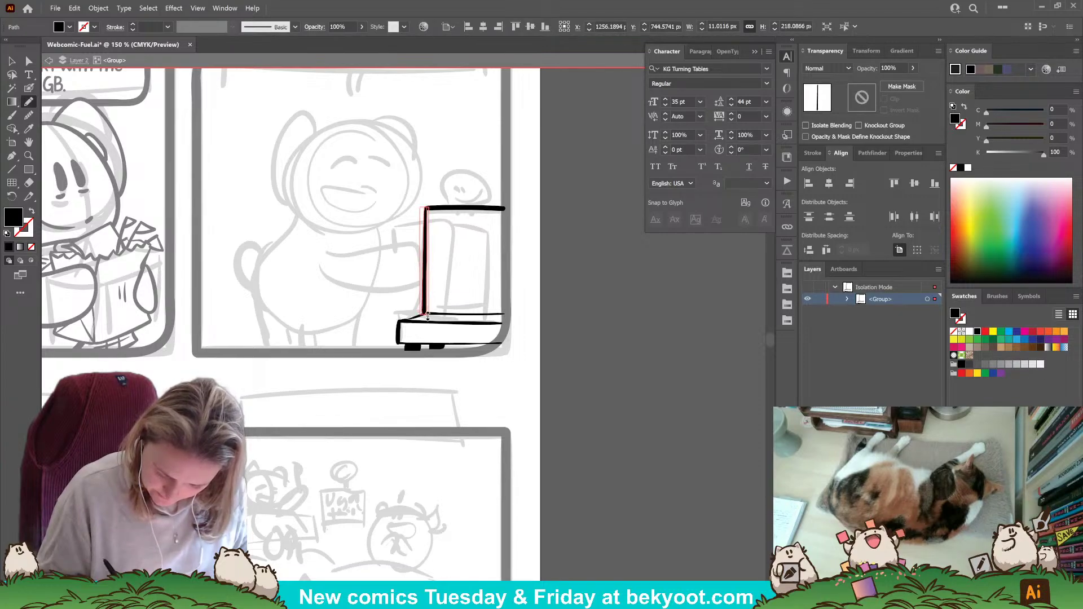
pyautogui.moveTo(428, 309); pyautogui.dragTo(432, 307)
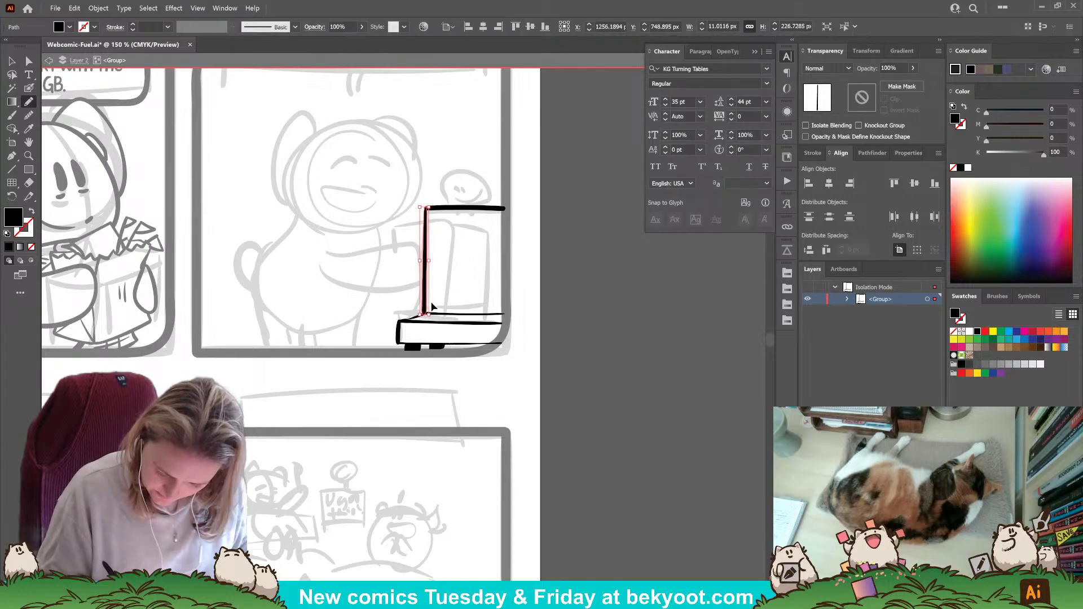
pyautogui.keyDown('ctrl'); pyautogui.click(432, 224); pyautogui.keyUp('ctrl')
# Ink two thin horizontal lines across the cabinet's front, with a gap in the lower one, and clear the selection.
pyautogui.moveTo(435, 372); pyautogui.dragTo(429, 358)
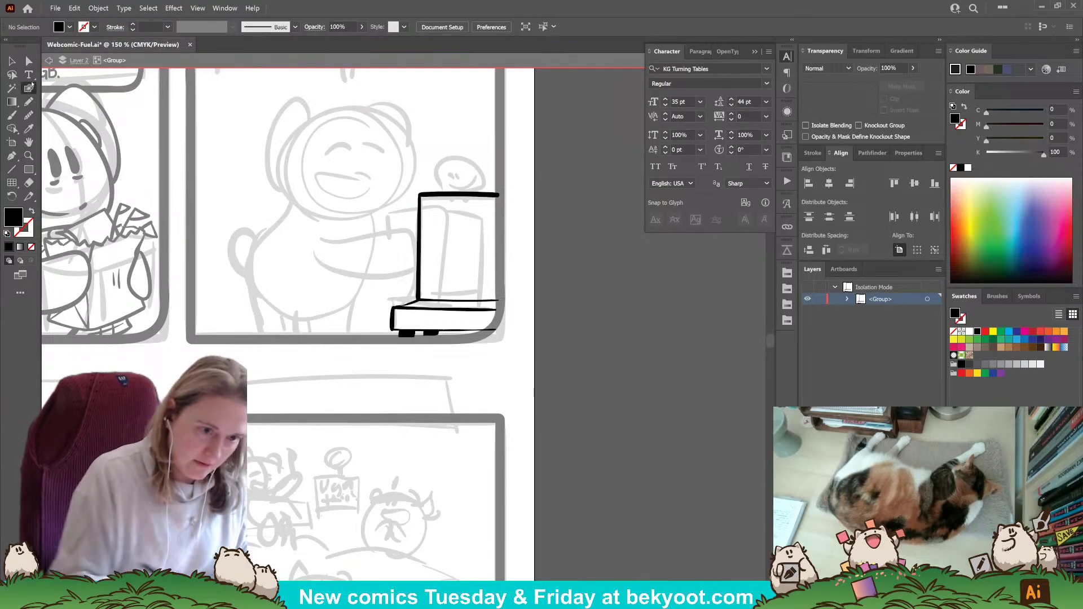
pyautogui.moveTo(445, 302); pyautogui.dragTo(465, 299)
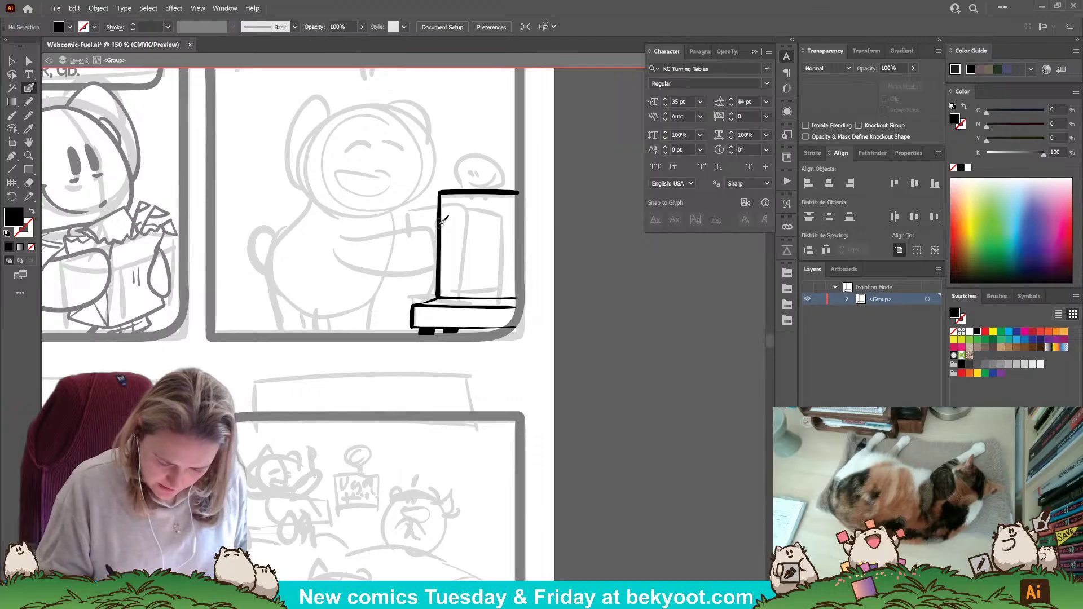
pyautogui.moveTo(468, 224); pyautogui.dragTo(518, 225)
pyautogui.hotkey('ctrl', 'z')
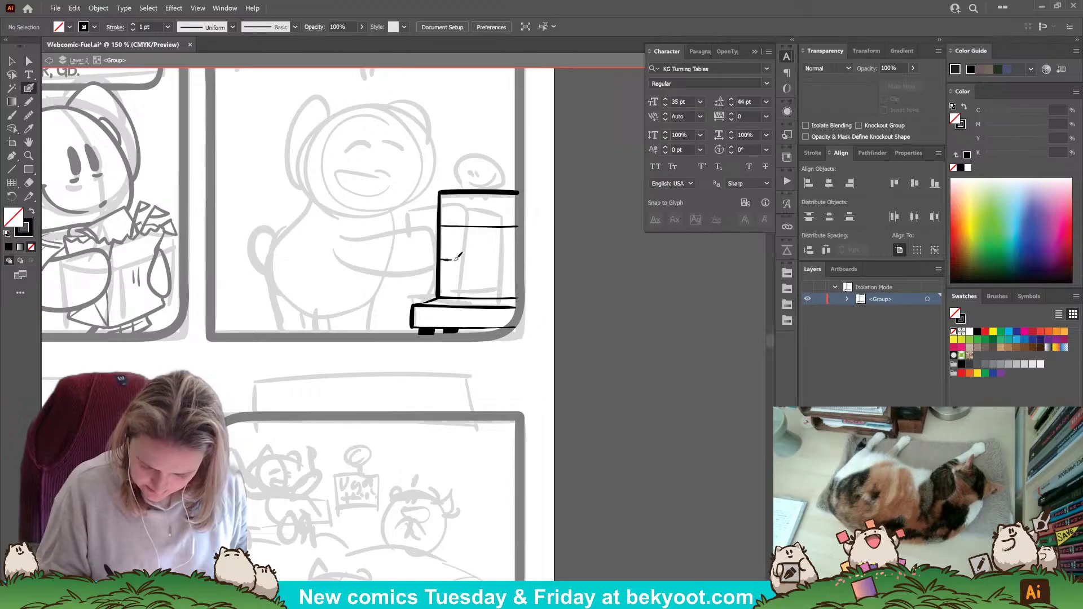
pyautogui.moveTo(457, 257)
pyautogui.mouseDown()
pyautogui.moveTo(529, 260)
pyautogui.moveTo(515, 264)
pyautogui.mouseUp()
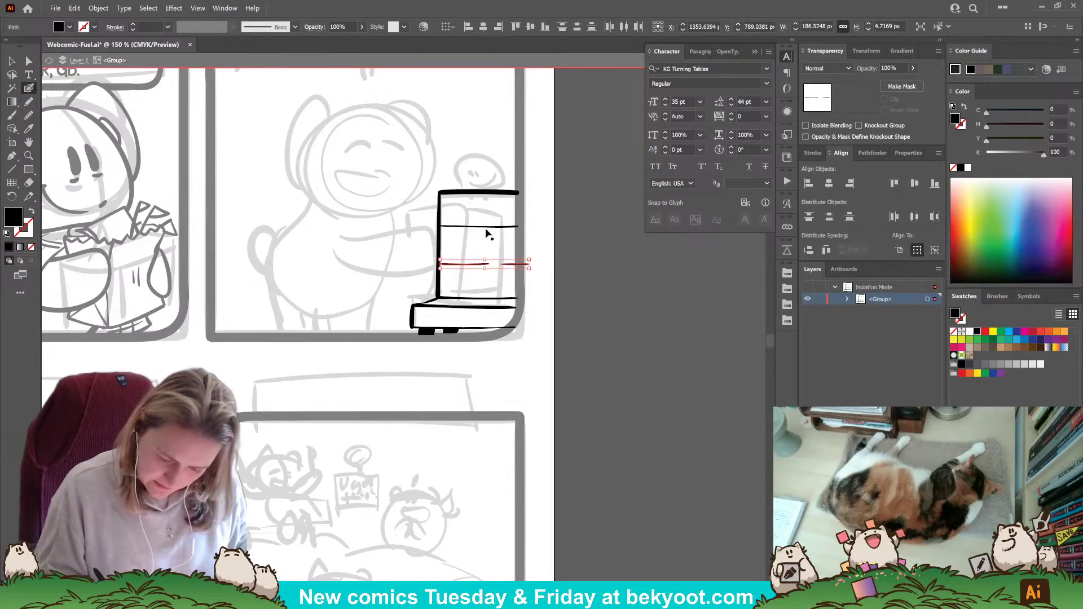
pyautogui.keyDown('ctrl'); pyautogui.click(558, 247); pyautogui.keyUp('ctrl')
pyautogui.moveTo(470, 311); pyautogui.dragTo(444, 355)
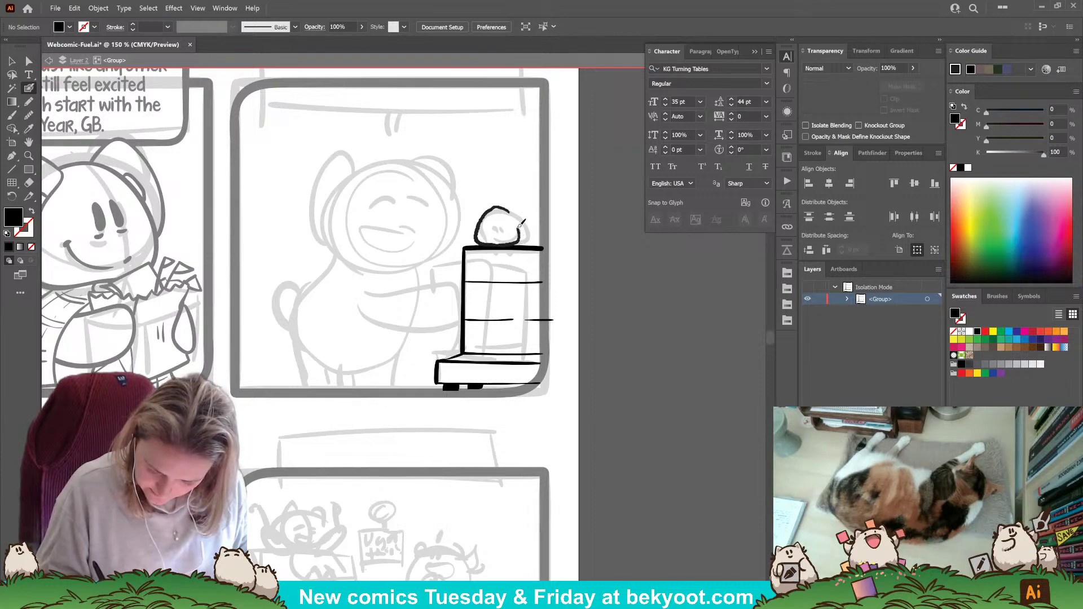
pyautogui.moveTo(510, 211)
pyautogui.mouseDown()
pyautogui.moveTo(500, 208)
pyautogui.moveTo(493, 243)
pyautogui.mouseUp()
pyautogui.hotkey('ctrl', 'z')
pyautogui.hotkey('ctrl', 'z')
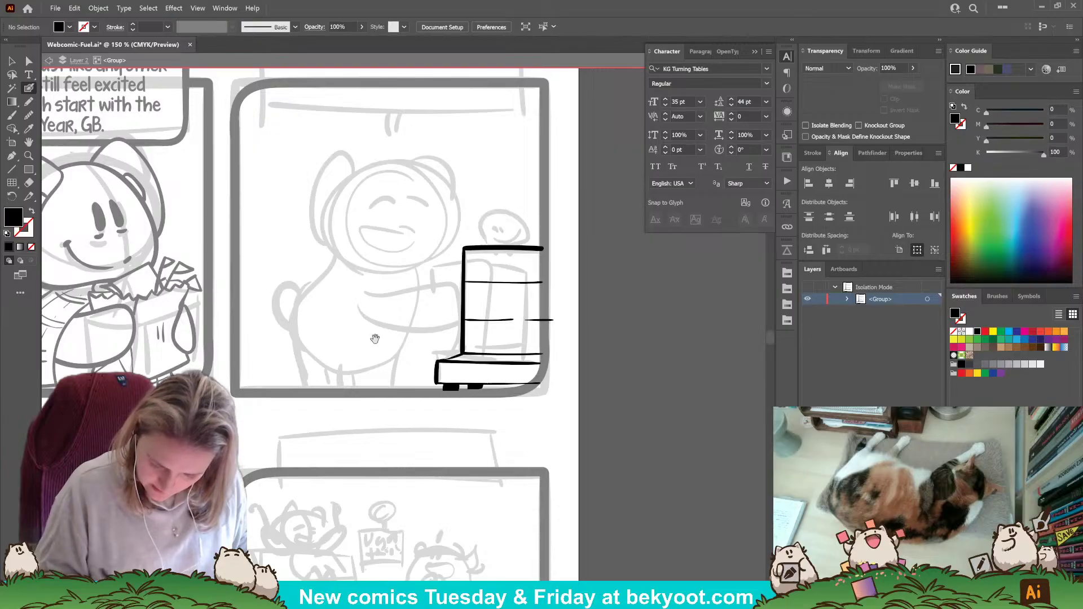
pyautogui.moveTo(375, 339); pyautogui.dragTo(415, 334)
pyautogui.moveTo(475, 176)
pyautogui.mouseDown()
pyautogui.moveTo(450, 159)
pyautogui.moveTo(426, 159)
pyautogui.moveTo(375, 214)
pyautogui.mouseUp()
pyautogui.hotkey('ctrl', 'z')
pyautogui.moveTo(326, 262); pyautogui.dragTo(434, 302)
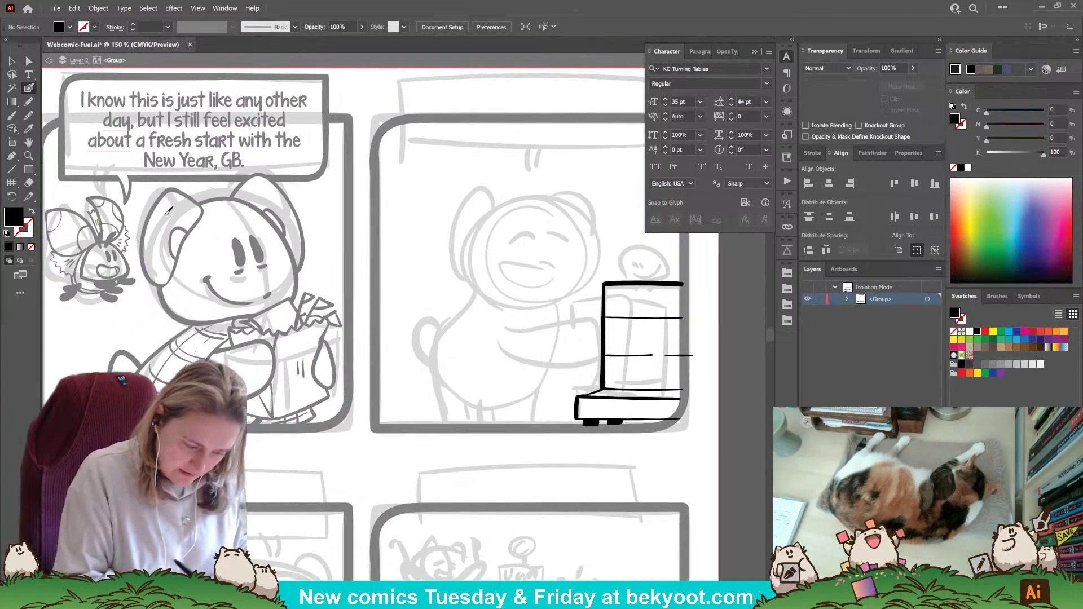
pyautogui.moveTo(535, 322); pyautogui.dragTo(434, 304)
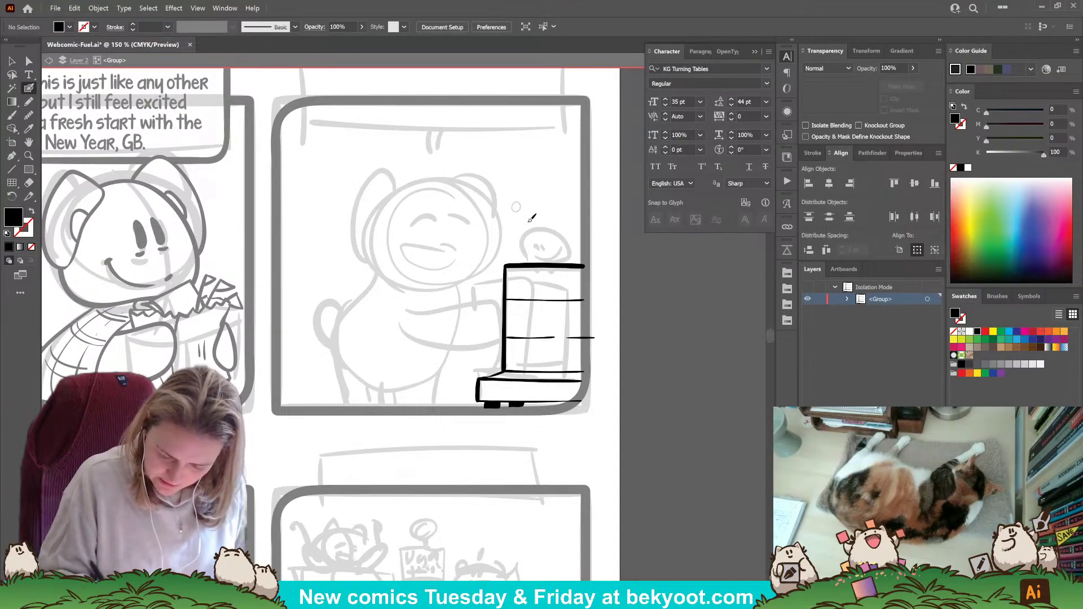
# Ink the bear's rounded head outline over the sketch, about 276 px wide and 239 px high, and tilt it slightly.
pyautogui.moveTo(446, 255); pyautogui.dragTo(446, 250)
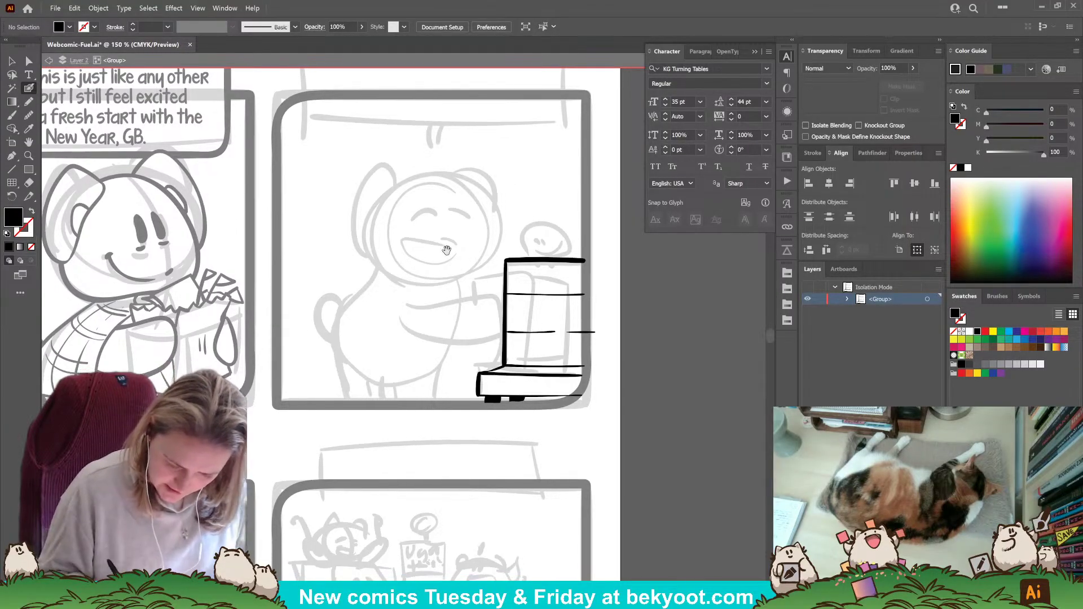
pyautogui.moveTo(461, 179)
pyautogui.mouseDown()
pyautogui.moveTo(439, 173)
pyautogui.moveTo(409, 184)
pyautogui.moveTo(387, 210)
pyautogui.moveTo(375, 263)
pyautogui.moveTo(407, 279)
pyautogui.moveTo(479, 277)
pyautogui.moveTo(493, 252)
pyautogui.moveTo(490, 212)
pyautogui.moveTo(437, 172)
pyautogui.moveTo(387, 198)
pyautogui.moveTo(367, 247)
pyautogui.moveTo(382, 276)
pyautogui.moveTo(464, 282)
pyautogui.moveTo(485, 266)
pyautogui.moveTo(477, 205)
pyautogui.moveTo(432, 173)
pyautogui.mouseUp()
pyautogui.hotkey('ctrl', 'z')
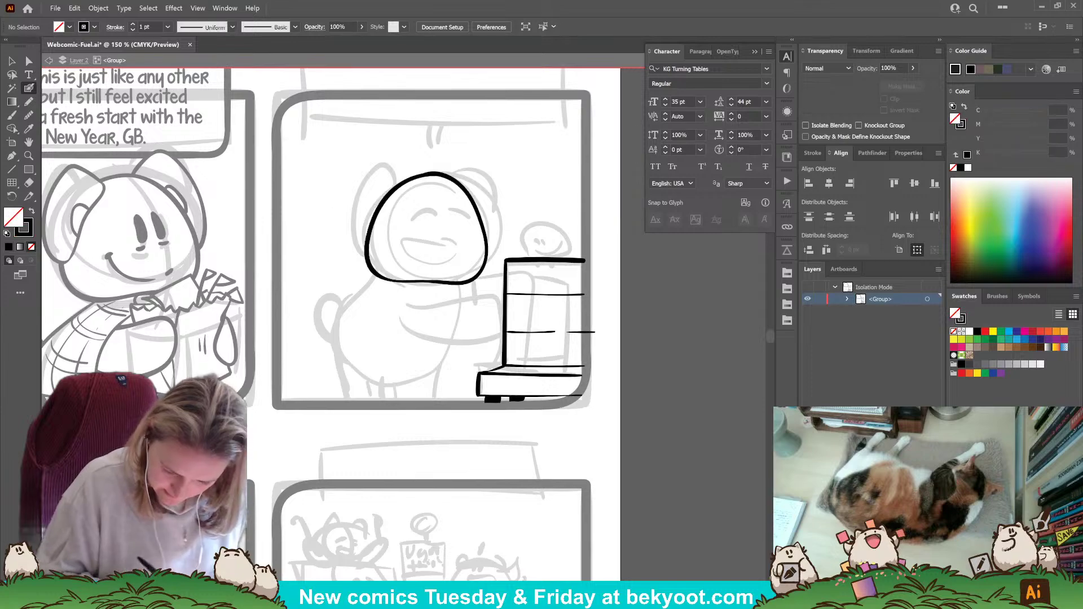
pyautogui.keyDown('ctrl'); pyautogui.click(487, 241); pyautogui.keyUp('ctrl')
pyautogui.moveTo(489, 230); pyautogui.dragTo(496, 231)
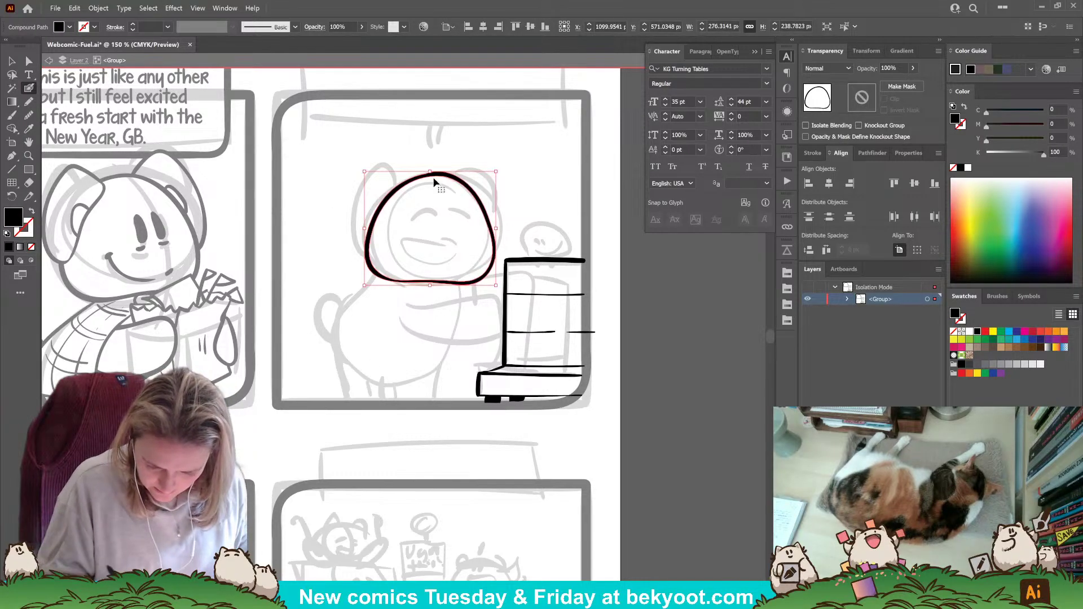
pyautogui.moveTo(431, 171); pyautogui.dragTo(510, 172)
pyautogui.keyDown('ctrl'); pyautogui.click(511, 170); pyautogui.keyUp('ctrl')
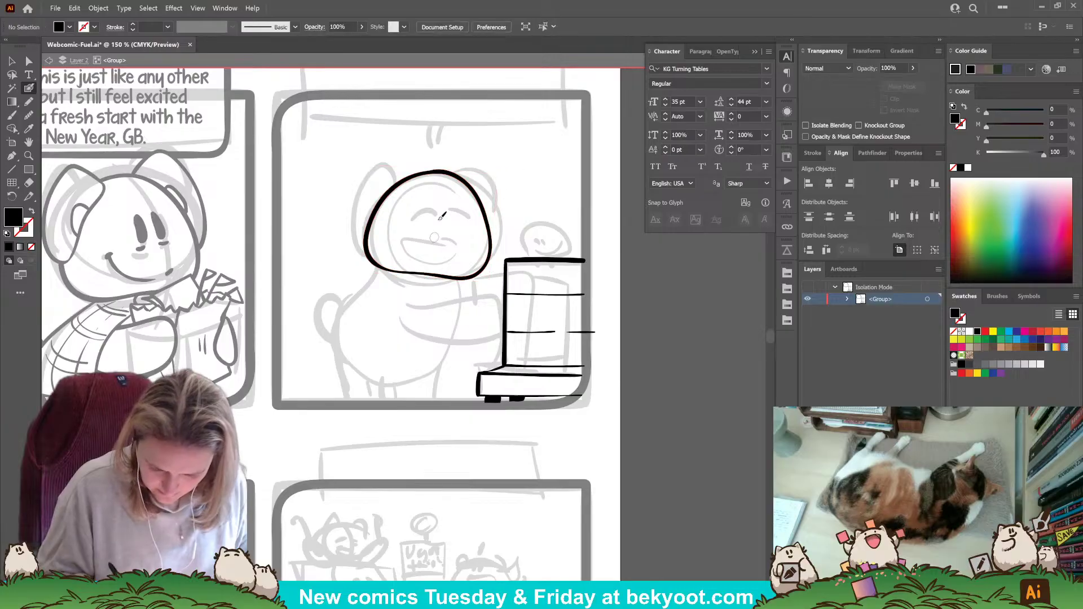
# Draw a curved centre guideline down through the bear's head, refine the head outline slightly, and group the two.
pyautogui.moveTo(435, 158)
pyautogui.mouseDown()
pyautogui.moveTo(446, 271)
pyautogui.moveTo(419, 324)
pyautogui.moveTo(427, 307)
pyautogui.mouseUp()
pyautogui.keyDown('ctrl'); pyautogui.click(503, 183); pyautogui.keyUp('ctrl')
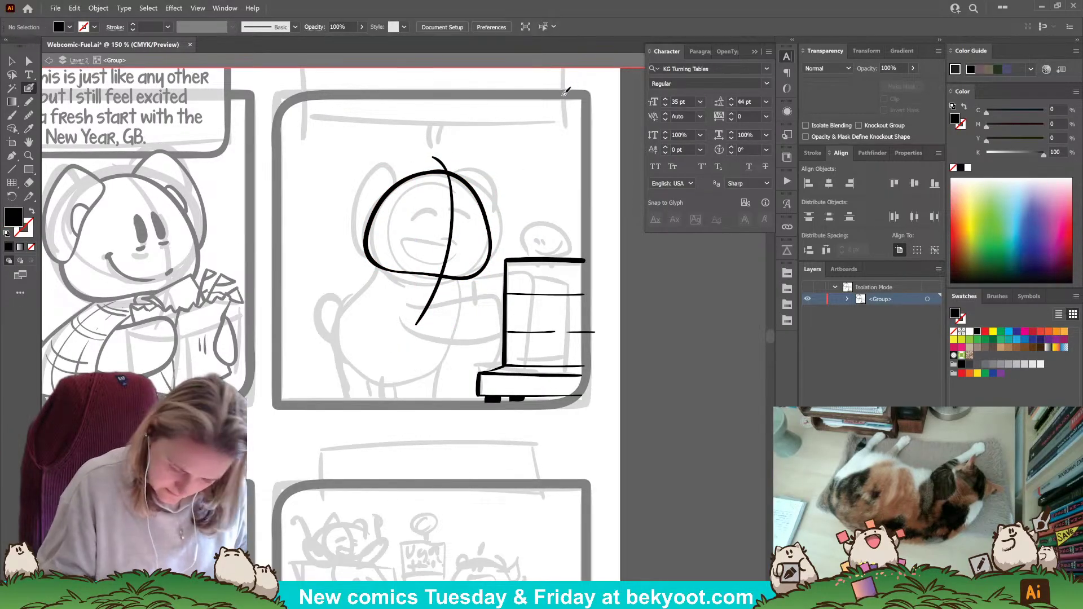
pyautogui.keyDown('ctrl'); pyautogui.click(370, 260); pyautogui.keyUp('ctrl')
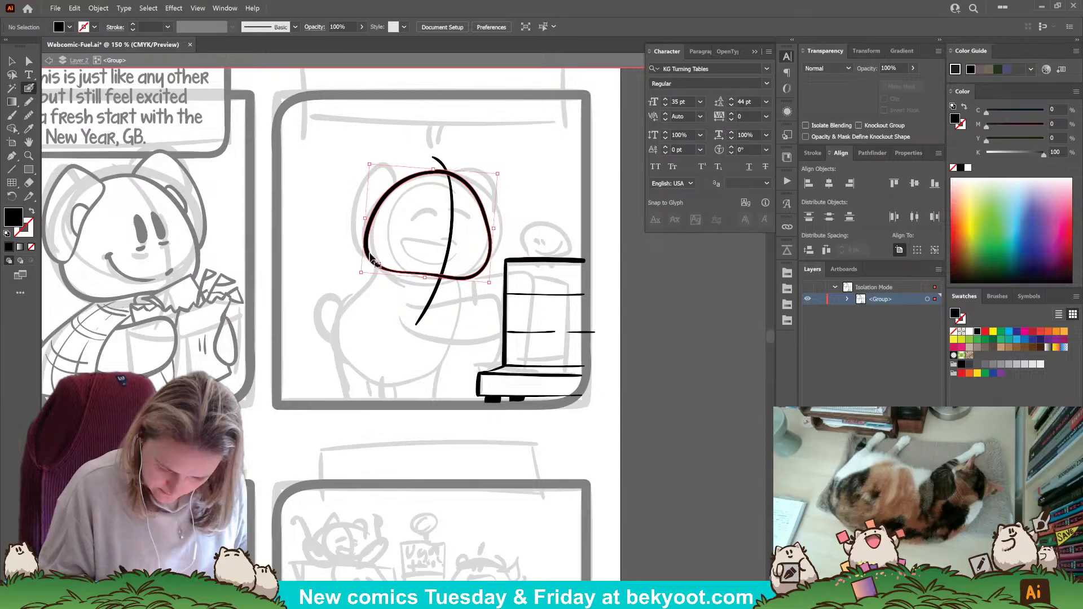
pyautogui.keyDown('ctrl'); pyautogui.click(370, 166); pyautogui.keyUp('ctrl')
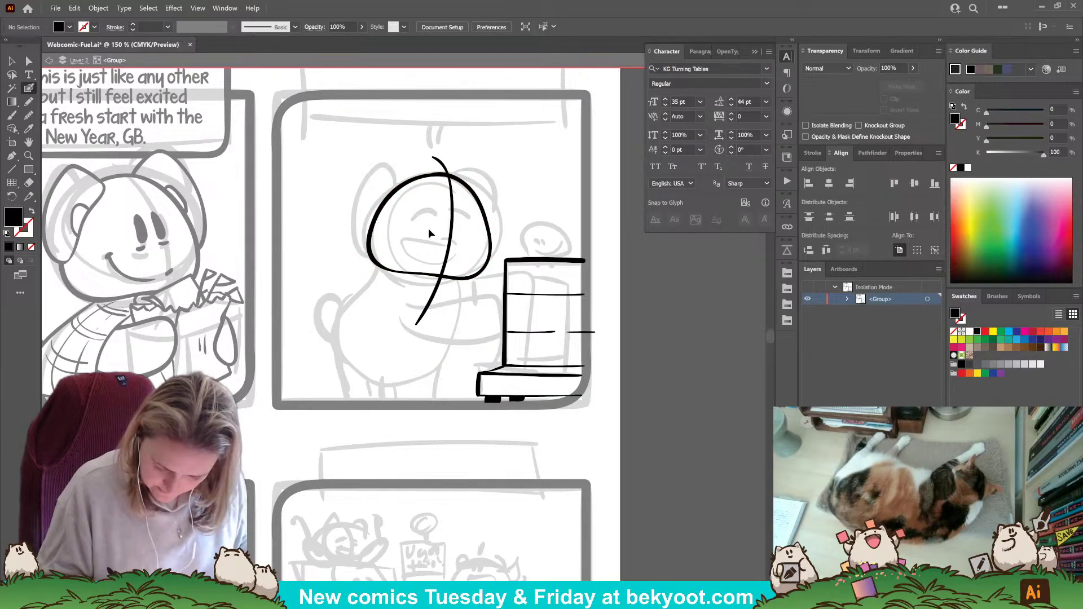
pyautogui.keyDown('ctrl'); pyautogui.click(448, 276); pyautogui.keyUp('ctrl')
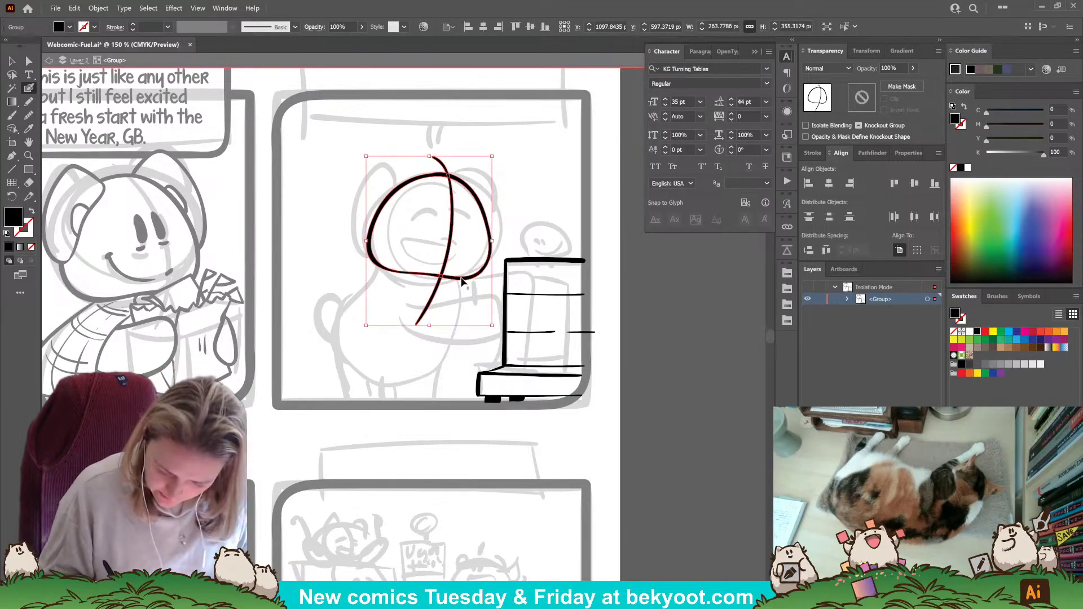
# Leave group isolation and review the whole comic page, toggling the visibility of the sketch layer, Layer 1.
pyautogui.doubleClick(461, 281)
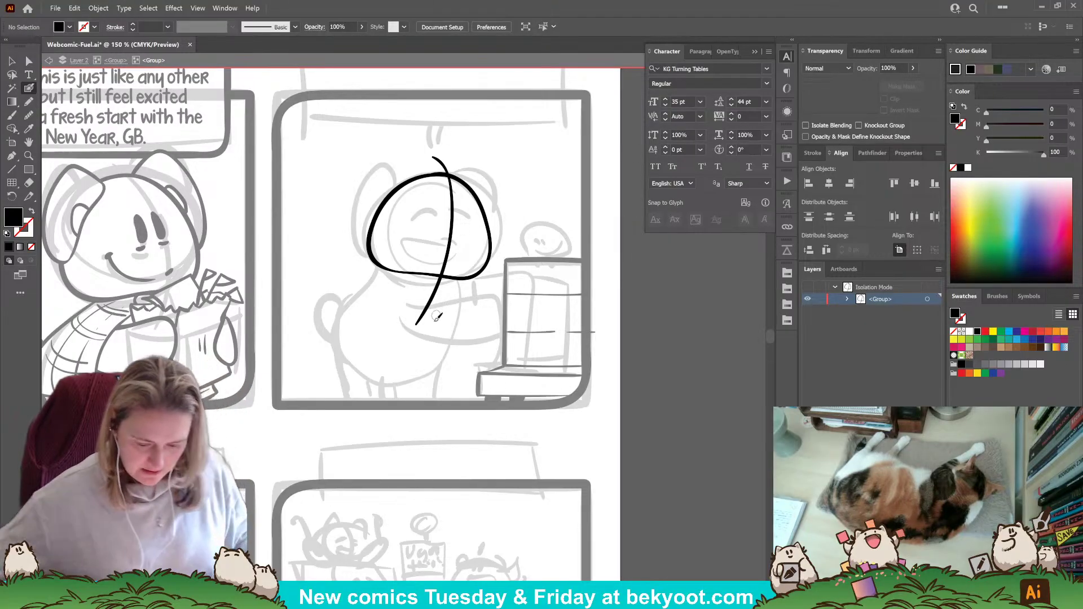
pyautogui.hotkey('ctrl', '-')
pyautogui.hotkey('ctrl', '-')
pyautogui.moveTo(226, 315); pyautogui.dragTo(360, 307)
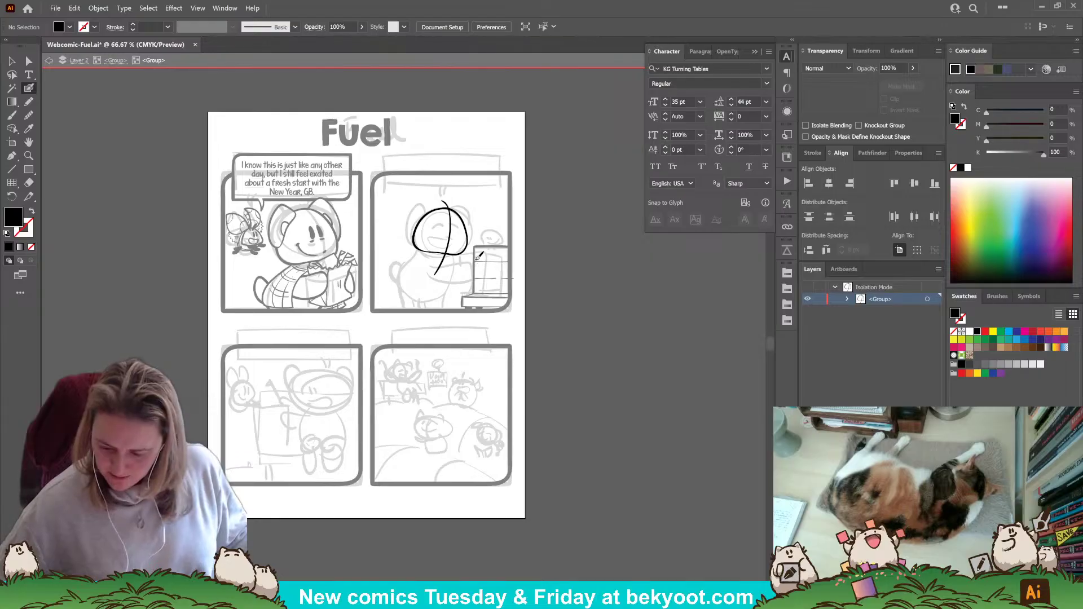
pyautogui.click(12, 61)
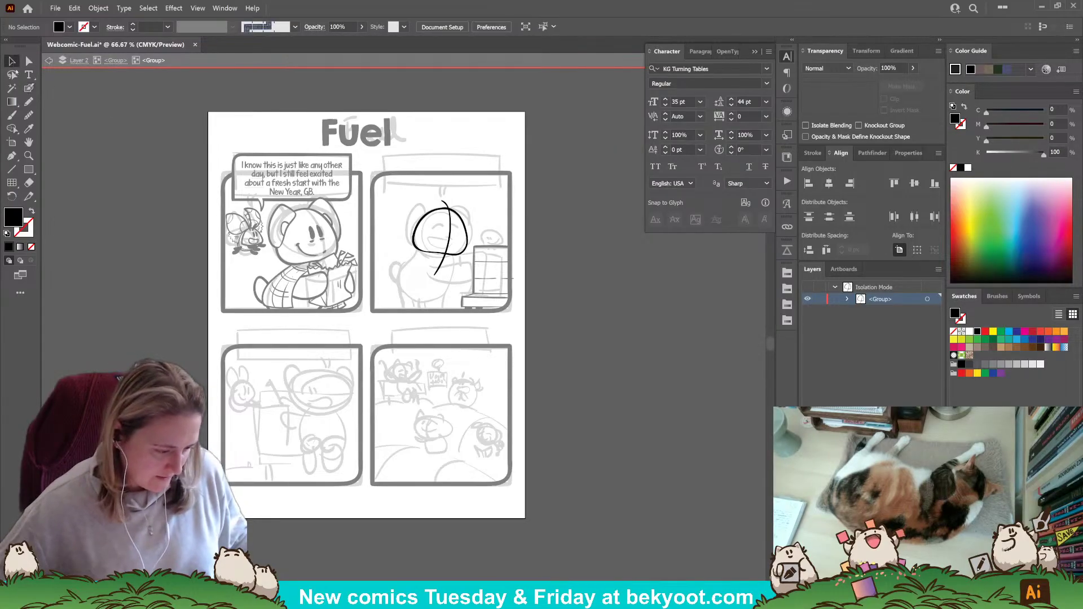
pyautogui.doubleClick(147, 170)
pyautogui.scroll(-2, 517, 280)
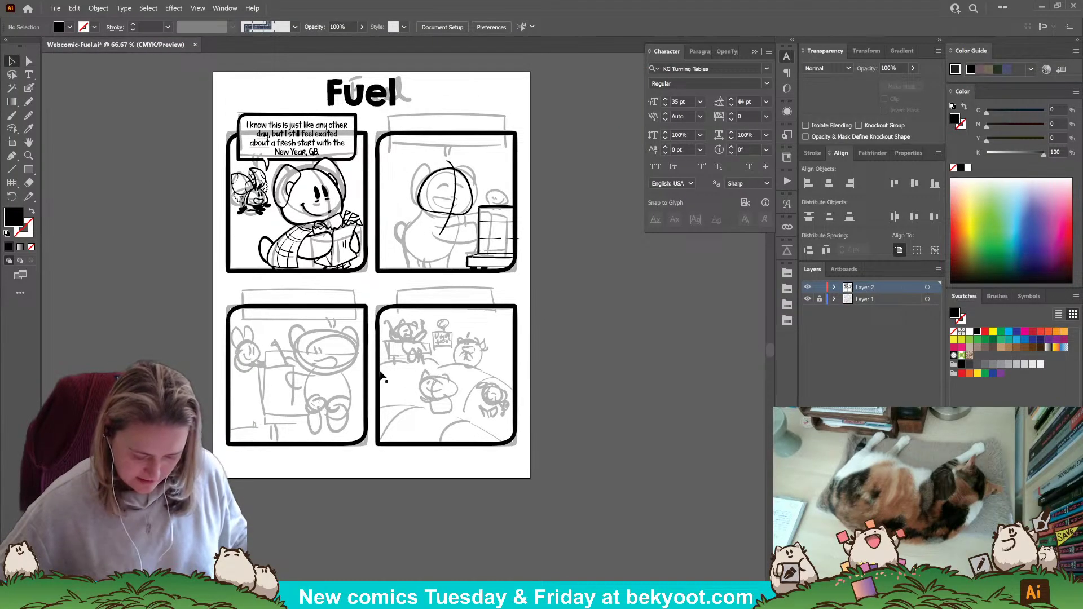
pyautogui.click(808, 299)
pyautogui.click(807, 299)
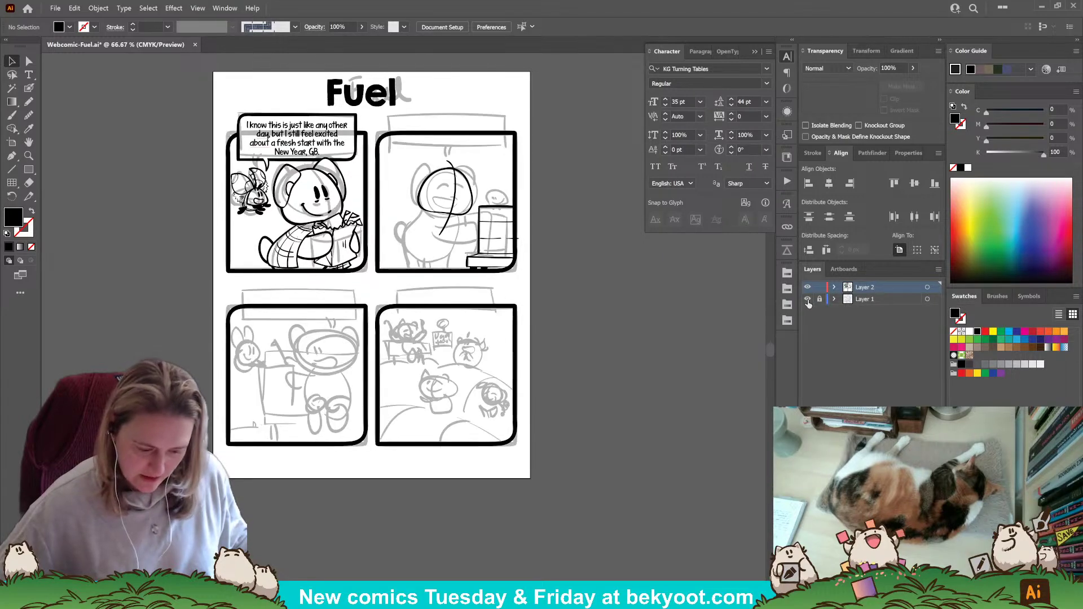
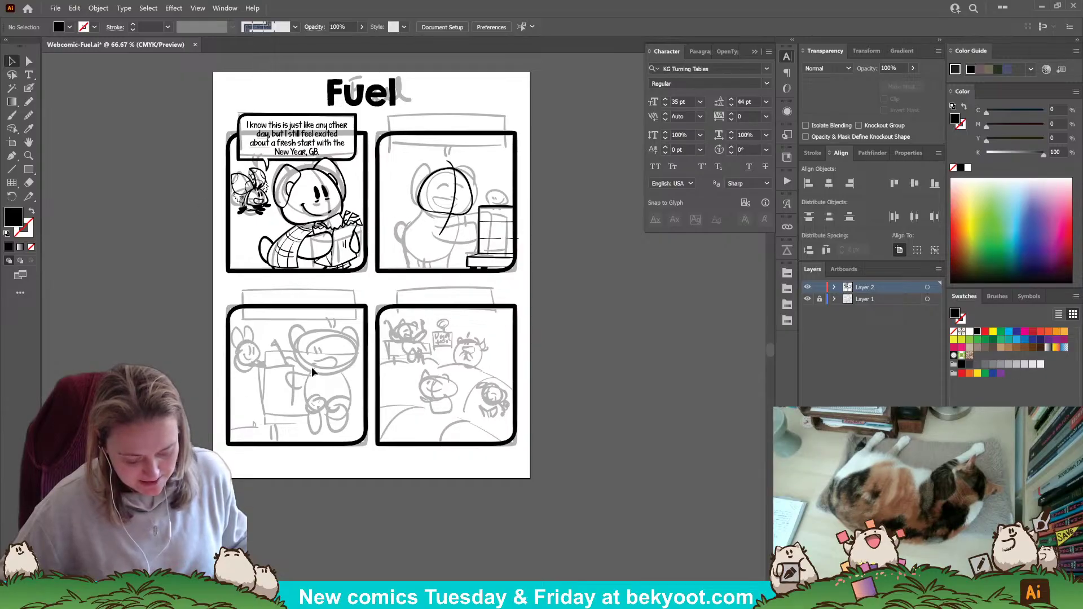
# Enter isolation for the second panel's ink group and clear the selection of the bear's head.
pyautogui.scroll(2, 461, 164)
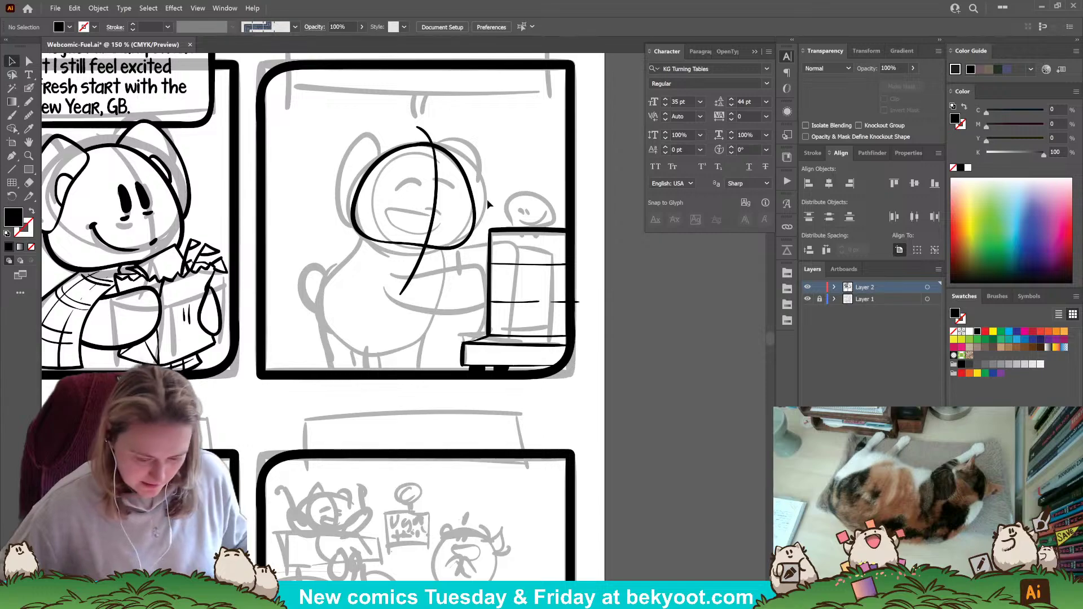
pyautogui.scroll(1, 397, 209)
pyautogui.moveTo(345, 304); pyautogui.dragTo(330, 401)
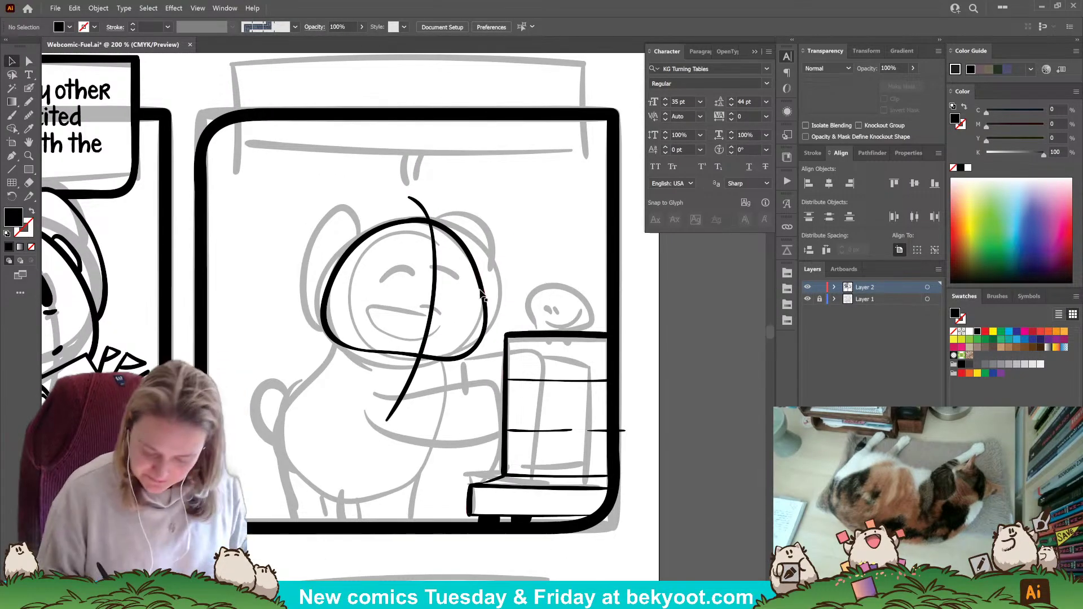
pyautogui.hotkey('ctrl', 'a')
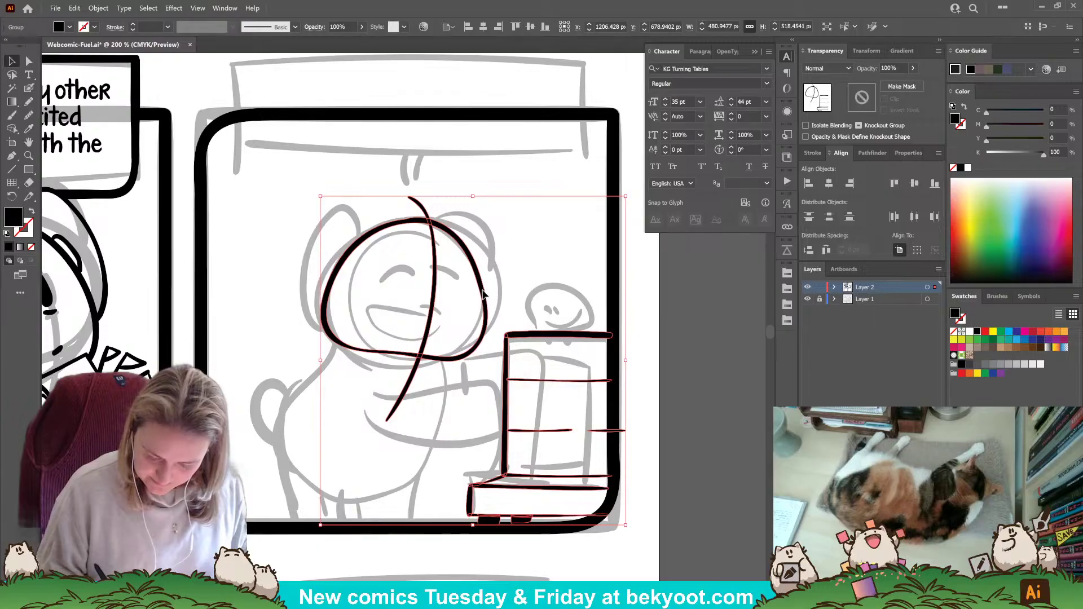
pyautogui.doubleClick(475, 215)
pyautogui.hotkey('ctrl', 'a')
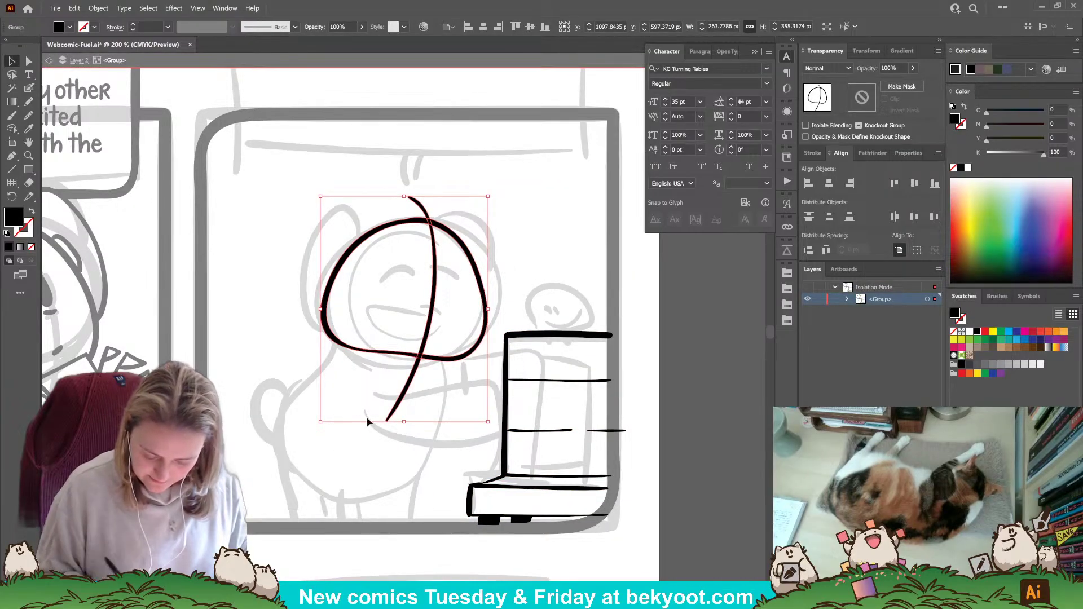
pyautogui.click(430, 418)
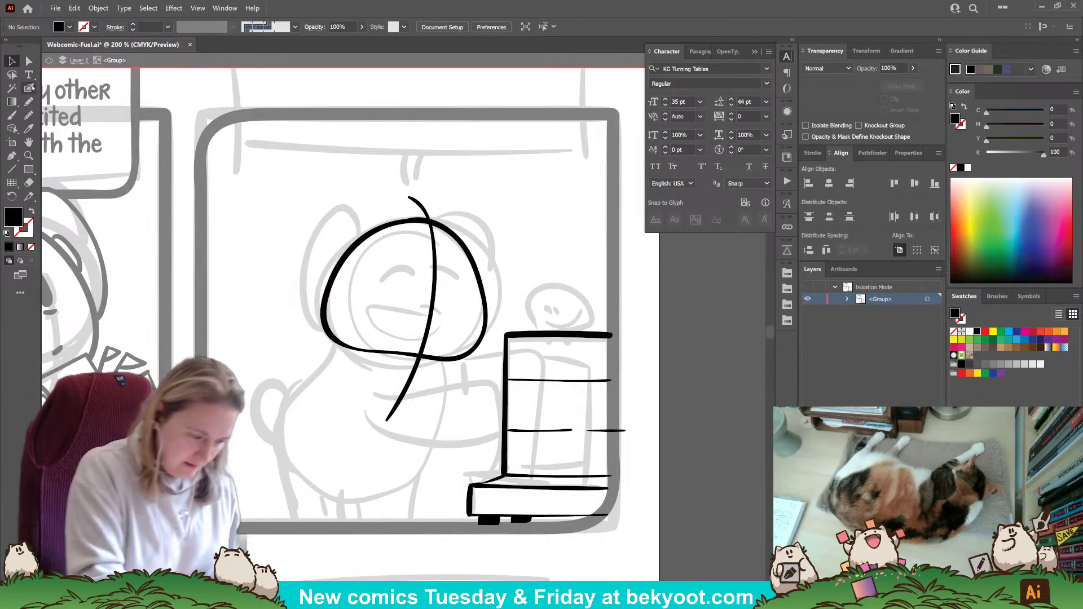
# Ink the bear's two ears with the brush, an open right ear and a closed left ear folding over the head.
pyautogui.press('b')
pyautogui.moveTo(440, 228)
pyautogui.mouseDown()
pyautogui.moveTo(481, 207)
pyautogui.moveTo(492, 221)
pyautogui.moveTo(505, 264)
pyautogui.moveTo(489, 324)
pyautogui.mouseUp()
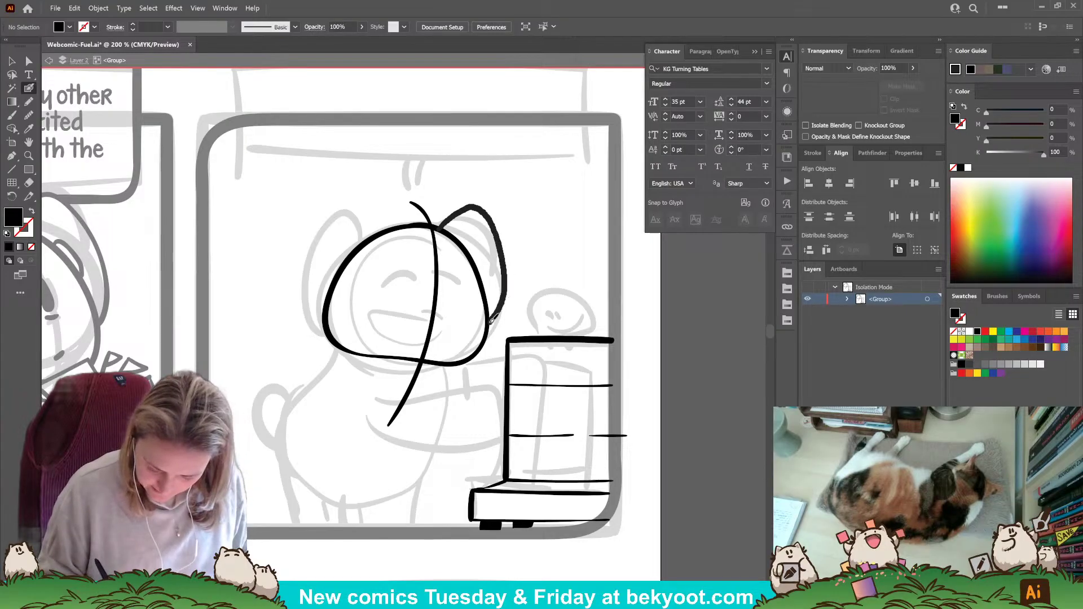
pyautogui.moveTo(398, 232)
pyautogui.mouseDown()
pyautogui.moveTo(351, 207)
pyautogui.moveTo(320, 255)
pyautogui.moveTo(320, 308)
pyautogui.moveTo(348, 306)
pyautogui.moveTo(400, 232)
pyautogui.mouseUp()
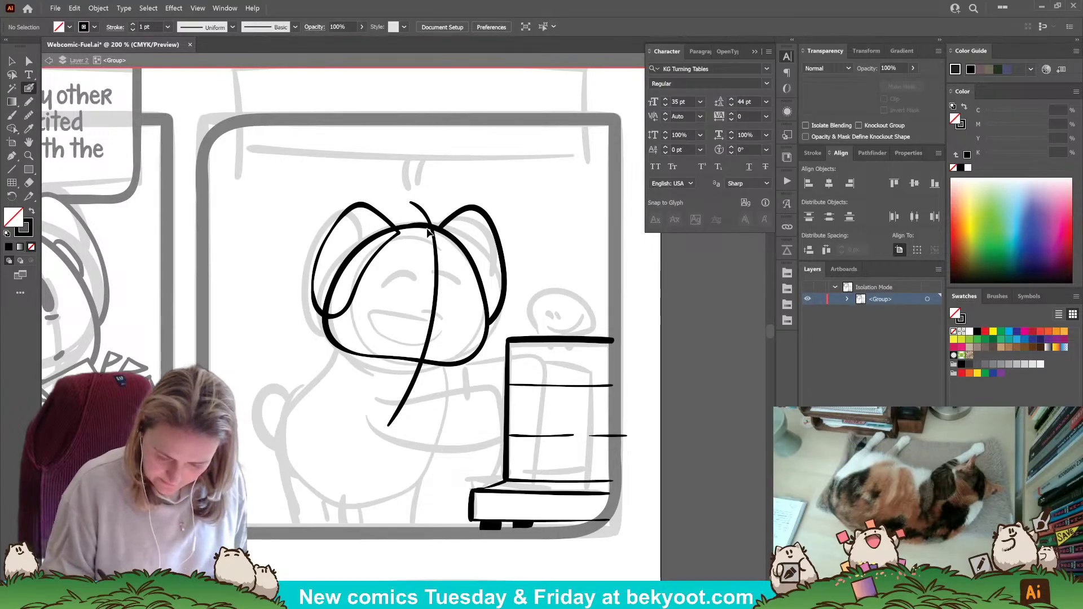
pyautogui.hotkey('shift', 'x')
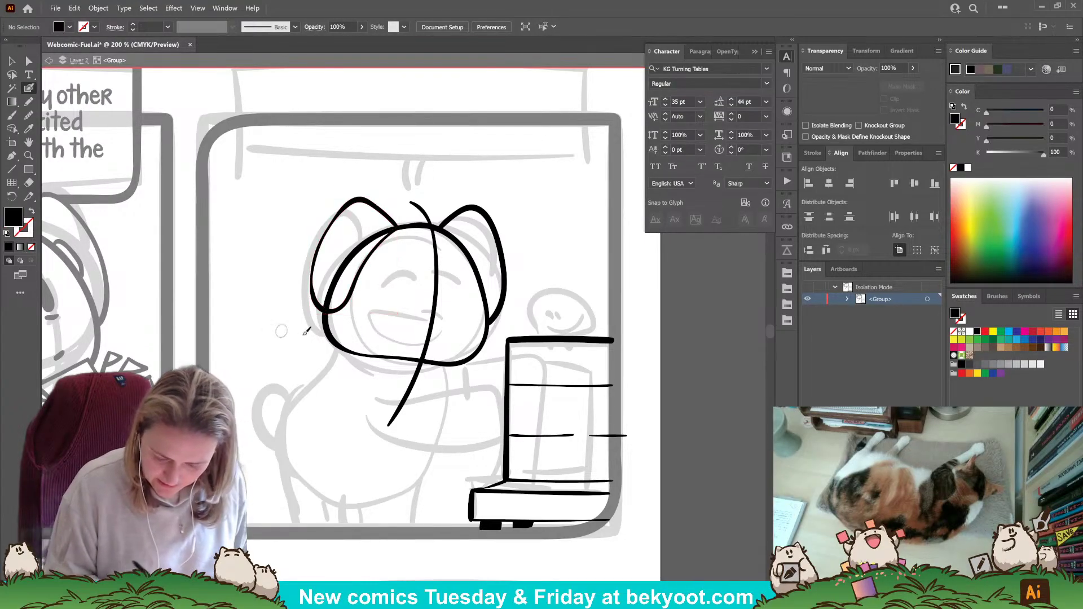
# Examine the finished bear in the first panel as a reference for the second panel's ears and body.
pyautogui.scroll(-2, 439, 329)
pyautogui.moveTo(439, 329); pyautogui.dragTo(469, 313)
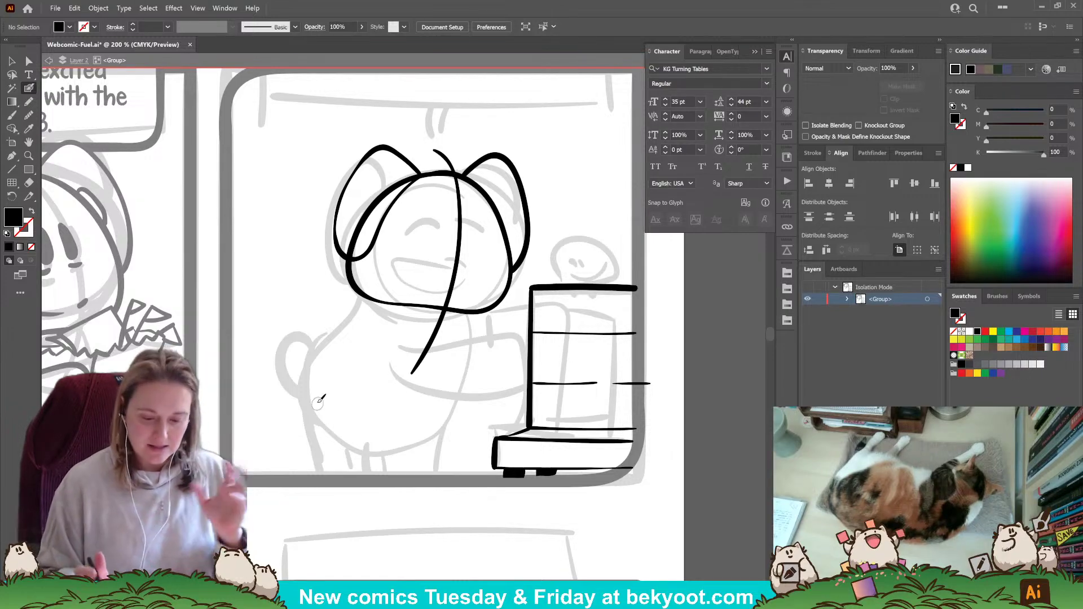
pyautogui.moveTo(135, 298); pyautogui.dragTo(457, 345)
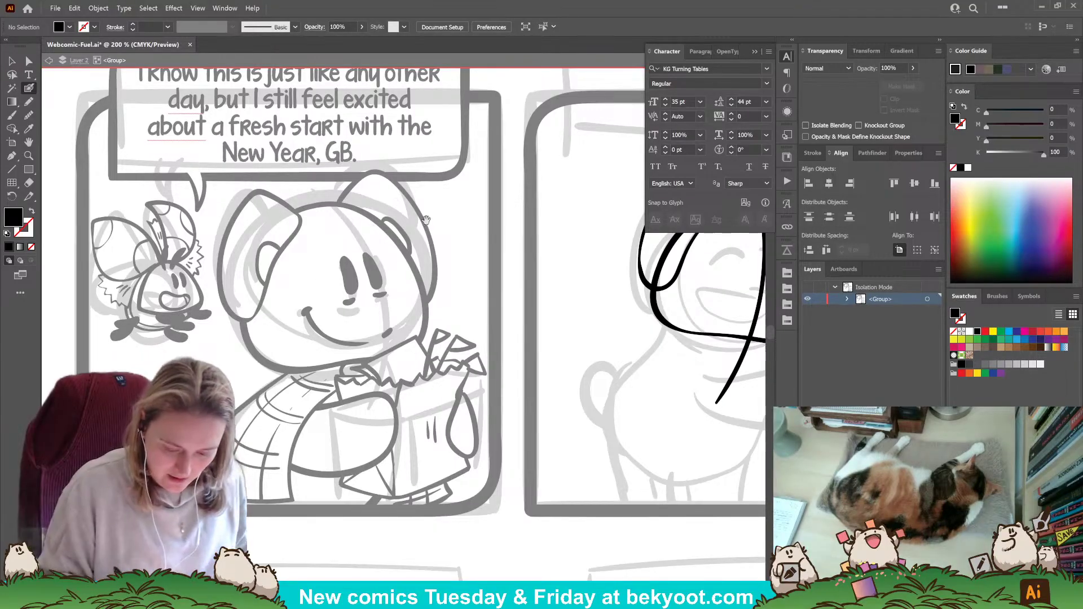
pyautogui.moveTo(443, 272)
pyautogui.mouseDown()
pyautogui.moveTo(413, 233)
pyautogui.moveTo(436, 274)
pyautogui.mouseUp()
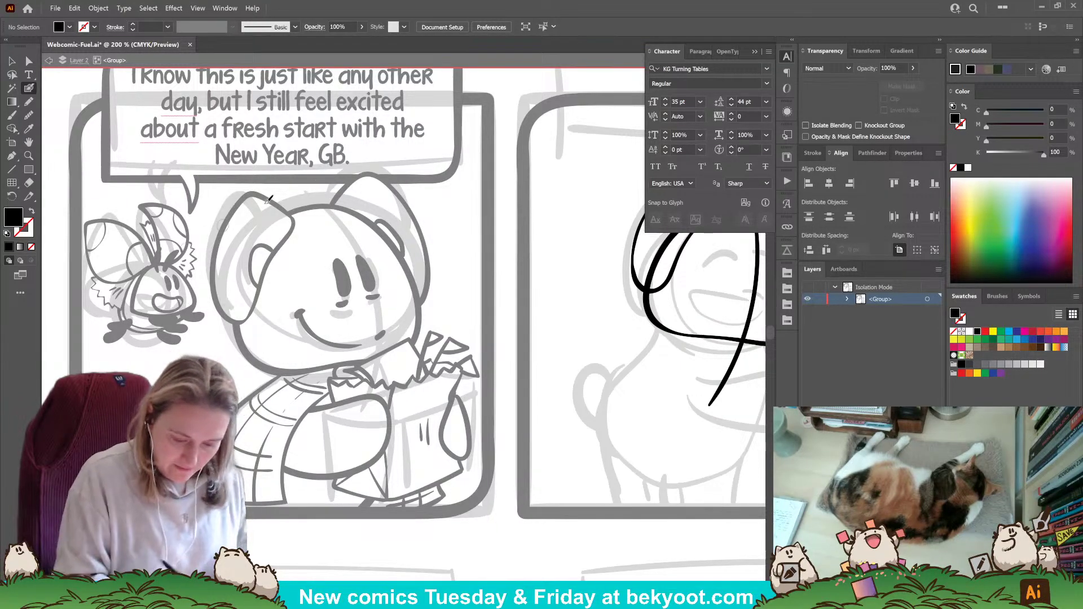
pyautogui.moveTo(537, 466); pyautogui.dragTo(212, 379)
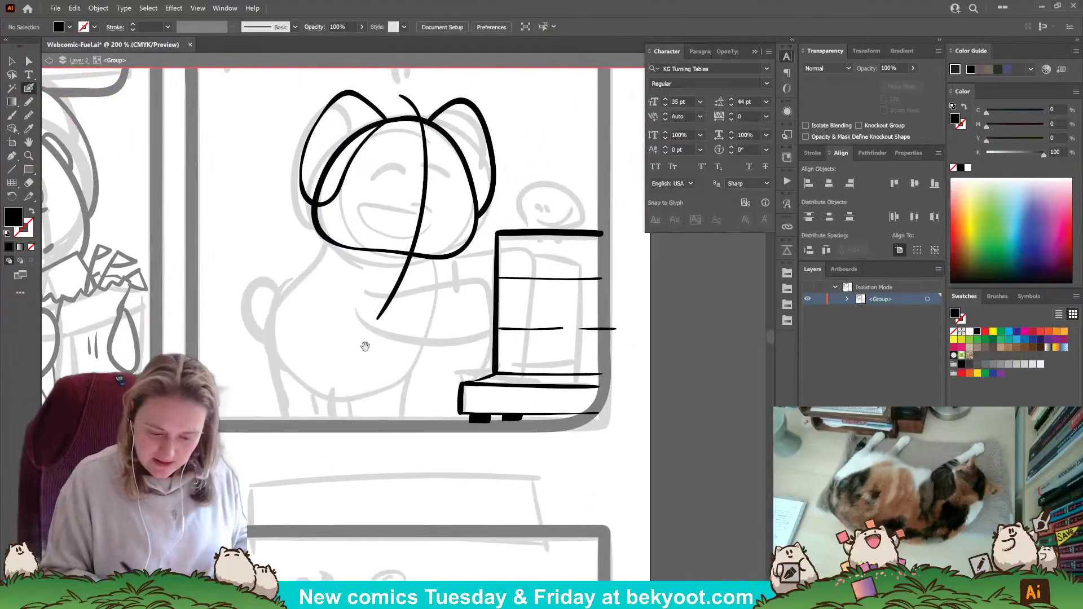
pyautogui.moveTo(404, 363); pyautogui.dragTo(413, 406)
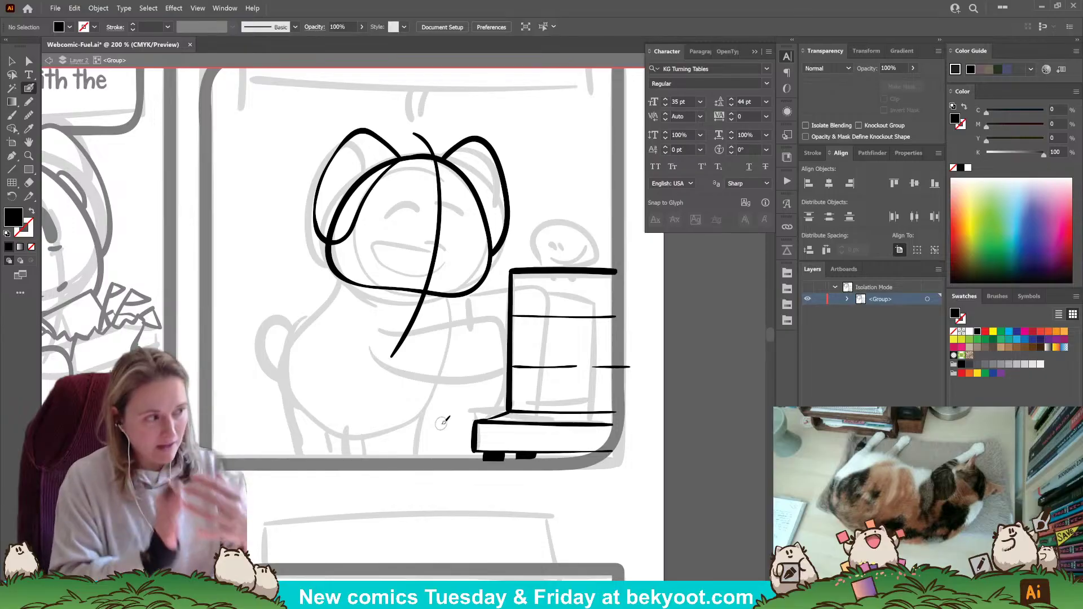
# Shrink the bear's left ear to about 136 px wide and 178 px high, and deselect it.
pyautogui.keyDown('ctrl'); pyautogui.click(345, 242); pyautogui.keyUp('ctrl')
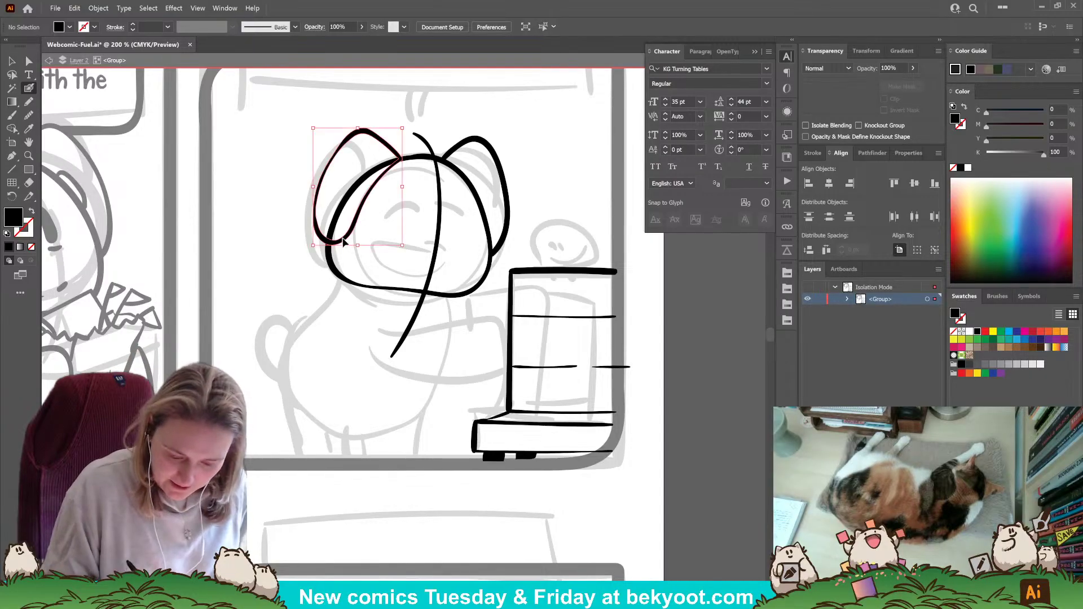
pyautogui.moveTo(314, 246); pyautogui.dragTo(318, 242)
pyautogui.moveTo(375, 180); pyautogui.dragTo(371, 182)
pyautogui.keyDown('ctrl'); pyautogui.click(255, 264); pyautogui.keyUp('ctrl')
pyautogui.moveTo(425, 270); pyautogui.dragTo(403, 298)
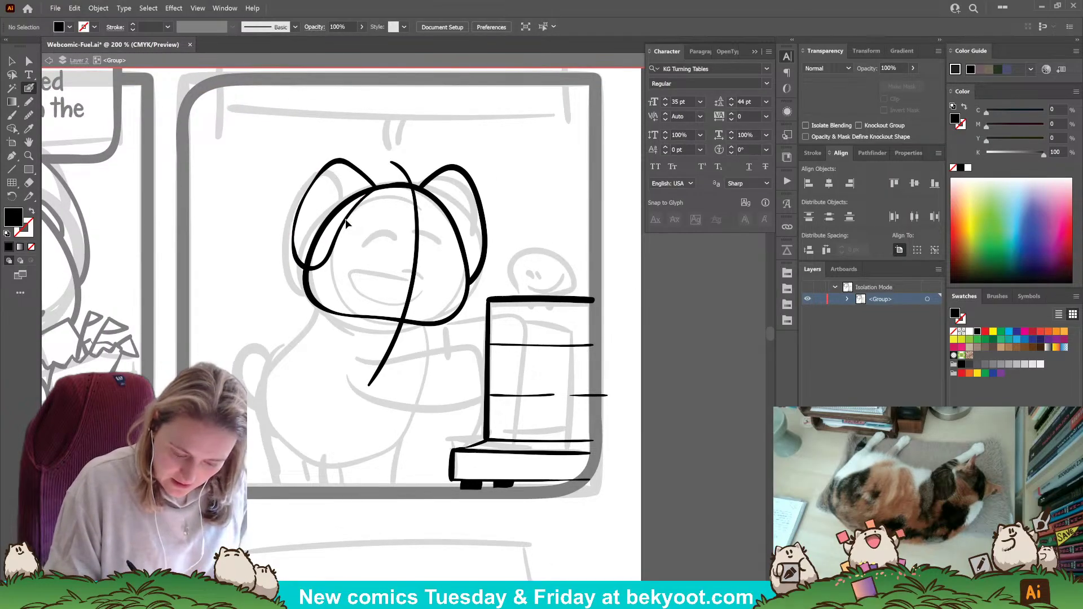
pyautogui.keyDown('ctrl'); pyautogui.click(350, 236); pyautogui.keyUp('ctrl')
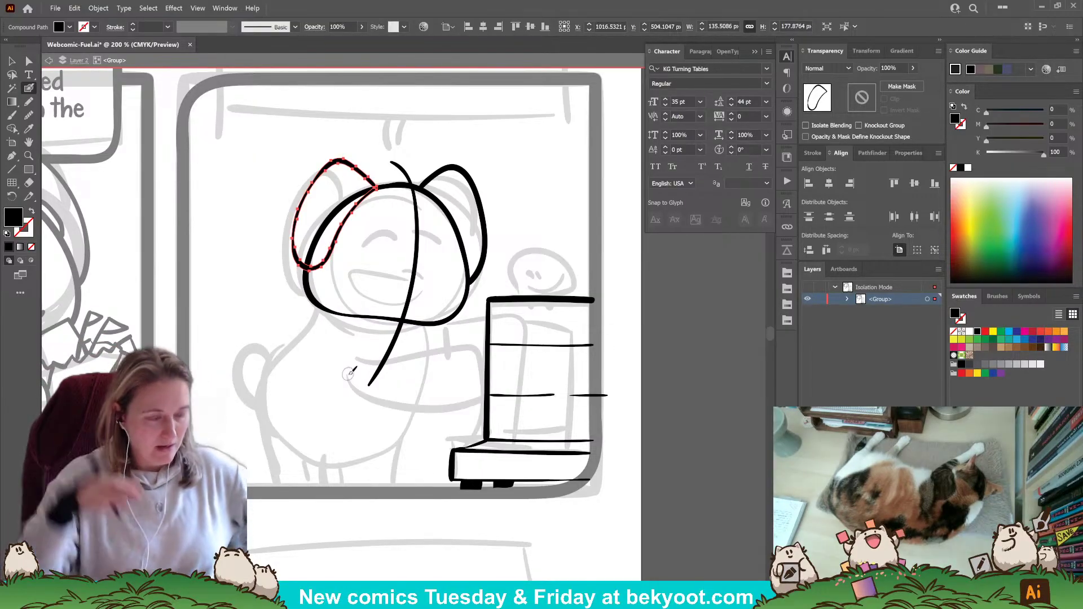
pyautogui.keyDown('ctrl'); pyautogui.click(498, 185); pyautogui.keyUp('ctrl')
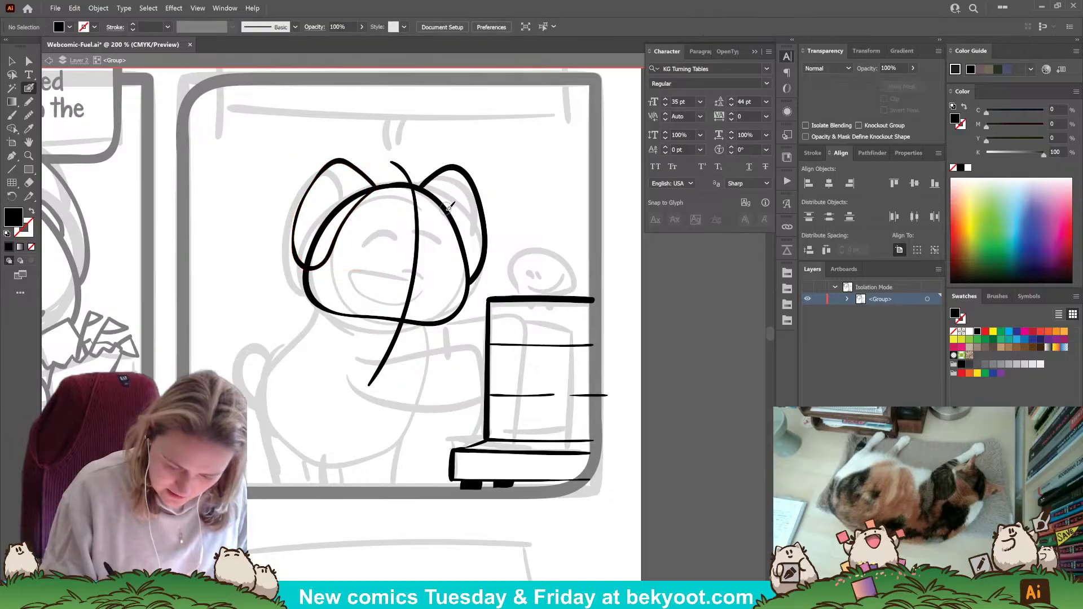
# Ink a small inner-ear curve on each of the bear's two ears, where the ears meet the head, and leave nothing selected.
pyautogui.moveTo(450, 208); pyautogui.dragTo(462, 237)
pyautogui.hotkey('shift', 'x')
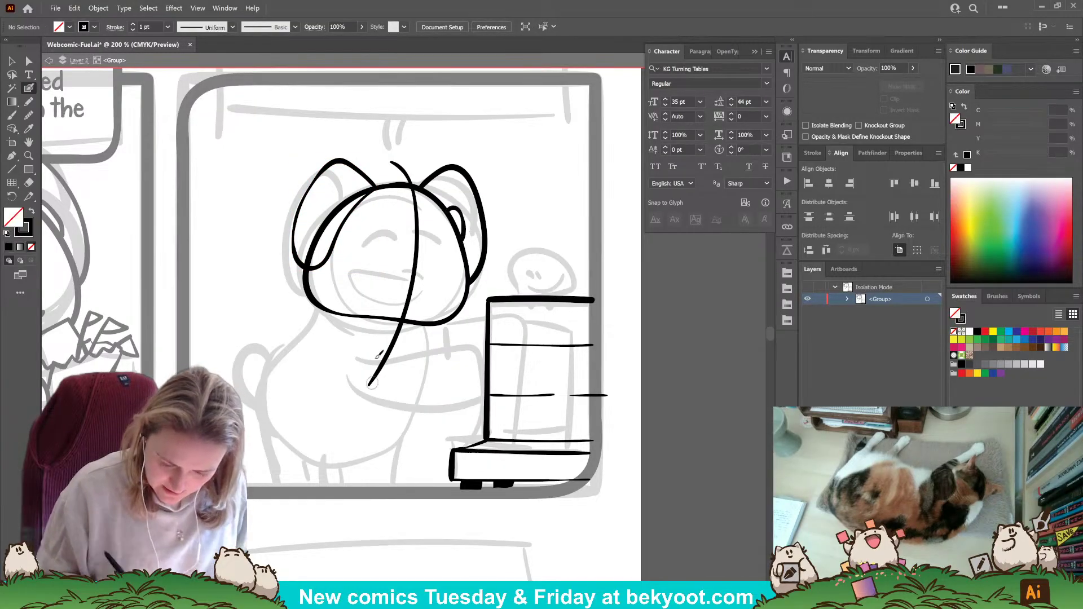
pyautogui.moveTo(349, 207); pyautogui.dragTo(330, 240)
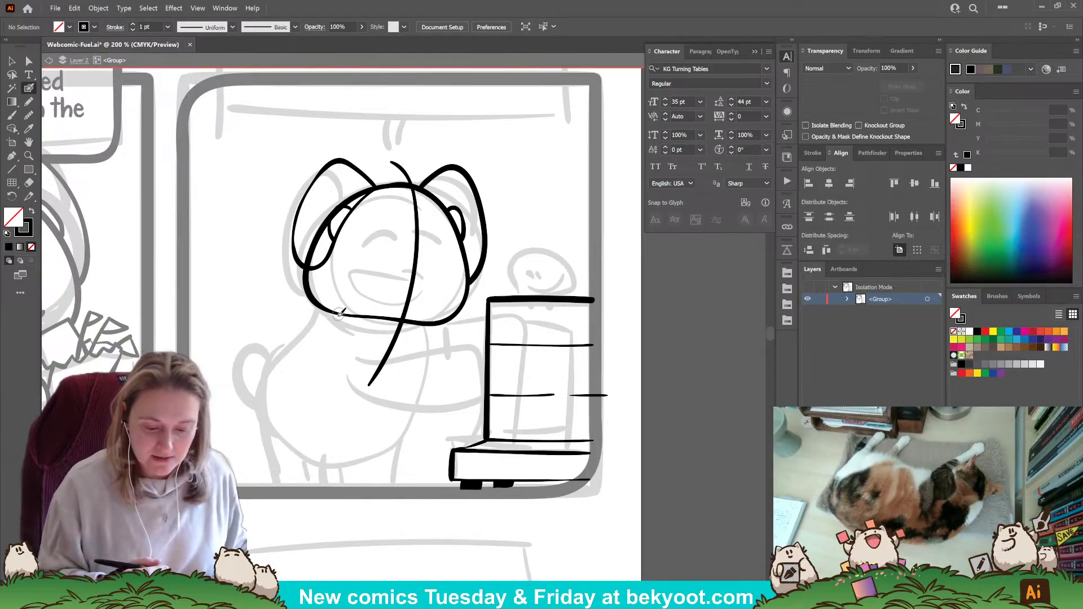
pyautogui.keyDown('ctrl'); pyautogui.click(345, 209); pyautogui.keyUp('ctrl')
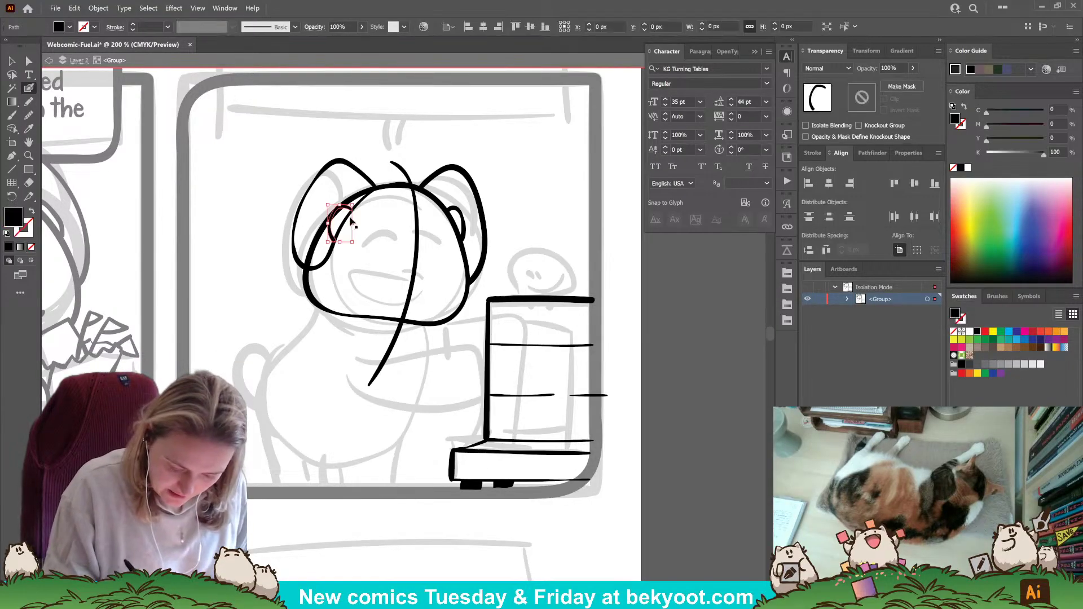
pyautogui.keyDown('ctrl'); pyautogui.keyDown('shift'); pyautogui.click(339, 233); pyautogui.keyUp('shift'); pyautogui.keyUp('ctrl')
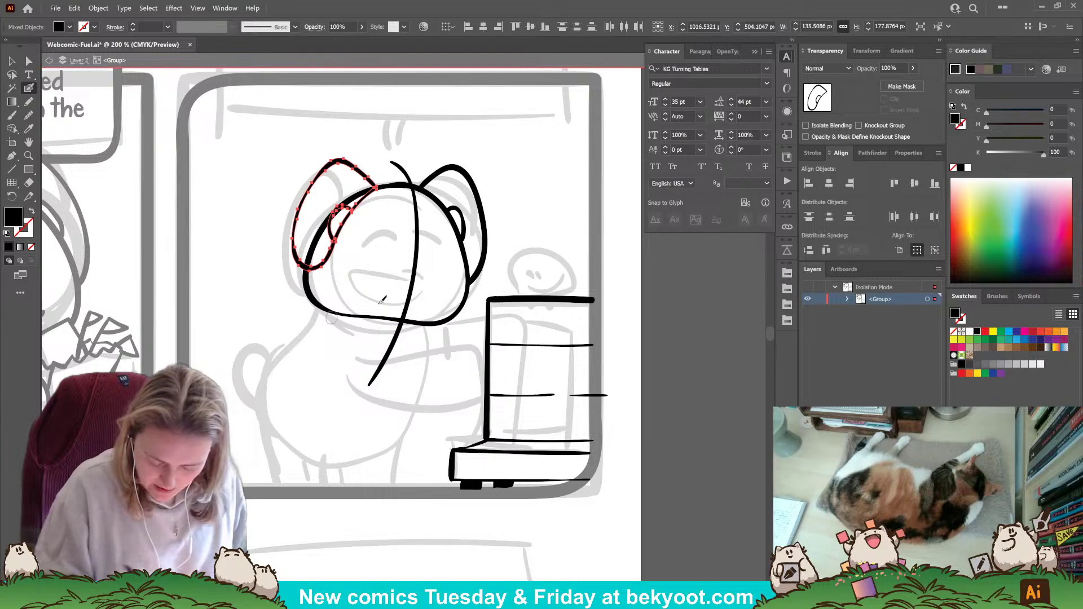
pyautogui.keyDown('ctrl'); pyautogui.click(519, 167); pyautogui.keyUp('ctrl')
pyautogui.moveTo(372, 341); pyautogui.dragTo(367, 332)
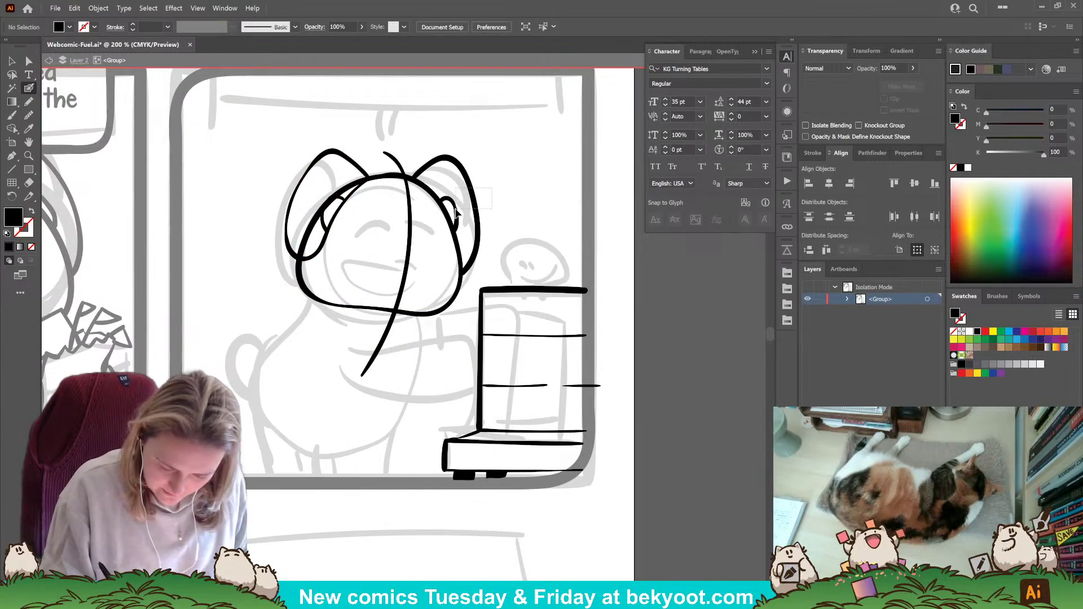
pyautogui.keyDown('ctrl'); pyautogui.click(454, 210); pyautogui.keyUp('ctrl')
pyautogui.keyDown('ctrl'); pyautogui.keyDown('shift'); pyautogui.click(473, 185); pyautogui.keyUp('shift'); pyautogui.keyUp('ctrl')
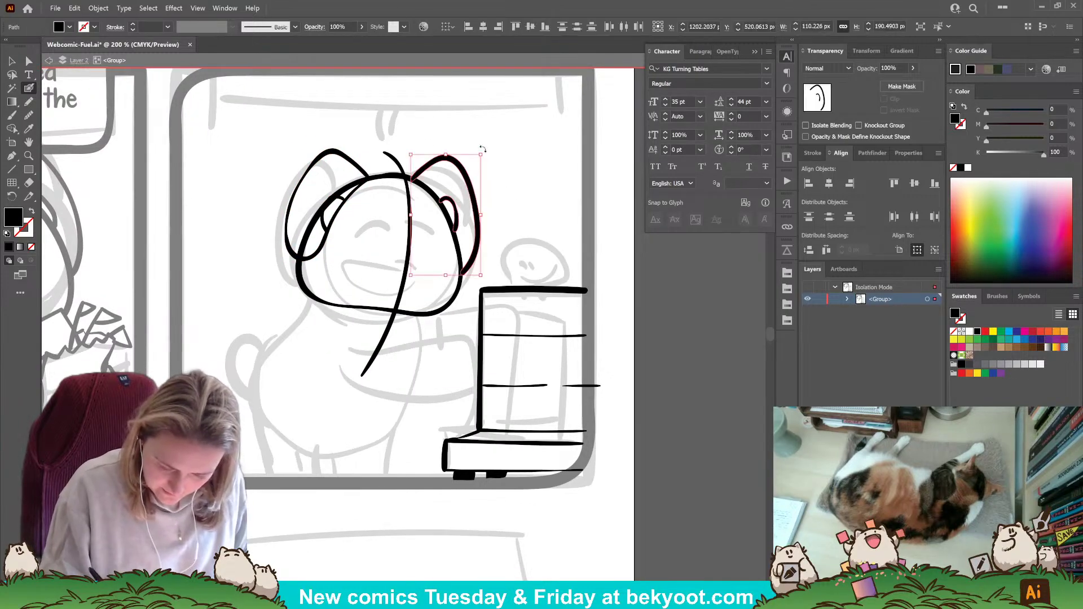
pyautogui.keyDown('ctrl'); pyautogui.click(291, 401); pyautogui.keyUp('ctrl')
pyautogui.moveTo(419, 275); pyautogui.dragTo(443, 269)
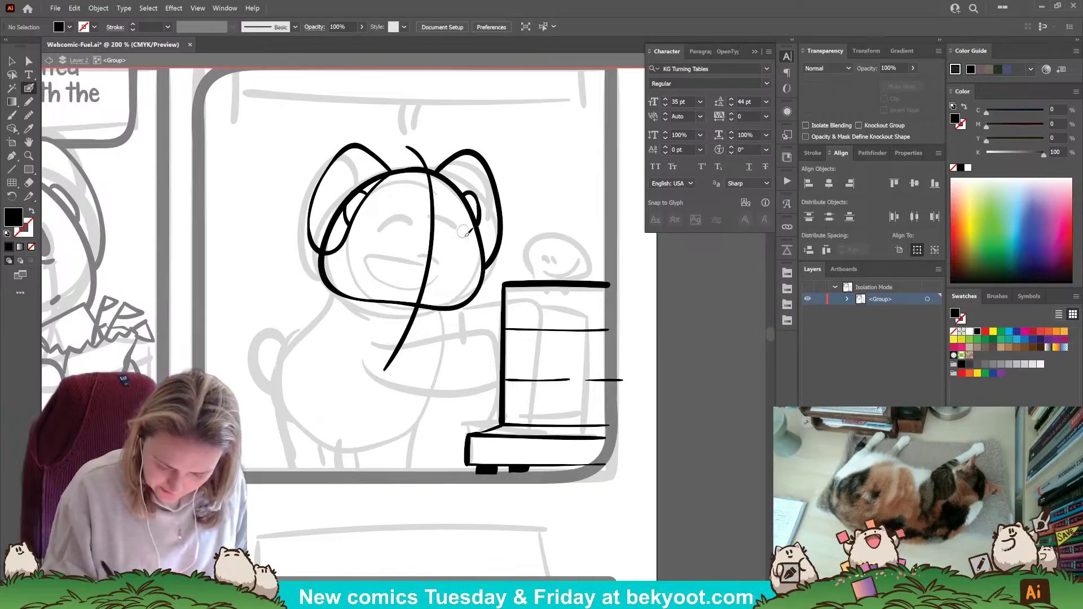
# Ink the bear's two thick, happily closed eyes with short lines beneath them, plus an open smiling mouth.
pyautogui.moveTo(401, 233); pyautogui.dragTo(458, 237)
pyautogui.hotkey('ctrl', 'z')
pyautogui.hotkey('ctrl', 'z')
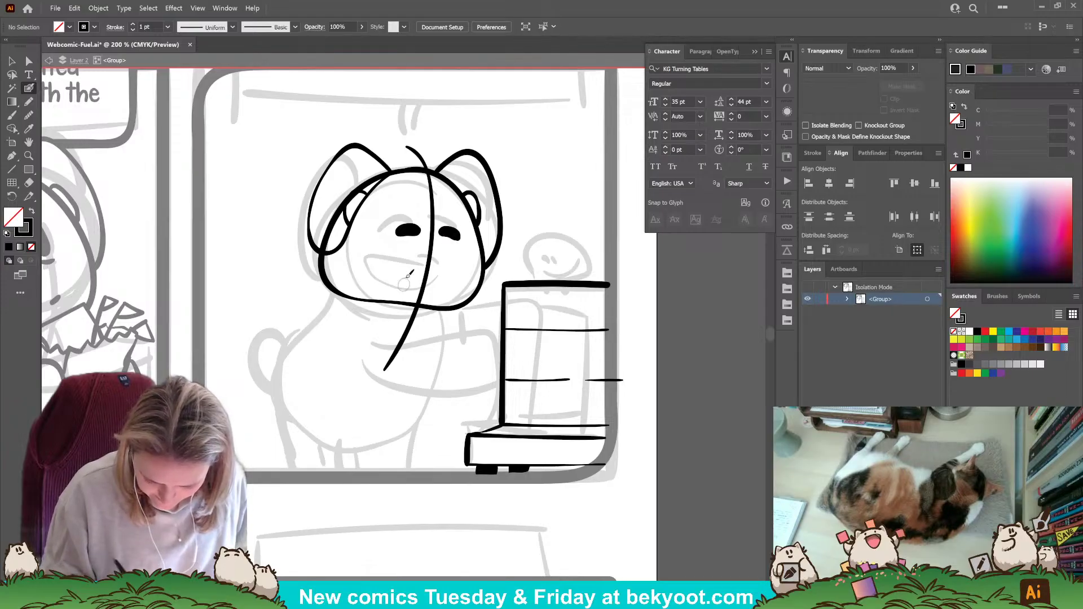
pyautogui.moveTo(395, 228); pyautogui.dragTo(456, 249)
pyautogui.moveTo(317, 336); pyautogui.dragTo(396, 322)
pyautogui.moveTo(506, 249)
pyautogui.mouseDown()
pyautogui.moveTo(478, 242)
pyautogui.moveTo(464, 257)
pyautogui.moveTo(506, 275)
pyautogui.moveTo(526, 256)
pyautogui.moveTo(497, 249)
pyautogui.mouseUp()
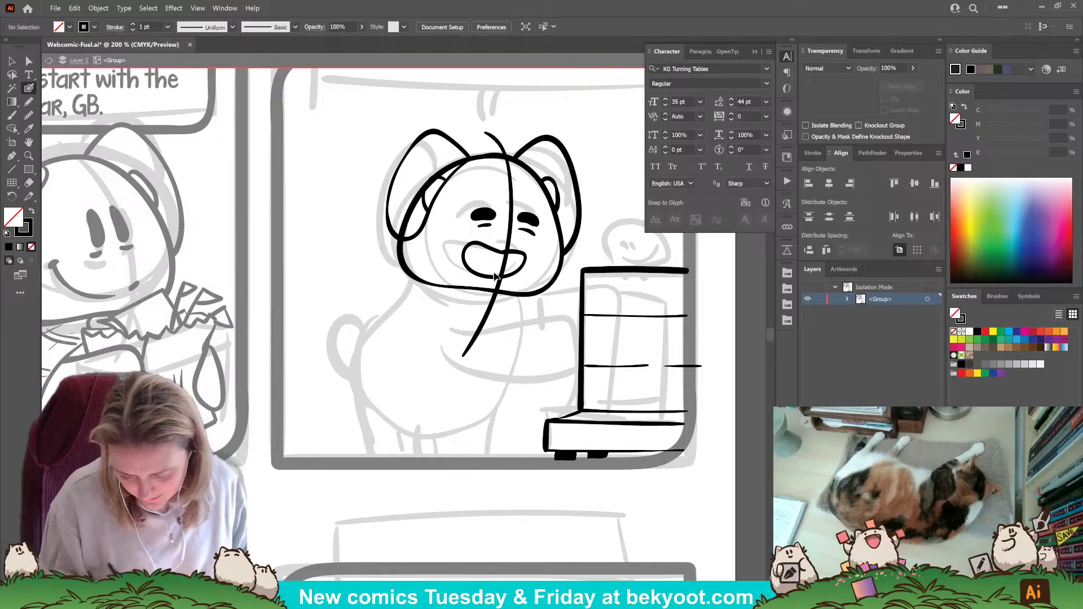
# Narrow the bear's head group, including its centre guideline, to about 252 px wide, and deselect it.
pyautogui.click(407, 275)
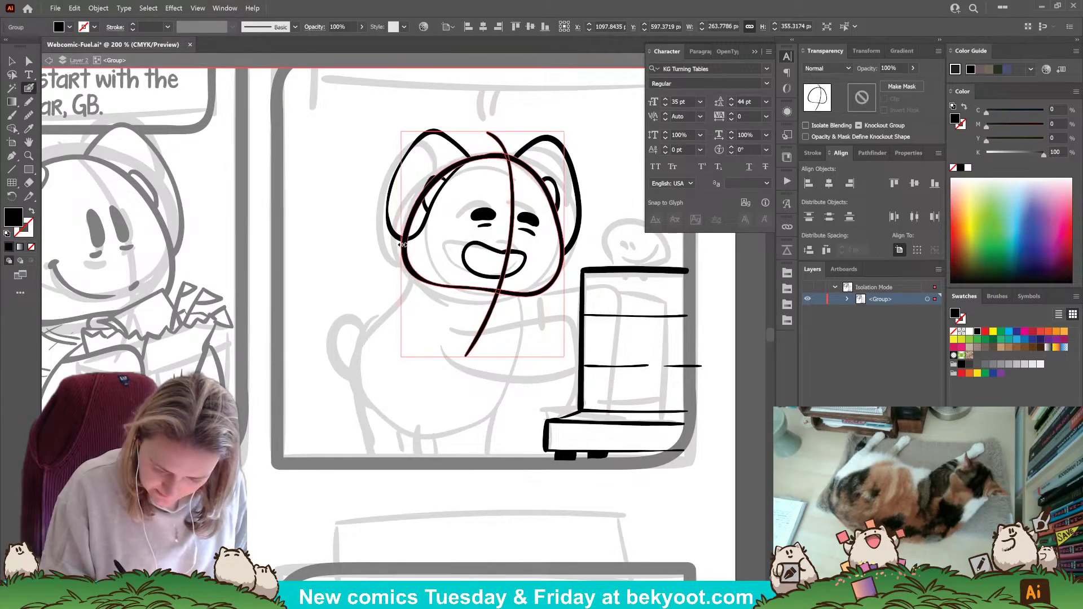
pyautogui.moveTo(406, 244); pyautogui.dragTo(406, 245)
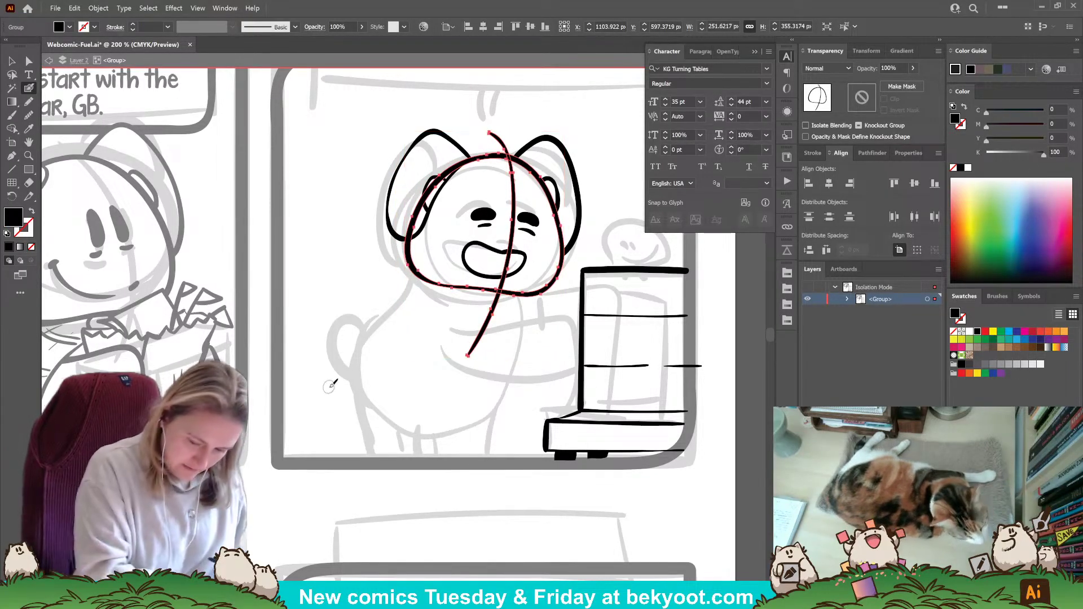
pyautogui.keyDown('ctrl'); pyautogui.click(442, 342); pyautogui.keyUp('ctrl')
pyautogui.moveTo(486, 342); pyautogui.dragTo(454, 366)
# Shrink the bear's left ear together with its inner curve to about 128 px wide and 168 px high.
pyautogui.moveTo(396, 239); pyautogui.dragTo(395, 241)
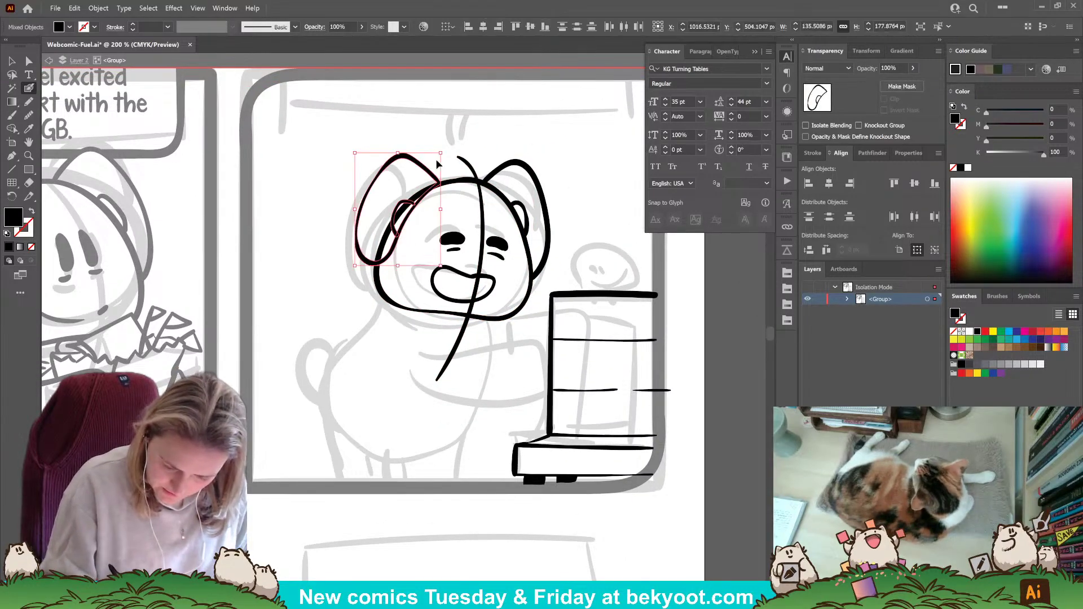
pyautogui.moveTo(439, 154); pyautogui.dragTo(435, 159)
pyautogui.moveTo(412, 208)
pyautogui.mouseDown()
pyautogui.moveTo(425, 199)
pyautogui.moveTo(418, 206)
pyautogui.mouseUp()
pyautogui.moveTo(454, 152); pyautogui.dragTo(453, 150)
pyautogui.scroll(1, 412, 382)
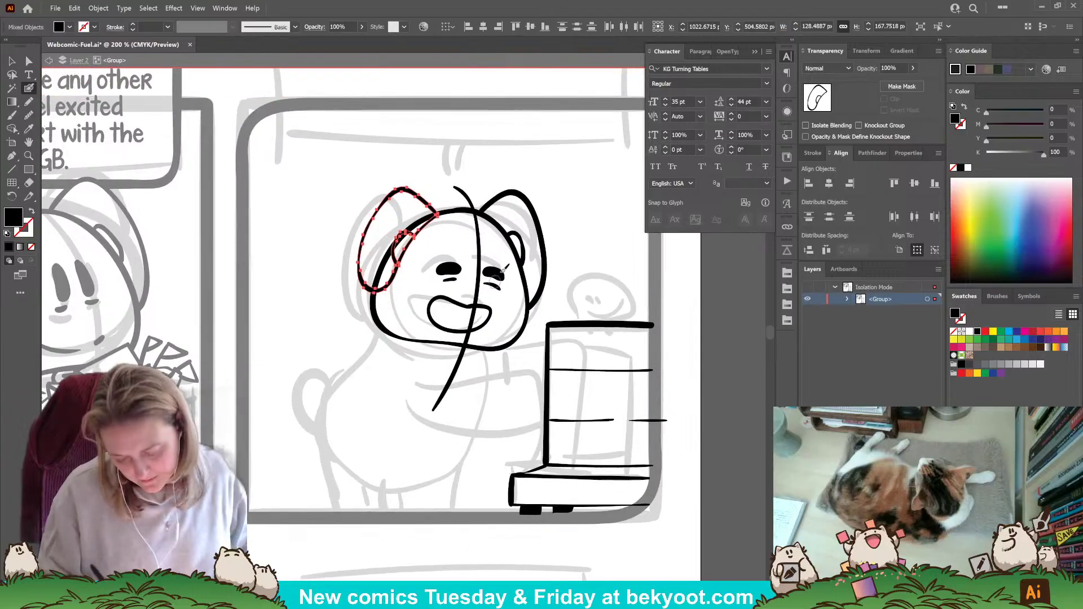
# Rotate the bear's eyes and the short lines beneath them slightly clockwise, and deselect them.
pyautogui.click(477, 276)
pyautogui.keyDown('shift'); pyautogui.click(454, 285); pyautogui.keyUp('shift')
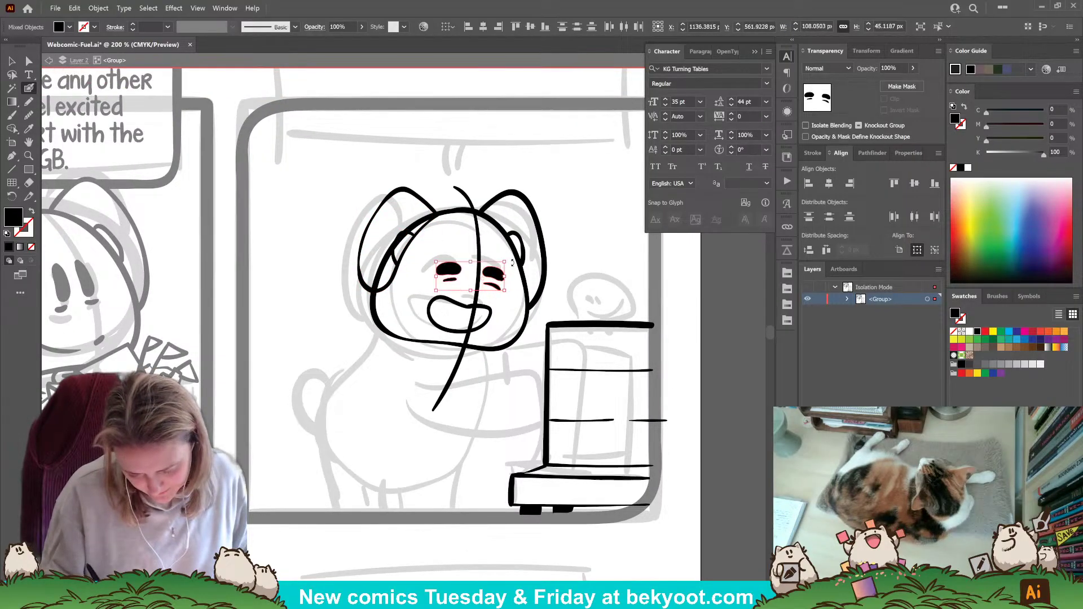
pyautogui.click(562, 262)
pyautogui.scroll(-1, 450, 361)
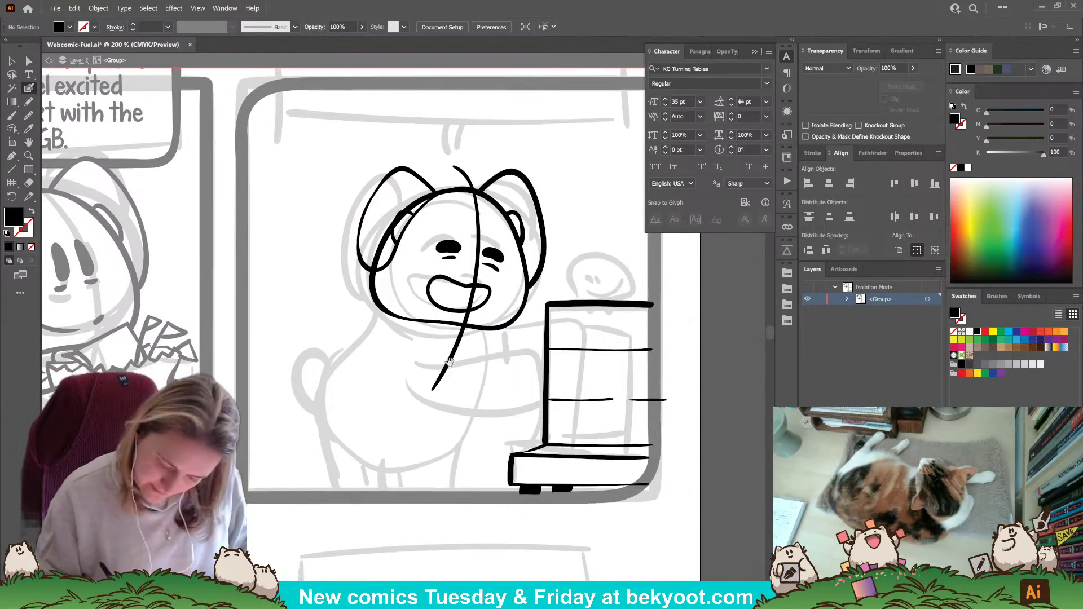
# Shrink the bear's mouth to about 91 px wide and 53 px high, and deselect it.
pyautogui.keyDown('ctrl'); pyautogui.click(489, 298); pyautogui.keyUp('ctrl')
pyautogui.moveTo(493, 313)
pyautogui.mouseDown()
pyautogui.moveTo(450, 287)
pyautogui.moveTo(460, 285)
pyautogui.mouseUp()
pyautogui.keyDown('ctrl'); pyautogui.click(363, 384); pyautogui.keyUp('ctrl')
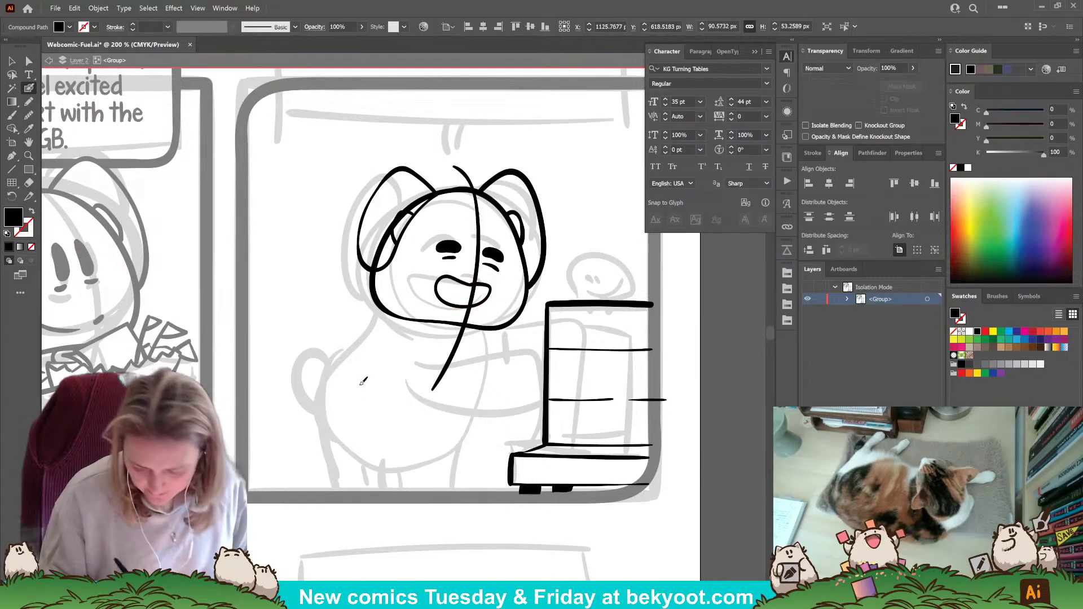
pyautogui.click(378, 313)
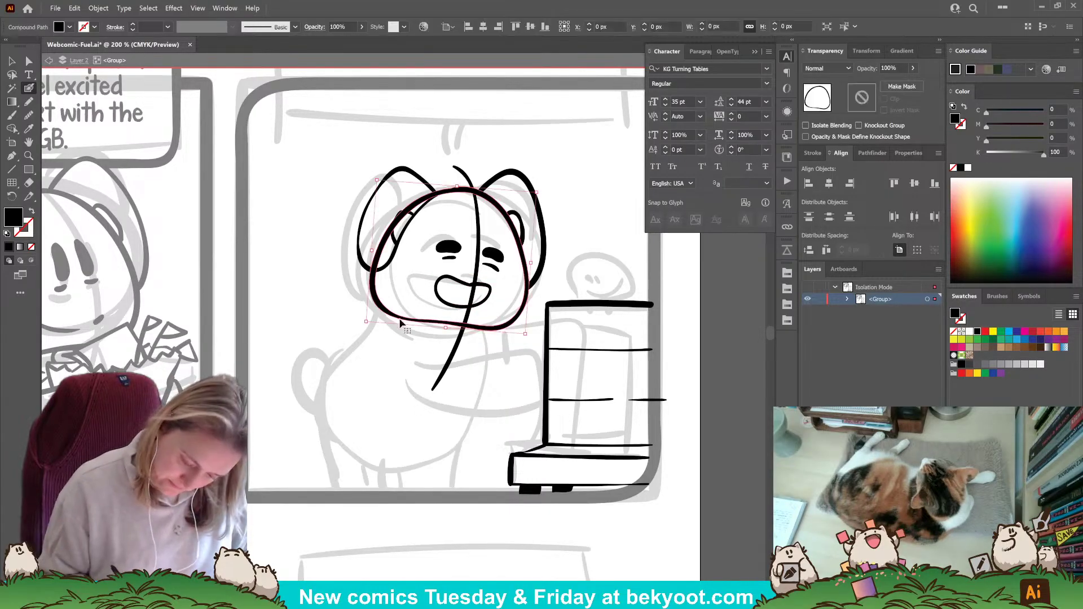
pyautogui.moveTo(365, 321); pyautogui.dragTo(368, 320)
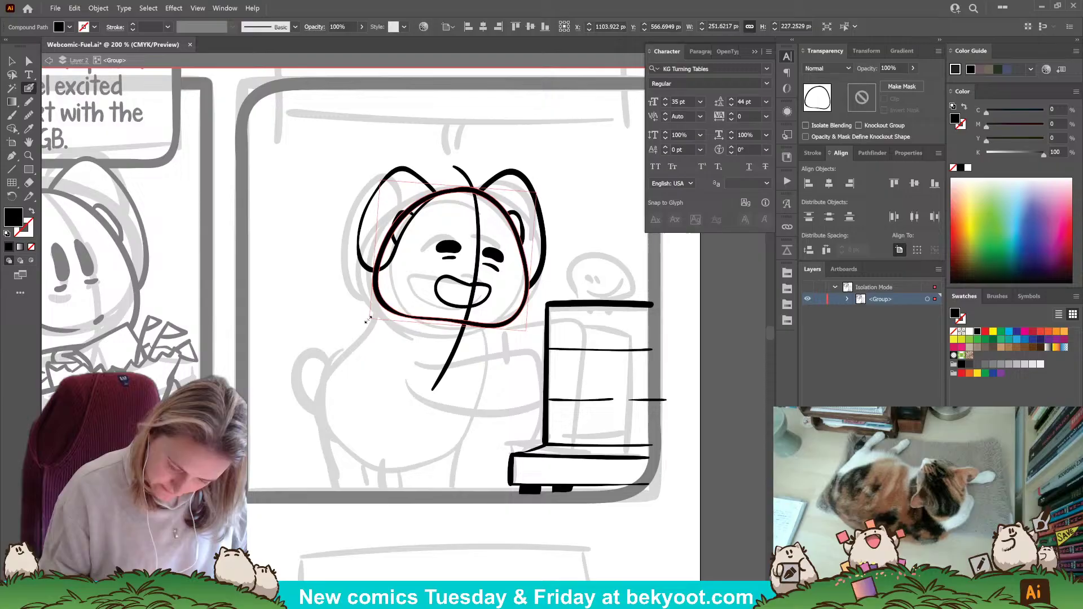
pyautogui.hotkey('ctrl', 'z')
pyautogui.keyDown('ctrl'); pyautogui.click(365, 349); pyautogui.keyUp('ctrl')
# Enlarge the bear's eyes, mouth and centre guideline together slightly and reposition them on the face.
pyautogui.moveTo(431, 235); pyautogui.dragTo(494, 311)
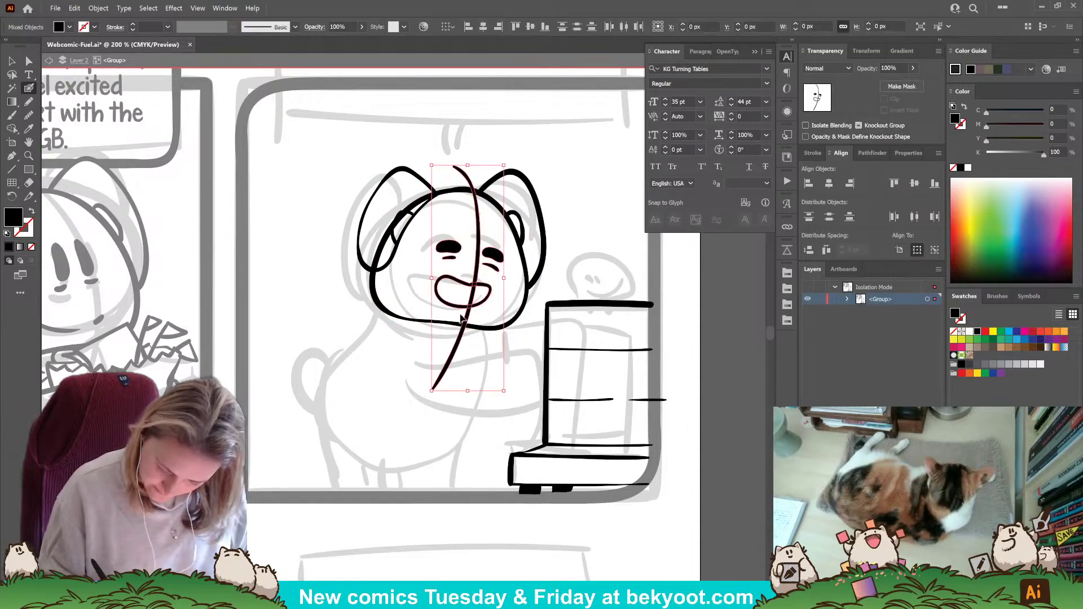
pyautogui.moveTo(431, 390); pyautogui.dragTo(426, 404)
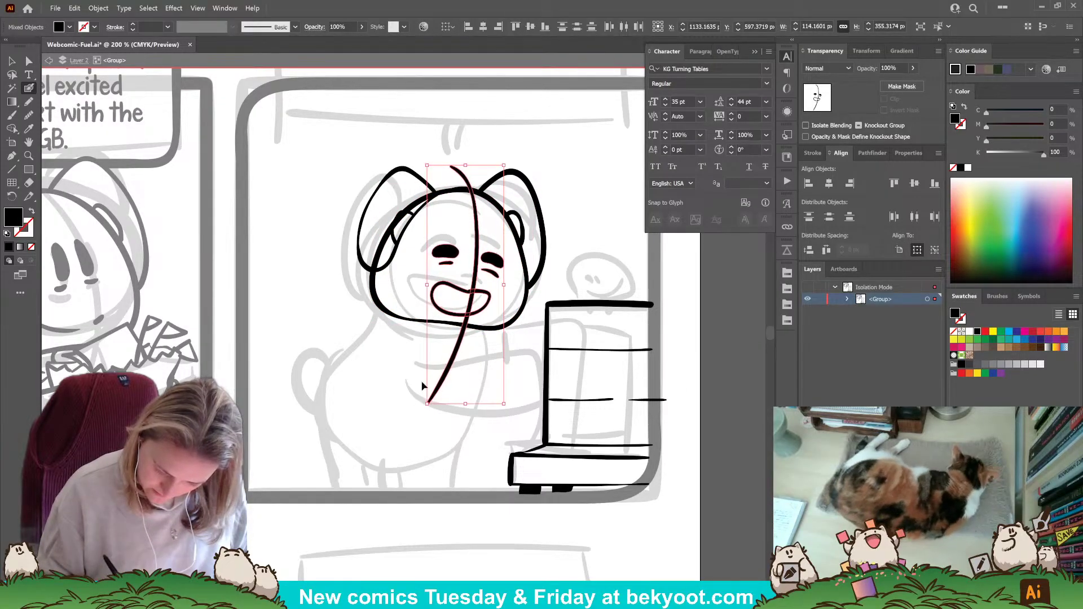
pyautogui.moveTo(476, 314); pyautogui.dragTo(480, 305)
# Delete the inked mouth from the bear's face.
pyautogui.keyDown('ctrl'); pyautogui.click(417, 349); pyautogui.keyUp('ctrl')
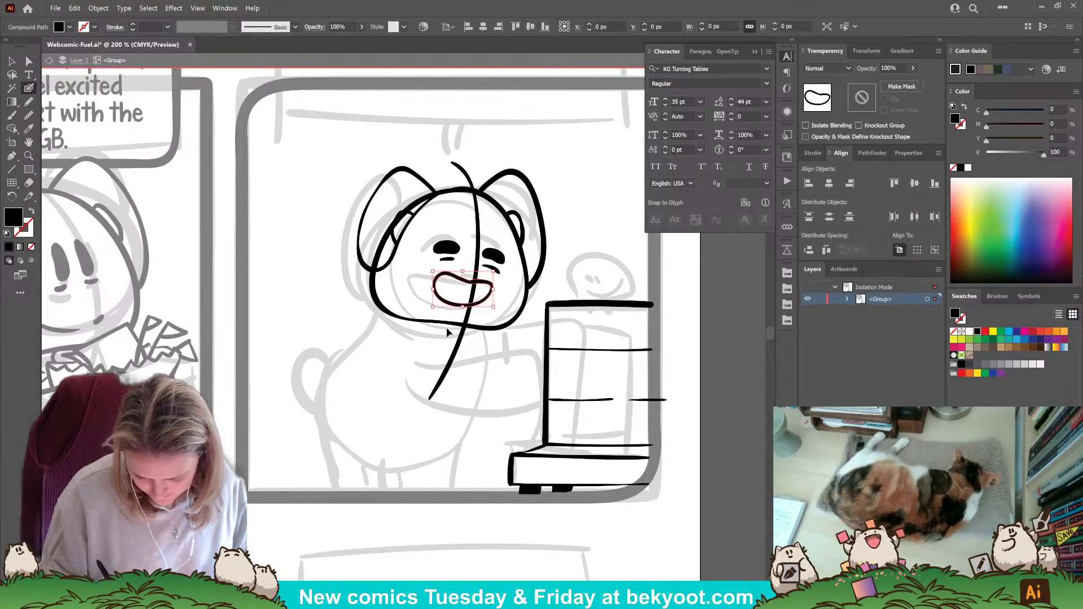
pyautogui.keyDown('ctrl'); pyautogui.click(447, 330); pyautogui.keyUp('ctrl')
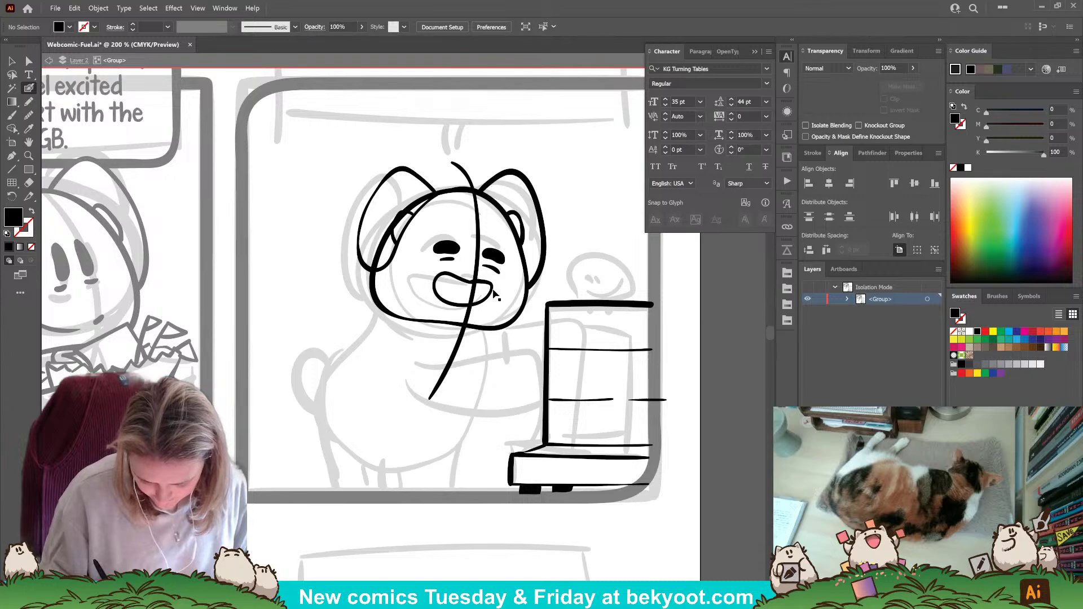
pyautogui.keyDown('ctrl'); pyautogui.click(492, 291); pyautogui.keyUp('ctrl')
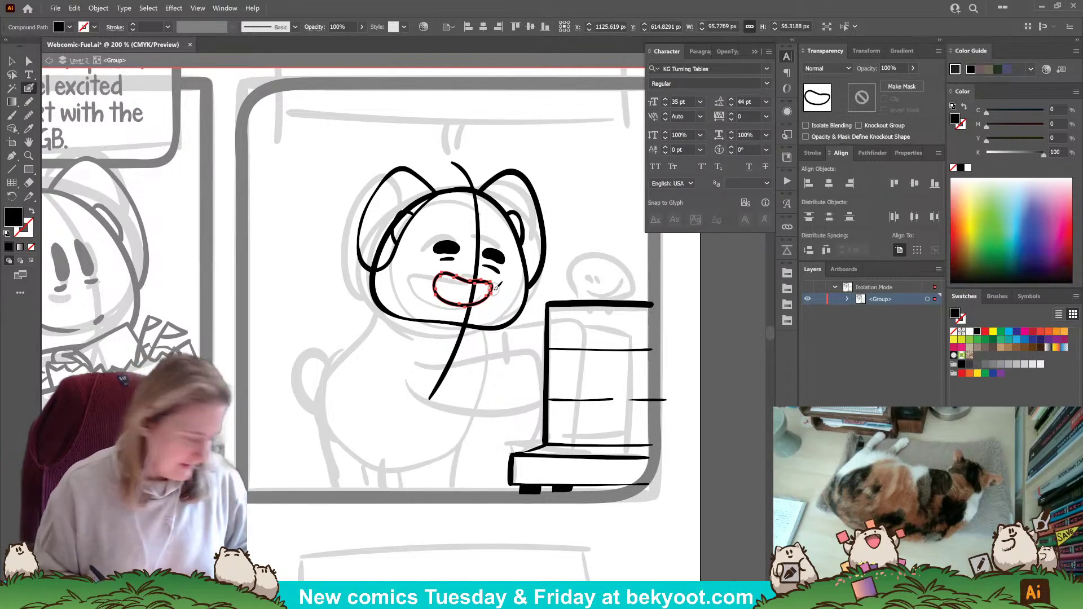
pyautogui.press('Delete')
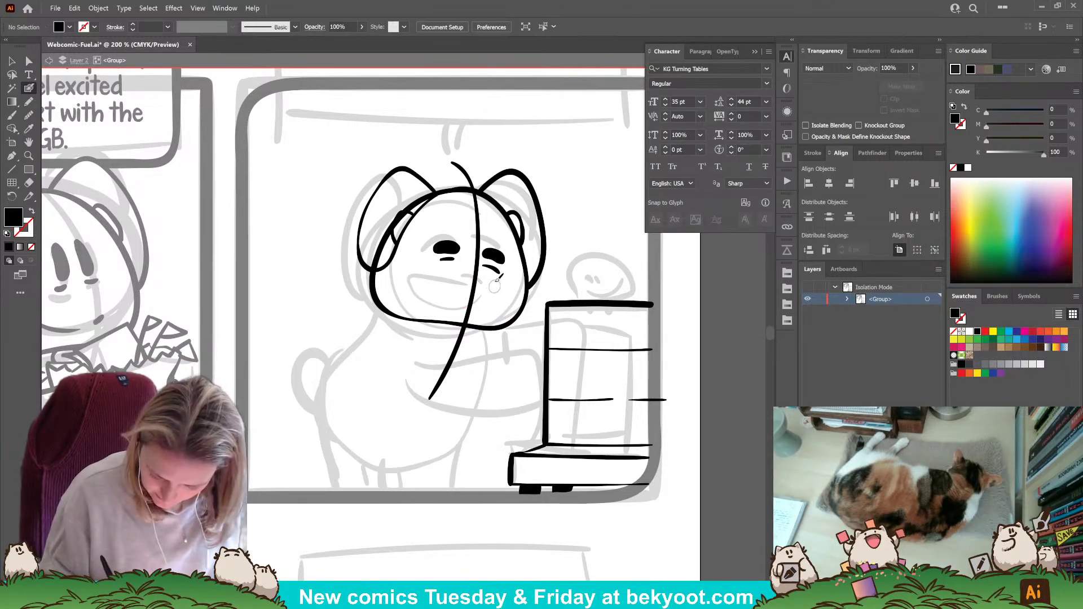
# Nudge the bear's left eye and the line beneath it slightly right and down, and deselect them.
pyautogui.moveTo(450, 254); pyautogui.dragTo(486, 282)
pyautogui.press('Right')
pyautogui.press('Right')
pyautogui.press('Down')
pyautogui.press('Down')
pyautogui.keyDown('ctrl'); pyautogui.click(465, 232); pyautogui.keyUp('ctrl')
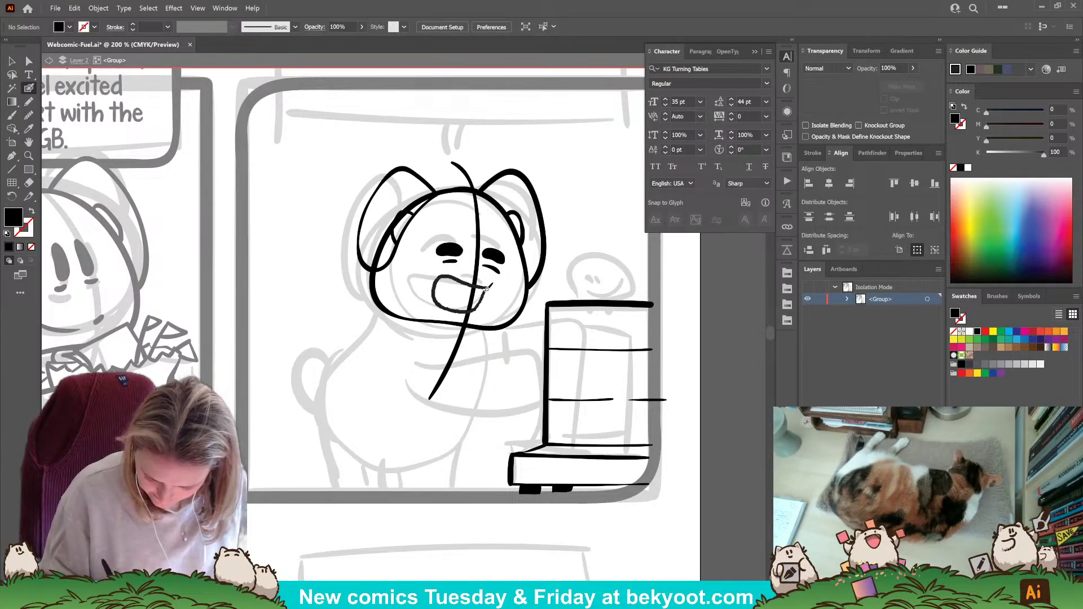
# Undo the new mouth stroke, ink a smaller open smiling mouth in its place, and smooth its outline around the right corner.
pyautogui.hotkey('ctrl', 'z')
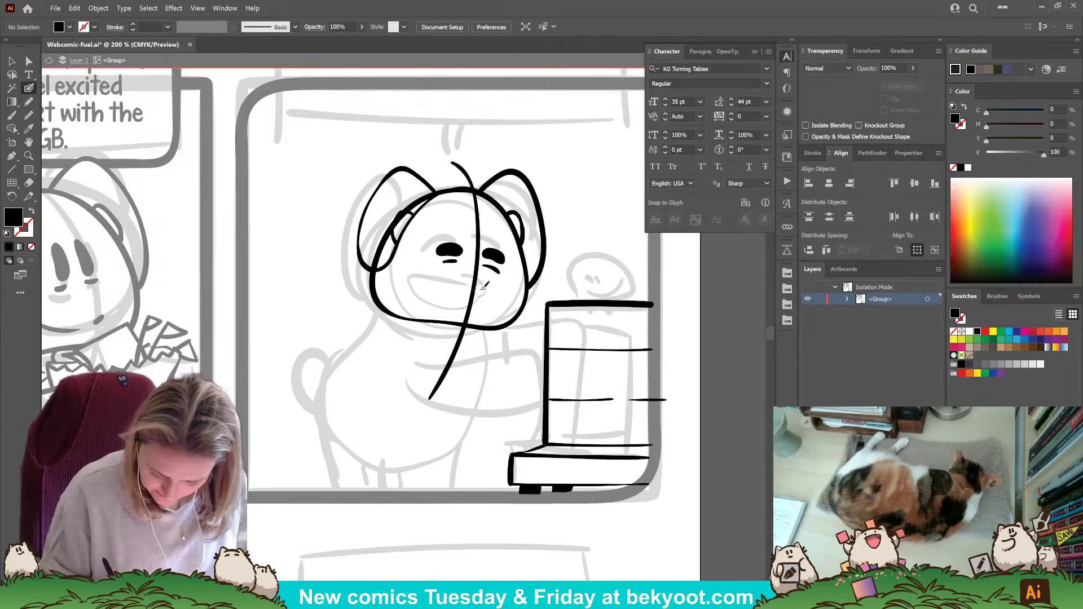
pyautogui.moveTo(476, 288)
pyautogui.mouseDown()
pyautogui.moveTo(438, 281)
pyautogui.moveTo(438, 295)
pyautogui.moveTo(483, 302)
pyautogui.mouseUp()
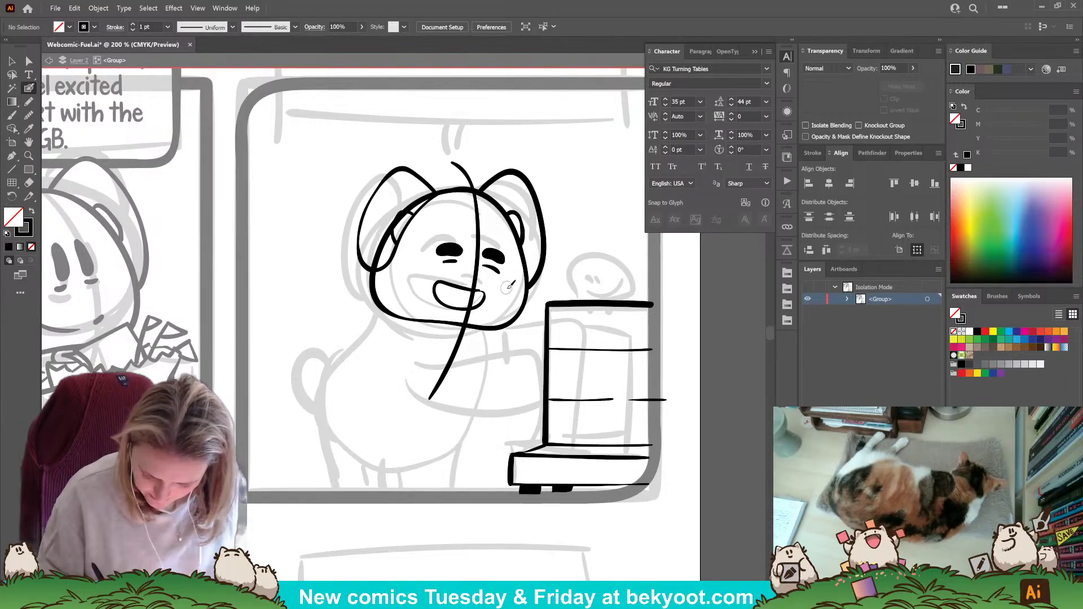
pyautogui.keyDown('ctrl'); pyautogui.click(485, 304); pyautogui.keyUp('ctrl')
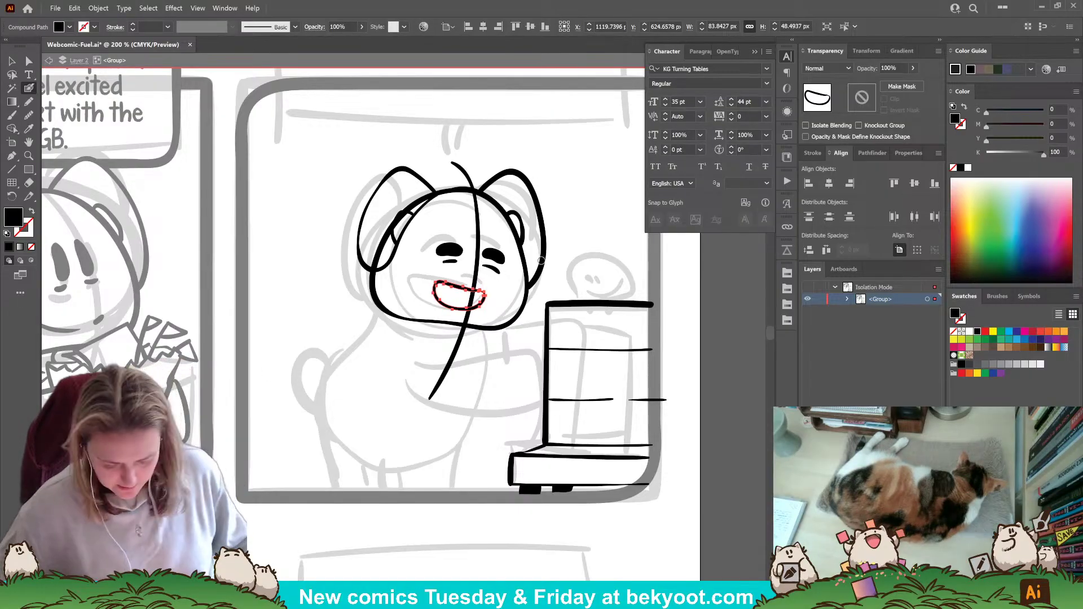
pyautogui.scroll(5, 479, 329)
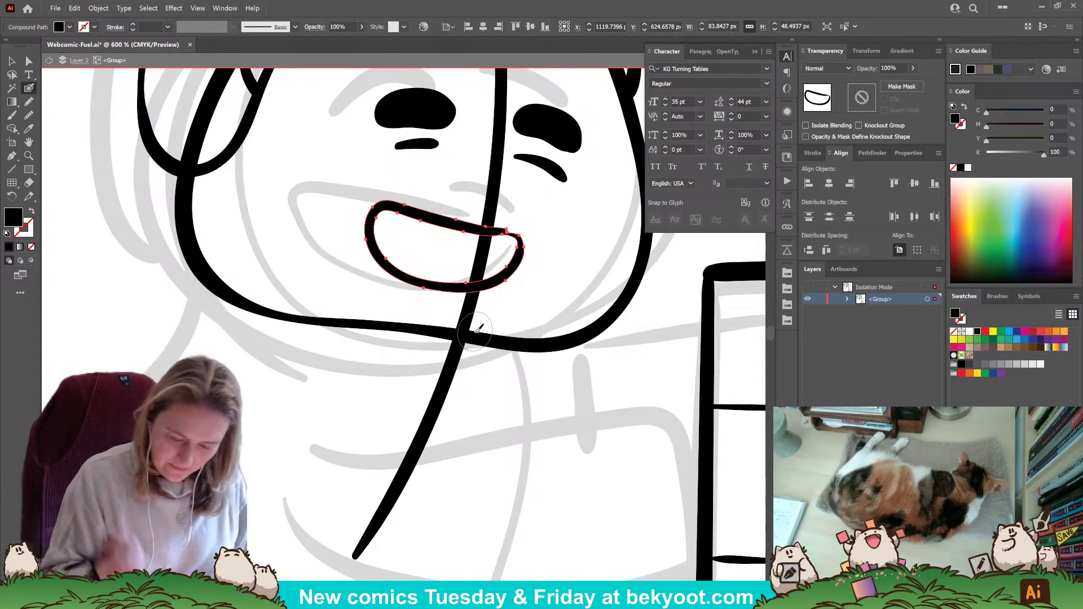
pyautogui.click(29, 115)
pyautogui.moveTo(504, 230)
pyautogui.mouseDown()
pyautogui.moveTo(523, 242)
pyautogui.moveTo(505, 279)
pyautogui.mouseUp()
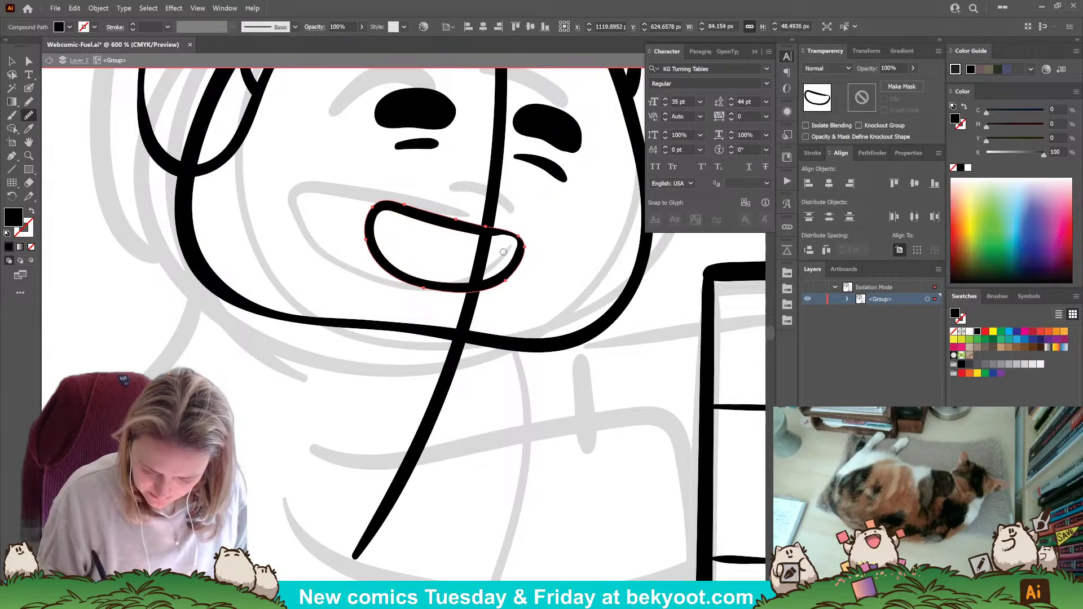
pyautogui.keyDown('ctrl'); pyautogui.click(500, 234); pyautogui.keyUp('ctrl')
pyautogui.moveTo(507, 236)
pyautogui.mouseDown()
pyautogui.moveTo(513, 267)
pyautogui.moveTo(523, 259)
pyautogui.moveTo(510, 264)
pyautogui.mouseUp()
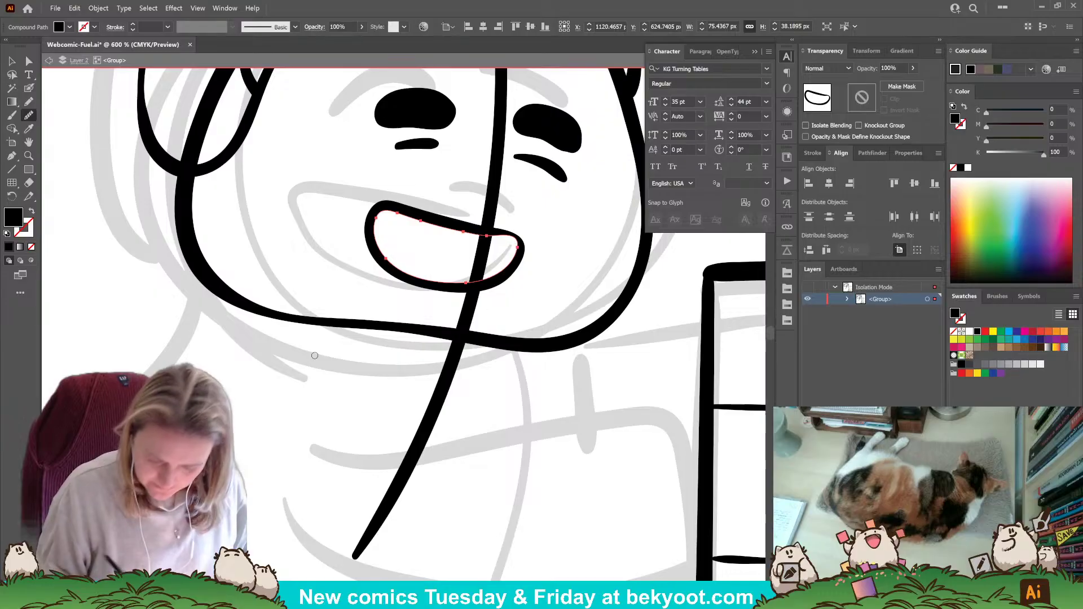
pyautogui.click(29, 88)
pyautogui.hotkey('ctrl', 'shift', 'a')
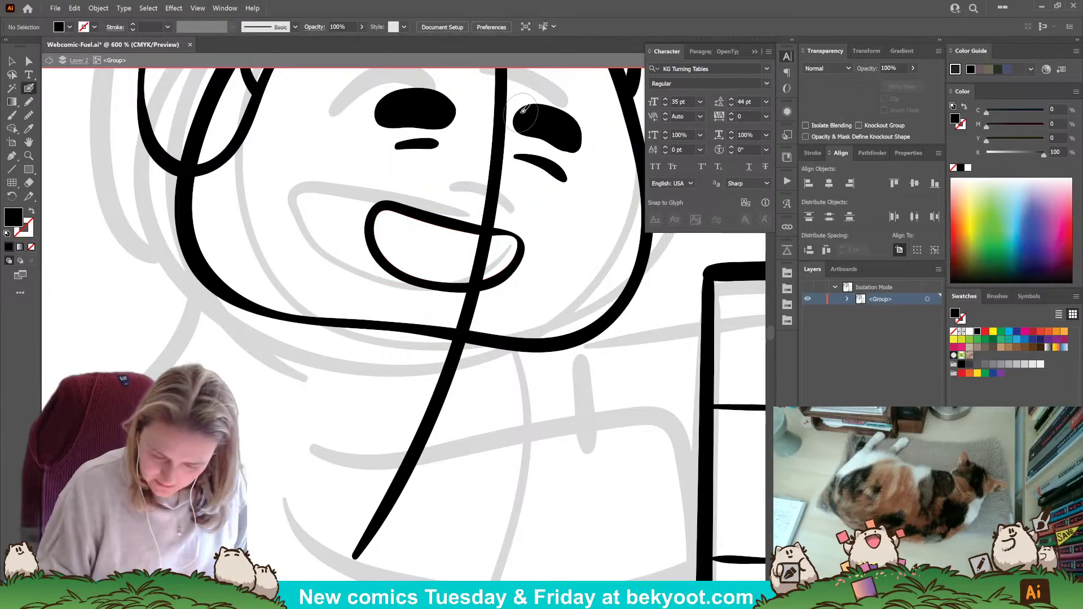
# Ink a small curved line inside the right corner of the bear's mouth, and reduce the brush size.
pyautogui.moveTo(496, 237); pyautogui.dragTo(502, 269)
pyautogui.hotkey('shift', 'x')
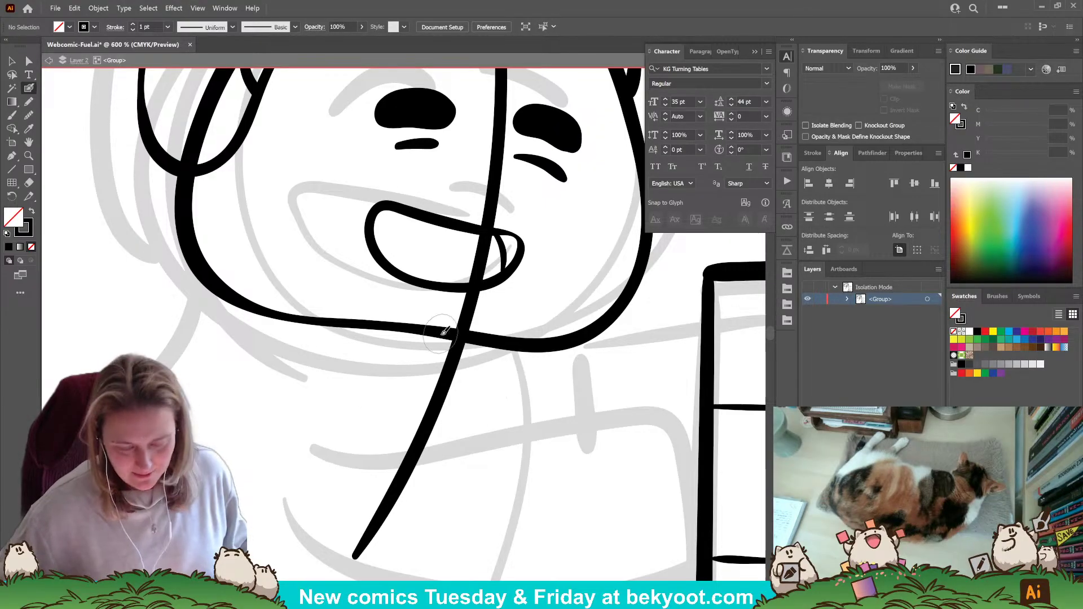
pyautogui.press('[')
pyautogui.press('[')
pyautogui.press('[')
pyautogui.press('[')
pyautogui.scroll(-4, 443, 247)
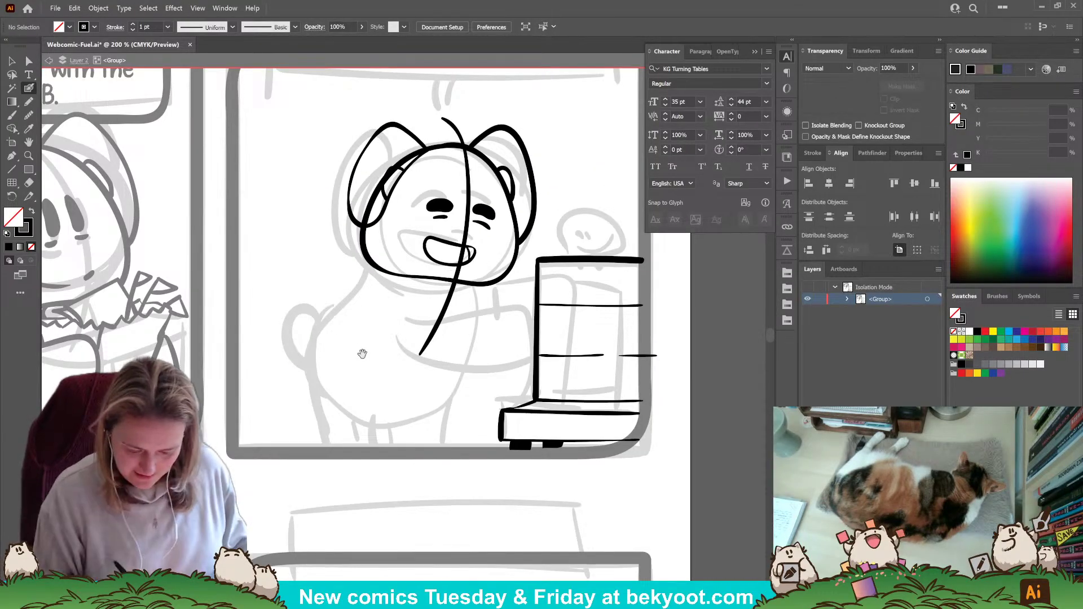
pyautogui.moveTo(434, 377); pyautogui.dragTo(452, 430)
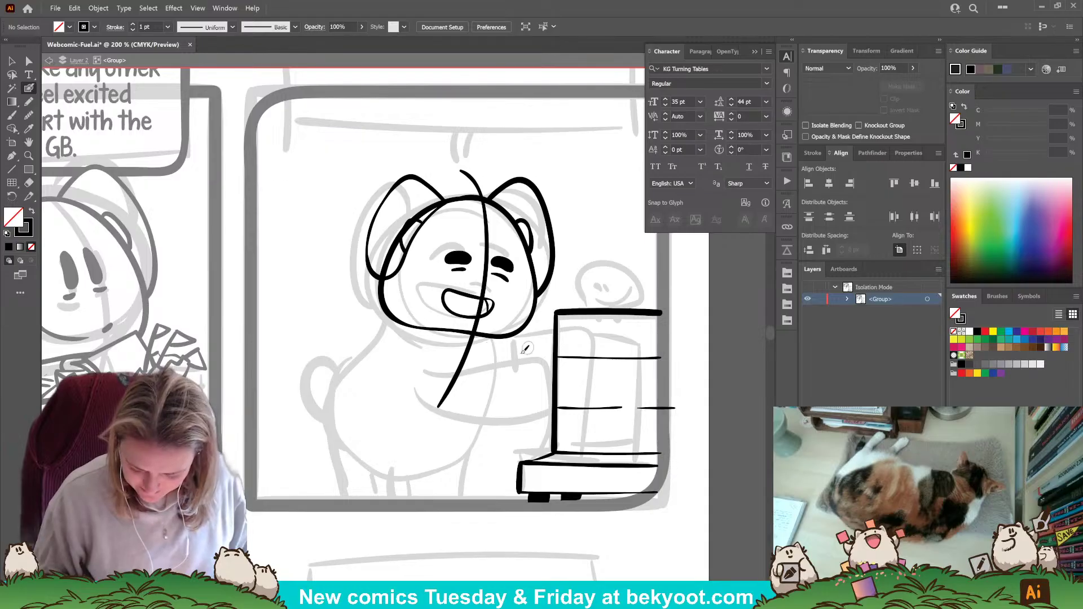
# Undo the first body stroke and ink the bear's rounded body outline from beneath the chin around to the back of the neck.
pyautogui.moveTo(494, 339)
pyautogui.mouseDown()
pyautogui.moveTo(489, 411)
pyautogui.moveTo(466, 445)
pyautogui.moveTo(415, 458)
pyautogui.mouseUp()
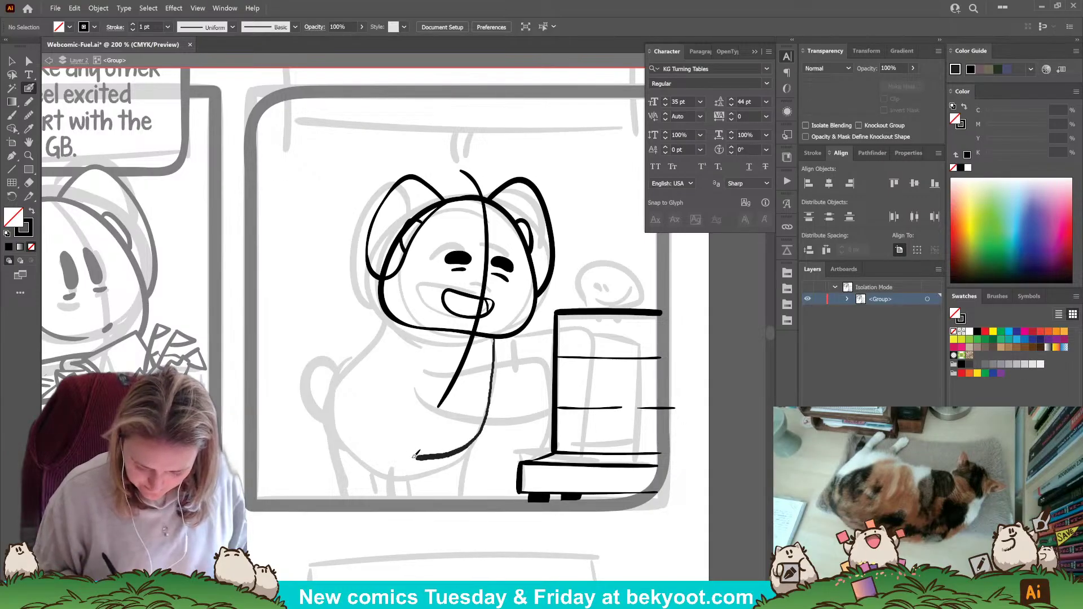
pyautogui.hotkey('ctrl', 'z')
pyautogui.moveTo(494, 340)
pyautogui.mouseDown()
pyautogui.moveTo(452, 450)
pyautogui.moveTo(386, 454)
pyautogui.moveTo(338, 374)
pyautogui.moveTo(423, 326)
pyautogui.mouseUp()
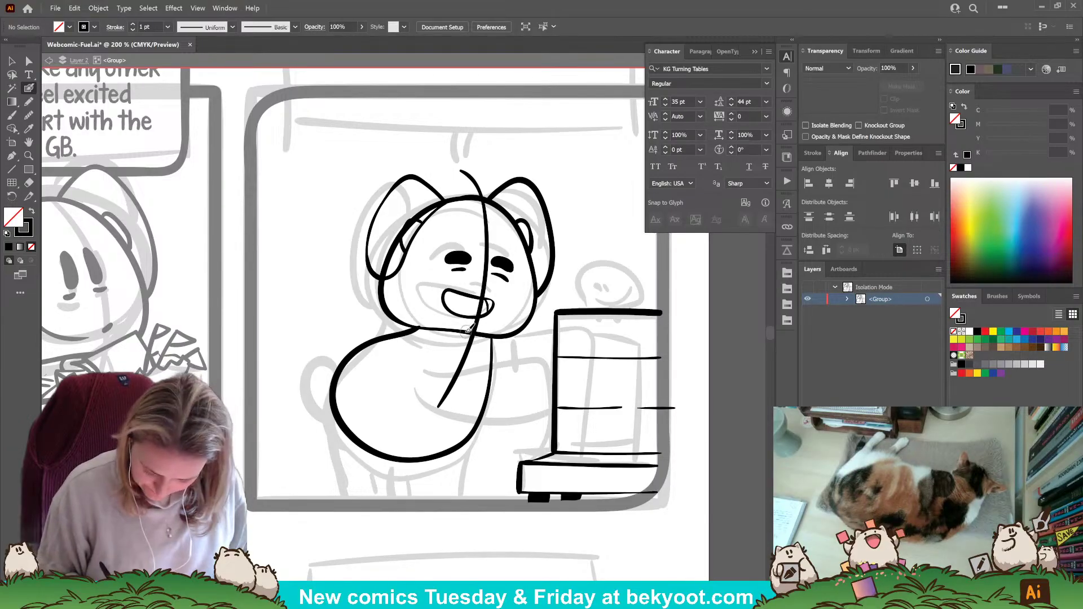
pyautogui.moveTo(378, 381); pyautogui.dragTo(449, 407)
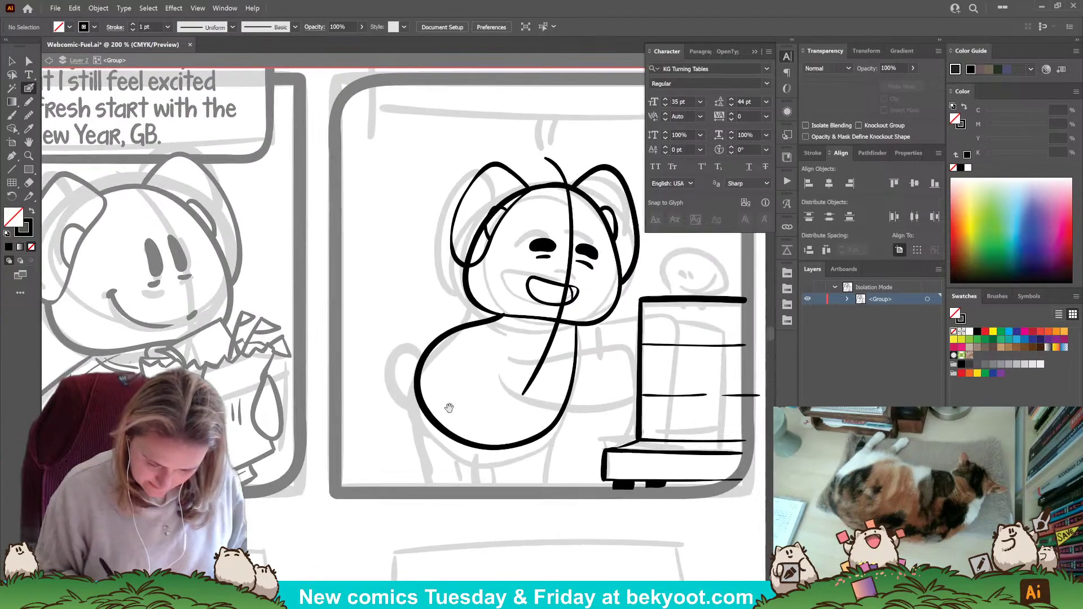
# Nudge the bear's right-hand eye slightly to the right, and replace the line beneath it with a newly inked short line.
pyautogui.keyDown('ctrl'); pyautogui.click(589, 252); pyautogui.keyUp('ctrl')
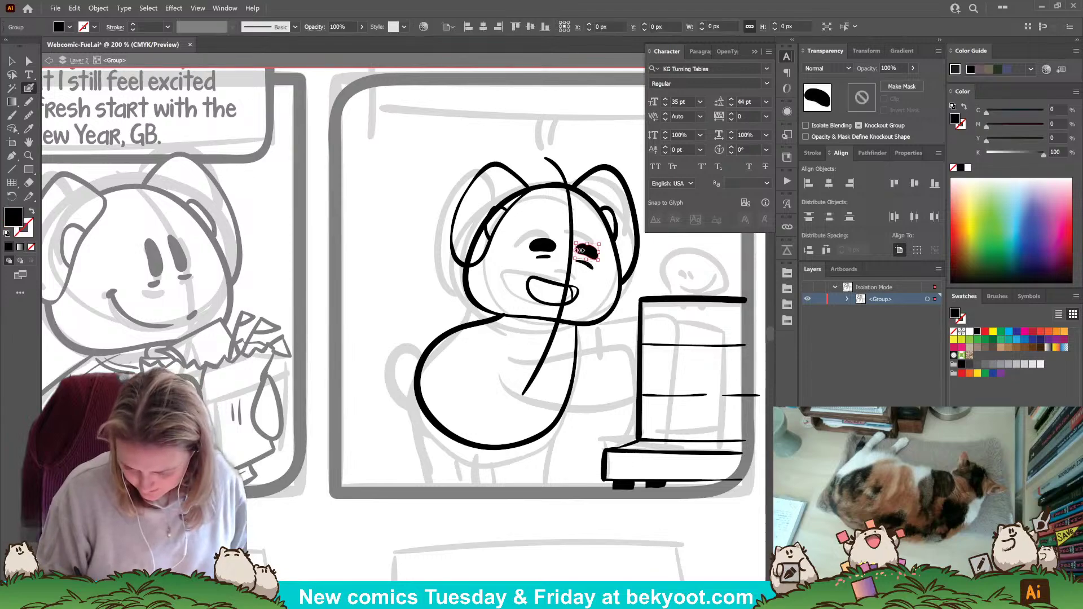
pyautogui.moveTo(580, 250); pyautogui.dragTo(599, 264)
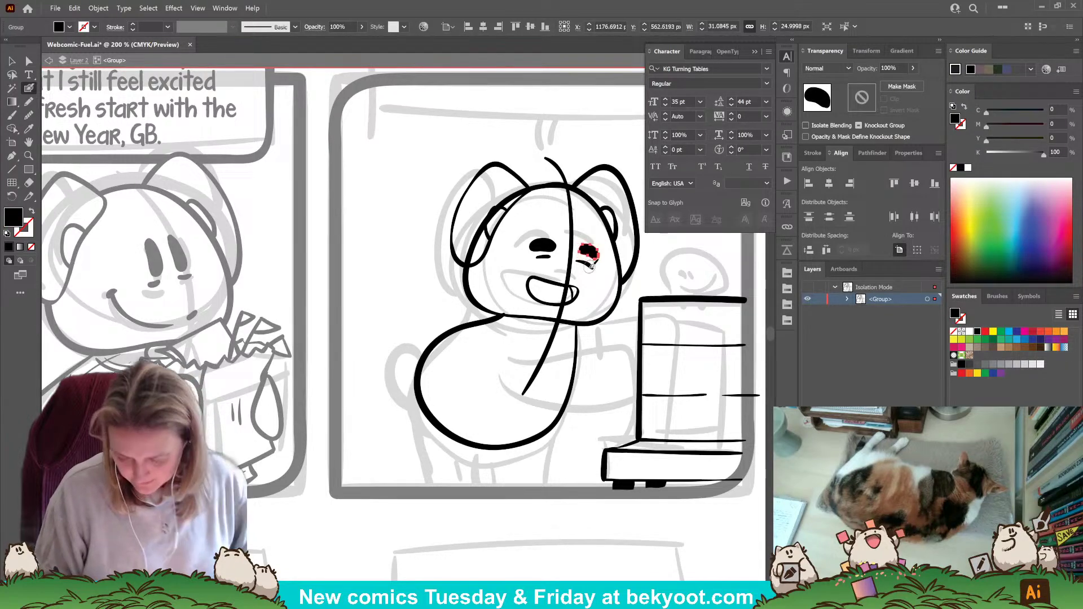
pyautogui.press('Delete')
pyautogui.hotkey('ctrl', 'z')
pyautogui.hotkey('ctrl', 'z')
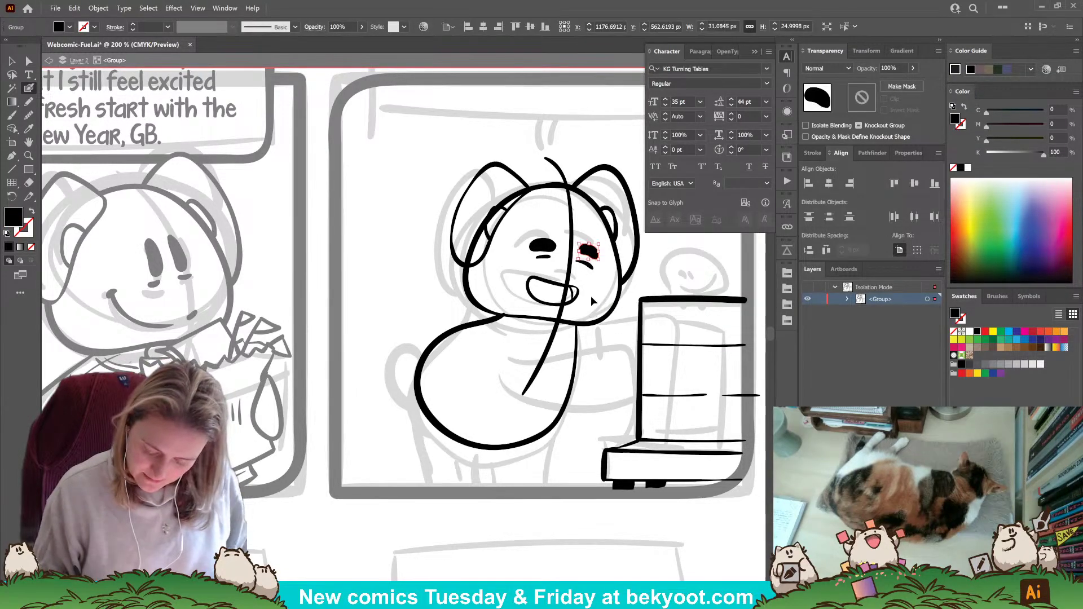
pyautogui.keyDown('ctrl'); pyautogui.click(591, 267); pyautogui.keyUp('ctrl')
pyautogui.press('Delete')
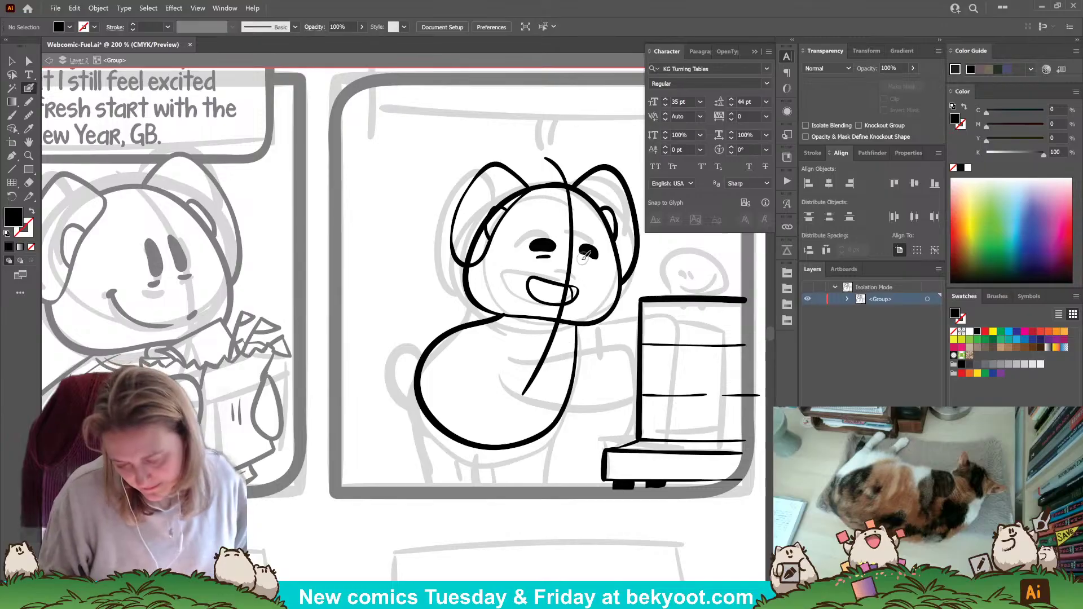
pyautogui.hotkey('shift', 'x')
pyautogui.hotkey('shift', 'x')
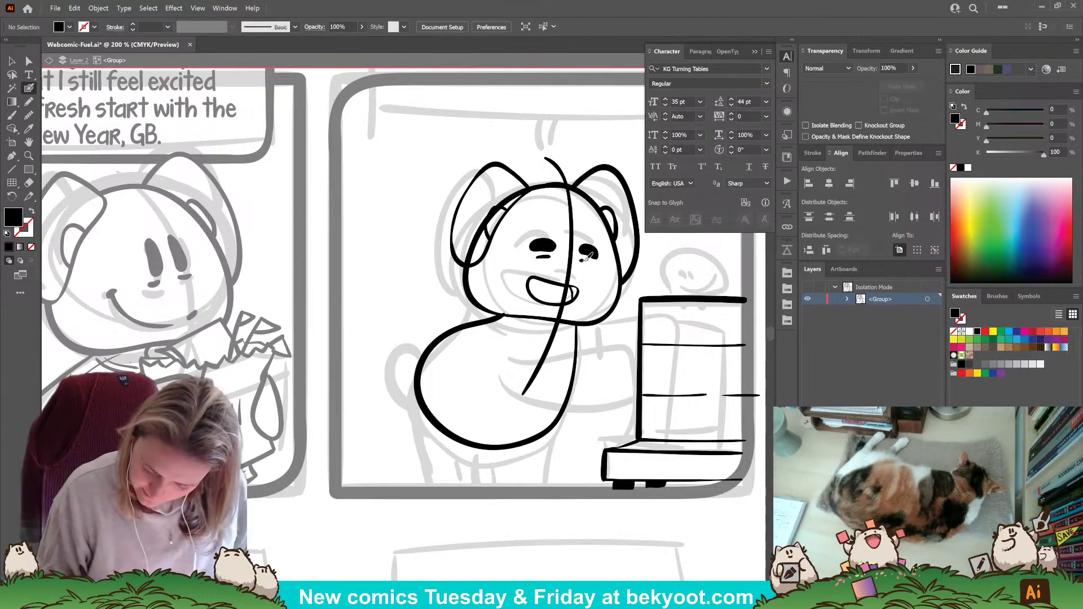
pyautogui.hotkey('shift', 'x')
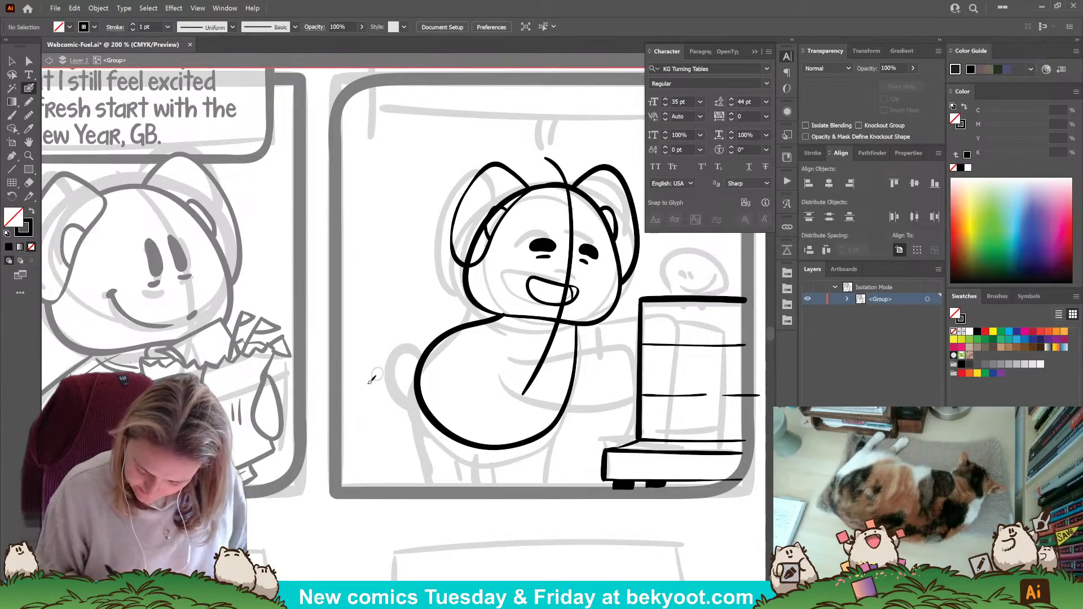
# Ink a curved centre line down the bear's body, and rotate the whole inked bear slightly counterclockwise.
pyautogui.moveTo(553, 325)
pyautogui.mouseDown()
pyautogui.moveTo(539, 404)
pyautogui.moveTo(506, 449)
pyautogui.mouseUp()
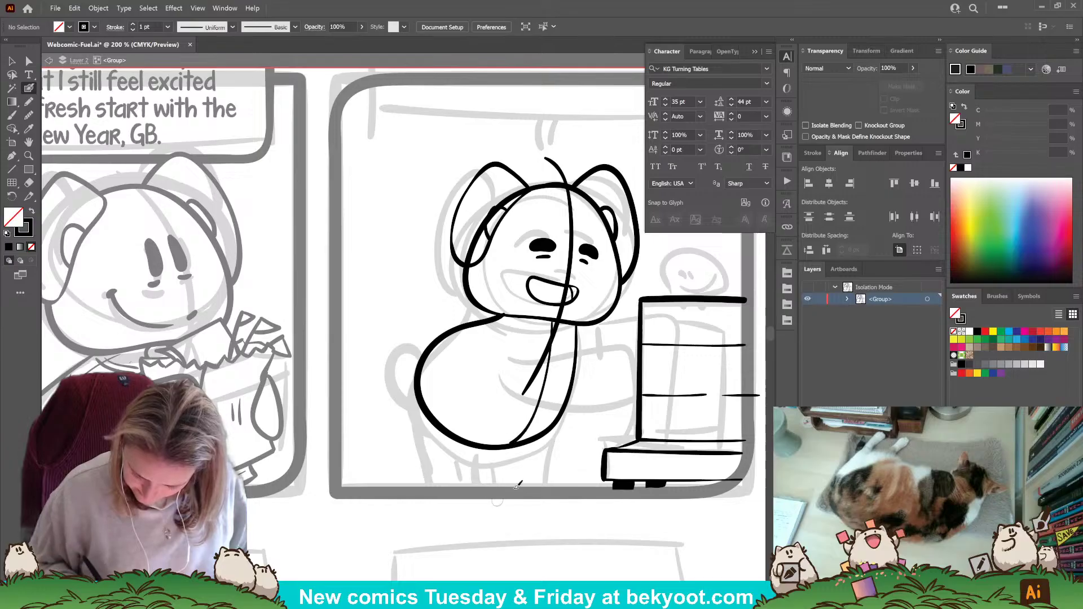
pyautogui.hscroll(3, 471, 431)
pyautogui.hscroll(1, 471, 432)
pyautogui.moveTo(324, 141)
pyautogui.mouseDown()
pyautogui.moveTo(475, 421)
pyautogui.moveTo(476, 406)
pyautogui.moveTo(479, 434)
pyautogui.mouseUp()
pyautogui.moveTo(546, 175); pyautogui.dragTo(532, 162)
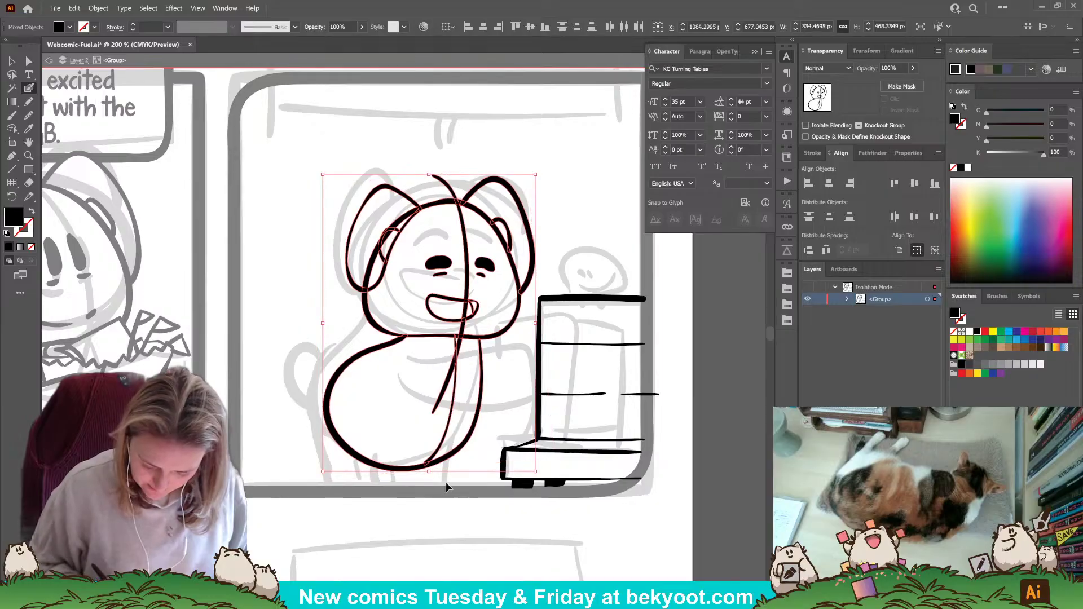
pyautogui.keyDown('ctrl'); pyautogui.click(449, 485); pyautogui.keyUp('ctrl')
pyautogui.scroll(-1, 481, 494)
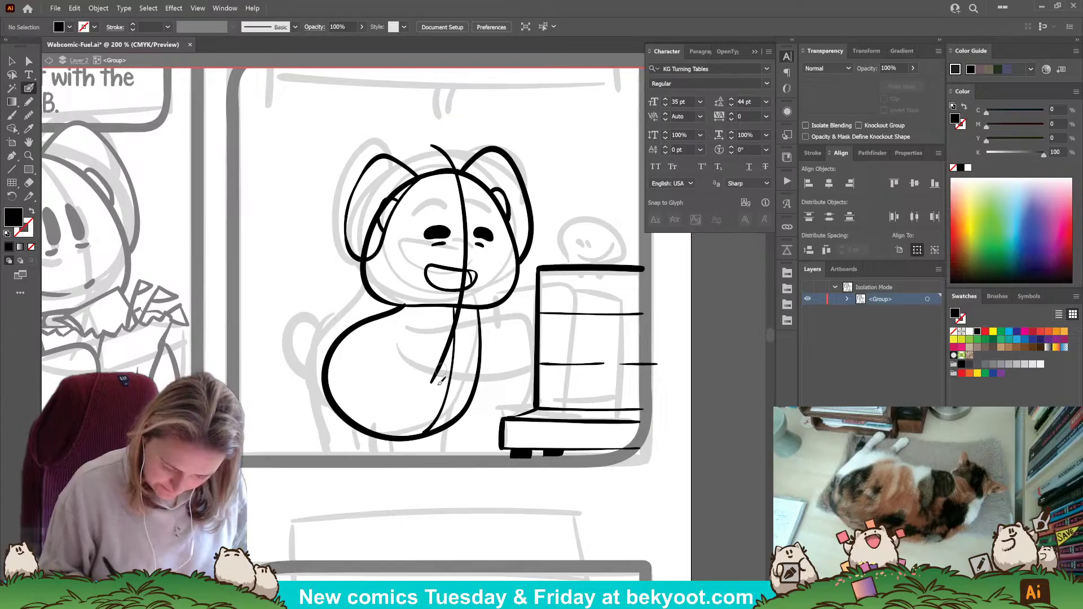
# Ink the bear's tail and its legs down to the panel border, and undo the trial arm stroke.
pyautogui.moveTo(344, 332)
pyautogui.mouseDown()
pyautogui.moveTo(328, 321)
pyautogui.moveTo(304, 347)
pyautogui.moveTo(326, 385)
pyautogui.mouseUp()
pyautogui.moveTo(474, 395)
pyautogui.mouseDown()
pyautogui.moveTo(452, 450)
pyautogui.moveTo(399, 458)
pyautogui.mouseUp()
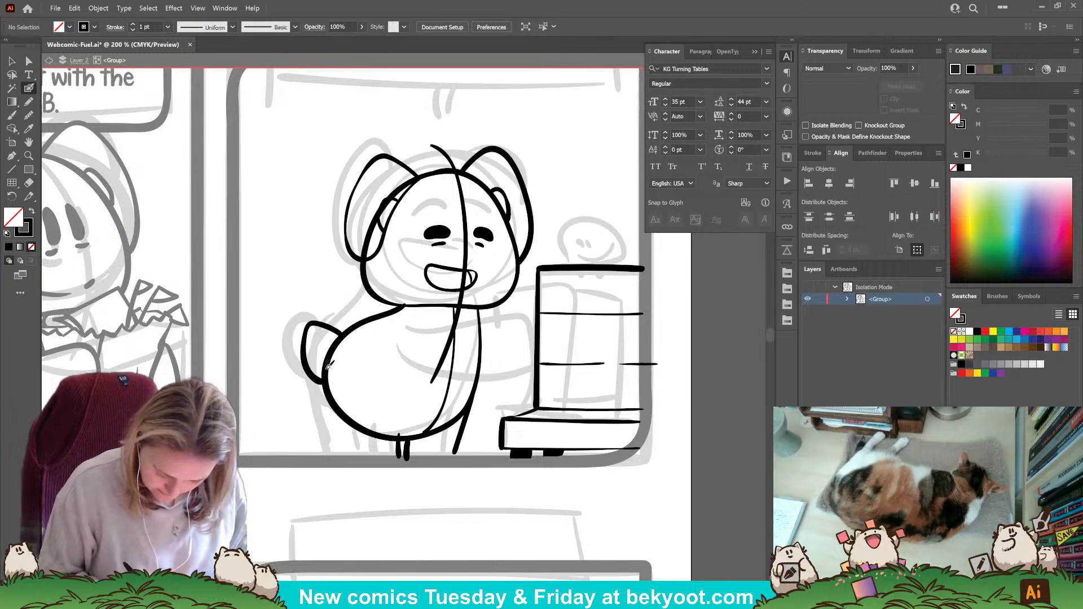
pyautogui.moveTo(324, 376); pyautogui.dragTo(337, 454)
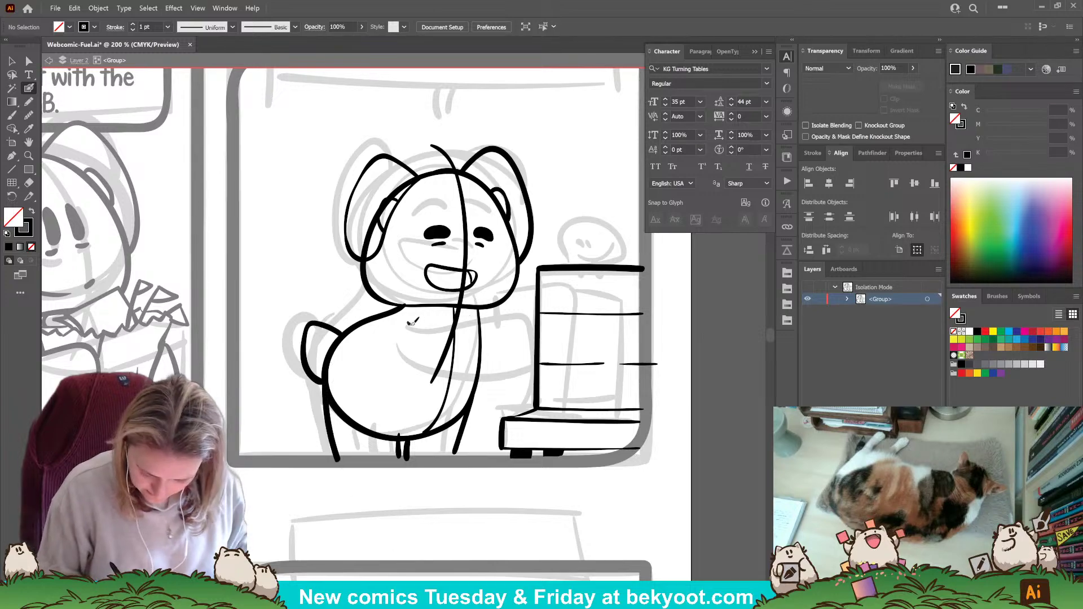
pyautogui.moveTo(422, 326)
pyautogui.mouseDown()
pyautogui.moveTo(492, 325)
pyautogui.moveTo(461, 419)
pyautogui.mouseUp()
pyautogui.hotkey('ctrl', 'z')
# Remove the overlapping upper front part of the bear's body outline and smooth the remaining front curve.
pyautogui.keyDown('ctrl'); pyautogui.click(479, 311); pyautogui.keyUp('ctrl')
pyautogui.keyDown('ctrl'); pyautogui.click(480, 310); pyautogui.keyUp('ctrl')
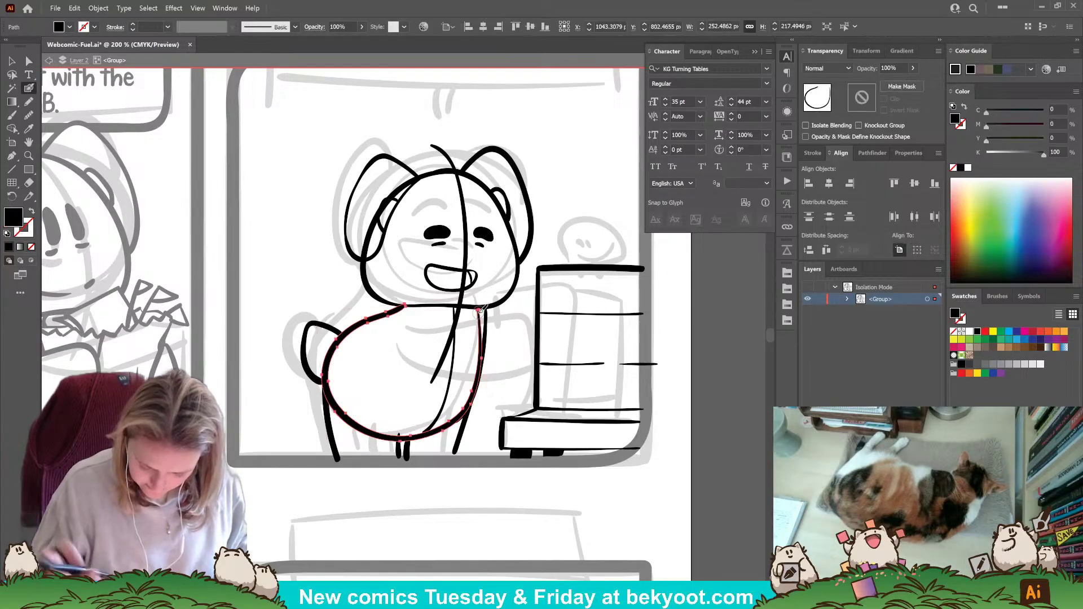
pyautogui.moveTo(476, 325); pyautogui.dragTo(474, 366)
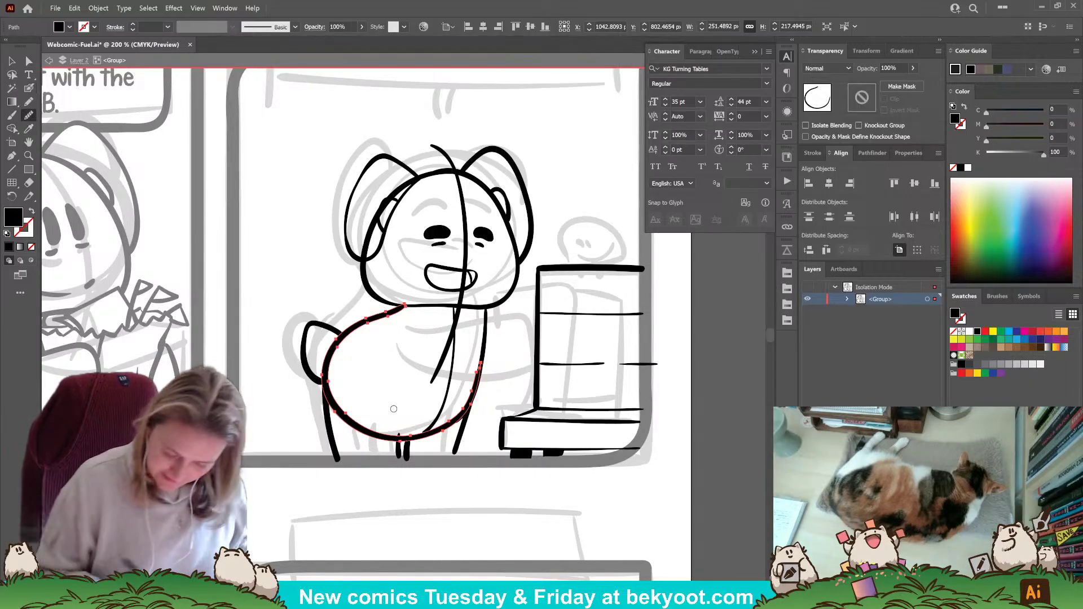
pyautogui.hotkey('shift', 'b')
pyautogui.moveTo(472, 387); pyautogui.dragTo(464, 413)
pyautogui.click(30, 88)
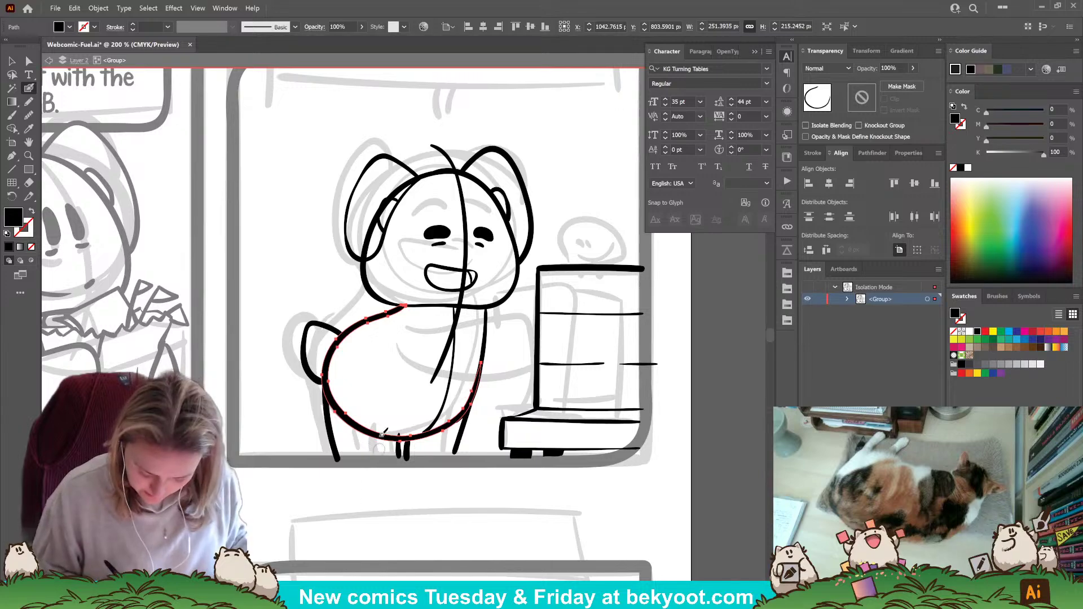
# Erase the lower back part of the body outline between the bear's legs, and deselect the outline.
pyautogui.moveTo(385, 429); pyautogui.dragTo(389, 432)
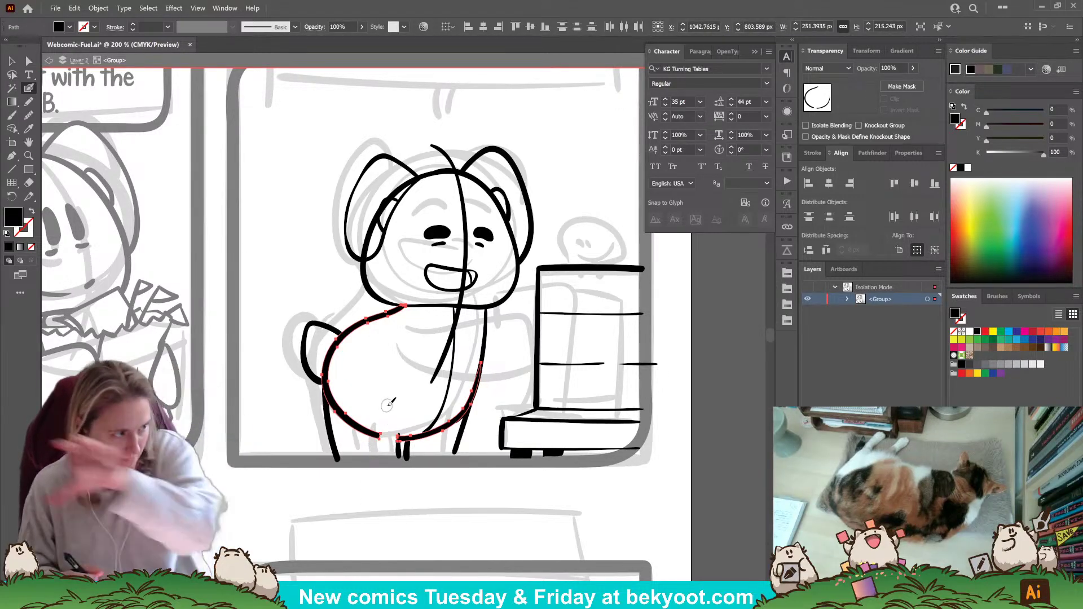
pyautogui.moveTo(379, 434)
pyautogui.mouseDown()
pyautogui.moveTo(349, 433)
pyautogui.moveTo(342, 400)
pyautogui.moveTo(335, 413)
pyautogui.moveTo(341, 369)
pyautogui.mouseUp()
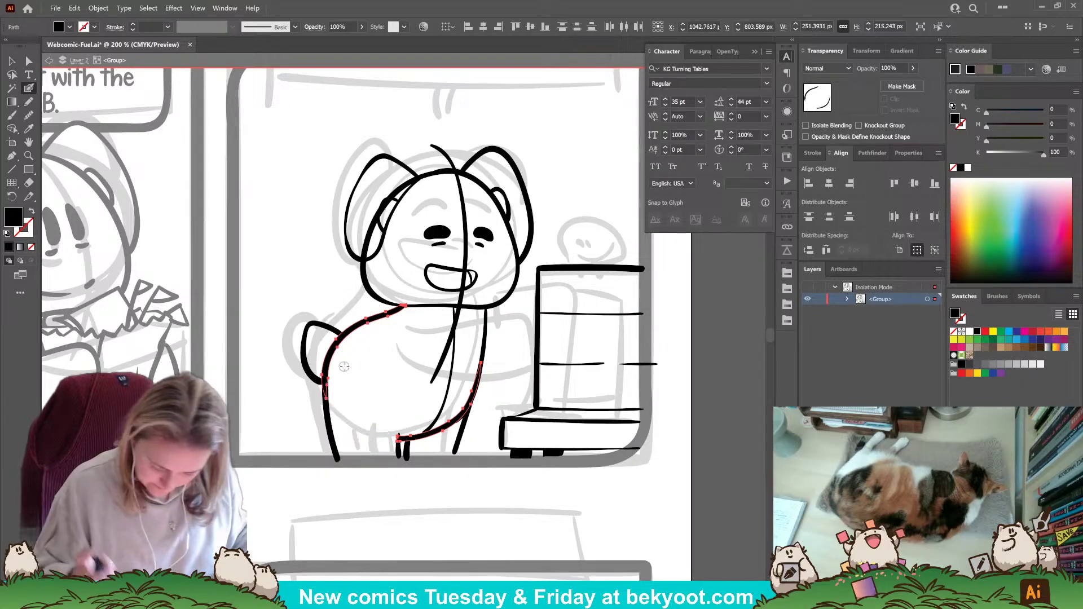
pyautogui.hotkey('ctrl', 'shift', 'a')
# Ink the bear's near arm curving across its body and the far arm reaching forward under its chin.
pyautogui.moveTo(442, 486); pyautogui.dragTo(427, 502)
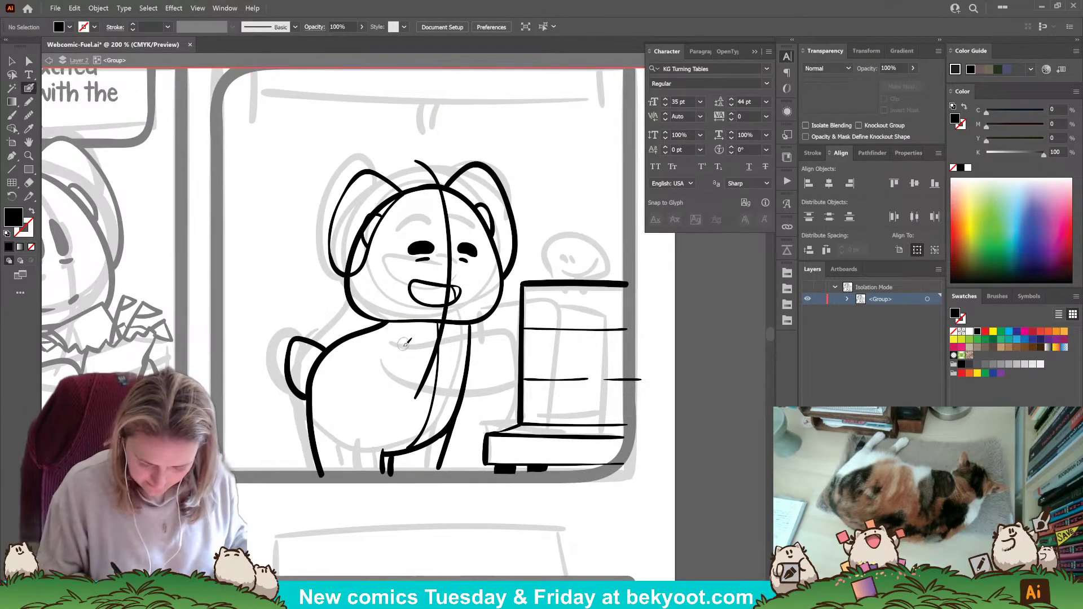
pyautogui.moveTo(402, 339)
pyautogui.mouseDown()
pyautogui.moveTo(509, 340)
pyautogui.moveTo(516, 359)
pyautogui.moveTo(479, 406)
pyautogui.moveTo(424, 411)
pyautogui.moveTo(371, 375)
pyautogui.mouseUp()
pyautogui.moveTo(472, 325); pyautogui.dragTo(545, 322)
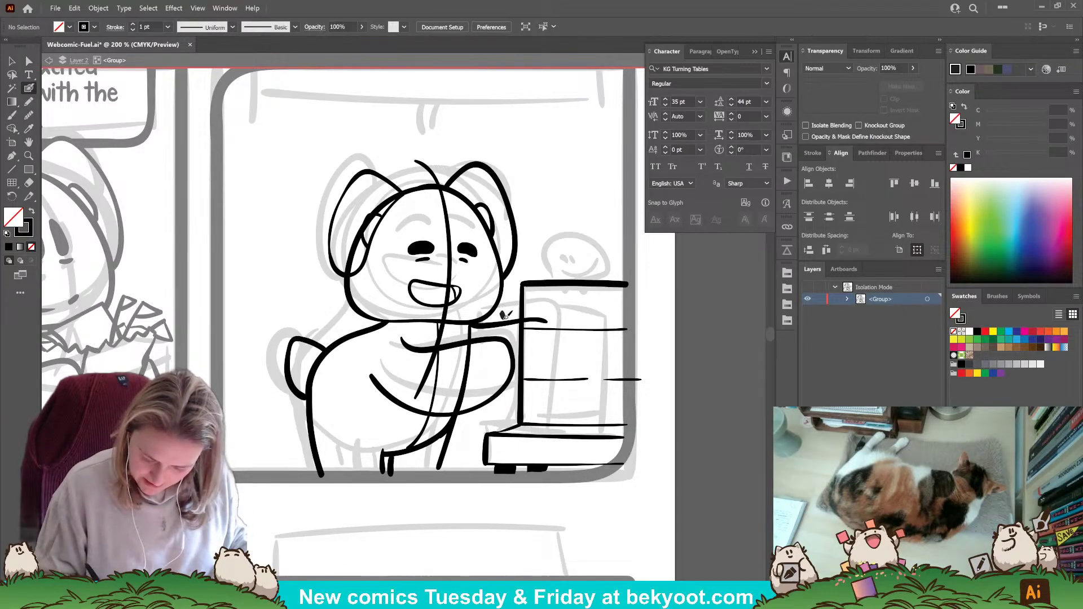
pyautogui.keyDown('ctrl'); pyautogui.click(395, 401); pyautogui.keyUp('ctrl')
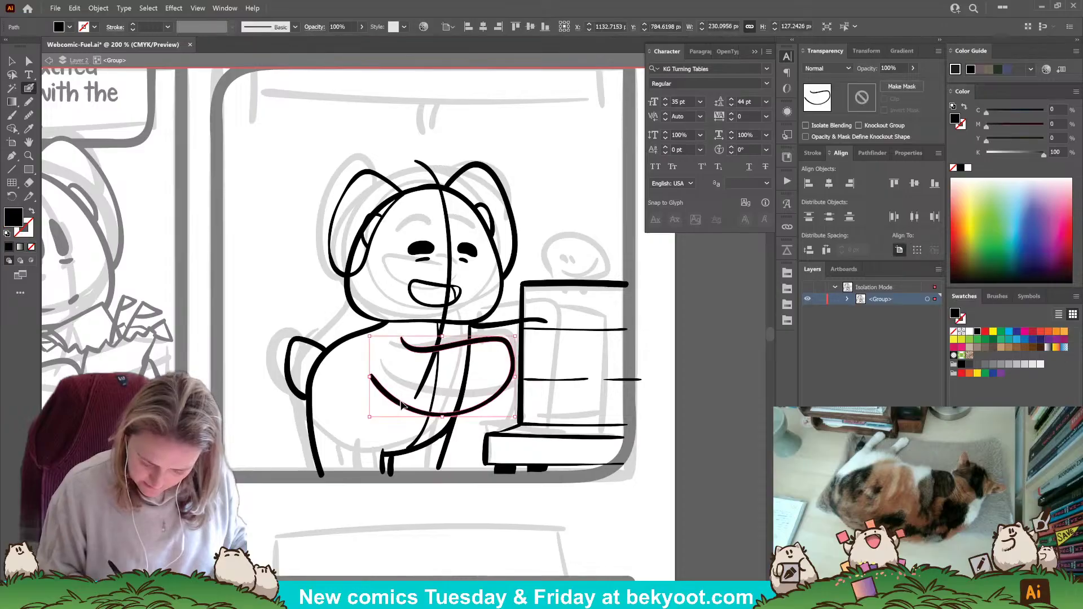
pyautogui.moveTo(395, 401); pyautogui.dragTo(407, 396)
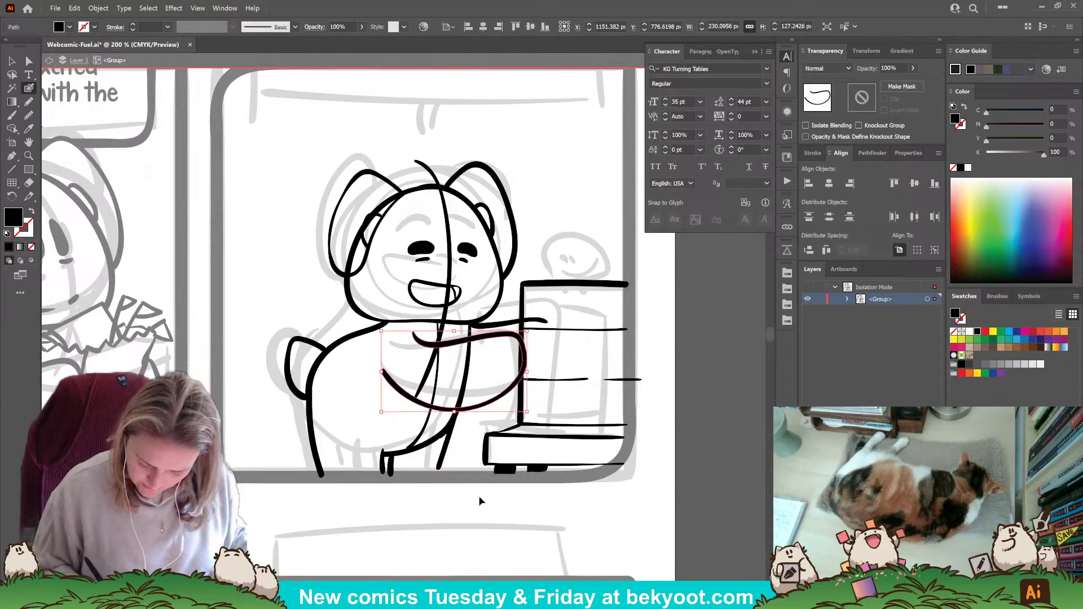
pyautogui.hotkey('ctrl', 'z')
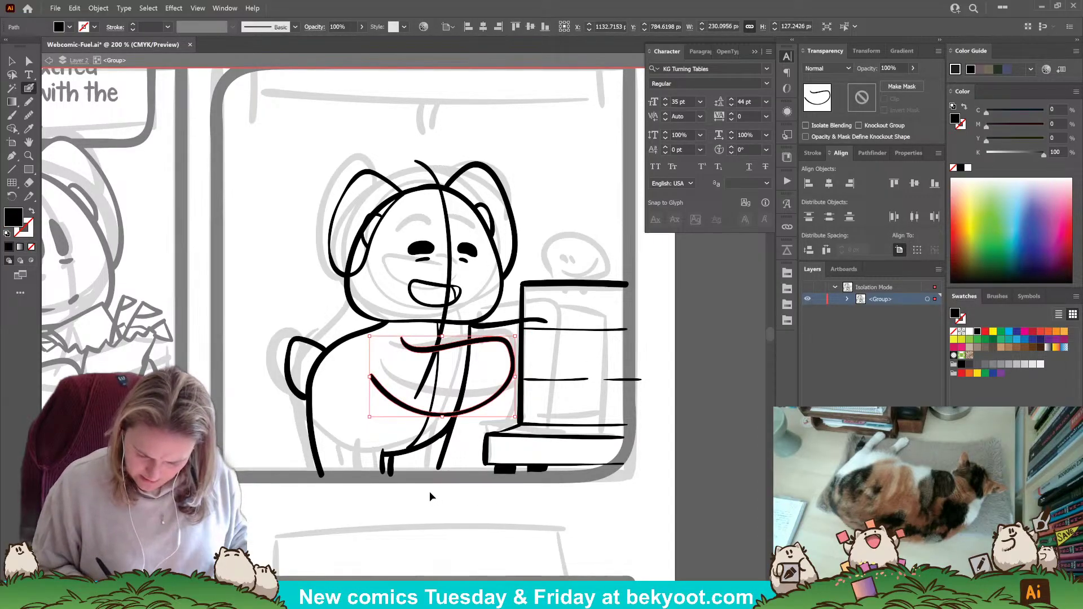
pyautogui.keyDown('ctrl'); pyautogui.click(463, 490); pyautogui.keyUp('ctrl')
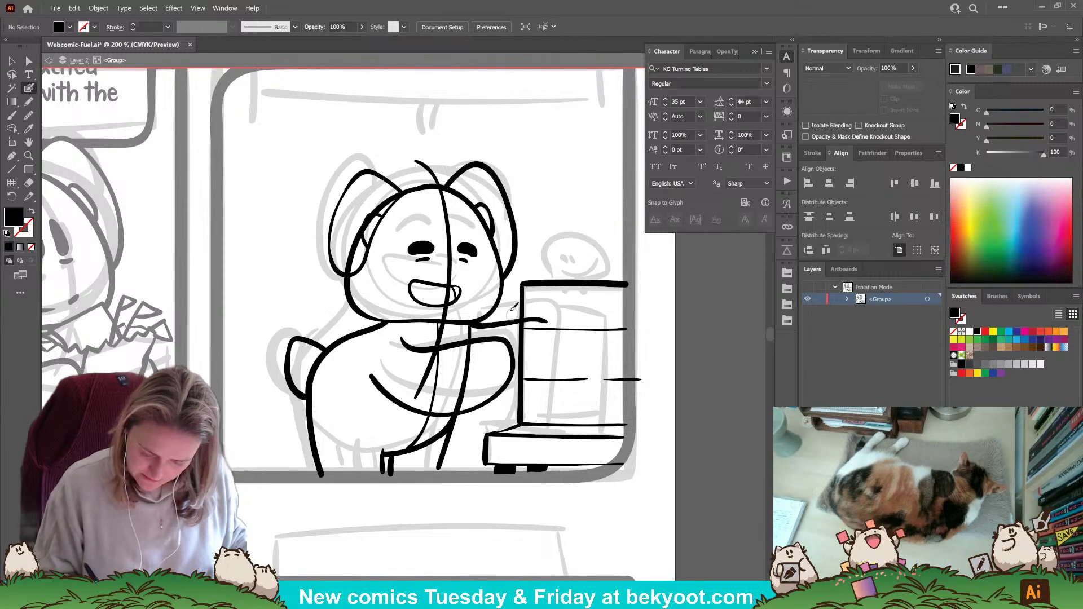
# Ink a box with a front and a side face in front of the bear, standing on the low base.
pyautogui.moveTo(507, 307); pyautogui.dragTo(512, 430)
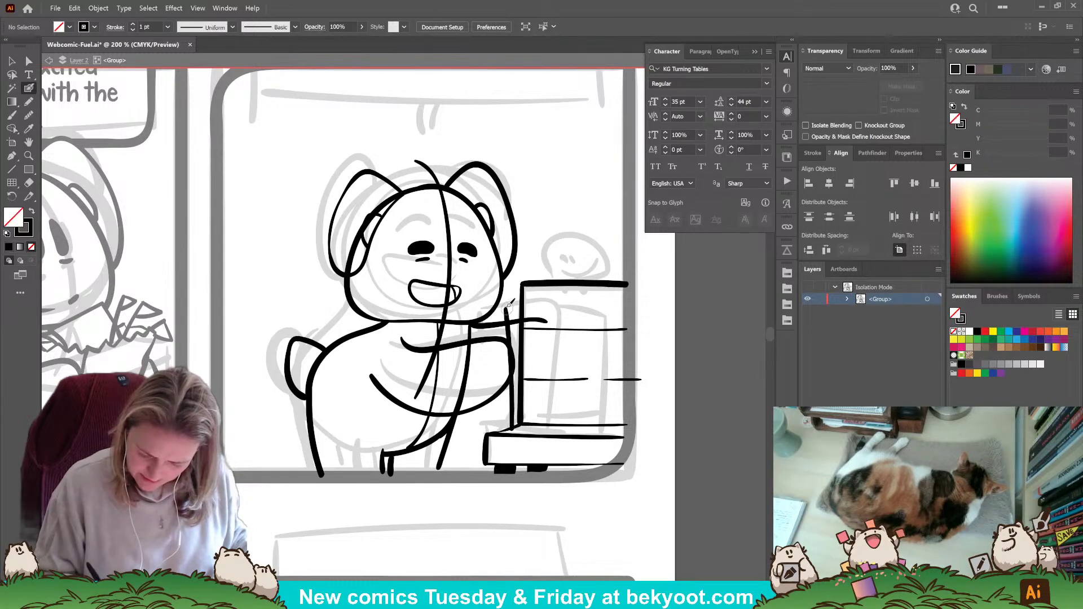
pyautogui.moveTo(508, 309)
pyautogui.mouseDown()
pyautogui.moveTo(605, 306)
pyautogui.moveTo(593, 429)
pyautogui.moveTo(514, 431)
pyautogui.mouseUp()
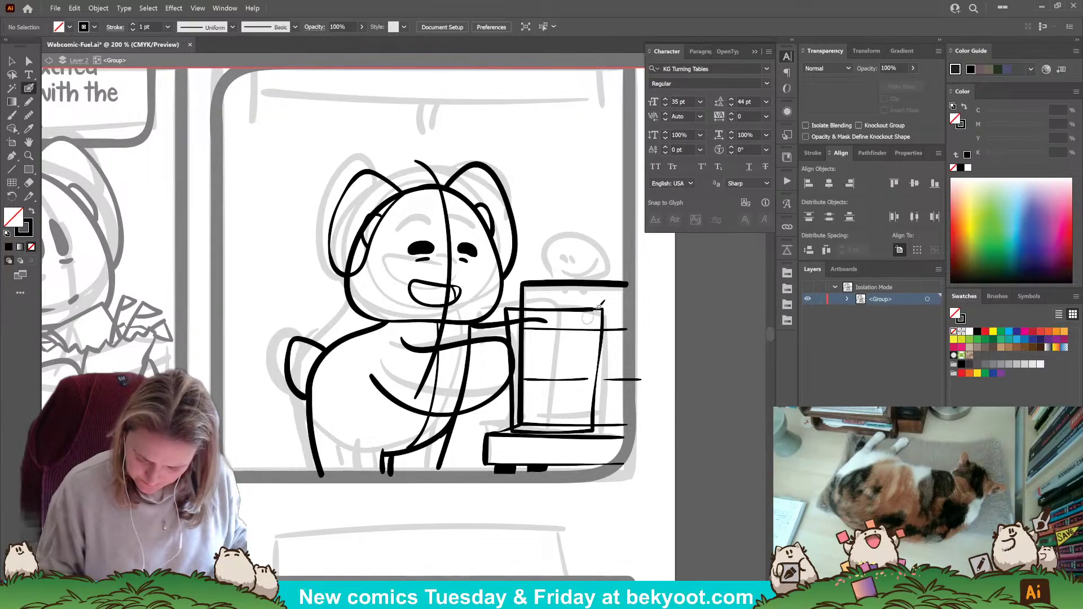
pyautogui.moveTo(602, 309)
pyautogui.mouseDown()
pyautogui.moveTo(622, 318)
pyautogui.moveTo(613, 415)
pyautogui.moveTo(592, 431)
pyautogui.mouseUp()
pyautogui.moveTo(504, 439); pyautogui.dragTo(497, 464)
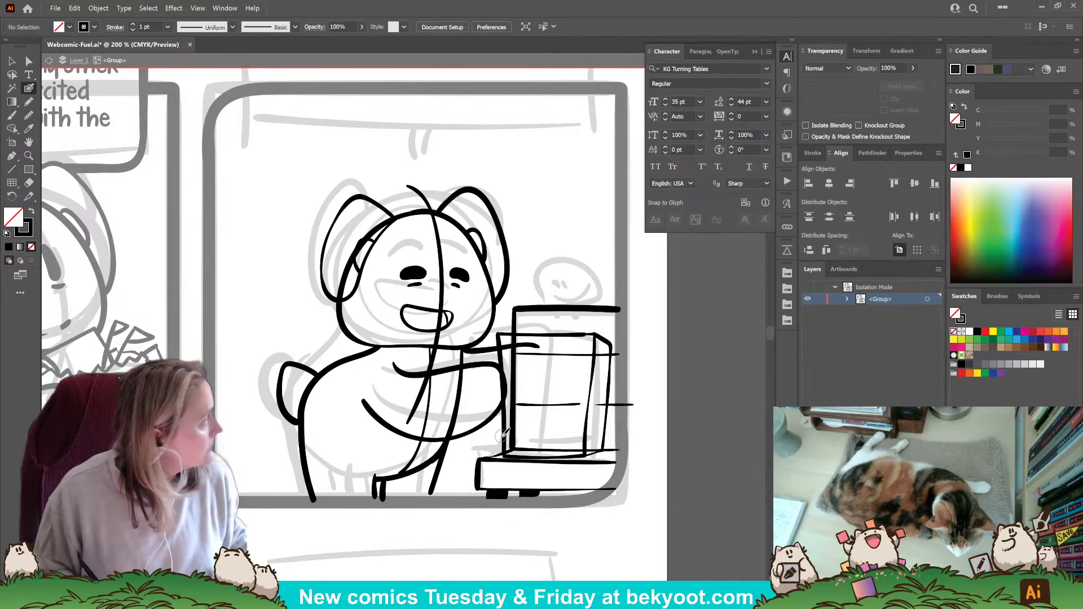
pyautogui.keyDown('ctrl'); pyautogui.click(500, 356); pyautogui.keyUp('ctrl')
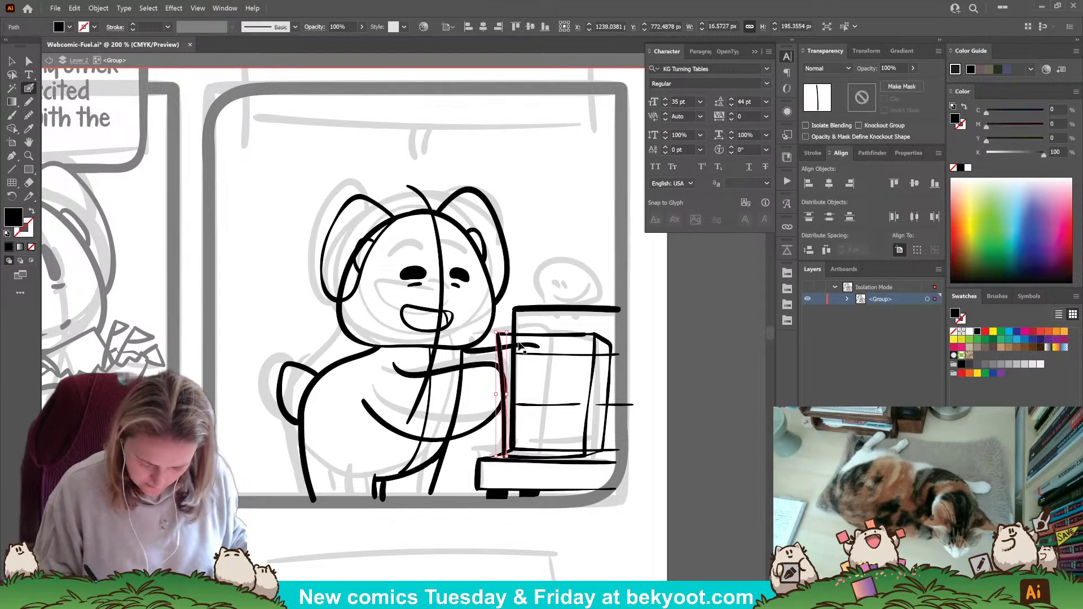
pyautogui.keyDown('ctrl'); pyautogui.keyDown('shift'); pyautogui.click(539, 336); pyautogui.keyUp('shift'); pyautogui.keyUp('ctrl')
pyautogui.keyDown('ctrl'); pyautogui.click(483, 434); pyautogui.keyUp('ctrl')
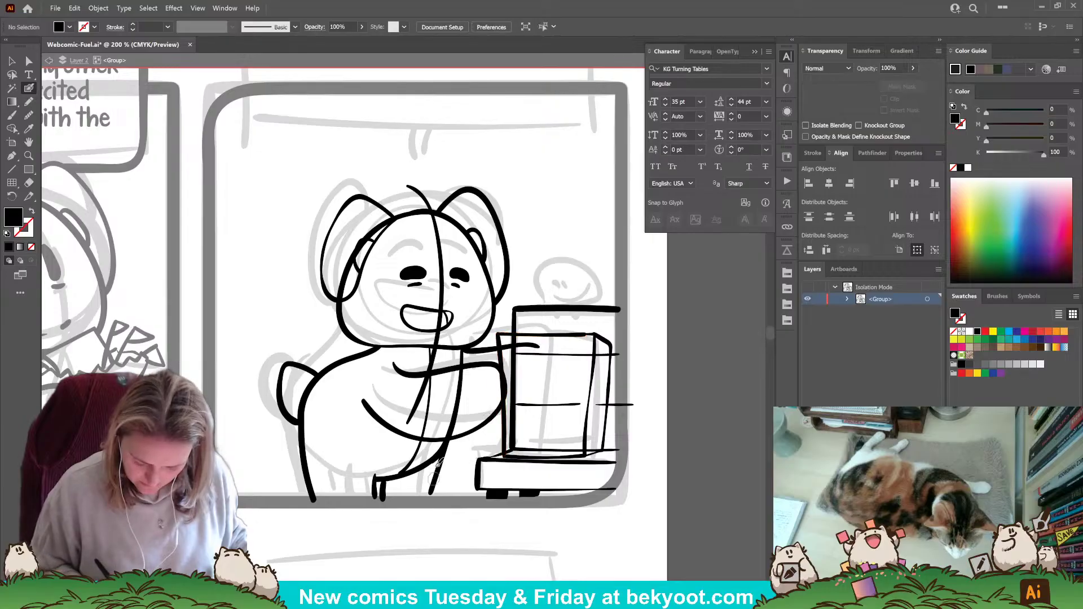
# Ink a small knot beneath the bear's chin and a garment outline over its back and hip, and undo the extra stroke near the box.
pyautogui.moveTo(413, 386); pyautogui.dragTo(430, 378)
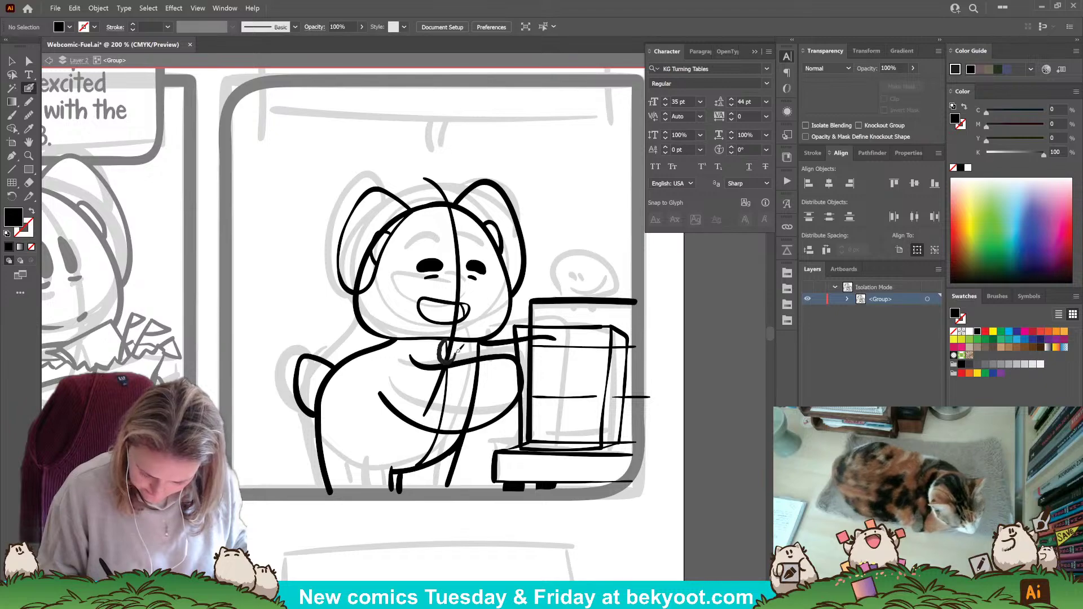
pyautogui.rightClick(455, 346)
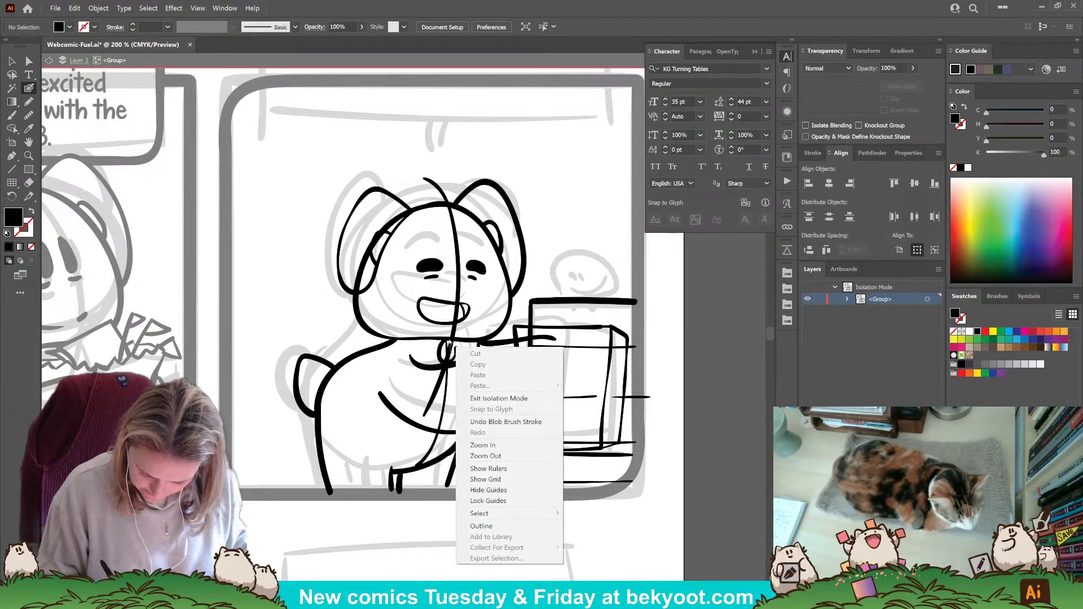
pyautogui.click(420, 390)
pyautogui.hotkey('ctrl', 'z')
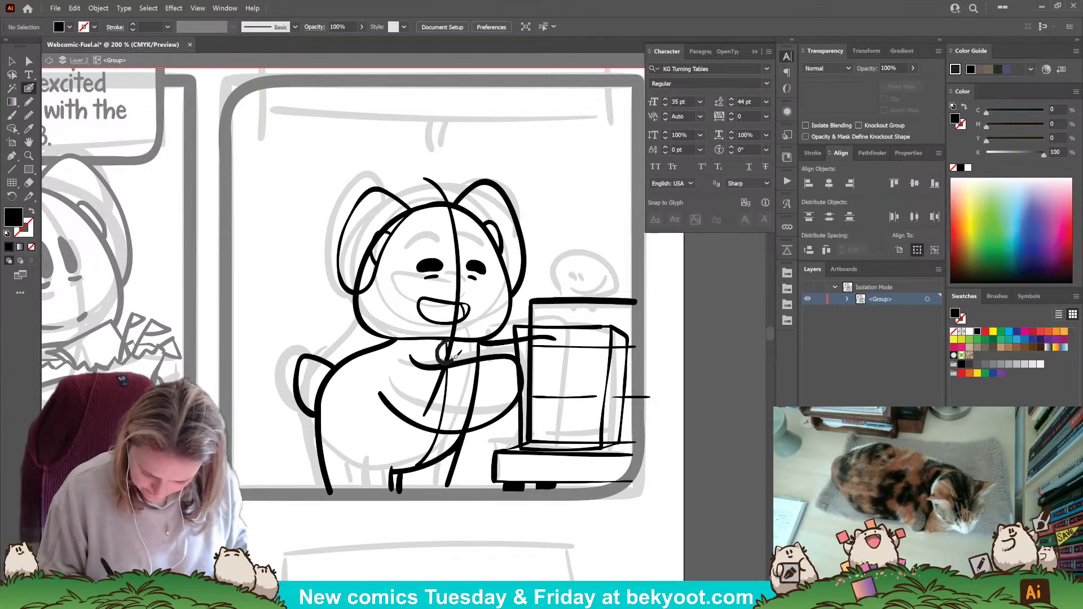
pyautogui.hotkey('shift', 'x')
pyautogui.moveTo(450, 356)
pyautogui.mouseDown()
pyautogui.moveTo(413, 375)
pyautogui.moveTo(387, 461)
pyautogui.moveTo(335, 455)
pyautogui.moveTo(305, 433)
pyautogui.moveTo(315, 390)
pyautogui.moveTo(345, 353)
pyautogui.moveTo(394, 335)
pyautogui.mouseUp()
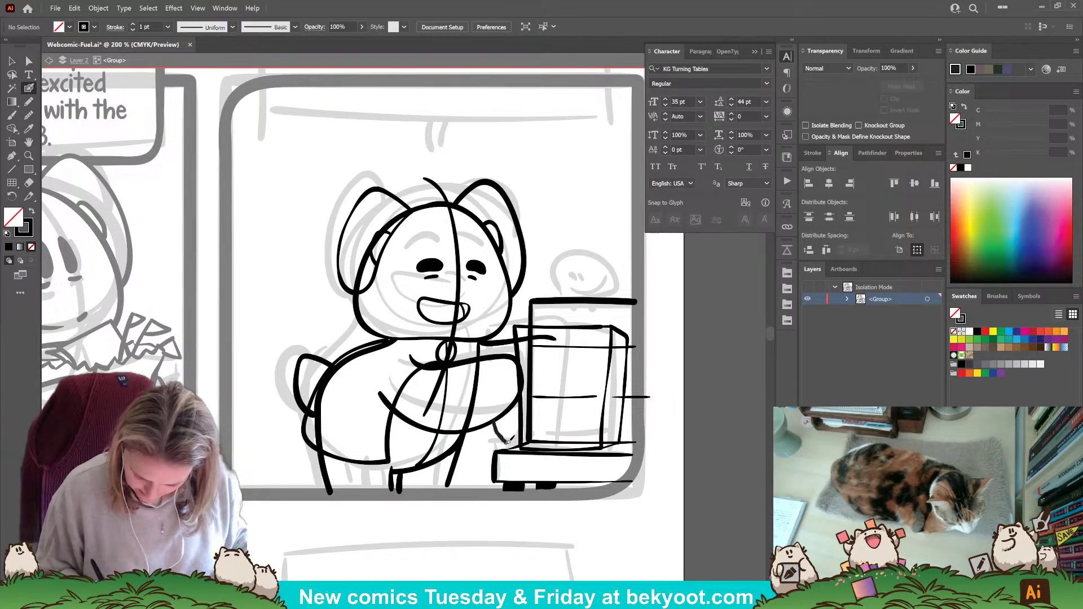
pyautogui.moveTo(507, 441); pyautogui.dragTo(459, 456)
pyautogui.hotkey('ctrl', 'z')
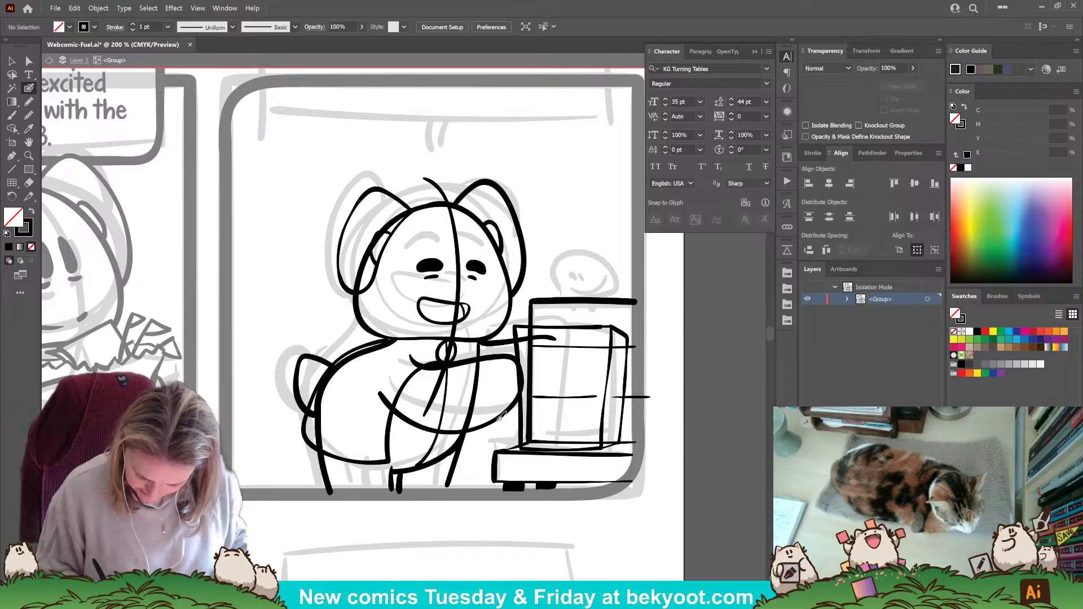
# Ink the garment's far edge over the reaching arm and its corner hanging below the near arm, trimming the corner's upper end.
pyautogui.moveTo(496, 422); pyautogui.dragTo(507, 443)
pyautogui.hotkey('ctrl', 'z')
pyautogui.moveTo(455, 362); pyautogui.dragTo(507, 339)
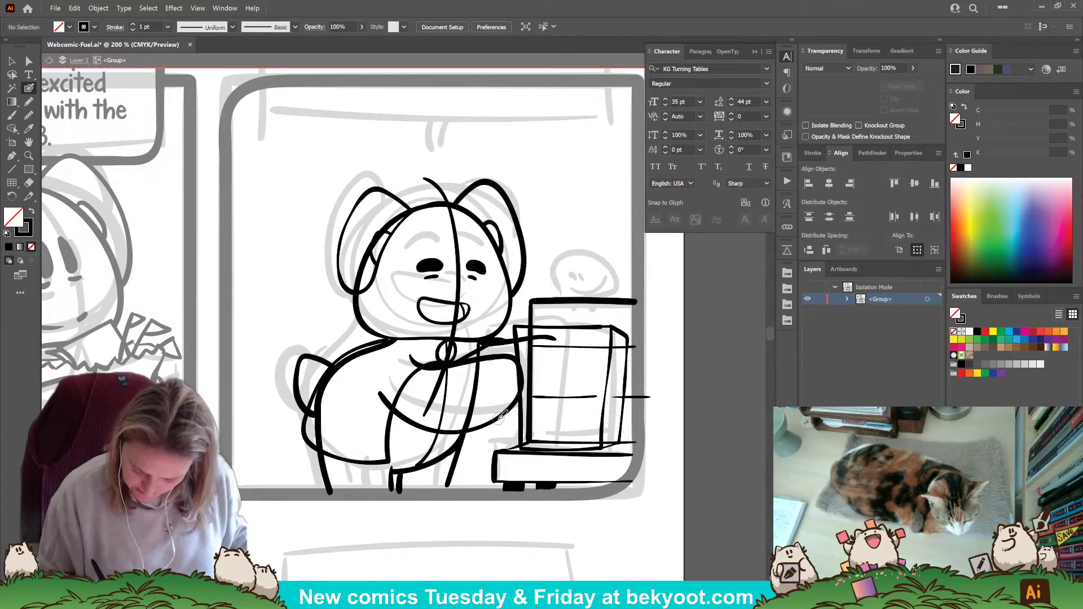
pyautogui.moveTo(497, 403)
pyautogui.mouseDown()
pyautogui.moveTo(507, 432)
pyautogui.moveTo(458, 446)
pyautogui.mouseUp()
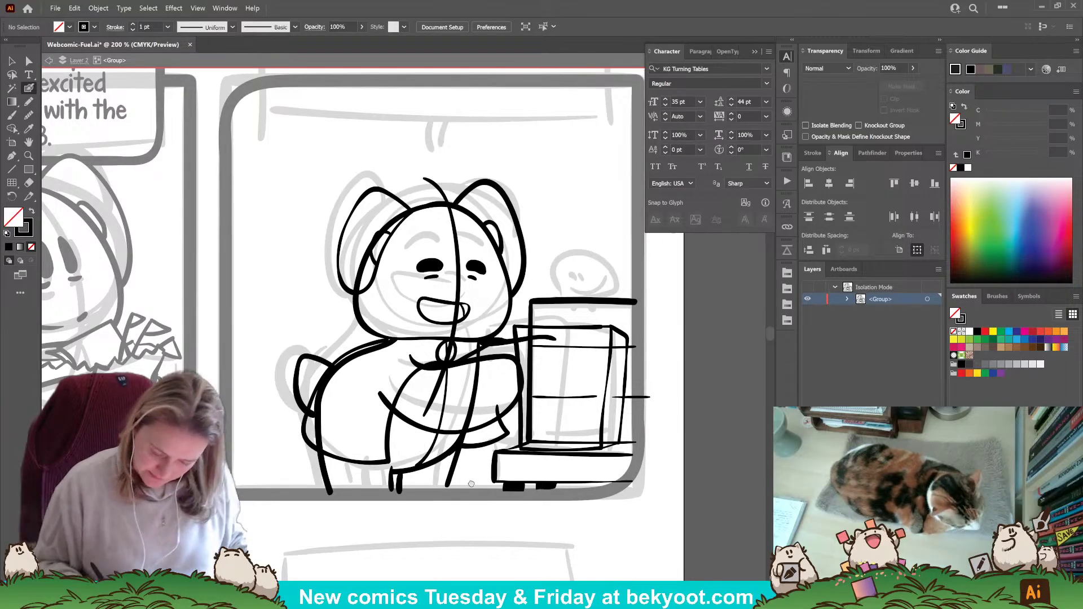
pyautogui.hscroll(2, 429, 434)
pyautogui.keyDown('ctrl'); pyautogui.click(446, 427); pyautogui.keyUp('ctrl')
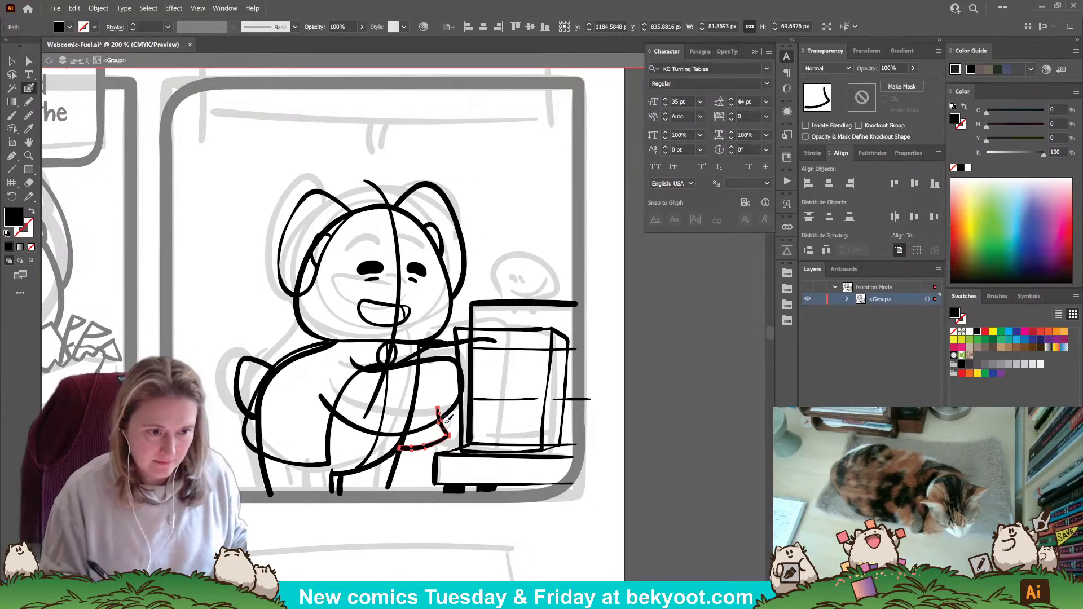
pyautogui.moveTo(437, 413); pyautogui.dragTo(439, 410)
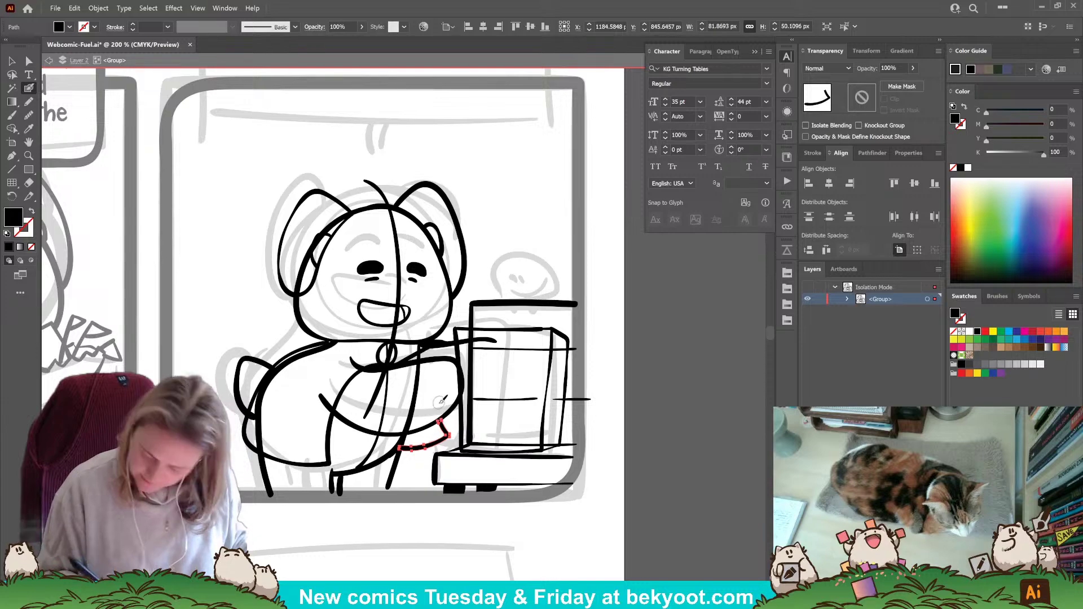
pyautogui.keyDown('ctrl'); pyautogui.click(416, 517); pyautogui.keyUp('ctrl')
# Ink lengthwise plaid lines curving down the garment over the bear's back.
pyautogui.moveTo(416, 500); pyautogui.dragTo(405, 521)
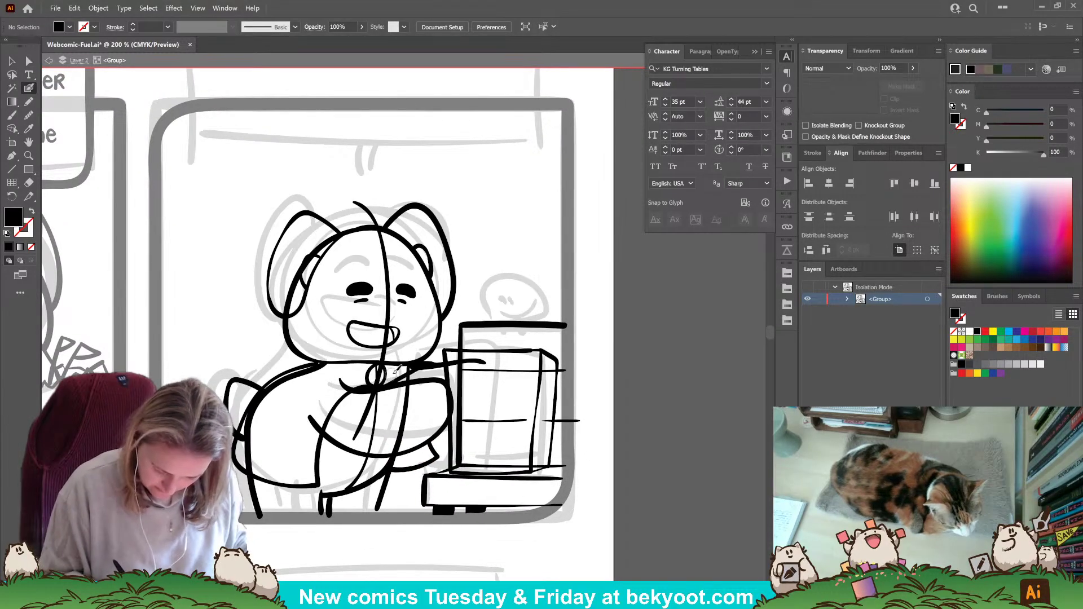
pyautogui.hotkey('shift', 'x')
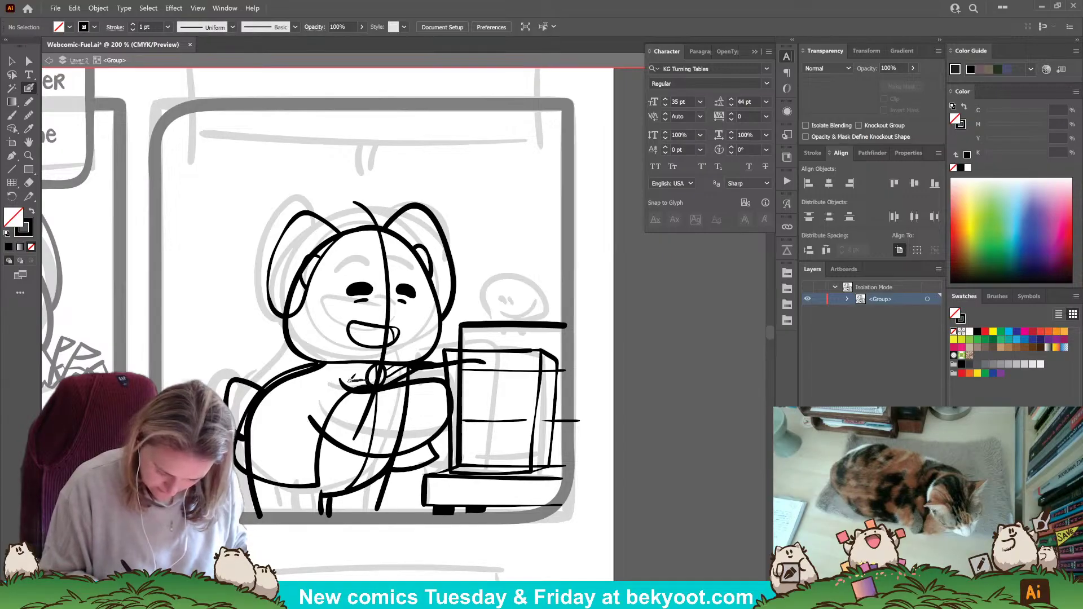
pyautogui.moveTo(330, 389)
pyautogui.mouseDown()
pyautogui.moveTo(309, 411)
pyautogui.moveTo(289, 485)
pyautogui.mouseUp()
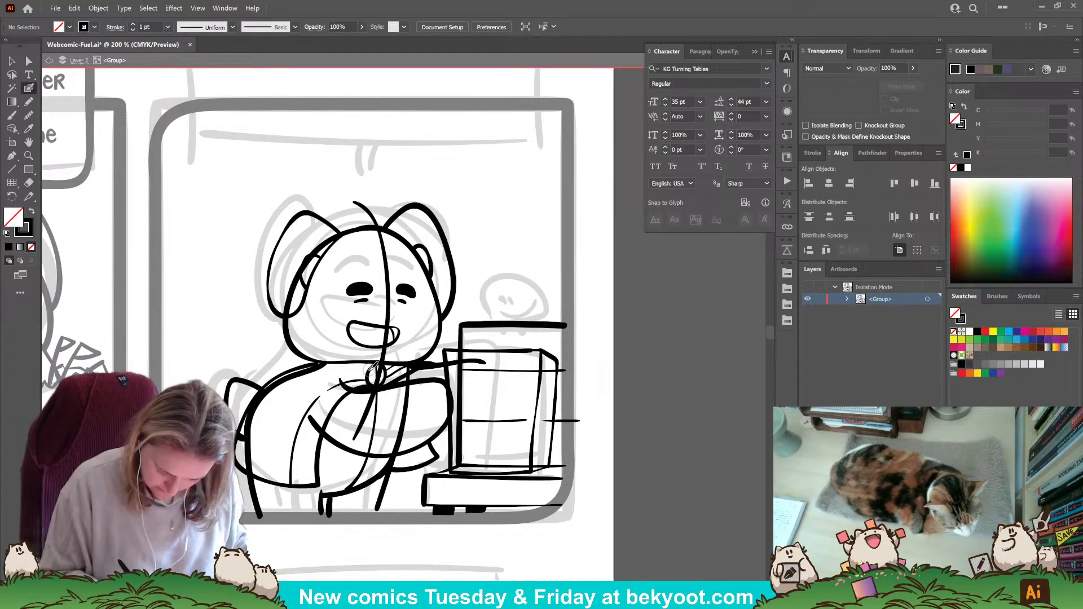
pyautogui.moveTo(372, 365)
pyautogui.mouseDown()
pyautogui.moveTo(316, 377)
pyautogui.moveTo(282, 401)
pyautogui.moveTo(261, 474)
pyautogui.moveTo(247, 419)
pyautogui.mouseUp()
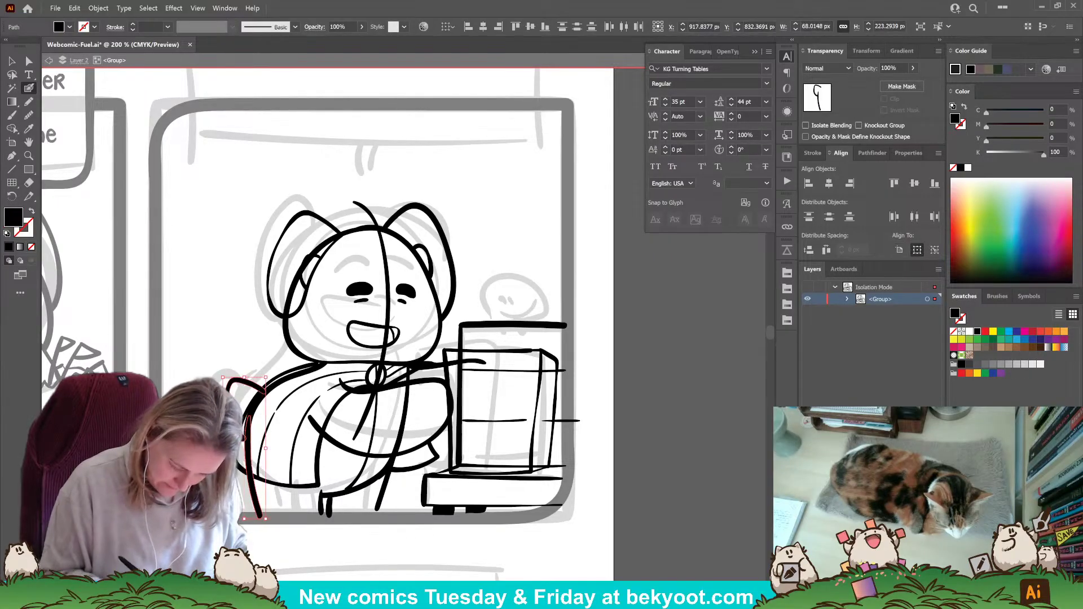
# Erase the part of the bear's back outline that shows over the garment, and deselect the outline.
pyautogui.keyDown('ctrl'); pyautogui.keyDown('shift'); pyautogui.click(289, 376); pyautogui.keyUp('shift'); pyautogui.keyUp('ctrl')
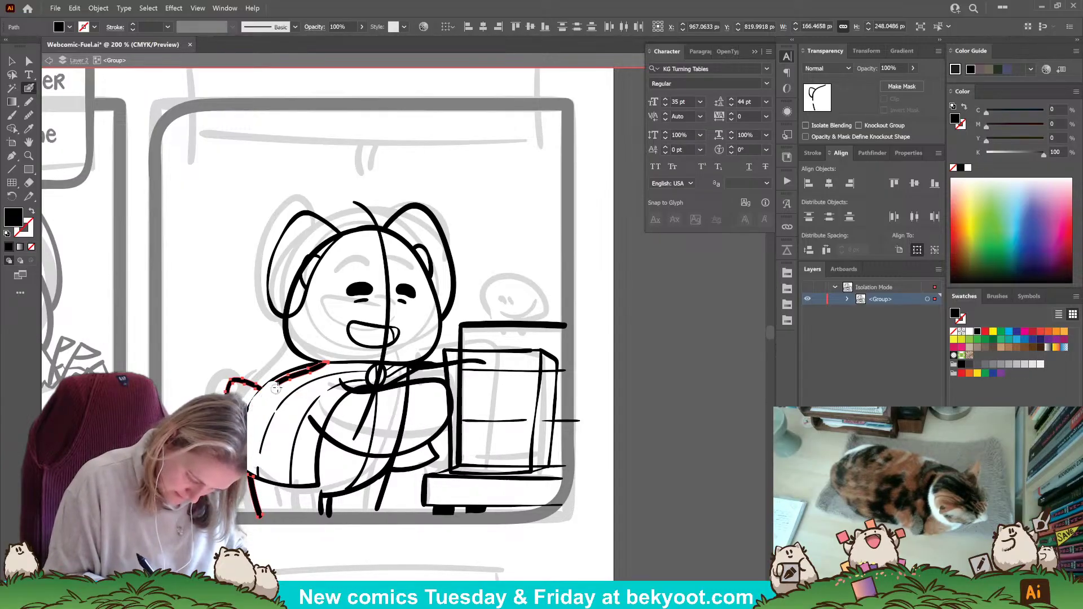
pyautogui.moveTo(298, 376)
pyautogui.mouseDown()
pyautogui.moveTo(332, 361)
pyautogui.moveTo(272, 373)
pyautogui.mouseUp()
pyautogui.keyDown('ctrl'); pyautogui.click(447, 491); pyautogui.keyUp('ctrl')
# Trim both overshooting ends of the near arm's outline where they cross the garment, and deselect the arm.
pyautogui.keyDown('ctrl'); pyautogui.click(327, 443); pyautogui.keyUp('ctrl')
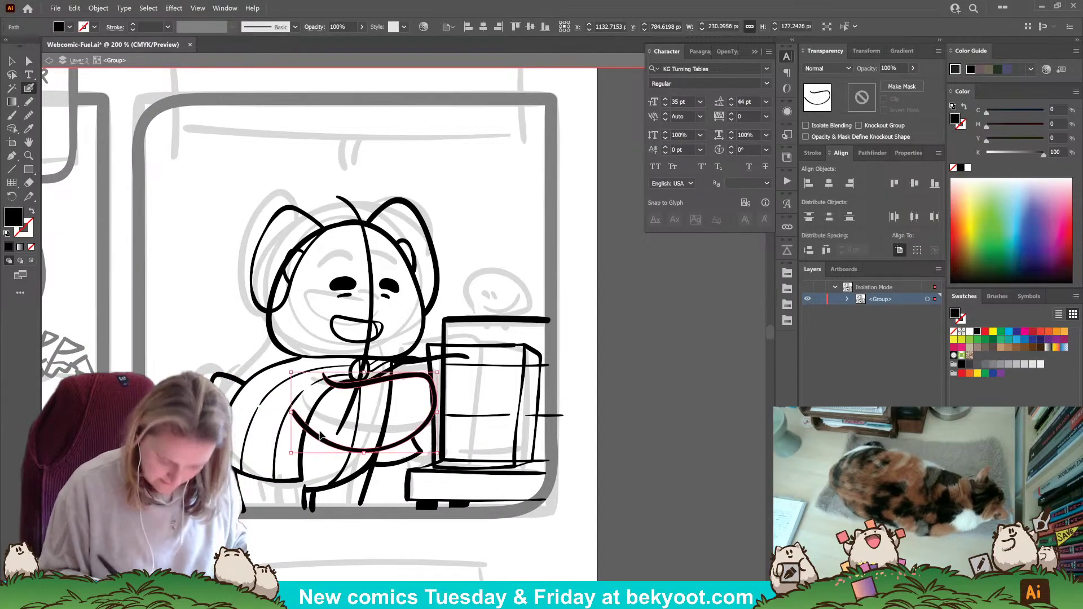
pyautogui.moveTo(290, 409); pyautogui.dragTo(301, 428)
pyautogui.moveTo(319, 377); pyautogui.dragTo(335, 374)
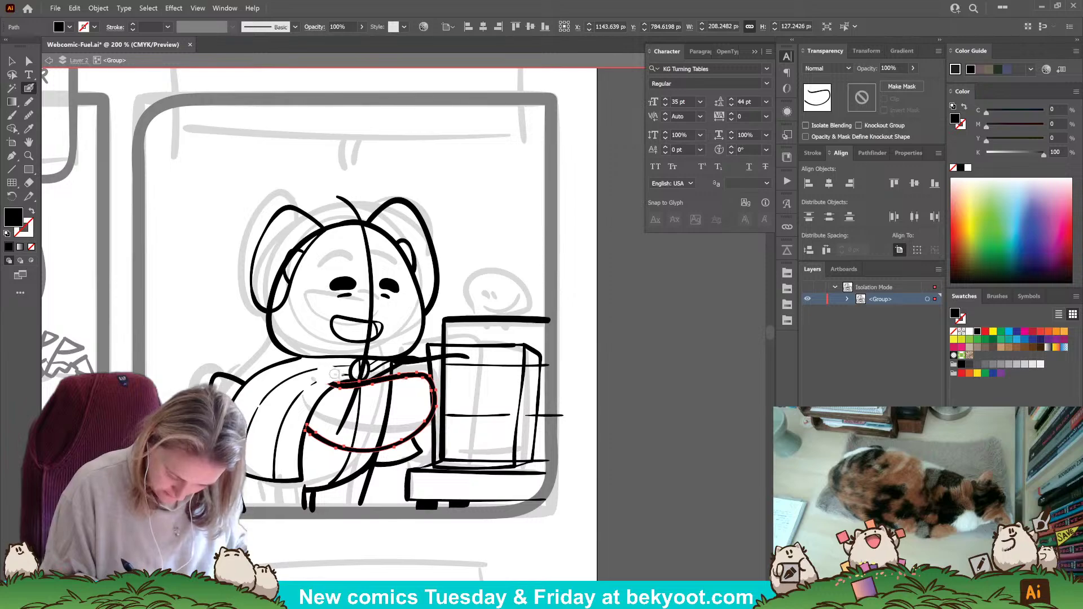
pyautogui.keyDown('ctrl'); pyautogui.click(338, 555); pyautogui.keyUp('ctrl')
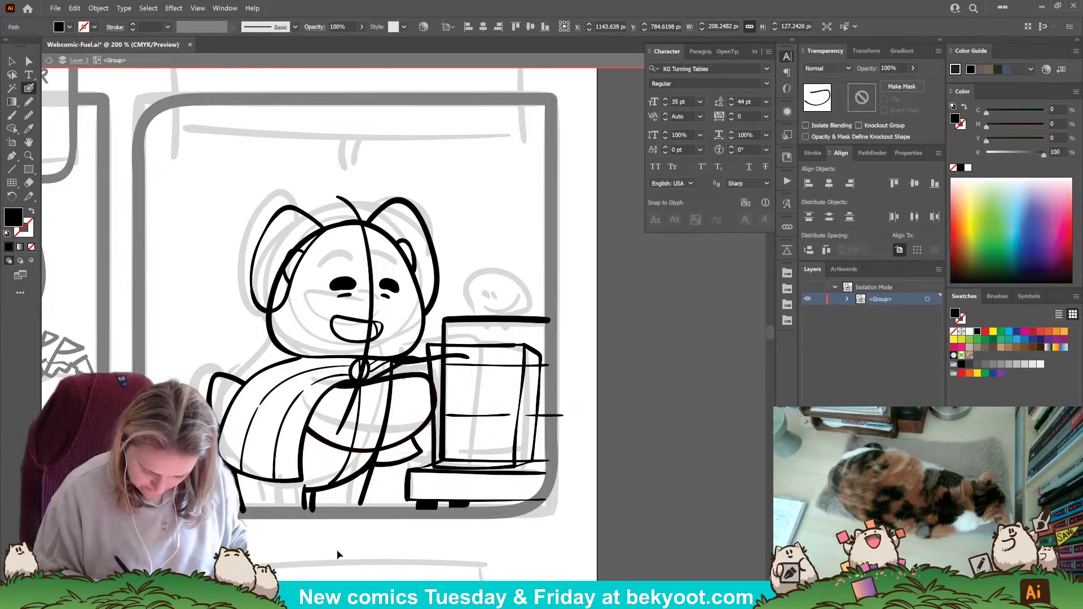
# Ink crosswise lines over the garment on the bear's back and collar to complete its plaid pattern.
pyautogui.hotkey('shift', 'x')
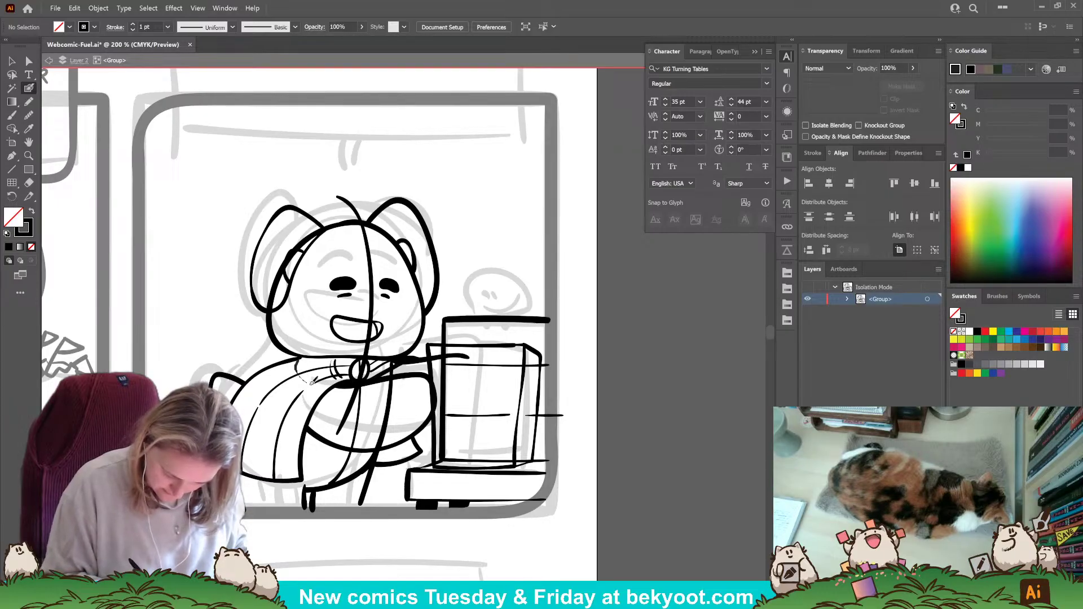
pyautogui.moveTo(311, 383)
pyautogui.mouseDown()
pyautogui.moveTo(296, 360)
pyautogui.moveTo(297, 380)
pyautogui.moveTo(319, 393)
pyautogui.mouseUp()
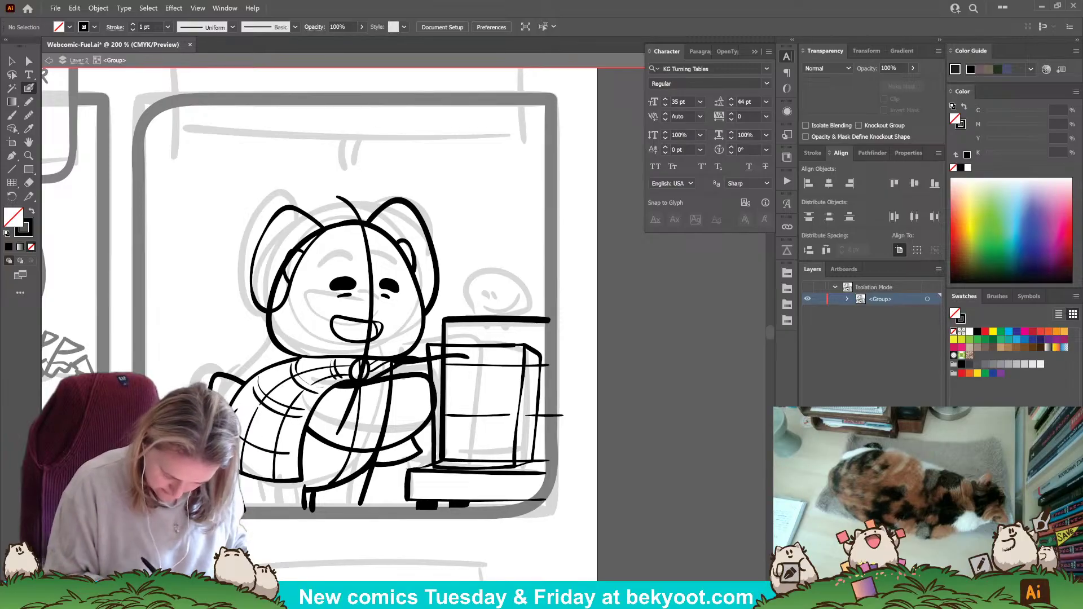
pyautogui.moveTo(265, 437); pyautogui.dragTo(289, 444)
# Erase the body's front line where it runs through the near arm, from the collar down to the belly.
pyautogui.moveTo(355, 504); pyautogui.dragTo(318, 498)
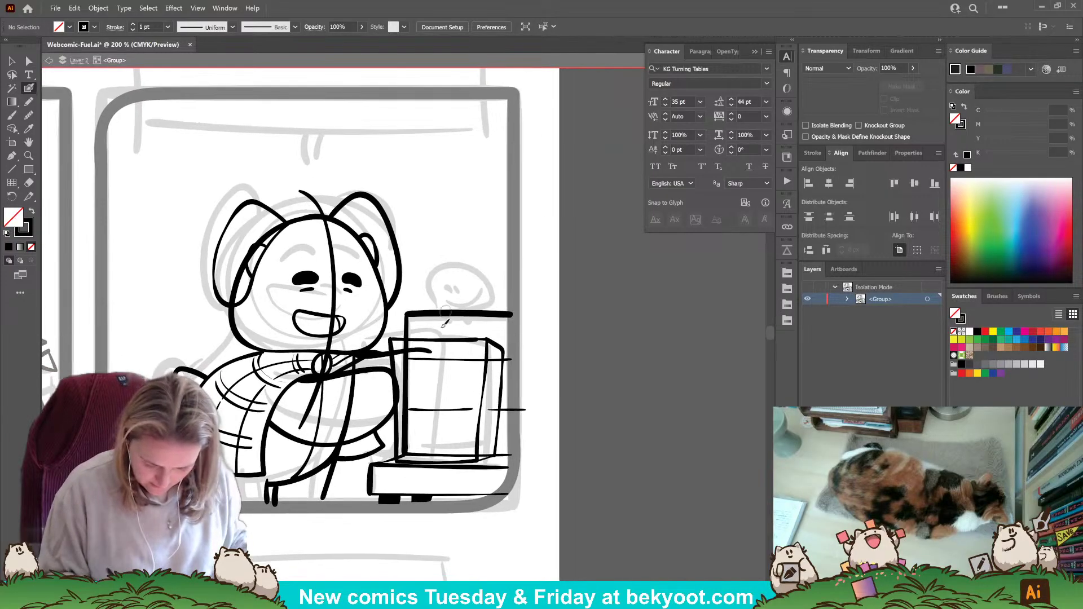
pyautogui.moveTo(354, 354); pyautogui.dragTo(324, 467)
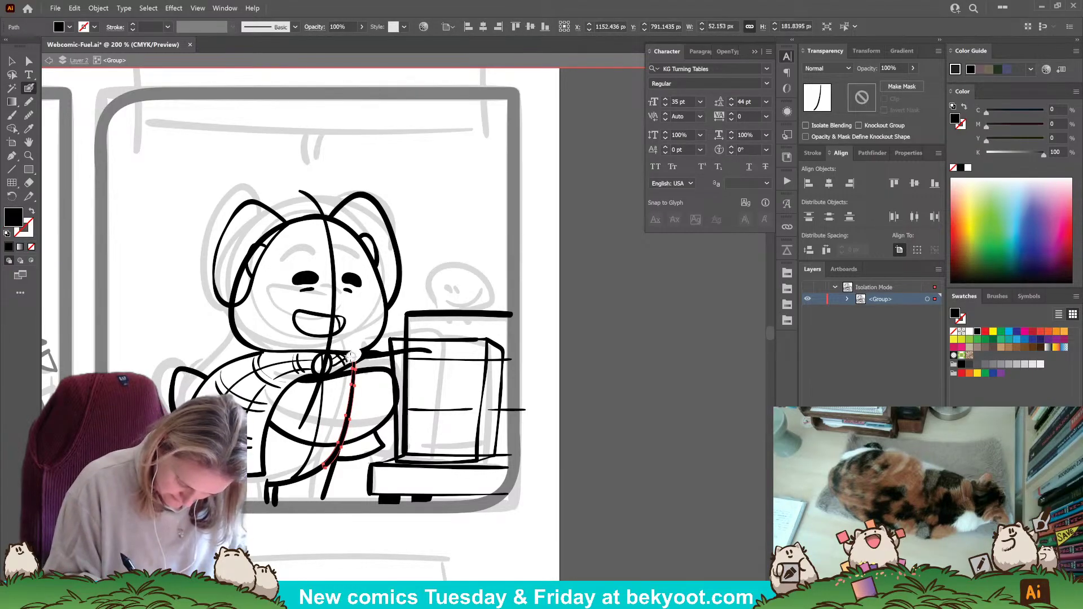
pyautogui.moveTo(352, 355); pyautogui.dragTo(344, 425)
pyautogui.hotkey('ctrl', 'z')
pyautogui.hotkey('ctrl', 'z')
pyautogui.hotkey('ctrl', 'z')
pyautogui.hotkey('ctrl', 'z')
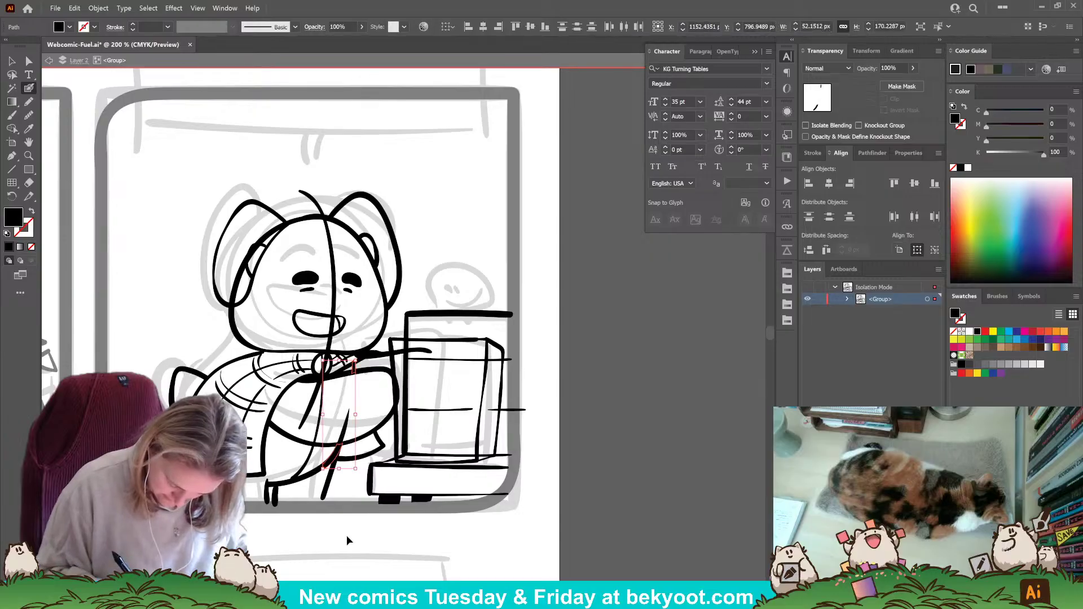
pyautogui.moveTo(352, 403); pyautogui.dragTo(337, 440)
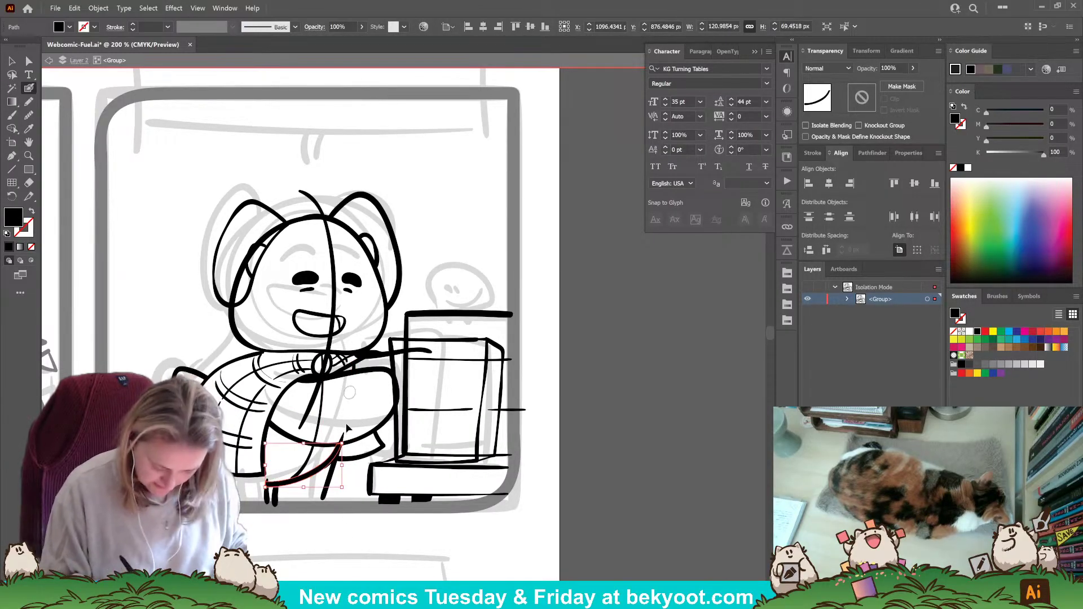
# Trim the upper end of the front leg line below the near arm, and deselect the line.
pyautogui.keyDown('ctrl'); pyautogui.click(341, 436); pyautogui.keyUp('ctrl')
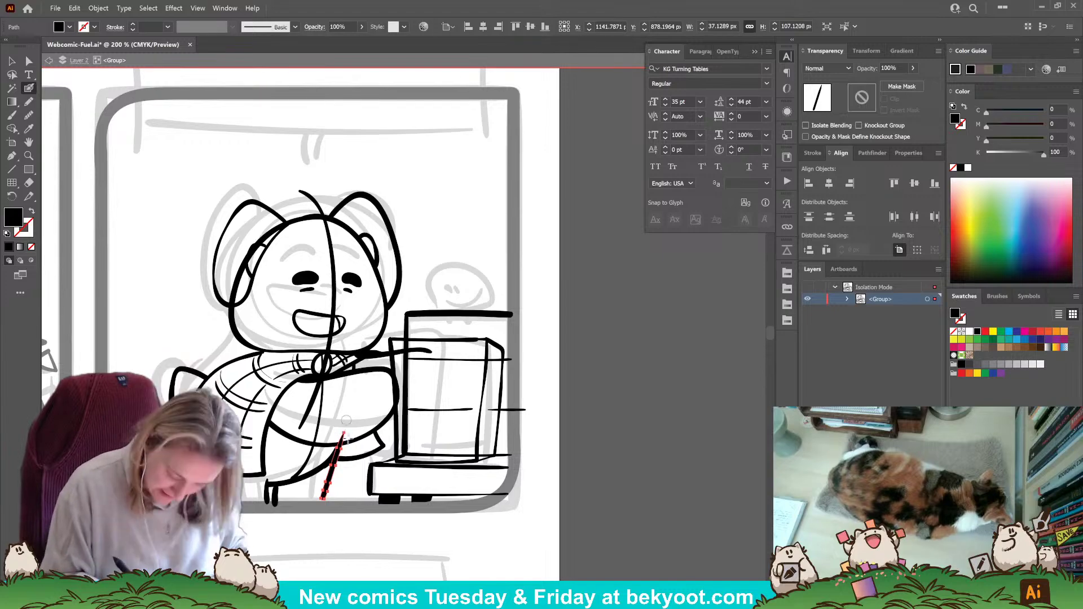
pyautogui.moveTo(338, 437); pyautogui.dragTo(364, 435)
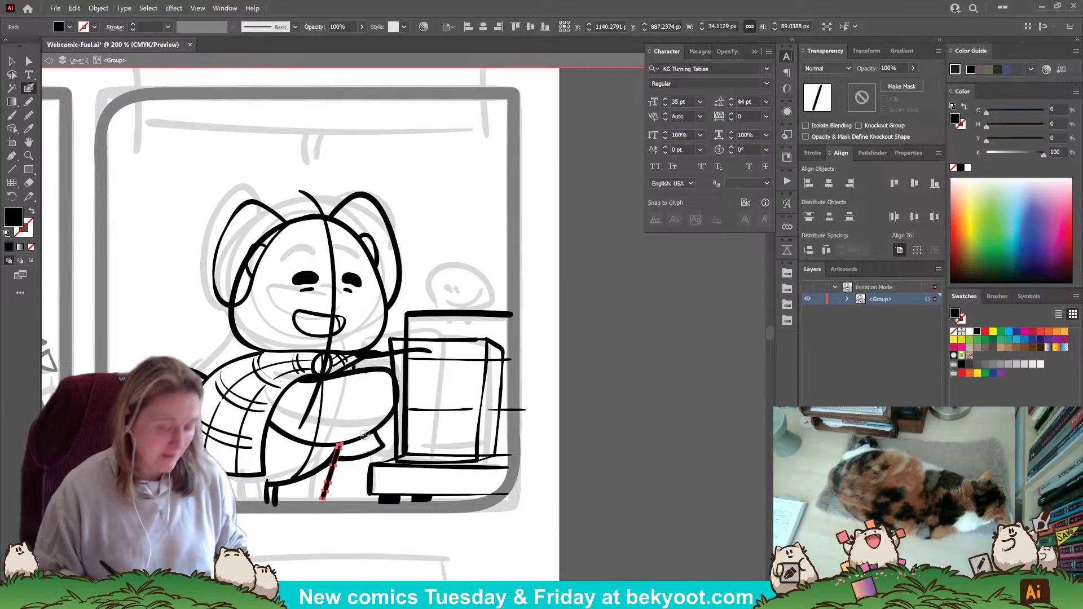
pyautogui.keyDown('ctrl'); pyautogui.click(373, 530); pyautogui.keyUp('ctrl')
# Ink short crossing plaid lines on the garment corner hanging below the near arm, redoing the first attempt.
pyautogui.moveTo(369, 516); pyautogui.dragTo(355, 522)
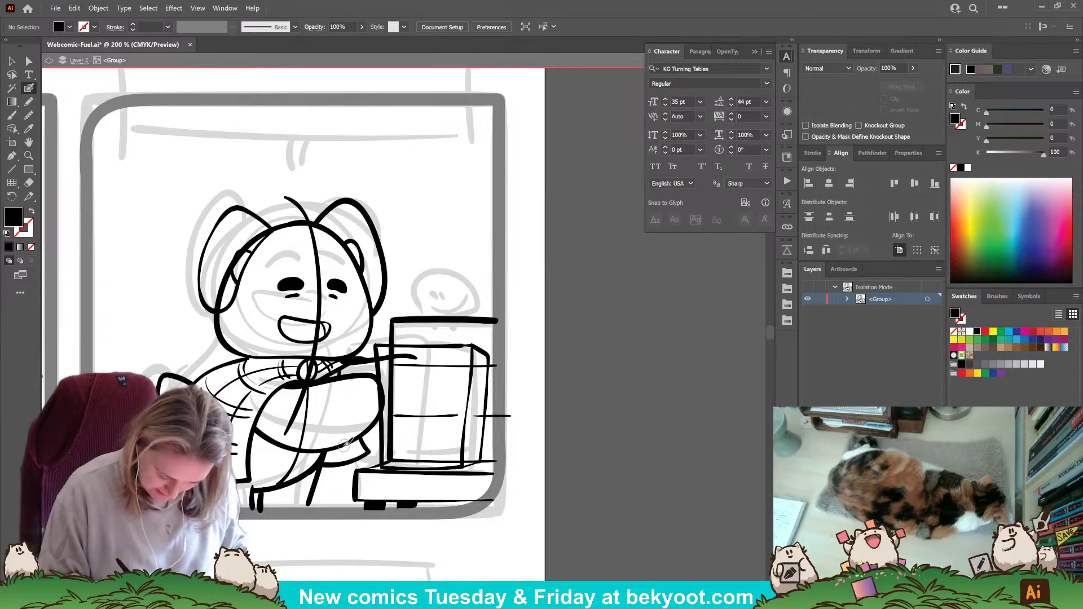
pyautogui.hotkey('shift', 'x')
pyautogui.moveTo(340, 451); pyautogui.dragTo(358, 458)
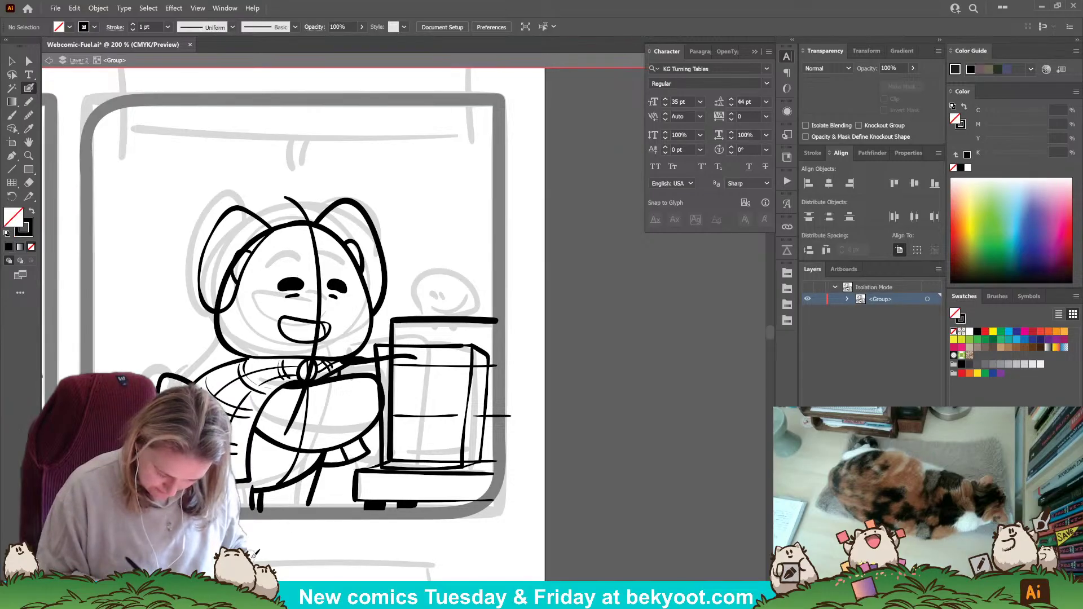
pyautogui.hotkey('ctrl', 'z')
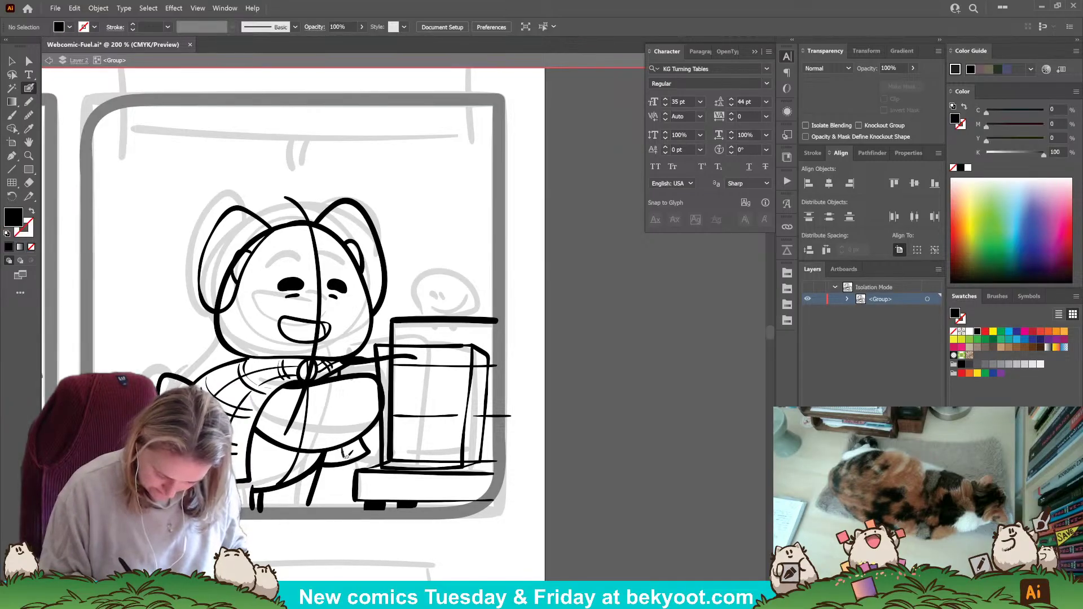
pyautogui.moveTo(341, 448)
pyautogui.mouseDown()
pyautogui.moveTo(346, 462)
pyautogui.moveTo(354, 452)
pyautogui.mouseUp()
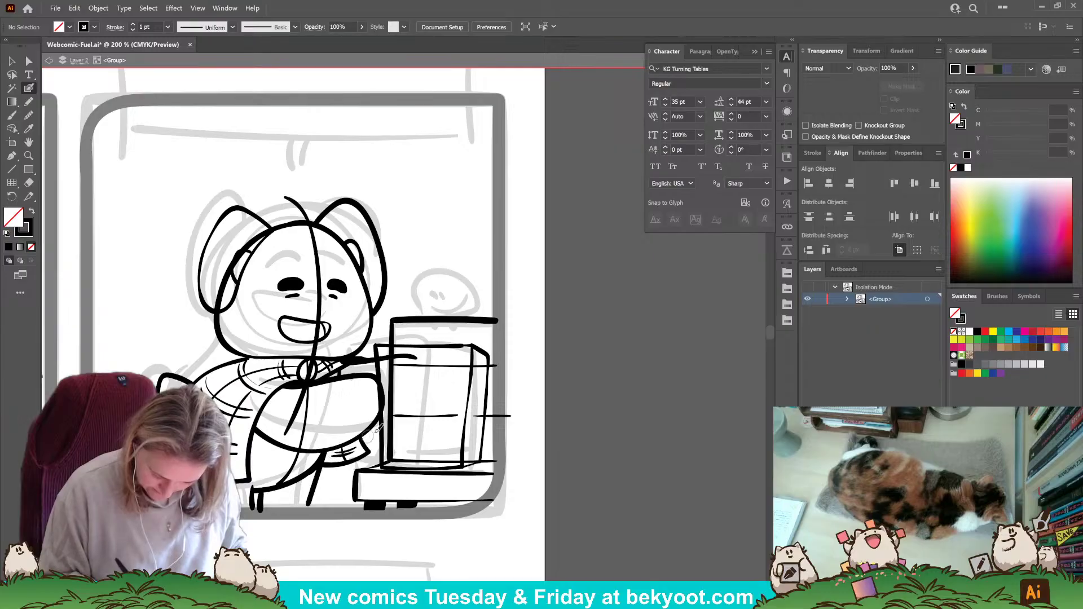
pyautogui.moveTo(389, 506)
pyautogui.mouseDown()
pyautogui.moveTo(345, 512)
pyautogui.moveTo(410, 552)
pyautogui.mouseUp()
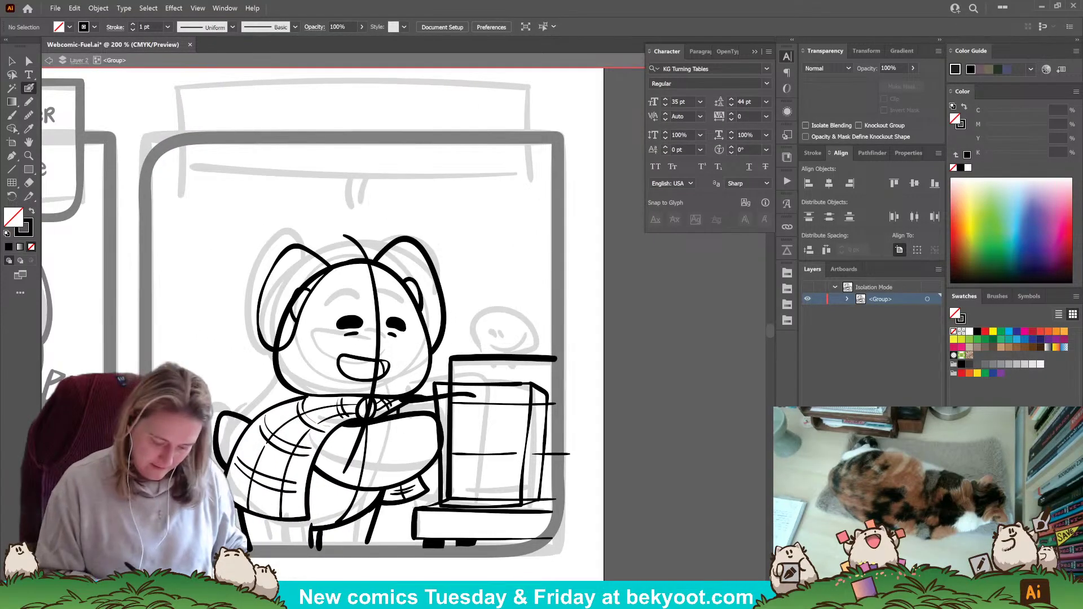
# Remove the center guideline running through the bear's face and body.
pyautogui.moveTo(424, 346); pyautogui.dragTo(386, 340)
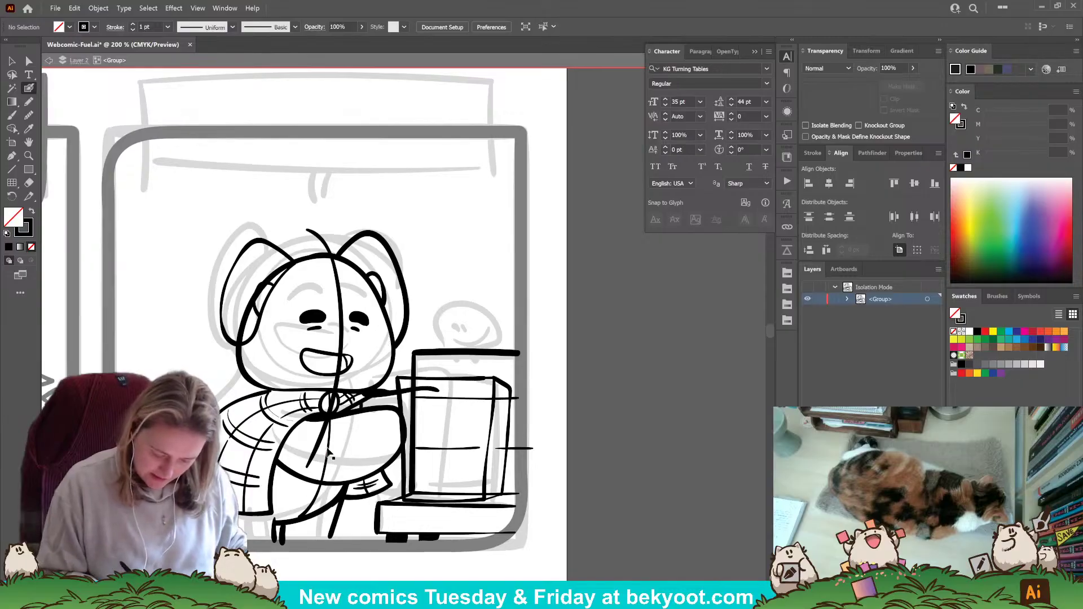
pyautogui.moveTo(329, 391); pyautogui.dragTo(298, 517)
pyautogui.hotkey('ctrl', 'z')
pyautogui.hotkey('ctrl', 'z')
pyautogui.hotkey('ctrl', 'z')
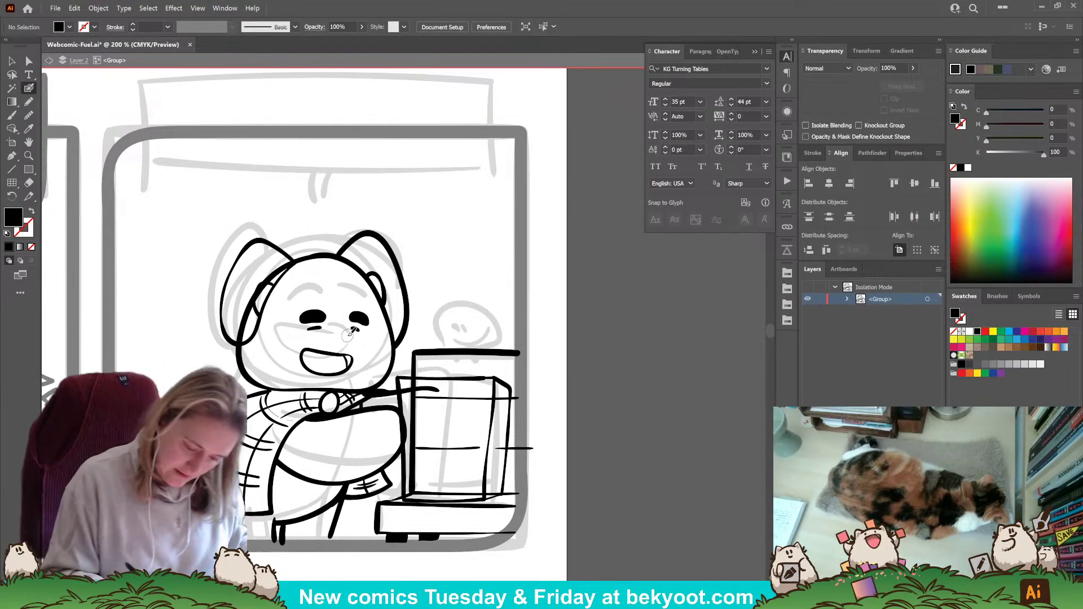
# Select the bear's rear ear with its inner ear line, enlarge them slightly, and nudge them toward the head.
pyautogui.keyDown('ctrl'); pyautogui.click(242, 319); pyautogui.keyUp('ctrl')
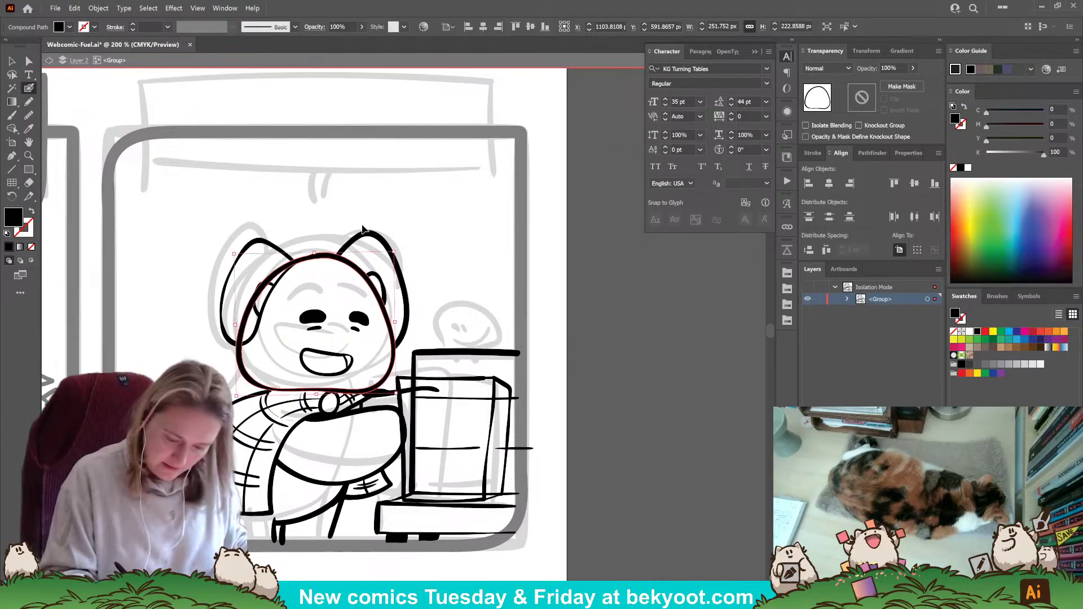
pyautogui.moveTo(275, 282); pyautogui.dragTo(254, 317)
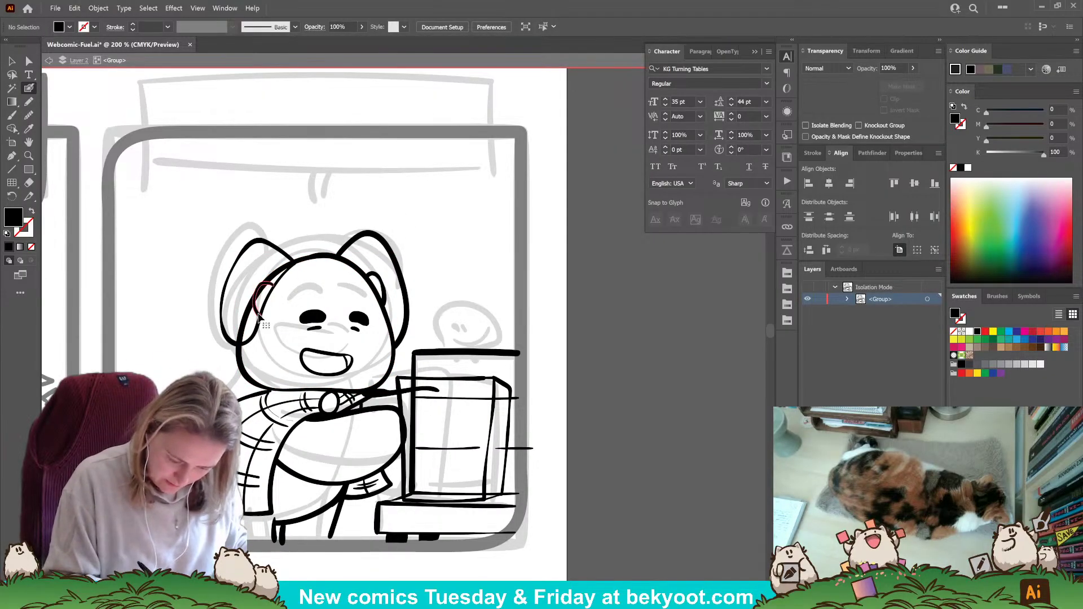
pyautogui.keyDown('ctrl'); pyautogui.keyDown('shift'); pyautogui.click(286, 255); pyautogui.keyUp('shift'); pyautogui.keyUp('ctrl')
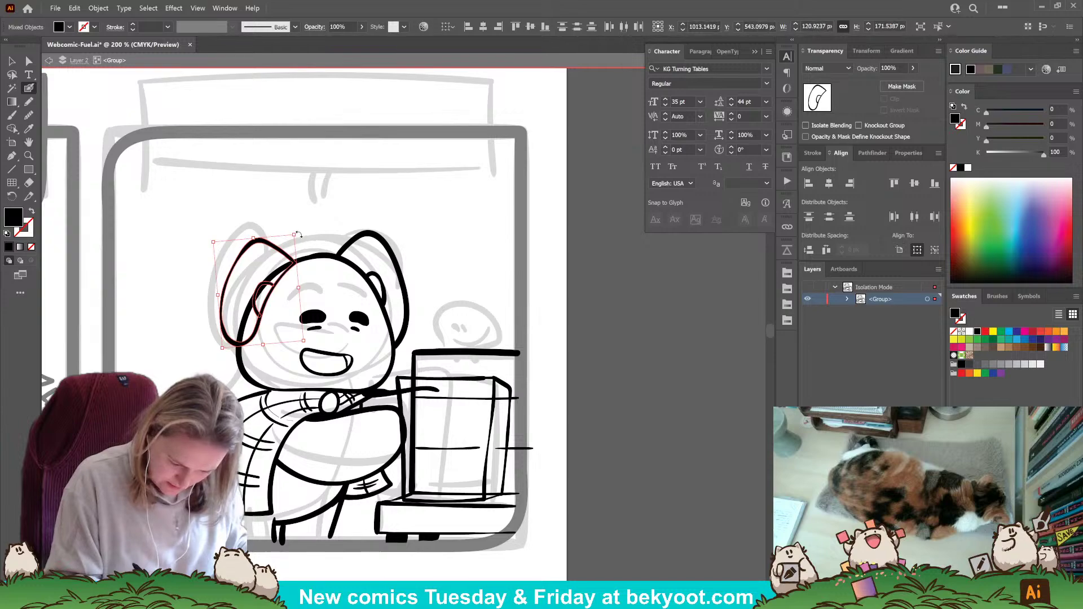
pyautogui.moveTo(295, 235); pyautogui.dragTo(300, 230)
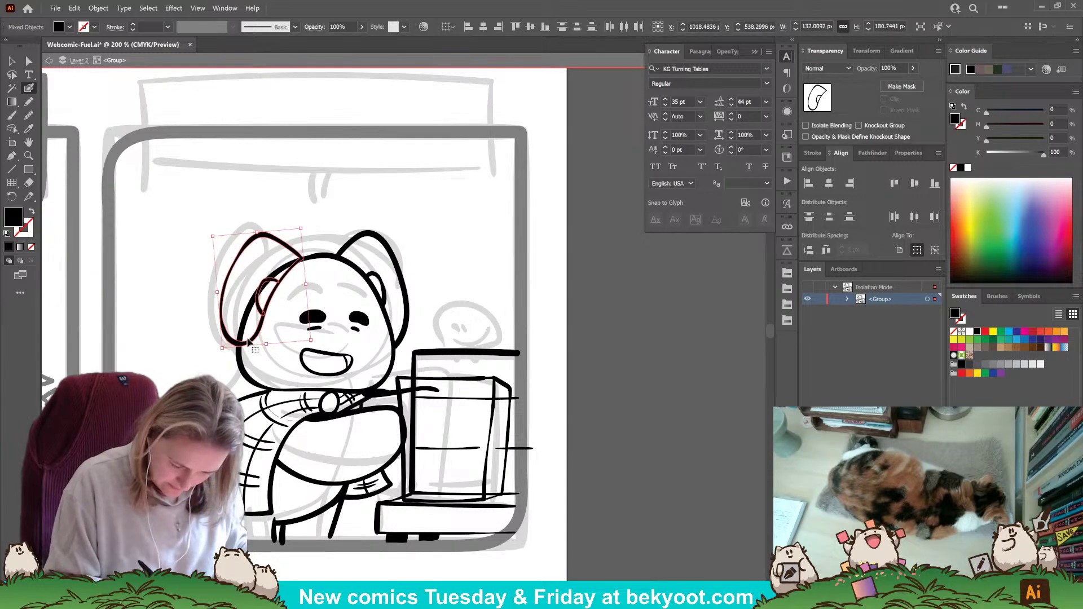
pyautogui.moveTo(250, 338)
pyautogui.mouseDown()
pyautogui.moveTo(403, 339)
pyautogui.moveTo(252, 341)
pyautogui.mouseUp()
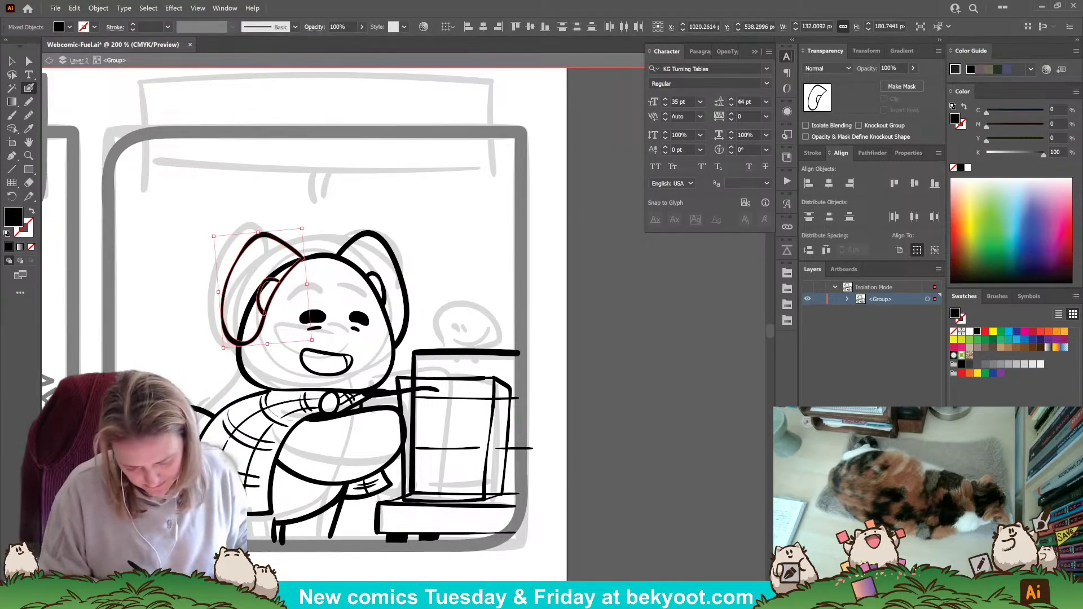
pyautogui.keyDown('ctrl'); pyautogui.click(451, 257); pyautogui.keyUp('ctrl')
# Erase the stretch of the head outline that overlaps the rear ear, and deselect the outline.
pyautogui.keyDown('ctrl'); pyautogui.click(238, 345); pyautogui.keyUp('ctrl')
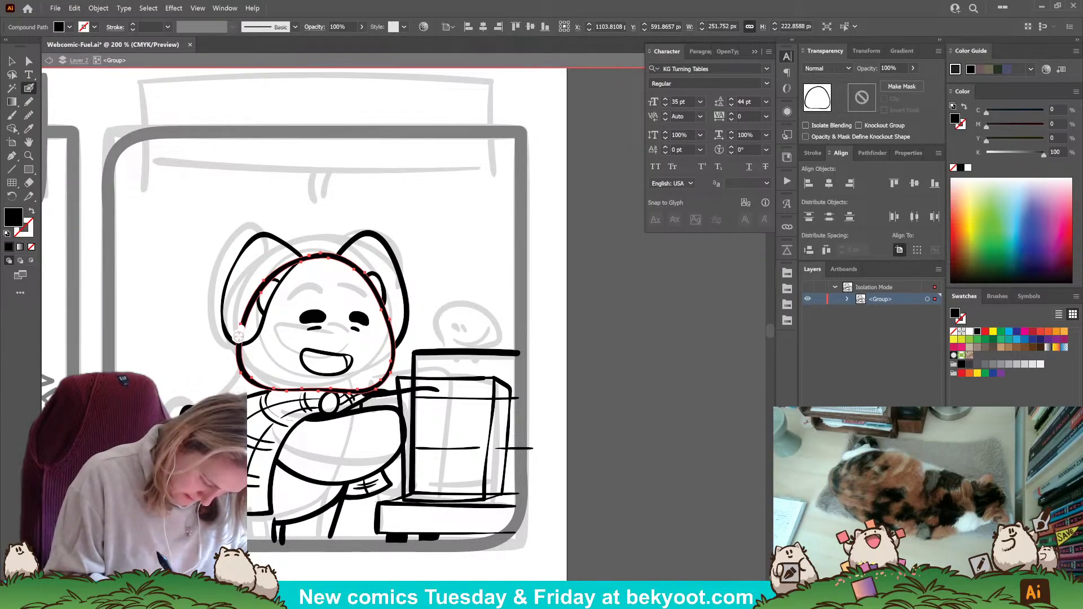
pyautogui.moveTo(240, 335); pyautogui.dragTo(298, 250)
pyautogui.keyDown('ctrl'); pyautogui.click(472, 276); pyautogui.keyUp('ctrl')
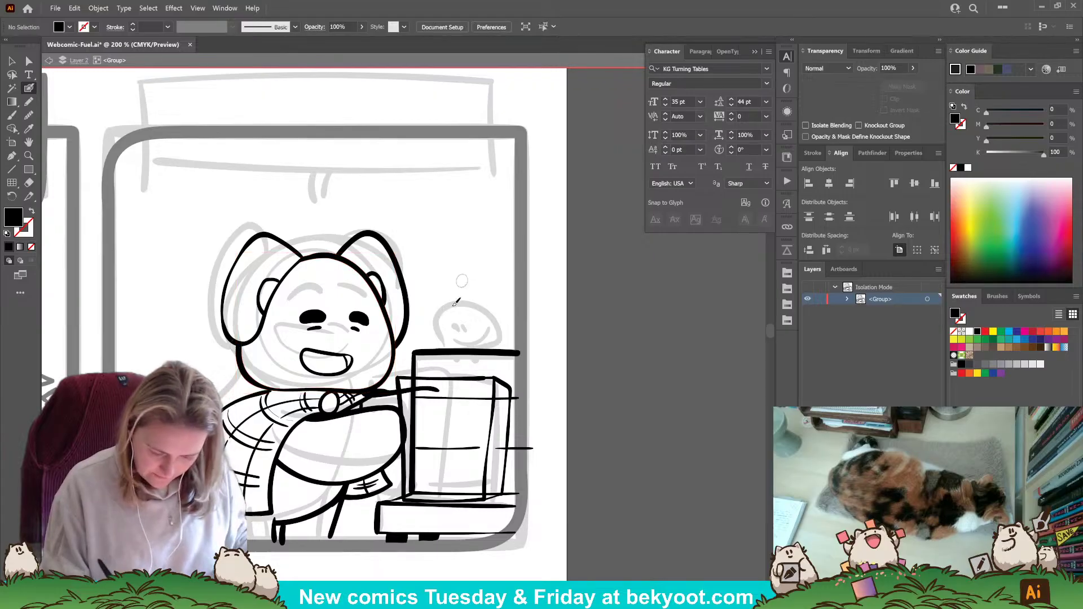
pyautogui.moveTo(377, 455); pyautogui.dragTo(404, 469)
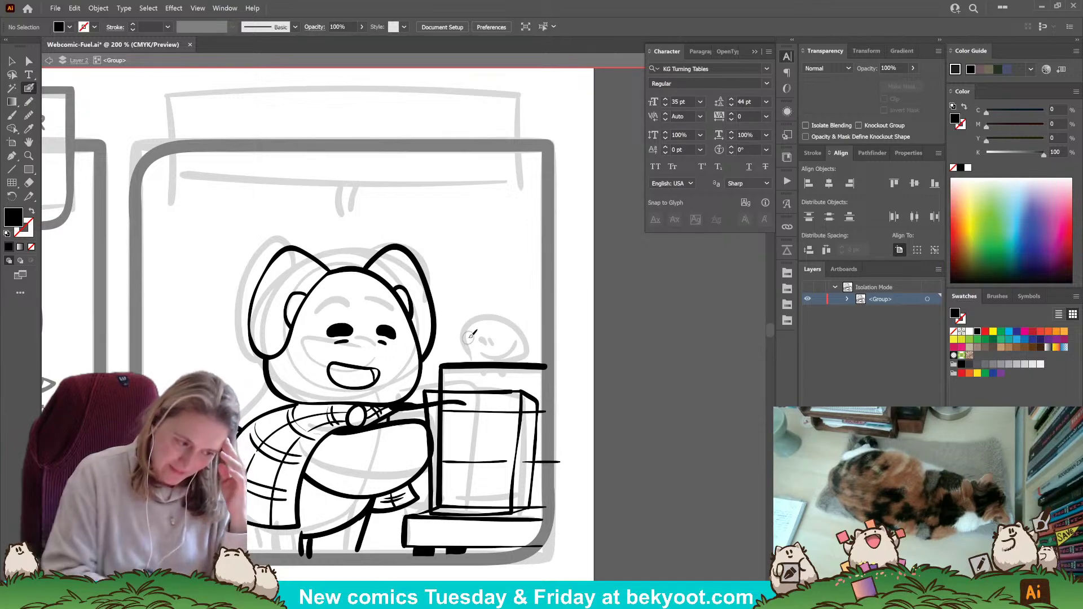
# Nudge the bear's rear ear, with its inner ear line, slightly outward from the face.
pyautogui.press('v')
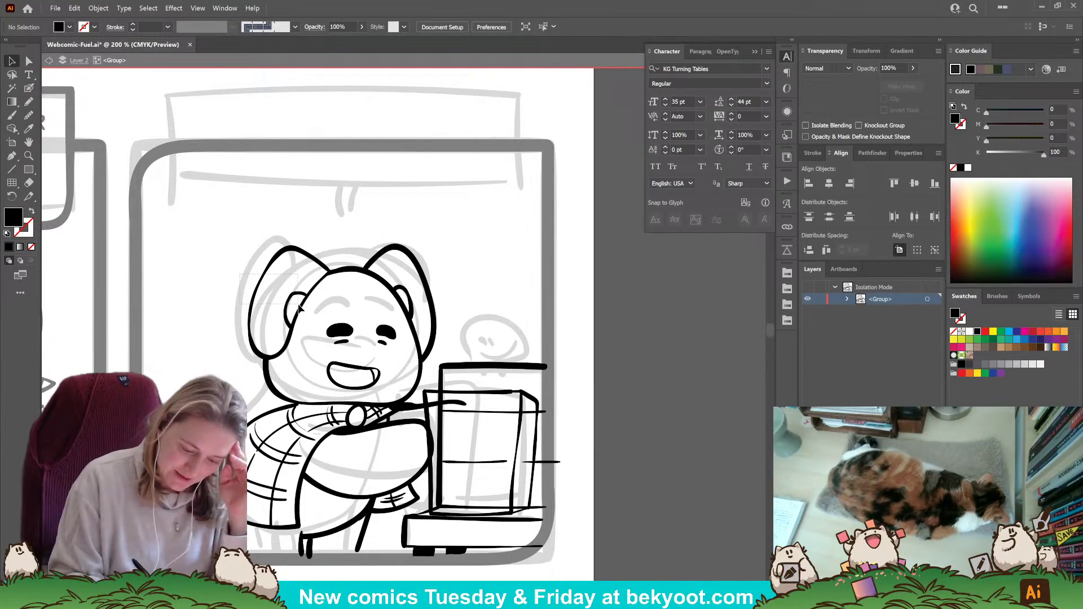
pyautogui.click(299, 308)
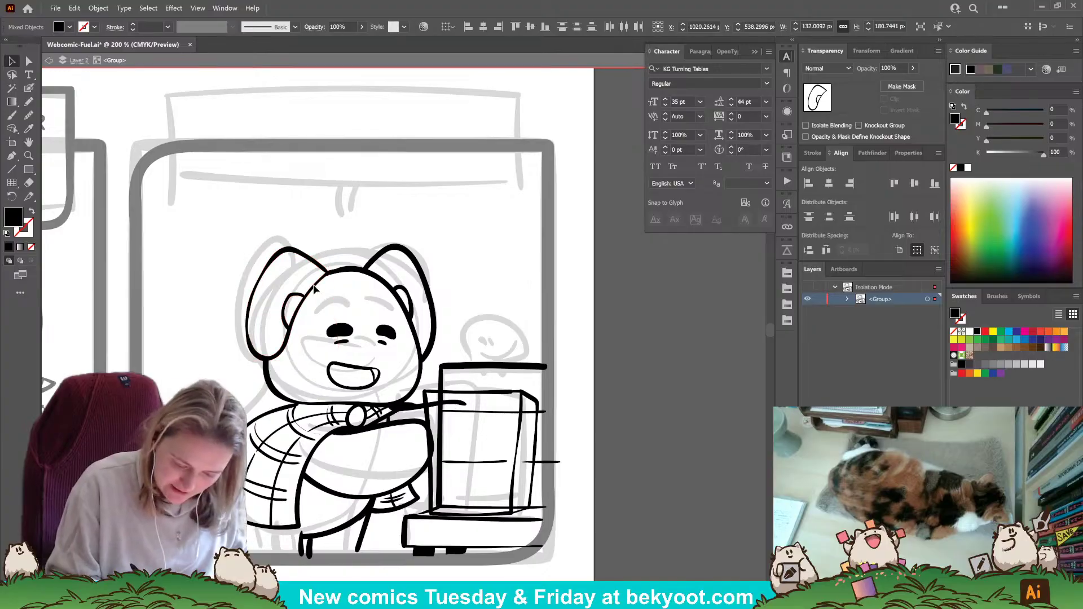
pyautogui.moveTo(314, 285); pyautogui.dragTo(313, 286)
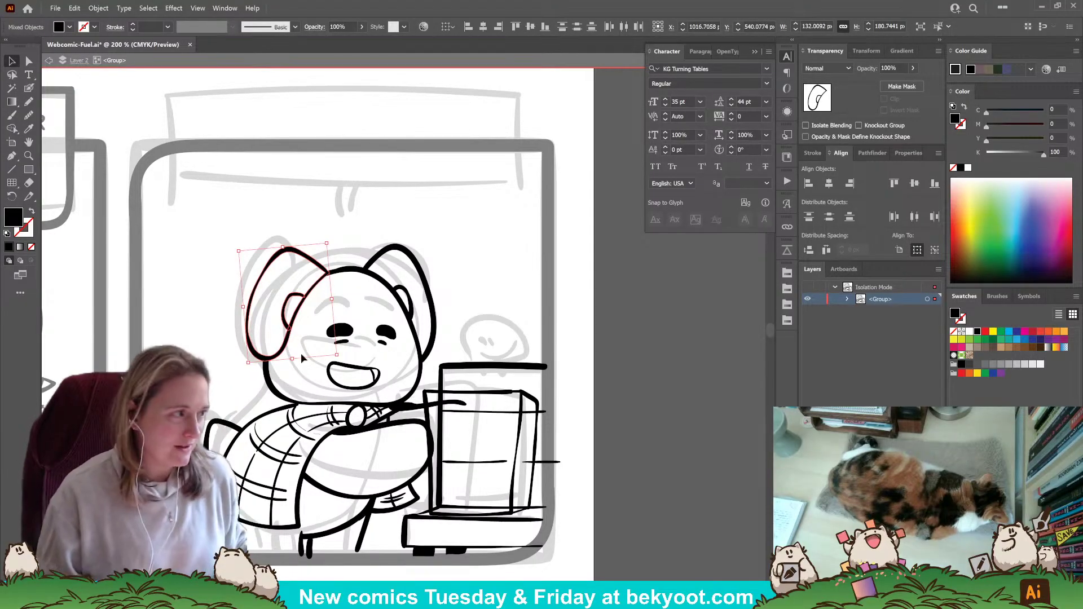
# Smooth the top of the bear's head outline between the ears, and leave nothing selected.
pyautogui.click(349, 276)
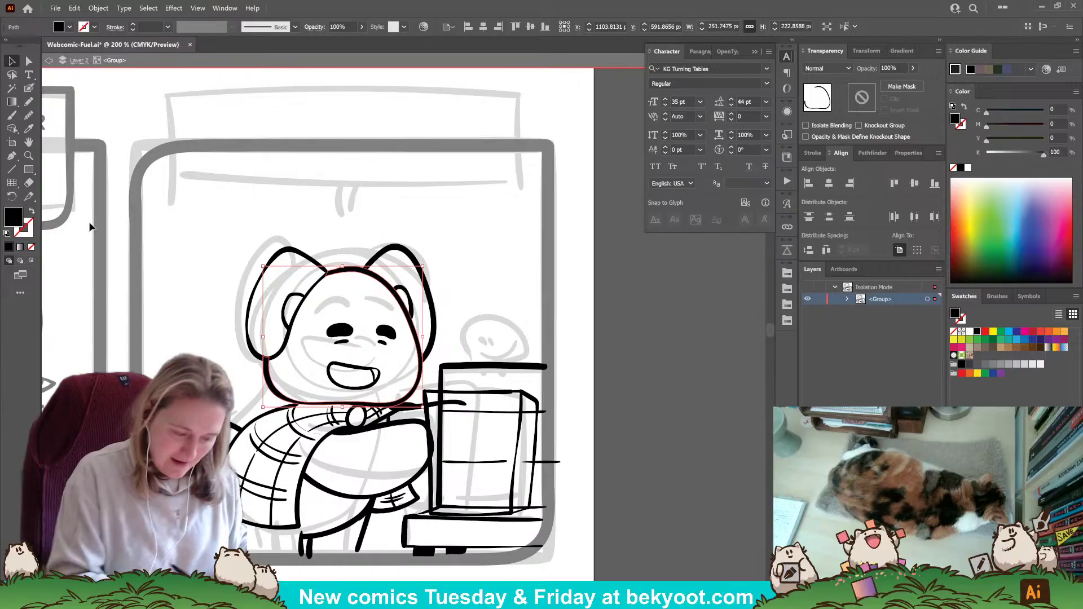
pyautogui.click(24, 113)
pyautogui.moveTo(342, 266); pyautogui.dragTo(360, 269)
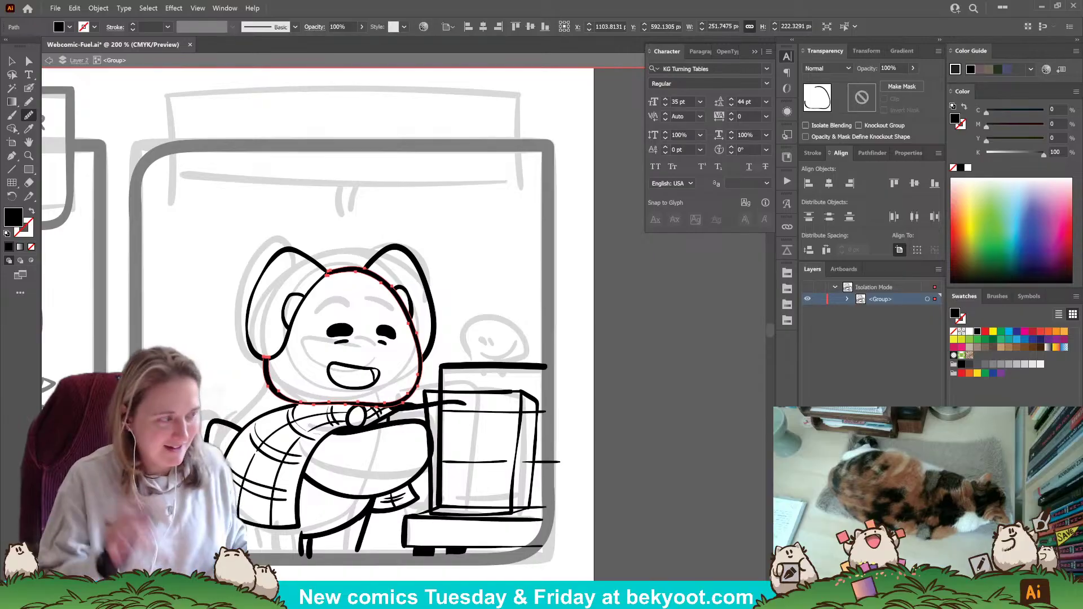
pyautogui.keyDown('ctrl'); pyautogui.click(194, 321); pyautogui.keyUp('ctrl')
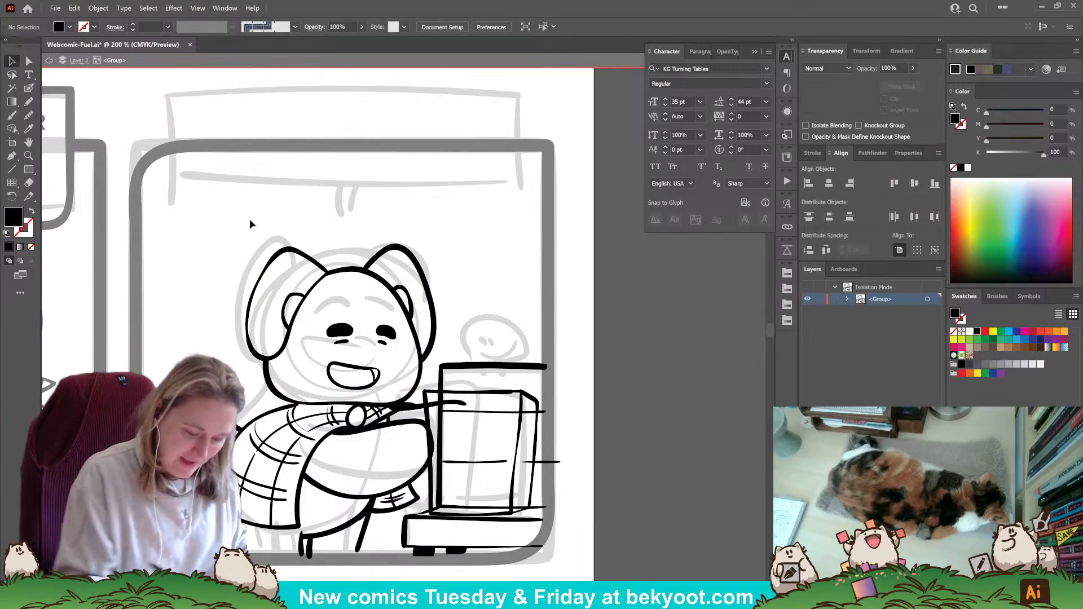
pyautogui.click(325, 298)
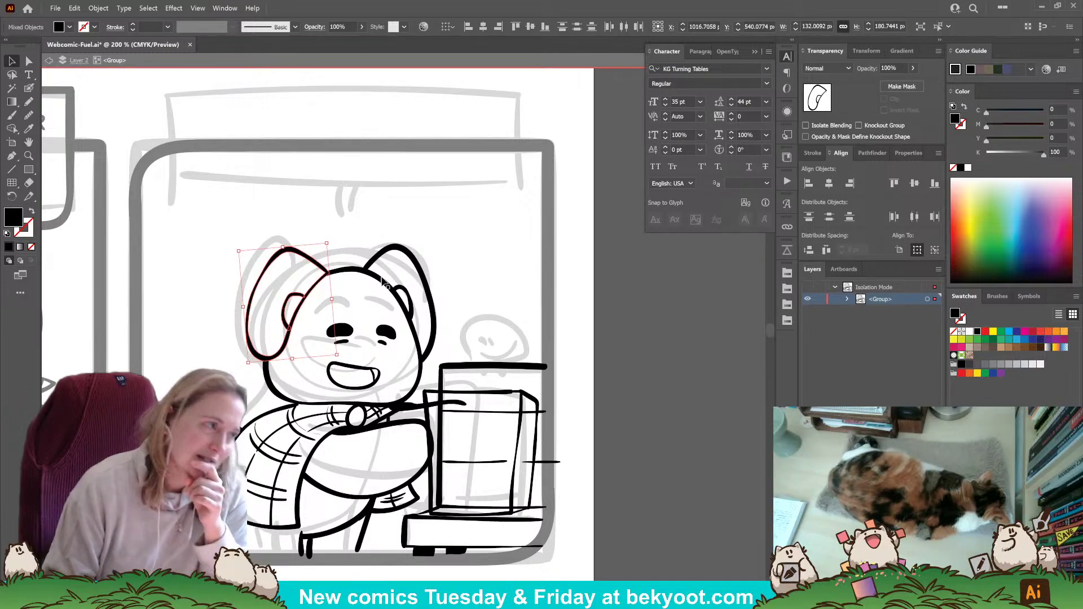
pyautogui.click(477, 219)
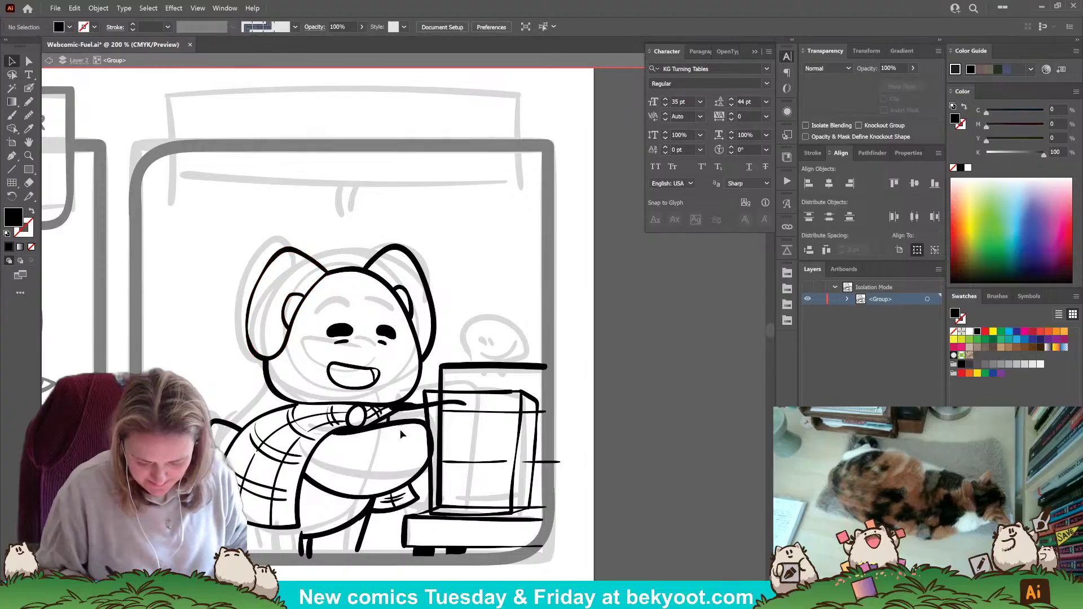
# Nudge the bear's open mouth and its short inner line slightly up the face.
pyautogui.scroll(1, 399, 464)
pyautogui.hscroll(-3, 400, 467)
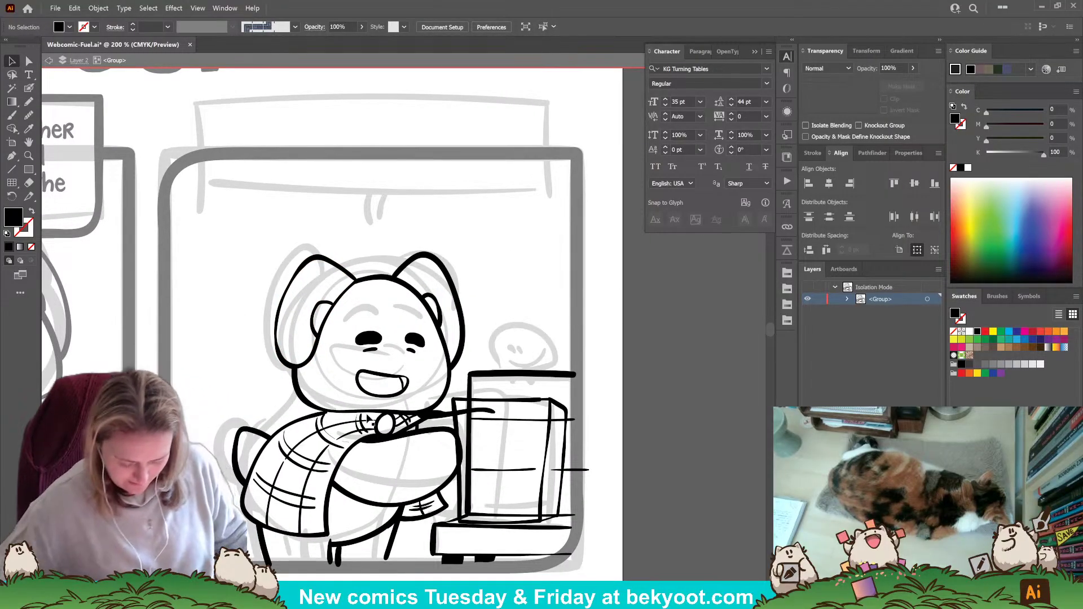
pyautogui.scroll(-1, 397, 427)
pyautogui.moveTo(509, 373); pyautogui.dragTo(462, 366)
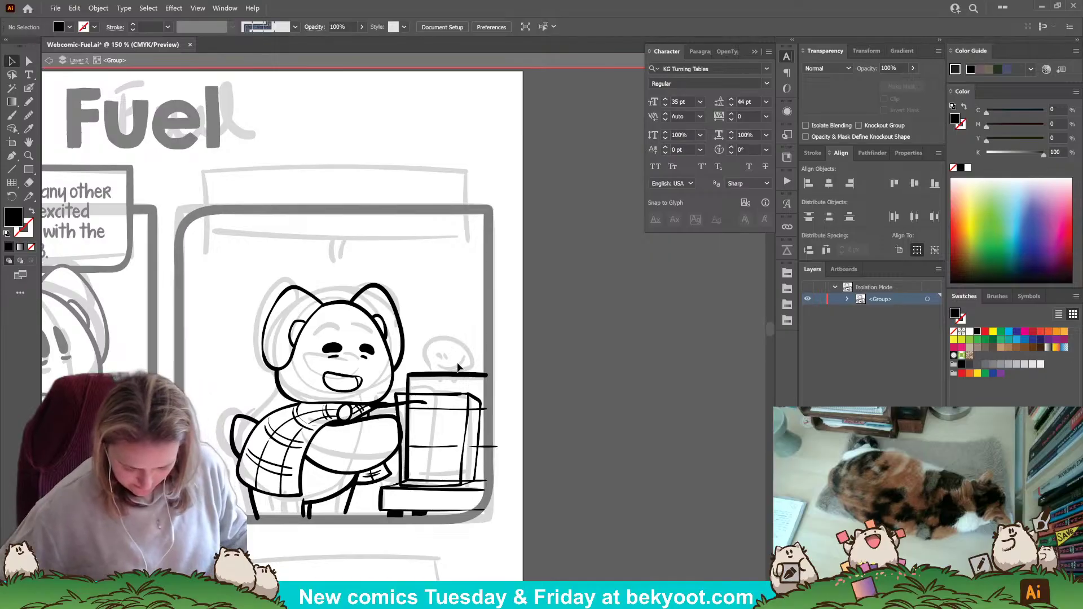
pyautogui.click(347, 371)
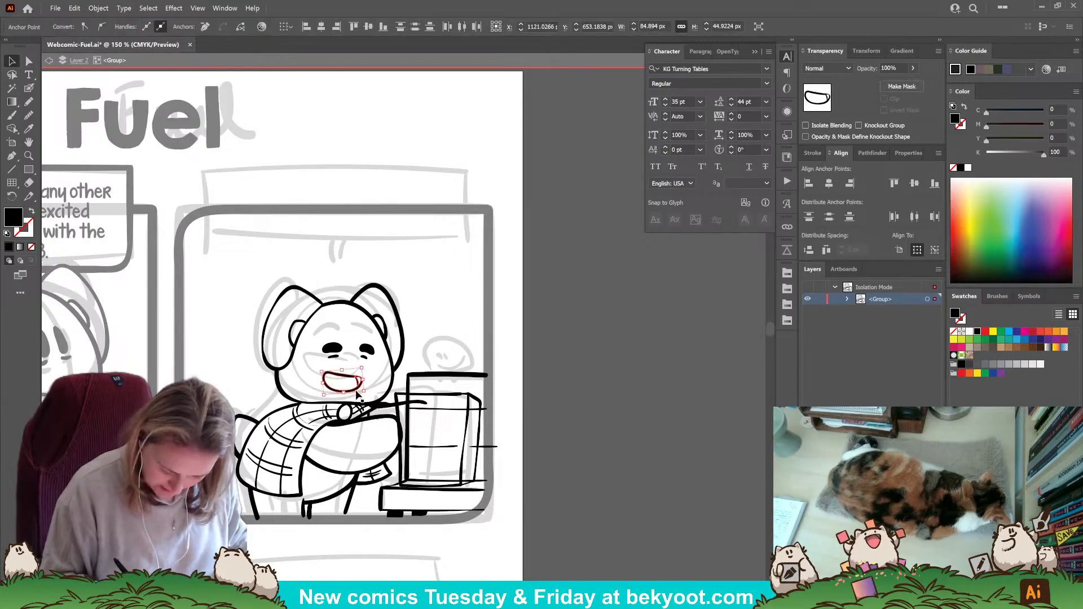
pyautogui.moveTo(349, 390); pyautogui.dragTo(352, 385)
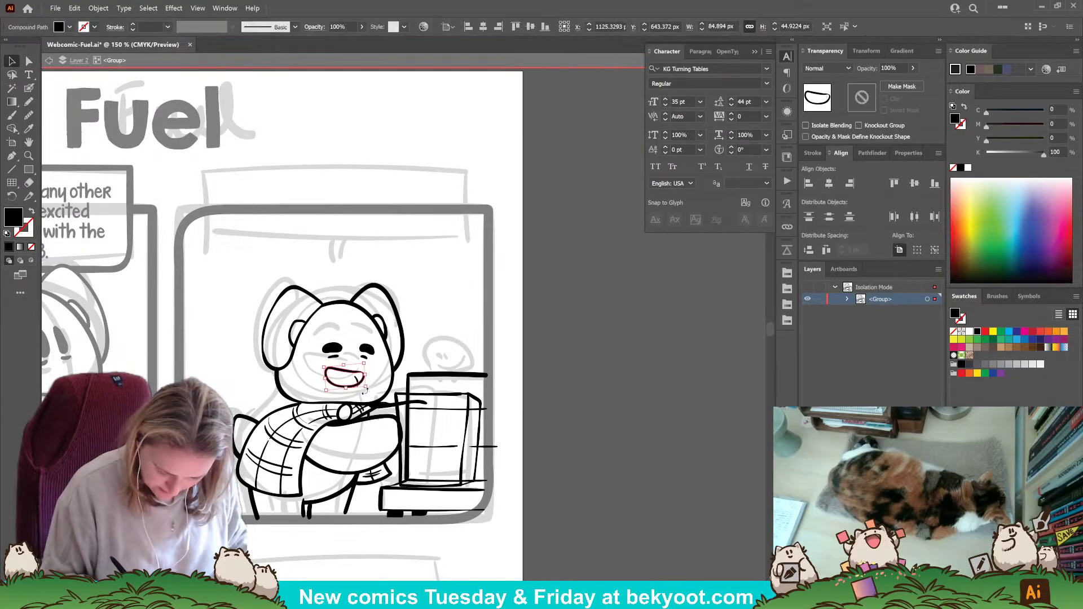
pyautogui.click(376, 392)
pyautogui.click(357, 382)
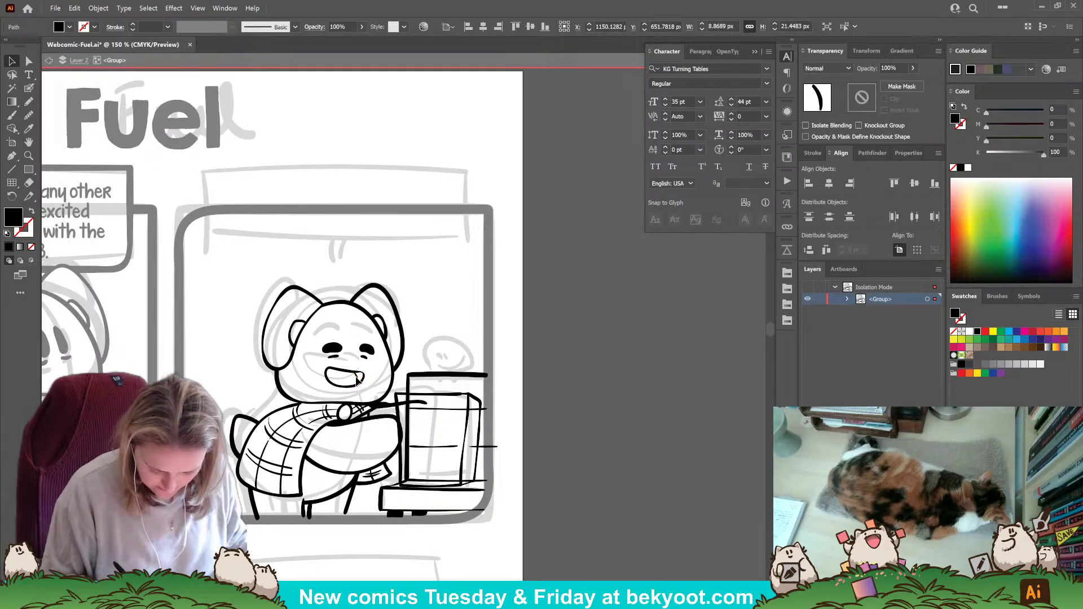
# Select the bear's eyes and mouth together and enlarge them very slightly, undoing the first, larger scaling, and deselect them.
pyautogui.moveTo(357, 380); pyautogui.dragTo(384, 335)
pyautogui.click(436, 304)
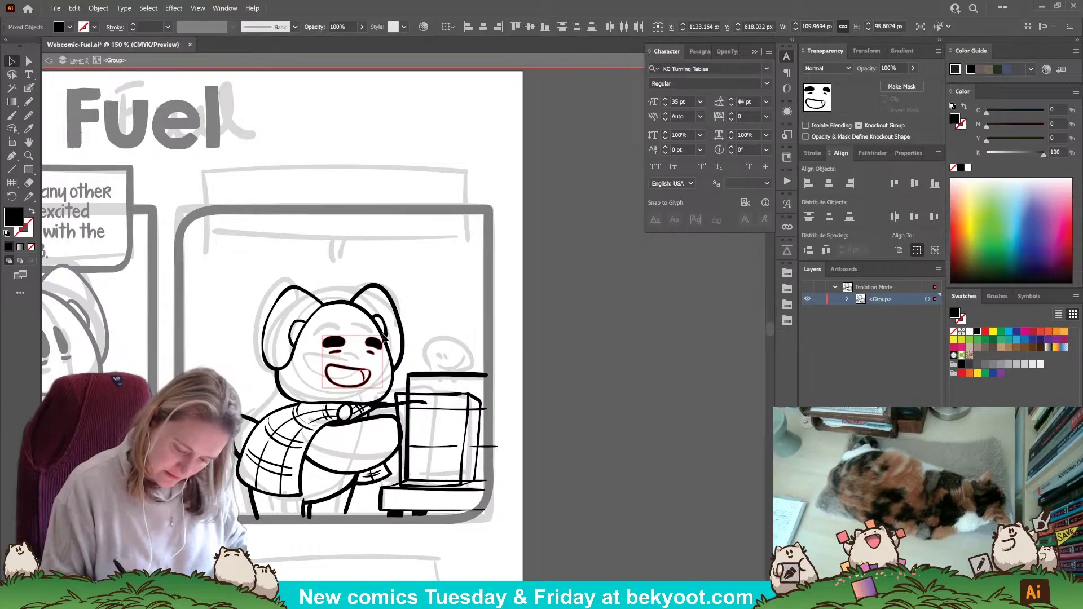
pyautogui.moveTo(354, 373); pyautogui.dragTo(351, 377)
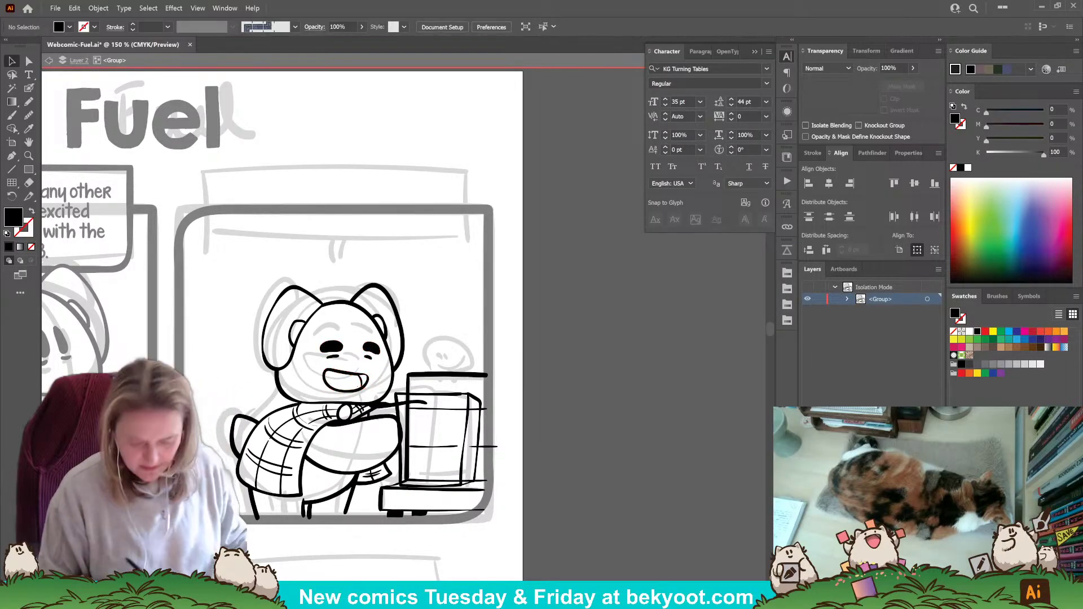
pyautogui.hotkey('ctrl', 'z')
pyautogui.hotkey('ctrl', 'z')
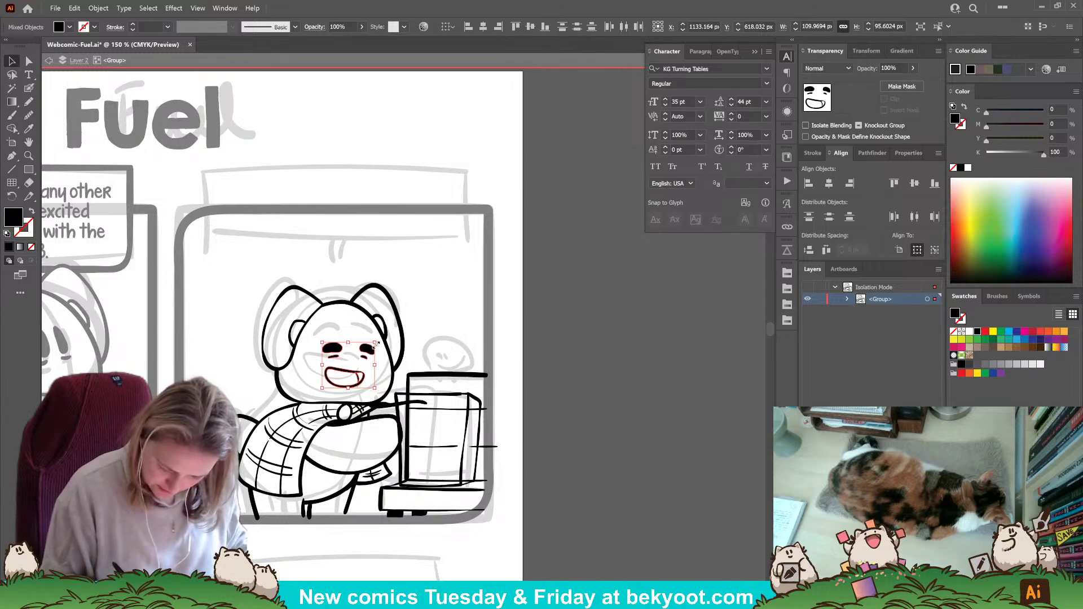
pyautogui.moveTo(374, 342); pyautogui.dragTo(377, 341)
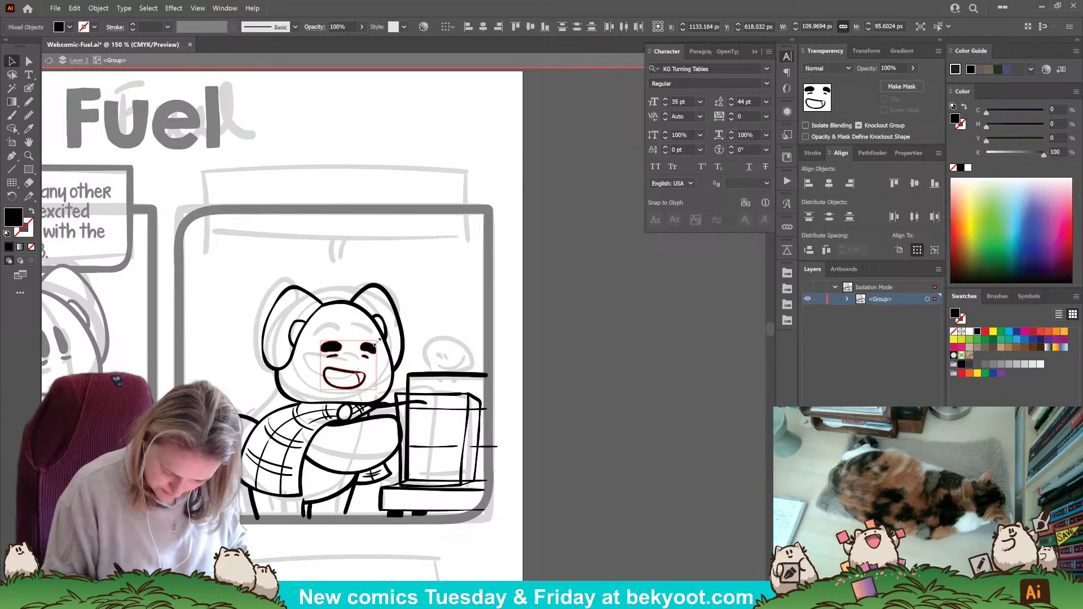
pyautogui.click(430, 309)
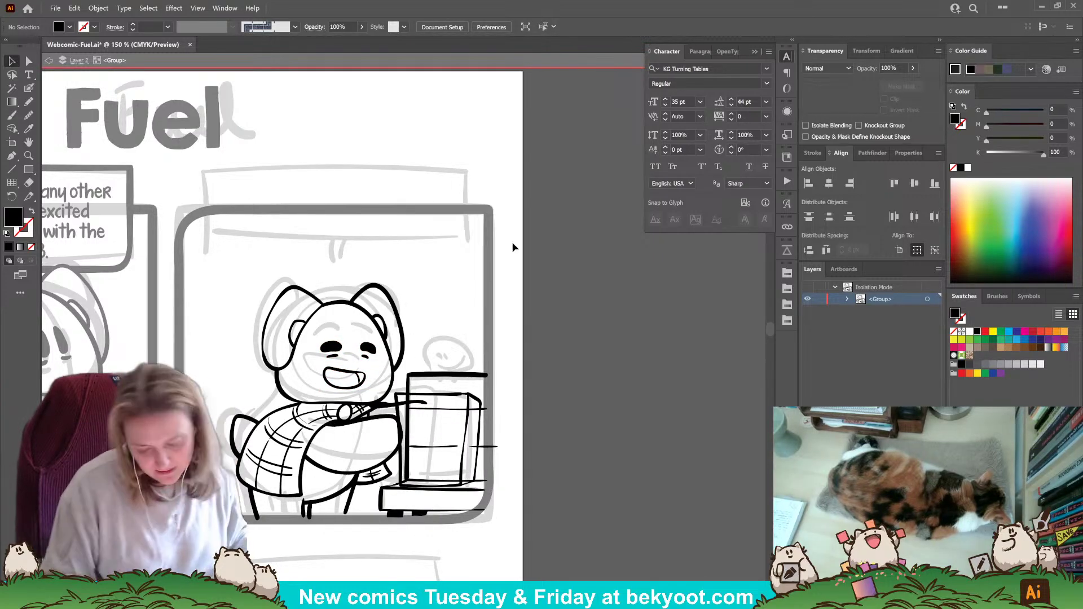
# Draw a small domed head outline on top of the box with the Blob Brush, following the grey sketch.
pyautogui.moveTo(333, 521); pyautogui.dragTo(392, 499)
pyautogui.moveTo(496, 307); pyautogui.dragTo(490, 325)
pyautogui.moveTo(435, 490); pyautogui.dragTo(391, 478)
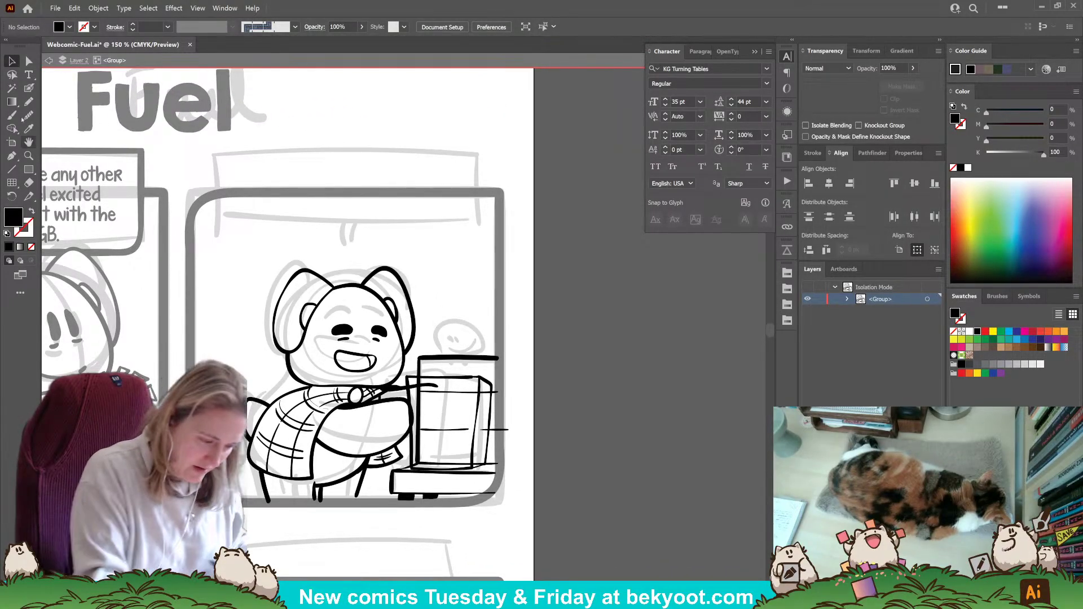
pyautogui.click(29, 87)
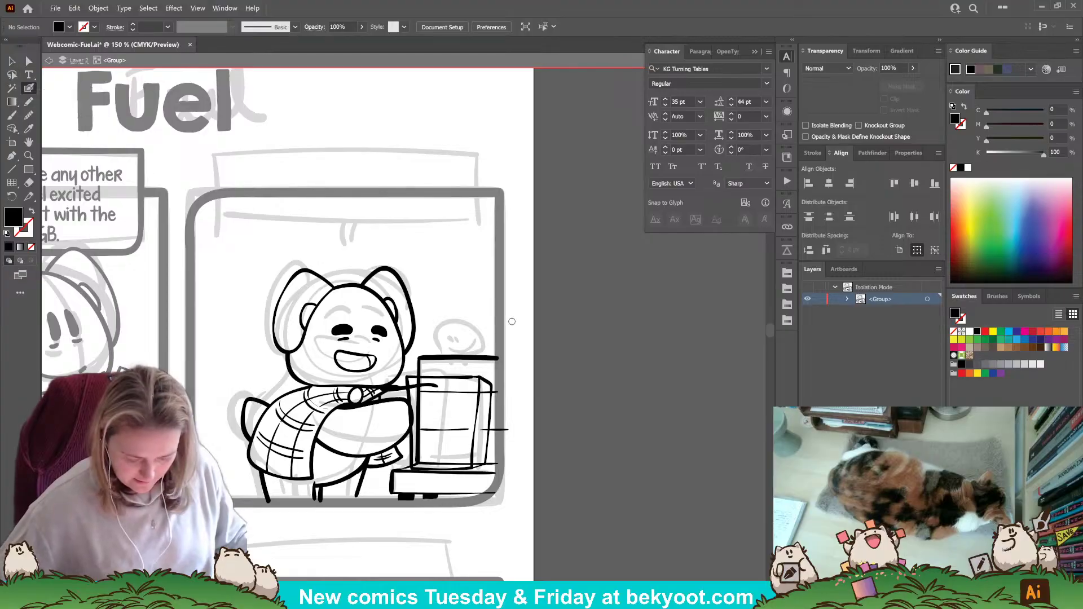
pyautogui.scroll(2, 509, 372)
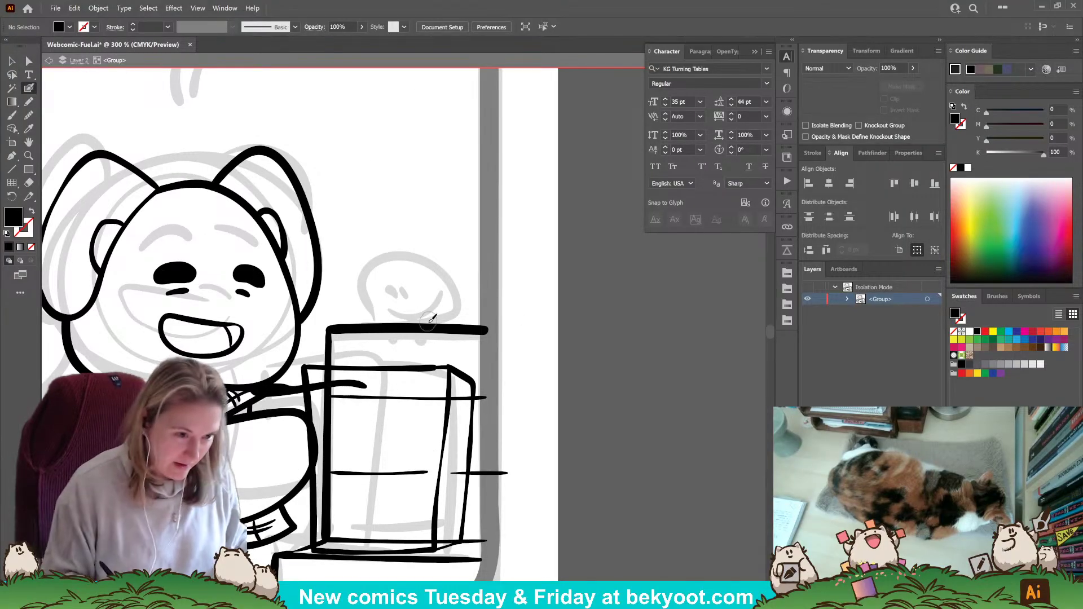
pyautogui.moveTo(386, 359); pyautogui.dragTo(390, 337)
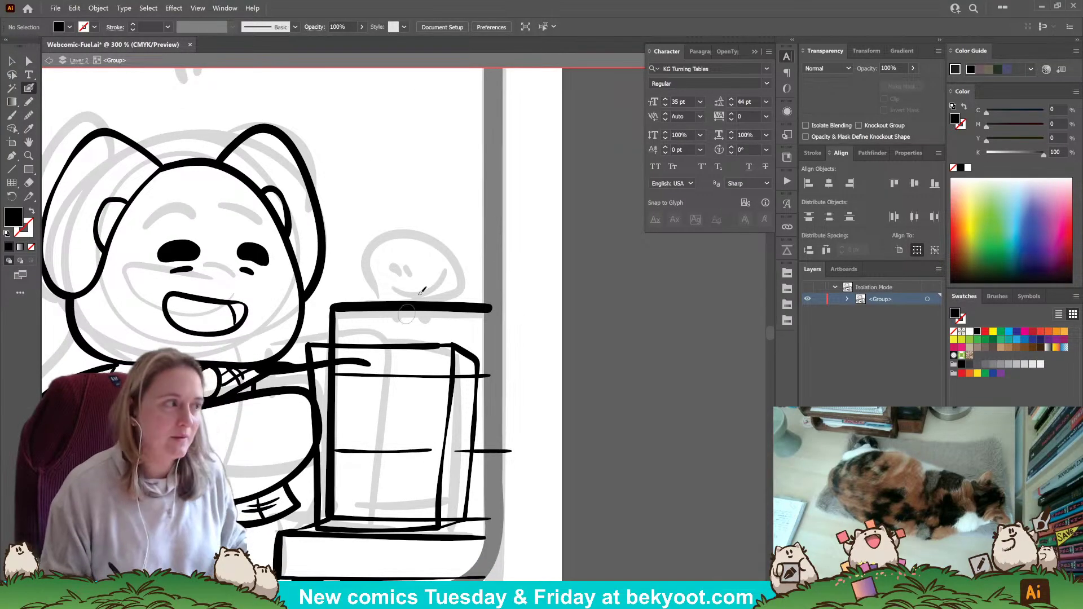
pyautogui.moveTo(421, 237)
pyautogui.mouseDown()
pyautogui.moveTo(404, 236)
pyautogui.moveTo(368, 288)
pyautogui.mouseUp()
pyautogui.hotkey('ctrl', 'z')
pyautogui.moveTo(416, 238)
pyautogui.mouseDown()
pyautogui.moveTo(368, 273)
pyautogui.moveTo(367, 299)
pyautogui.moveTo(444, 295)
pyautogui.moveTo(440, 255)
pyautogui.moveTo(397, 236)
pyautogui.mouseUp()
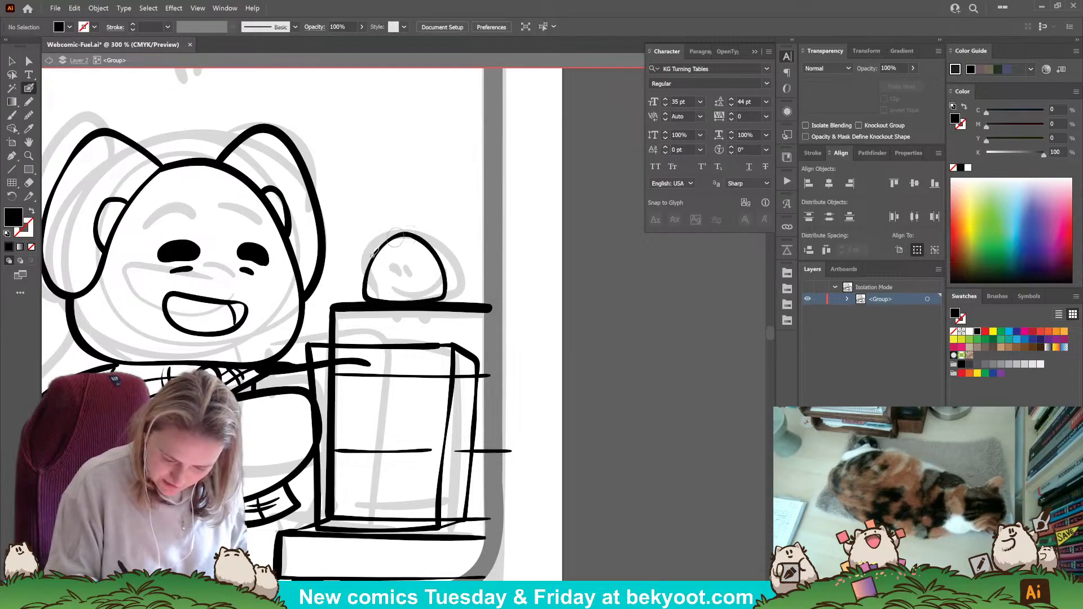
# Nudge the domed head outline slightly to the left on the box and deselect it.
pyautogui.hotkey('shift', 'x')
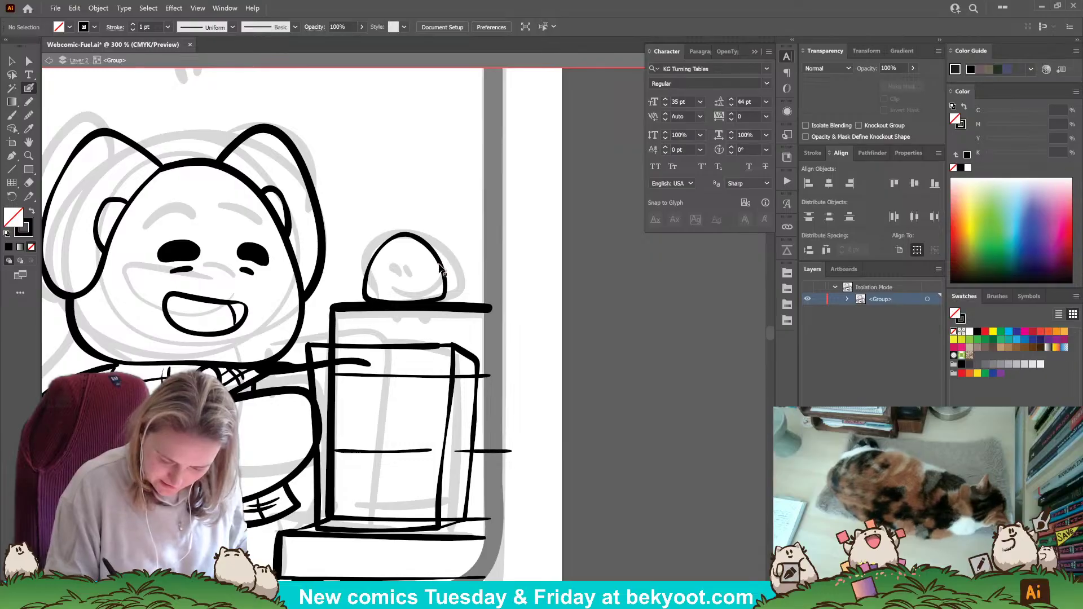
pyautogui.moveTo(439, 264); pyautogui.dragTo(435, 266)
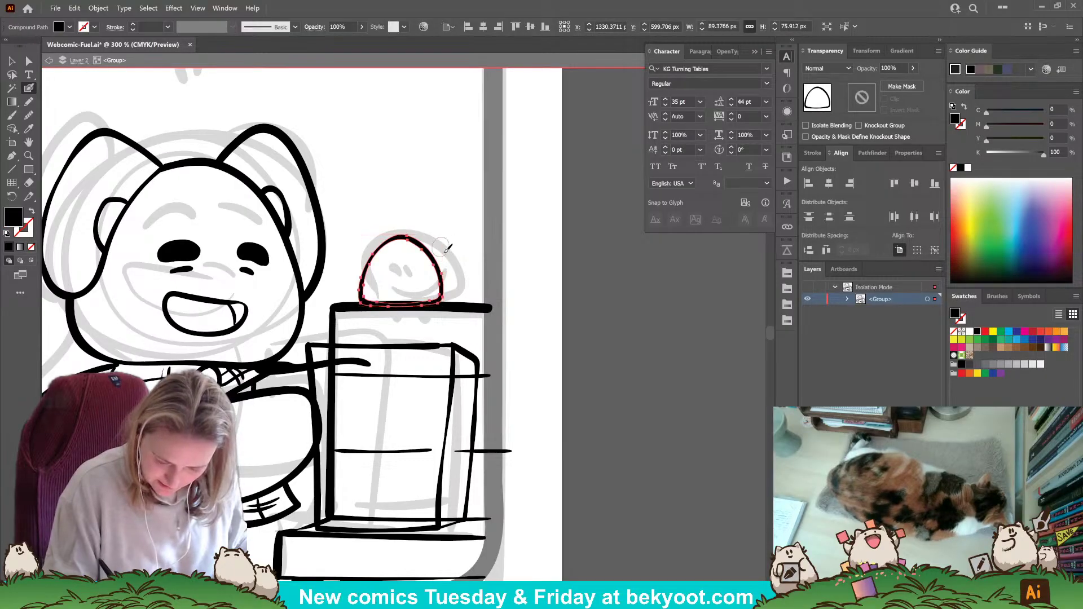
pyautogui.hotkey('ctrl', 'shift', 'a')
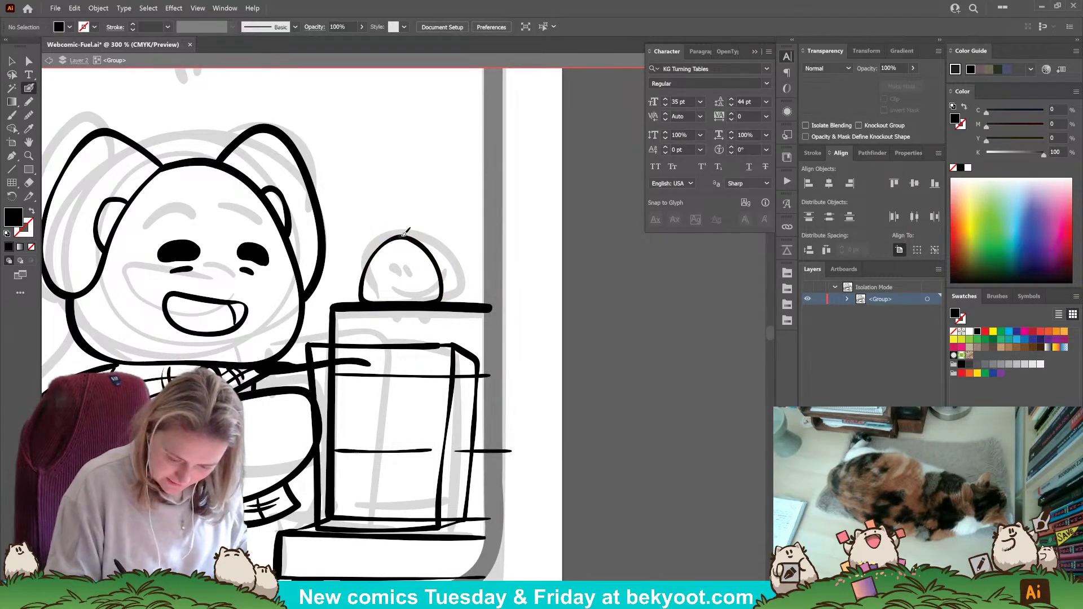
# Draw the small figure's curved back line, two hair tufts and two eyes, removing the smile strokes.
pyautogui.moveTo(405, 232)
pyautogui.mouseDown()
pyautogui.moveTo(455, 266)
pyautogui.moveTo(462, 301)
pyautogui.mouseUp()
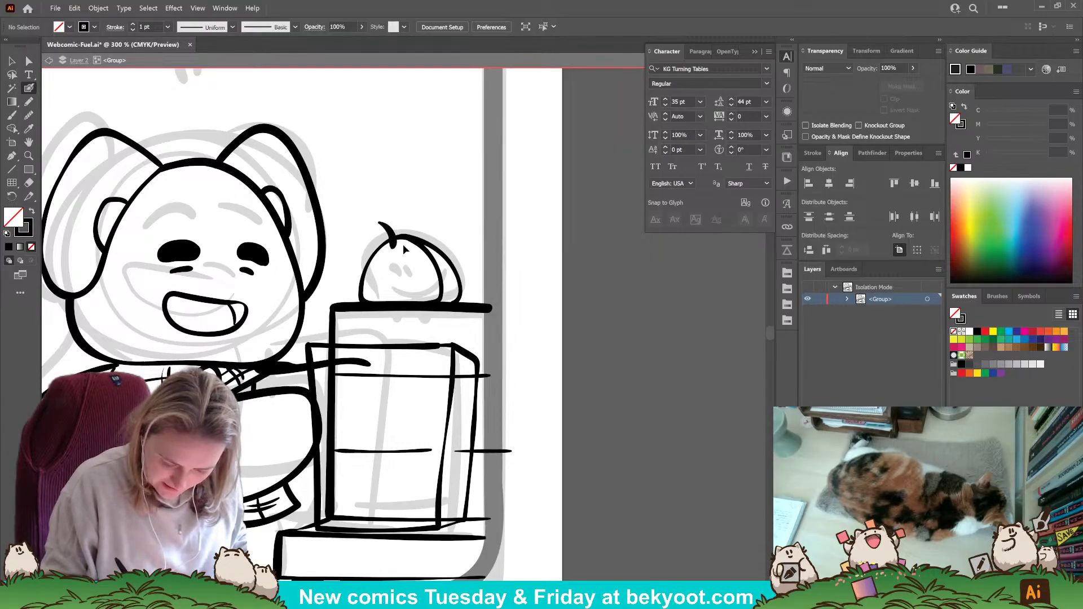
pyautogui.moveTo(378, 223)
pyautogui.mouseDown()
pyautogui.moveTo(403, 244)
pyautogui.moveTo(391, 286)
pyautogui.mouseUp()
pyautogui.hotkey('ctrl', 'z')
pyautogui.hotkey('ctrl', 'z')
pyautogui.moveTo(397, 261)
pyautogui.mouseDown()
pyautogui.moveTo(403, 276)
pyautogui.moveTo(422, 265)
pyautogui.mouseUp()
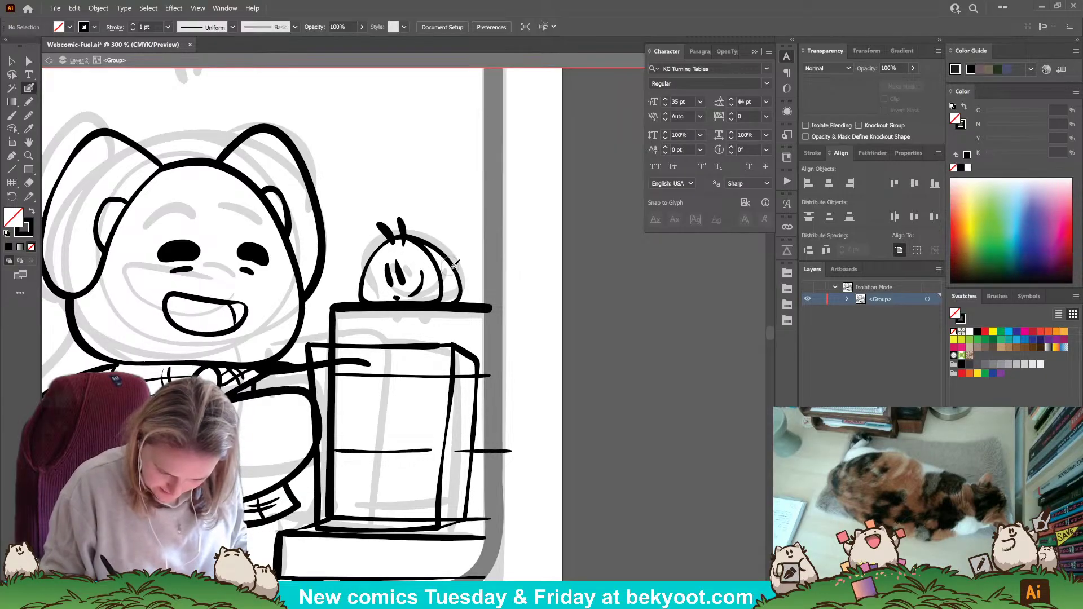
pyautogui.hotkey('ctrl', 'z')
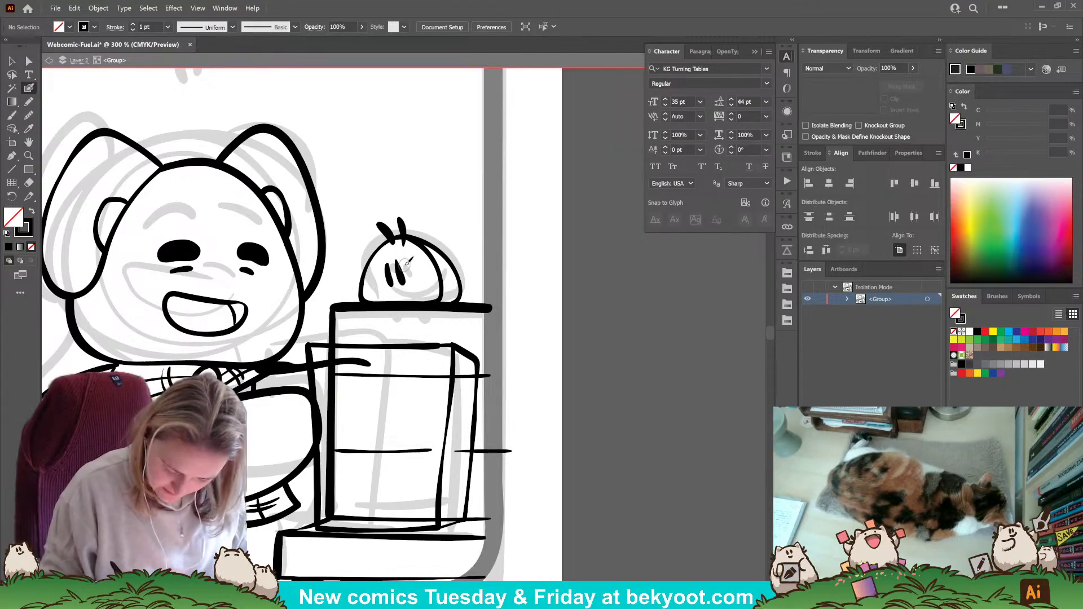
# Scale the whole small figure down to about 105 px wide, reposition it on the box's top edge and group it.
pyautogui.keyDown('ctrl'); pyautogui.click(459, 282); pyautogui.keyUp('ctrl')
pyautogui.moveTo(446, 289)
pyautogui.mouseDown()
pyautogui.moveTo(375, 197)
pyautogui.moveTo(226, 163)
pyautogui.moveTo(445, 288)
pyautogui.mouseUp()
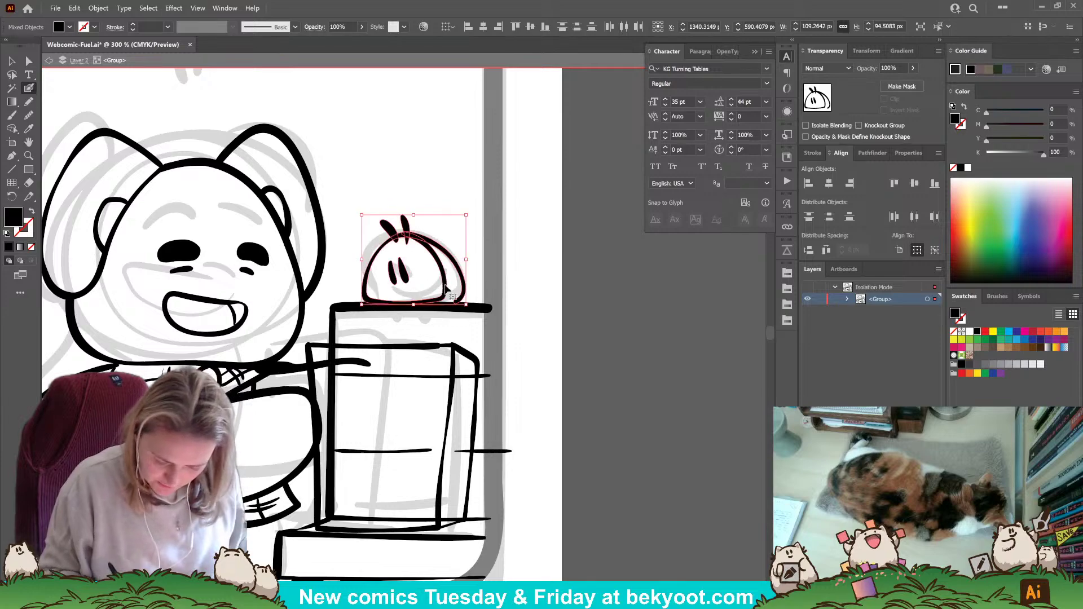
pyautogui.moveTo(466, 215); pyautogui.dragTo(462, 218)
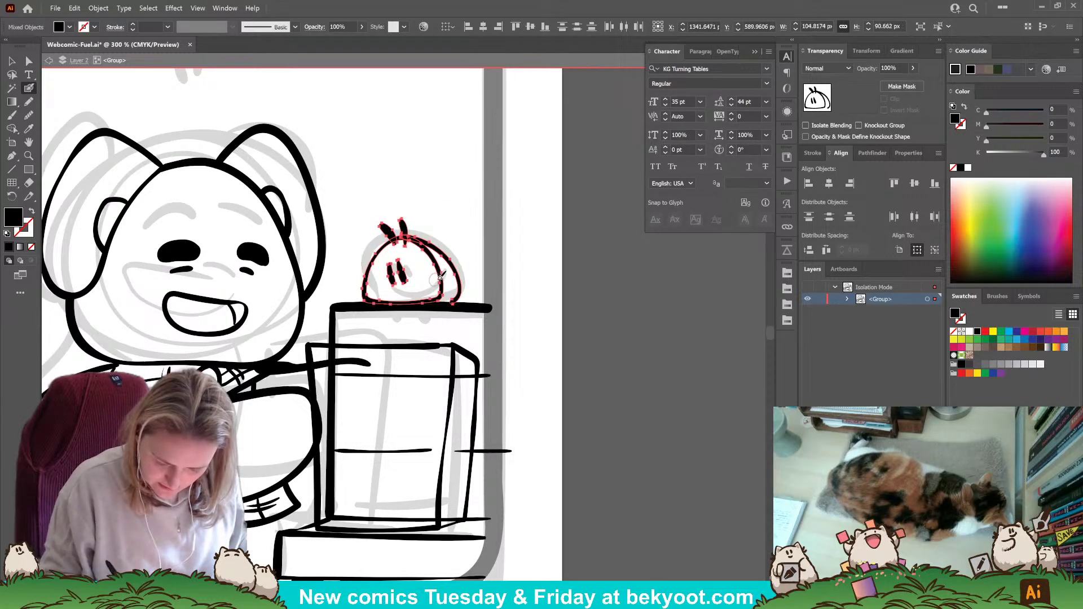
pyautogui.moveTo(439, 282); pyautogui.dragTo(461, 303)
pyautogui.click(438, 294)
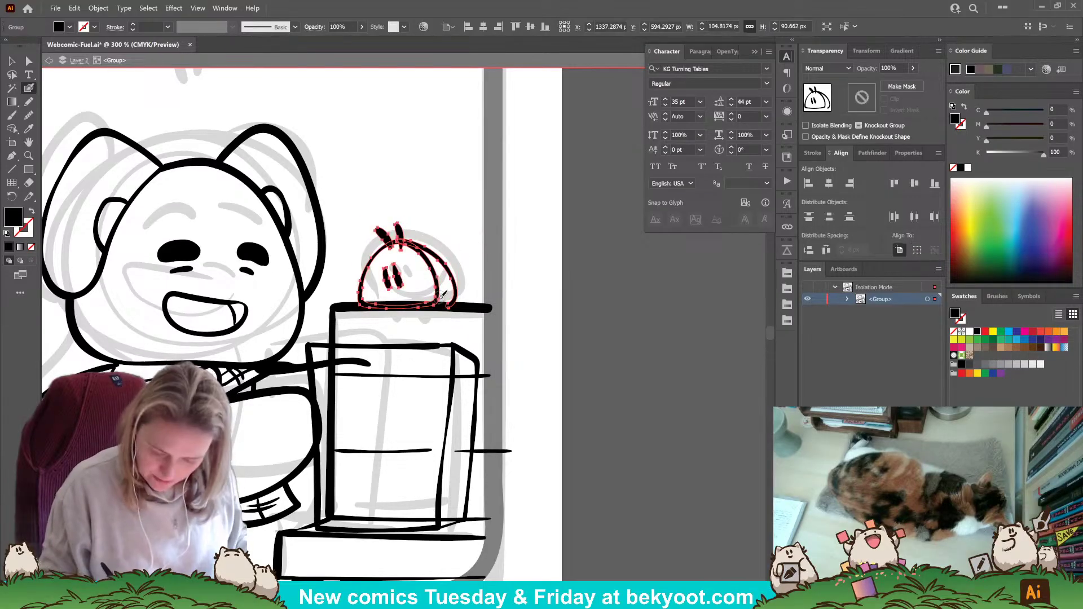
# Isolate the small figure's group and draw its smile, two short legs and an extra pointed curve behind the head.
pyautogui.doubleClick(439, 294)
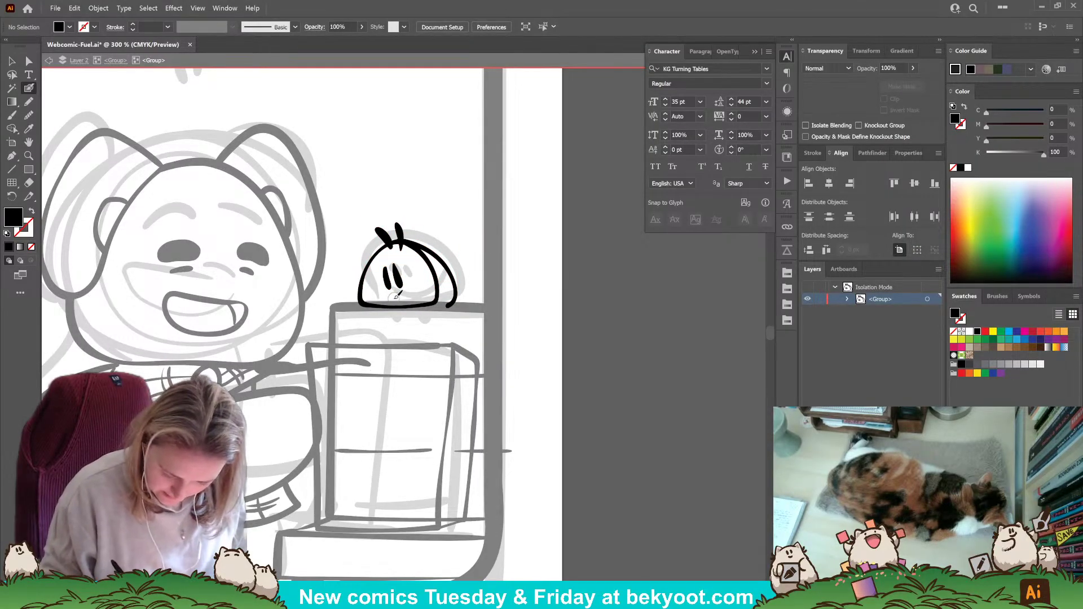
pyautogui.moveTo(404, 296)
pyautogui.mouseDown()
pyautogui.moveTo(417, 276)
pyautogui.moveTo(395, 321)
pyautogui.moveTo(401, 305)
pyautogui.moveTo(404, 328)
pyautogui.mouseUp()
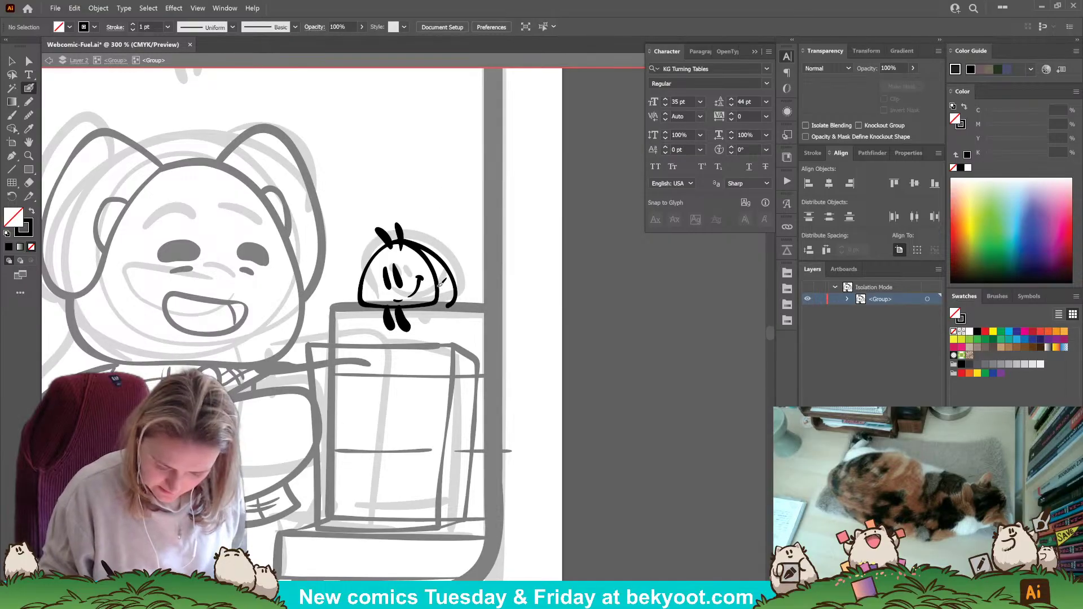
pyautogui.moveTo(473, 284)
pyautogui.mouseDown()
pyautogui.moveTo(440, 246)
pyautogui.moveTo(420, 227)
pyautogui.mouseUp()
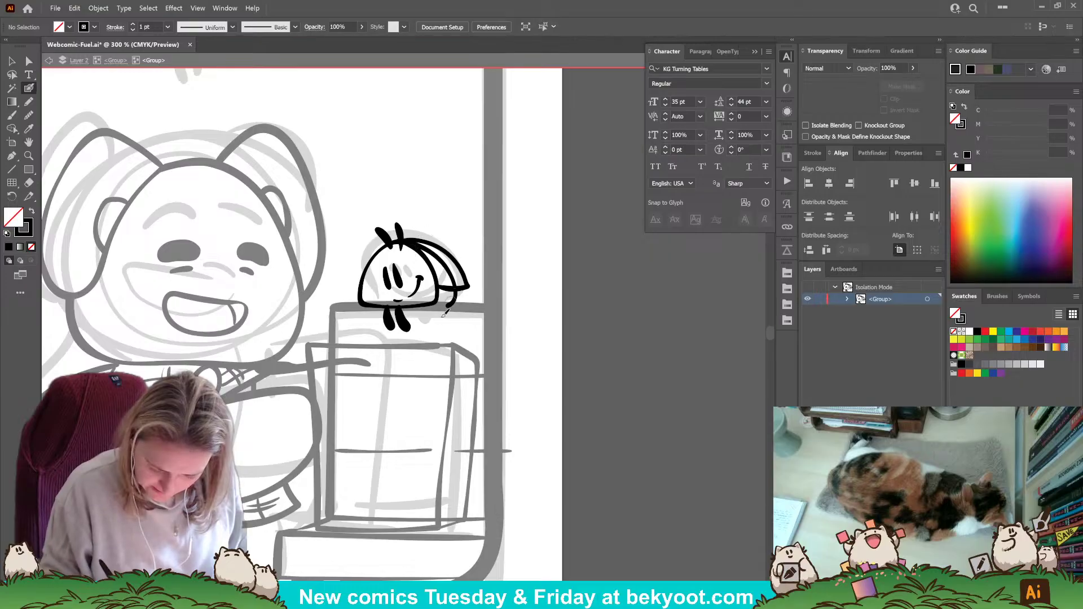
# Lower the opacity of the domed head outline and draw a new rounder head outline over it.
pyautogui.keyDown('ctrl'); pyautogui.click(370, 262); pyautogui.keyUp('ctrl')
pyautogui.click(912, 68)
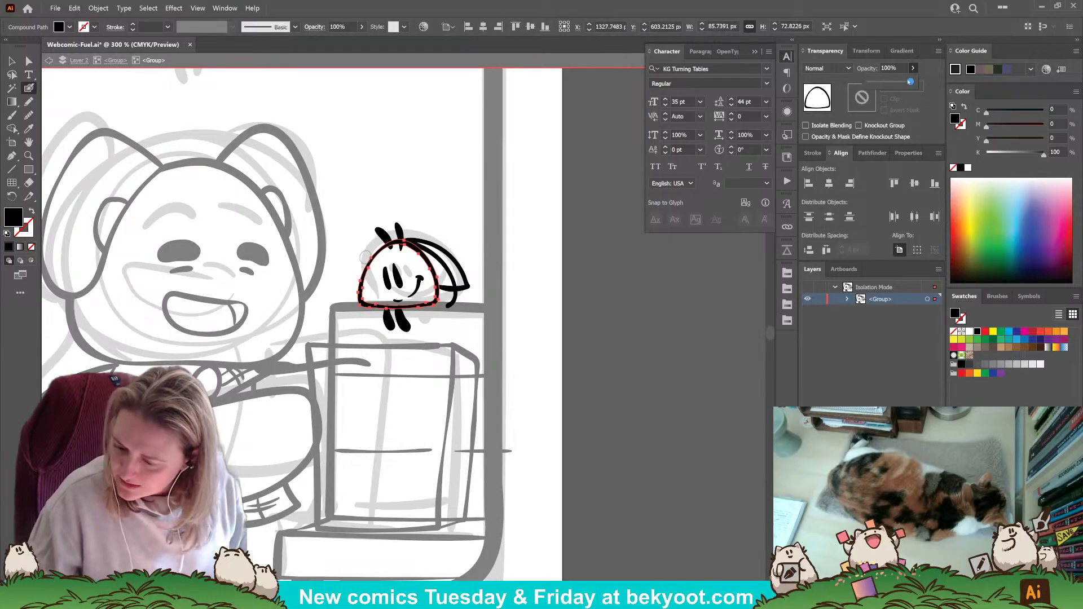
pyautogui.keyDown('ctrl'); pyautogui.click(437, 253); pyautogui.keyUp('ctrl')
pyautogui.rightClick(436, 255)
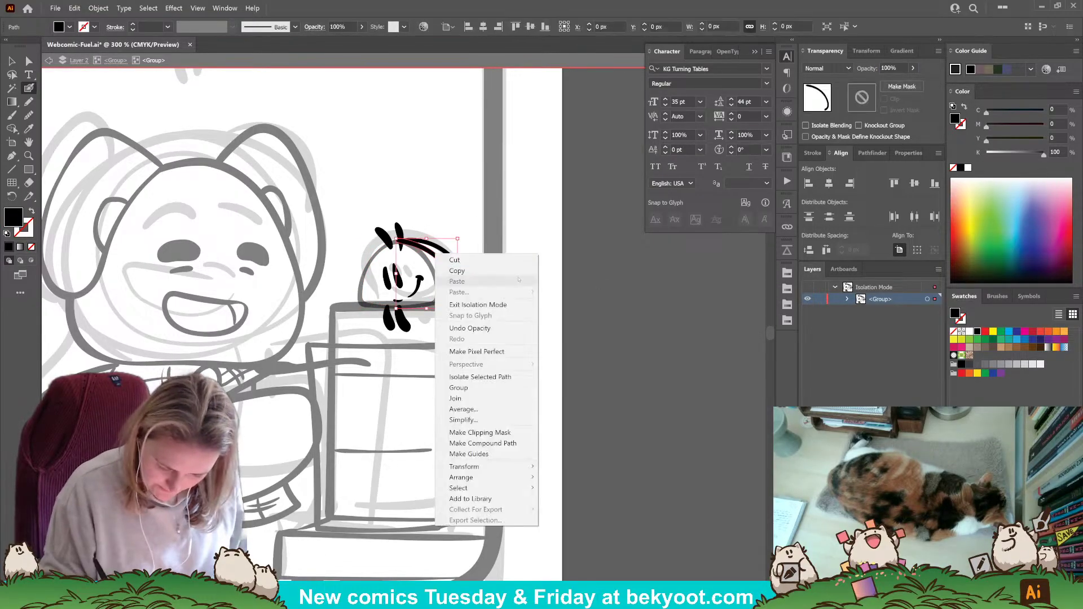
pyautogui.keyDown('ctrl'); pyautogui.click(543, 223); pyautogui.keyUp('ctrl')
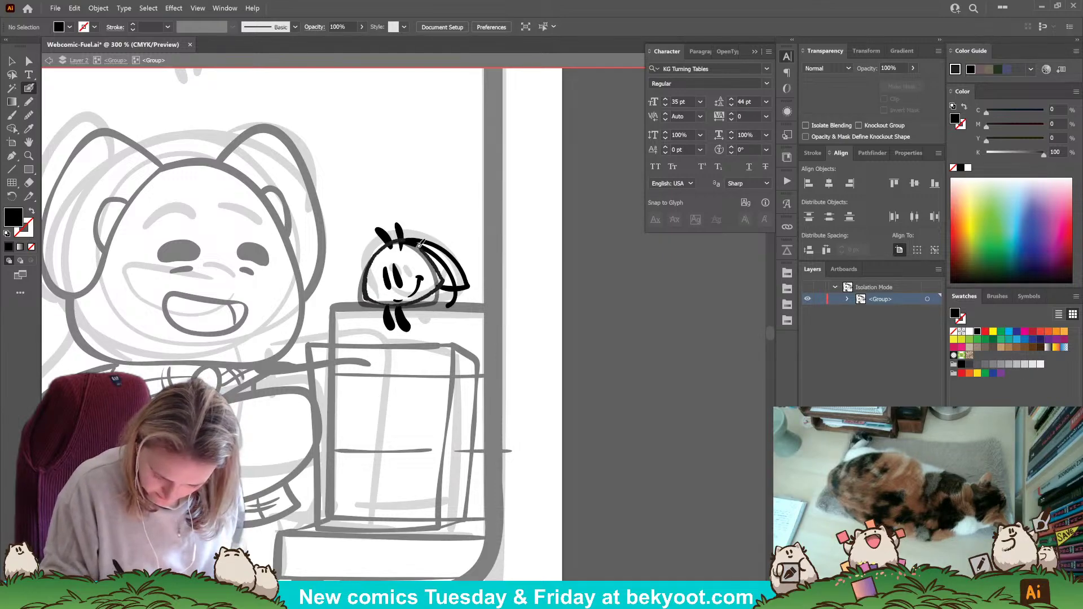
pyautogui.moveTo(418, 246); pyautogui.dragTo(400, 241)
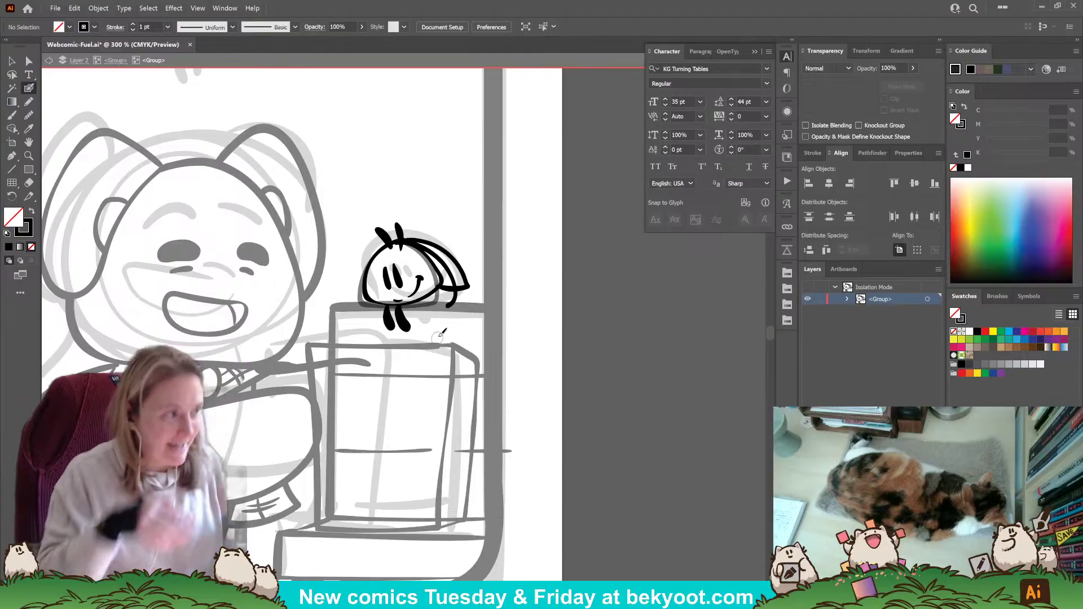
# Smooth the inner and outer edges at the top of the new head outline by adjusting its anchor points.
pyautogui.keyDown('ctrl'); pyautogui.click(432, 294); pyautogui.keyUp('ctrl')
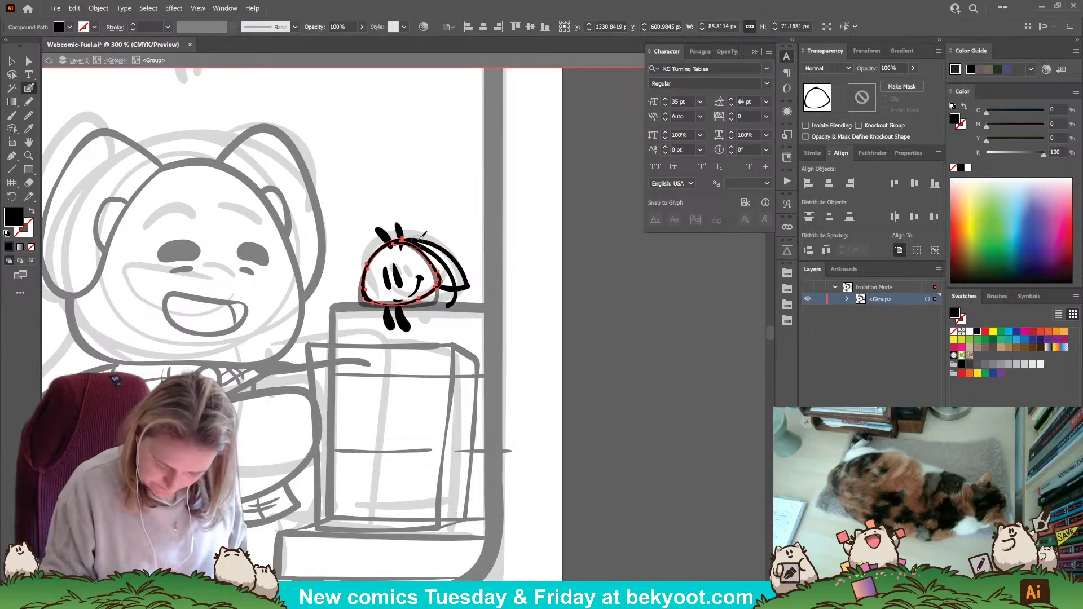
pyautogui.scroll(5, 422, 237)
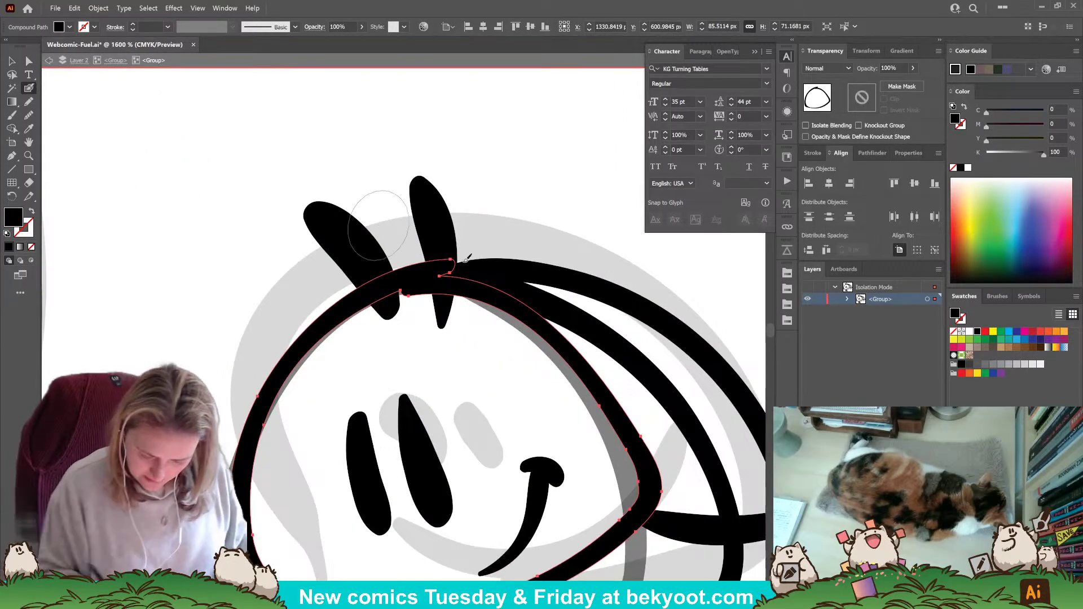
pyautogui.click(28, 60)
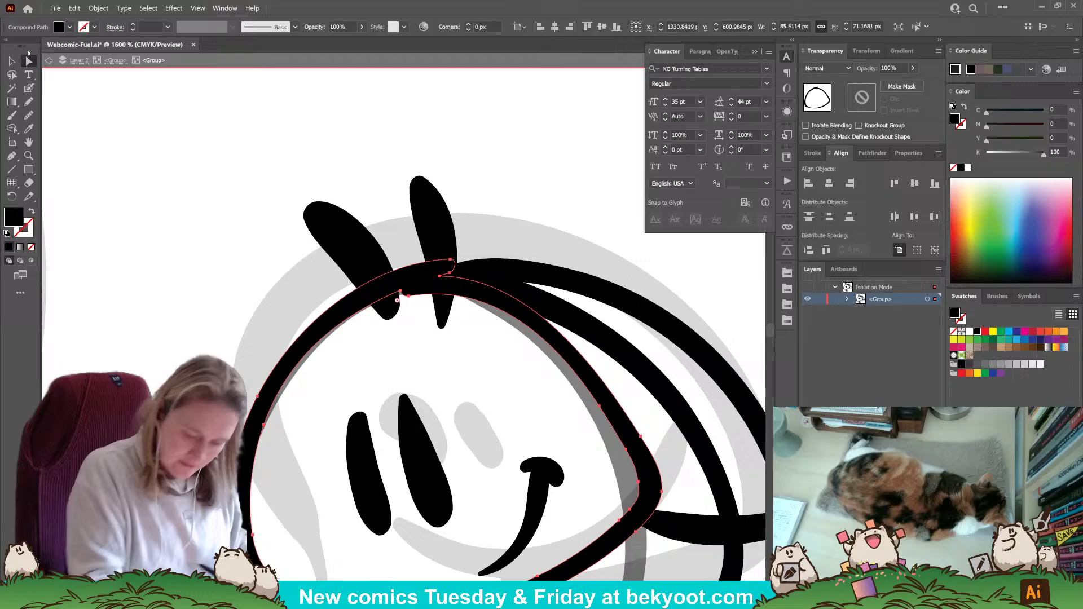
pyautogui.click(409, 290)
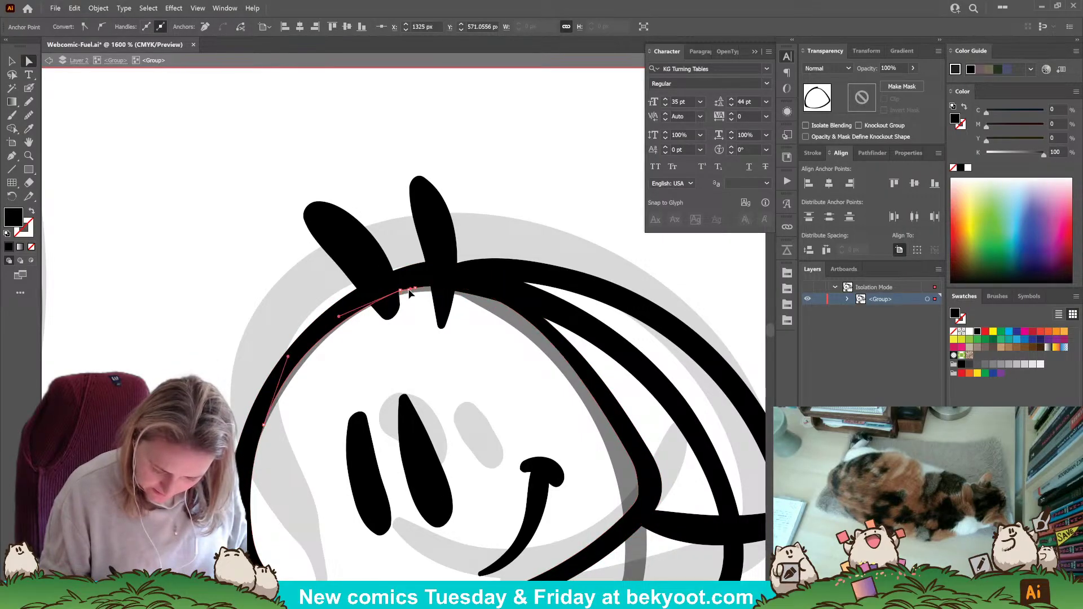
pyautogui.click(414, 290)
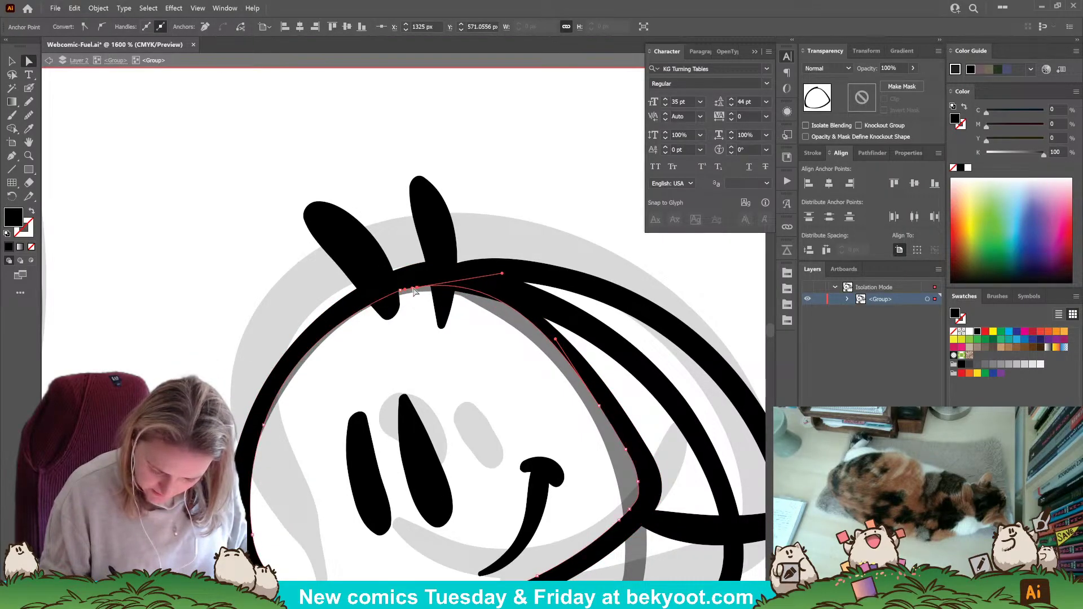
pyautogui.click(442, 276)
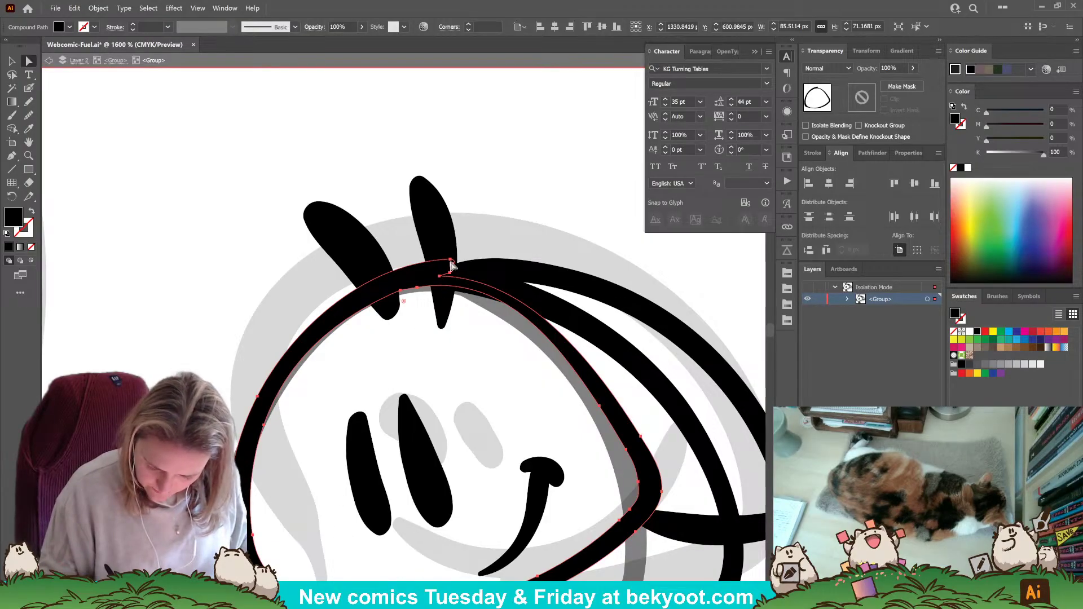
pyautogui.moveTo(450, 260); pyautogui.dragTo(445, 264)
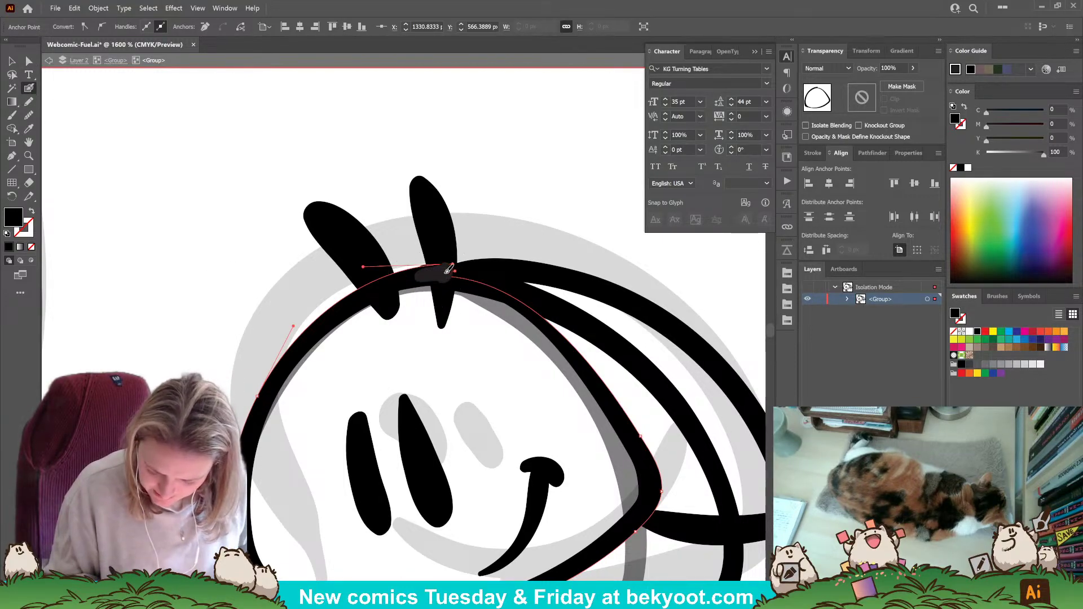
pyautogui.moveTo(447, 273); pyautogui.dragTo(447, 270)
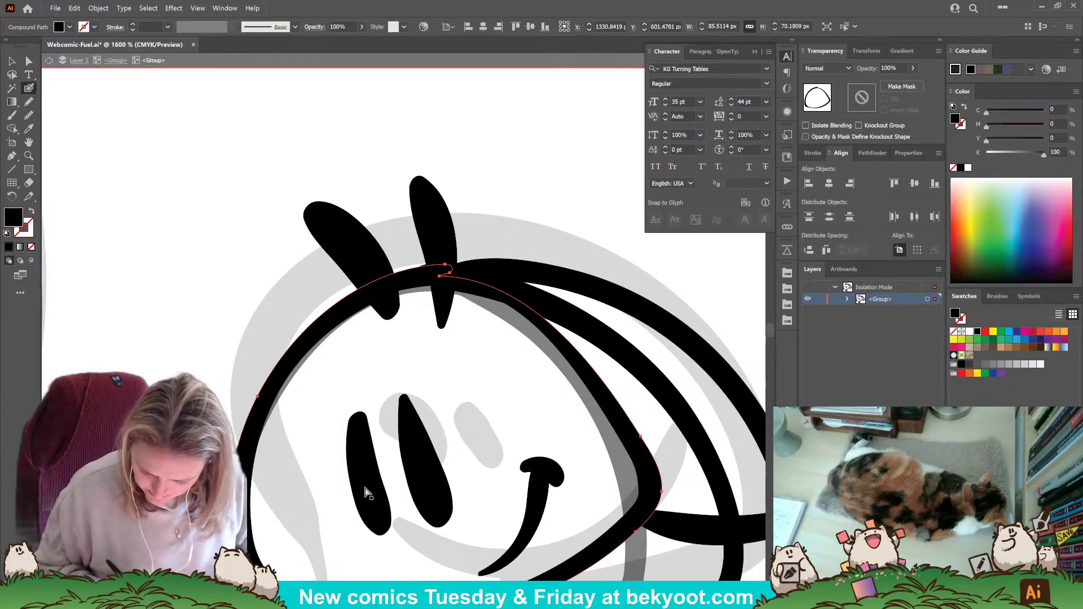
pyautogui.click(12, 156)
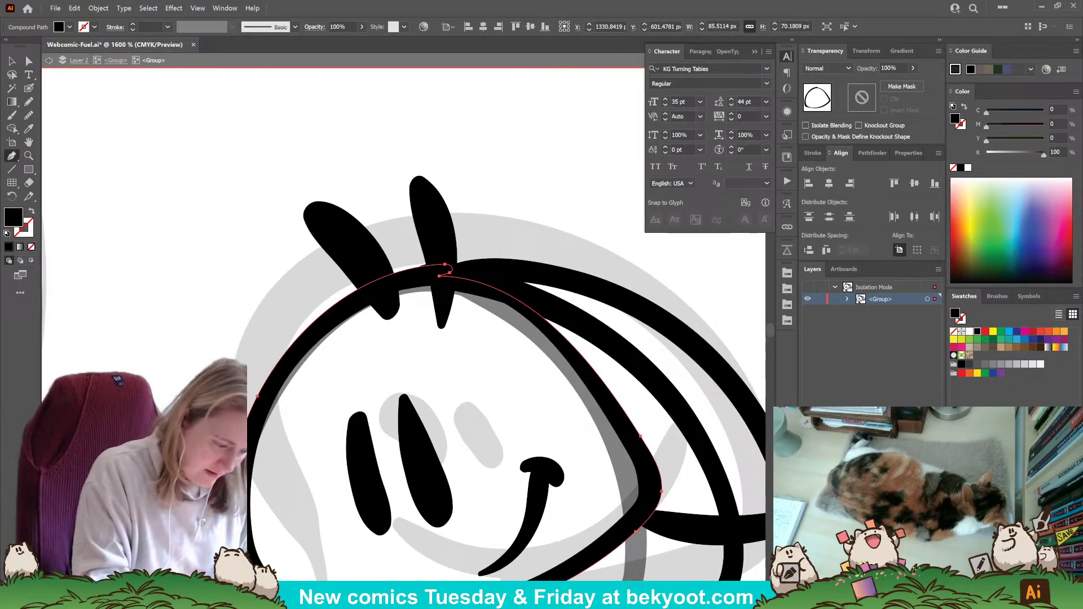
pyautogui.click(440, 275)
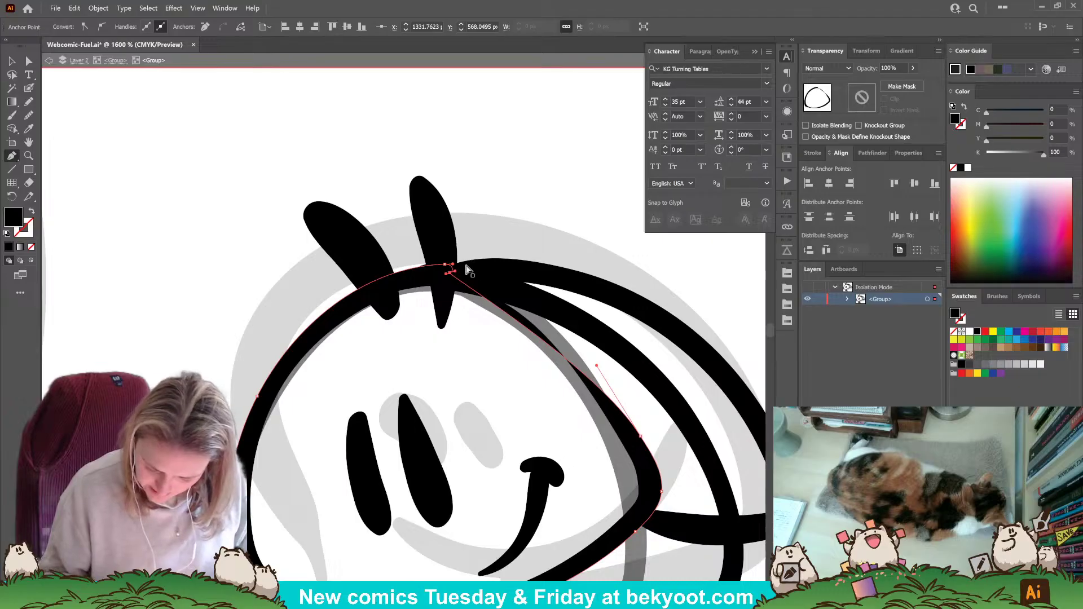
pyautogui.hotkey('ctrl', 'z')
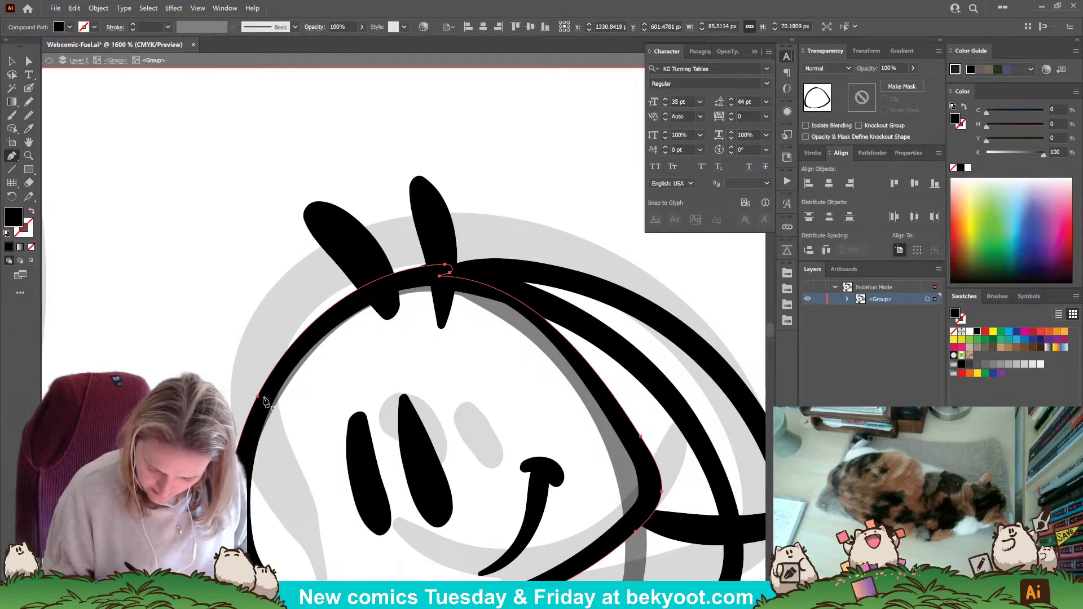
# Close the notch at the top of the head outline by moving its anchor point outward and reshaping its curve handle.
pyautogui.keyDown('ctrl'); pyautogui.click(450, 274); pyautogui.keyUp('ctrl')
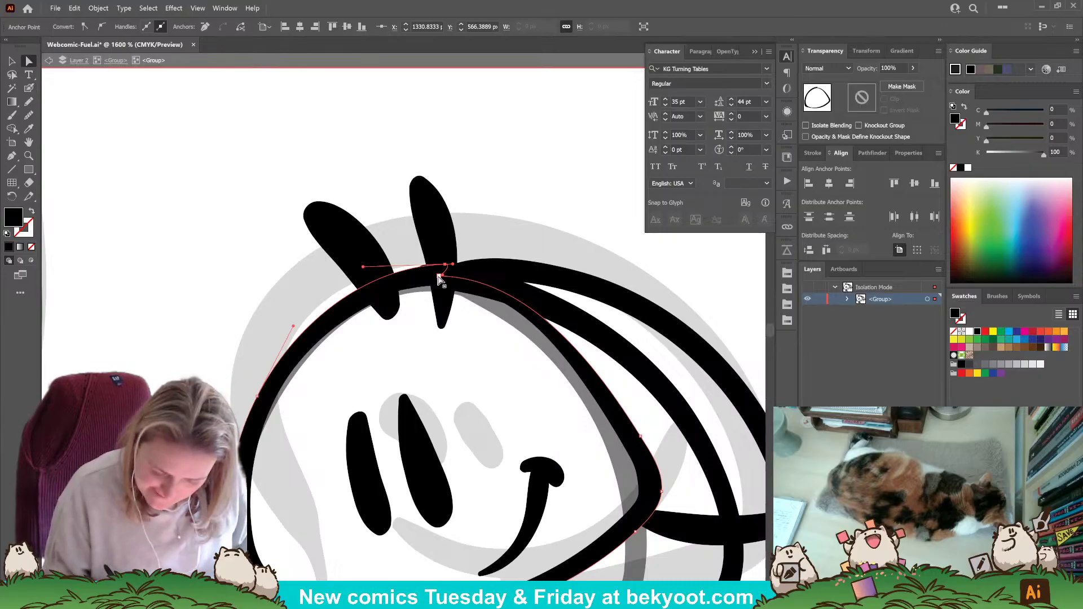
pyautogui.keyDown('ctrl'); pyautogui.click(461, 270); pyautogui.keyUp('ctrl')
pyautogui.moveTo(462, 268); pyautogui.dragTo(463, 268)
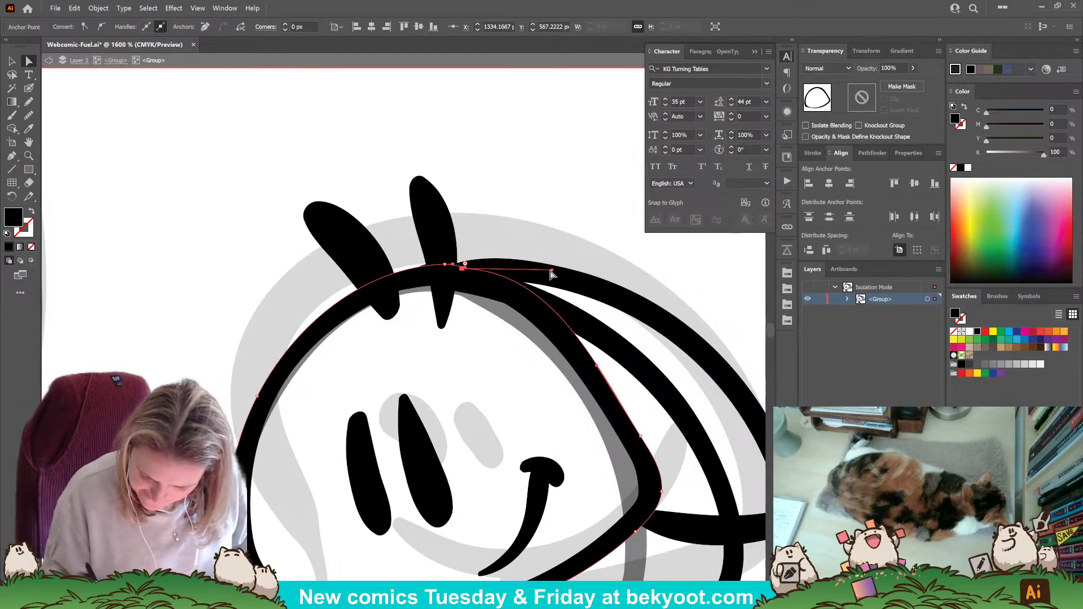
pyautogui.moveTo(551, 274); pyautogui.dragTo(535, 283)
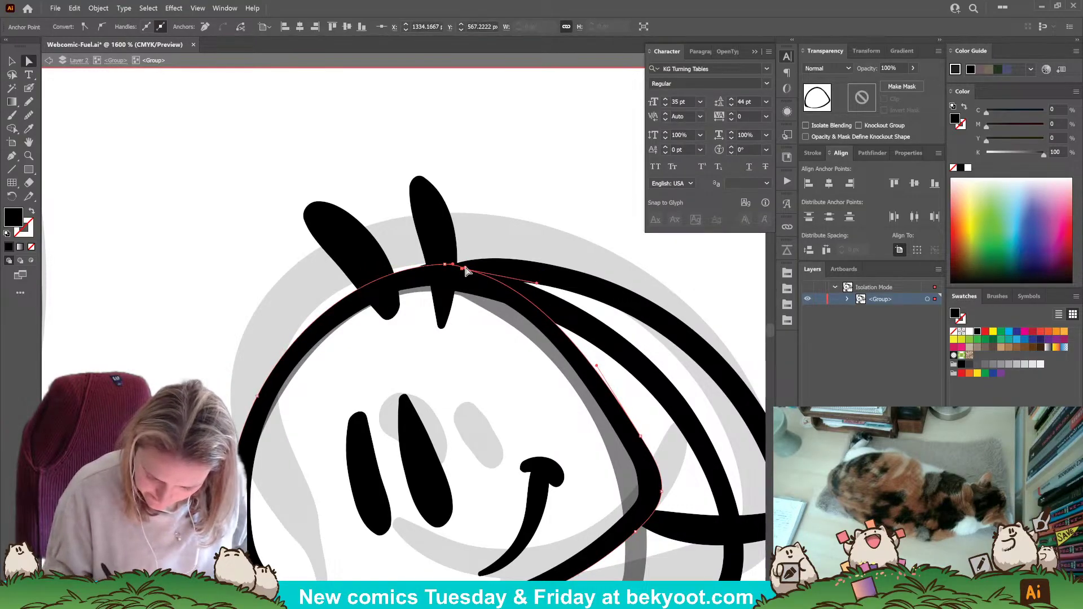
# Smooth the top of the head outline and pull the start of the curve behind it into line by moving their anchor points.
pyautogui.moveTo(445, 264); pyautogui.dragTo(438, 268)
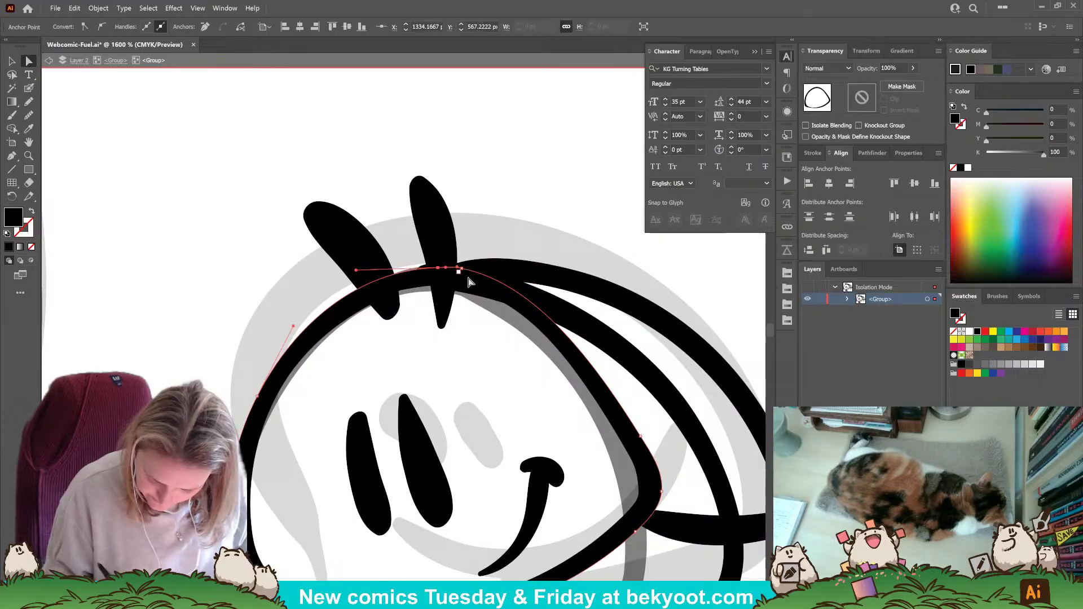
pyautogui.click(438, 302)
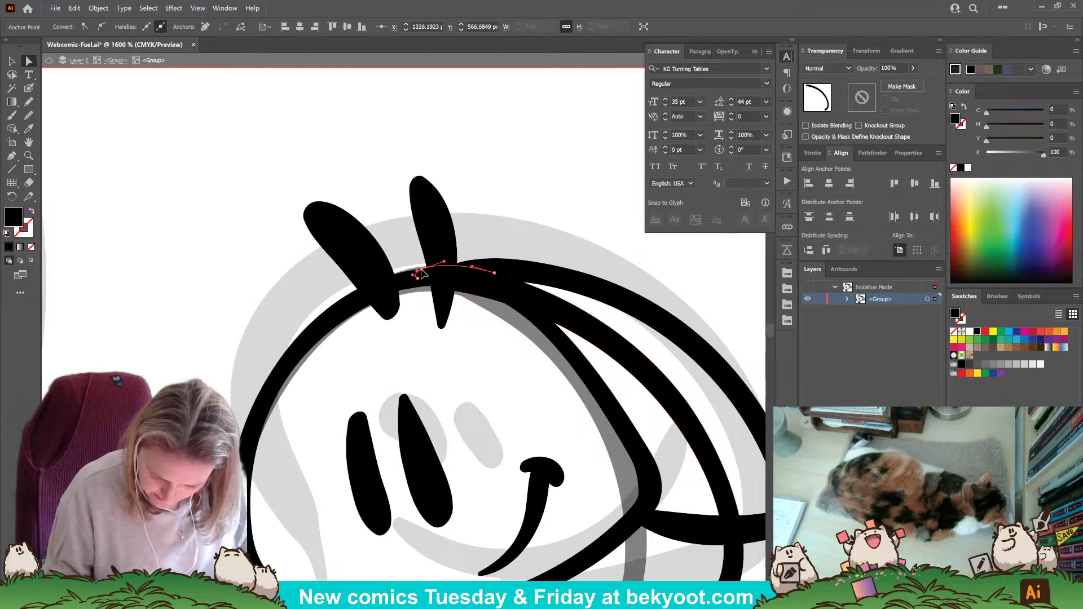
pyautogui.moveTo(467, 294); pyautogui.dragTo(458, 264)
pyautogui.click(497, 232)
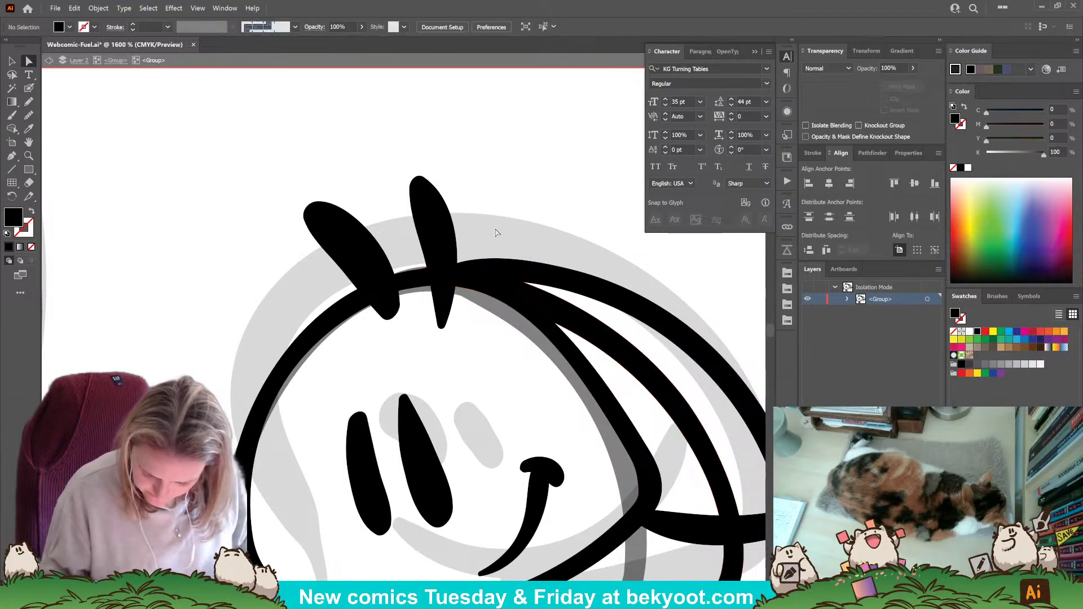
# Delete the faded old head outline behind the small figure.
pyautogui.moveTo(499, 536); pyautogui.dragTo(430, 358)
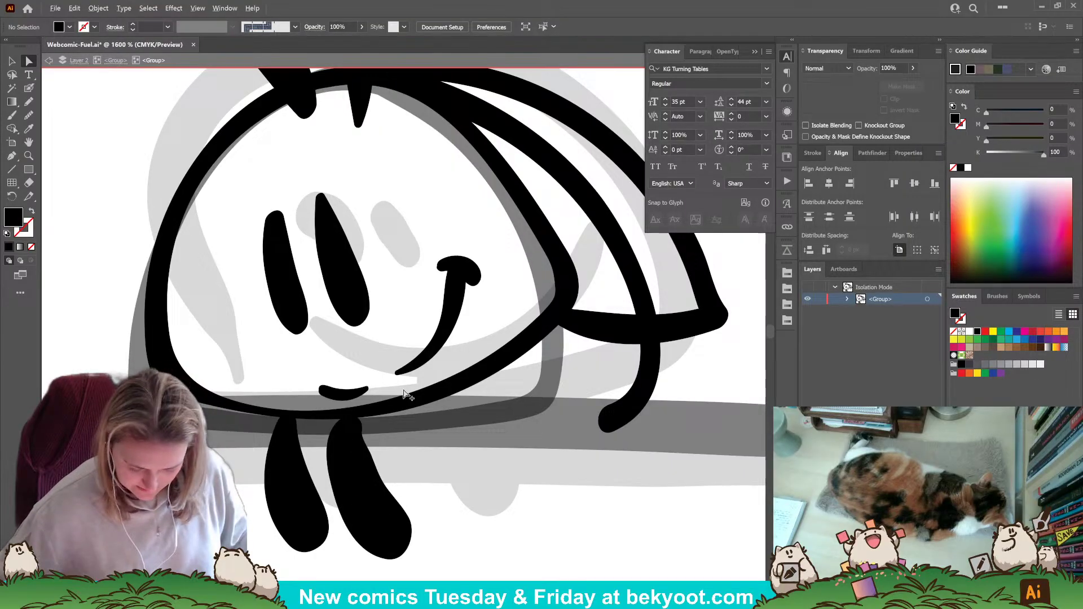
pyautogui.scroll(-3, 446, 394)
pyautogui.click(446, 396)
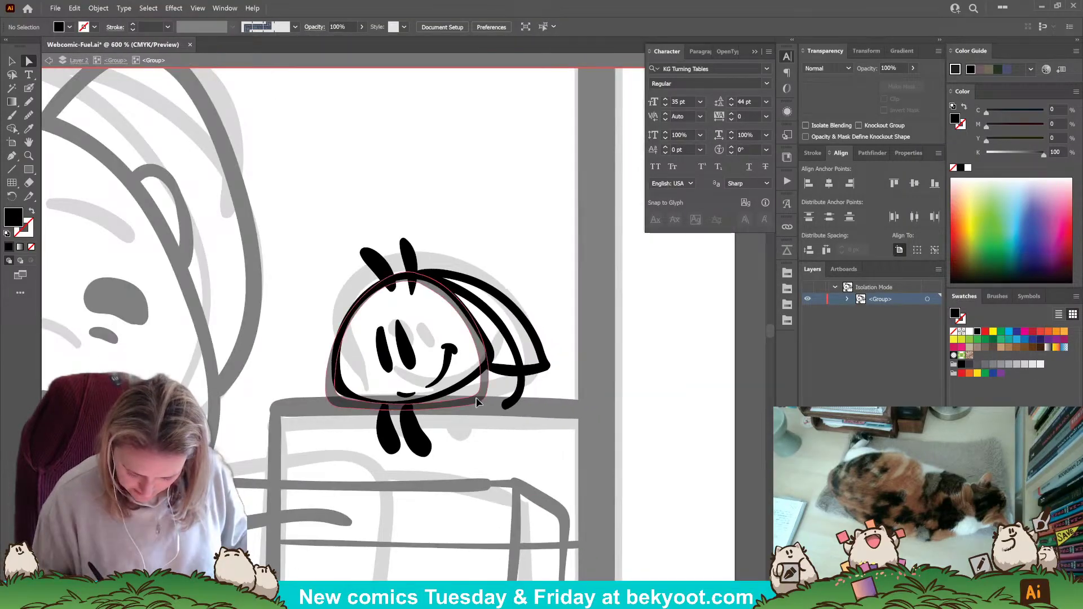
pyautogui.click(506, 377)
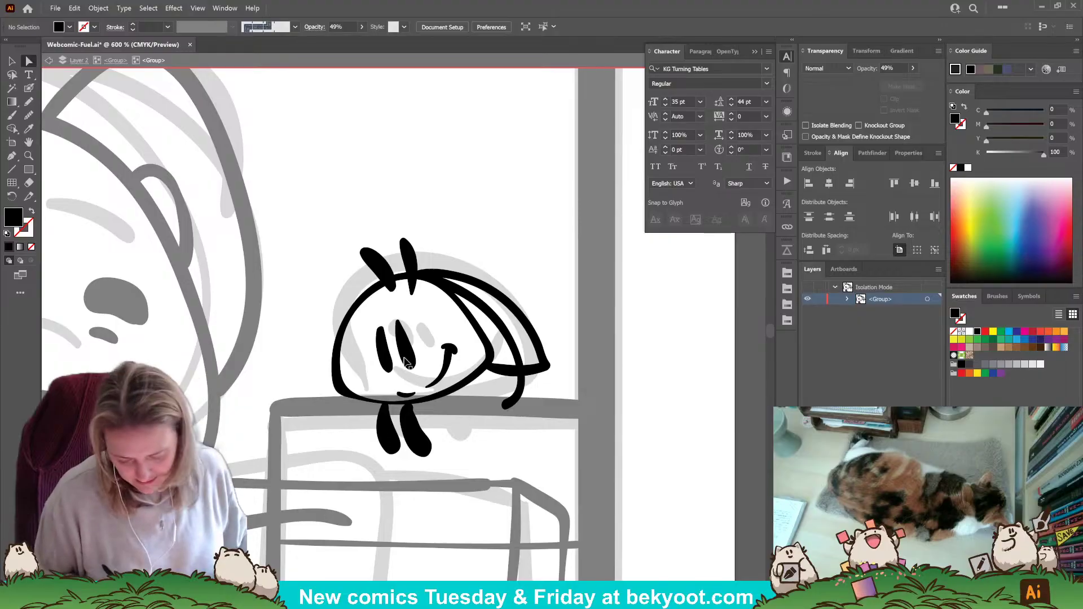
# Shift the eyes, smile and chin mark slightly toward the left of the face, and move both legs slightly right and up.
pyautogui.moveTo(443, 383); pyautogui.dragTo(436, 365)
pyautogui.keyDown('shift'); pyautogui.click(408, 394); pyautogui.keyUp('shift')
pyautogui.click(446, 423)
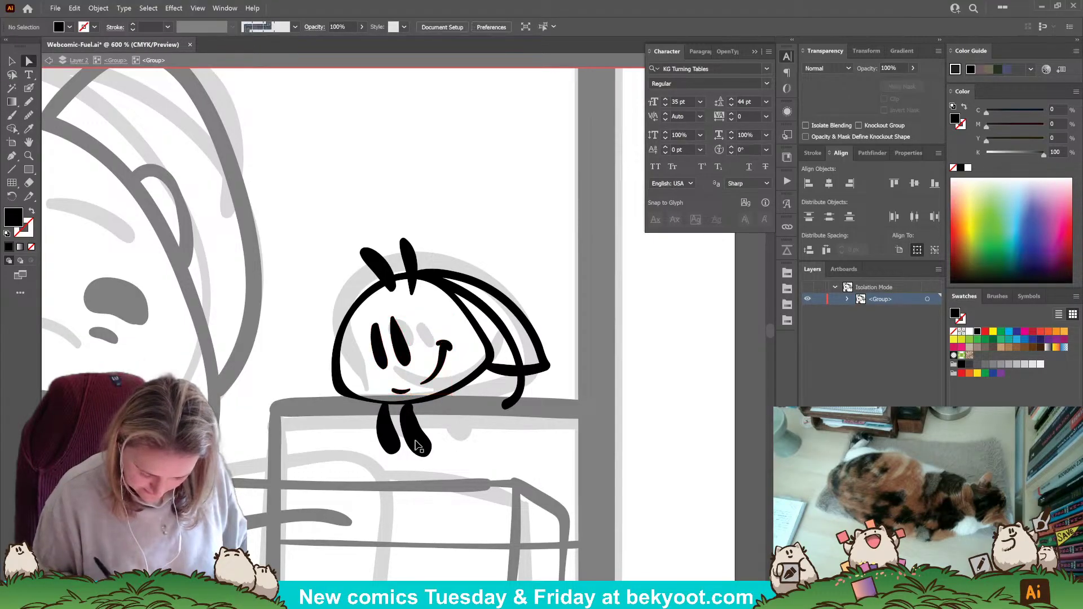
pyautogui.moveTo(417, 438); pyautogui.dragTo(388, 427)
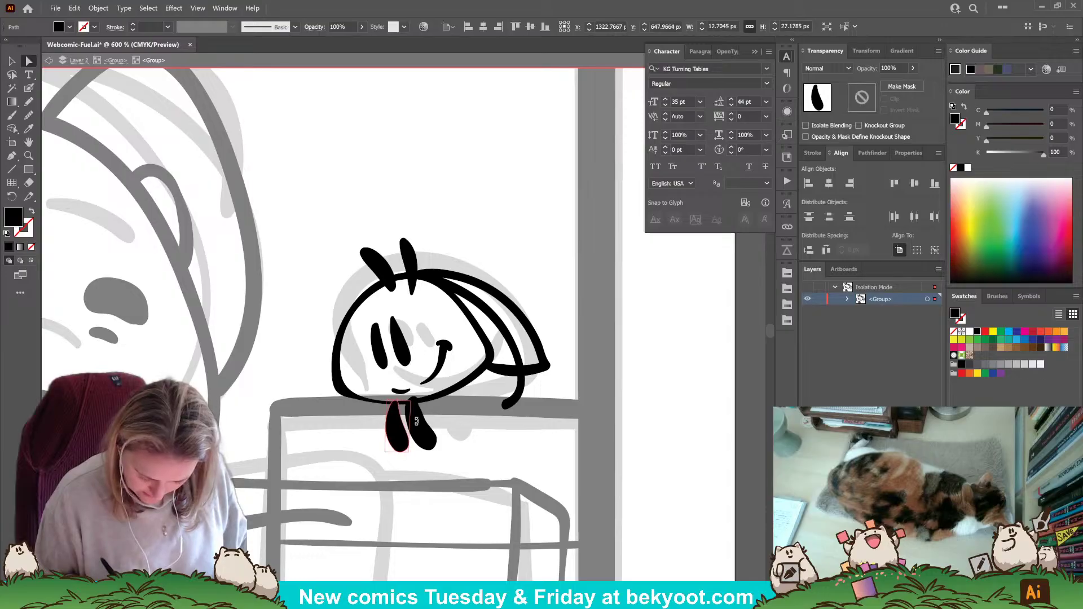
pyautogui.click(445, 421)
# Try moving the inner curve behind the head to the right and brushing back feet at its lower end.
pyautogui.click(523, 384)
pyautogui.moveTo(523, 381)
pyautogui.mouseDown()
pyautogui.moveTo(541, 380)
pyautogui.moveTo(542, 368)
pyautogui.moveTo(529, 404)
pyautogui.mouseUp()
pyautogui.click(28, 89)
pyautogui.keyDown('ctrl'); pyautogui.click(551, 323); pyautogui.keyUp('ctrl')
pyautogui.keyDown('ctrl'); pyautogui.click(570, 374); pyautogui.keyUp('ctrl')
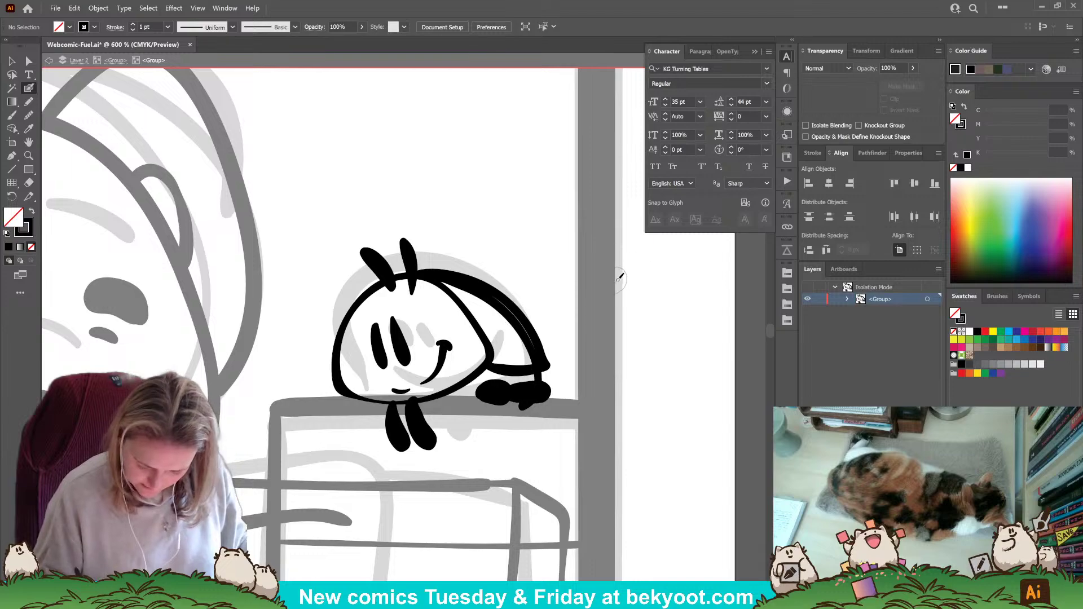
pyautogui.hotkey('ctrl', 'z')
pyautogui.moveTo(523, 394)
pyautogui.mouseDown()
pyautogui.moveTo(541, 412)
pyautogui.moveTo(500, 390)
pyautogui.moveTo(512, 416)
pyautogui.mouseUp()
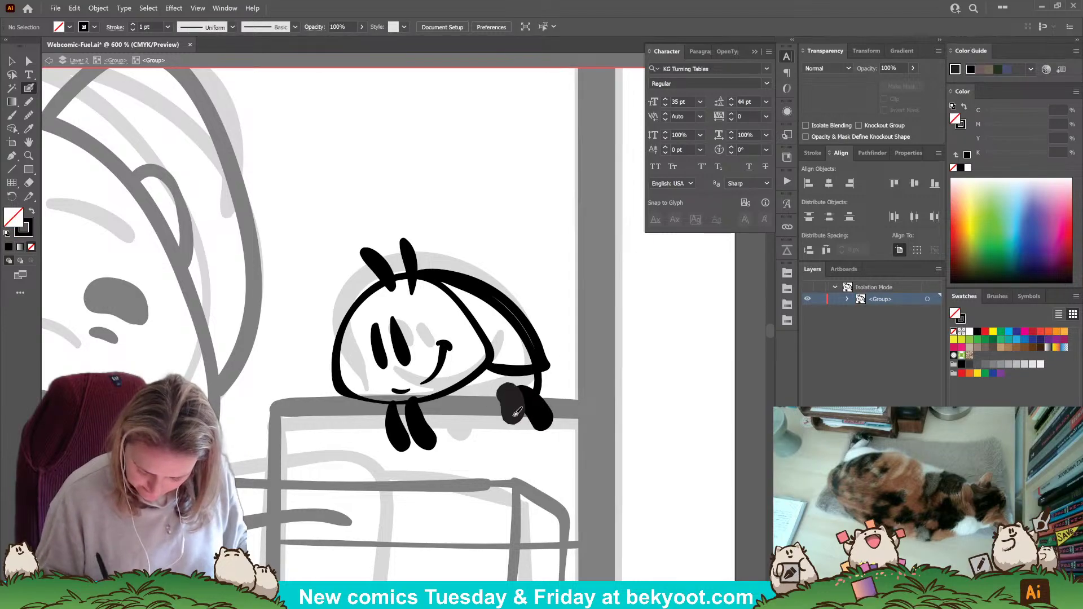
pyautogui.hotkey('ctrl', 'z')
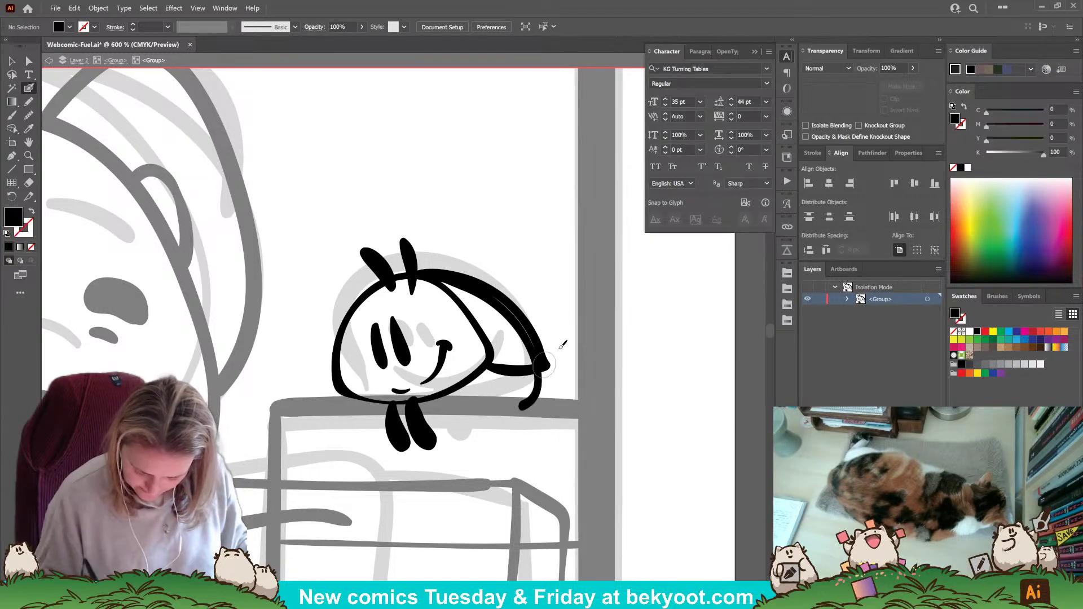
# Remove the upper part of the inner curve where it overlaps the pointed outline, leaving its short lower end.
pyautogui.keyDown('ctrl'); pyautogui.click(533, 402); pyautogui.keyUp('ctrl')
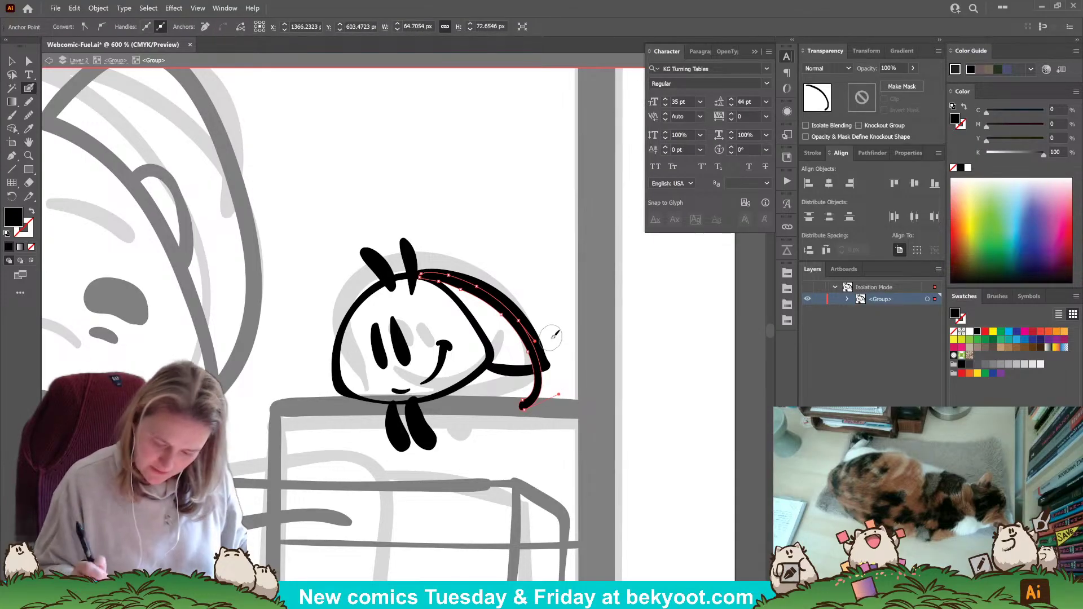
pyautogui.moveTo(417, 276)
pyautogui.mouseDown()
pyautogui.moveTo(478, 294)
pyautogui.moveTo(543, 367)
pyautogui.mouseUp()
pyautogui.keyDown('ctrl'); pyautogui.click(603, 398); pyautogui.keyUp('ctrl')
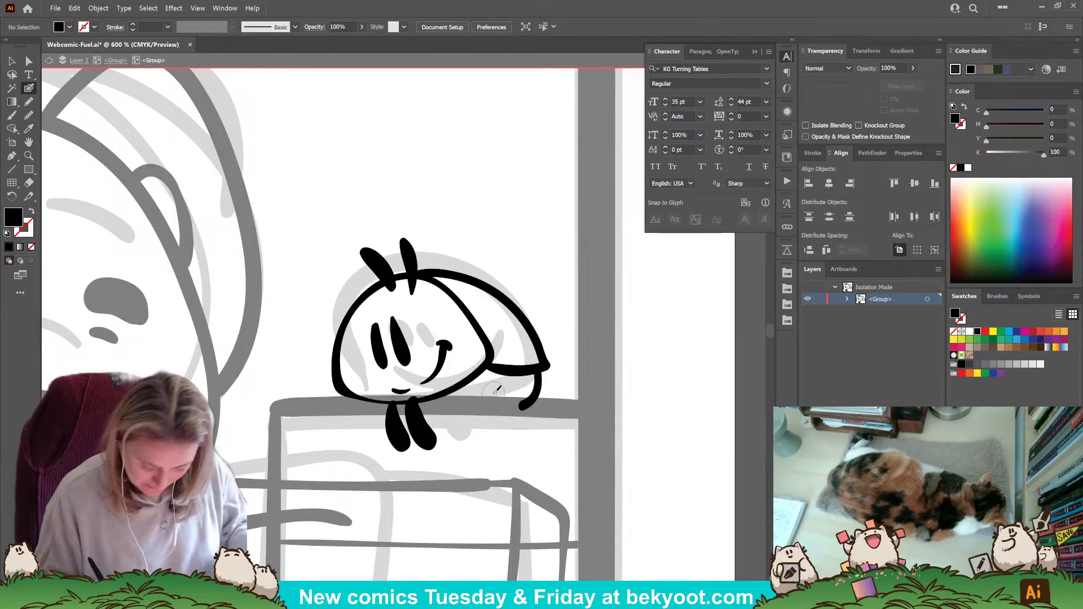
# Try drawing a rounded back foot beside the short curve below the pointed outline.
pyautogui.moveTo(495, 391); pyautogui.dragTo(516, 389)
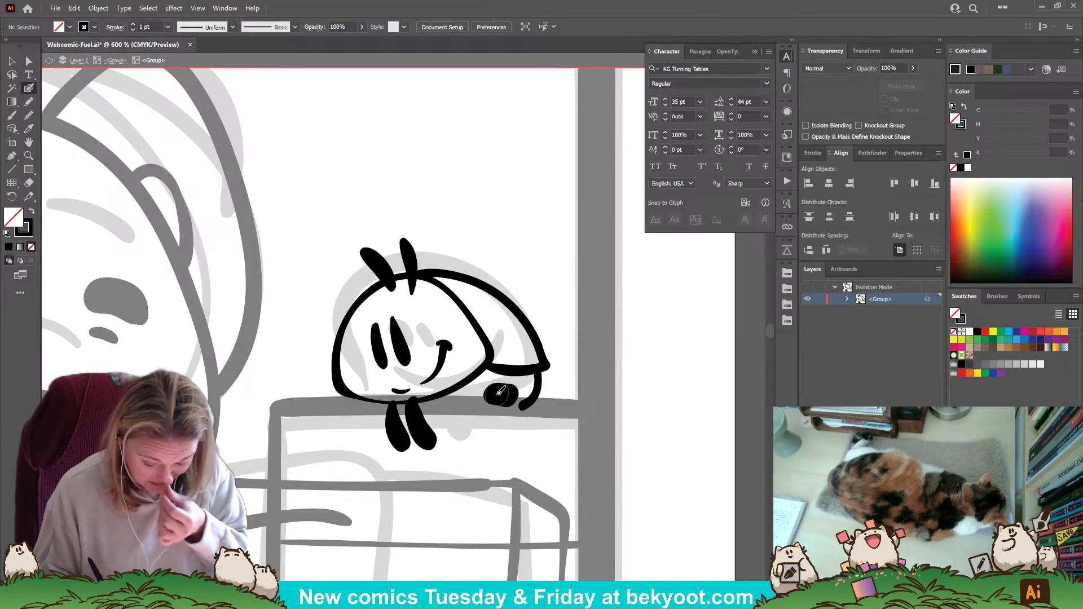
pyautogui.hotkey('ctrl', 'z')
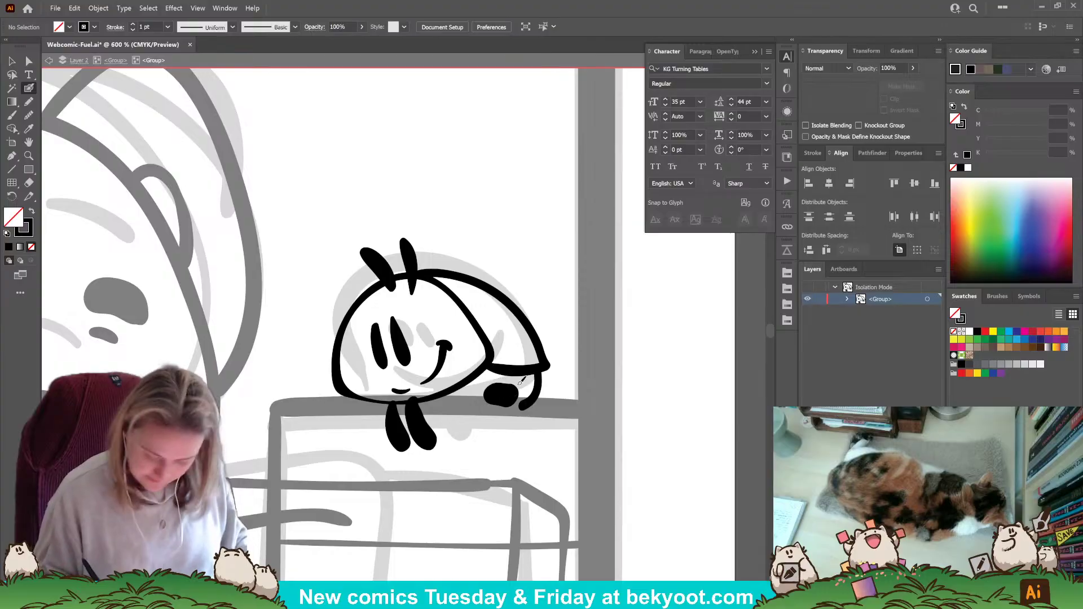
pyautogui.hotkey('shift', 'x')
pyautogui.moveTo(513, 386)
pyautogui.mouseDown()
pyautogui.moveTo(527, 394)
pyautogui.moveTo(505, 396)
pyautogui.mouseUp()
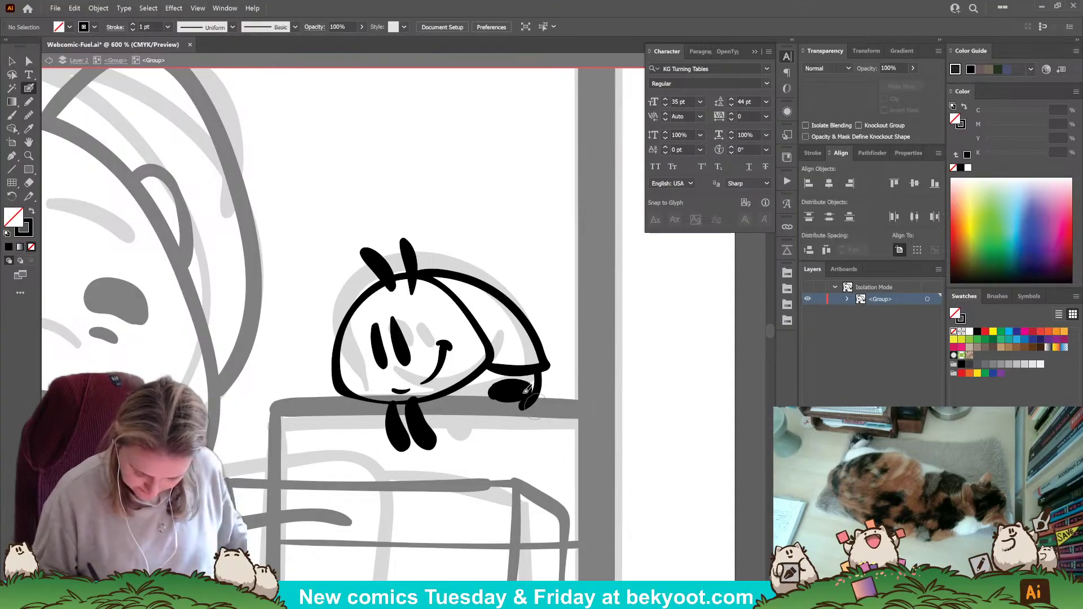
pyautogui.hotkey('ctrl', 'z')
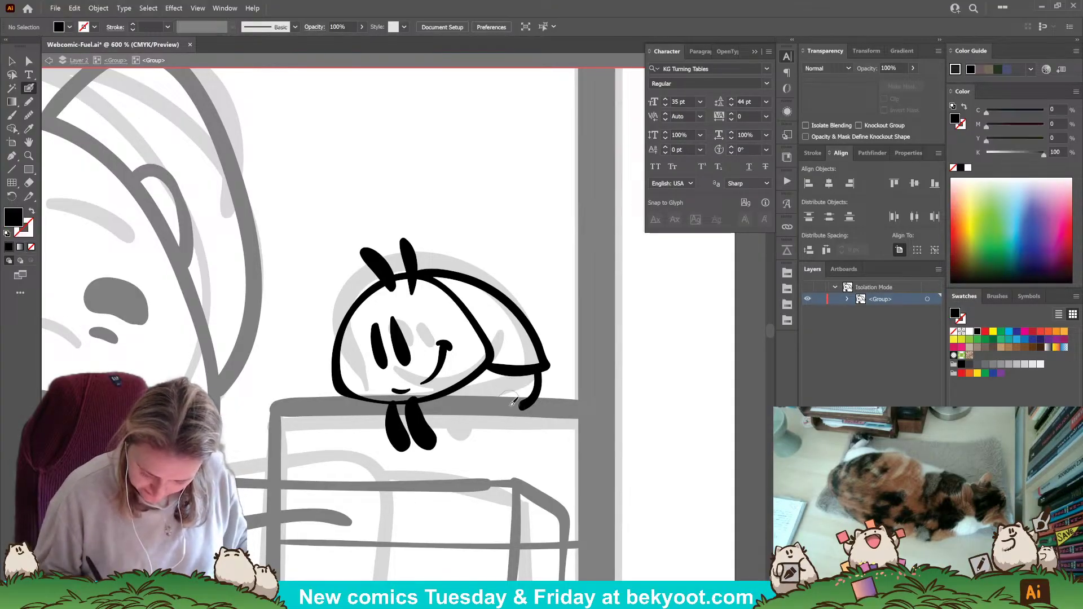
pyautogui.moveTo(514, 376)
pyautogui.mouseDown()
pyautogui.moveTo(500, 400)
pyautogui.moveTo(519, 396)
pyautogui.moveTo(499, 397)
pyautogui.moveTo(524, 399)
pyautogui.moveTo(496, 393)
pyautogui.moveTo(521, 402)
pyautogui.mouseUp()
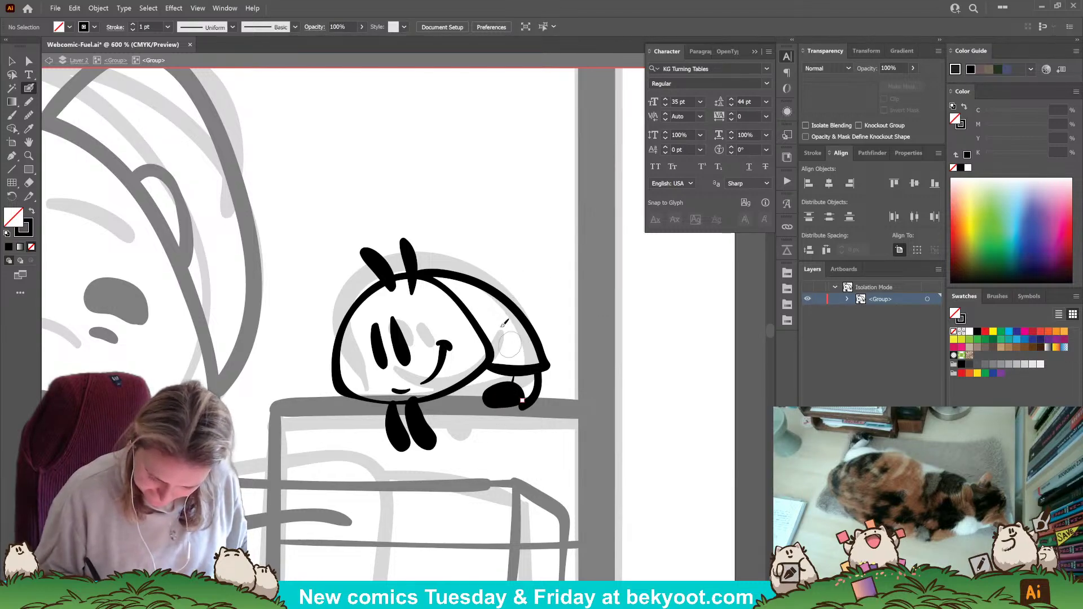
# Try adding short detail lines inside the pointed outline and on the back foot.
pyautogui.moveTo(469, 309)
pyautogui.mouseDown()
pyautogui.moveTo(476, 288)
pyautogui.moveTo(500, 360)
pyautogui.moveTo(513, 324)
pyautogui.mouseUp()
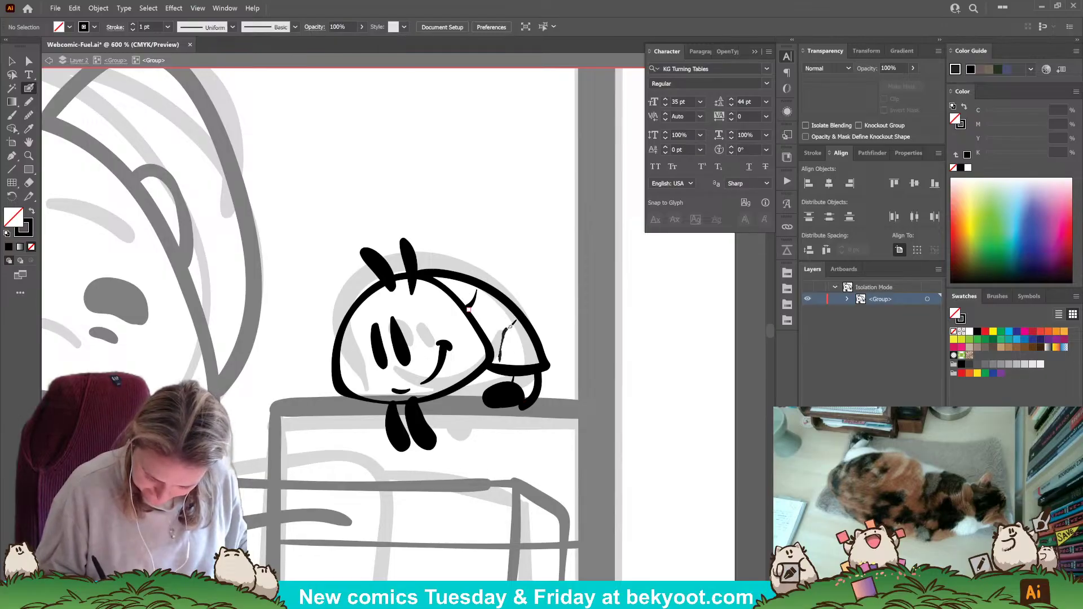
pyautogui.hotkey('ctrl', 'z')
pyautogui.hotkey('ctrl', 'z')
pyautogui.hotkey('ctrl', 'z')
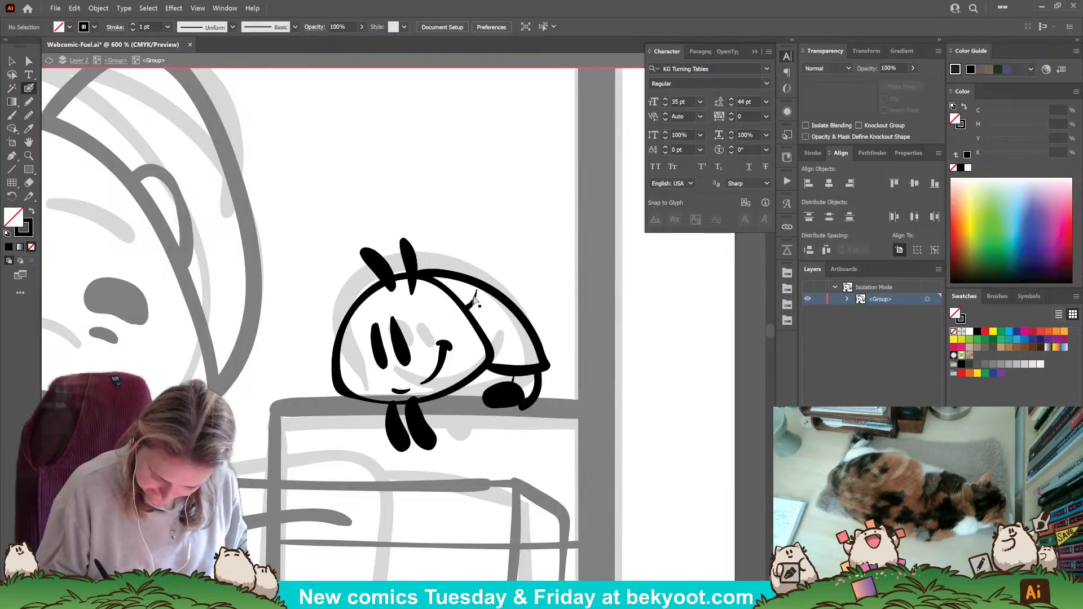
pyautogui.moveTo(472, 285); pyautogui.dragTo(465, 303)
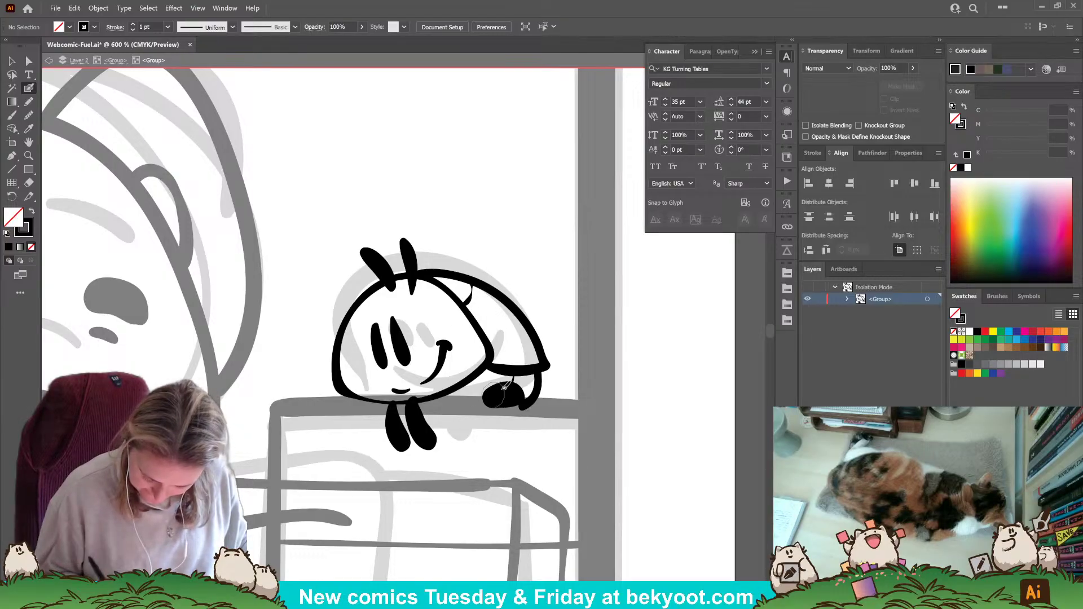
pyautogui.moveTo(514, 395); pyautogui.dragTo(523, 397)
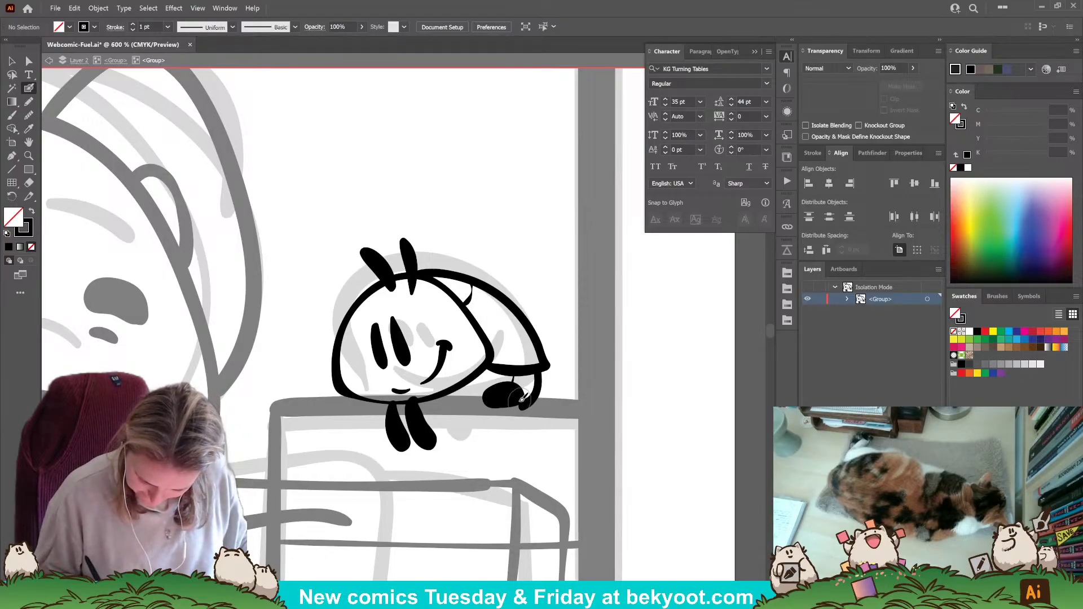
pyautogui.keyDown('ctrl'); pyautogui.click(547, 366); pyautogui.keyUp('ctrl')
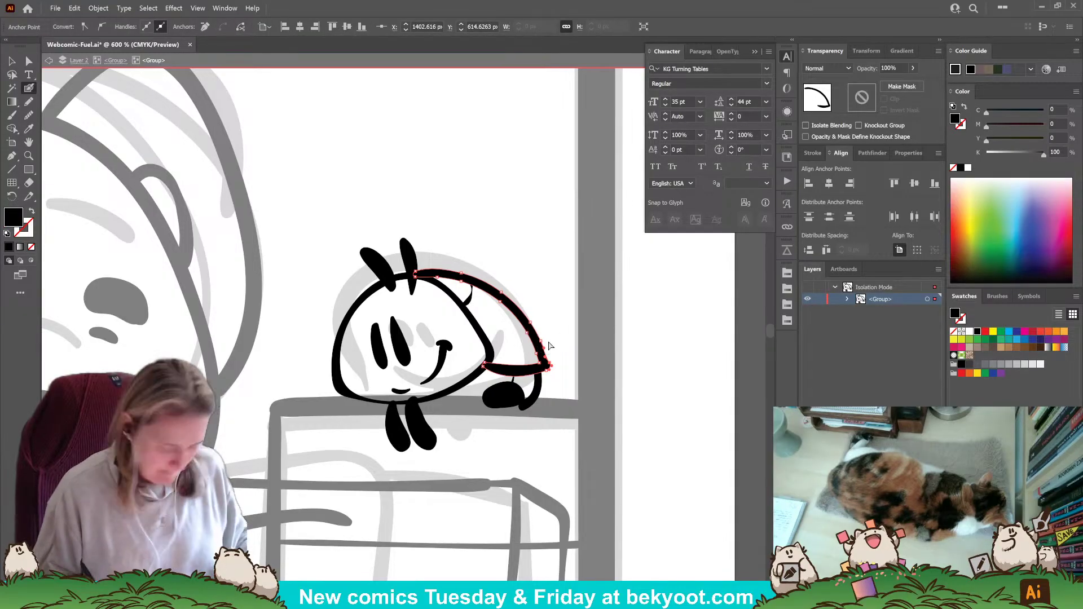
# Undo the back foot, the detail lines and the changes to the inner curve behind the head.
pyautogui.hotkey('ctrl', 'z')
pyautogui.hotkey('ctrl', 'z')
pyautogui.hotkey('ctrl', 'z')
pyautogui.hotkey('ctrl', 'z')
pyautogui.hotkey('ctrl', 'z')
pyautogui.hotkey('ctrl', 'z')
pyautogui.hotkey('ctrl', 'z')
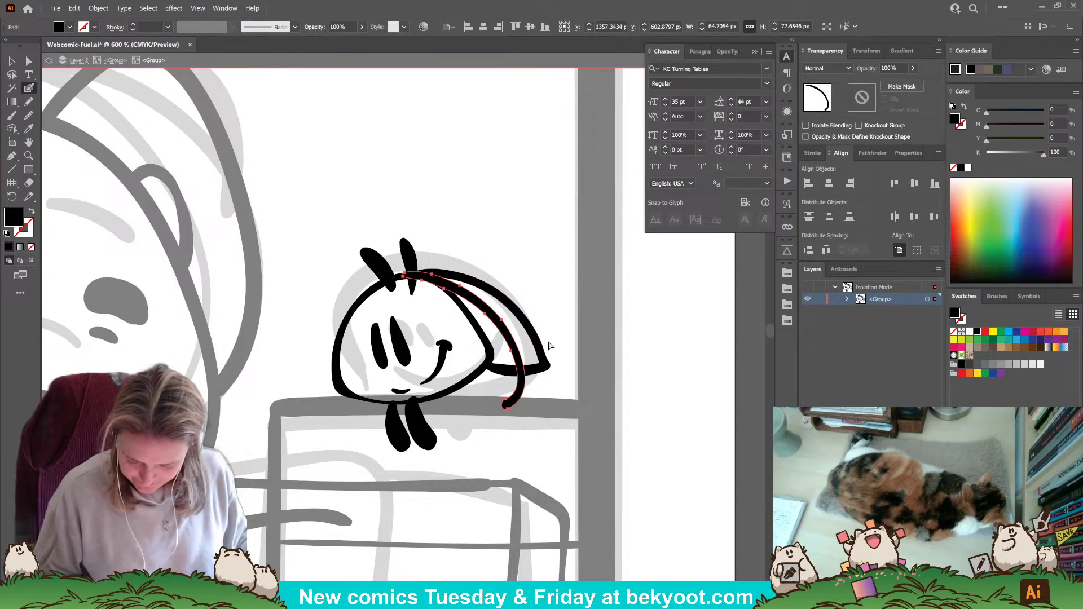
pyautogui.hotkey('ctrl', 'z')
pyautogui.hotkey('ctrl', 'z')
pyautogui.hotkey('ctrl', 'z')
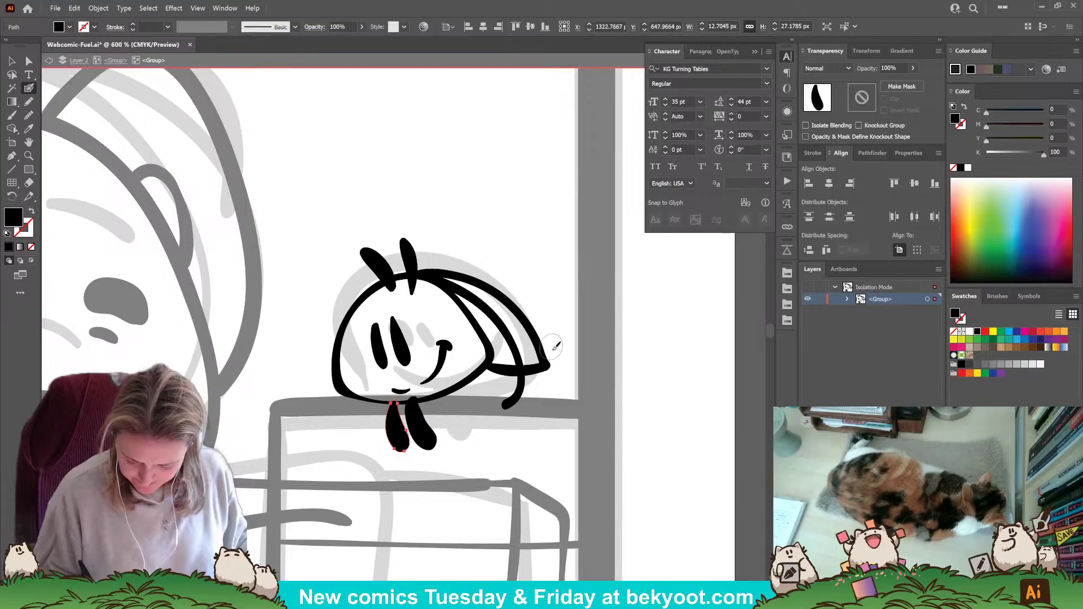
# Delete both the pointed outline and the inner curve behind the head.
pyautogui.keyDown('ctrl'); pyautogui.click(554, 348); pyautogui.keyUp('ctrl')
pyautogui.press('Delete')
pyautogui.press('Delete')
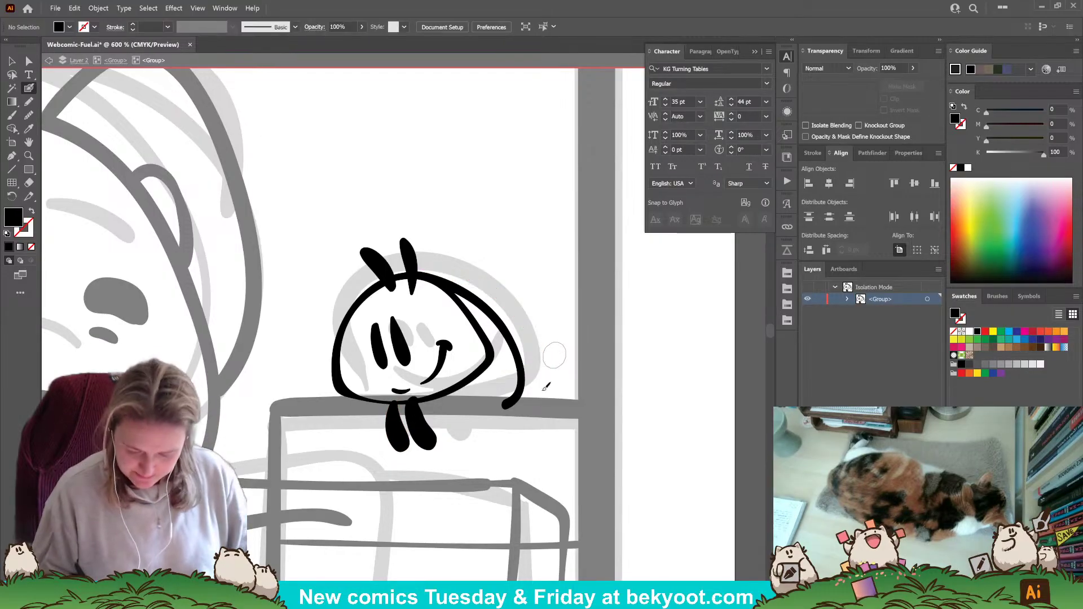
pyautogui.keyDown('ctrl'); pyautogui.click(515, 403); pyautogui.keyUp('ctrl')
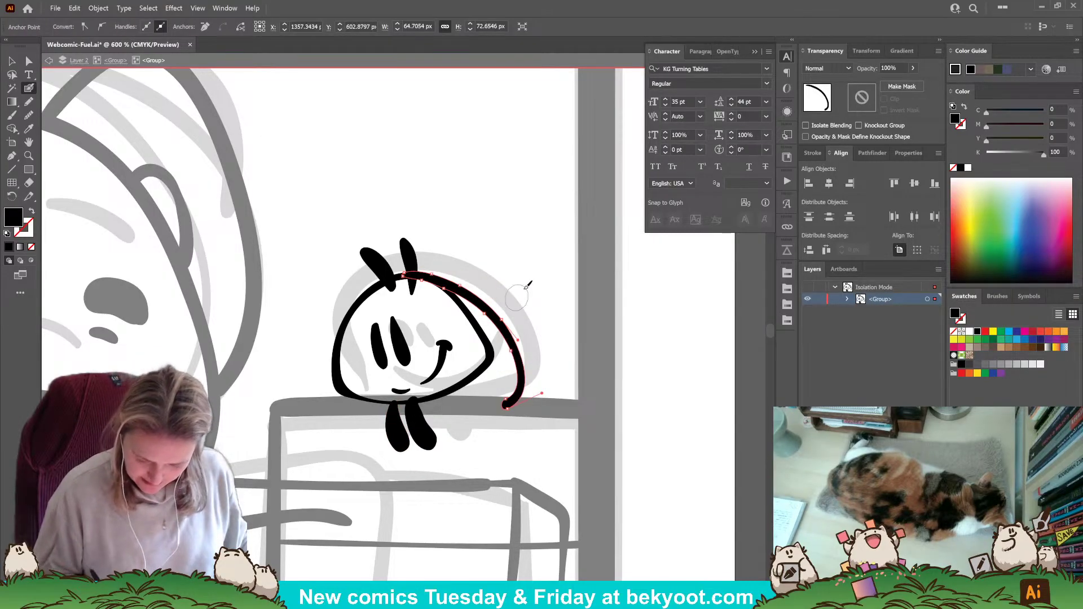
pyautogui.press('Delete')
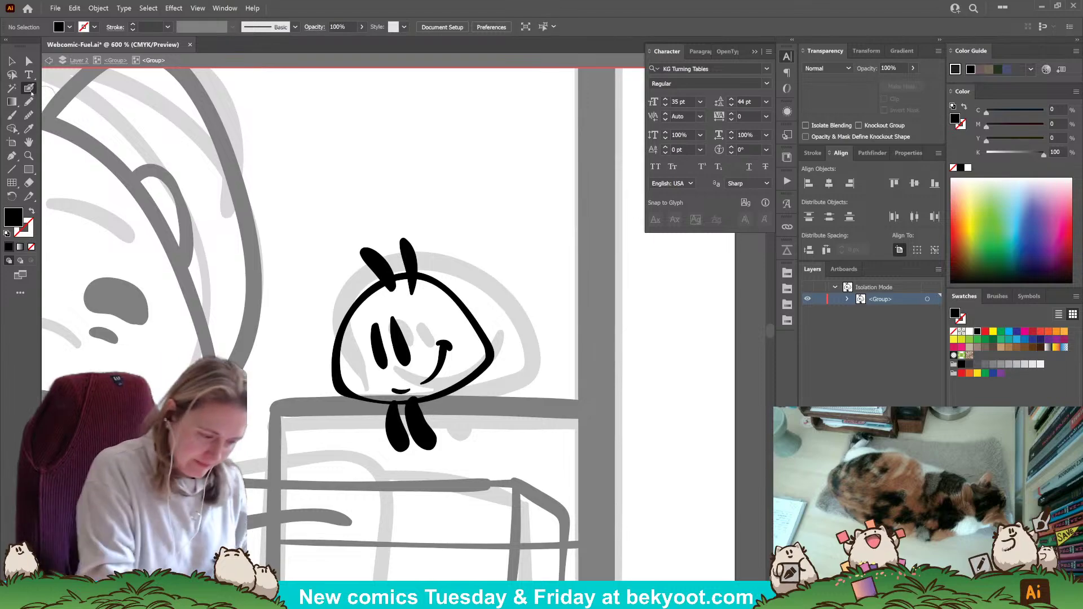
# Try drawing a small pointed outline from the top of the head round to its right side.
pyautogui.moveTo(393, 276)
pyautogui.mouseDown()
pyautogui.moveTo(480, 275)
pyautogui.moveTo(521, 301)
pyautogui.moveTo(538, 338)
pyautogui.moveTo(495, 354)
pyautogui.mouseUp()
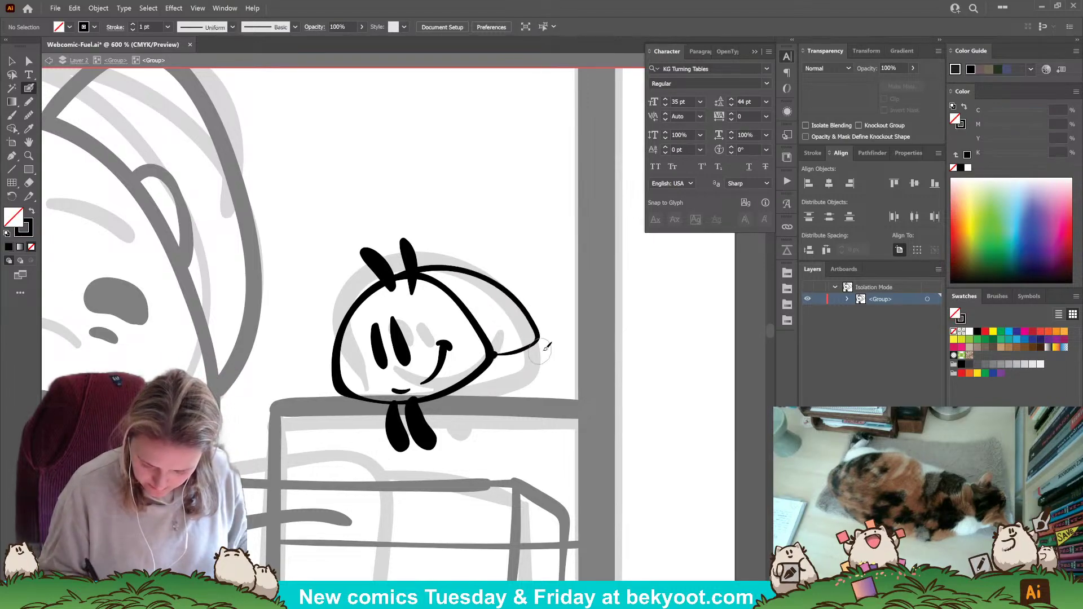
pyautogui.hotkey('ctrl', 'z')
pyautogui.hotkey('ctrl', 'z')
pyautogui.hotkey('ctrl', 'z')
# Draw a larger, thinner pointed outline sweeping back from the top of the head and returning to its right corner.
pyautogui.moveTo(390, 276)
pyautogui.mouseDown()
pyautogui.moveTo(417, 262)
pyautogui.moveTo(541, 295)
pyautogui.moveTo(531, 337)
pyautogui.moveTo(487, 339)
pyautogui.moveTo(556, 370)
pyautogui.moveTo(509, 400)
pyautogui.mouseUp()
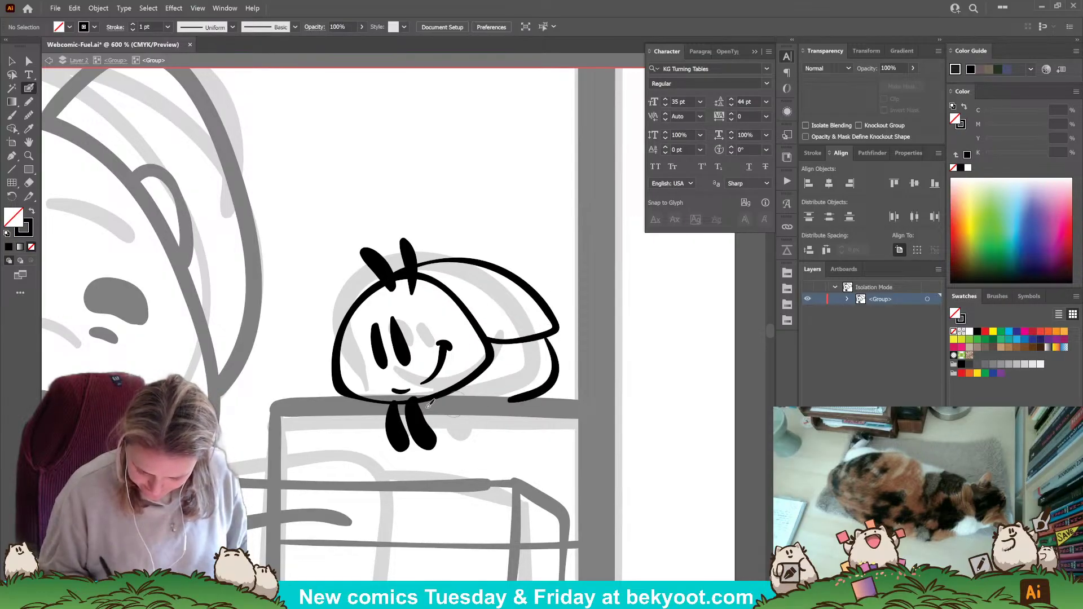
pyautogui.hotkey('ctrl', 'z')
# Draw a curved back line from the head down through the pointed outline and two solid feet resting on the box.
pyautogui.moveTo(406, 272)
pyautogui.mouseDown()
pyautogui.moveTo(474, 280)
pyautogui.moveTo(510, 312)
pyautogui.moveTo(521, 366)
pyautogui.moveTo(485, 395)
pyautogui.mouseUp()
pyautogui.hotkey('ctrl', 'z')
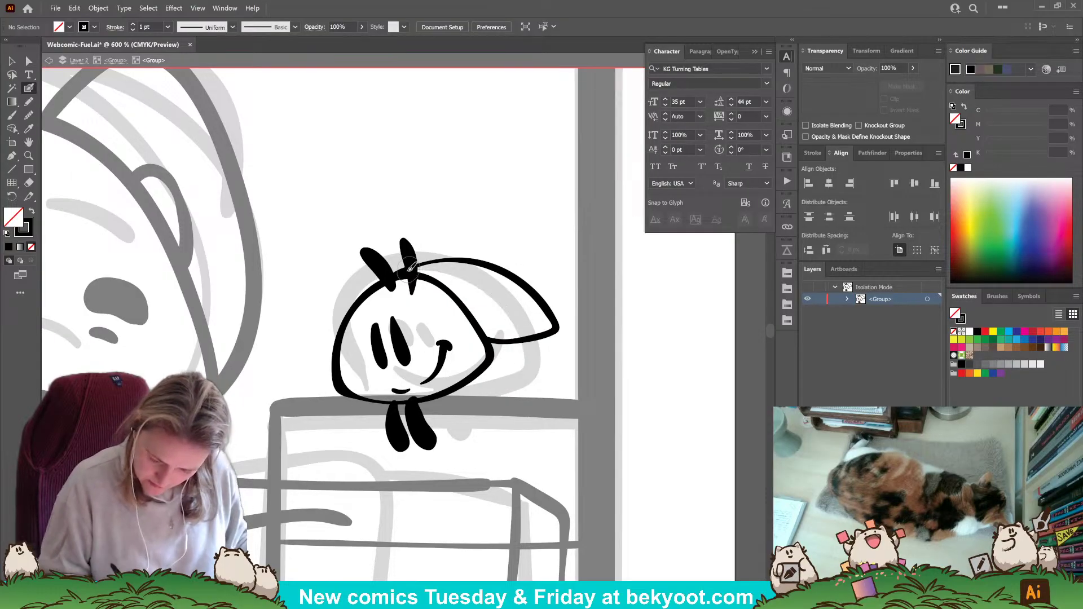
pyautogui.moveTo(407, 270)
pyautogui.mouseDown()
pyautogui.moveTo(436, 273)
pyautogui.moveTo(502, 322)
pyautogui.moveTo(522, 389)
pyautogui.mouseUp()
pyautogui.hotkey('ctrl', 'z')
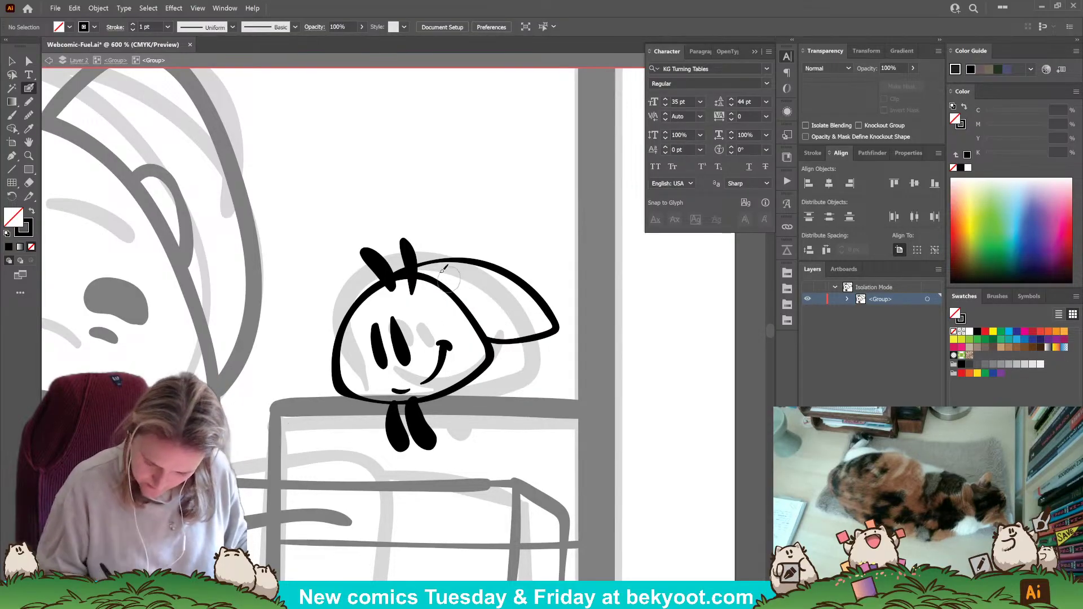
pyautogui.moveTo(407, 271)
pyautogui.mouseDown()
pyautogui.moveTo(426, 266)
pyautogui.moveTo(523, 320)
pyautogui.moveTo(537, 369)
pyautogui.moveTo(510, 401)
pyautogui.moveTo(555, 397)
pyautogui.moveTo(497, 405)
pyautogui.moveTo(477, 395)
pyautogui.moveTo(488, 398)
pyautogui.mouseUp()
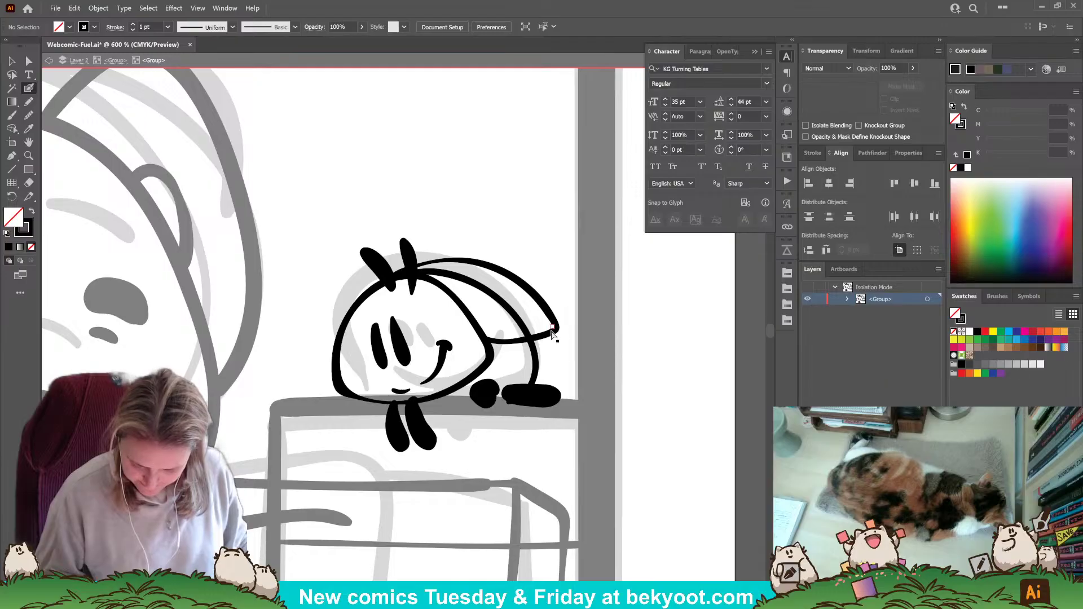
pyautogui.keyDown('ctrl'); pyautogui.click(557, 331); pyautogui.keyUp('ctrl')
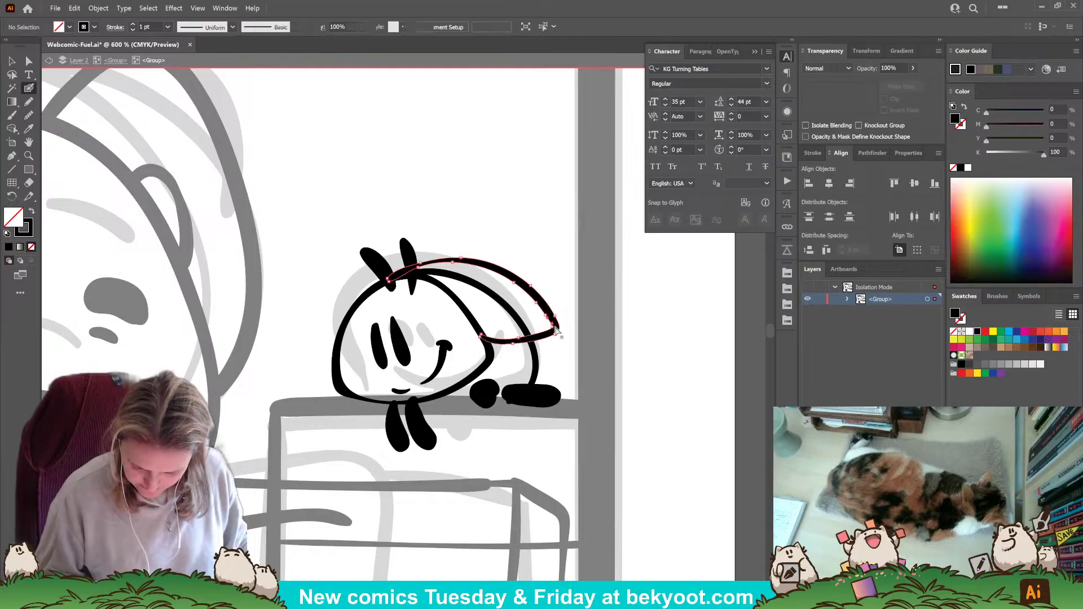
pyautogui.keyDown('ctrl'); pyautogui.click(570, 360); pyautogui.keyUp('ctrl')
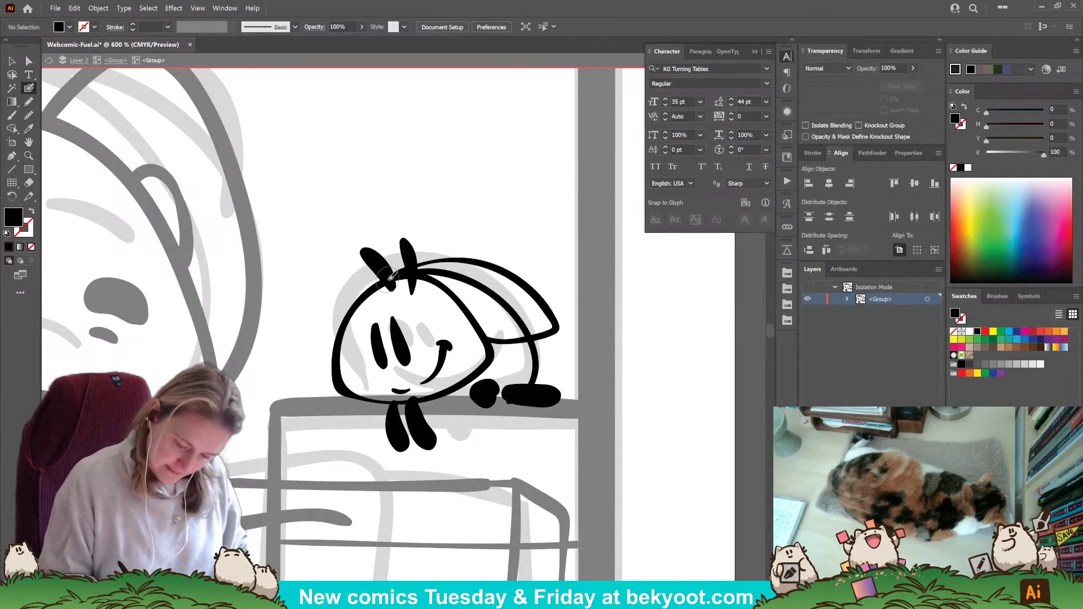
# Try drawing a second curved outline from the upper left of the head, behind the antennae, to the pointed shell.
pyautogui.moveTo(386, 258)
pyautogui.mouseDown()
pyautogui.moveTo(352, 288)
pyautogui.moveTo(344, 319)
pyautogui.mouseUp()
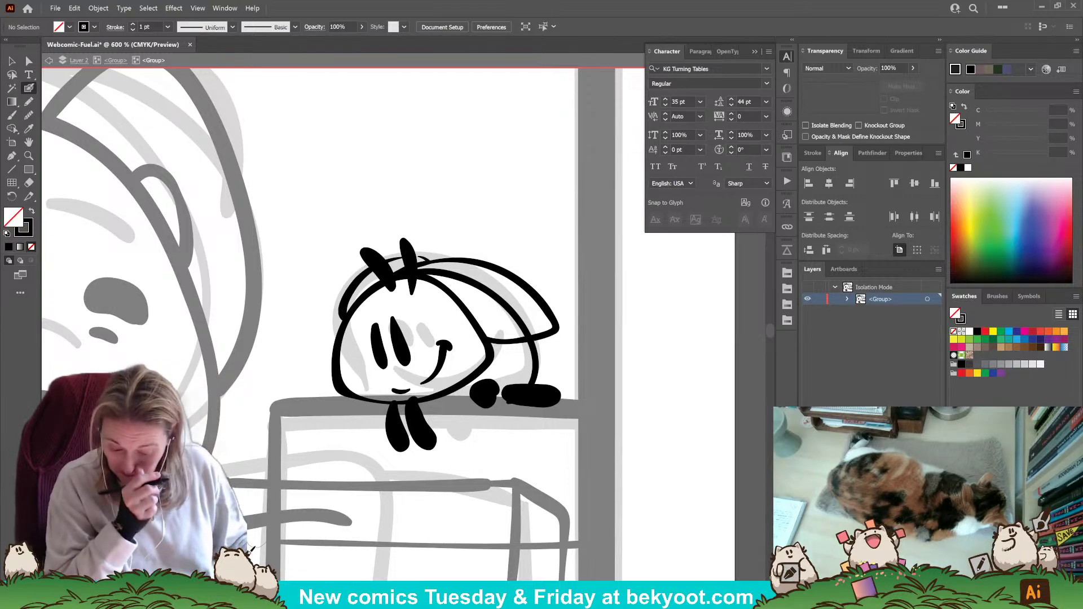
pyautogui.hotkey('ctrl', 'z')
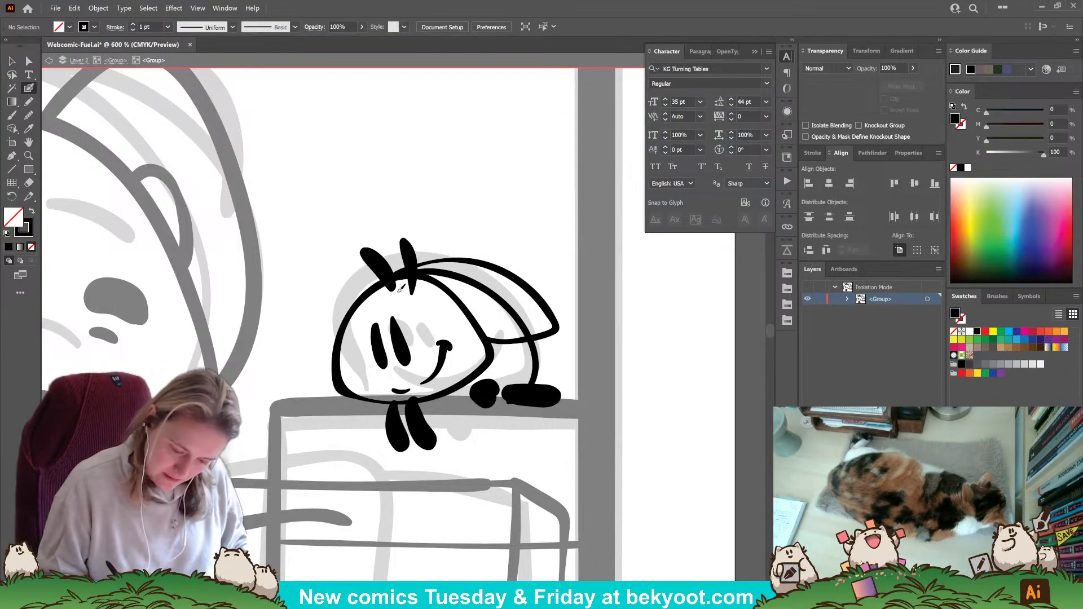
pyautogui.moveTo(347, 313)
pyautogui.mouseDown()
pyautogui.moveTo(386, 266)
pyautogui.moveTo(454, 237)
pyautogui.moveTo(402, 282)
pyautogui.mouseUp()
pyautogui.hotkey('ctrl', 'z')
pyautogui.moveTo(347, 316)
pyautogui.mouseDown()
pyautogui.moveTo(390, 267)
pyautogui.moveTo(482, 246)
pyautogui.moveTo(516, 261)
pyautogui.moveTo(476, 270)
pyautogui.mouseUp()
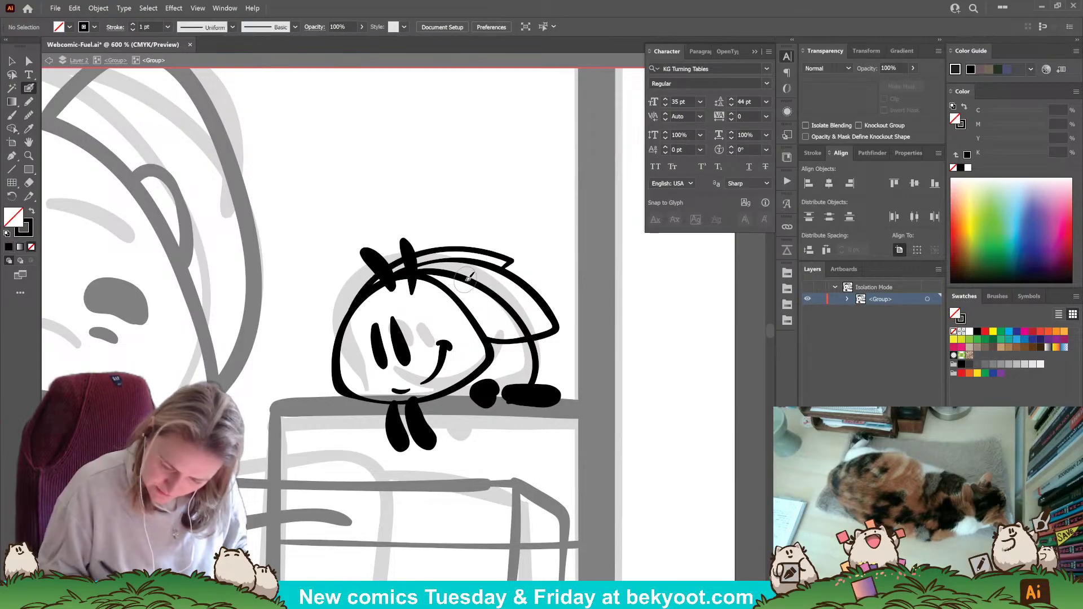
pyautogui.hotkey('ctrl', 'z')
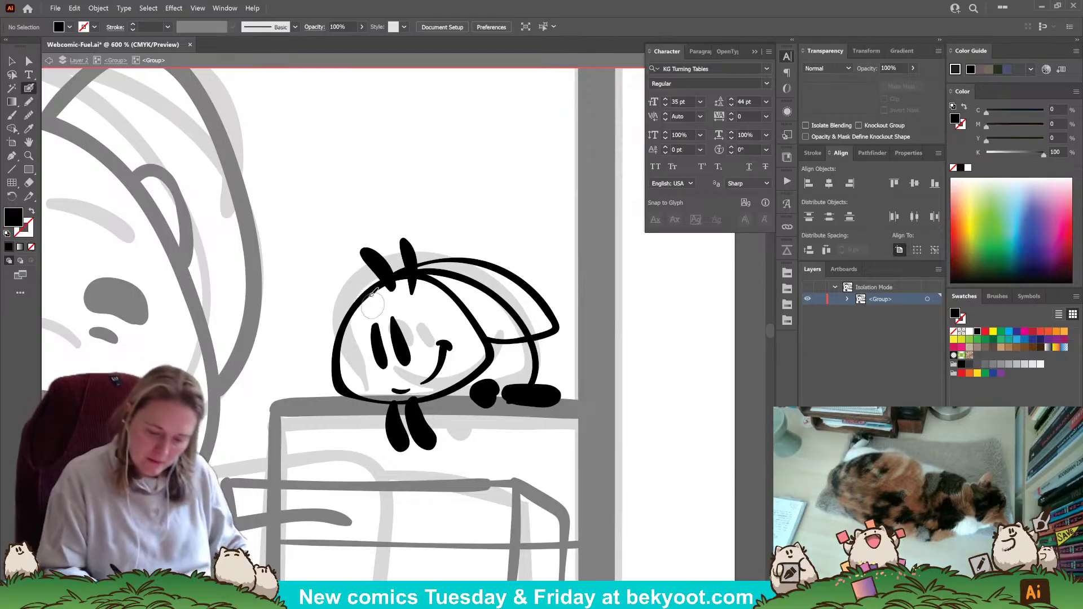
pyautogui.moveTo(345, 308)
pyautogui.mouseDown()
pyautogui.moveTo(399, 254)
pyautogui.moveTo(433, 238)
pyautogui.moveTo(458, 253)
pyautogui.mouseUp()
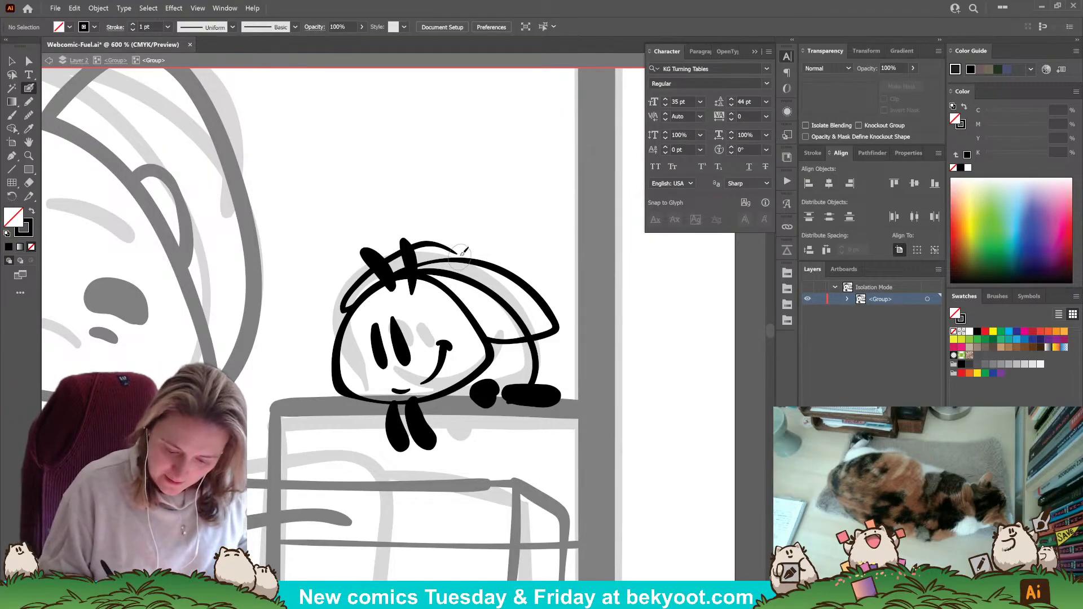
pyautogui.moveTo(480, 259); pyautogui.dragTo(484, 261)
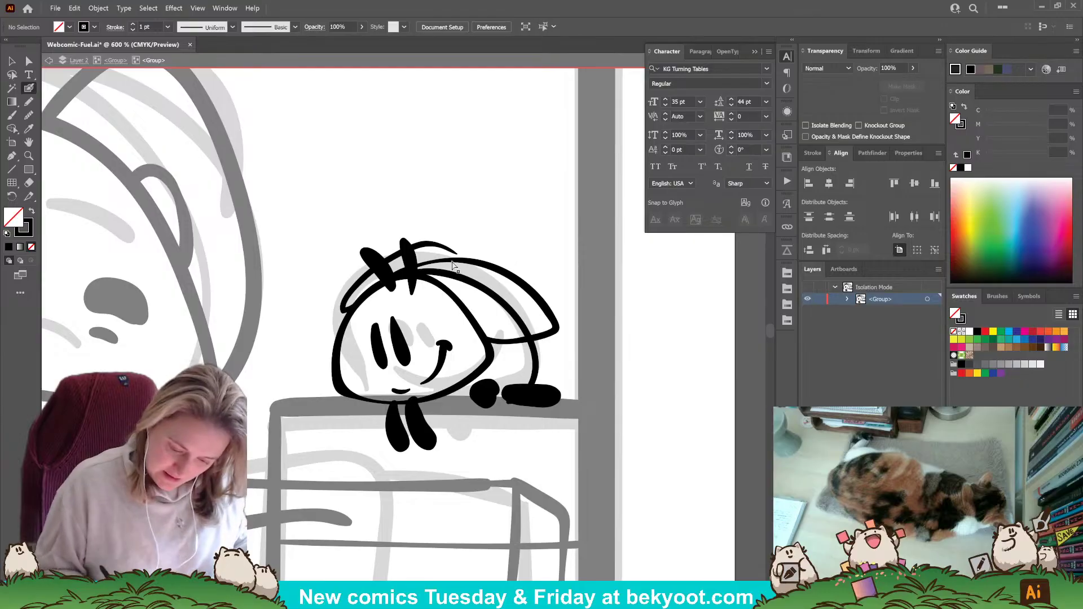
pyautogui.hotkey('shift', 'x')
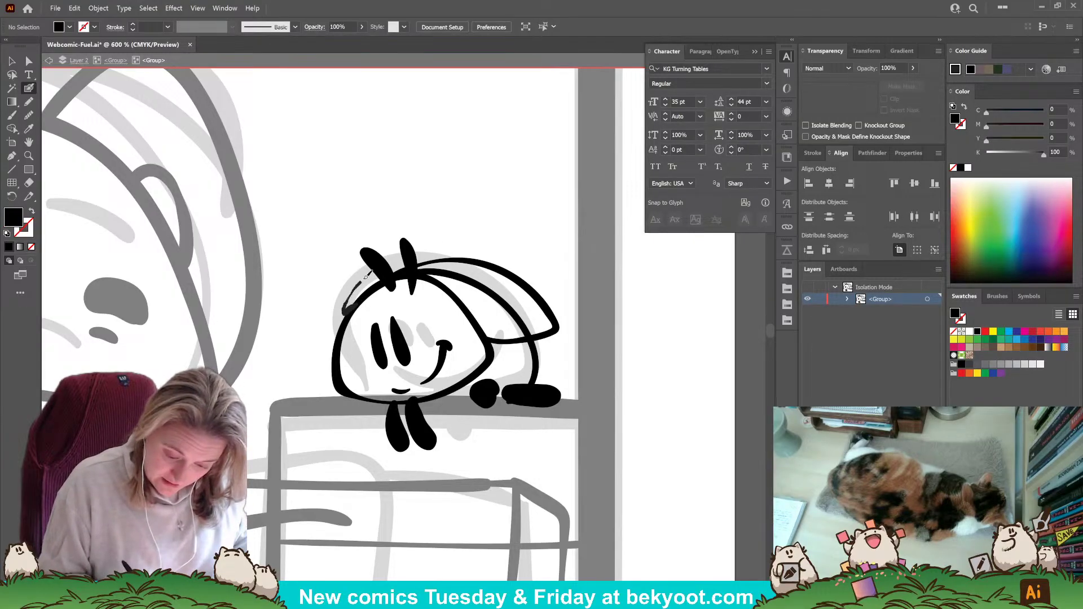
# Draw a thin second shell outline from the upper left of the head, arching behind the antennae into the existing pointed outline.
pyautogui.moveTo(366, 276)
pyautogui.mouseDown()
pyautogui.moveTo(439, 247)
pyautogui.moveTo(483, 252)
pyautogui.mouseUp()
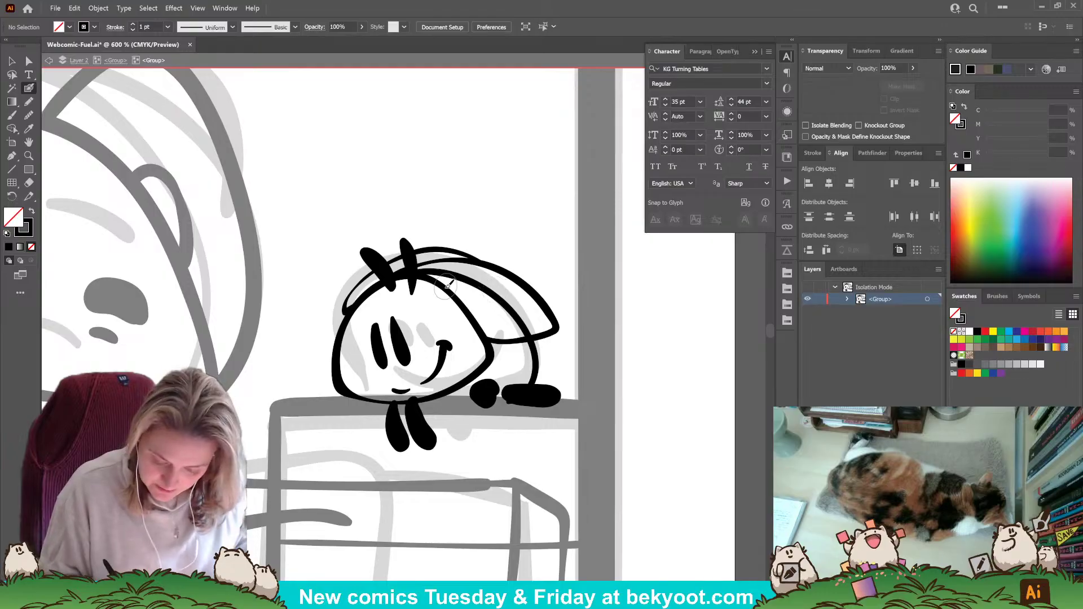
pyautogui.moveTo(458, 262); pyautogui.dragTo(449, 278)
pyautogui.hotkey('ctrl', 'z')
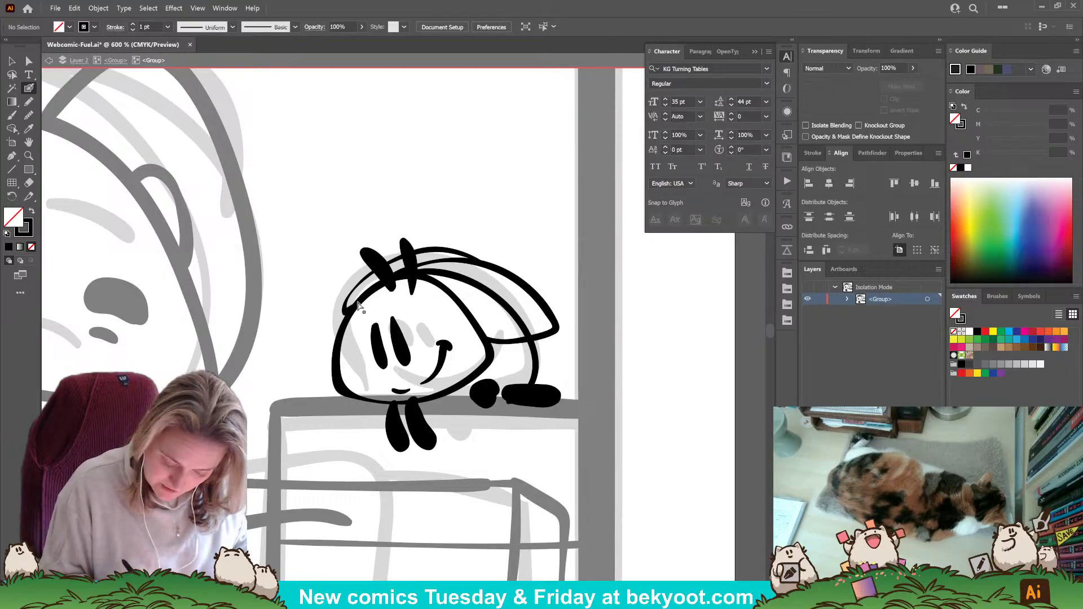
# Add curved spot outlines inside the shell along the head, above its lower edge and at its pointed tip.
pyautogui.moveTo(356, 303)
pyautogui.mouseDown()
pyautogui.moveTo(396, 265)
pyautogui.moveTo(440, 256)
pyautogui.moveTo(458, 266)
pyautogui.moveTo(463, 306)
pyautogui.mouseUp()
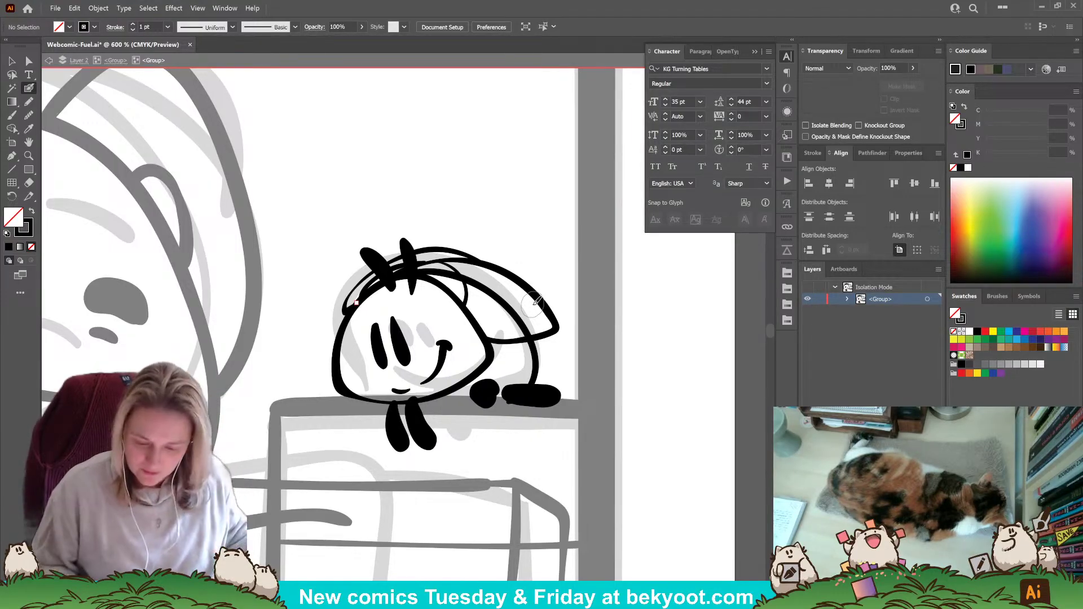
pyautogui.moveTo(500, 339)
pyautogui.mouseDown()
pyautogui.moveTo(501, 289)
pyautogui.moveTo(534, 337)
pyautogui.mouseUp()
pyautogui.moveTo(535, 299); pyautogui.dragTo(545, 332)
pyautogui.hotkey('ctrl', 'z')
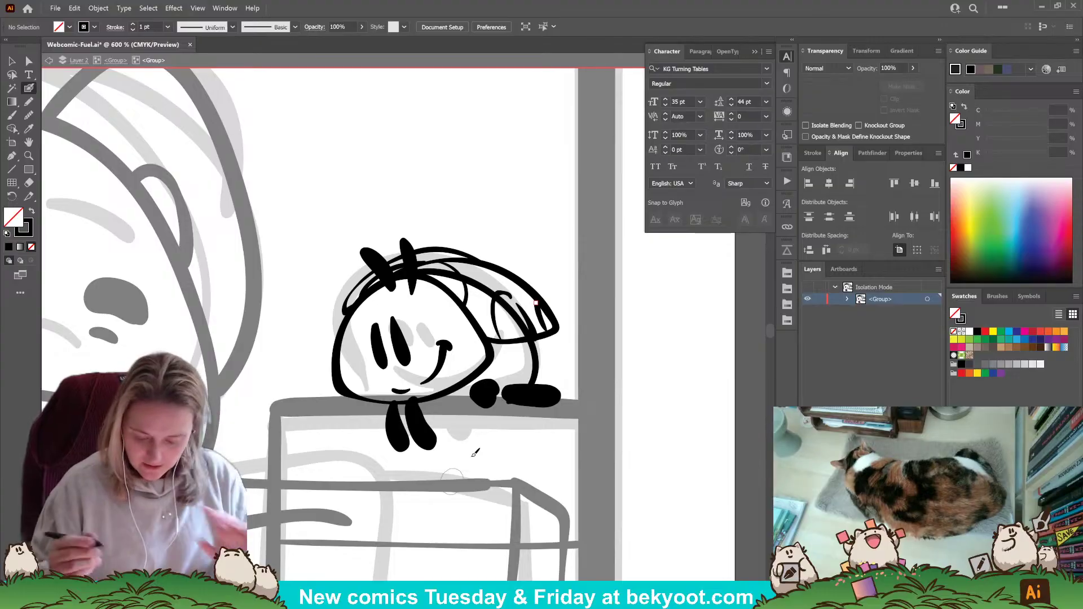
# Trim the back line's end at the foot and erase the part running through the shell.
pyautogui.keyDown('ctrl'); pyautogui.click(538, 366); pyautogui.keyUp('ctrl')
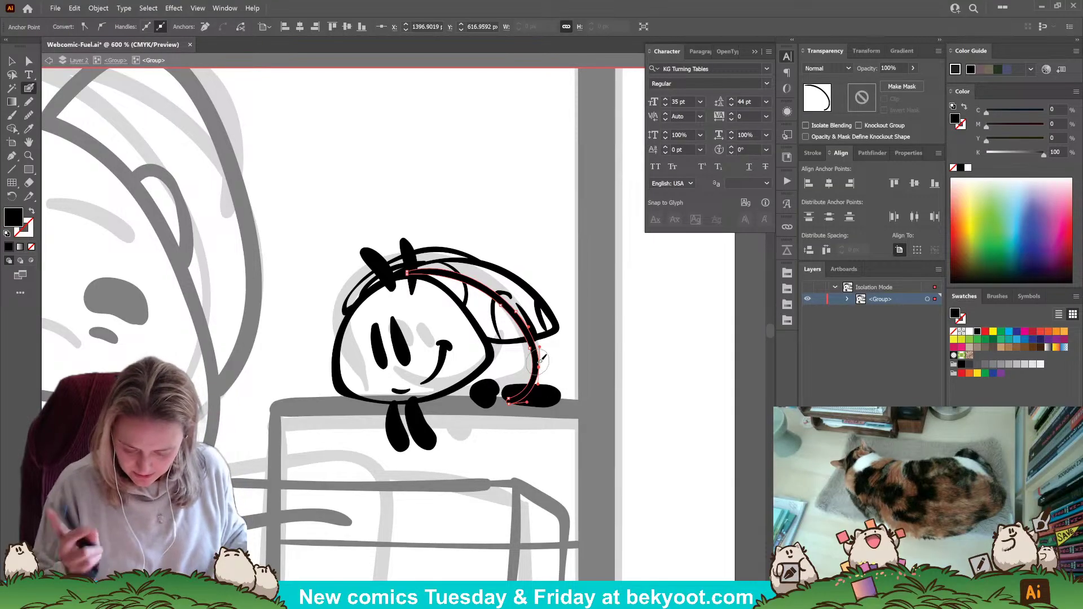
pyautogui.moveTo(512, 400); pyautogui.dragTo(507, 414)
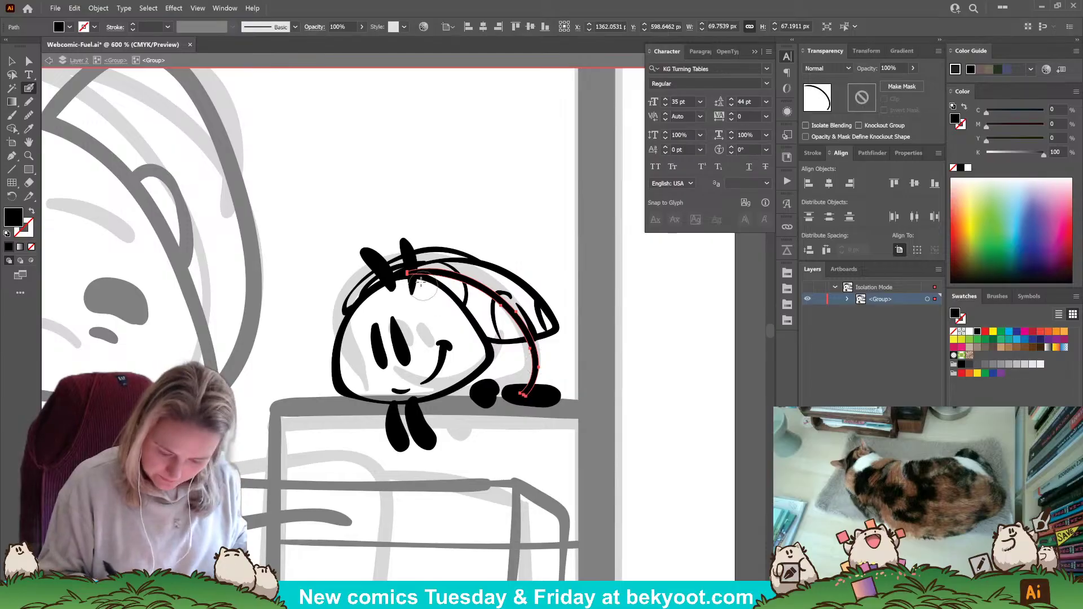
pyautogui.moveTo(423, 277)
pyautogui.mouseDown()
pyautogui.moveTo(408, 273)
pyautogui.moveTo(486, 285)
pyautogui.moveTo(528, 317)
pyautogui.mouseUp()
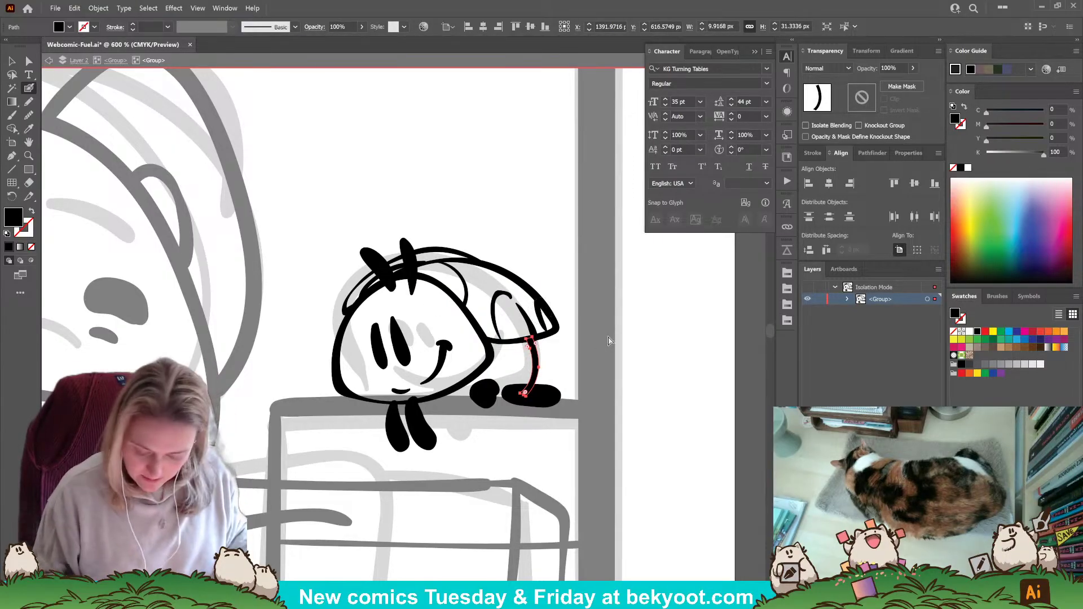
pyautogui.hotkey('ctrl', 'shift', 'a')
# Draw a second body line from the shell's lower edge toward the feet and touch up the small foot.
pyautogui.moveTo(513, 341); pyautogui.dragTo(502, 388)
pyautogui.hotkey('ctrl', 'z')
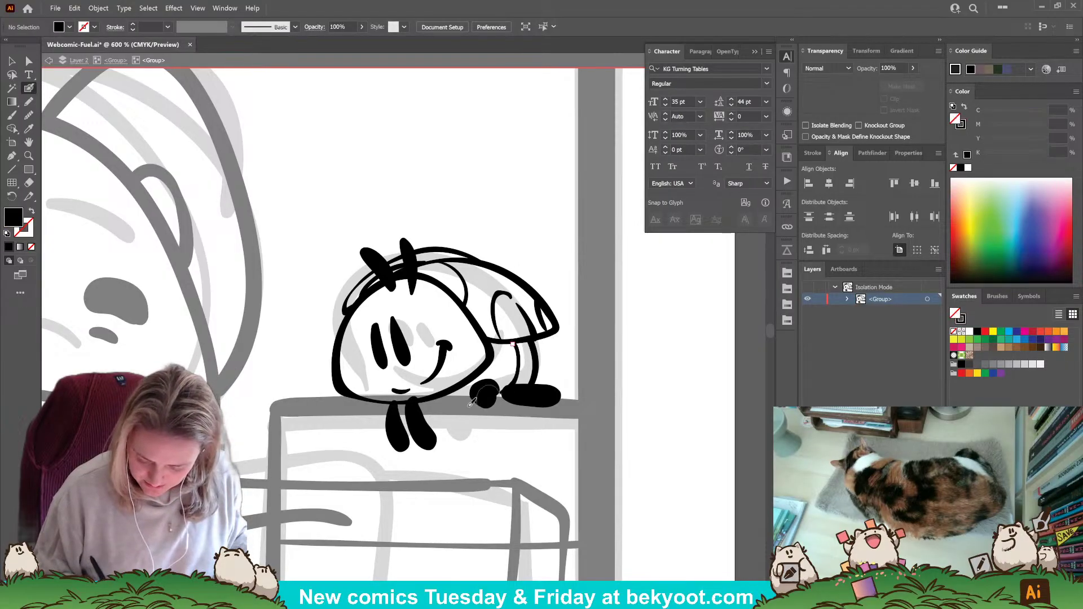
pyautogui.hotkey('shift', 'x')
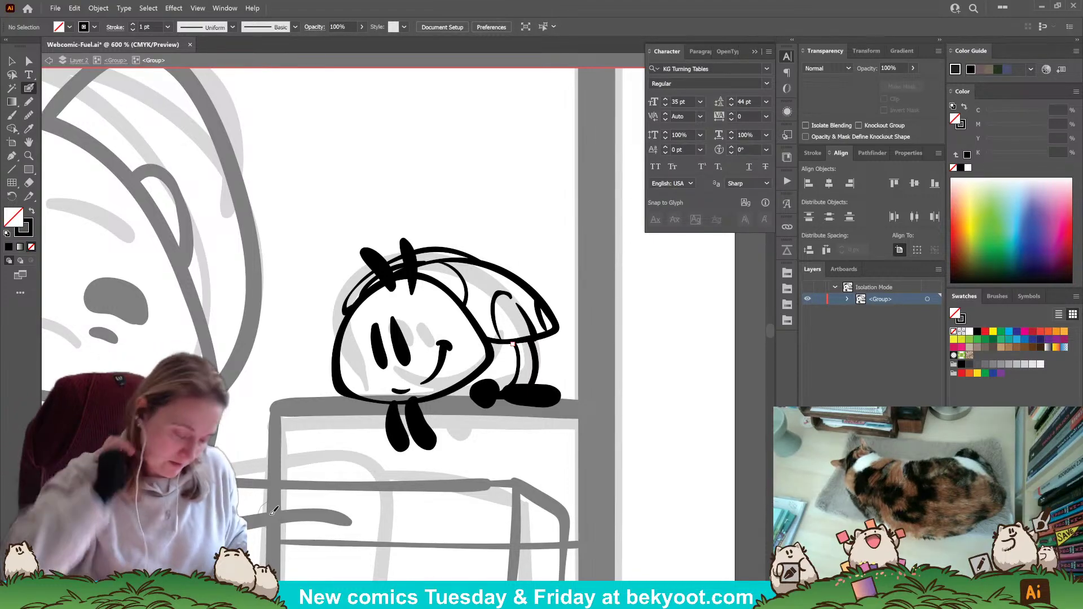
# Clean up the tops of the two arms at the chin and fill the gap between head and small foot with solid black.
pyautogui.click(28, 102)
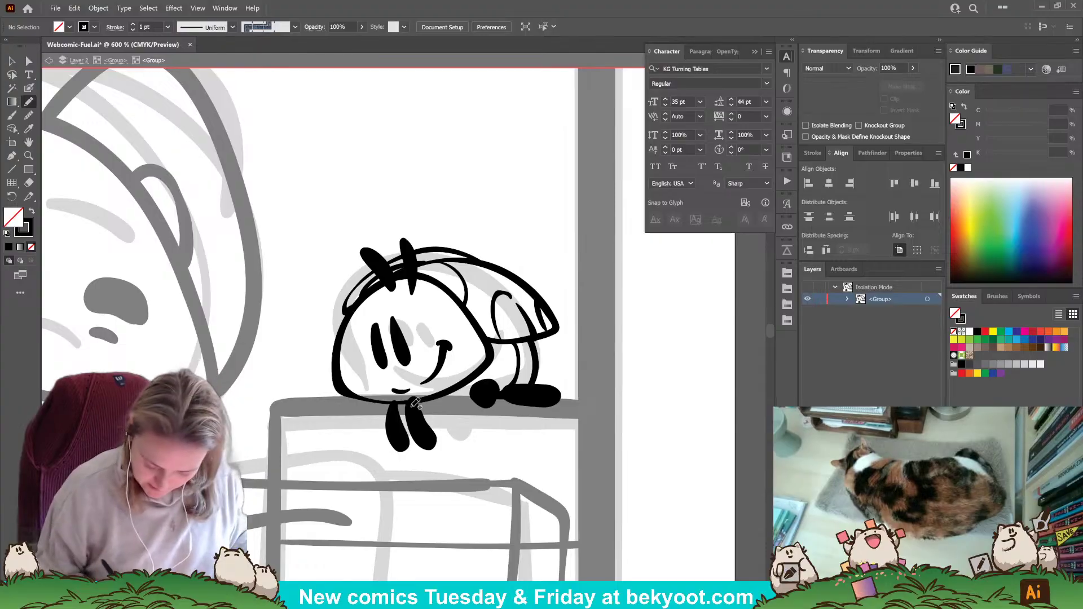
pyautogui.keyDown('ctrl'); pyautogui.click(398, 428); pyautogui.keyUp('ctrl')
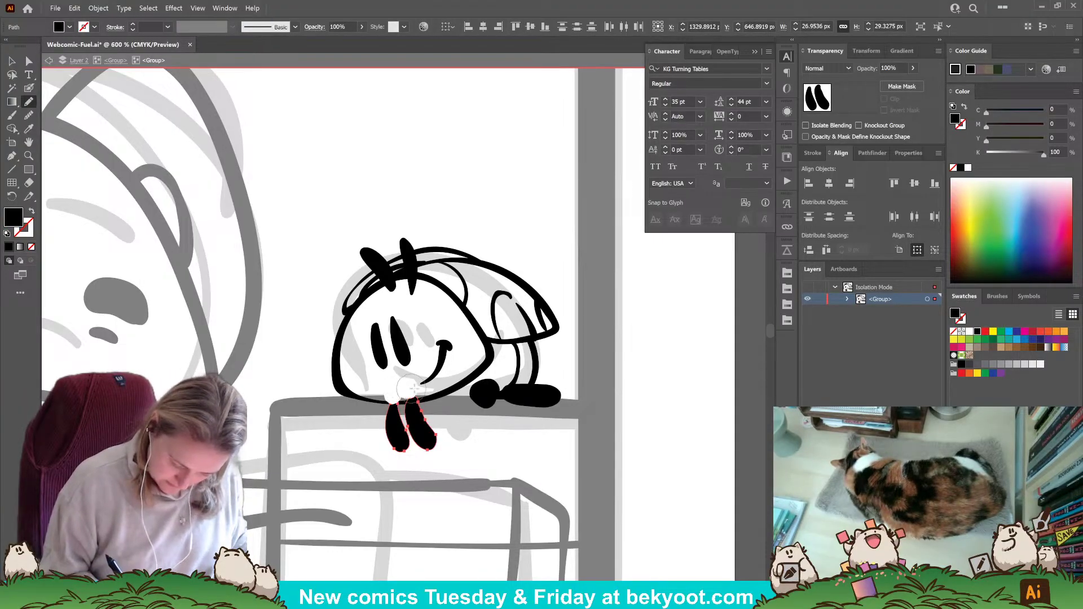
pyautogui.moveTo(410, 389); pyautogui.dragTo(385, 388)
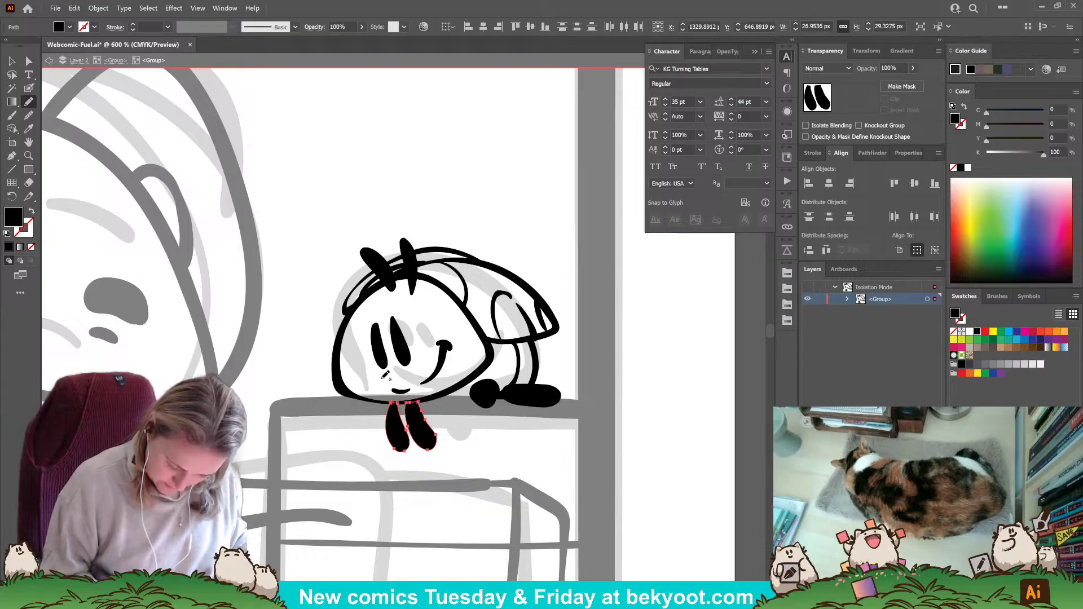
pyautogui.keyDown('ctrl'); pyautogui.click(478, 425); pyautogui.keyUp('ctrl')
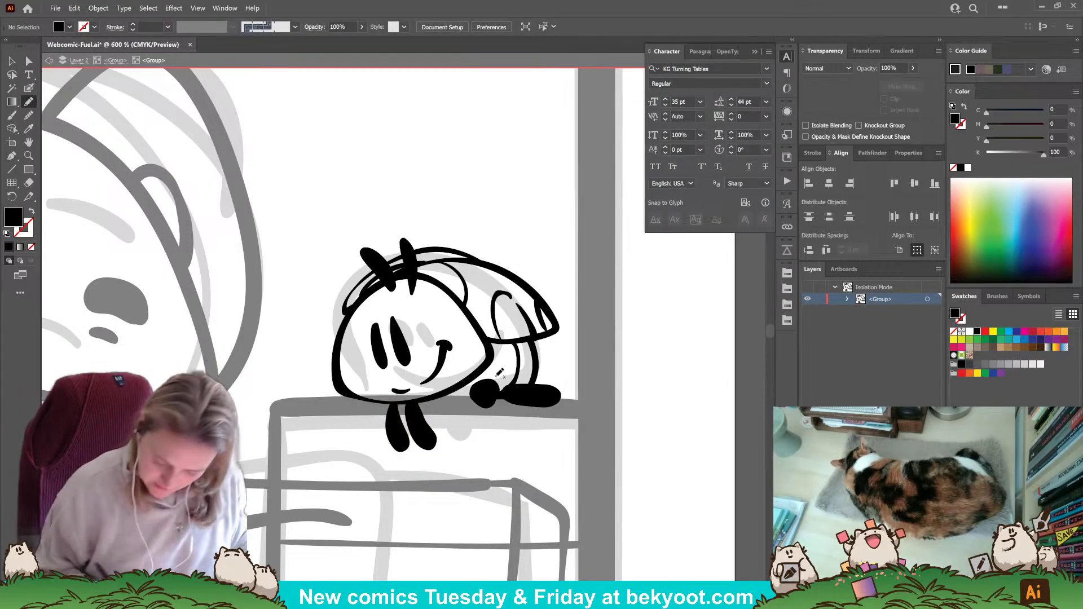
pyautogui.moveTo(470, 380)
pyautogui.mouseDown()
pyautogui.moveTo(432, 399)
pyautogui.moveTo(458, 386)
pyautogui.moveTo(463, 439)
pyautogui.moveTo(503, 417)
pyautogui.moveTo(443, 391)
pyautogui.mouseUp()
pyautogui.keyDown('ctrl'); pyautogui.click(599, 355); pyautogui.keyUp('ctrl')
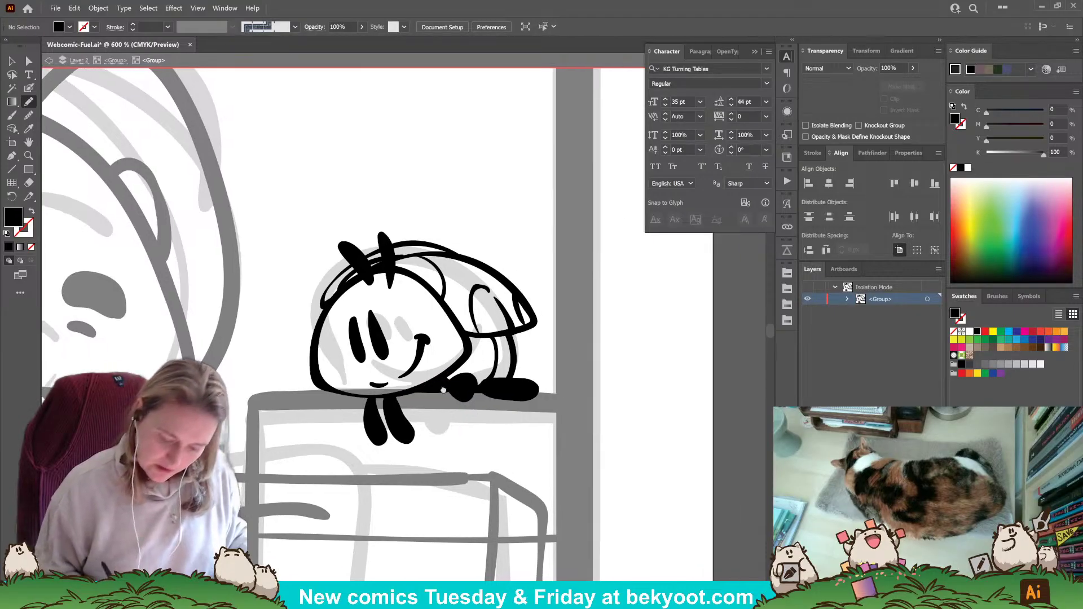
# Step out of the small character's isolated group into the parent group holding the rest of the panel's line art.
pyautogui.keyDown('alt'); pyautogui.scroll(-2, 477, 386); pyautogui.keyUp('alt')
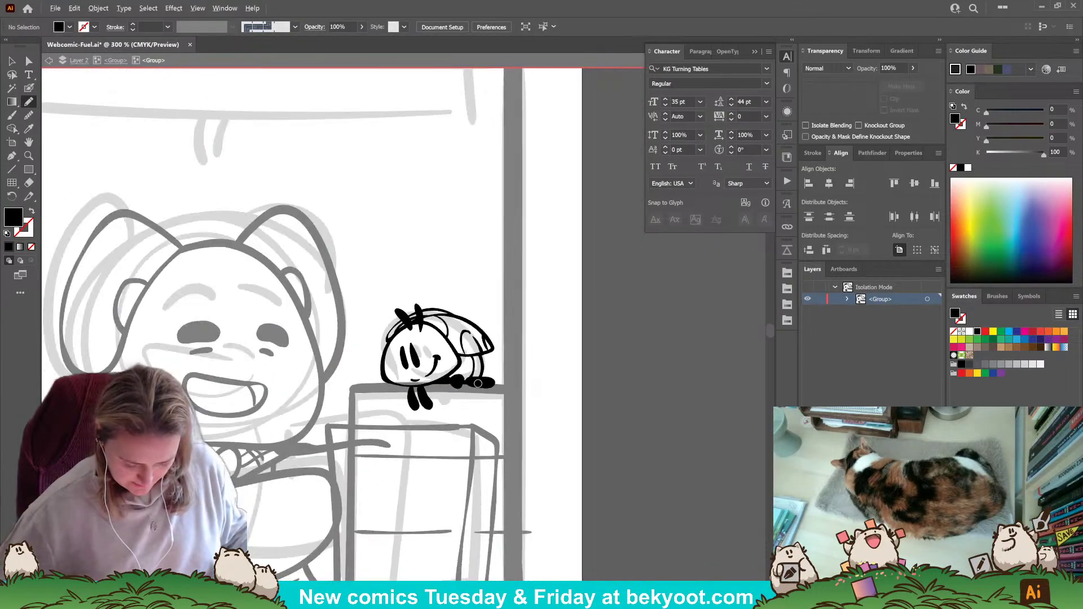
pyautogui.keyDown('alt'); pyautogui.scroll(-1, 477, 384); pyautogui.keyUp('alt')
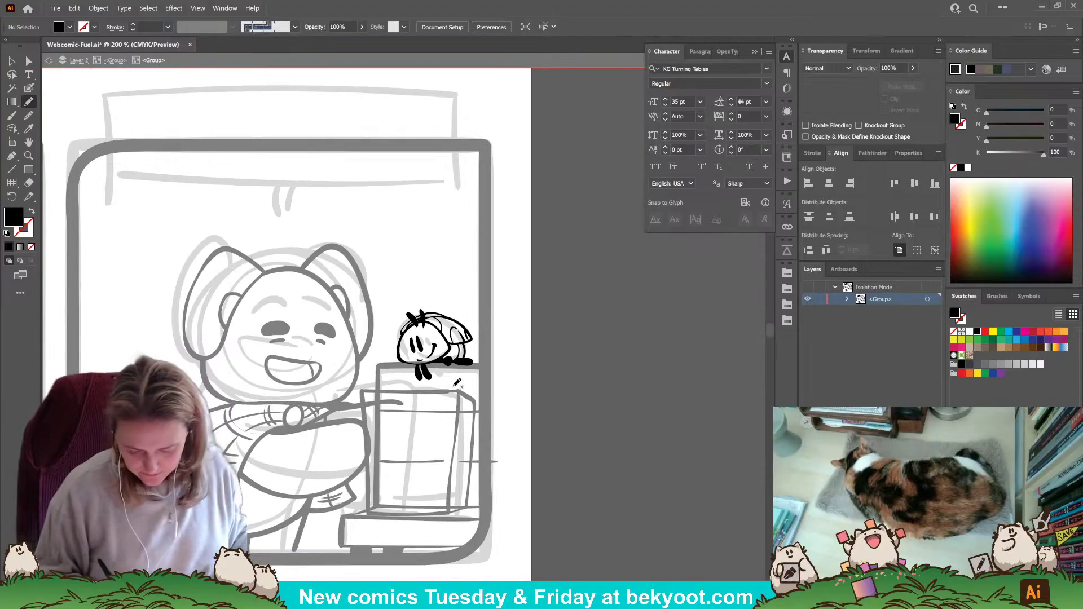
pyautogui.click(13, 60)
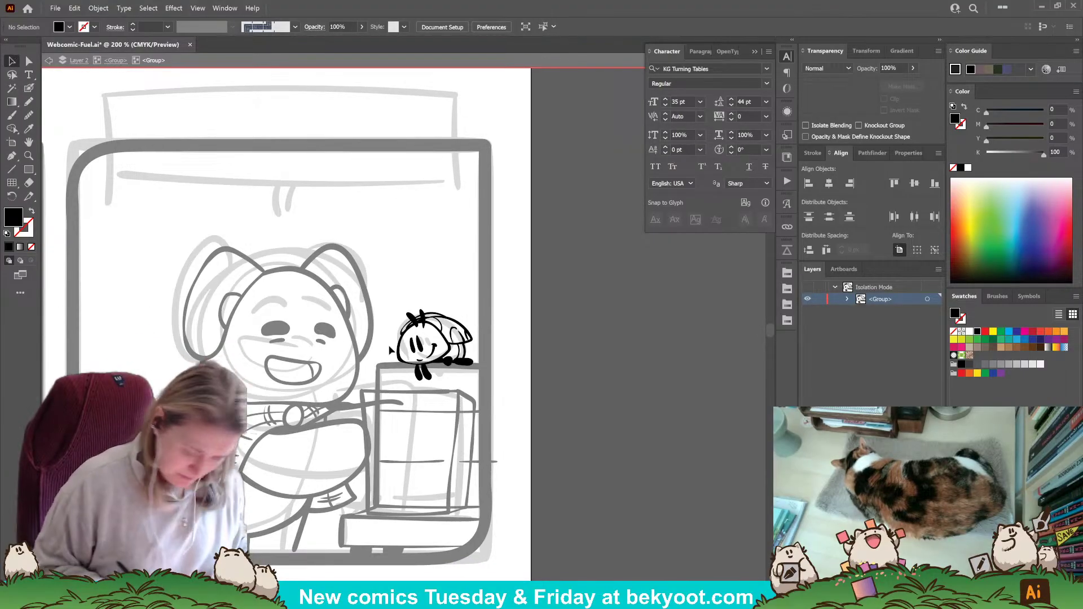
pyautogui.moveTo(386, 288); pyautogui.dragTo(493, 394)
pyautogui.moveTo(446, 361)
pyautogui.mouseDown()
pyautogui.moveTo(371, 301)
pyautogui.moveTo(305, 278)
pyautogui.moveTo(435, 290)
pyautogui.moveTo(443, 359)
pyautogui.moveTo(457, 369)
pyautogui.mouseUp()
pyautogui.click(528, 341)
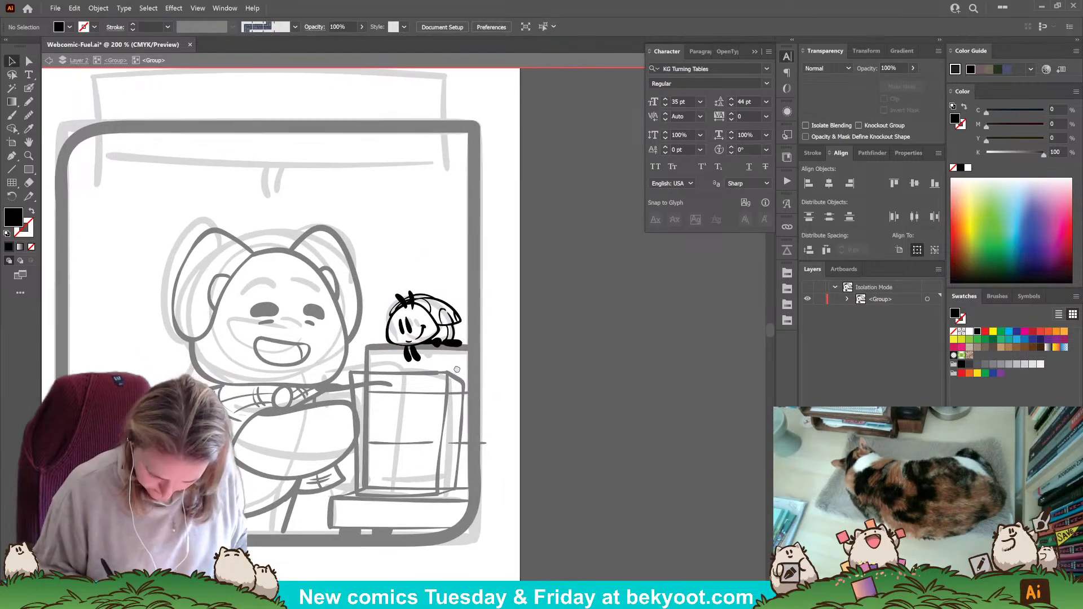
pyautogui.doubleClick(126, 70)
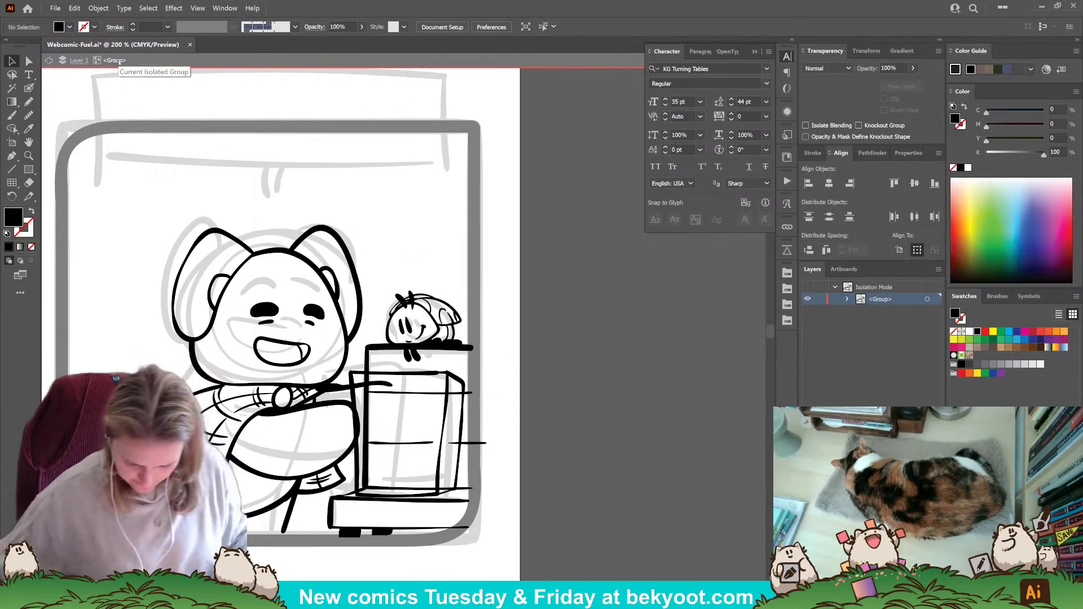
# Erase the part of the box's thick top edge that overlaps the small character's chin.
pyautogui.scroll(2, 464, 367)
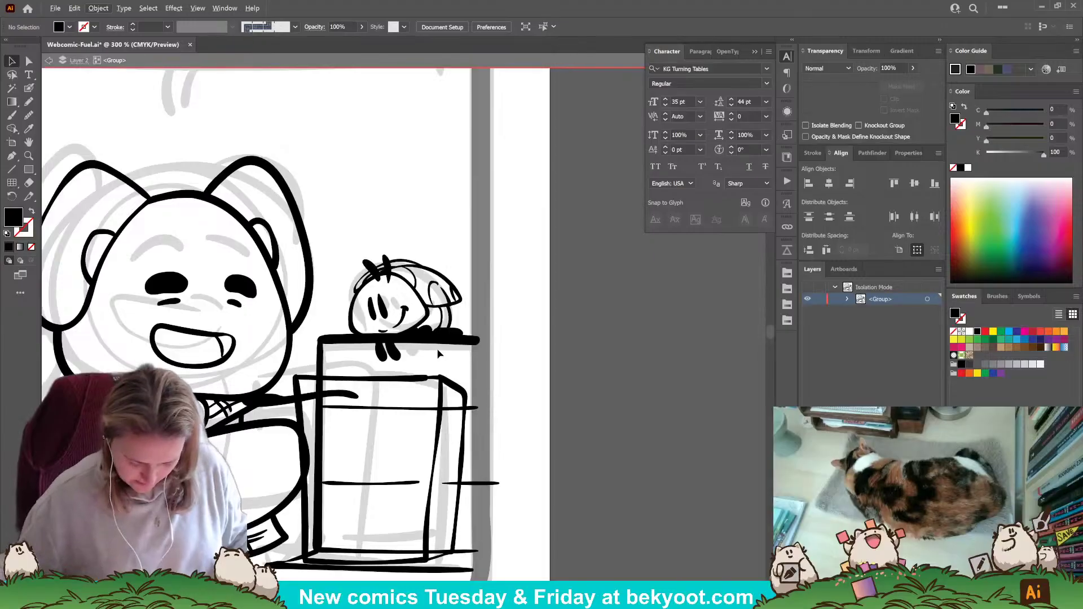
pyautogui.click(370, 337)
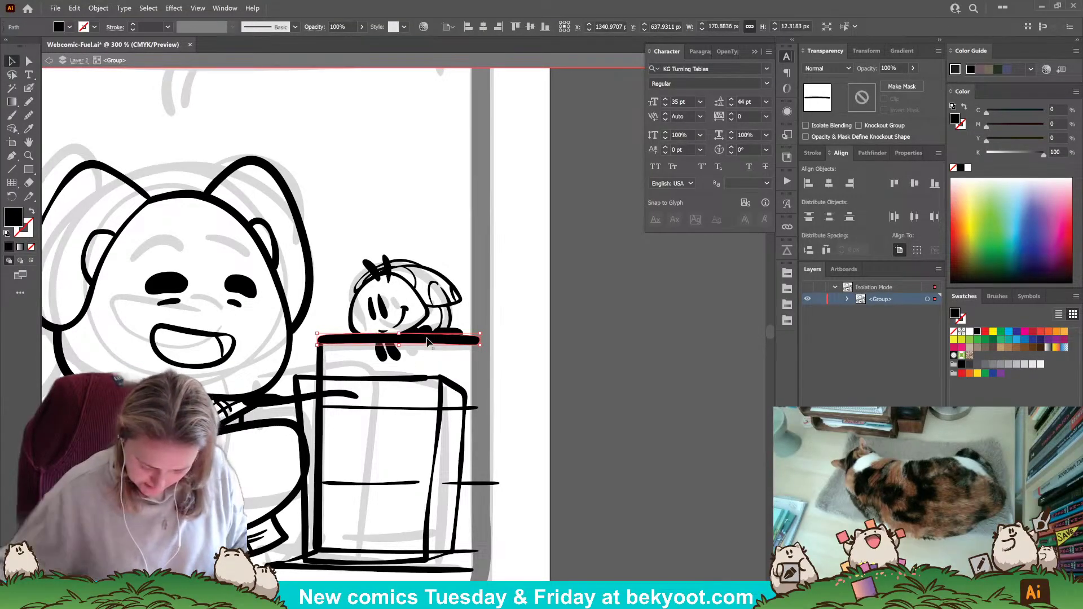
pyautogui.scroll(2, 383, 331)
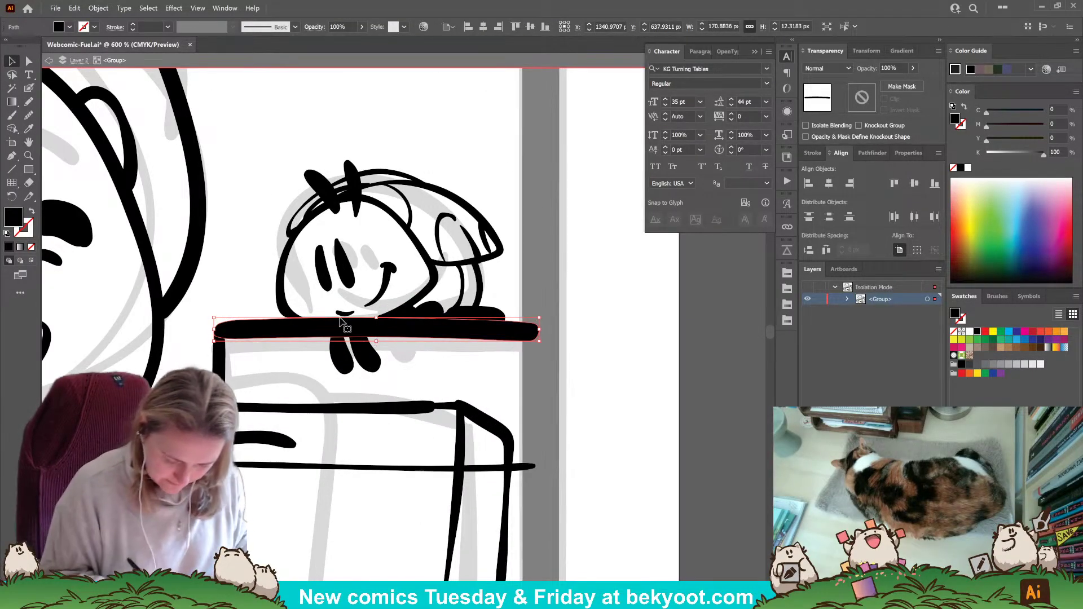
pyautogui.hotkey('shift', 'e')
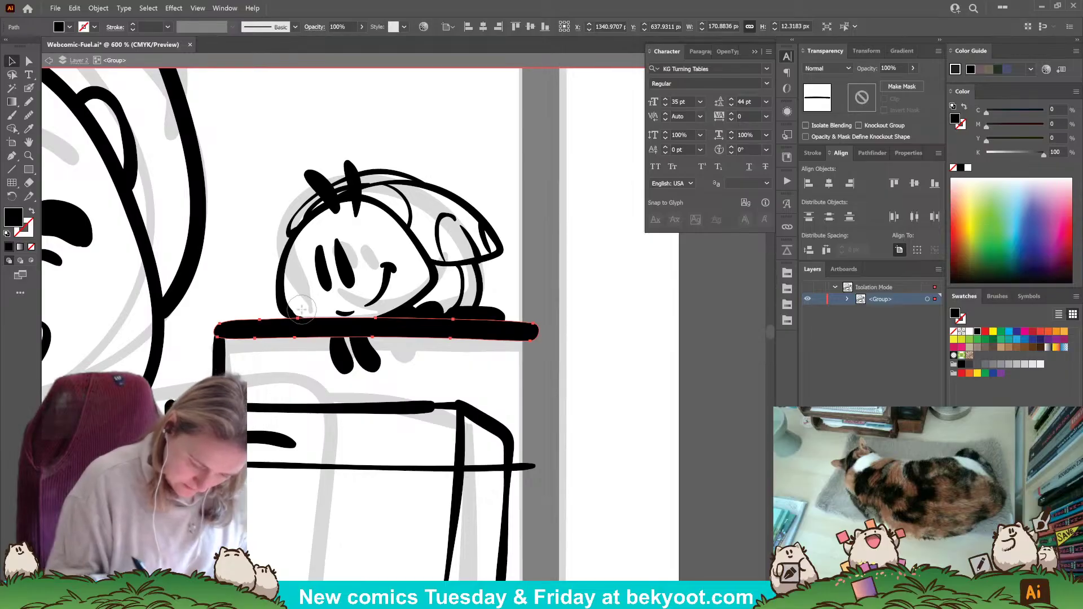
pyautogui.moveTo(303, 310)
pyautogui.mouseDown()
pyautogui.moveTo(361, 312)
pyautogui.moveTo(407, 285)
pyautogui.mouseUp()
pyautogui.click(424, 373)
pyautogui.moveTo(418, 396); pyautogui.dragTo(418, 418)
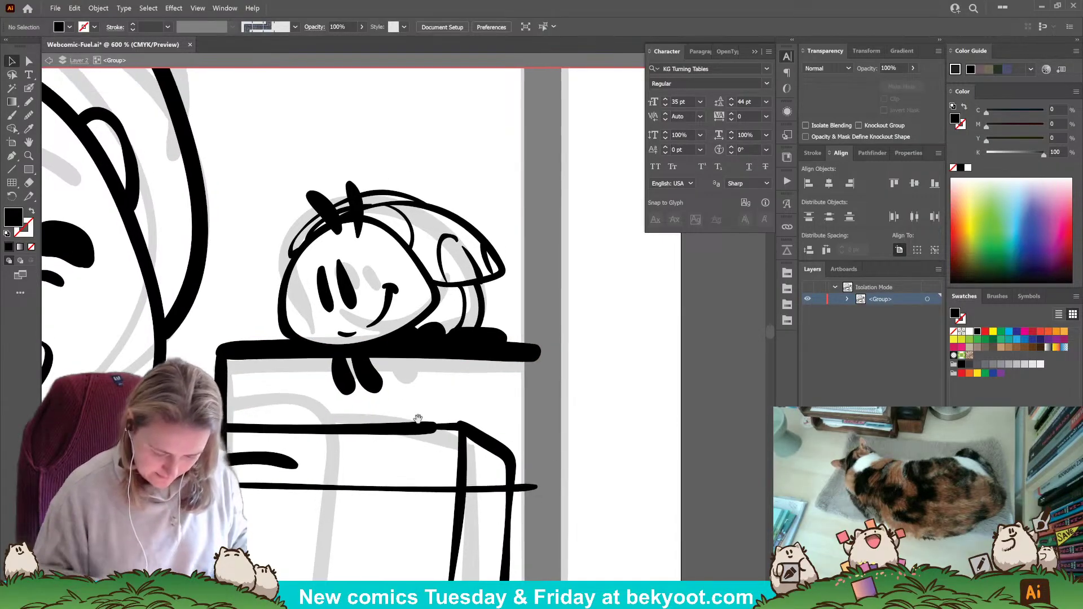
# Delete the small character's long rear foot on the box and switch to the Blob Brush.
pyautogui.scroll(-1, 219, 288)
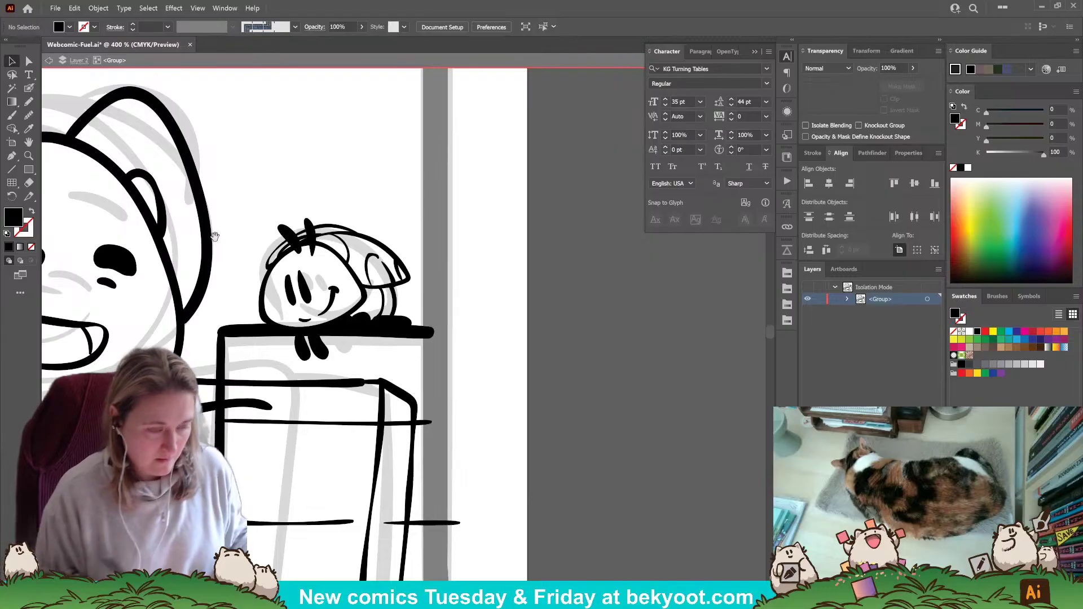
pyautogui.moveTo(275, 404); pyautogui.dragTo(378, 339)
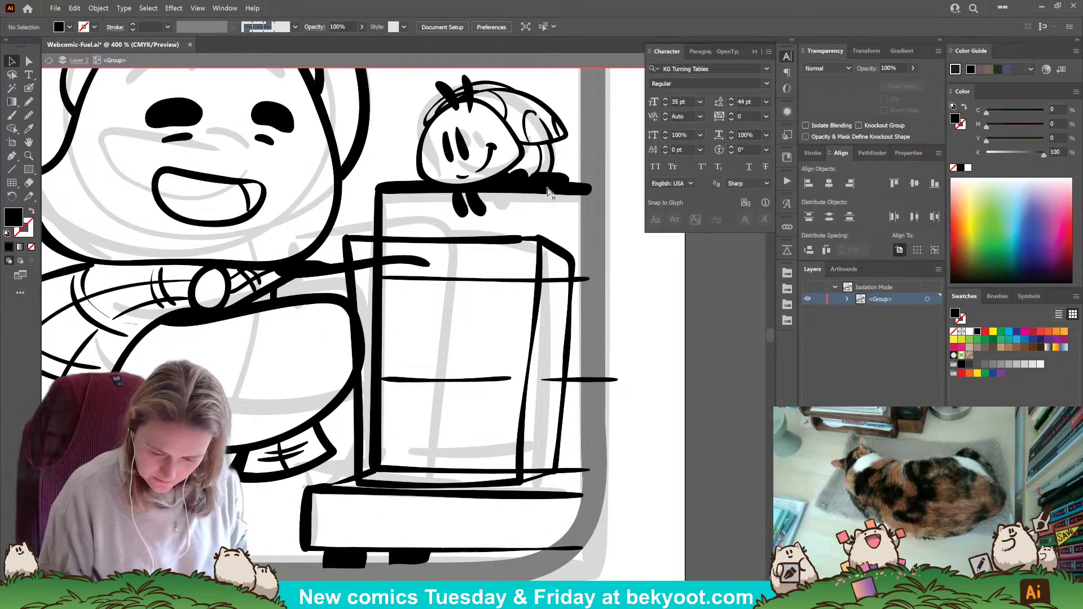
pyautogui.click(562, 176)
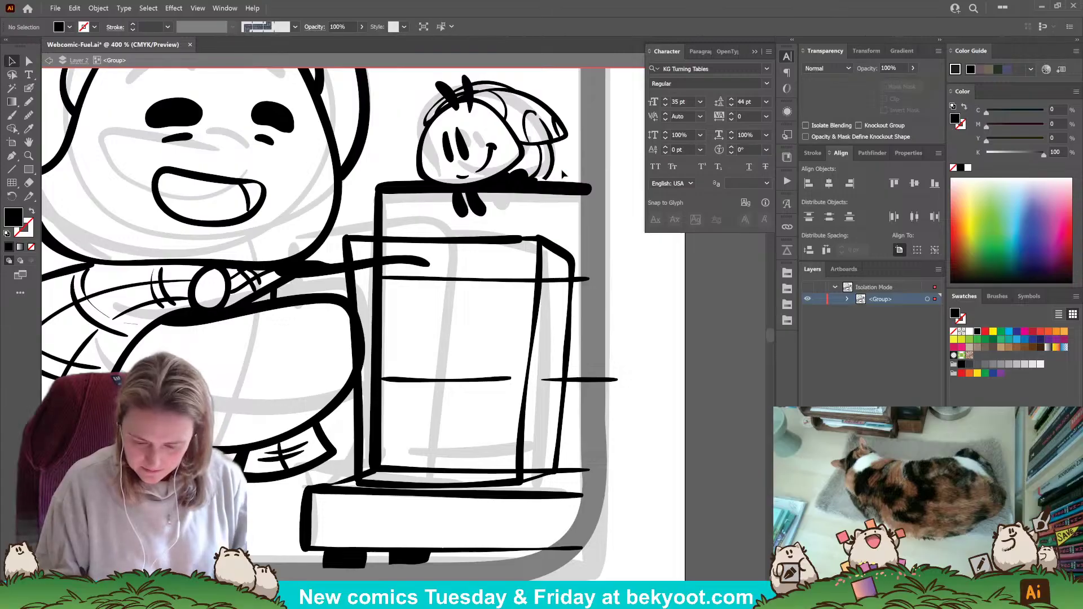
pyautogui.hotkey('shift', 'b')
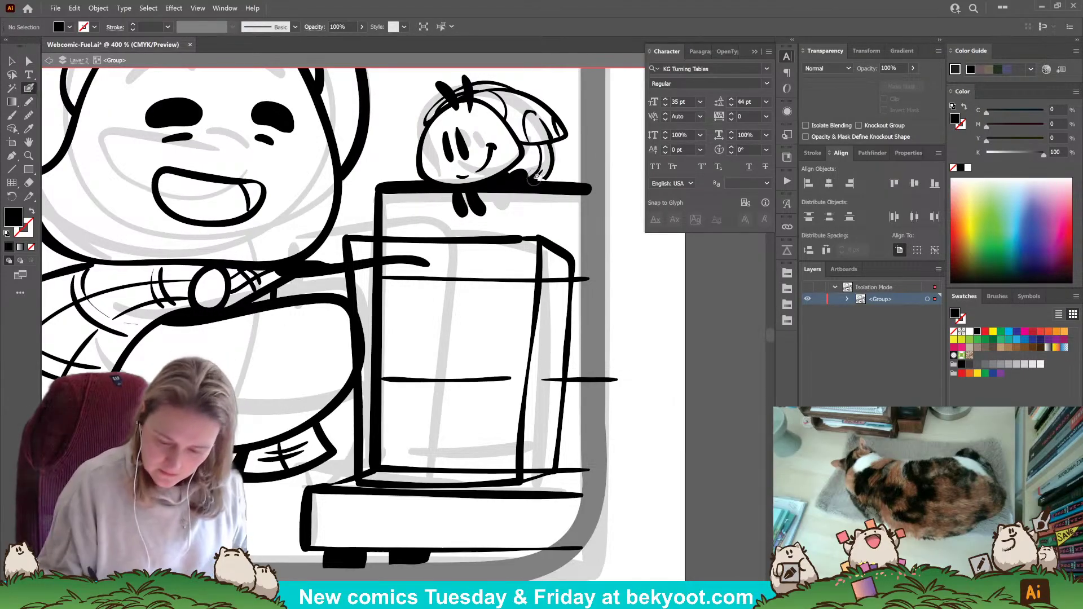
# Paint a second small solid black rear foot for the winged character on the box's thick top edge.
pyautogui.moveTo(534, 179); pyautogui.dragTo(551, 174)
pyautogui.hotkey('shift', 'x')
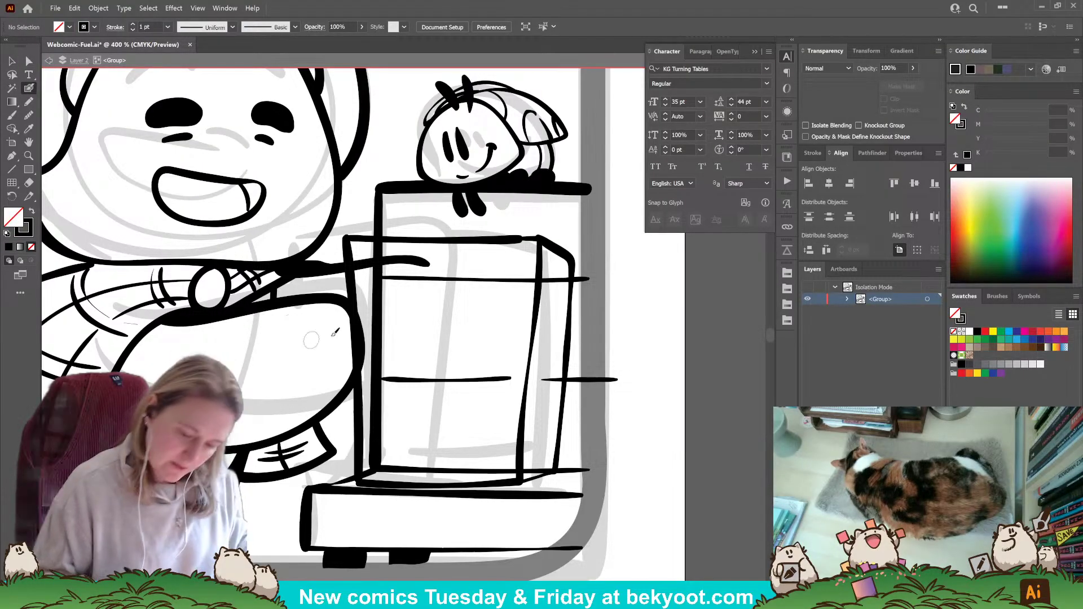
pyautogui.moveTo(454, 259); pyautogui.dragTo(450, 259)
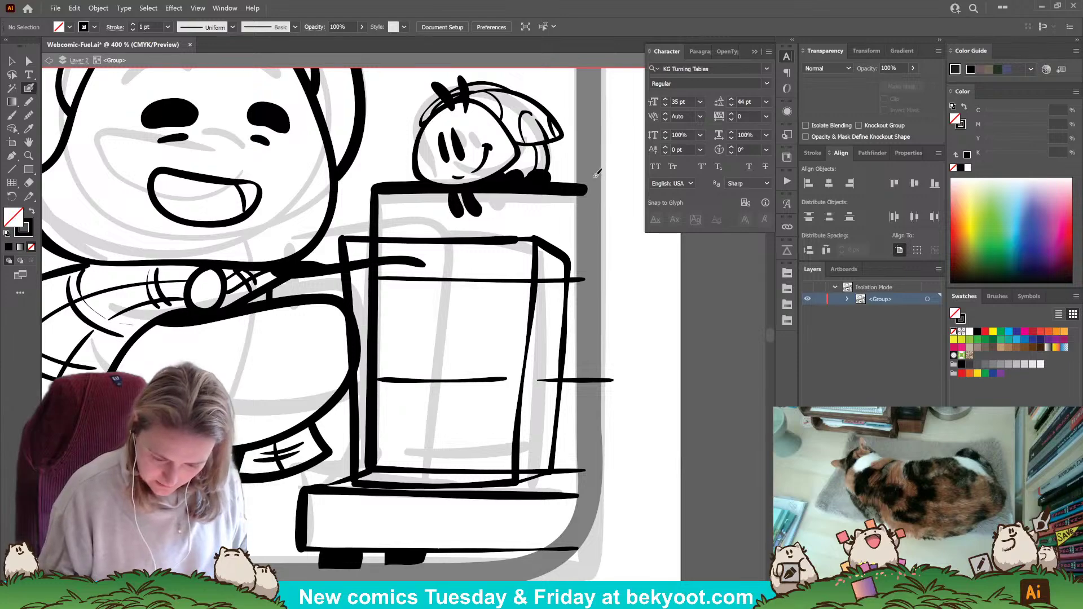
# Group the rectangular bag's outline strokes in front of the box and reduce the group's opacity to 30%.
pyautogui.moveTo(396, 368); pyautogui.dragTo(394, 340)
pyautogui.keyDown('ctrl'); pyautogui.click(343, 253); pyautogui.keyUp('ctrl')
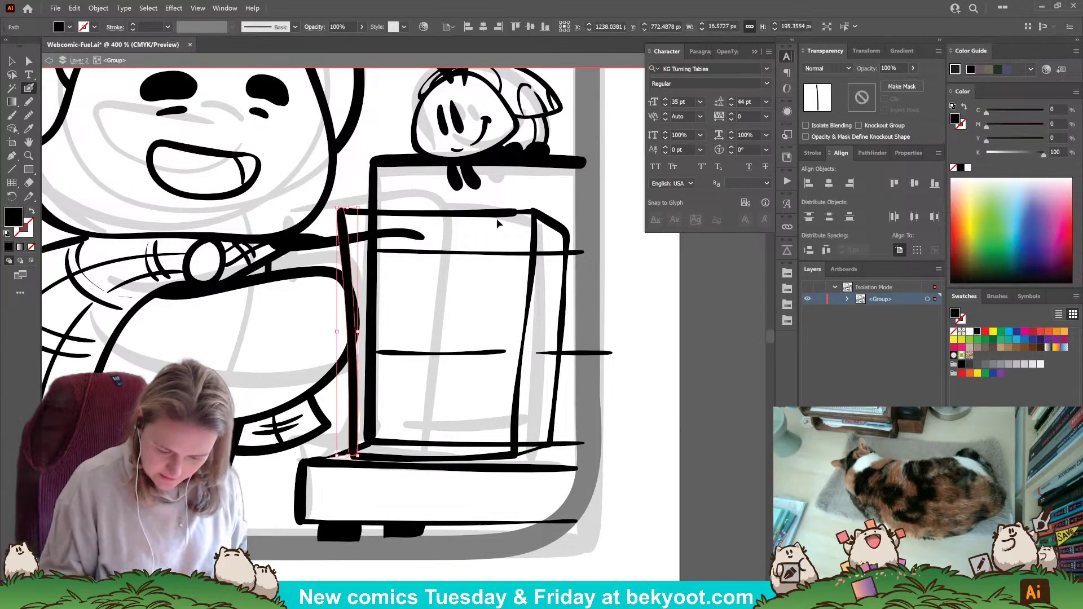
pyautogui.keyDown('ctrl'); pyautogui.keyDown('shift'); pyautogui.click(496, 214); pyautogui.keyUp('shift'); pyautogui.keyUp('ctrl')
pyautogui.press('Up')
pyautogui.press('Up')
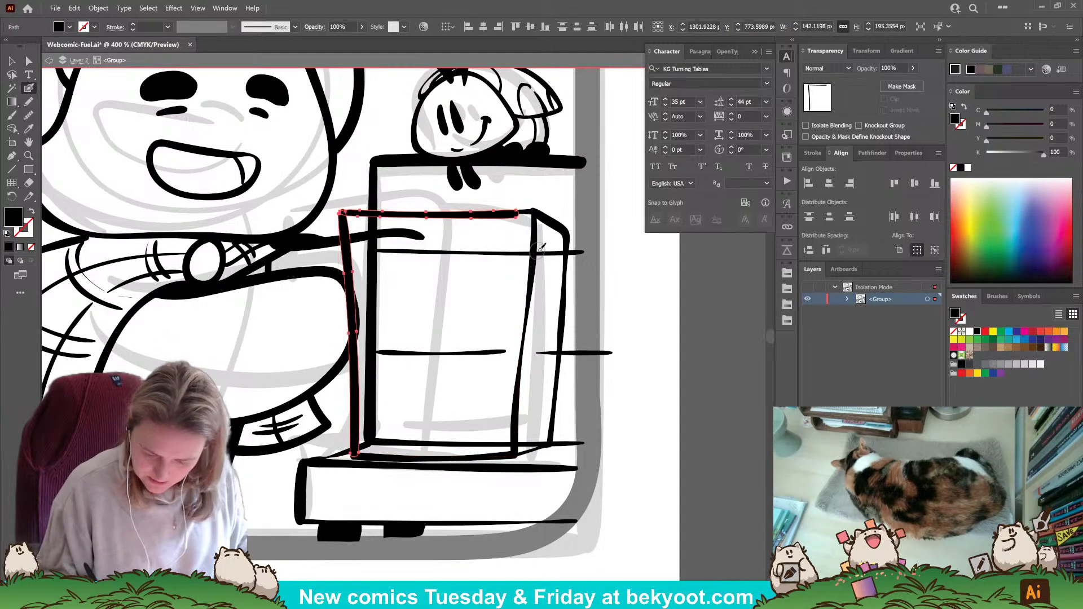
pyautogui.press('Left')
pyautogui.press('Left')
pyautogui.keyDown('ctrl'); pyautogui.keyDown('shift'); pyautogui.click(537, 211); pyautogui.keyUp('shift'); pyautogui.keyUp('ctrl')
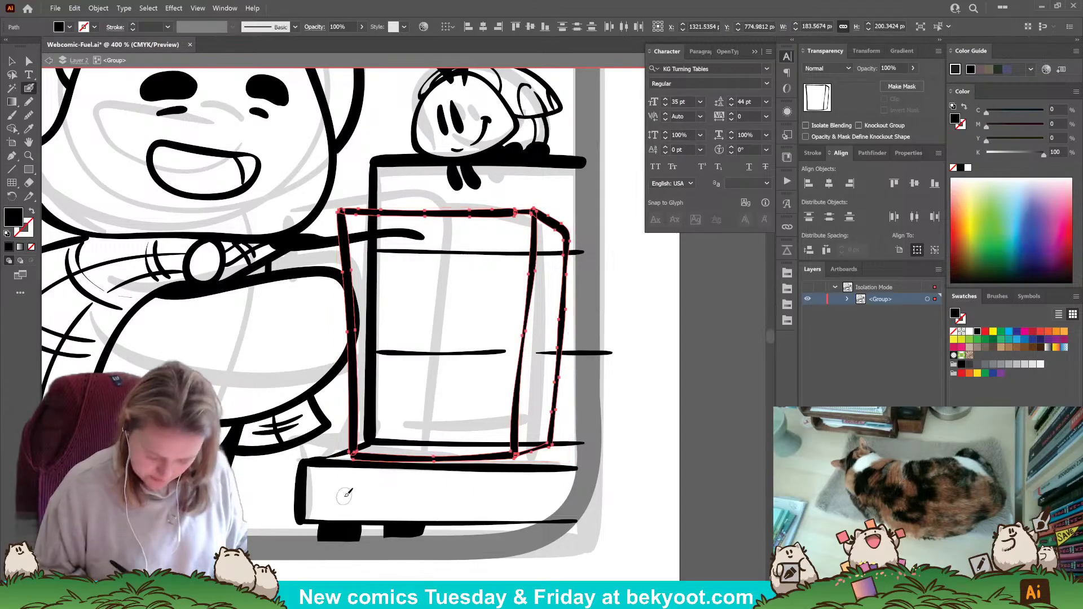
pyautogui.hotkey('ctrl', 'g')
pyautogui.click(878, 69)
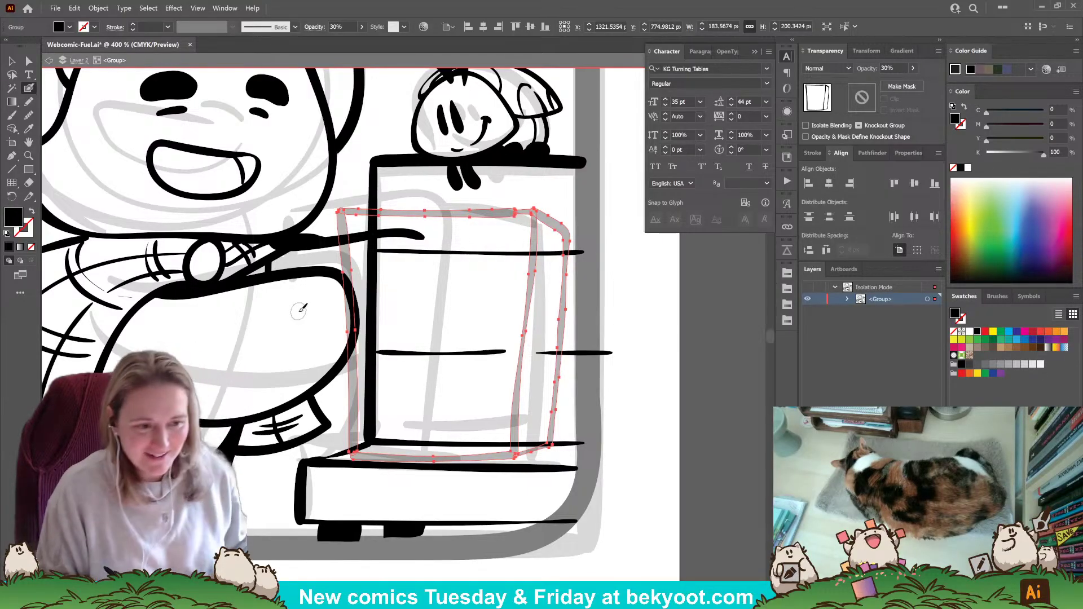
pyautogui.hotkey('ctrl', 'shift', 'a')
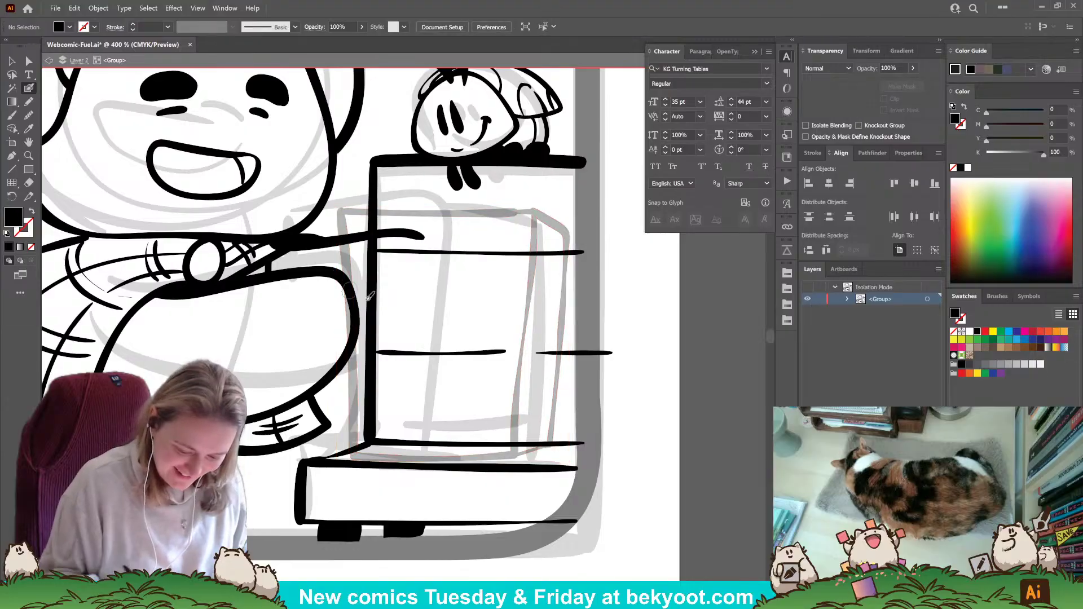
# Leave the isolated line-art group and save the document.
pyautogui.moveTo(464, 300); pyautogui.dragTo(425, 322)
pyautogui.press('Escape')
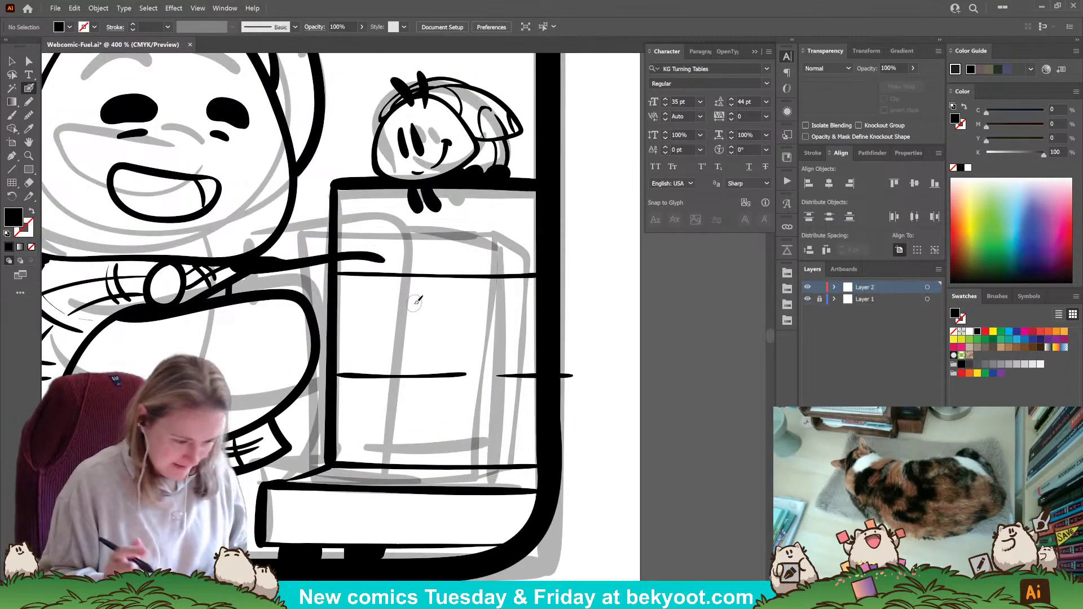
pyautogui.hotkey('ctrl', 's')
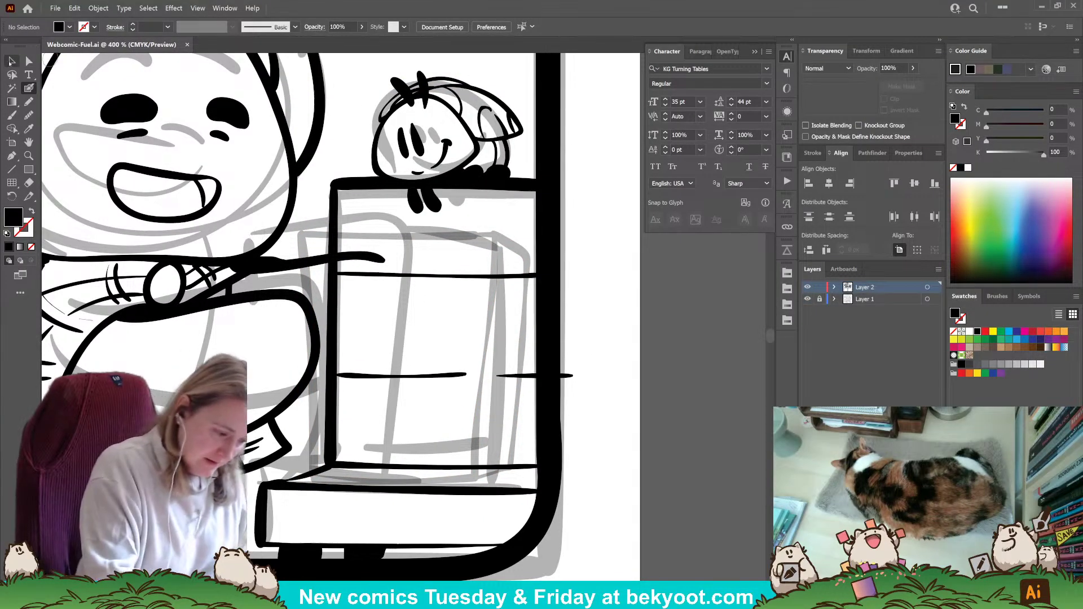
# Re-enter the line-art group and ink the new bag's upper left edge and first zigzag tooth over the faded outline.
pyautogui.press('v')
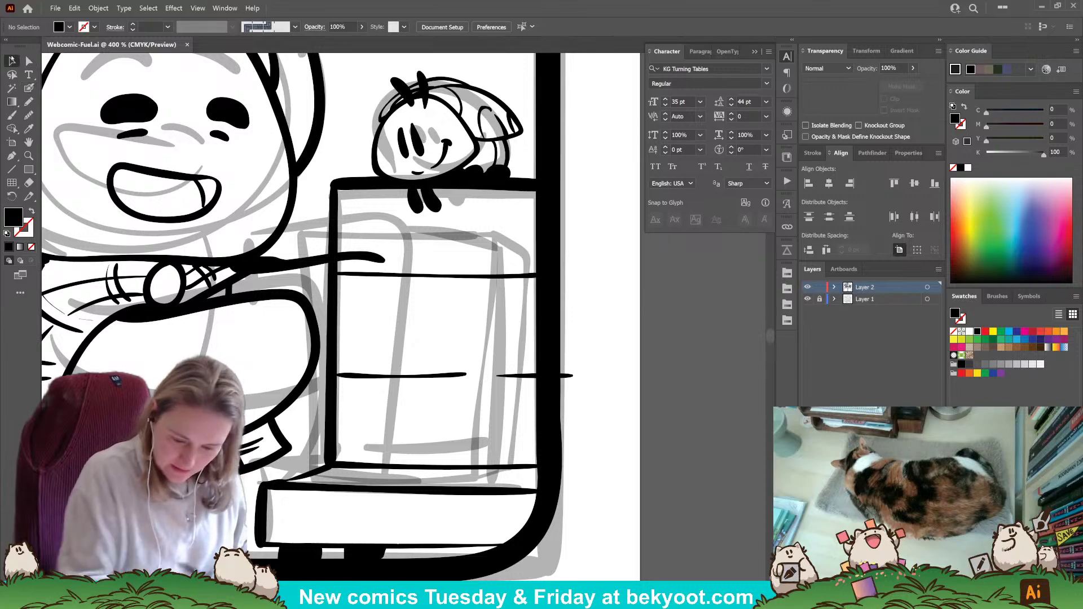
pyautogui.click(501, 188)
pyautogui.doubleClick(429, 251)
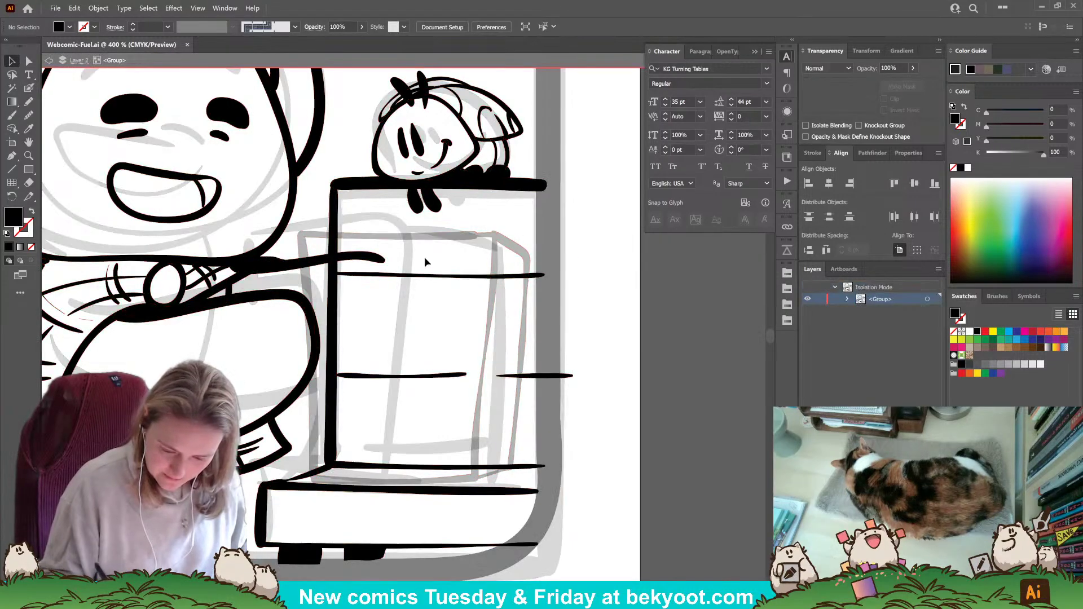
pyautogui.click(346, 244)
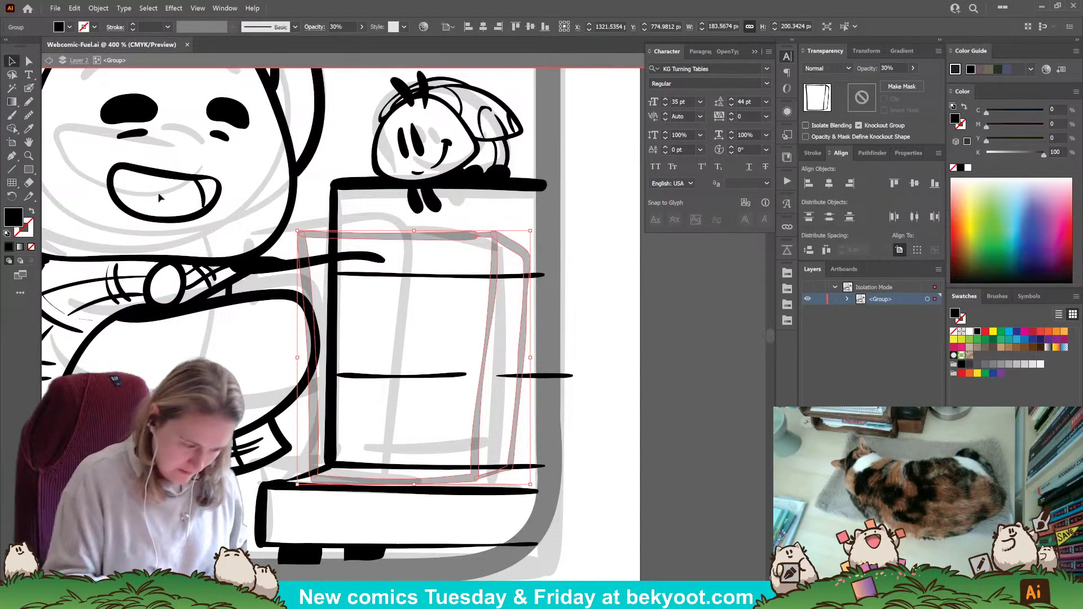
pyautogui.press('p')
pyautogui.keyDown('ctrl'); pyautogui.click(309, 298); pyautogui.keyUp('ctrl')
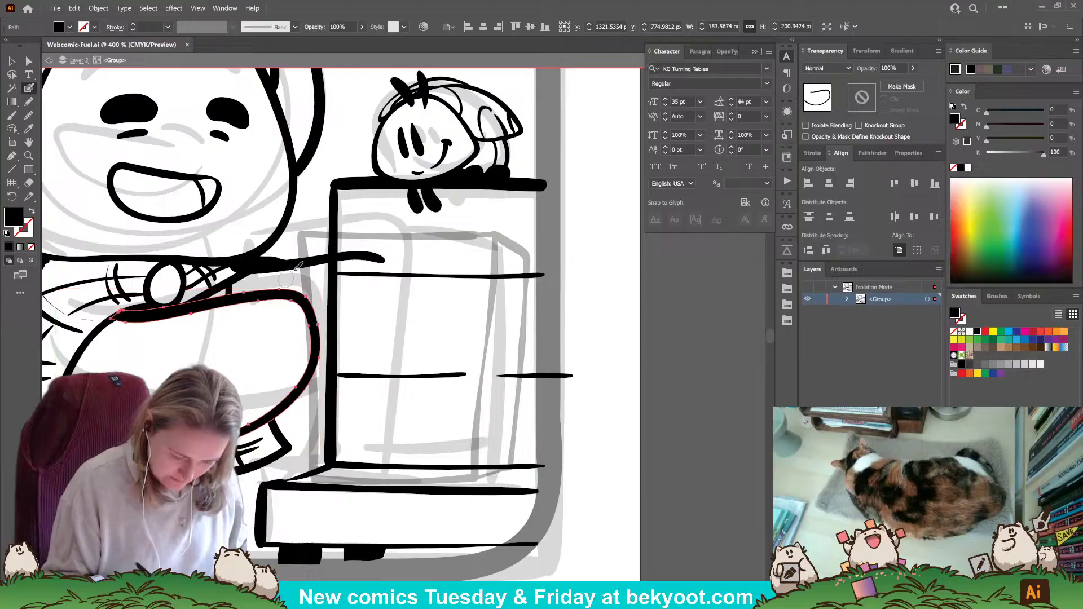
pyautogui.keyDown('ctrl'); pyautogui.click(316, 213); pyautogui.keyUp('ctrl')
pyautogui.moveTo(304, 297)
pyautogui.mouseDown()
pyautogui.moveTo(294, 234)
pyautogui.moveTo(306, 243)
pyautogui.moveTo(323, 227)
pyautogui.mouseUp()
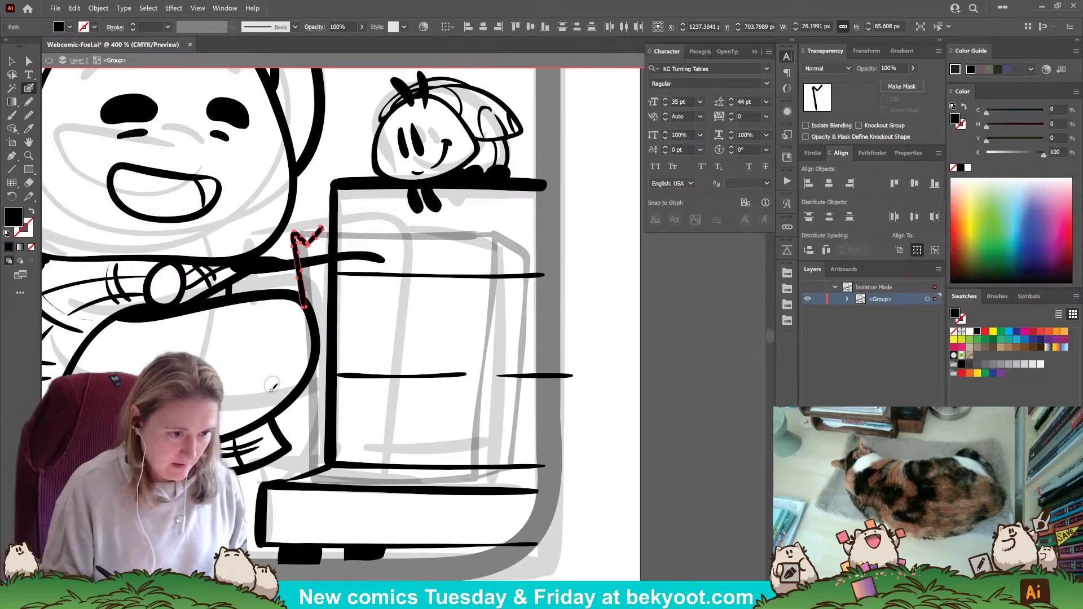
# Group the new bag strokes and isolate that group for further Blob Brush drawing.
pyautogui.press('ctrl')
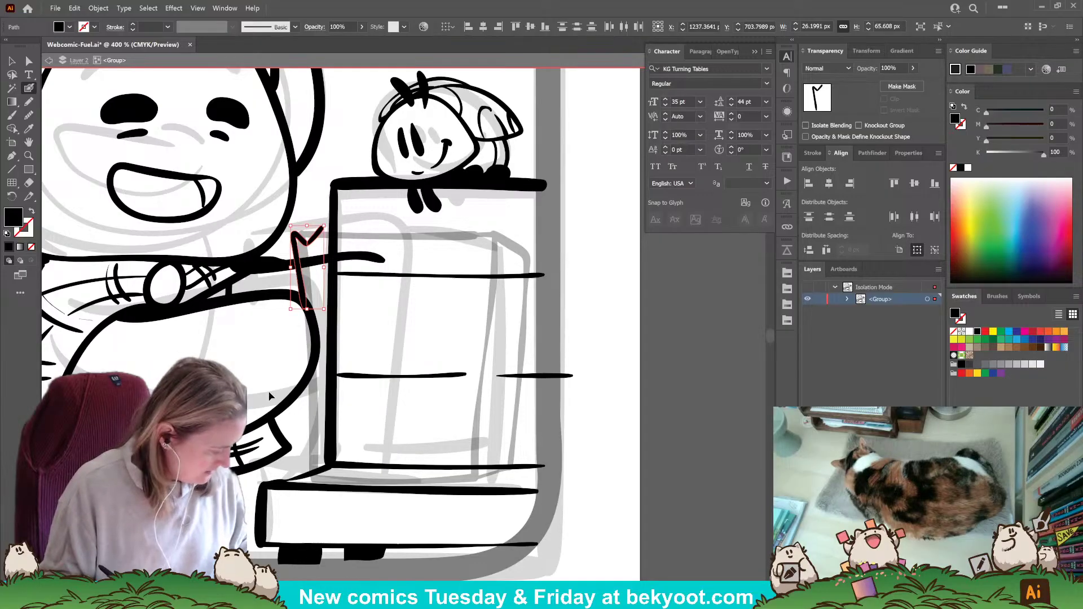
pyautogui.hotkey('ctrl', 'g')
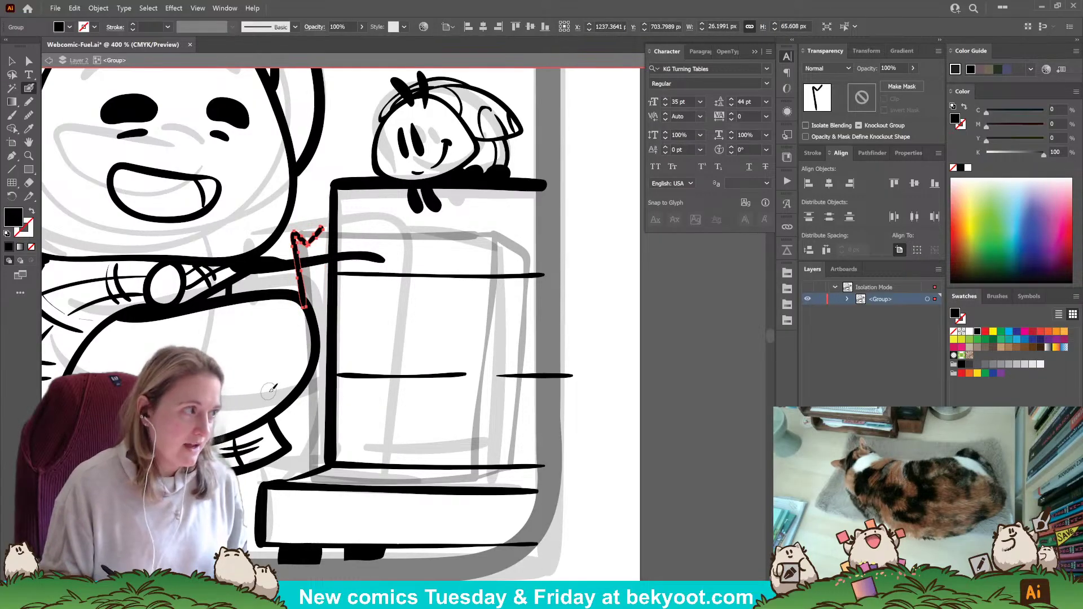
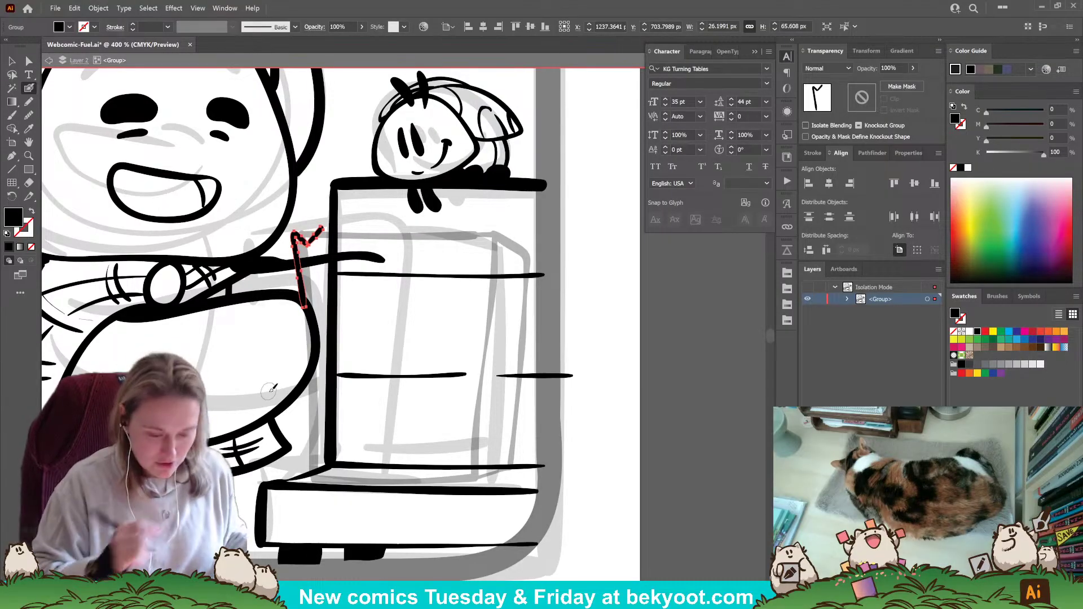
pyautogui.press('v')
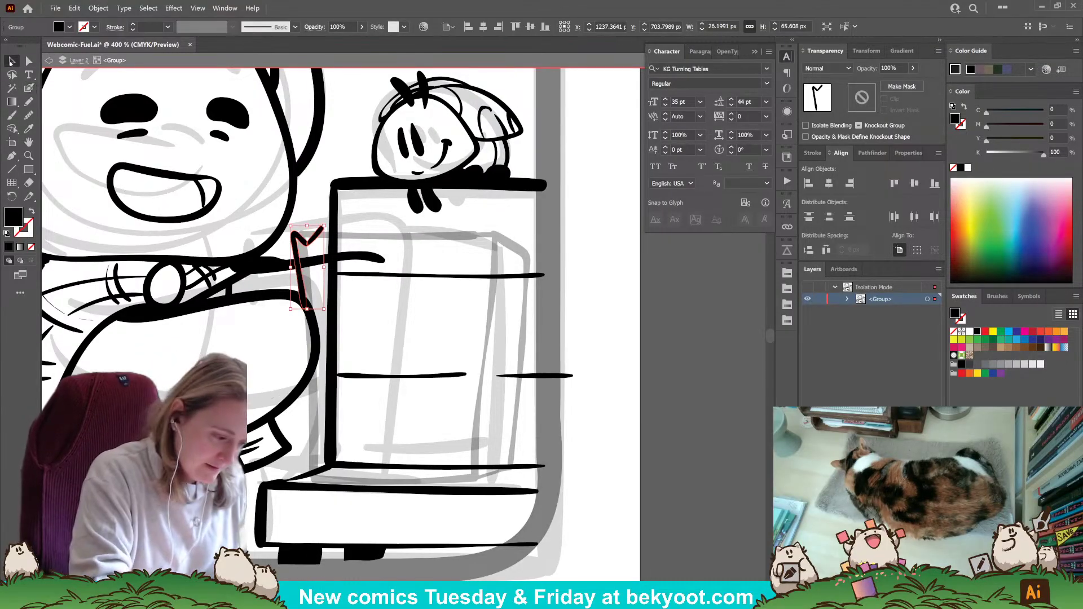
pyautogui.doubleClick(308, 241)
pyautogui.click(28, 90)
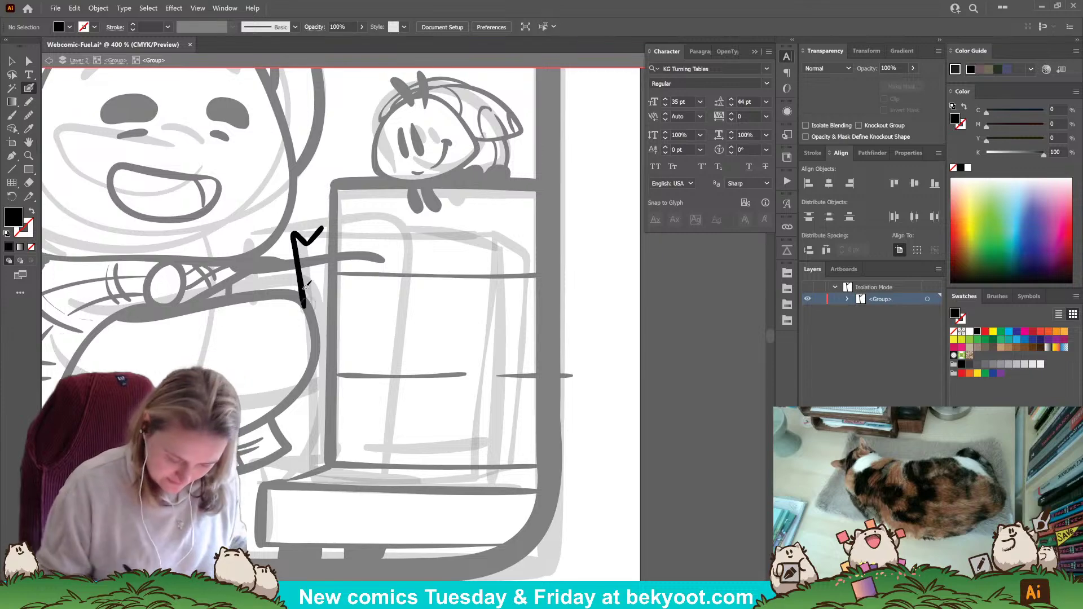
# Ink the bag's front face with a lower left edge, a bottom line, a zigzag top and a right edge.
pyautogui.moveTo(310, 368)
pyautogui.mouseDown()
pyautogui.moveTo(305, 476)
pyautogui.moveTo(455, 478)
pyautogui.mouseUp()
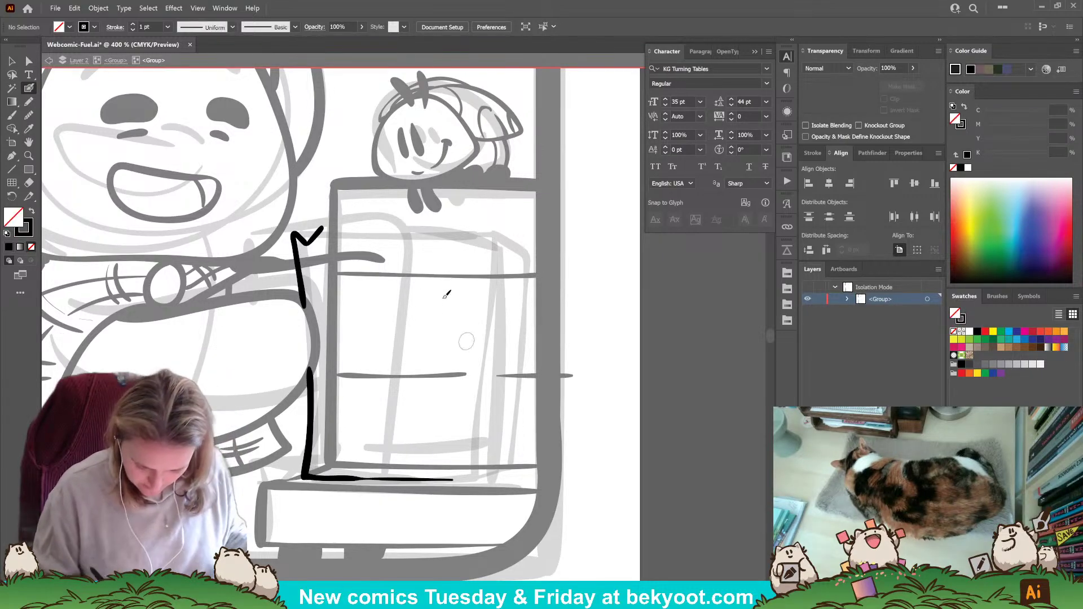
pyautogui.moveTo(323, 227)
pyautogui.mouseDown()
pyautogui.moveTo(347, 244)
pyautogui.moveTo(367, 220)
pyautogui.moveTo(388, 248)
pyautogui.moveTo(411, 221)
pyautogui.moveTo(434, 252)
pyautogui.moveTo(426, 248)
pyautogui.moveTo(447, 228)
pyautogui.moveTo(461, 251)
pyautogui.moveTo(487, 232)
pyautogui.moveTo(495, 256)
pyautogui.moveTo(479, 230)
pyautogui.moveTo(493, 233)
pyautogui.moveTo(491, 477)
pyautogui.moveTo(460, 480)
pyautogui.mouseUp()
pyautogui.keyDown('ctrl'); pyautogui.click(402, 232); pyautogui.keyUp('ctrl')
pyautogui.hotkey('ctrl', 'z')
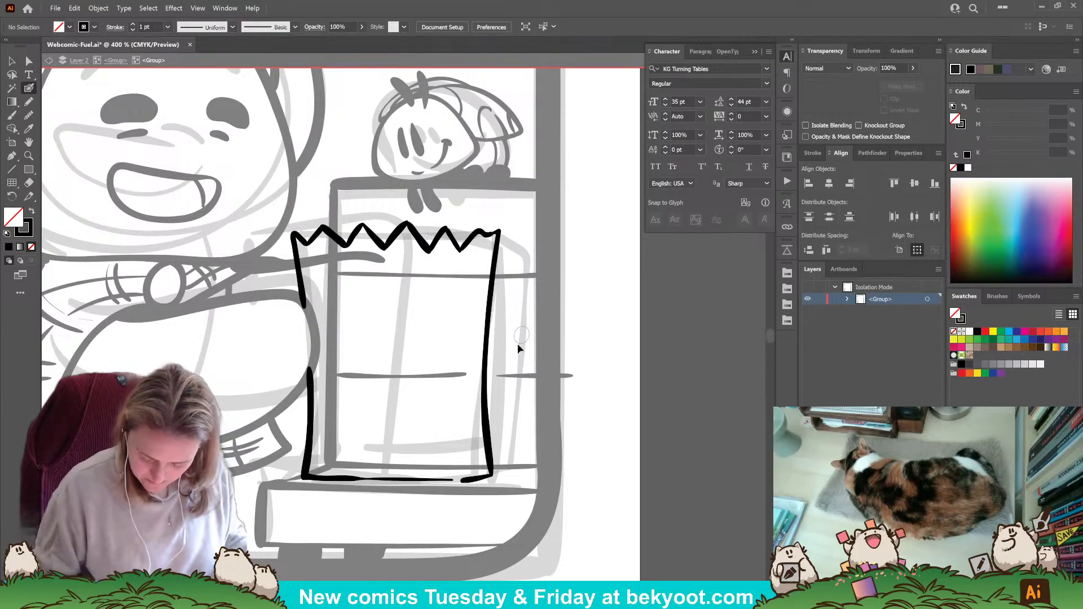
pyautogui.hotkey('ctrl', 'z')
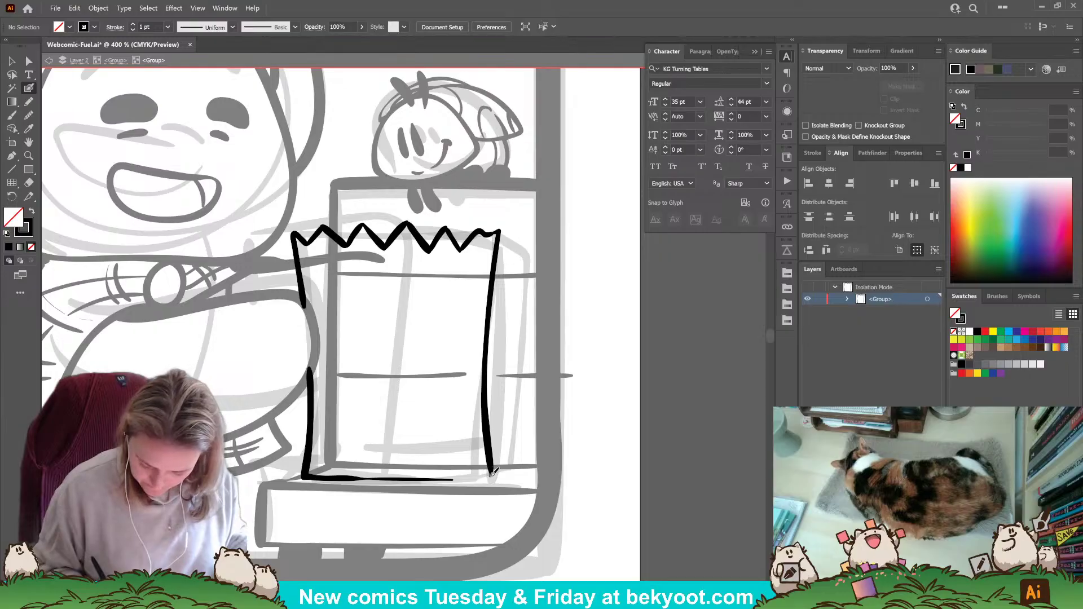
pyautogui.moveTo(493, 472); pyautogui.dragTo(479, 477)
# Ink a small zigzag top for the bag's side panel and try out its rear edge.
pyautogui.moveTo(499, 232)
pyautogui.mouseDown()
pyautogui.moveTo(523, 252)
pyautogui.moveTo(506, 249)
pyautogui.moveTo(531, 255)
pyautogui.moveTo(522, 324)
pyautogui.mouseUp()
pyautogui.hotkey('ctrl', 'z')
pyautogui.moveTo(520, 333); pyautogui.dragTo(515, 468)
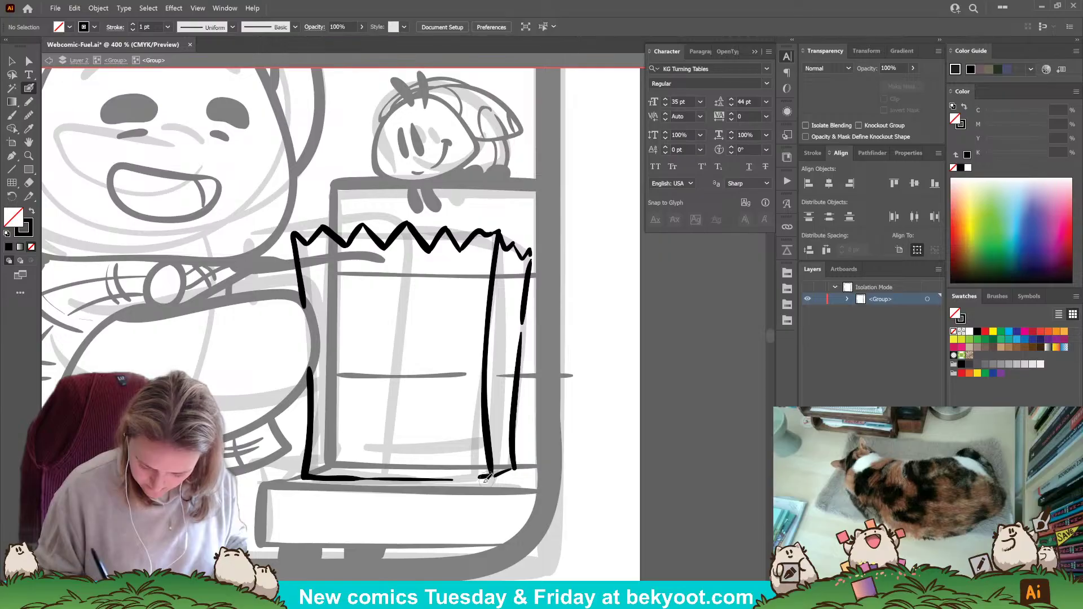
pyautogui.hotkey('ctrl', 'z')
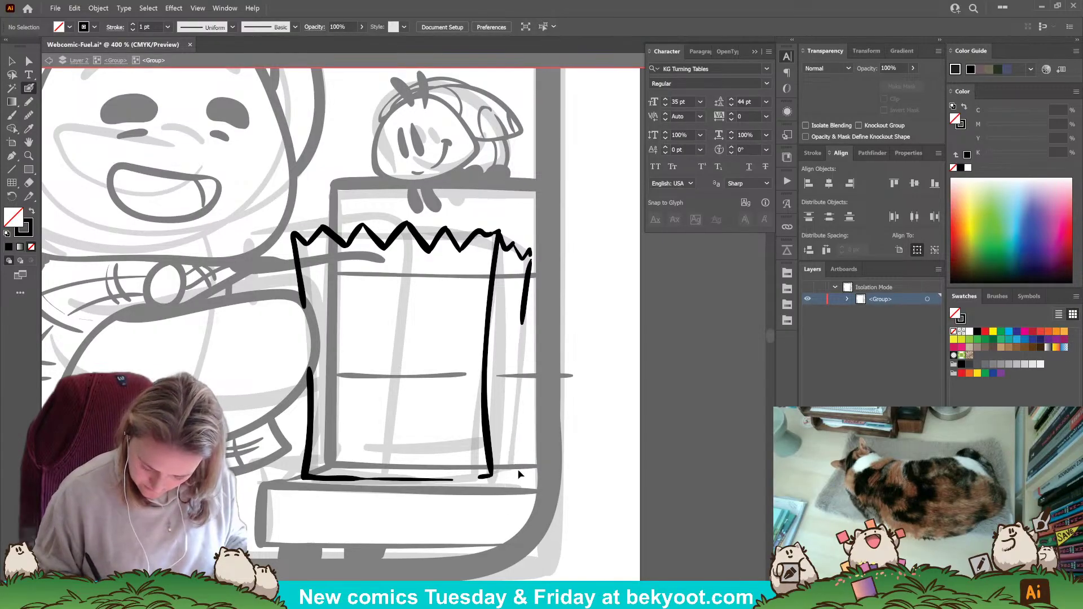
# Rotate the front face's right edge together with its short bottom stub and shift both slightly left.
pyautogui.keyDown('ctrl'); pyautogui.click(485, 399); pyautogui.keyUp('ctrl')
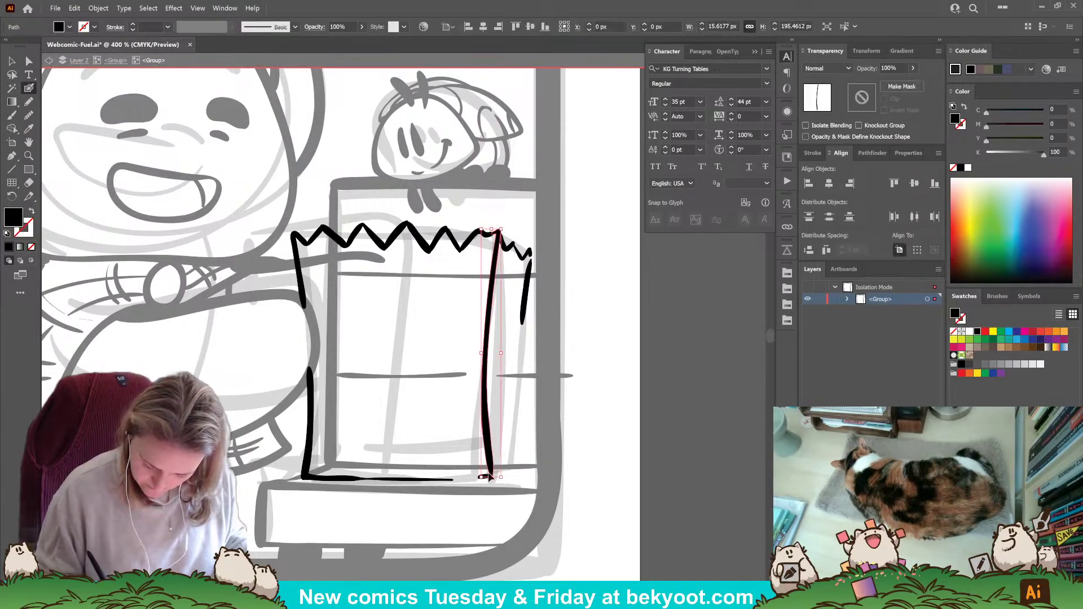
pyautogui.moveTo(459, 467); pyautogui.dragTo(491, 483)
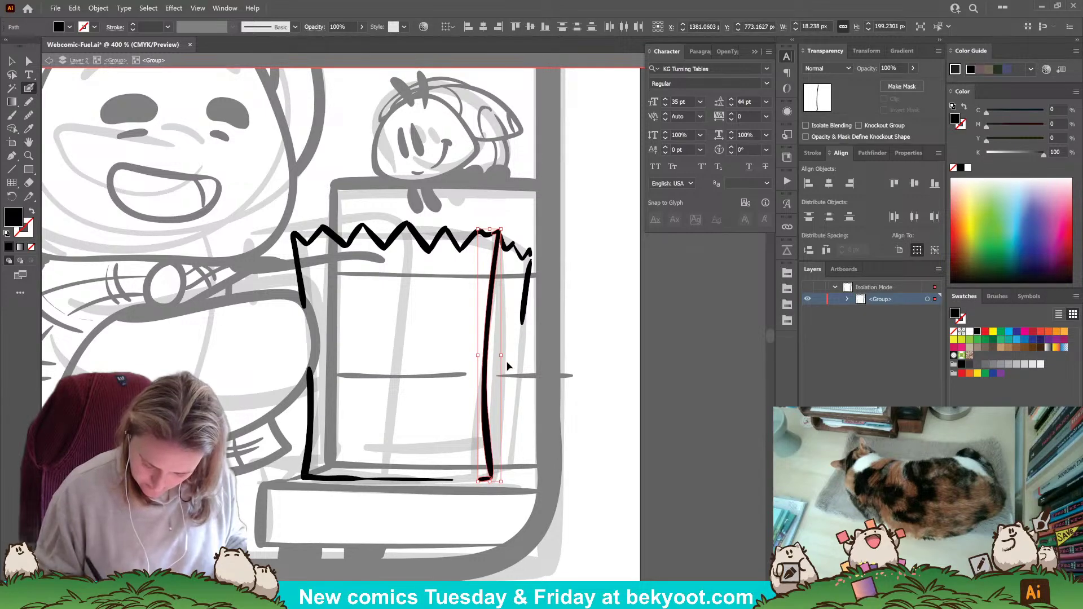
pyautogui.moveTo(506, 225); pyautogui.dragTo(510, 227)
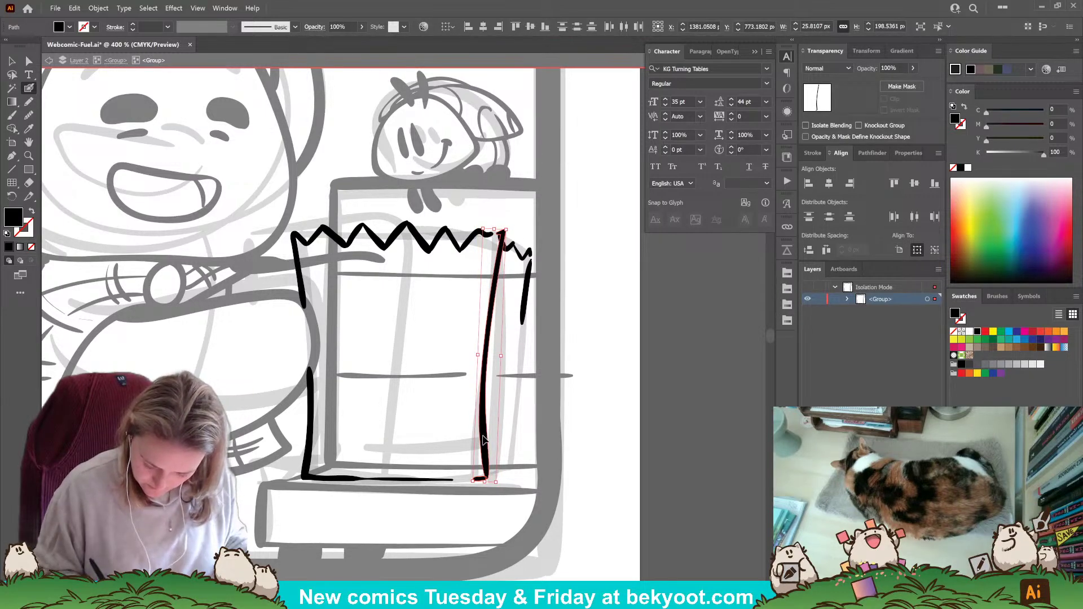
pyautogui.moveTo(483, 436); pyautogui.dragTo(477, 437)
pyautogui.keyDown('ctrl'); pyautogui.click(536, 380); pyautogui.keyUp('ctrl')
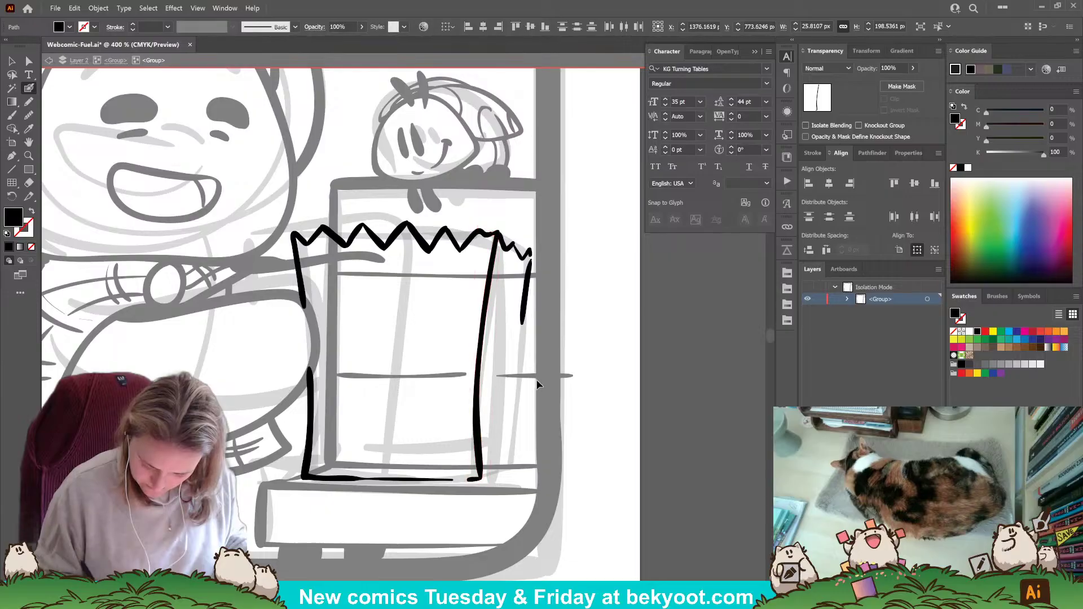
# Delete the side panel's short rear edge stroke and redraw the edge slanting down to the bag's bottom corner.
pyautogui.keyDown('ctrl'); pyautogui.click(528, 293); pyautogui.keyUp('ctrl')
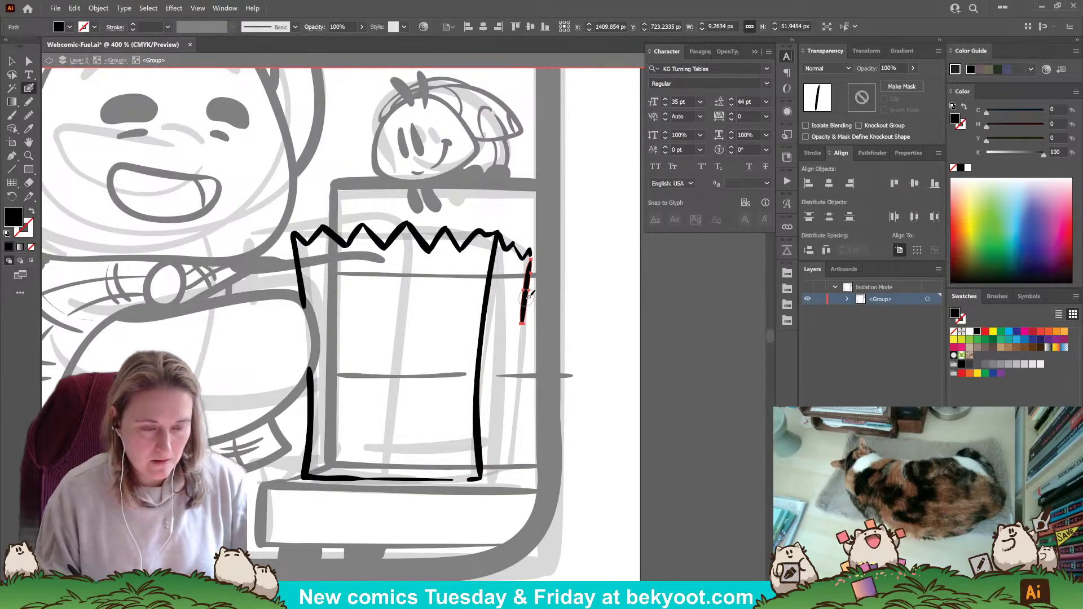
pyautogui.press('Delete')
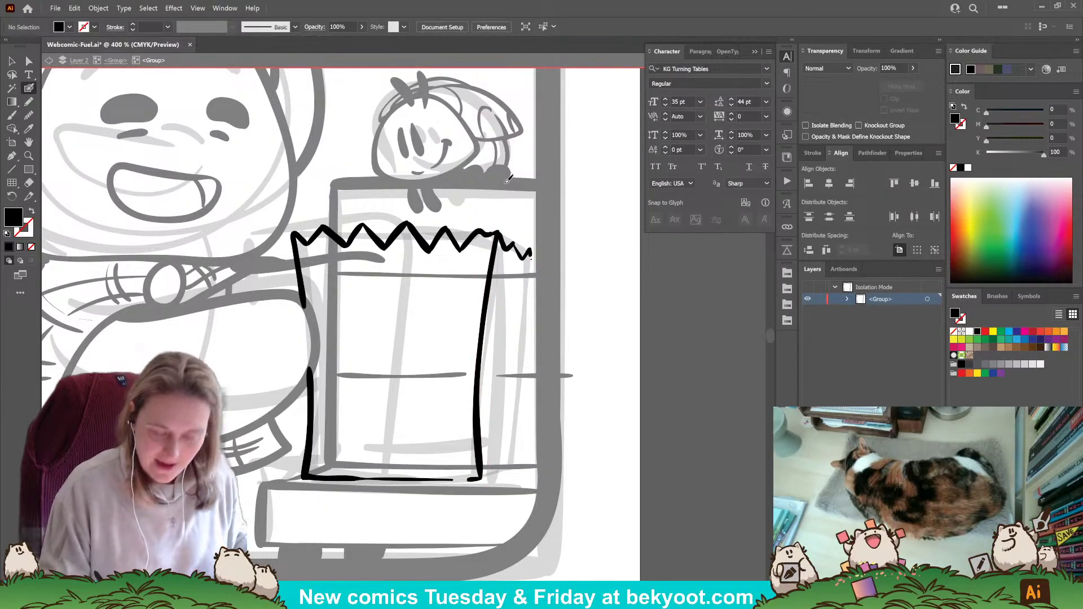
pyautogui.keyDown('ctrl'); pyautogui.click(531, 260); pyautogui.keyUp('ctrl')
pyautogui.press('Delete')
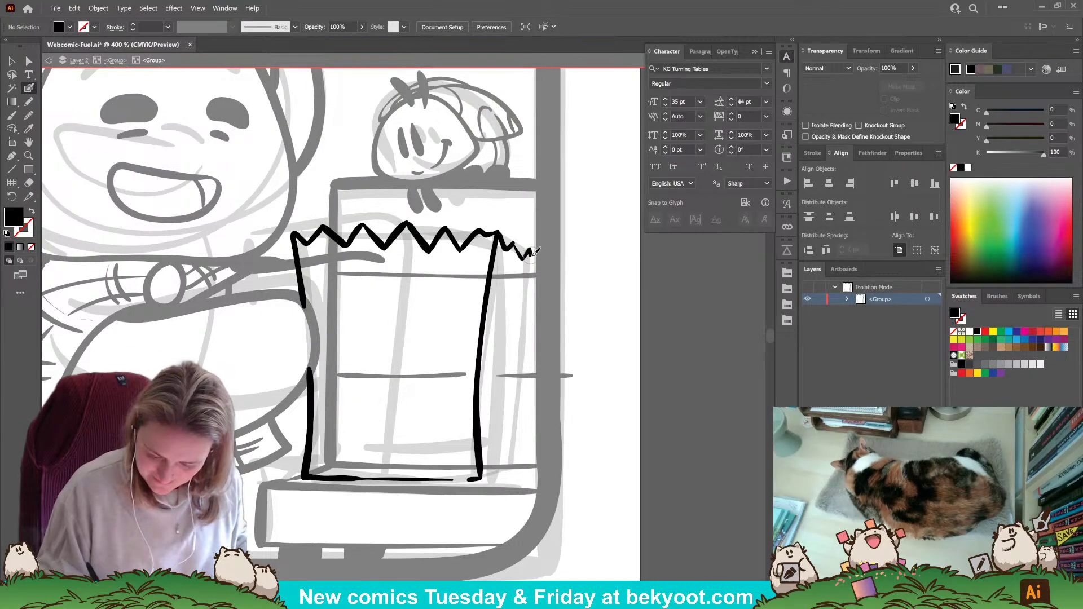
pyautogui.moveTo(536, 250)
pyautogui.mouseDown()
pyautogui.moveTo(509, 463)
pyautogui.moveTo(462, 478)
pyautogui.moveTo(491, 475)
pyautogui.mouseUp()
pyautogui.hotkey('shift', 'x')
pyautogui.hotkey('ctrl', 'z')
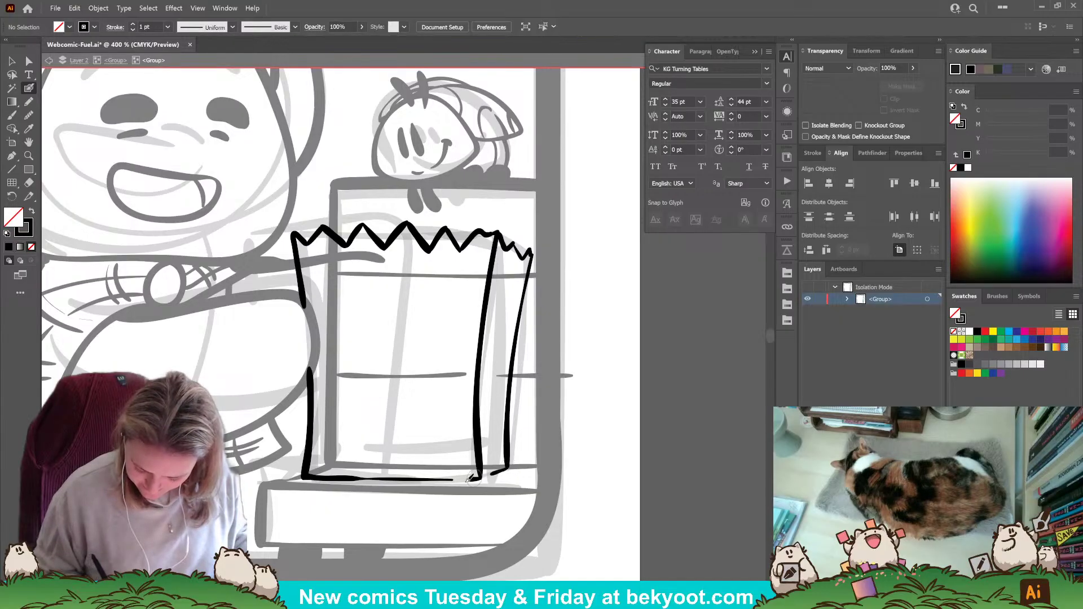
# Add broken crease lines down the bag's side panel, forking into a triangular fold at the bottom.
pyautogui.moveTo(514, 255); pyautogui.dragTo(500, 317)
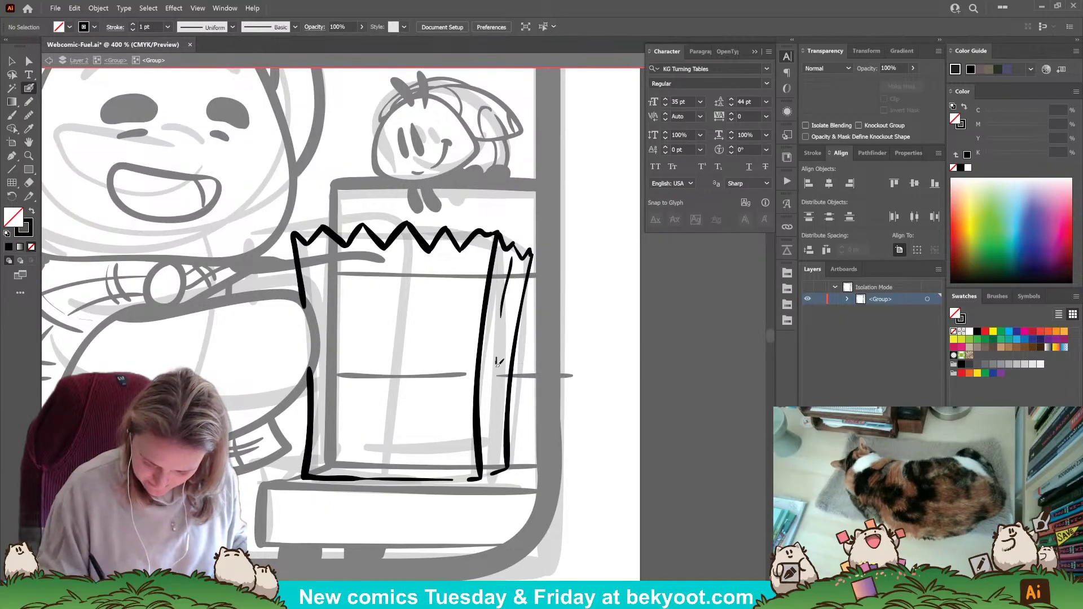
pyautogui.moveTo(496, 364); pyautogui.dragTo(483, 475)
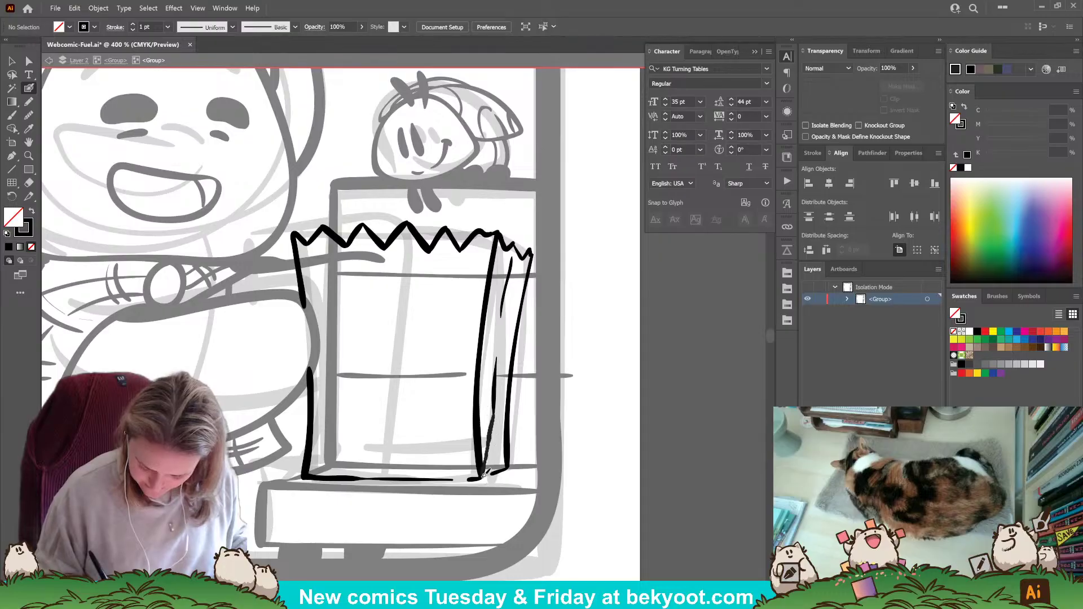
pyautogui.moveTo(494, 414); pyautogui.dragTo(508, 468)
pyautogui.moveTo(437, 485); pyautogui.dragTo(439, 520)
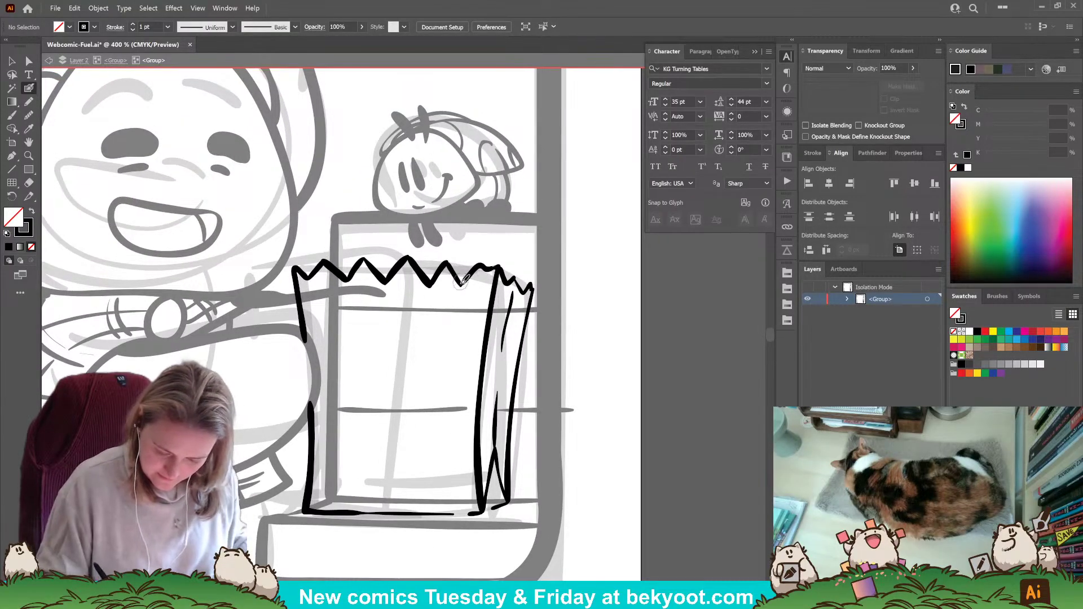
# Ink two pointed triangular flaps sticking out from the bag's upper right corner, one above the side panel and one hanging over it.
pyautogui.moveTo(462, 282); pyautogui.dragTo(539, 220)
pyautogui.hotkey('ctrl', 'z')
pyautogui.moveTo(488, 265)
pyautogui.mouseDown()
pyautogui.moveTo(522, 213)
pyautogui.moveTo(545, 248)
pyautogui.moveTo(502, 248)
pyautogui.mouseUp()
pyautogui.moveTo(478, 265)
pyautogui.mouseDown()
pyautogui.moveTo(531, 255)
pyautogui.moveTo(535, 322)
pyautogui.moveTo(473, 227)
pyautogui.moveTo(524, 223)
pyautogui.moveTo(519, 248)
pyautogui.mouseUp()
pyautogui.hotkey('ctrl', 'z')
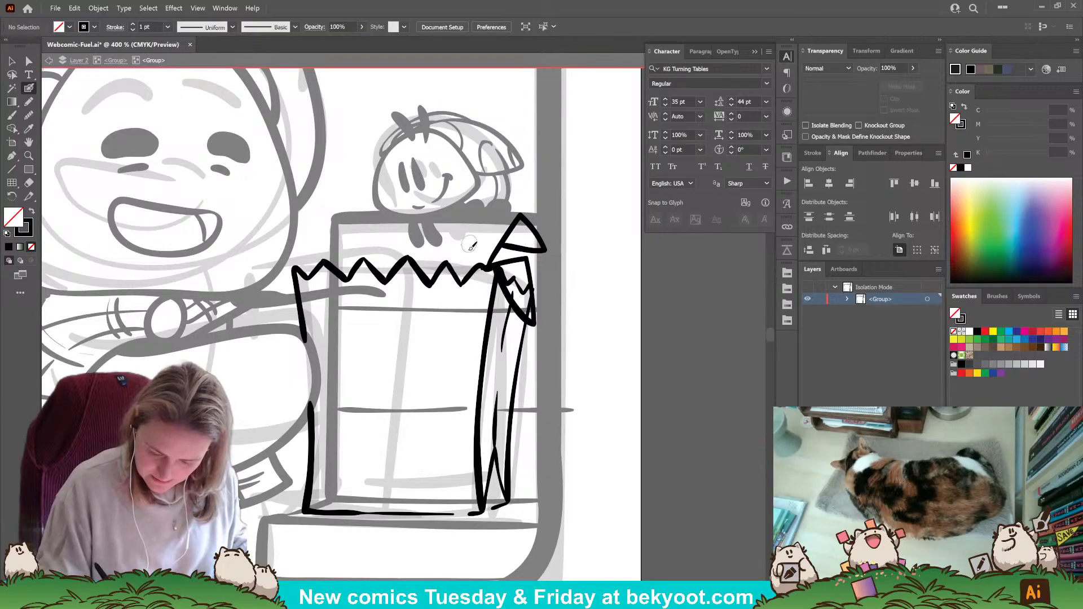
# Ink the slanted box end, long top edge and small left end piece of the contents rising behind the bag's zigzag top.
pyautogui.moveTo(459, 284)
pyautogui.mouseDown()
pyautogui.moveTo(473, 223)
pyautogui.moveTo(449, 306)
pyautogui.mouseUp()
pyautogui.hotkey('ctrl', 'z')
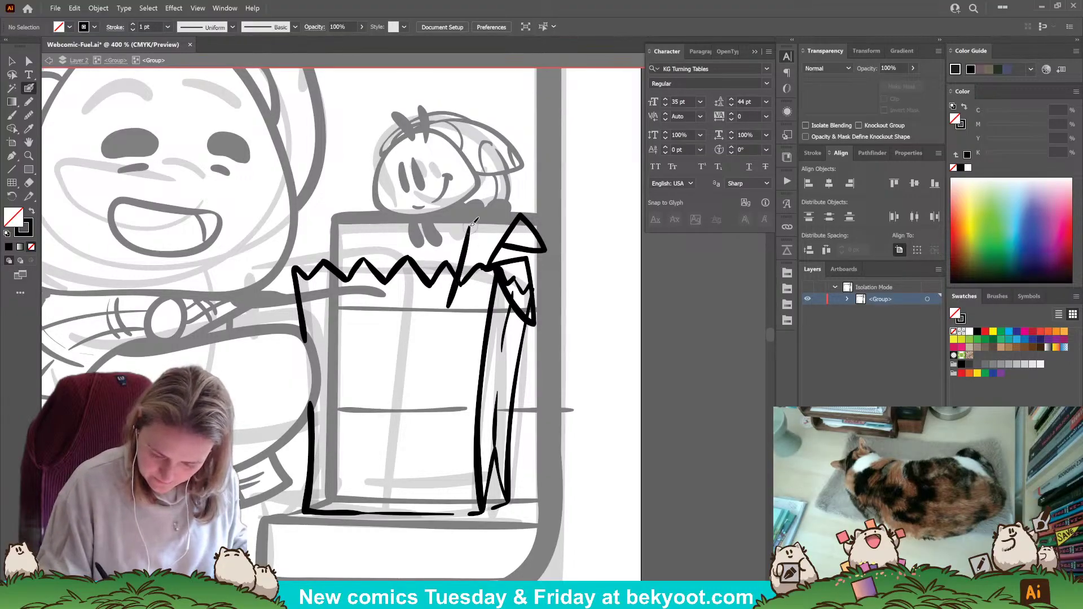
pyautogui.moveTo(474, 225)
pyautogui.mouseDown()
pyautogui.moveTo(513, 233)
pyautogui.moveTo(462, 260)
pyautogui.mouseUp()
pyautogui.moveTo(325, 232); pyautogui.dragTo(338, 278)
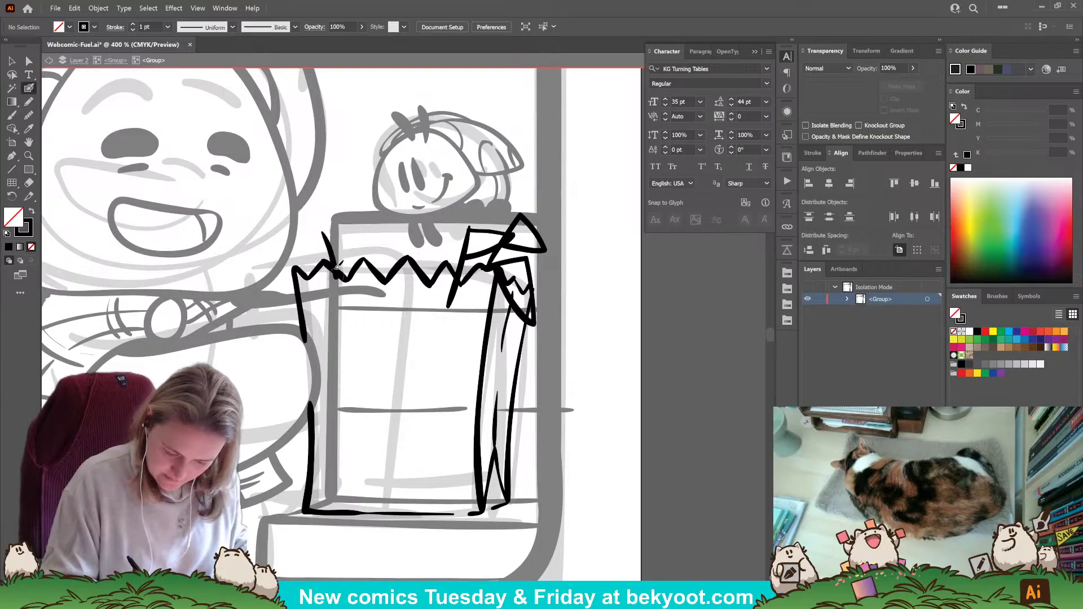
pyautogui.moveTo(325, 231)
pyautogui.mouseDown()
pyautogui.moveTo(472, 233)
pyautogui.moveTo(486, 235)
pyautogui.moveTo(486, 258)
pyautogui.mouseUp()
pyautogui.moveTo(337, 237)
pyautogui.mouseDown()
pyautogui.moveTo(315, 241)
pyautogui.moveTo(325, 260)
pyautogui.mouseUp()
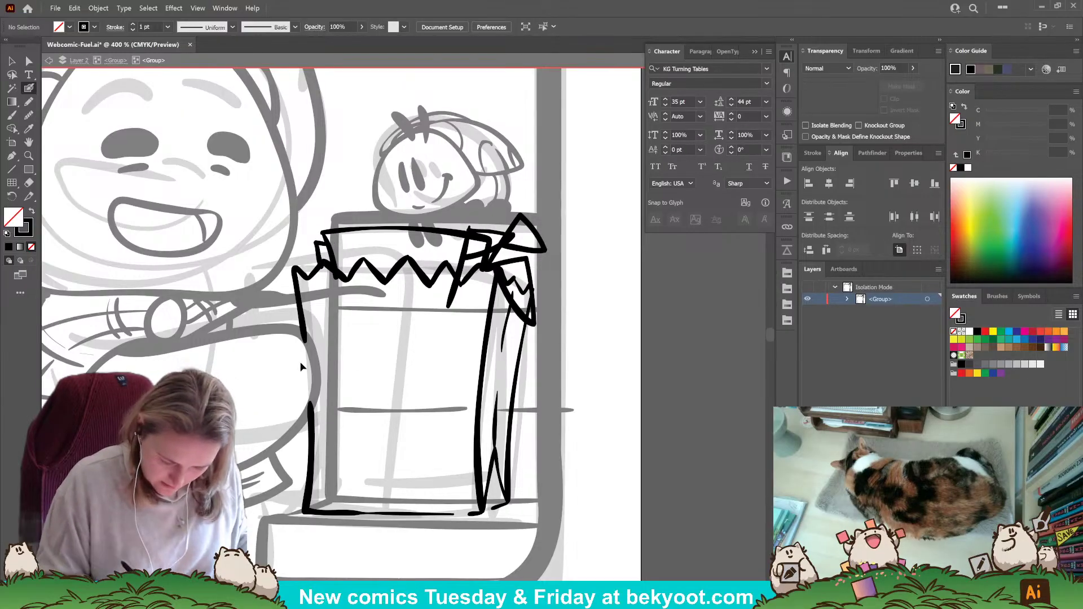
# Erase the overshooting ends of the contents' left end strokes, slanted right stroke and long top edge.
pyautogui.keyDown('ctrl'); pyautogui.click(332, 248); pyautogui.keyUp('ctrl')
pyautogui.keyDown('ctrl'); pyautogui.keyDown('shift'); pyautogui.click(318, 250); pyautogui.keyUp('shift'); pyautogui.keyUp('ctrl')
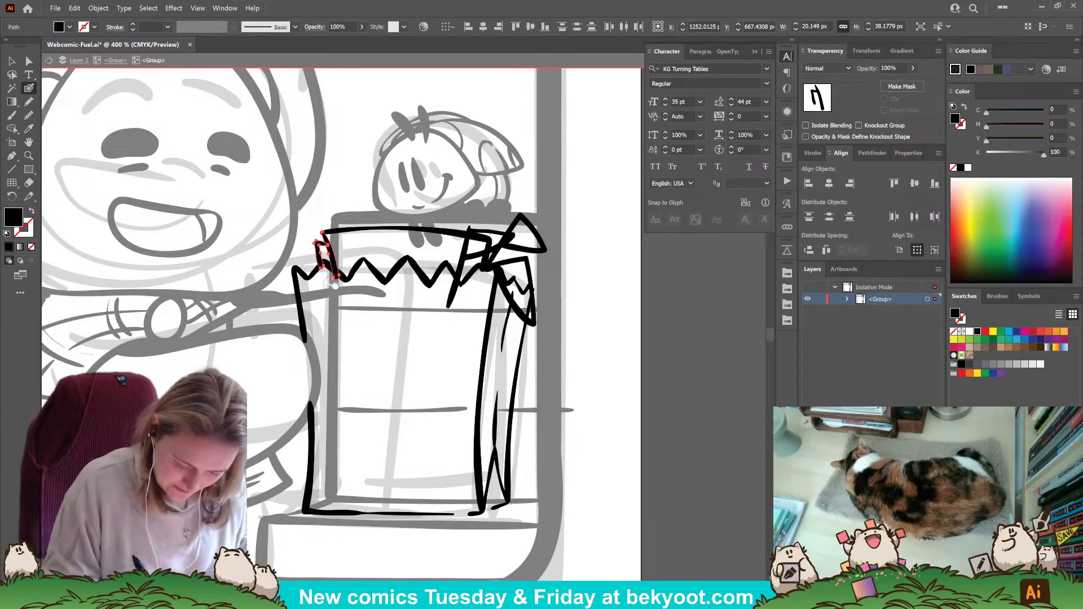
pyautogui.moveTo(333, 280); pyautogui.dragTo(335, 283)
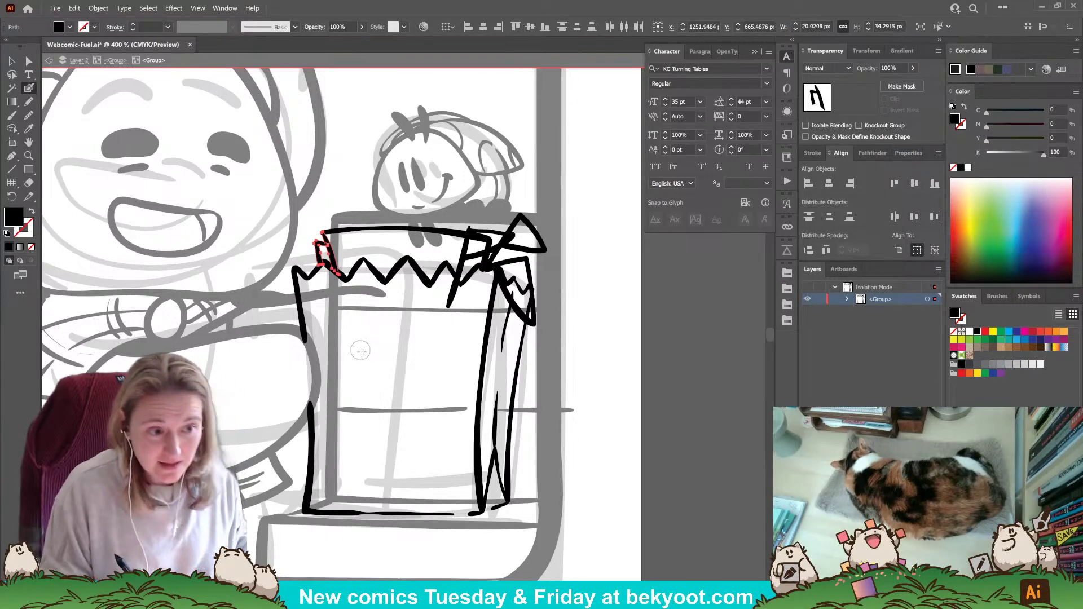
pyautogui.moveTo(405, 353); pyautogui.dragTo(380, 358)
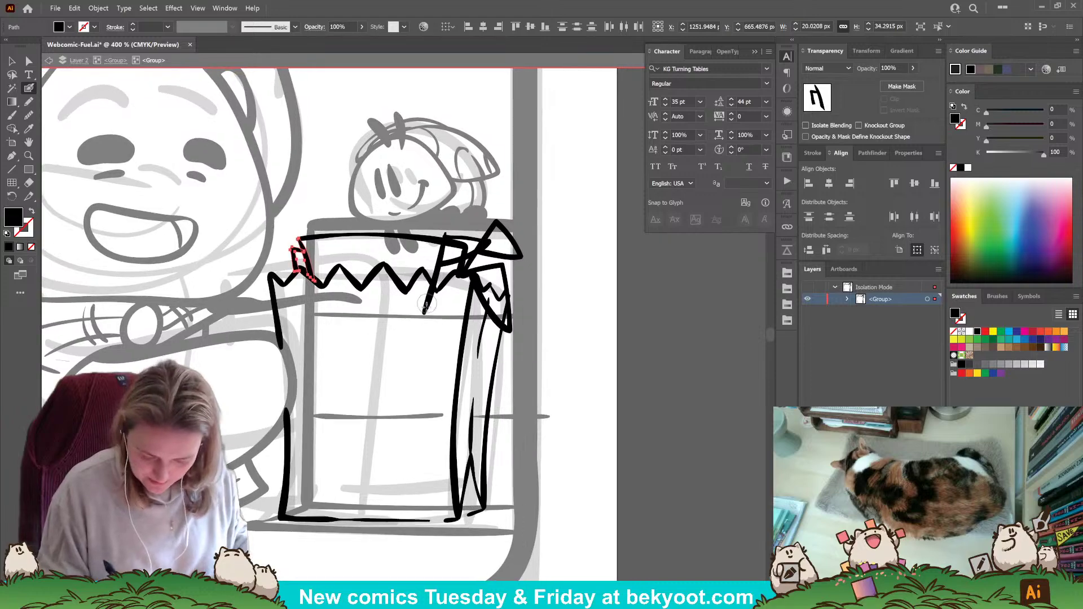
pyautogui.moveTo(446, 233)
pyautogui.mouseDown()
pyautogui.moveTo(424, 313)
pyautogui.moveTo(423, 293)
pyautogui.moveTo(431, 309)
pyautogui.mouseUp()
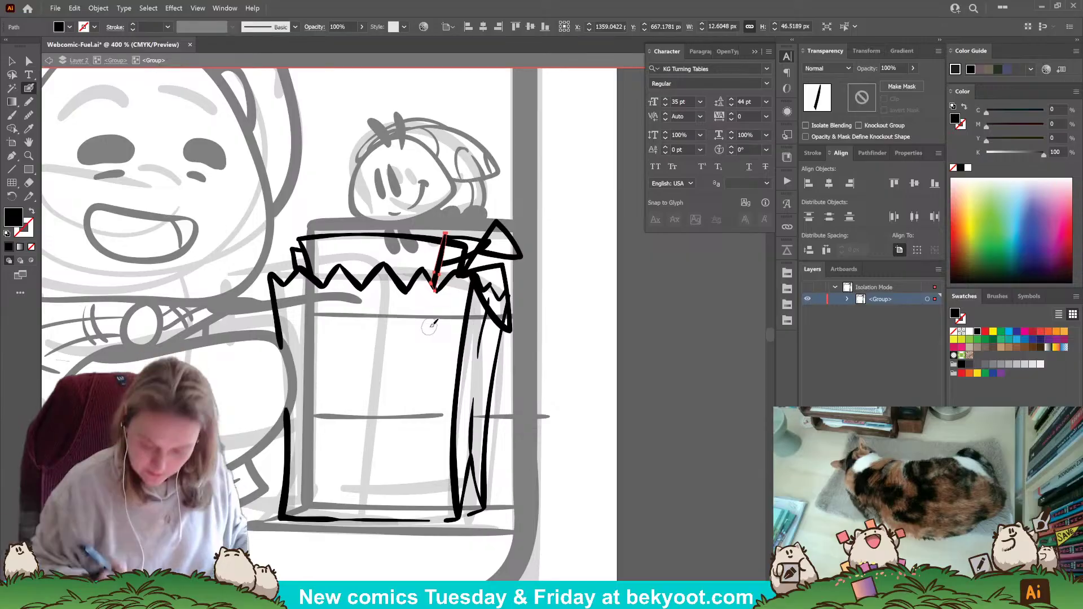
pyautogui.press('ctrl')
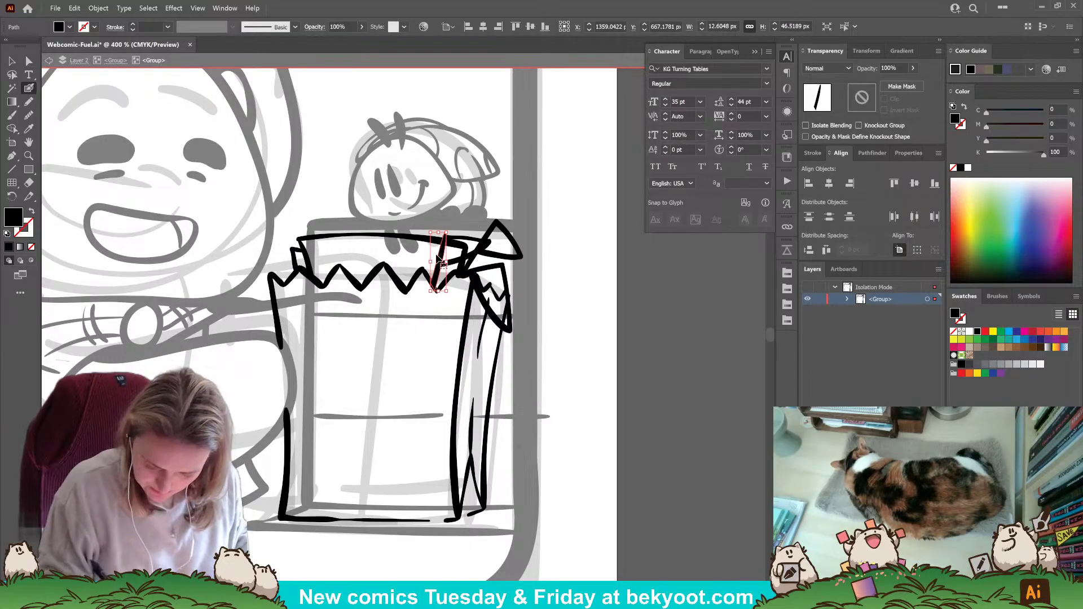
pyautogui.keyDown('ctrl'); pyautogui.click(412, 240); pyautogui.keyUp('ctrl')
pyautogui.moveTo(458, 275)
pyautogui.mouseDown()
pyautogui.moveTo(466, 248)
pyautogui.moveTo(454, 238)
pyautogui.mouseUp()
pyautogui.hotkey('ctrl', 'z')
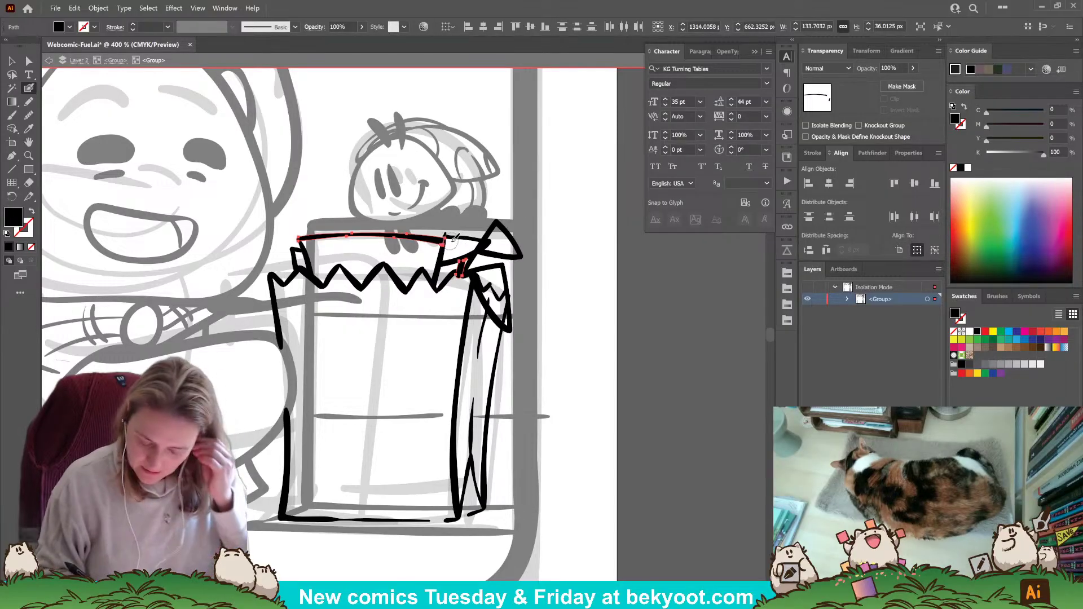
# Erase the side panel's zigzag top, crease and rear edge where the hanging triangular flap covers them.
pyautogui.moveTo(490, 285); pyautogui.dragTo(510, 285)
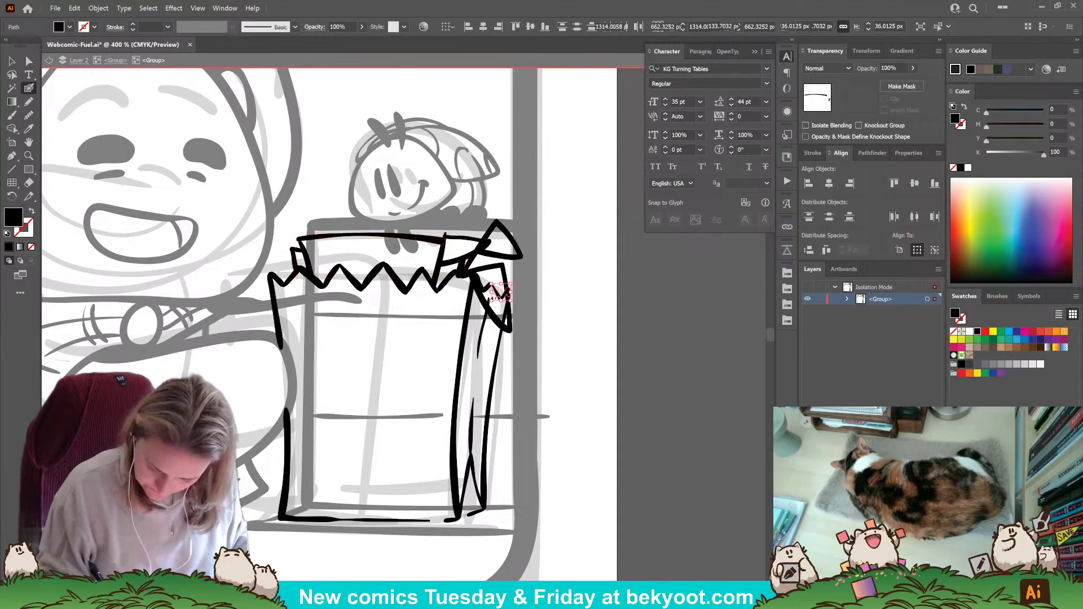
pyautogui.keyDown('ctrl'); pyautogui.keyDown('shift'); pyautogui.click(481, 334); pyautogui.keyUp('shift'); pyautogui.keyUp('ctrl')
pyautogui.keyDown('ctrl'); pyautogui.keyDown('shift'); pyautogui.click(487, 287); pyautogui.keyUp('shift'); pyautogui.keyUp('ctrl')
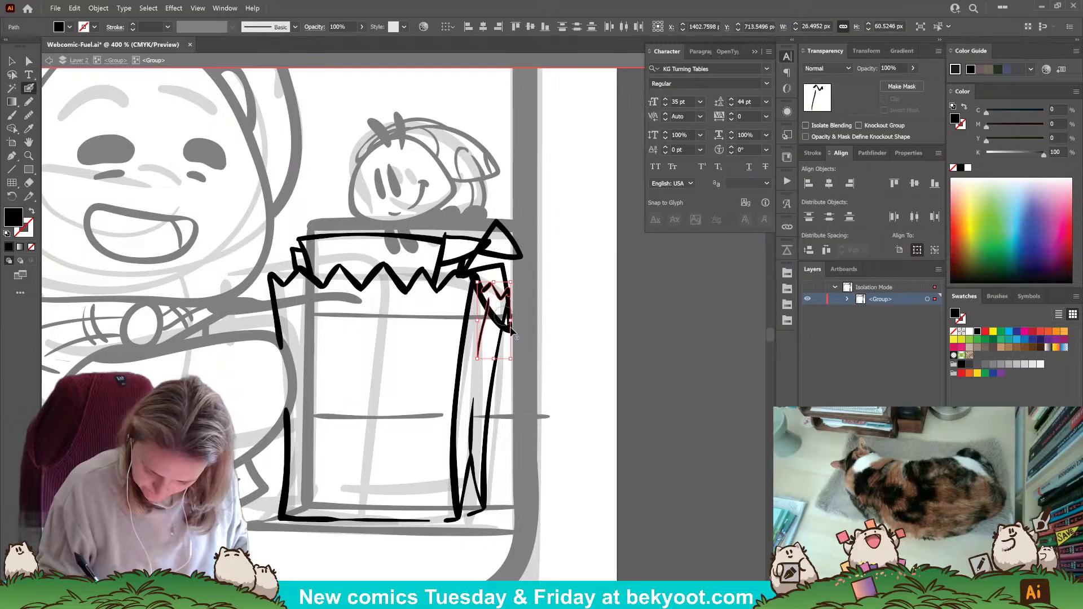
pyautogui.moveTo(512, 294)
pyautogui.mouseDown()
pyautogui.moveTo(490, 286)
pyautogui.moveTo(491, 305)
pyautogui.moveTo(507, 302)
pyautogui.moveTo(503, 318)
pyautogui.mouseUp()
pyautogui.keyDown('ctrl'); pyautogui.click(509, 333); pyautogui.keyUp('ctrl')
pyautogui.keyDown('ctrl'); pyautogui.click(497, 349); pyautogui.keyUp('ctrl')
pyautogui.keyDown('ctrl'); pyautogui.click(548, 285); pyautogui.keyUp('ctrl')
pyautogui.keyDown('ctrl'); pyautogui.click(480, 285); pyautogui.keyUp('ctrl')
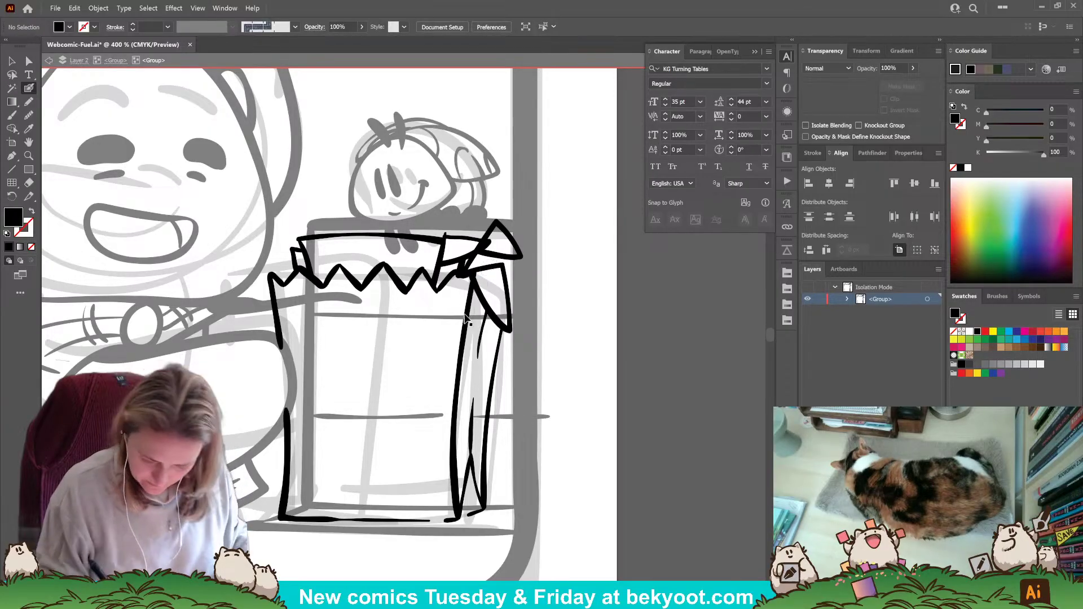
# Clean up the overlapping stroke ends where the flaps, the contents and the bag front's right edge meet.
pyautogui.moveTo(478, 278); pyautogui.dragTo(457, 518)
pyautogui.moveTo(476, 274); pyautogui.dragTo(478, 249)
pyautogui.keyDown('ctrl'); pyautogui.click(568, 298); pyautogui.keyUp('ctrl')
pyautogui.keyDown('ctrl'); pyautogui.click(470, 266); pyautogui.keyUp('ctrl')
pyautogui.keyDown('ctrl'); pyautogui.click(443, 320); pyautogui.keyUp('ctrl')
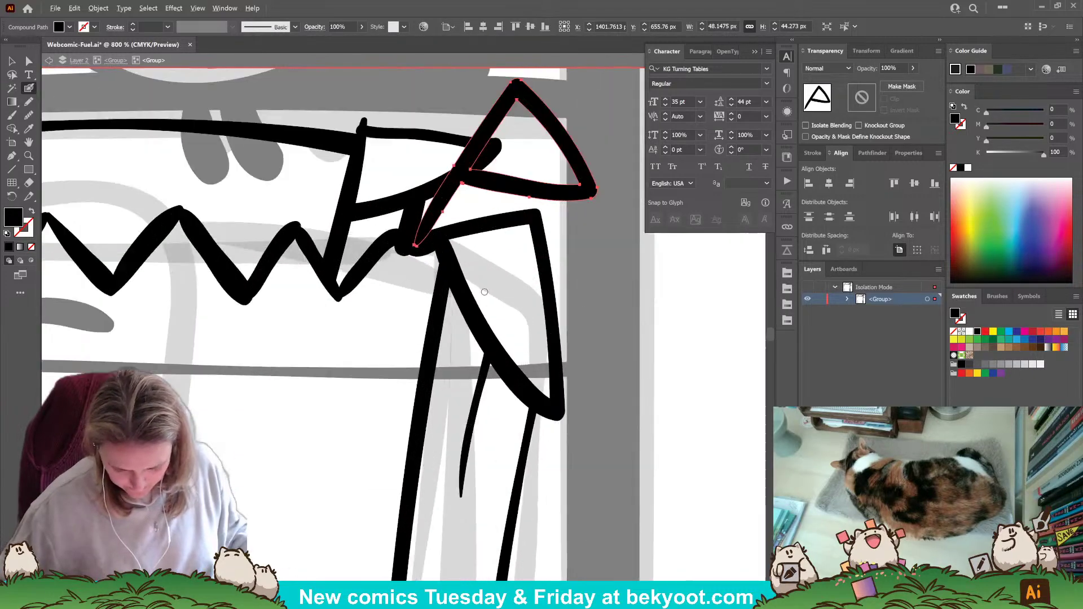
pyautogui.scroll(3, 486, 290)
pyautogui.moveTo(413, 243); pyautogui.dragTo(417, 204)
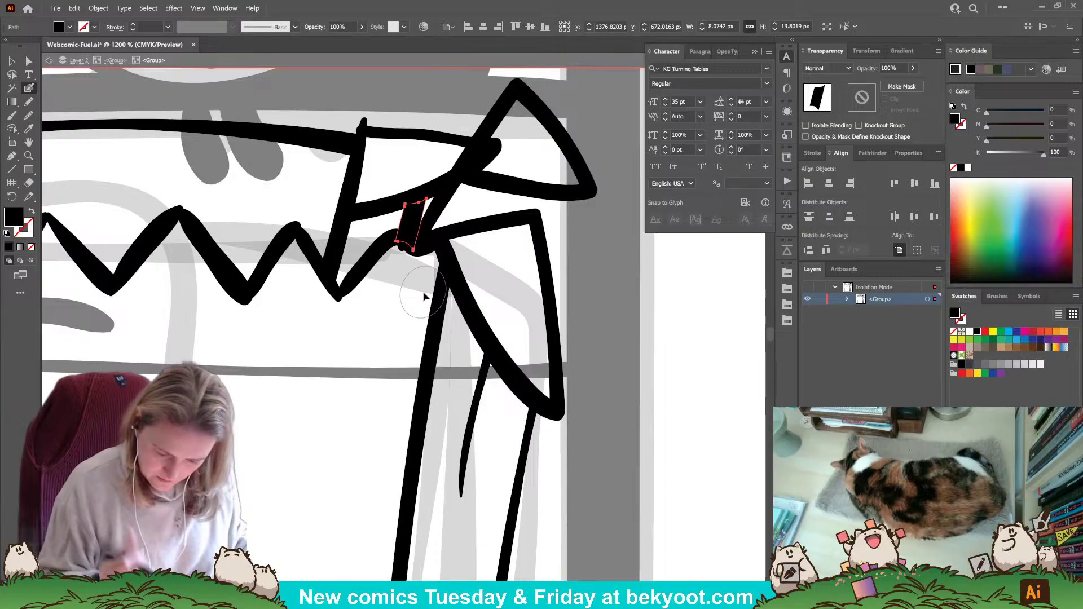
pyautogui.hotkey('ctrl', 'z')
pyautogui.moveTo(418, 204)
pyautogui.mouseDown()
pyautogui.moveTo(404, 245)
pyautogui.moveTo(438, 237)
pyautogui.moveTo(402, 256)
pyautogui.moveTo(403, 245)
pyautogui.mouseUp()
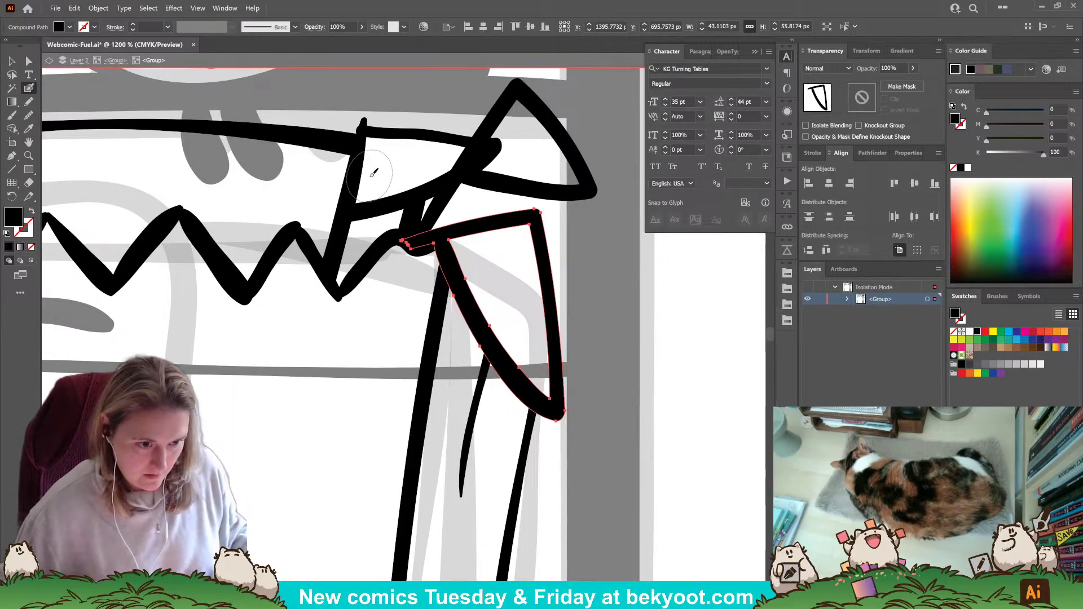
pyautogui.scroll(-2, 483, 270)
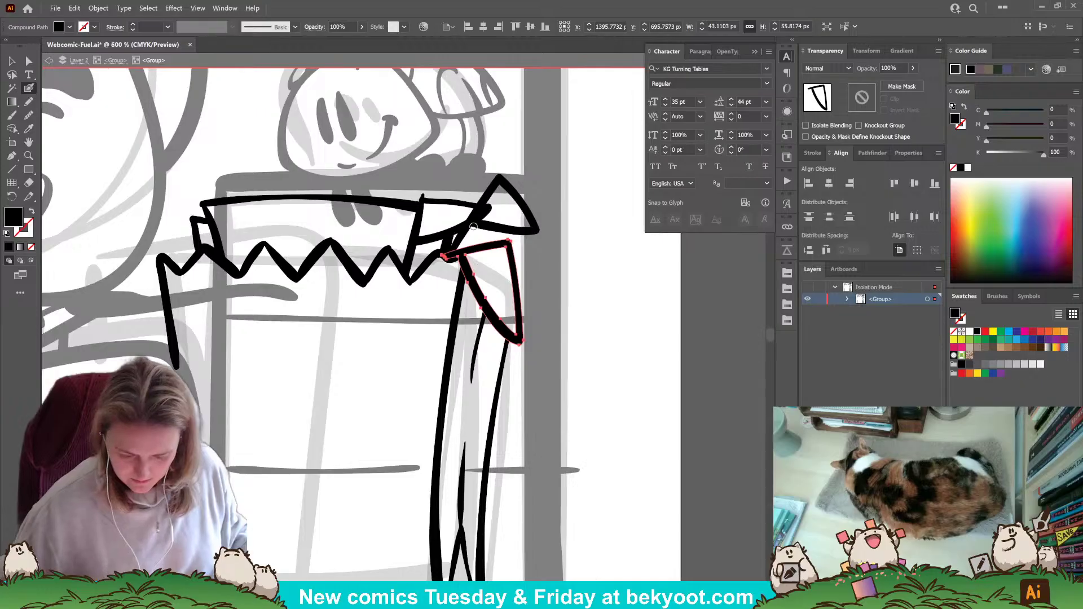
# Erase the part of the upper triangular flap's edge that crosses the corner of the slanted box end.
pyautogui.moveTo(472, 226); pyautogui.dragTo(449, 257)
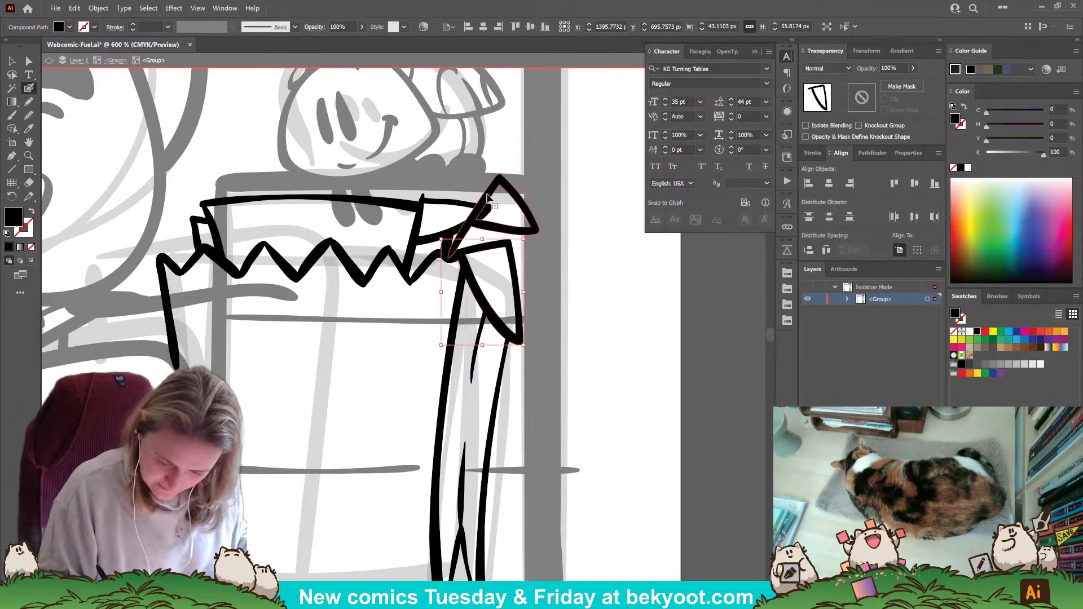
pyautogui.scroll(2, 486, 212)
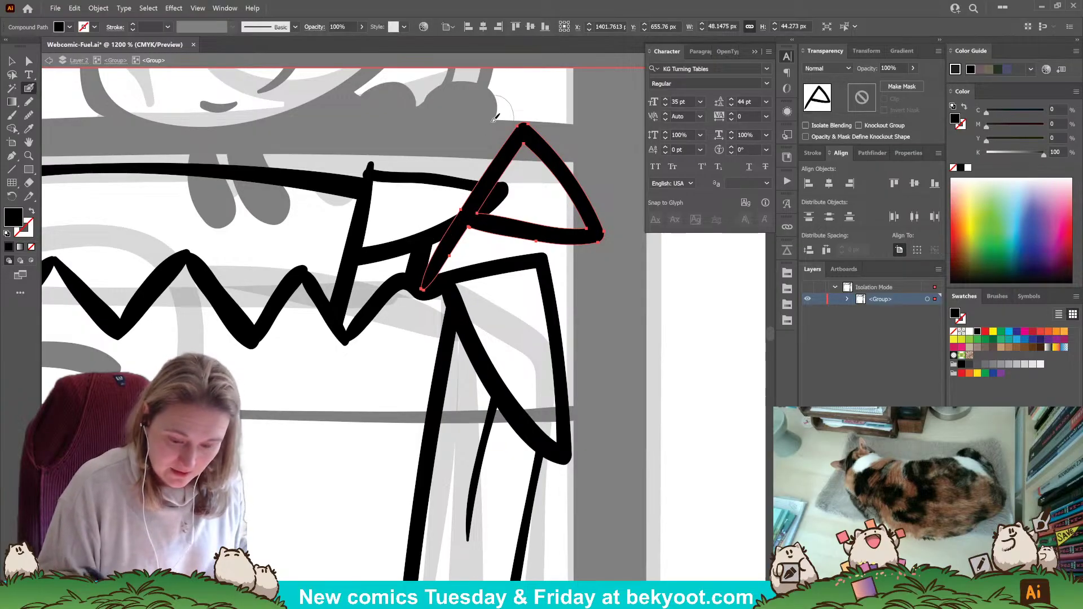
pyautogui.moveTo(467, 200)
pyautogui.mouseDown()
pyautogui.moveTo(479, 198)
pyautogui.moveTo(437, 223)
pyautogui.moveTo(486, 193)
pyautogui.moveTo(450, 203)
pyautogui.moveTo(478, 195)
pyautogui.moveTo(453, 213)
pyautogui.mouseUp()
pyautogui.moveTo(604, 292); pyautogui.dragTo(605, 290)
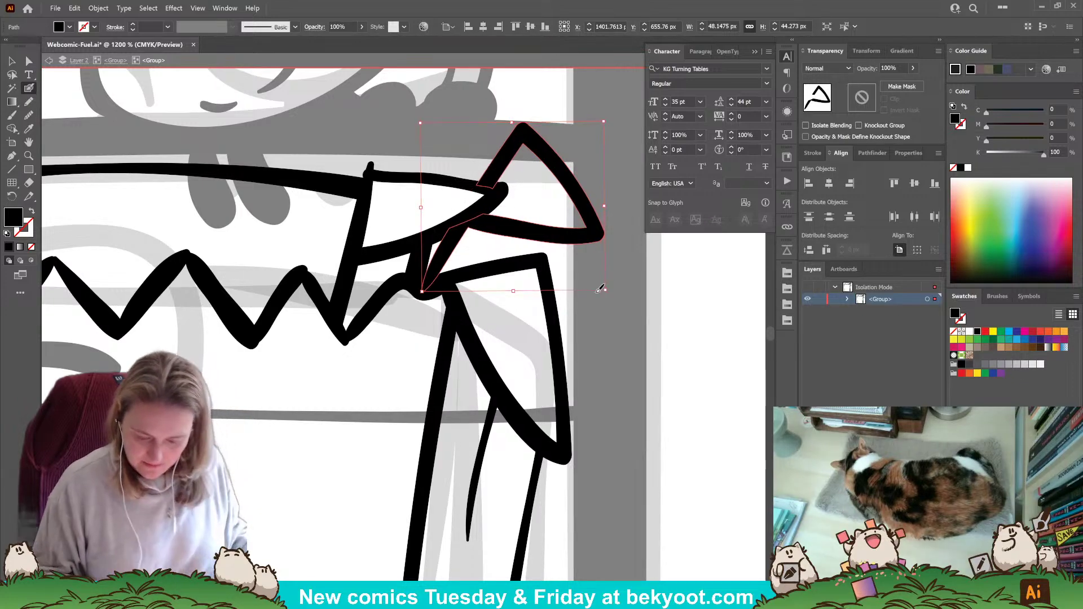
pyautogui.keyDown('ctrl'); pyautogui.click(588, 292); pyautogui.keyUp('ctrl')
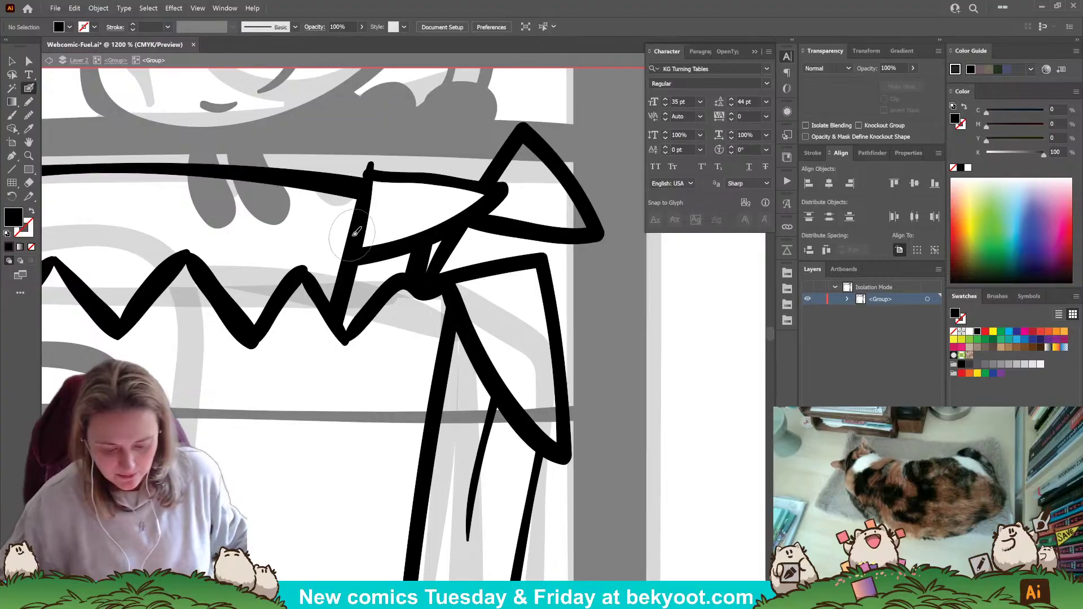
pyautogui.scroll(-3, 439, 242)
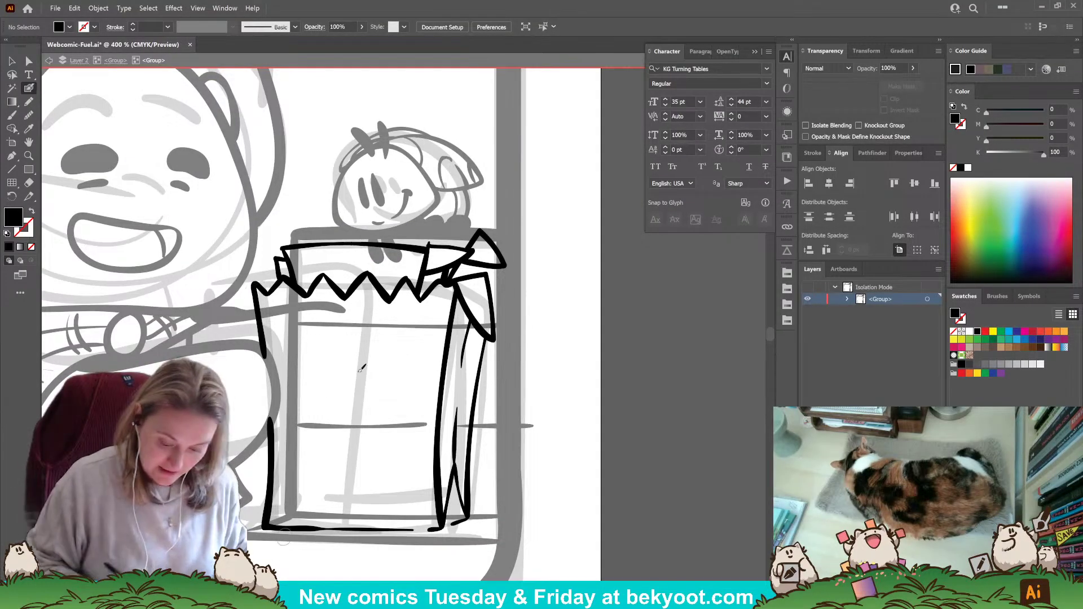
# Return to the parent line-art group and delete the bag's 30% opacity sketch group.
pyautogui.click(116, 61)
pyautogui.moveTo(378, 391); pyautogui.dragTo(418, 429)
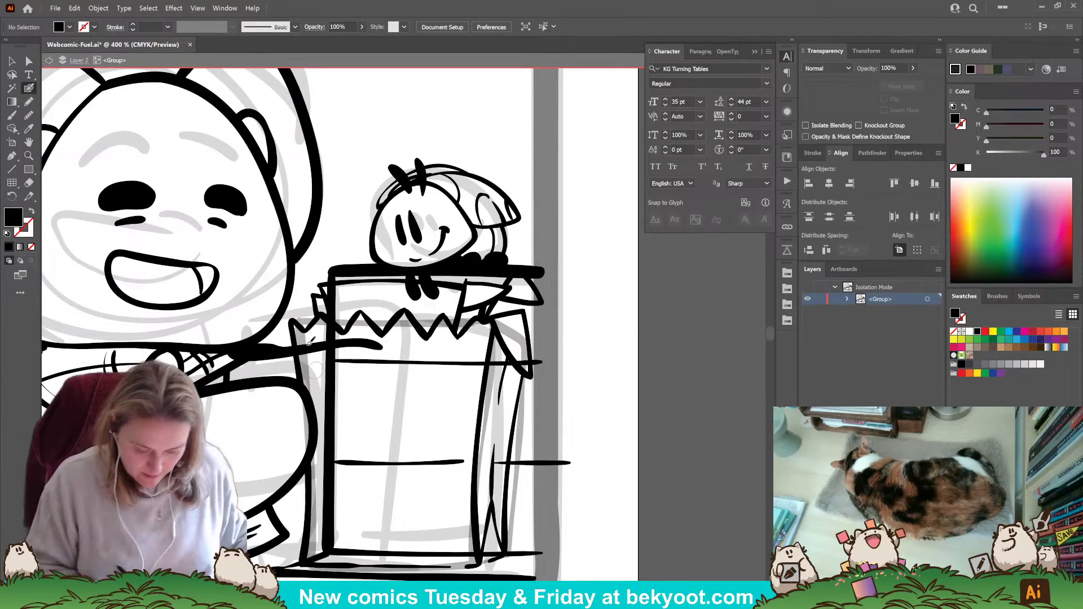
pyautogui.click(11, 61)
pyautogui.scroll(-3, 426, 392)
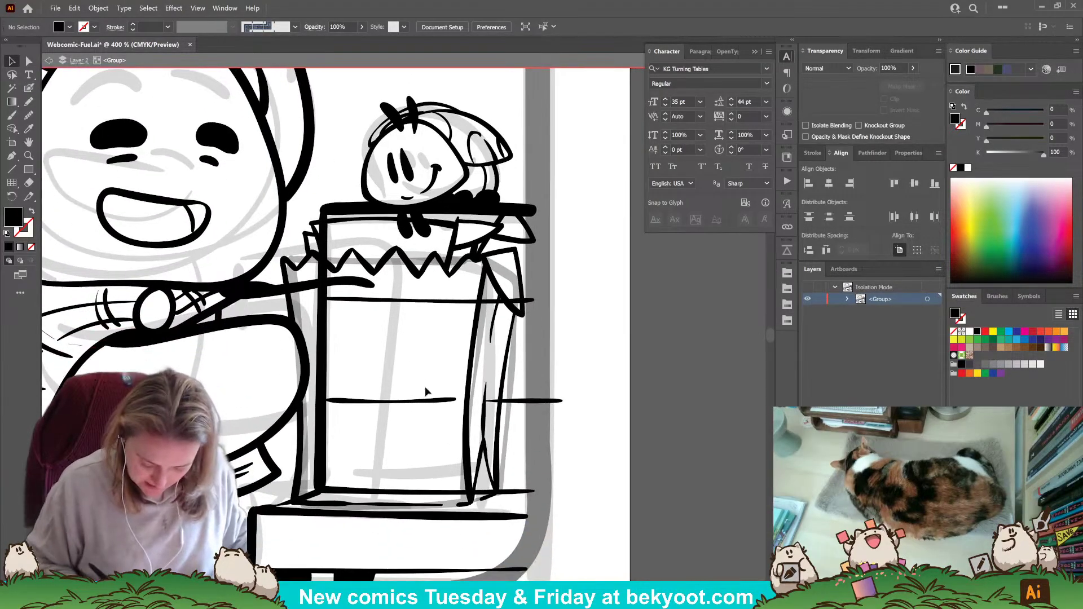
pyautogui.click(306, 496)
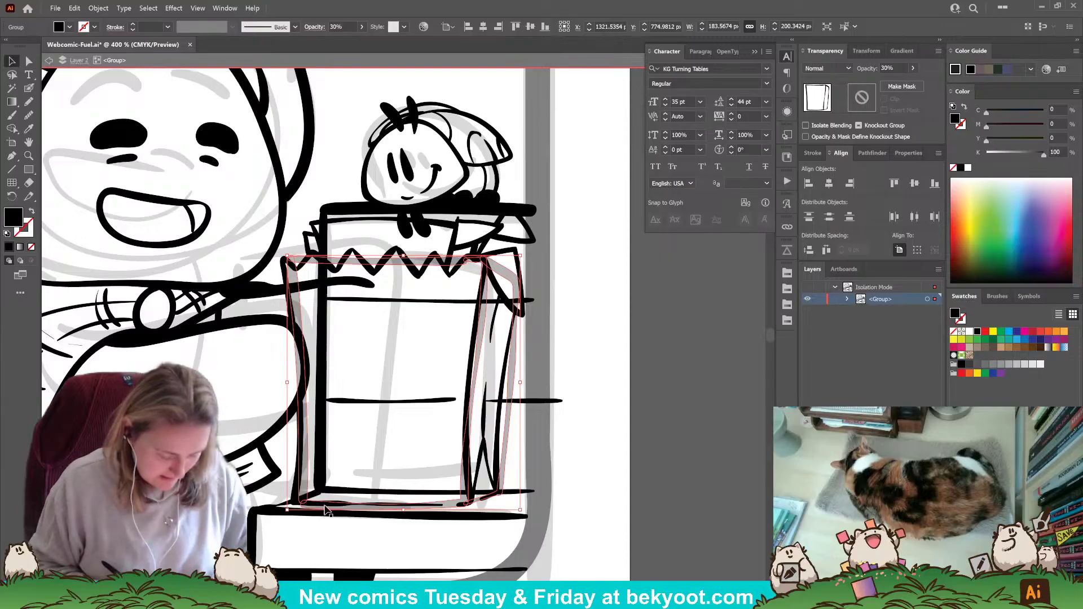
pyautogui.press('Delete')
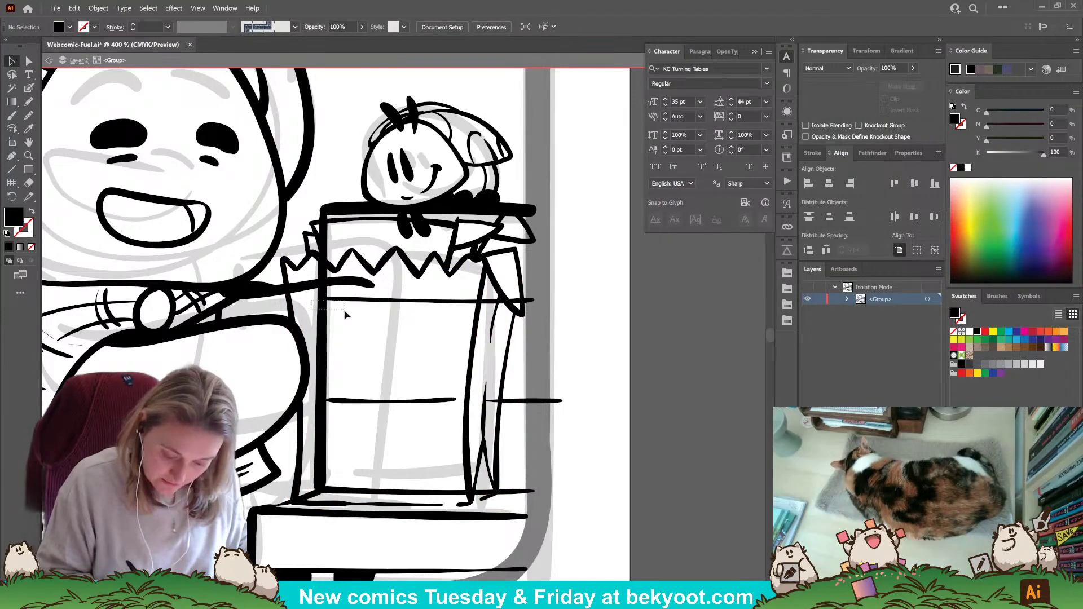
# Select the old rectangular outline and its horizontal lines, and erase the portions that run through the bag.
pyautogui.moveTo(346, 314); pyautogui.dragTo(348, 457)
pyautogui.keyDown('shift'); pyautogui.click(355, 495); pyautogui.keyUp('shift')
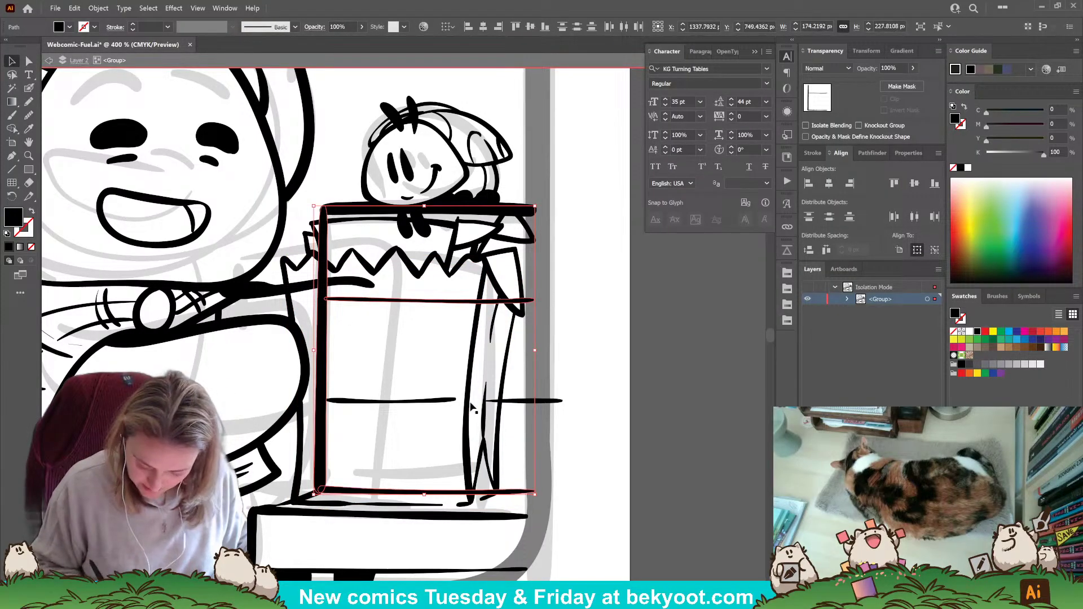
pyautogui.keyDown('shift'); pyautogui.click(494, 401); pyautogui.keyUp('shift')
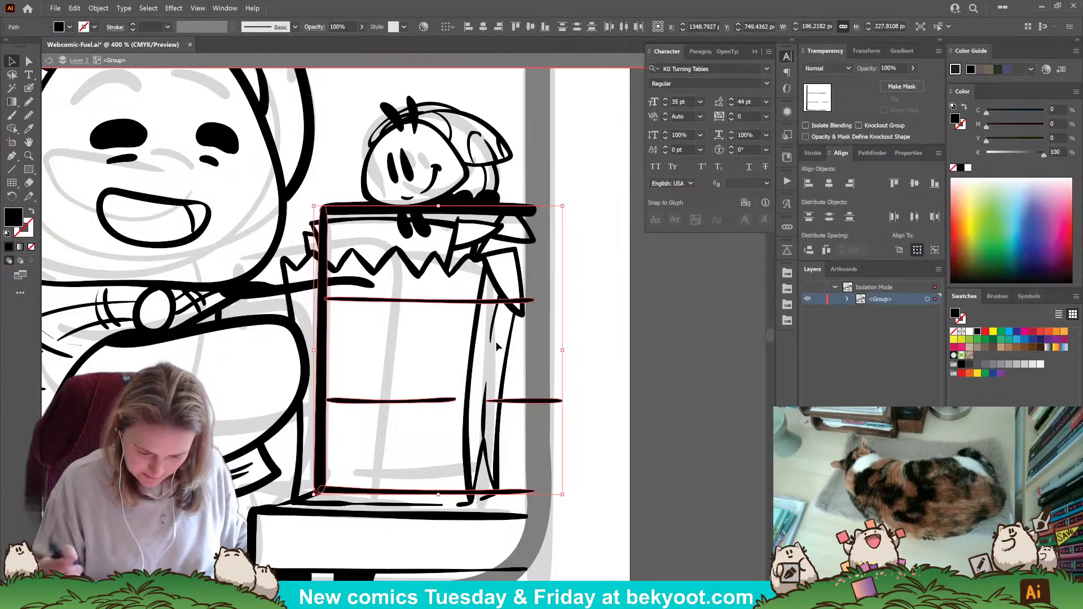
pyautogui.hotkey('shift', 'e')
pyautogui.moveTo(342, 490)
pyautogui.mouseDown()
pyautogui.moveTo(319, 479)
pyautogui.moveTo(318, 271)
pyautogui.moveTo(335, 305)
pyautogui.moveTo(372, 293)
pyautogui.moveTo(423, 302)
pyautogui.mouseUp()
pyautogui.moveTo(461, 305); pyautogui.dragTo(524, 302)
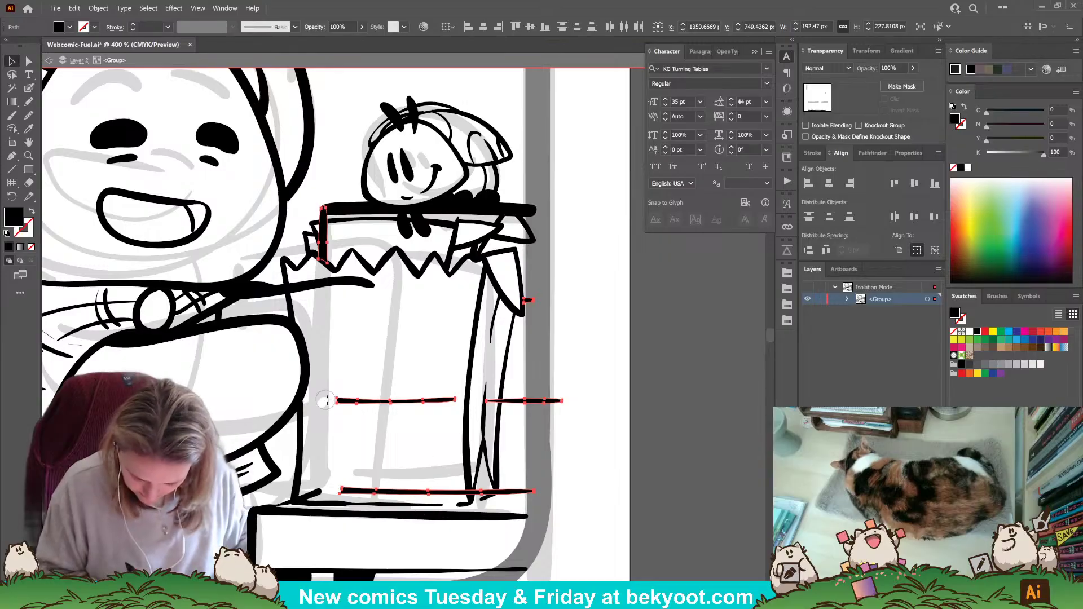
pyautogui.moveTo(327, 401); pyautogui.dragTo(481, 402)
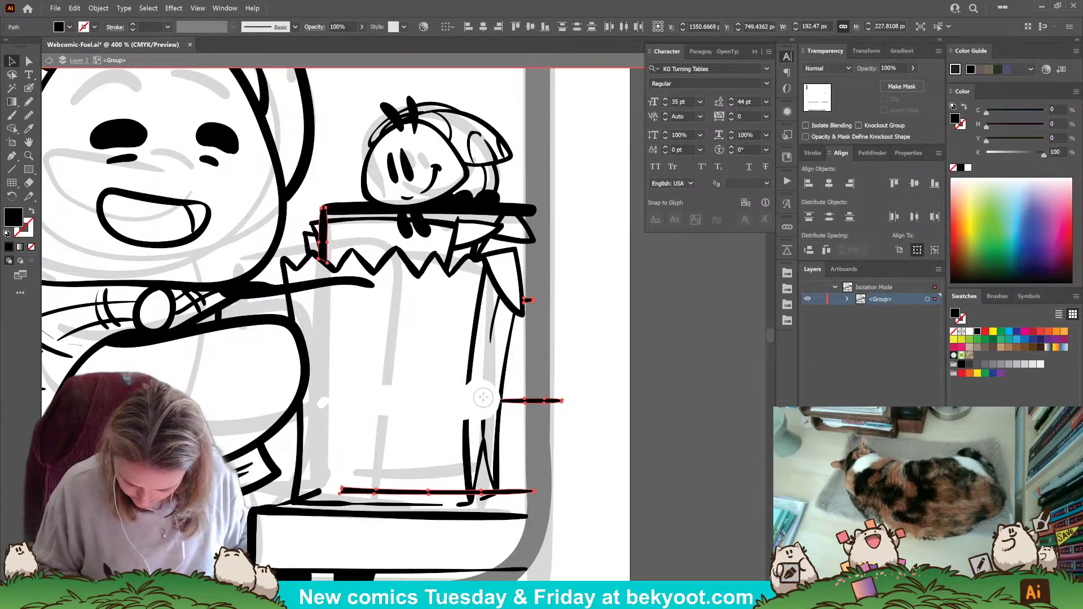
pyautogui.hotkey('ctrl', 'z')
pyautogui.moveTo(333, 488); pyautogui.dragTo(487, 486)
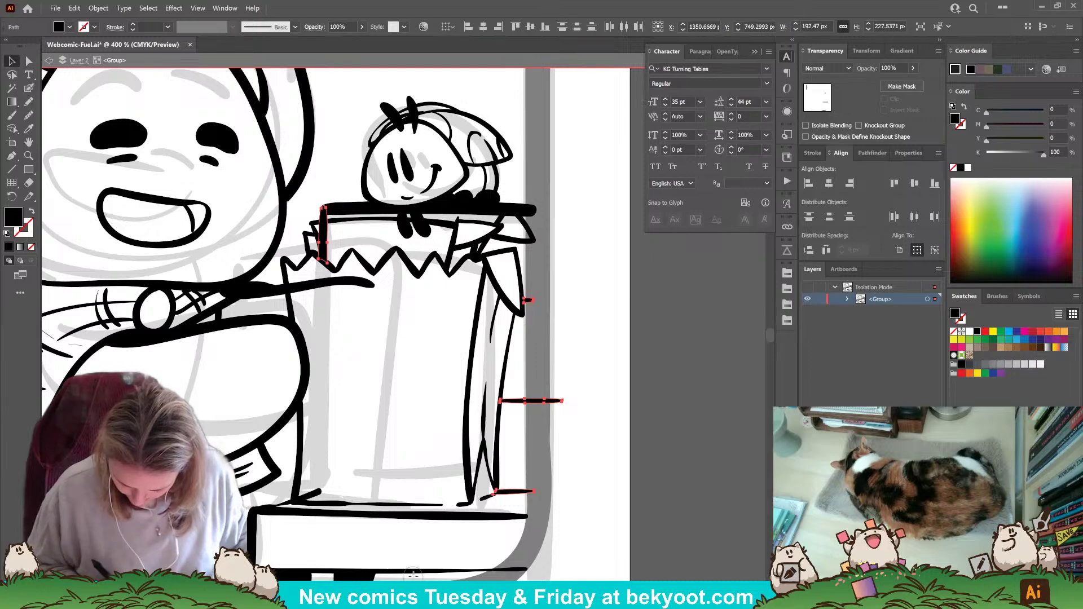
# Erase the end of the ledge's short diagonal stroke that extends into the bag's bottom left corner.
pyautogui.click(315, 493)
pyautogui.moveTo(335, 486); pyautogui.dragTo(308, 492)
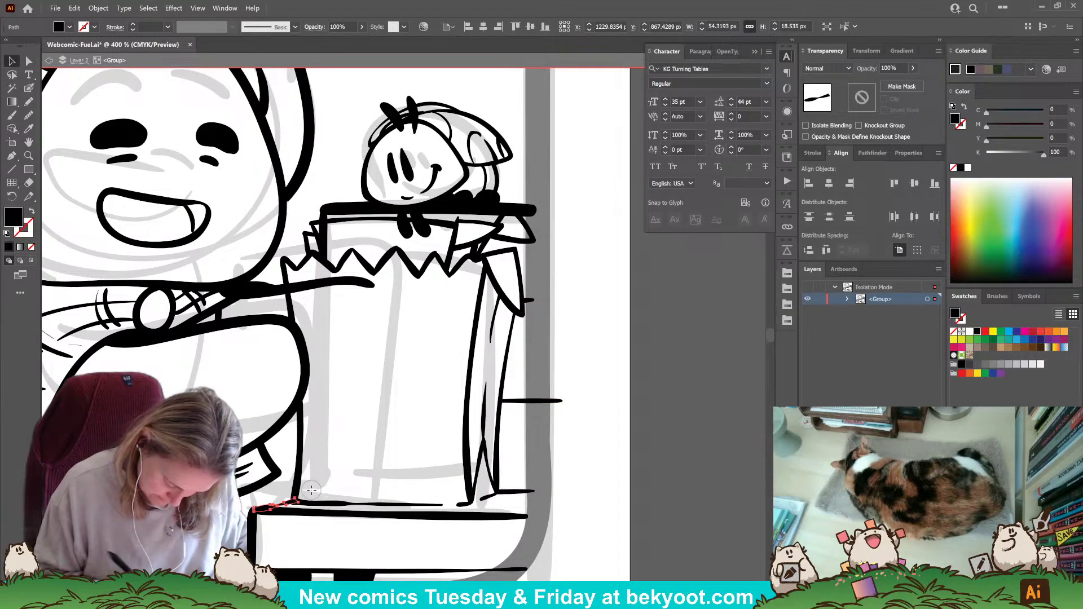
pyautogui.hotkey('ctrl', 'shift', 'a')
# Erase the old outline's leftover vertical stub down the left end of the bag's contents.
pyautogui.moveTo(515, 339); pyautogui.dragTo(557, 396)
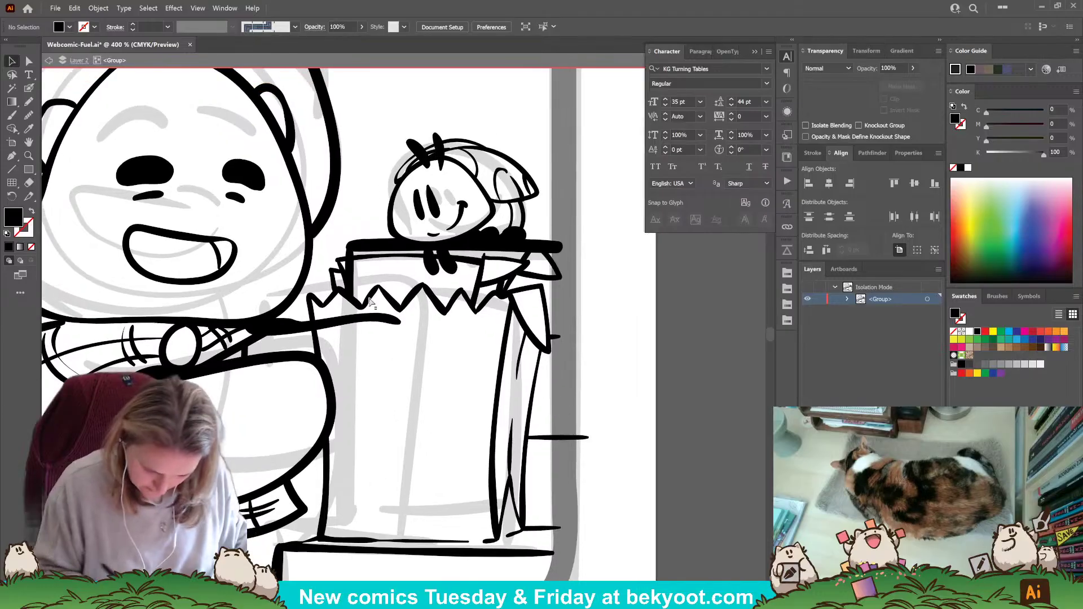
pyautogui.click(349, 259)
pyautogui.click(352, 270)
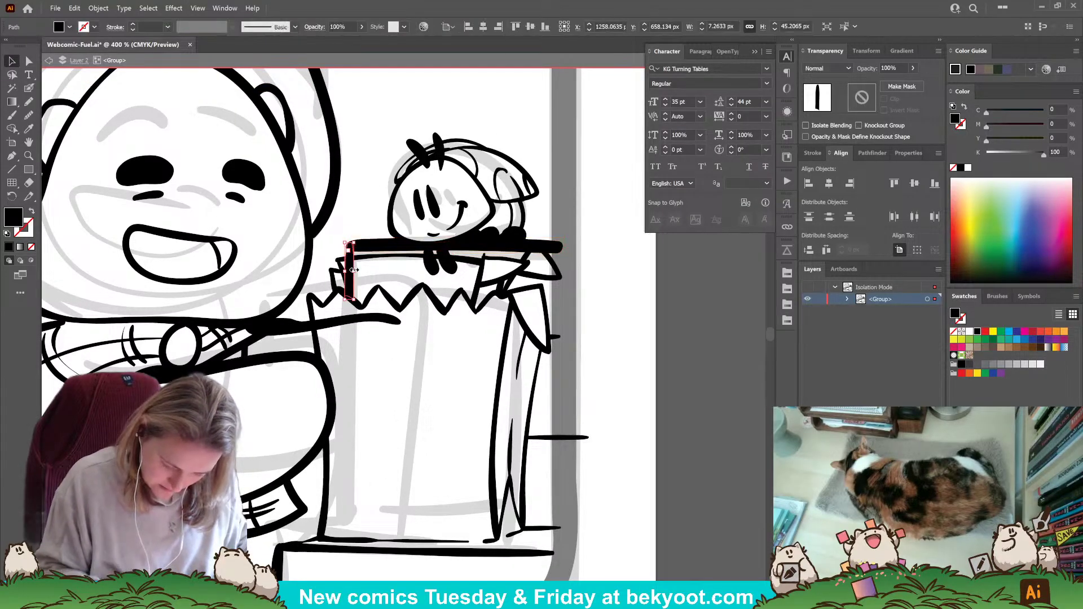
pyautogui.hotkey('shift', 'e')
pyautogui.moveTo(349, 302); pyautogui.dragTo(348, 268)
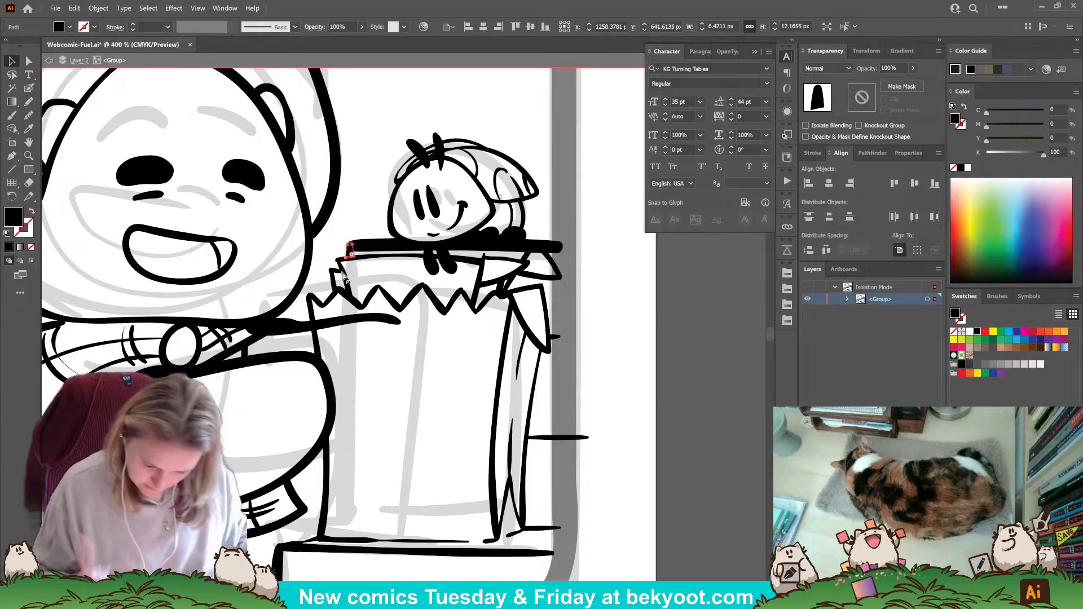
# Select the dark arm line that extends across the bag and erase the portion running over the bag.
pyautogui.click(615, 329)
pyautogui.moveTo(648, 388); pyautogui.dragTo(638, 406)
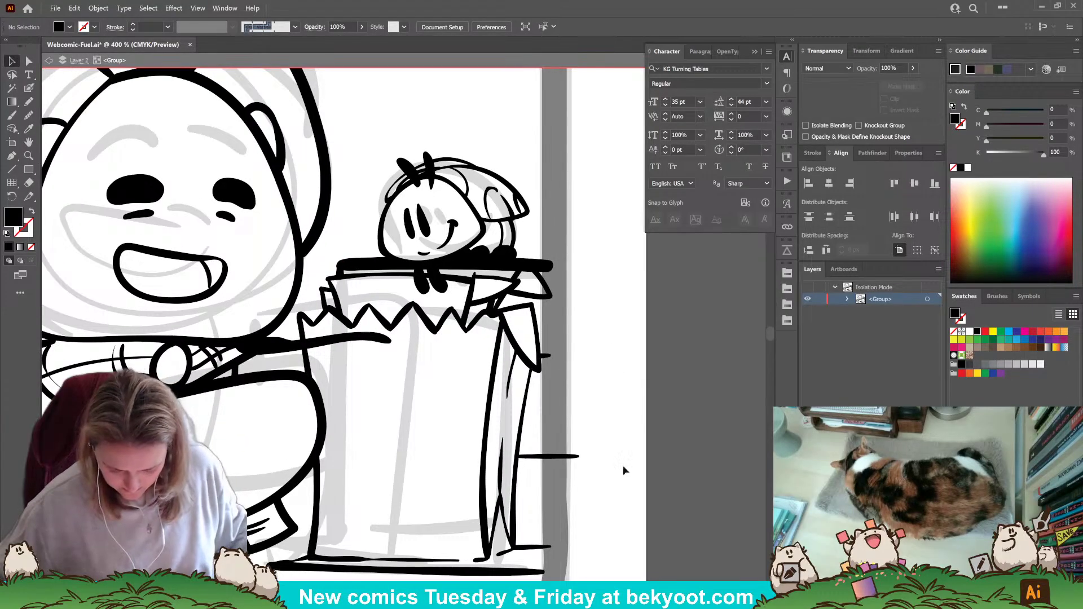
pyautogui.scroll(-2, 567, 433)
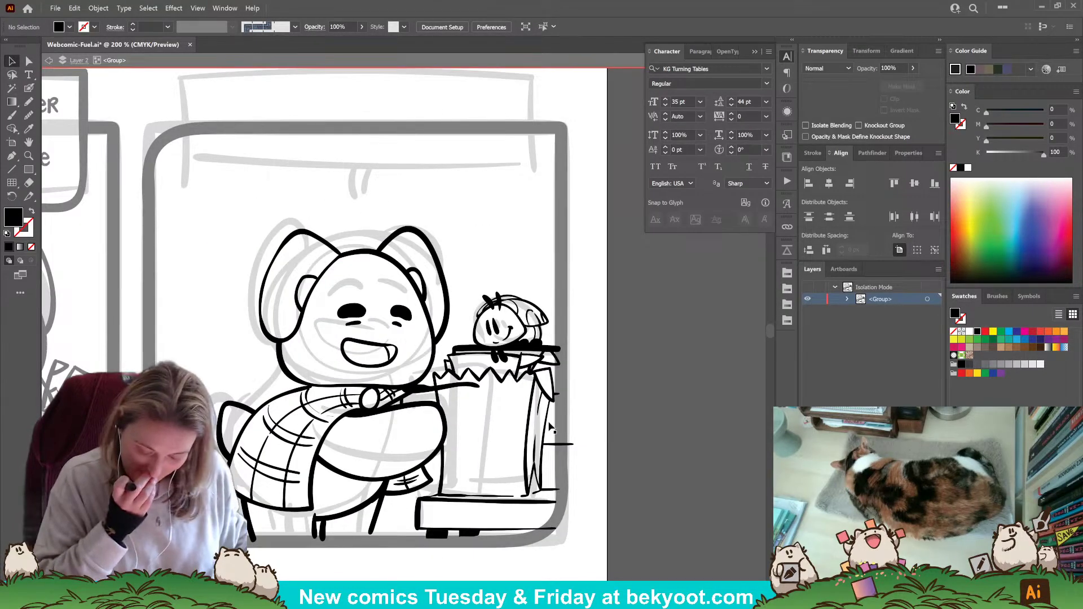
pyautogui.click(474, 390)
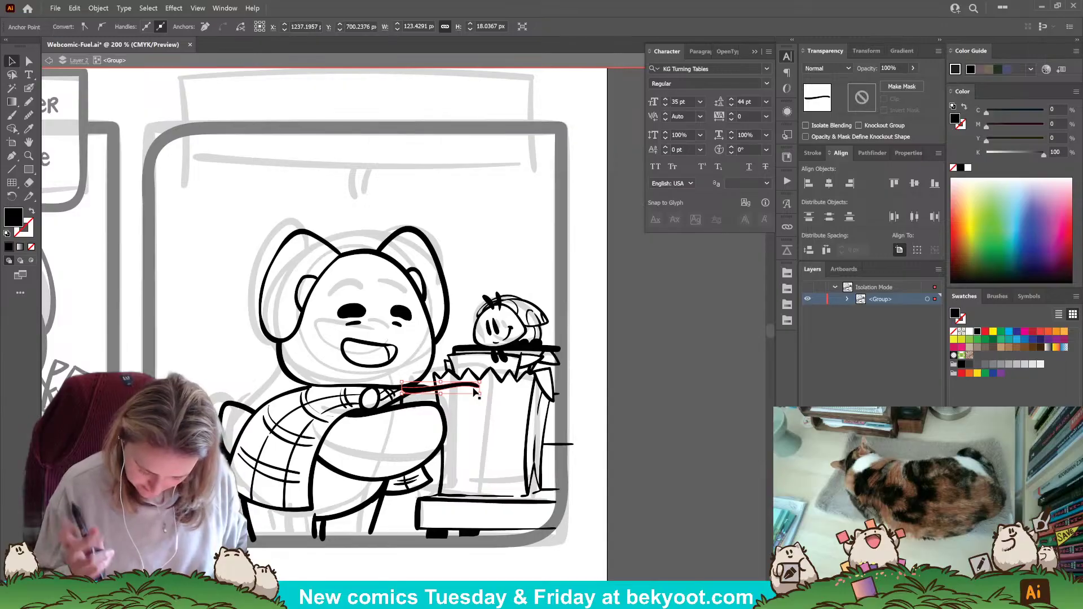
pyautogui.hotkey('shift', 'e')
pyautogui.moveTo(485, 397); pyautogui.dragTo(437, 388)
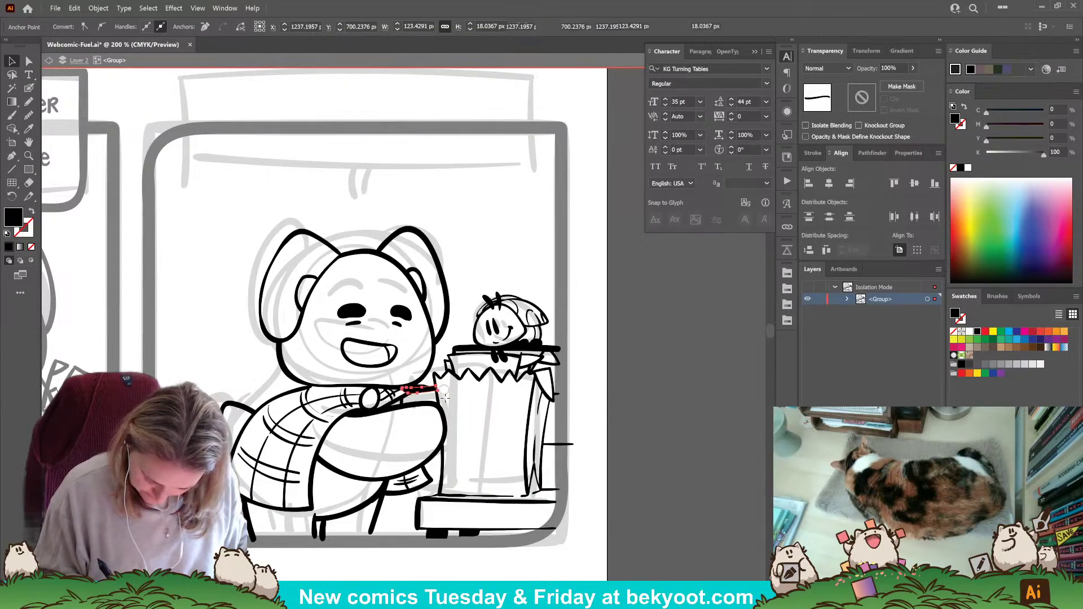
pyautogui.click(630, 473)
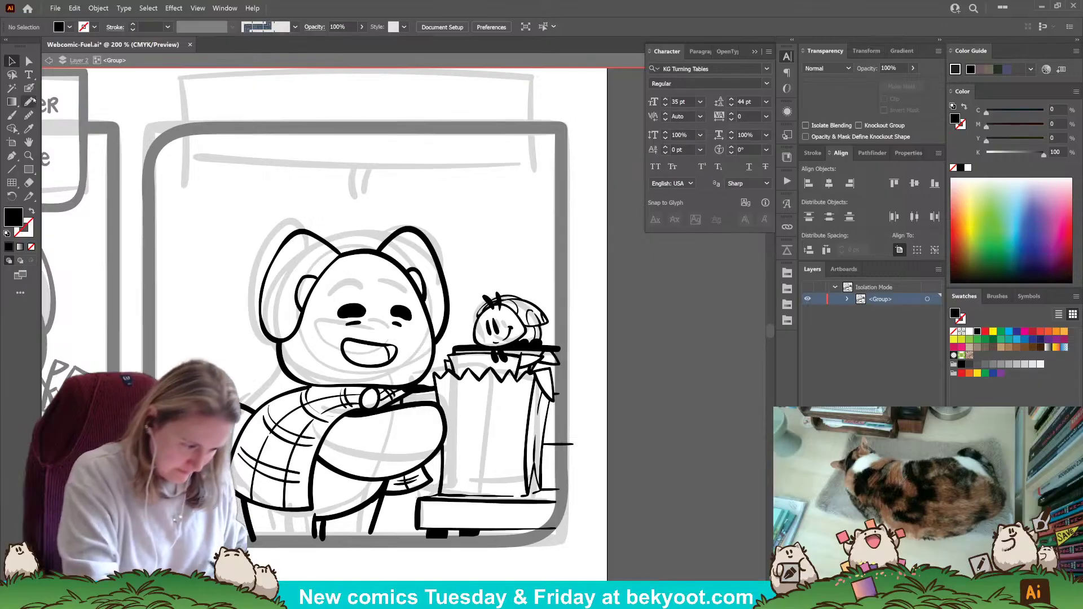
# Brush a short vertical stroke with the Blob Brush along the end of the character's arm, where it meets the bag's side edge.
pyautogui.click(28, 87)
pyautogui.moveTo(445, 398); pyautogui.dragTo(449, 435)
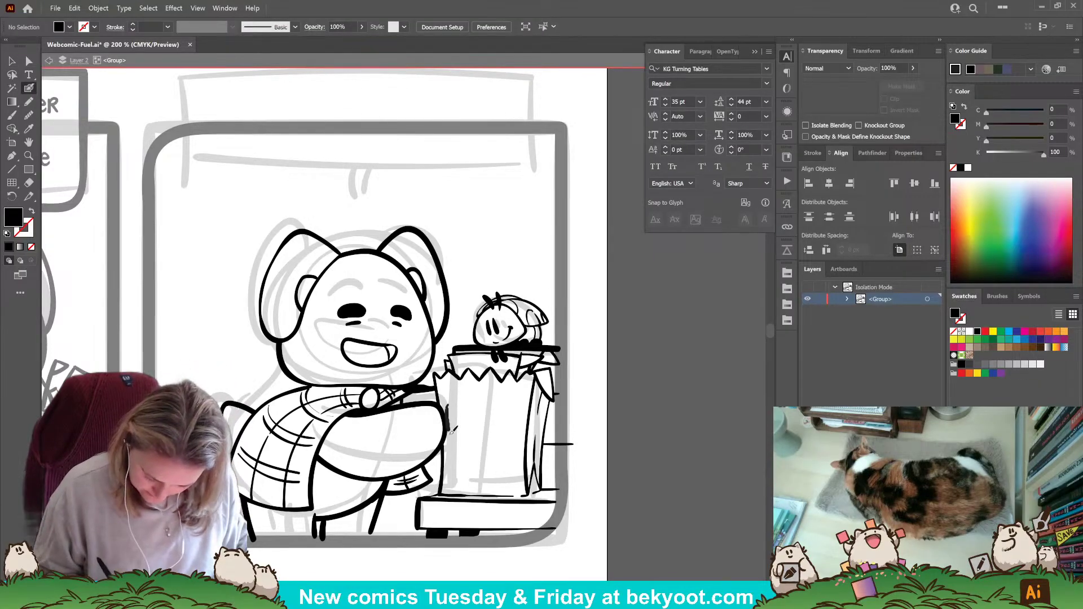
pyautogui.hotkey('shift', 'x')
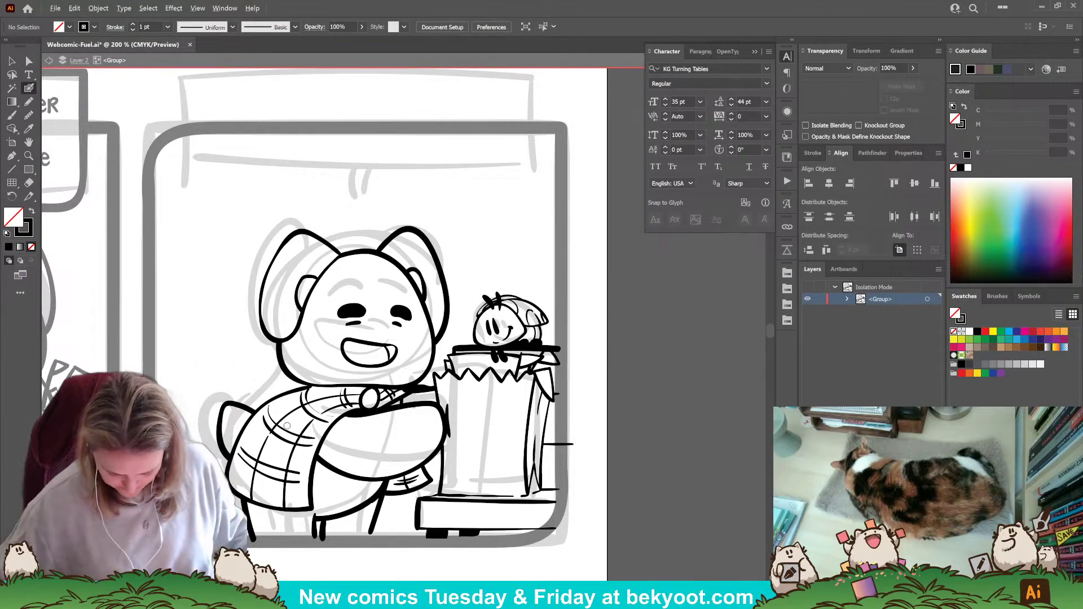
pyautogui.scroll(-1, 398, 457)
pyautogui.scroll(-1, 436, 382)
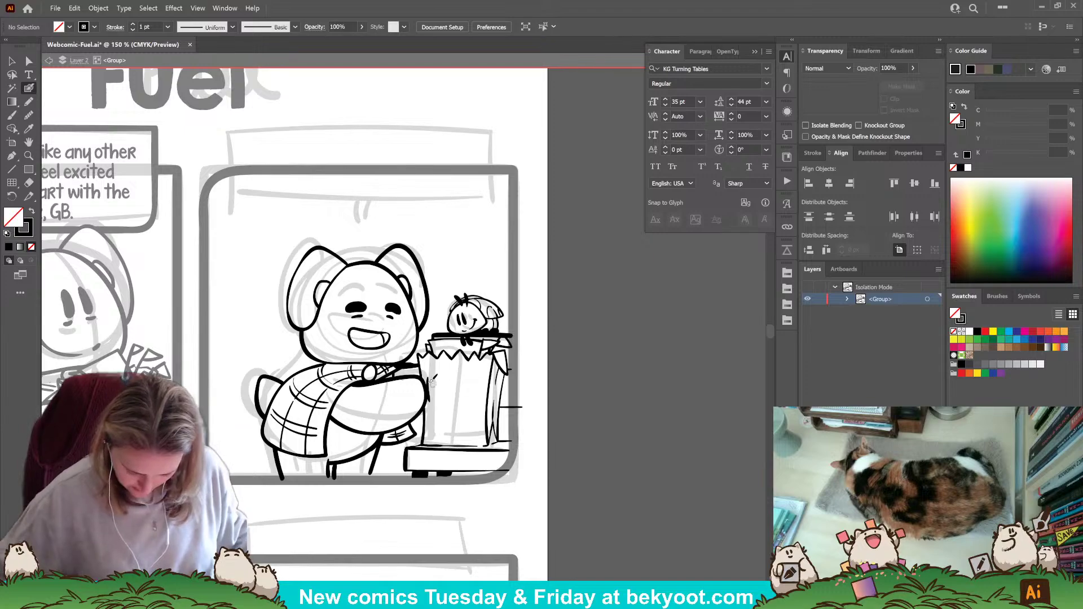
pyautogui.scroll(2, 435, 379)
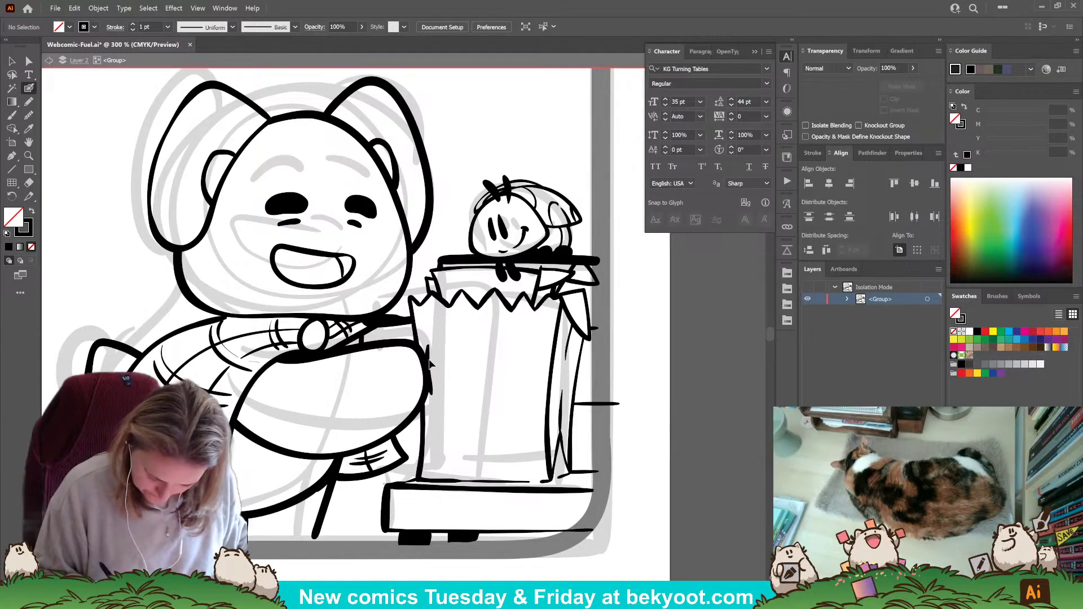
pyautogui.hotkey('shift', 'x')
pyautogui.scroll(-2, 500, 436)
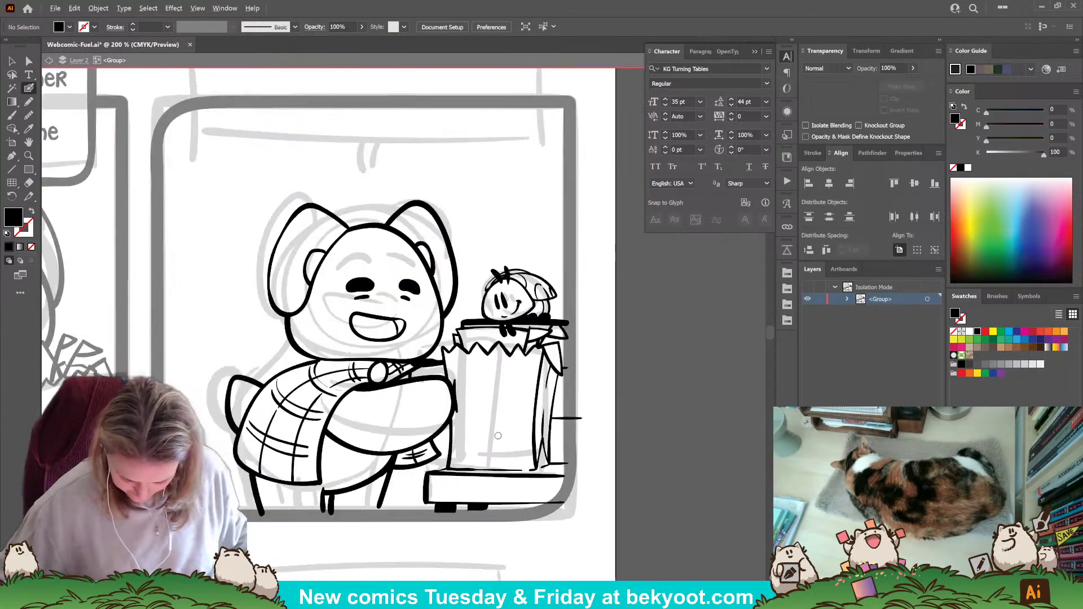
# Add the dialogue text "I do too, Miss Boop." and place it inside the panel's upper part, above the large character's head.
pyautogui.scroll(3, 417, 522)
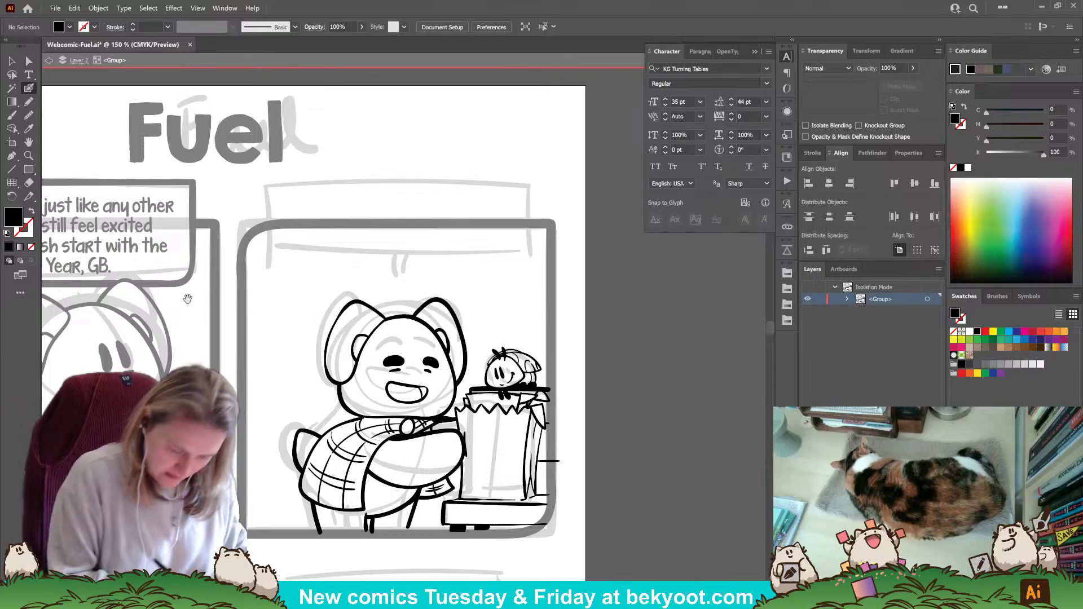
pyautogui.scroll(1, 187, 254)
pyautogui.click(30, 75)
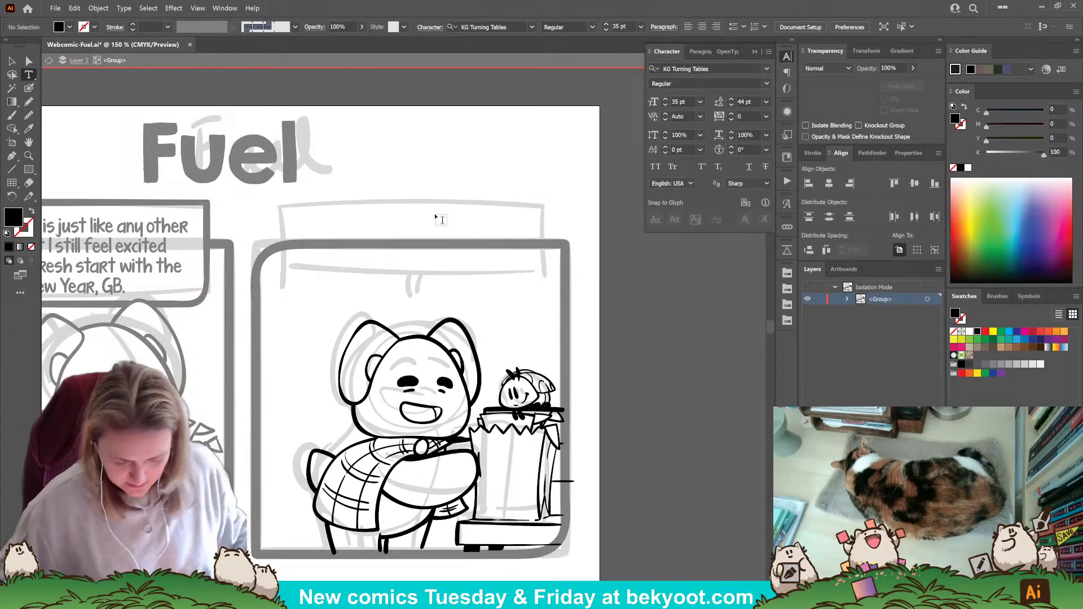
pyautogui.click(362, 225)
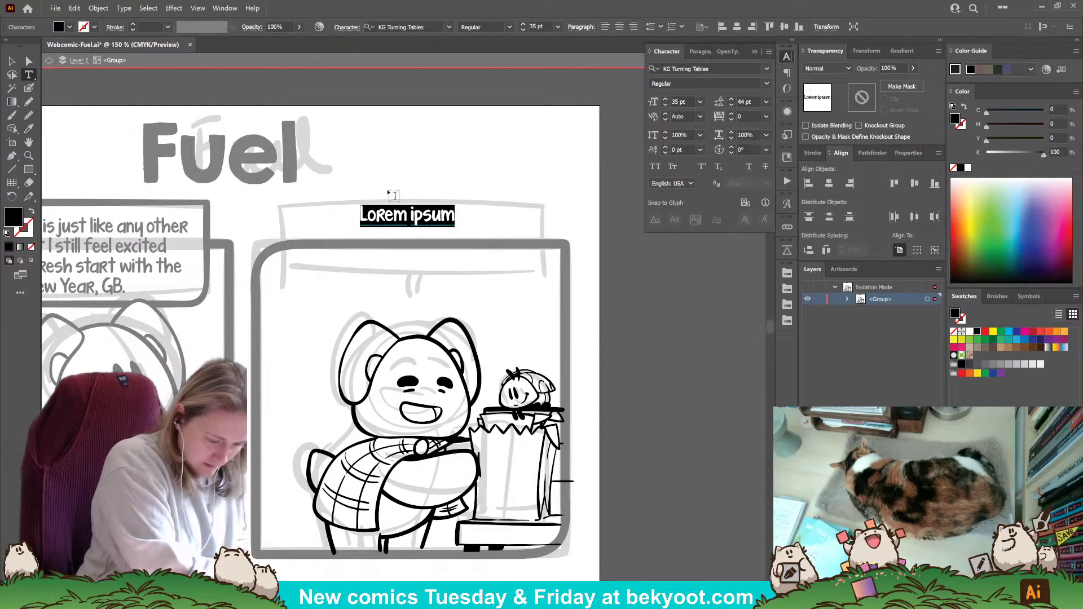
pyautogui.press('BackSpace')
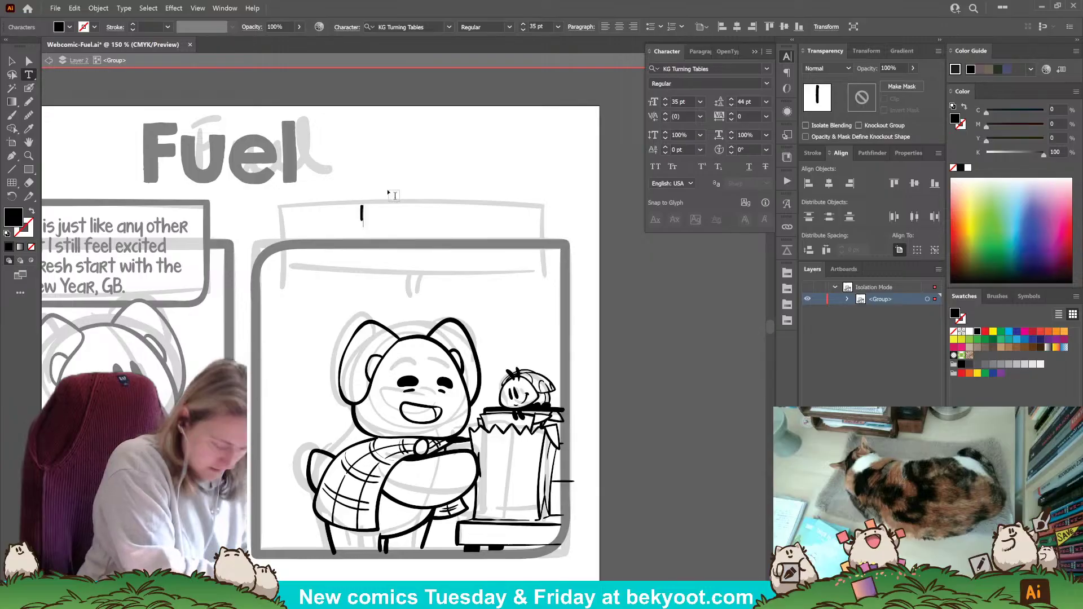
pyautogui.write('I do too,')
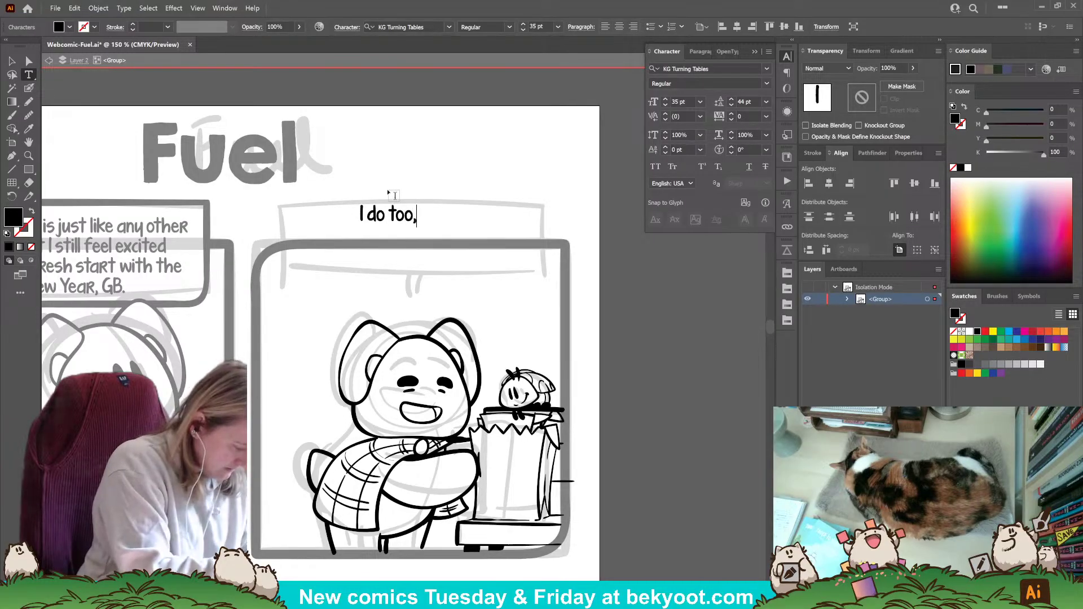
pyautogui.write(' Miss ')
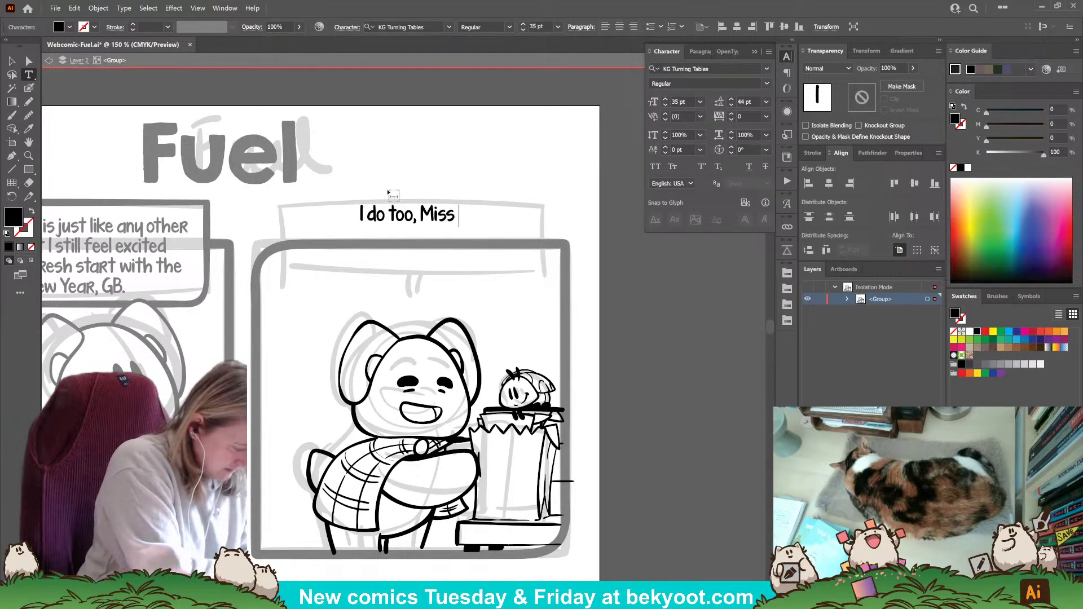
pyautogui.write('Boop')
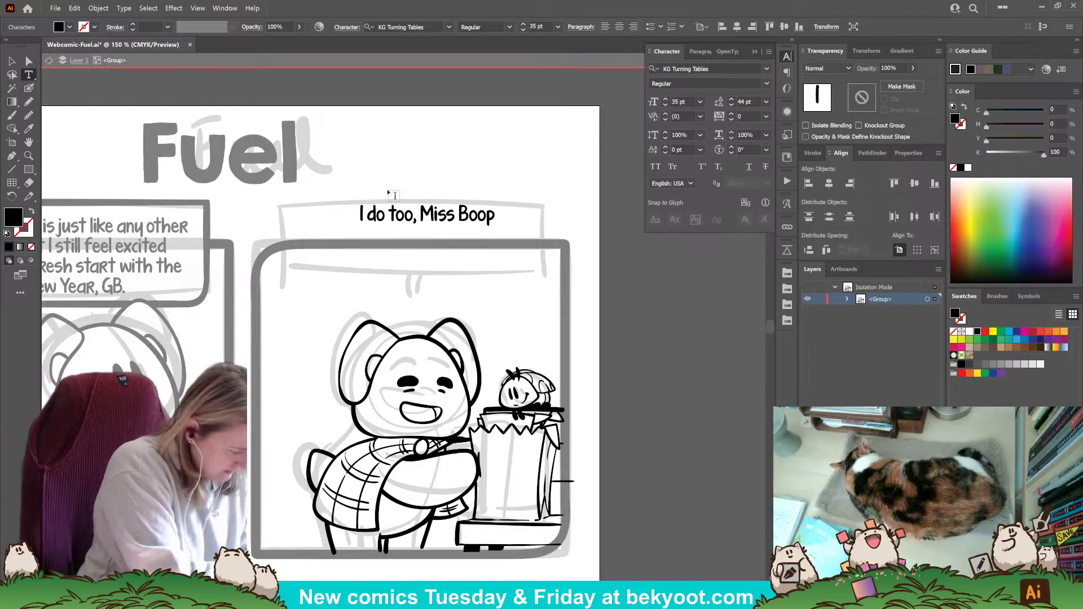
pyautogui.write('.')
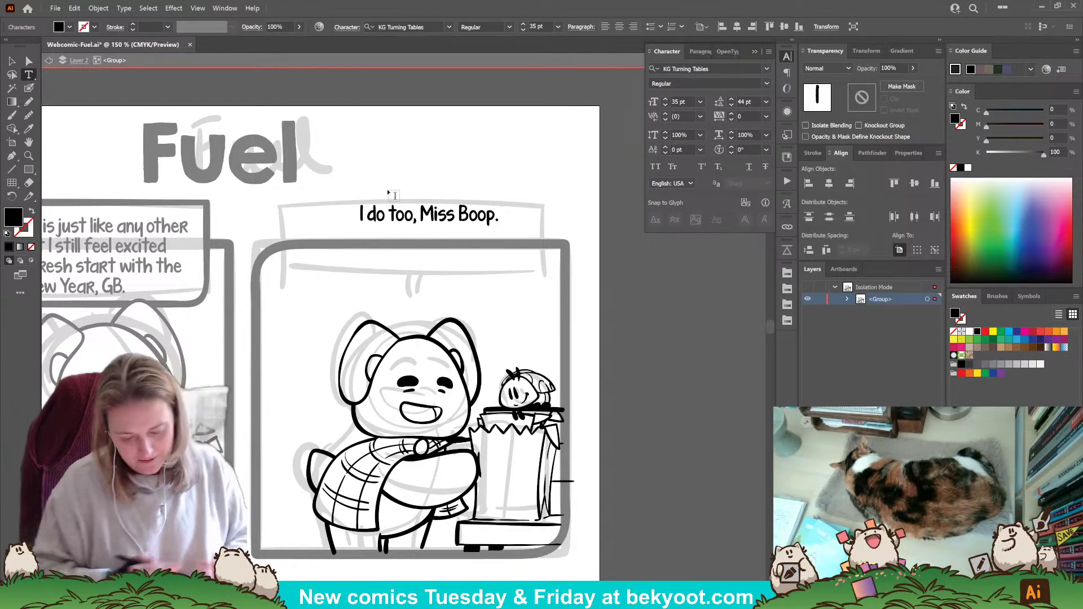
pyautogui.press('Escape')
pyautogui.moveTo(478, 225); pyautogui.dragTo(460, 283)
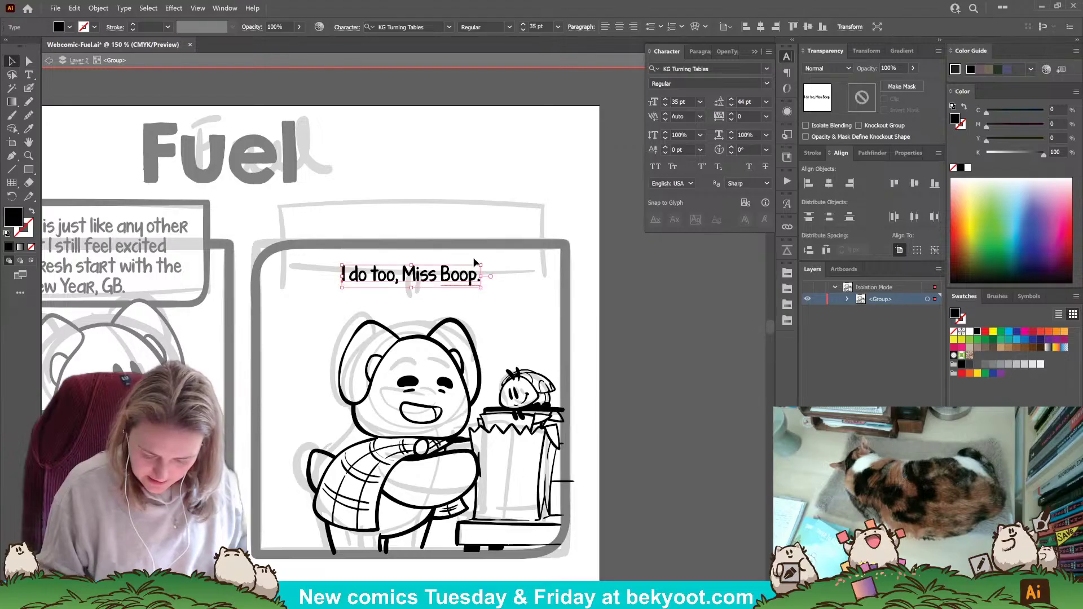
pyautogui.click(527, 225)
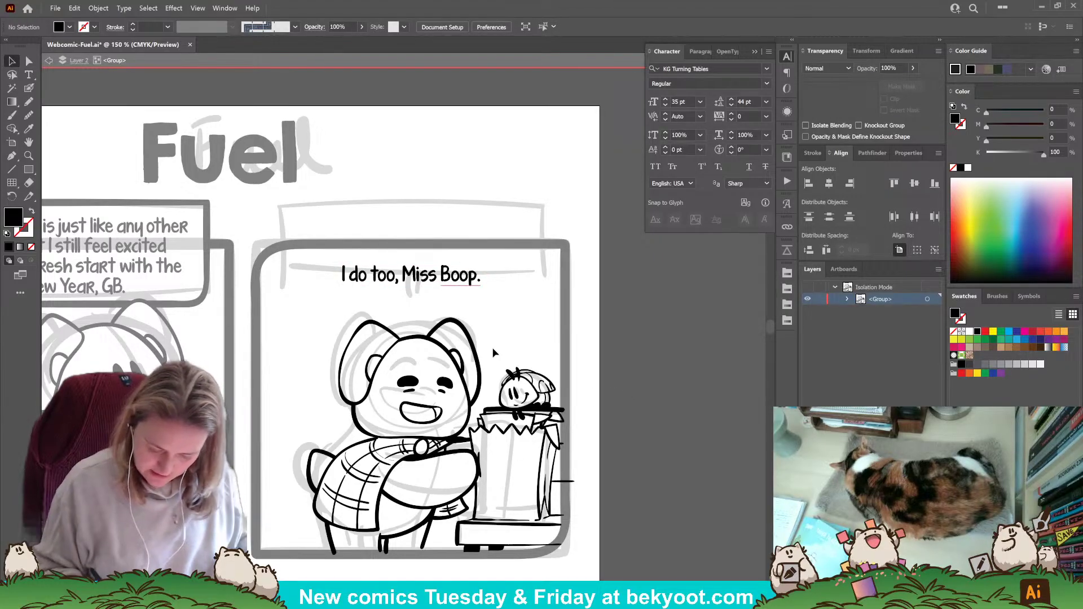
# Copy the neighbouring panel's caption text style onto the new dialogue with the Eyedropper and recentre the line above the character's head.
pyautogui.click(29, 88)
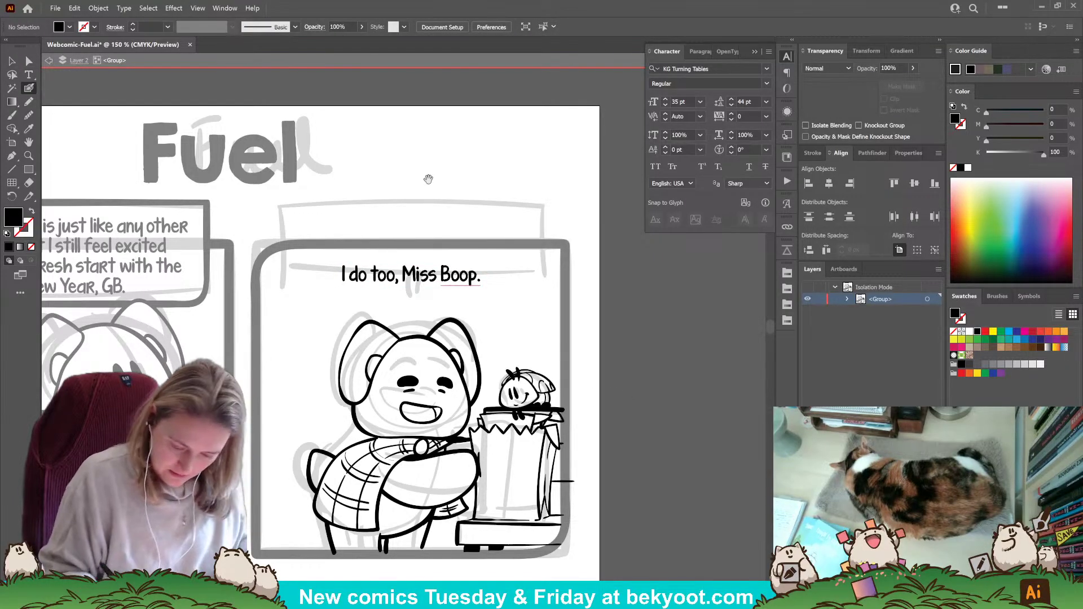
pyautogui.scroll(-1, 428, 179)
pyautogui.keyDown('ctrl'); pyautogui.click(409, 258); pyautogui.keyUp('ctrl')
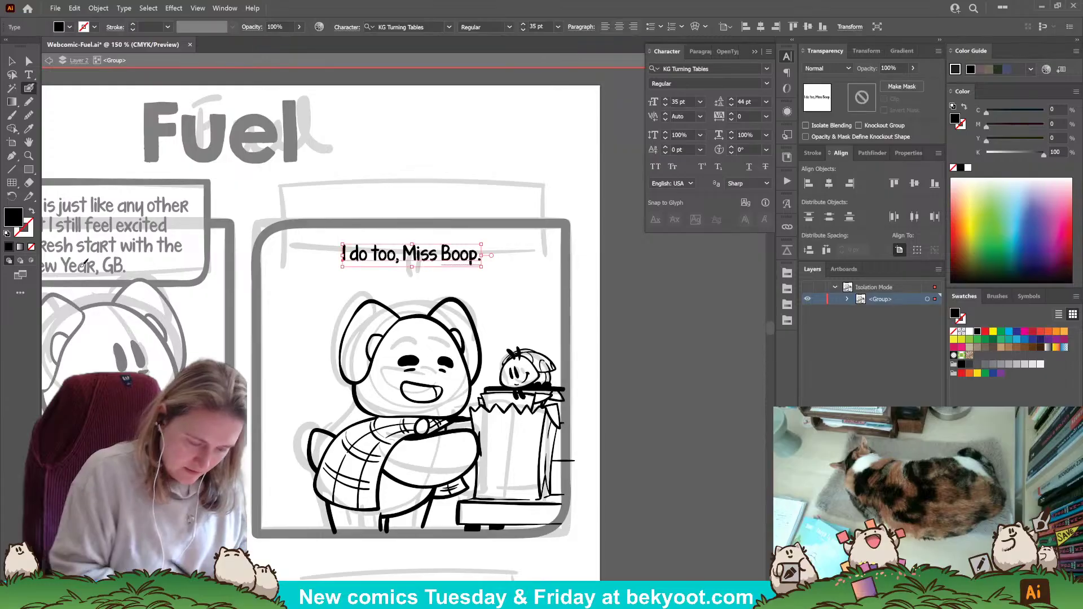
pyautogui.press('i')
pyautogui.click(140, 243)
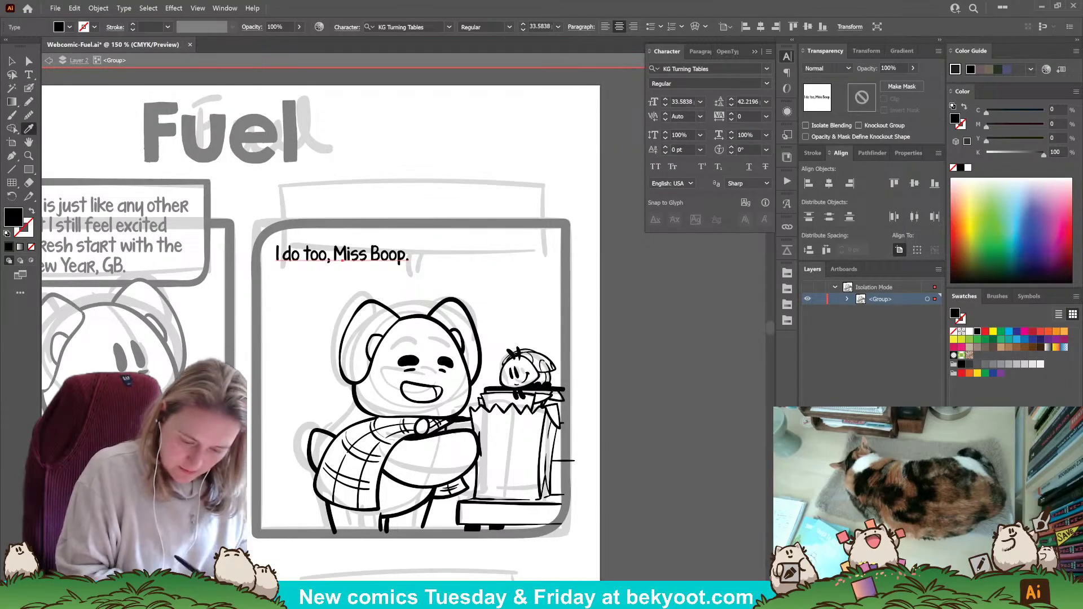
pyautogui.click(12, 61)
pyautogui.moveTo(360, 257); pyautogui.dragTo(435, 260)
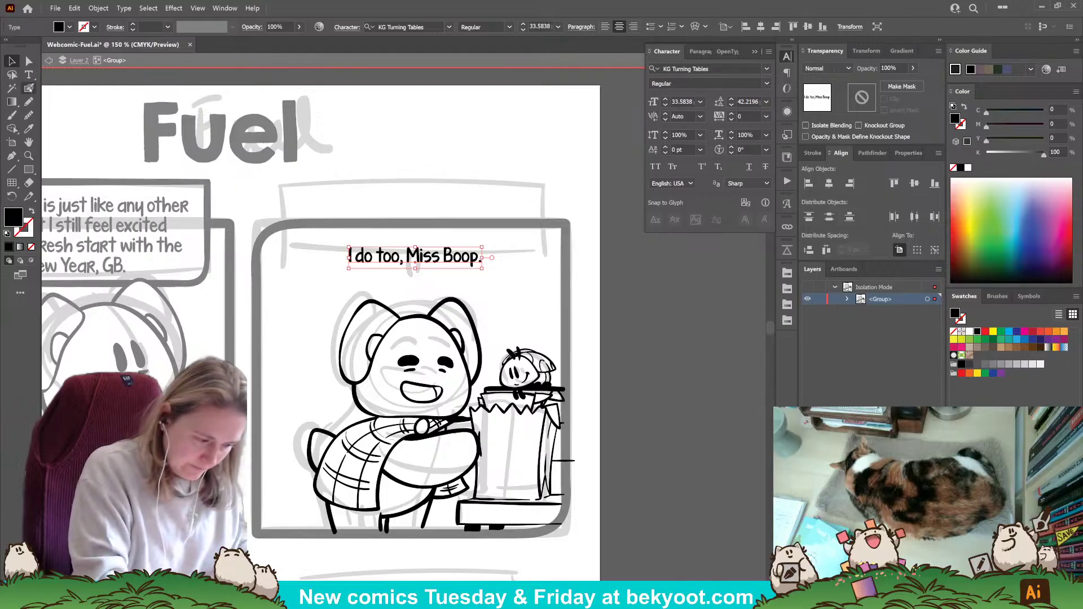
pyautogui.click(30, 89)
pyautogui.keyDown('ctrl'); pyautogui.click(287, 295); pyautogui.keyUp('ctrl')
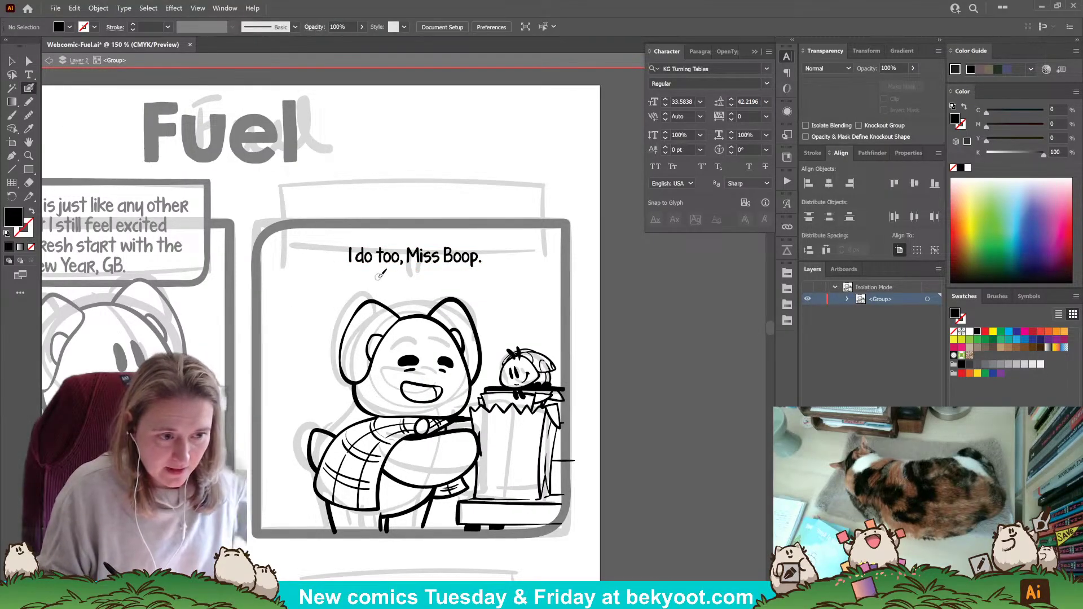
# Increase the Blob Brush size to 21 pt.
pyautogui.doubleClick(29, 88)
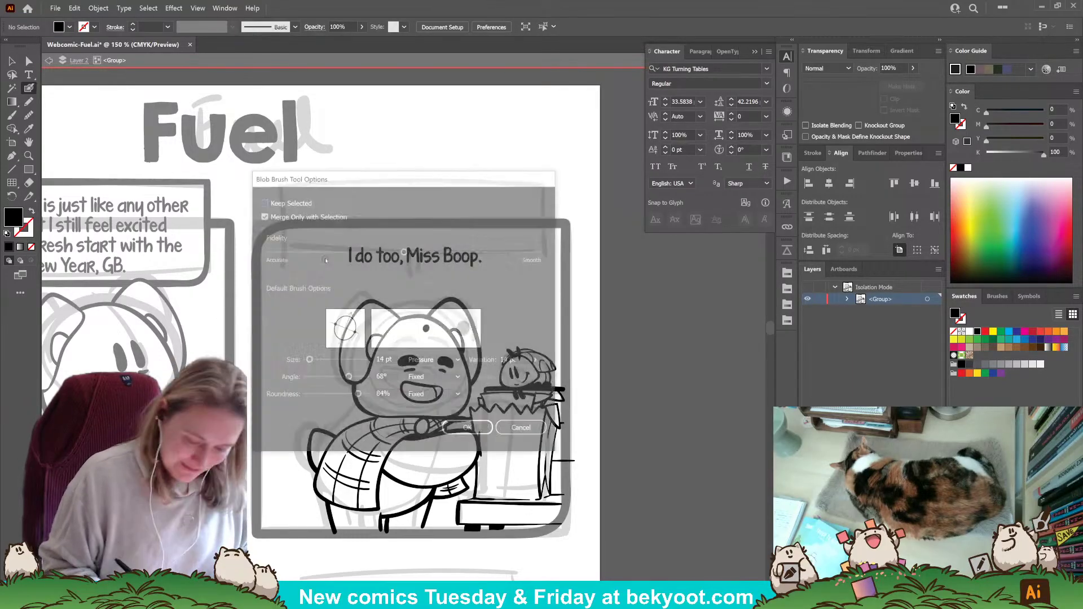
pyautogui.press('Return')
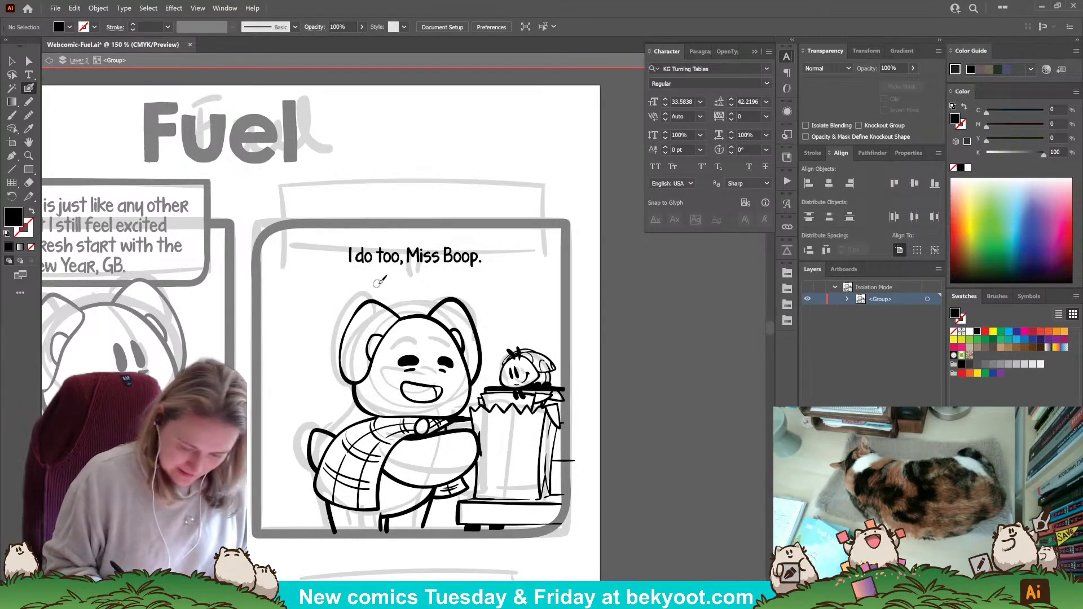
pyautogui.press(']')
pyautogui.press(']')
pyautogui.press(']')
pyautogui.press(']')
pyautogui.press(']')
pyautogui.press(']')
pyautogui.press('Return')
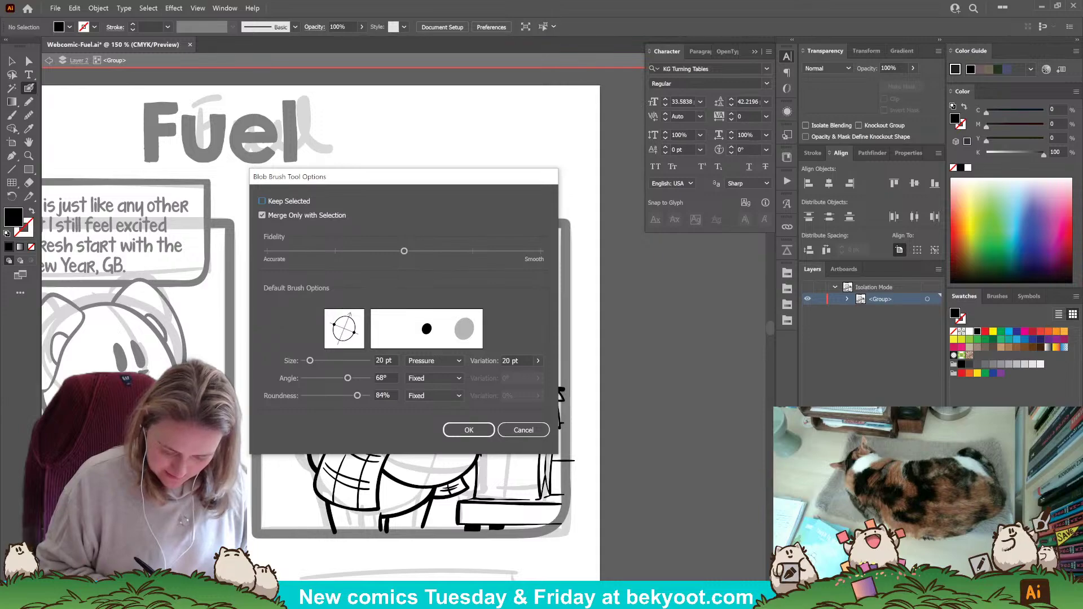
pyautogui.press('Return')
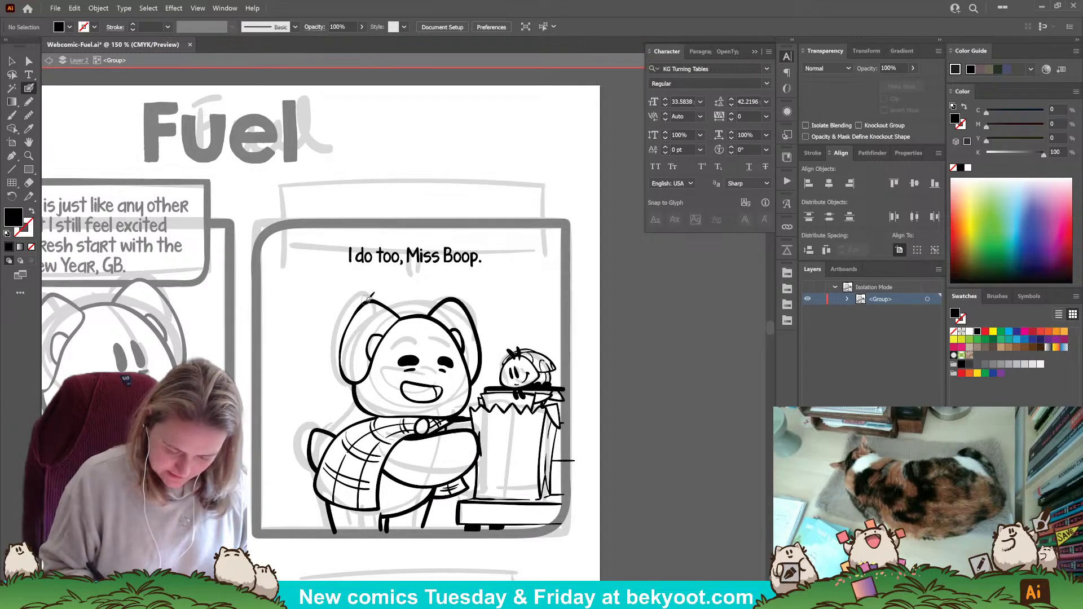
pyautogui.press('Return')
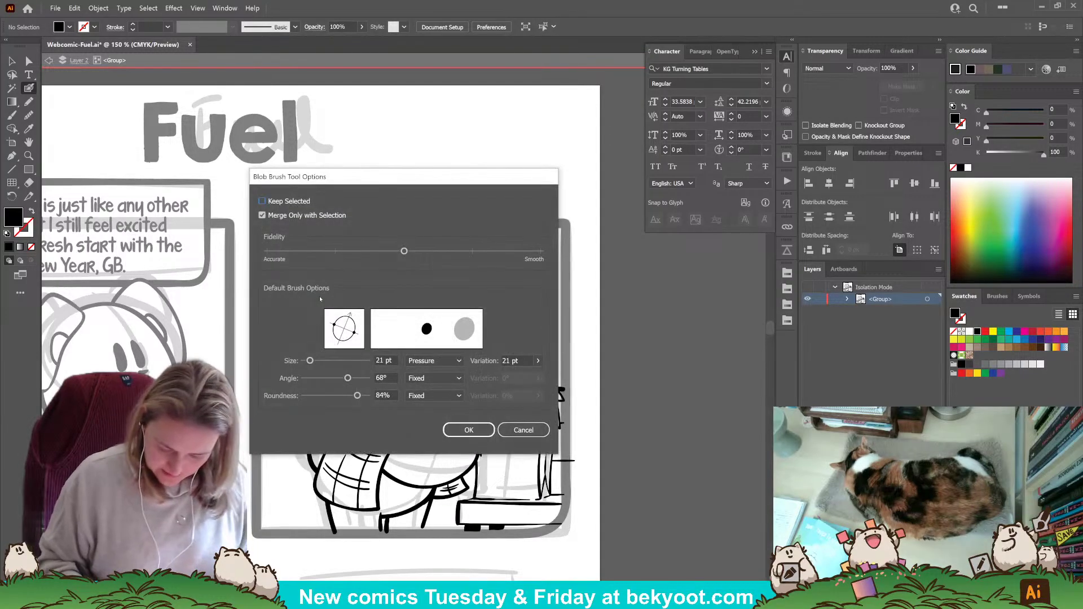
pyautogui.press('Return')
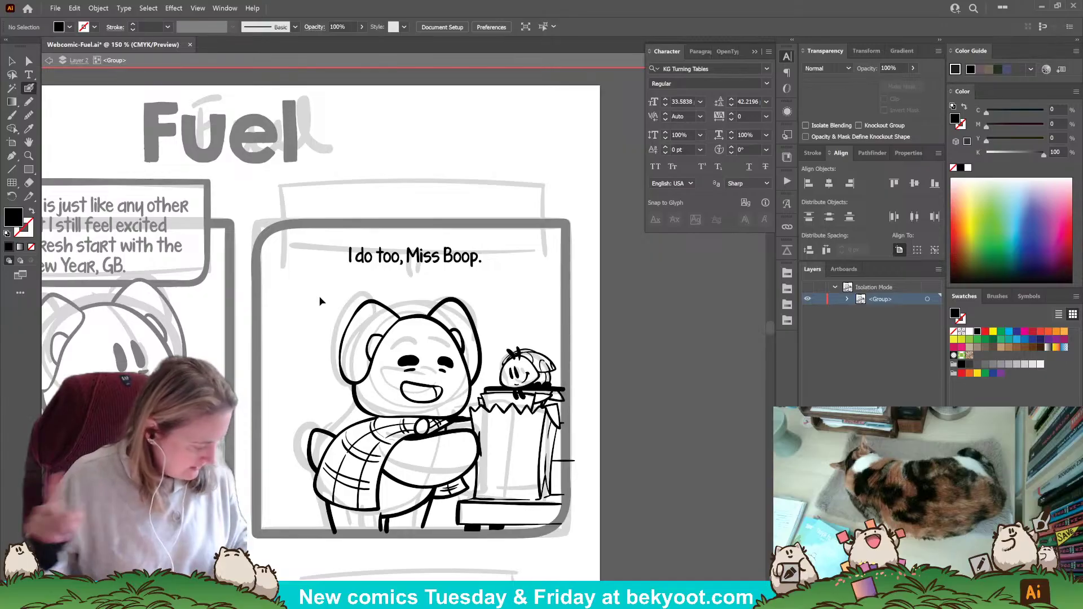
pyautogui.press('Escape')
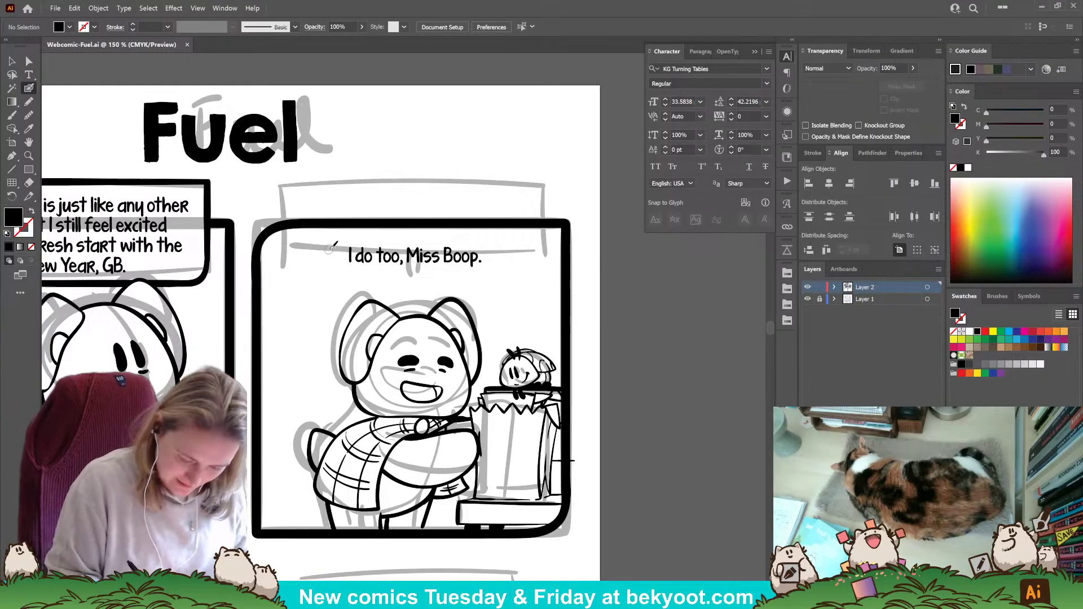
pyautogui.moveTo(329, 245); pyautogui.dragTo(330, 270)
pyautogui.hotkey('ctrl', 'z')
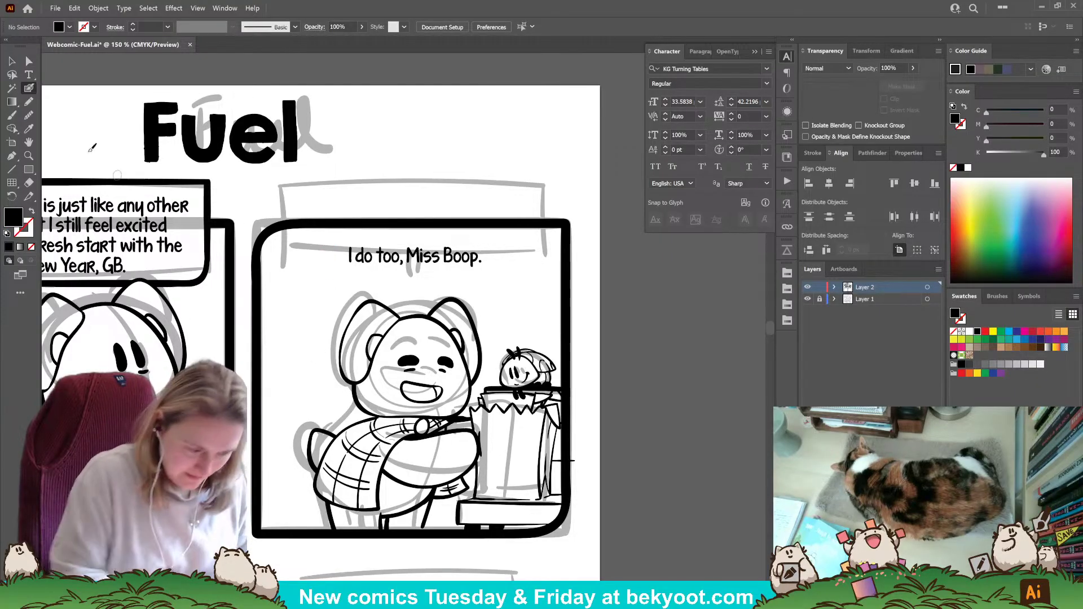
# Enter the panel's line-art group again and select the "I do too, Miss Boop." dialogue text.
pyautogui.click(12, 61)
pyautogui.moveTo(426, 254); pyautogui.dragTo(424, 256)
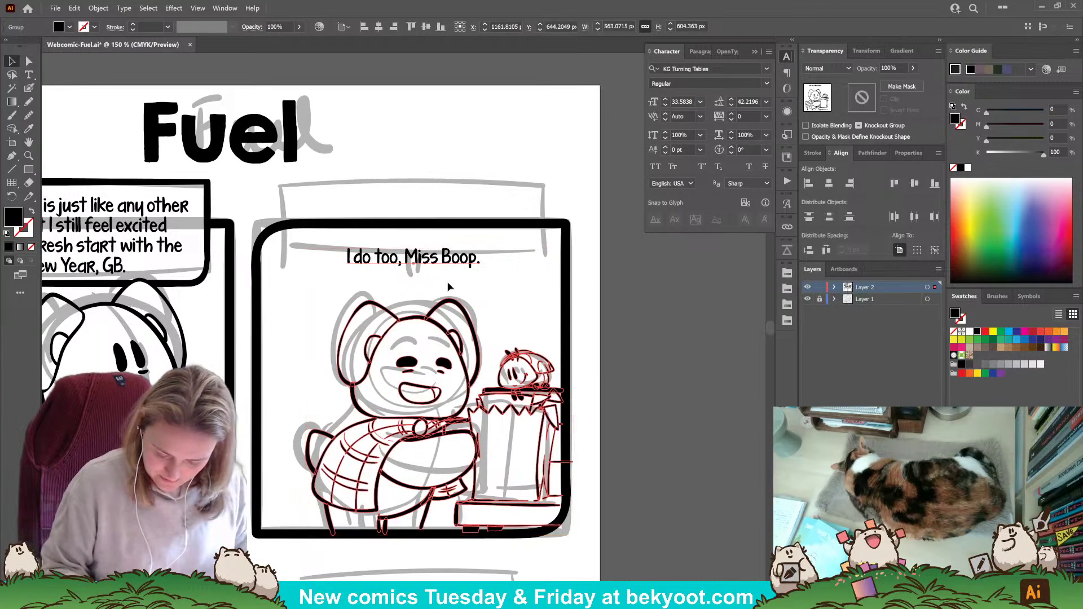
pyautogui.click(462, 284)
pyautogui.doubleClick(441, 263)
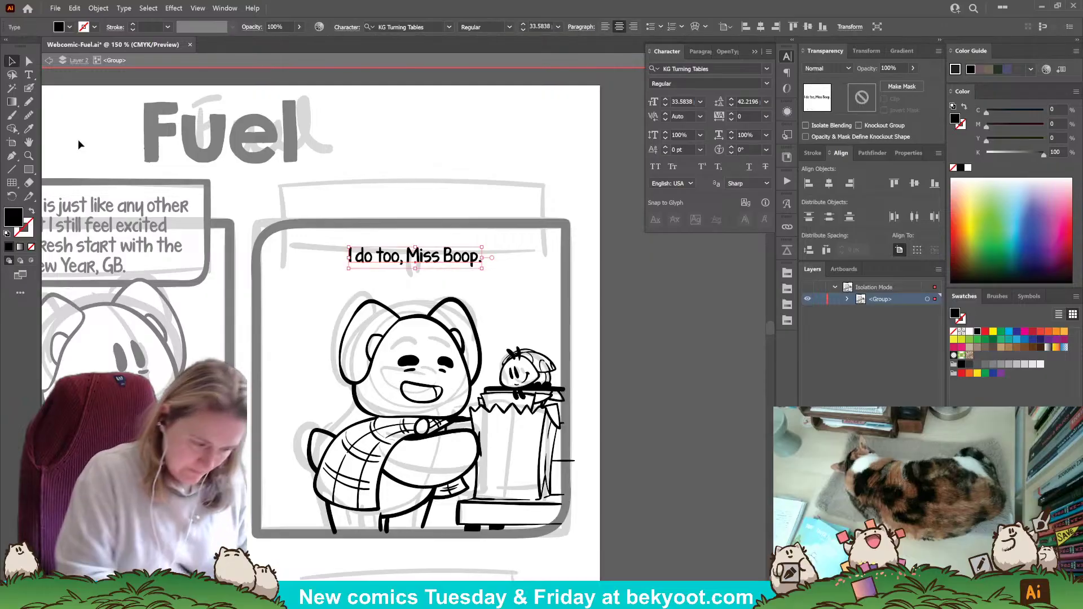
pyautogui.moveTo(327, 243); pyautogui.dragTo(326, 268)
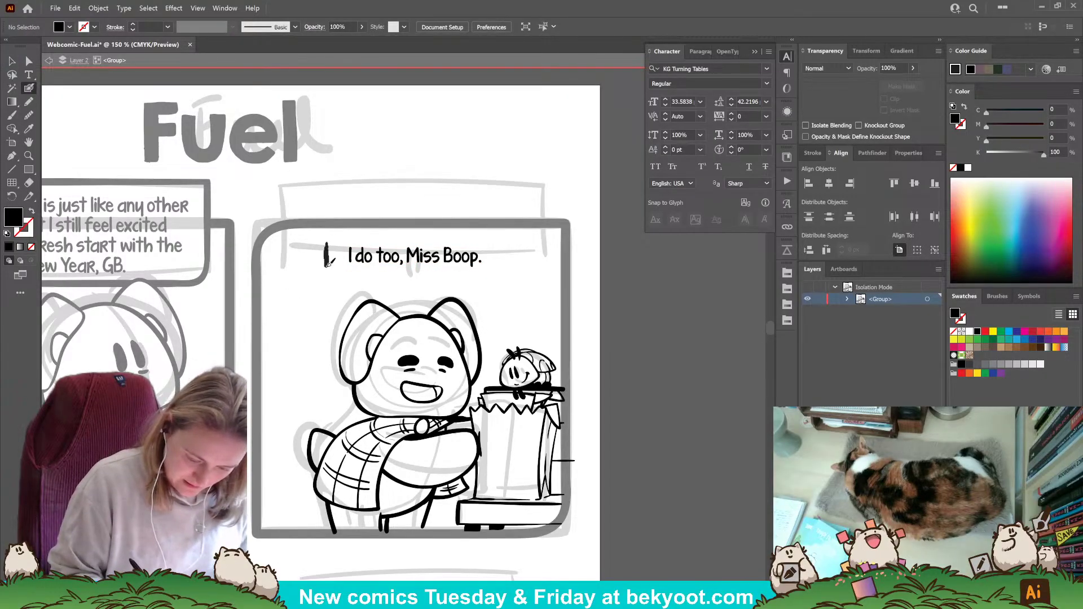
pyautogui.moveTo(337, 232)
pyautogui.mouseDown()
pyautogui.moveTo(489, 233)
pyautogui.moveTo(335, 234)
pyautogui.moveTo(327, 268)
pyautogui.mouseUp()
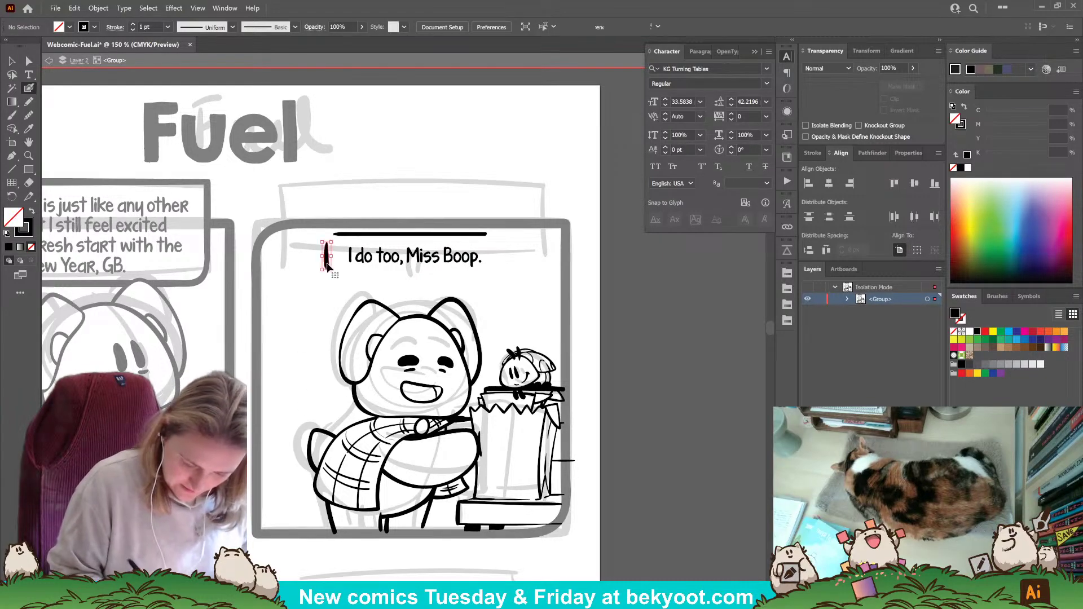
pyautogui.hotkey('ctrl', 'z')
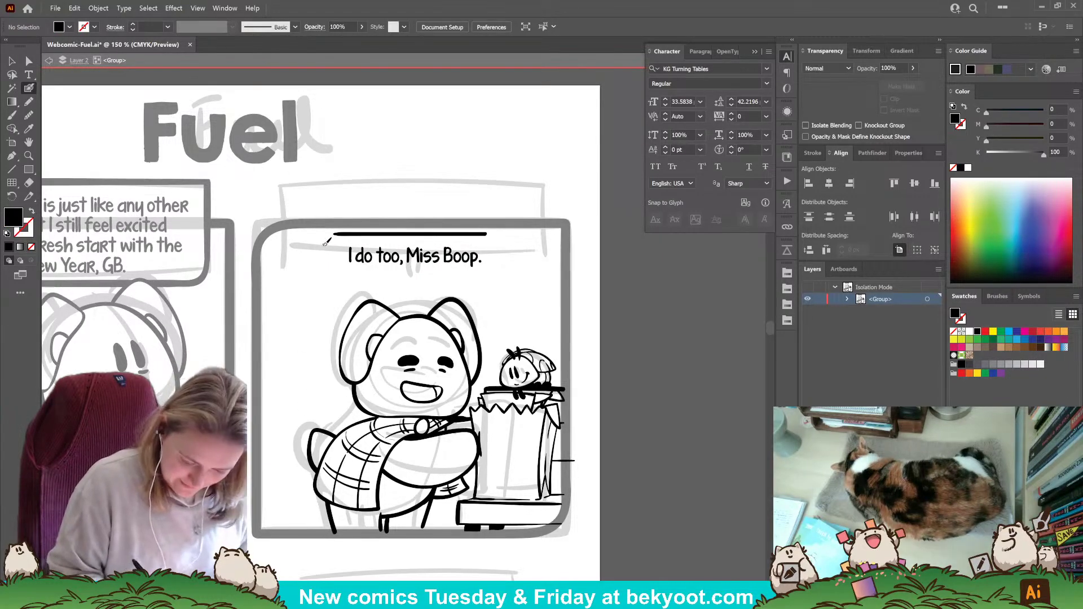
pyautogui.hotkey('shift', 'x')
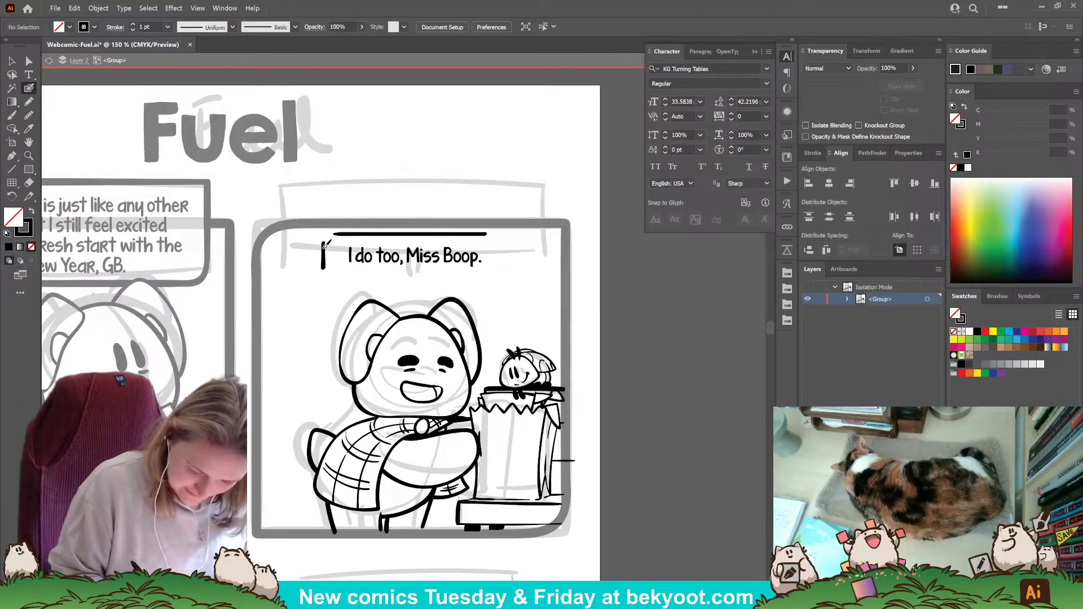
pyautogui.press('Return')
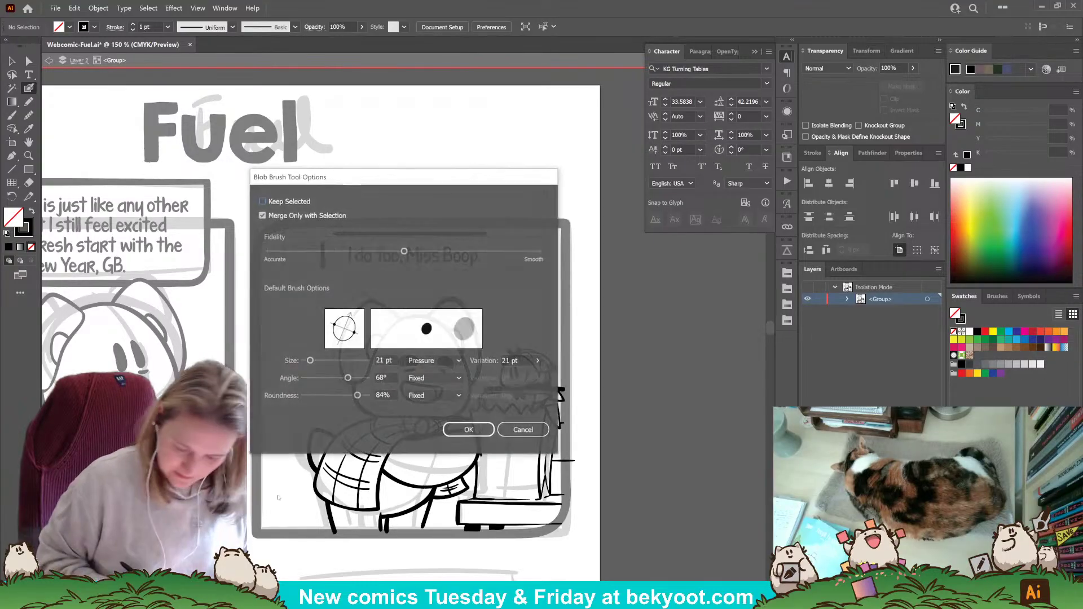
pyautogui.press('Escape')
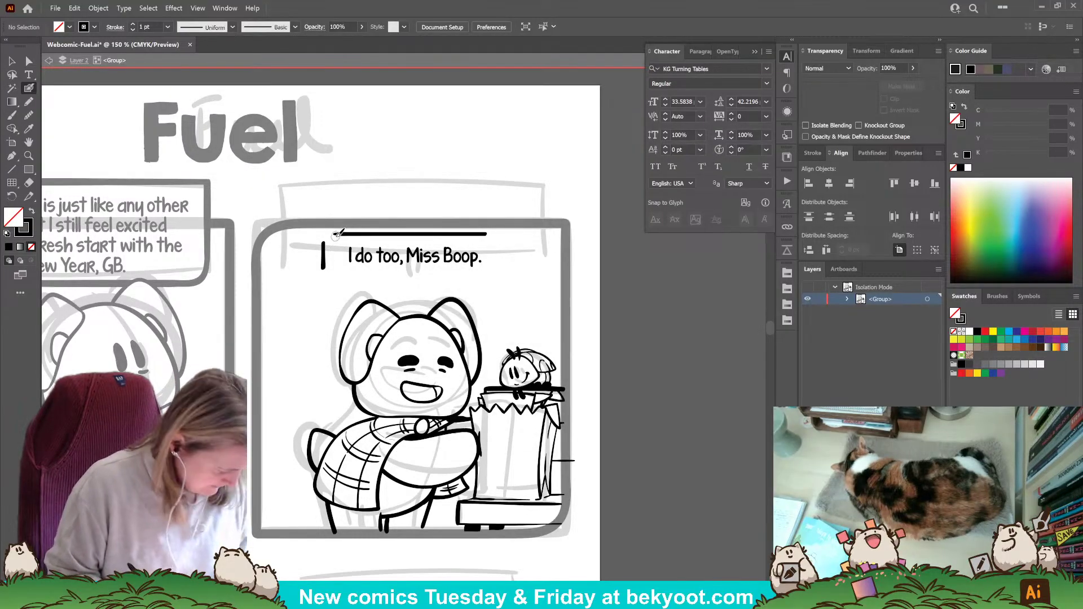
pyautogui.hotkey('shift', 'x')
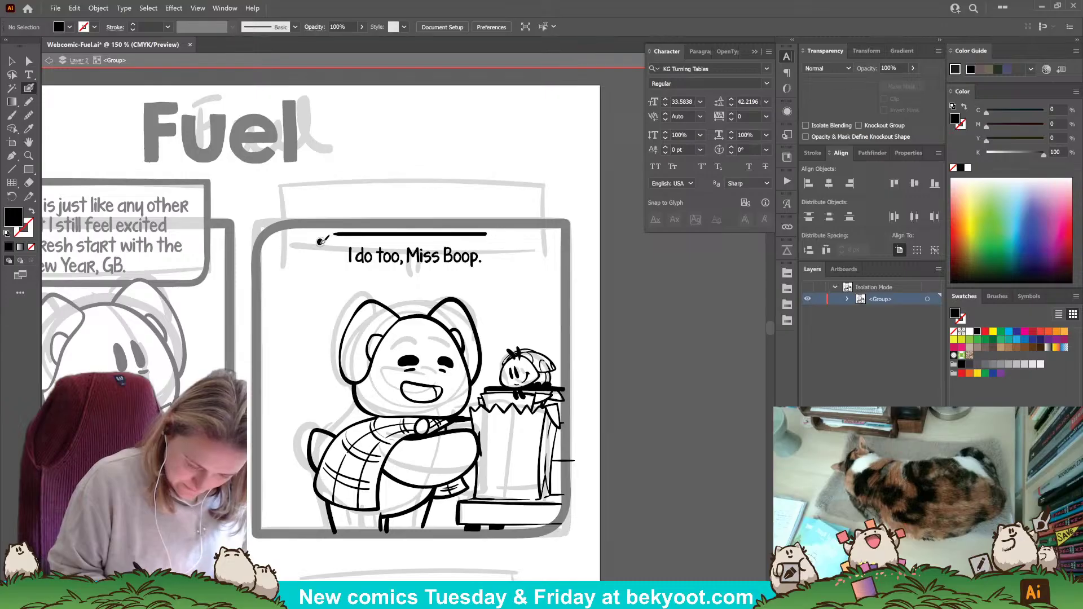
# Paint a short vertical stroke beside the dialogue's start with the Blob Brush and replace the horizontal line above the text with a new straight stroke.
pyautogui.moveTo(320, 239); pyautogui.dragTo(318, 267)
pyautogui.hotkey('shift', 'x')
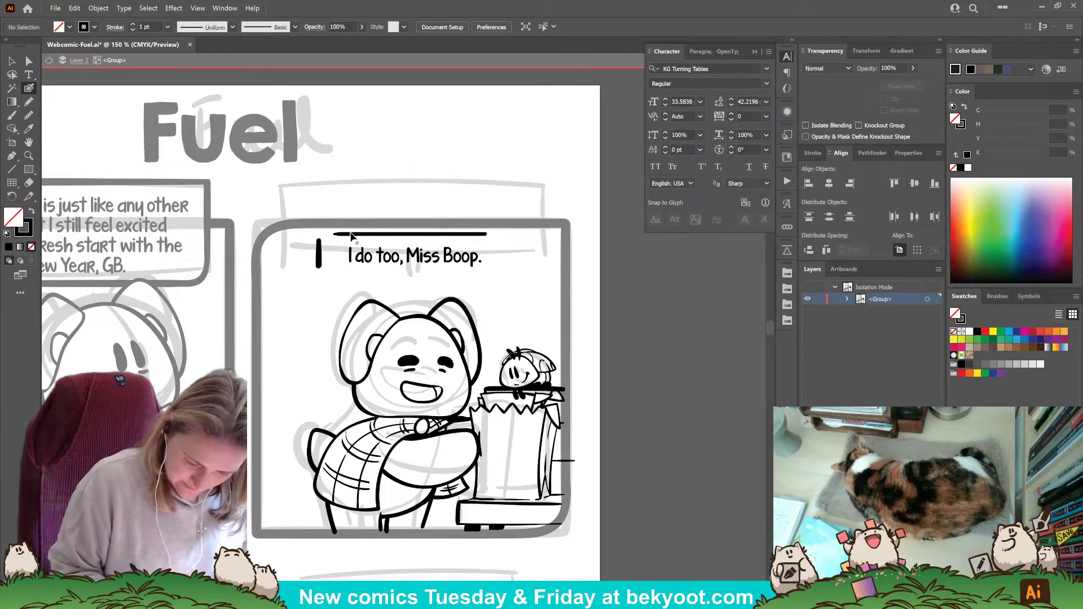
pyautogui.keyDown('ctrl'); pyautogui.click(351, 234); pyautogui.keyUp('ctrl')
pyautogui.press('Delete')
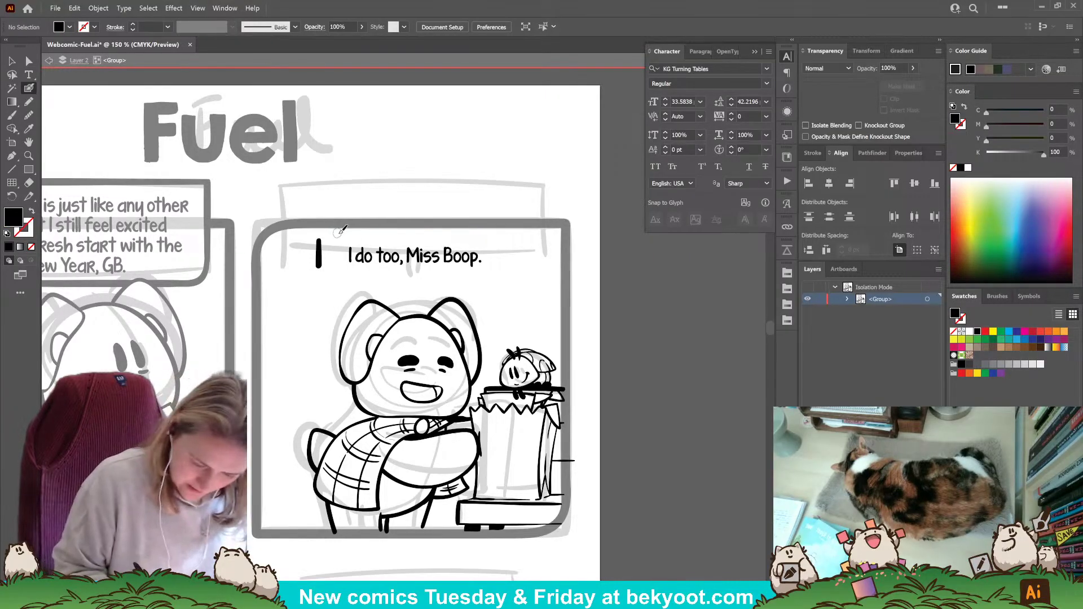
pyautogui.moveTo(339, 231); pyautogui.dragTo(479, 231)
pyautogui.hotkey('shift', 'x')
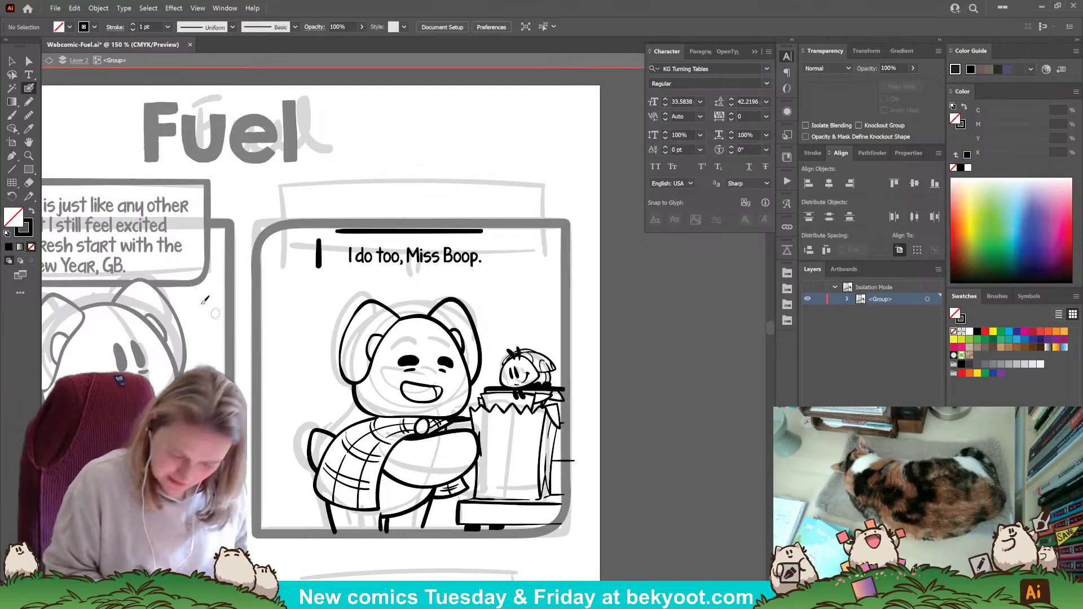
# Shift the dialogue text slightly toward its vertical stroke and move that stroke closer to the text.
pyautogui.press('v')
pyautogui.moveTo(391, 265); pyautogui.dragTo(386, 263)
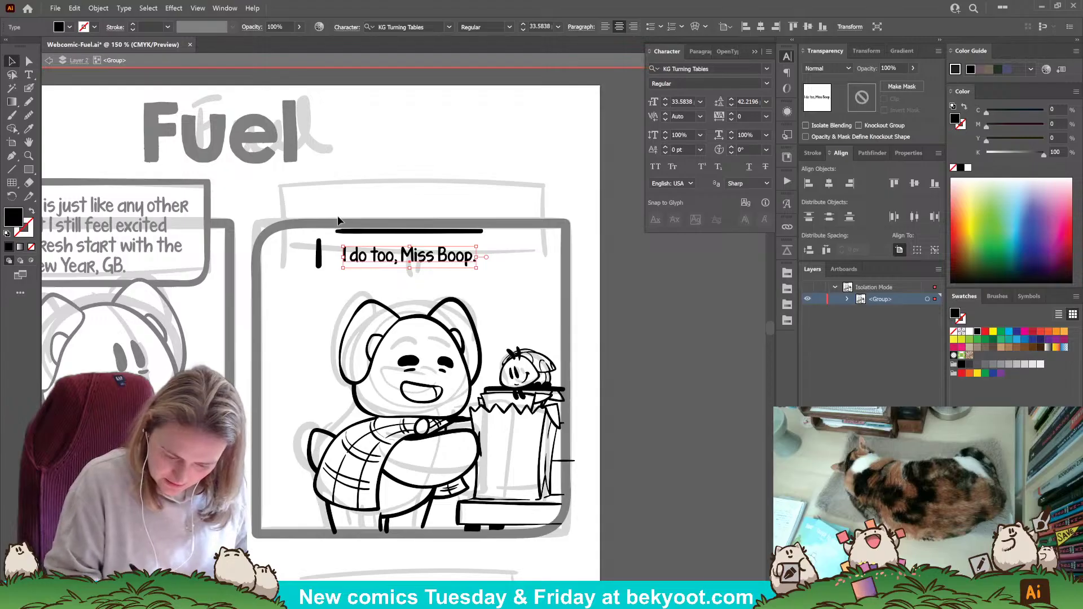
pyautogui.moveTo(319, 259); pyautogui.dragTo(326, 260)
pyautogui.click(393, 200)
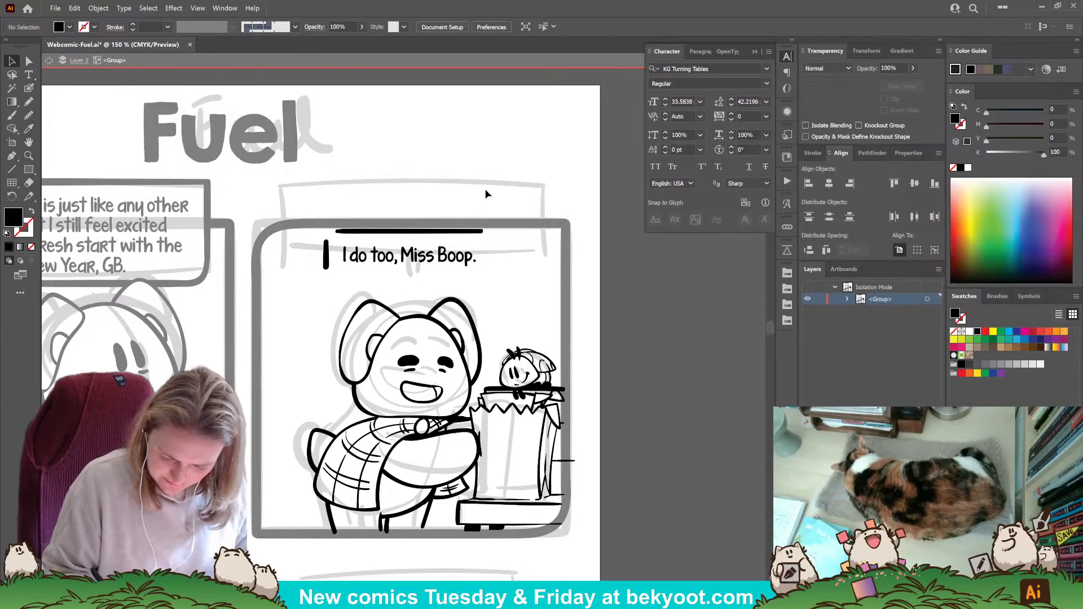
# Paint a rounded corner with the Blob Brush that joins the vertical stroke to the horizontal line above the dialogue.
pyautogui.click(29, 88)
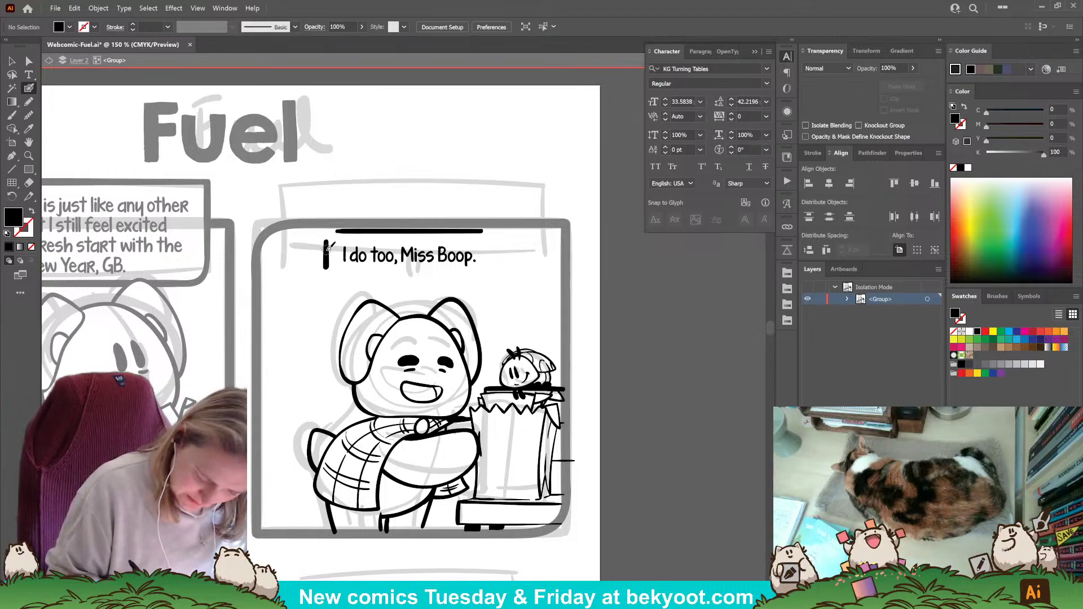
pyautogui.moveTo(346, 231); pyautogui.dragTo(367, 231)
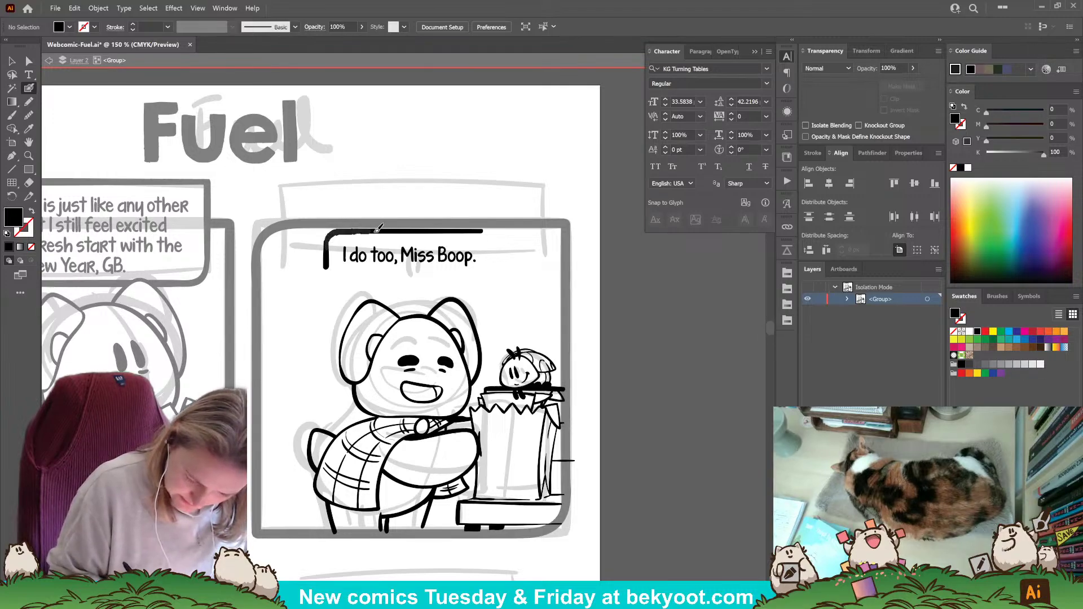
pyautogui.hotkey('ctrl', 'z')
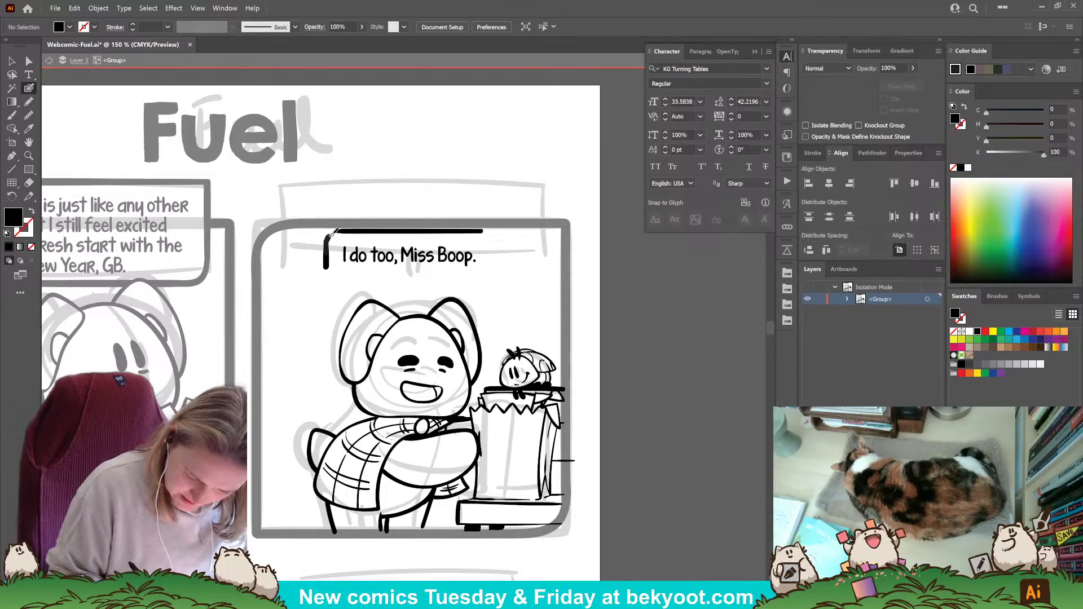
pyautogui.hotkey('shift', 'x')
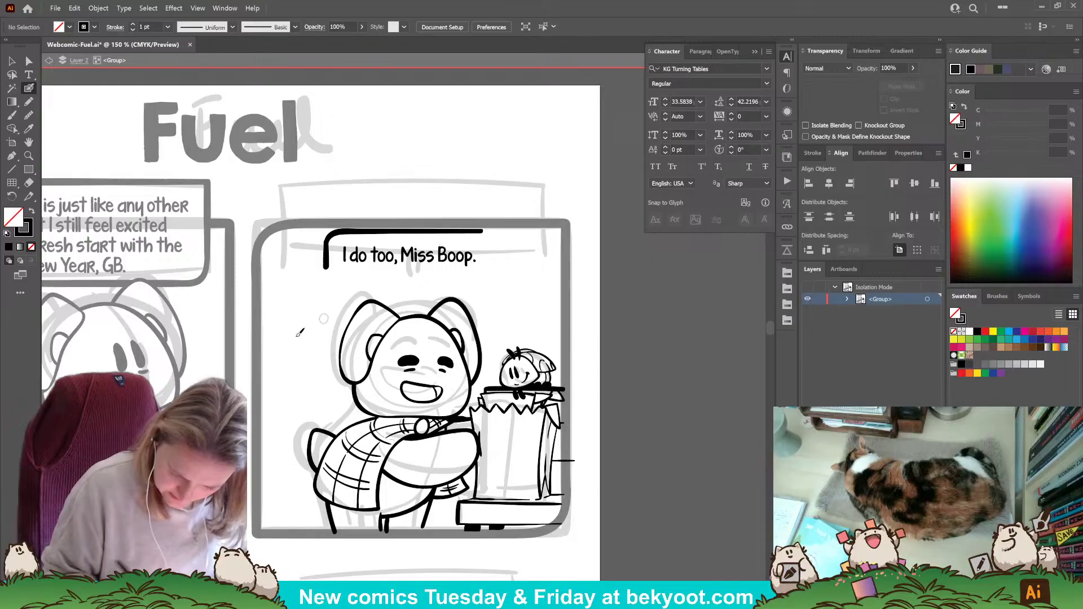
# Duplicate the half-frame group rotated 180° and place the copy as the lower and far side of the dialogue box.
pyautogui.click(12, 60)
pyautogui.click(425, 232)
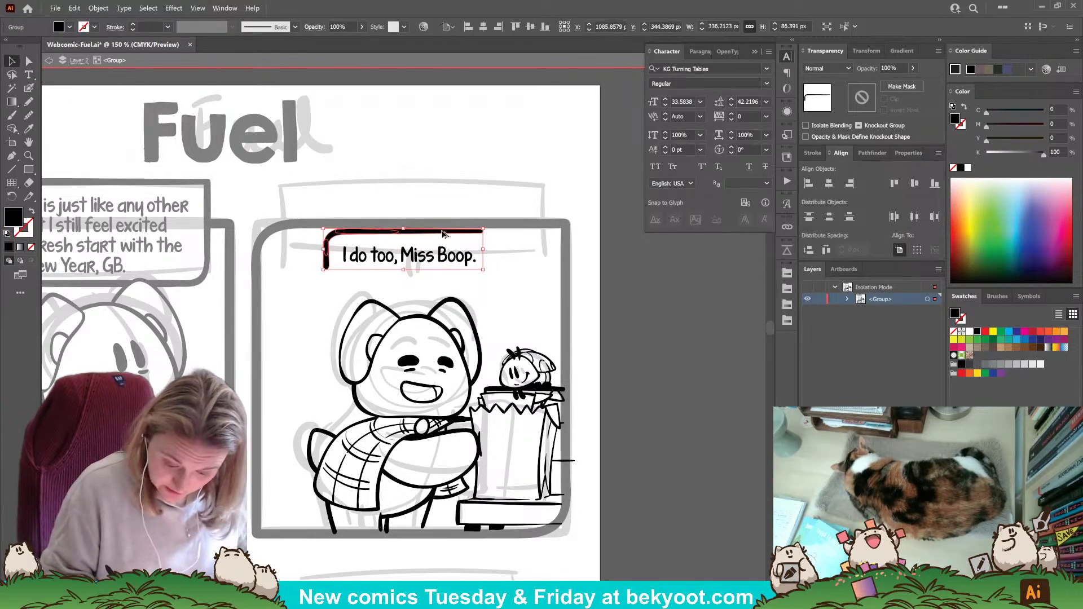
pyautogui.moveTo(445, 232); pyautogui.dragTo(297, 345)
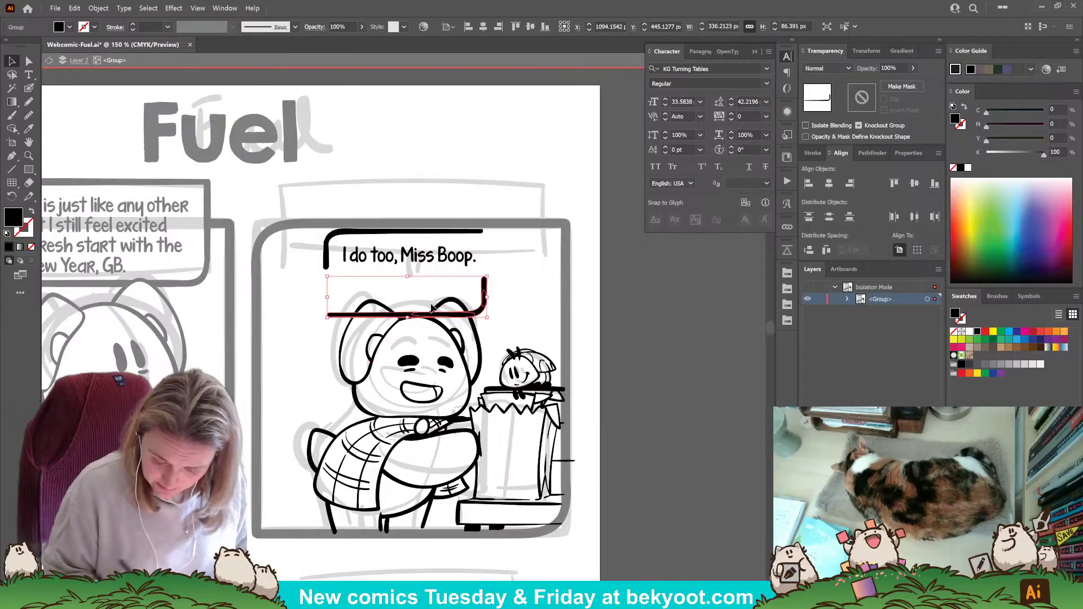
pyautogui.moveTo(485, 291); pyautogui.dragTo(494, 258)
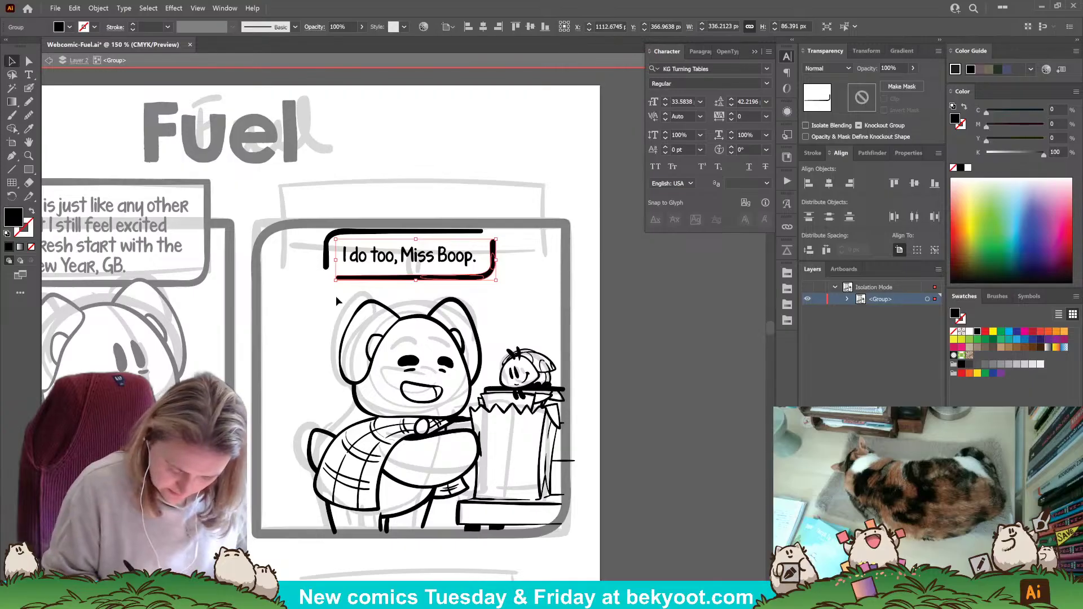
# Inside the rotated half-frame group, extend the vertical stroke up and stretch the lower stroke across to meet the other half's ends.
pyautogui.doubleClick(492, 243)
pyautogui.click(493, 248)
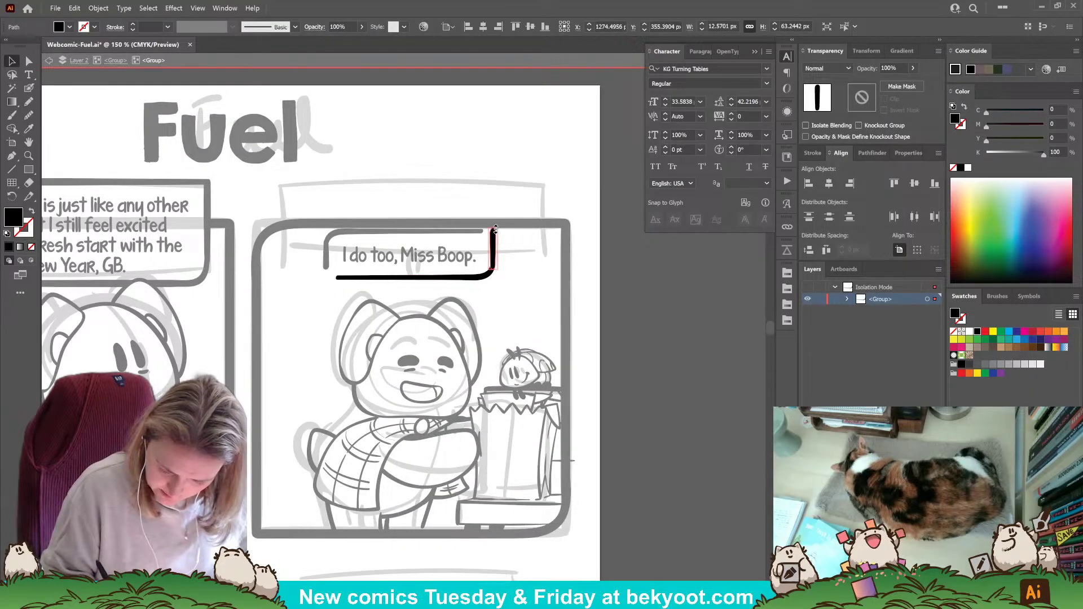
pyautogui.click(452, 277)
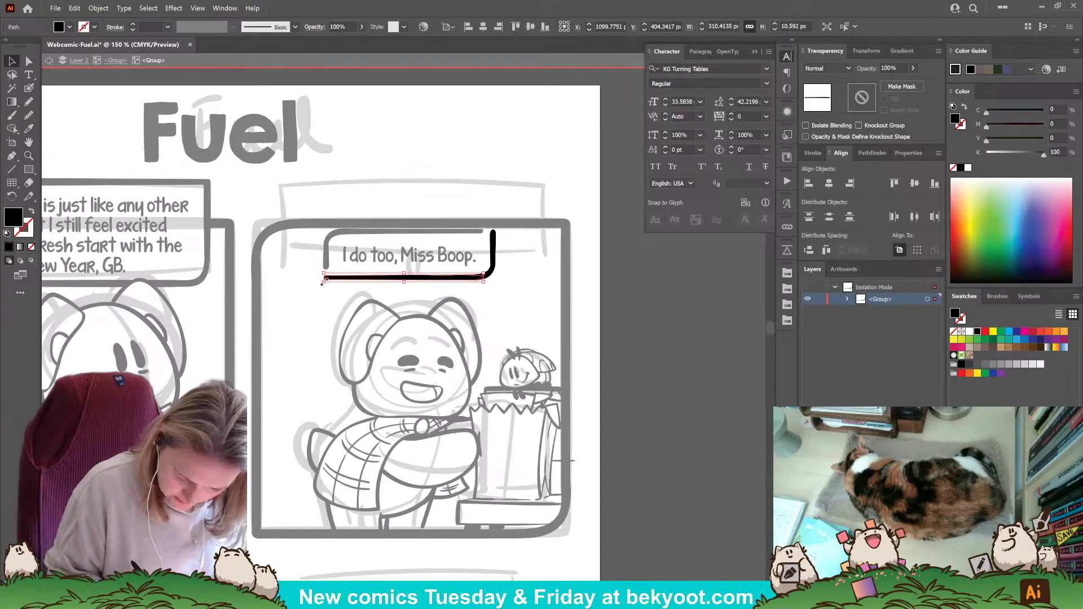
pyautogui.moveTo(335, 279); pyautogui.dragTo(323, 278)
pyautogui.doubleClick(112, 139)
# Inside the original half-frame group, lengthen the vertical stroke down and the upper stroke across to close the dialogue box.
pyautogui.doubleClick(326, 265)
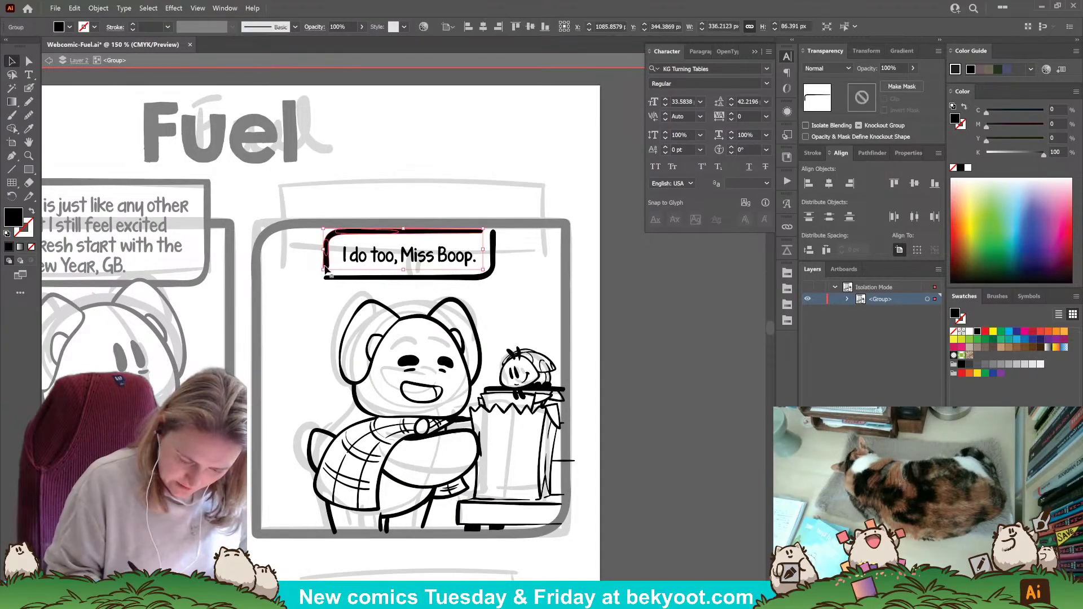
pyautogui.click(326, 267)
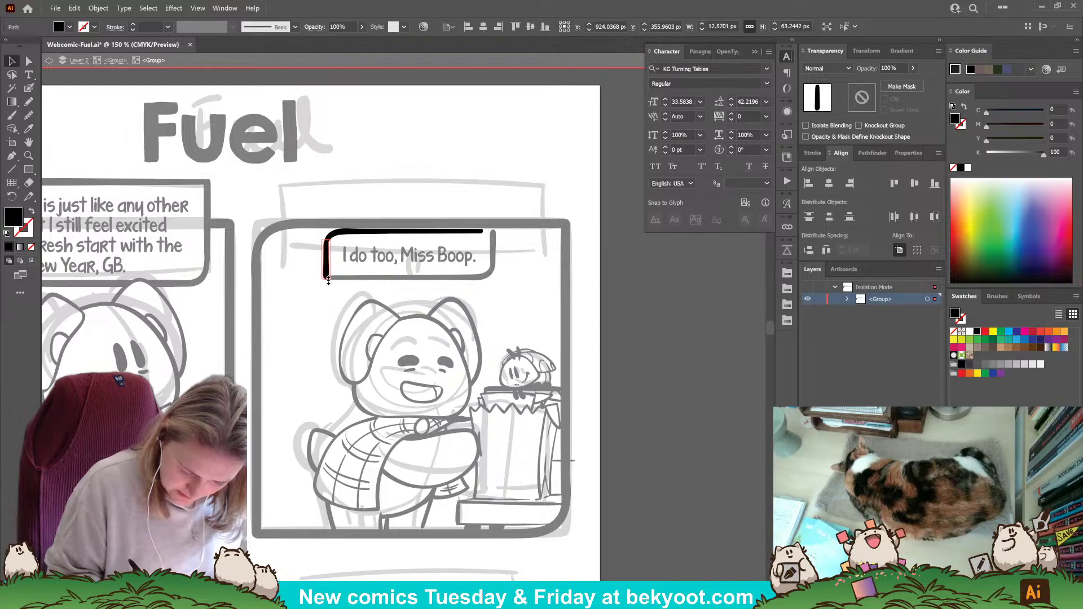
pyautogui.click(476, 232)
pyautogui.moveTo(484, 231); pyautogui.dragTo(494, 233)
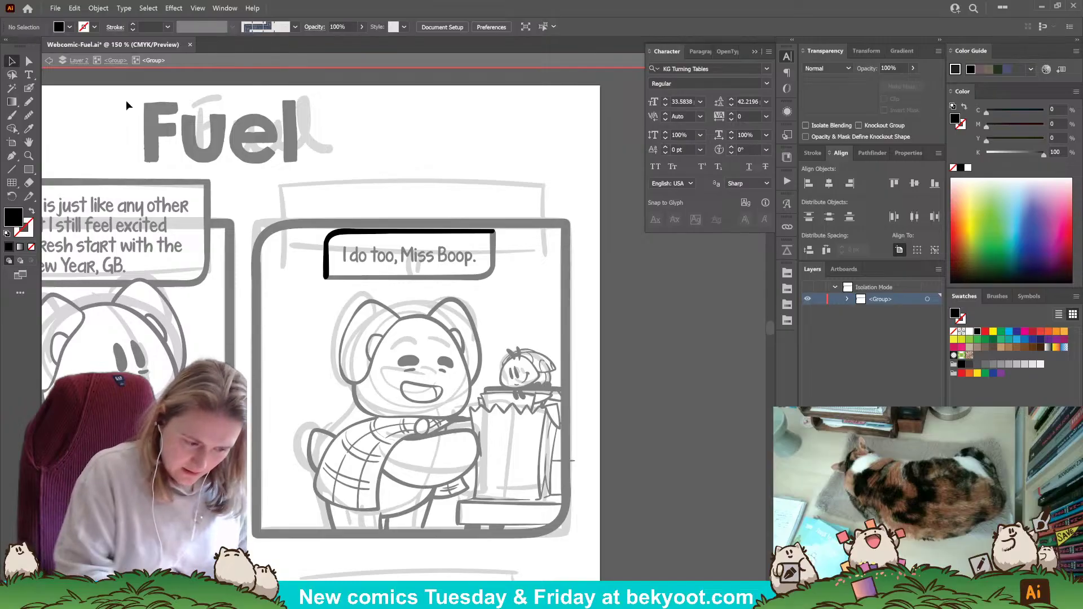
pyautogui.doubleClick(112, 84)
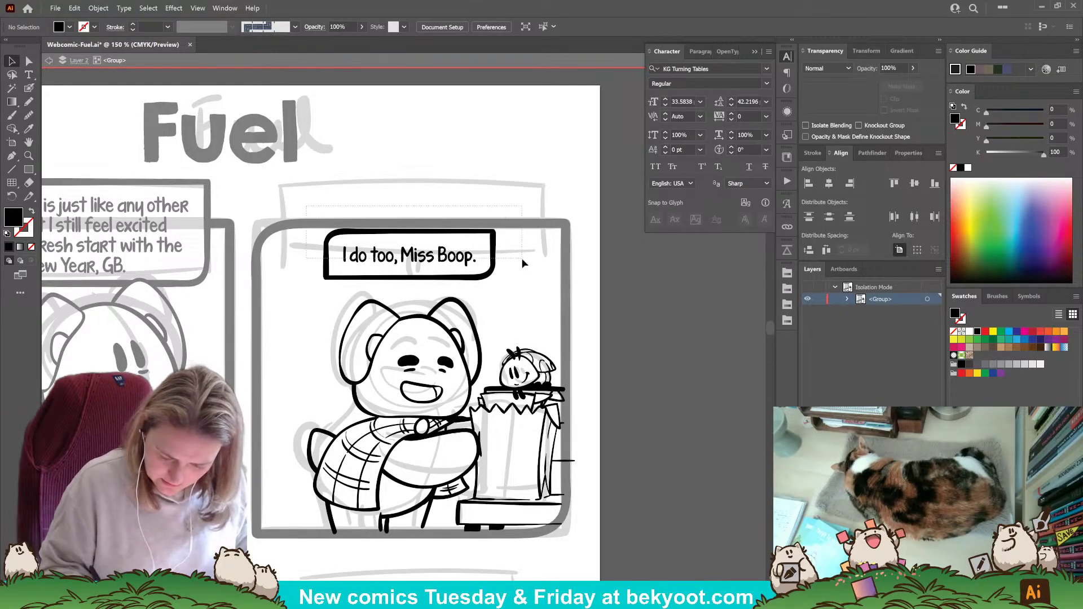
# Select both frame halves with the dialogue text and move them up so the box straddles the panel's upper border.
pyautogui.click(486, 279)
pyautogui.click(497, 276)
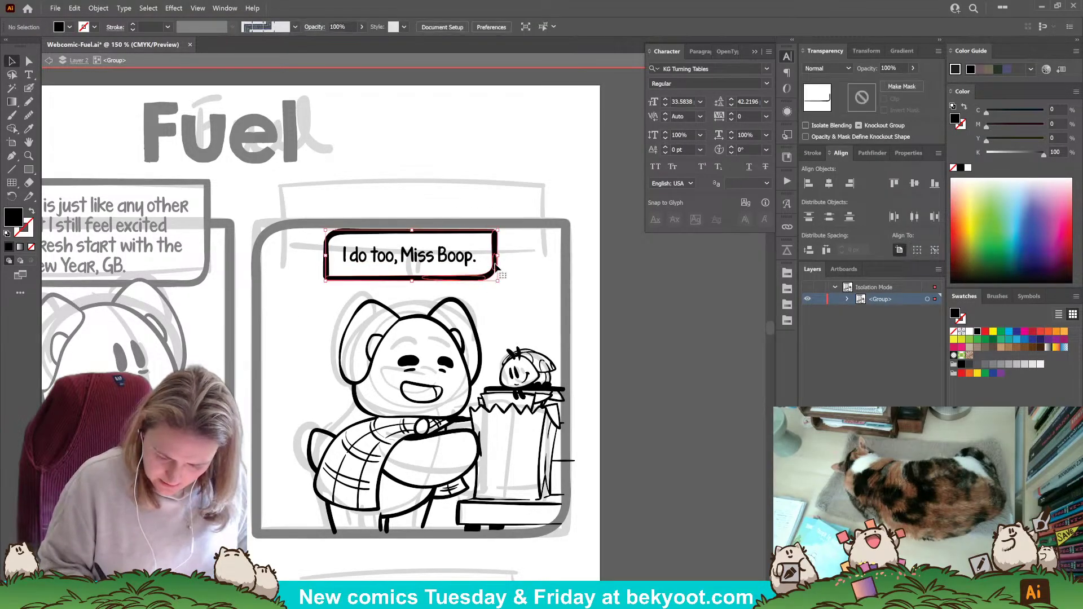
pyautogui.moveTo(497, 275); pyautogui.dragTo(495, 274)
pyautogui.keyDown('shift'); pyautogui.click(479, 232); pyautogui.keyUp('shift')
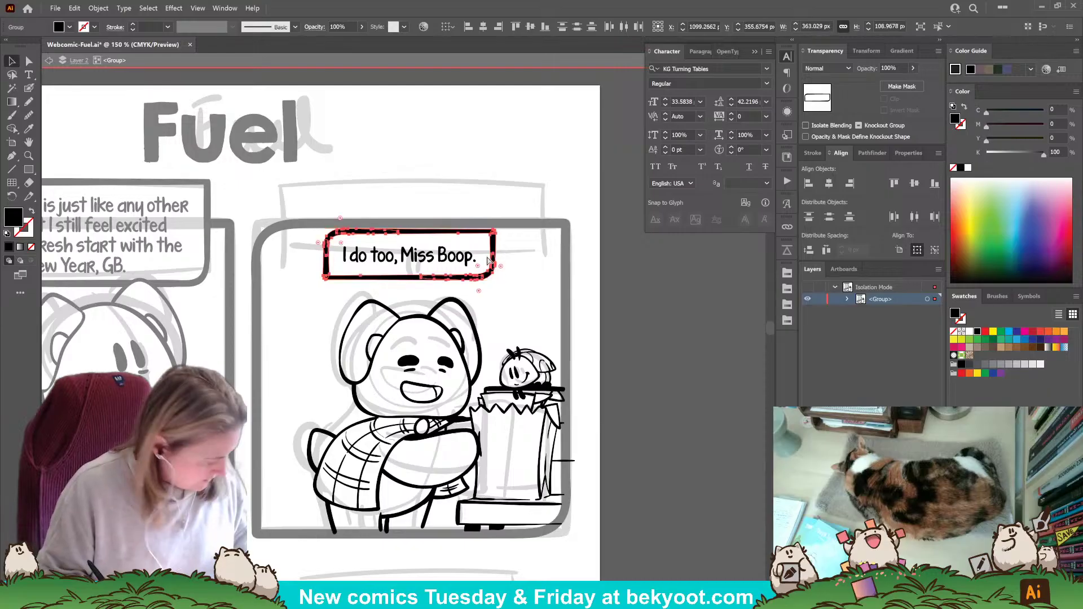
pyautogui.click(482, 276)
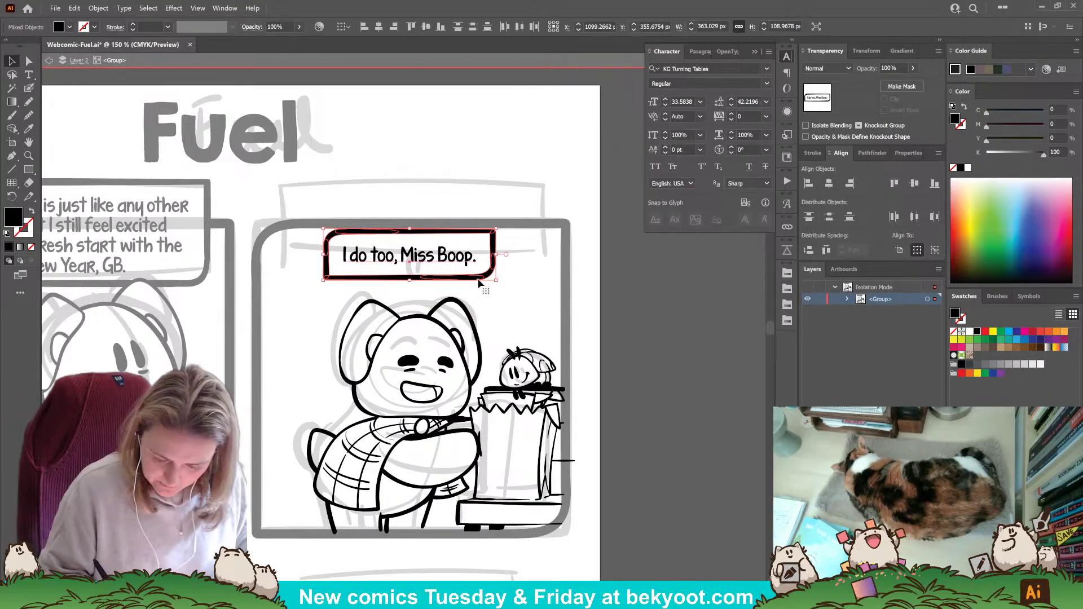
pyautogui.click(498, 278)
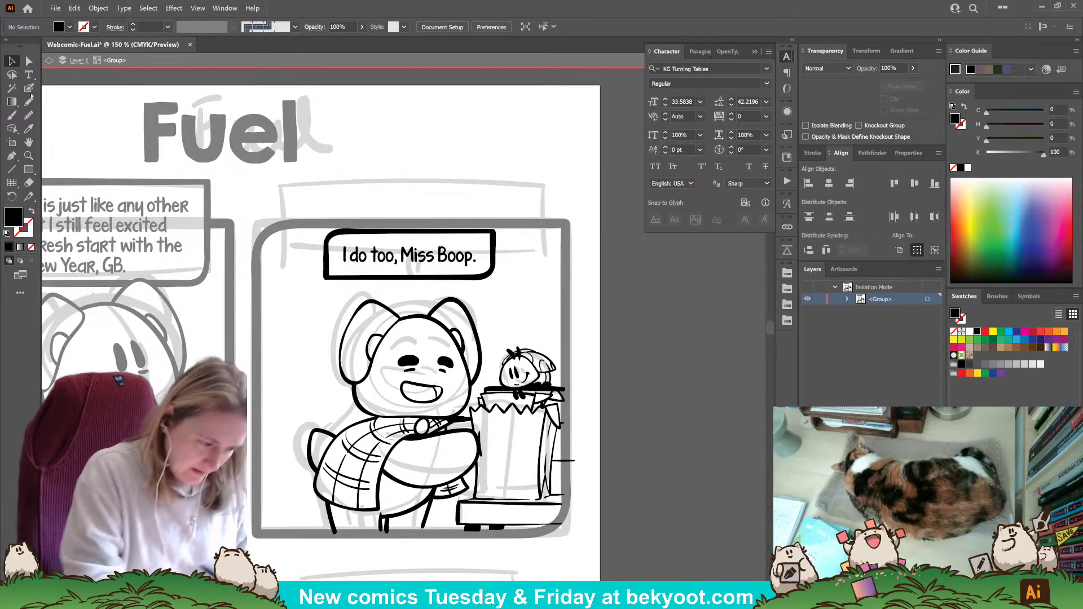
pyautogui.moveTo(340, 196); pyautogui.dragTo(489, 251)
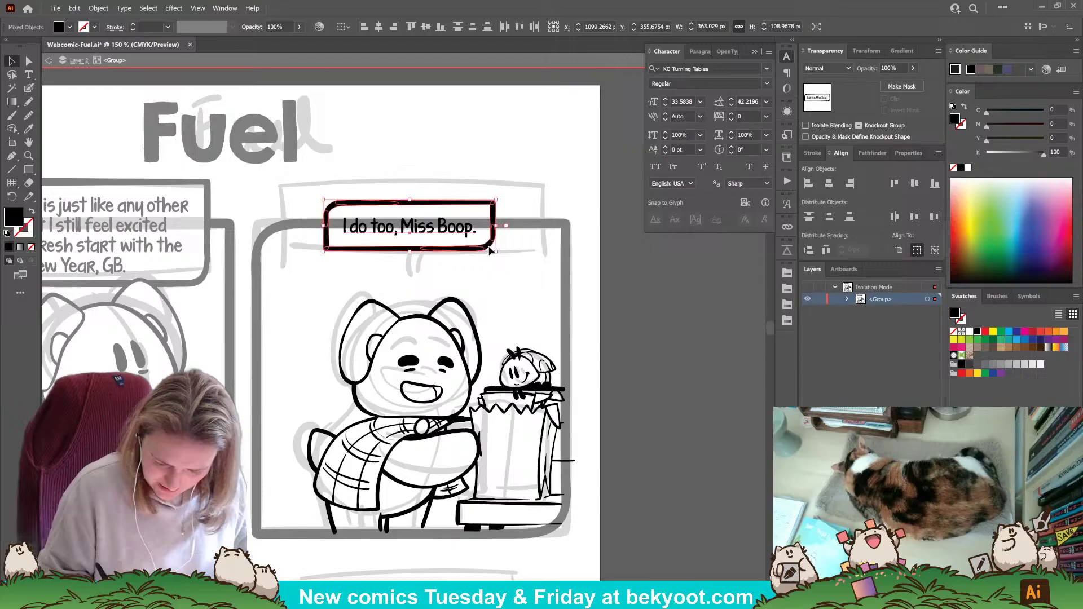
pyautogui.click(519, 257)
# Ink a curved tail from the dialogue box down to the bear's head and remove the border across its opening with Shape Builder.
pyautogui.click(29, 89)
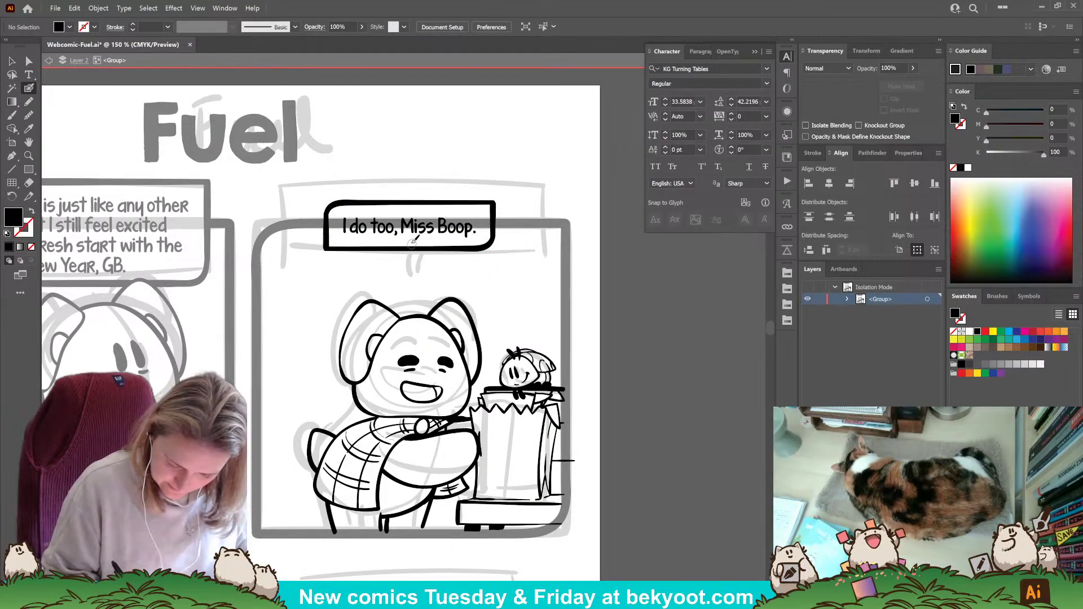
pyautogui.moveTo(414, 240)
pyautogui.mouseDown()
pyautogui.moveTo(411, 309)
pyautogui.moveTo(428, 233)
pyautogui.moveTo(424, 248)
pyautogui.mouseUp()
pyautogui.click(12, 128)
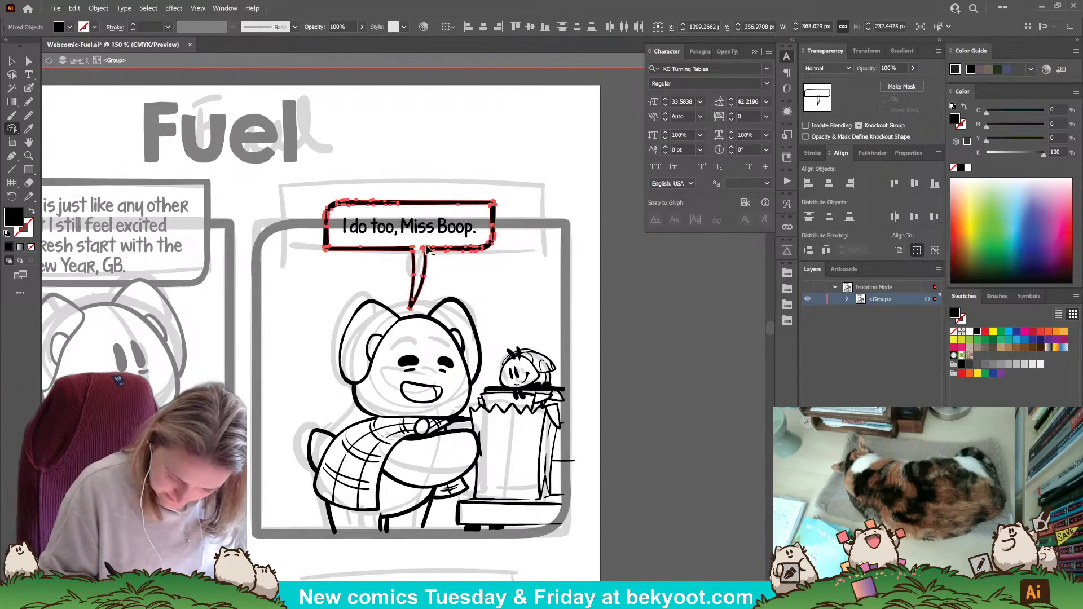
pyautogui.scroll(7, 421, 247)
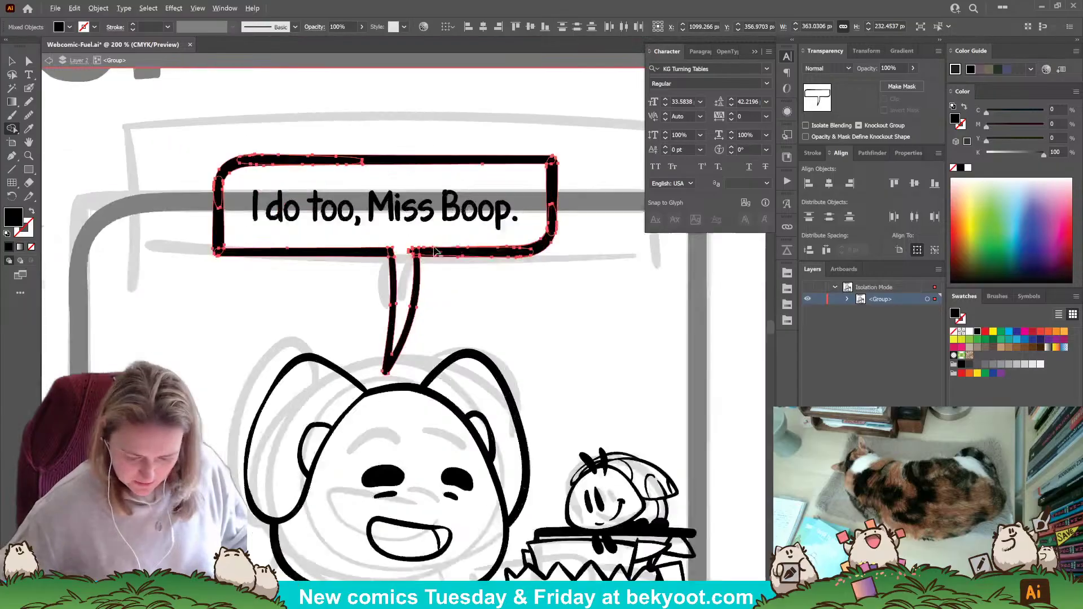
pyautogui.keyDown('alt'); pyautogui.click(541, 247); pyautogui.keyUp('alt')
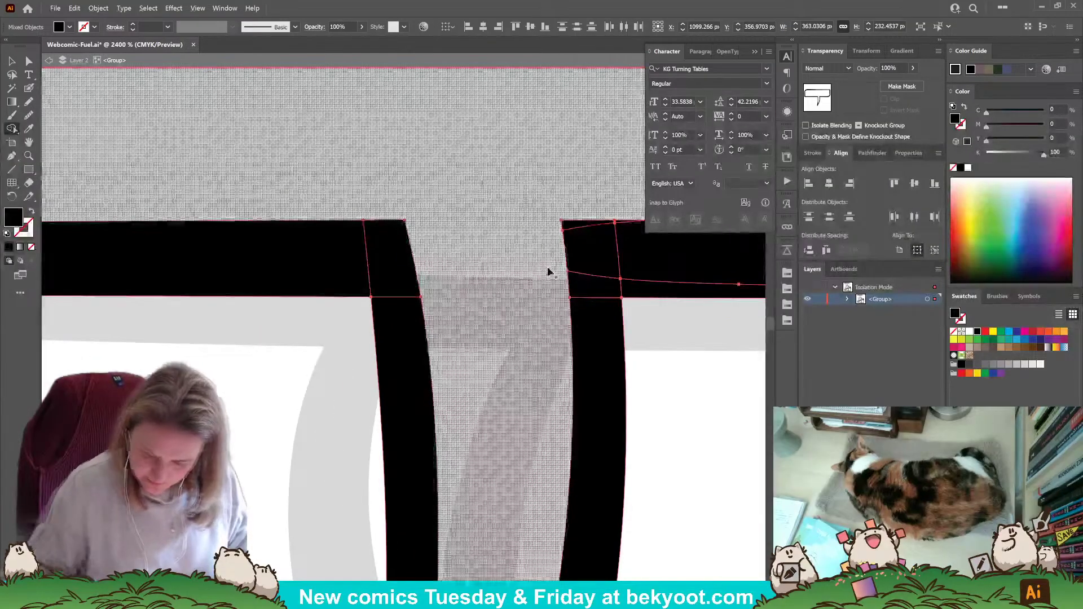
pyautogui.scroll(-6, 491, 312)
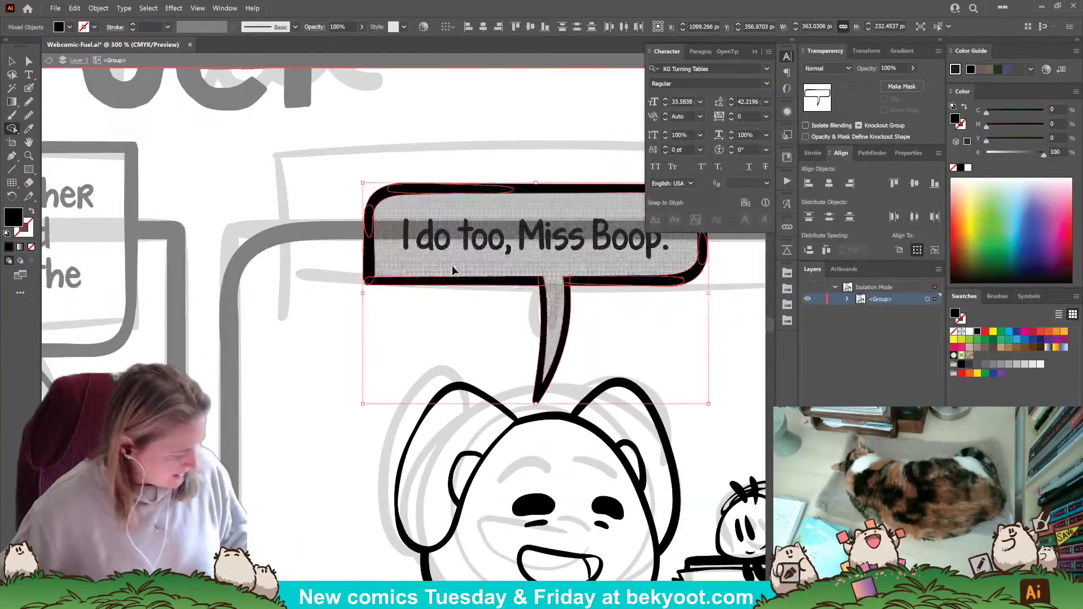
pyautogui.click(12, 61)
pyautogui.click(317, 356)
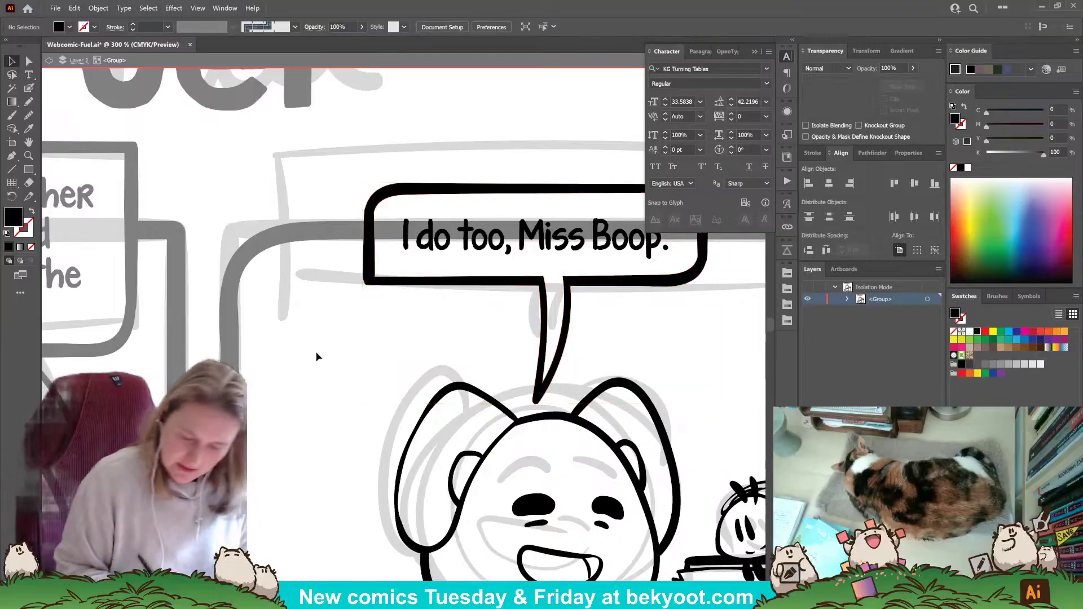
# Ink curved ground lines along the bottom of the second panel, behind the bear and beside its legs.
pyautogui.moveTo(541, 344); pyautogui.dragTo(386, 341)
pyautogui.scroll(-3, 375, 332)
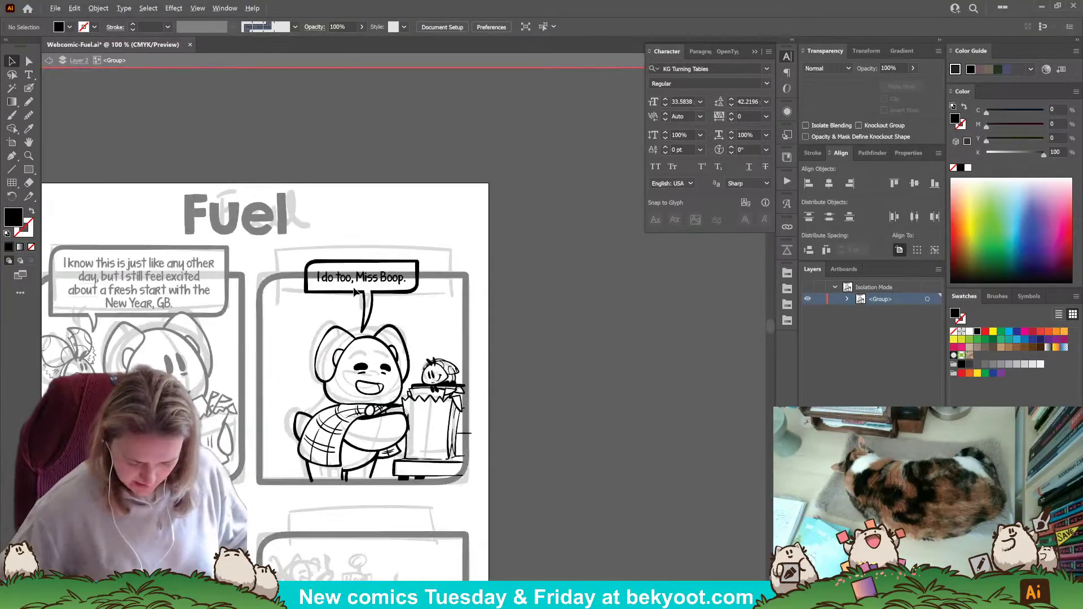
pyautogui.scroll(-2, 483, 321)
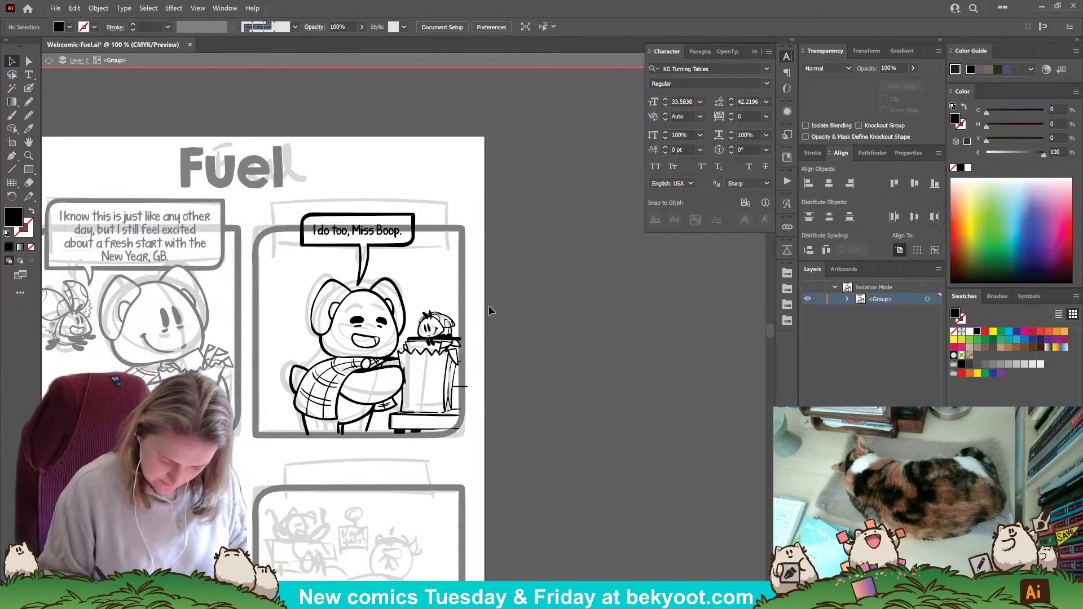
pyautogui.click(29, 89)
pyautogui.moveTo(325, 461); pyautogui.dragTo(414, 425)
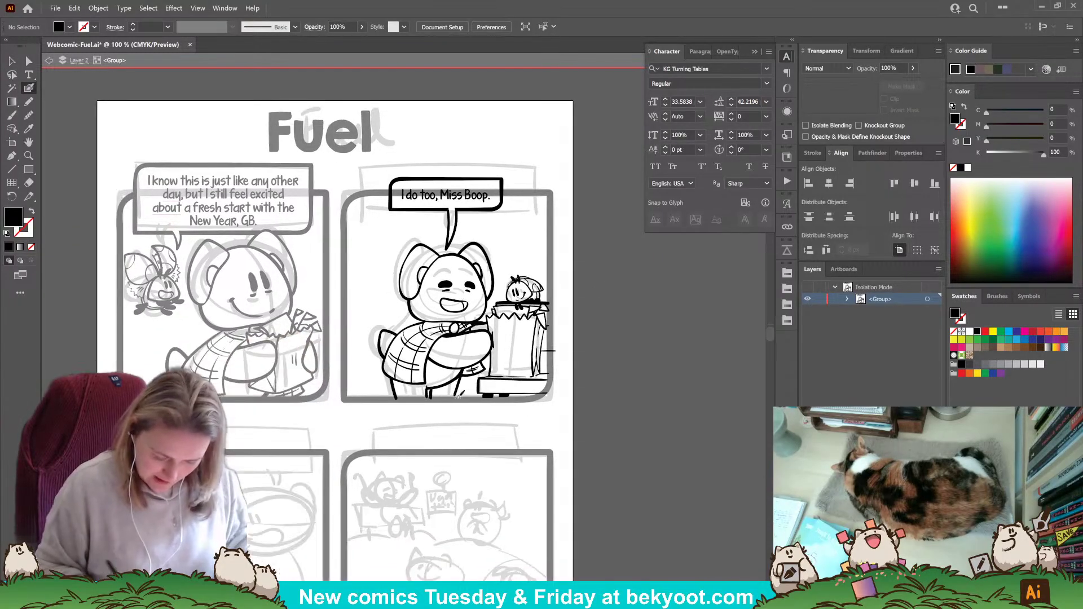
pyautogui.moveTo(368, 376); pyautogui.dragTo(395, 397)
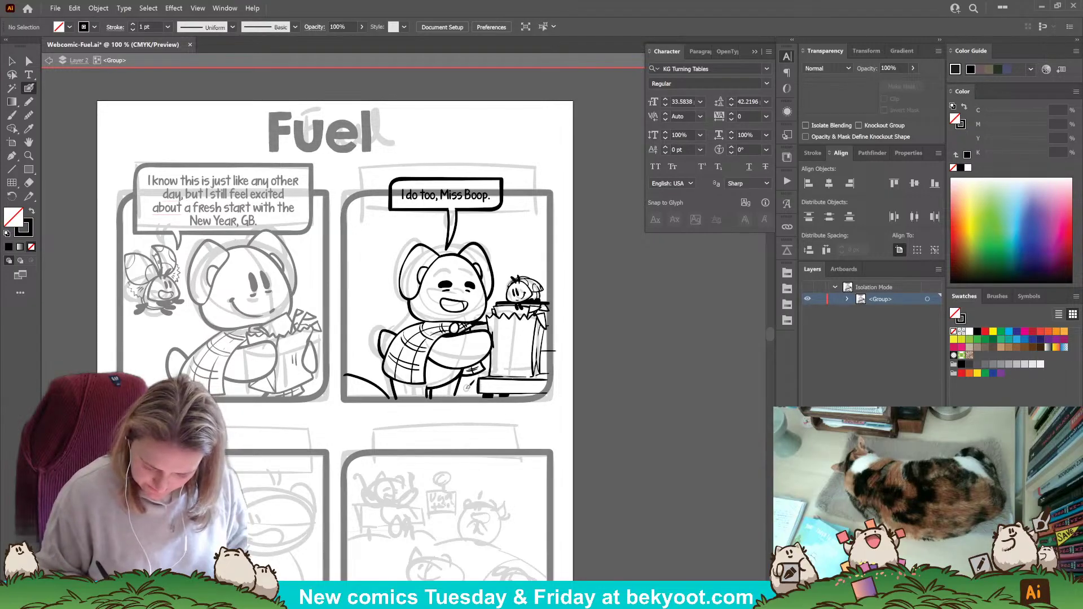
pyautogui.keyDown('ctrl'); pyautogui.click(456, 393); pyautogui.keyUp('ctrl')
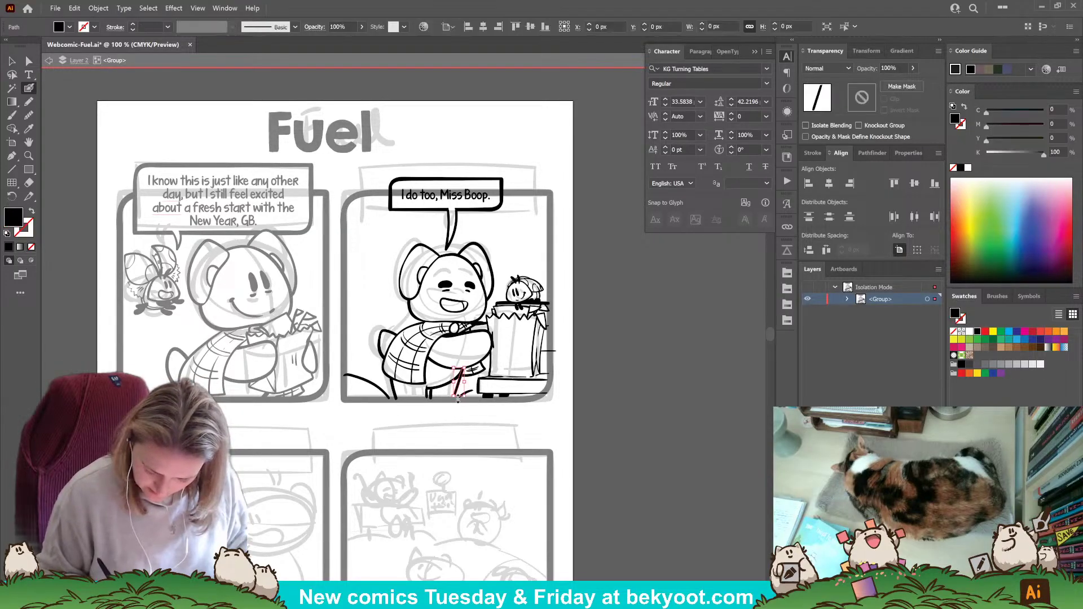
pyautogui.keyDown('ctrl'); pyautogui.click(507, 406); pyautogui.keyUp('ctrl')
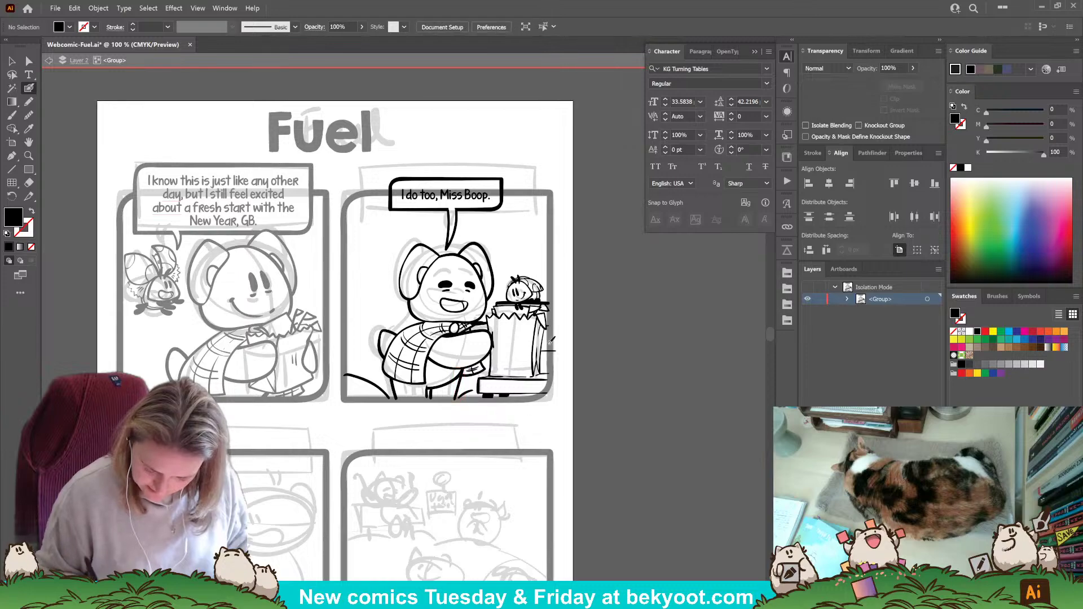
pyautogui.moveTo(419, 400); pyautogui.dragTo(459, 382)
# Leave the second panel's group and save the comic file.
pyautogui.press('v')
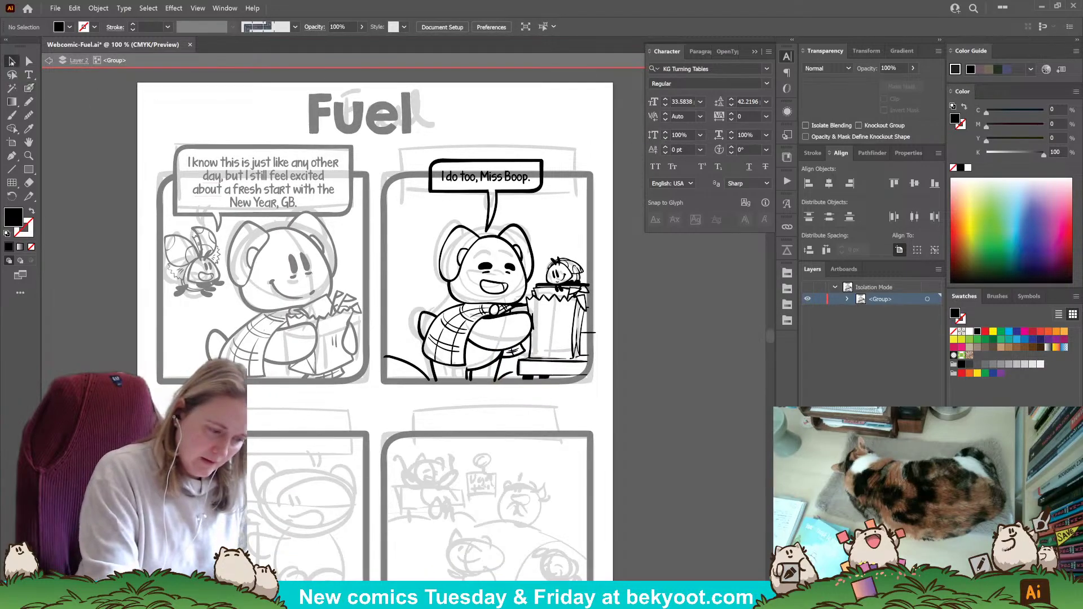
pyautogui.doubleClick(86, 266)
pyautogui.moveTo(308, 395); pyautogui.dragTo(372, 377)
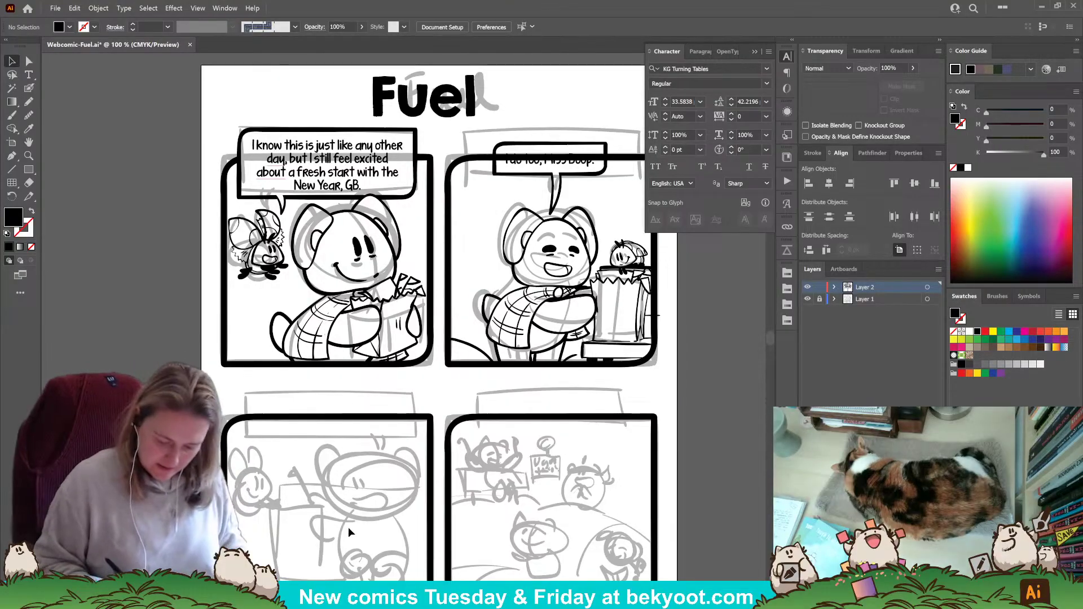
pyautogui.scroll(-2, 316, 525)
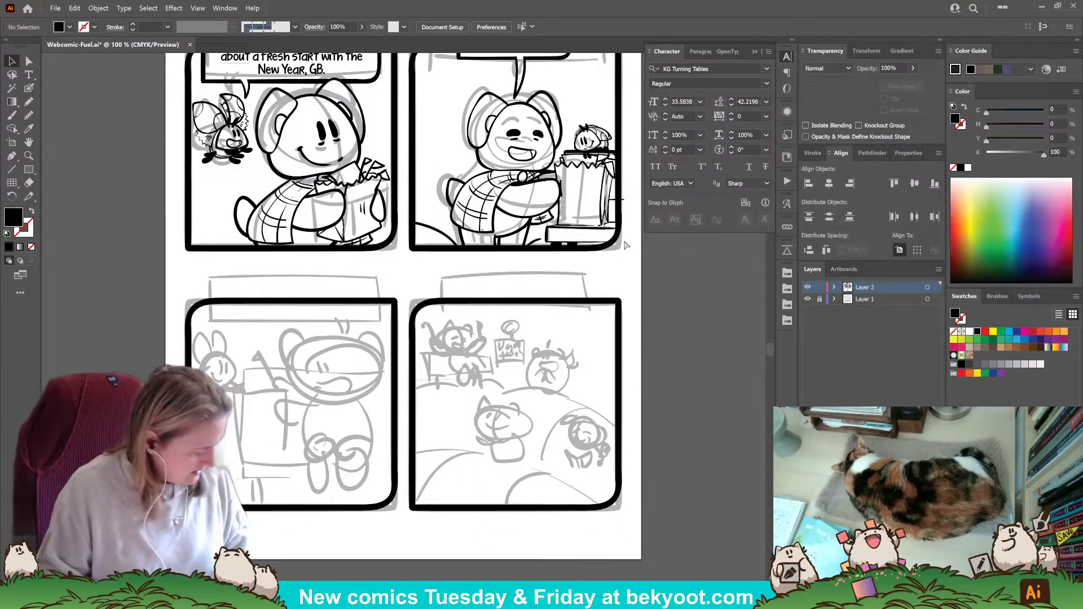
pyautogui.hotkey('ctrl', 's')
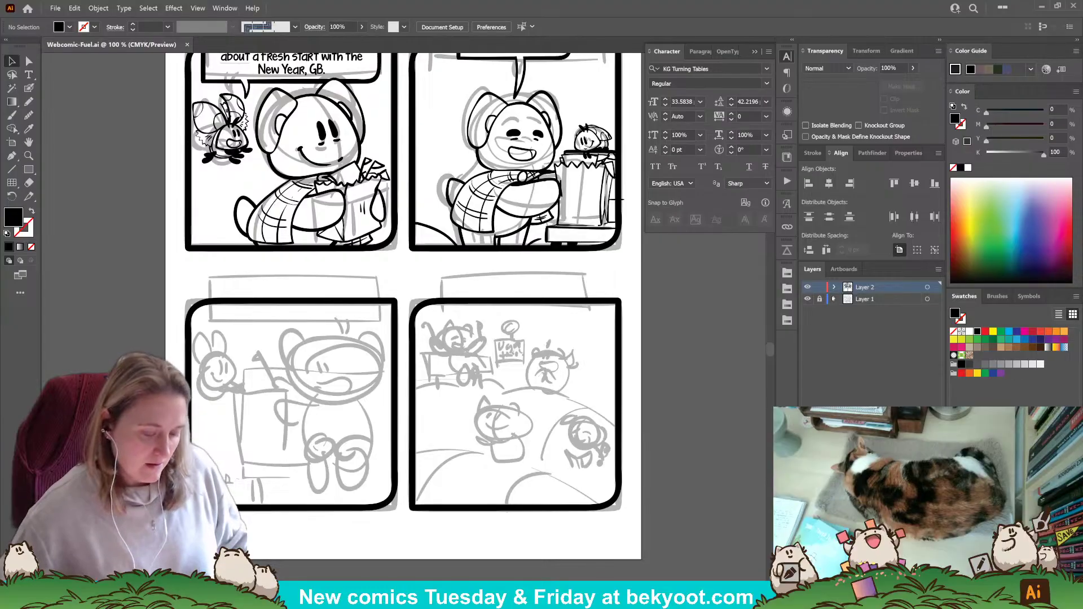
# Delete the rough sketch lines of the two upper panels on Layer 1, relock it, return to Layer 2 and save.
pyautogui.scroll(2, 616, 288)
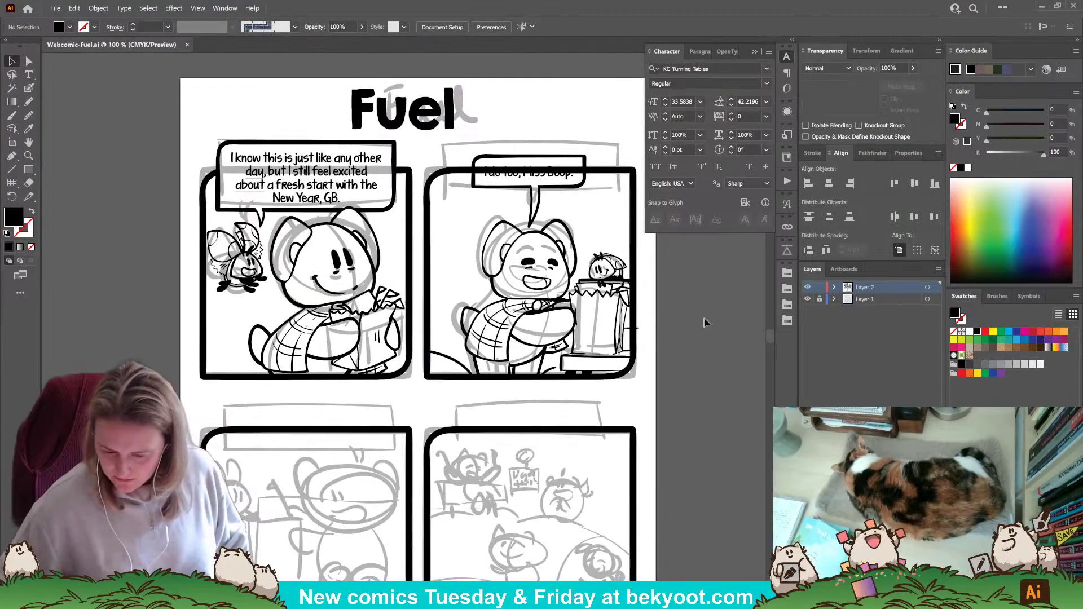
pyautogui.click(821, 299)
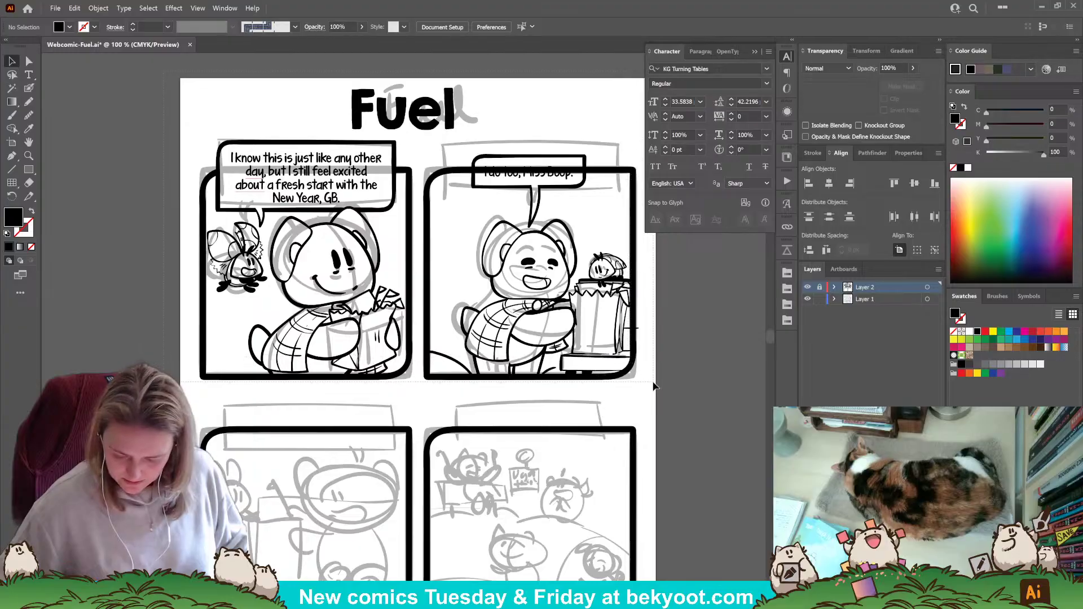
pyautogui.moveTo(654, 386)
pyautogui.mouseDown()
pyautogui.moveTo(620, 357)
pyautogui.moveTo(452, 334)
pyautogui.moveTo(137, 333)
pyautogui.mouseUp()
pyautogui.moveTo(144, 408)
pyautogui.mouseDown()
pyautogui.moveTo(386, 390)
pyautogui.moveTo(244, 358)
pyautogui.mouseUp()
pyautogui.click(498, 367)
pyautogui.moveTo(497, 367); pyautogui.dragTo(131, 321)
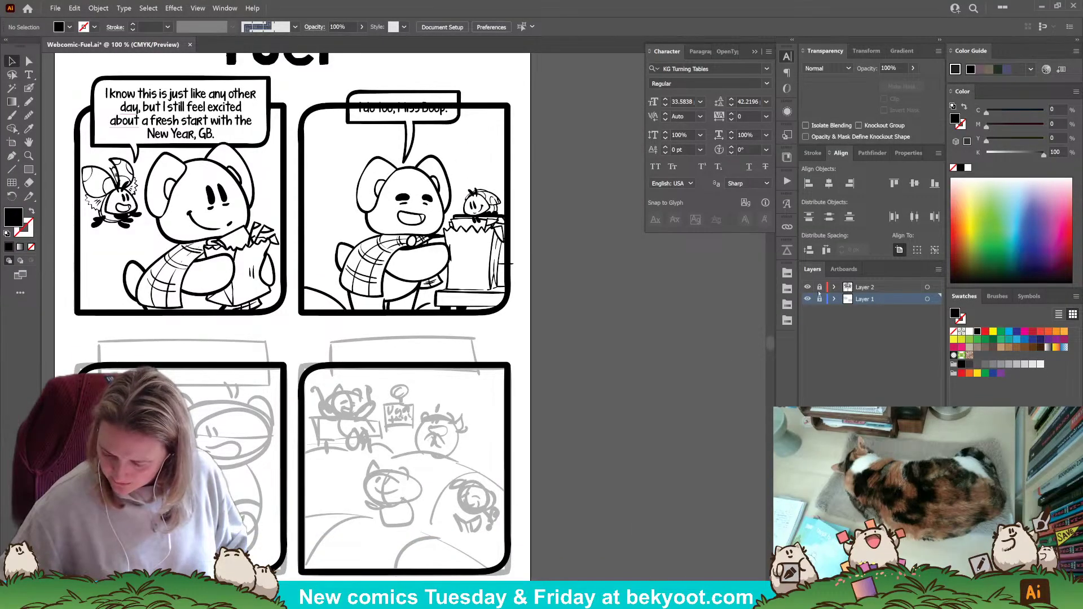
pyautogui.click(869, 287)
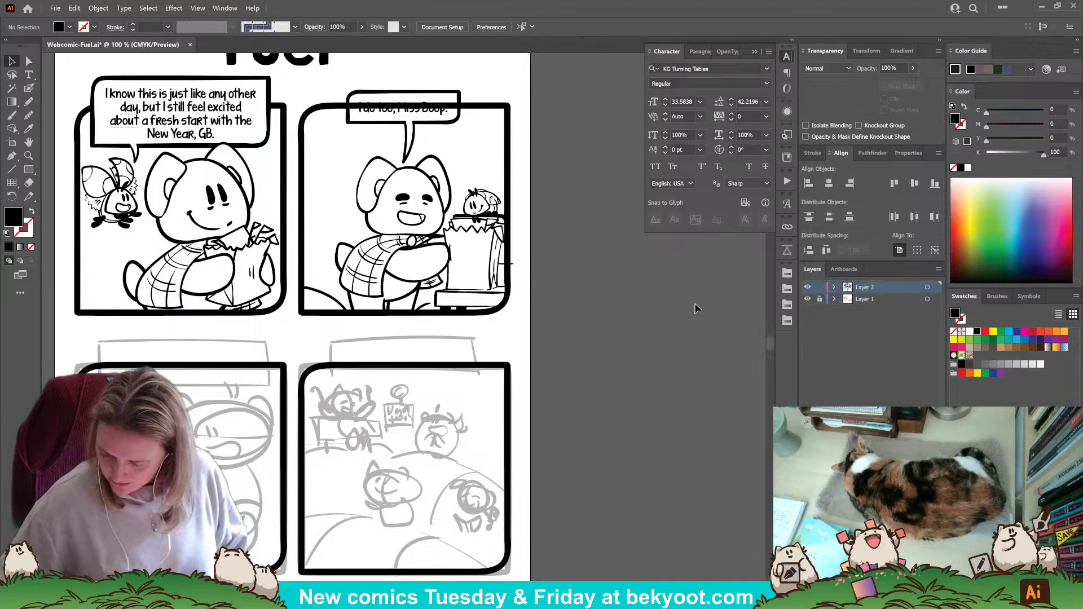
pyautogui.hotkey('ctrl', 's')
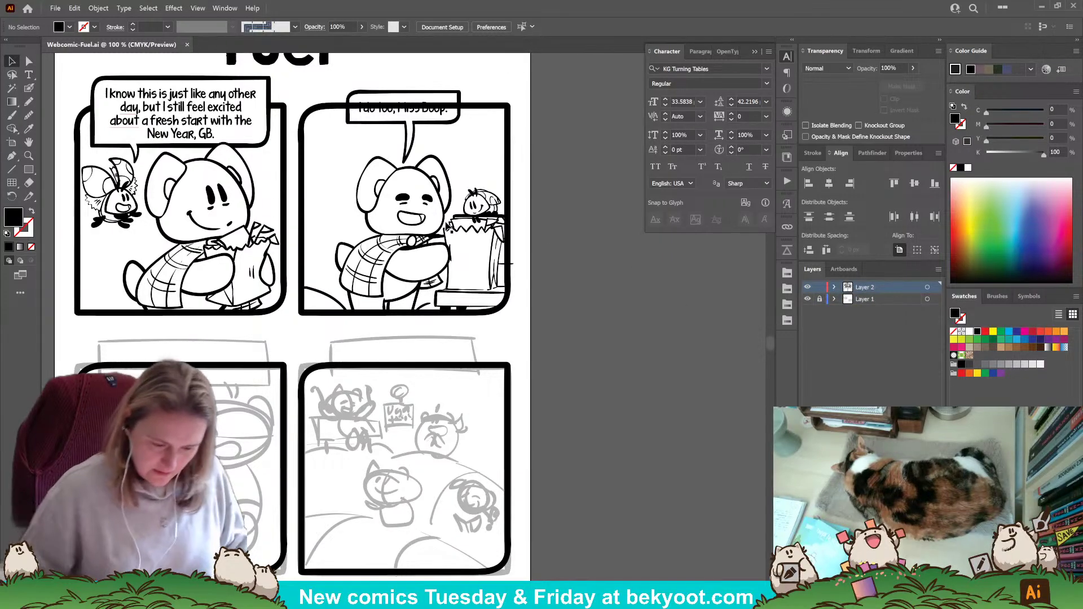
# Inside the second panel's group, send the panel frame behind the dialogue box and its text.
pyautogui.click(506, 162)
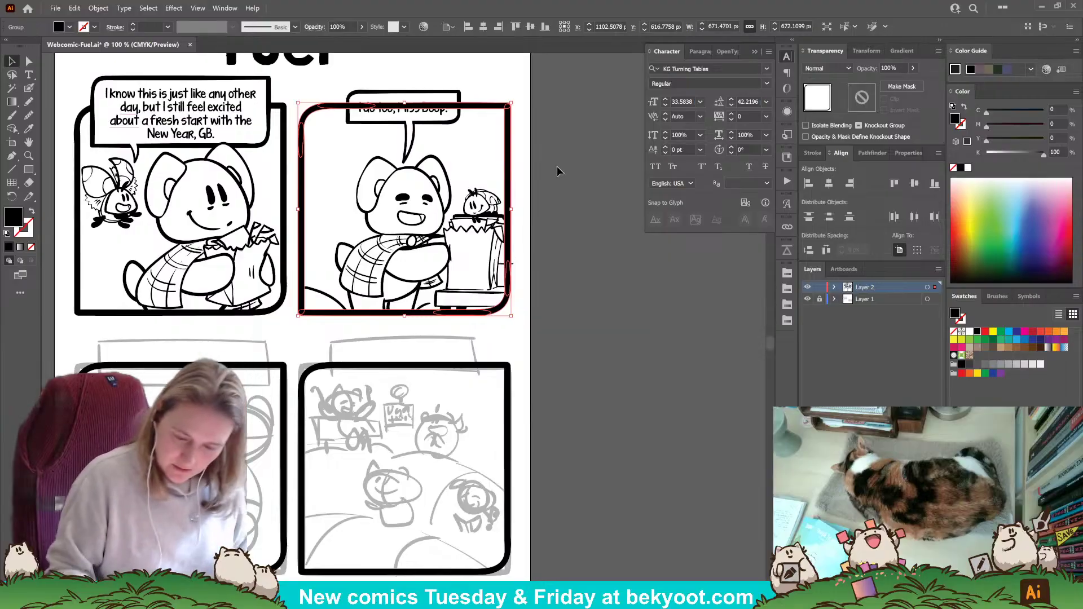
pyautogui.moveTo(556, 165); pyautogui.dragTo(434, 147)
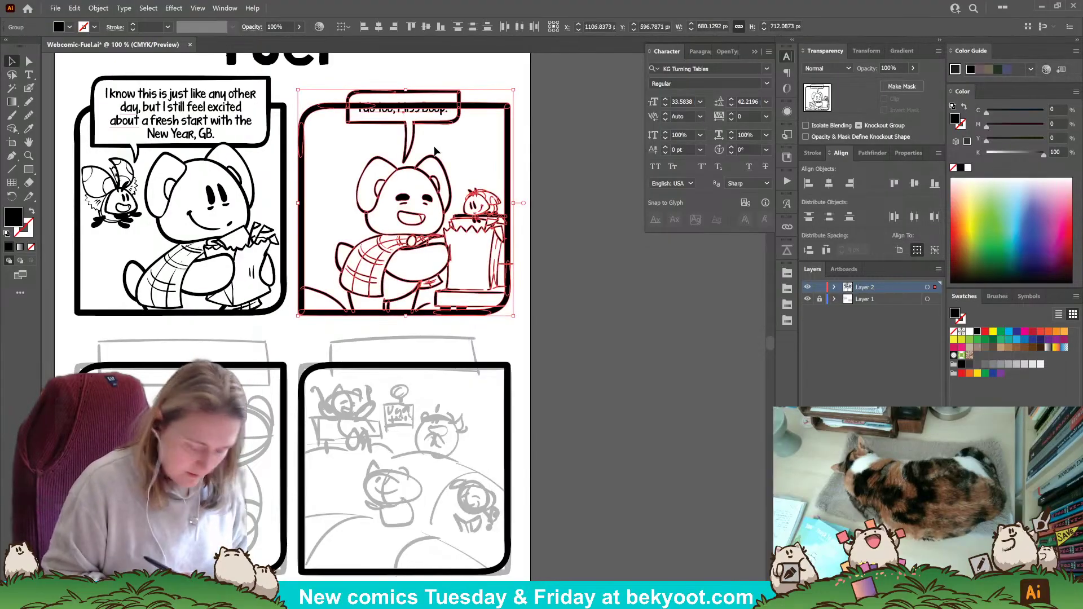
pyautogui.doubleClick(471, 110)
pyautogui.click(471, 110)
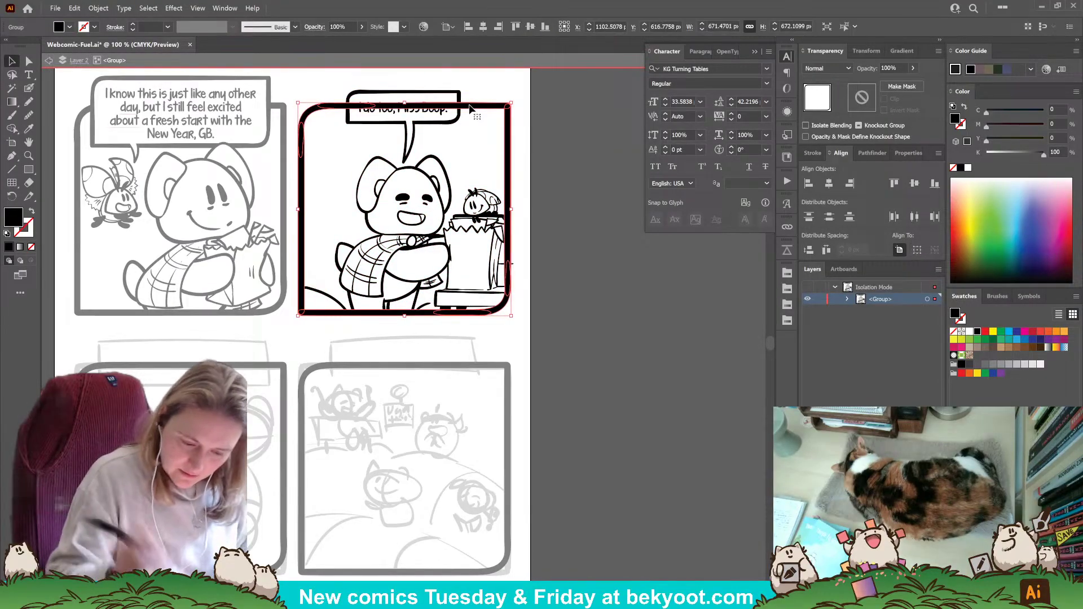
pyautogui.moveTo(353, 105); pyautogui.dragTo(455, 88)
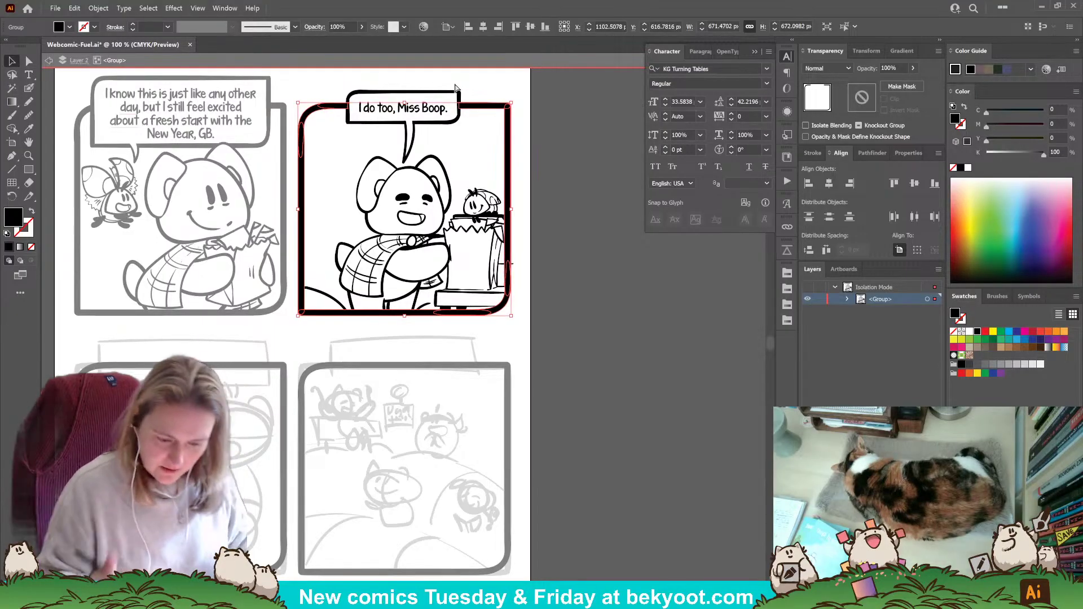
pyautogui.click(555, 201)
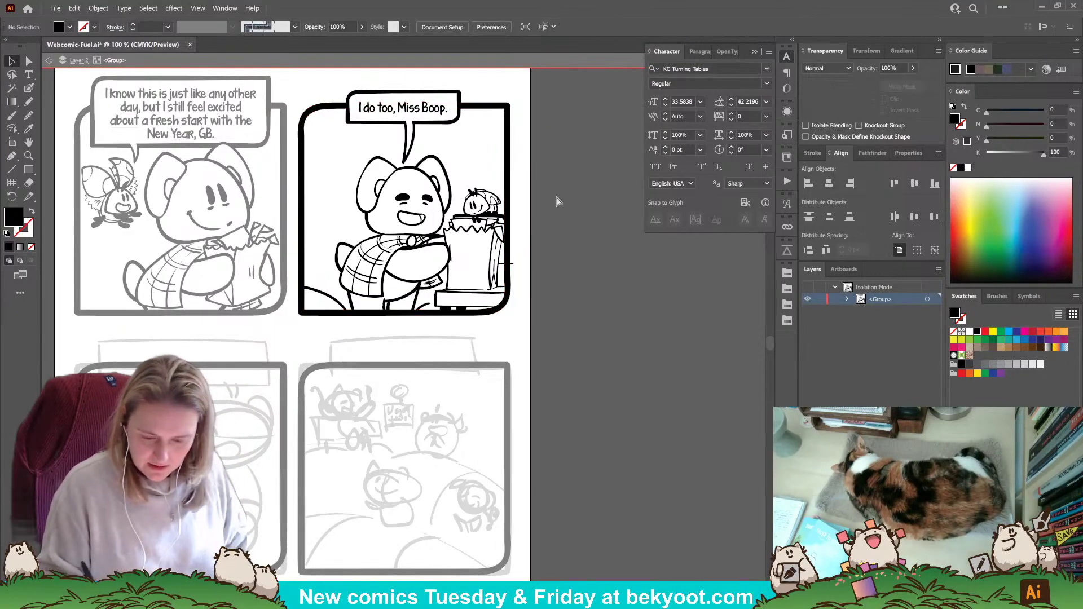
# Remove the stray line end sticking out past the second panel's outer border, leave the group and save the file.
pyautogui.click(513, 265)
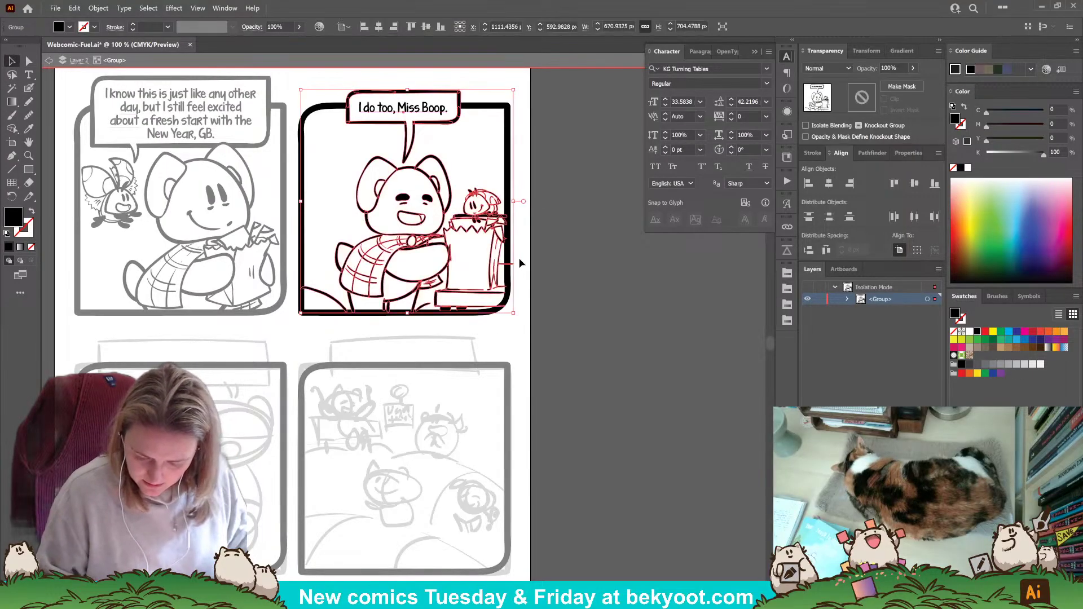
pyautogui.press('a')
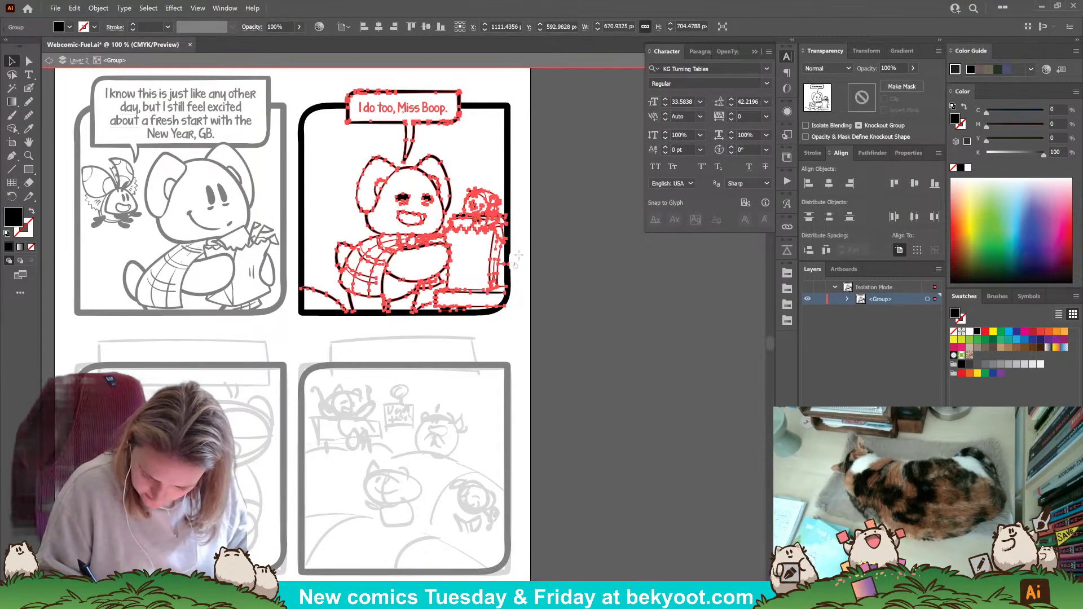
pyautogui.moveTo(502, 310); pyautogui.dragTo(501, 312)
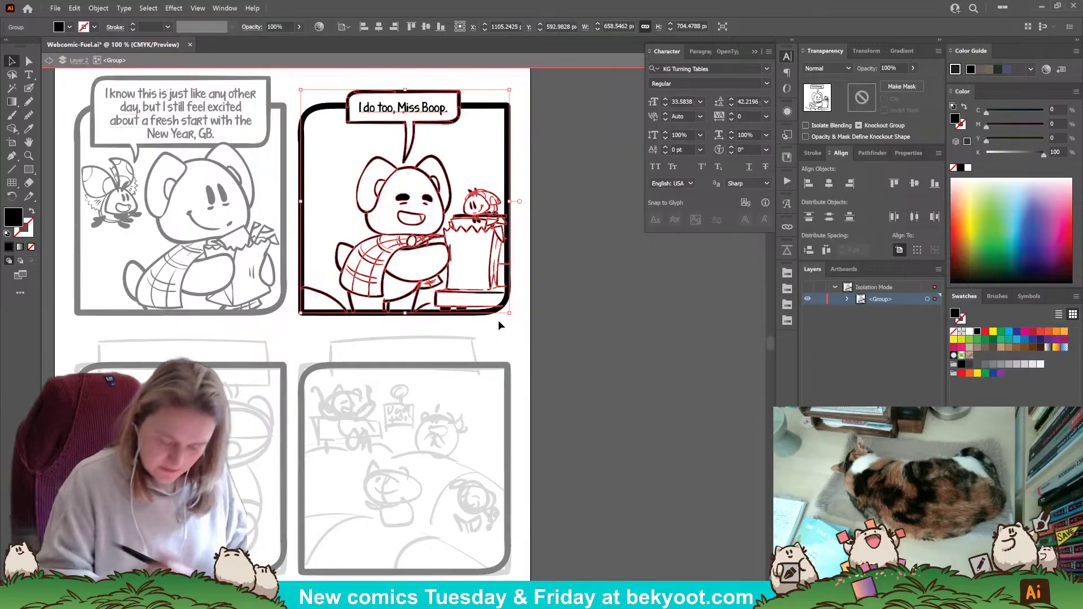
pyautogui.doubleClick(558, 216)
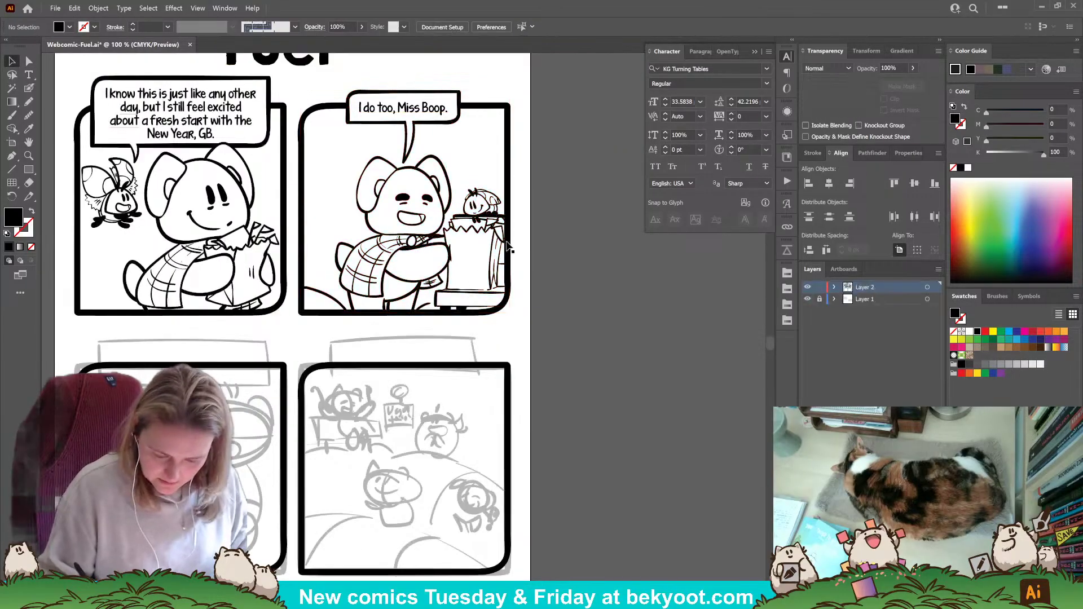
pyautogui.scroll(-3, 434, 248)
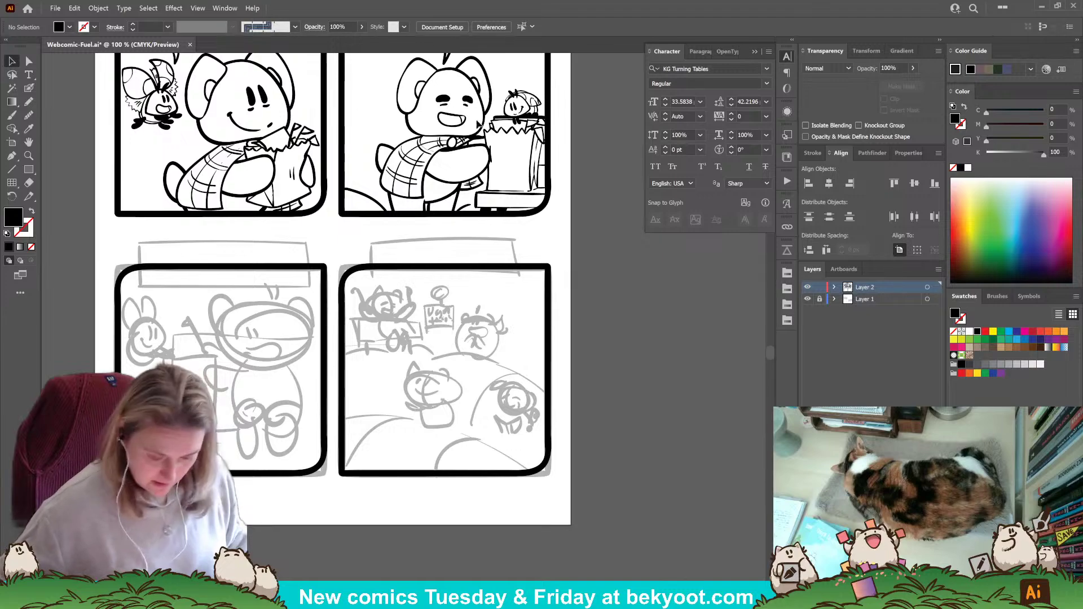
pyautogui.hotkey('ctrl', 's')
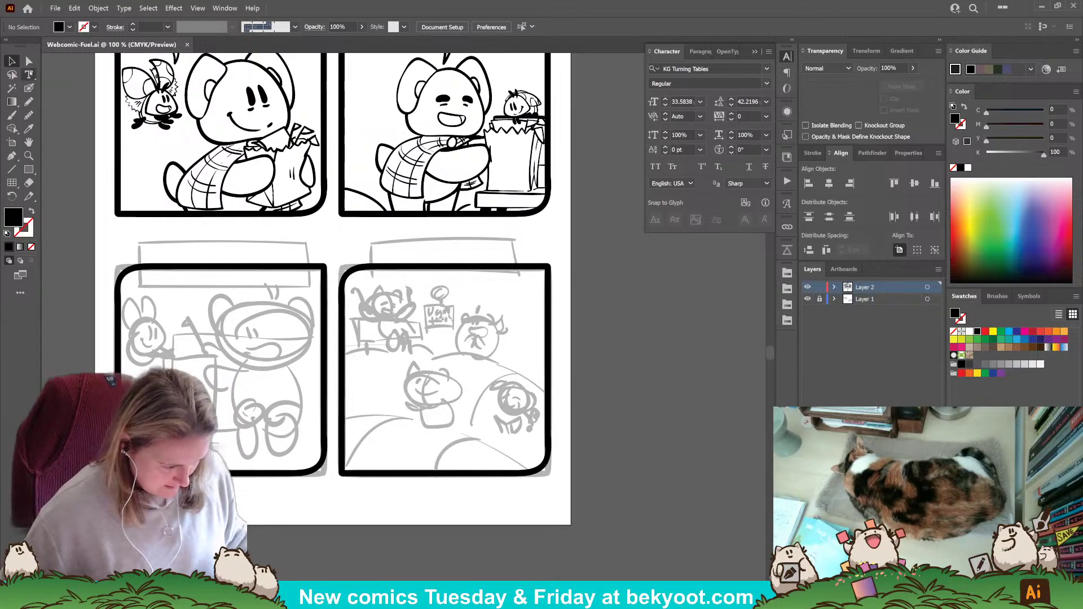
# Add a text line reading "I think hope is infectious..." above the third panel.
pyautogui.press('t')
pyautogui.click(180, 246)
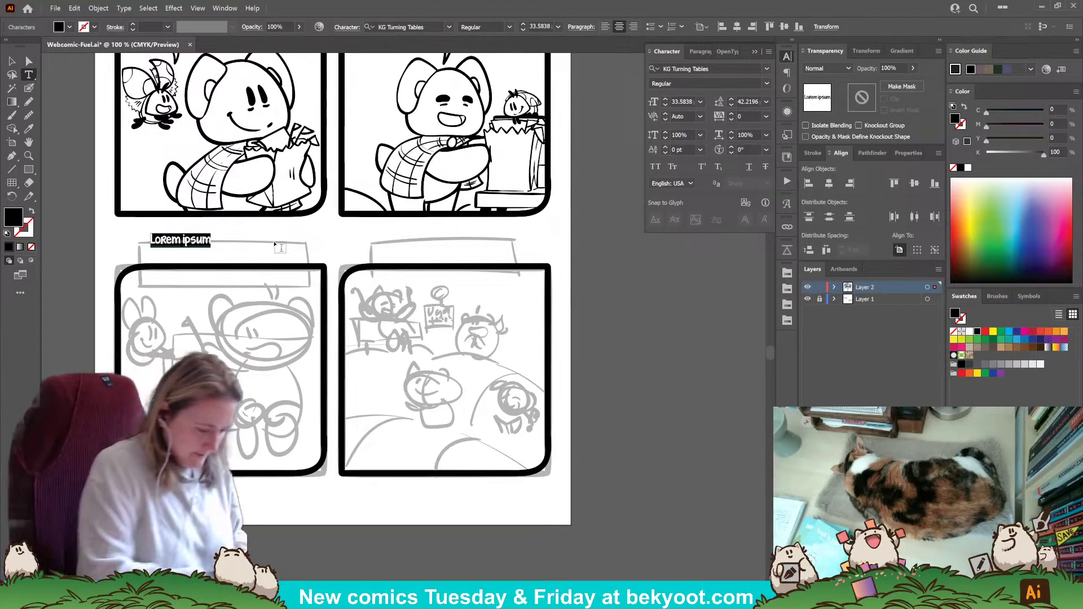
pyautogui.press('BackSpace')
pyautogui.write('I think ')
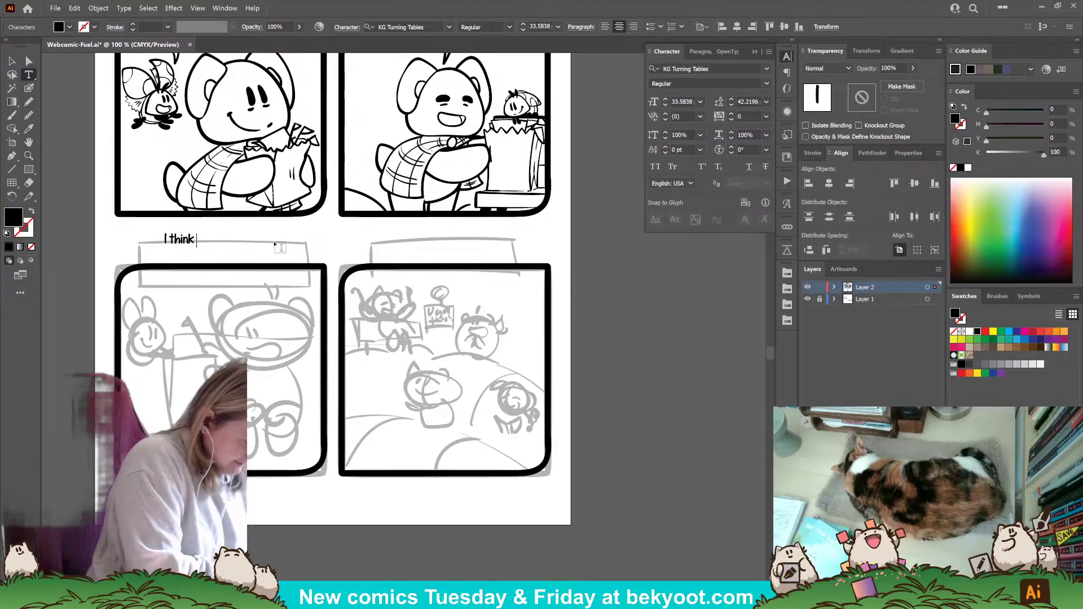
pyautogui.write('hope is infe')
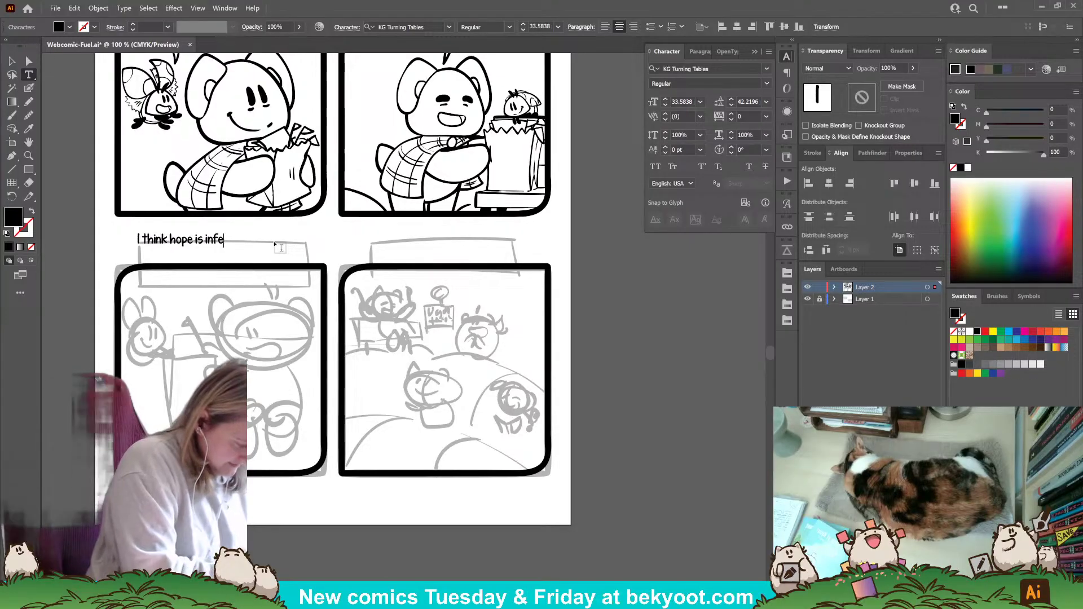
pyautogui.write('ctious')
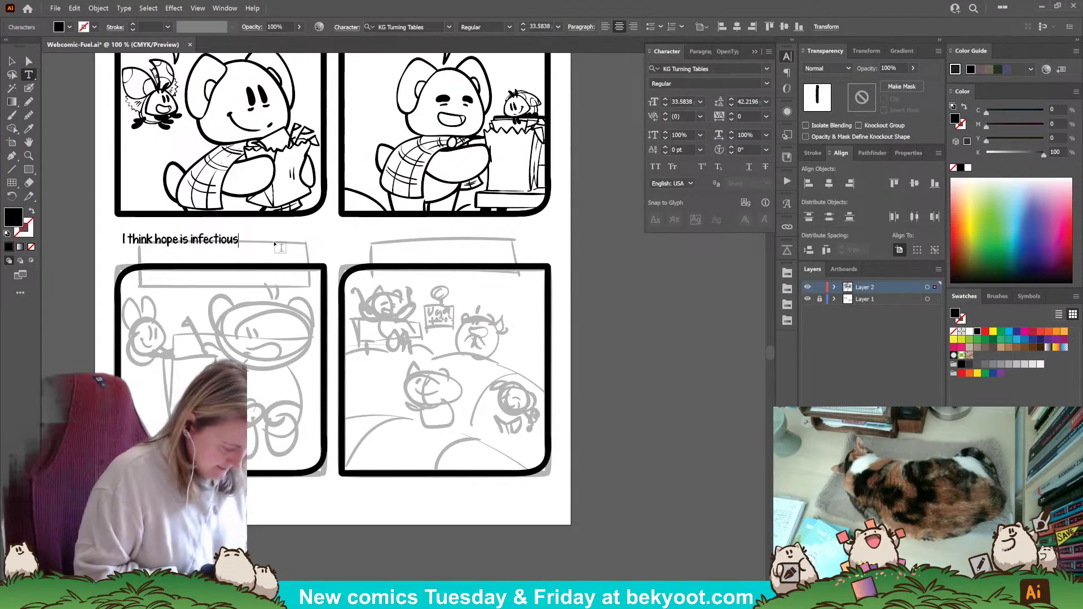
pyautogui.write(',')
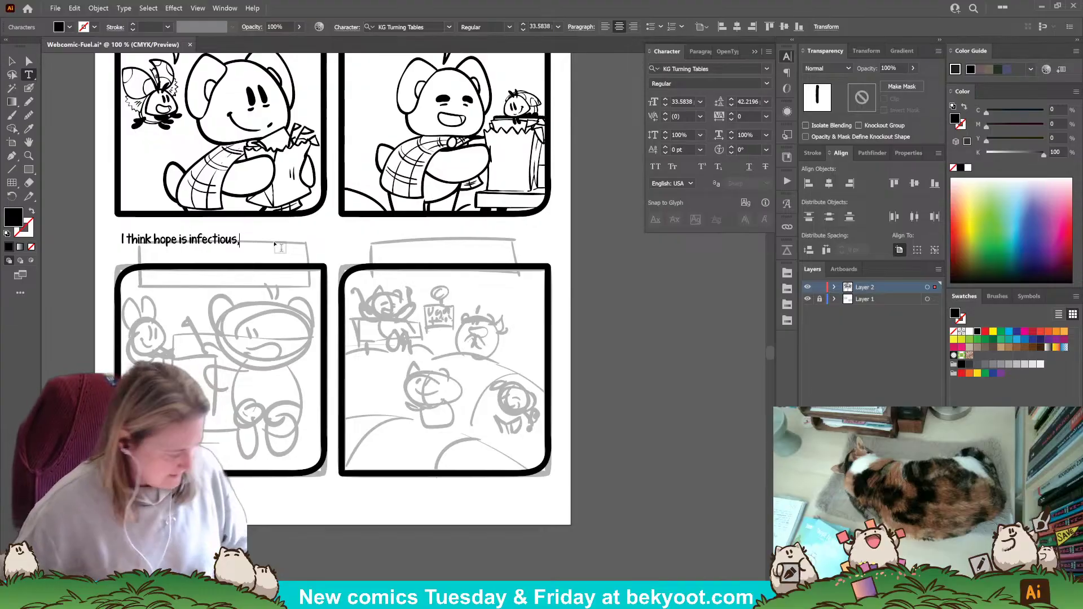
pyautogui.press('BackSpace')
pyautogui.write('...')
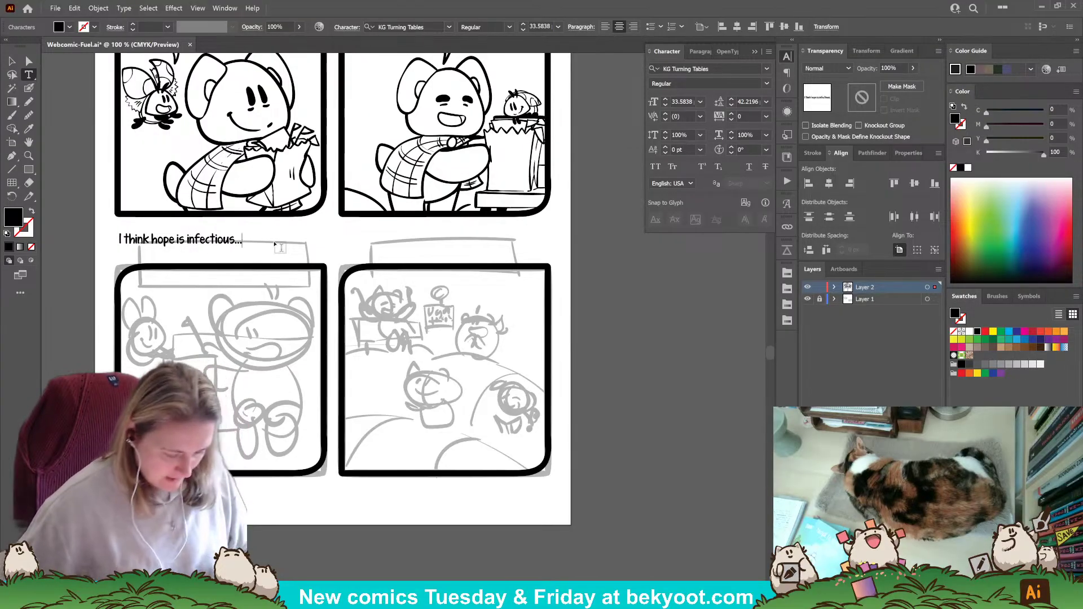
# Move the third panel's caption into its sketched caption box and replace the ellipsis with a comma.
pyautogui.click(17, 58)
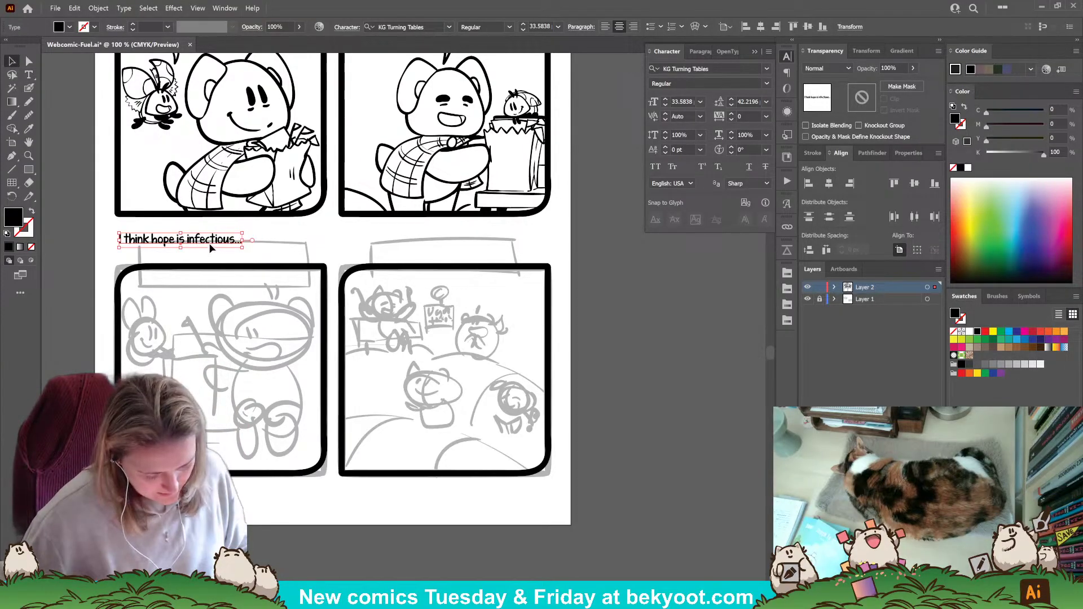
pyautogui.moveTo(210, 248); pyautogui.dragTo(253, 262)
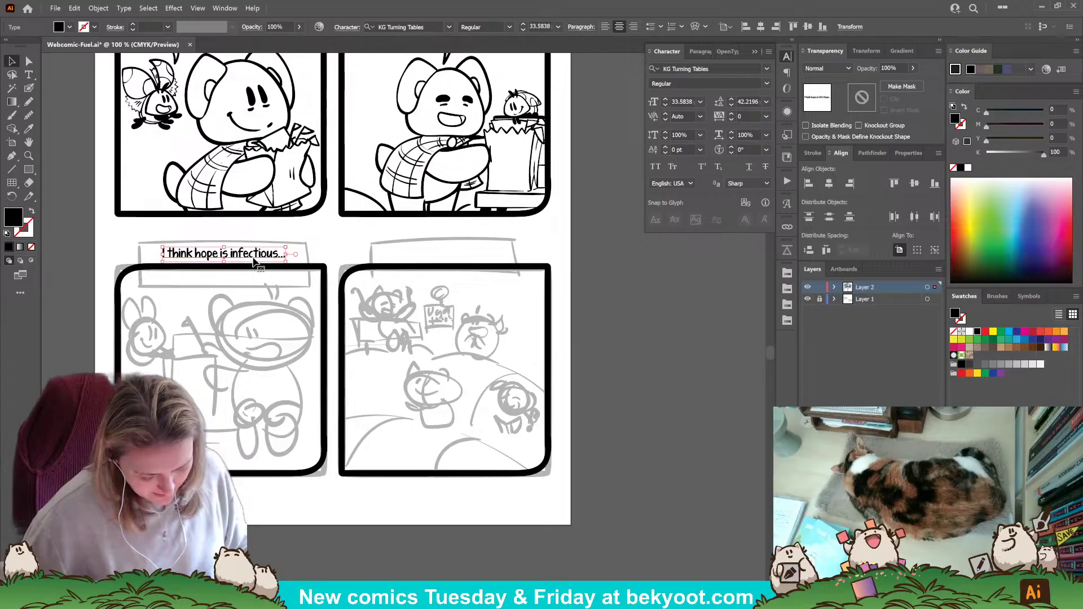
pyautogui.click(29, 74)
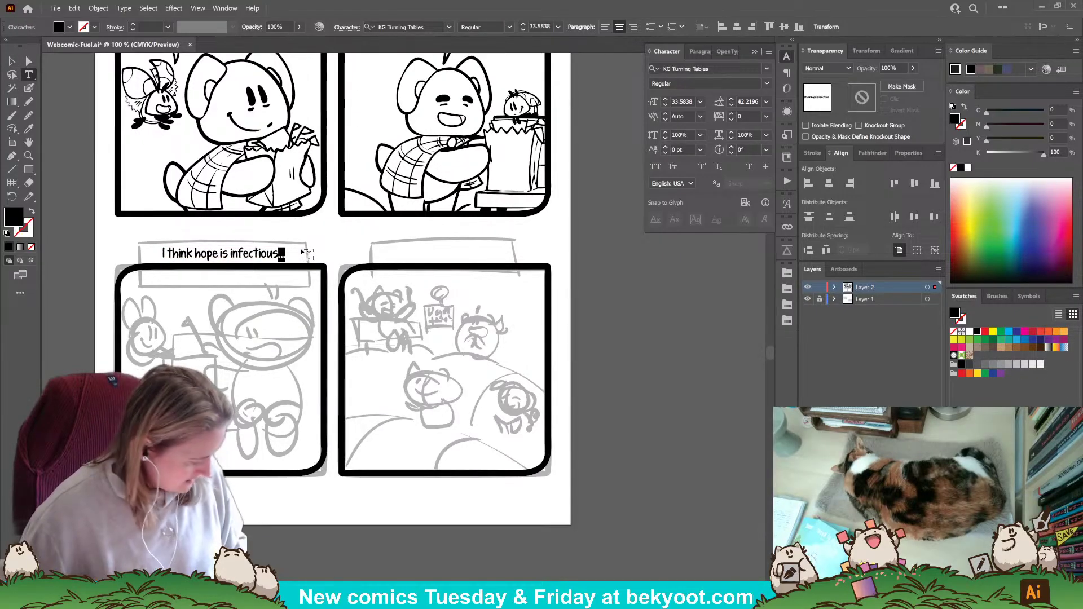
pyautogui.write(',')
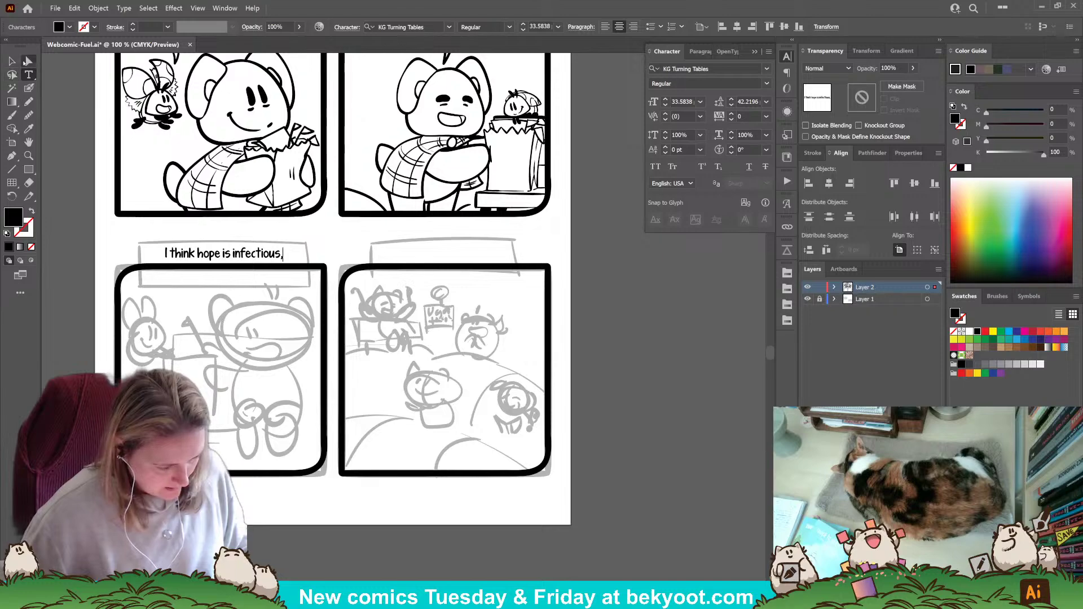
pyautogui.press('Escape')
# Duplicate the caption above the fourth panel and reword it as "and I want to pour as much fuel on that fire as I can this year.".
pyautogui.moveTo(270, 252); pyautogui.dragTo(483, 252)
pyautogui.click(29, 77)
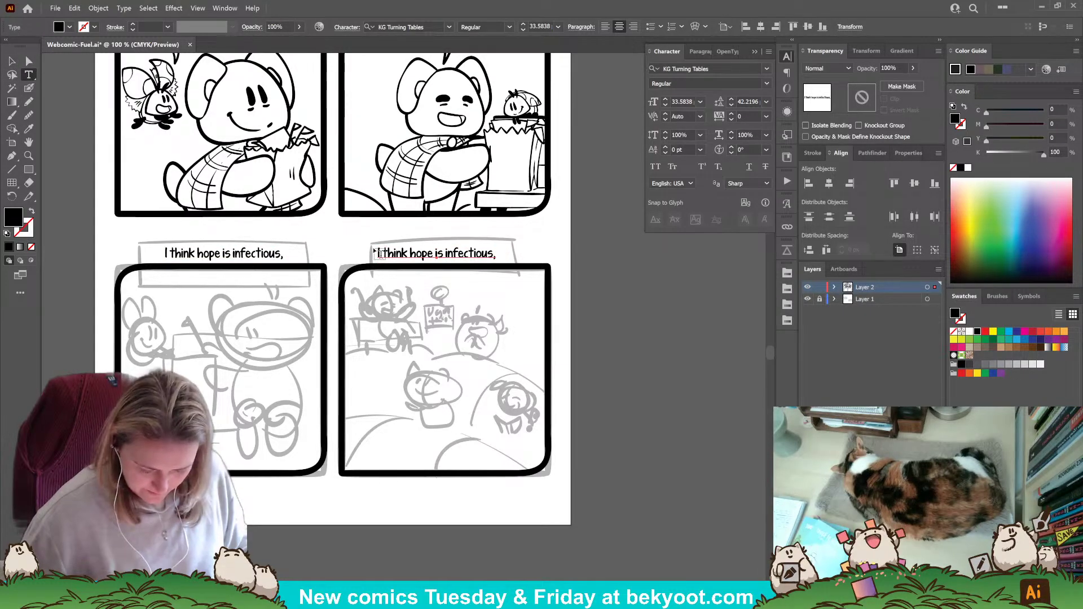
pyautogui.hotkey('ctrl', 'a')
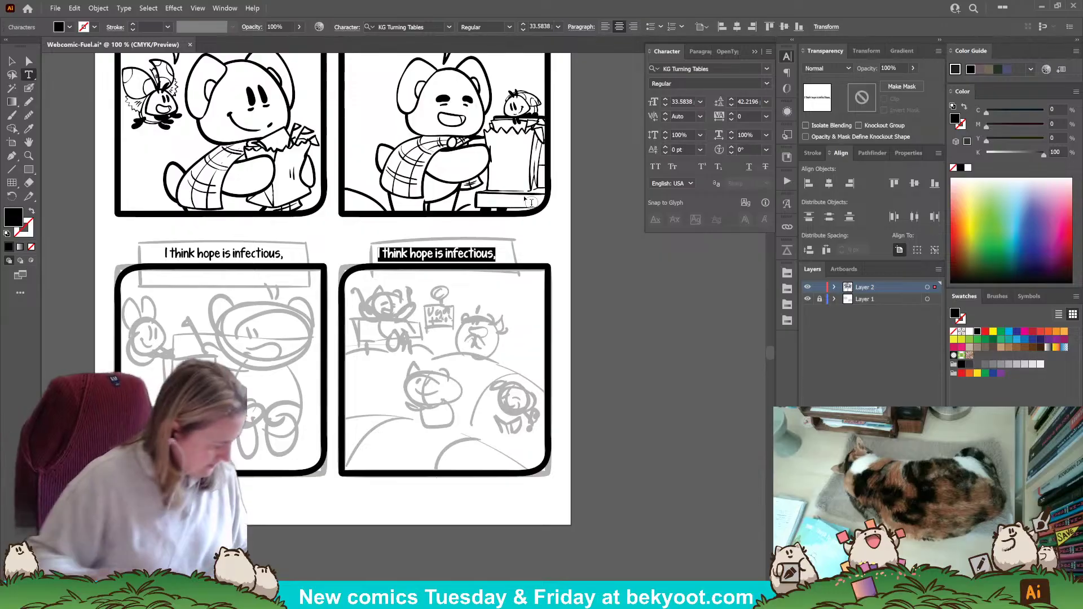
pyautogui.write('and I')
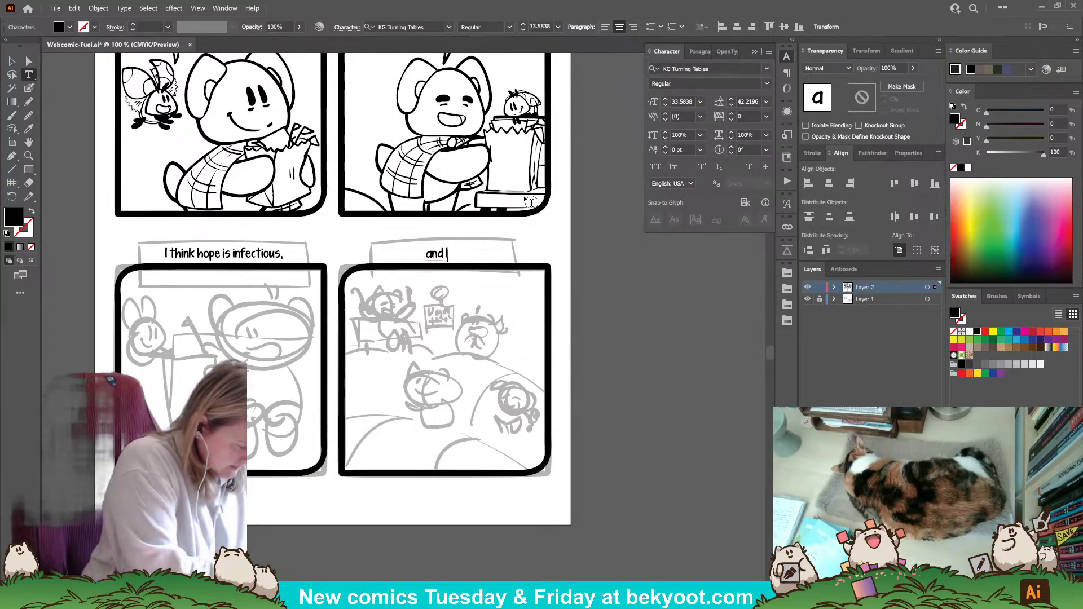
pyautogui.write(' want to pou')
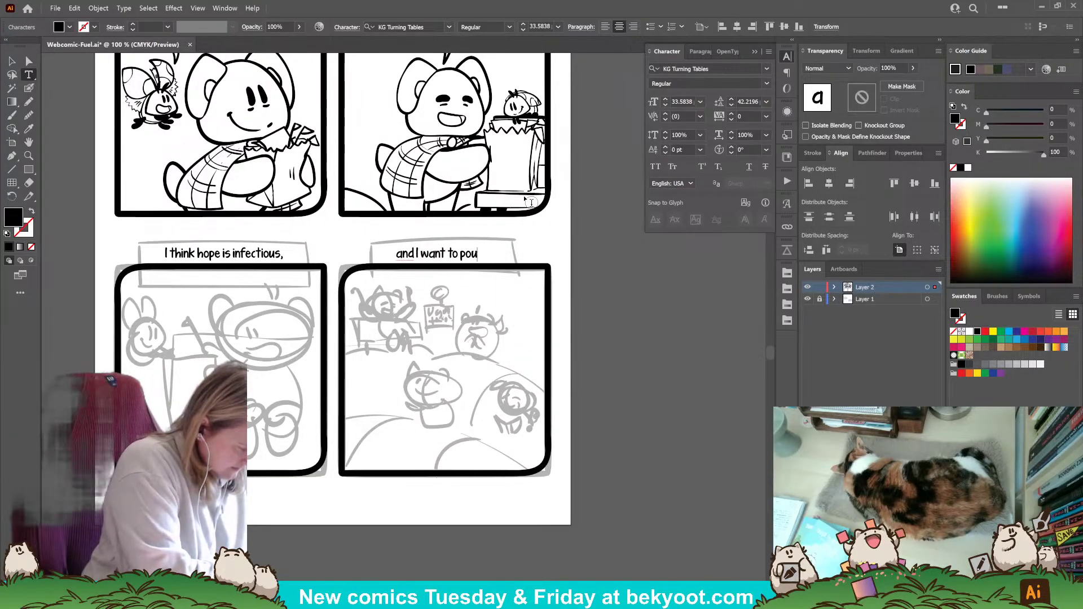
pyautogui.write('r as much')
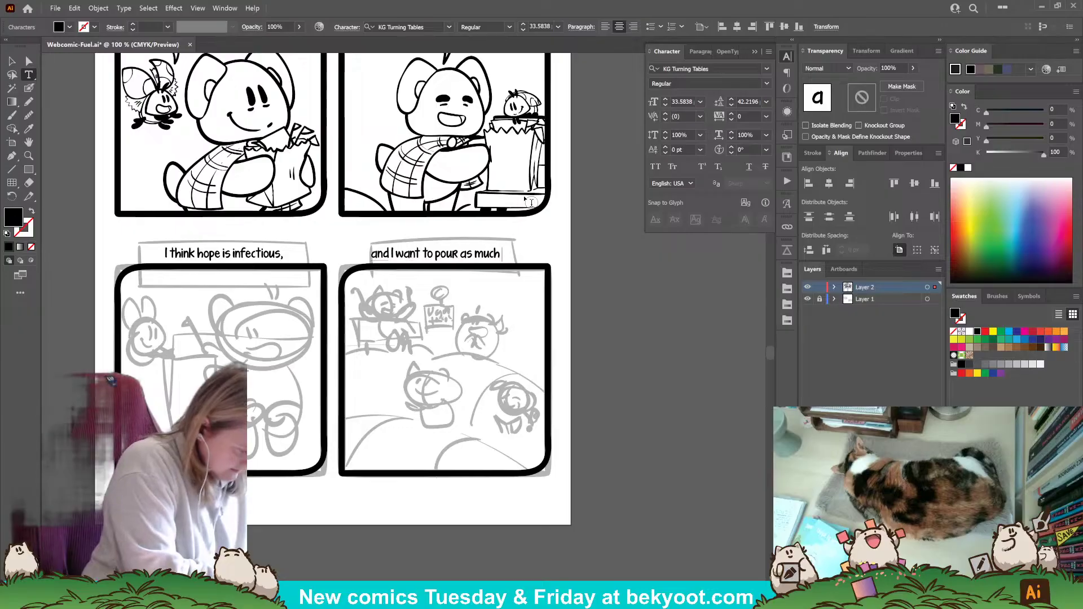
pyautogui.write(' fuel')
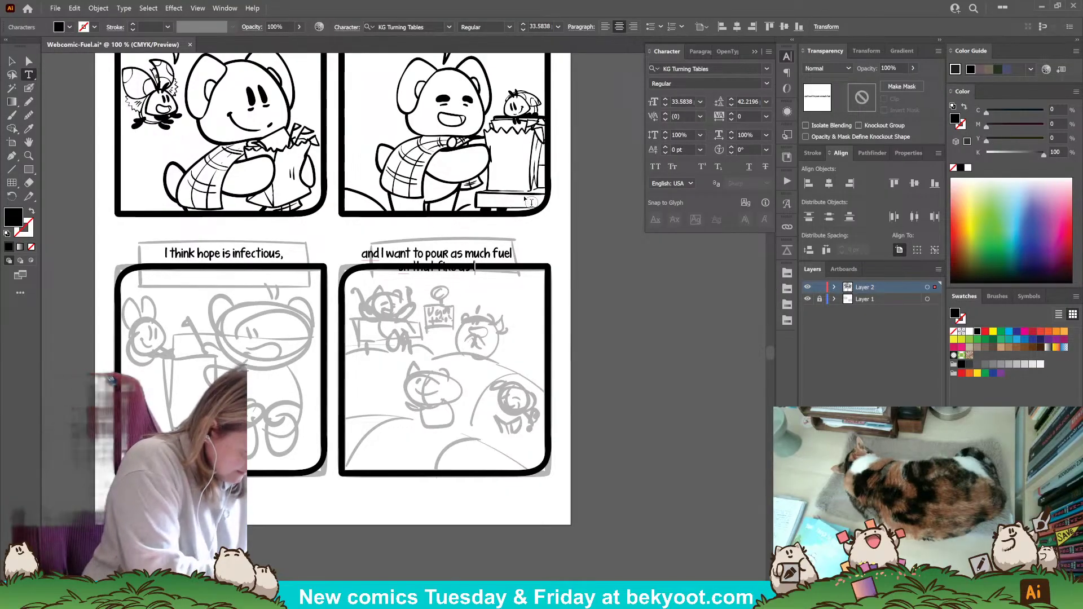
pyautogui.write('this year')
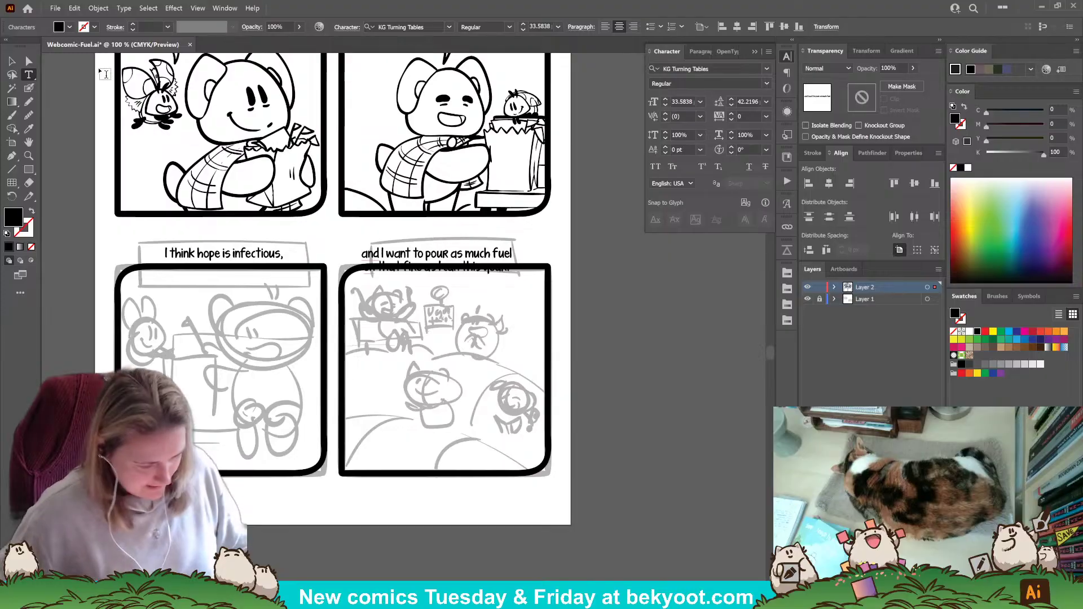
pyautogui.press('Escape')
pyautogui.click(574, 253)
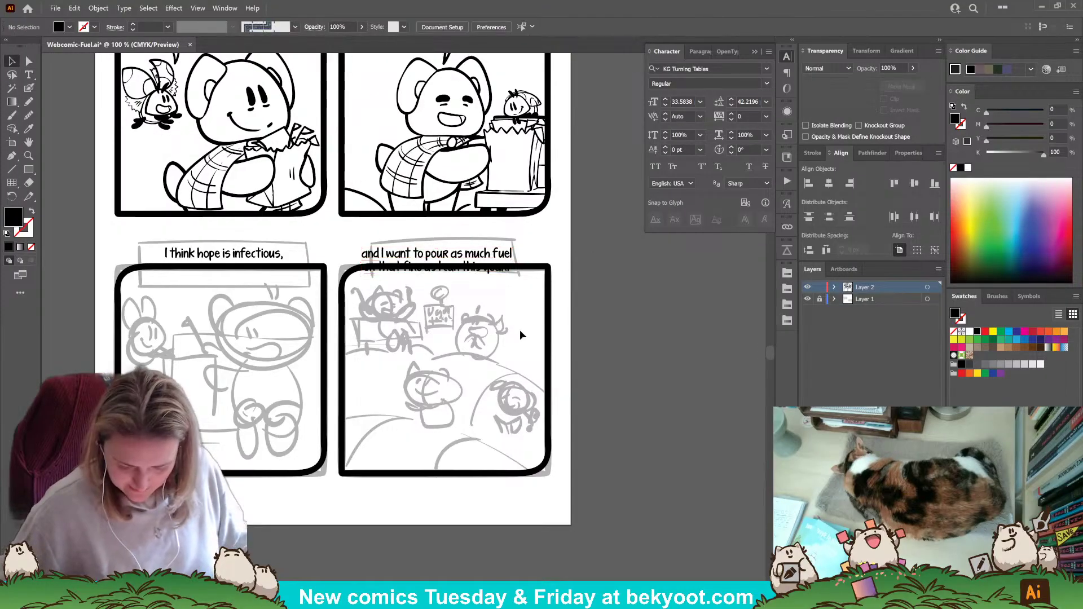
# Enlarge the third panel's caption "I think hope is infectious," so it fills more of its sketched box.
pyautogui.moveTo(460, 315); pyautogui.dragTo(533, 313)
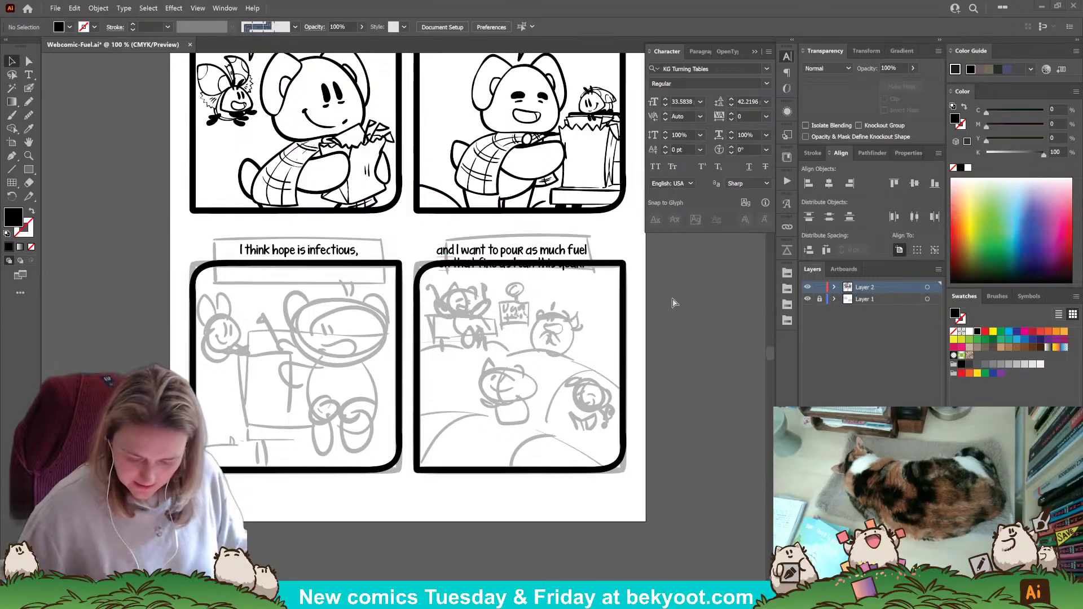
pyautogui.moveTo(573, 372); pyautogui.dragTo(553, 329)
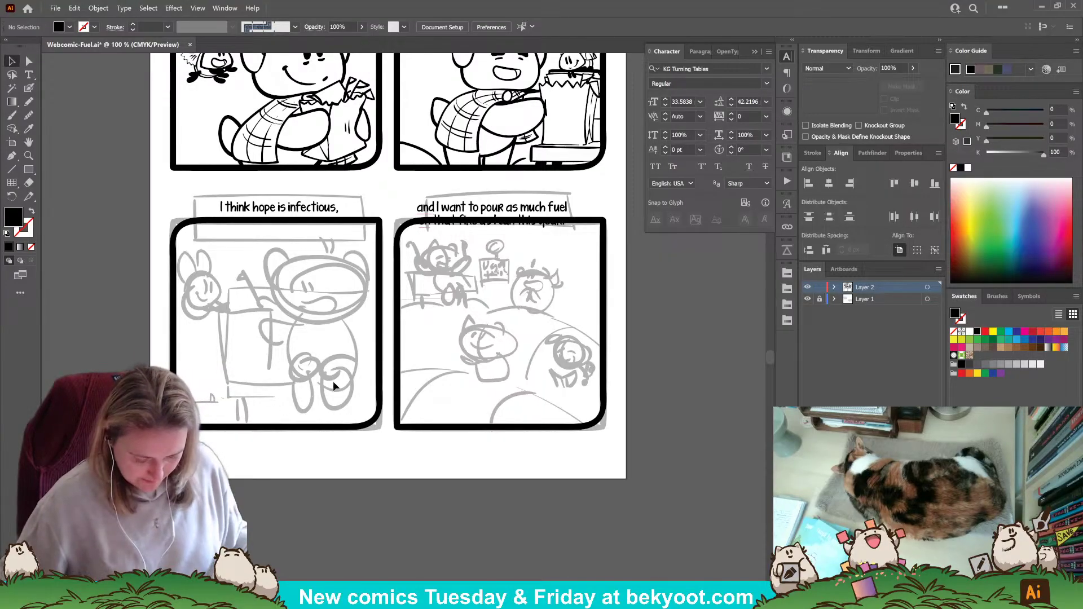
pyautogui.scroll(-1, 276, 394)
pyautogui.scroll(1, 279, 347)
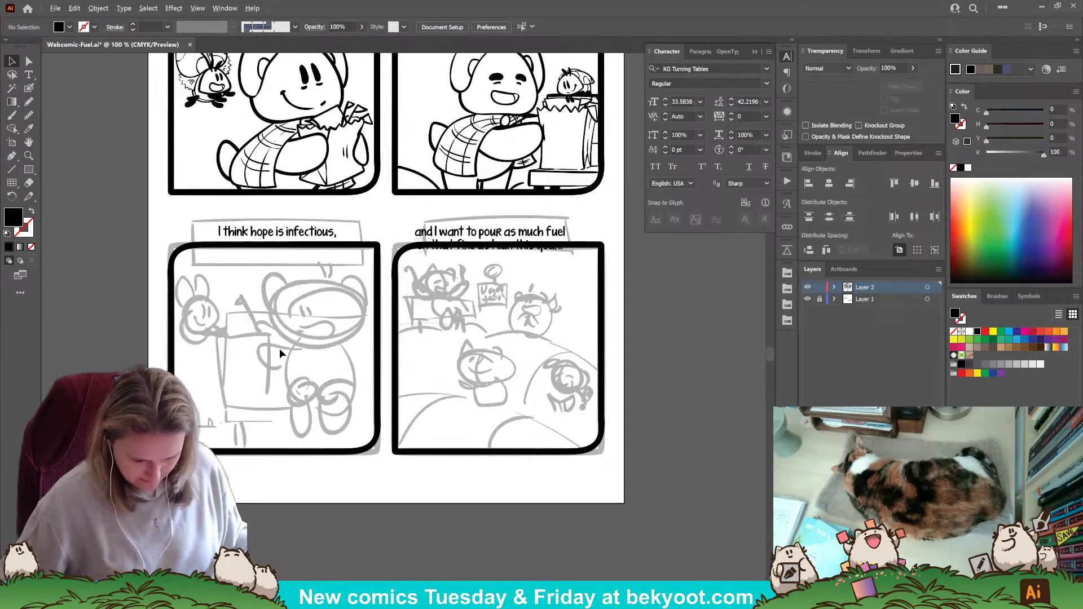
pyautogui.click(337, 233)
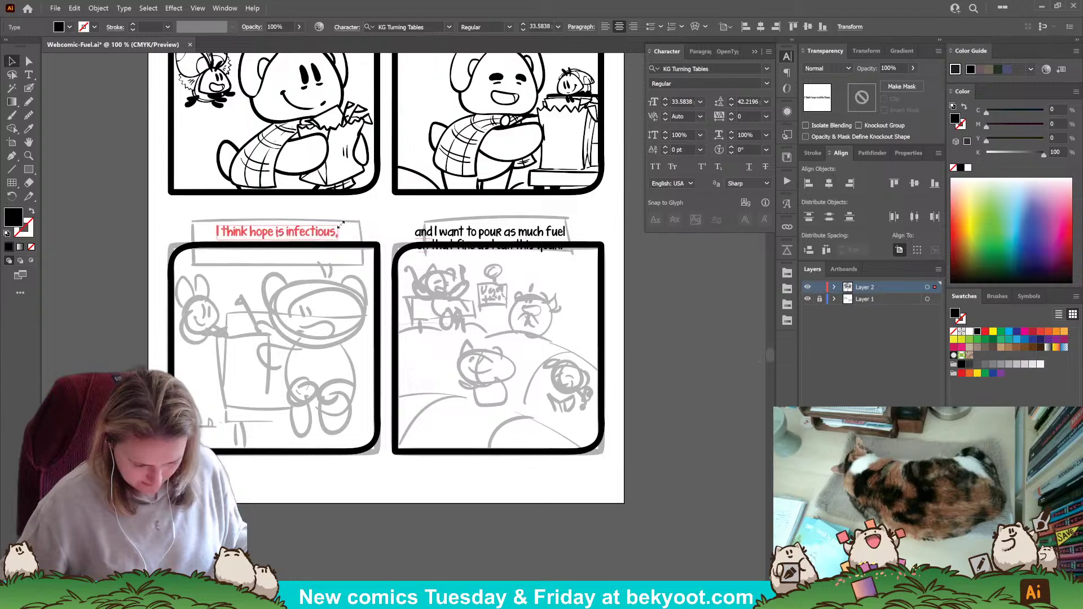
# Set the fourth panel's caption to a 37 pt font size with 51 pt leading.
pyautogui.click(479, 234)
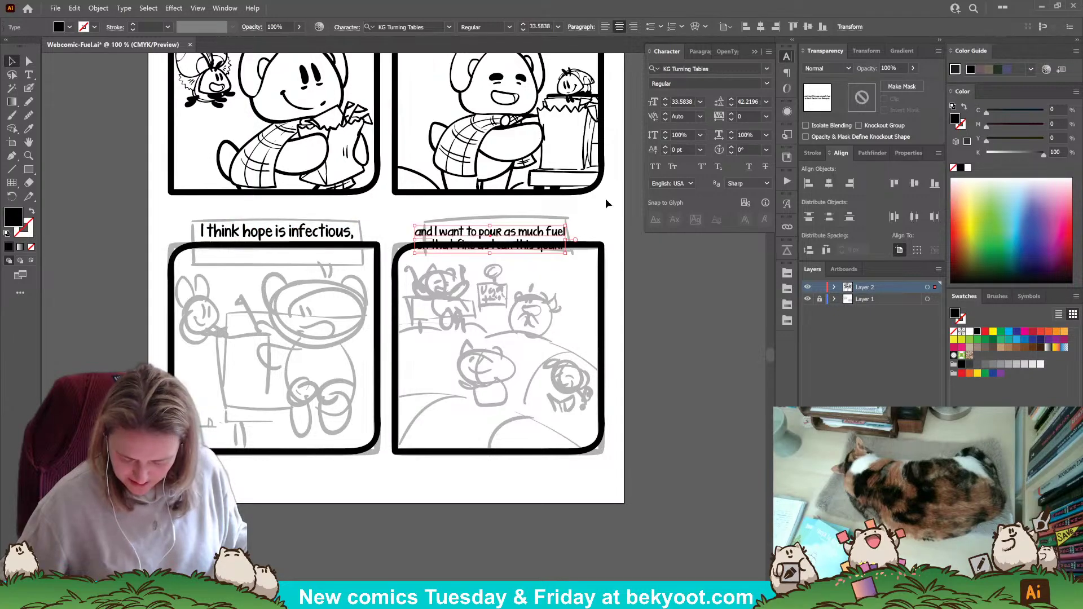
pyautogui.click(524, 24)
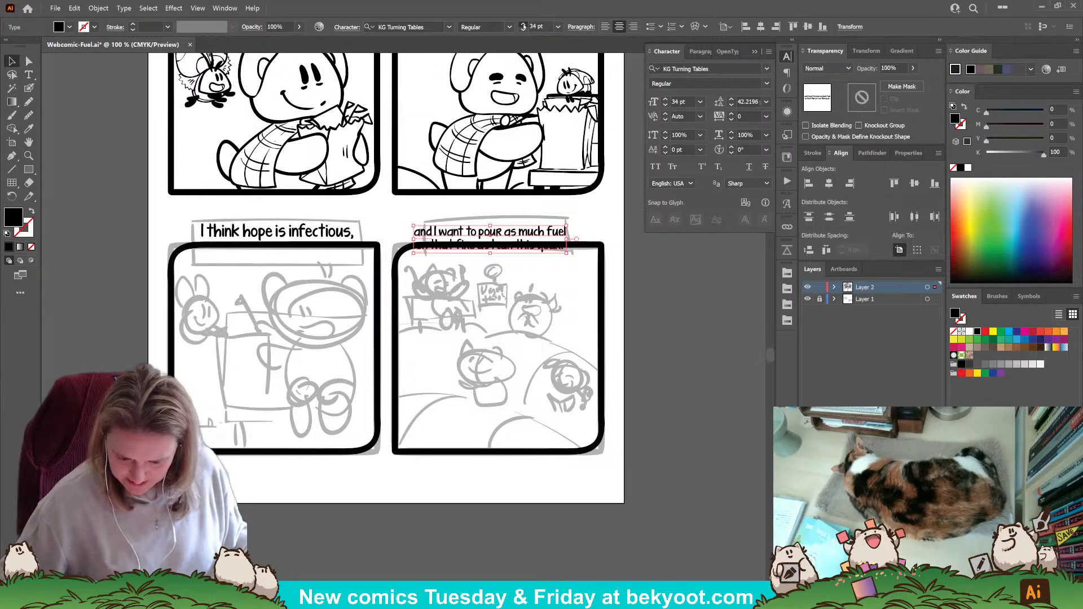
pyautogui.click(524, 25)
pyautogui.click(523, 25)
pyautogui.click(524, 25)
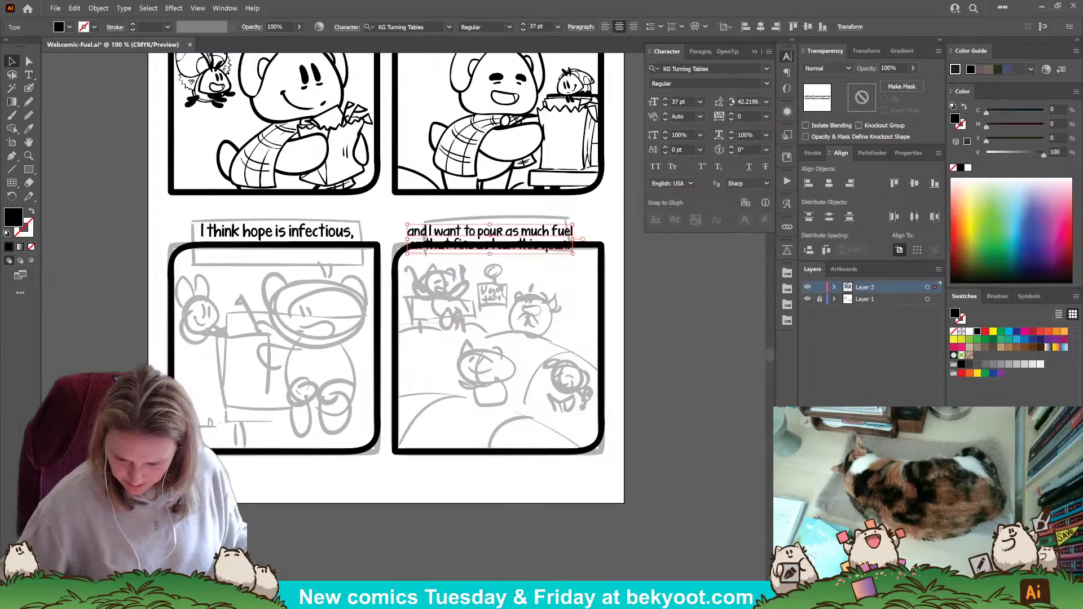
pyautogui.click(732, 100)
pyautogui.click(731, 100)
pyautogui.click(732, 100)
pyautogui.click(732, 100)
pyautogui.click(731, 100)
pyautogui.click(732, 100)
pyautogui.click(732, 100)
pyautogui.click(731, 100)
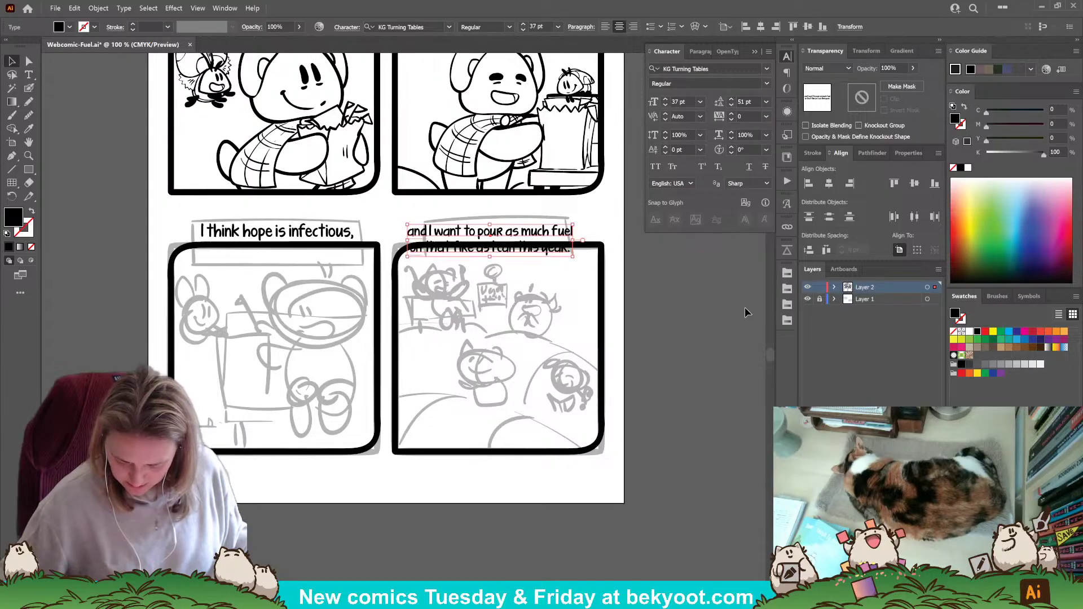
pyautogui.click(744, 308)
# Nudge the fourth panel's caption slightly, scale the third panel's caption down a little to match it, and save the file.
pyautogui.moveTo(488, 273); pyautogui.dragTo(566, 309)
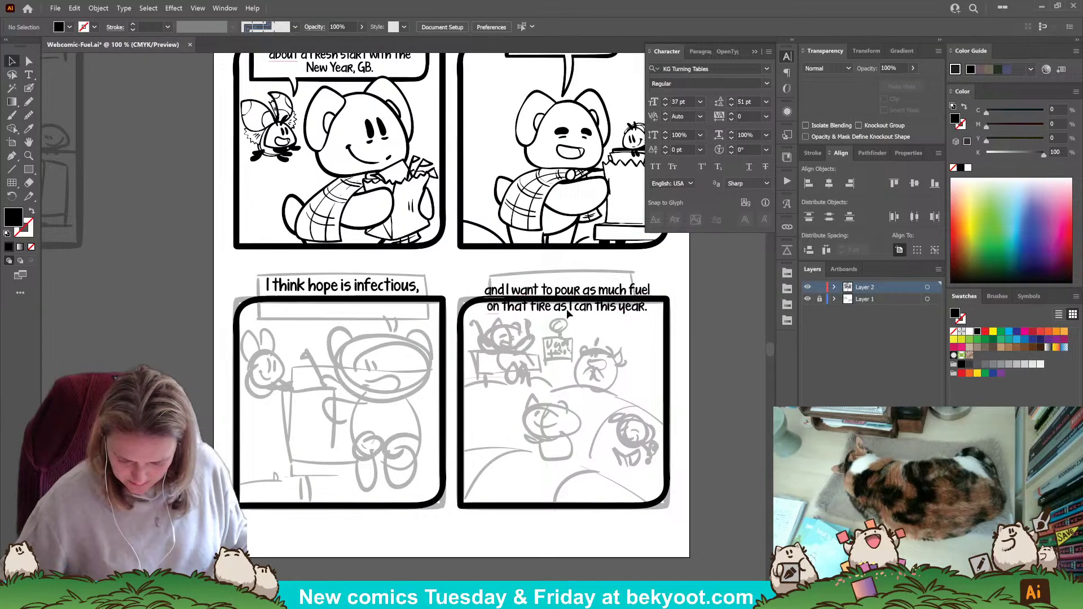
pyautogui.click(568, 314)
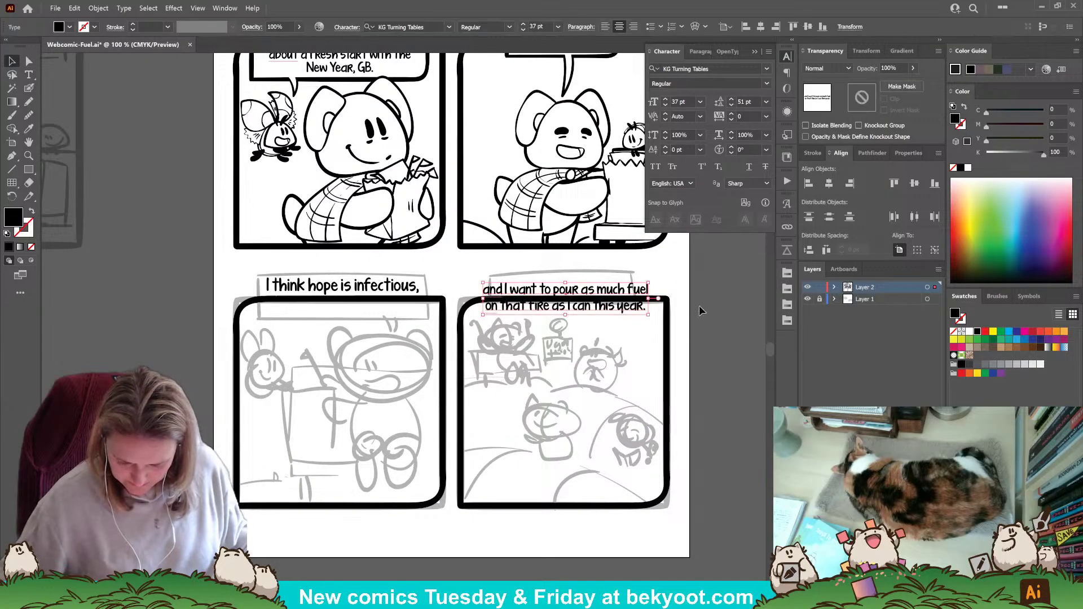
pyautogui.click(375, 289)
pyautogui.moveTo(420, 279); pyautogui.dragTo(410, 281)
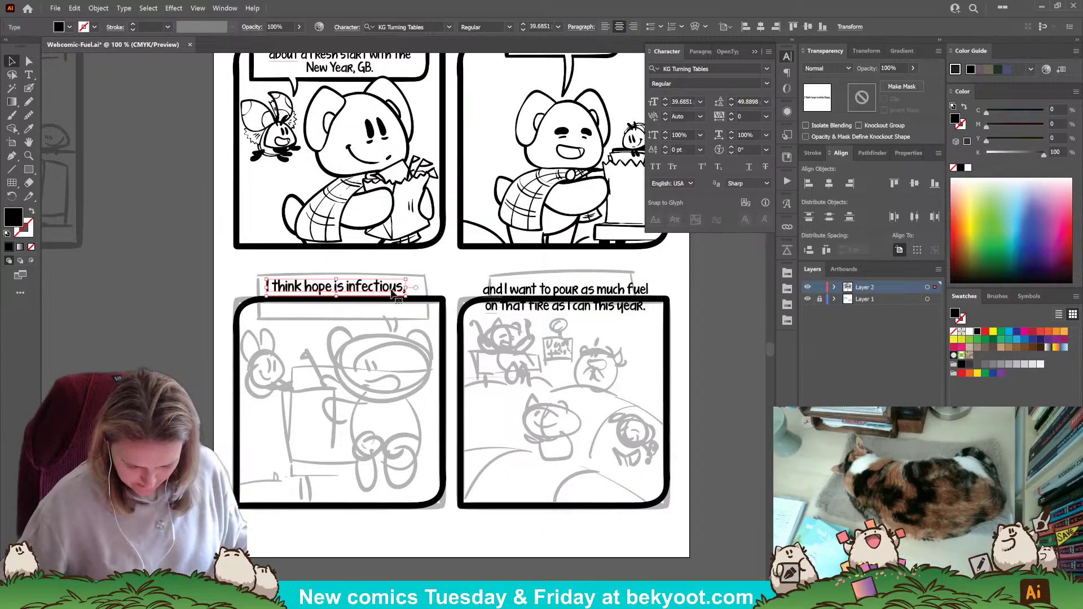
pyautogui.click(445, 263)
pyautogui.scroll(-2, 309, 312)
pyautogui.scroll(1, 273, 352)
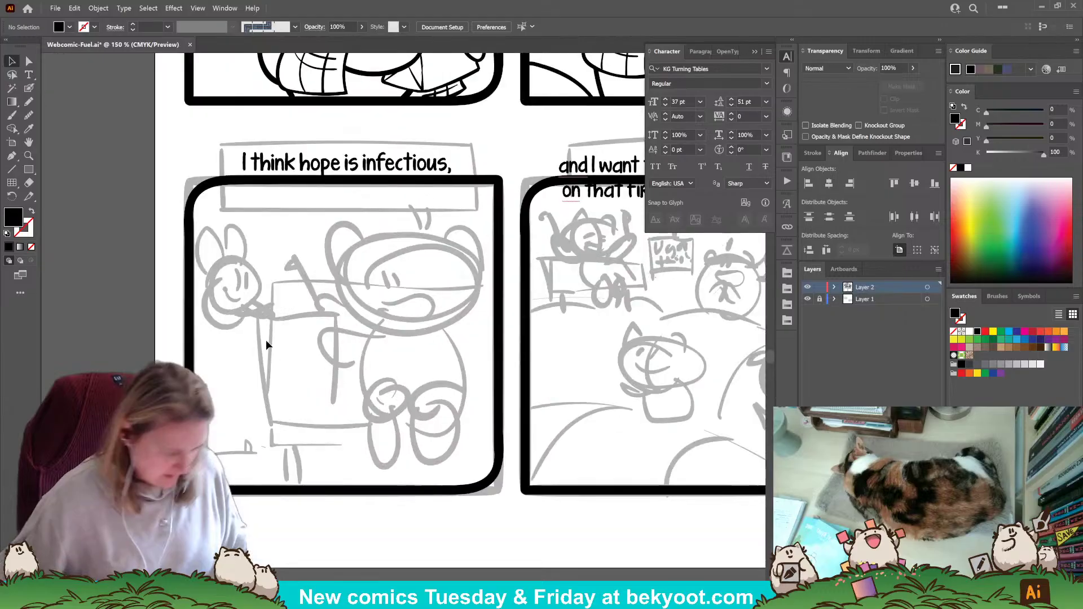
pyautogui.hotkey('ctrl', 's')
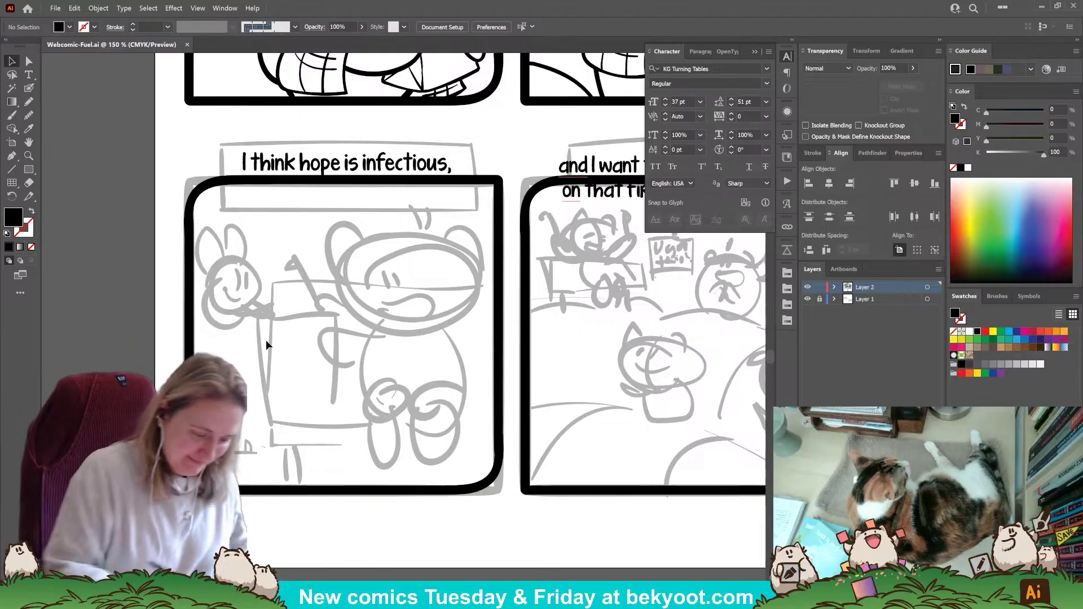
pyautogui.click(29, 88)
pyautogui.moveTo(314, 364); pyautogui.dragTo(288, 363)
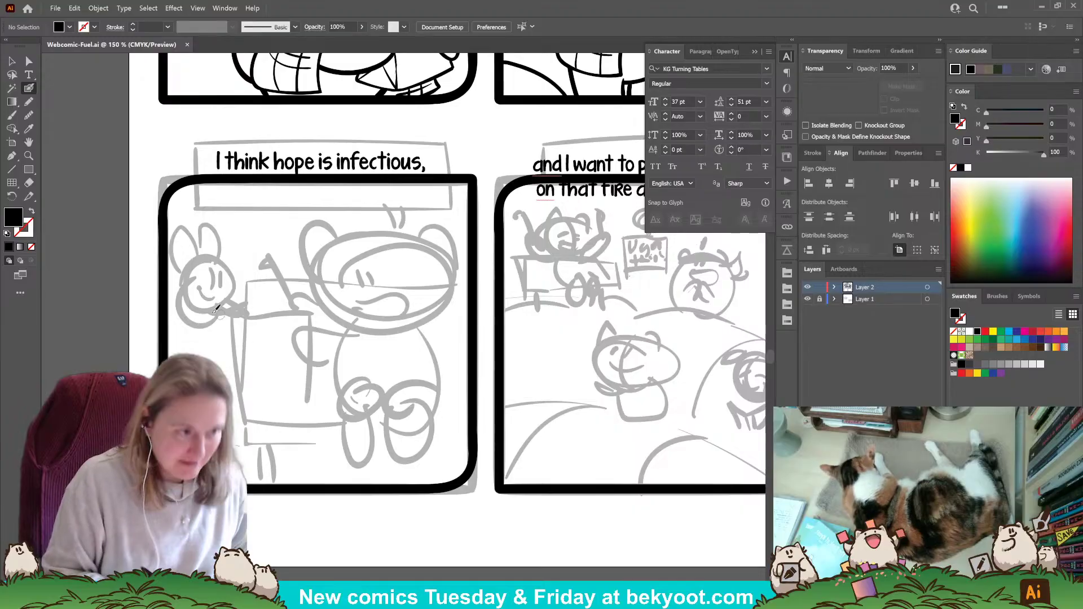
pyautogui.moveTo(412, 445); pyautogui.dragTo(390, 458)
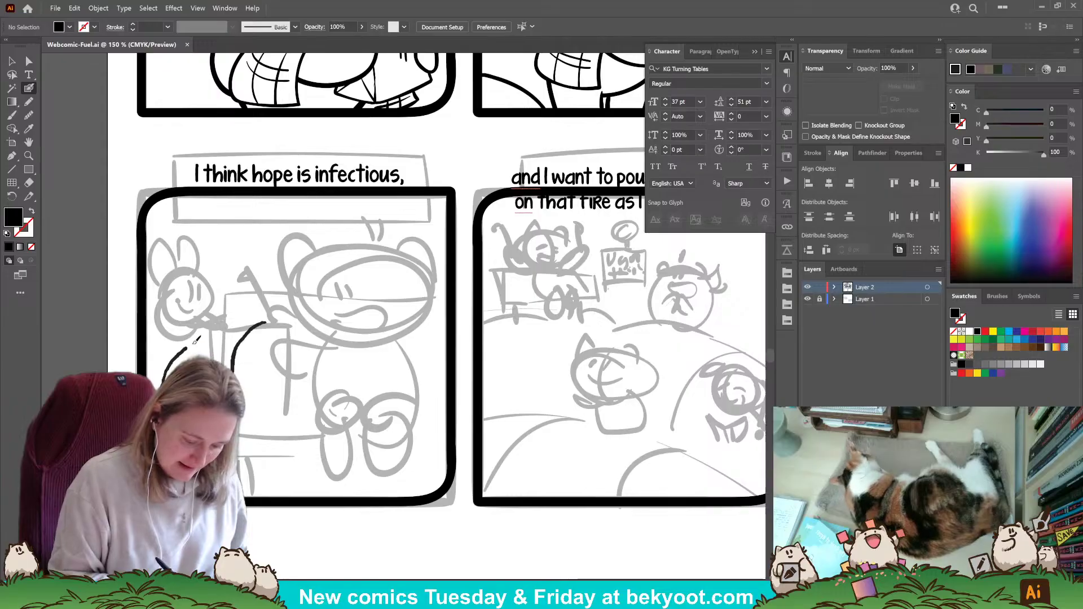
pyautogui.moveTo(263, 327); pyautogui.dragTo(264, 325)
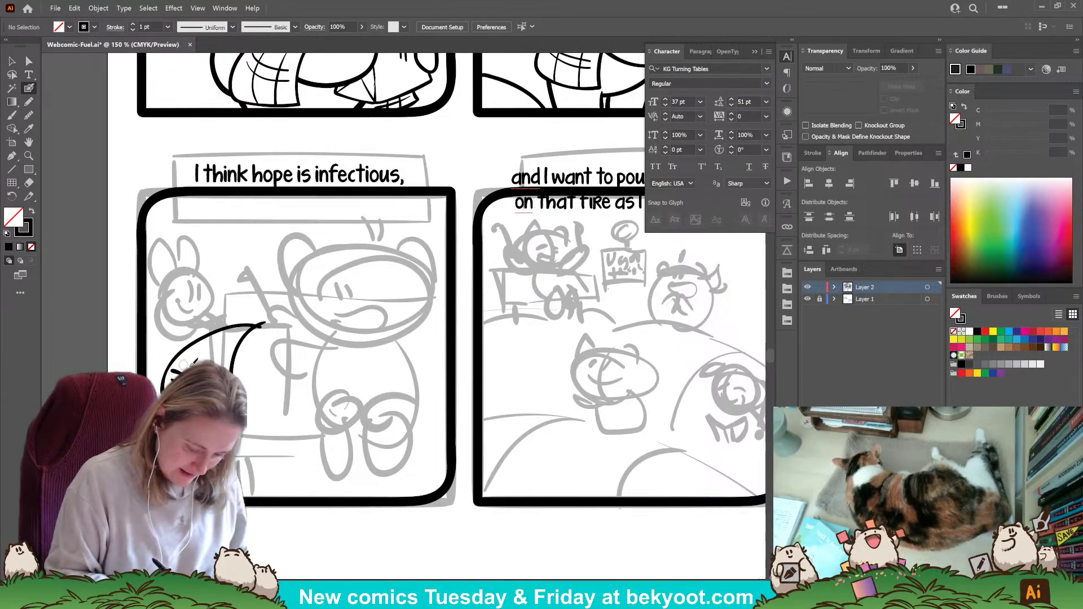
pyautogui.hotkey('ctrl', 'z')
pyautogui.moveTo(302, 397); pyautogui.dragTo(255, 431)
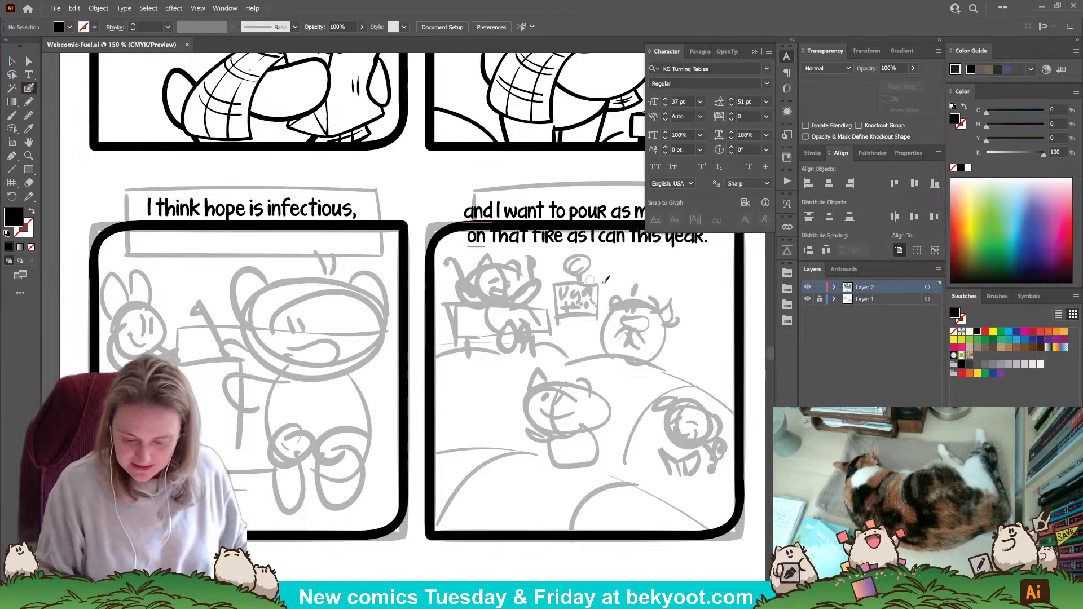
# Ink the side edge and the long top edge of the bench's backrest over the third panel's sketch.
pyautogui.moveTo(374, 460); pyautogui.dragTo(464, 437)
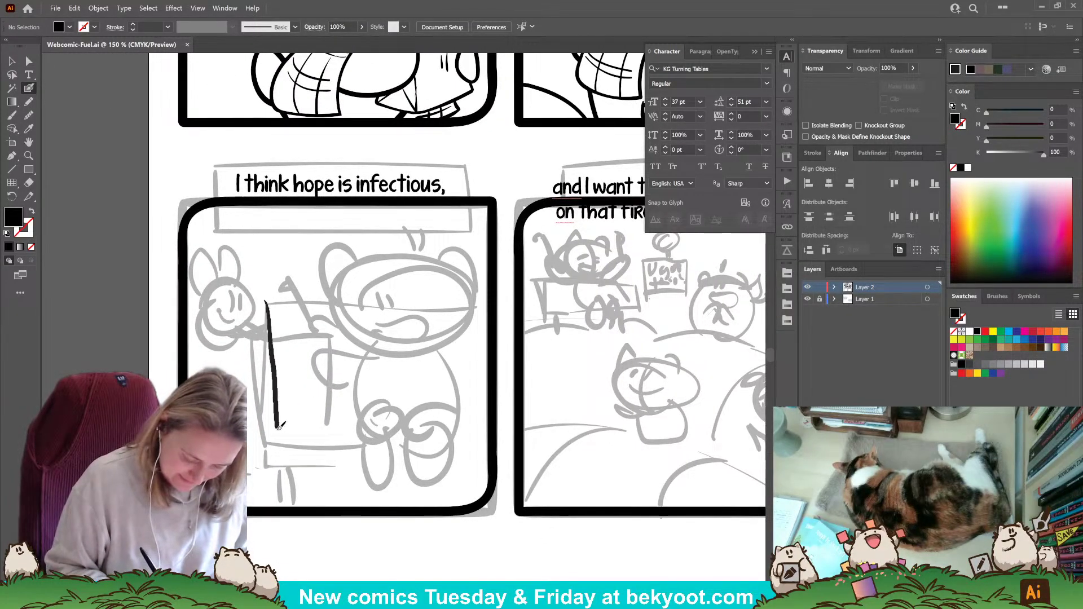
pyautogui.moveTo(279, 426); pyautogui.dragTo(277, 433)
pyautogui.moveTo(265, 300); pyautogui.dragTo(496, 291)
pyautogui.hotkey('ctrl', 'z')
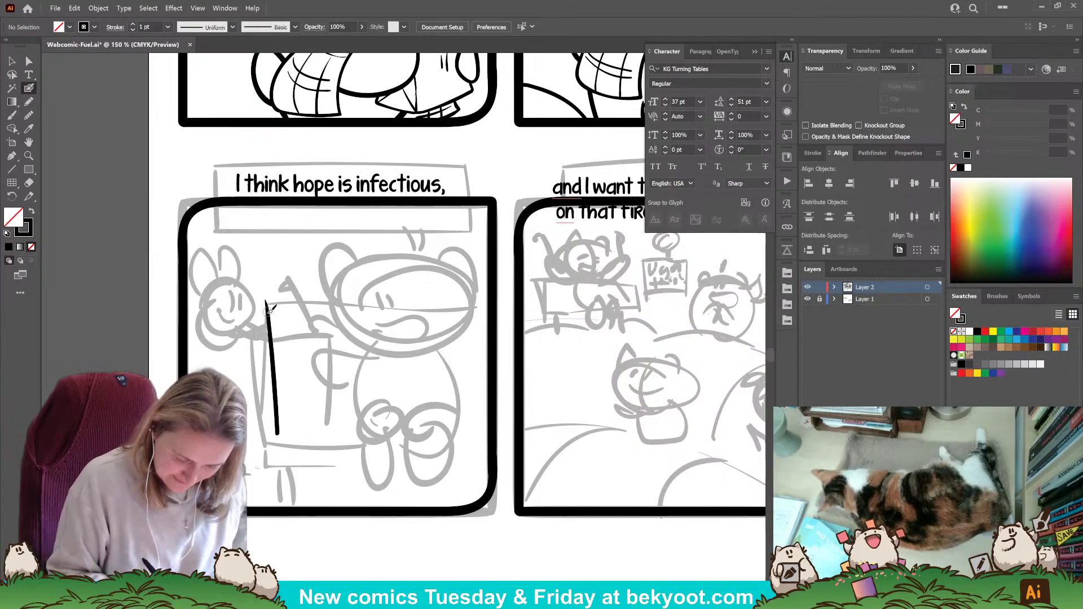
pyautogui.hotkey('ctrl', 'z')
pyautogui.moveTo(281, 422); pyautogui.dragTo(277, 429)
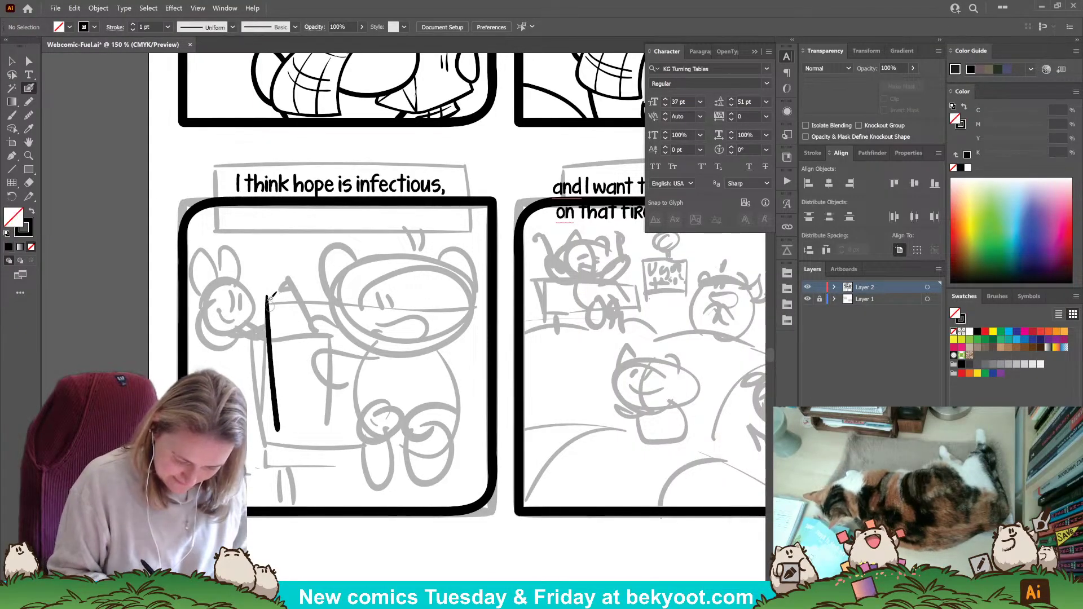
pyautogui.moveTo(266, 295); pyautogui.dragTo(356, 288)
pyautogui.moveTo(466, 288); pyautogui.dragTo(495, 287)
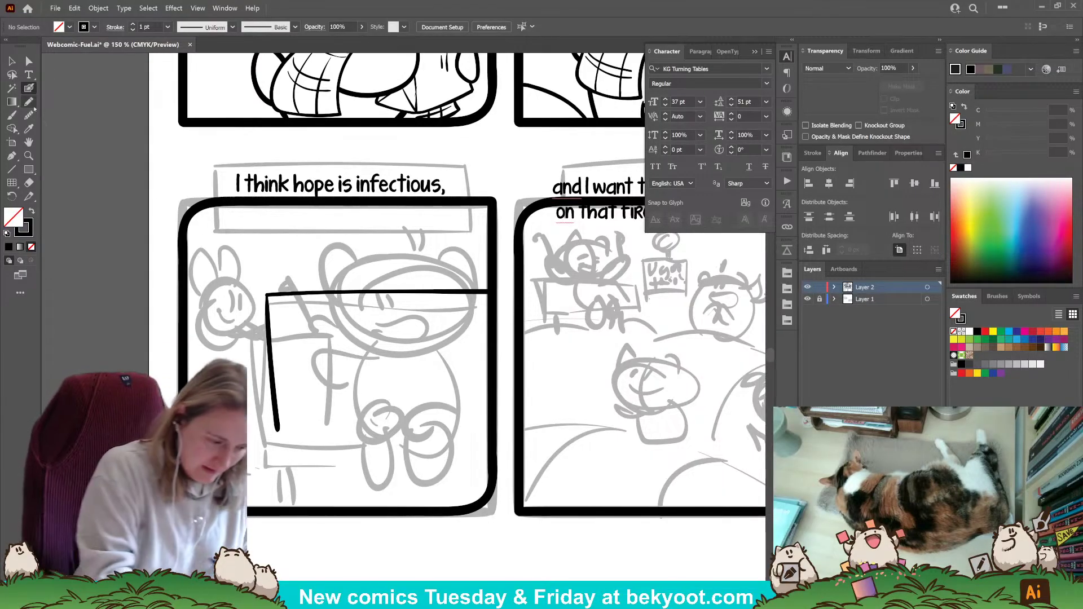
# Ink the bench's seat as a long plank below the backrest, running to the third panel's border.
pyautogui.moveTo(322, 446); pyautogui.dragTo(325, 415)
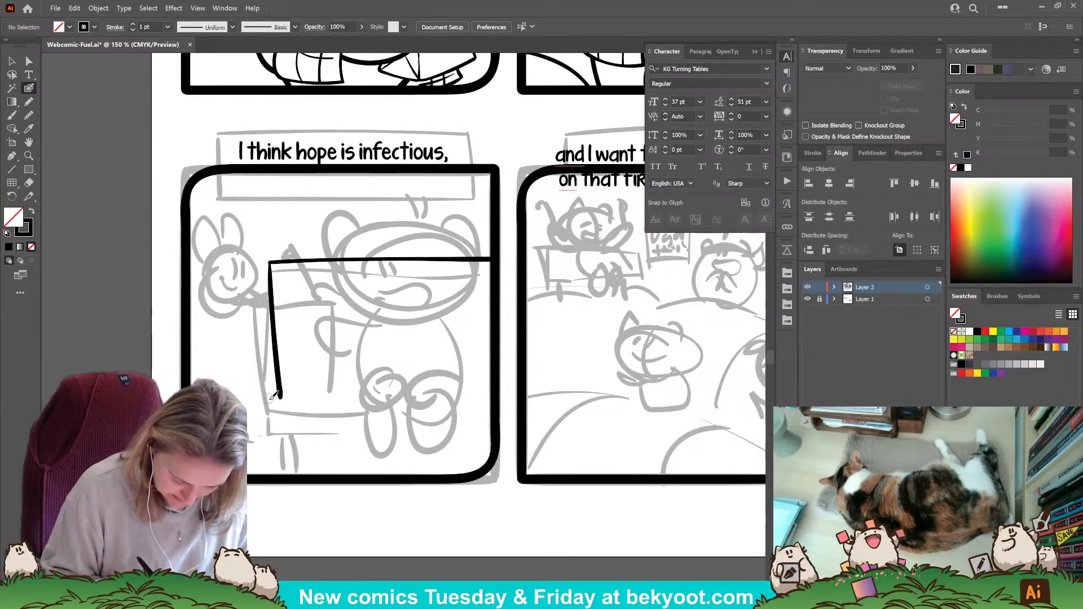
pyautogui.moveTo(285, 399); pyautogui.dragTo(304, 397)
pyautogui.hotkey('ctrl', 'z')
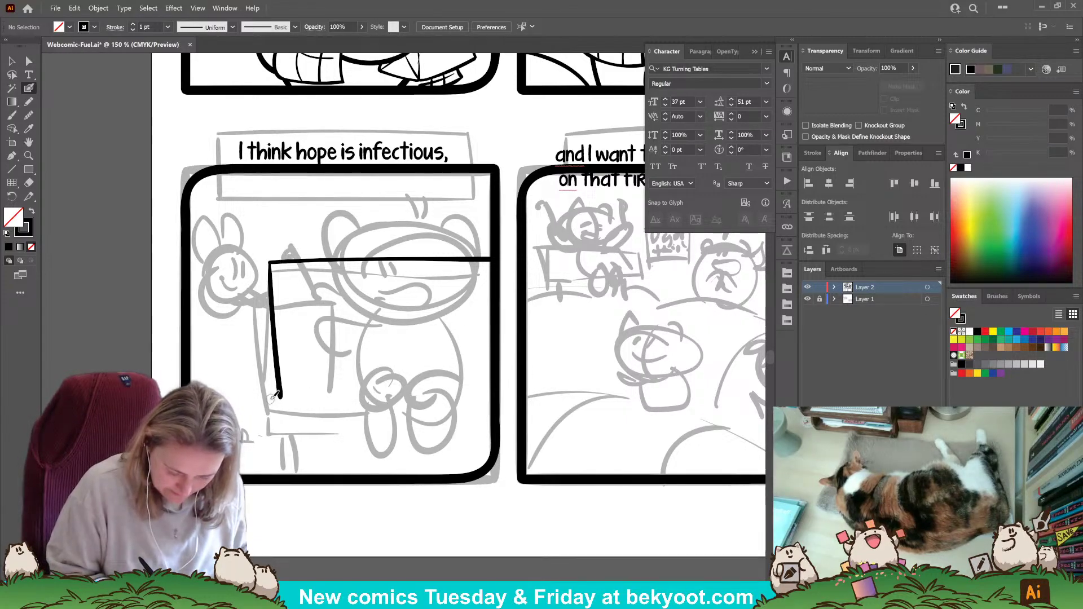
pyautogui.moveTo(275, 396); pyautogui.dragTo(492, 398)
pyautogui.moveTo(272, 427)
pyautogui.mouseDown()
pyautogui.moveTo(416, 429)
pyautogui.moveTo(494, 401)
pyautogui.mouseUp()
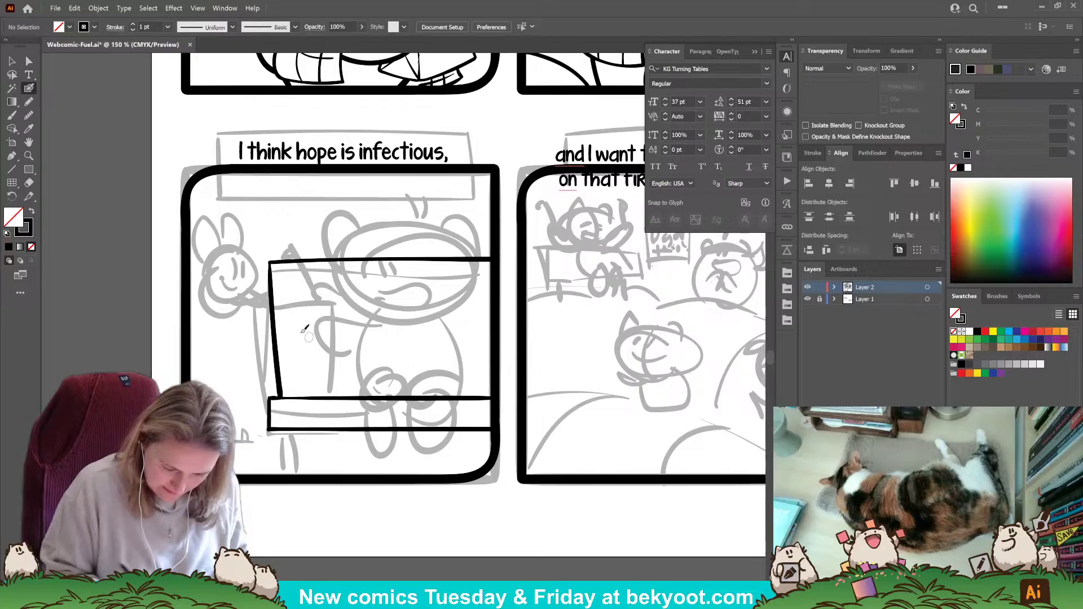
# Add two thin horizontal slat lines across the bench's backrest in the third panel.
pyautogui.moveTo(384, 245); pyautogui.dragTo(382, 310)
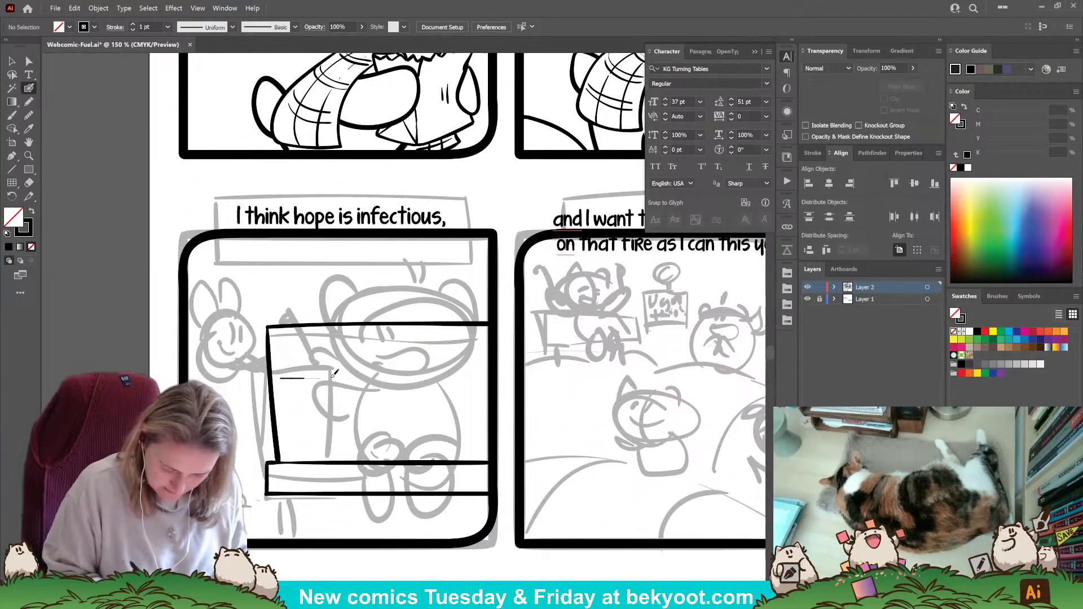
pyautogui.moveTo(333, 375); pyautogui.dragTo(486, 376)
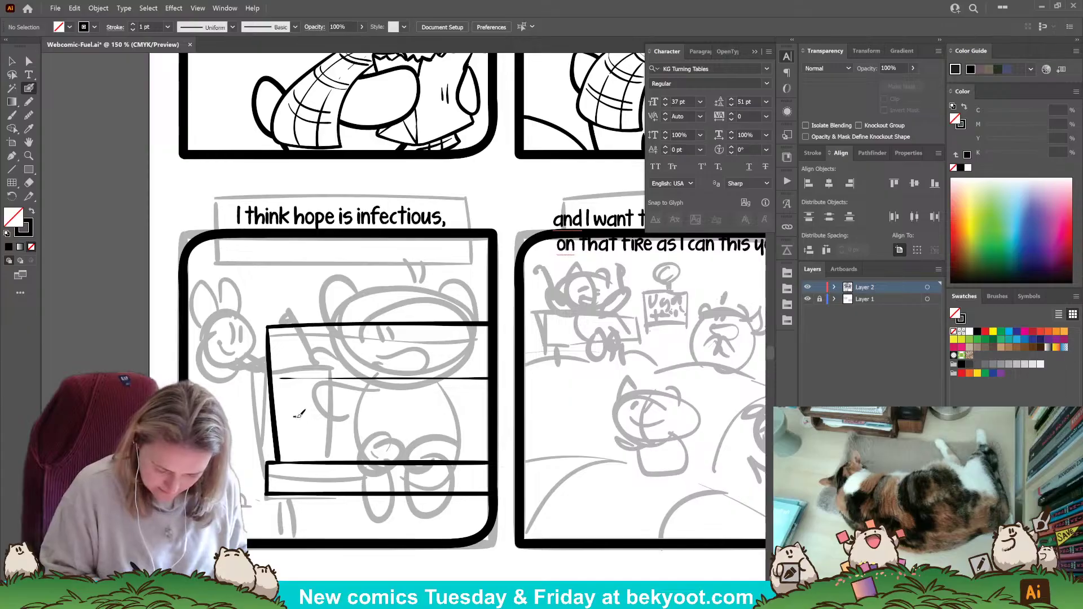
pyautogui.moveTo(294, 418); pyautogui.dragTo(490, 419)
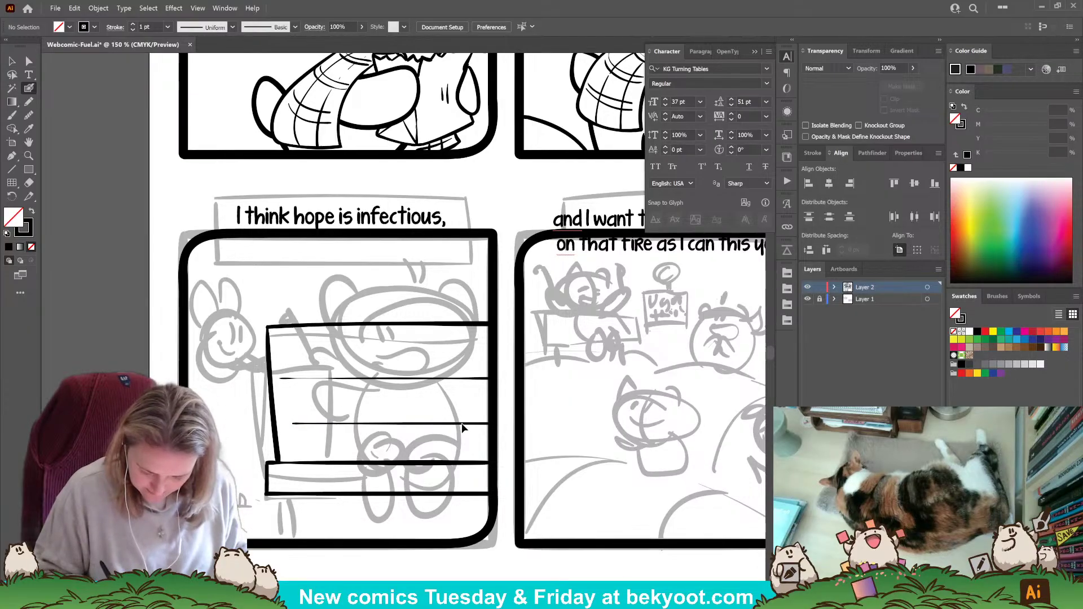
# Group all of the bench's inked lines and isolate the group for editing.
pyautogui.moveTo(343, 453); pyautogui.dragTo(383, 505)
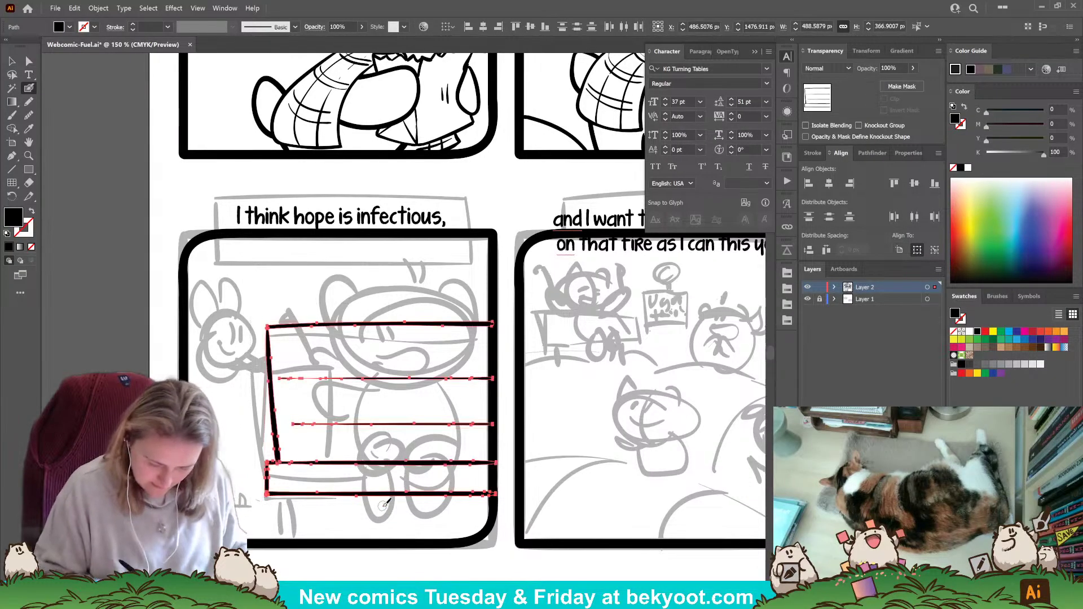
pyautogui.hotkey('ctrl', 'g')
pyautogui.press('ctrl')
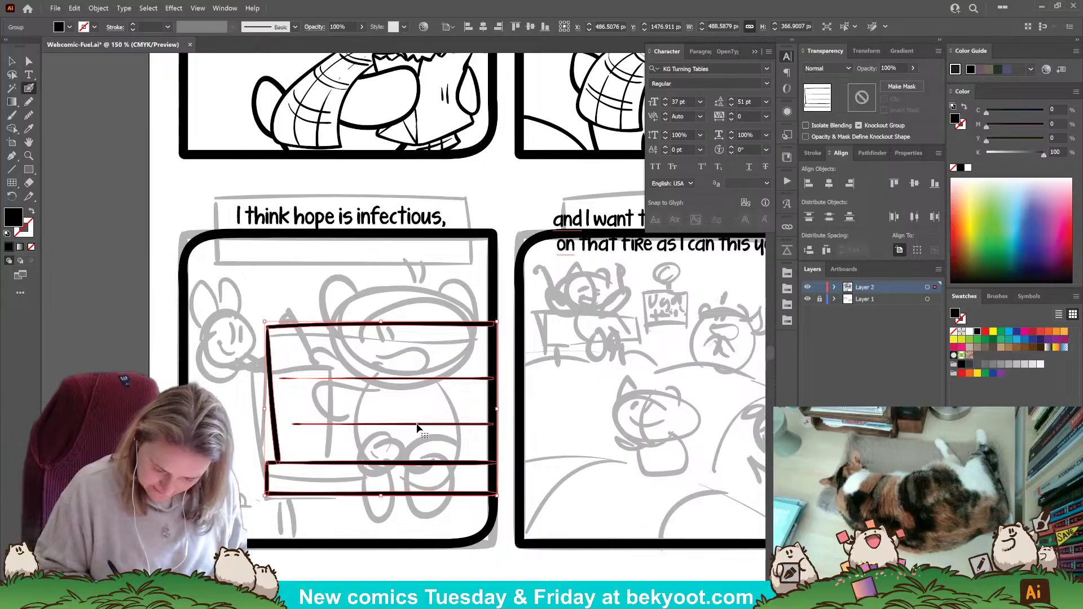
pyautogui.doubleClick(438, 435)
pyautogui.scroll(-2, 438, 434)
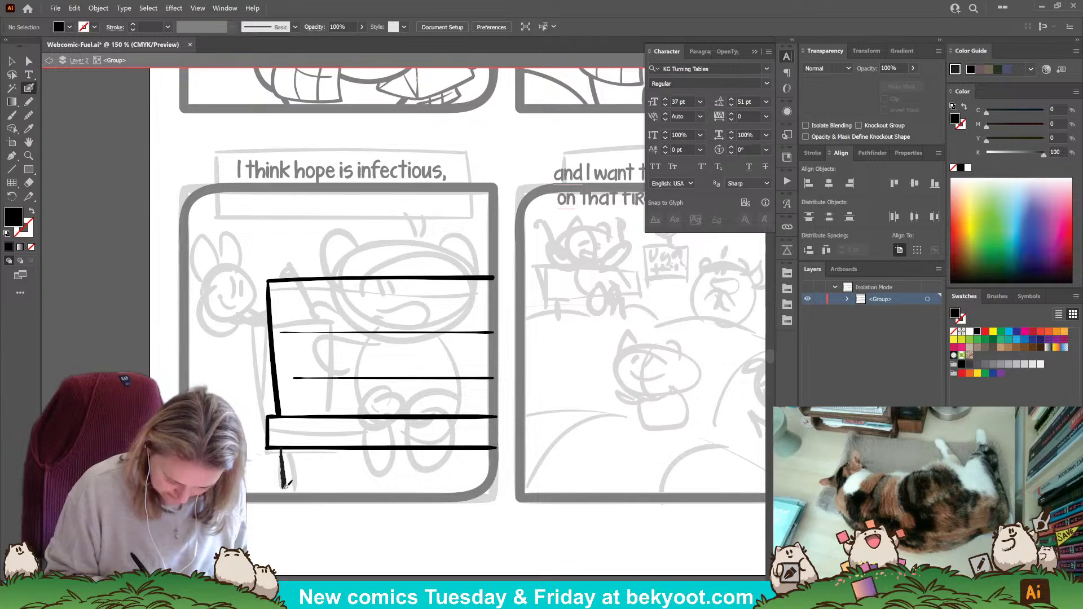
# Ink the bench's front leg as two short vertical lines beneath the seat.
pyautogui.moveTo(285, 486); pyautogui.dragTo(284, 489)
pyautogui.hotkey('ctrl', 'z')
pyautogui.moveTo(280, 450); pyautogui.dragTo(281, 490)
pyautogui.hotkey('ctrl', 'z')
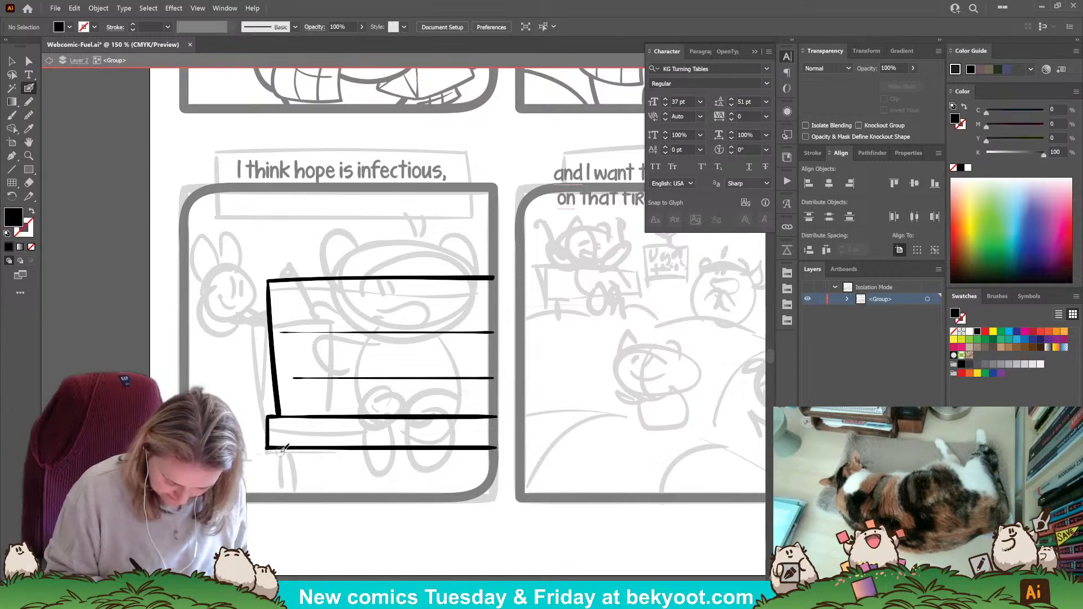
pyautogui.hotkey('shift', 'x')
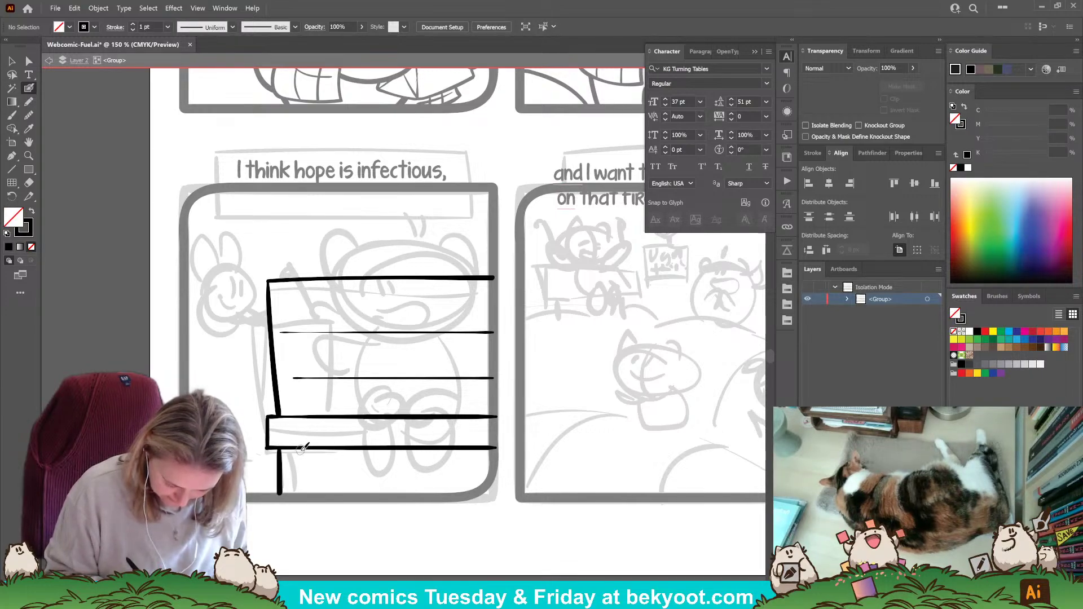
pyautogui.moveTo(301, 454); pyautogui.dragTo(300, 494)
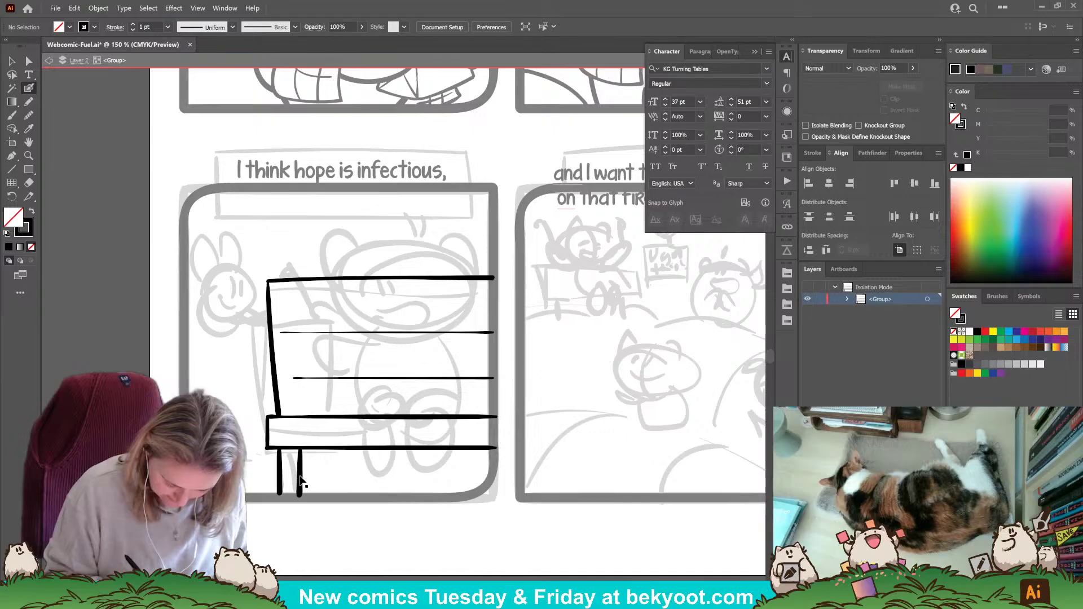
pyautogui.keyDown('ctrl'); pyautogui.click(312, 466); pyautogui.keyUp('ctrl')
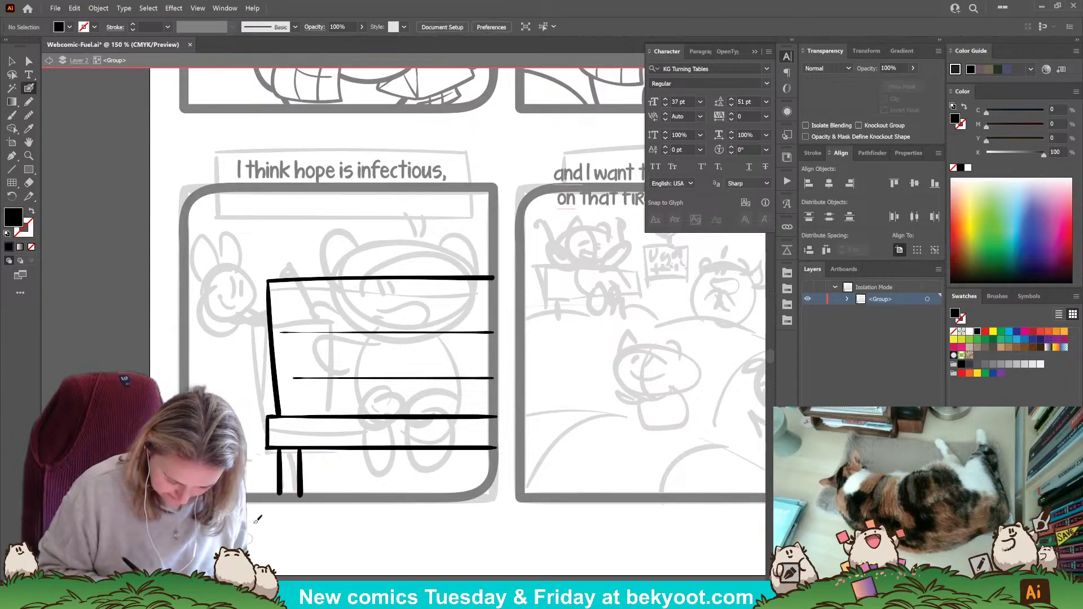
# Thicken the underside of the bench seat with solid black and shade a solid black strip beside the front leg.
pyautogui.click(28, 101)
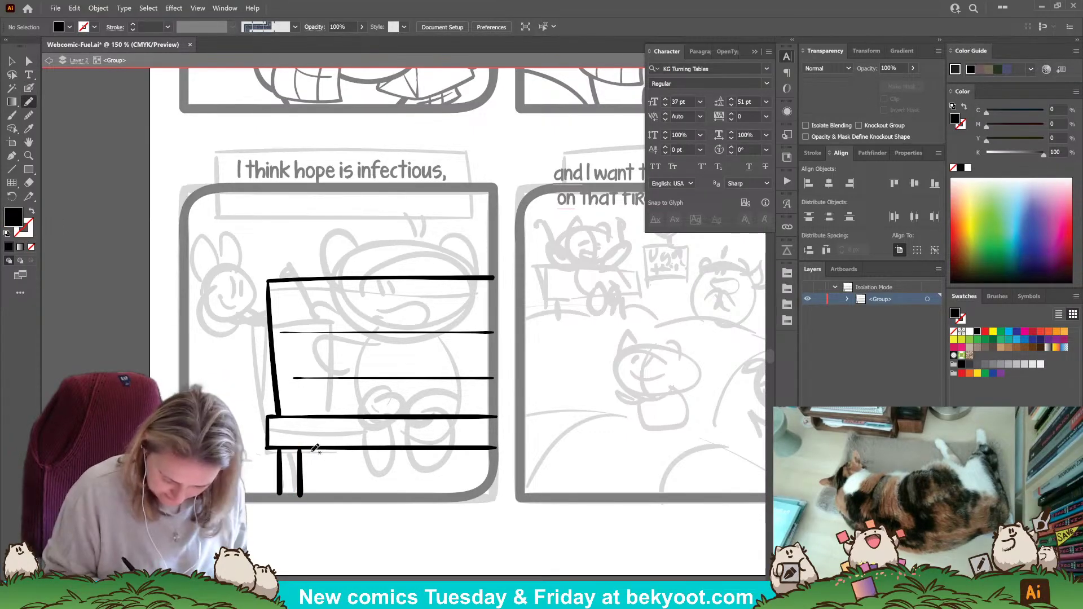
pyautogui.click(29, 88)
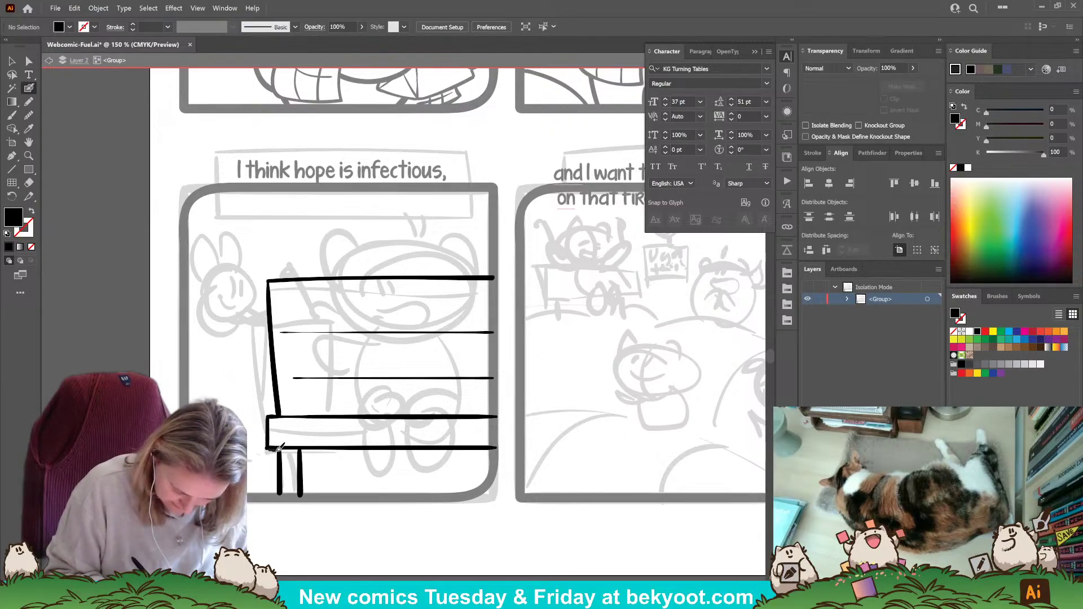
pyautogui.hotkey('shift', 'x')
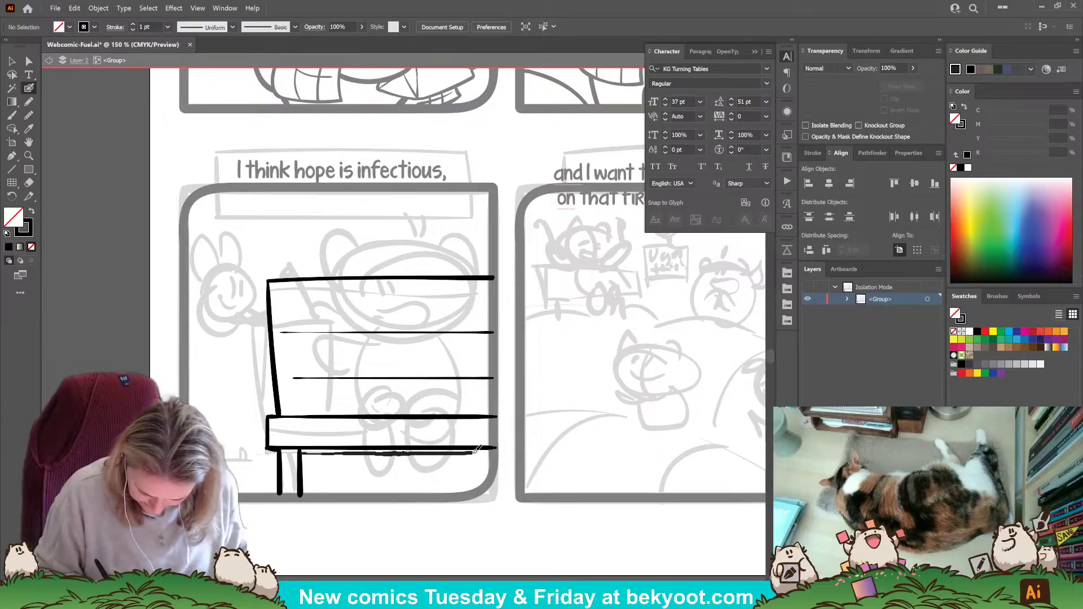
pyautogui.moveTo(475, 449); pyautogui.dragTo(498, 449)
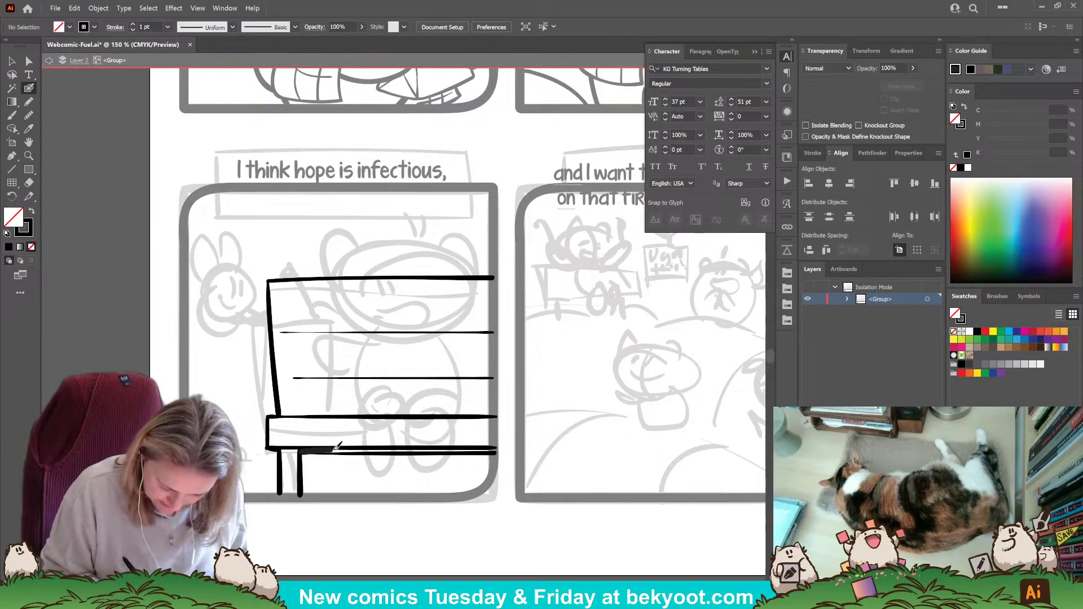
pyautogui.moveTo(323, 448); pyautogui.dragTo(502, 449)
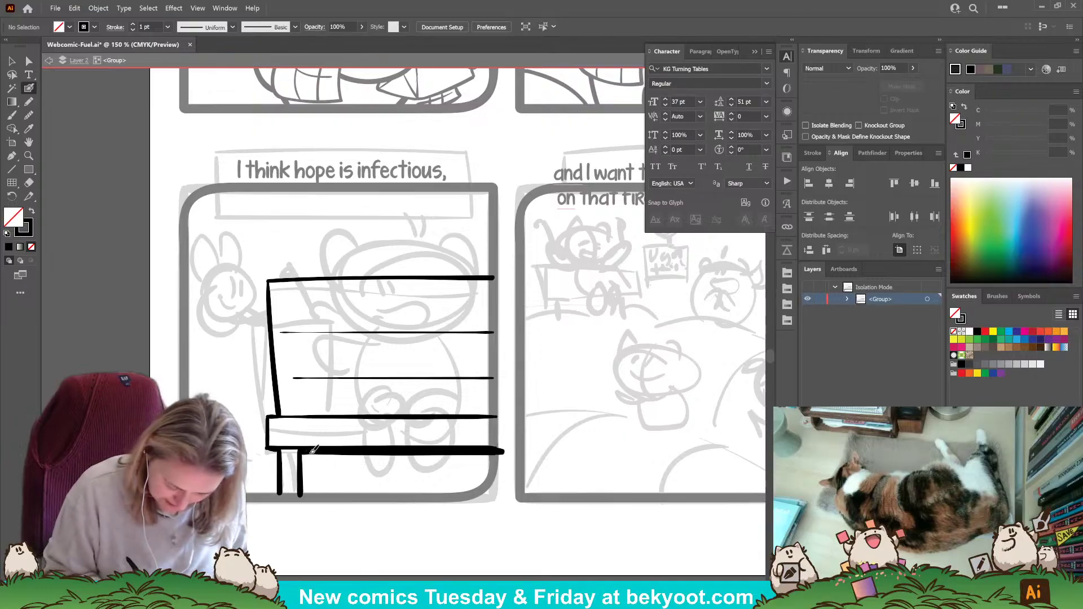
pyautogui.moveTo(313, 451)
pyautogui.mouseDown()
pyautogui.moveTo(313, 489)
pyautogui.moveTo(307, 456)
pyautogui.mouseUp()
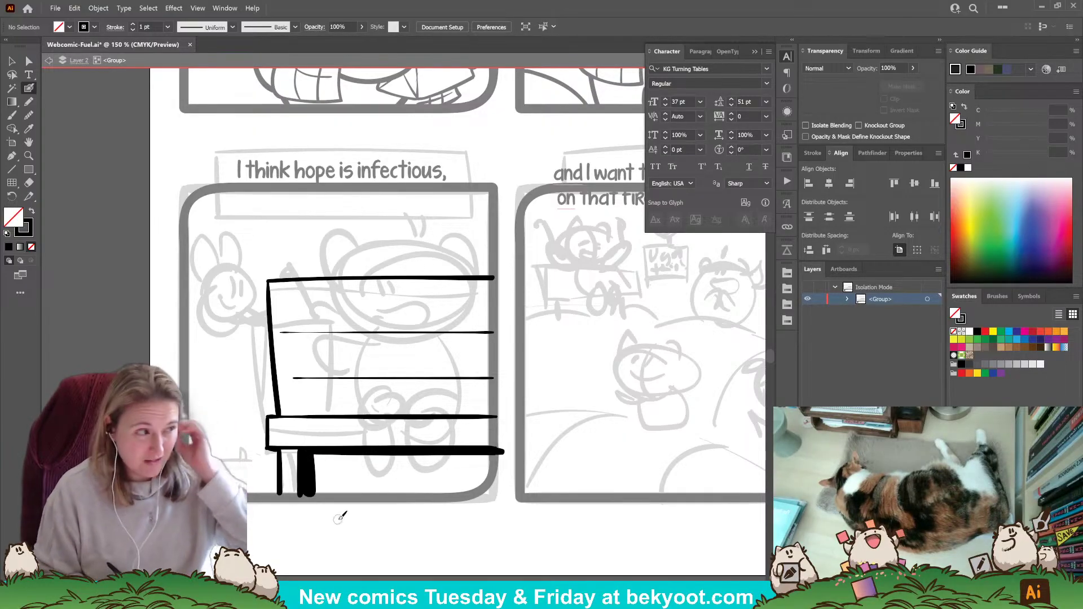
# Rough in the larger character's legs and a head circle over the bench, comparing proportions with the second panel's character.
pyautogui.moveTo(402, 391)
pyautogui.mouseDown()
pyautogui.moveTo(361, 413)
pyautogui.moveTo(412, 466)
pyautogui.mouseUp()
pyautogui.moveTo(435, 384)
pyautogui.mouseDown()
pyautogui.moveTo(422, 389)
pyautogui.moveTo(462, 462)
pyautogui.mouseUp()
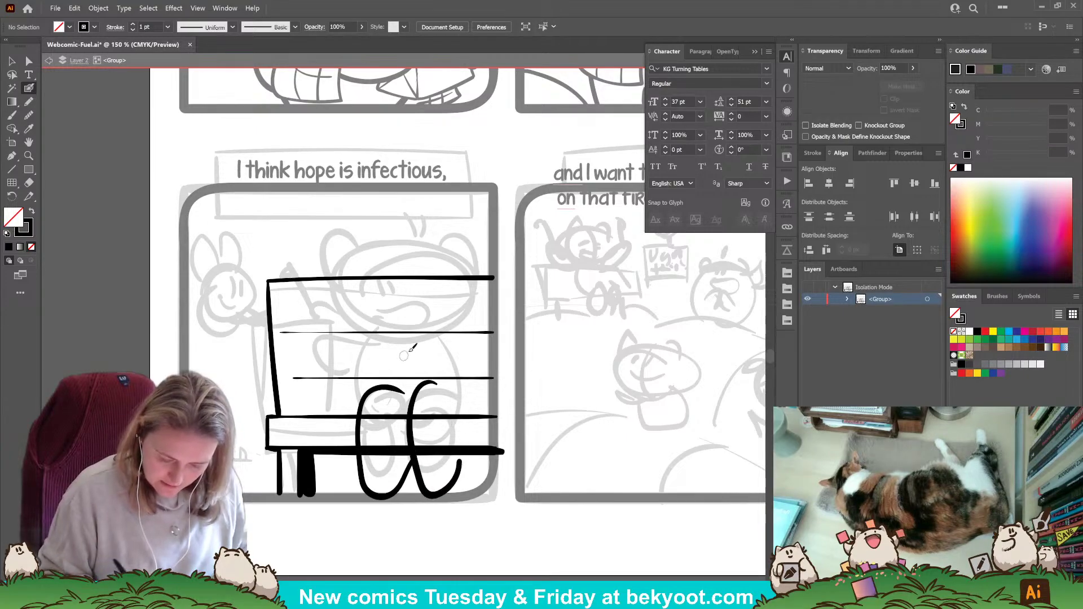
pyautogui.moveTo(448, 239)
pyautogui.mouseDown()
pyautogui.moveTo(443, 228)
pyautogui.moveTo(395, 336)
pyautogui.moveTo(343, 313)
pyautogui.moveTo(384, 248)
pyautogui.moveTo(364, 270)
pyautogui.mouseUp()
pyautogui.moveTo(540, 307); pyautogui.dragTo(300, 503)
pyautogui.moveTo(432, 134); pyautogui.dragTo(363, 240)
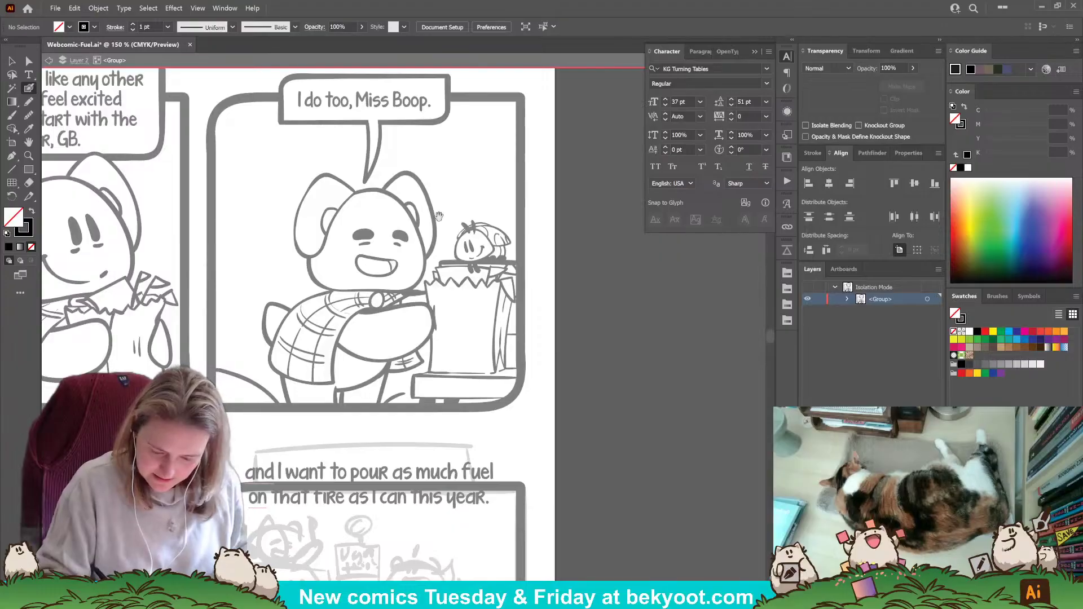
pyautogui.moveTo(357, 512); pyautogui.dragTo(530, 182)
# Make the bench's seat plank slightly thinner by lowering its top edge.
pyautogui.moveTo(355, 464); pyautogui.dragTo(409, 480)
pyautogui.keyDown('ctrl'); pyautogui.click(231, 402); pyautogui.keyUp('ctrl')
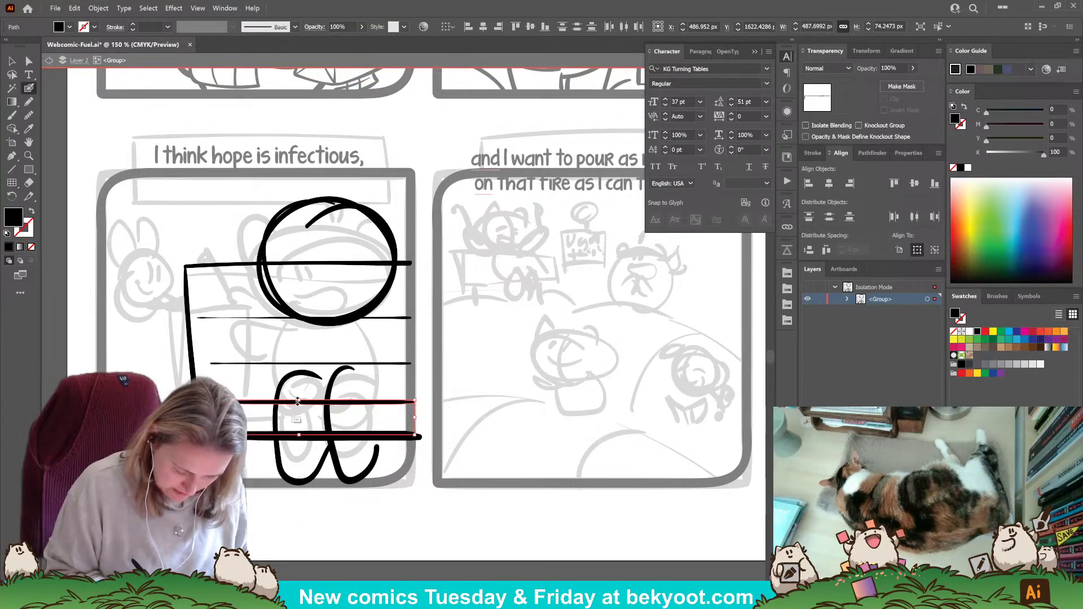
pyautogui.moveTo(298, 401); pyautogui.dragTo(298, 410)
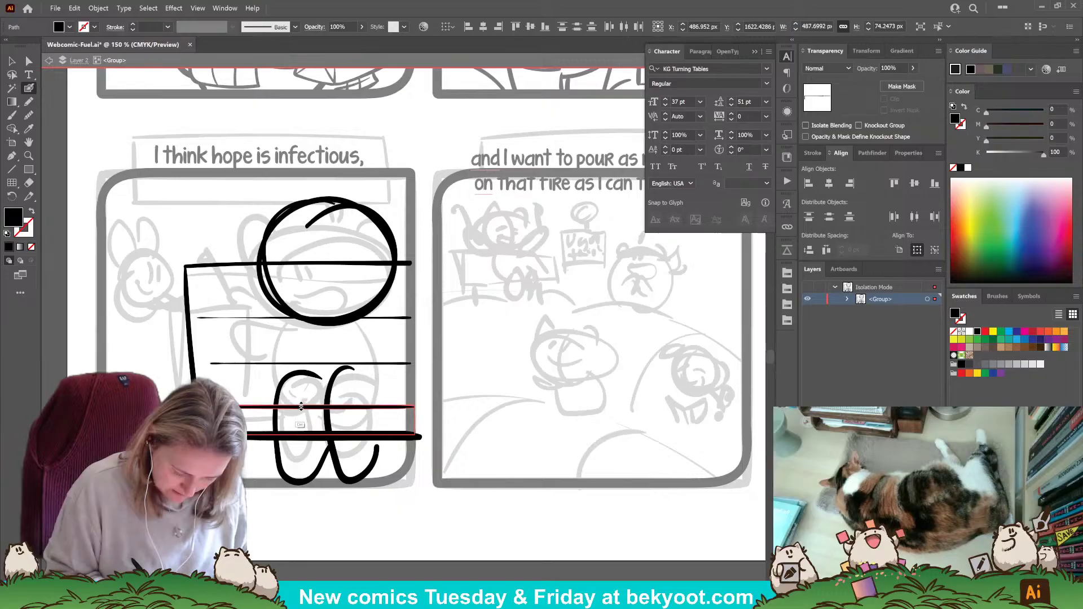
# Shift the backrest's side edge slightly inward and move its top edge over and down to meet it.
pyautogui.keyDown('ctrl'); pyautogui.click(192, 316); pyautogui.keyUp('ctrl')
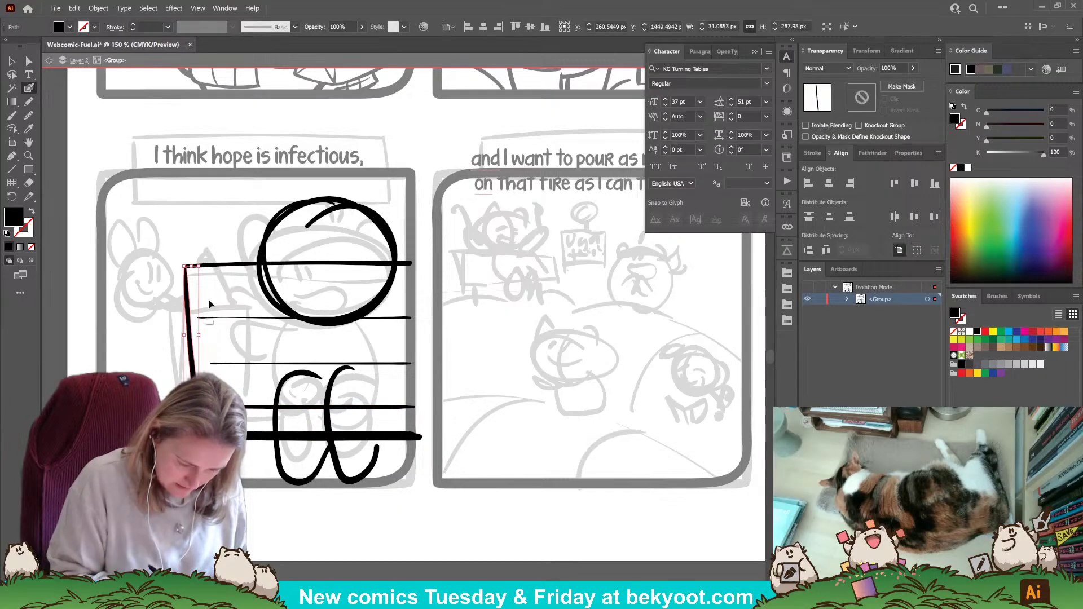
pyautogui.rightClick(203, 406)
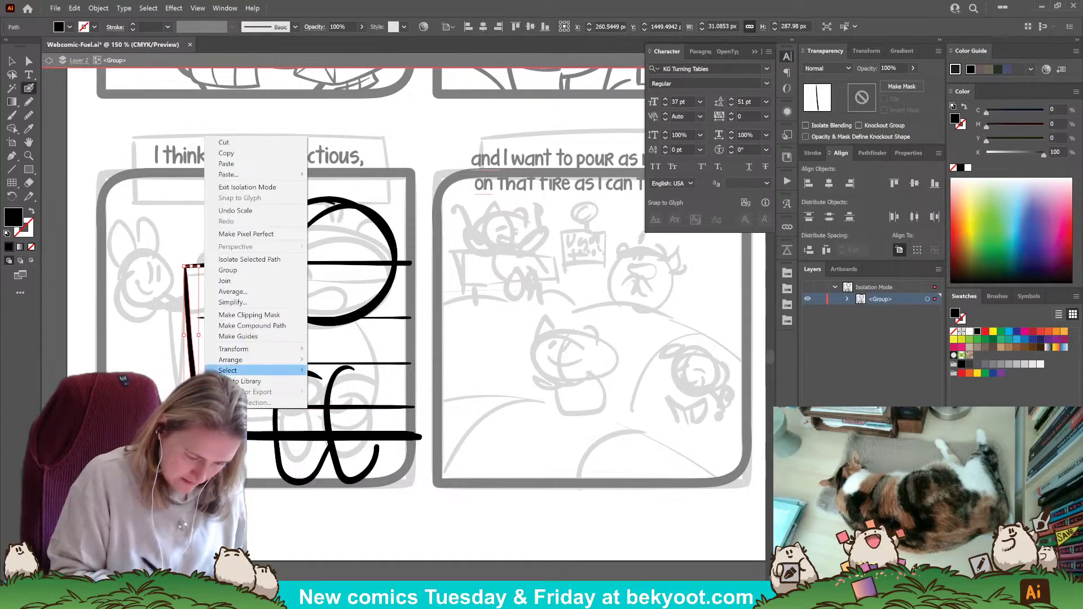
pyautogui.press('Escape')
pyautogui.press('Delete')
pyautogui.moveTo(188, 303); pyautogui.dragTo(199, 310)
pyautogui.click(217, 265)
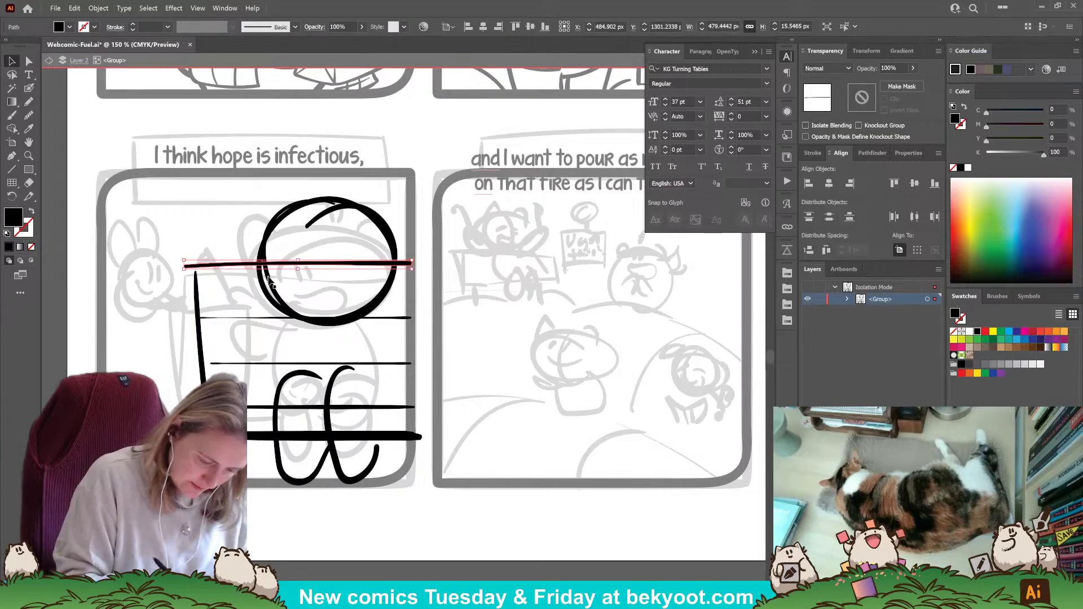
pyautogui.moveTo(338, 262); pyautogui.dragTo(348, 269)
pyautogui.click(264, 507)
# Delete the rough head circle and leg outlines drawn over the bench.
pyautogui.moveTo(264, 506); pyautogui.dragTo(302, 505)
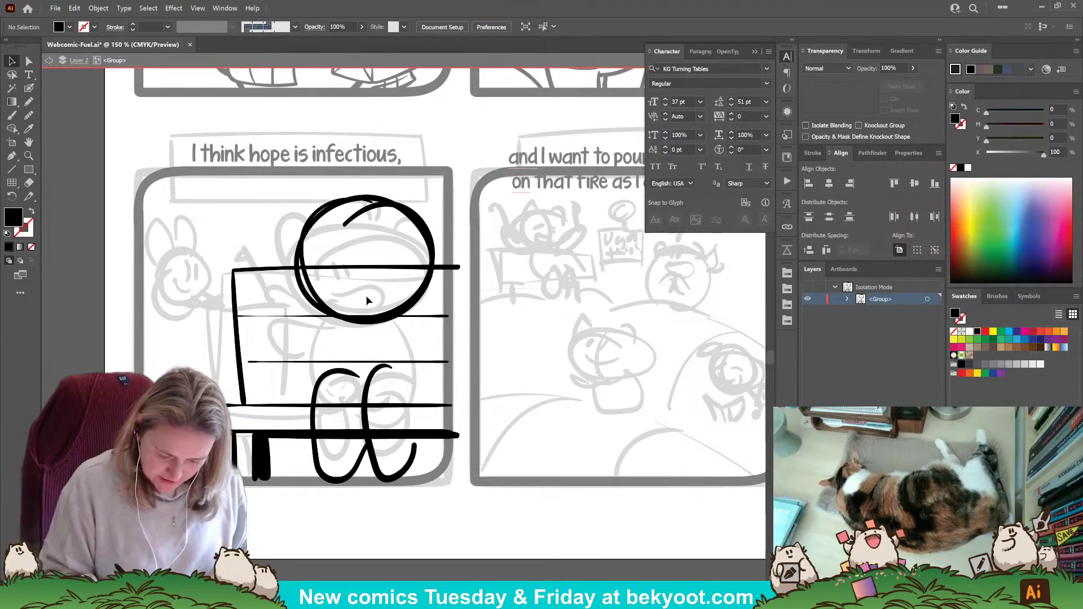
pyautogui.click(360, 228)
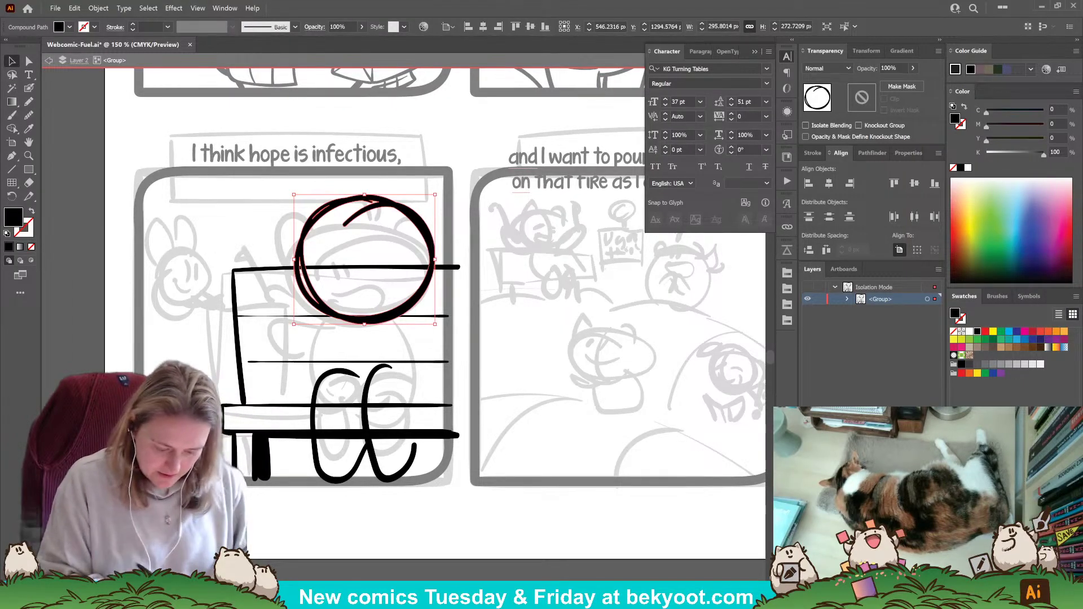
pyautogui.press('Delete')
pyautogui.click(370, 406)
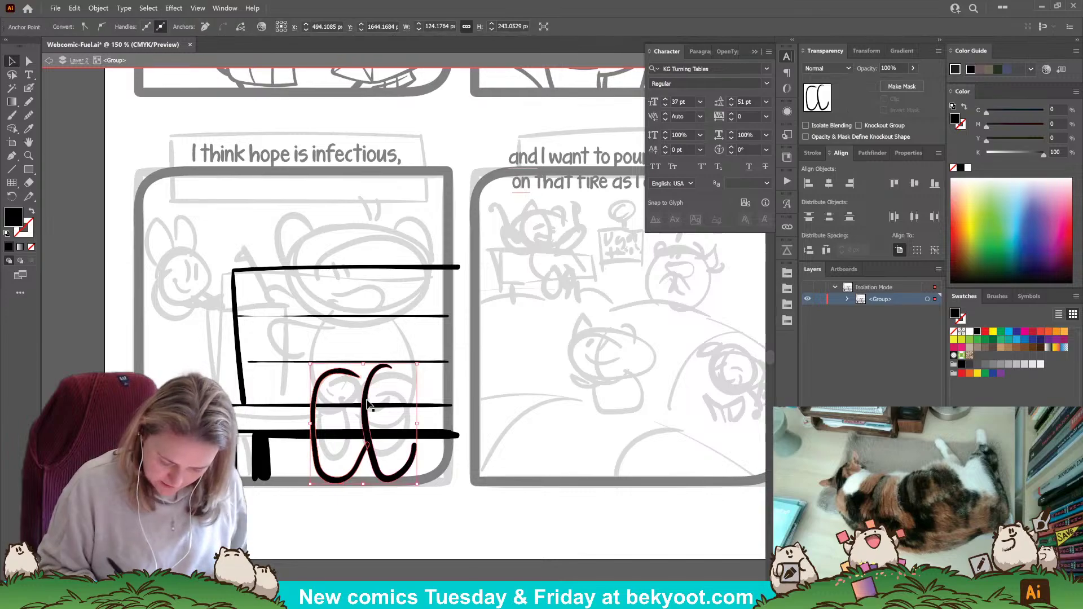
pyautogui.press('Delete')
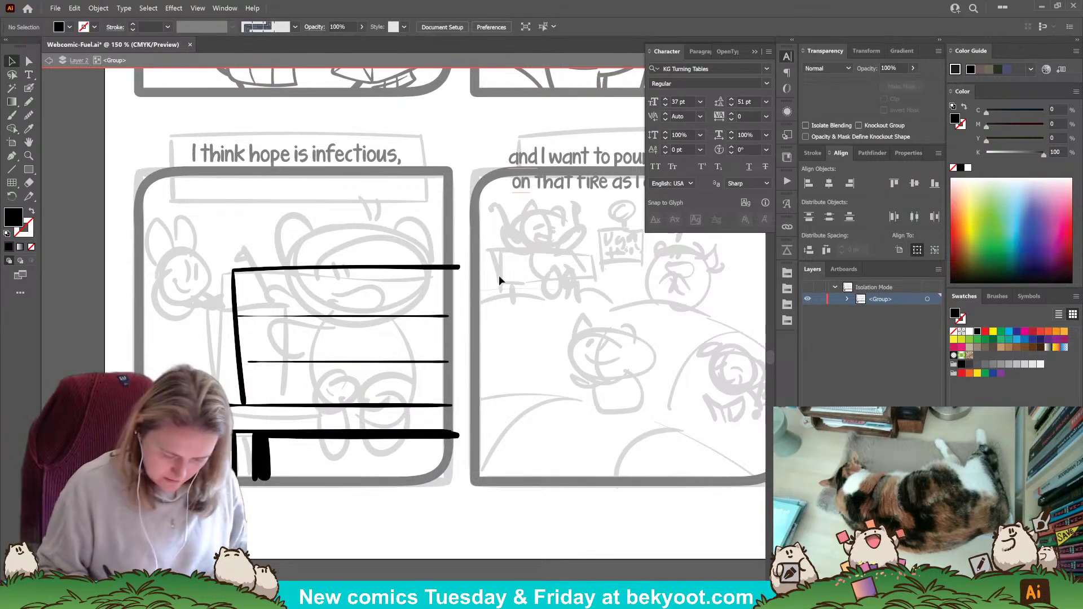
pyautogui.moveTo(594, 182); pyautogui.dragTo(239, 394)
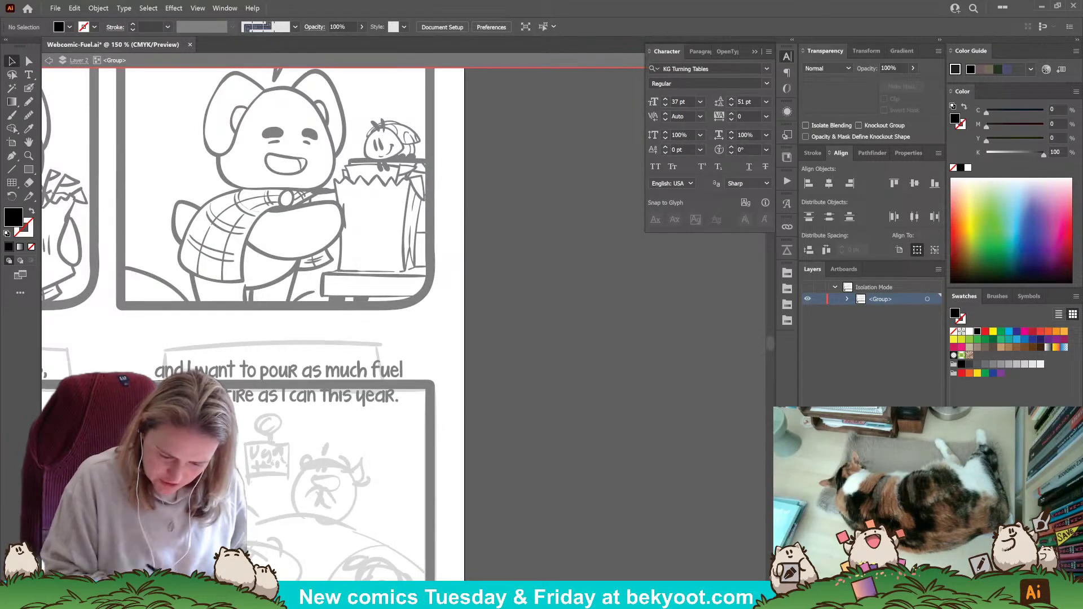
# Ink a box-shaped bag about 241 by 241 on the third panel's bench, with slanted side, top edge, curved fold and straight side.
pyautogui.moveTo(163, 406); pyautogui.dragTo(530, 245)
pyautogui.hotkey('shift', 'b')
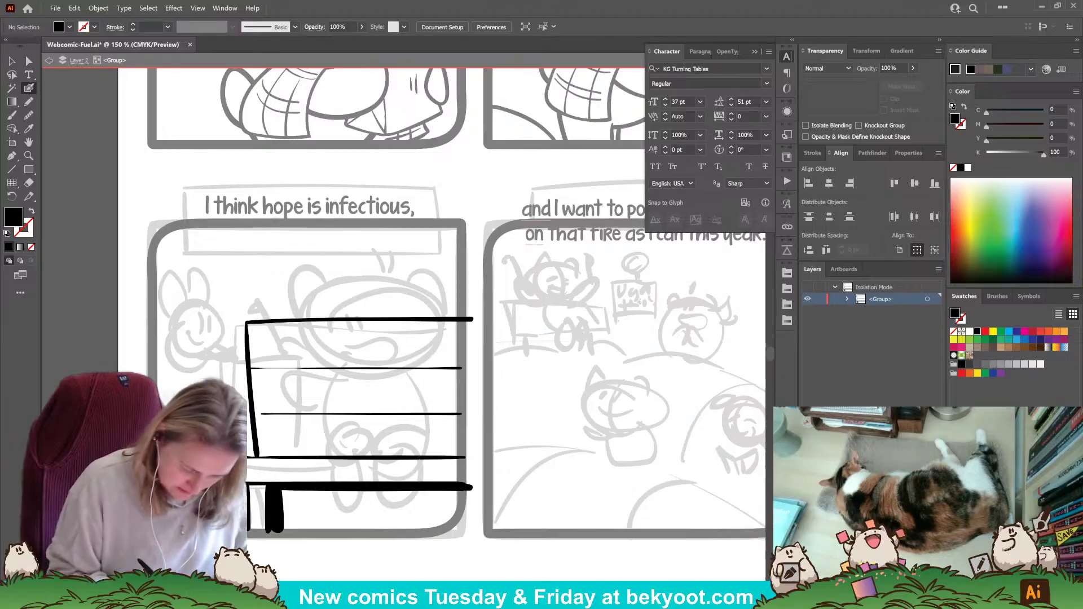
pyautogui.moveTo(228, 345); pyautogui.dragTo(250, 441)
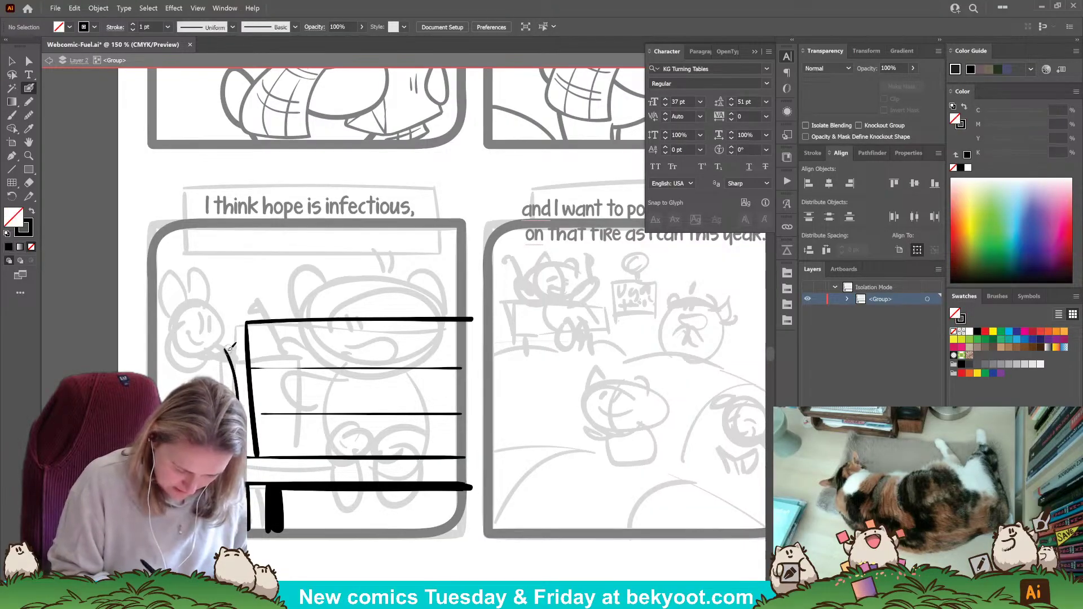
pyautogui.hotkey('shift', 'x')
pyautogui.moveTo(229, 343); pyautogui.dragTo(341, 338)
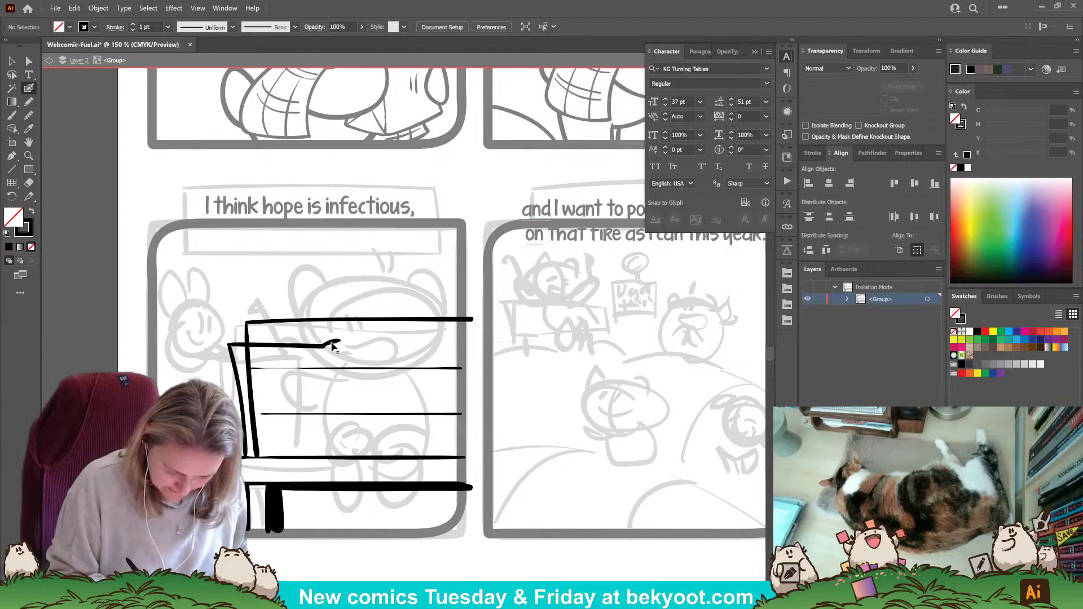
pyautogui.hotkey('ctrl', 'z')
pyautogui.moveTo(229, 345)
pyautogui.mouseDown()
pyautogui.moveTo(315, 360)
pyautogui.moveTo(340, 342)
pyautogui.moveTo(230, 345)
pyautogui.mouseUp()
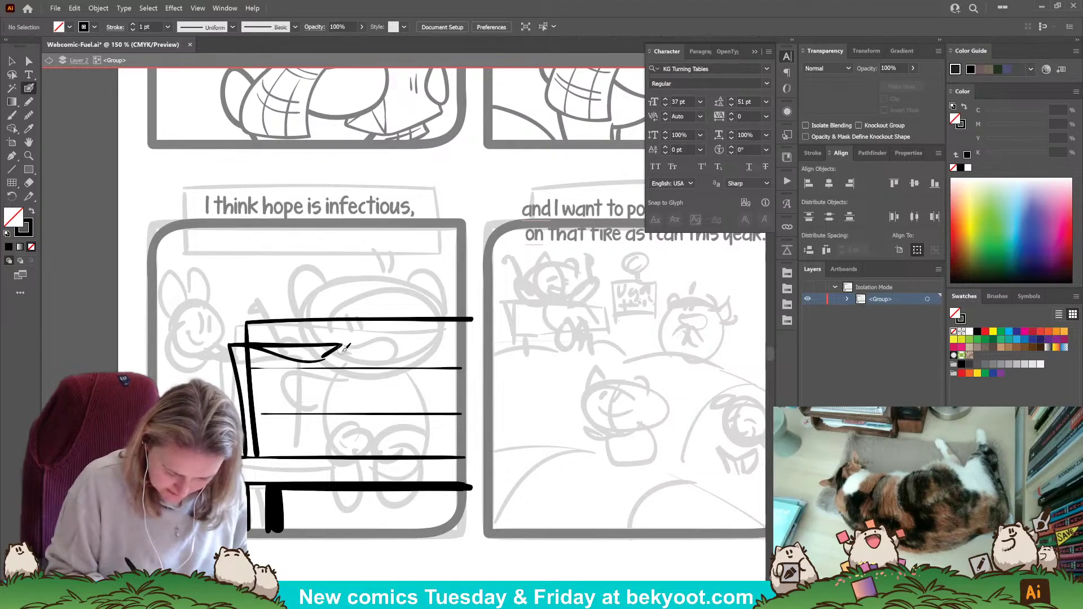
pyautogui.moveTo(342, 345); pyautogui.dragTo(338, 454)
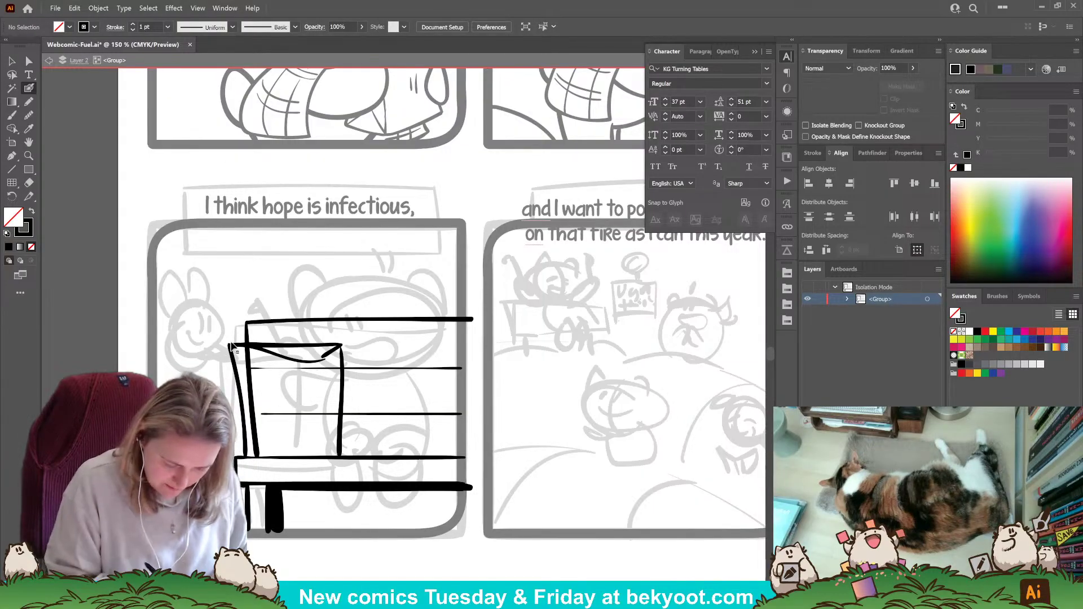
# Scale the bag's outline down to about 226 by 224, keeping its base on the bench seat.
pyautogui.keyDown('ctrl'); pyautogui.click(237, 360); pyautogui.keyUp('ctrl')
pyautogui.keyDown('ctrl'); pyautogui.keyDown('shift'); pyautogui.click(343, 367); pyautogui.keyUp('shift'); pyautogui.keyUp('ctrl')
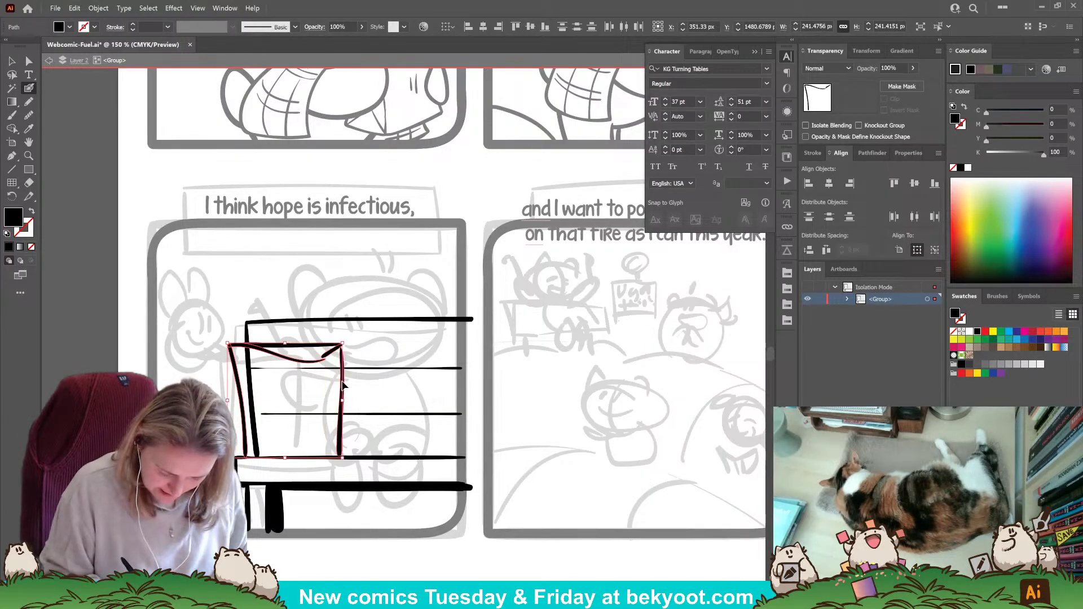
pyautogui.moveTo(344, 343); pyautogui.dragTo(309, 372)
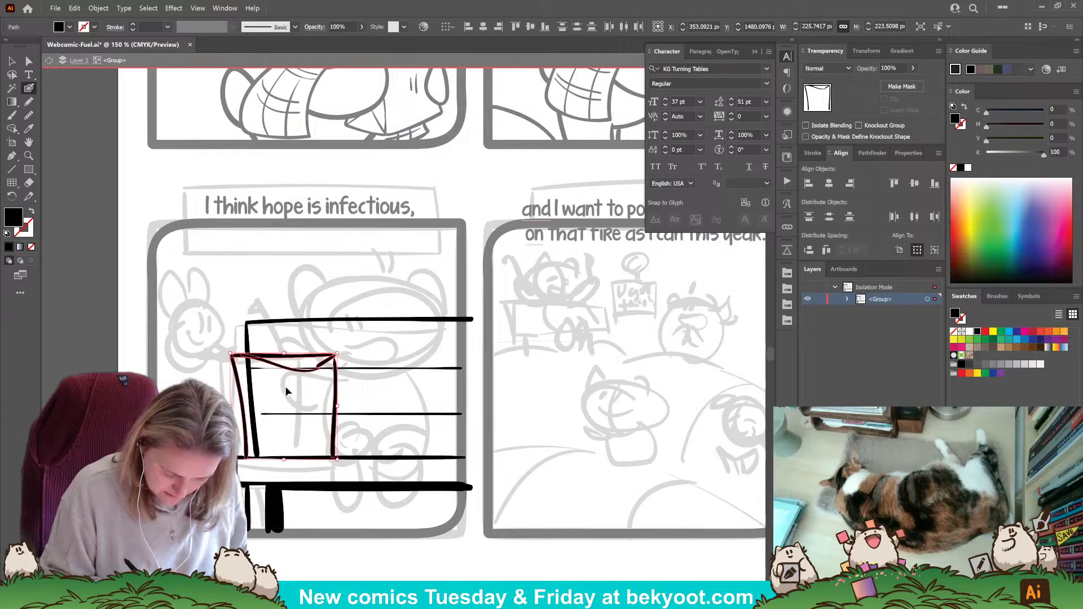
pyautogui.keyDown('ctrl'); pyautogui.click(285, 386); pyautogui.keyUp('ctrl')
pyautogui.moveTo(249, 339); pyautogui.dragTo(234, 345)
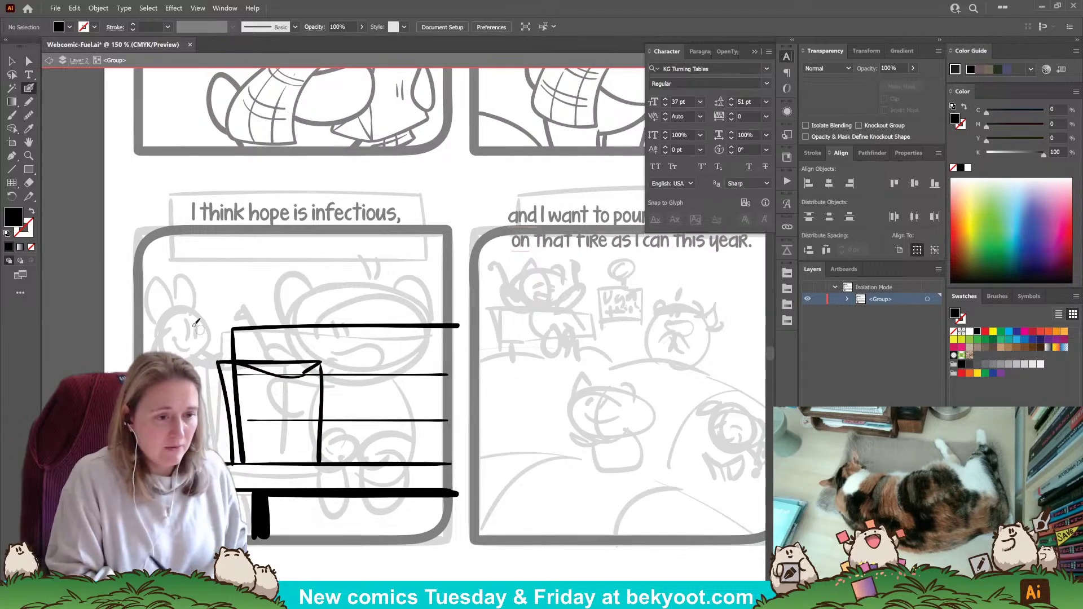
pyautogui.moveTo(284, 492); pyautogui.dragTo(265, 485)
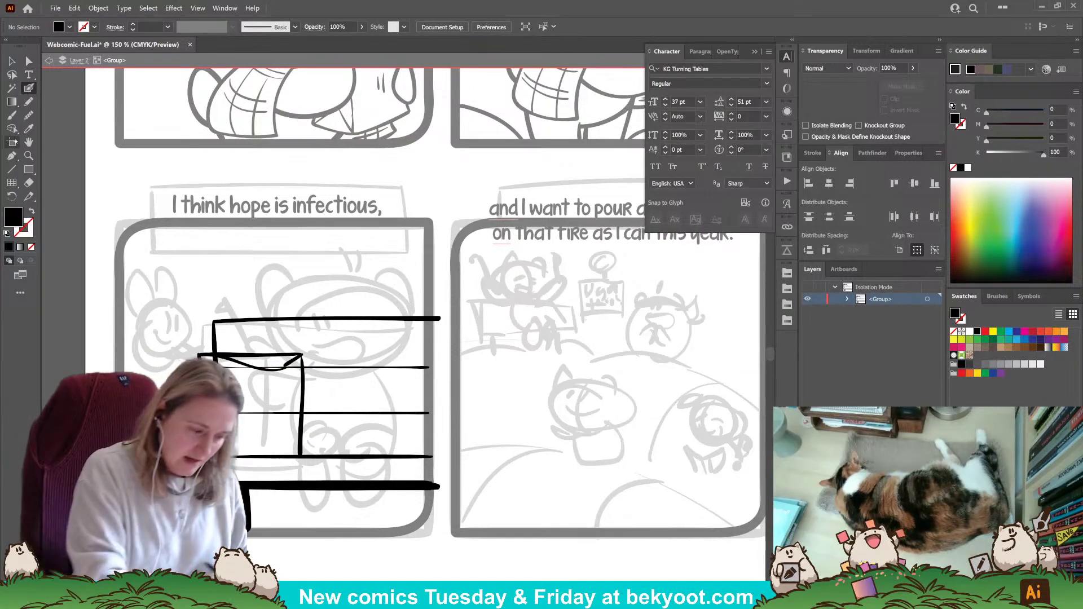
pyautogui.moveTo(384, 273)
pyautogui.mouseDown()
pyautogui.moveTo(326, 280)
pyautogui.moveTo(314, 329)
pyautogui.mouseUp()
pyautogui.hotkey('ctrl', 'z')
pyautogui.moveTo(390, 259)
pyautogui.mouseDown()
pyautogui.moveTo(343, 253)
pyautogui.moveTo(308, 313)
pyautogui.moveTo(330, 346)
pyautogui.moveTo(359, 349)
pyautogui.mouseUp()
pyautogui.hotkey('ctrl', 'z')
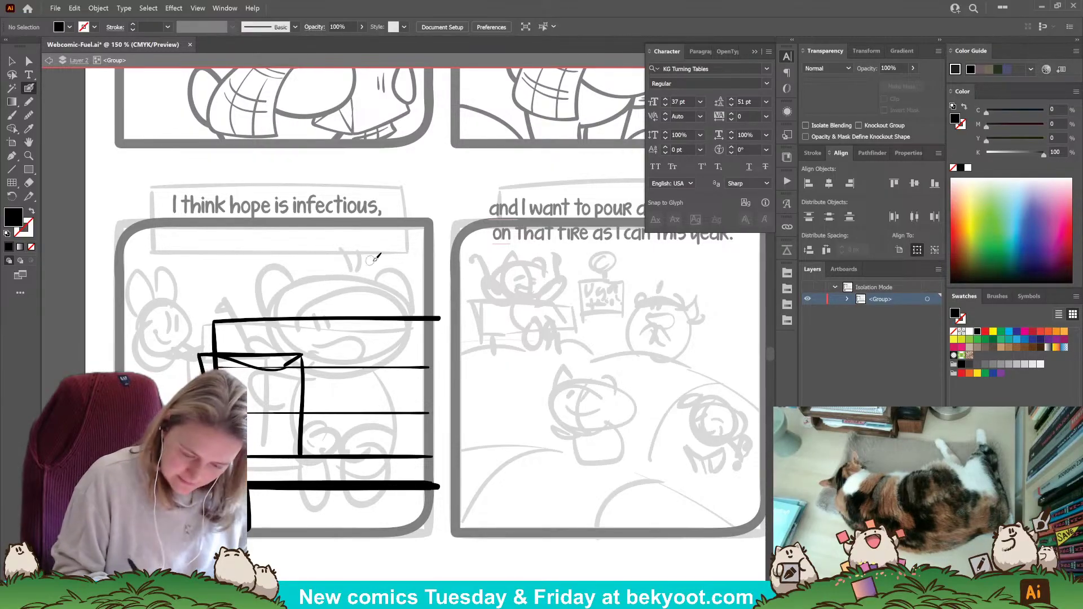
# Draw a rounded head outline with a curved vertical guideline in the "I think hope is infectious," panel and slightly adjust both strokes.
pyautogui.moveTo(378, 254)
pyautogui.mouseDown()
pyautogui.moveTo(325, 254)
pyautogui.moveTo(297, 298)
pyautogui.moveTo(292, 337)
pyautogui.moveTo(388, 344)
pyautogui.moveTo(410, 333)
pyautogui.moveTo(400, 273)
pyautogui.moveTo(361, 242)
pyautogui.moveTo(331, 250)
pyautogui.moveTo(354, 374)
pyautogui.mouseUp()
pyautogui.moveTo(321, 271)
pyautogui.mouseDown()
pyautogui.moveTo(420, 253)
pyautogui.moveTo(418, 234)
pyautogui.mouseUp()
pyautogui.moveTo(372, 344); pyautogui.dragTo(379, 347)
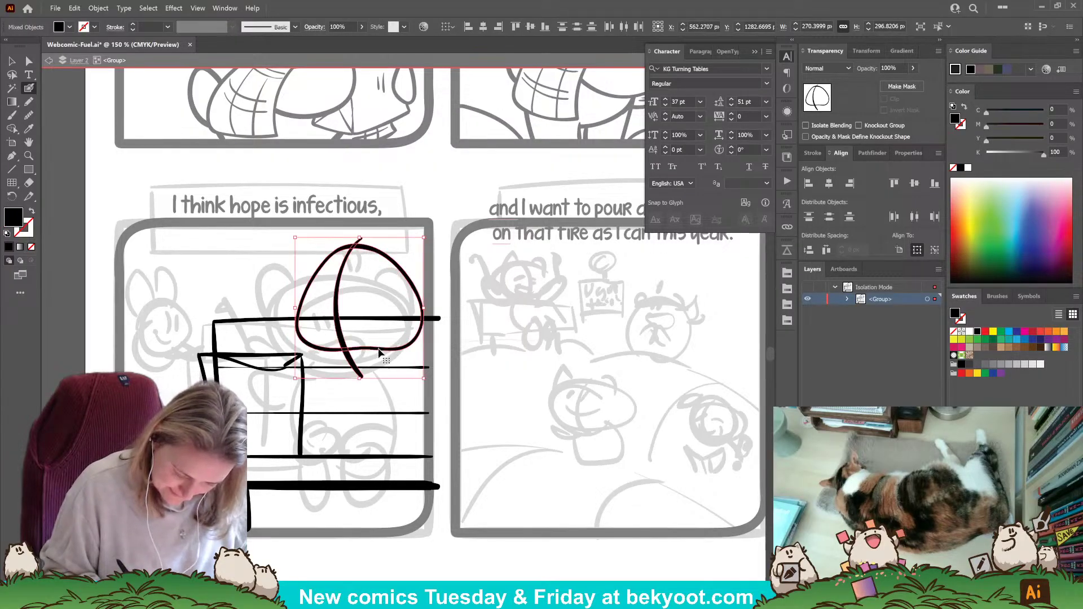
pyautogui.keyDown('ctrl'); pyautogui.click(364, 429); pyautogui.keyUp('ctrl')
pyautogui.moveTo(326, 242)
pyautogui.mouseDown()
pyautogui.moveTo(380, 254)
pyautogui.moveTo(429, 233)
pyautogui.mouseUp()
pyautogui.keyDown('ctrl'); pyautogui.click(440, 249); pyautogui.keyUp('ctrl')
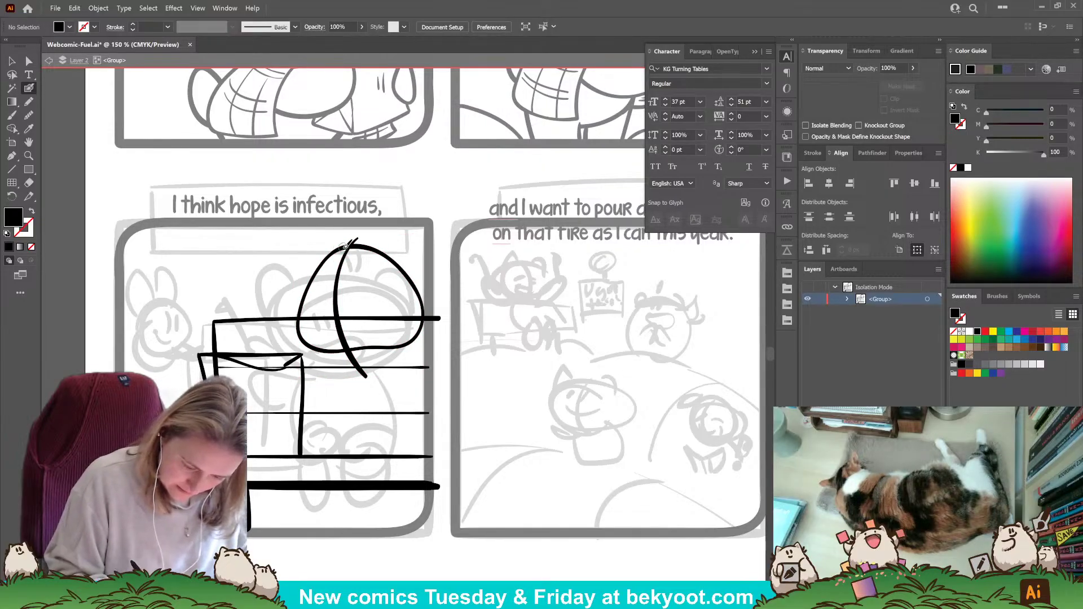
pyautogui.moveTo(295, 243)
pyautogui.mouseDown()
pyautogui.moveTo(284, 283)
pyautogui.moveTo(296, 321)
pyautogui.mouseUp()
pyautogui.hotkey('ctrl', 'z')
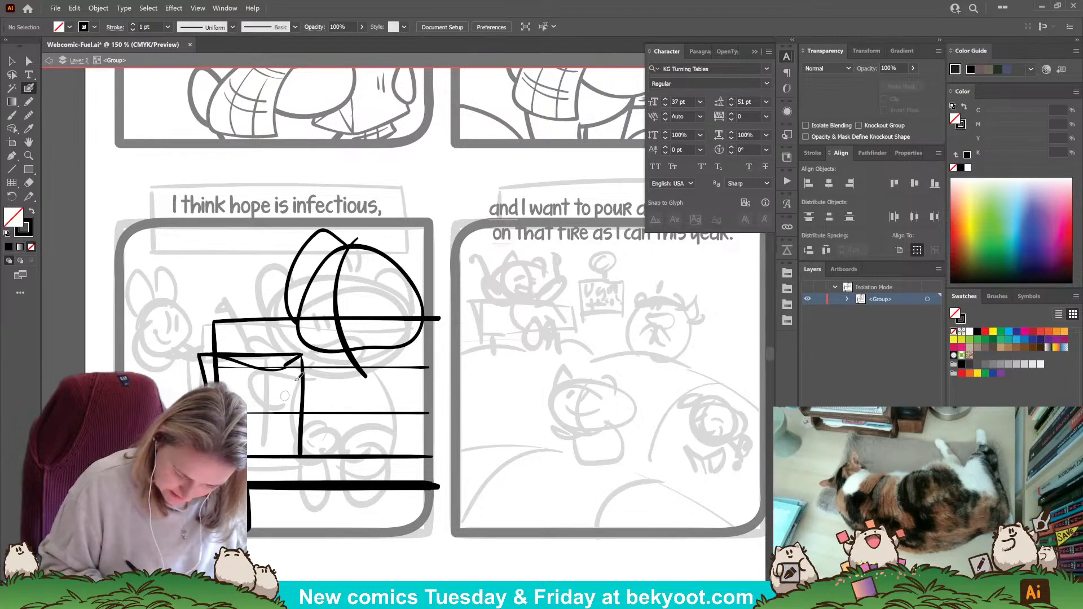
pyautogui.hotkey('ctrl', 'z')
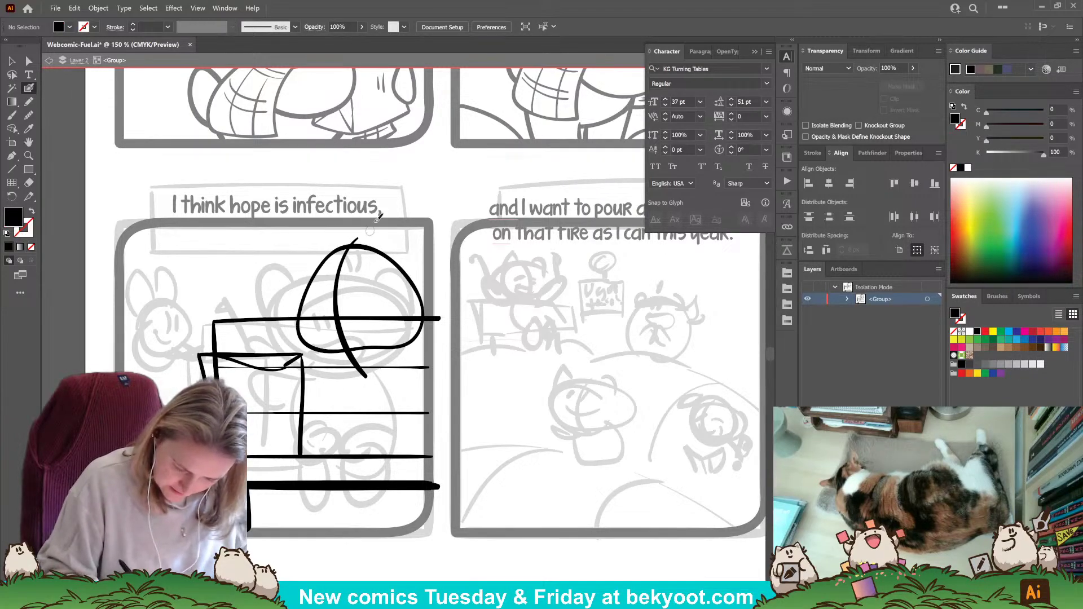
# Lower the opacity of the head outline to 43% so it serves as a tracing guide.
pyautogui.keyDown('ctrl'); pyautogui.click(365, 248); pyautogui.keyUp('ctrl')
pyautogui.keyDown('ctrl'); pyautogui.click(407, 239); pyautogui.keyUp('ctrl')
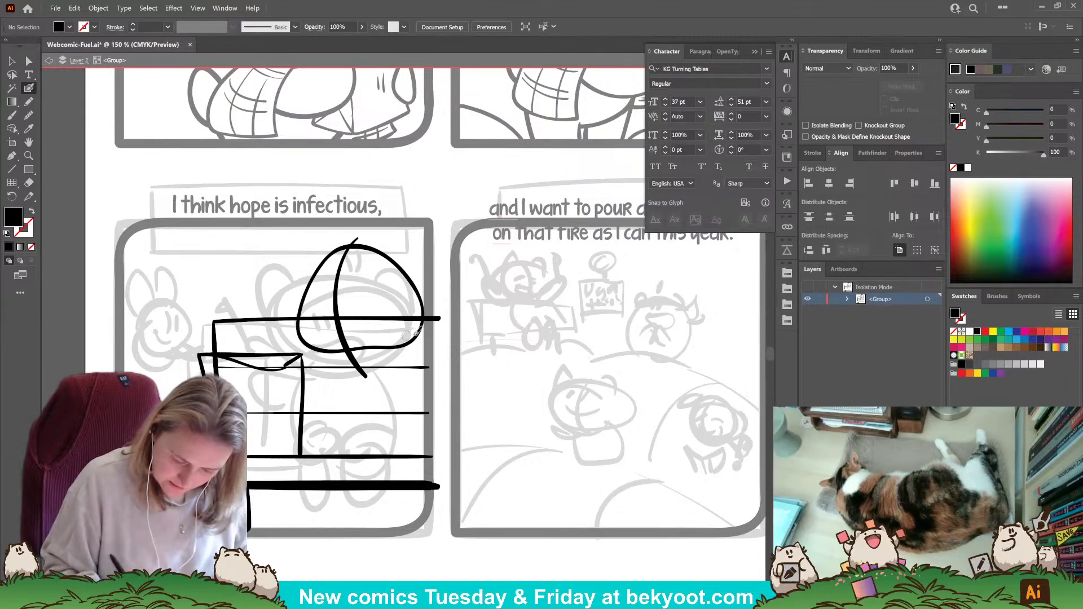
pyautogui.keyDown('ctrl'); pyautogui.click(419, 296); pyautogui.keyUp('ctrl')
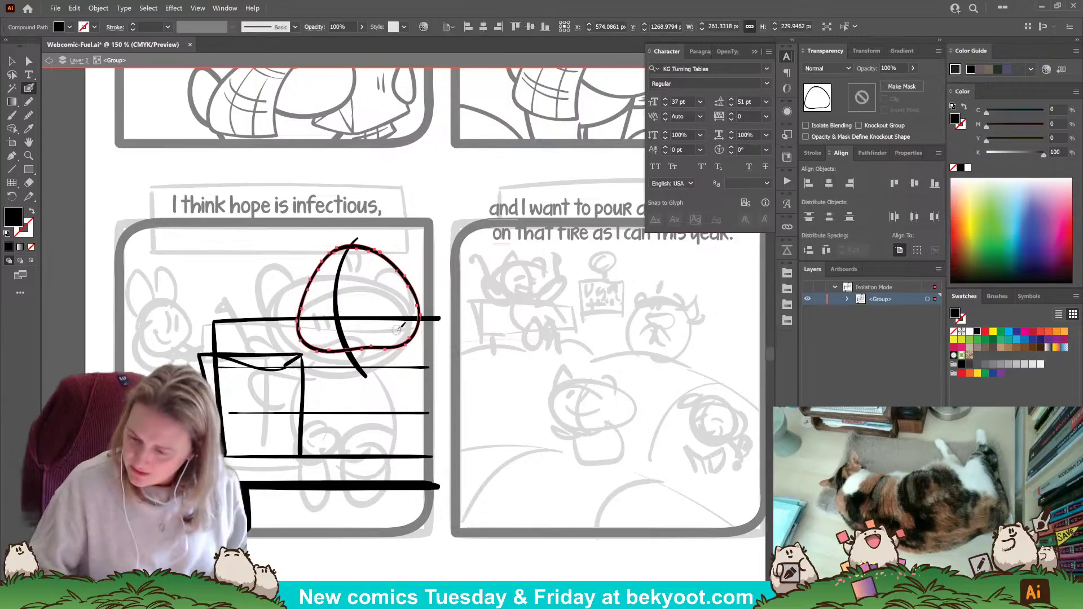
pyautogui.click(912, 69)
pyautogui.moveTo(907, 82); pyautogui.dragTo(887, 82)
pyautogui.keyDown('ctrl'); pyautogui.click(425, 208); pyautogui.keyUp('ctrl')
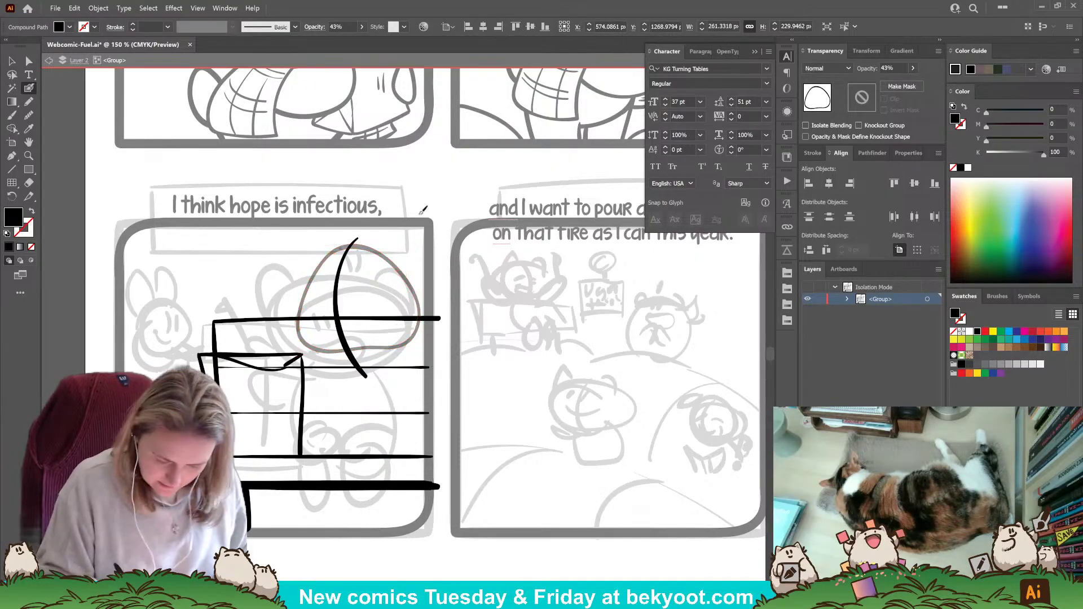
# Redraw the head as a rounder black outline over the faded one, keeping the curved guideline.
pyautogui.keyDown('ctrl'); pyautogui.click(343, 265); pyautogui.keyUp('ctrl')
pyautogui.keyDown('ctrl'); pyautogui.click(350, 270); pyautogui.keyUp('ctrl')
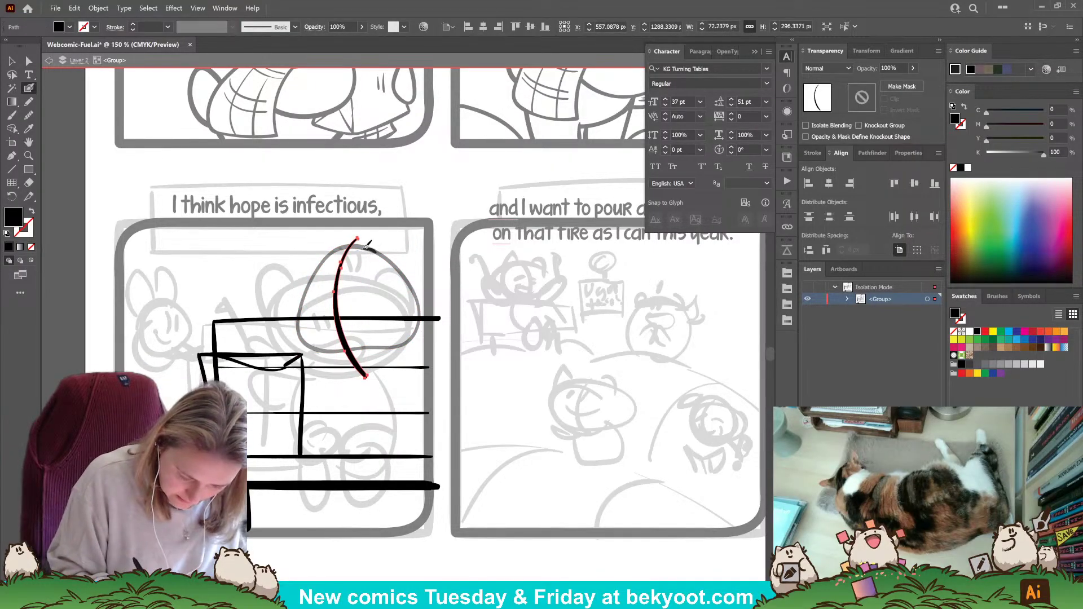
pyautogui.keyDown('ctrl'); pyautogui.click(367, 246); pyautogui.keyUp('ctrl')
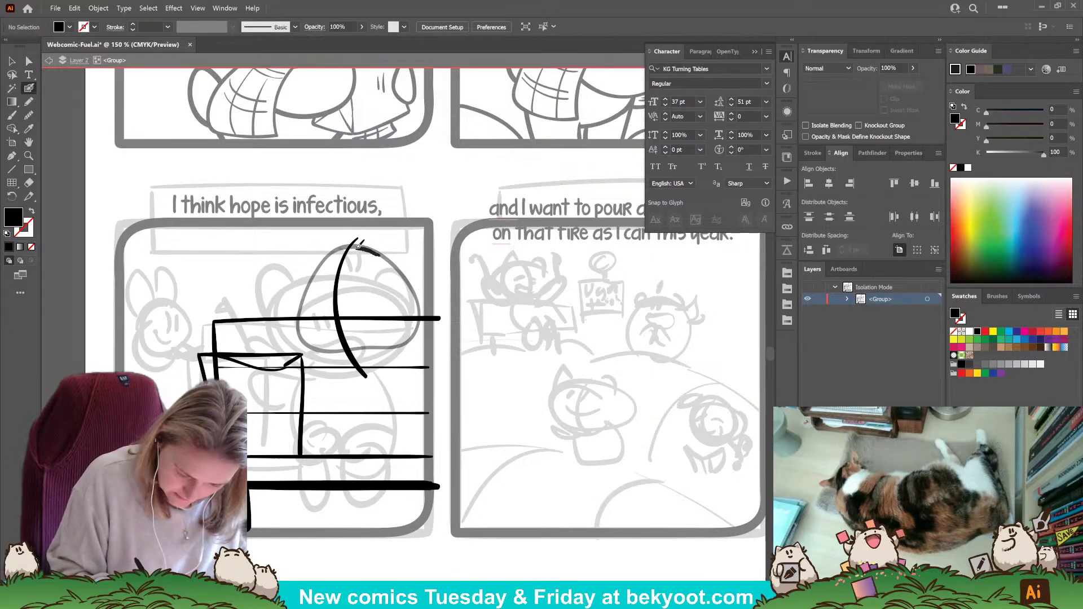
pyautogui.moveTo(311, 277); pyautogui.dragTo(308, 283)
pyautogui.hotkey('ctrl', 'z')
pyautogui.moveTo(388, 251)
pyautogui.mouseDown()
pyautogui.moveTo(335, 249)
pyautogui.moveTo(299, 302)
pyautogui.mouseUp()
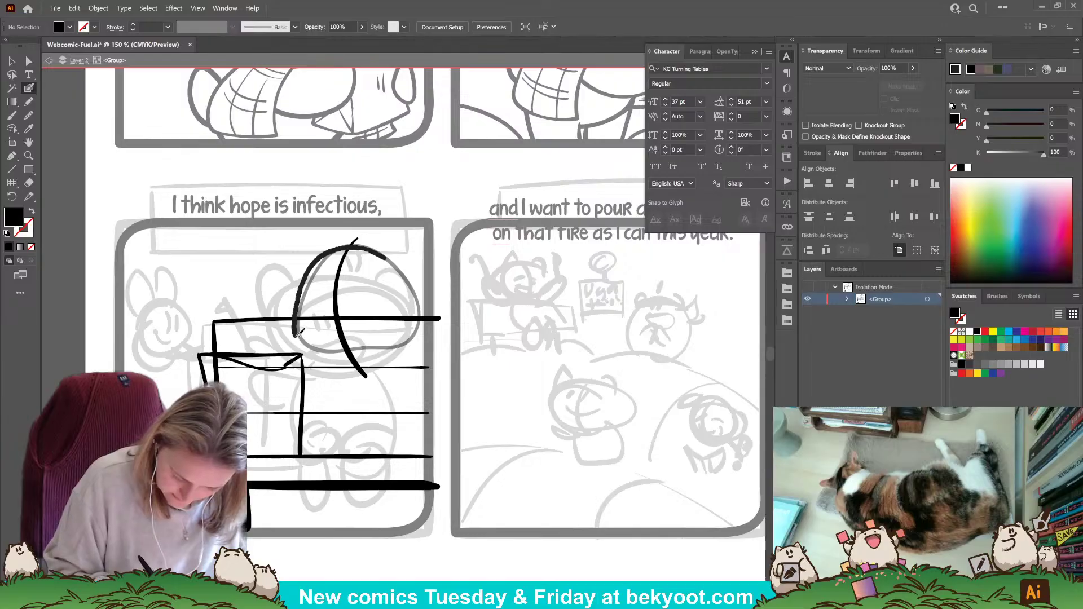
pyautogui.moveTo(410, 283); pyautogui.dragTo(354, 246)
# Smooth the new head outline and delete the faded guide outline beneath it.
pyautogui.keyDown('ctrl'); pyautogui.click(395, 345); pyautogui.keyUp('ctrl')
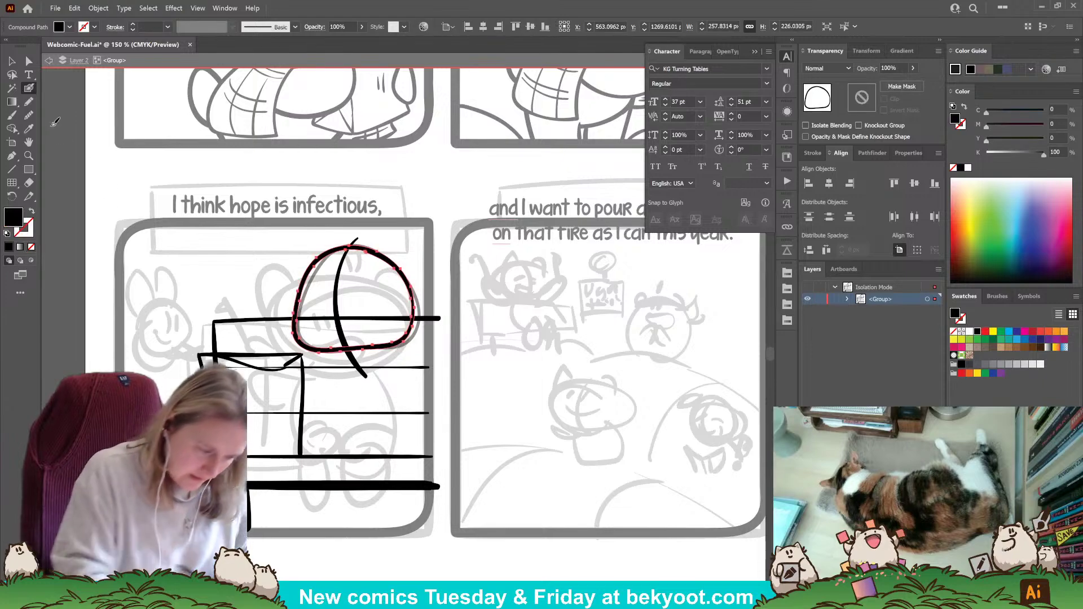
pyautogui.click(29, 115)
pyautogui.moveTo(372, 255); pyautogui.dragTo(299, 270)
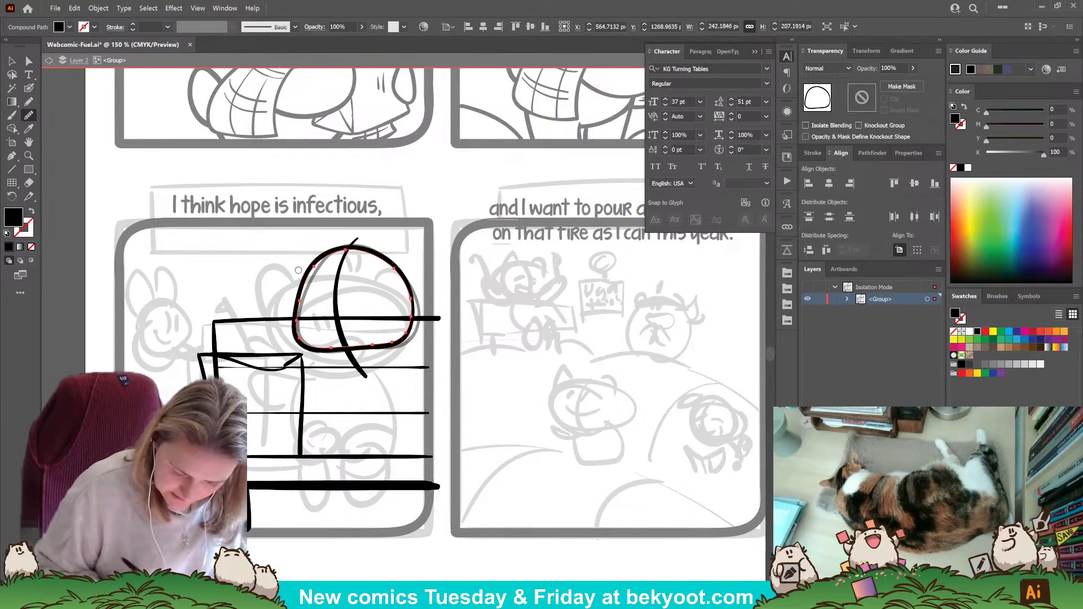
pyautogui.keyDown('ctrl'); pyautogui.click(433, 239); pyautogui.keyUp('ctrl')
pyautogui.keyDown('ctrl'); pyautogui.click(417, 333); pyautogui.keyUp('ctrl')
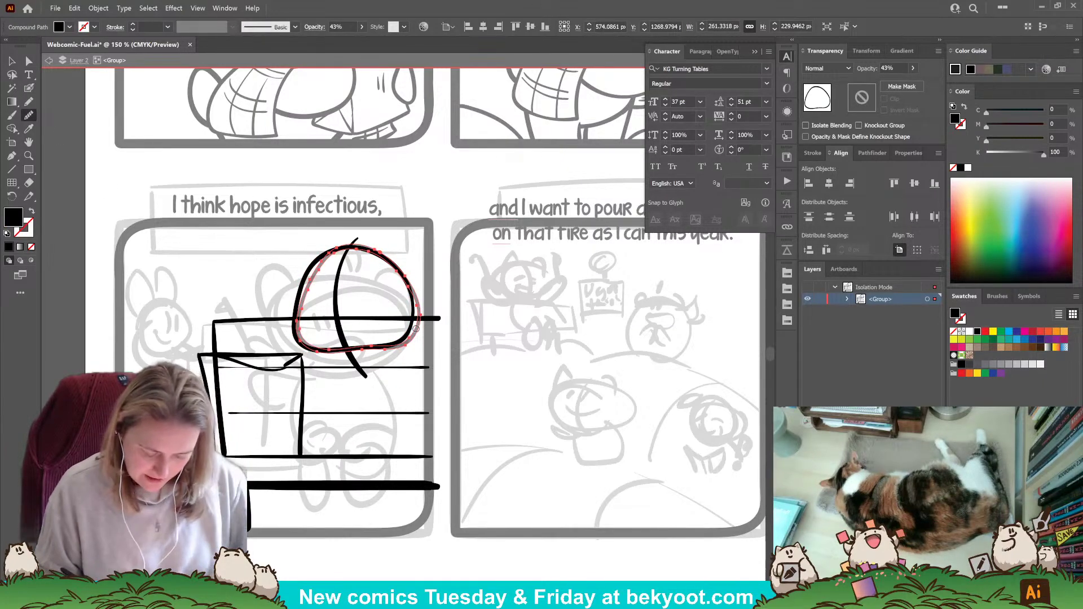
pyautogui.press('Delete')
pyautogui.click(28, 88)
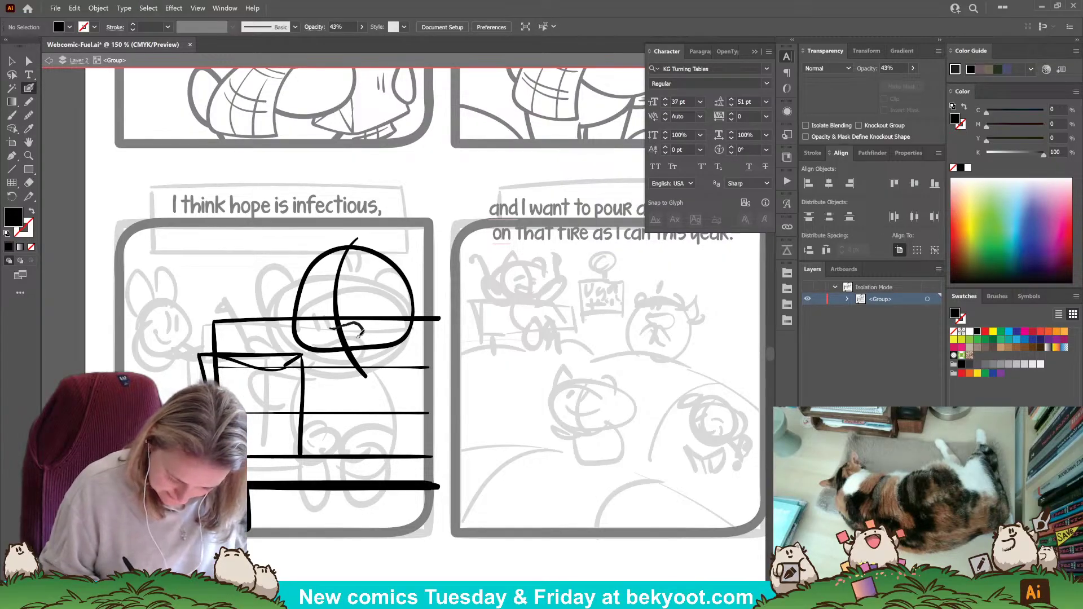
pyautogui.moveTo(357, 337); pyautogui.dragTo(342, 340)
pyautogui.hotkey('ctrl', 'z')
pyautogui.keyDown('ctrl'); pyautogui.click(351, 244); pyautogui.keyUp('ctrl')
pyautogui.keyDown('ctrl'); pyautogui.click(361, 247); pyautogui.keyUp('ctrl')
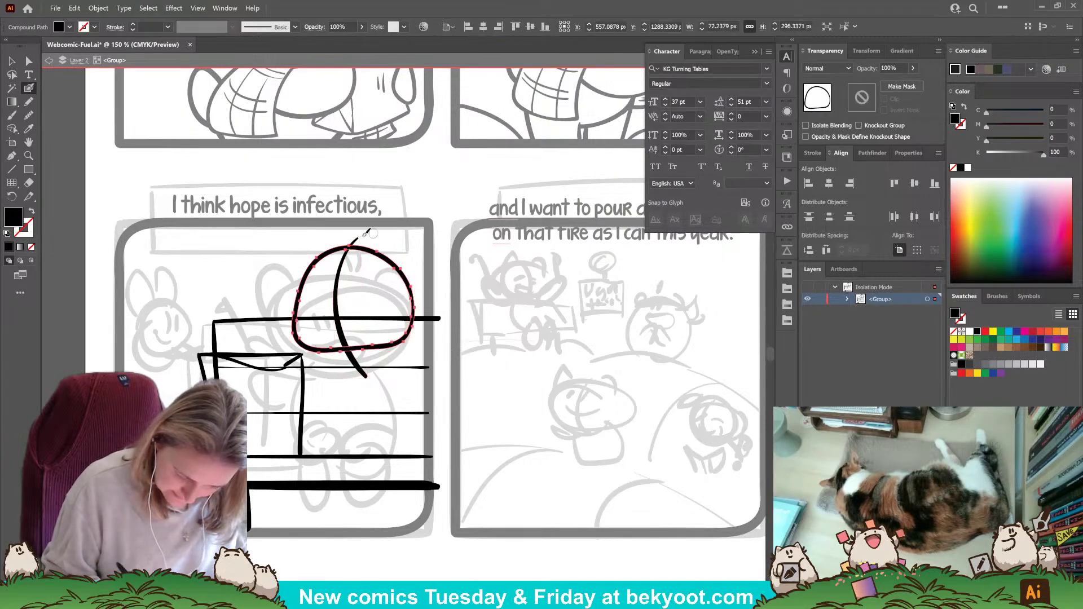
pyautogui.hotkey('ctrl', 'shift', 'a')
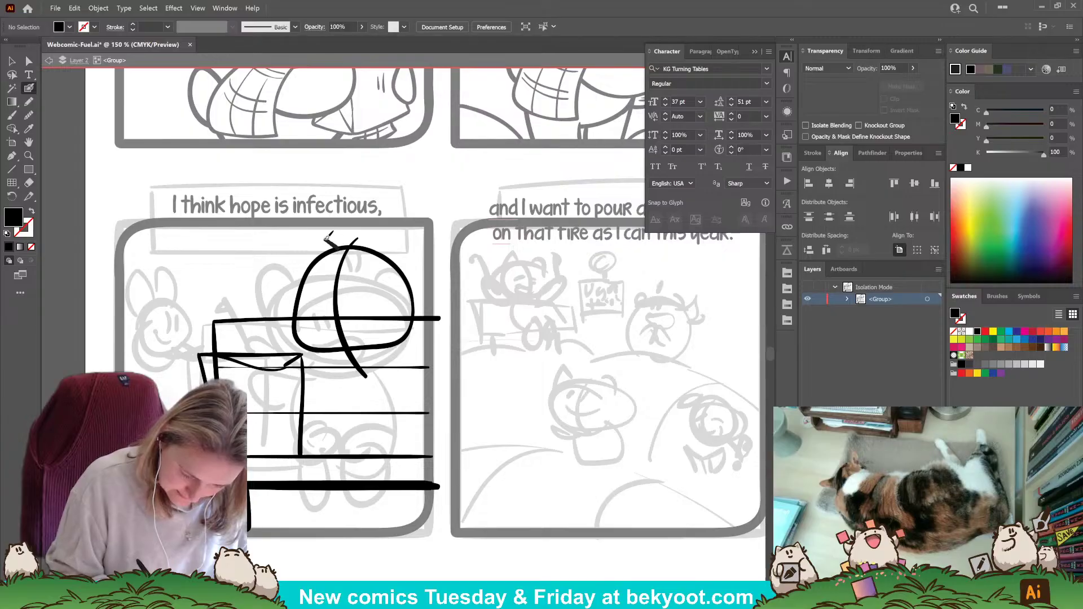
pyautogui.moveTo(308, 233)
pyautogui.mouseDown()
pyautogui.moveTo(290, 265)
pyautogui.moveTo(289, 313)
pyautogui.mouseUp()
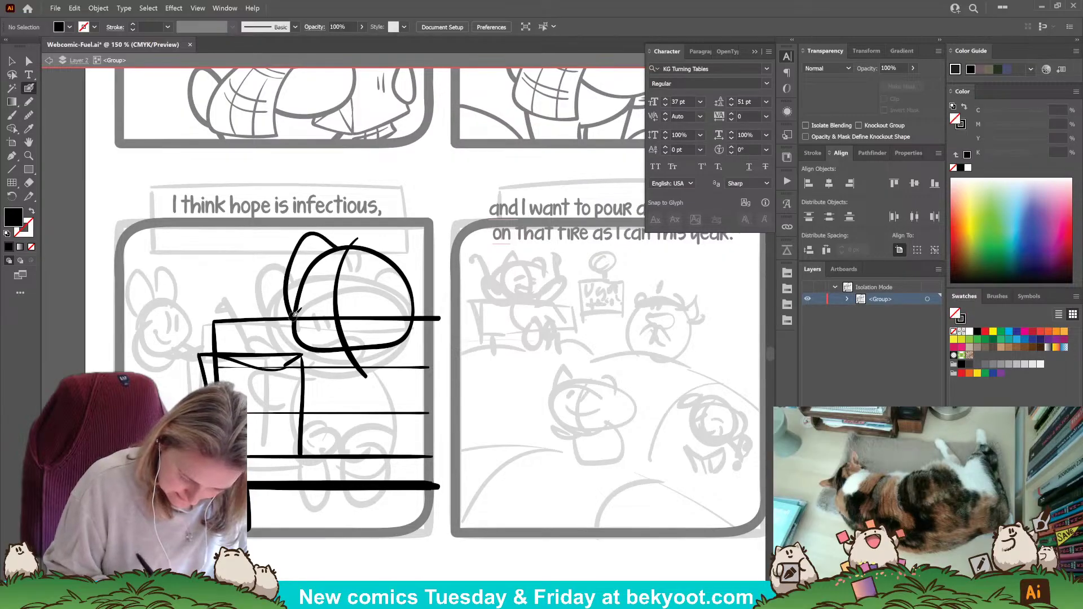
pyautogui.hotkey('ctrl', 'z')
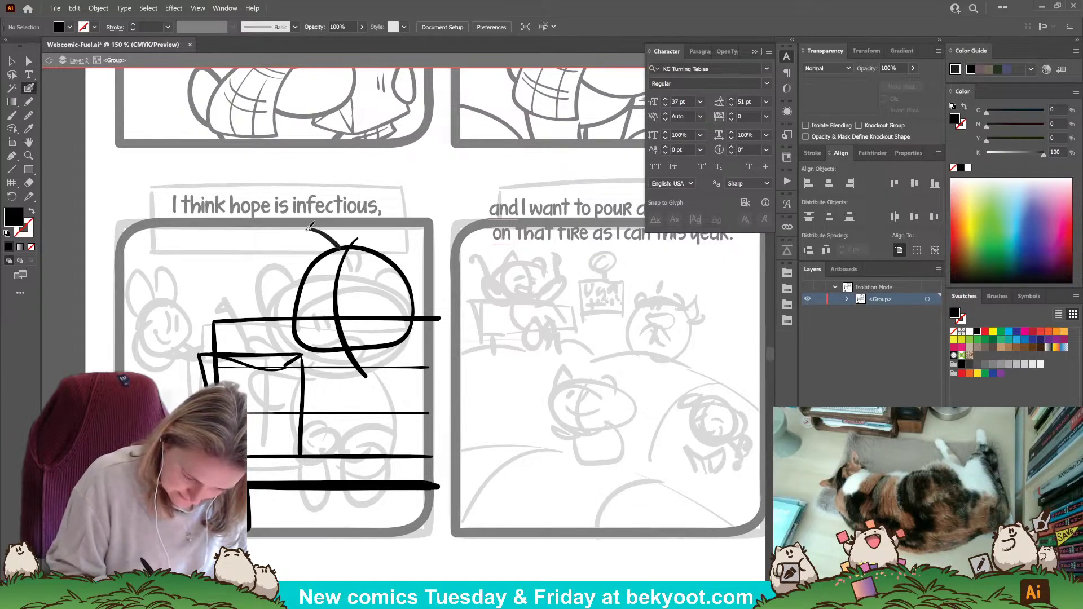
pyautogui.moveTo(285, 294); pyautogui.dragTo(289, 313)
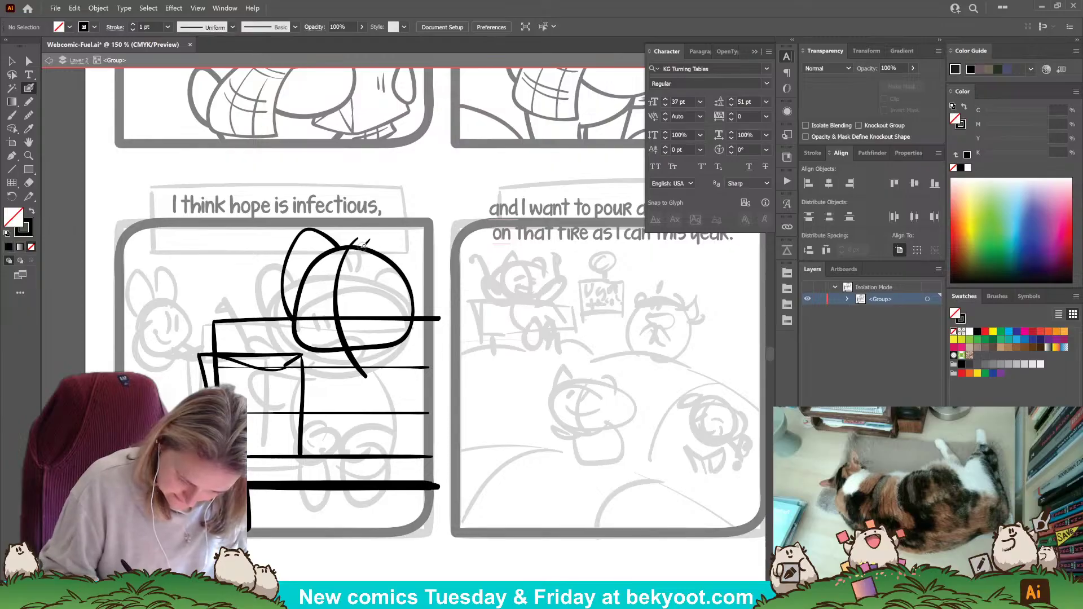
pyautogui.hotkey('ctrl', 'z')
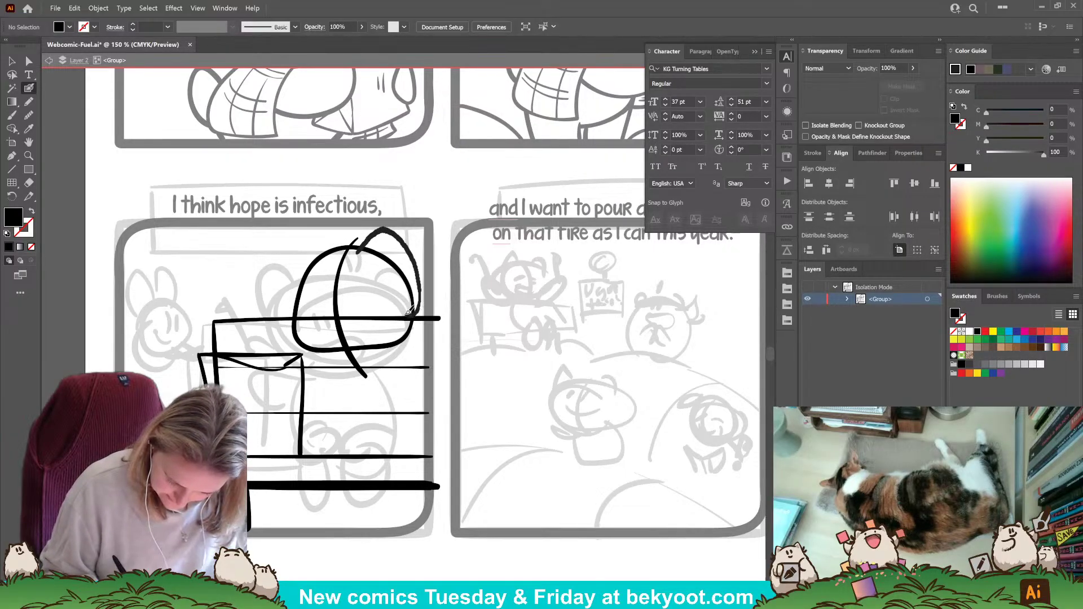
# Draw the right ear with its inner fold lines and the left ear on the head, then fine-tune the left ear's angle.
pyautogui.hotkey('shift', 'x')
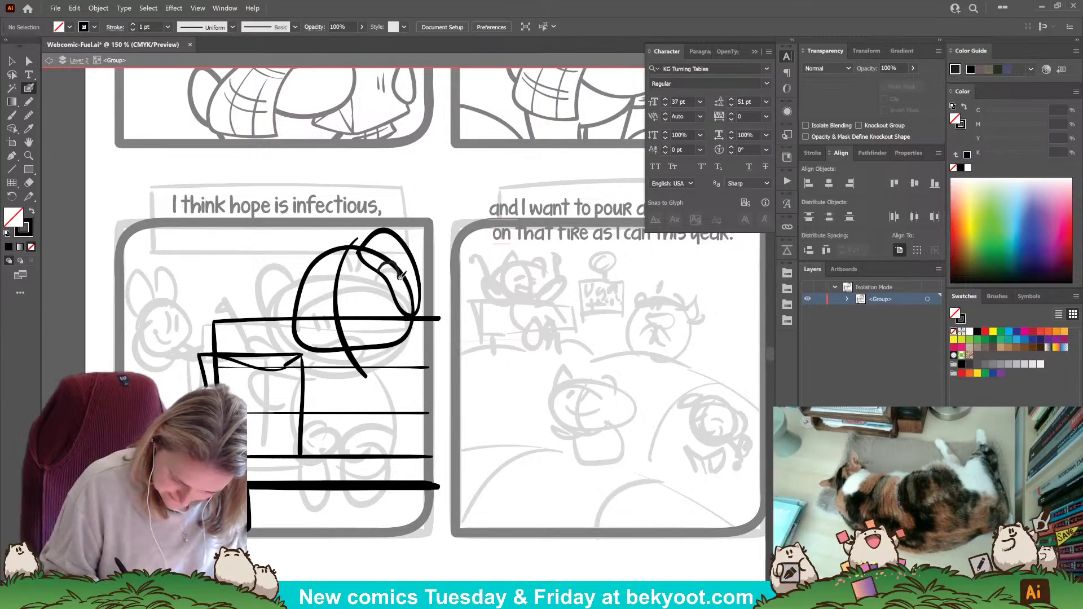
pyautogui.moveTo(395, 286); pyautogui.dragTo(388, 266)
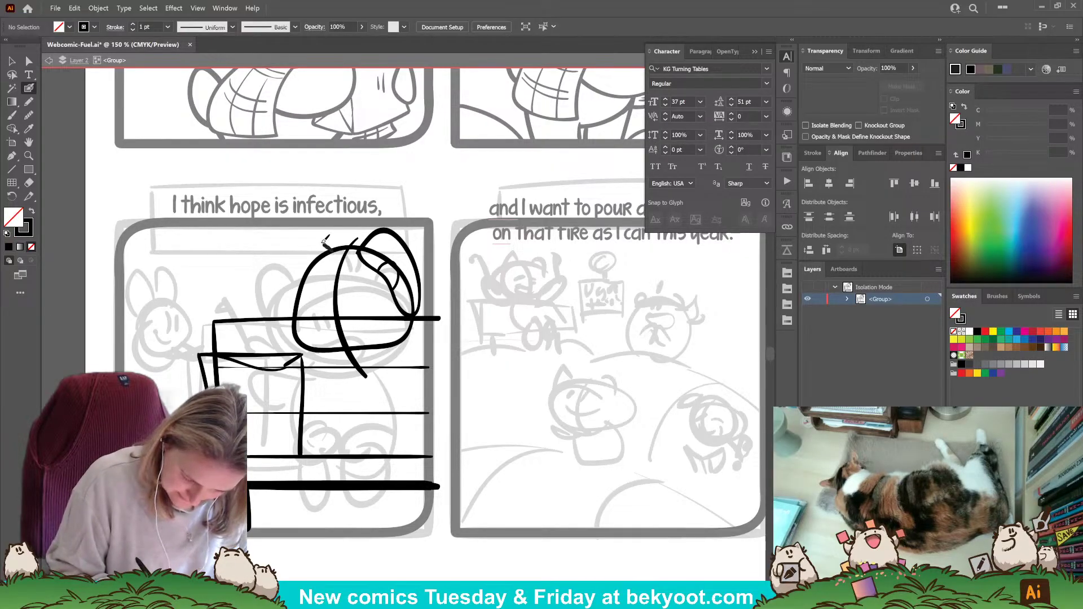
pyautogui.moveTo(293, 250); pyautogui.dragTo(294, 320)
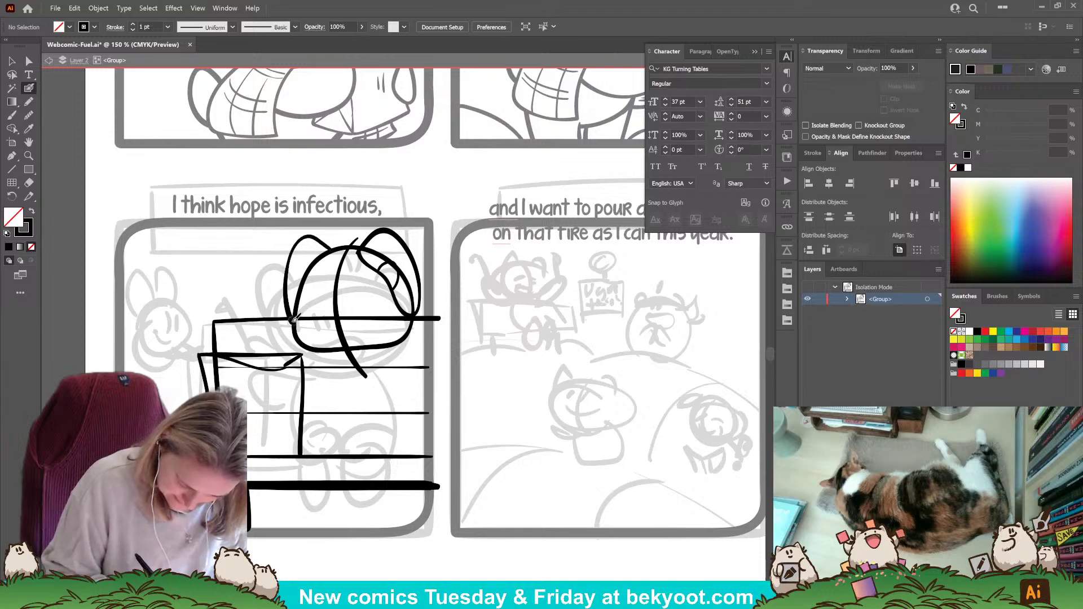
pyautogui.hotkey('ctrl', 'z')
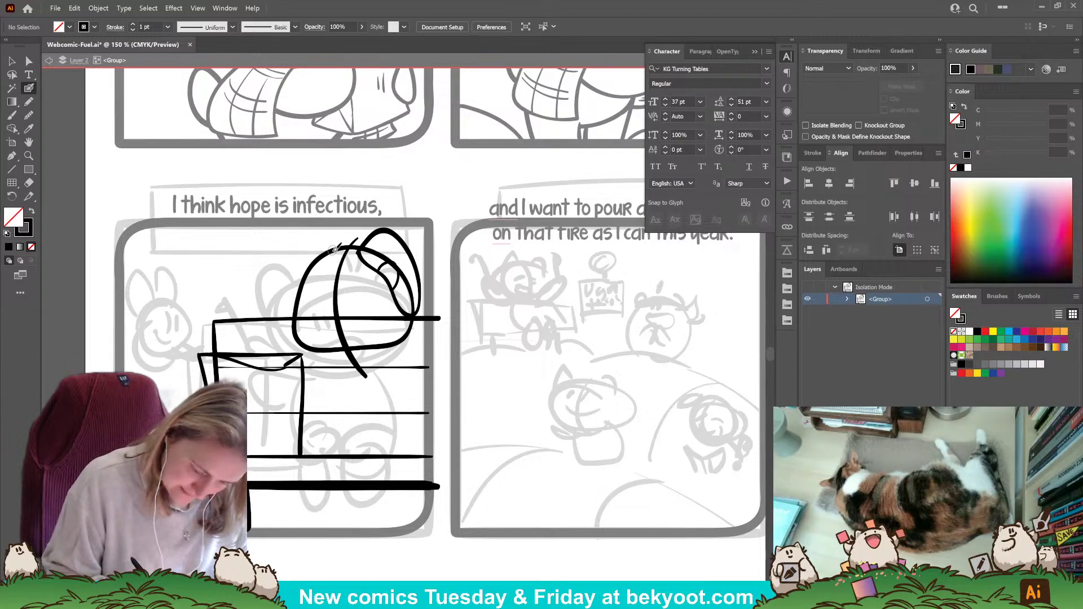
pyautogui.moveTo(299, 242)
pyautogui.mouseDown()
pyautogui.moveTo(285, 287)
pyautogui.moveTo(292, 305)
pyautogui.mouseUp()
pyautogui.hotkey('ctrl', 'z')
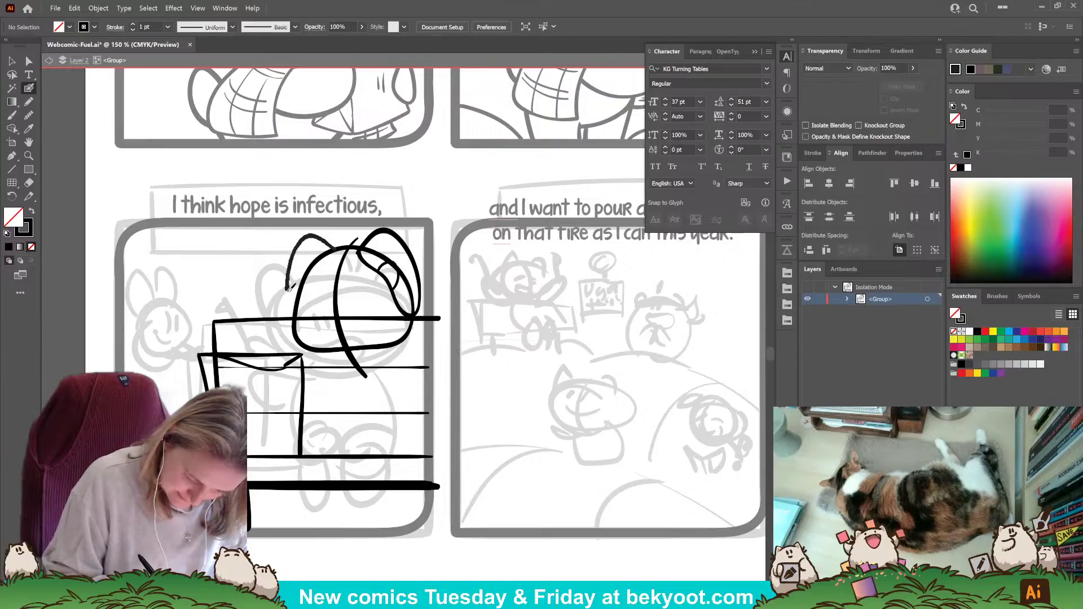
pyautogui.moveTo(292, 317); pyautogui.dragTo(293, 320)
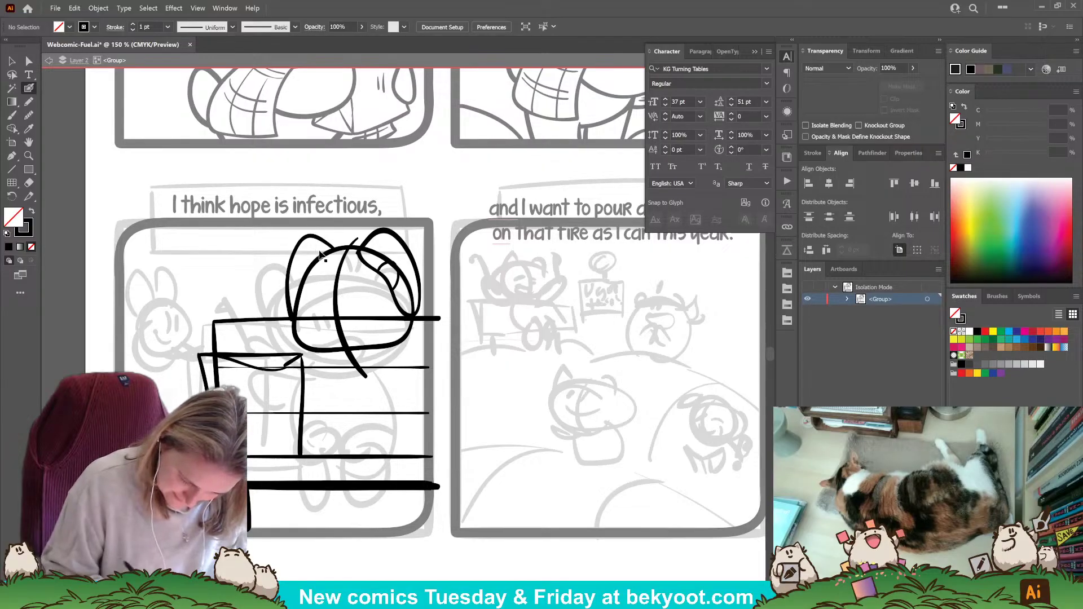
pyautogui.moveTo(321, 257)
pyautogui.mouseDown()
pyautogui.moveTo(310, 237)
pyautogui.moveTo(287, 282)
pyautogui.moveTo(292, 319)
pyautogui.mouseUp()
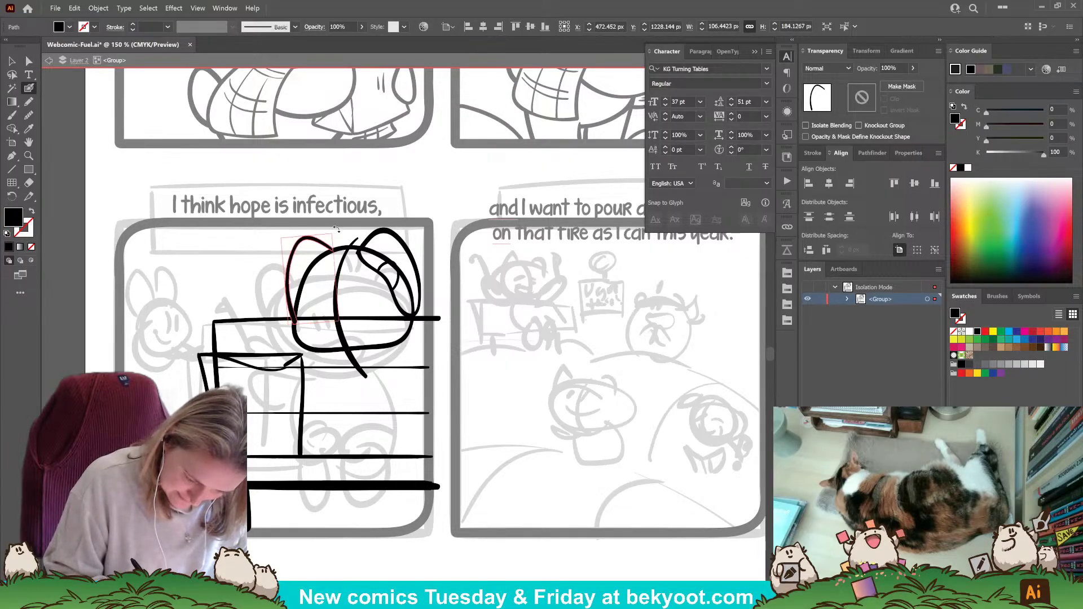
pyautogui.moveTo(336, 230); pyautogui.dragTo(340, 231)
# Smooth the outline of the right ear.
pyautogui.keyDown('ctrl'); pyautogui.click(386, 231); pyautogui.keyUp('ctrl')
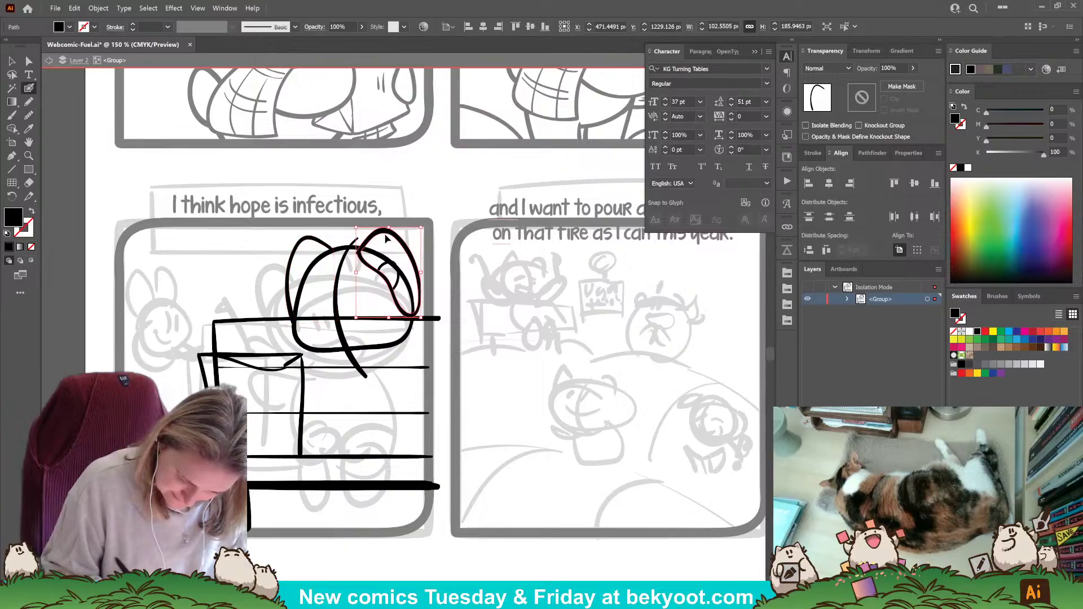
pyautogui.click(30, 116)
pyautogui.moveTo(356, 253); pyautogui.dragTo(365, 289)
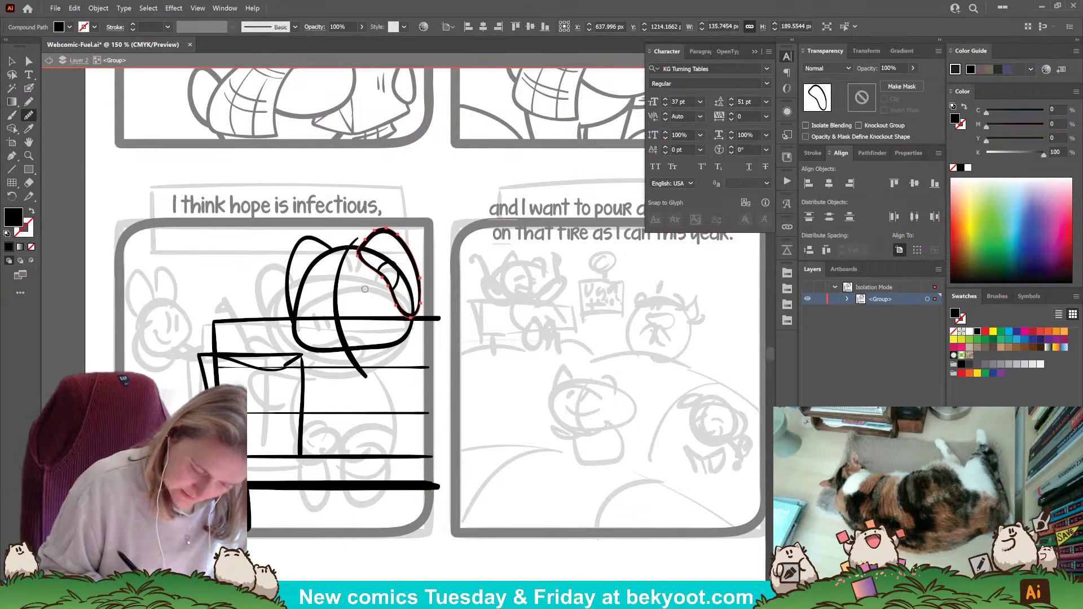
# Resize and reposition the right ear together with its inner lines, then fine-tune the whole head.
pyautogui.click(12, 62)
pyautogui.click(66, 313)
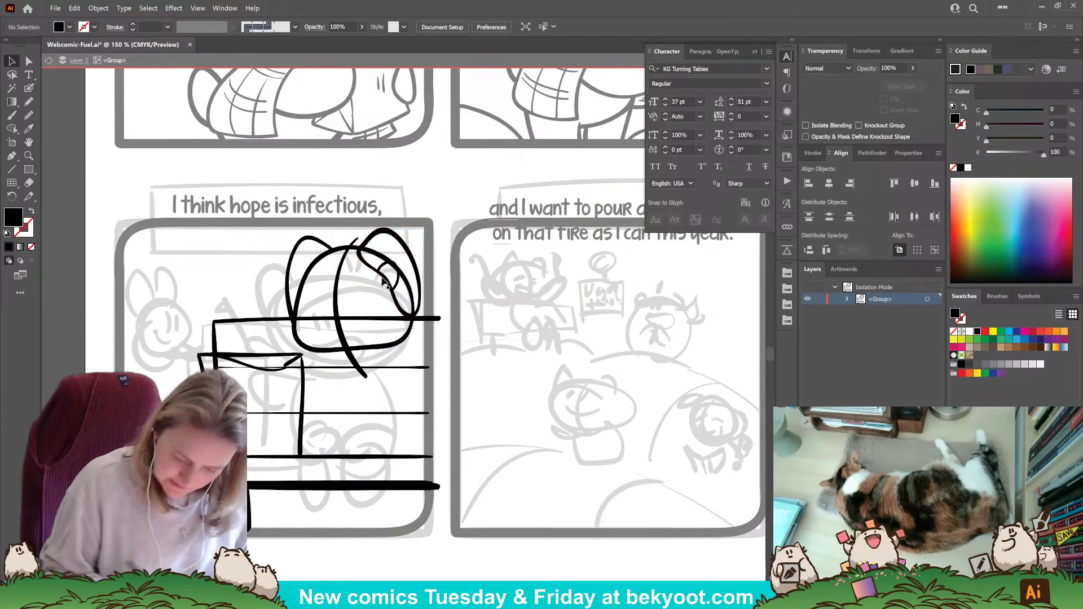
pyautogui.click(399, 289)
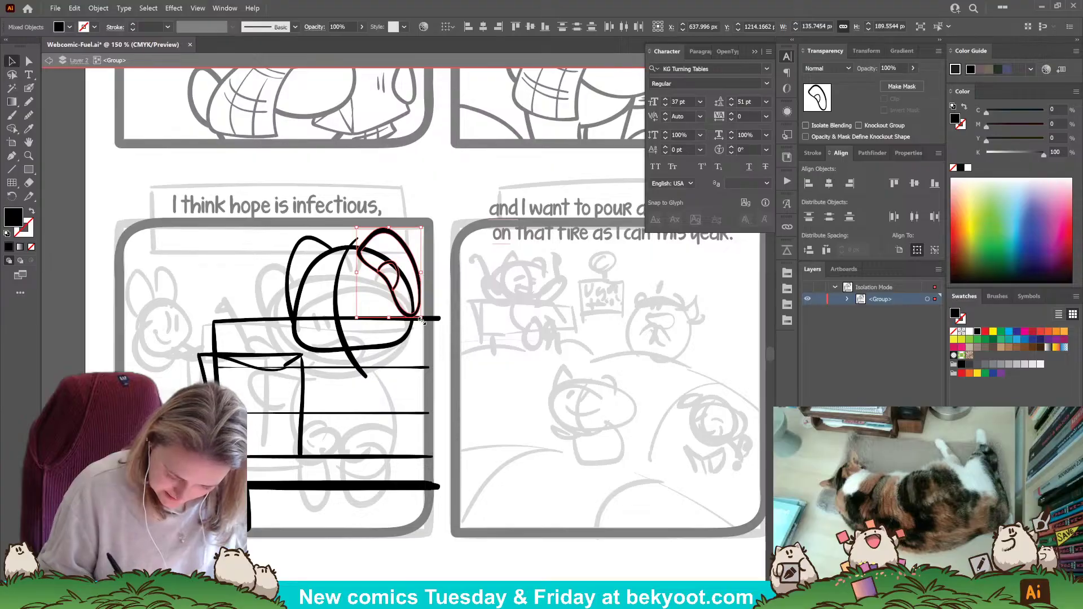
pyautogui.moveTo(421, 320); pyautogui.dragTo(419, 316)
pyautogui.moveTo(404, 245); pyautogui.dragTo(429, 224)
pyautogui.click(261, 232)
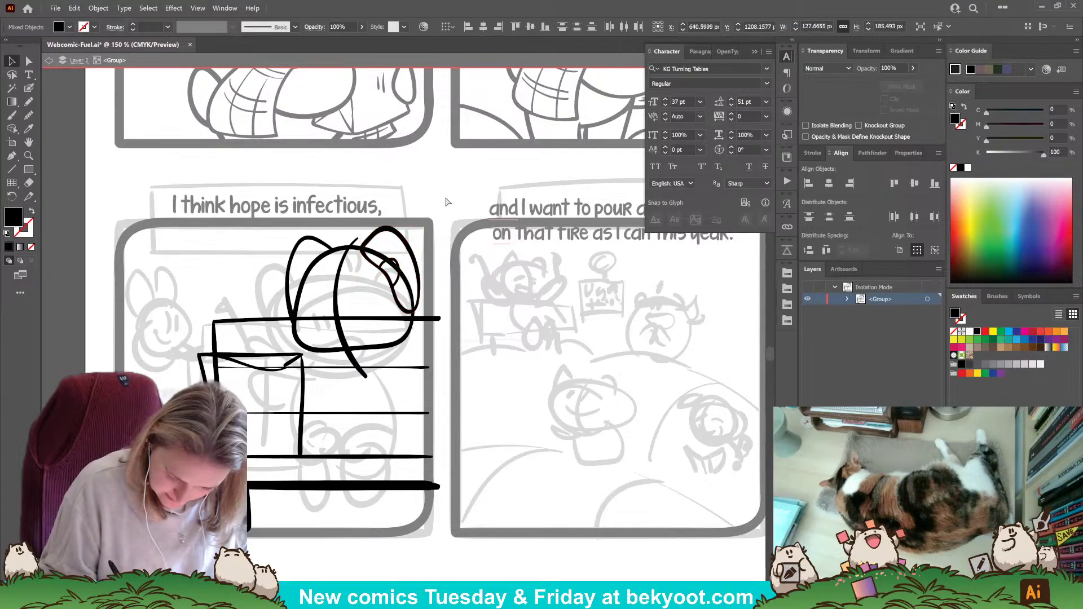
pyautogui.moveTo(427, 288); pyautogui.dragTo(427, 287)
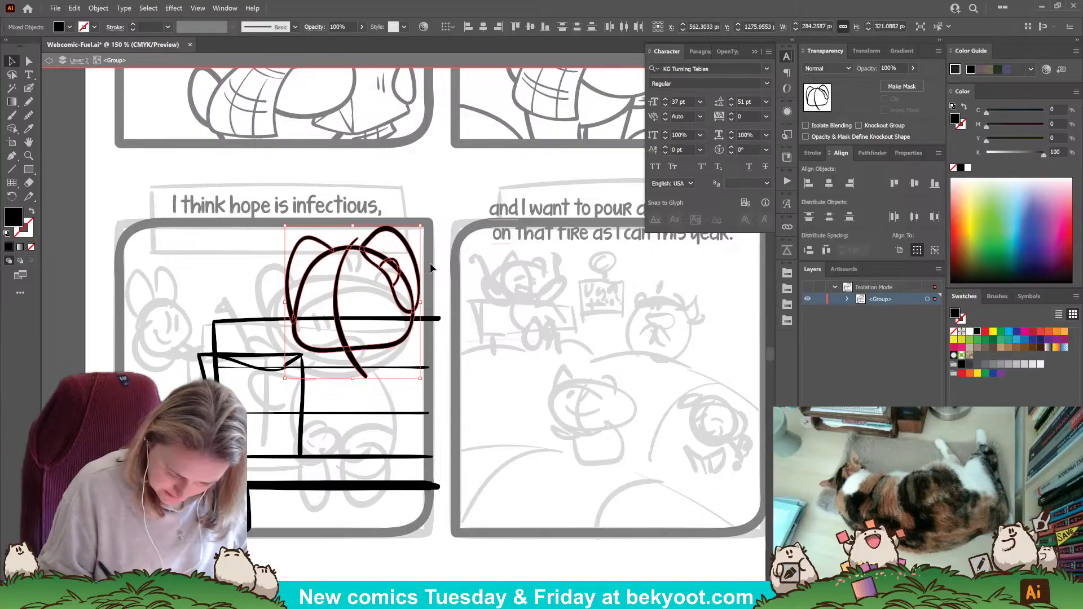
pyautogui.moveTo(422, 227); pyautogui.dragTo(422, 227)
pyautogui.click(420, 233)
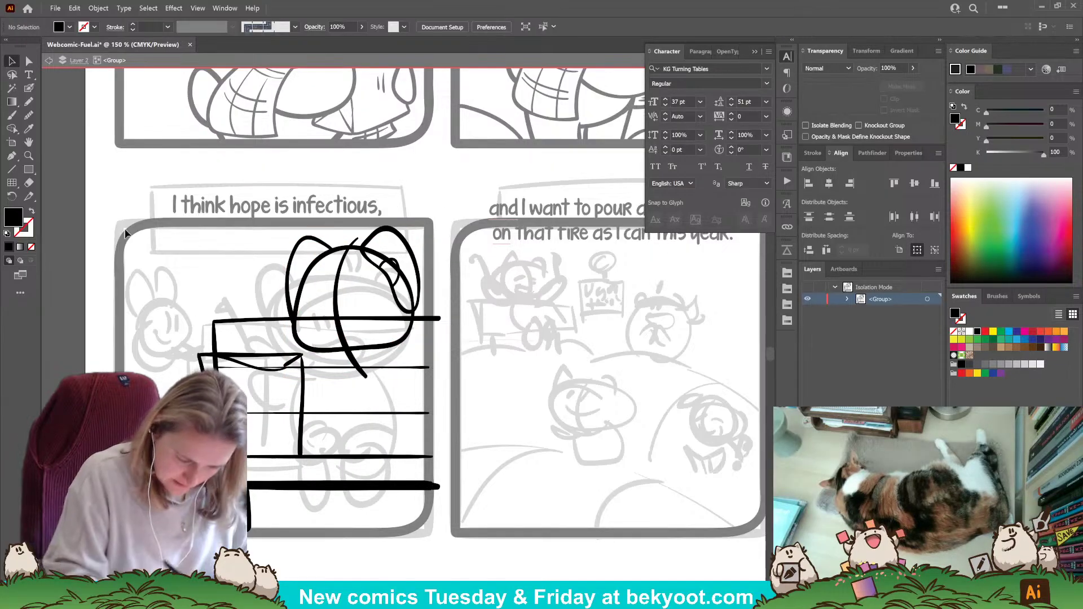
# Select all the black line art in the "I think hope is infectious," panel and move it slightly lower.
pyautogui.moveTo(125, 233); pyautogui.dragTo(396, 503)
pyautogui.click(338, 559)
pyautogui.moveTo(436, 277); pyautogui.dragTo(412, 229)
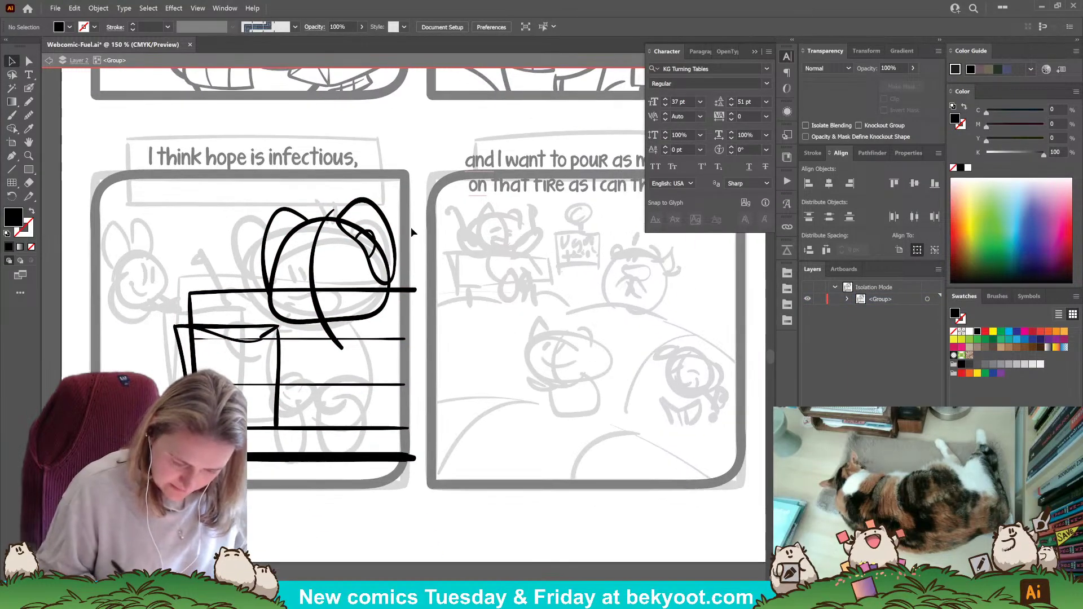
# Draw the curved line of the character's back from under the head down to the bench seat.
pyautogui.moveTo(323, 473); pyautogui.dragTo(349, 450)
pyautogui.hotkey('shift', 'b')
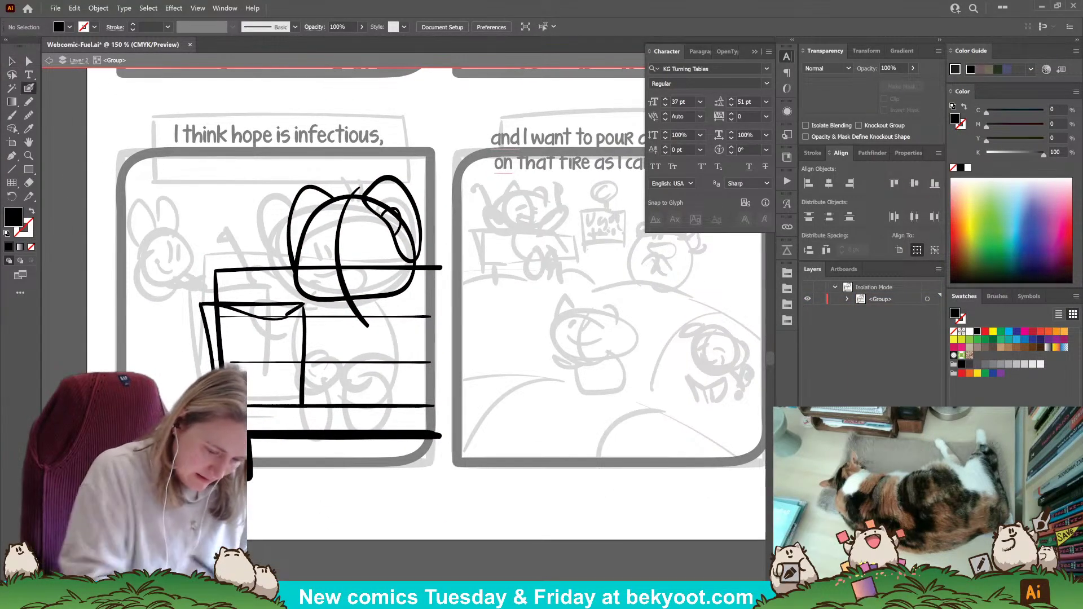
pyautogui.moveTo(387, 293)
pyautogui.mouseDown()
pyautogui.moveTo(405, 315)
pyautogui.moveTo(419, 370)
pyautogui.moveTo(397, 407)
pyautogui.mouseUp()
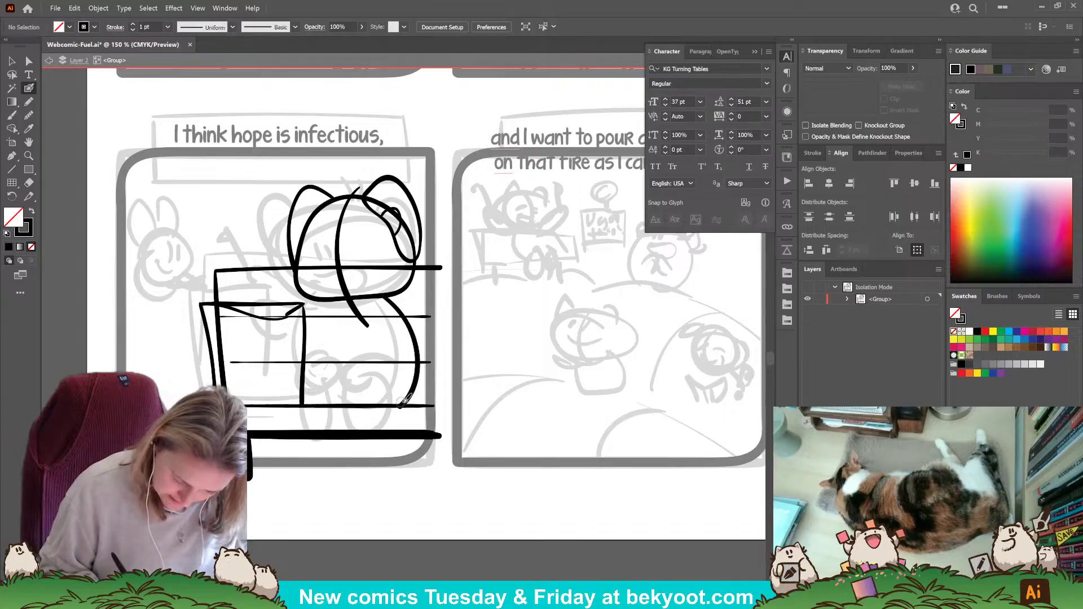
pyautogui.hotkey('ctrl', 'z')
pyautogui.moveTo(383, 295)
pyautogui.mouseDown()
pyautogui.moveTo(423, 375)
pyautogui.moveTo(416, 405)
pyautogui.mouseUp()
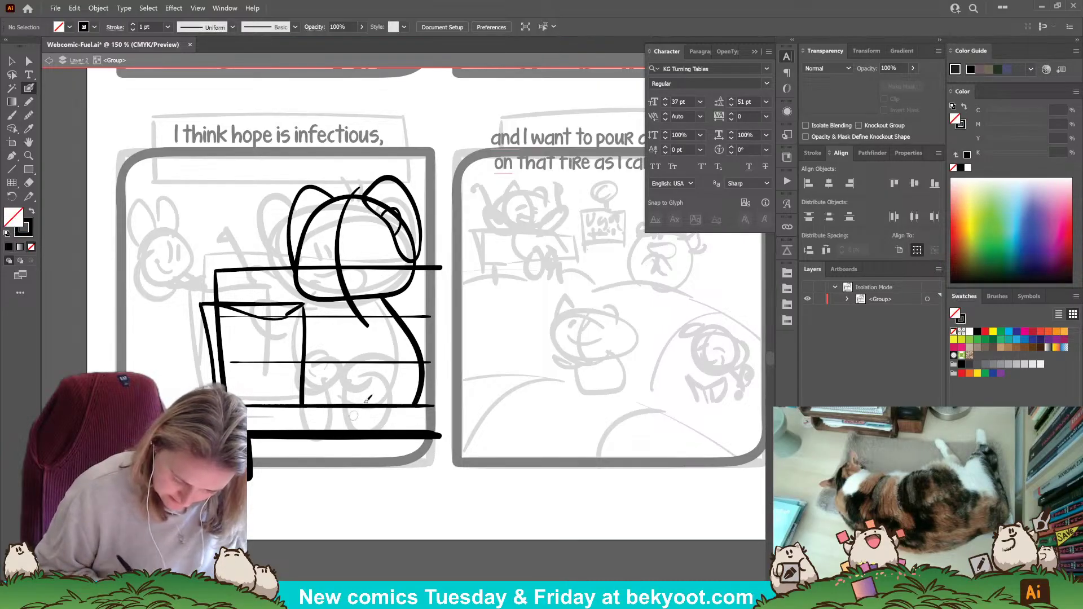
# Draw the character's two bent legs with rounded feet hanging over the edge of the bench.
pyautogui.moveTo(327, 365)
pyautogui.mouseDown()
pyautogui.moveTo(300, 362)
pyautogui.moveTo(287, 386)
pyautogui.mouseUp()
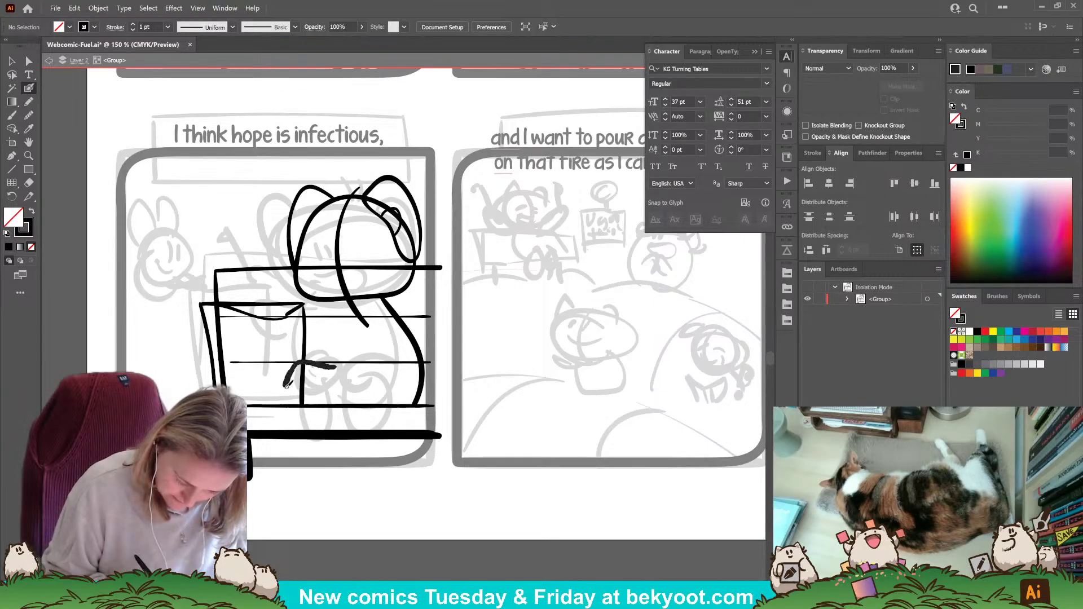
pyautogui.moveTo(287, 434)
pyautogui.mouseDown()
pyautogui.moveTo(328, 442)
pyautogui.moveTo(333, 432)
pyautogui.mouseUp()
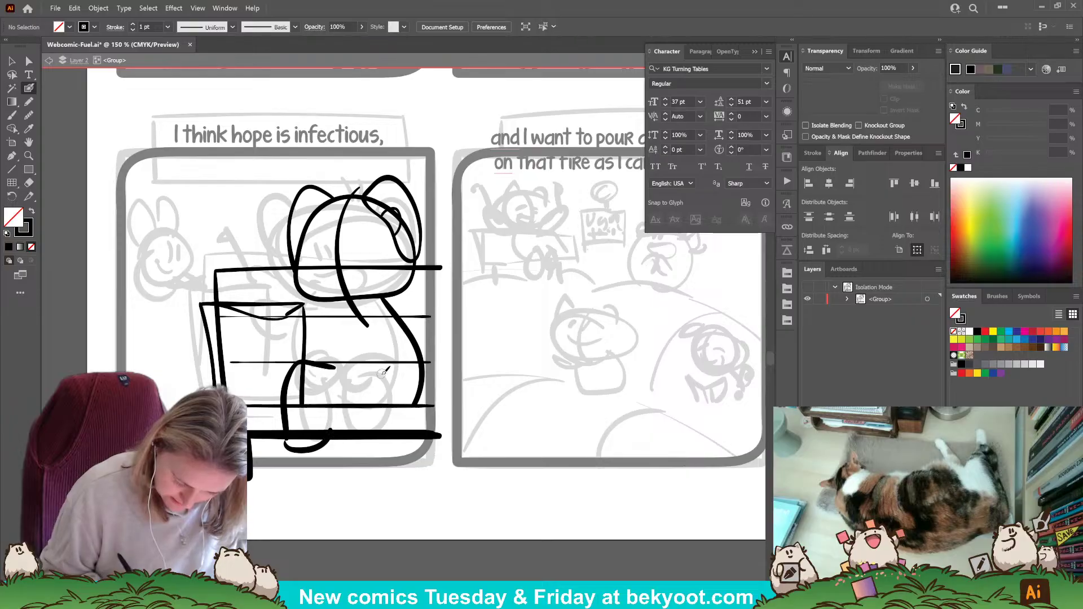
pyautogui.moveTo(367, 367)
pyautogui.mouseDown()
pyautogui.moveTo(328, 420)
pyautogui.moveTo(362, 451)
pyautogui.moveTo(376, 448)
pyautogui.moveTo(374, 407)
pyautogui.moveTo(390, 403)
pyautogui.mouseUp()
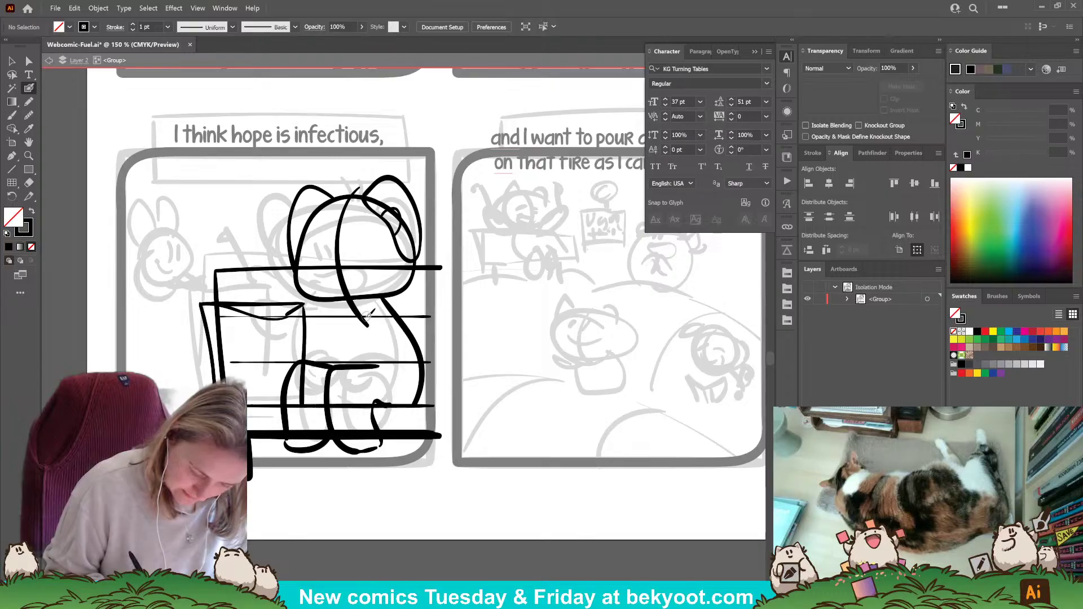
# Try to draw the character's near arm reaching from the chest toward the box.
pyautogui.moveTo(359, 314)
pyautogui.mouseDown()
pyautogui.moveTo(297, 308)
pyautogui.moveTo(276, 314)
pyautogui.moveTo(295, 347)
pyautogui.mouseUp()
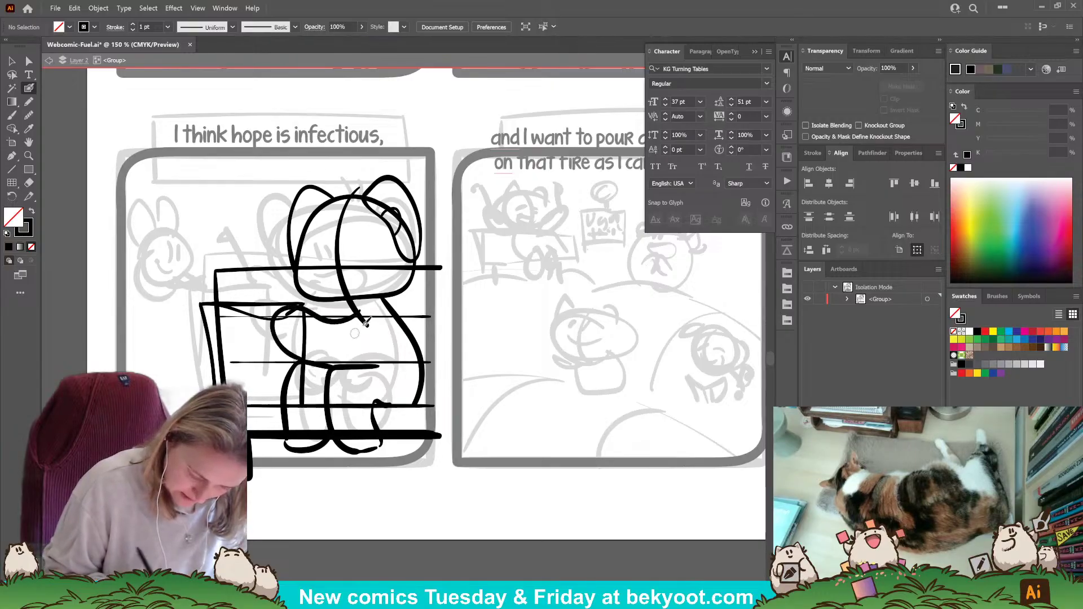
pyautogui.hotkey('ctrl', 'z')
pyautogui.moveTo(360, 314)
pyautogui.mouseDown()
pyautogui.moveTo(288, 312)
pyautogui.moveTo(315, 313)
pyautogui.moveTo(324, 353)
pyautogui.mouseUp()
pyautogui.hotkey('ctrl', 'z')
pyautogui.hotkey('ctrl', 'z')
# Draw the front line of the torso from the chin down to the top of the legs.
pyautogui.moveTo(314, 300); pyautogui.dragTo(311, 354)
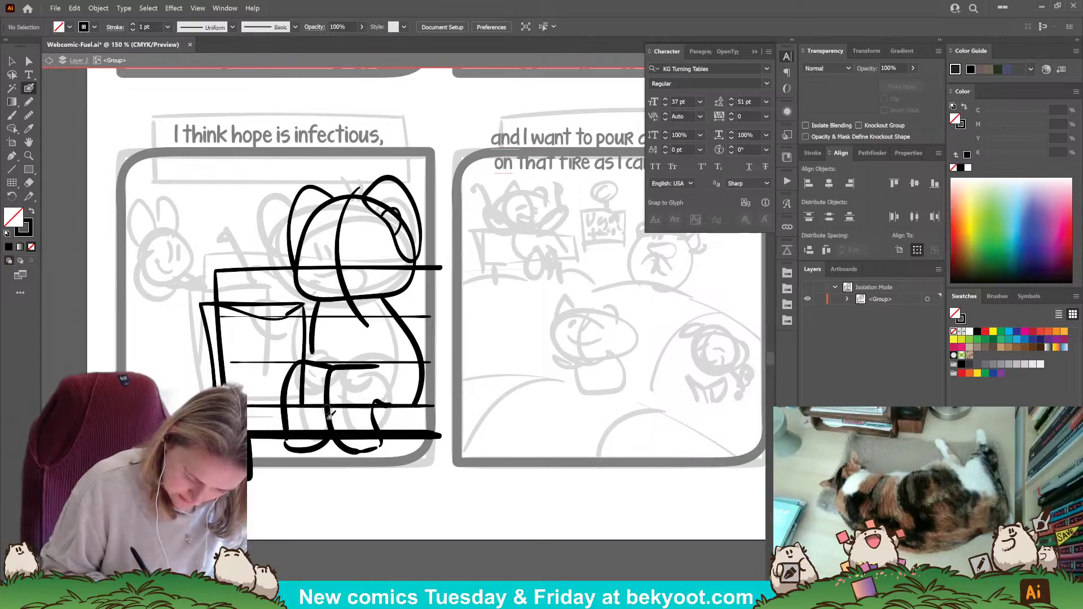
pyautogui.hotkey('ctrl', 'z')
pyautogui.moveTo(321, 302); pyautogui.dragTo(320, 360)
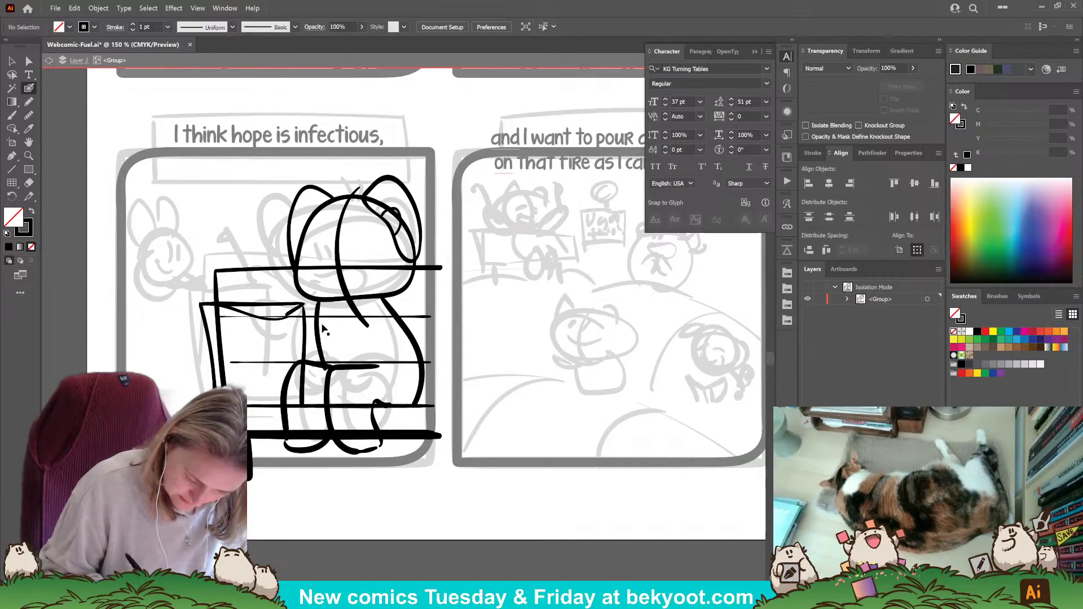
pyautogui.hotkey('ctrl', 'z')
pyautogui.moveTo(322, 317); pyautogui.dragTo(320, 369)
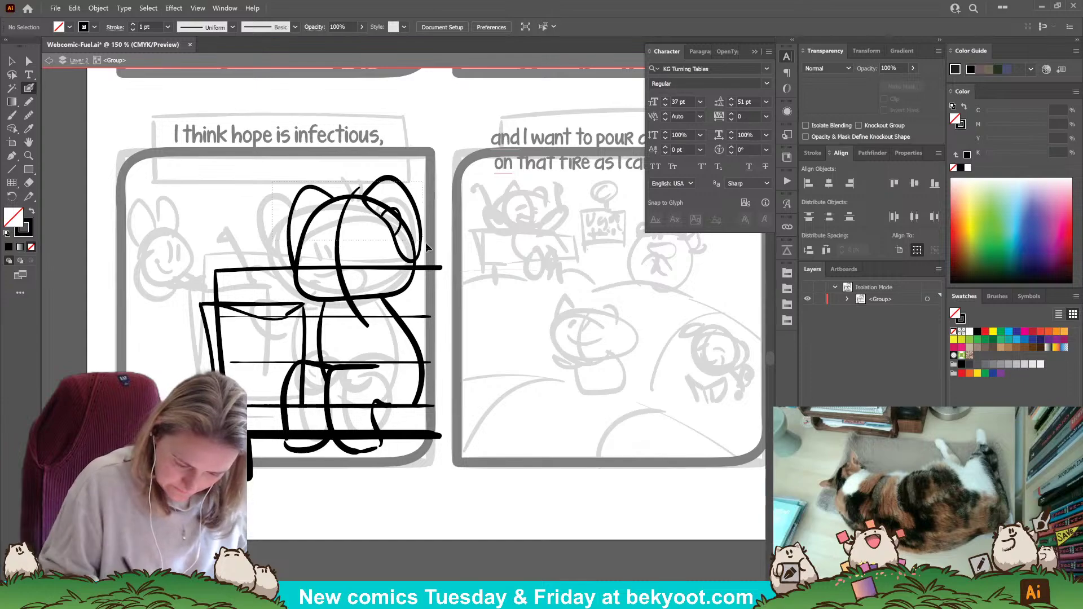
# Enlarge the whole head slightly and shift it up and to the left above the body.
pyautogui.moveTo(426, 243); pyautogui.dragTo(430, 245)
pyautogui.moveTo(288, 173); pyautogui.dragTo(280, 166)
pyautogui.moveTo(371, 291); pyautogui.dragTo(367, 294)
pyautogui.keyDown('ctrl'); pyautogui.click(446, 329); pyautogui.keyUp('ctrl')
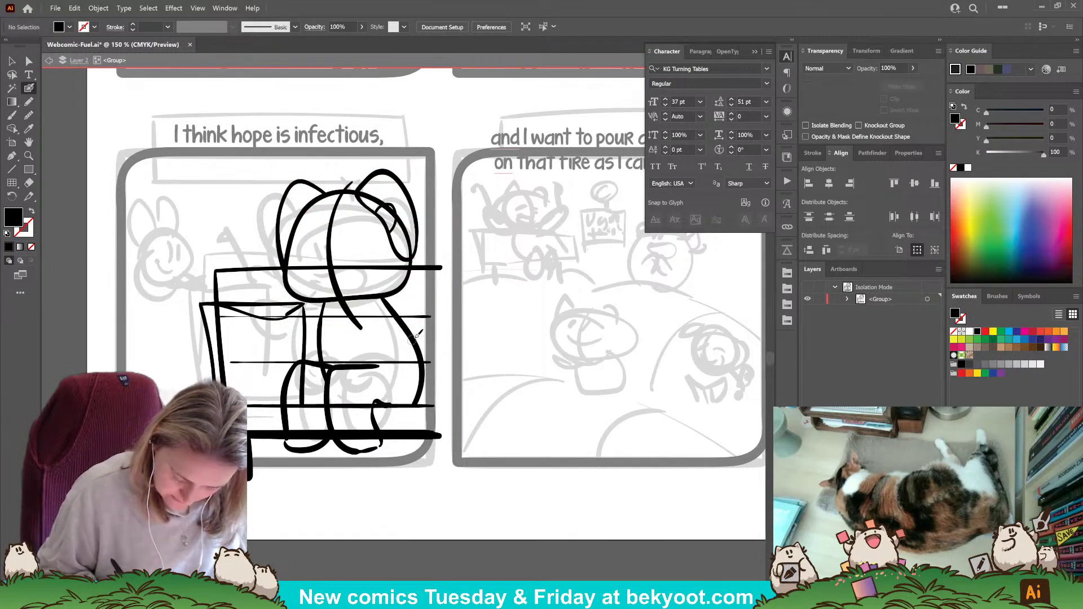
# Draw a second, rounder back line beside the first one and add a small tail behind it.
pyautogui.keyDown('ctrl'); pyautogui.click(412, 331); pyautogui.keyUp('ctrl')
pyautogui.keyDown('ctrl'); pyautogui.click(471, 338); pyautogui.keyUp('ctrl')
pyautogui.moveTo(377, 297)
pyautogui.mouseDown()
pyautogui.moveTo(430, 350)
pyautogui.moveTo(412, 406)
pyautogui.mouseUp()
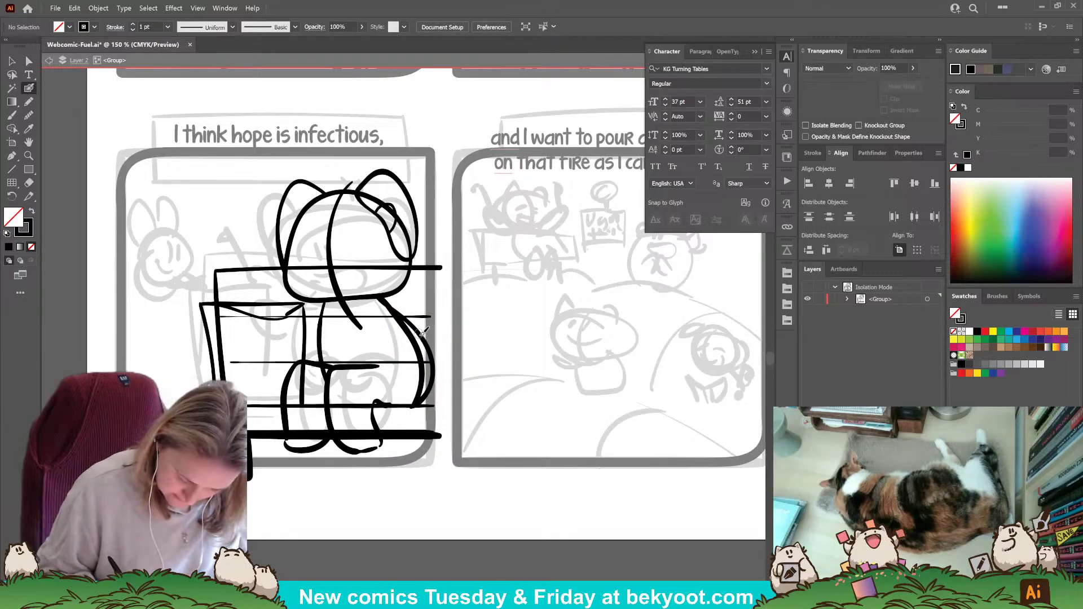
pyautogui.moveTo(439, 329)
pyautogui.mouseDown()
pyautogui.moveTo(437, 381)
pyautogui.moveTo(415, 396)
pyautogui.mouseUp()
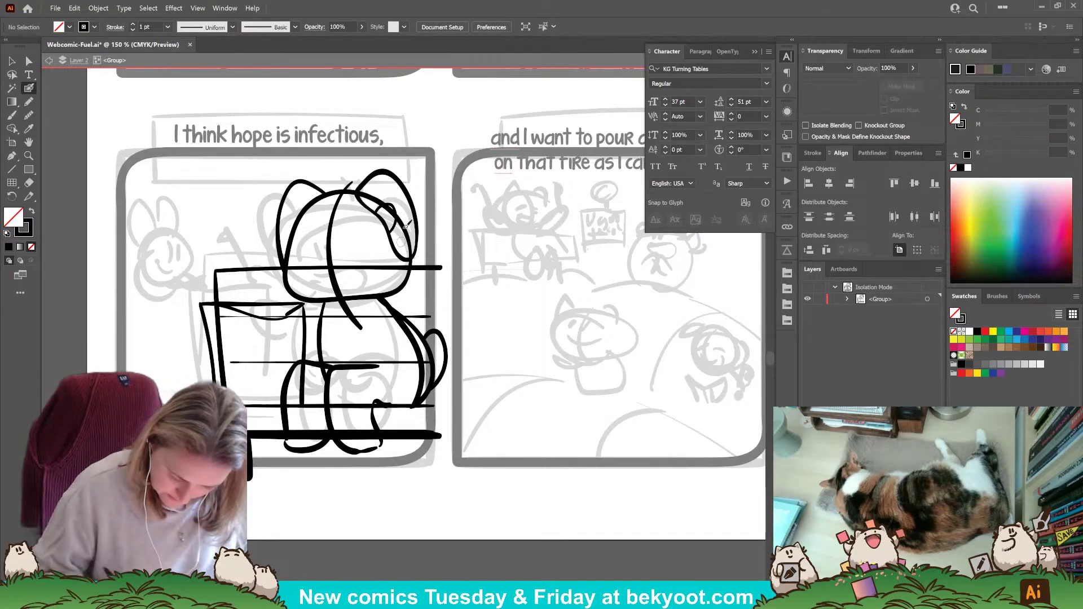
# Remove the front line of the torso below the chin.
pyautogui.moveTo(324, 303); pyautogui.dragTo(327, 385)
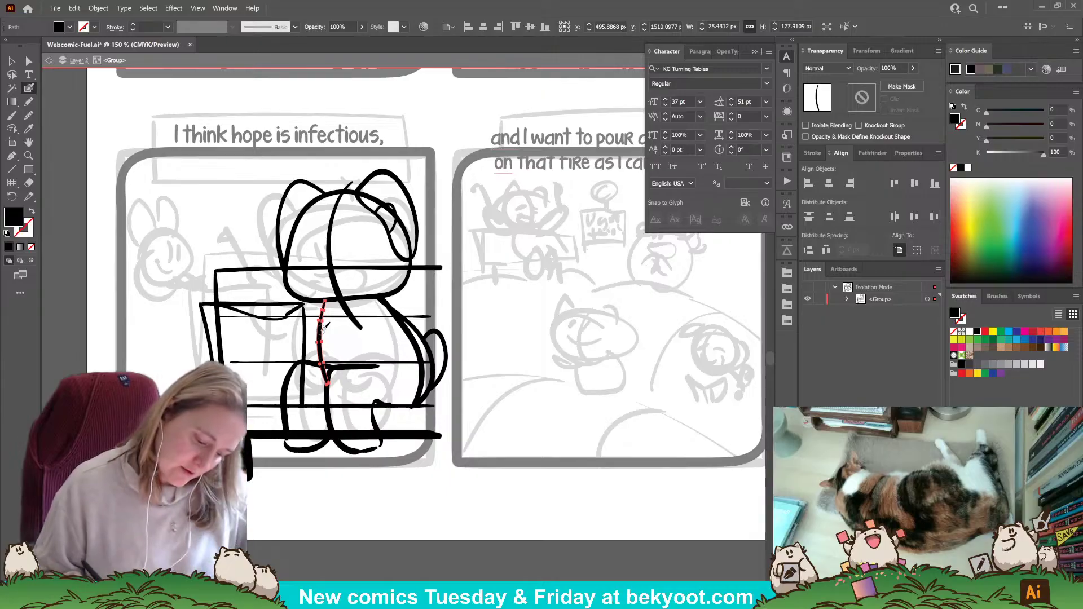
pyautogui.hotkey('ctrl', 'z')
pyautogui.keyDown('ctrl'); pyautogui.click(285, 410); pyautogui.keyUp('ctrl')
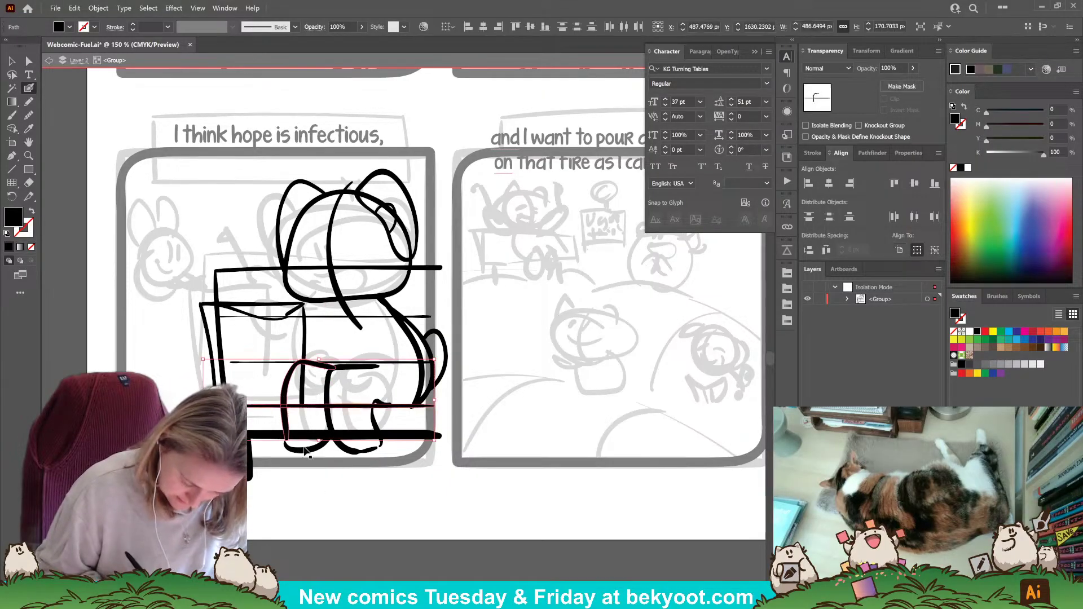
pyautogui.keyDown('ctrl'); pyautogui.click(310, 420); pyautogui.keyUp('ctrl')
pyautogui.keyDown('ctrl'); pyautogui.click(285, 394); pyautogui.keyUp('ctrl')
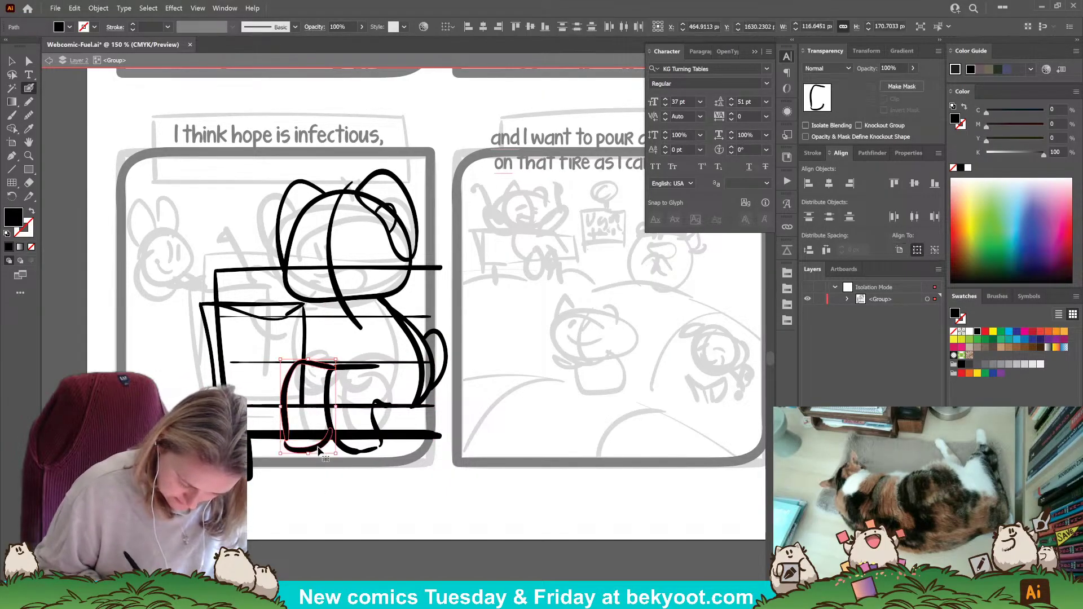
pyautogui.keyDown('ctrl'); pyautogui.doubleClick(317, 444); pyautogui.keyUp('ctrl')
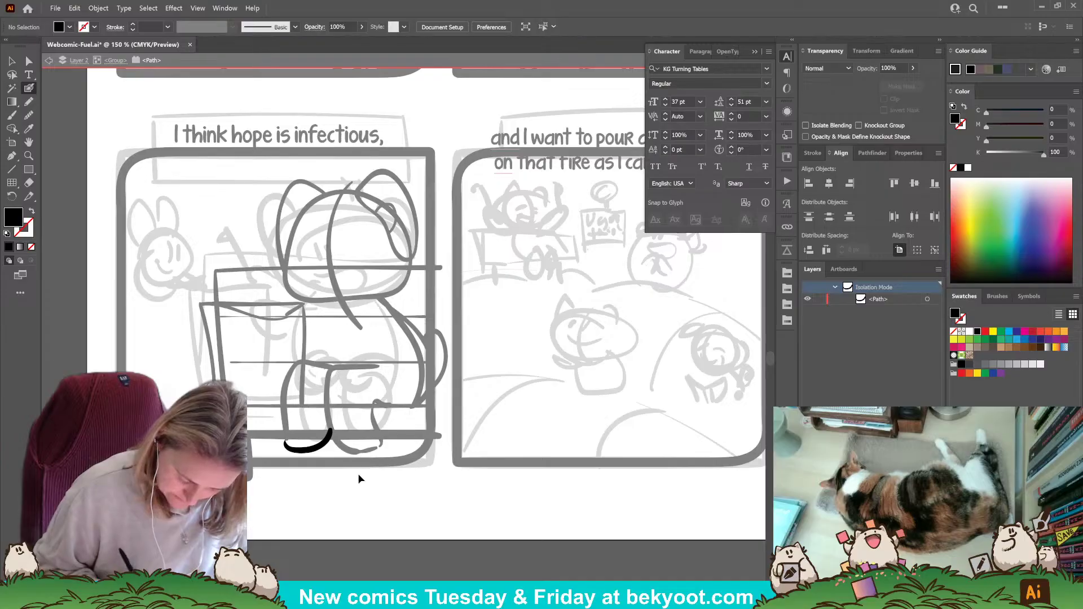
pyautogui.click(117, 60)
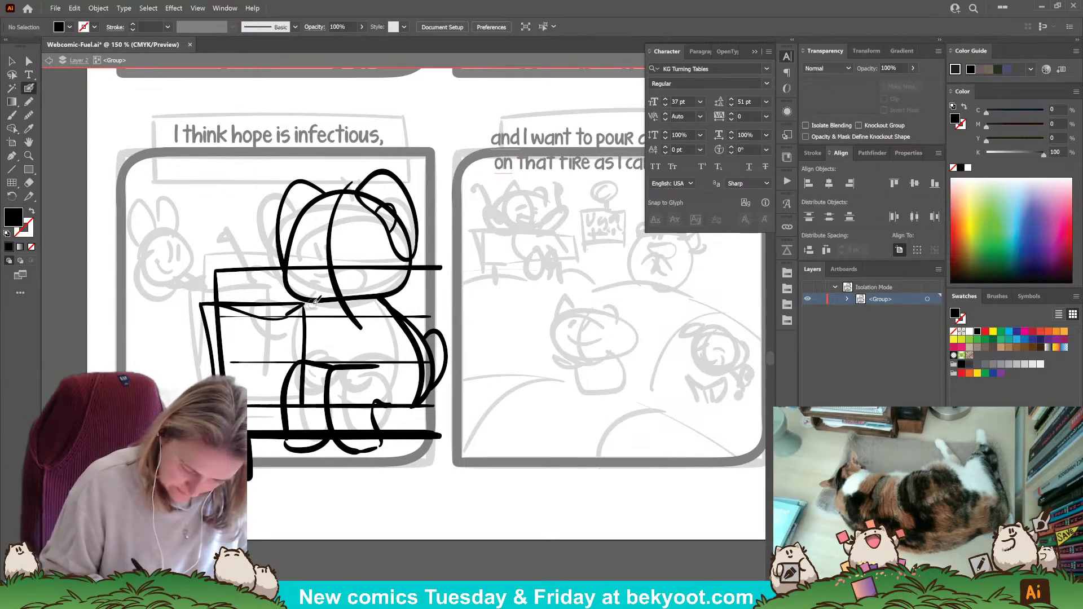
# Redraw the front line of the torso further left, curving from the chin down between the legs.
pyautogui.moveTo(310, 310); pyautogui.dragTo(328, 377)
pyautogui.hotkey('ctrl', 'z')
pyautogui.moveTo(317, 301); pyautogui.dragTo(321, 371)
pyautogui.hotkey('shift', 'x')
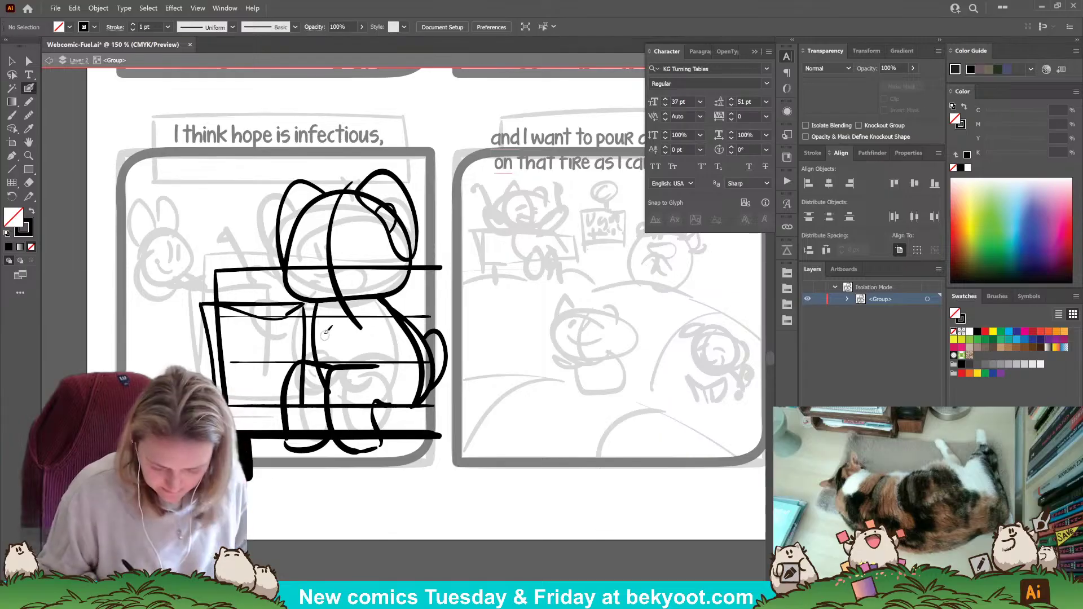
pyautogui.moveTo(314, 296)
pyautogui.mouseDown()
pyautogui.moveTo(328, 406)
pyautogui.moveTo(286, 431)
pyautogui.moveTo(319, 445)
pyautogui.moveTo(315, 428)
pyautogui.mouseUp()
# Move the left leg and its foot slightly to the left and rotate them so the foot tucks inward.
pyautogui.keyDown('ctrl'); pyautogui.click(287, 388); pyautogui.keyUp('ctrl')
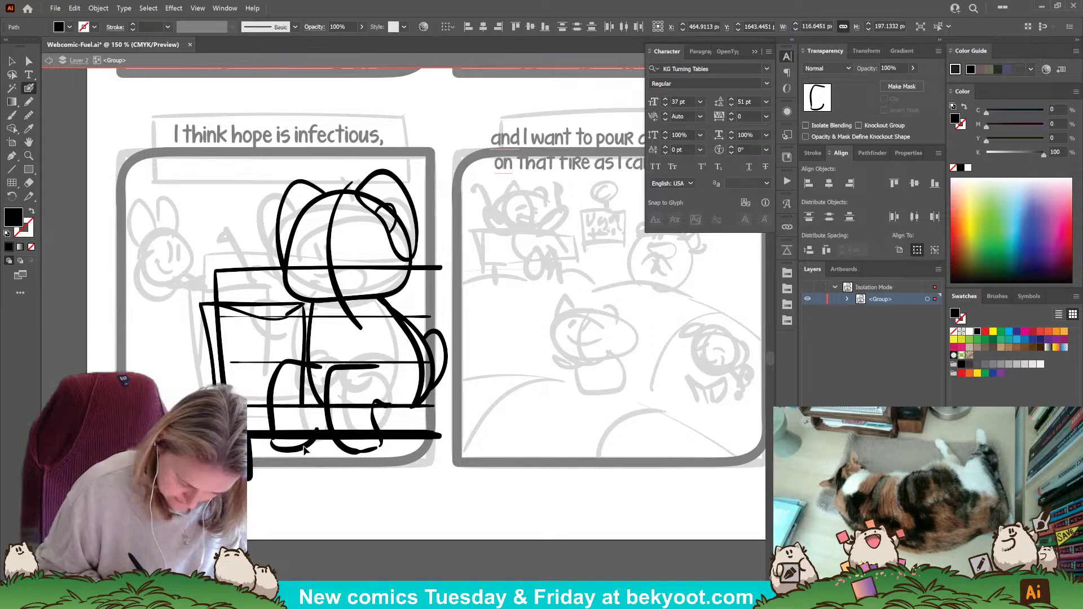
pyautogui.moveTo(329, 356); pyautogui.dragTo(310, 351)
pyautogui.moveTo(269, 390); pyautogui.dragTo(295, 408)
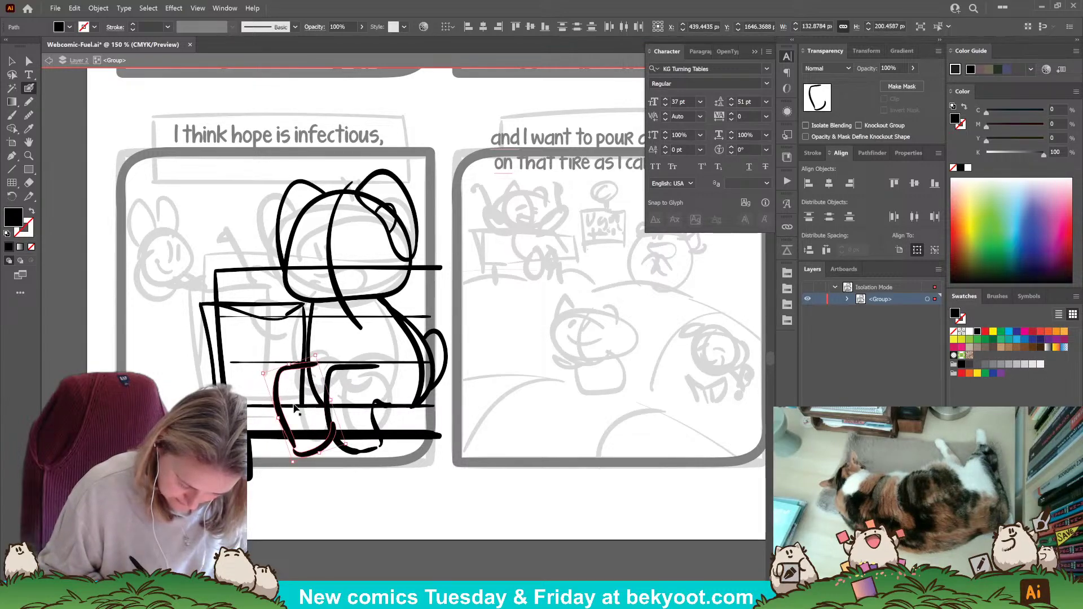
pyautogui.keyDown('ctrl'); pyautogui.click(340, 467); pyautogui.keyUp('ctrl')
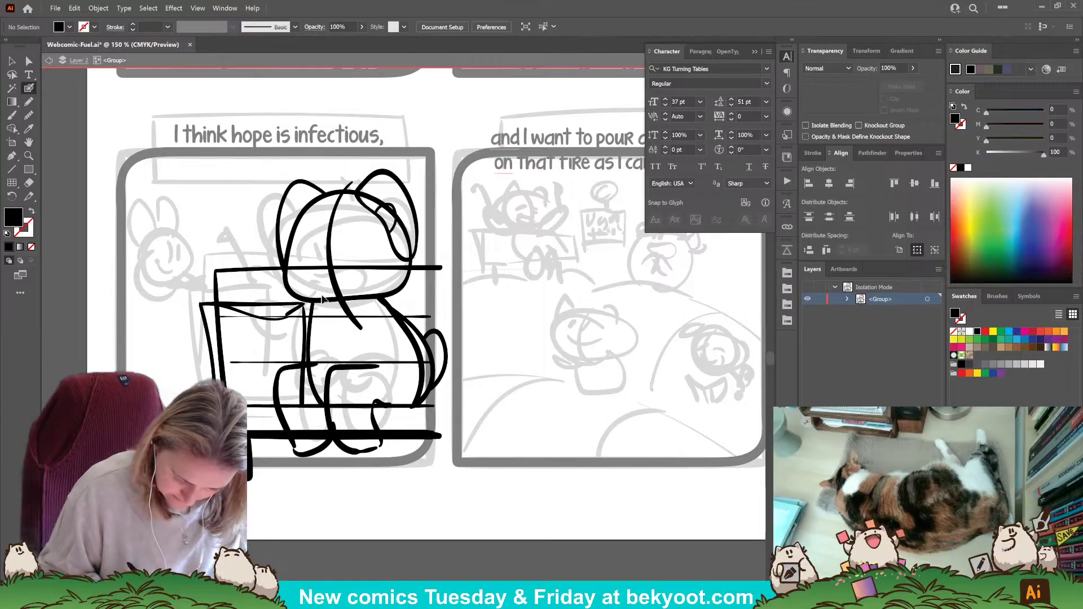
# Draw the near arm across the torso and the far arm over the box, and add two upright oval eyes.
pyautogui.moveTo(357, 311); pyautogui.dragTo(297, 309)
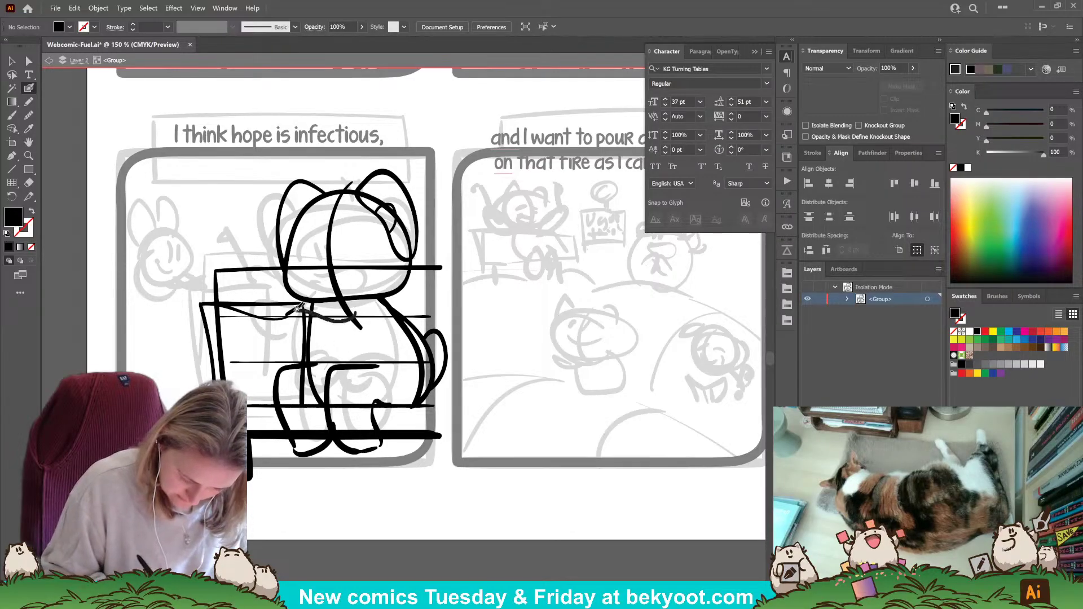
pyautogui.moveTo(311, 353)
pyautogui.mouseDown()
pyautogui.moveTo(363, 354)
pyautogui.moveTo(386, 330)
pyautogui.mouseUp()
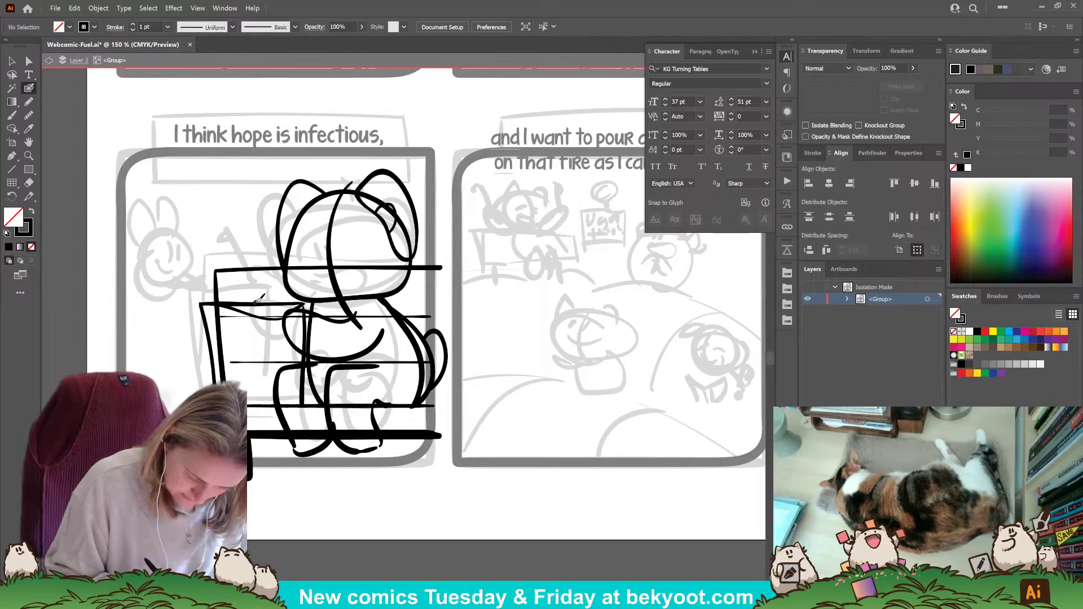
pyautogui.moveTo(289, 291); pyautogui.dragTo(290, 290)
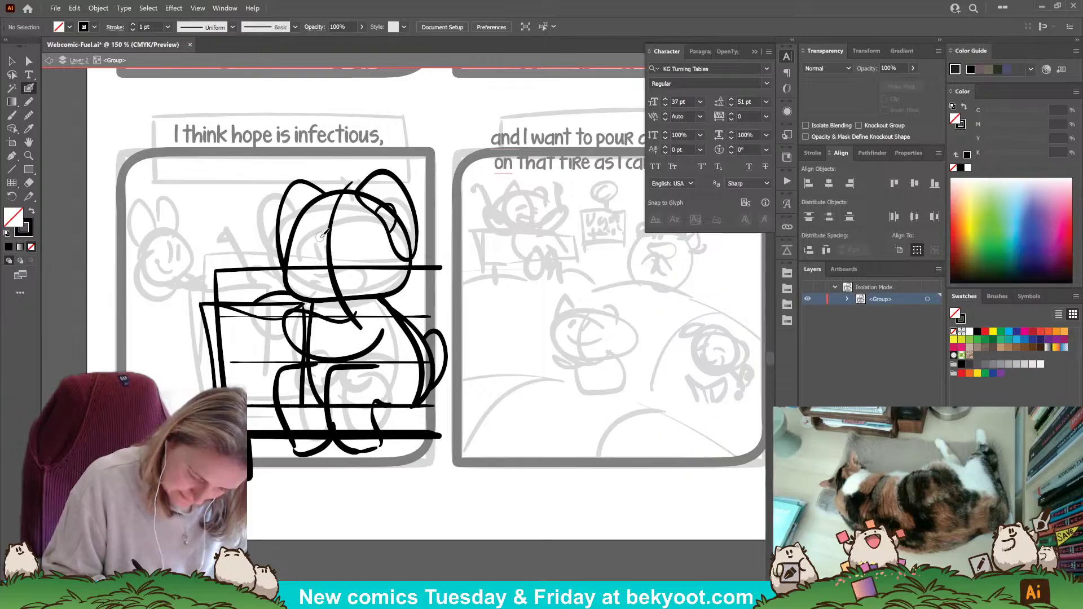
pyautogui.moveTo(319, 237)
pyautogui.mouseDown()
pyautogui.moveTo(320, 261)
pyautogui.moveTo(318, 248)
pyautogui.moveTo(320, 259)
pyautogui.moveTo(339, 258)
pyautogui.mouseUp()
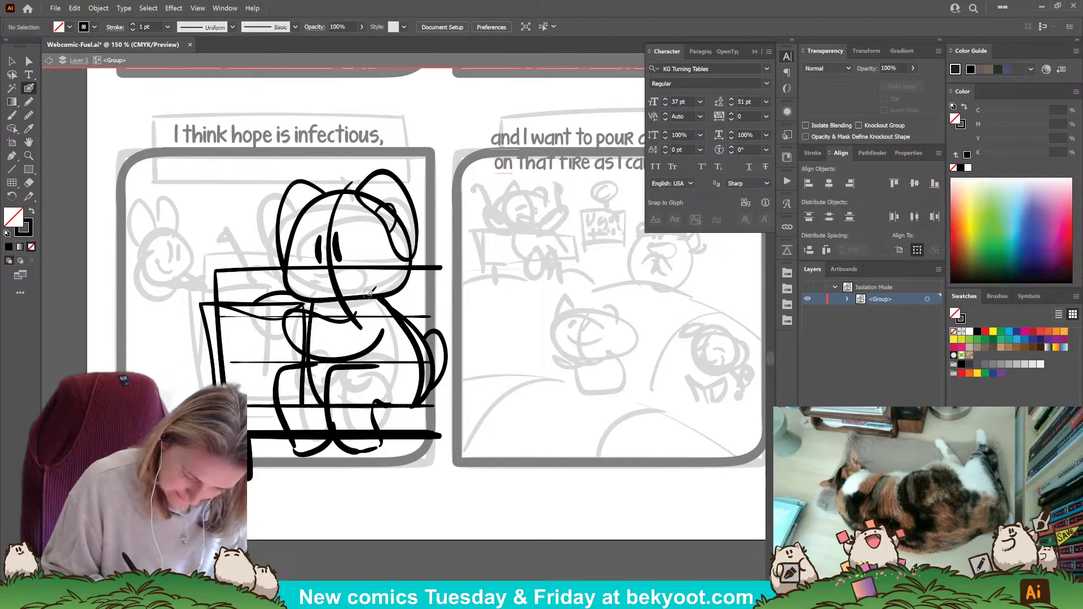
pyautogui.press('v')
pyautogui.moveTo(172, 188); pyautogui.dragTo(450, 384)
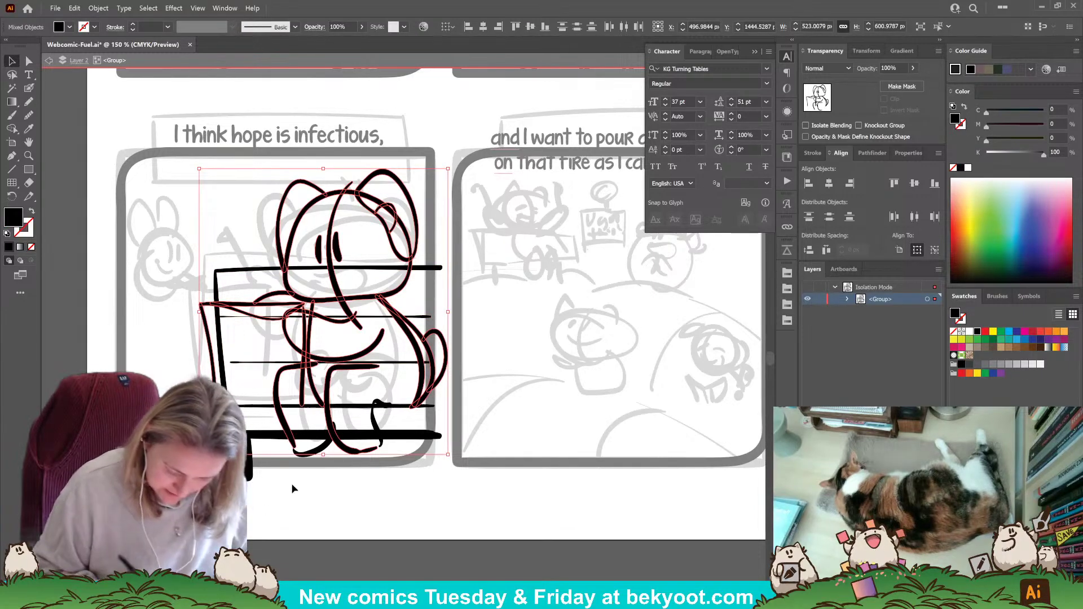
pyautogui.keyDown('shift'); pyautogui.click(374, 415); pyautogui.keyUp('shift')
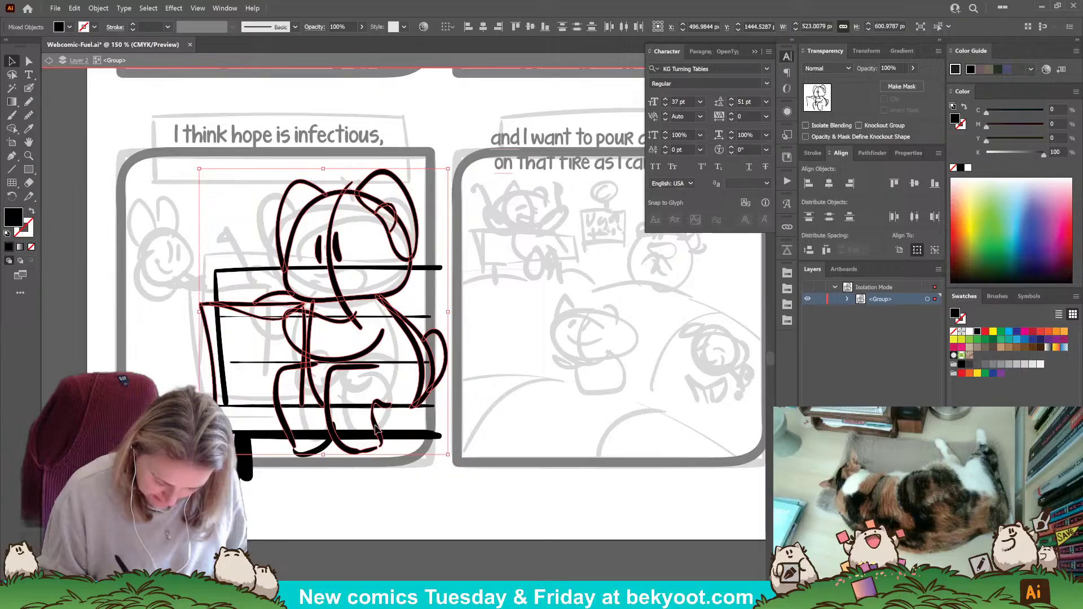
pyautogui.keyDown('shift'); pyautogui.click(314, 451); pyautogui.keyUp('shift')
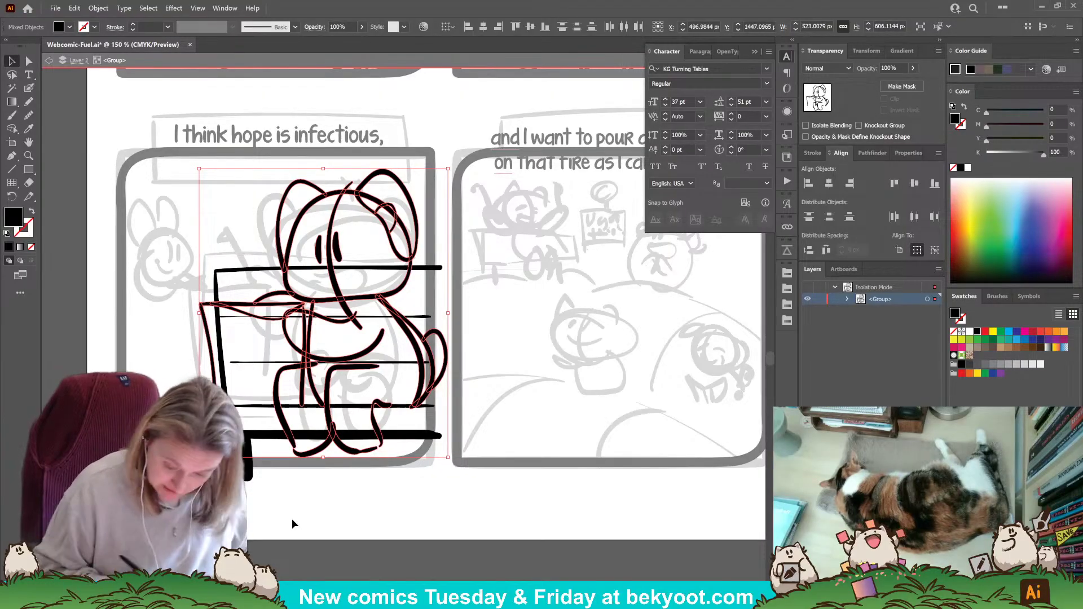
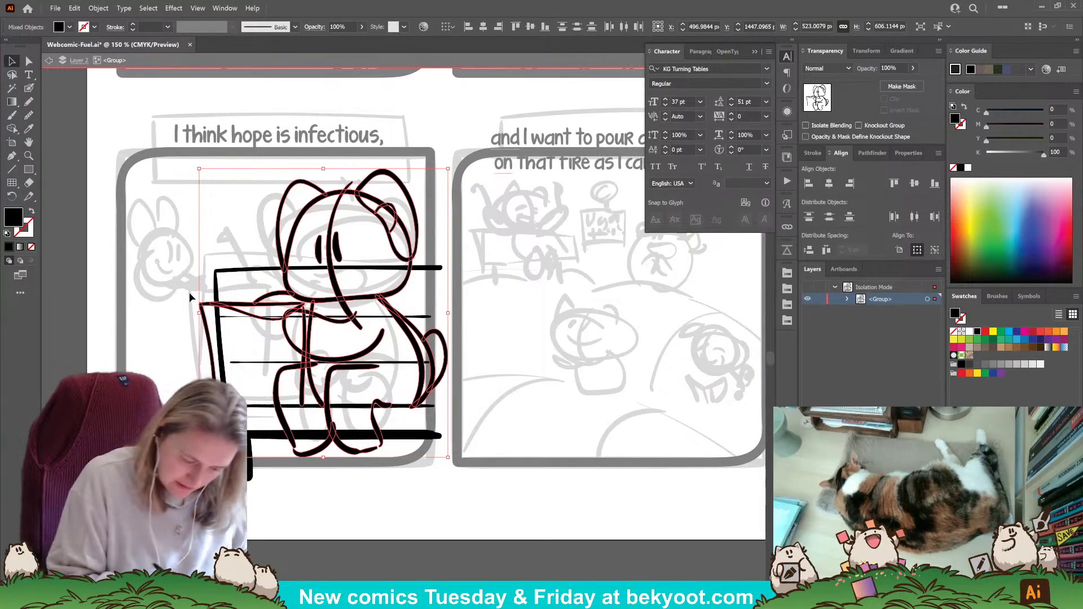
pyautogui.keyDown('shift'); pyautogui.click(202, 322); pyautogui.keyUp('shift')
pyautogui.click(338, 318)
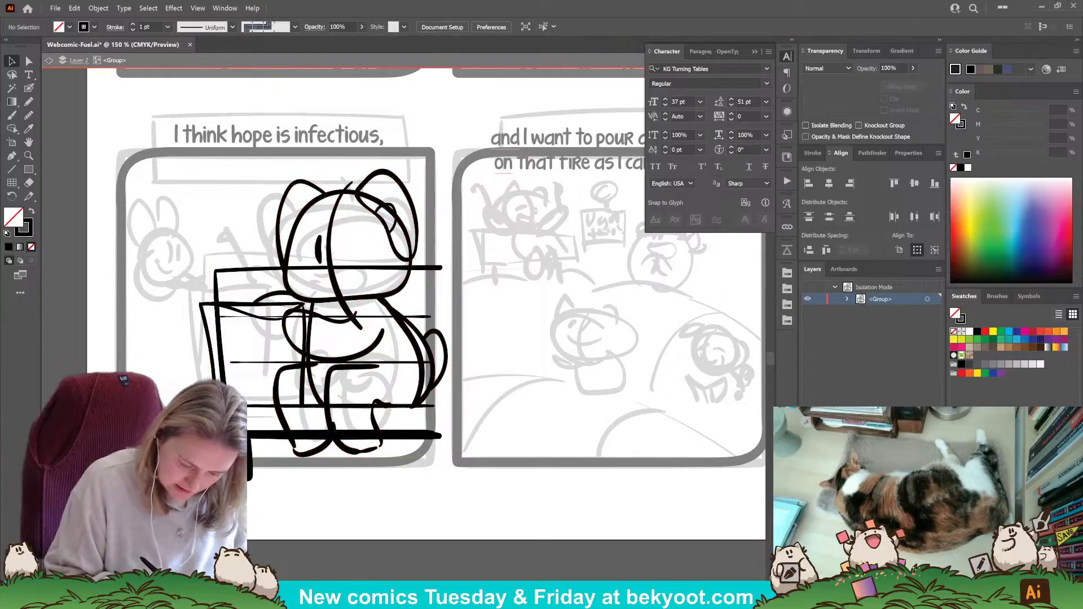
pyautogui.moveTo(336, 236); pyautogui.dragTo(339, 260)
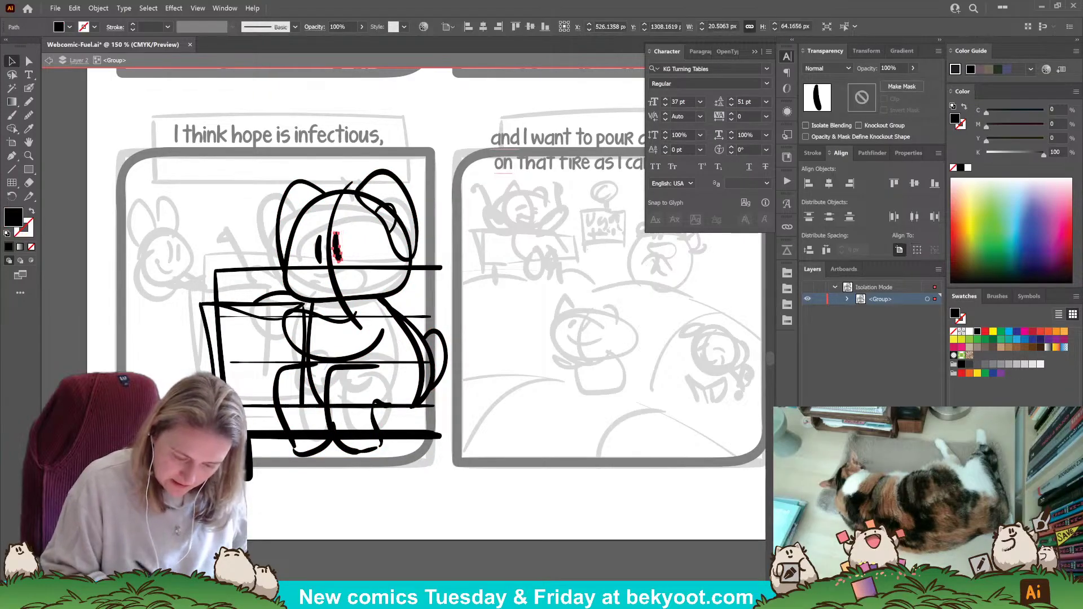
pyautogui.click(153, 379)
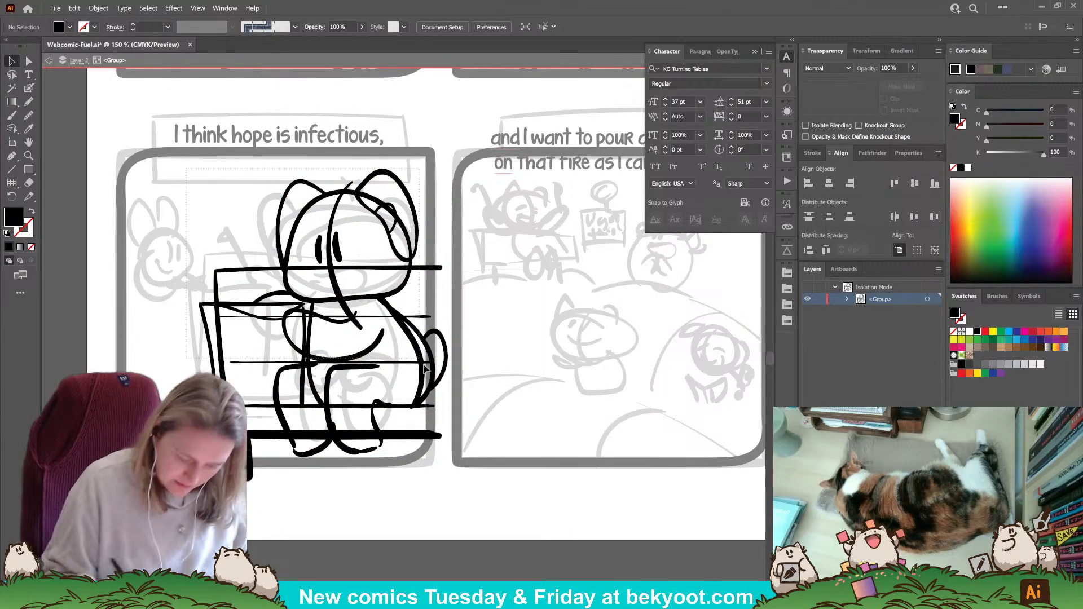
# Group the seated character's strokes without the bench lines behind it, and open that group for isolated editing.
pyautogui.moveTo(423, 365); pyautogui.dragTo(442, 393)
pyautogui.keyDown('shift'); pyautogui.click(375, 424); pyautogui.keyUp('shift')
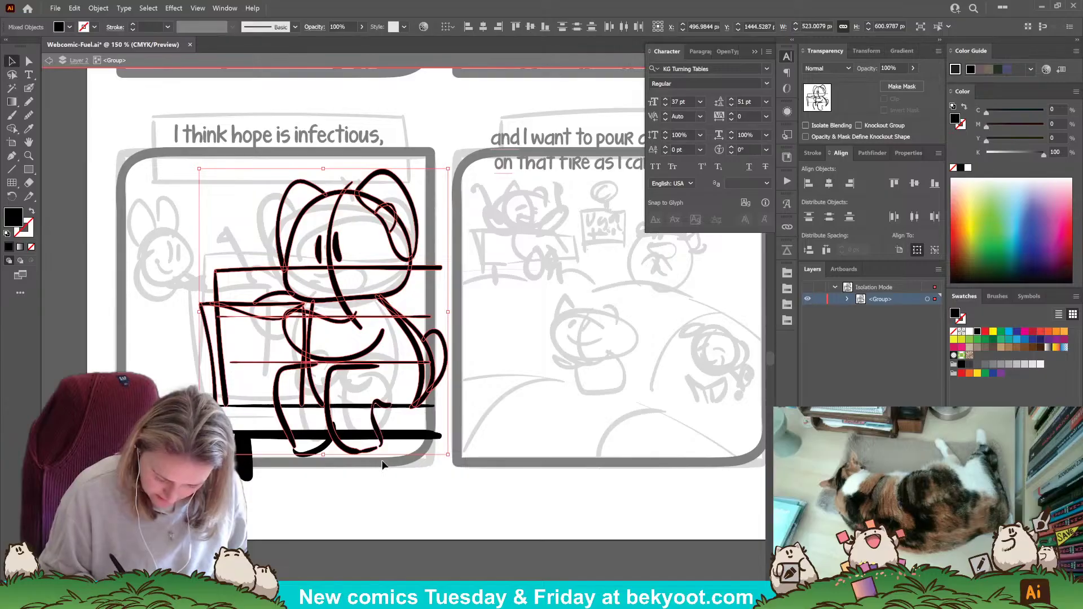
pyautogui.keyDown('shift'); pyautogui.click(315, 455); pyautogui.keyUp('shift')
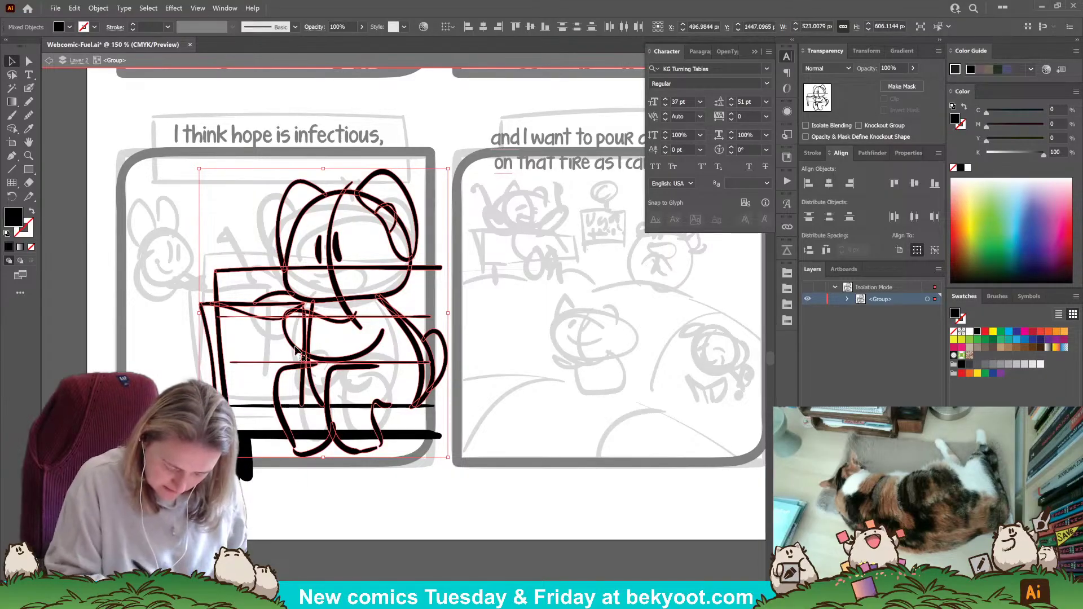
pyautogui.keyDown('shift'); pyautogui.click(423, 317); pyautogui.keyUp('shift')
pyautogui.keyDown('shift'); pyautogui.click(408, 362); pyautogui.keyUp('shift')
pyautogui.keyDown('shift'); pyautogui.click(424, 271); pyautogui.keyUp('shift')
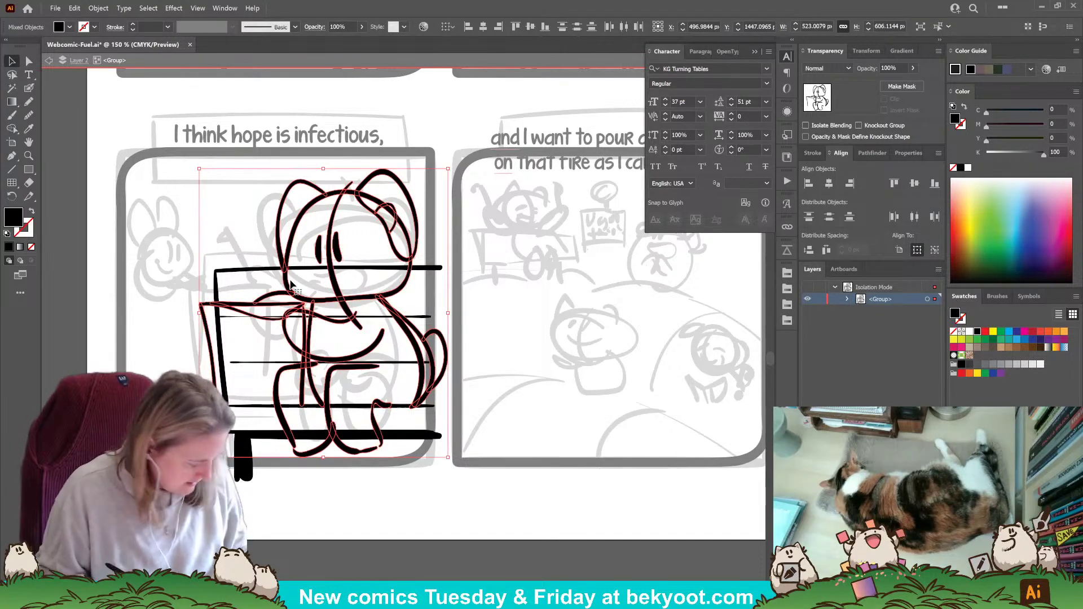
pyautogui.hotkey('ctrl', 'g')
pyautogui.rightClick(398, 286)
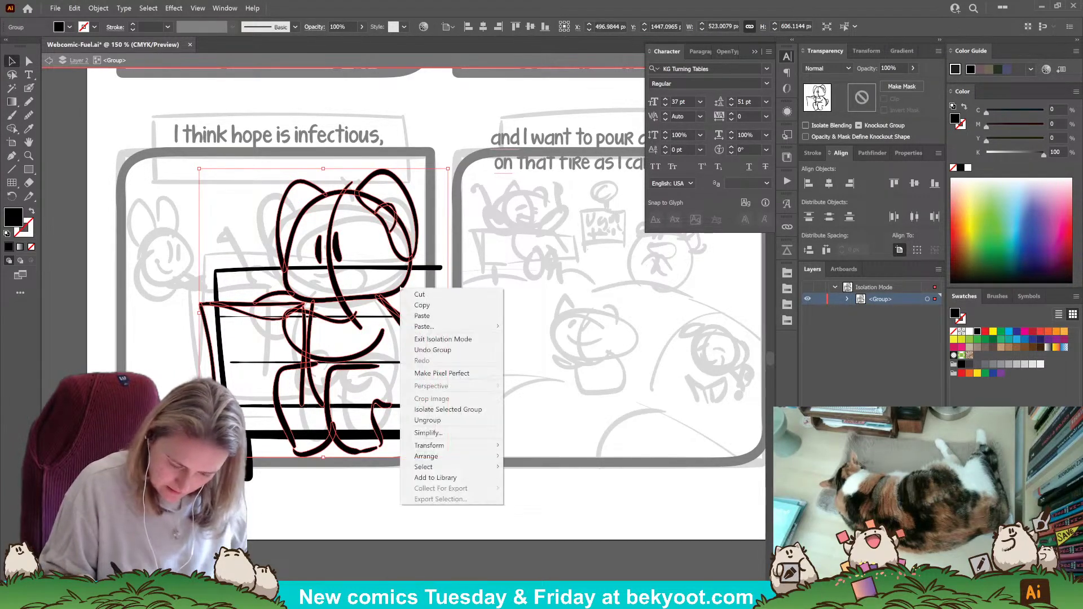
pyautogui.click(413, 239)
pyautogui.moveTo(407, 278); pyautogui.dragTo(407, 278)
pyautogui.doubleClick(406, 279)
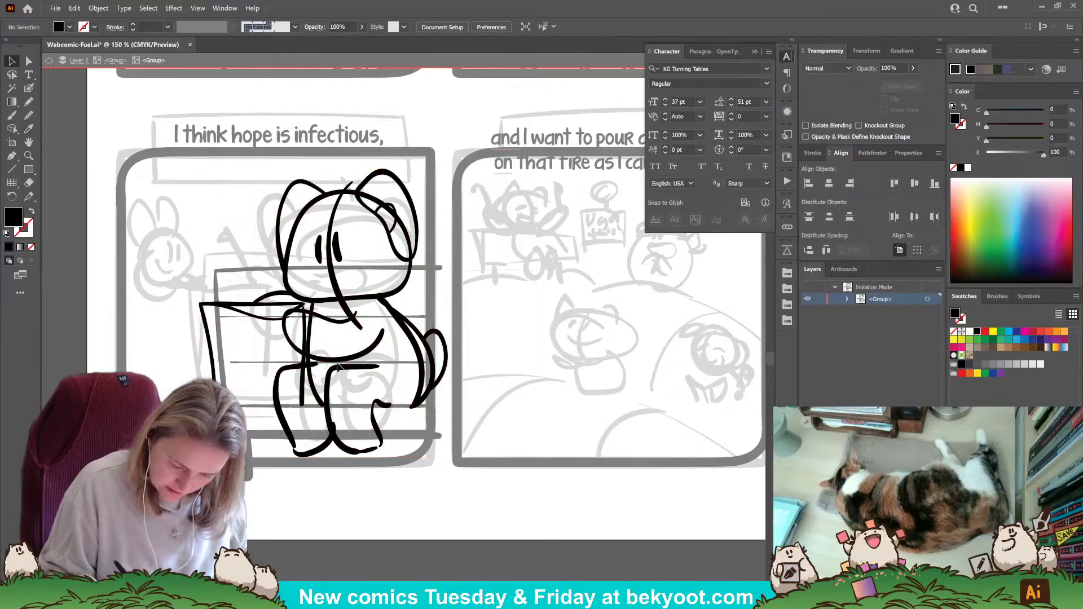
# Draw a small open smiling mouth just below the character's eyes.
pyautogui.moveTo(312, 430); pyautogui.dragTo(304, 450)
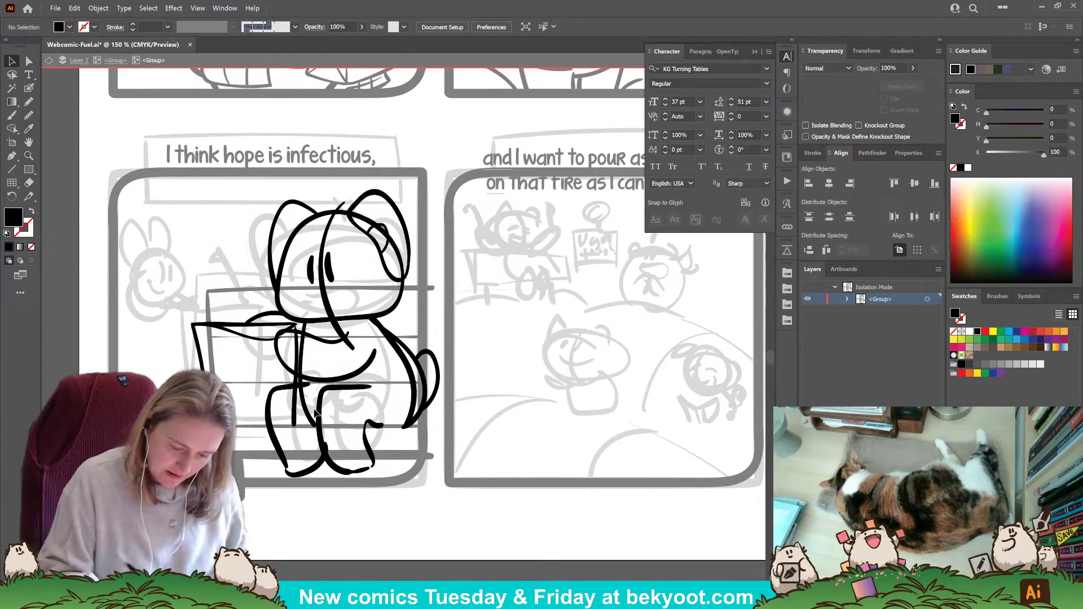
pyautogui.click(29, 89)
pyautogui.moveTo(334, 388); pyautogui.dragTo(309, 395)
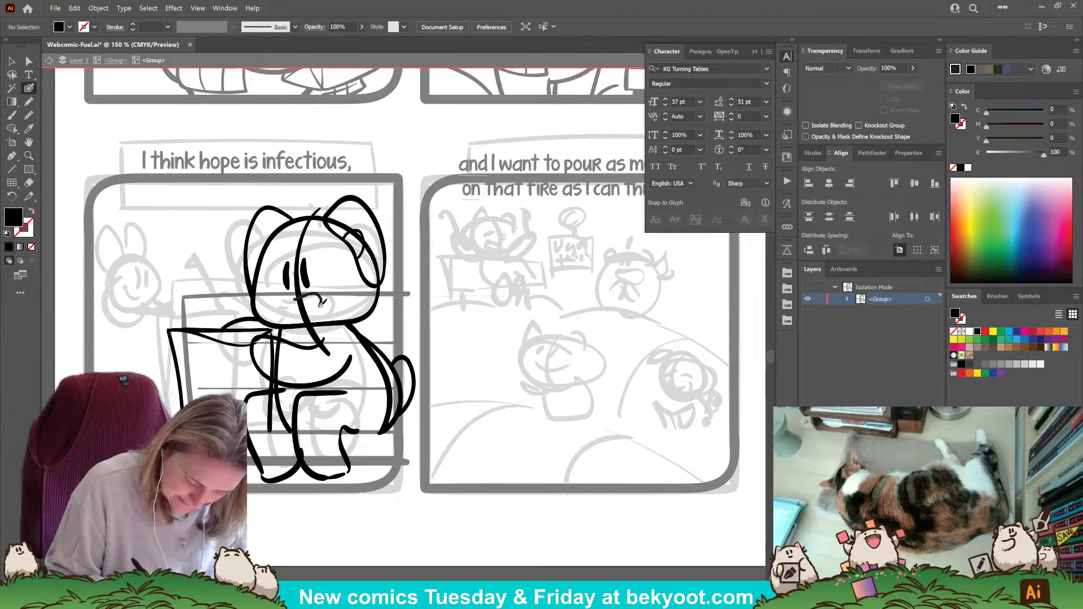
pyautogui.moveTo(305, 297); pyautogui.dragTo(320, 300)
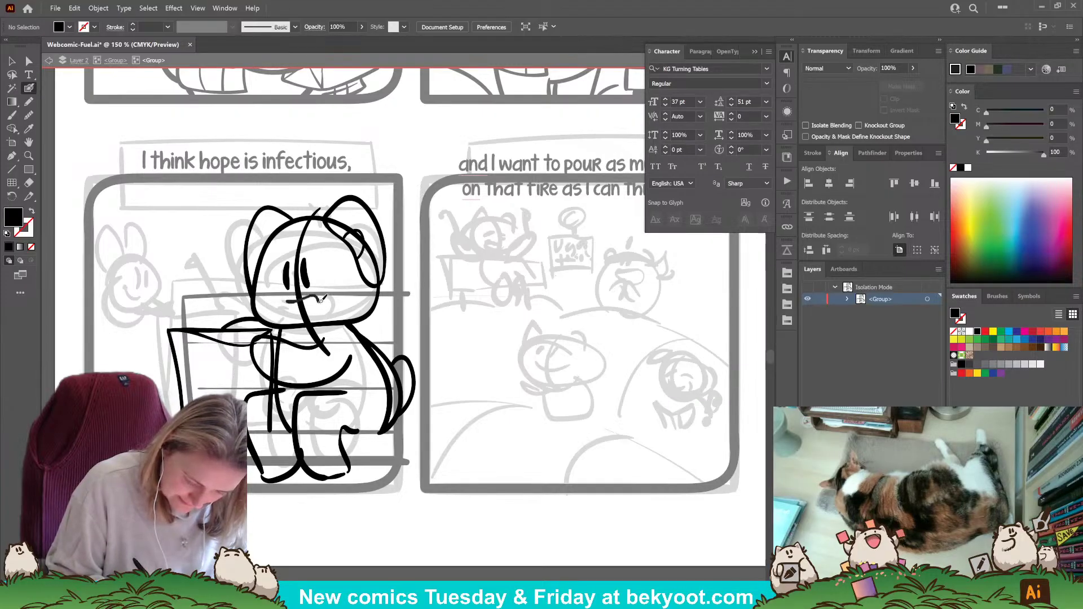
pyautogui.hotkey('shift', 'x')
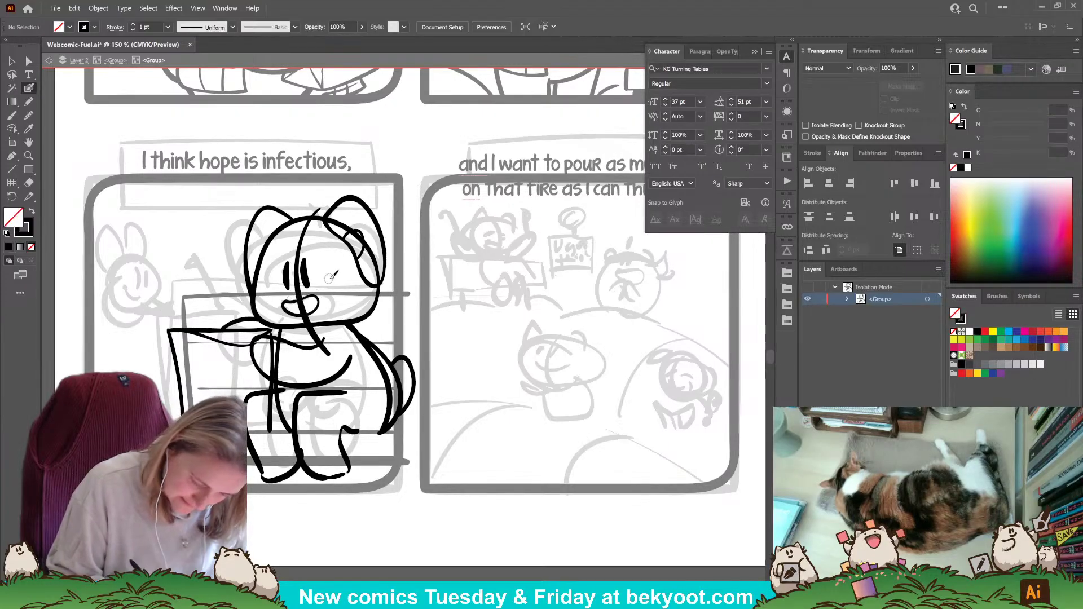
pyautogui.moveTo(319, 303); pyautogui.dragTo(326, 301)
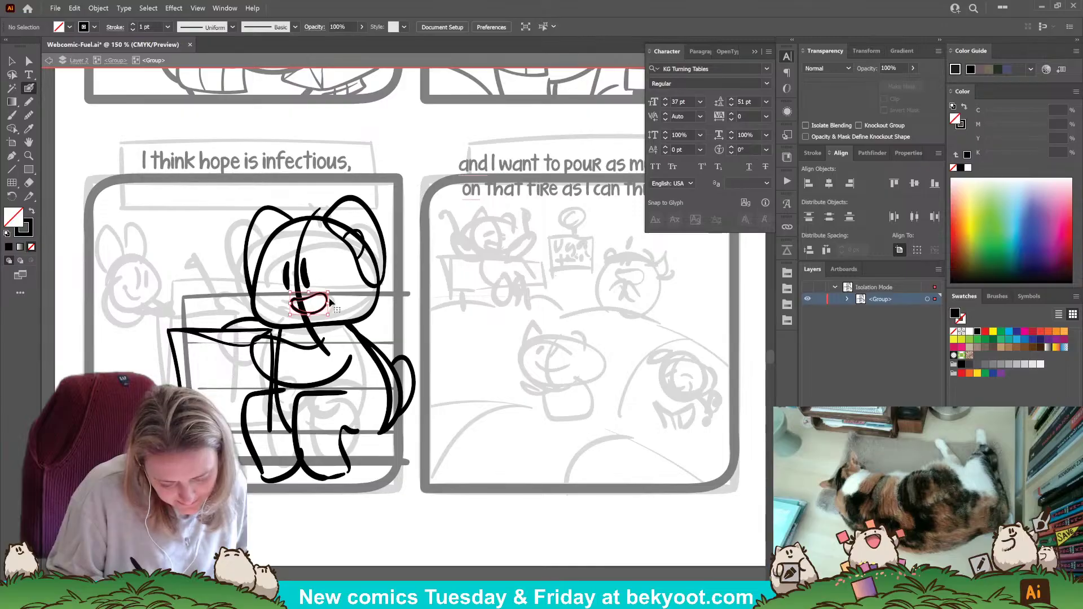
# Group the character's two eyes and lower their opacity to 47%.
pyautogui.keyDown('ctrl'); pyautogui.click(323, 264); pyautogui.keyUp('ctrl')
pyautogui.keyDown('ctrl'); pyautogui.click(307, 274); pyautogui.keyUp('ctrl')
pyautogui.keyDown('ctrl'); pyautogui.keyDown('shift'); pyautogui.click(286, 276); pyautogui.keyUp('shift'); pyautogui.keyUp('ctrl')
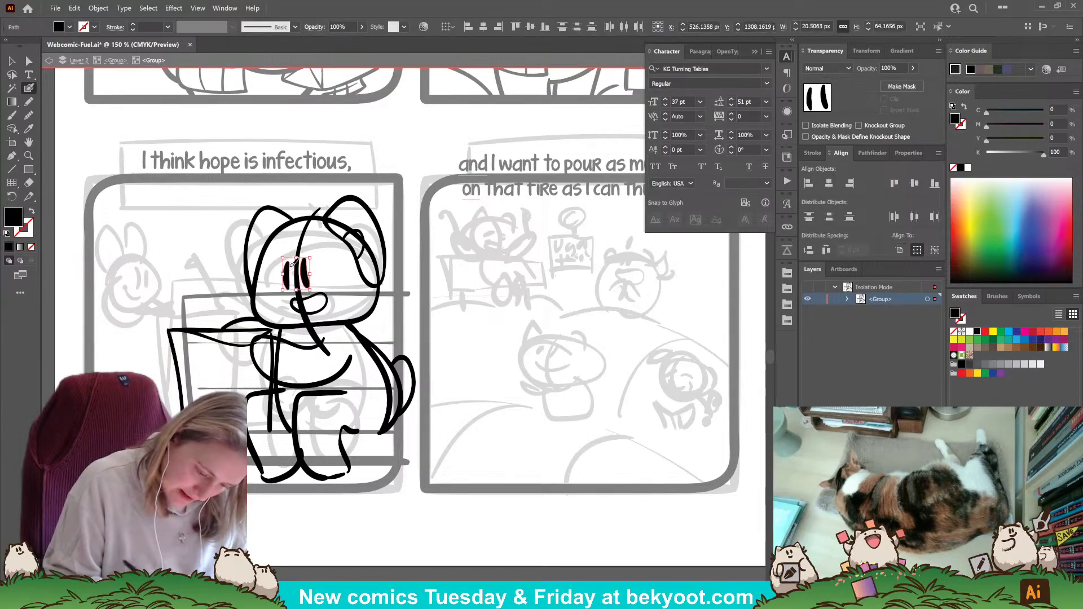
pyautogui.keyDown('ctrl'); pyautogui.click(330, 271); pyautogui.keyUp('ctrl')
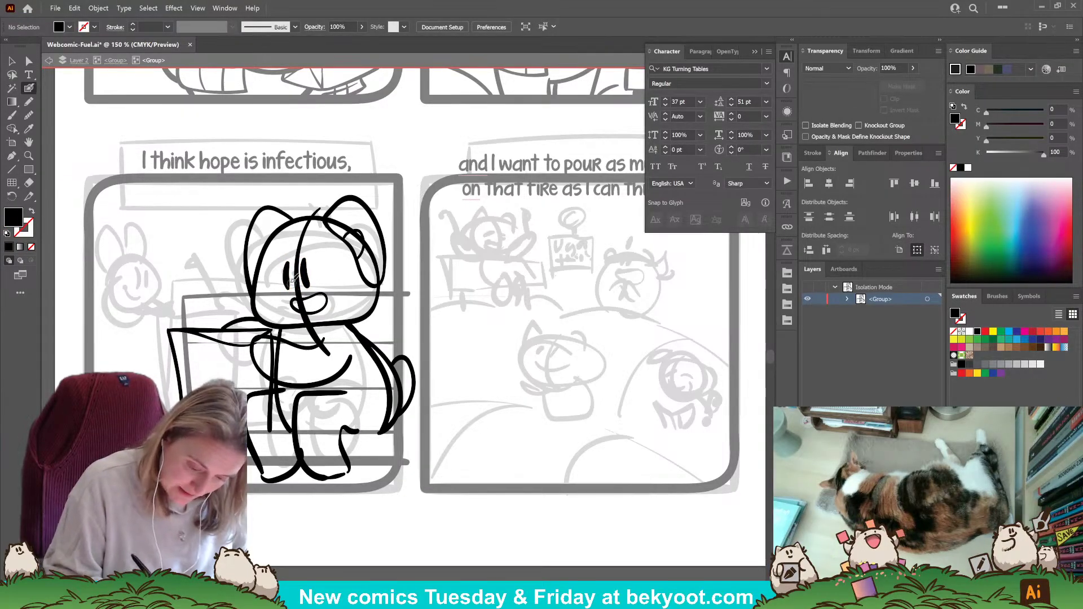
pyautogui.moveTo(472, 247); pyautogui.dragTo(380, 540)
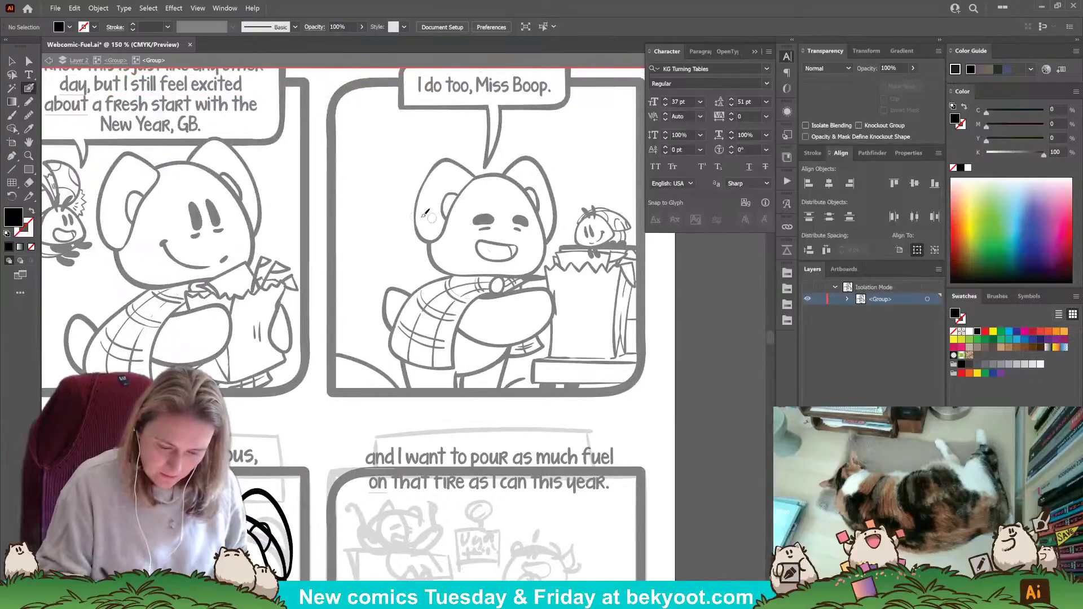
pyautogui.moveTo(268, 391); pyautogui.dragTo(299, 243)
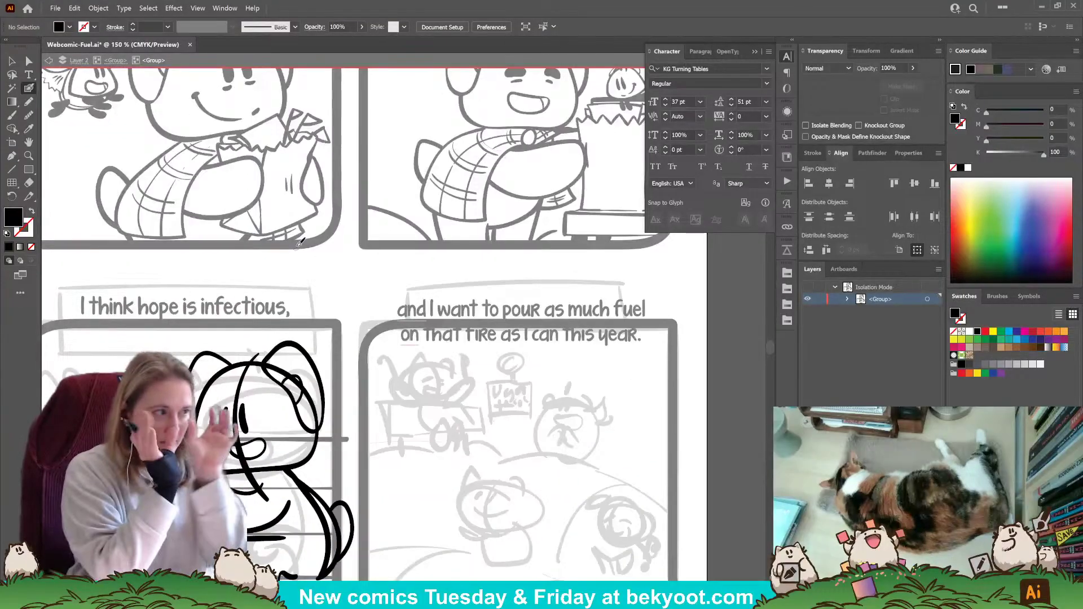
pyautogui.moveTo(263, 410); pyautogui.dragTo(277, 367)
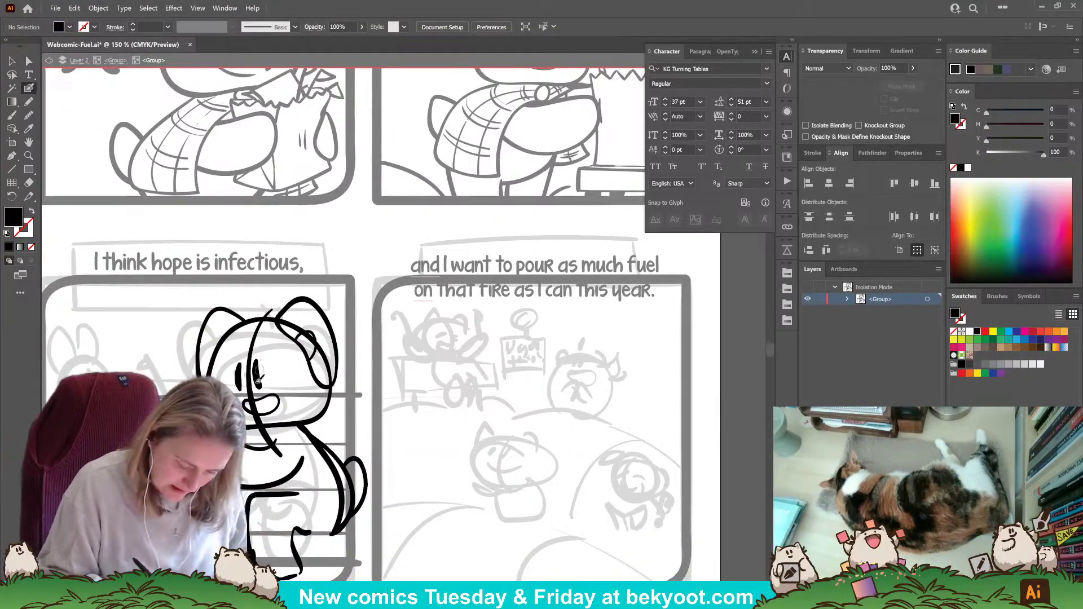
pyautogui.keyDown('ctrl'); pyautogui.click(239, 378); pyautogui.keyUp('ctrl')
pyautogui.keyDown('ctrl'); pyautogui.keyDown('shift'); pyautogui.click(257, 375); pyautogui.keyUp('shift'); pyautogui.keyUp('ctrl')
pyautogui.moveTo(317, 404); pyautogui.dragTo(336, 369)
pyautogui.hotkey('ctrl', 'g')
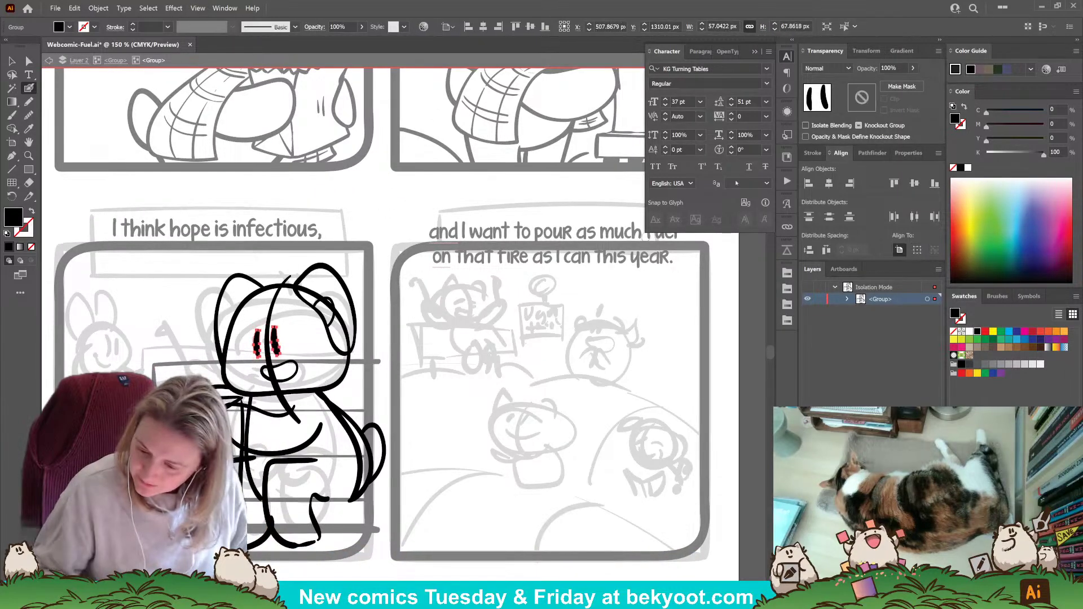
pyautogui.click(912, 69)
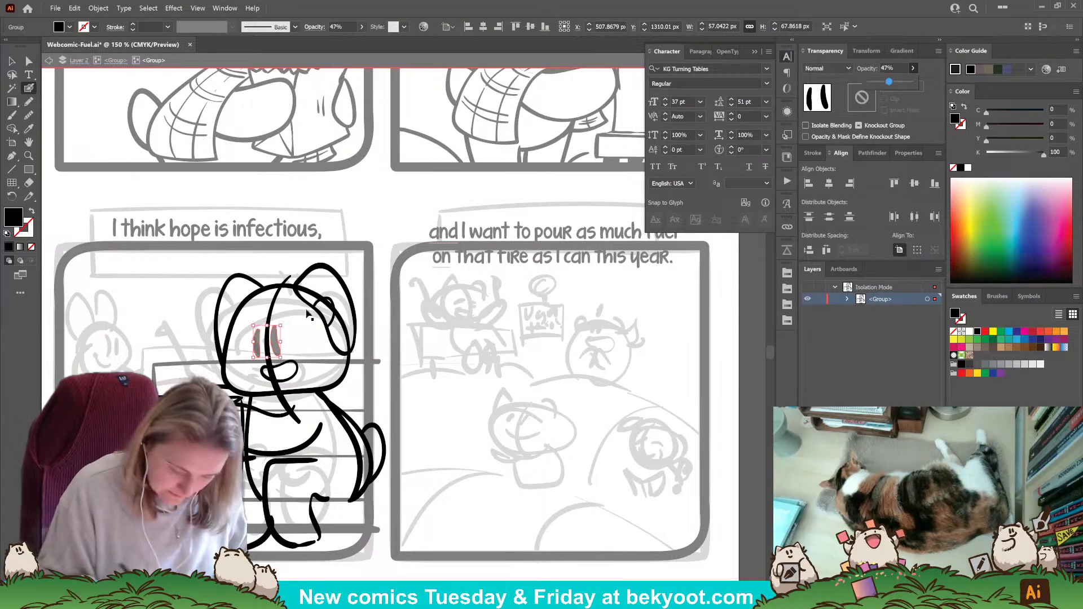
# Redraw both eyes as thicker black upright ovals over the faded ones.
pyautogui.moveTo(290, 277); pyautogui.dragTo(298, 422)
pyautogui.hotkey('ctrl', 'shift', 'a')
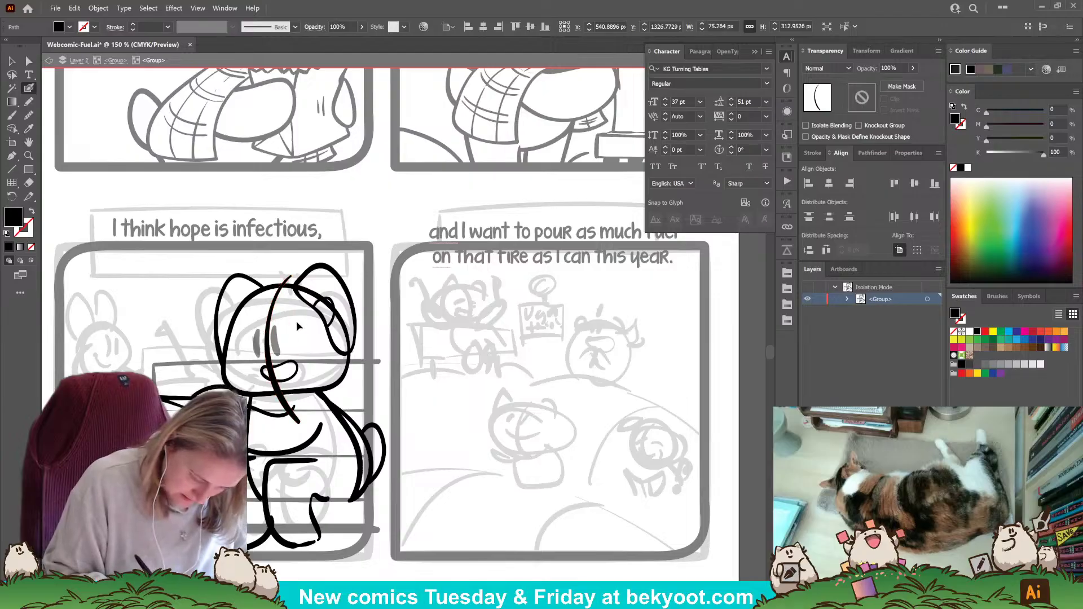
pyautogui.hotkey('shift', 'x')
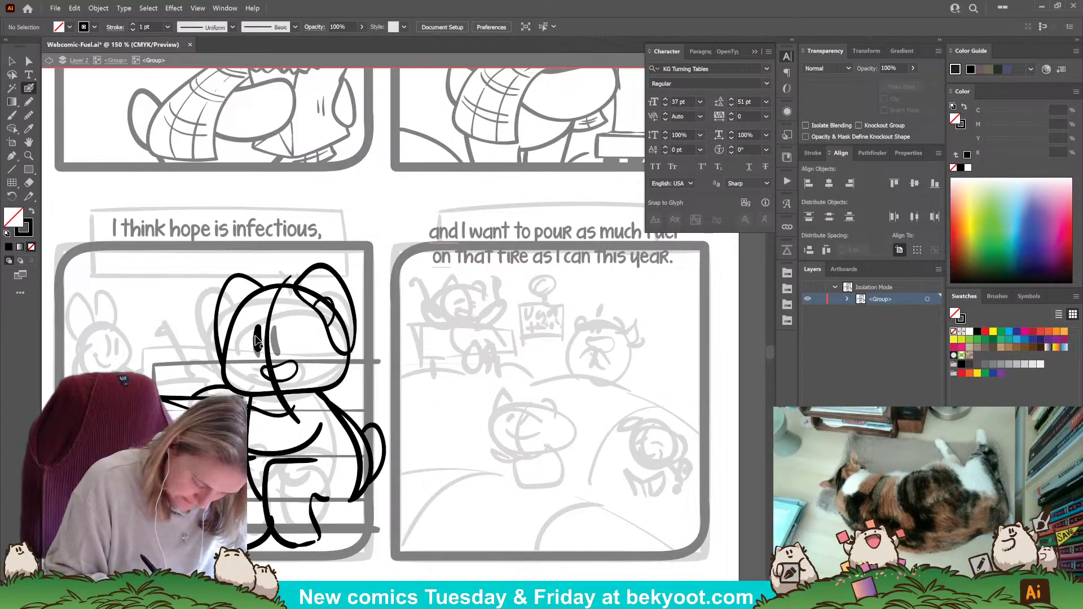
pyautogui.moveTo(275, 323)
pyautogui.mouseDown()
pyautogui.moveTo(280, 342)
pyautogui.moveTo(259, 341)
pyautogui.mouseUp()
pyautogui.keyDown('ctrl'); pyautogui.click(256, 367); pyautogui.keyUp('ctrl')
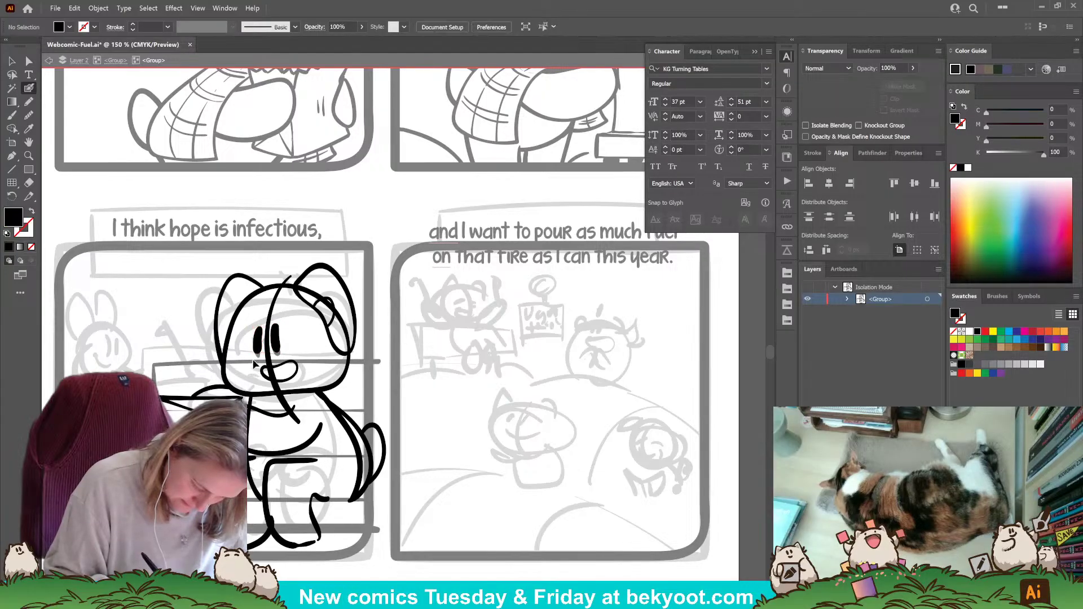
pyautogui.keyDown('ctrl'); pyautogui.click(258, 356); pyautogui.keyUp('ctrl')
pyautogui.keyDown('ctrl'); pyautogui.click(337, 443); pyautogui.keyUp('ctrl')
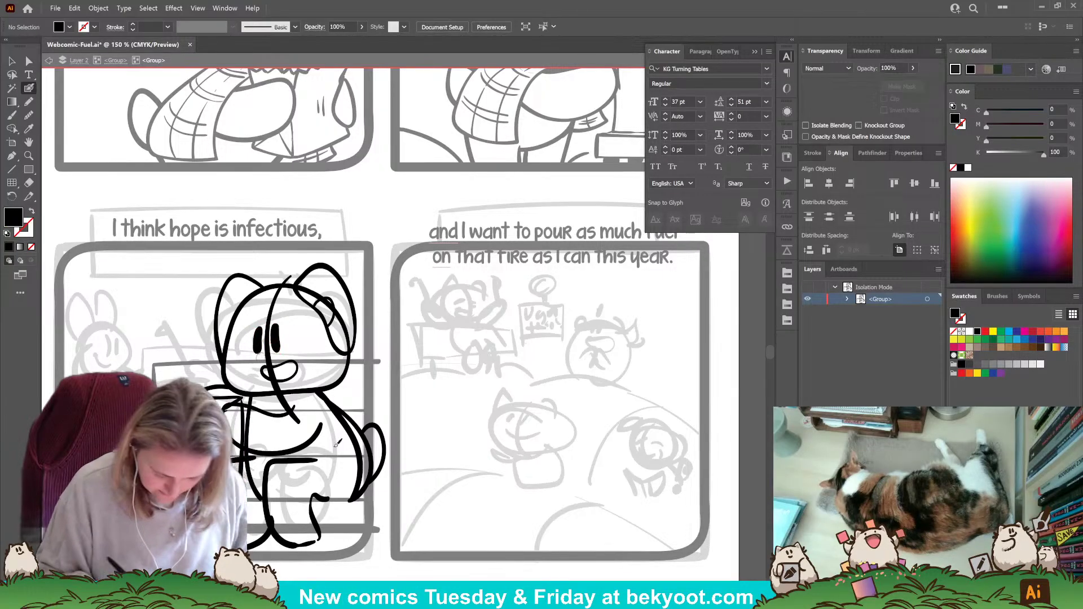
# Adjust the two new eyes and add a short curved line beneath each one.
pyautogui.keyDown('ctrl'); pyautogui.click(260, 340); pyautogui.keyUp('ctrl')
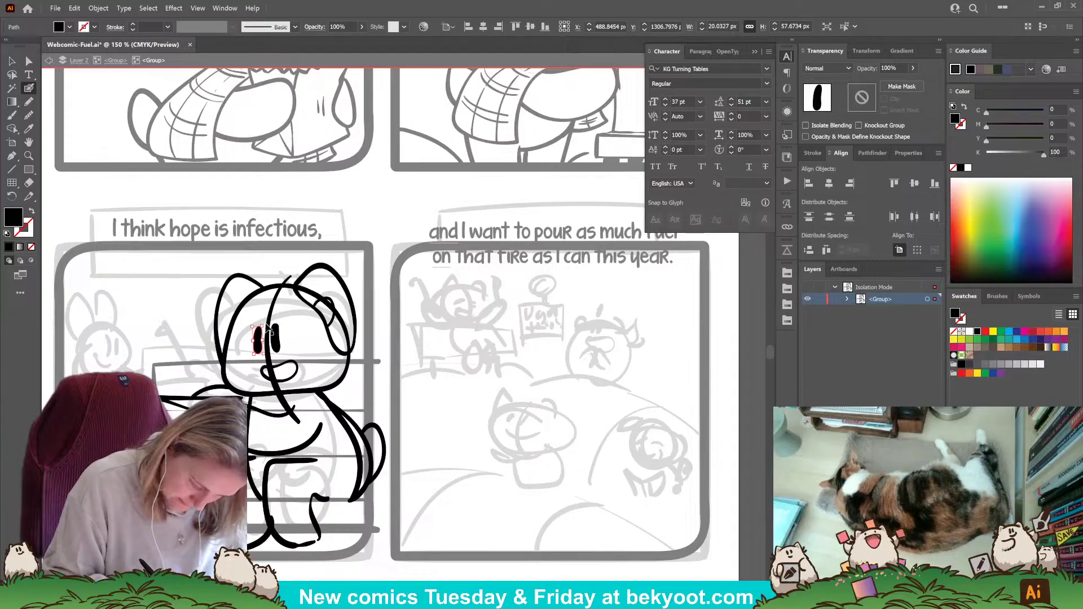
pyautogui.moveTo(263, 340); pyautogui.dragTo(282, 338)
pyautogui.keyDown('ctrl'); pyautogui.click(276, 338); pyautogui.keyUp('ctrl')
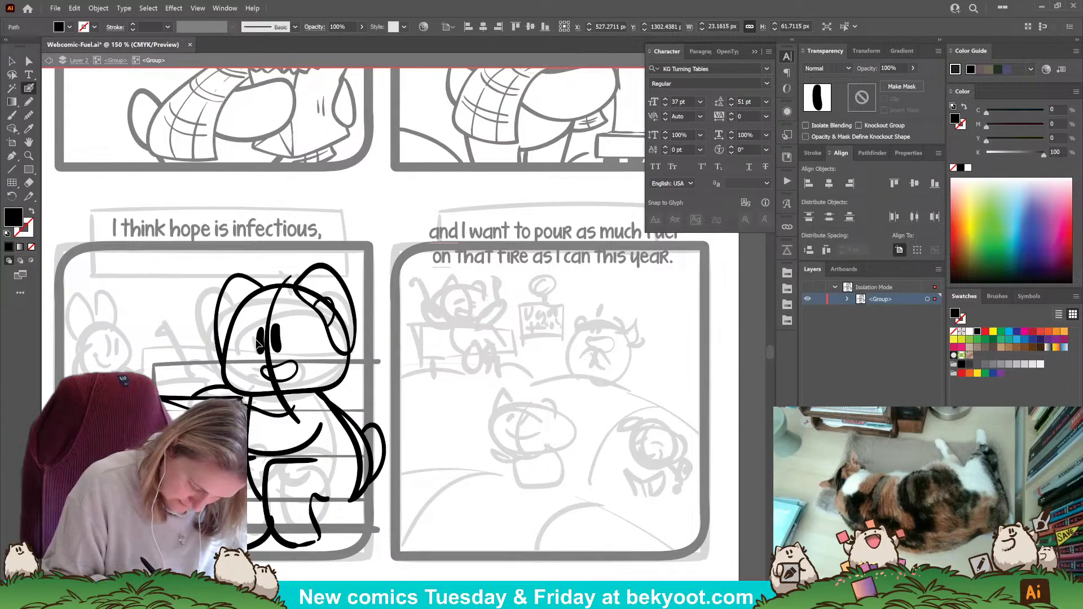
pyautogui.hotkey('ctrl', 'shift', 'a')
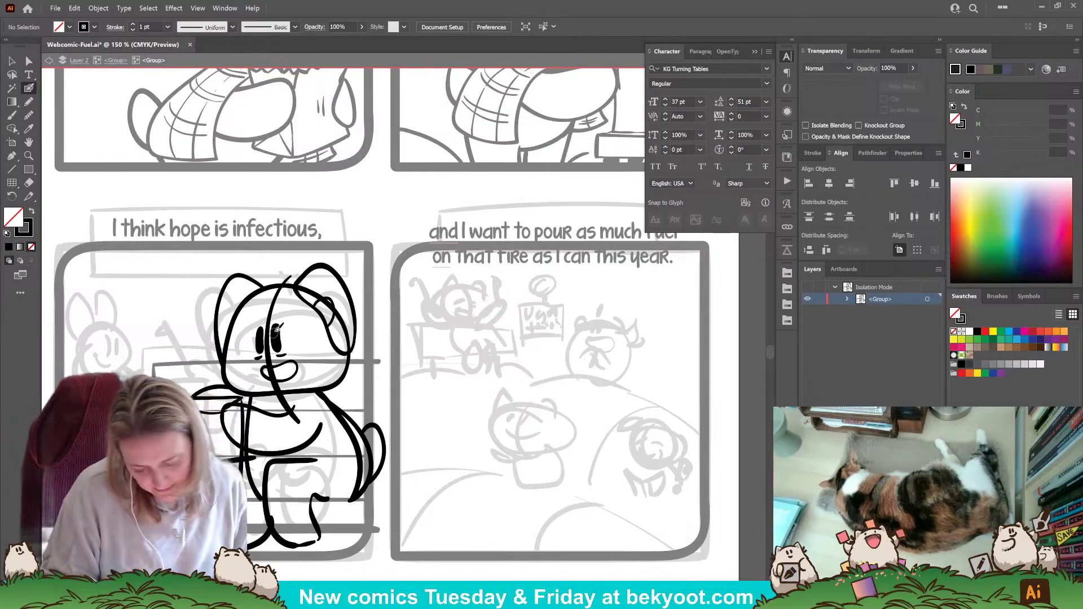
# Delete the curved guide line running through the face and draw an inner fold line on the left ear.
pyautogui.keyDown('ctrl'); pyautogui.click(271, 370); pyautogui.keyUp('ctrl')
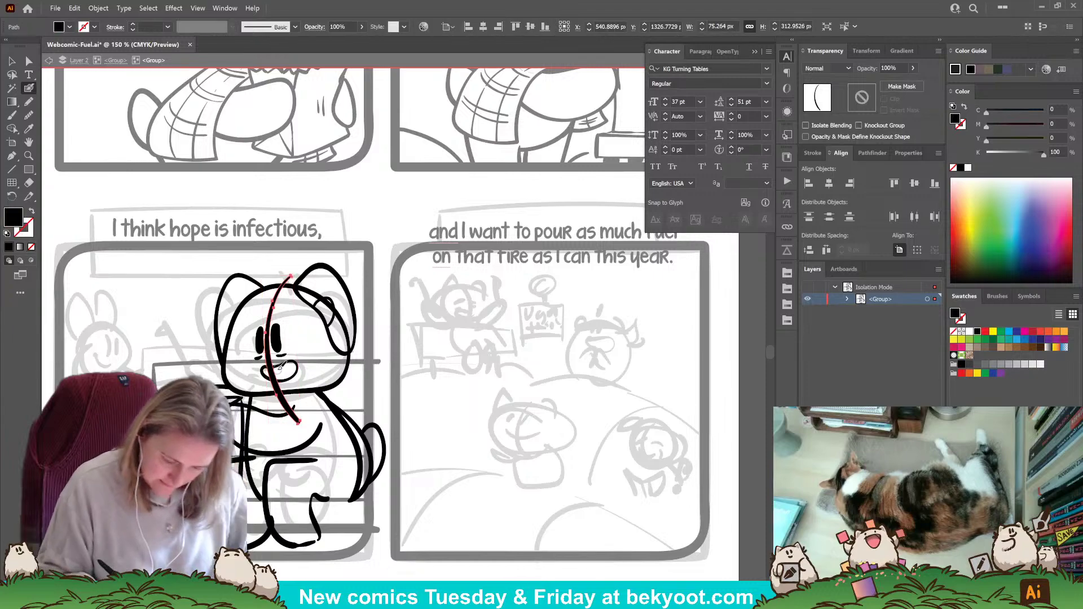
pyautogui.press('Delete')
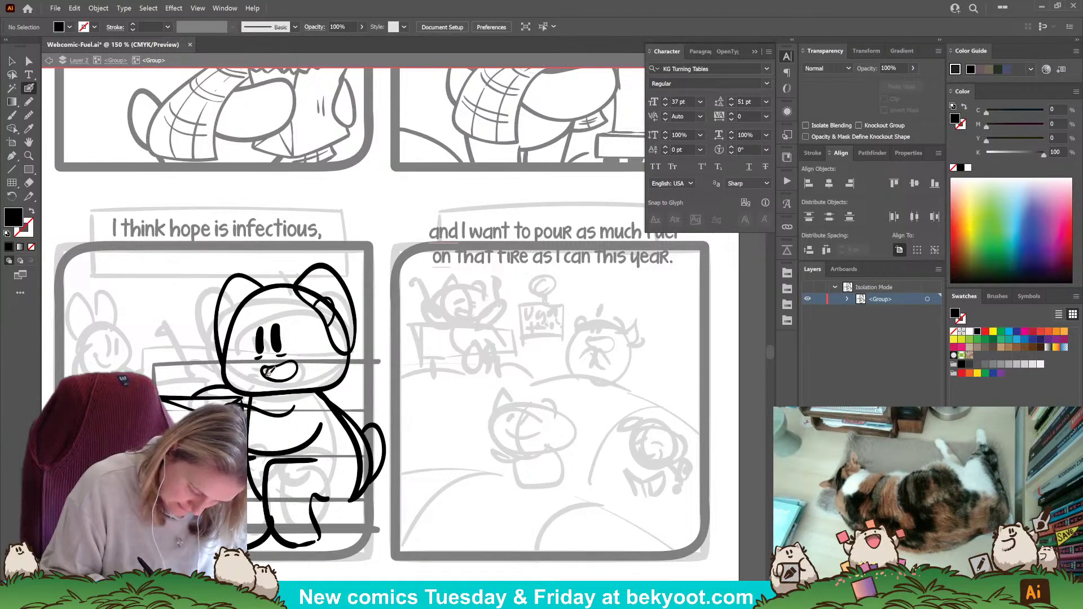
pyautogui.hotkey('shift', 'x')
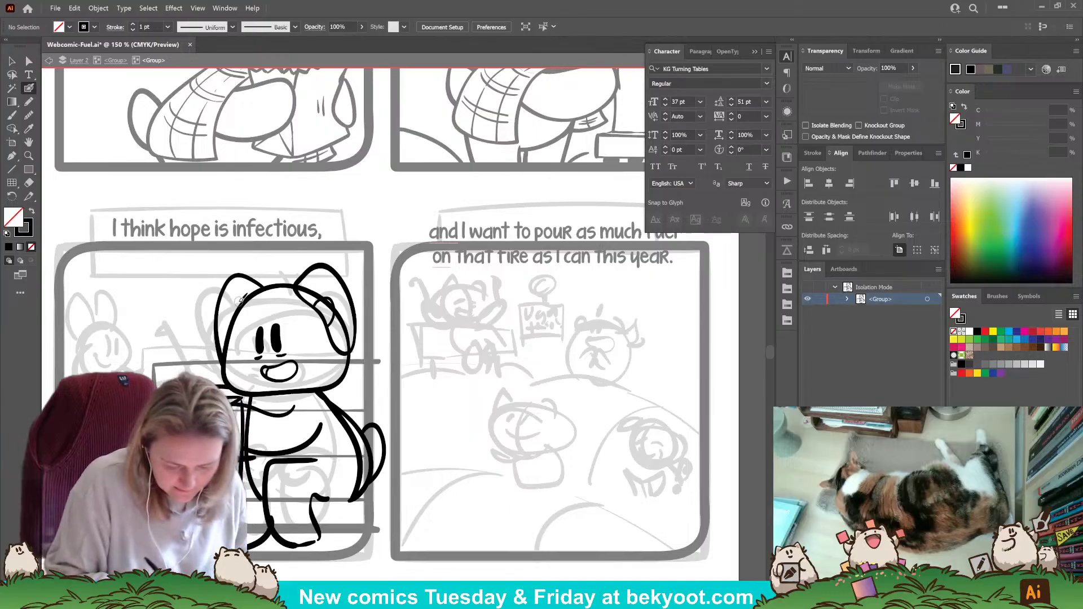
pyautogui.moveTo(237, 302); pyautogui.dragTo(229, 334)
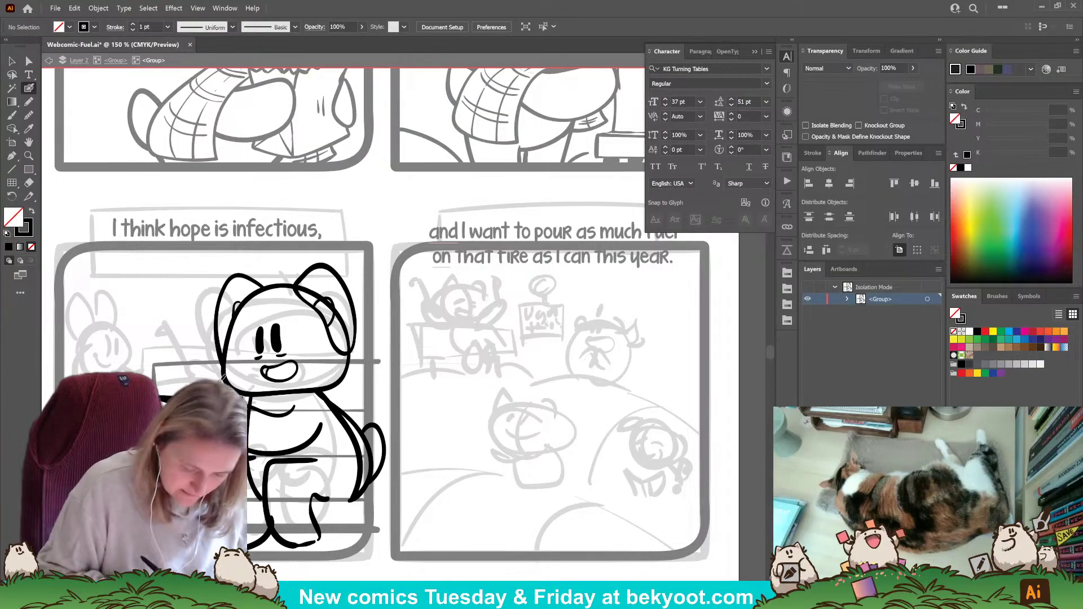
pyautogui.hotkey('ctrl', 'z')
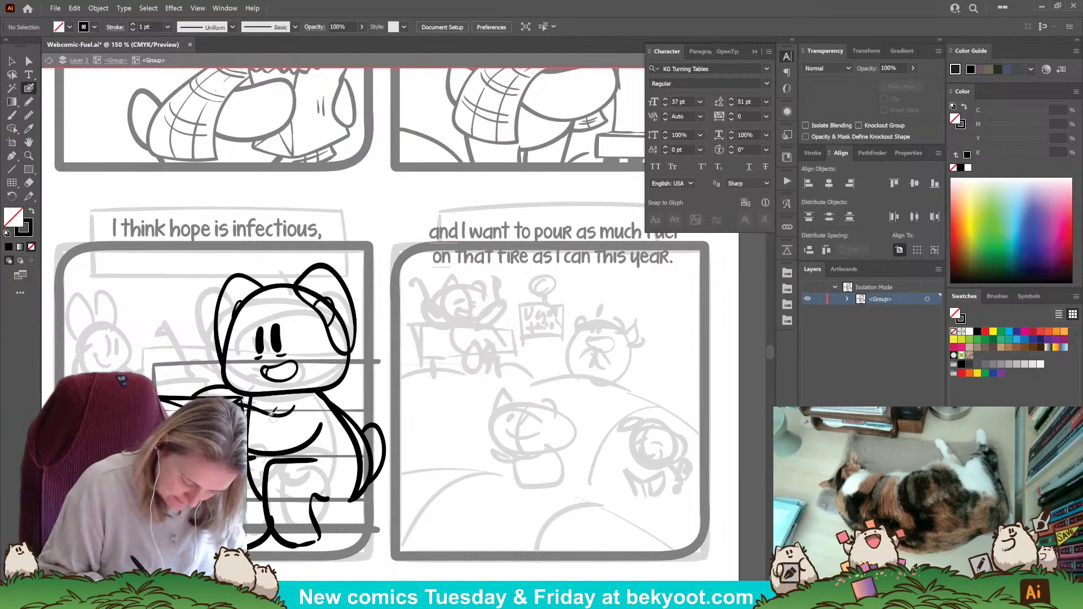
# Draw a round clasp under the chin and the shawl's front edge and lower hem around the character's back.
pyautogui.moveTo(312, 427)
pyautogui.mouseDown()
pyautogui.moveTo(334, 479)
pyautogui.moveTo(361, 489)
pyautogui.moveTo(381, 467)
pyautogui.moveTo(367, 424)
pyautogui.moveTo(316, 381)
pyautogui.mouseUp()
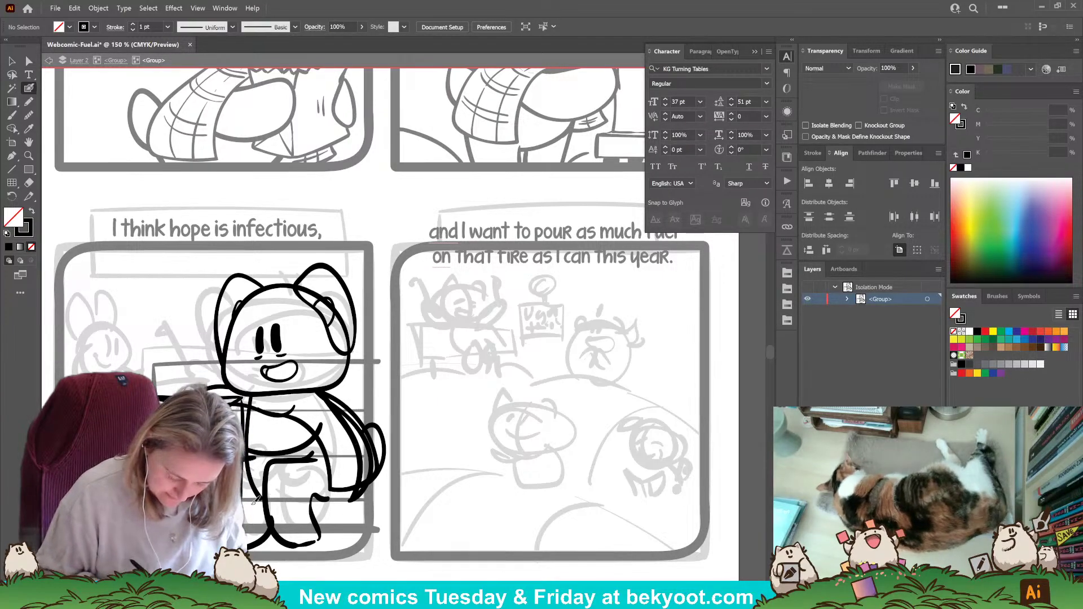
pyautogui.moveTo(296, 445); pyautogui.dragTo(305, 462)
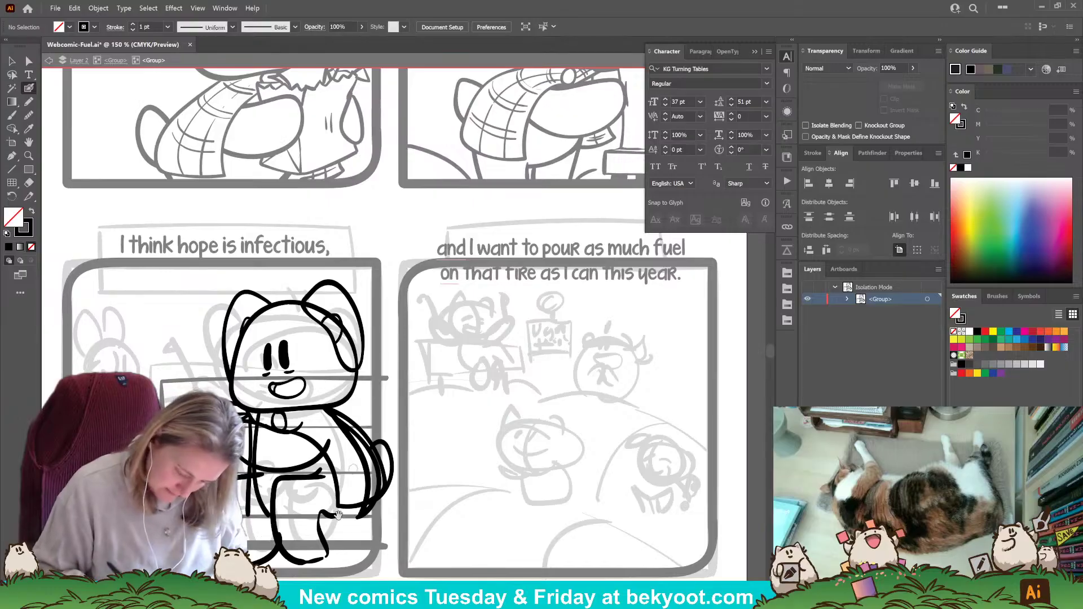
pyautogui.moveTo(330, 516); pyautogui.dragTo(337, 499)
# Undo the far foot's sole line and reshape the far leg's outline on the seated character.
pyautogui.keyDown('ctrl'); pyautogui.click(270, 458); pyautogui.keyUp('ctrl')
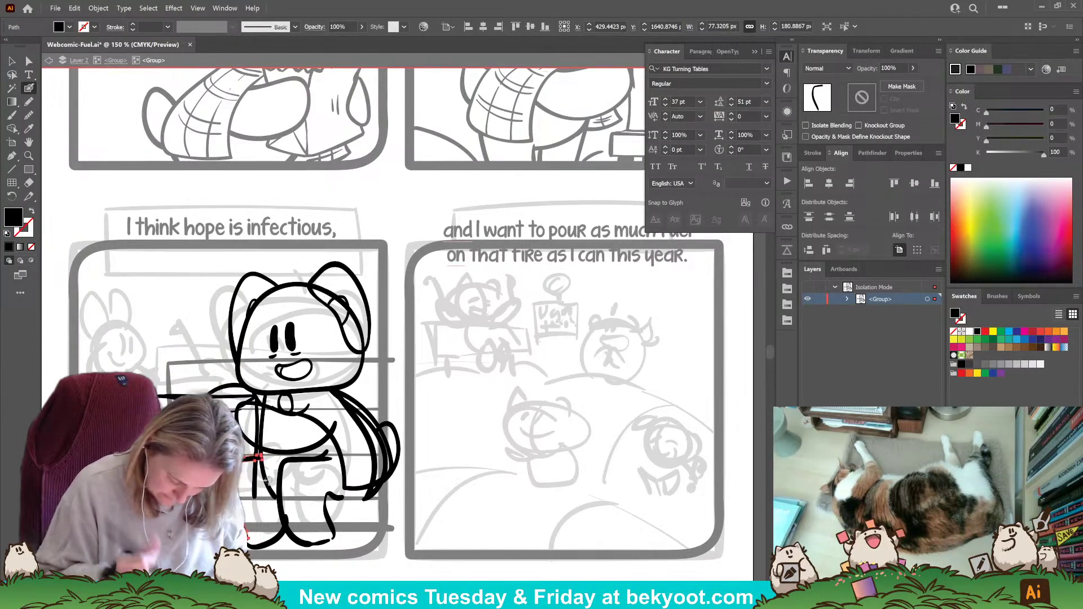
pyautogui.keyDown('ctrl'); pyautogui.click(308, 556); pyautogui.keyUp('ctrl')
pyautogui.keyDown('ctrl'); pyautogui.click(278, 537); pyautogui.keyUp('ctrl')
pyautogui.hotkey('ctrl', 'z')
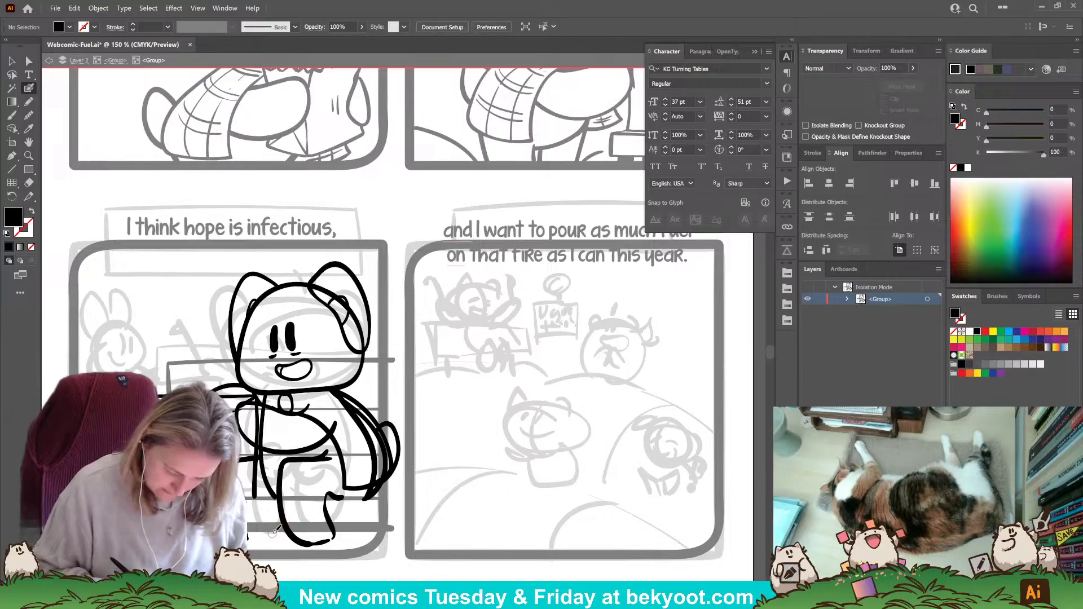
pyautogui.keyDown('ctrl'); pyautogui.click(244, 529); pyautogui.keyUp('ctrl')
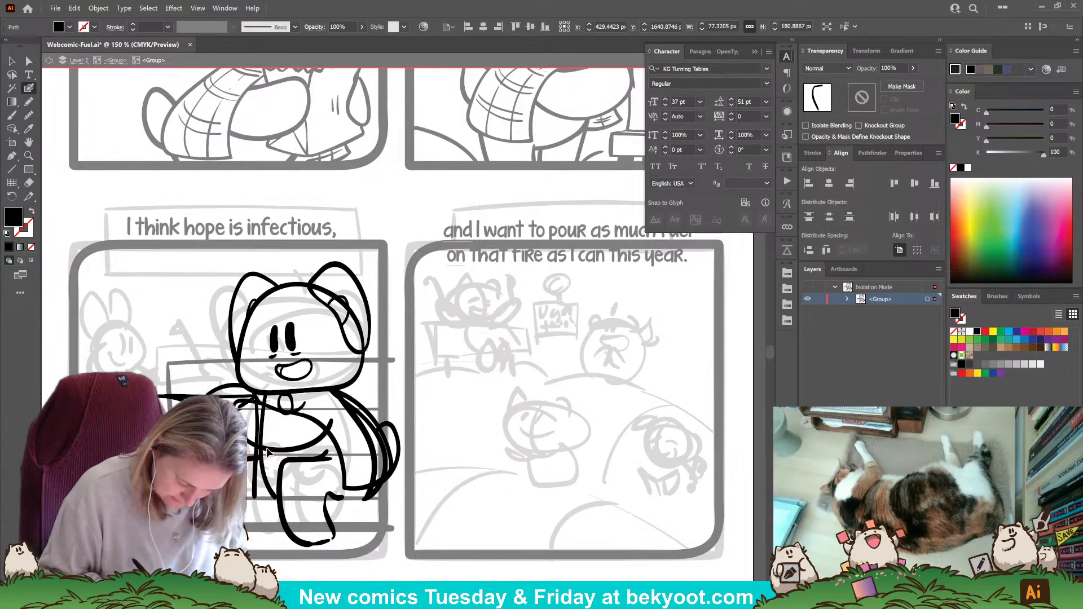
pyautogui.keyDown('ctrl'); pyautogui.click(287, 452); pyautogui.keyUp('ctrl')
pyautogui.moveTo(265, 393)
pyautogui.mouseDown()
pyautogui.moveTo(259, 445)
pyautogui.moveTo(275, 498)
pyautogui.mouseUp()
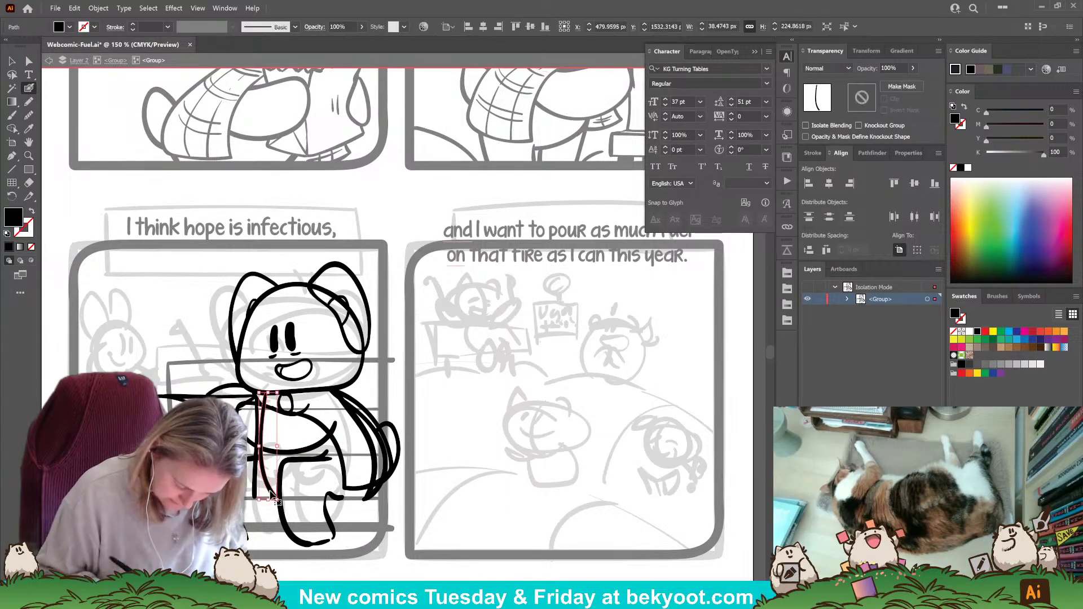
pyautogui.keyDown('ctrl'); pyautogui.click(254, 548); pyautogui.keyUp('ctrl')
pyautogui.keyDown('ctrl'); pyautogui.click(247, 534); pyautogui.keyUp('ctrl')
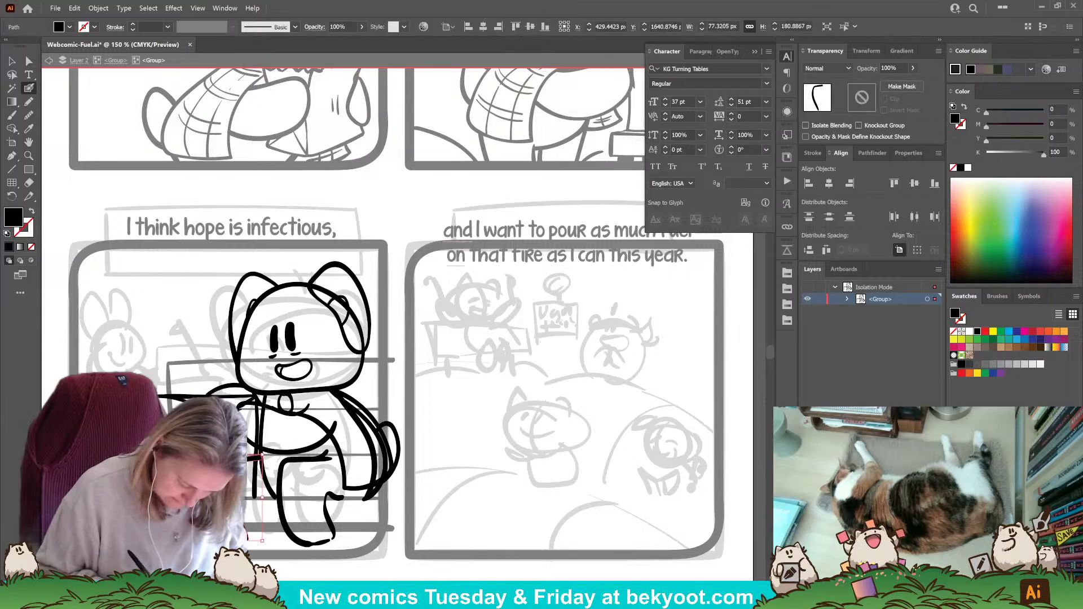
pyautogui.moveTo(267, 452); pyautogui.dragTo(246, 464)
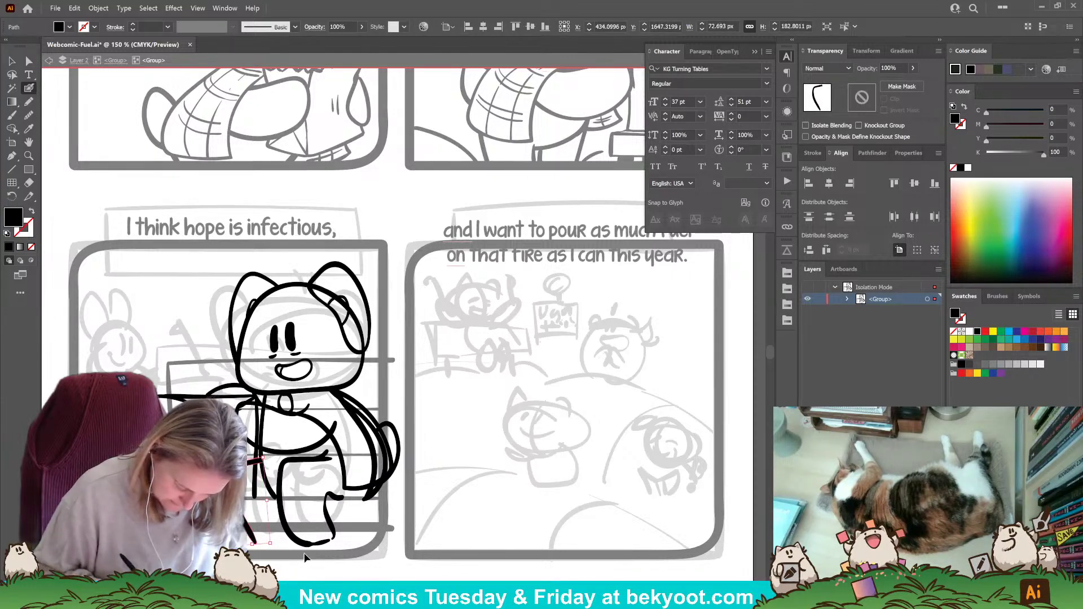
pyautogui.hotkey('ctrl', 'shift', 'a')
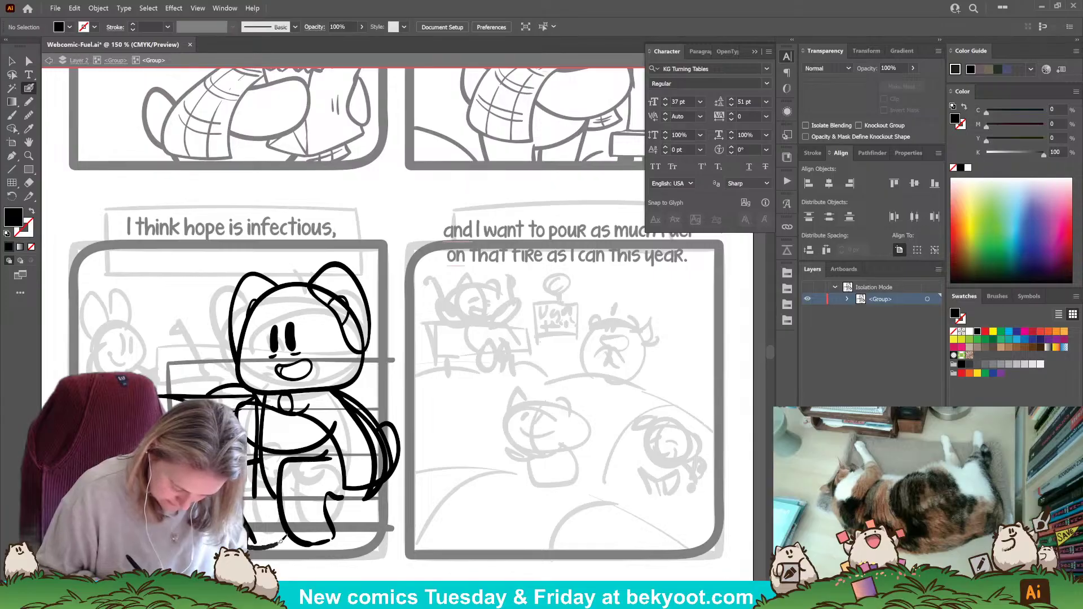
# Draw a new curved sole line for the far foot and shorten the leg's outline to meet it.
pyautogui.hotkey('shift', 'x')
pyautogui.moveTo(258, 458); pyautogui.dragTo(252, 541)
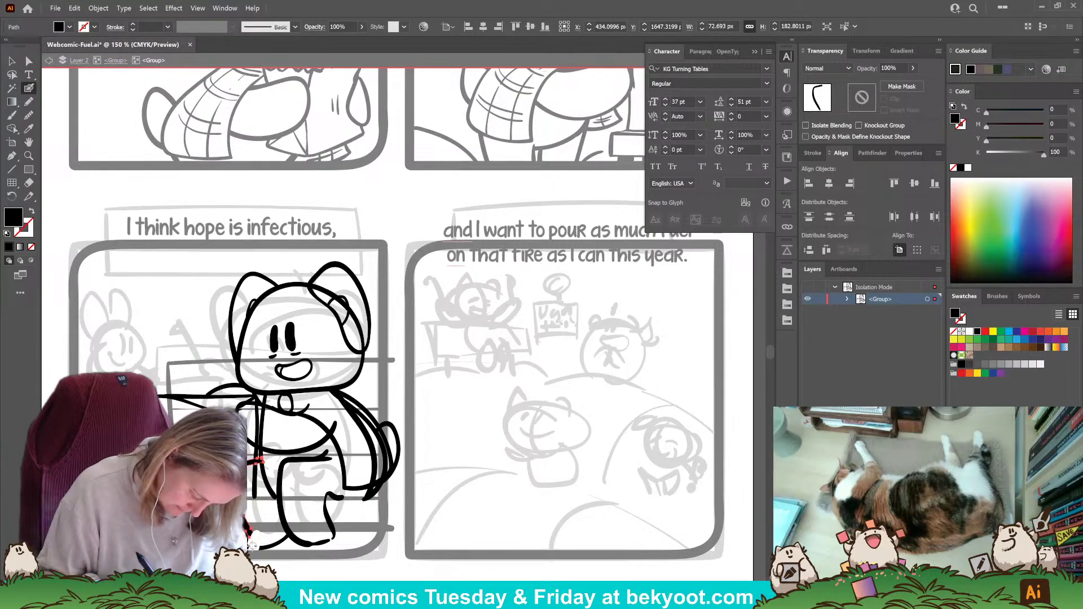
pyautogui.moveTo(254, 528); pyautogui.dragTo(250, 520)
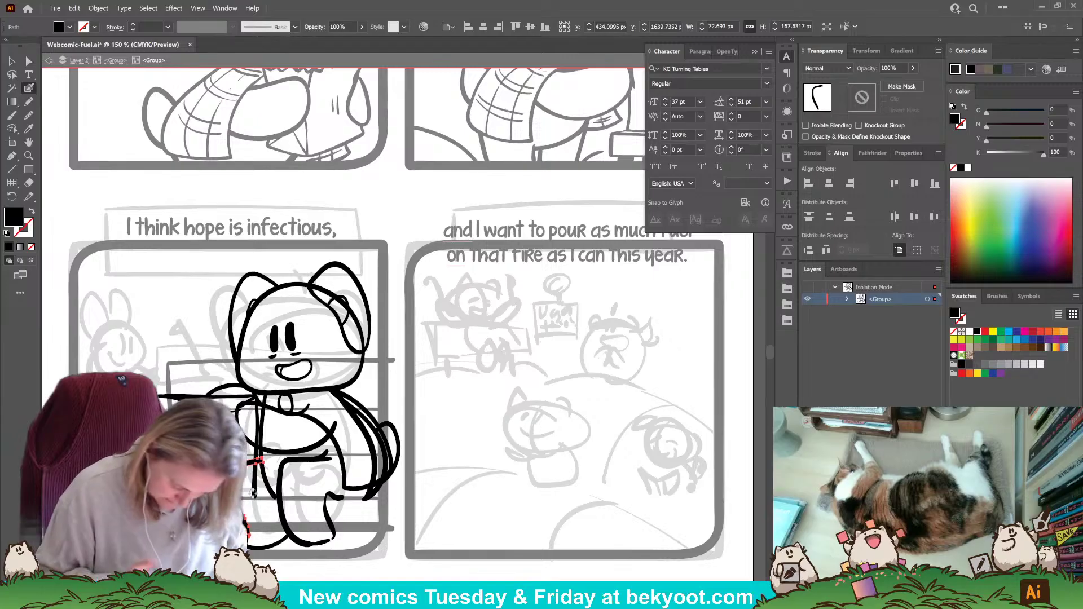
pyautogui.keyDown('ctrl'); pyautogui.click(283, 561); pyautogui.keyUp('ctrl')
# Group the strokes of the near leg and fade the group to 30% opacity.
pyautogui.keyDown('ctrl'); pyautogui.click(284, 463); pyautogui.keyUp('ctrl')
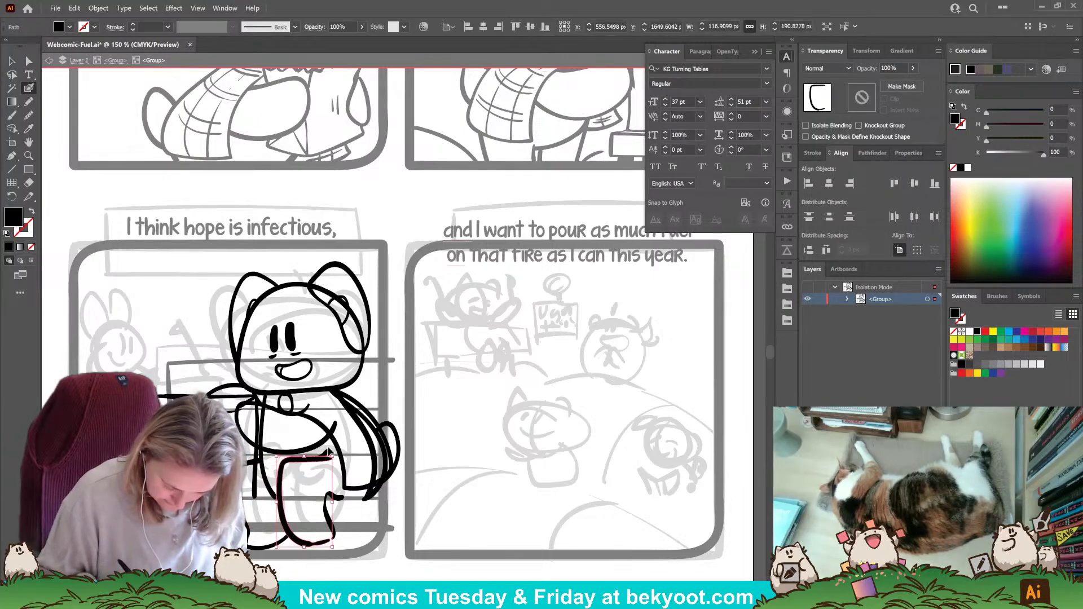
pyautogui.keyDown('ctrl'); pyautogui.click(329, 459); pyautogui.keyUp('ctrl')
pyautogui.keyDown('ctrl'); pyautogui.keyDown('shift'); pyautogui.click(326, 512); pyautogui.keyUp('shift'); pyautogui.keyUp('ctrl')
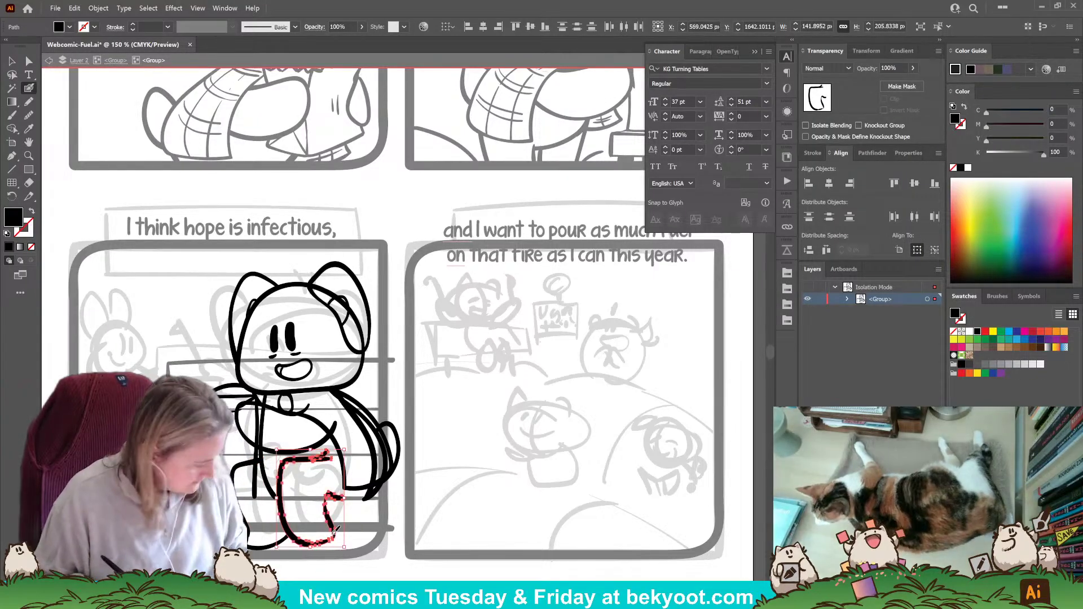
pyautogui.hotkey('ctrl', 'g')
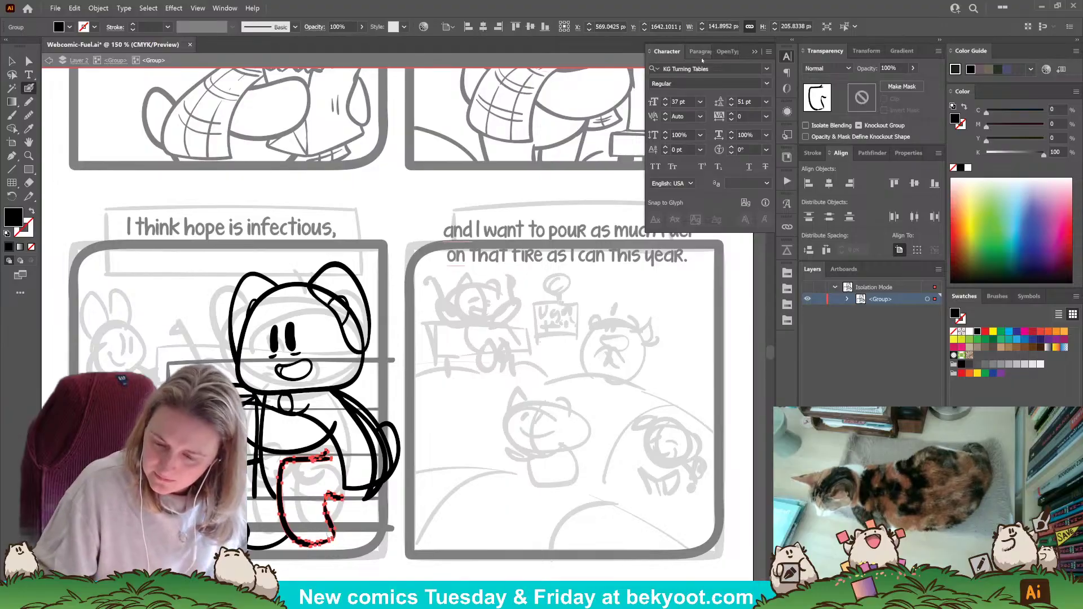
pyautogui.click(891, 67)
pyautogui.write('30')
pyautogui.press('Return')
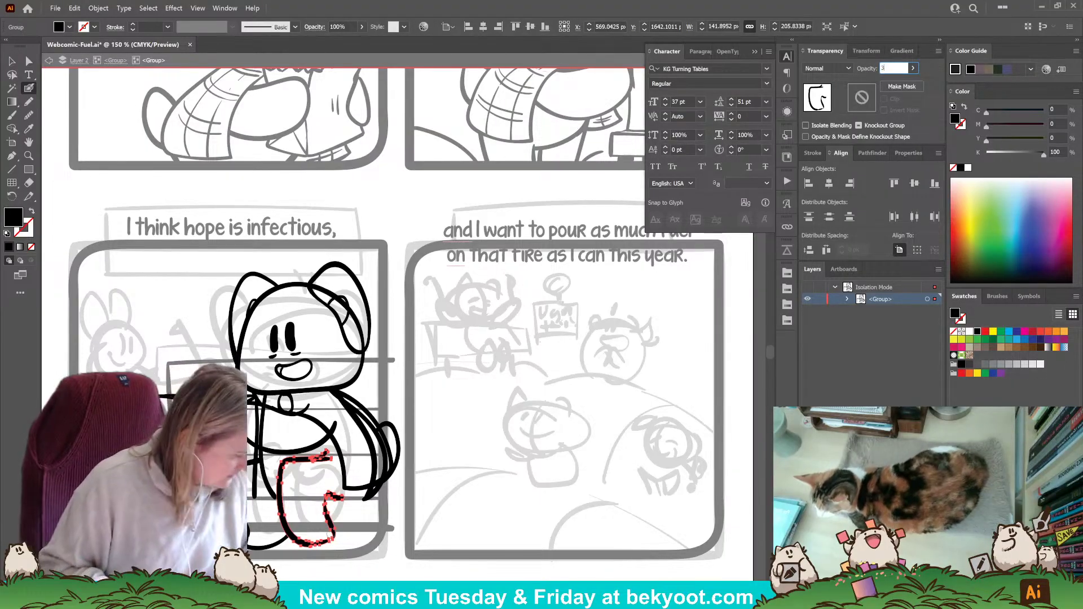
pyautogui.keyDown('ctrl'); pyautogui.click(346, 547); pyautogui.keyUp('ctrl')
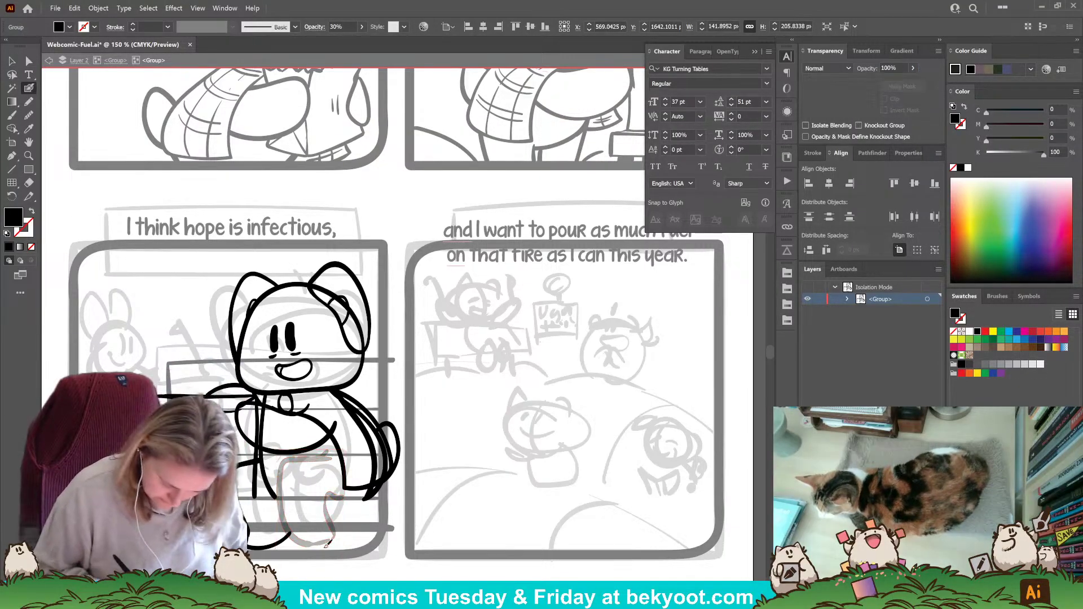
# Redraw the near leg over the faded strokes, with a rounded knee and a narrower foot.
pyautogui.moveTo(262, 460)
pyautogui.mouseDown()
pyautogui.moveTo(231, 479)
pyautogui.moveTo(248, 535)
pyautogui.mouseUp()
pyautogui.hotkey('ctrl', 'z')
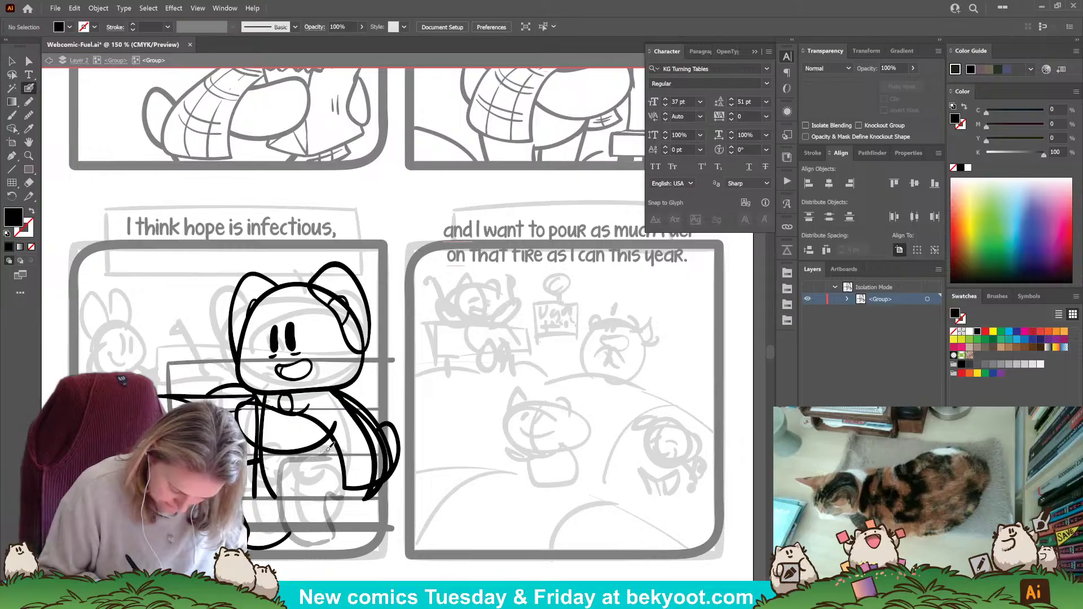
pyautogui.moveTo(326, 451)
pyautogui.mouseDown()
pyautogui.moveTo(282, 470)
pyautogui.moveTo(276, 531)
pyautogui.moveTo(315, 534)
pyautogui.mouseUp()
pyautogui.hotkey('ctrl', 'z')
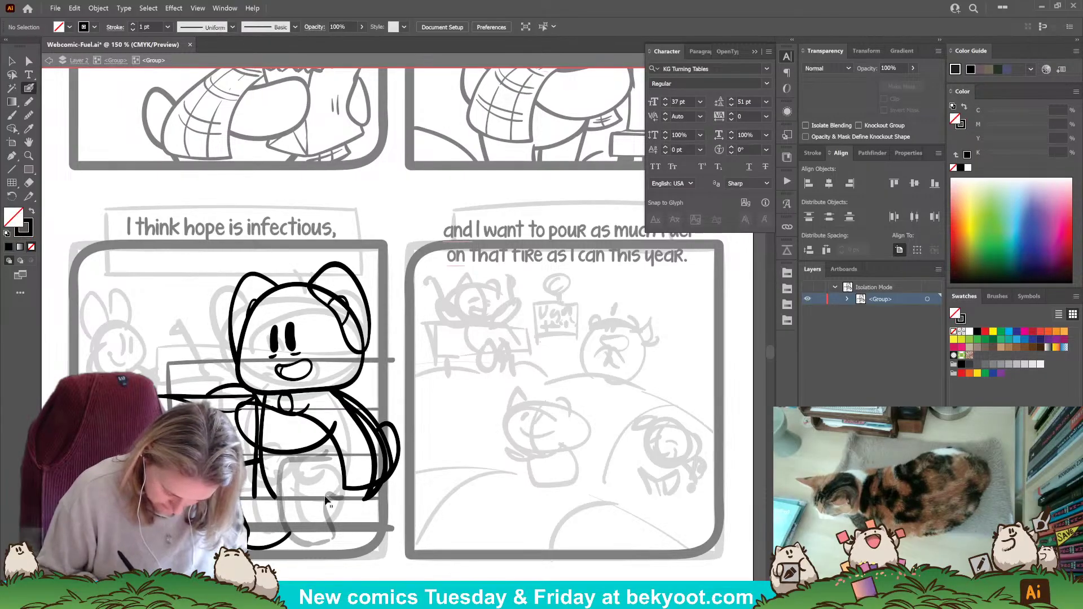
pyautogui.moveTo(326, 451)
pyautogui.mouseDown()
pyautogui.moveTo(297, 457)
pyautogui.moveTo(283, 472)
pyautogui.moveTo(292, 540)
pyautogui.moveTo(330, 532)
pyautogui.moveTo(330, 486)
pyautogui.mouseUp()
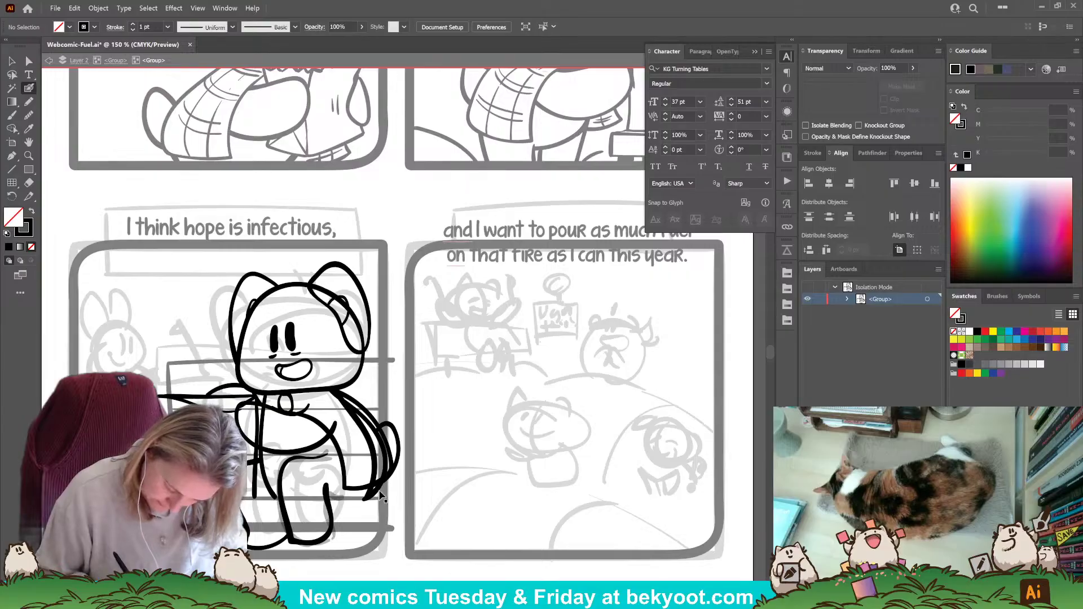
# Delete the duplicate inner line of the shawl's back edge and tidy the outer edge beside the tail.
pyautogui.keyDown('ctrl'); pyautogui.click(369, 445); pyautogui.keyUp('ctrl')
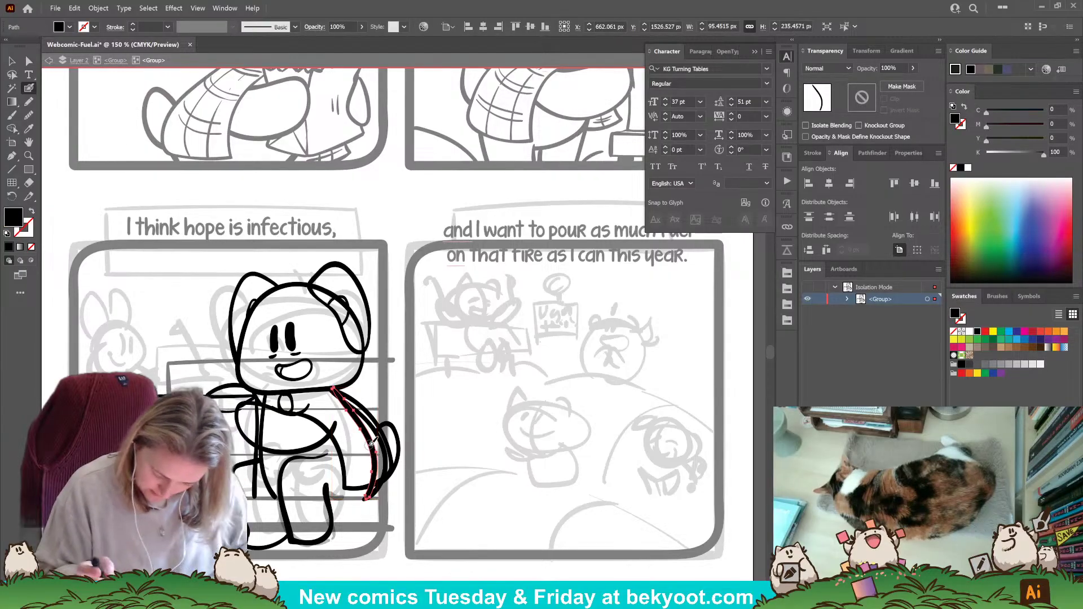
pyautogui.press('Delete')
pyautogui.keyDown('ctrl'); pyautogui.click(371, 494); pyautogui.keyUp('ctrl')
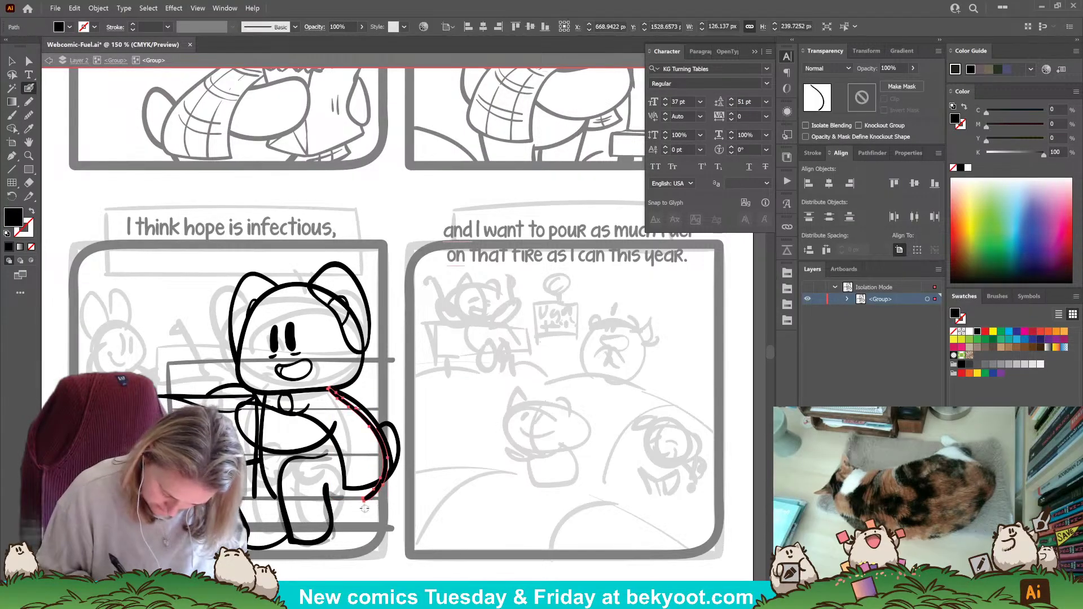
pyautogui.moveTo(327, 388)
pyautogui.mouseDown()
pyautogui.moveTo(377, 443)
pyautogui.moveTo(381, 463)
pyautogui.moveTo(374, 432)
pyautogui.moveTo(382, 470)
pyautogui.moveTo(382, 456)
pyautogui.mouseUp()
pyautogui.keyDown('ctrl'); pyautogui.click(395, 463); pyautogui.keyUp('ctrl')
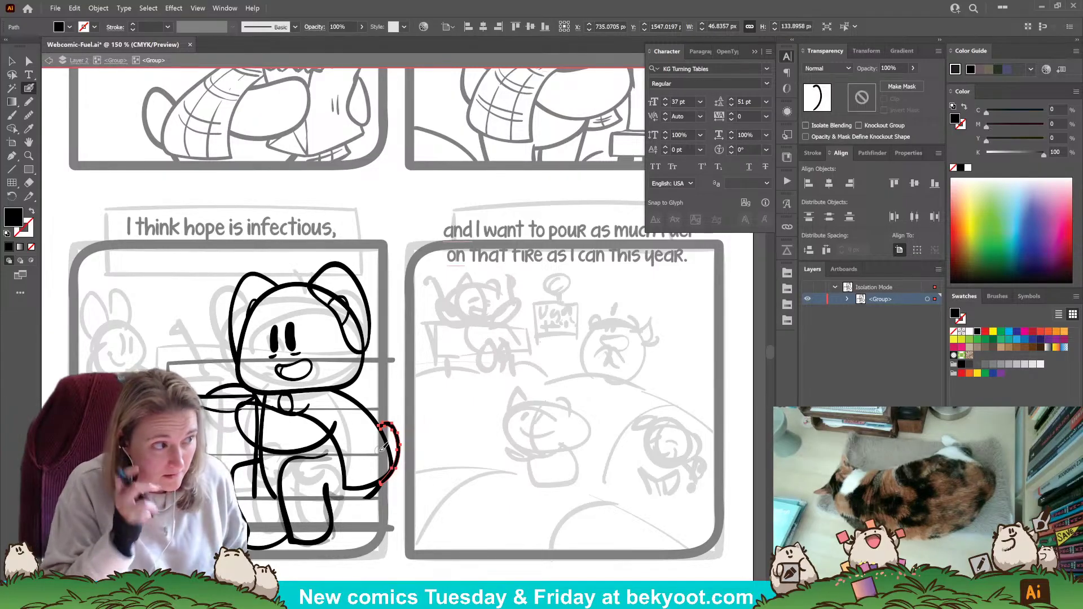
pyautogui.keyDown('ctrl'); pyautogui.click(363, 568); pyautogui.keyUp('ctrl')
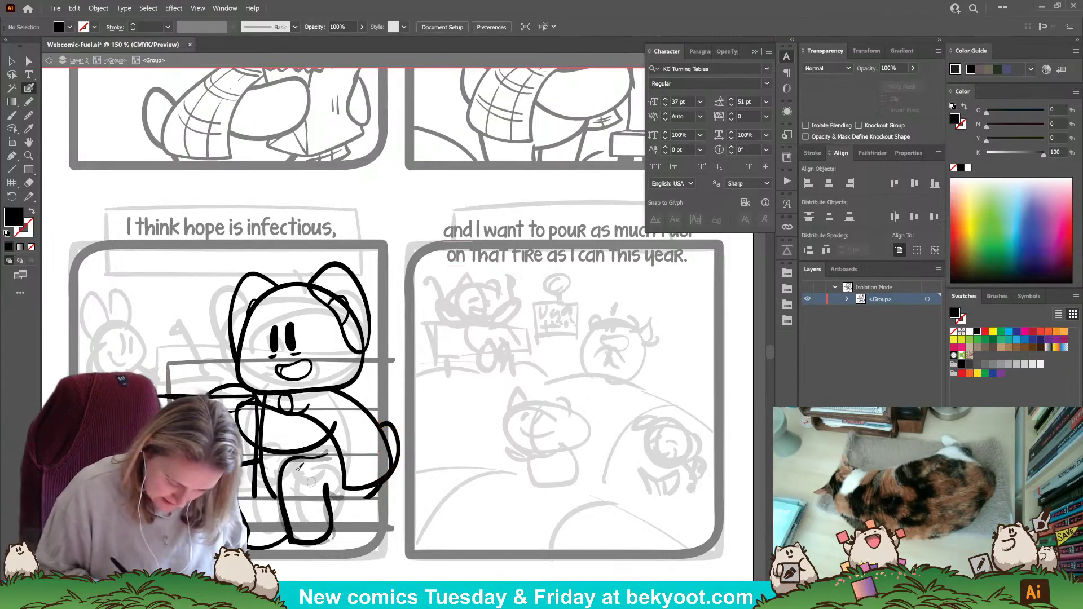
# Erase the part of the body's front line crossing the arm and the part of the head outline crossing the near ear.
pyautogui.keyDown('ctrl'); pyautogui.click(264, 464); pyautogui.keyUp('ctrl')
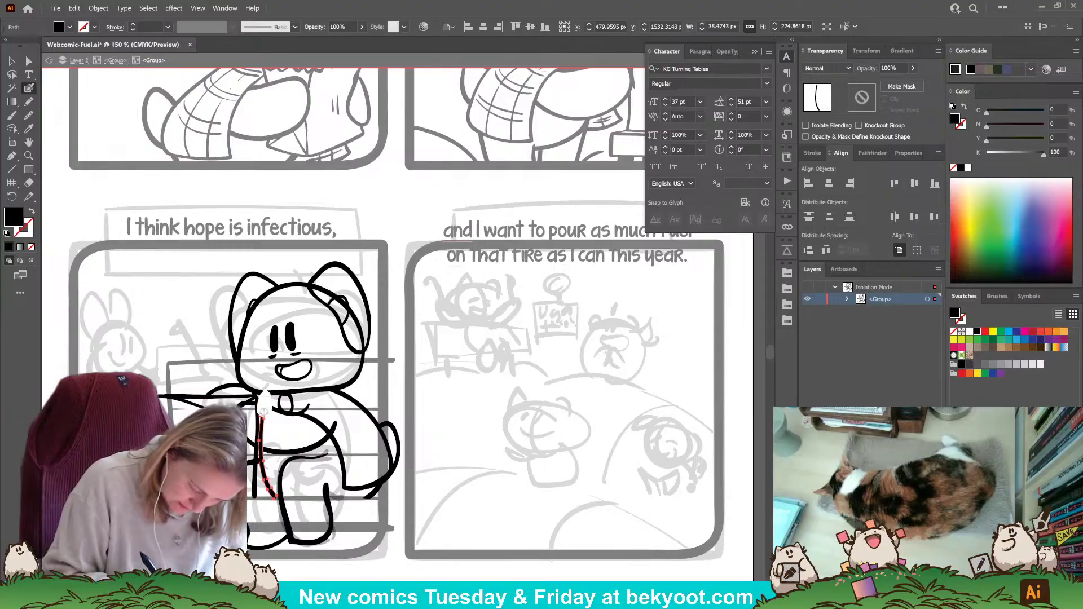
pyautogui.keyDown('ctrl'); pyautogui.click(322, 582); pyautogui.keyUp('ctrl')
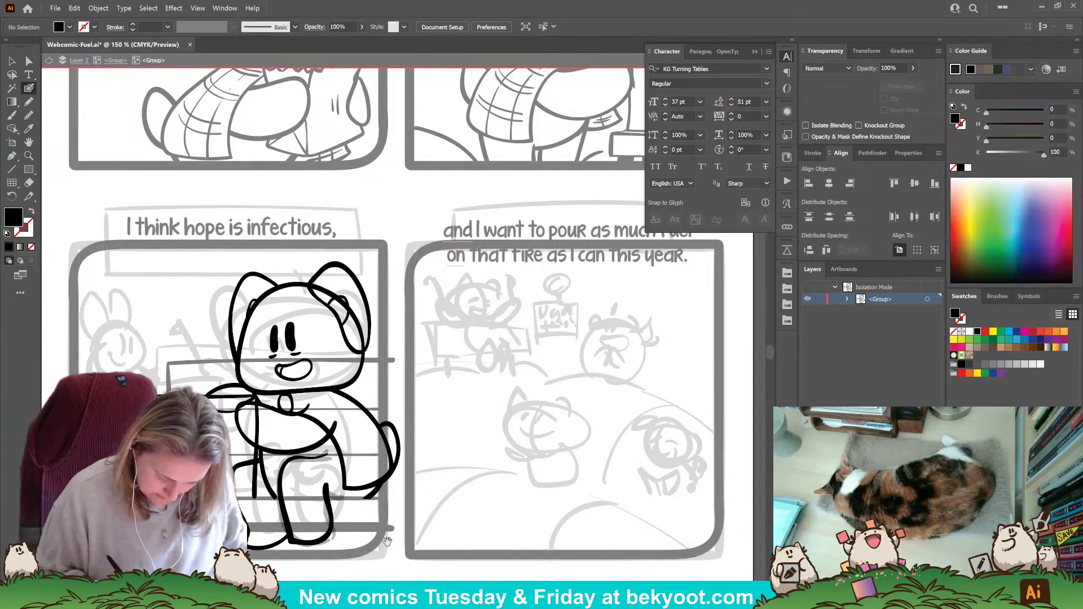
pyautogui.moveTo(387, 541); pyautogui.dragTo(407, 505)
pyautogui.click(383, 333)
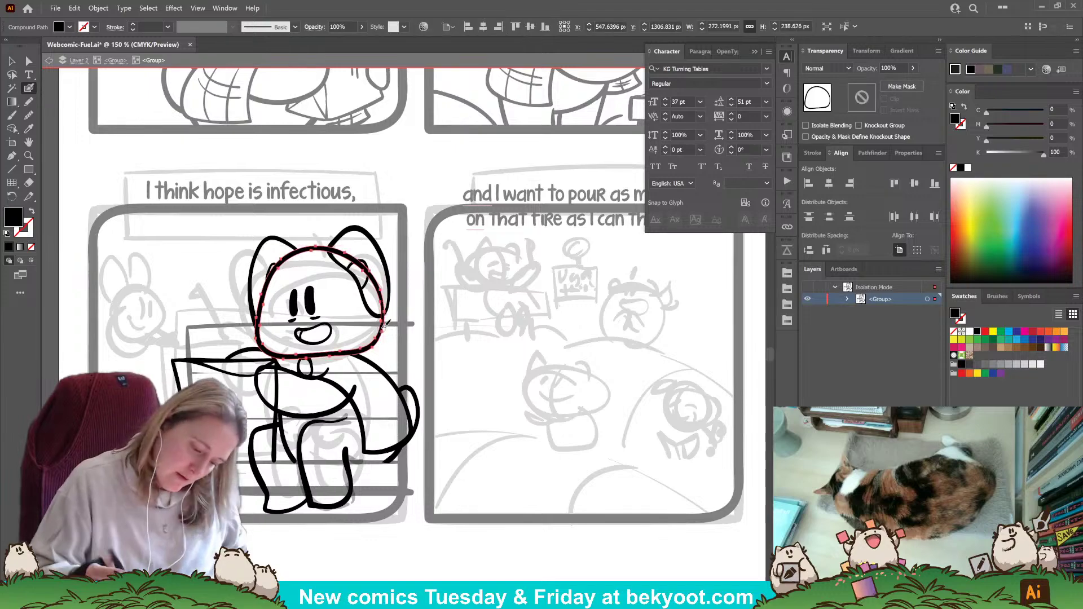
pyautogui.moveTo(337, 250)
pyautogui.mouseDown()
pyautogui.moveTo(367, 271)
pyautogui.moveTo(384, 310)
pyautogui.mouseUp()
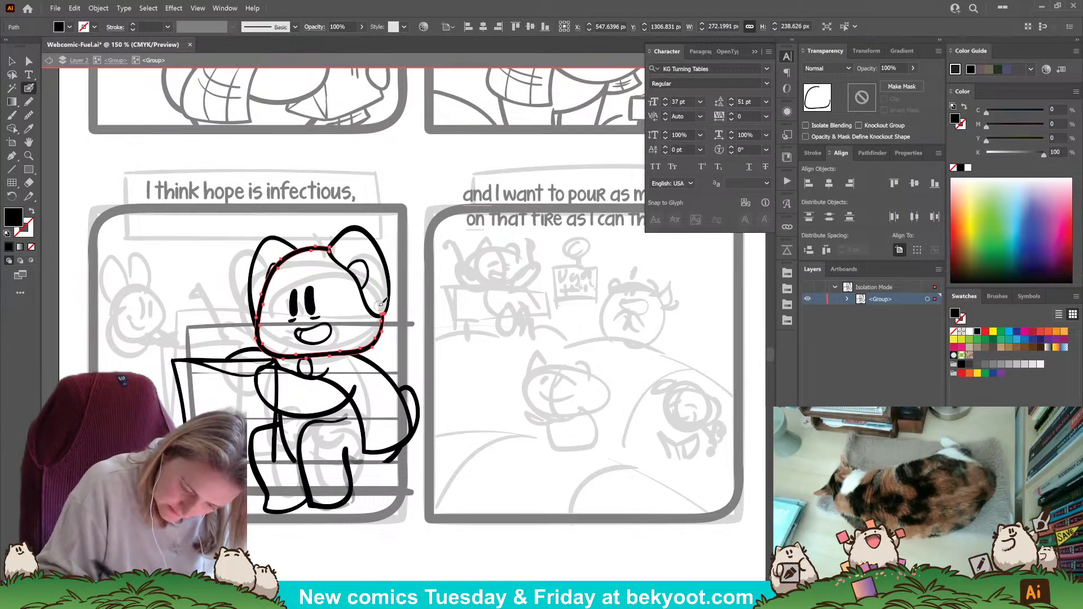
pyautogui.keyDown('ctrl'); pyautogui.click(386, 538); pyautogui.keyUp('ctrl')
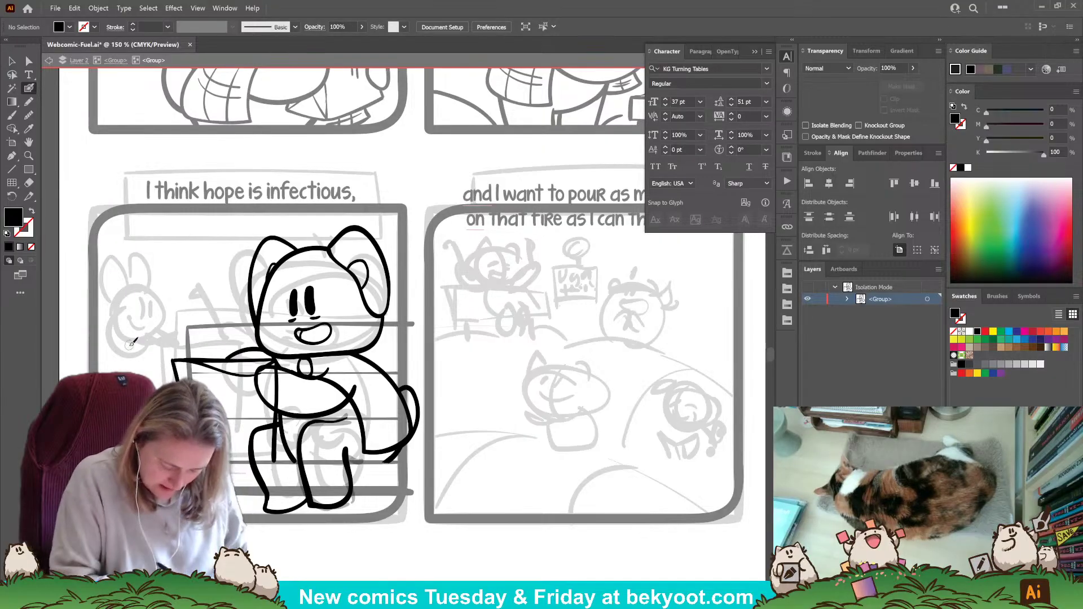
# Delete the short curved line beside the chin and draw a raised far arm with a rounded hand in its place.
pyautogui.moveTo(292, 495); pyautogui.dragTo(283, 488)
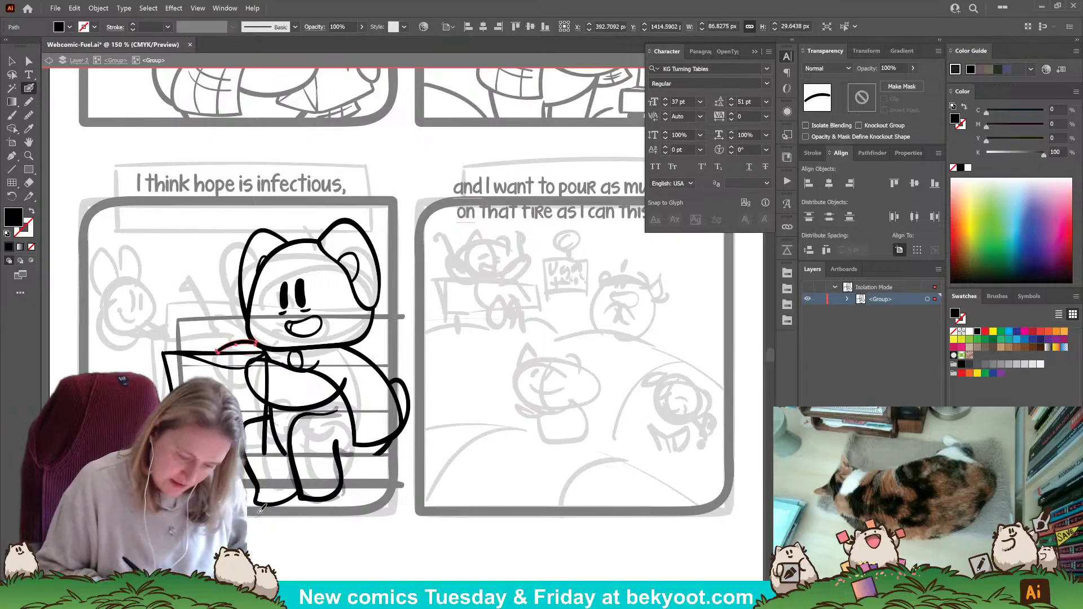
pyautogui.press('Delete')
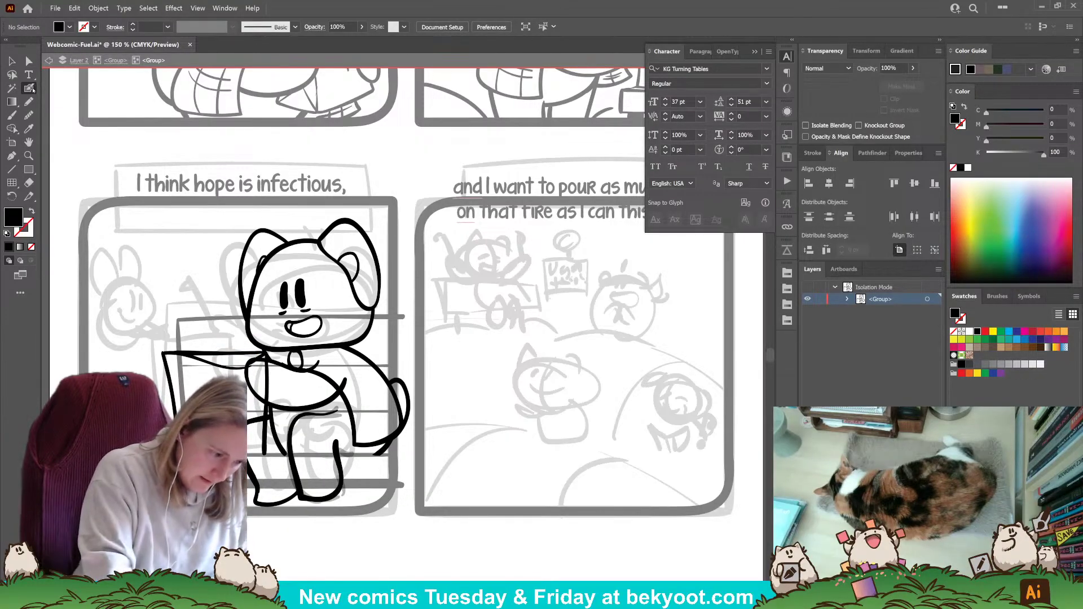
pyautogui.moveTo(266, 349); pyautogui.dragTo(218, 310)
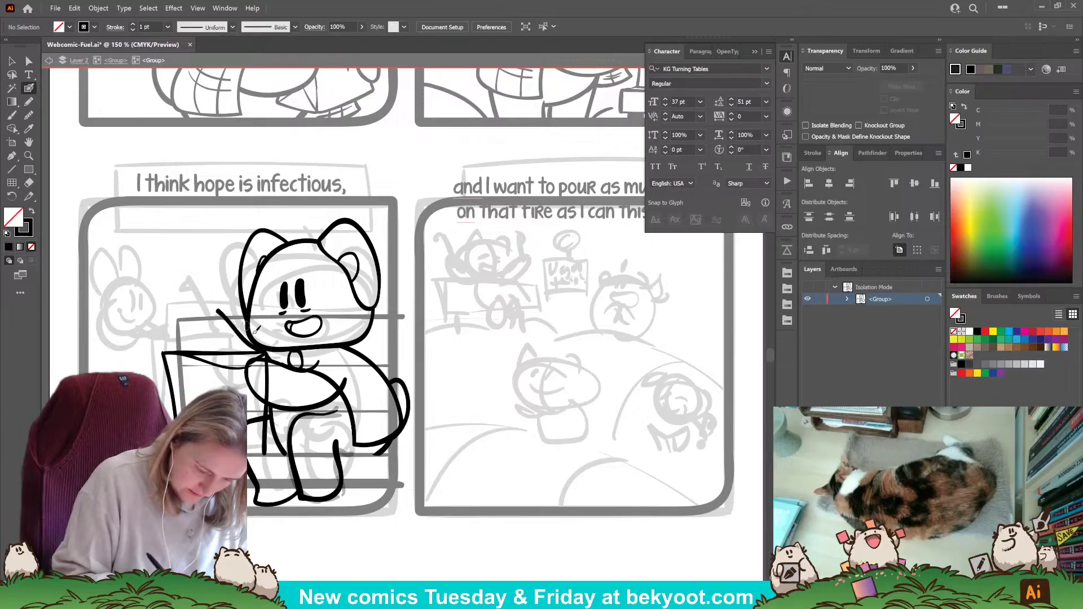
pyautogui.hotkey('ctrl', 'z')
pyautogui.moveTo(265, 350)
pyautogui.mouseDown()
pyautogui.moveTo(224, 318)
pyautogui.moveTo(210, 351)
pyautogui.moveTo(223, 327)
pyautogui.moveTo(222, 336)
pyautogui.moveTo(231, 252)
pyautogui.mouseUp()
pyautogui.hotkey('ctrl', 'z')
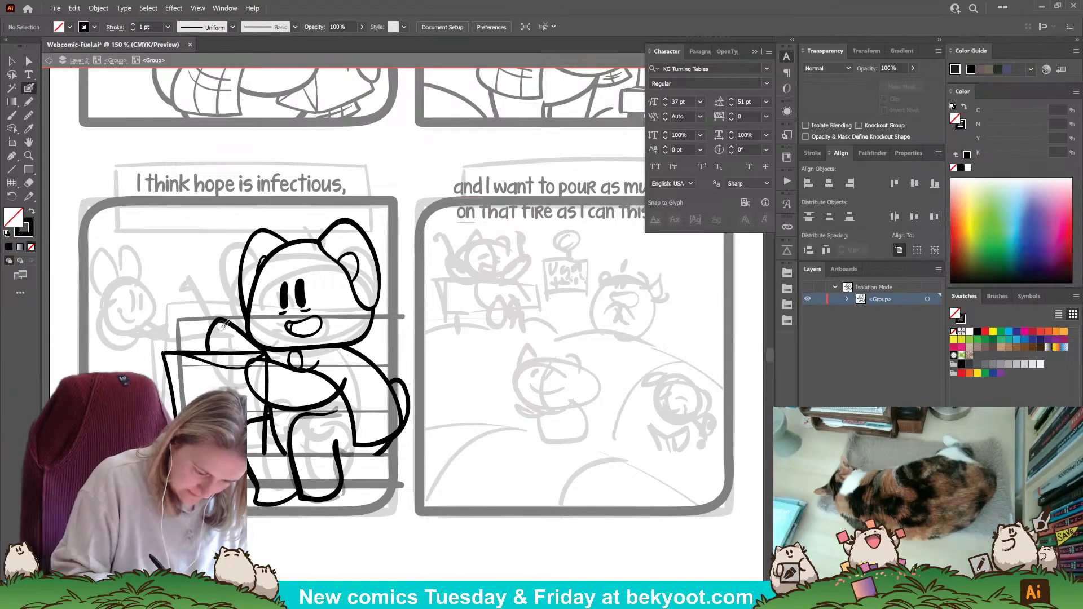
# Draw a slanted stick rising from the raised hand with a small triangular flag at its tip.
pyautogui.moveTo(222, 335); pyautogui.dragTo(195, 255)
pyautogui.hotkey('ctrl', 'z')
pyautogui.moveTo(228, 341)
pyautogui.mouseDown()
pyautogui.moveTo(192, 256)
pyautogui.moveTo(193, 268)
pyautogui.mouseUp()
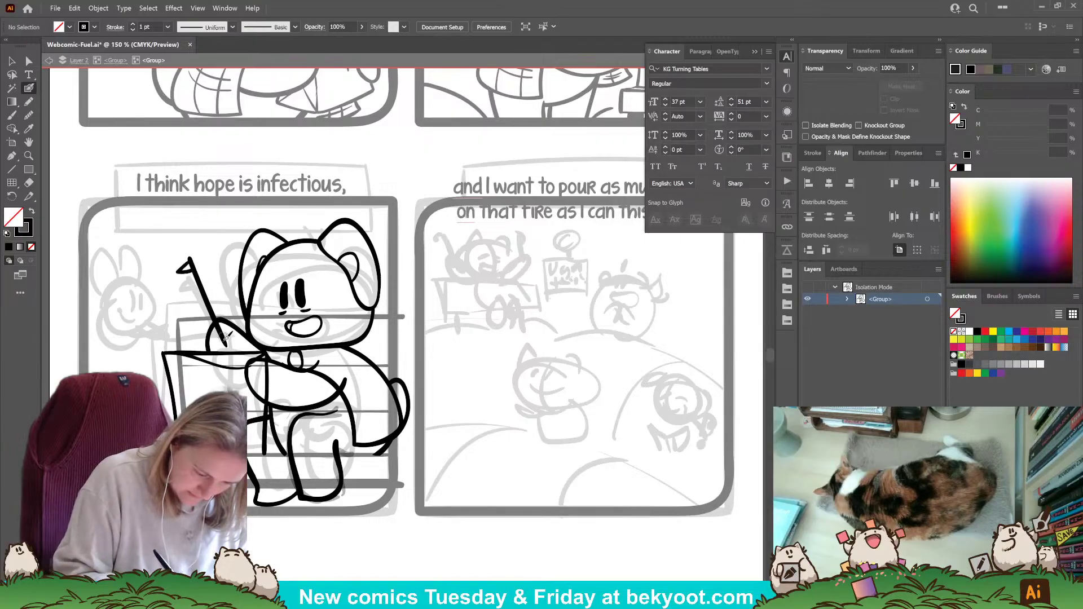
pyautogui.moveTo(223, 341); pyautogui.dragTo(207, 256)
pyautogui.hotkey('ctrl', 'z')
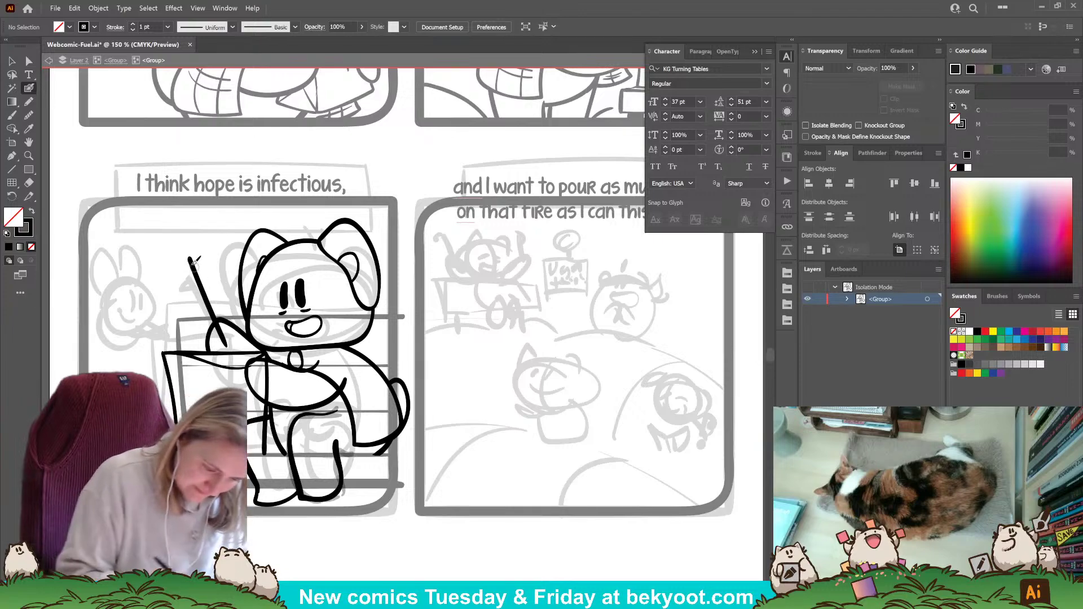
pyautogui.moveTo(190, 259)
pyautogui.mouseDown()
pyautogui.moveTo(166, 273)
pyautogui.moveTo(195, 271)
pyautogui.mouseUp()
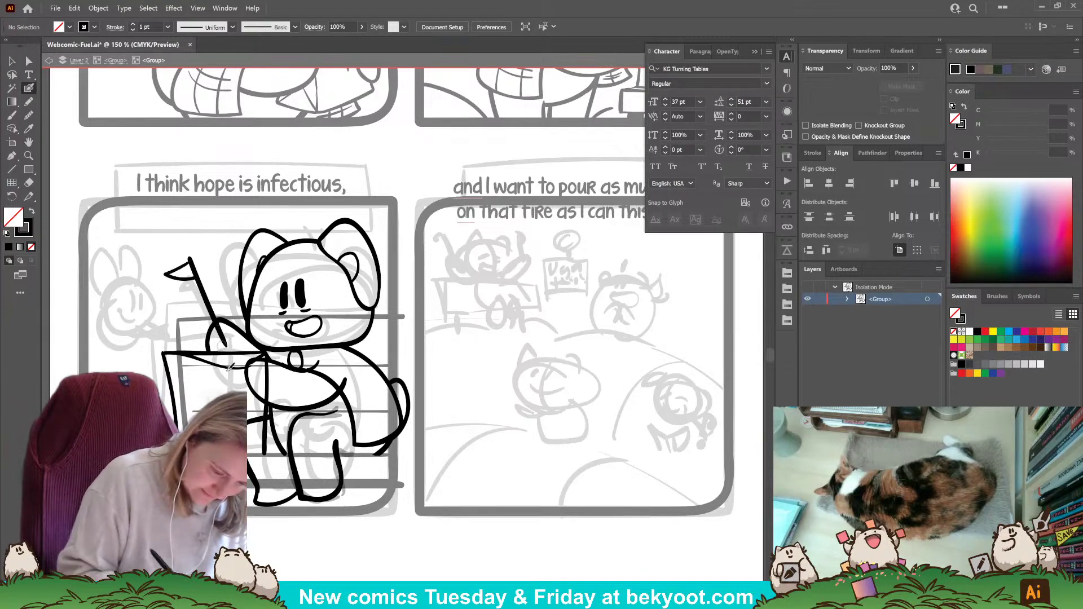
# Draw two short curved motion lines in the space between the raised flag and the character's head.
pyautogui.moveTo(225, 213)
pyautogui.mouseDown()
pyautogui.moveTo(233, 261)
pyautogui.moveTo(219, 254)
pyautogui.mouseUp()
pyautogui.hotkey('ctrl', 'z')
pyautogui.hotkey('ctrl', 'z')
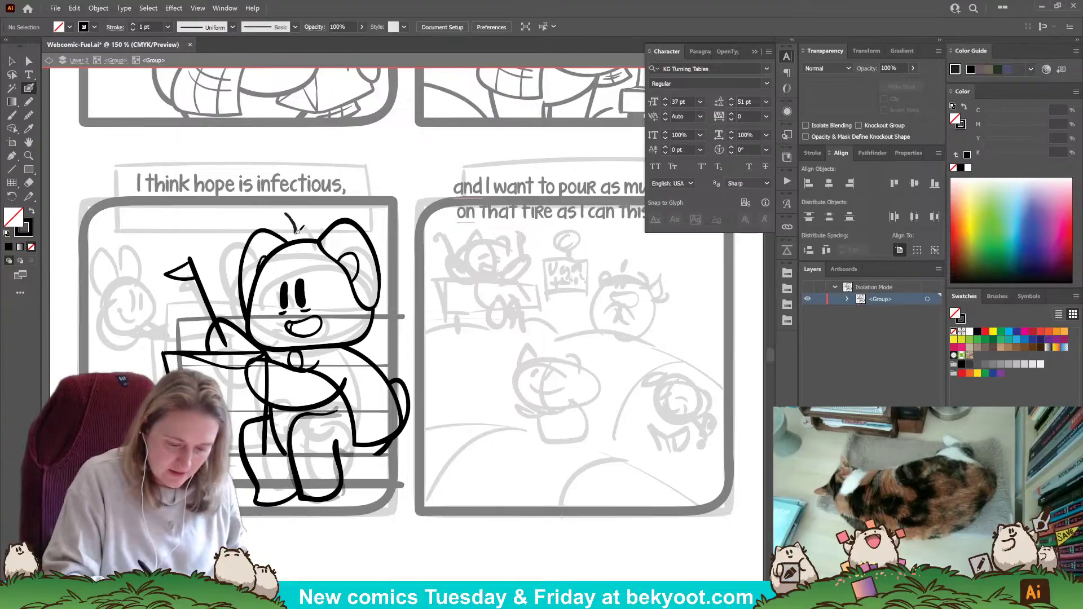
pyautogui.moveTo(218, 225); pyautogui.dragTo(229, 283)
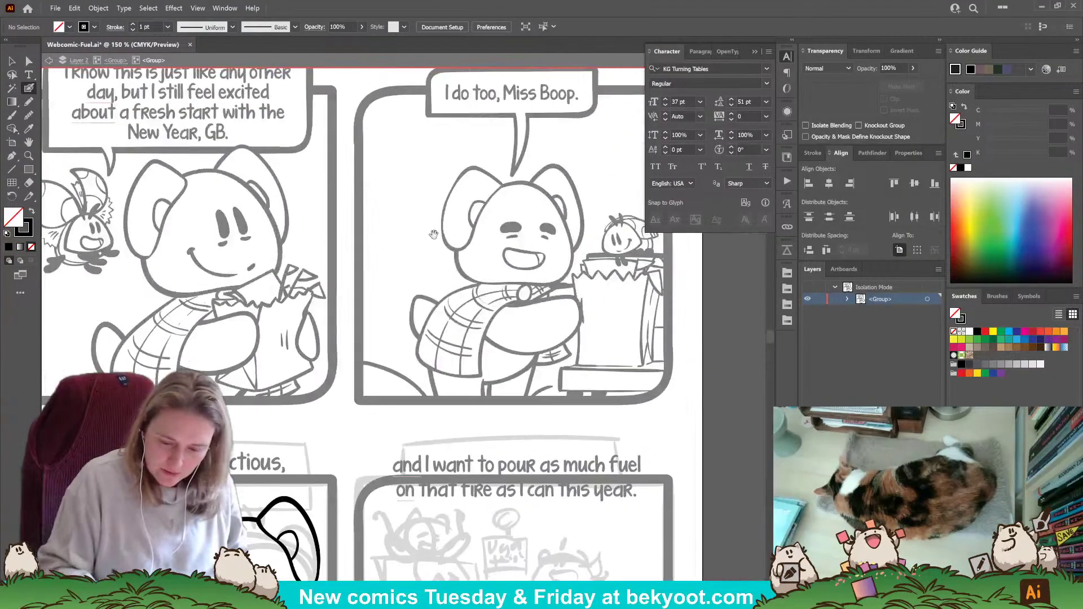
pyautogui.moveTo(339, 205)
pyautogui.mouseDown()
pyautogui.moveTo(279, 484)
pyautogui.moveTo(338, 341)
pyautogui.mouseUp()
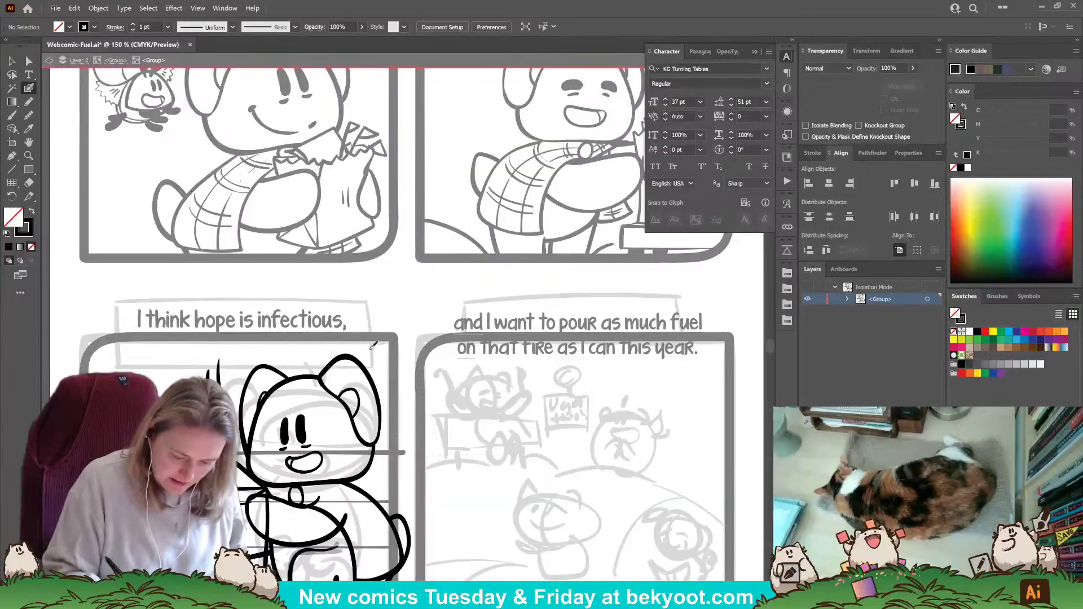
pyautogui.moveTo(348, 511); pyautogui.dragTo(343, 410)
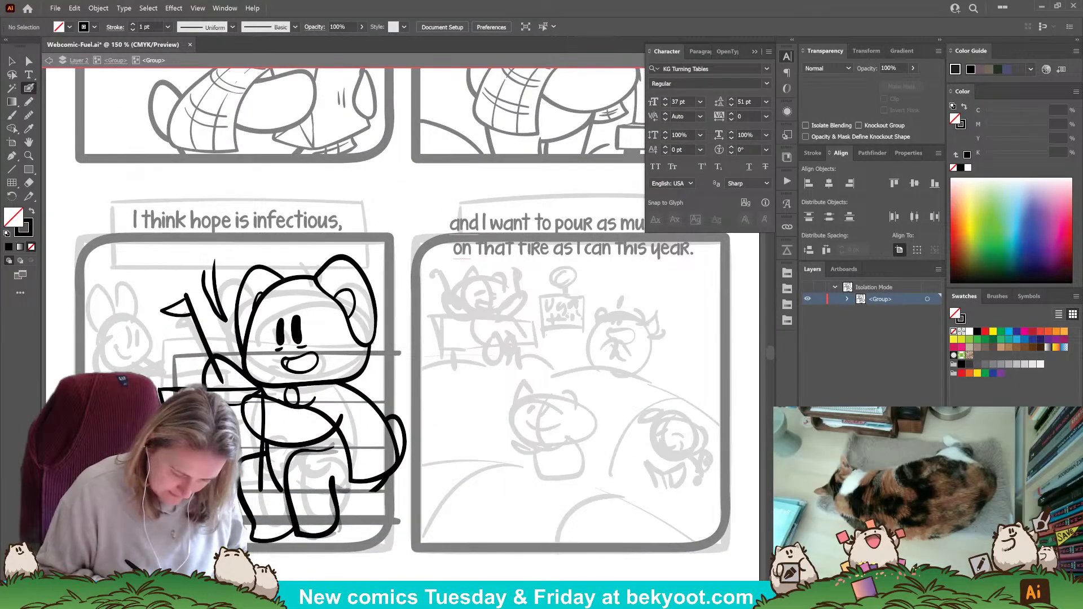
# Draw plaid lines over the seated character's shawl, running along its curve and crossing it from the neck to the back edge.
pyautogui.moveTo(286, 418)
pyautogui.mouseDown()
pyautogui.moveTo(294, 398)
pyautogui.moveTo(351, 388)
pyautogui.moveTo(354, 405)
pyautogui.mouseUp()
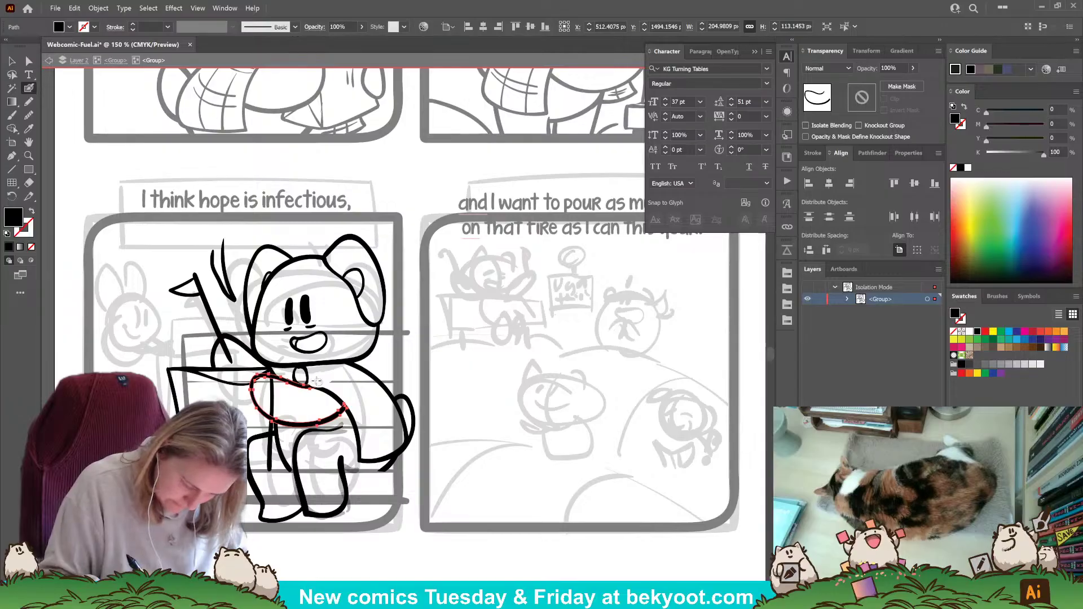
pyautogui.press('ctrl')
pyautogui.keyDown('ctrl'); pyautogui.click(345, 545); pyautogui.keyUp('ctrl')
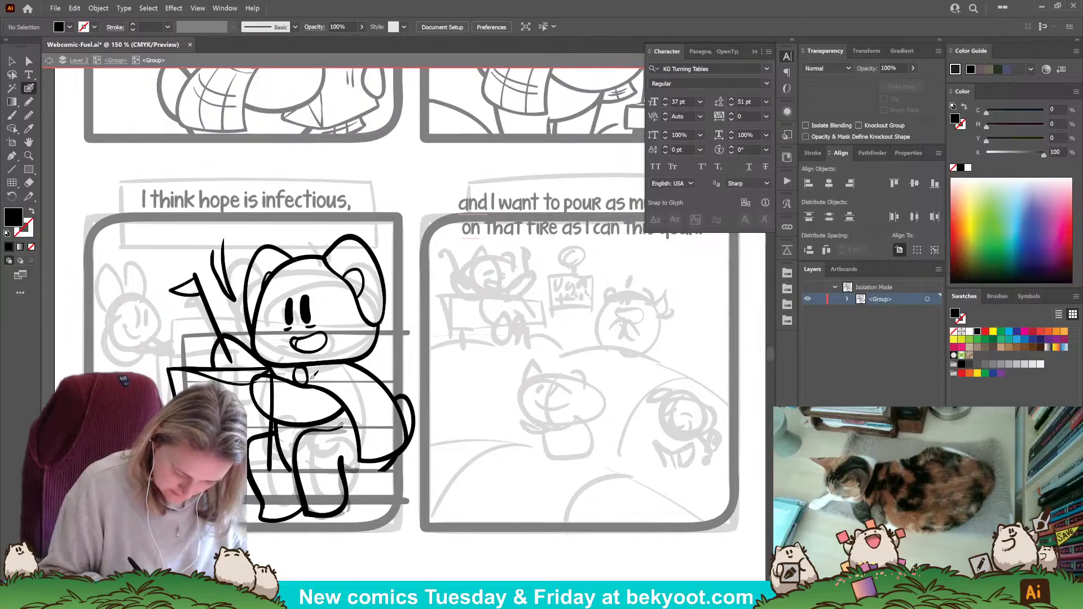
pyautogui.hotkey('shift', 'x')
pyautogui.moveTo(357, 386); pyautogui.dragTo(389, 454)
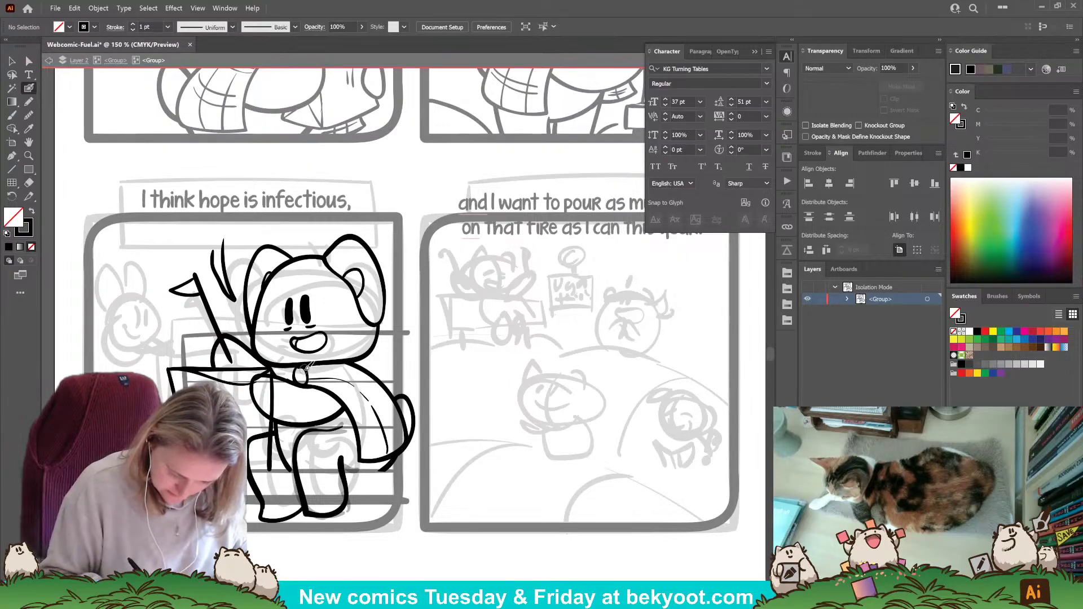
pyautogui.moveTo(385, 390); pyautogui.dragTo(403, 427)
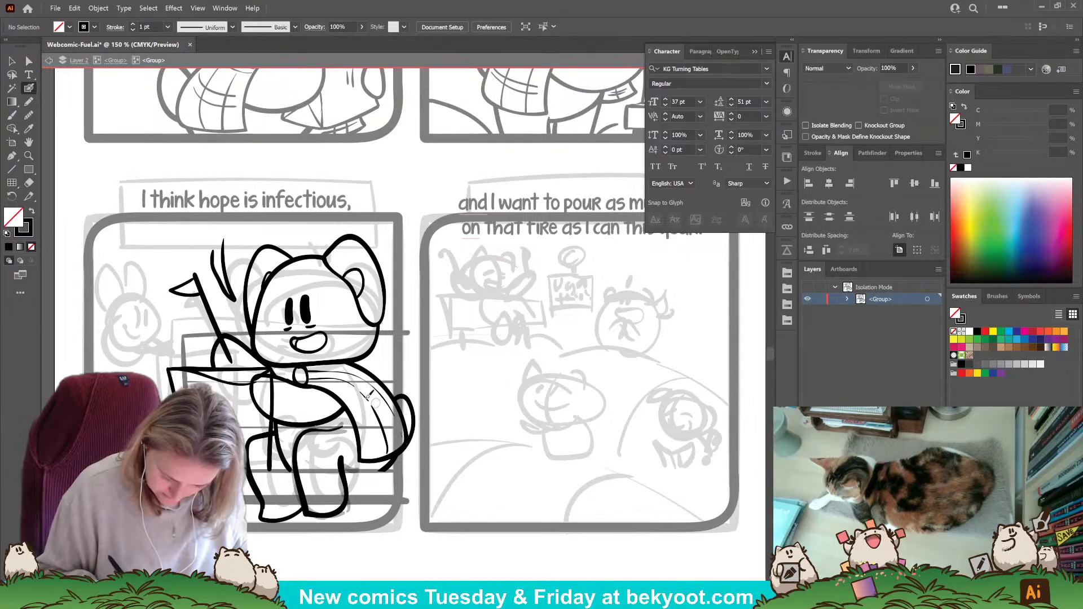
pyautogui.moveTo(321, 375)
pyautogui.mouseDown()
pyautogui.moveTo(353, 366)
pyautogui.moveTo(346, 391)
pyautogui.moveTo(361, 369)
pyautogui.moveTo(348, 392)
pyautogui.moveTo(382, 379)
pyautogui.moveTo(386, 392)
pyautogui.moveTo(362, 415)
pyautogui.moveTo(391, 393)
pyautogui.moveTo(375, 417)
pyautogui.moveTo(406, 417)
pyautogui.moveTo(368, 448)
pyautogui.mouseUp()
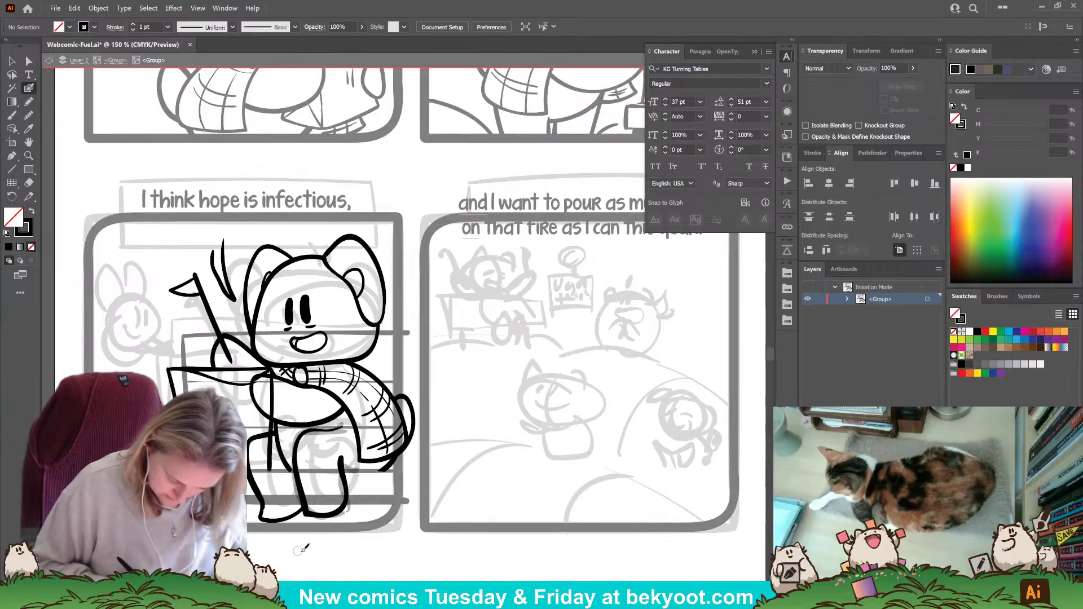
# Replace the smooth curve just below the paper bag's upper edge with a zigzag line ending at the character's arm.
pyautogui.moveTo(328, 523); pyautogui.dragTo(330, 507)
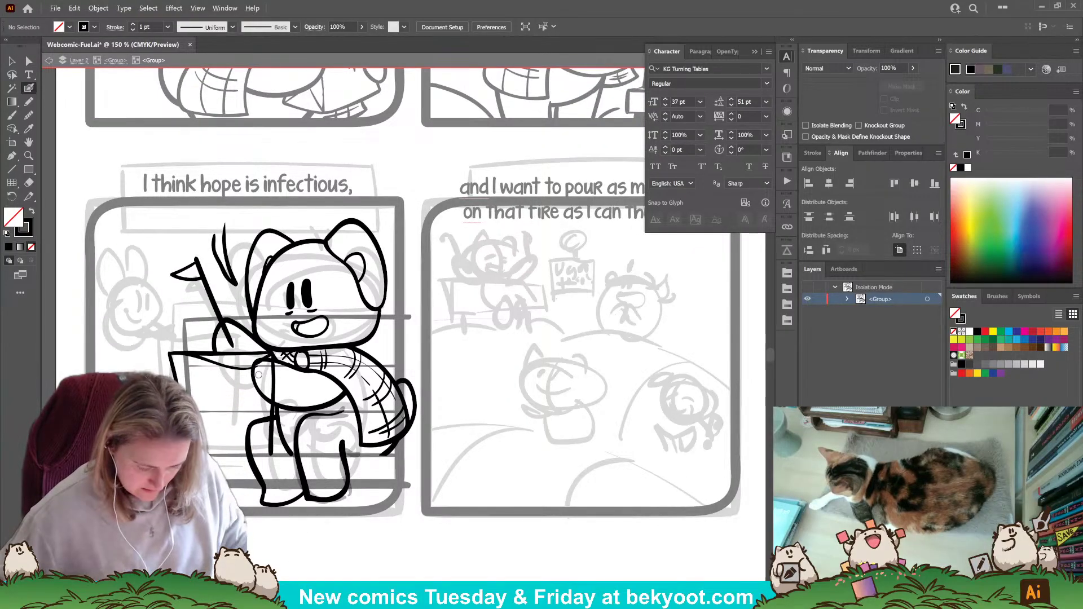
pyautogui.scroll(1, 258, 375)
pyautogui.moveTo(316, 498); pyautogui.dragTo(433, 478)
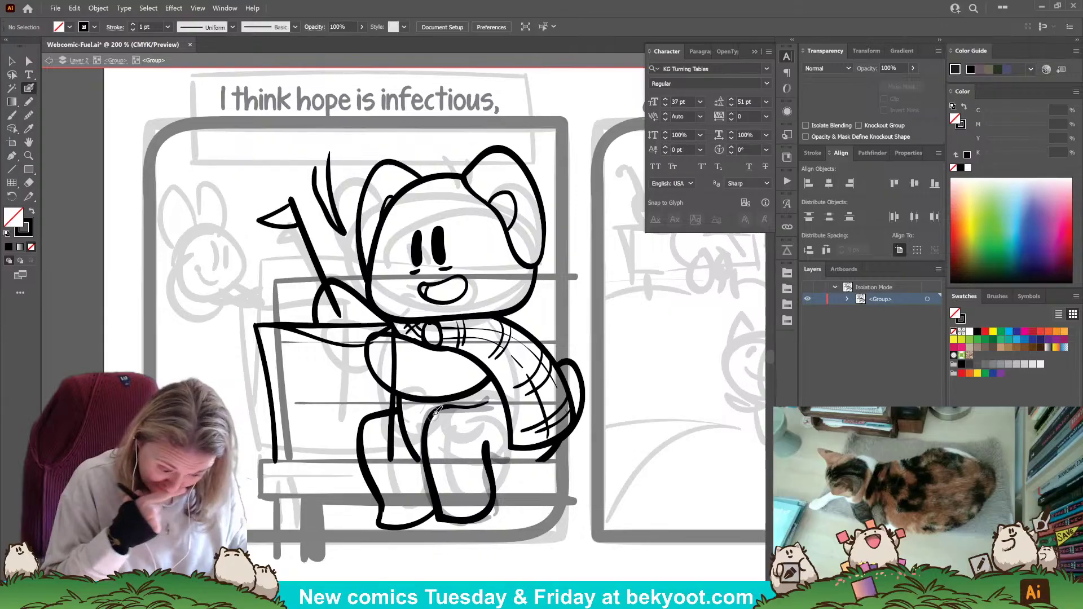
pyautogui.keyDown('ctrl'); pyautogui.click(274, 409); pyautogui.keyUp('ctrl')
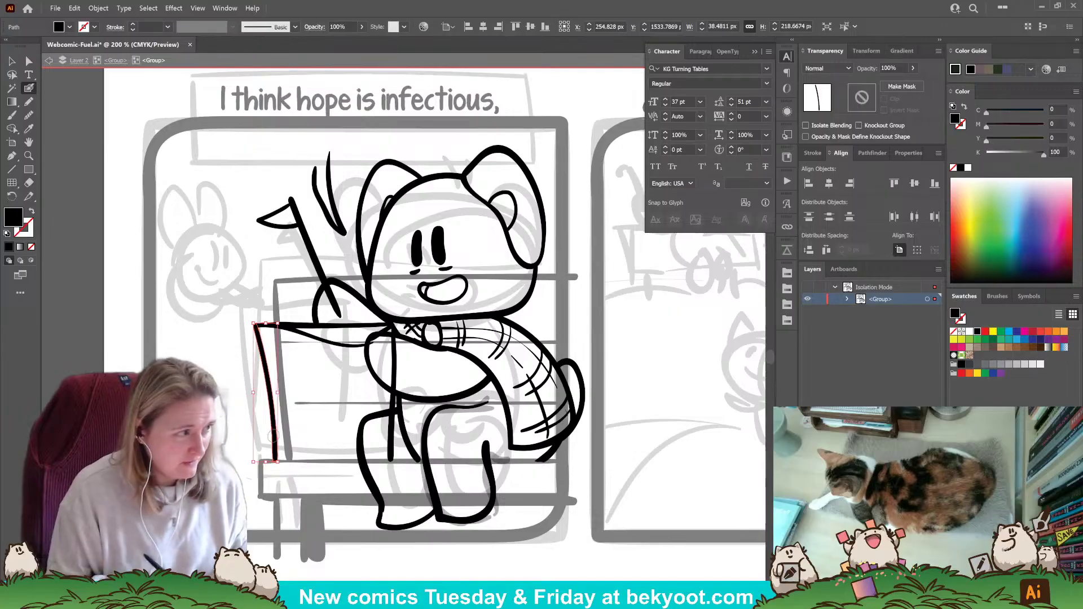
pyautogui.hotkey('ctrl', 'shift', 'a')
pyautogui.moveTo(280, 345); pyautogui.dragTo(264, 359)
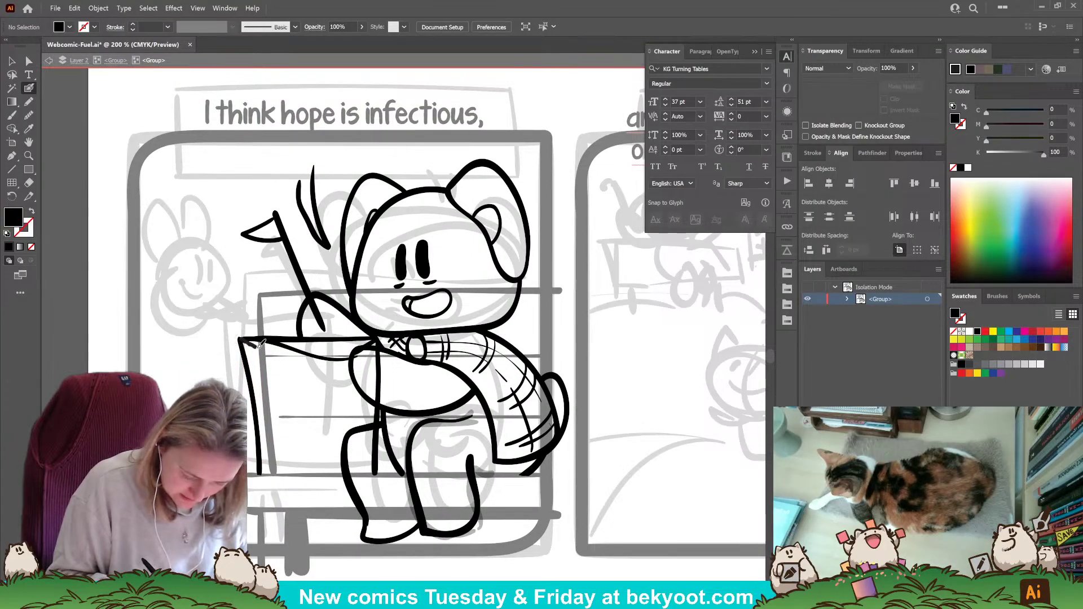
pyautogui.hotkey('shift', 'x')
pyautogui.moveTo(286, 345); pyautogui.dragTo(357, 356)
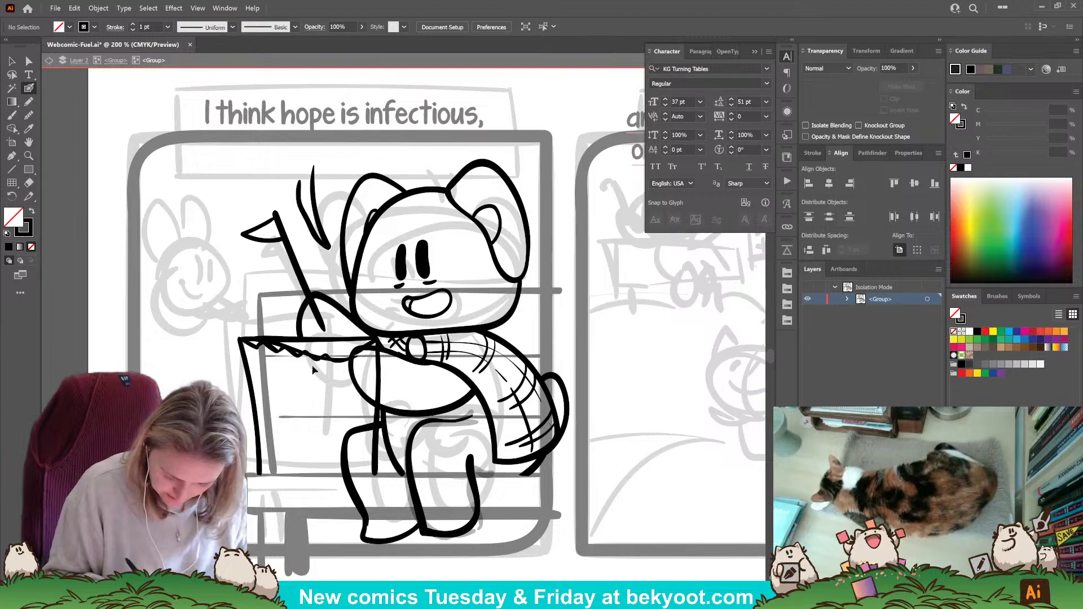
pyautogui.keyDown('ctrl'); pyautogui.click(305, 355); pyautogui.keyUp('ctrl')
pyautogui.hotkey('ctrl', 'shift', 'a')
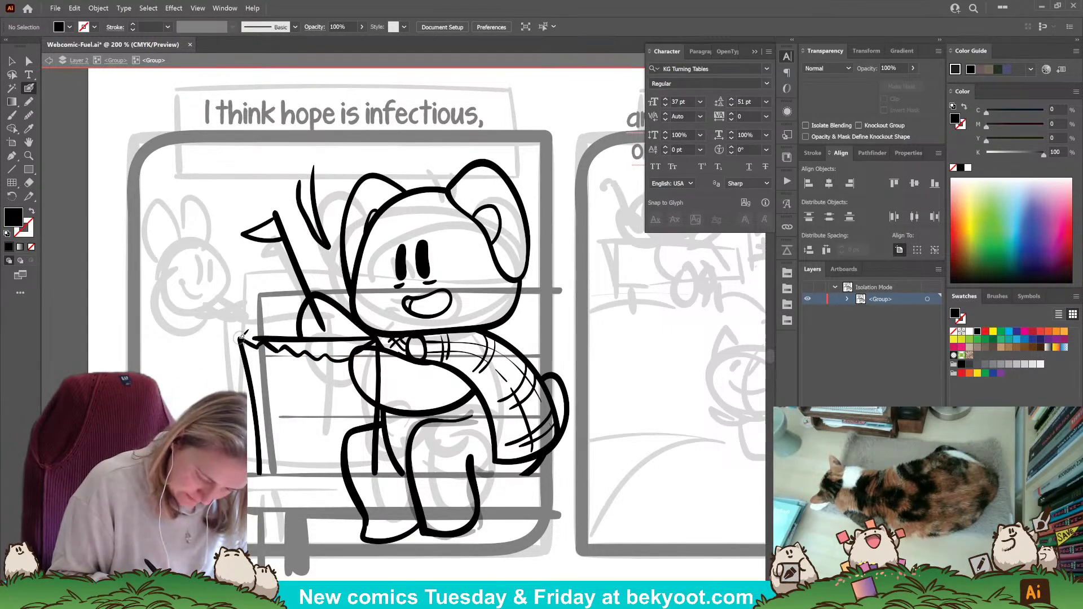
pyautogui.hotkey('shift', 'x')
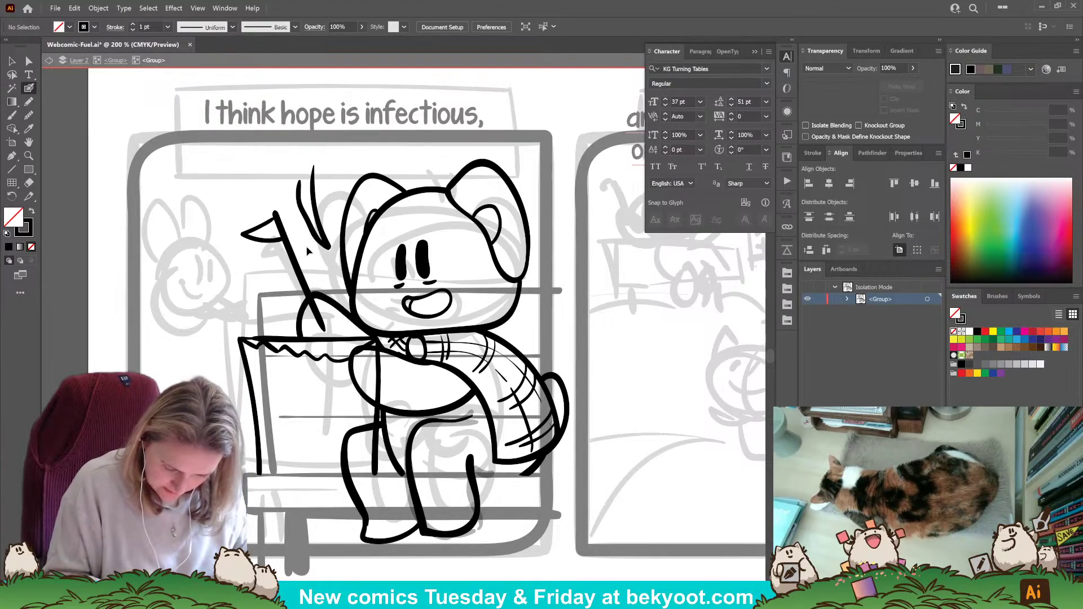
# Draw a small rounded head with a curved centre guideline over the rough small character beside the flag.
pyautogui.moveTo(217, 245); pyautogui.dragTo(261, 260)
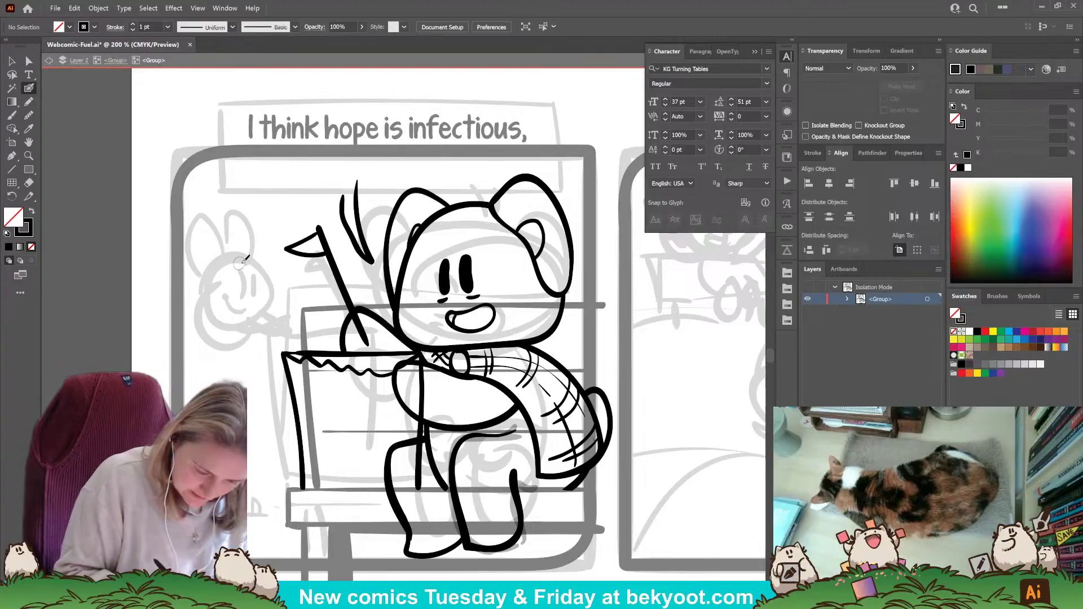
pyautogui.moveTo(231, 257); pyautogui.dragTo(213, 297)
pyautogui.hotkey('ctrl', 'z')
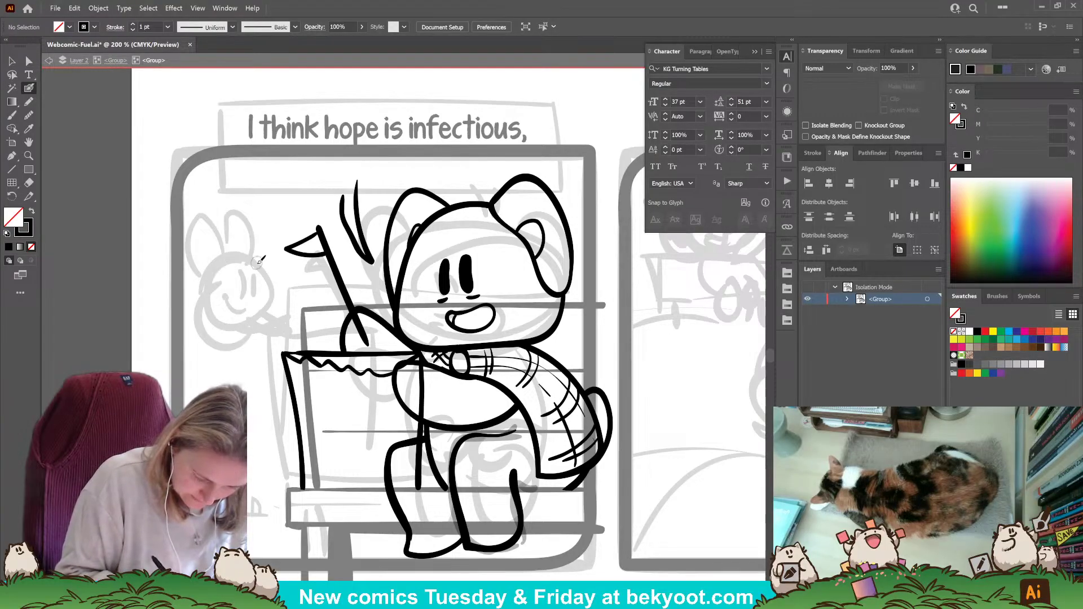
pyautogui.moveTo(238, 255); pyautogui.dragTo(215, 284)
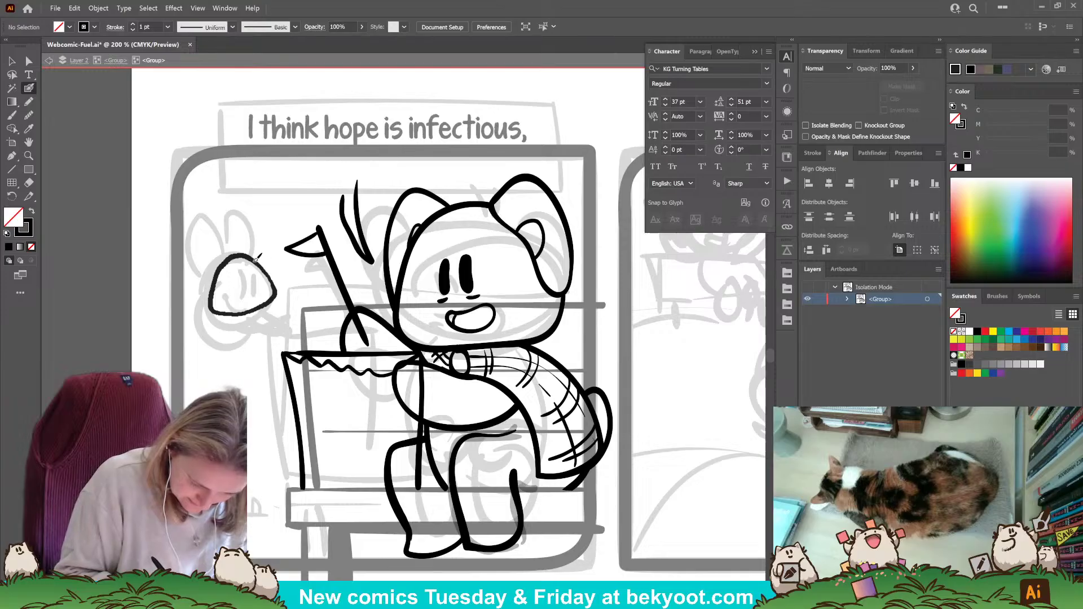
pyautogui.moveTo(257, 258); pyautogui.dragTo(283, 287)
pyautogui.keyDown('ctrl'); pyautogui.click(277, 299); pyautogui.keyUp('ctrl')
pyautogui.keyDown('ctrl'); pyautogui.click(282, 261); pyautogui.keyUp('ctrl')
pyautogui.moveTo(234, 248); pyautogui.dragTo(252, 340)
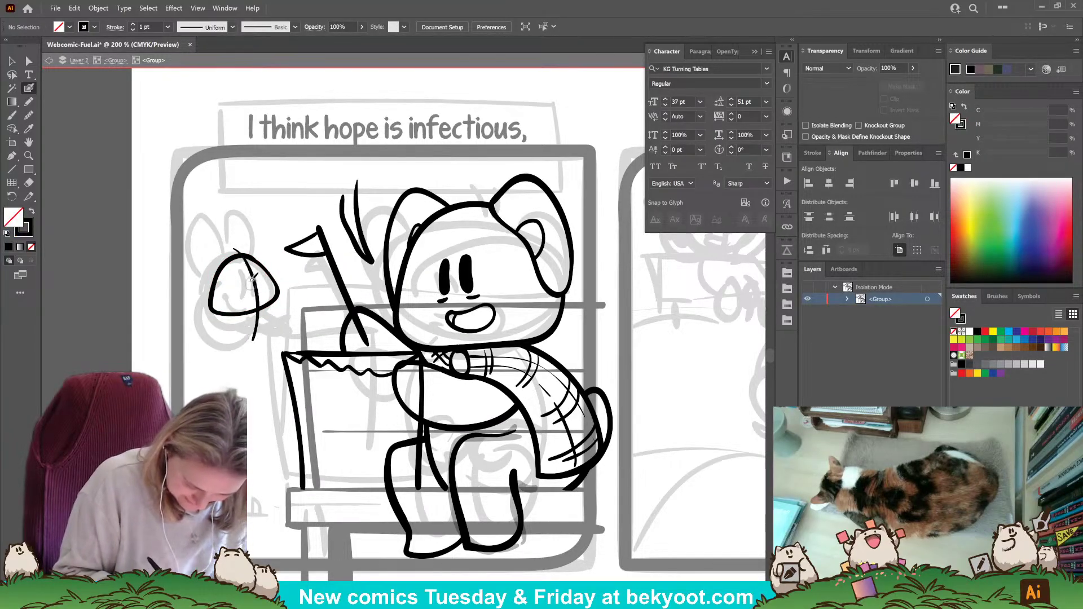
# Draw two oval eyes and a smile on the small head and add a tuft of hair on its crown.
pyautogui.moveTo(256, 273); pyautogui.dragTo(261, 290)
pyautogui.hotkey('ctrl', 'z')
pyautogui.hotkey('ctrl', 'z')
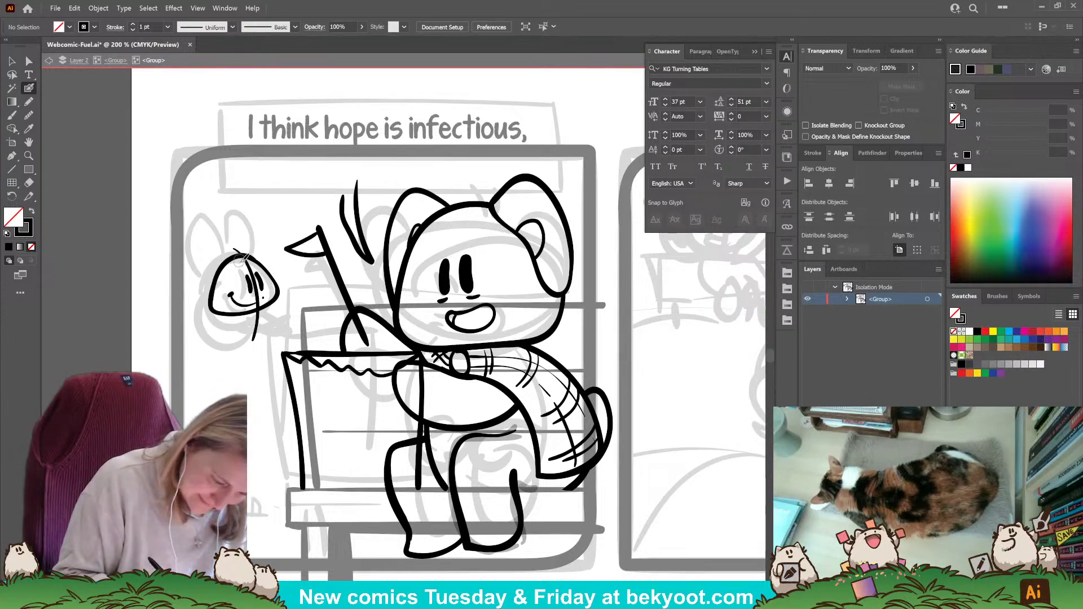
pyautogui.moveTo(241, 263)
pyautogui.mouseDown()
pyautogui.moveTo(247, 238)
pyautogui.moveTo(262, 243)
pyautogui.mouseUp()
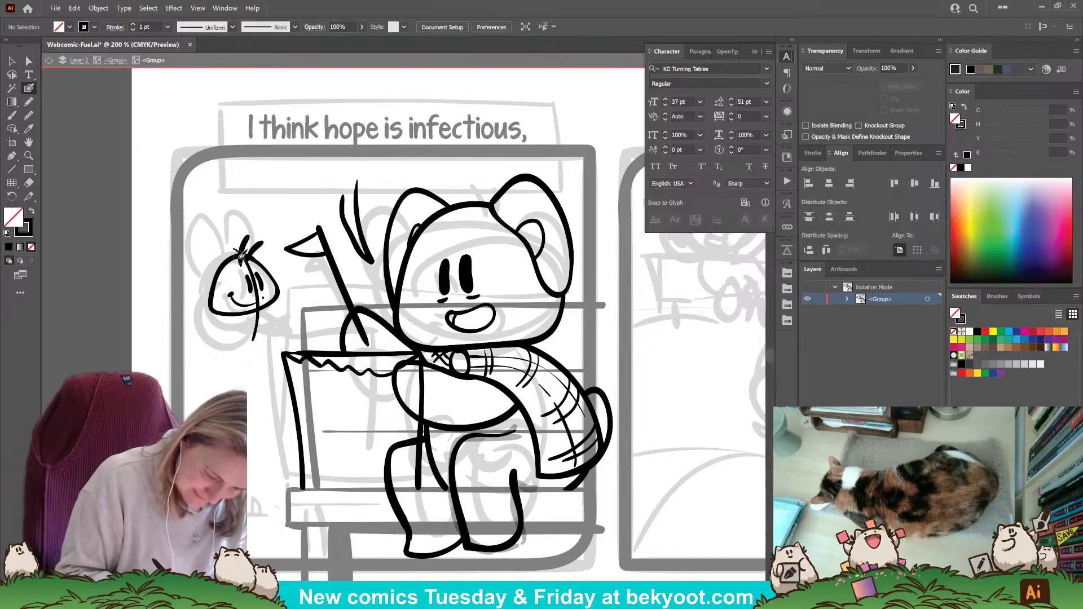
# Draw the small character's rounded body with dark little arms and feet, and add two large rounded wings behind the head.
pyautogui.moveTo(210, 286)
pyautogui.mouseDown()
pyautogui.moveTo(213, 337)
pyautogui.moveTo(243, 349)
pyautogui.moveTo(273, 322)
pyautogui.moveTo(277, 293)
pyautogui.mouseUp()
pyautogui.moveTo(218, 341)
pyautogui.mouseDown()
pyautogui.moveTo(195, 326)
pyautogui.moveTo(202, 354)
pyautogui.moveTo(265, 350)
pyautogui.moveTo(210, 318)
pyautogui.moveTo(234, 332)
pyautogui.moveTo(275, 319)
pyautogui.moveTo(247, 322)
pyautogui.moveTo(246, 312)
pyautogui.moveTo(282, 322)
pyautogui.mouseUp()
pyautogui.hotkey('ctrl', 'z')
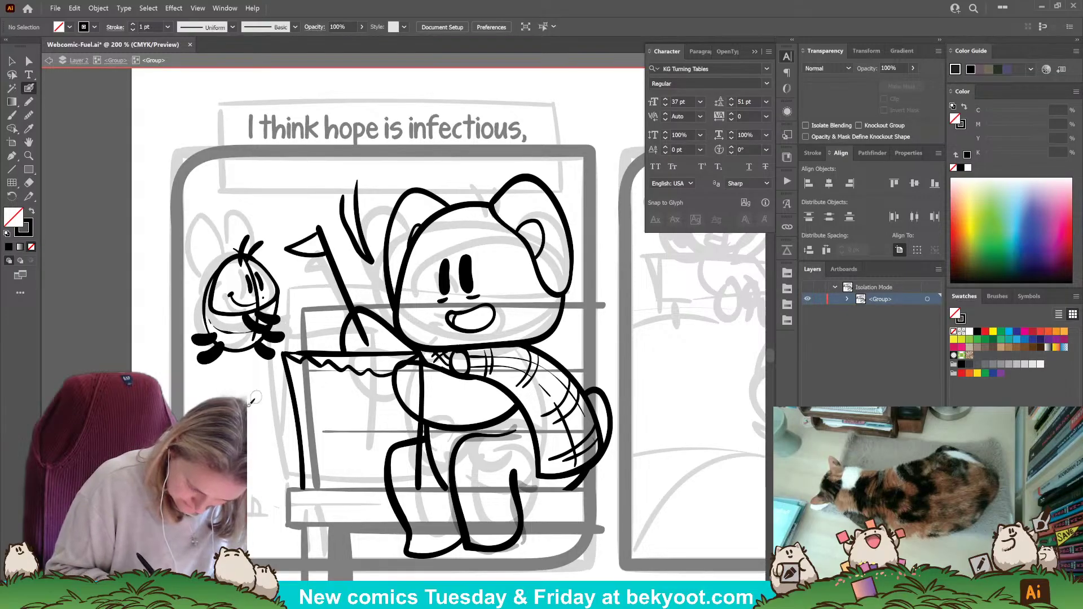
pyautogui.moveTo(227, 249)
pyautogui.mouseDown()
pyautogui.moveTo(170, 212)
pyautogui.moveTo(187, 285)
pyautogui.moveTo(202, 291)
pyautogui.moveTo(222, 236)
pyautogui.moveTo(179, 230)
pyautogui.moveTo(166, 293)
pyautogui.moveTo(196, 290)
pyautogui.moveTo(220, 271)
pyautogui.moveTo(221, 201)
pyautogui.moveTo(235, 192)
pyautogui.moveTo(277, 209)
pyautogui.moveTo(261, 252)
pyautogui.mouseUp()
pyautogui.hotkey('ctrl', 'z')
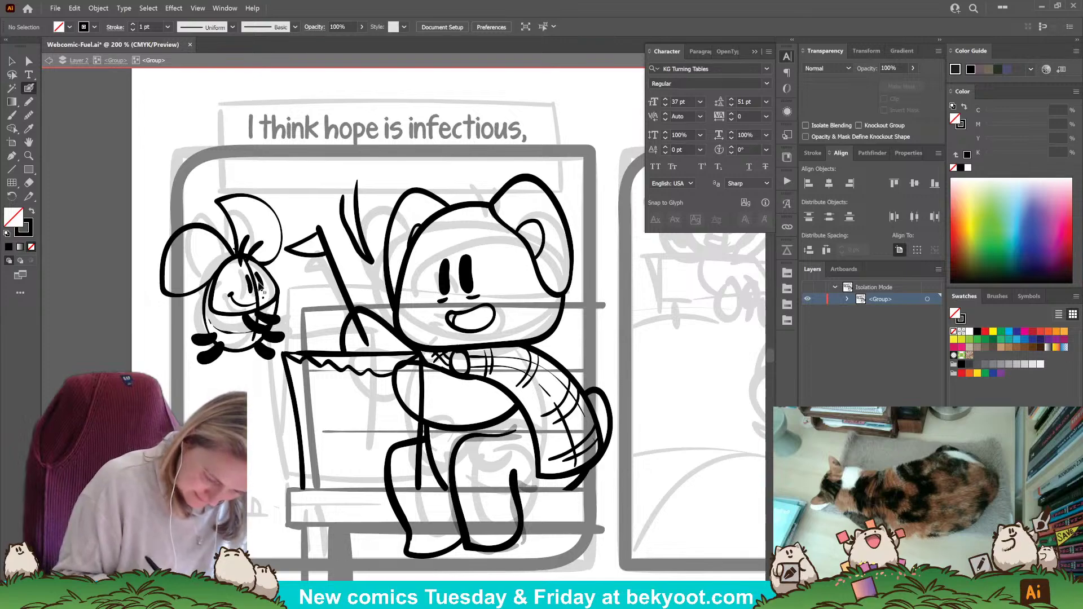
# Delete the curved centre guideline running through the small character's face and body.
pyautogui.moveTo(250, 274); pyautogui.dragTo(252, 292)
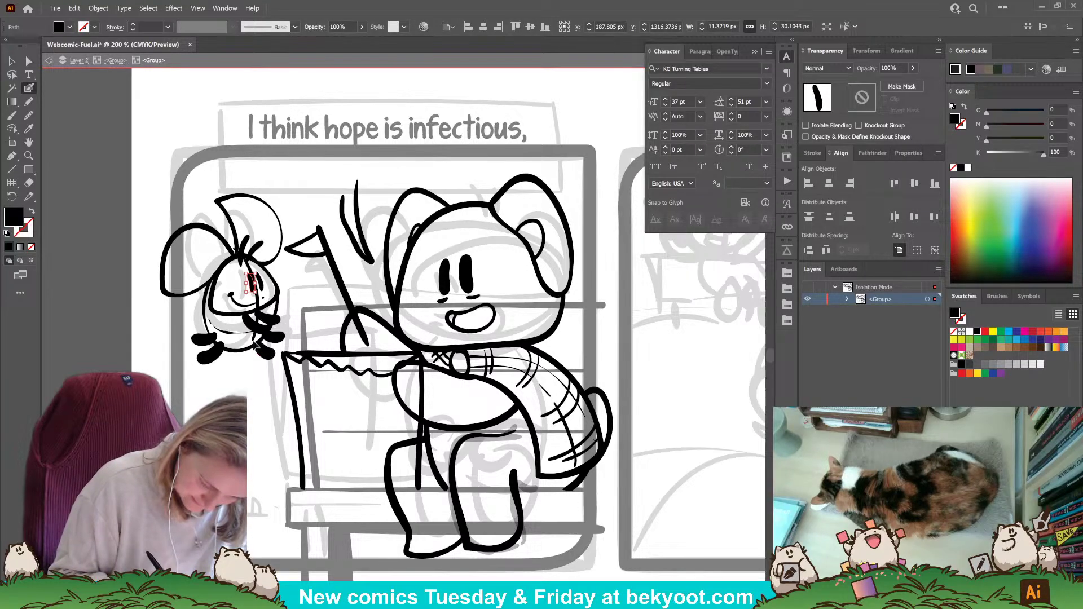
pyautogui.keyDown('ctrl'); pyautogui.click(255, 341); pyautogui.keyUp('ctrl')
pyautogui.keyDown('ctrl'); pyautogui.click(252, 338); pyautogui.keyUp('ctrl')
pyautogui.keyDown('ctrl'); pyautogui.click(258, 314); pyautogui.keyUp('ctrl')
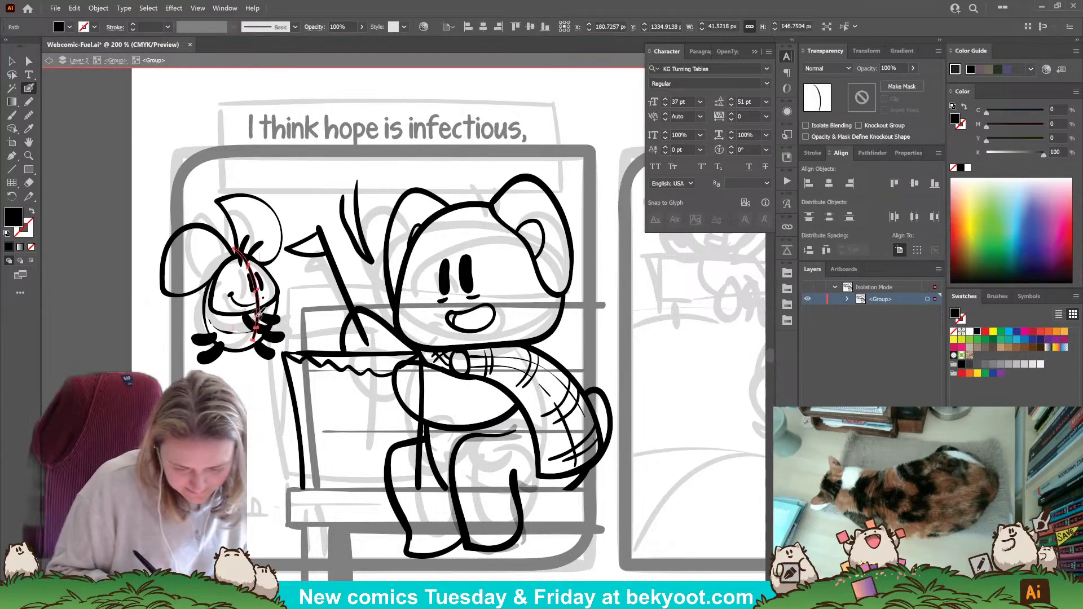
pyautogui.hotkey('ctrl', 'z')
# Move the small character's left eye slightly closer to the other eye.
pyautogui.click(10, 57)
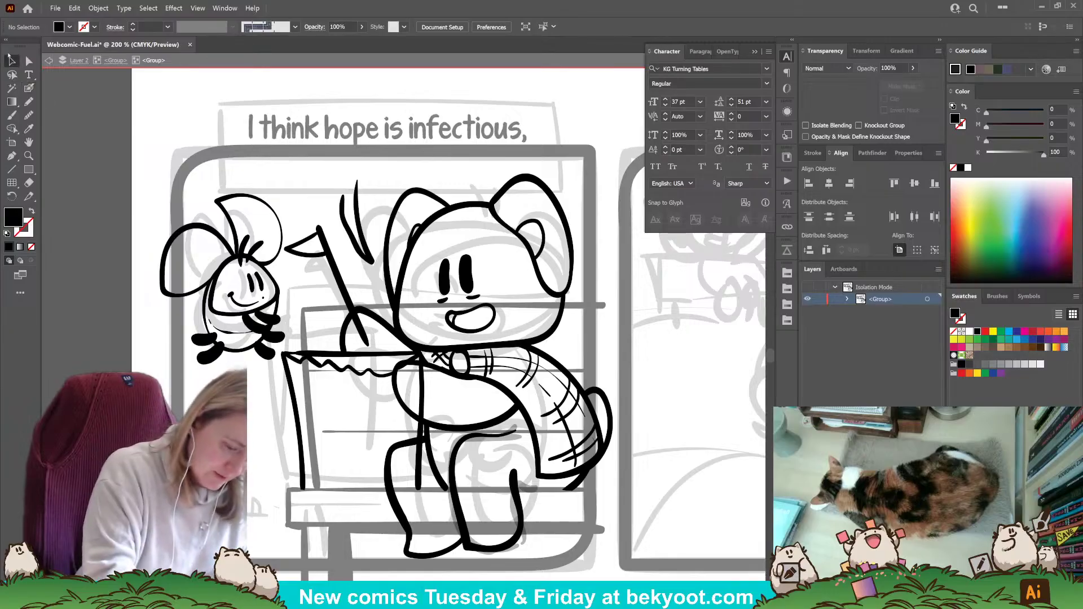
pyautogui.click(252, 286)
pyautogui.click(270, 286)
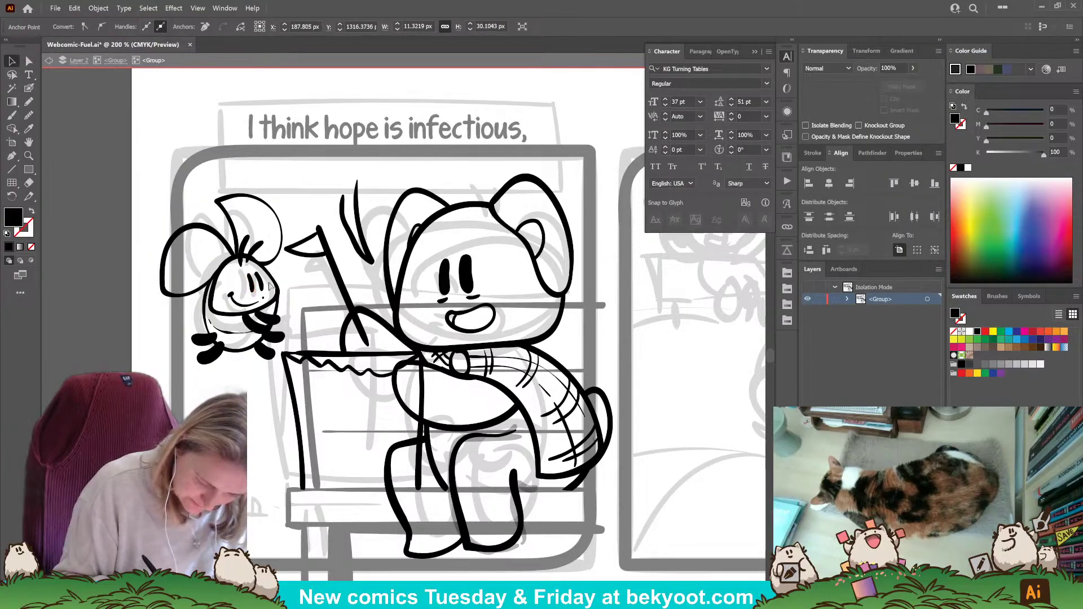
pyautogui.moveTo(251, 283); pyautogui.dragTo(254, 282)
pyautogui.click(288, 269)
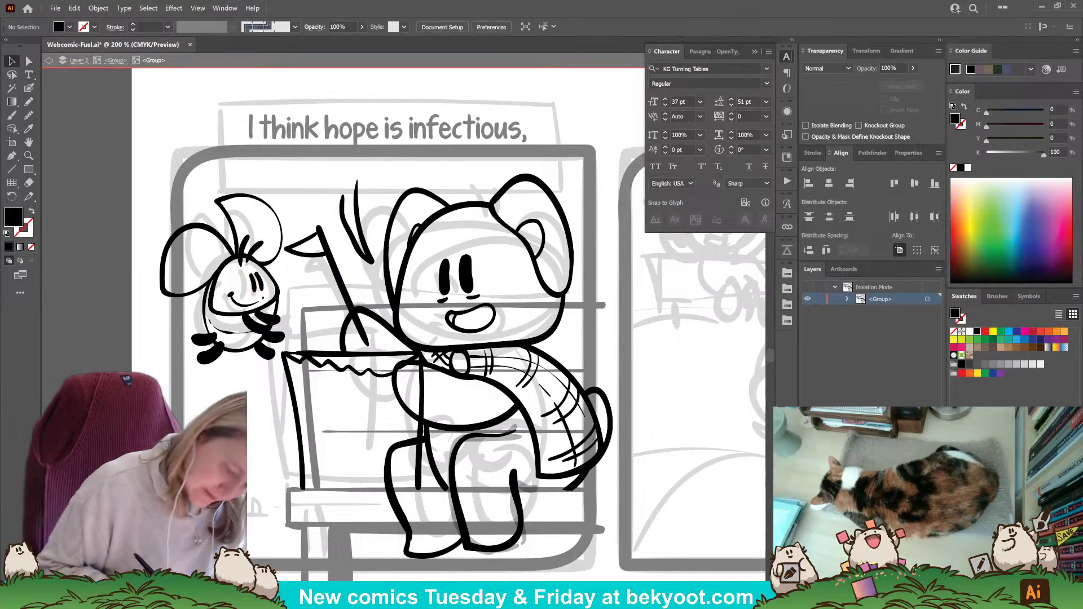
# Scale the whole small winged character down slightly and reposition it between the panel's left border and the flag.
pyautogui.moveTo(157, 231); pyautogui.dragTo(273, 364)
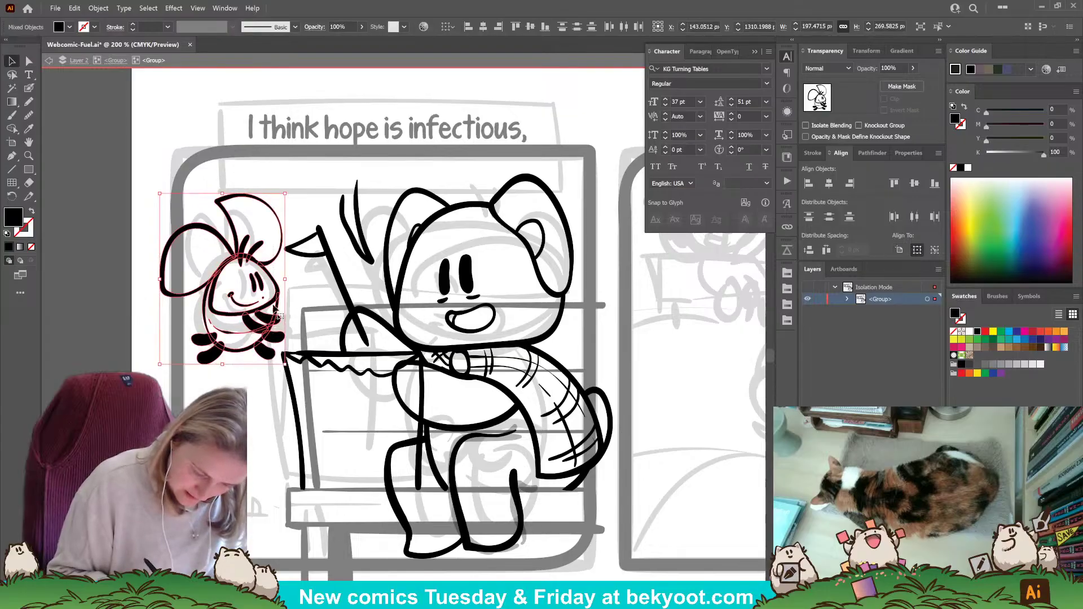
pyautogui.moveTo(265, 313); pyautogui.dragTo(238, 298)
pyautogui.moveTo(265, 186); pyautogui.dragTo(248, 209)
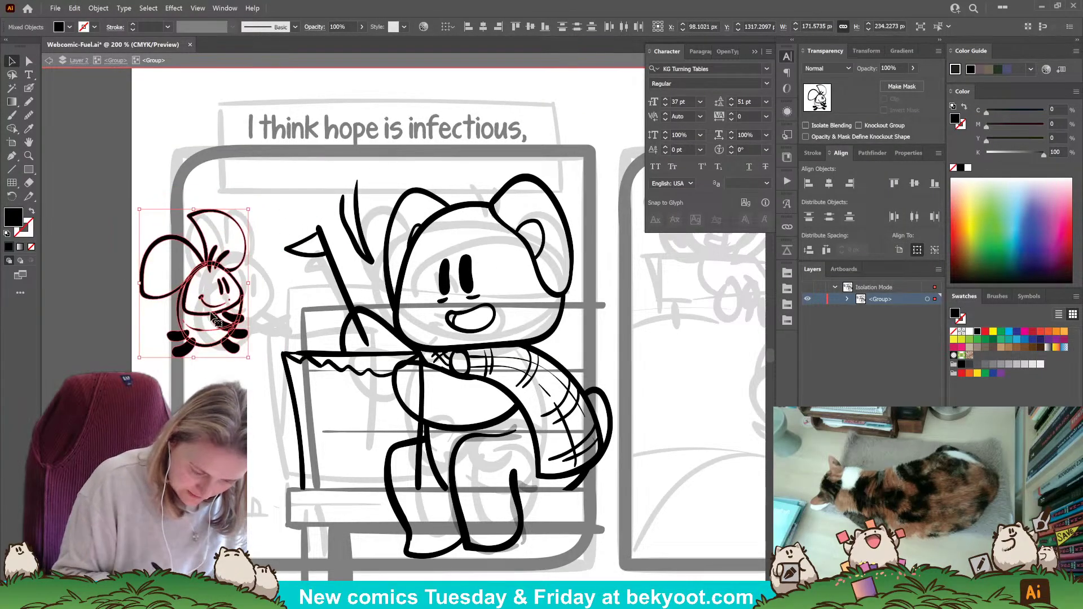
pyautogui.moveTo(213, 318); pyautogui.dragTo(238, 310)
pyautogui.hotkey('ctrl', 'shift', 'a')
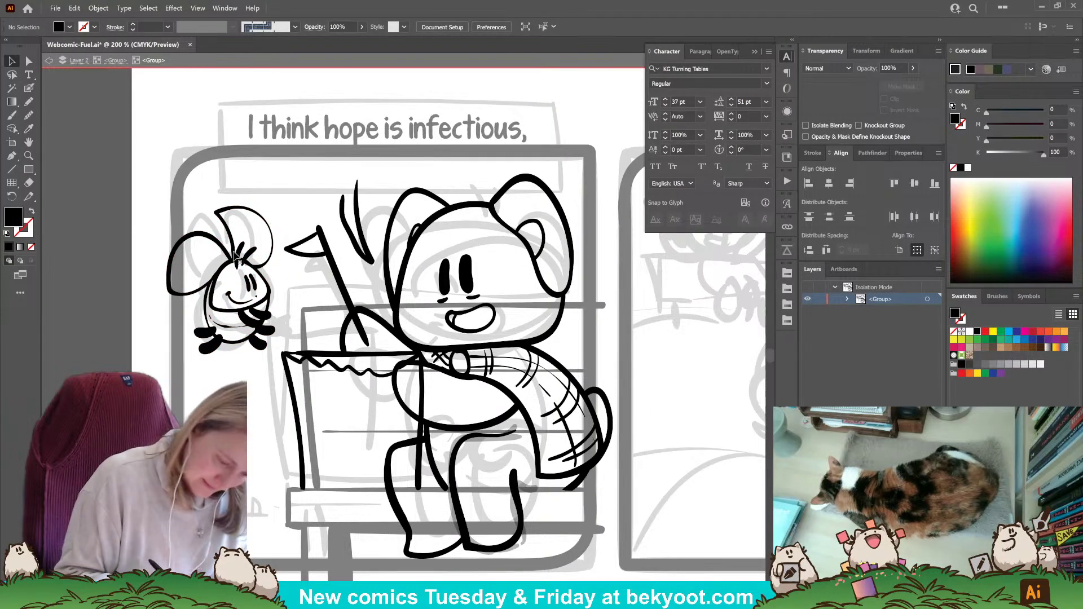
# Delete the small character's left wing and redraw it with a pointed outer corner and a ragged fringe beneath.
pyautogui.click(209, 230)
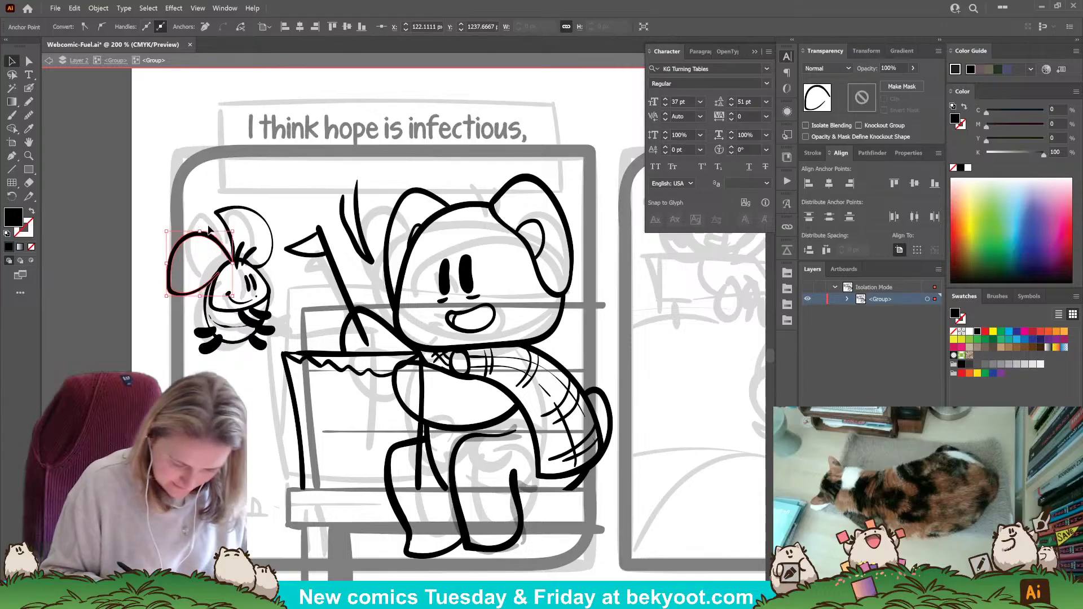
pyautogui.press('Delete')
pyautogui.hotkey('shift', 'b')
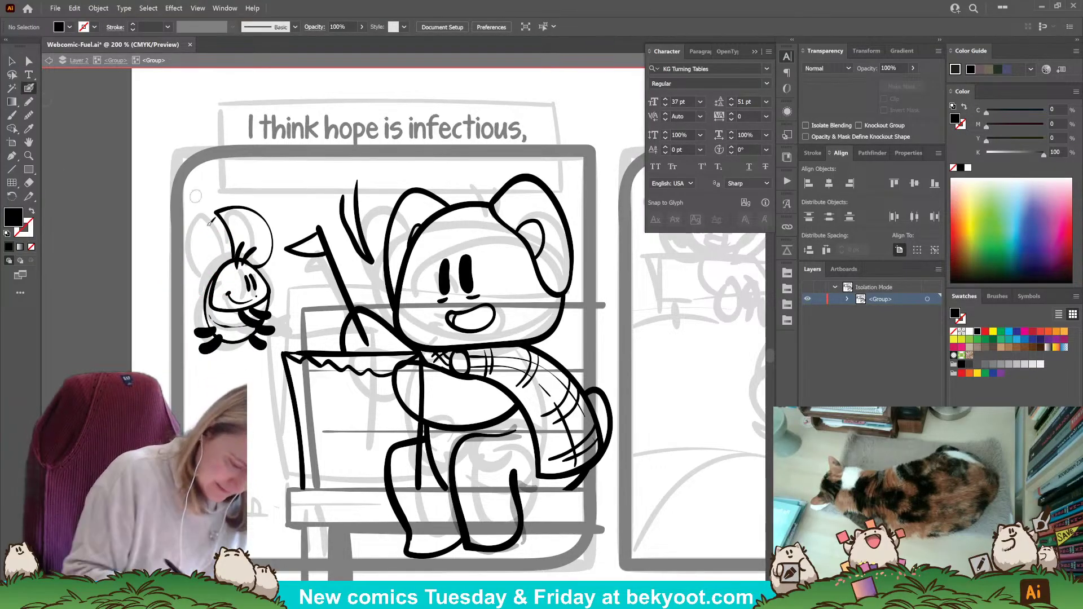
pyautogui.moveTo(229, 257)
pyautogui.mouseDown()
pyautogui.moveTo(192, 228)
pyautogui.moveTo(157, 274)
pyautogui.moveTo(194, 288)
pyautogui.moveTo(216, 270)
pyautogui.mouseUp()
pyautogui.hotkey('shift', 'x')
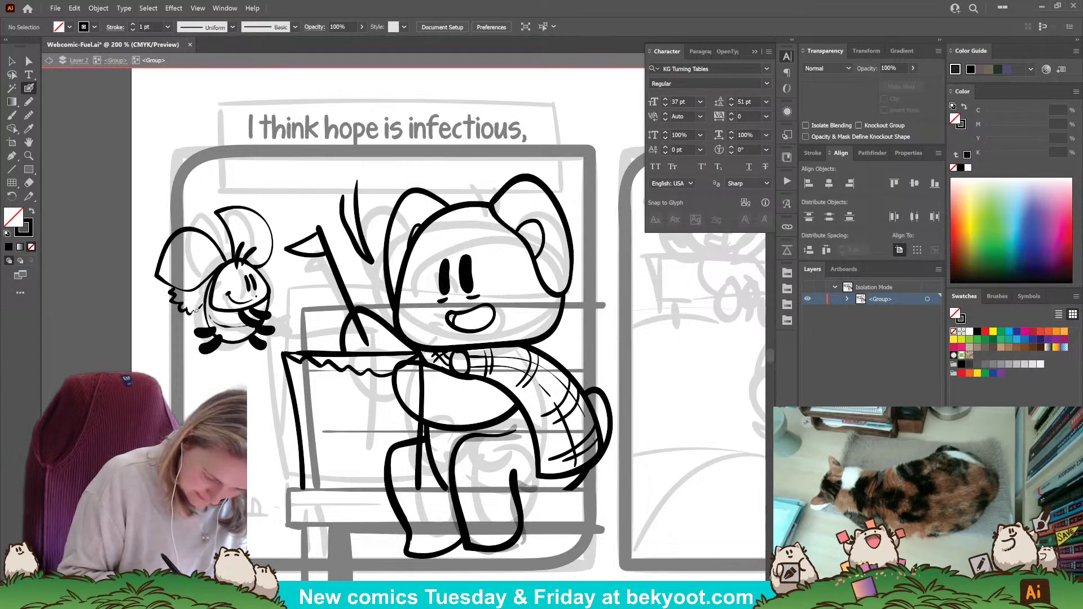
# Remove the ragged fringe beneath the small character's left wing and shift its right wing slightly upward.
pyautogui.moveTo(196, 310); pyautogui.dragTo(213, 295)
pyautogui.hotkey('ctrl', 'z')
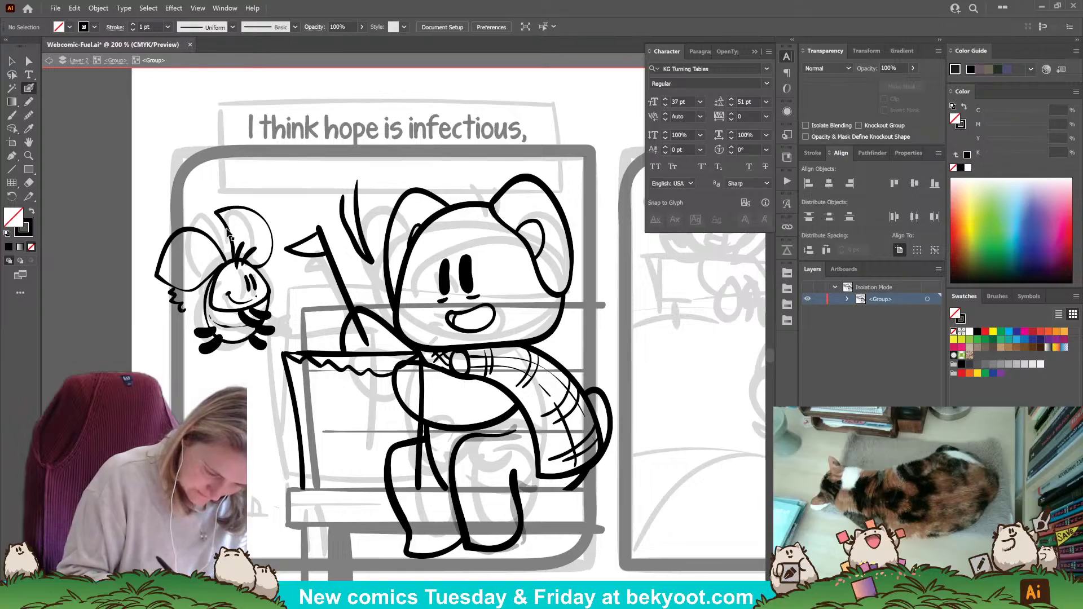
pyautogui.keyDown('ctrl'); pyautogui.click(222, 216); pyautogui.keyUp('ctrl')
pyautogui.moveTo(243, 207); pyautogui.dragTo(244, 202)
pyautogui.keyDown('ctrl'); pyautogui.click(288, 233); pyautogui.keyUp('ctrl')
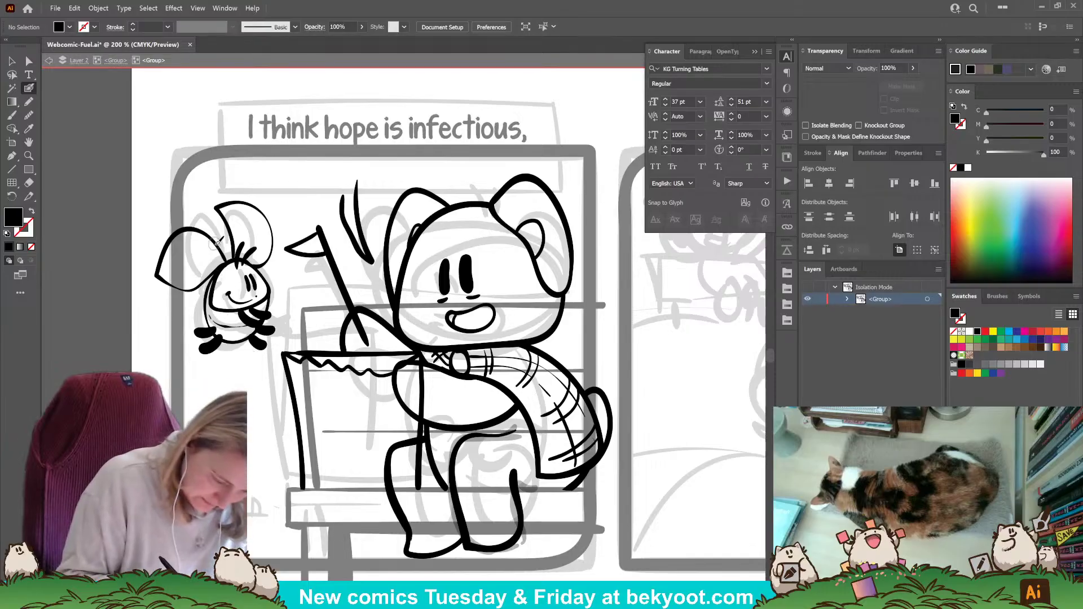
pyautogui.hotkey('shift', 'x')
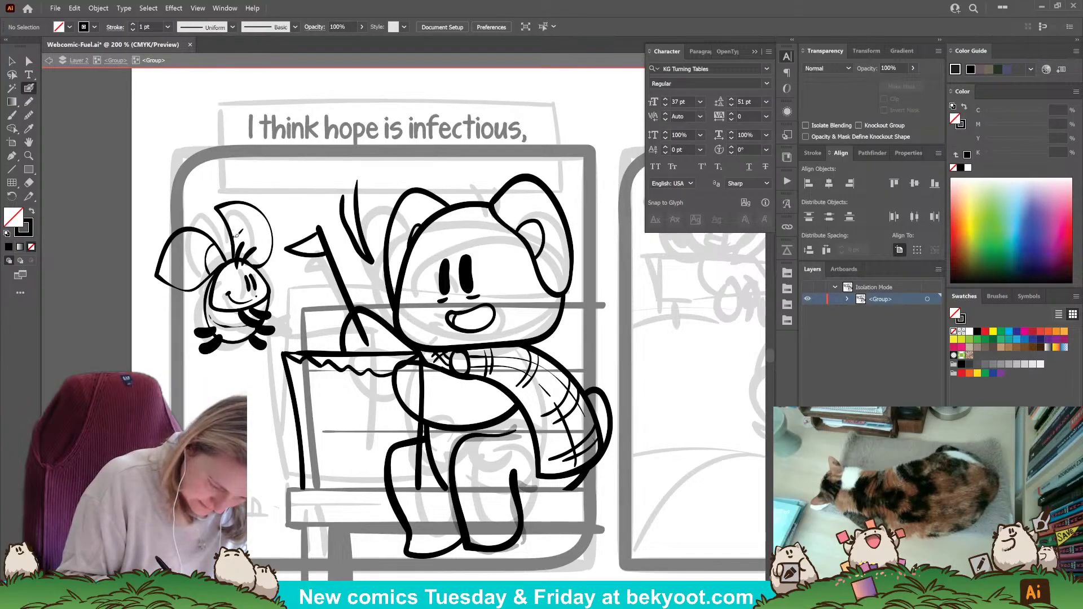
# Add inner marking lines to both of the small character's wings and draw ragged fringe beneath the left wing and beside the face.
pyautogui.moveTo(251, 239); pyautogui.dragTo(257, 254)
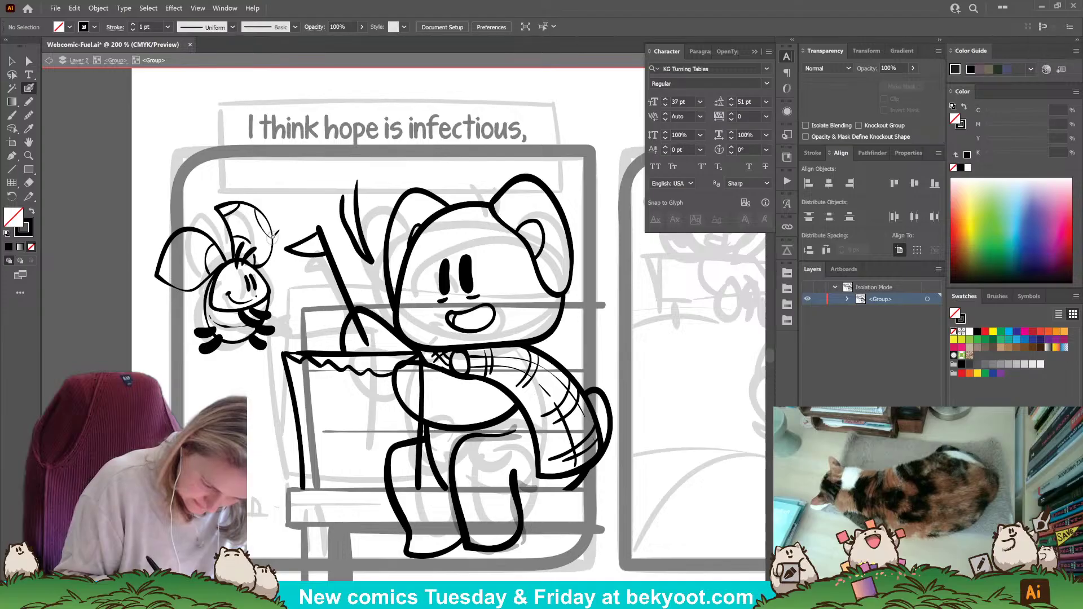
pyautogui.moveTo(166, 247); pyautogui.dragTo(176, 280)
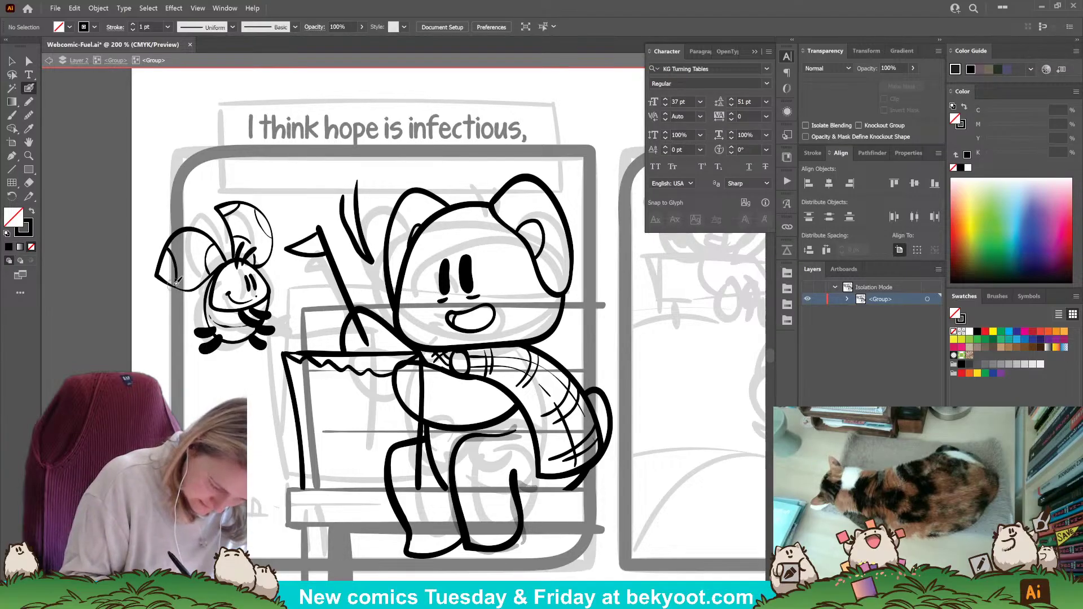
pyautogui.scroll(-1, 272, 259)
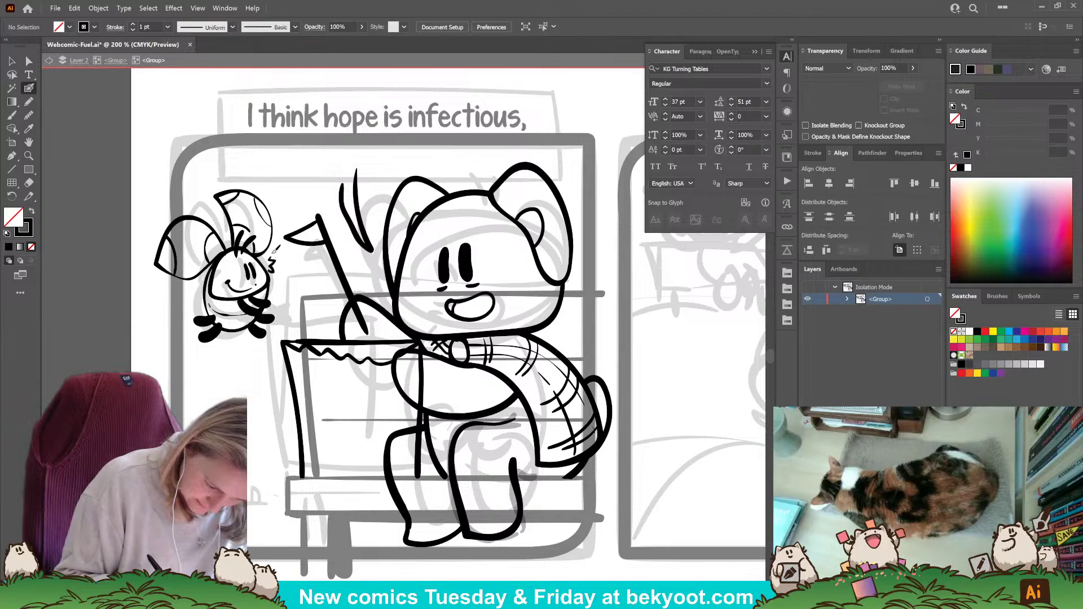
pyautogui.moveTo(275, 246); pyautogui.dragTo(273, 258)
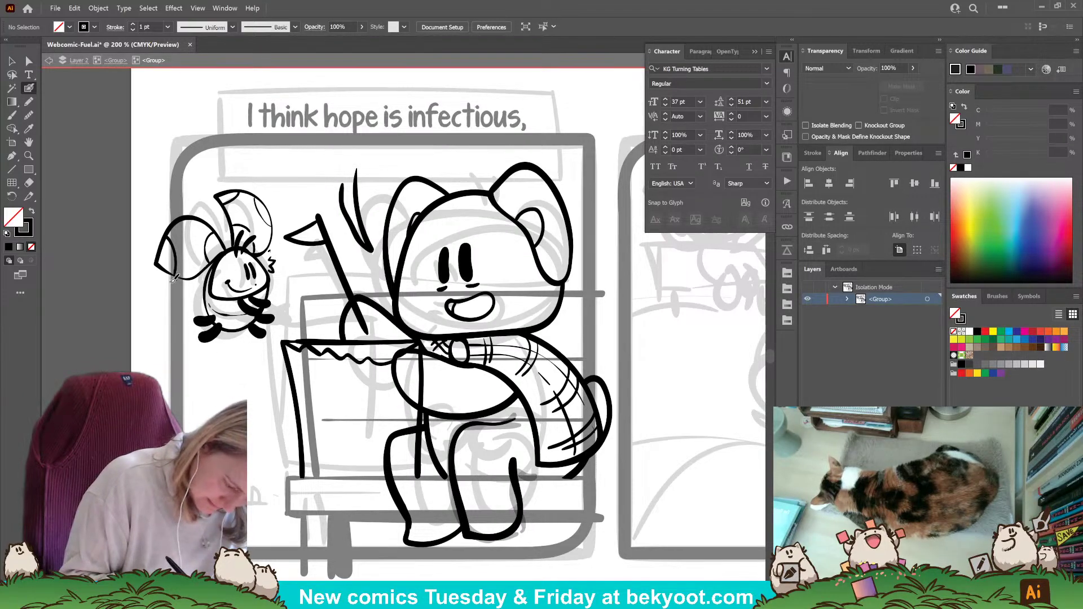
pyautogui.moveTo(182, 296); pyautogui.dragTo(208, 297)
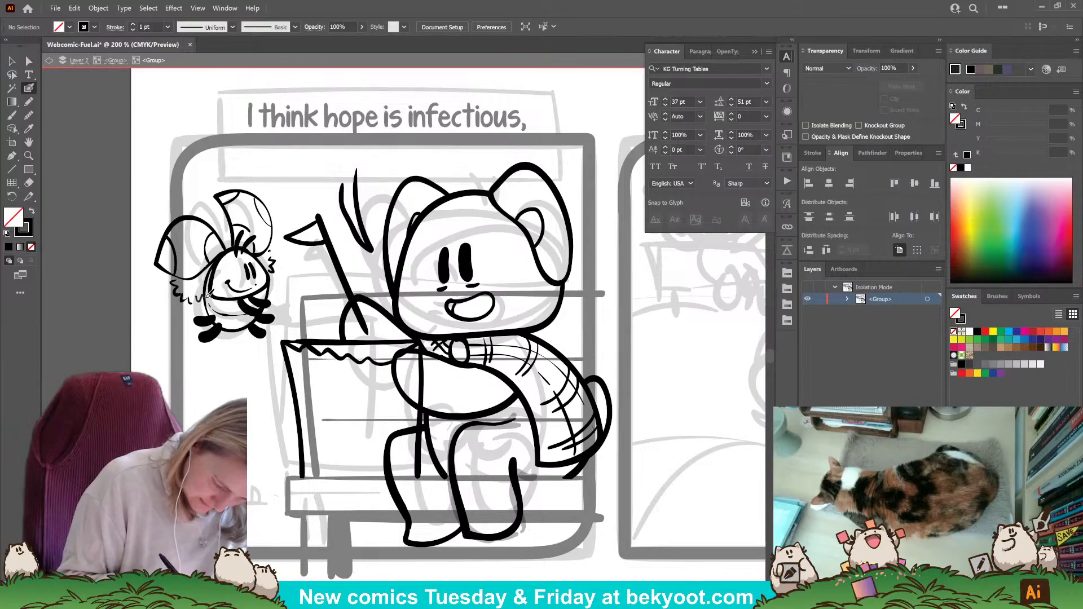
# Trim the small character's body outline around the face and add a ragged fringe along the right wing's inner edge.
pyautogui.keyDown('ctrl'); pyautogui.click(208, 313); pyautogui.keyUp('ctrl')
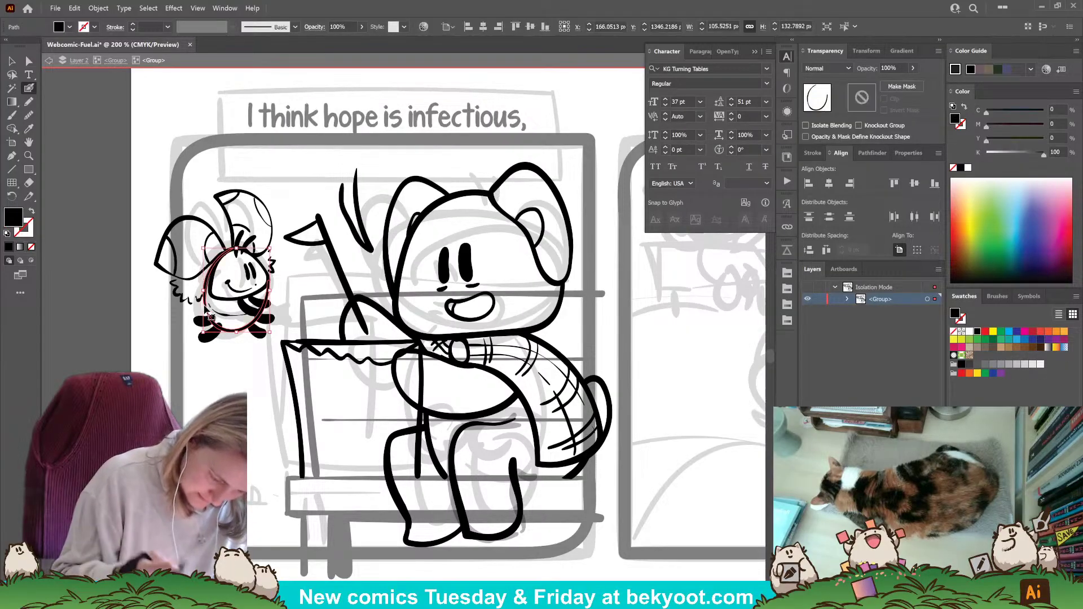
pyautogui.hotkey('ctrl', 'z')
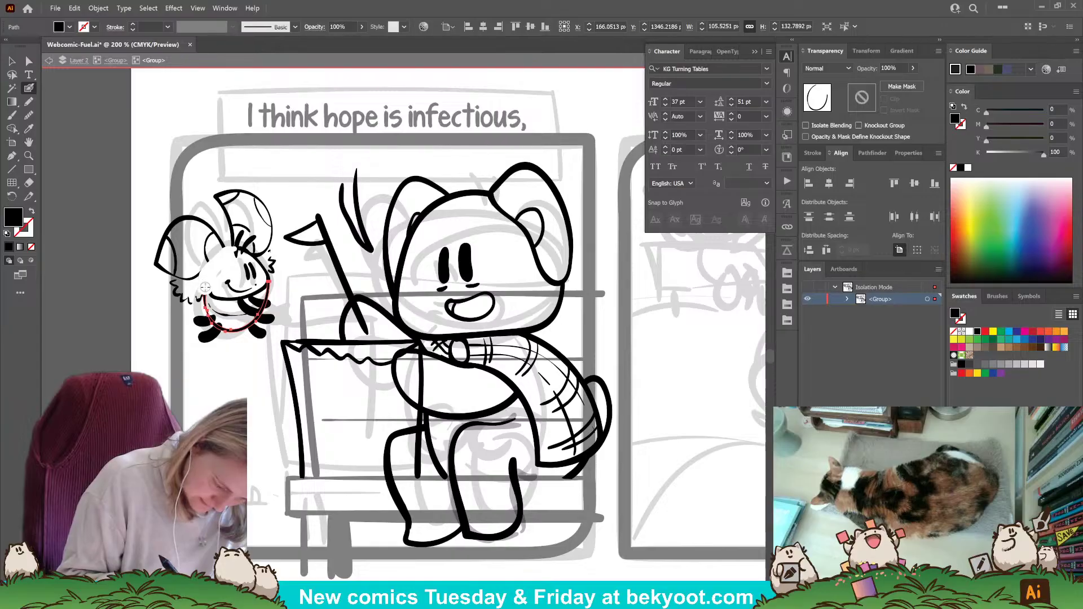
pyautogui.hotkey('ctrl', 'z')
pyautogui.hotkey('ctrl', 'z')
pyautogui.hotkey('ctrl', 'z')
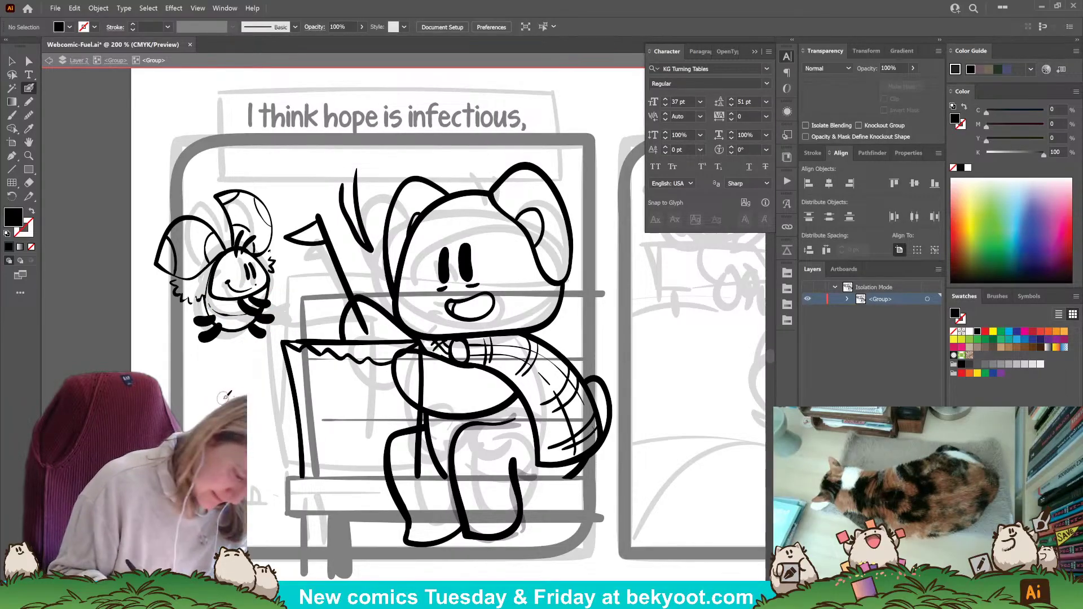
pyautogui.moveTo(231, 247); pyautogui.dragTo(211, 211)
pyautogui.hotkey('shift', 'x')
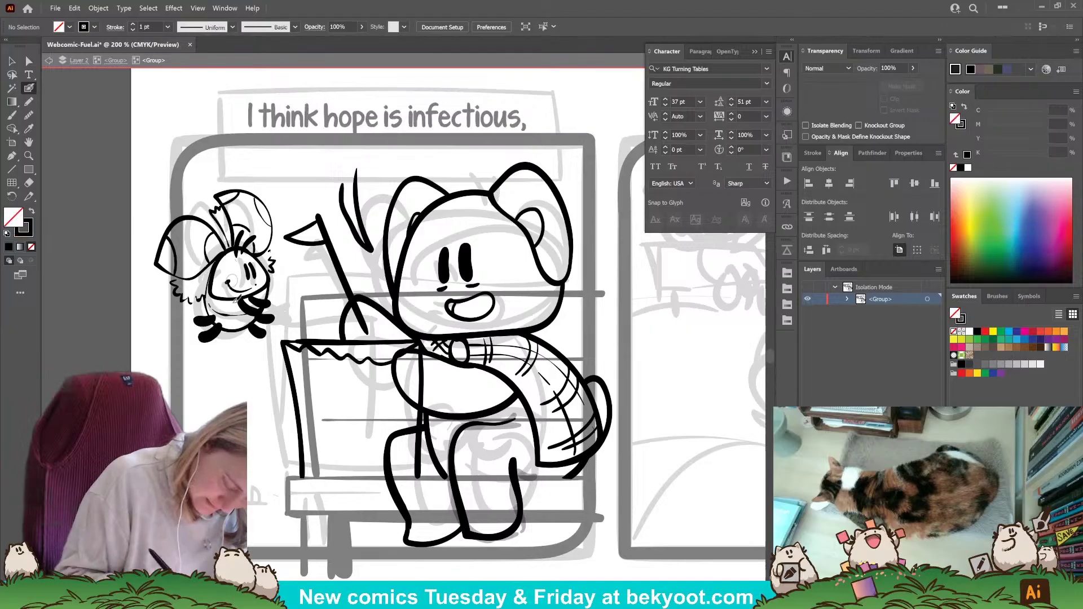
# Draw a pointed flap extending from the bag's upper left corner to beneath the small character's hands.
pyautogui.moveTo(247, 413); pyautogui.dragTo(261, 399)
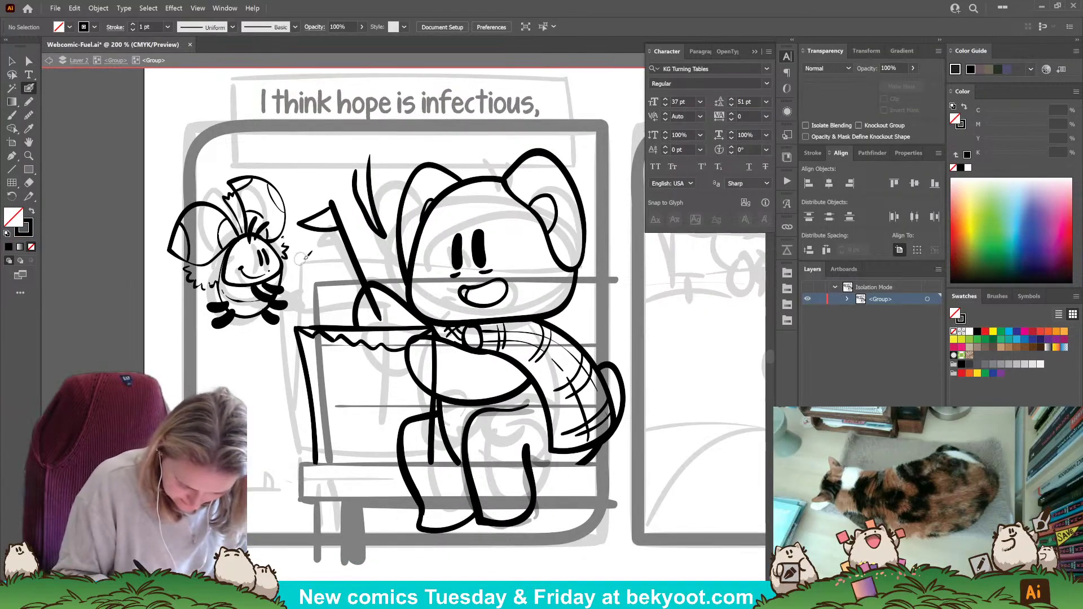
pyautogui.moveTo(270, 297)
pyautogui.mouseDown()
pyautogui.moveTo(229, 338)
pyautogui.moveTo(259, 347)
pyautogui.moveTo(326, 326)
pyautogui.mouseUp()
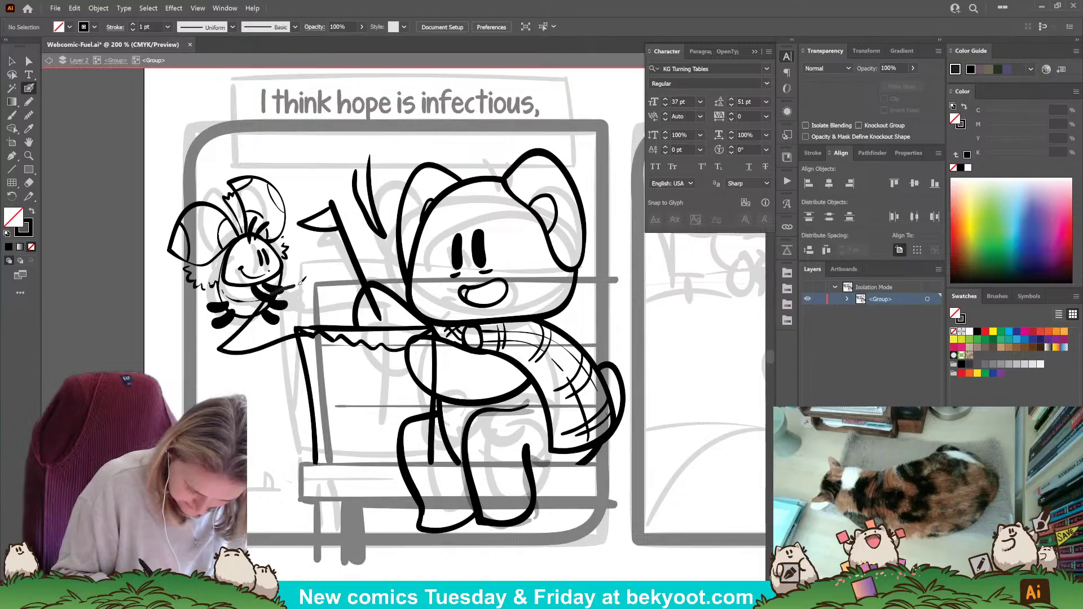
pyautogui.moveTo(311, 288); pyautogui.dragTo(352, 339)
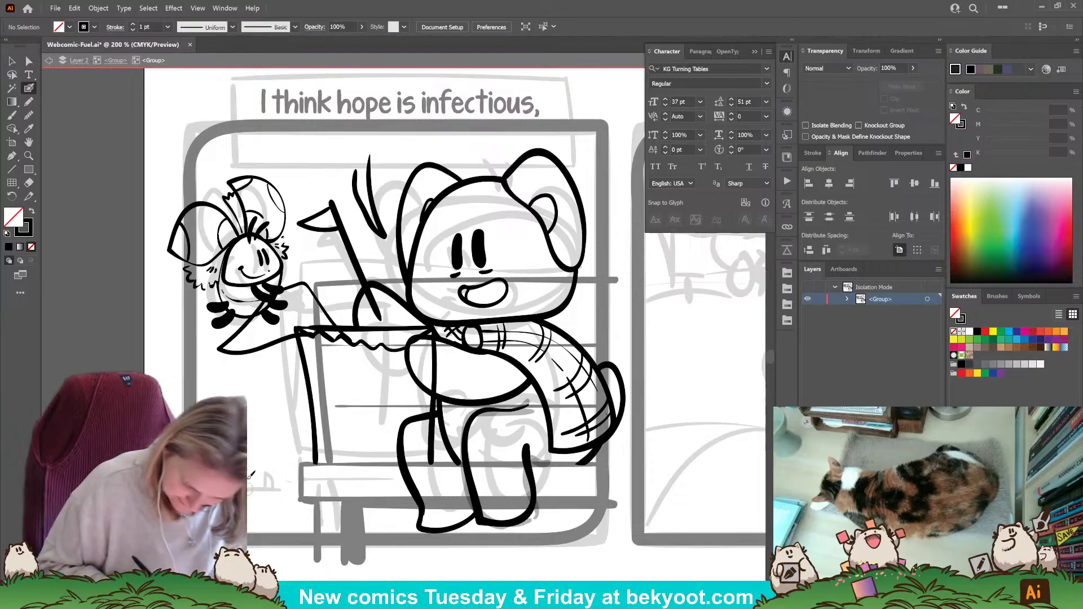
# Erase the small character's right foot where it overlaps the flap and add short crease lines where the flap meets the bag.
pyautogui.moveTo(242, 435); pyautogui.dragTo(256, 434)
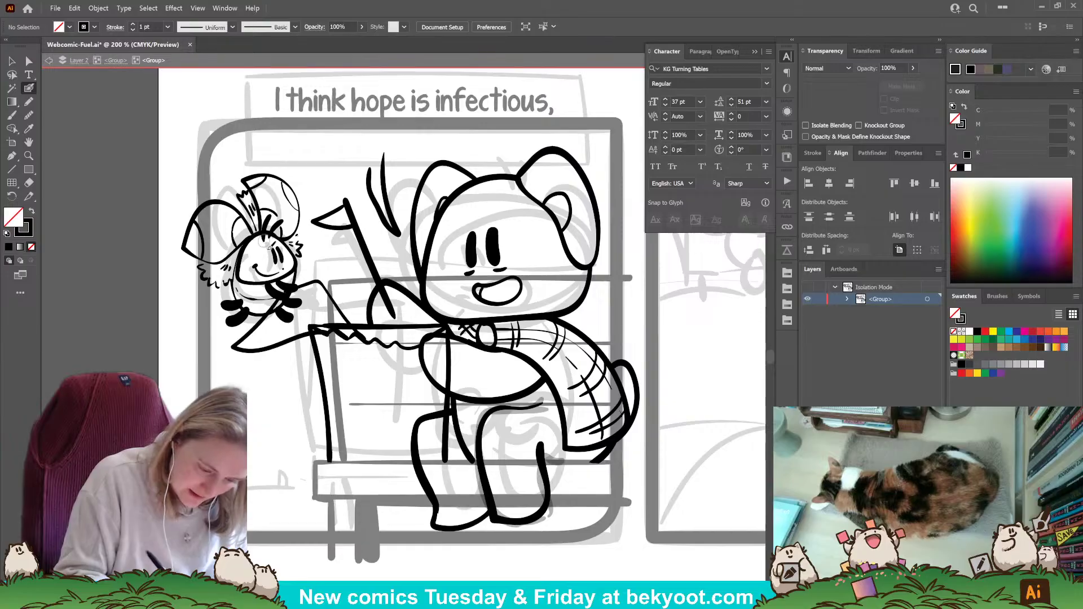
pyautogui.keyDown('ctrl'); pyautogui.click(291, 304); pyautogui.keyUp('ctrl')
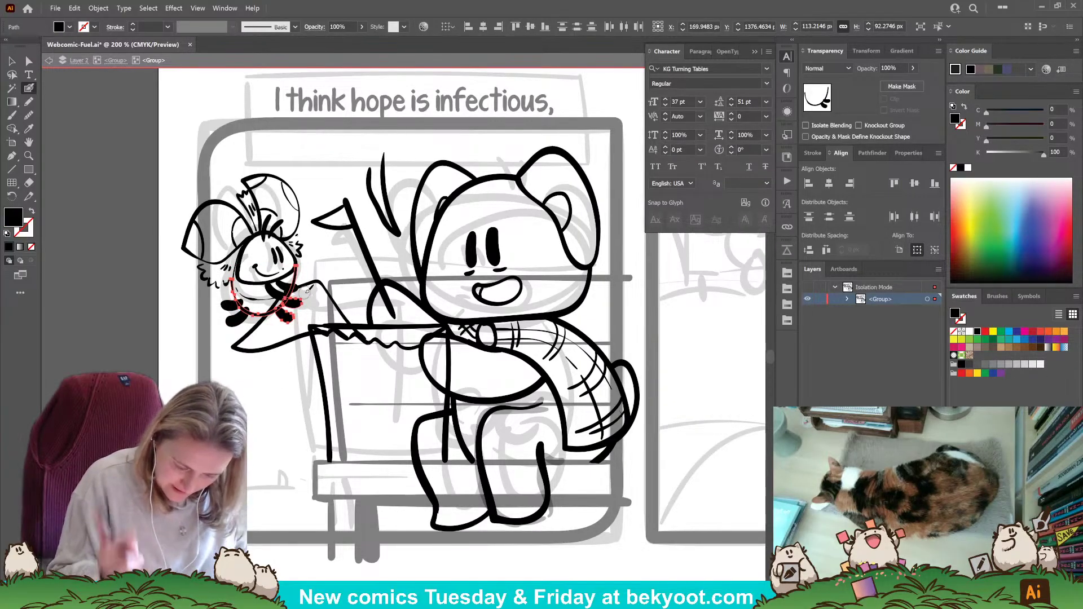
pyautogui.moveTo(308, 290)
pyautogui.mouseDown()
pyautogui.moveTo(294, 324)
pyautogui.moveTo(284, 313)
pyautogui.moveTo(272, 323)
pyautogui.moveTo(292, 302)
pyautogui.mouseUp()
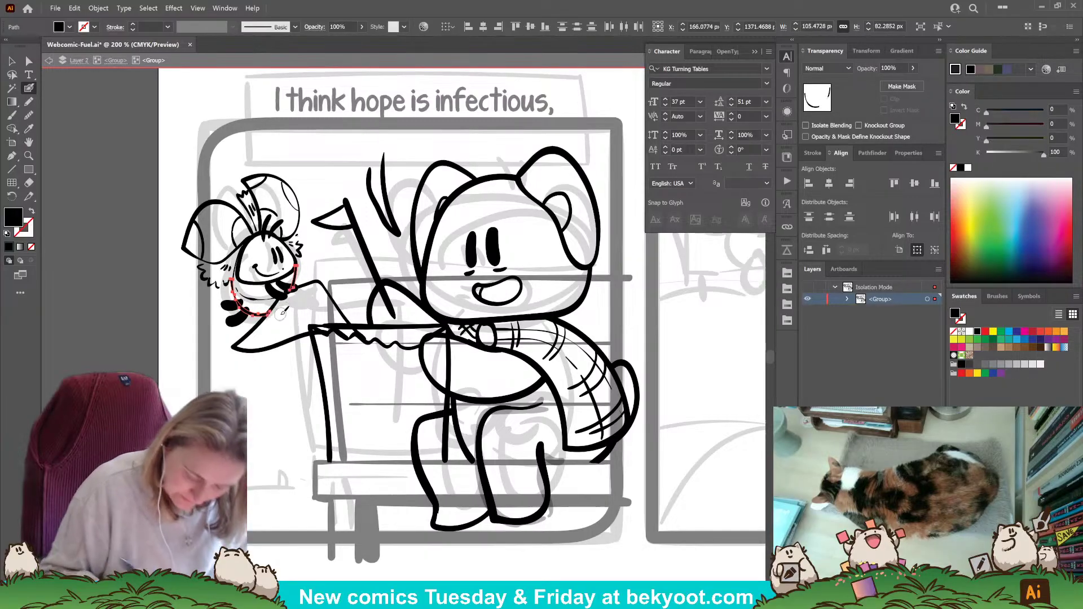
pyautogui.keyDown('ctrl'); pyautogui.click(252, 437); pyautogui.keyUp('ctrl')
pyautogui.hotkey('ctrl', 'shift', 'a')
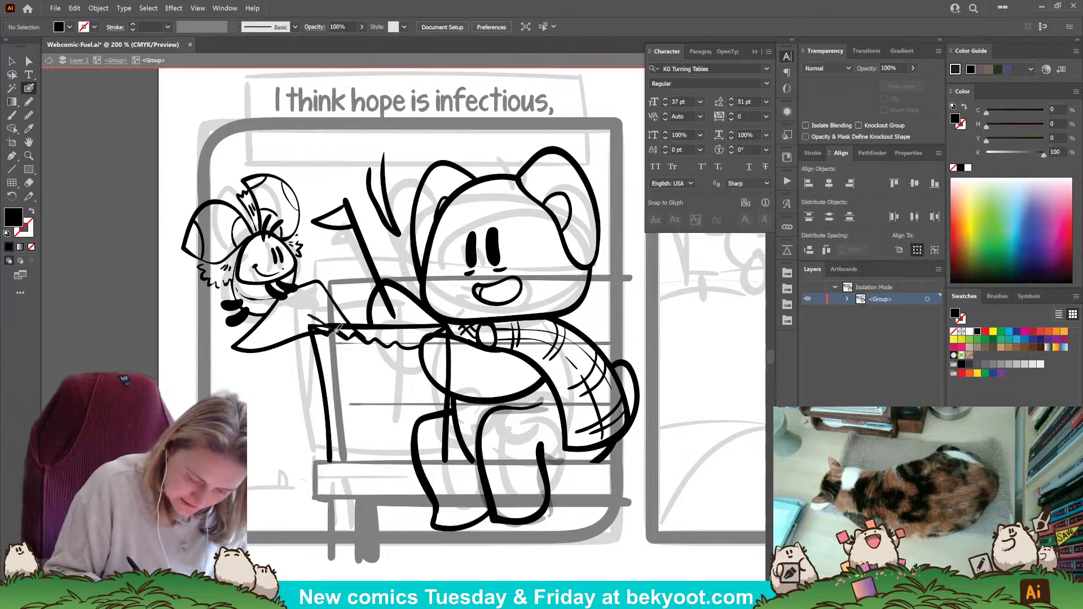
# Trim the bag's top edge and left side line where they run into the flap.
pyautogui.hotkey('shift', 'x')
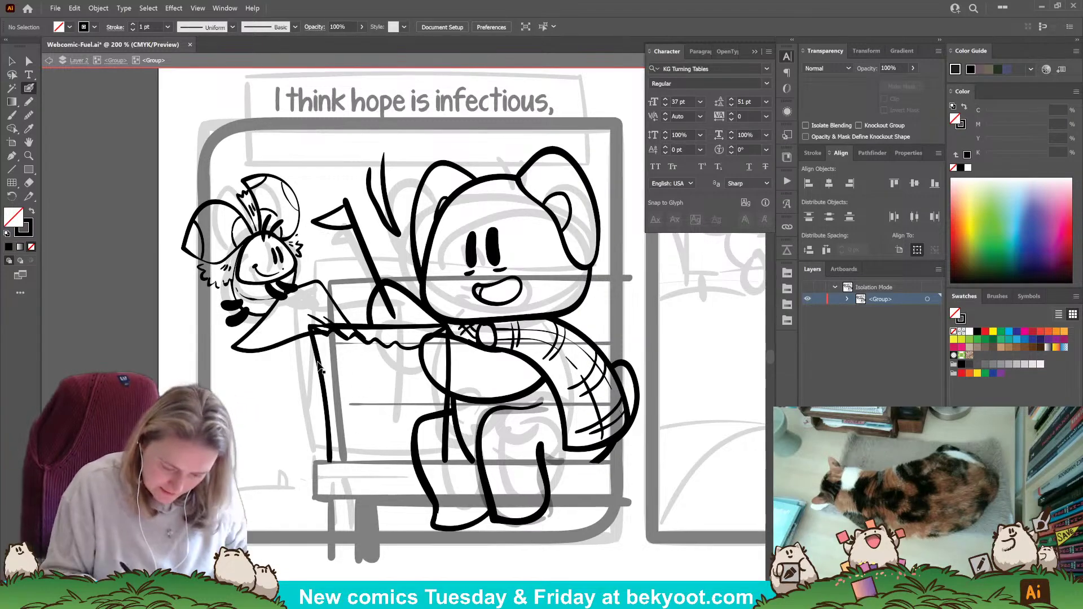
pyautogui.moveTo(321, 326); pyautogui.dragTo(448, 325)
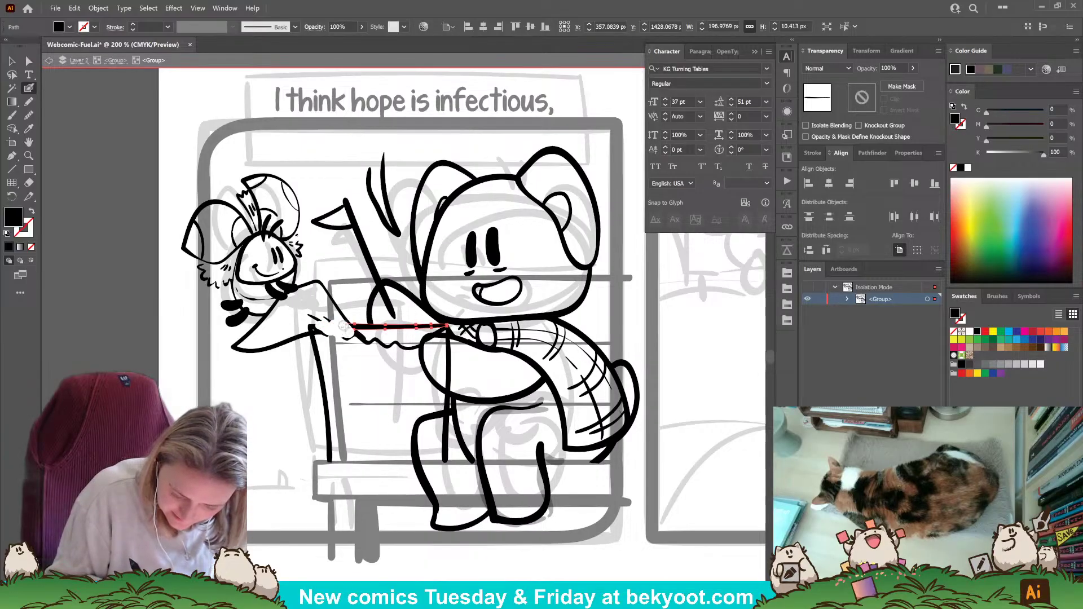
pyautogui.moveTo(350, 335); pyautogui.dragTo(352, 336)
pyautogui.keyDown('ctrl'); pyautogui.click(271, 413); pyautogui.keyUp('ctrl')
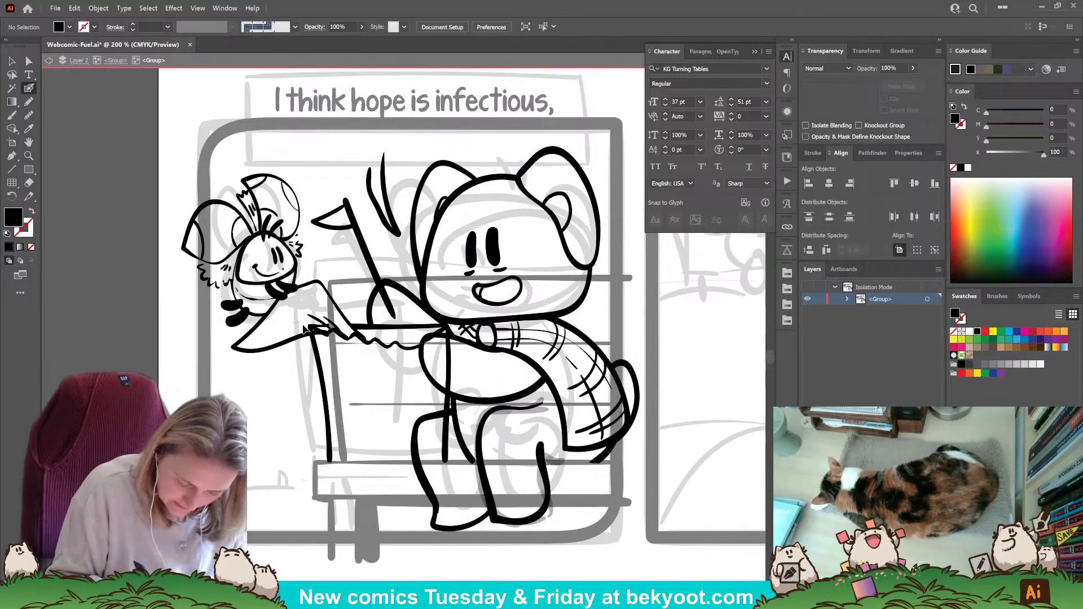
pyautogui.keyDown('ctrl'); pyautogui.click(322, 331); pyautogui.keyUp('ctrl')
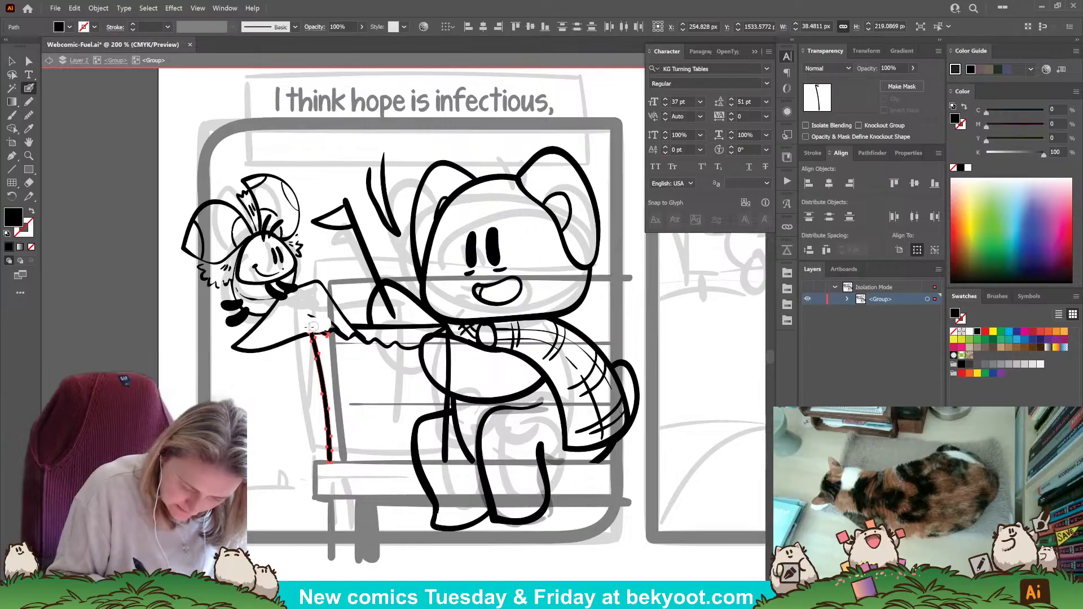
pyautogui.keyDown('ctrl'); pyautogui.click(265, 424); pyautogui.keyUp('ctrl')
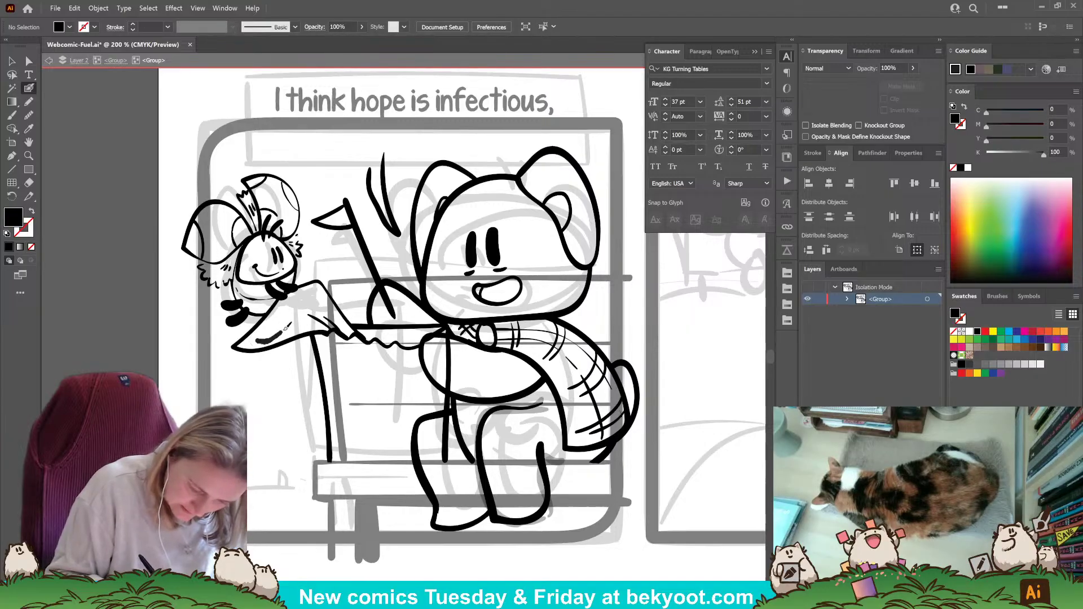
# Draw a small two-stroke mark near the flap's pointed lower corner, undoing the stray strokes.
pyautogui.moveTo(285, 328)
pyautogui.mouseDown()
pyautogui.moveTo(267, 330)
pyautogui.moveTo(295, 308)
pyautogui.mouseUp()
pyautogui.hotkey('ctrl', 'z')
pyautogui.hotkey('shift', 'x')
pyautogui.hotkey('ctrl', 'z')
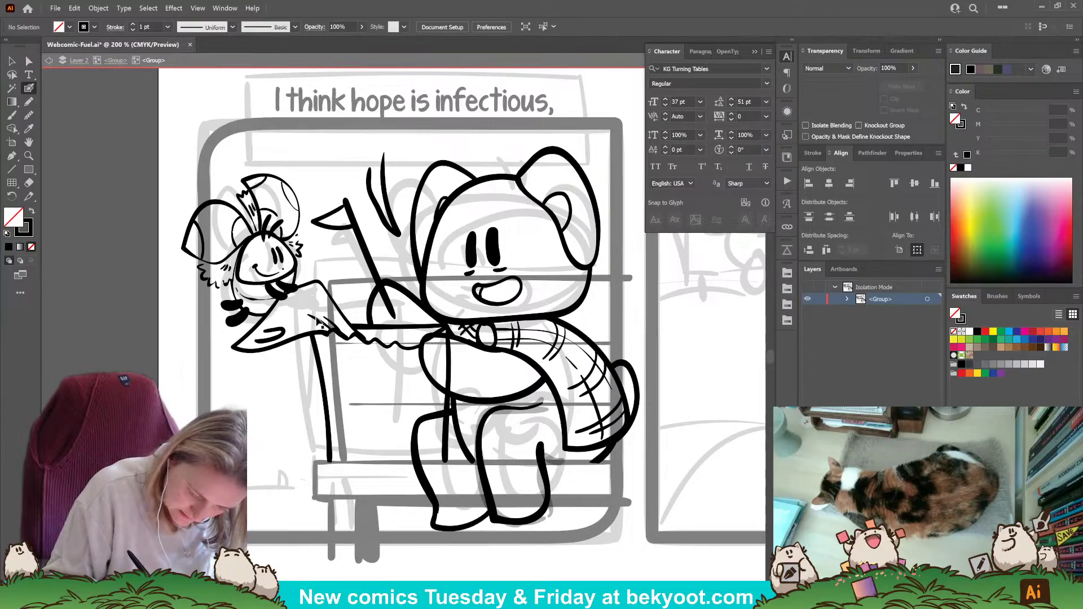
# Delete and redraw the mark near the flap's pointed corner, and add a G-shaped mark beside it.
pyautogui.moveTo(369, 351); pyautogui.dragTo(161, 396)
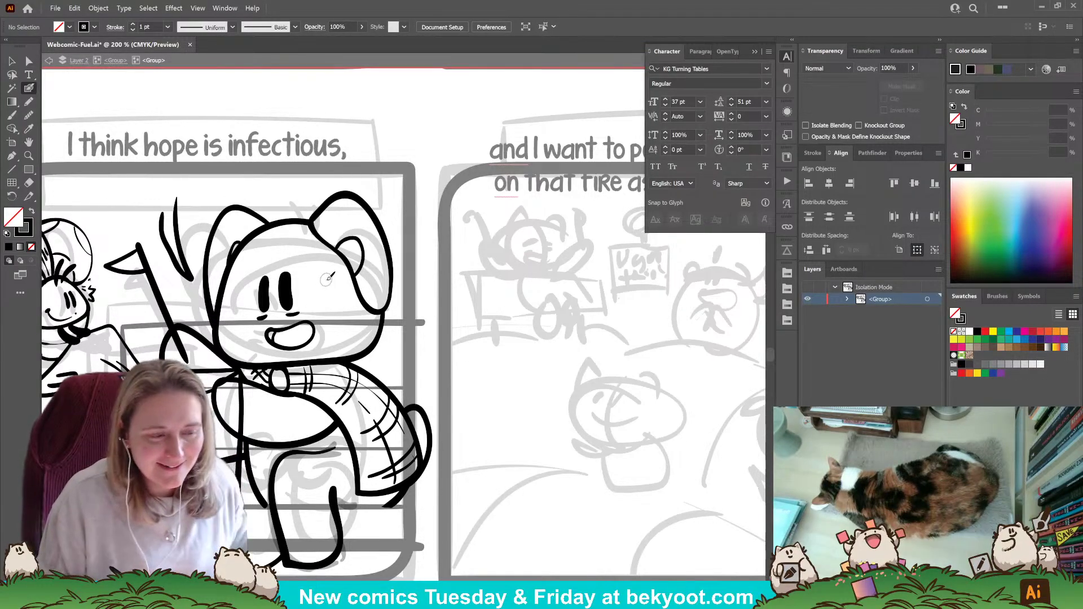
pyautogui.moveTo(118, 405); pyautogui.dragTo(279, 333)
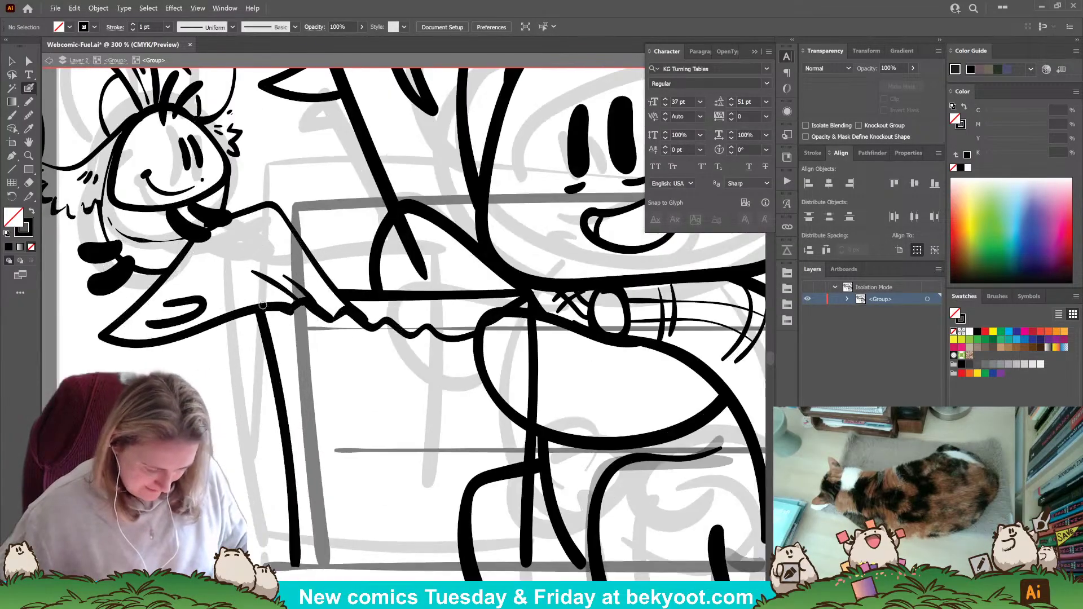
pyautogui.scroll(2, 276, 310)
pyautogui.moveTo(199, 314); pyautogui.dragTo(207, 310)
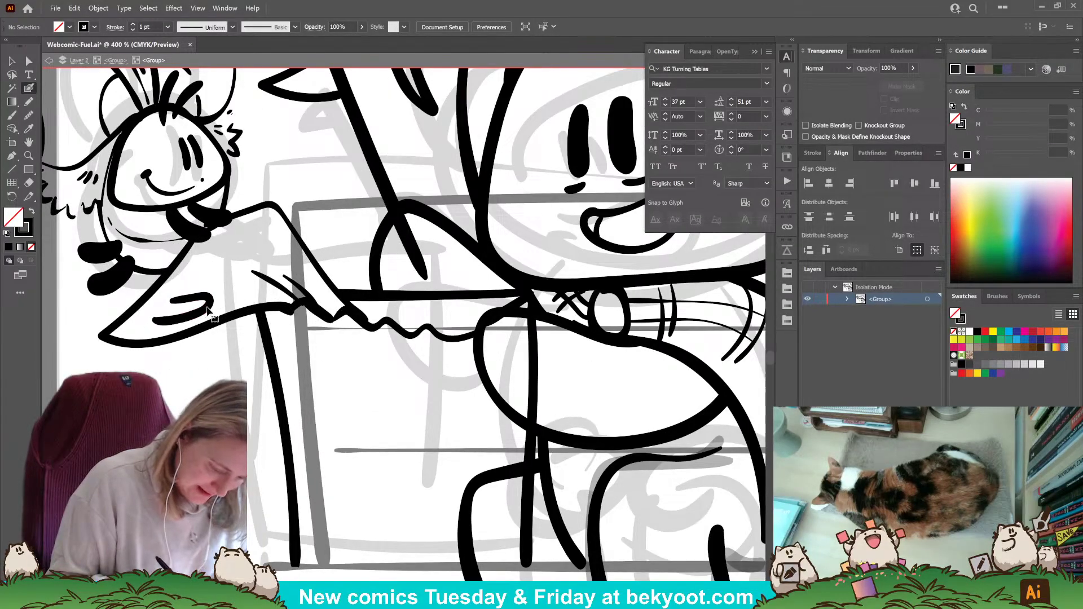
pyautogui.keyDown('ctrl'); pyautogui.click(205, 288); pyautogui.keyUp('ctrl')
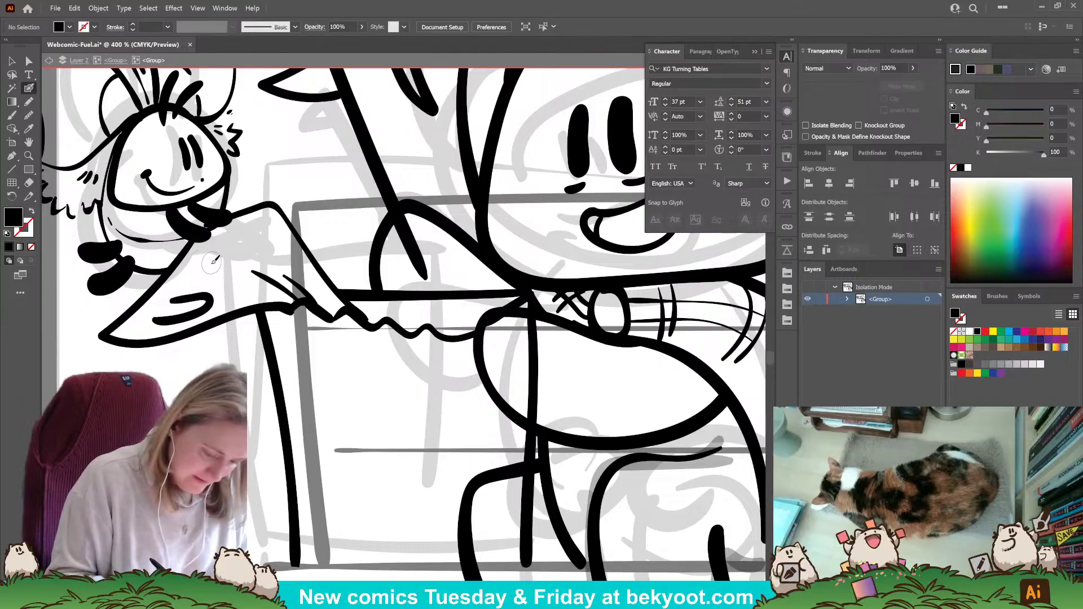
pyautogui.keyDown('ctrl'); pyautogui.click(179, 308); pyautogui.keyUp('ctrl')
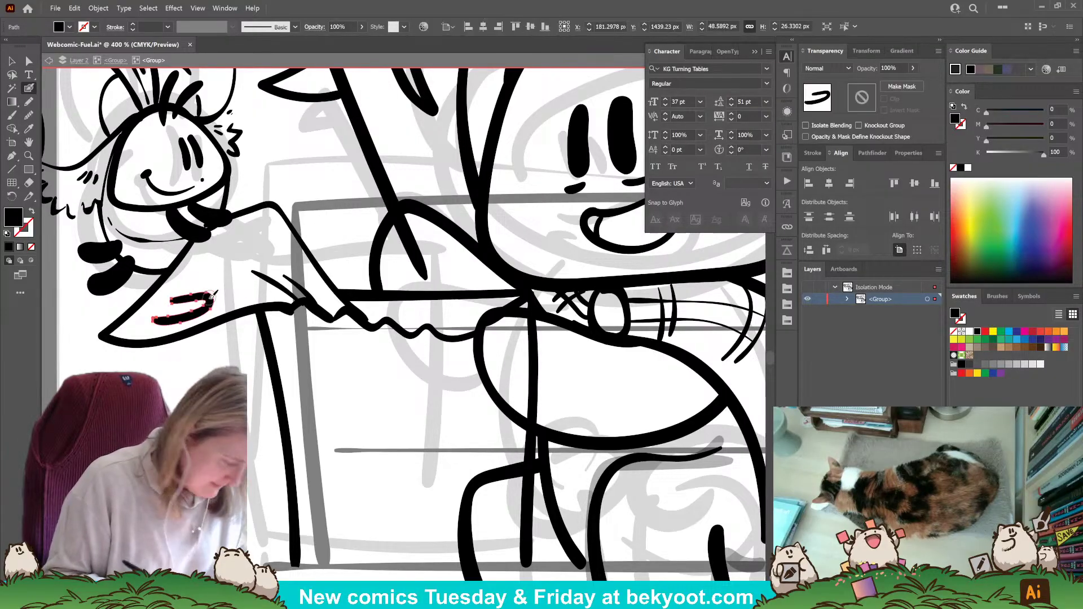
pyautogui.press('Delete')
pyautogui.moveTo(153, 326)
pyautogui.mouseDown()
pyautogui.moveTo(212, 305)
pyautogui.moveTo(166, 306)
pyautogui.moveTo(199, 266)
pyautogui.moveTo(191, 276)
pyautogui.moveTo(202, 283)
pyautogui.moveTo(218, 266)
pyautogui.mouseUp()
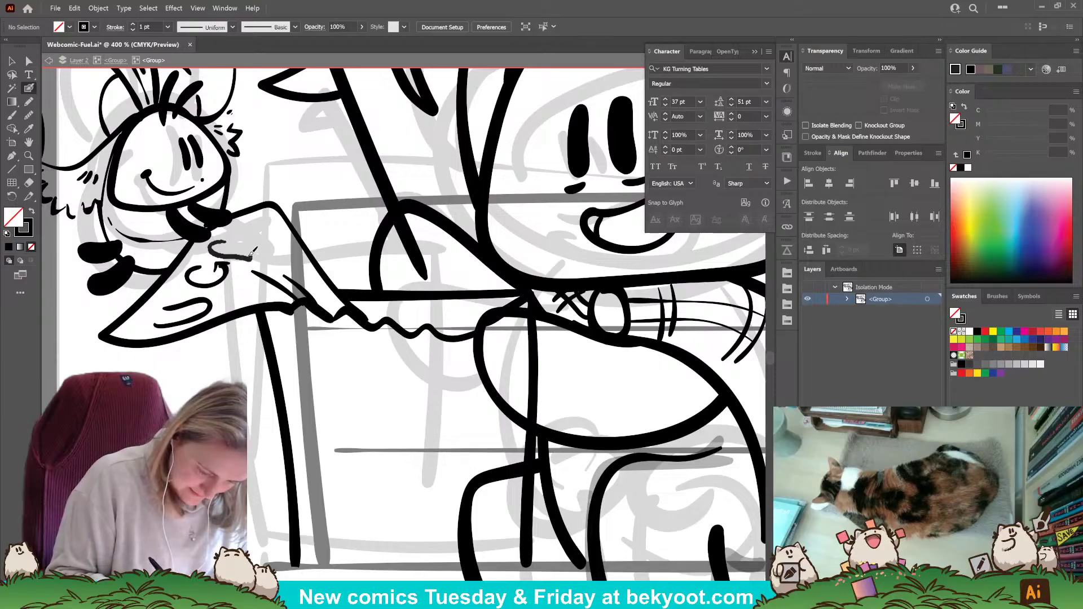
# Refine the leaf-shaped and G-shaped marks on the bag's flap and add short crease strokes beside the small character's hand.
pyautogui.moveTo(229, 242); pyautogui.dragTo(217, 244)
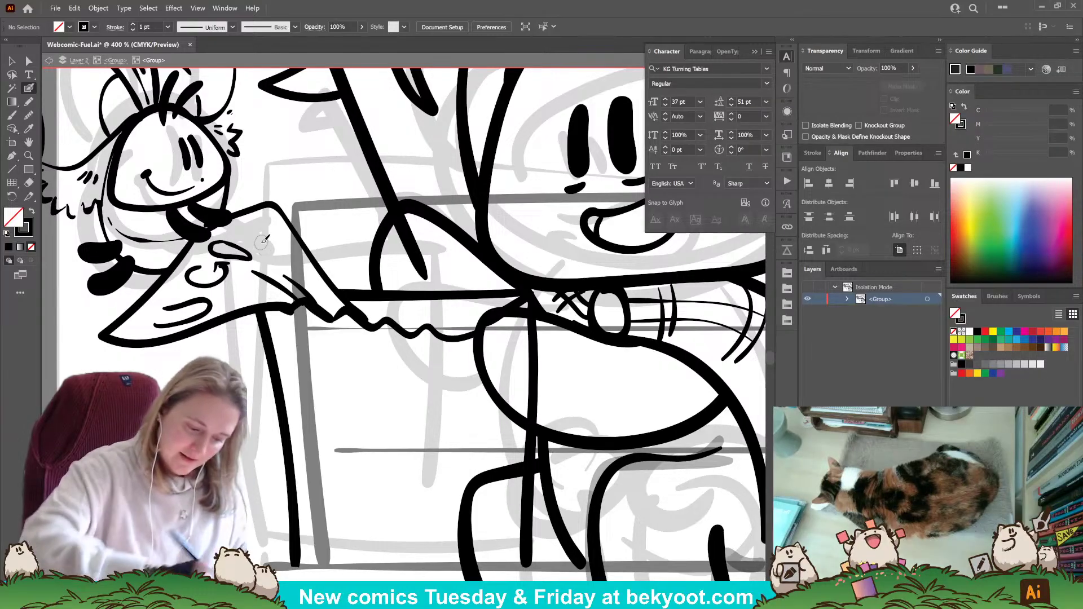
pyautogui.moveTo(235, 221); pyautogui.dragTo(274, 233)
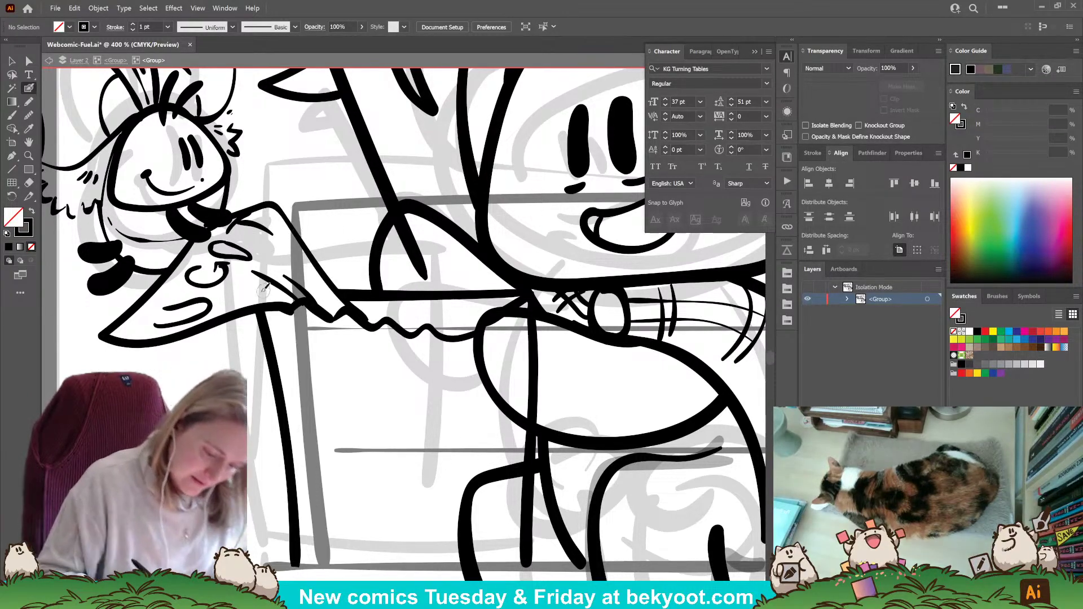
pyautogui.moveTo(236, 224)
pyautogui.mouseDown()
pyautogui.moveTo(273, 234)
pyautogui.moveTo(238, 222)
pyautogui.moveTo(269, 234)
pyautogui.moveTo(254, 212)
pyautogui.mouseUp()
pyautogui.hotkey('ctrl', 'z')
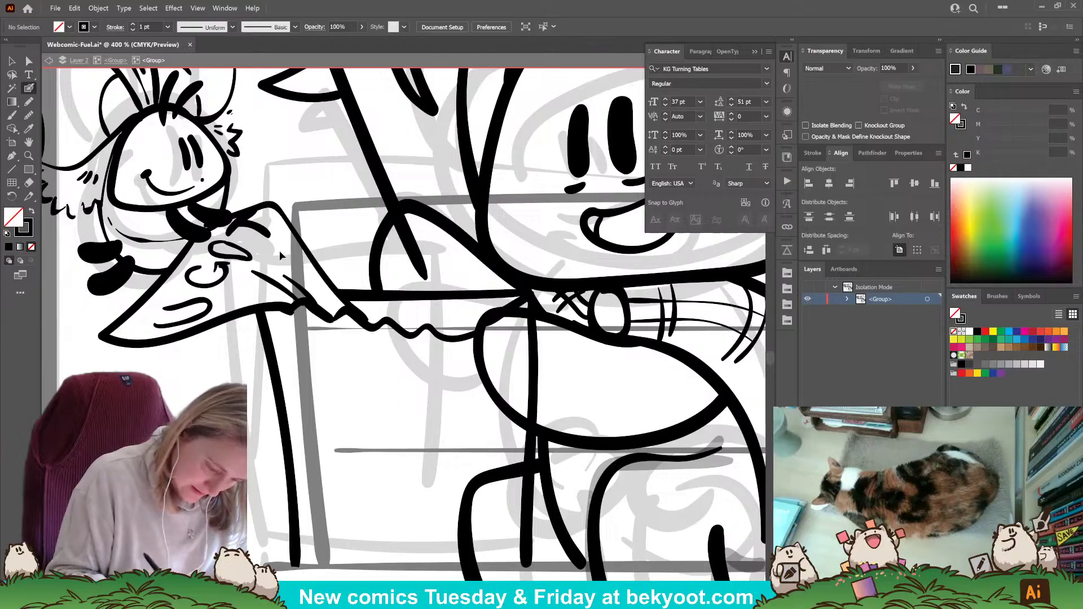
pyautogui.moveTo(218, 273); pyautogui.dragTo(228, 264)
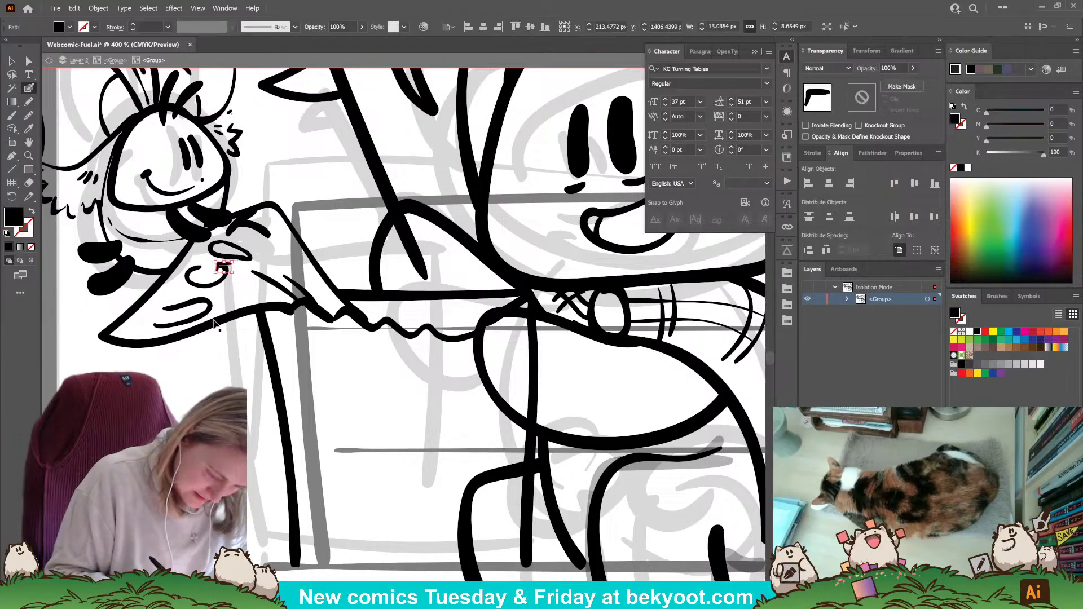
# Adjust the angle of the long crease line on the flap where it meets the bag's left edge.
pyautogui.keyDown('ctrl'); pyautogui.click(202, 394); pyautogui.keyUp('ctrl')
pyautogui.moveTo(201, 393); pyautogui.dragTo(144, 404)
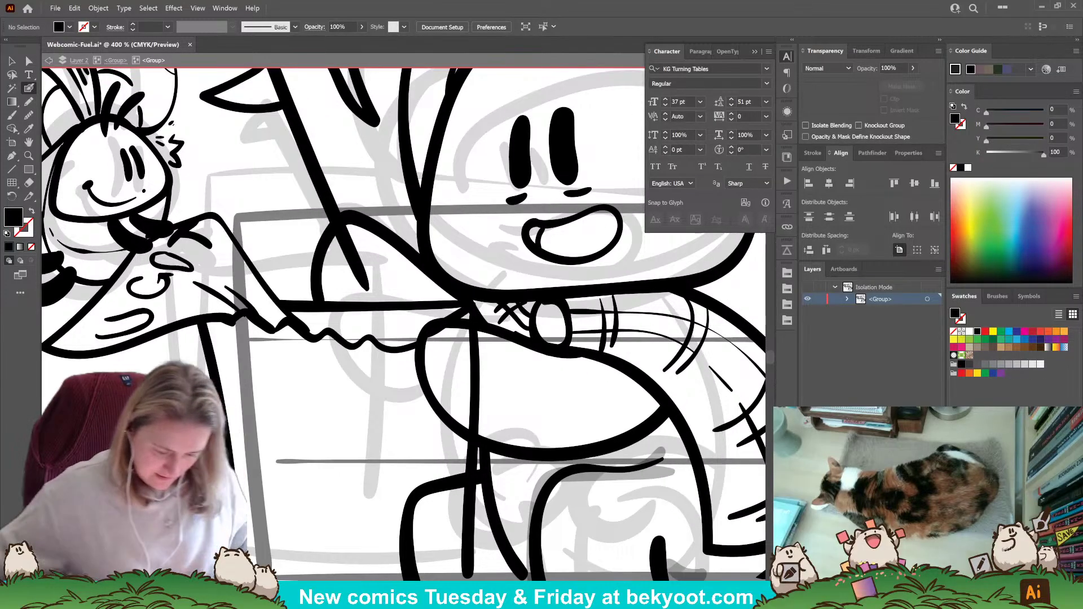
pyautogui.moveTo(194, 282); pyautogui.dragTo(244, 316)
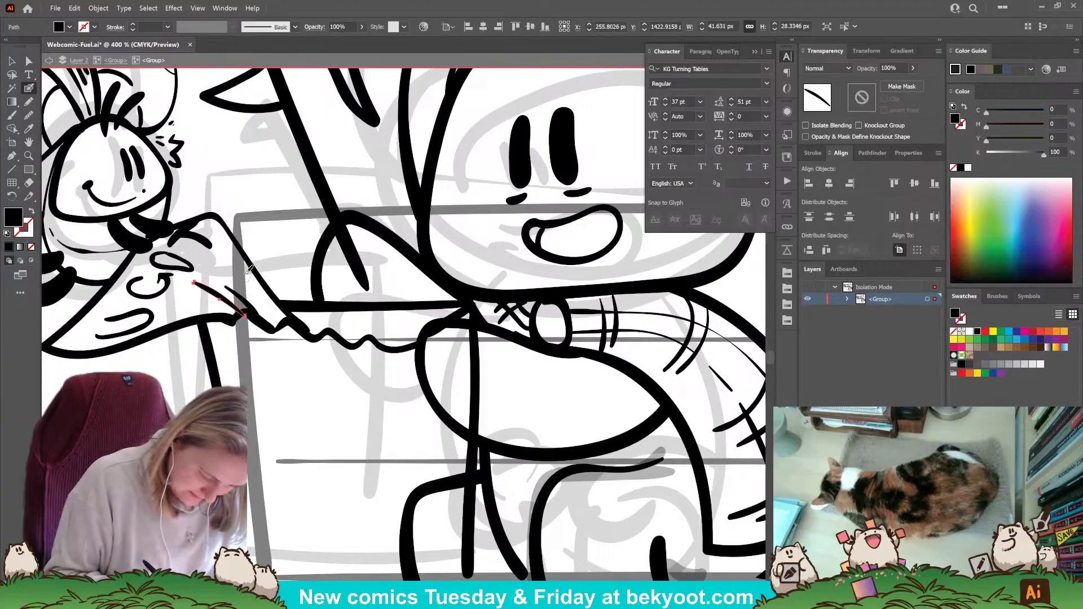
pyautogui.hotkey('ctrl', 'z')
pyautogui.moveTo(191, 287); pyautogui.dragTo(246, 312)
pyautogui.hotkey('ctrl', 'shift', 'a')
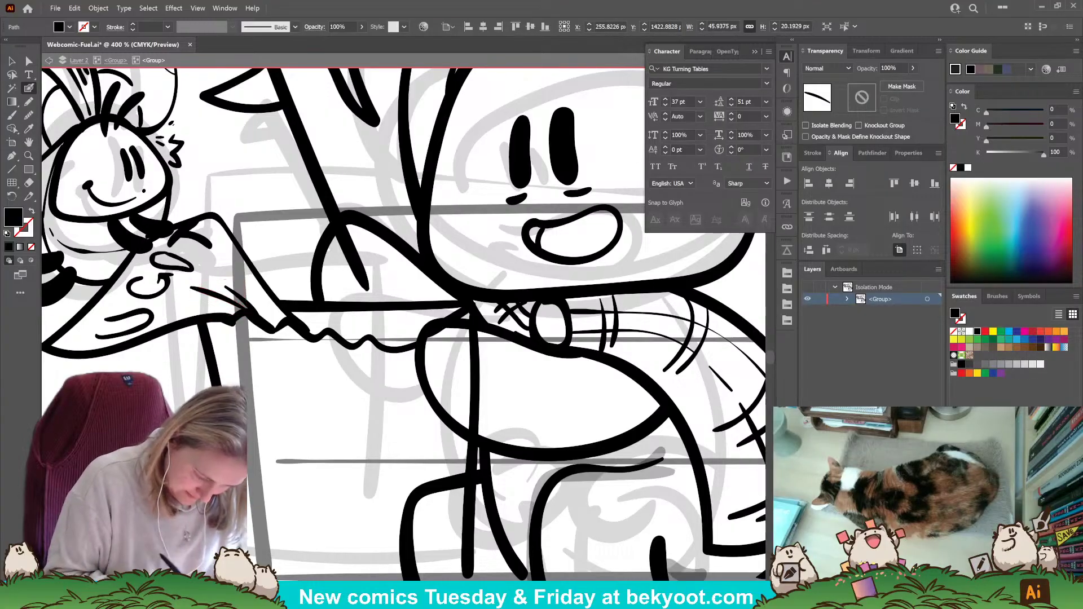
pyautogui.hotkey('ctrl', 'shift', 'a')
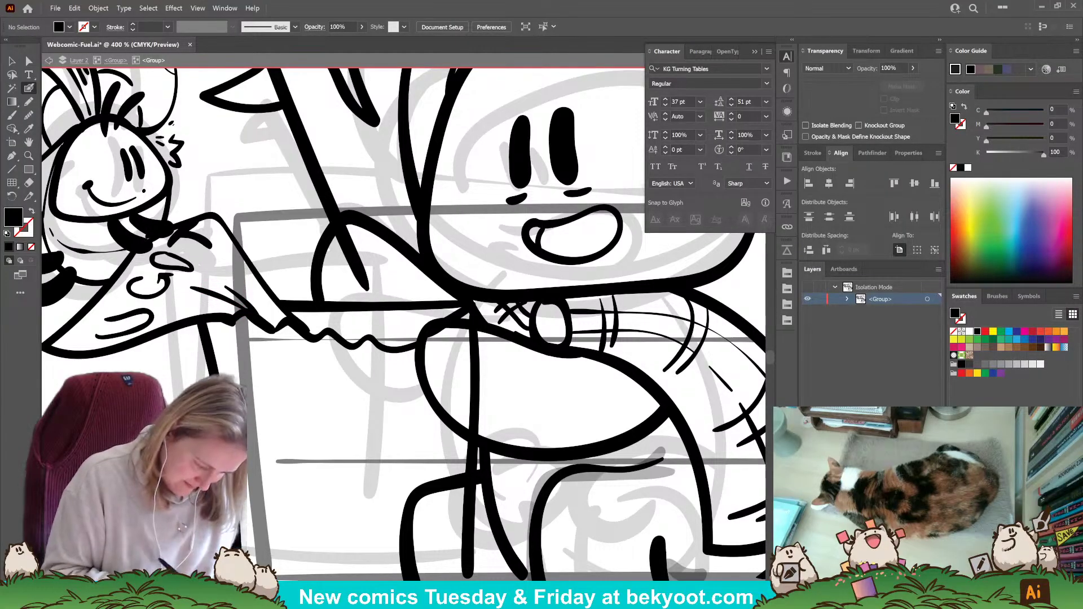
# Draw a rounded U-shaped loop hanging below the flap's pointed corner, replacing the first two separate side strokes.
pyautogui.moveTo(225, 332); pyautogui.dragTo(367, 305)
pyautogui.moveTo(184, 323); pyautogui.dragTo(200, 398)
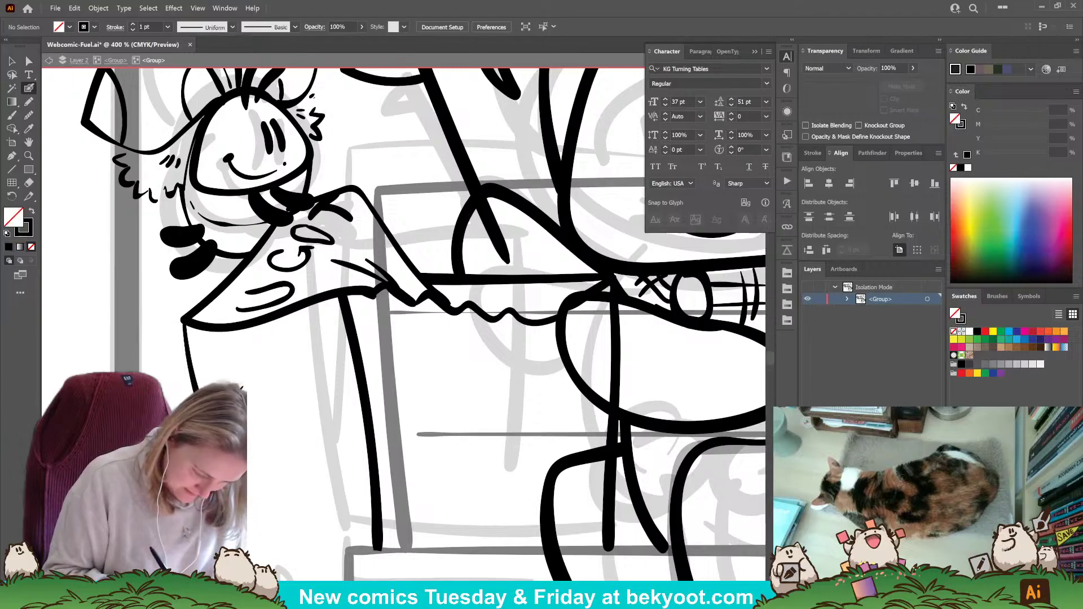
pyautogui.moveTo(231, 330); pyautogui.dragTo(236, 402)
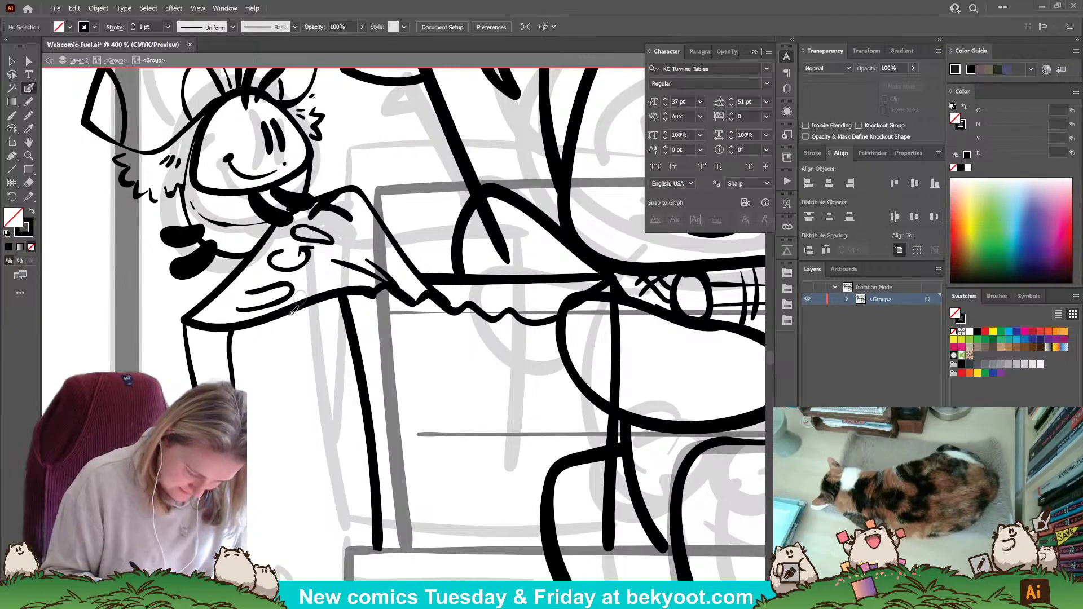
pyautogui.hotkey('ctrl', 'z')
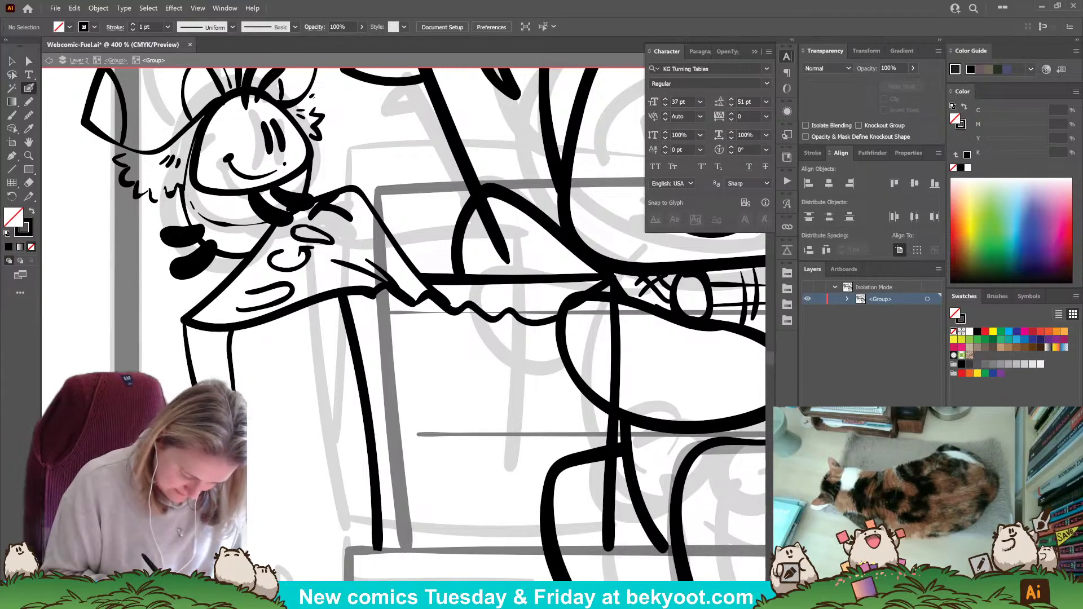
pyautogui.scroll(-4, 318, 418)
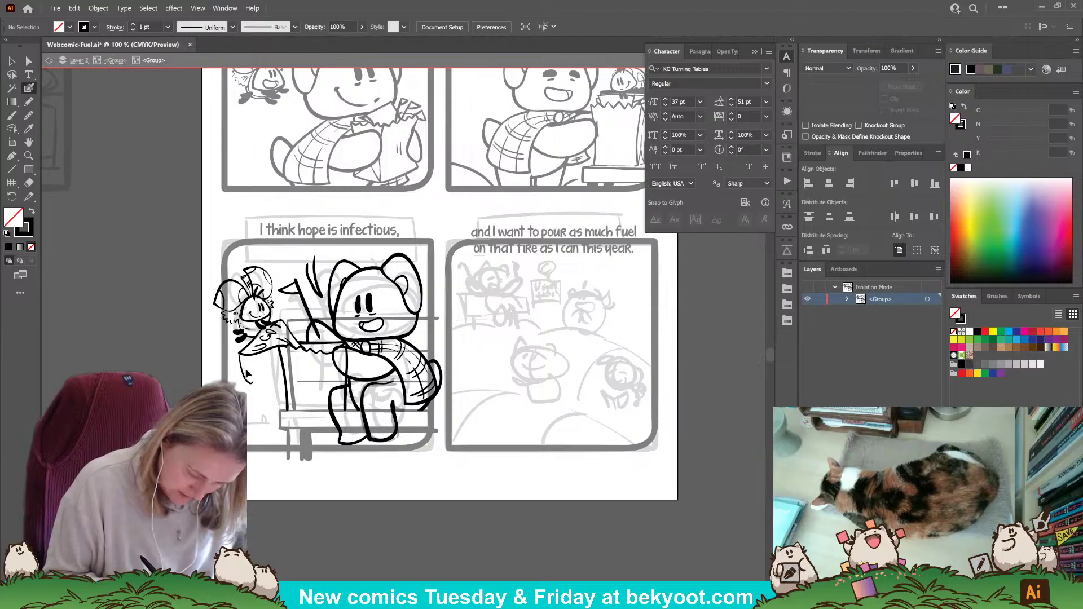
pyautogui.hotkey('shift', 'x')
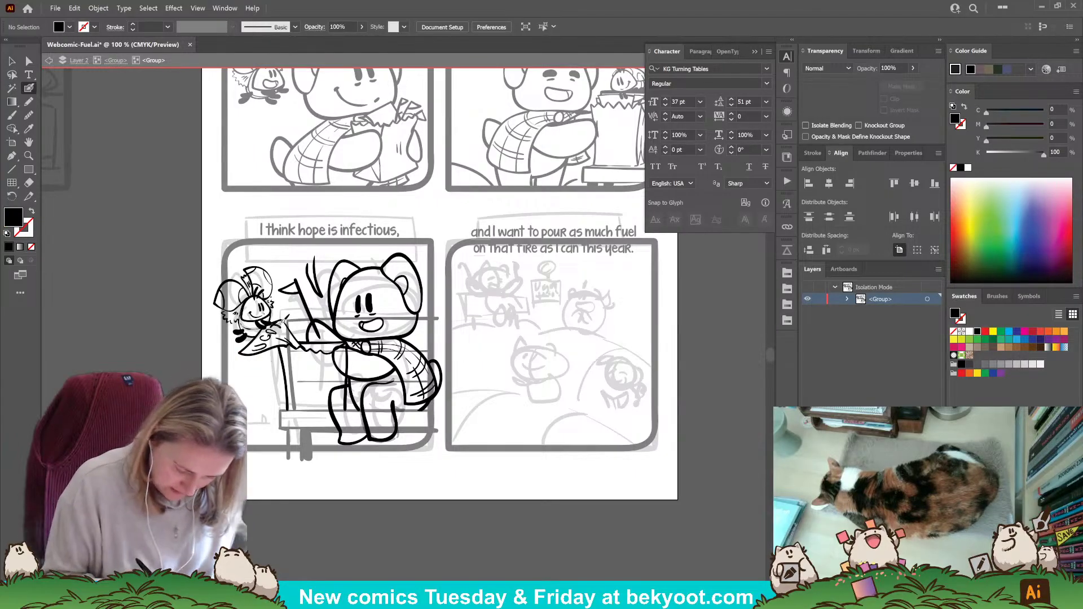
pyautogui.moveTo(239, 353)
pyautogui.mouseDown()
pyautogui.moveTo(256, 378)
pyautogui.moveTo(271, 348)
pyautogui.mouseUp()
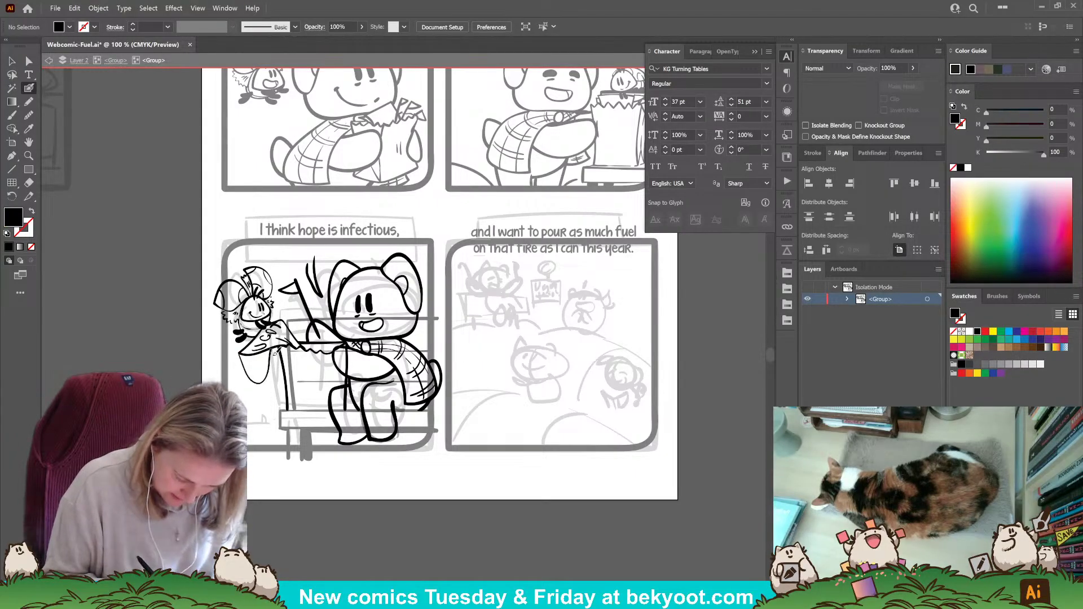
pyautogui.hotkey('shift', 'x')
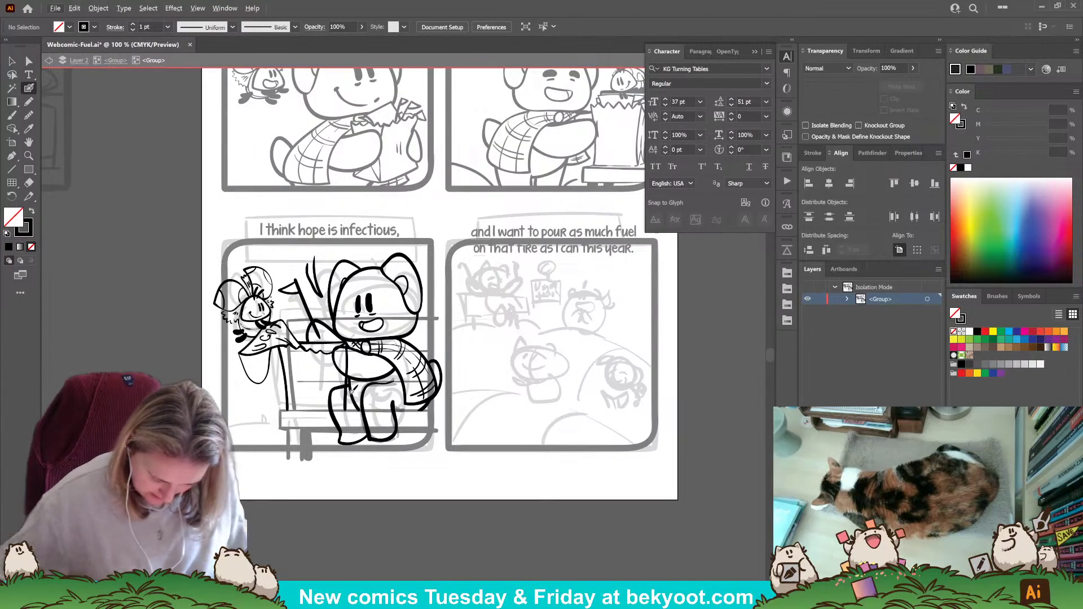
# Trim the bag's right vertical side line where it crosses the seated character's arm and leg.
pyautogui.scroll(1, 350, 391)
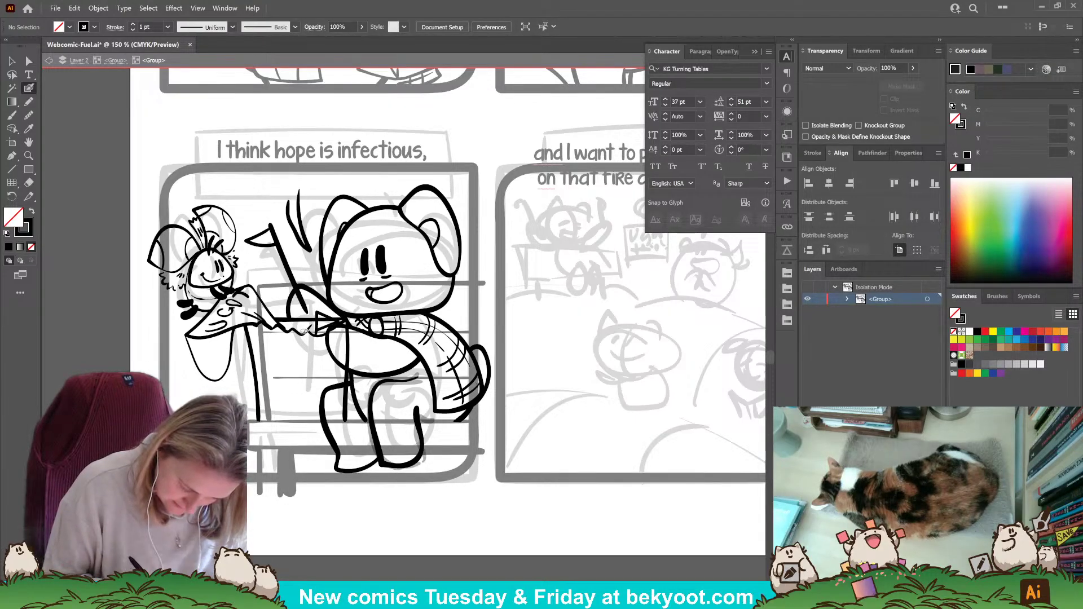
pyautogui.moveTo(348, 319); pyautogui.dragTo(275, 320)
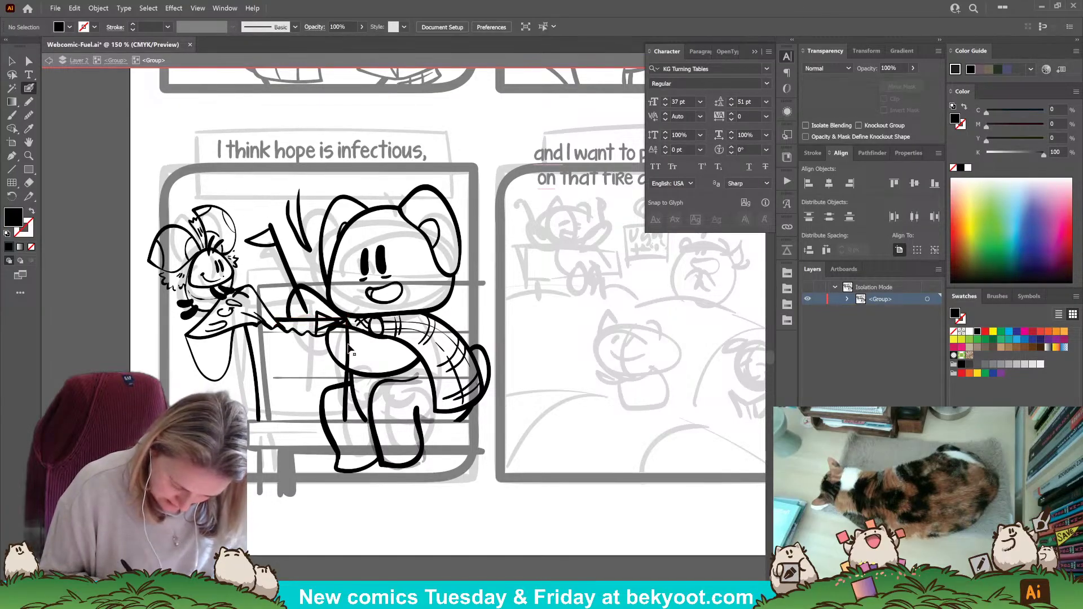
pyautogui.moveTo(346, 323); pyautogui.dragTo(345, 420)
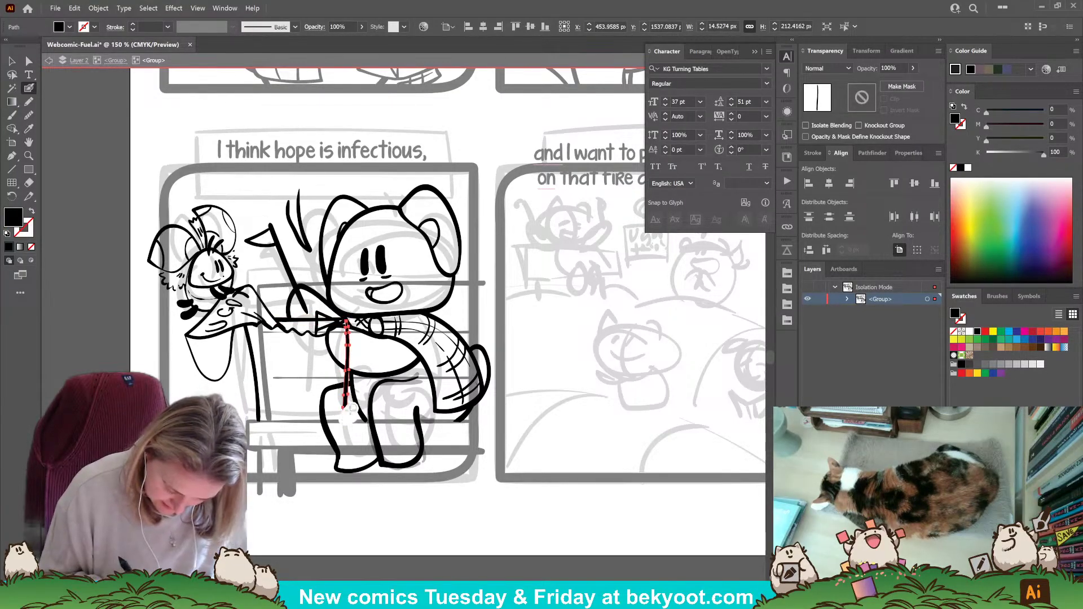
pyautogui.moveTo(348, 390); pyautogui.dragTo(350, 365)
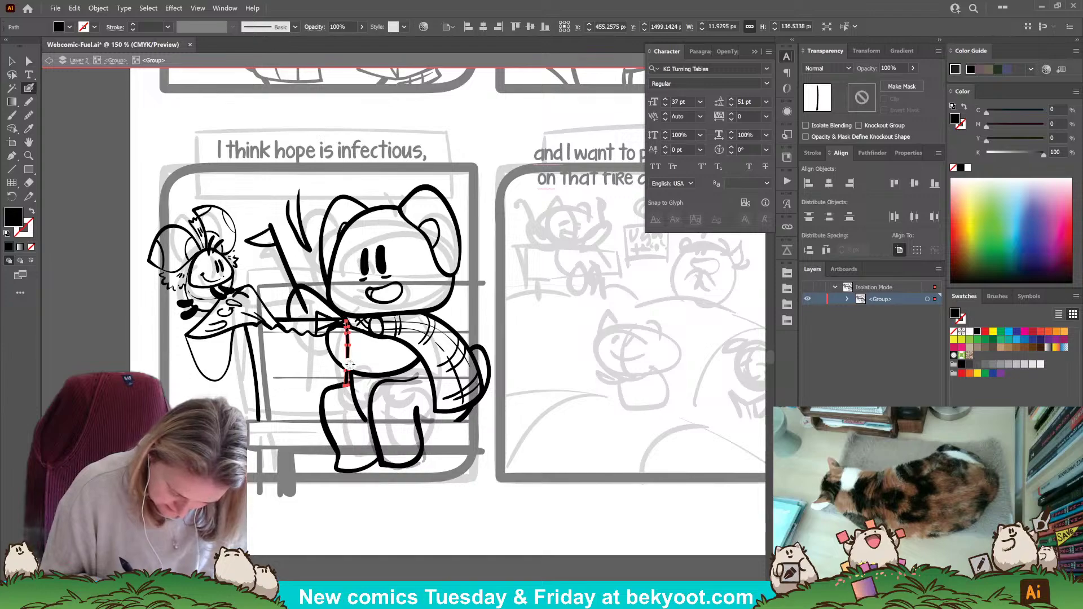
pyautogui.hotkey('ctrl', 'shift', 'a')
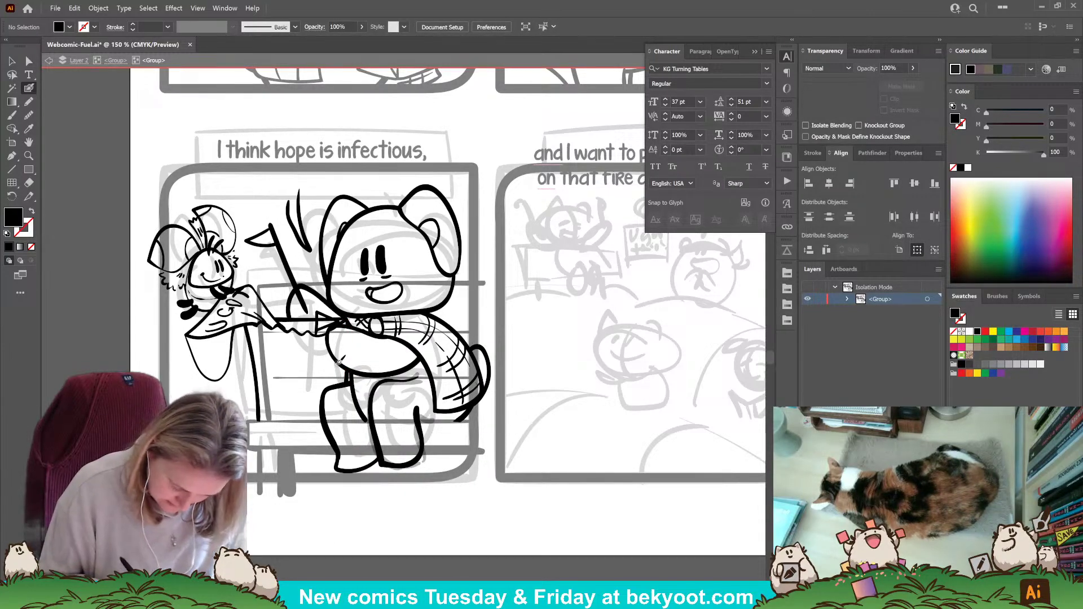
# Fade the bag's straight top edge line to 30% opacity as a guide for redrawing it.
pyautogui.hotkey('shift', 'x')
pyautogui.moveTo(358, 457); pyautogui.dragTo(332, 495)
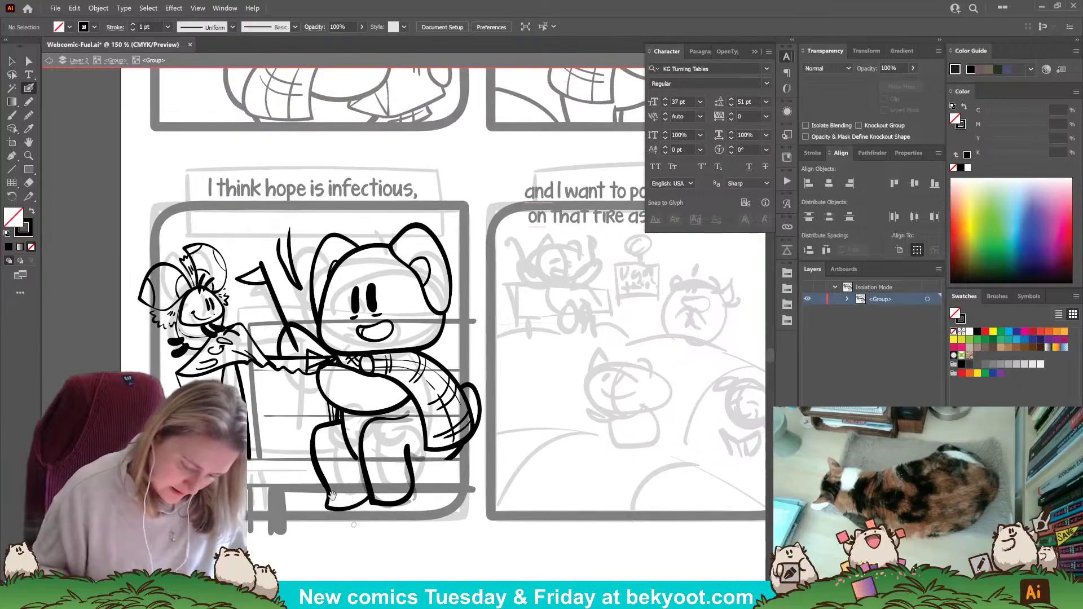
pyautogui.scroll(2, 307, 485)
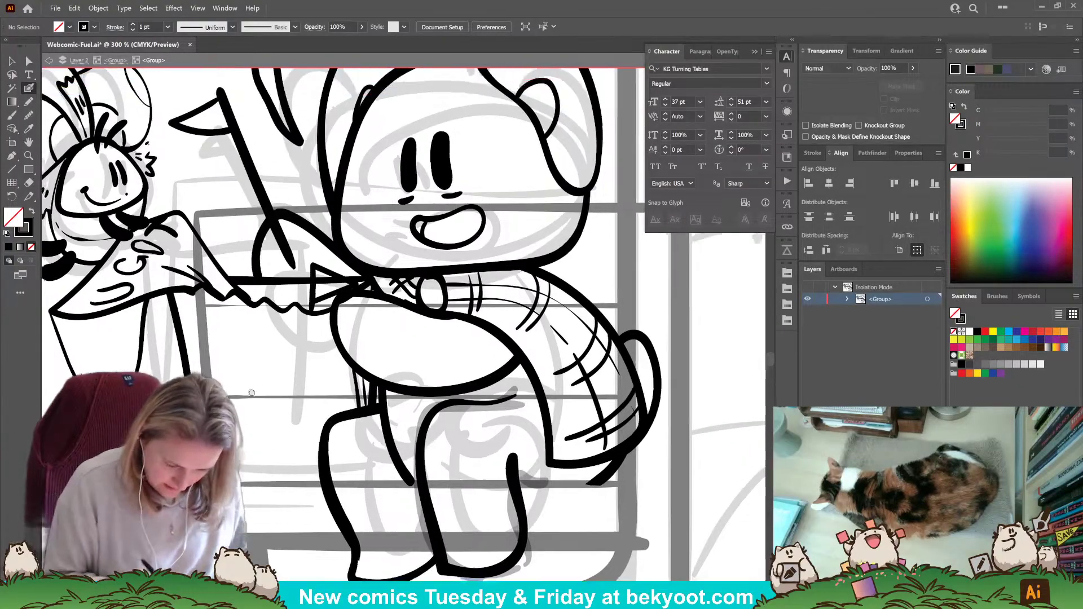
pyautogui.moveTo(271, 266)
pyautogui.mouseDown()
pyautogui.moveTo(295, 359)
pyautogui.moveTo(392, 347)
pyautogui.mouseUp()
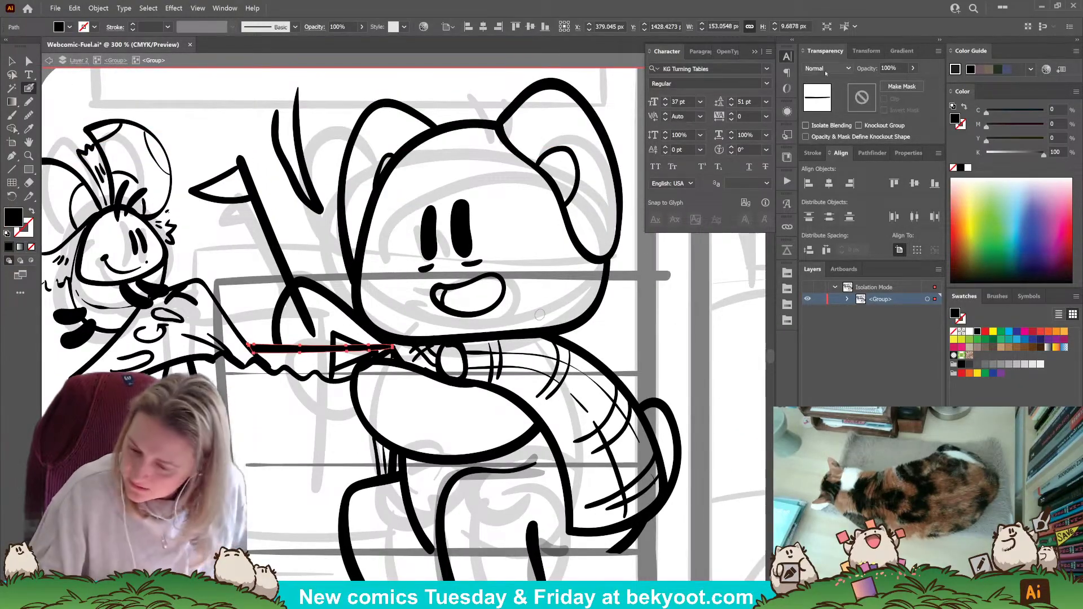
pyautogui.click(787, 57)
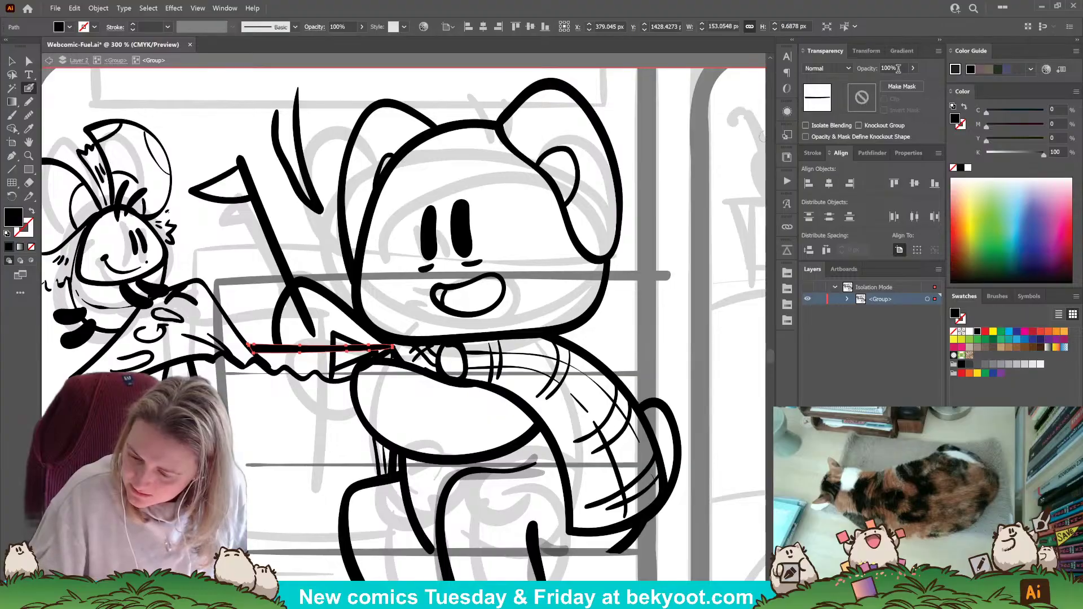
pyautogui.click(893, 69)
pyautogui.write('30')
pyautogui.press('Return')
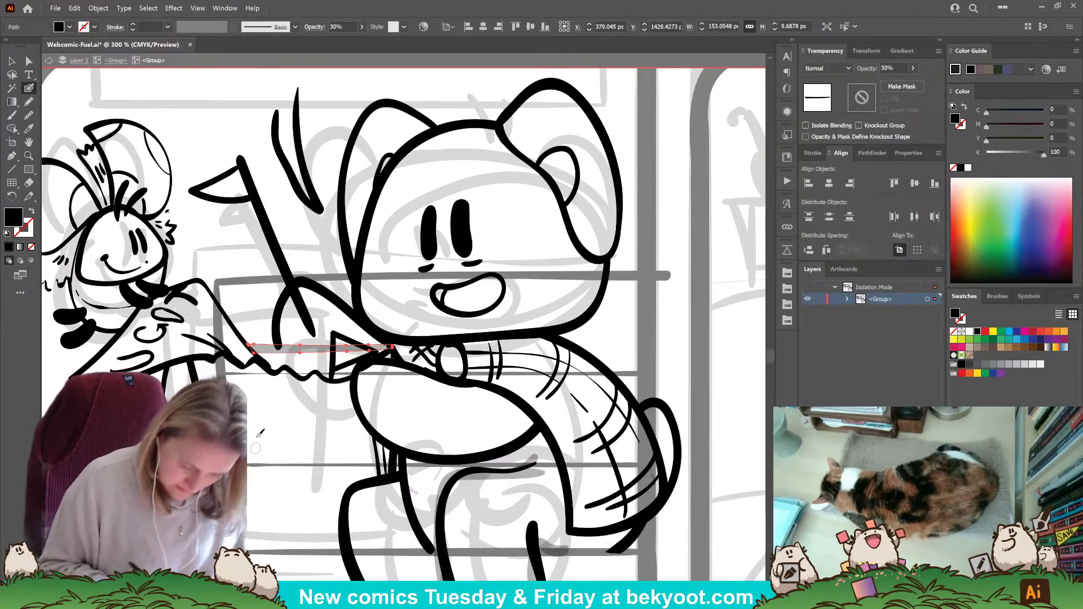
# Replace the bag's faded straight top edge with a zigzag torn edge running from the flap to the seated character's arm.
pyautogui.keyDown('ctrl'); pyautogui.click(261, 432); pyautogui.keyUp('ctrl')
pyautogui.keyDown('ctrl'); pyautogui.click(280, 372); pyautogui.keyUp('ctrl')
pyautogui.keyDown('ctrl'); pyautogui.click(279, 413); pyautogui.keyUp('ctrl')
pyautogui.moveTo(248, 345)
pyautogui.mouseDown()
pyautogui.moveTo(306, 348)
pyautogui.moveTo(334, 336)
pyautogui.moveTo(394, 346)
pyautogui.mouseUp()
pyautogui.hotkey('shift', 'x')
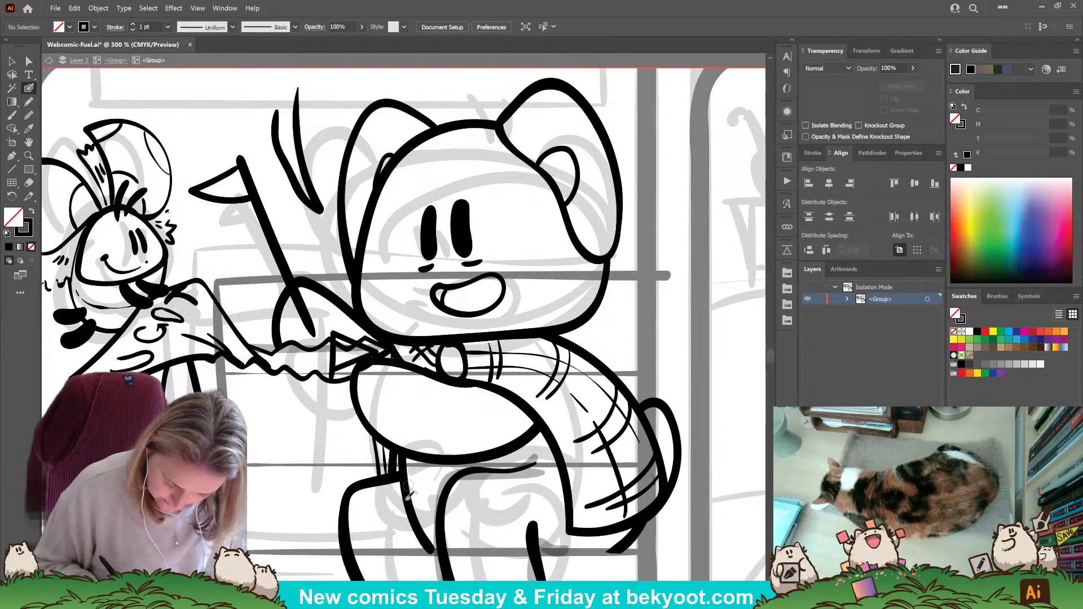
# Clean up the zigzag edge inside the bag's folded corner and the short diagonal line where it meets the seated character's arm.
pyautogui.keyDown('ctrl'); pyautogui.click(341, 349); pyautogui.keyUp('ctrl')
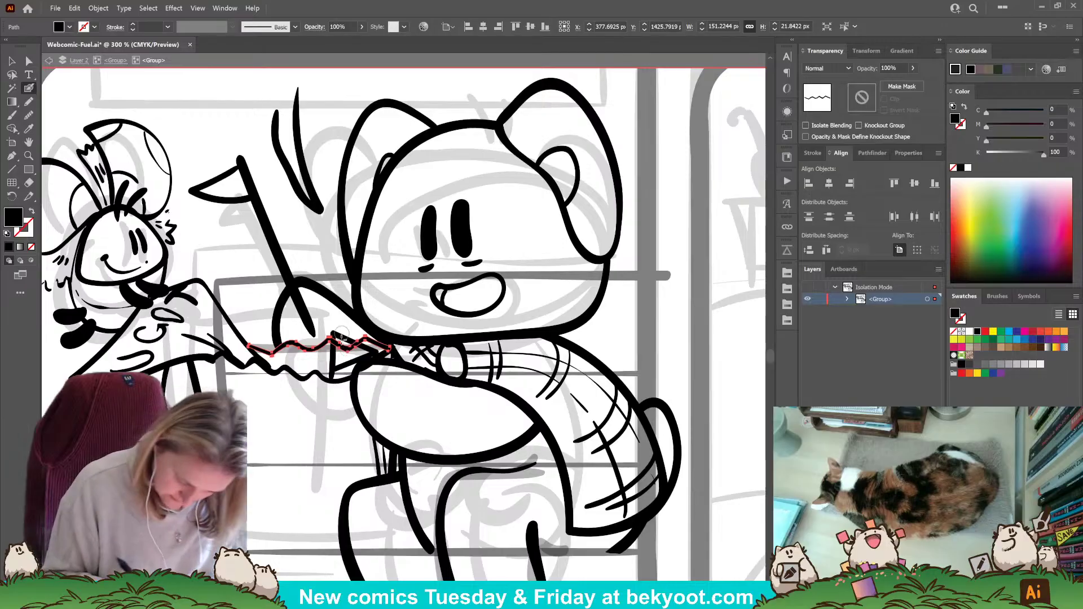
pyautogui.moveTo(341, 349); pyautogui.dragTo(351, 349)
pyautogui.keyDown('ctrl'); pyautogui.click(259, 467); pyautogui.keyUp('ctrl')
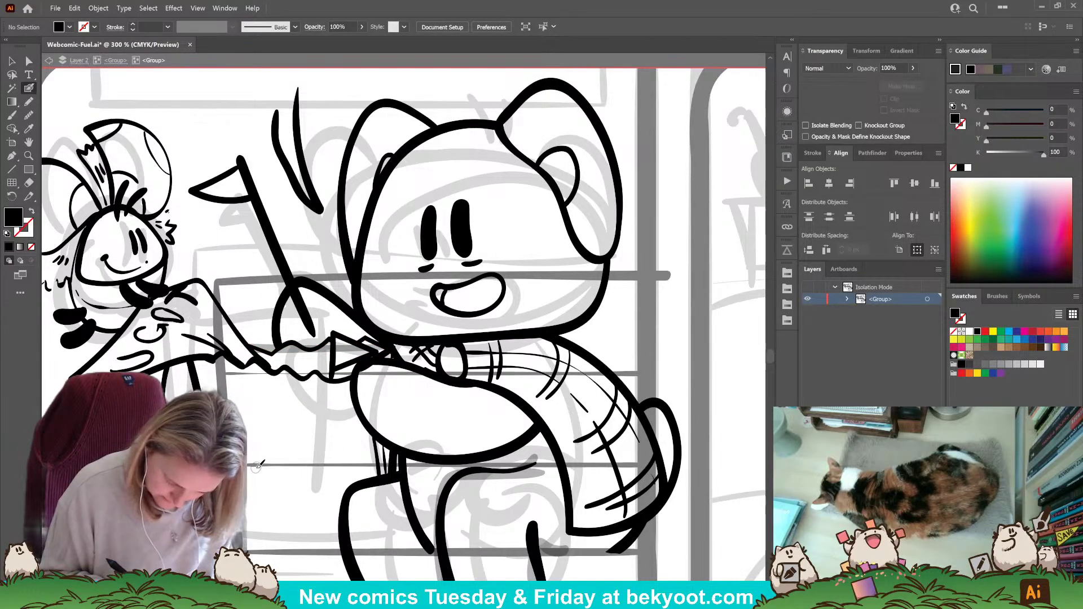
pyautogui.keyDown('ctrl'); pyautogui.click(368, 372); pyautogui.keyUp('ctrl')
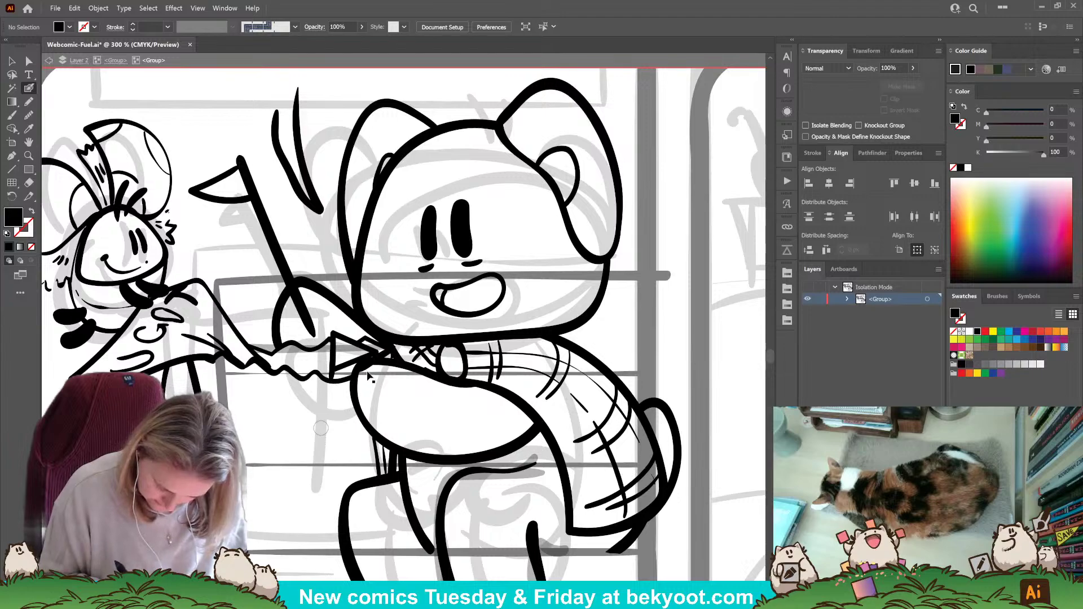
pyautogui.moveTo(373, 385)
pyautogui.mouseDown()
pyautogui.moveTo(366, 374)
pyautogui.moveTo(378, 369)
pyautogui.mouseUp()
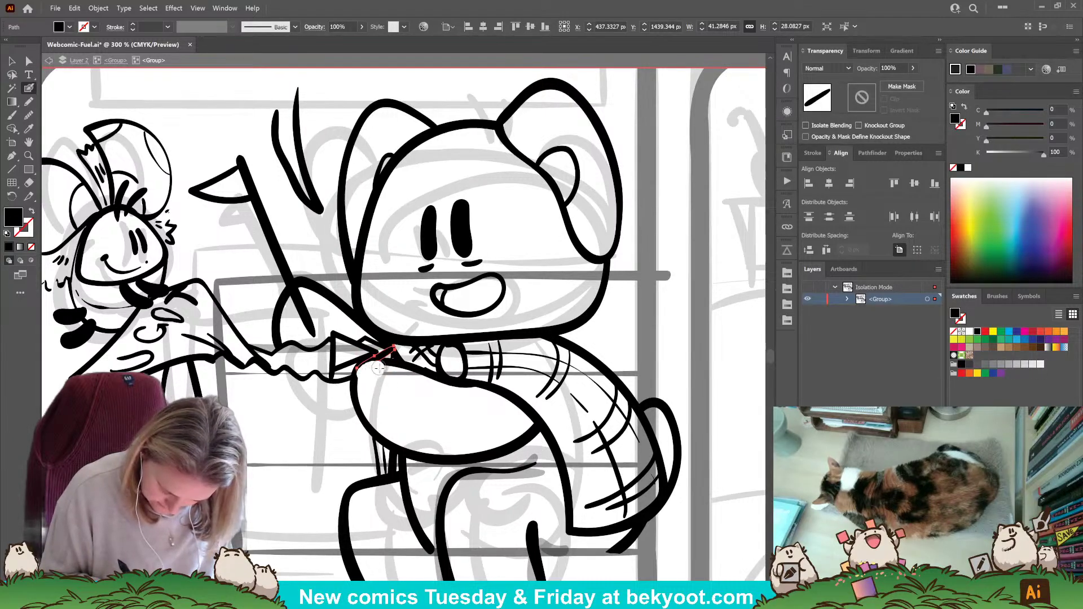
pyautogui.keyDown('ctrl'); pyautogui.click(329, 430); pyautogui.keyUp('ctrl')
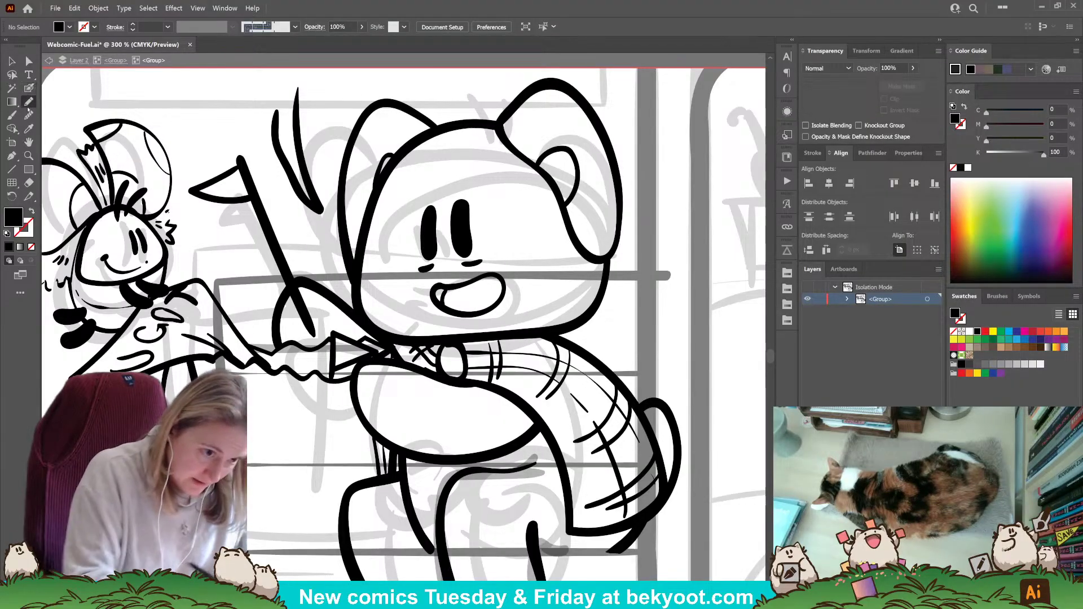
pyautogui.press('b')
pyautogui.moveTo(367, 356)
pyautogui.mouseDown()
pyautogui.moveTo(396, 349)
pyautogui.moveTo(405, 361)
pyautogui.moveTo(368, 357)
pyautogui.mouseUp()
pyautogui.keyDown('ctrl'); pyautogui.click(627, 321); pyautogui.keyUp('ctrl')
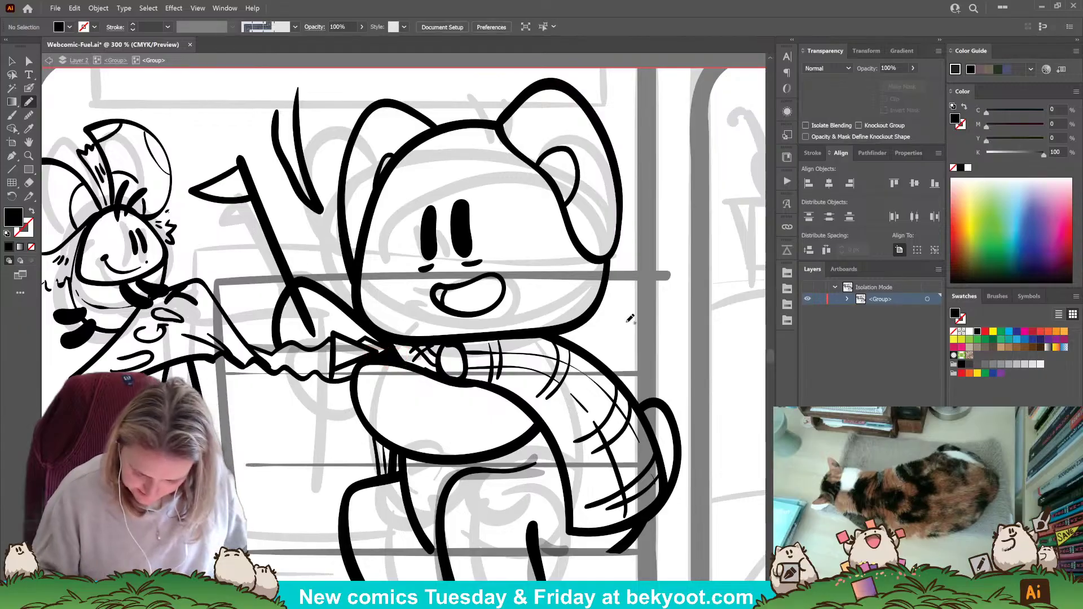
# Leave the character's group and return to isolating its parent group, which also contains the bench.
pyautogui.scroll(-3, 410, 388)
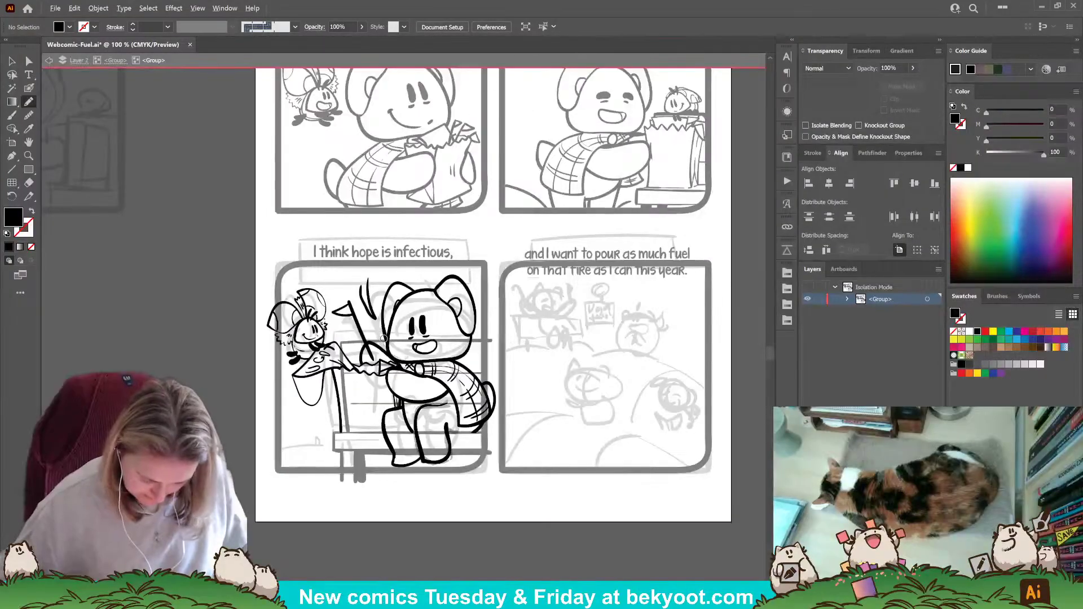
pyautogui.moveTo(340, 495); pyautogui.dragTo(344, 514)
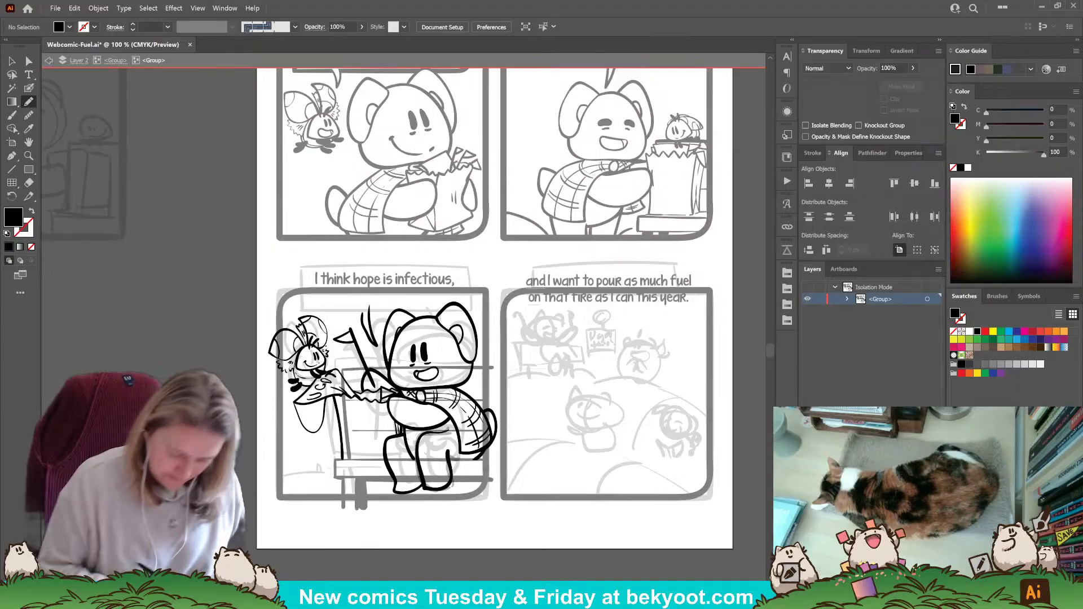
pyautogui.click(115, 61)
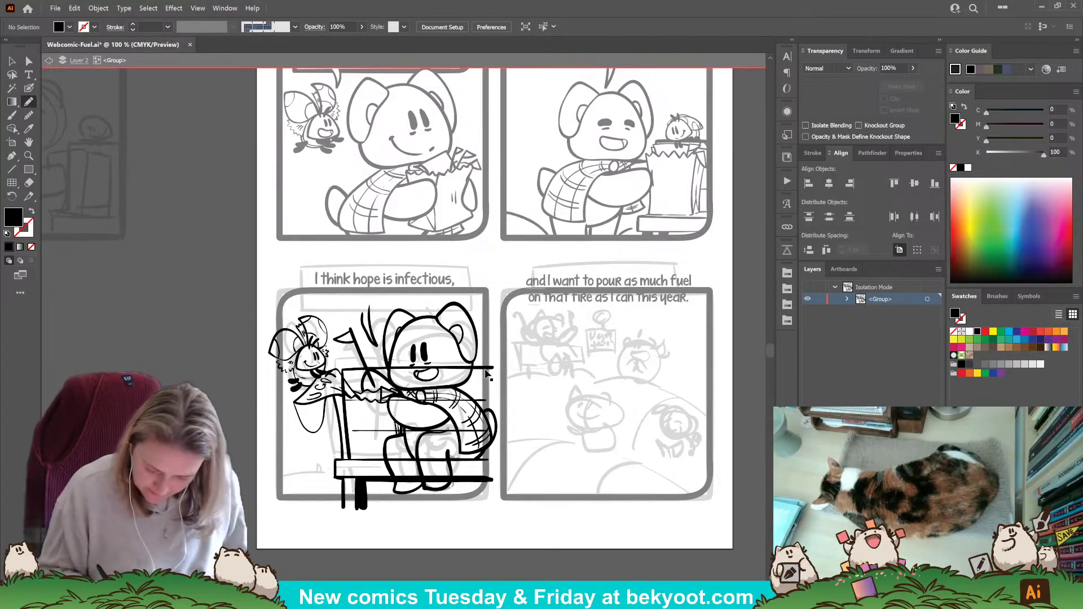
pyautogui.keyDown('ctrl'); pyautogui.click(488, 375); pyautogui.keyUp('ctrl')
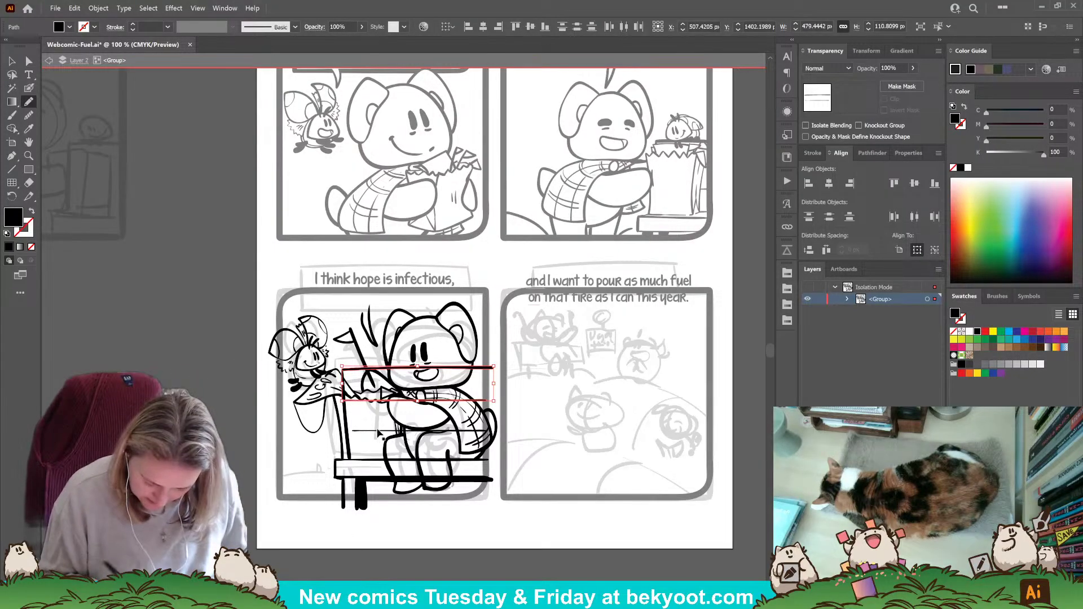
pyautogui.keyDown('ctrl'); pyautogui.keyDown('shift'); pyautogui.click(370, 432); pyautogui.keyUp('shift'); pyautogui.keyUp('ctrl')
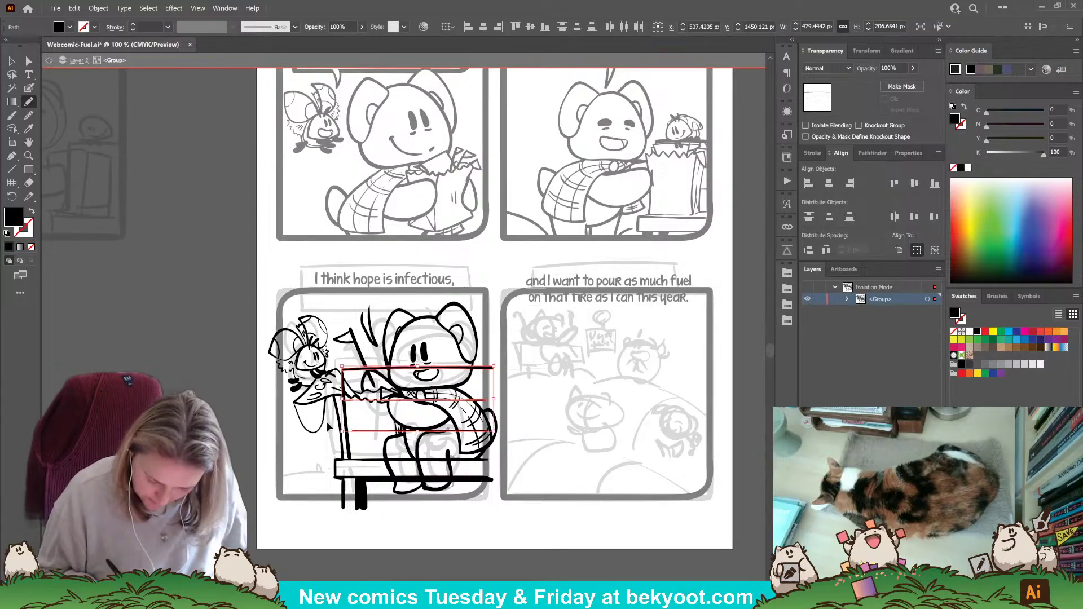
pyautogui.hotkey('ctrl', 'shift', 'a')
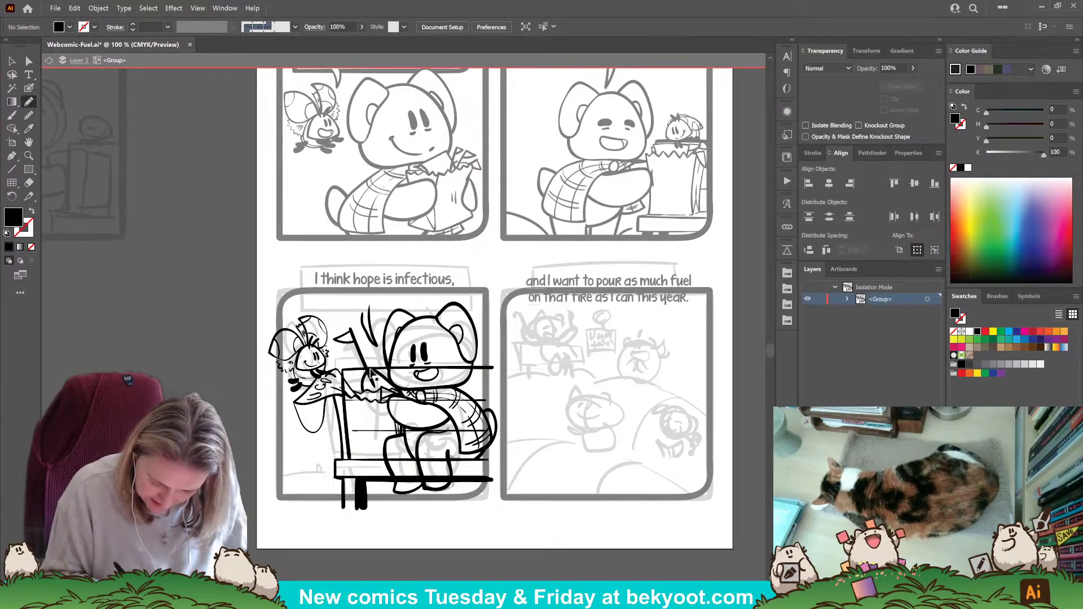
pyautogui.keyDown('ctrl'); pyautogui.click(346, 421); pyautogui.keyUp('ctrl')
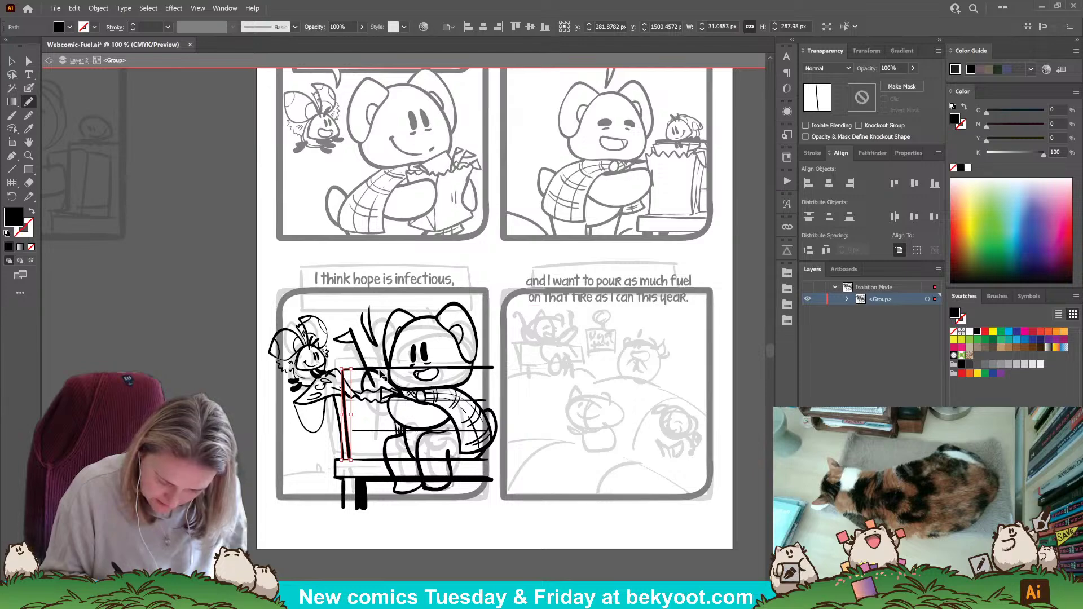
pyautogui.keyDown('ctrl'); pyautogui.keyDown('shift'); pyautogui.click(380, 371); pyautogui.keyUp('shift'); pyautogui.keyUp('ctrl')
pyautogui.hotkey('ctrl', 'shift', 'a')
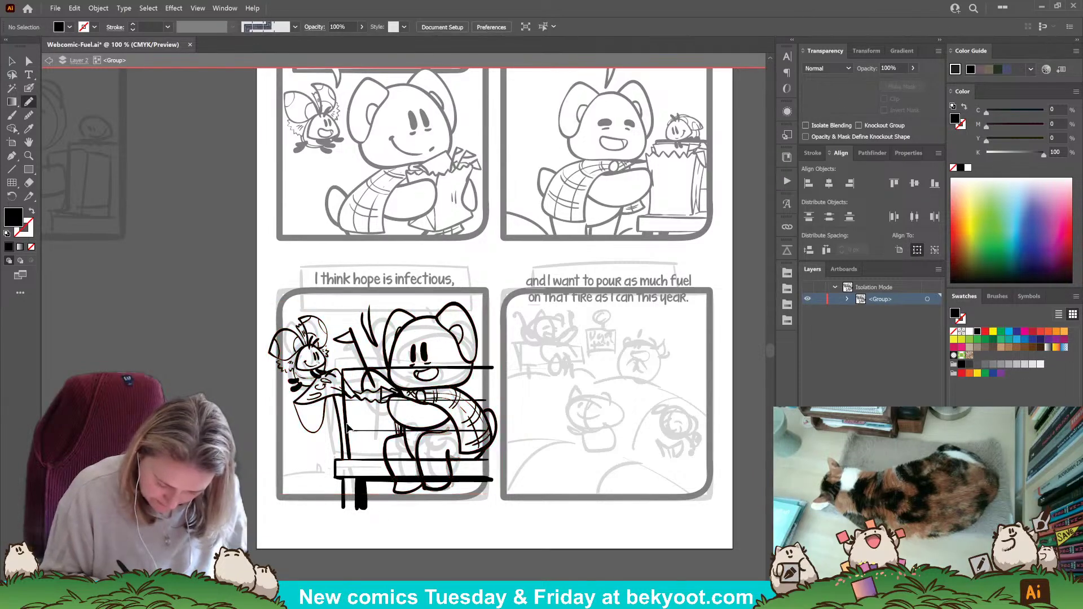
# Raise the bench backrest's top rail slightly and erase its stretch behind the seated character's head.
pyautogui.keyDown('ctrl'); pyautogui.click(347, 427); pyautogui.keyUp('ctrl')
pyautogui.keyDown('ctrl'); pyautogui.keyDown('shift'); pyautogui.click(455, 368); pyautogui.keyUp('shift'); pyautogui.keyUp('ctrl')
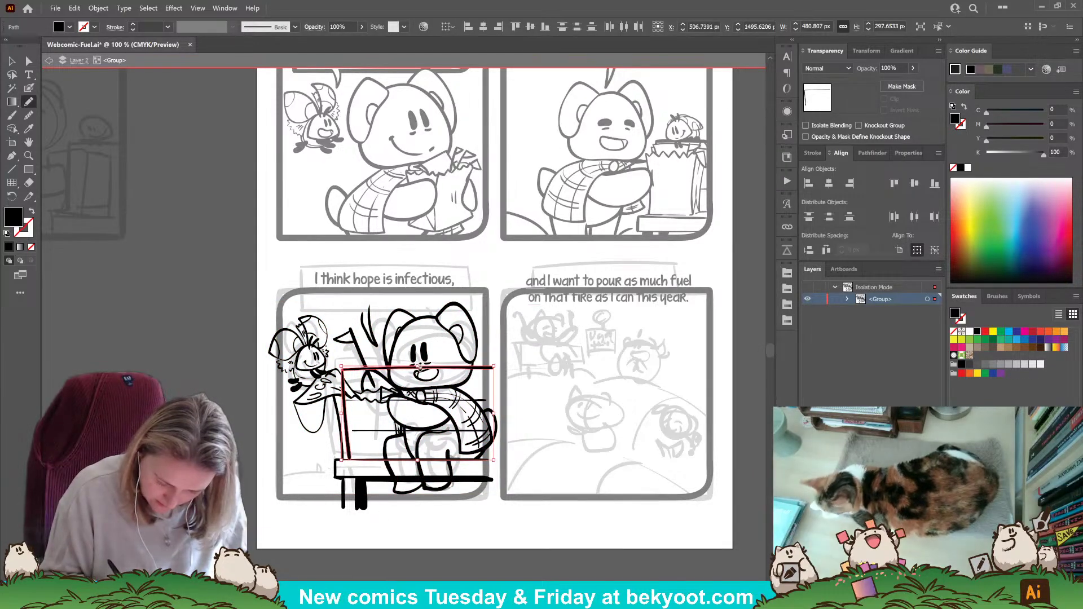
pyautogui.moveTo(418, 366); pyautogui.dragTo(420, 363)
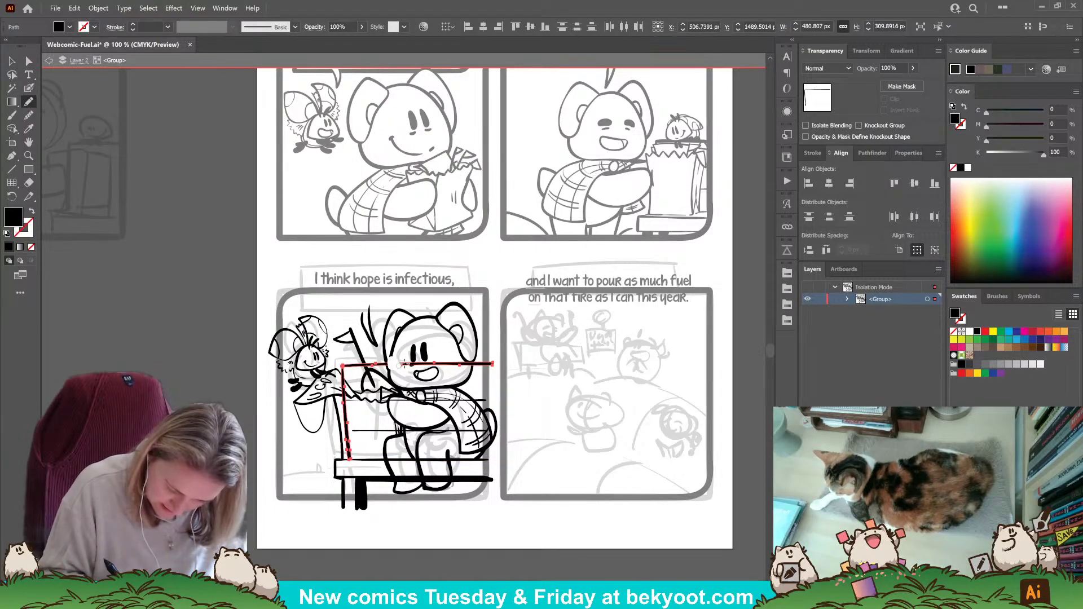
pyautogui.moveTo(421, 365); pyautogui.dragTo(471, 364)
pyautogui.keyDown('ctrl'); pyautogui.click(454, 532); pyautogui.keyUp('ctrl')
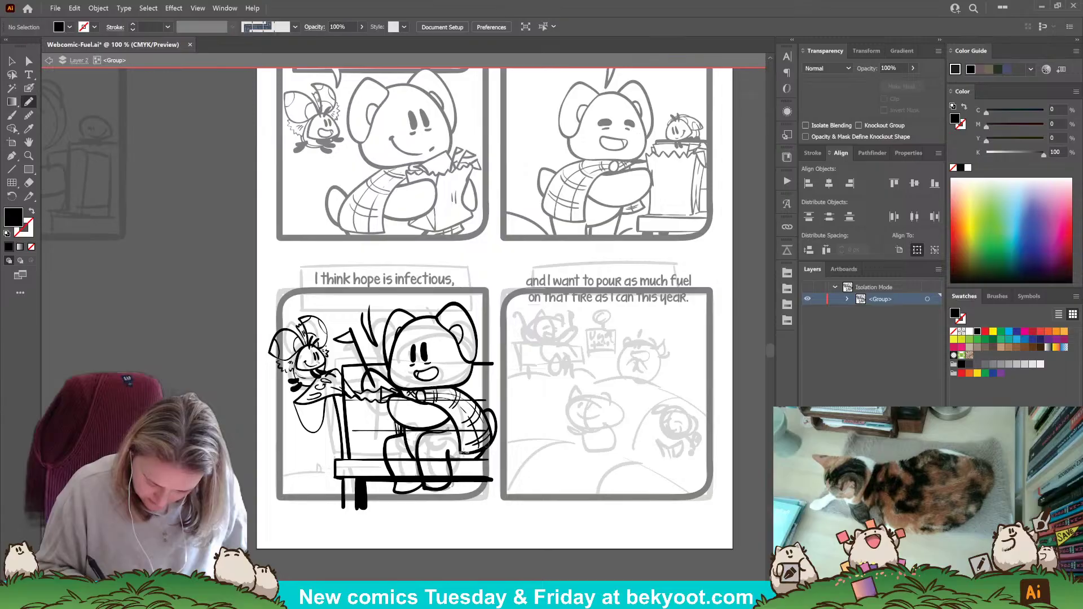
# Erase the bench seat's lines where they cross the seated character's legs.
pyautogui.keyDown('ctrl'); pyautogui.click(376, 466); pyautogui.keyUp('ctrl')
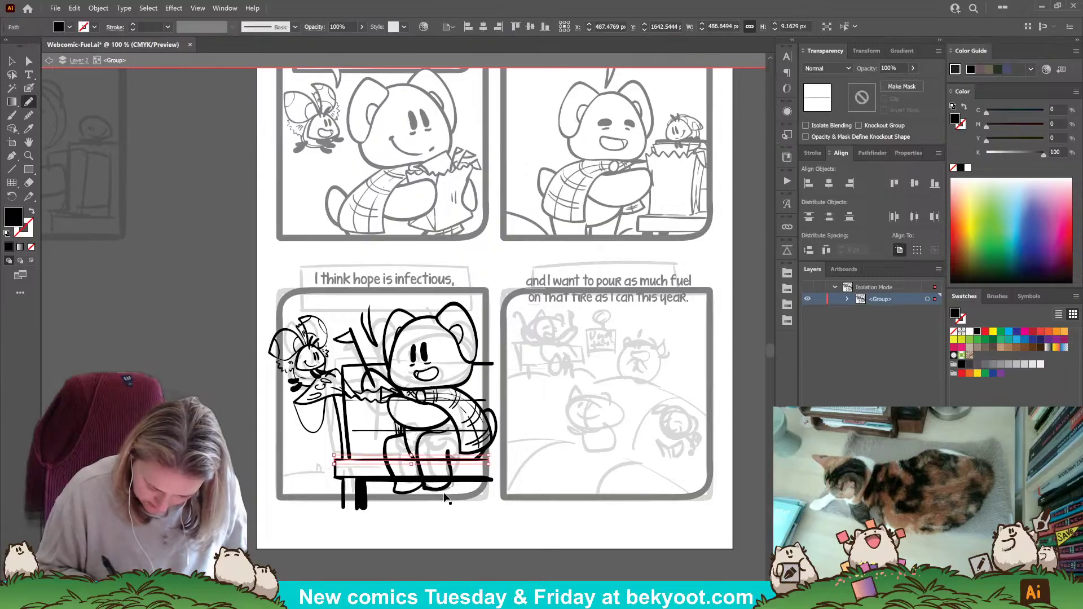
pyautogui.keyDown('ctrl'); pyautogui.keyDown('shift'); pyautogui.click(469, 481); pyautogui.keyUp('shift'); pyautogui.keyUp('ctrl')
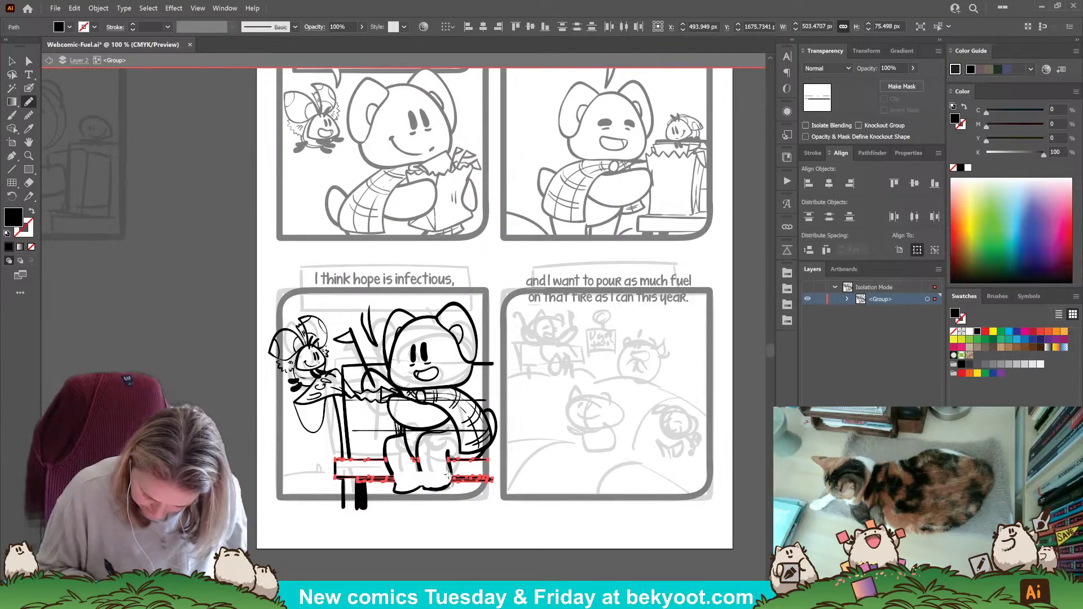
pyautogui.moveTo(448, 475); pyautogui.dragTo(449, 478)
pyautogui.keyDown('ctrl'); pyautogui.click(452, 521); pyautogui.keyUp('ctrl')
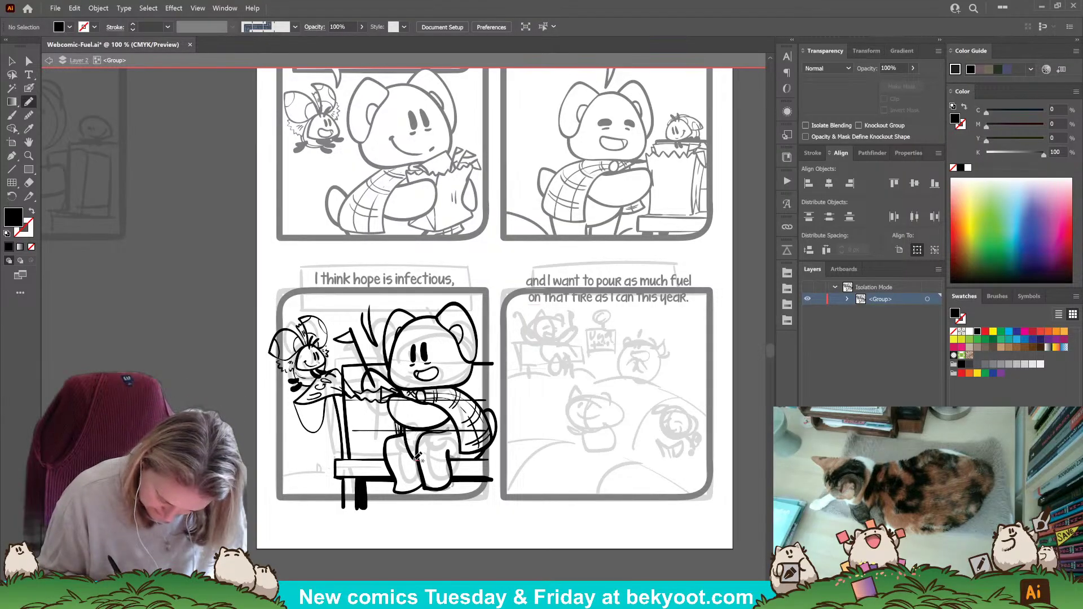
pyautogui.moveTo(422, 466); pyautogui.dragTo(415, 479)
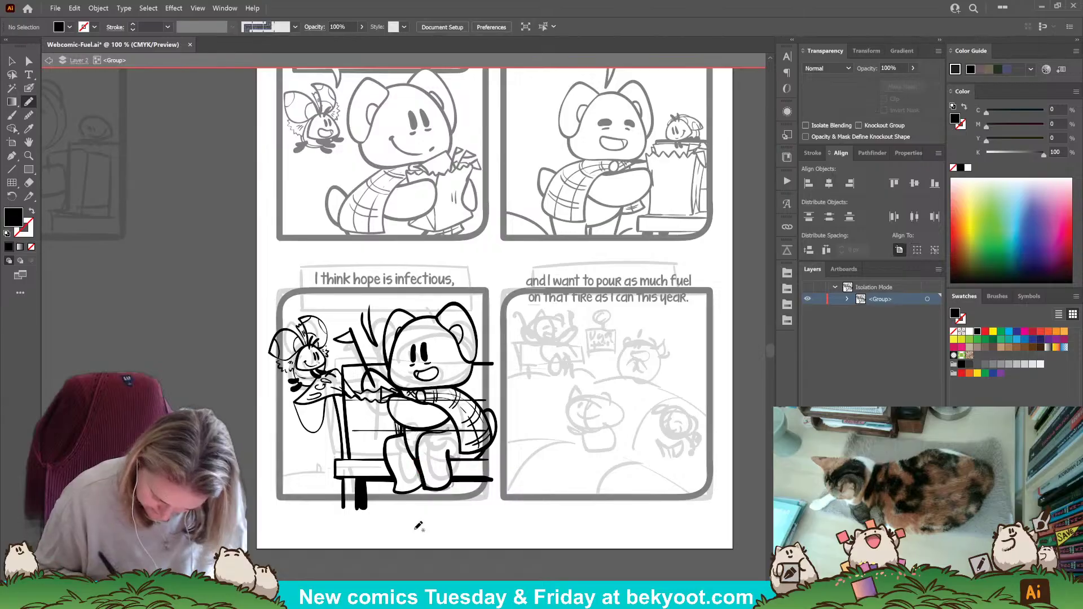
# Erase the bench backrest's post and slats where they run behind the bag and the seated character's body.
pyautogui.moveTo(368, 528); pyautogui.dragTo(350, 524)
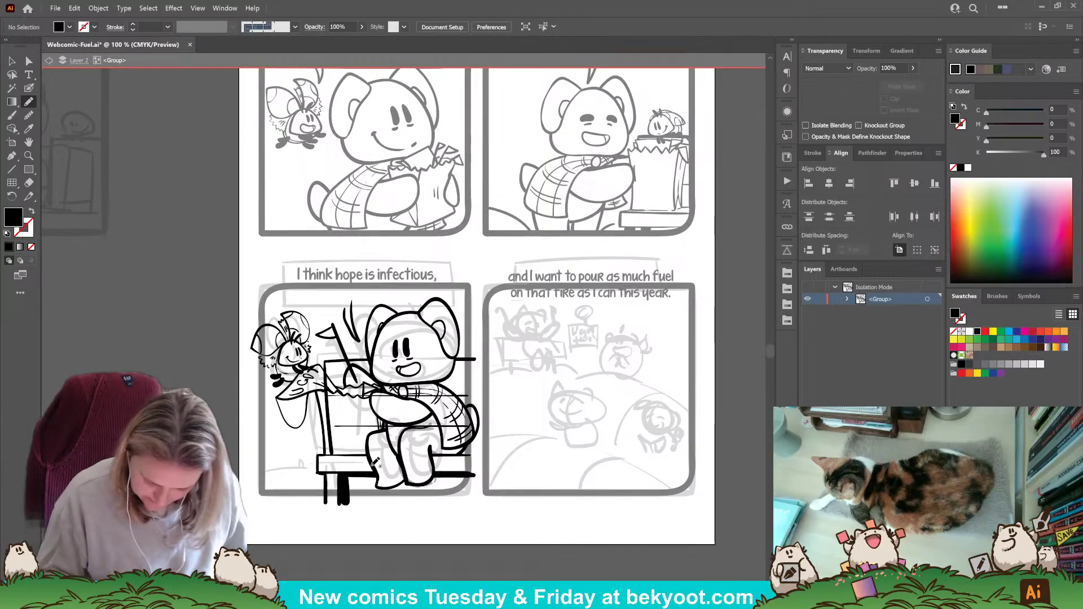
pyautogui.keyDown('ctrl'); pyautogui.click(327, 419); pyautogui.keyUp('ctrl')
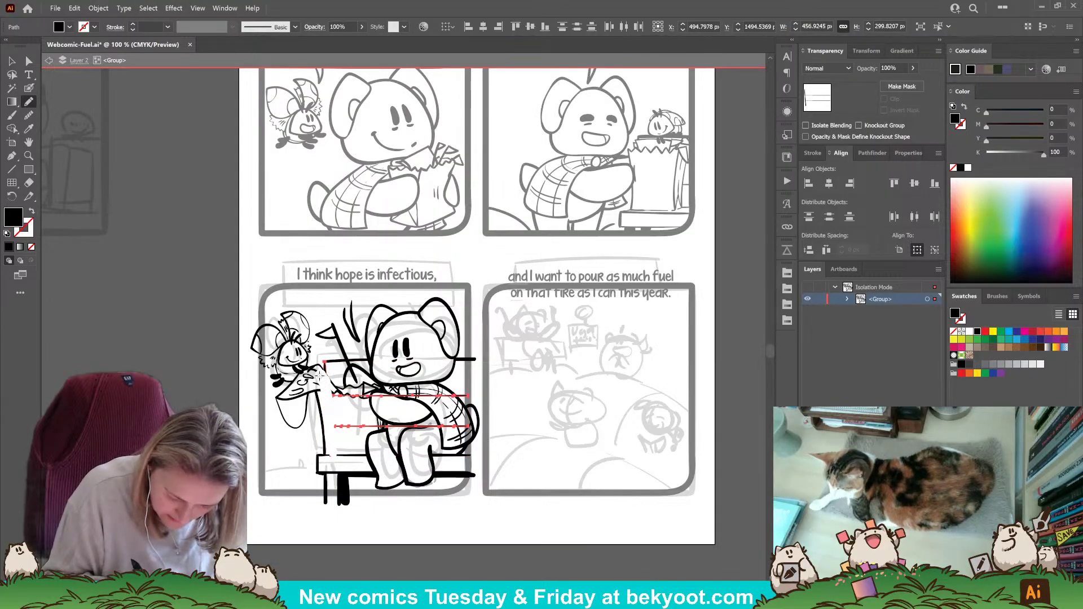
pyautogui.moveTo(320, 375)
pyautogui.mouseDown()
pyautogui.moveTo(333, 424)
pyautogui.moveTo(369, 424)
pyautogui.moveTo(339, 428)
pyautogui.moveTo(475, 426)
pyautogui.mouseUp()
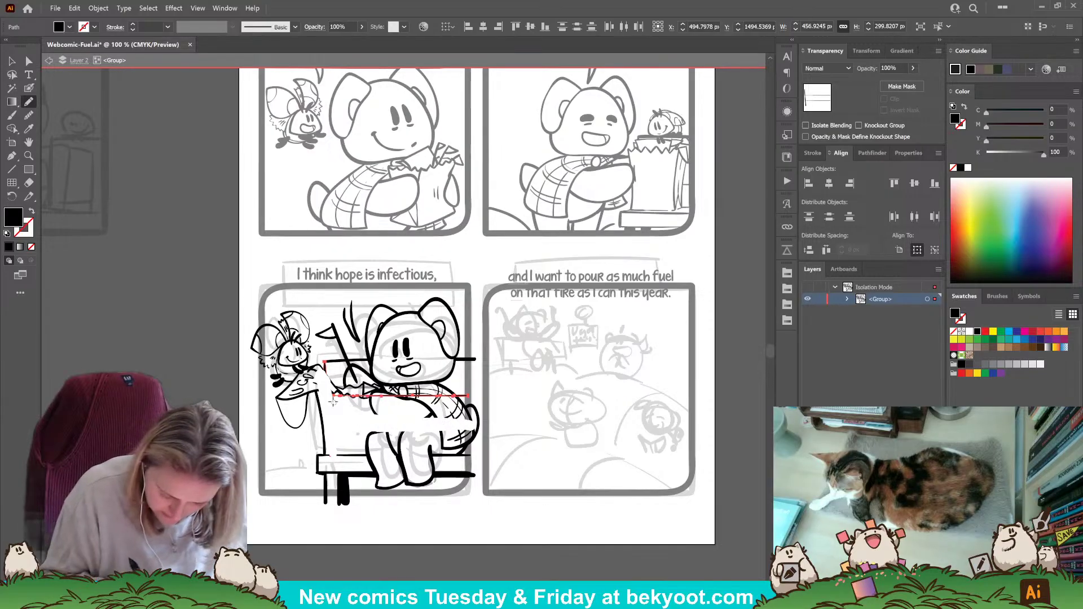
pyautogui.moveTo(333, 397); pyautogui.dragTo(460, 398)
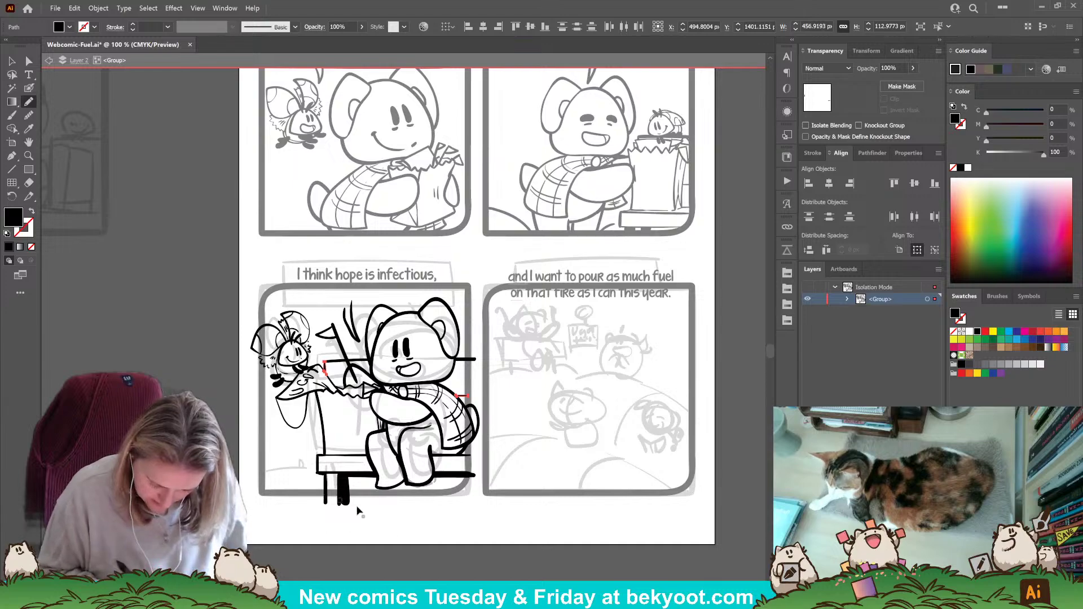
pyautogui.keyDown('ctrl'); pyautogui.click(386, 519); pyautogui.keyUp('ctrl')
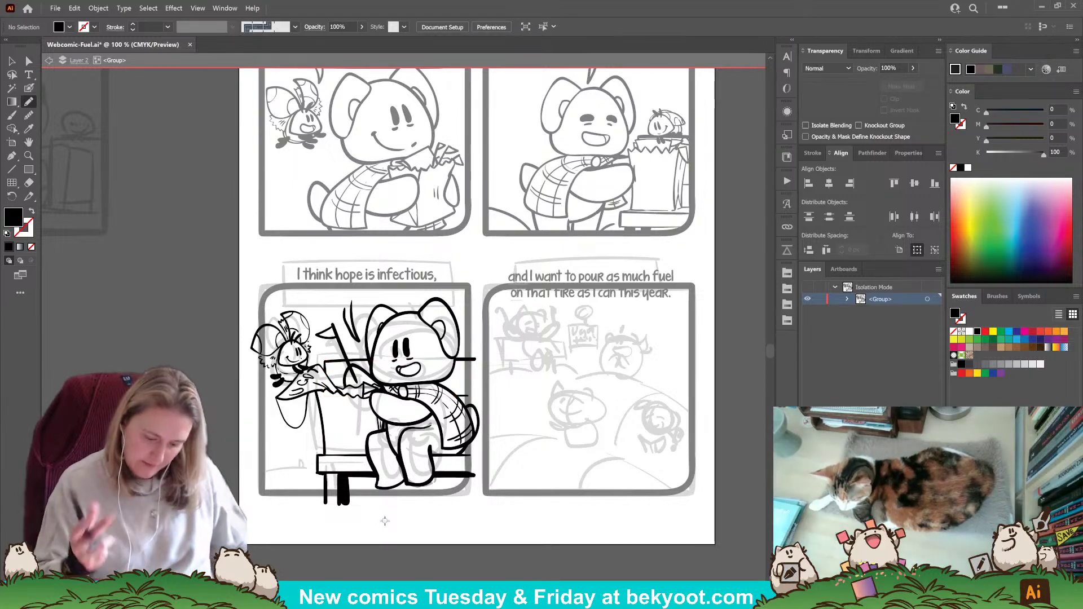
# Trim the bench legs so that they end at the panel's bottom border.
pyautogui.moveTo(410, 530); pyautogui.dragTo(410, 554)
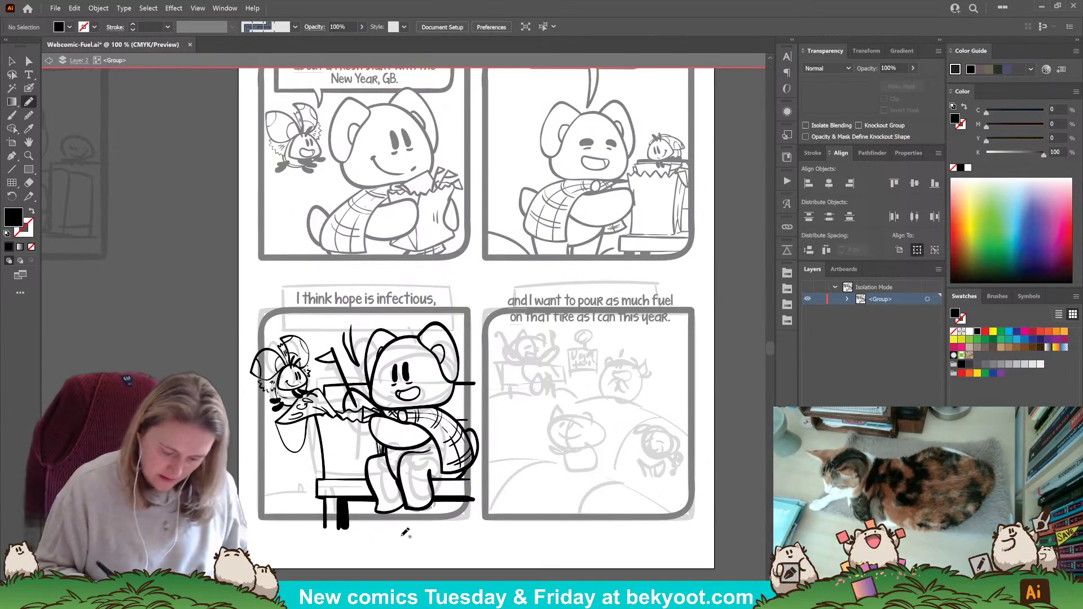
pyautogui.keyDown('ctrl'); pyautogui.click(350, 515); pyautogui.keyUp('ctrl')
pyautogui.moveTo(329, 533)
pyautogui.mouseDown()
pyautogui.moveTo(360, 525)
pyautogui.moveTo(331, 524)
pyautogui.moveTo(350, 530)
pyautogui.mouseUp()
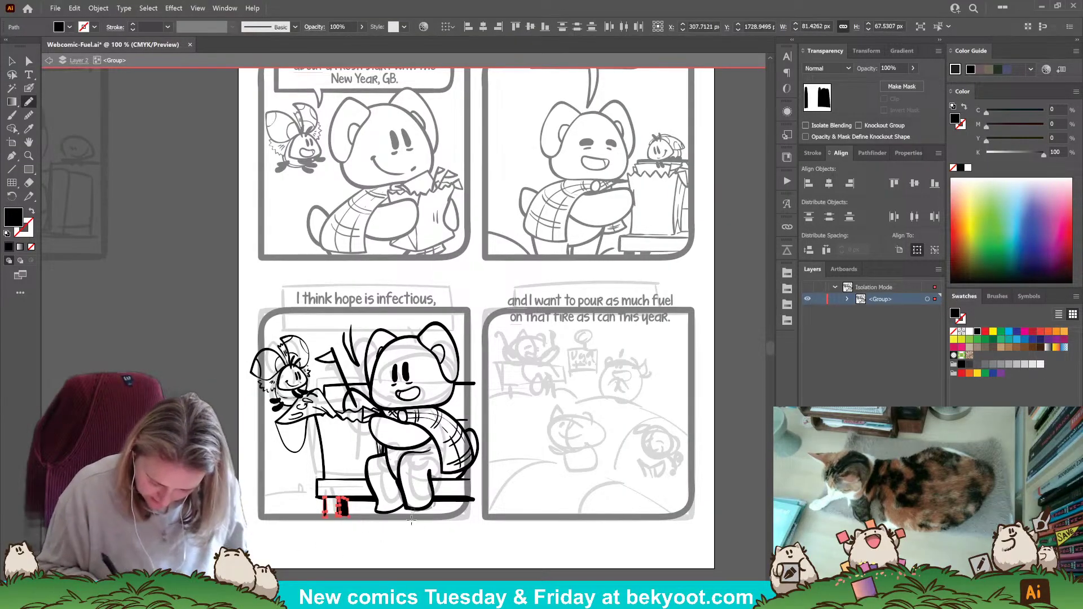
pyautogui.keyDown('ctrl'); pyautogui.click(431, 553); pyautogui.keyUp('ctrl')
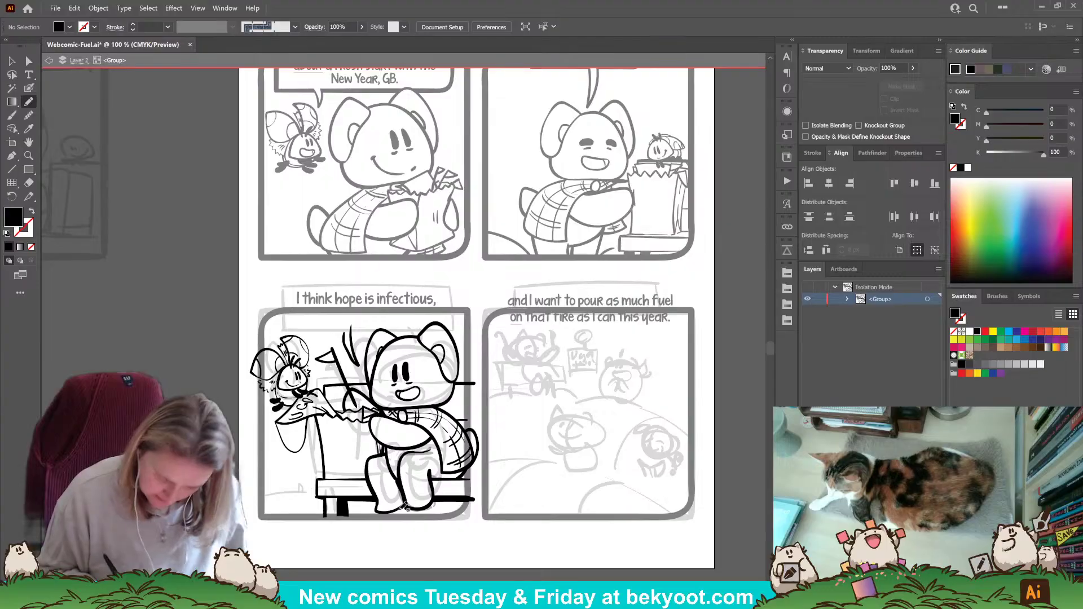
# Strengthen the outline of the seated character's front foot with the Blob Brush.
pyautogui.click(29, 88)
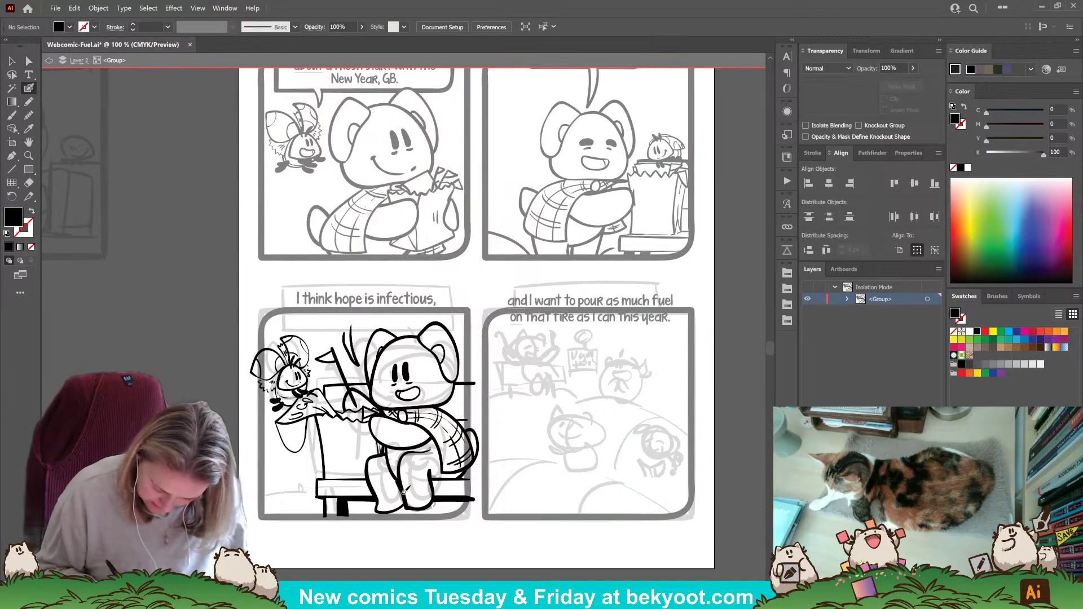
pyautogui.hotkey('shift', 'x')
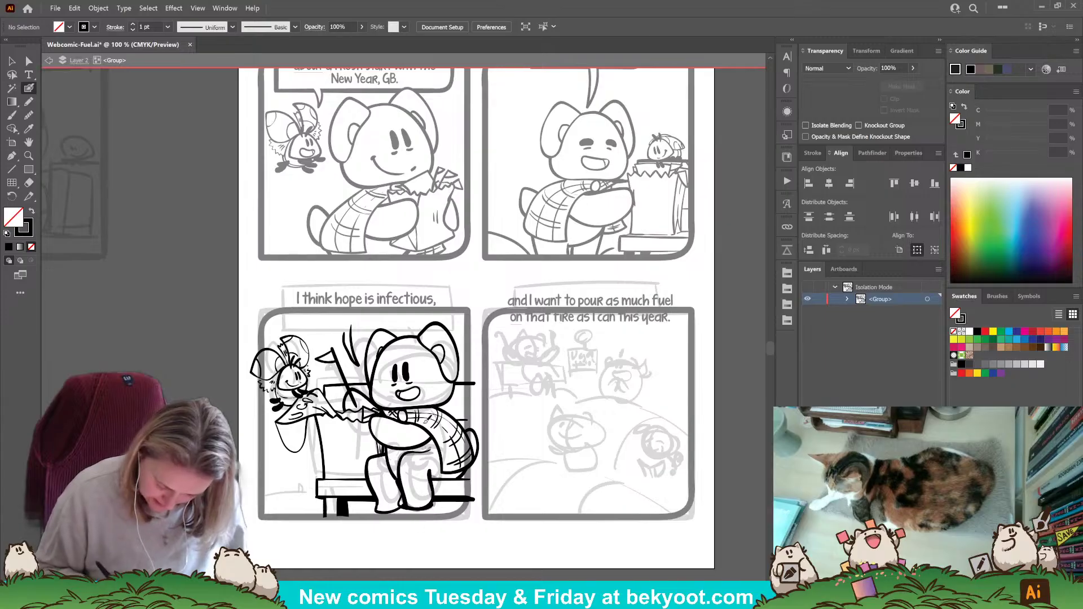
pyautogui.hotkey('shift', 'x')
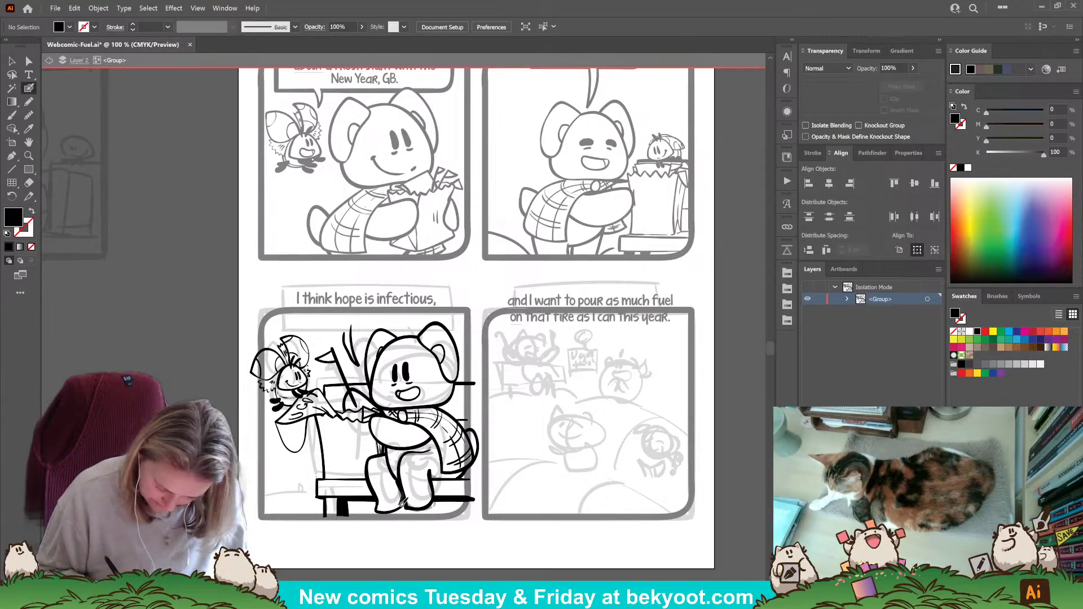
pyautogui.moveTo(402, 502)
pyautogui.mouseDown()
pyautogui.moveTo(416, 515)
pyautogui.moveTo(435, 503)
pyautogui.mouseUp()
# Draw a curved ground line behind the bench in the panel's lower corner.
pyautogui.hotkey('shift', 'x')
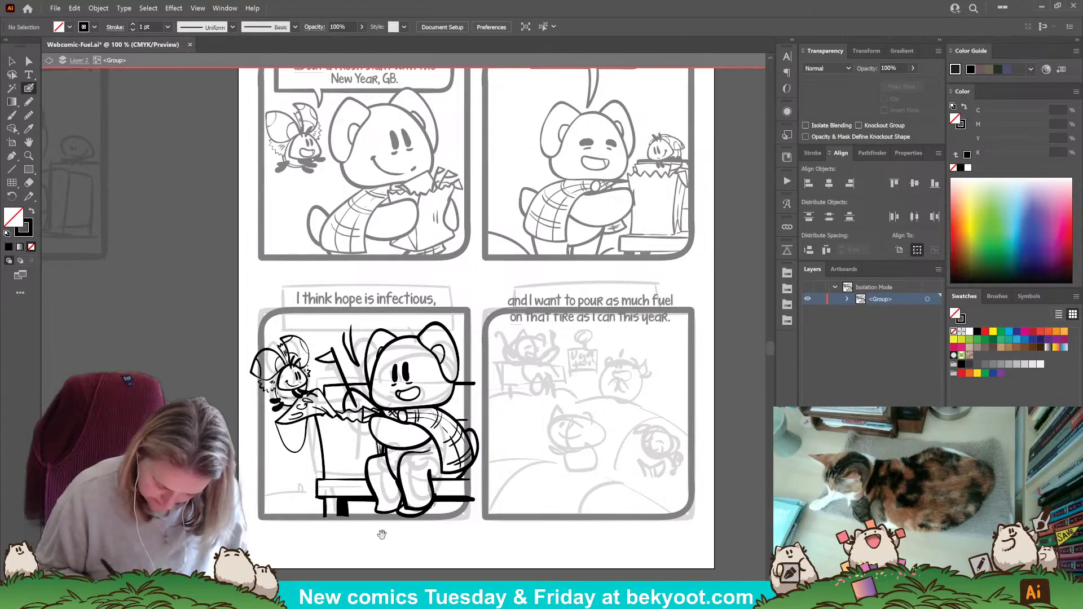
pyautogui.moveTo(346, 435); pyautogui.dragTo(378, 424)
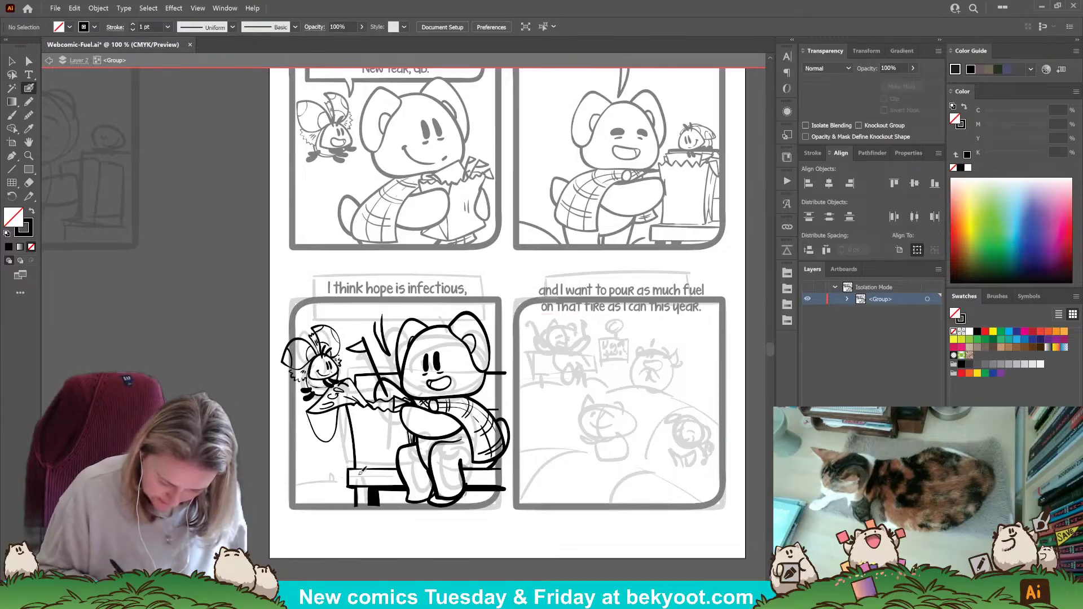
pyautogui.moveTo(293, 488)
pyautogui.mouseDown()
pyautogui.moveTo(356, 503)
pyautogui.moveTo(399, 499)
pyautogui.moveTo(408, 552)
pyautogui.mouseUp()
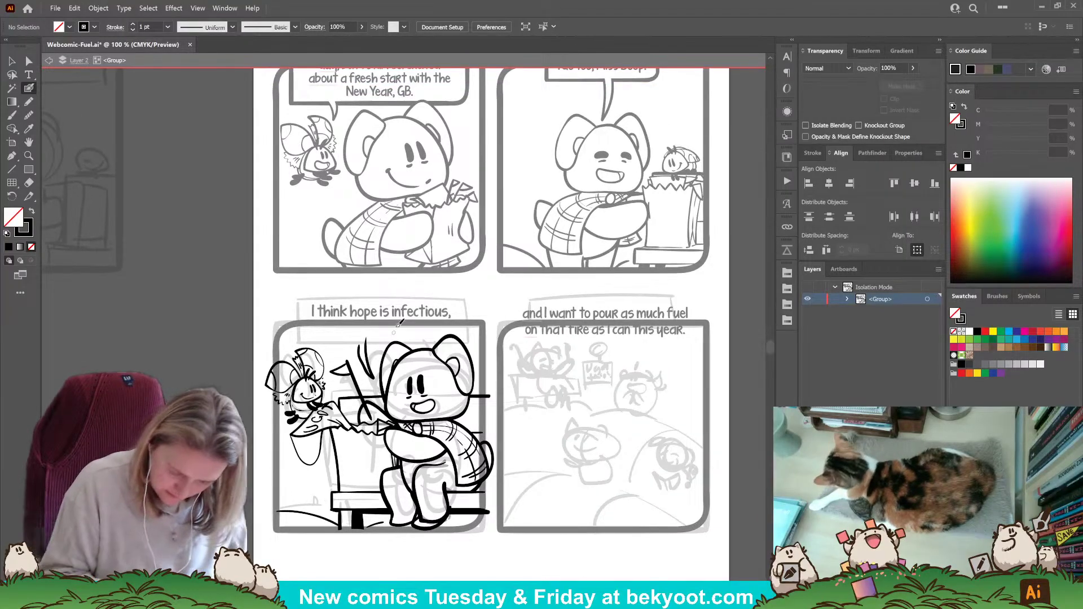
# Move the "I think hope is infectious," text into the artwork group of the panel below it.
pyautogui.press('v')
pyautogui.press('Escape')
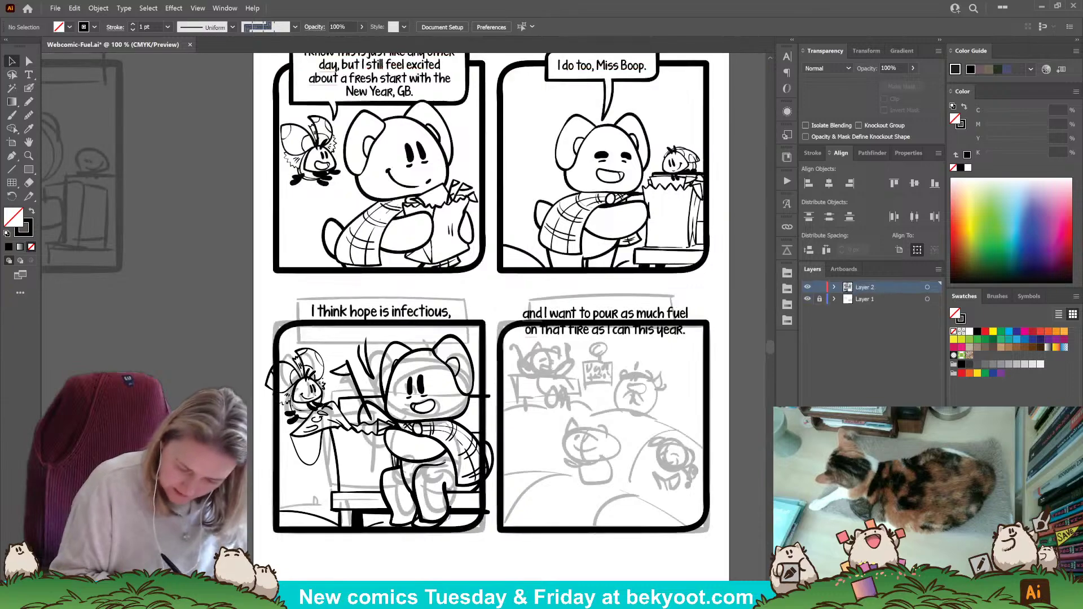
pyautogui.click(421, 322)
pyautogui.press('Delete')
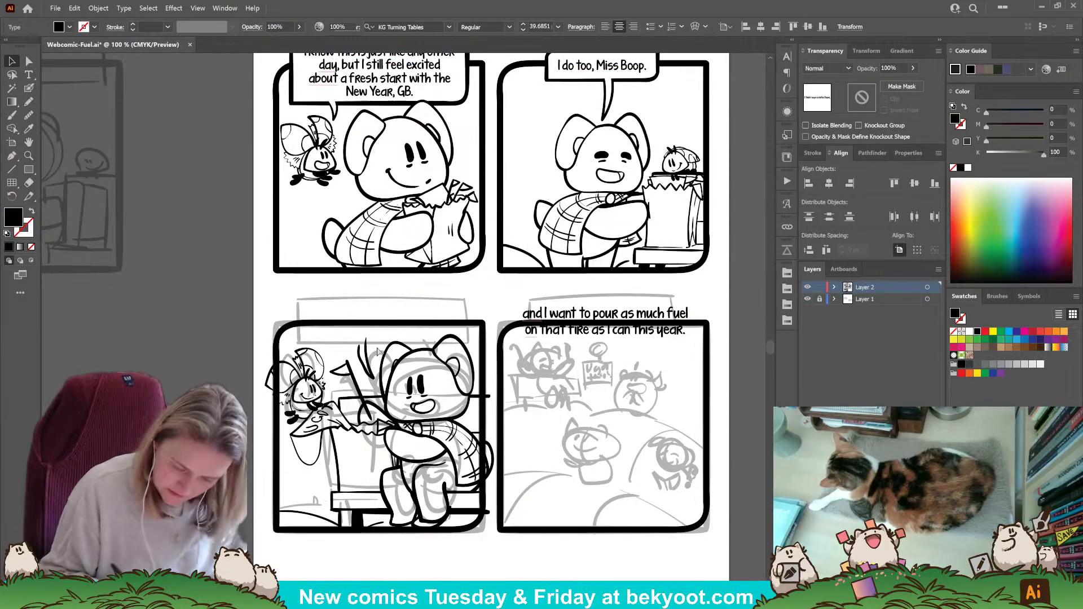
pyautogui.click(415, 372)
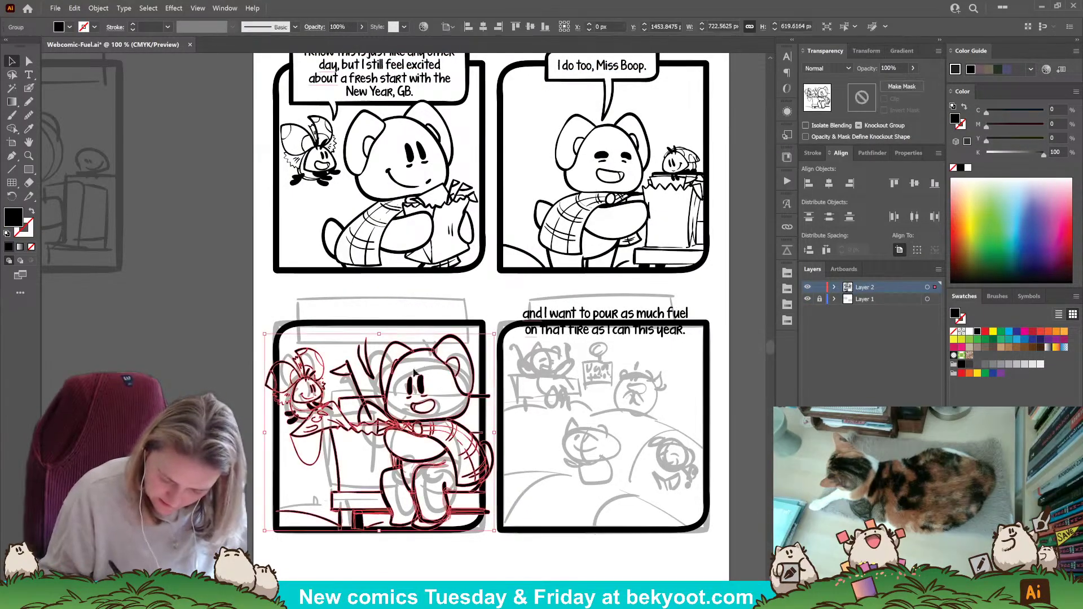
pyautogui.doubleClick(423, 355)
pyautogui.hotkey('ctrl', 'f')
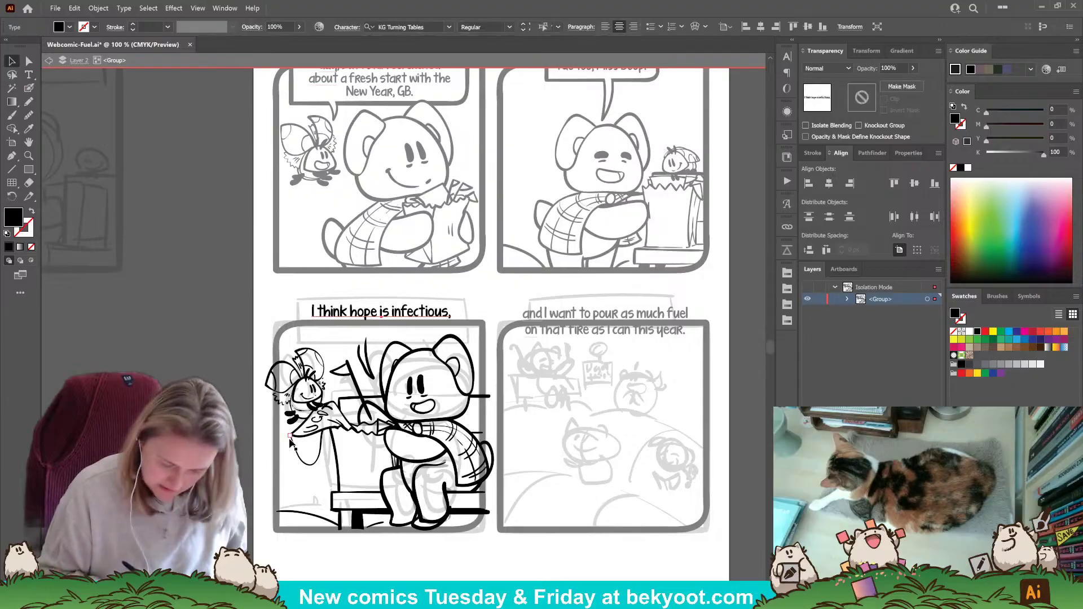
# Lower the "I think hope is infectious," text so that it sits across the panel's top border.
pyautogui.moveTo(419, 316); pyautogui.dragTo(419, 327)
pyautogui.moveTo(492, 373); pyautogui.dragTo(466, 417)
pyautogui.hotkey('ctrl', '=')
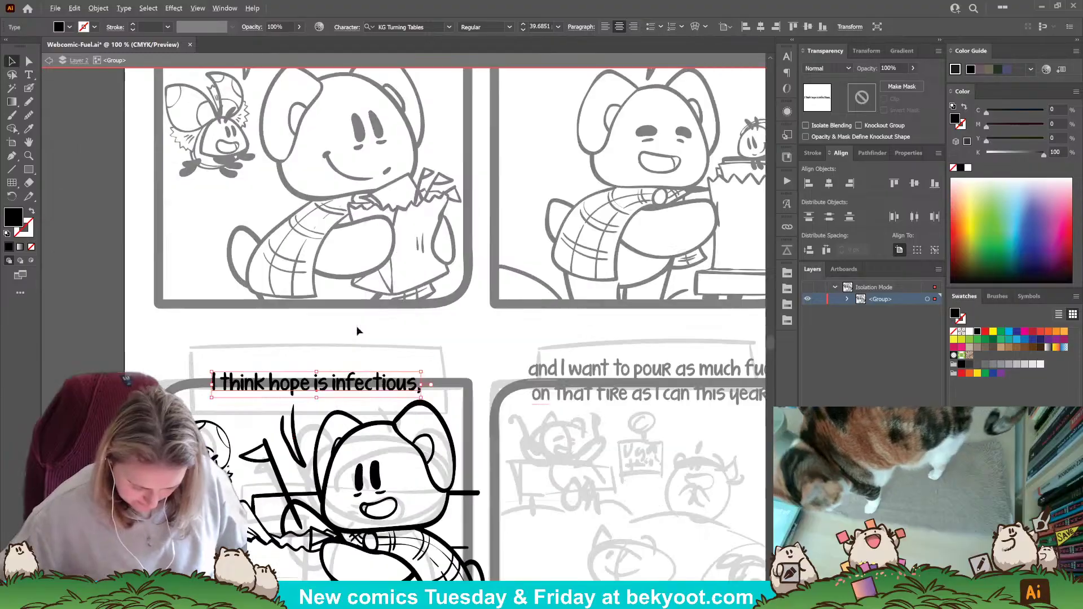
pyautogui.moveTo(292, 490); pyautogui.dragTo(329, 445)
# Deselect the text and ready the Blob Brush with a 17 pt pressure-controlled size, 68° angle and 84% roundness.
pyautogui.click(86, 366)
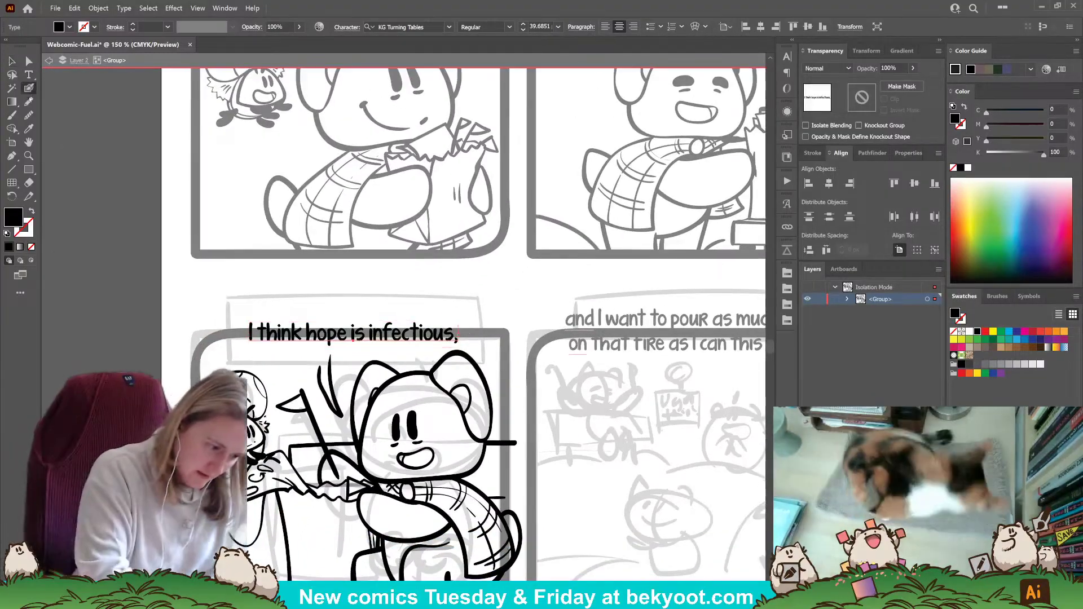
pyautogui.hotkey('shift', 'b')
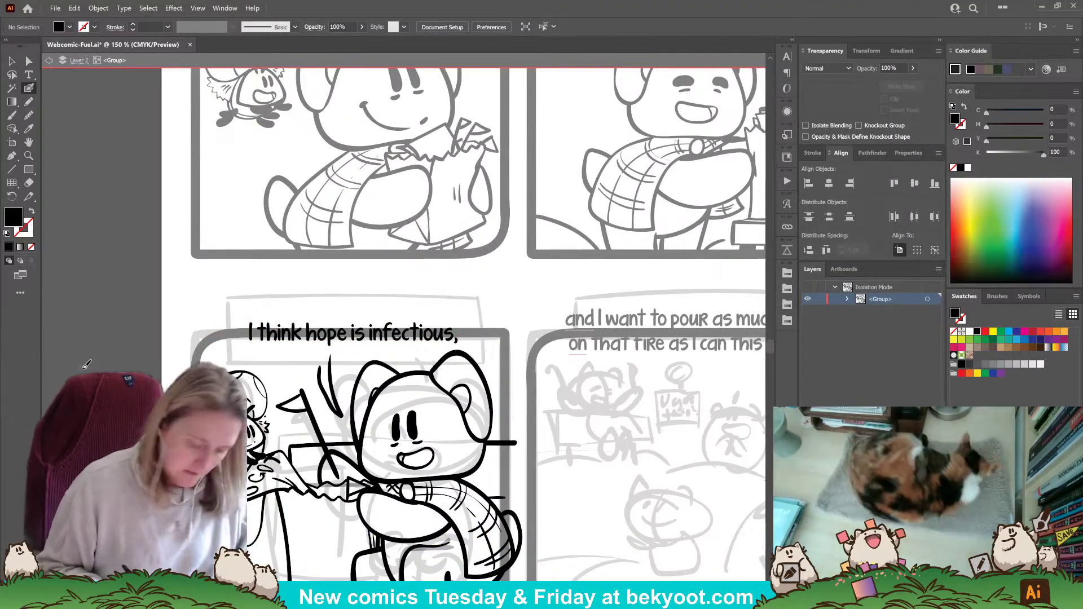
pyautogui.press('Return')
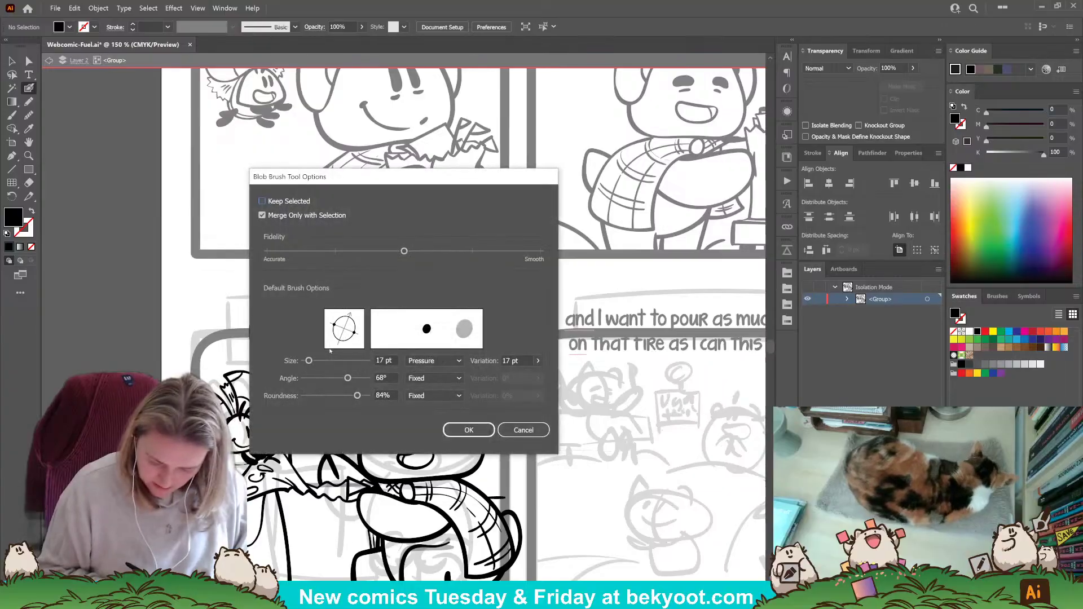
pyautogui.press('Return')
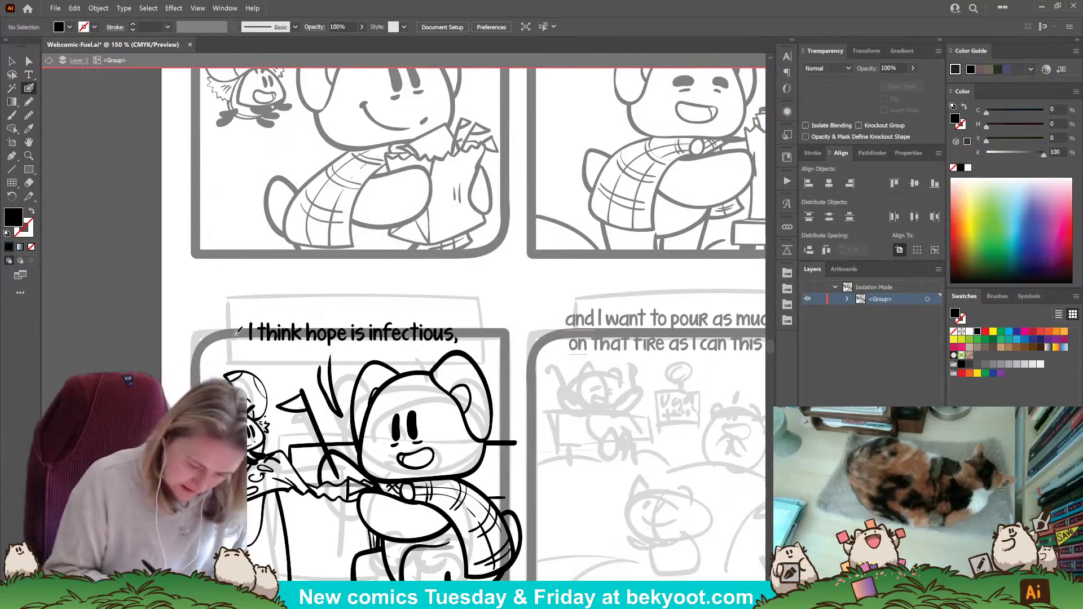
# Draw the left and top edges of a speech balloon around "I think hope is infectious," and shift the left edge slightly lower.
pyautogui.moveTo(227, 312); pyautogui.dragTo(230, 350)
pyautogui.hotkey('ctrl', 'z')
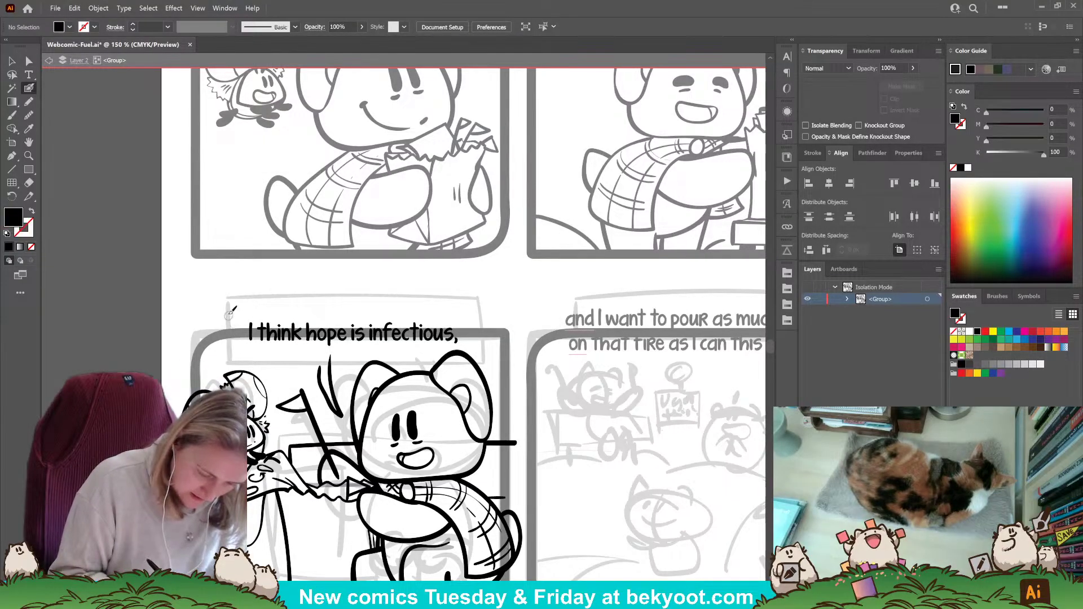
pyautogui.hotkey('shift', 'x')
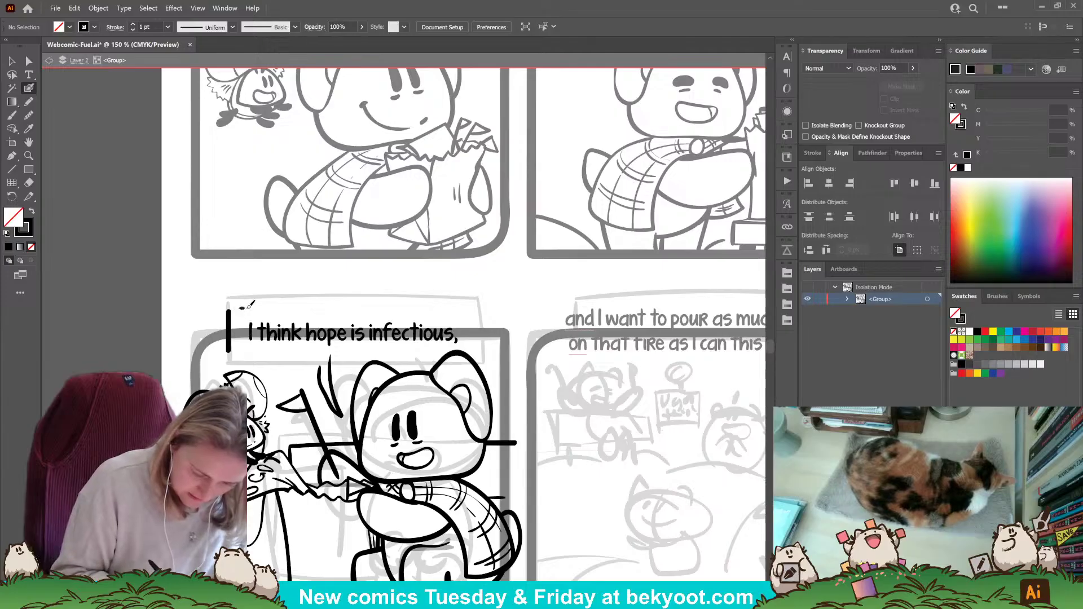
pyautogui.moveTo(244, 308); pyautogui.dragTo(474, 309)
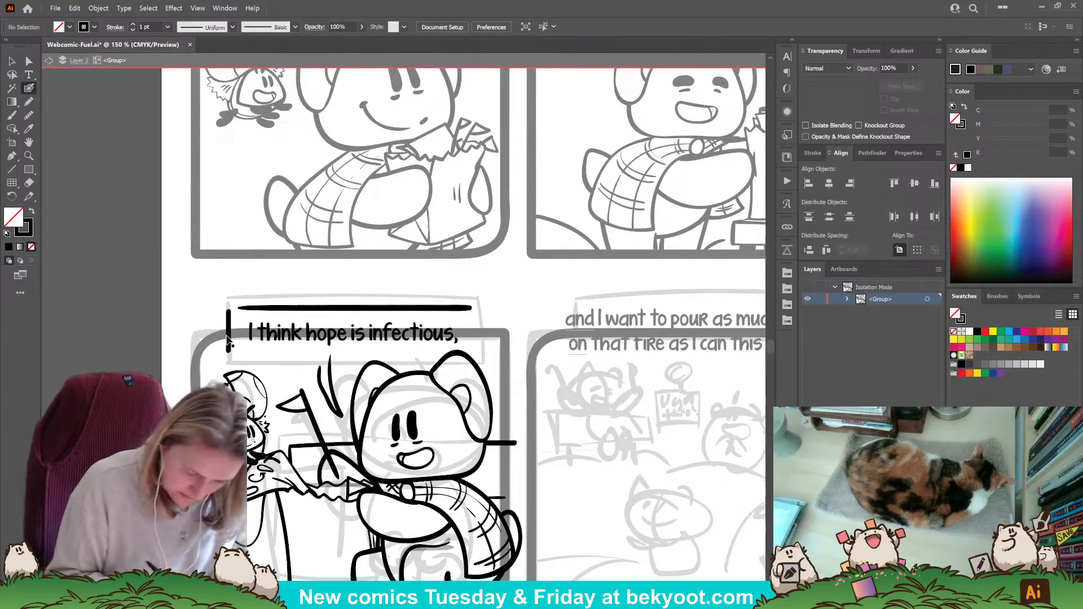
pyautogui.hotkey('shift', 'x')
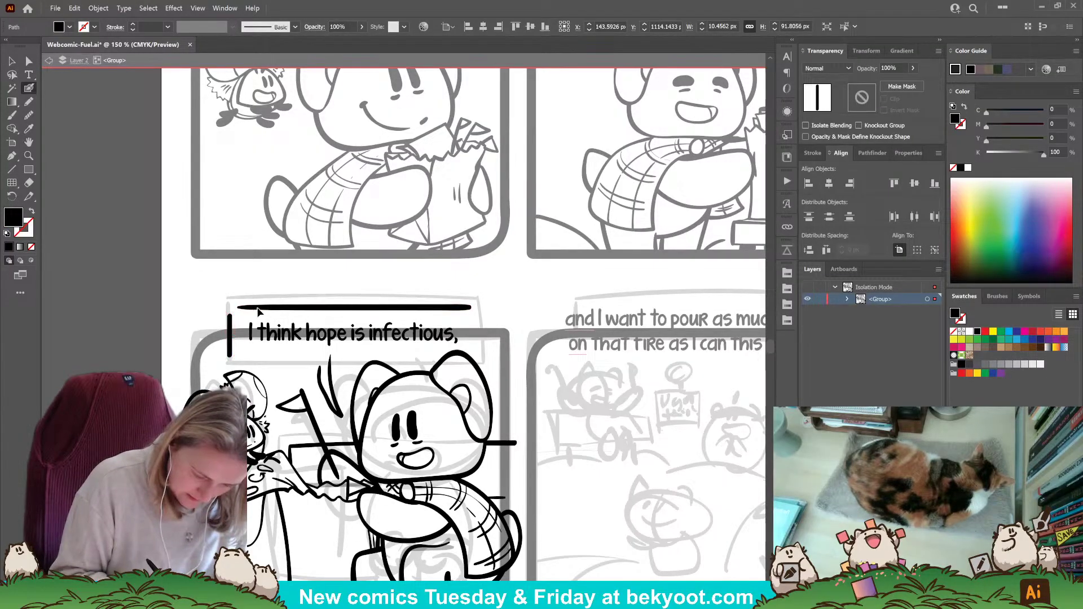
# Draw a rounded corner joining the balloon's left edge to its top edge, redrawing it until it blends smoothly.
pyautogui.moveTo(239, 308); pyautogui.dragTo(231, 317)
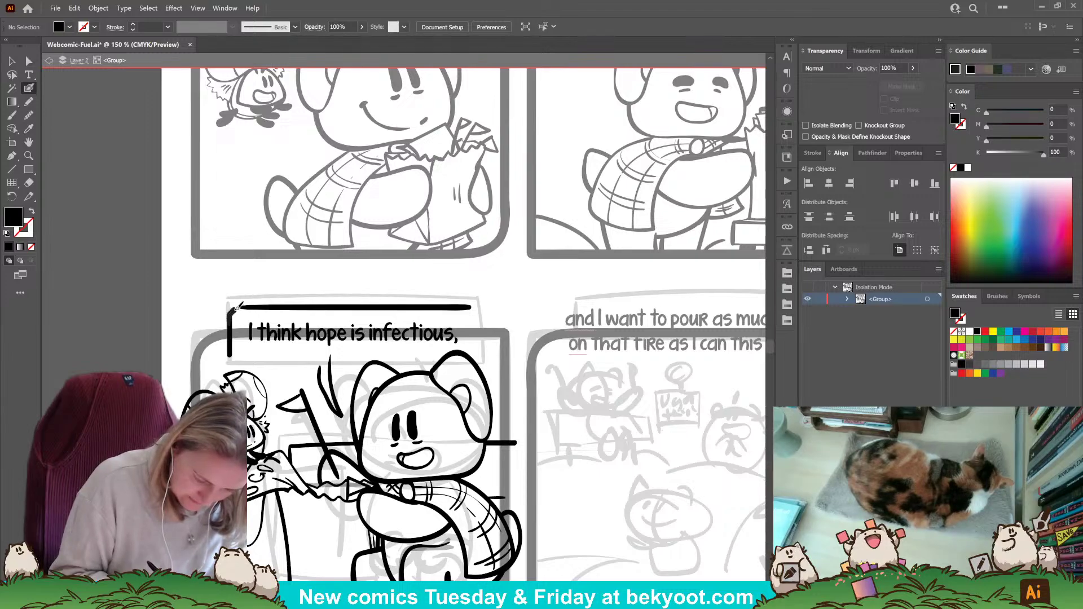
pyautogui.hotkey('ctrl', 'z')
pyautogui.hotkey('ctrl', 'z')
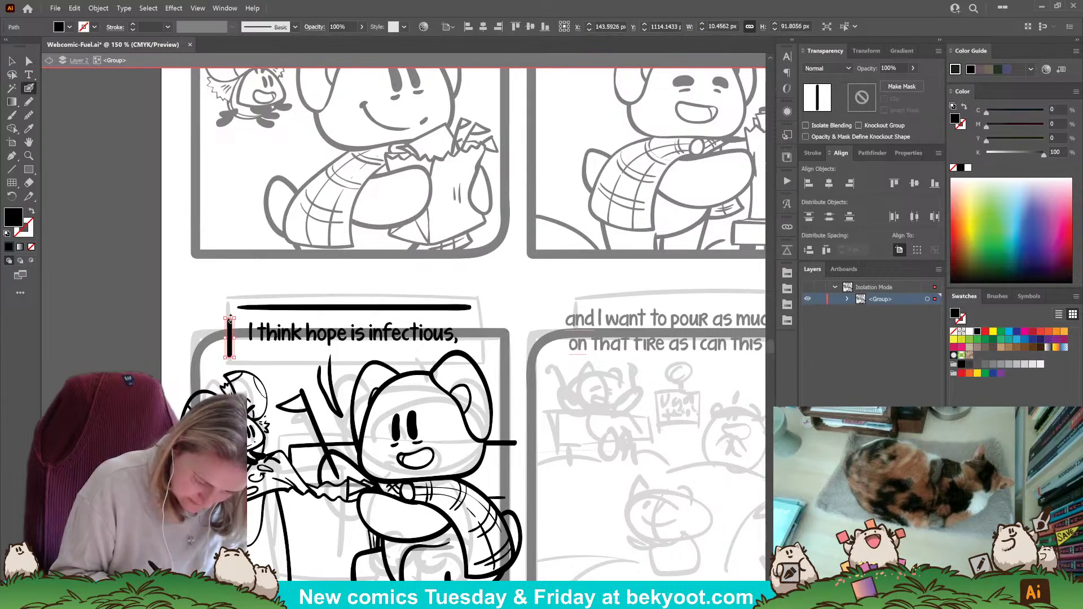
pyautogui.hotkey('ctrl', 'shift', 'a')
pyautogui.hotkey('ctrl', 'z')
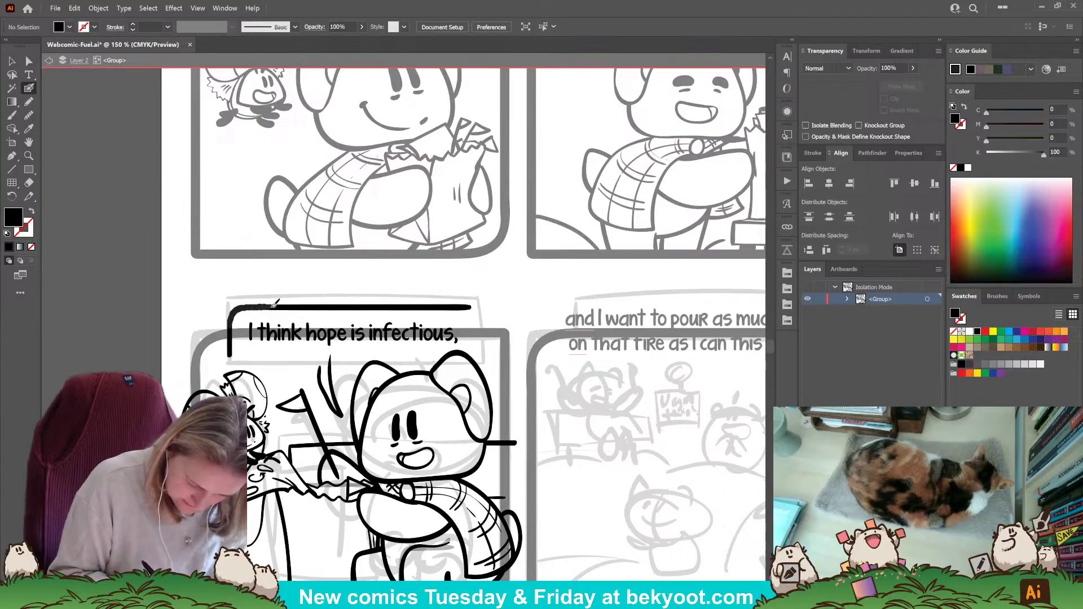
# Group the left edge, rounded corner and top edge strokes into one balloon half.
pyautogui.hotkey('shift', 'x')
pyautogui.keyDown('ctrl'); pyautogui.click(232, 342); pyautogui.keyUp('ctrl')
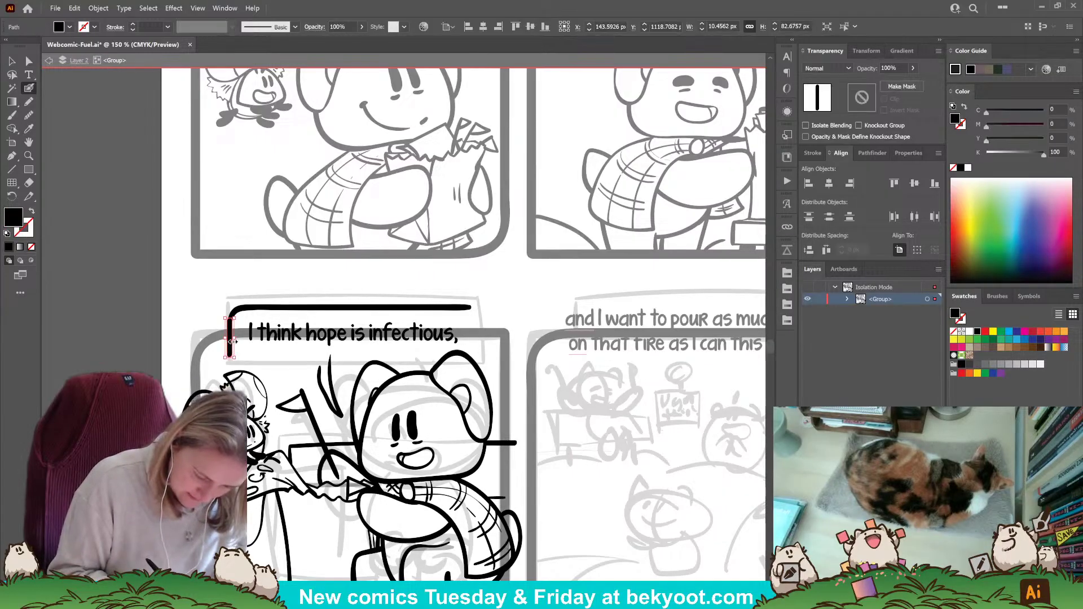
pyautogui.moveTo(232, 339)
pyautogui.mouseDown()
pyautogui.moveTo(230, 351)
pyautogui.moveTo(233, 340)
pyautogui.mouseUp()
pyautogui.moveTo(241, 300); pyautogui.dragTo(255, 308)
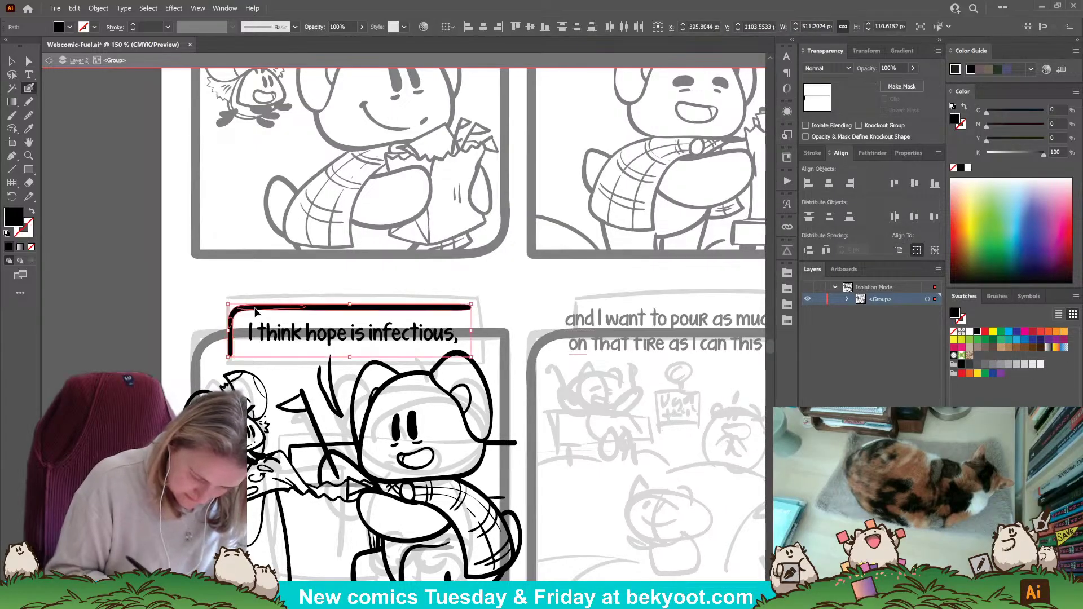
# Duplicate the balloon half, rotate the copy 180°, and fit it as the bottom and right edges around the text.
pyautogui.press('v')
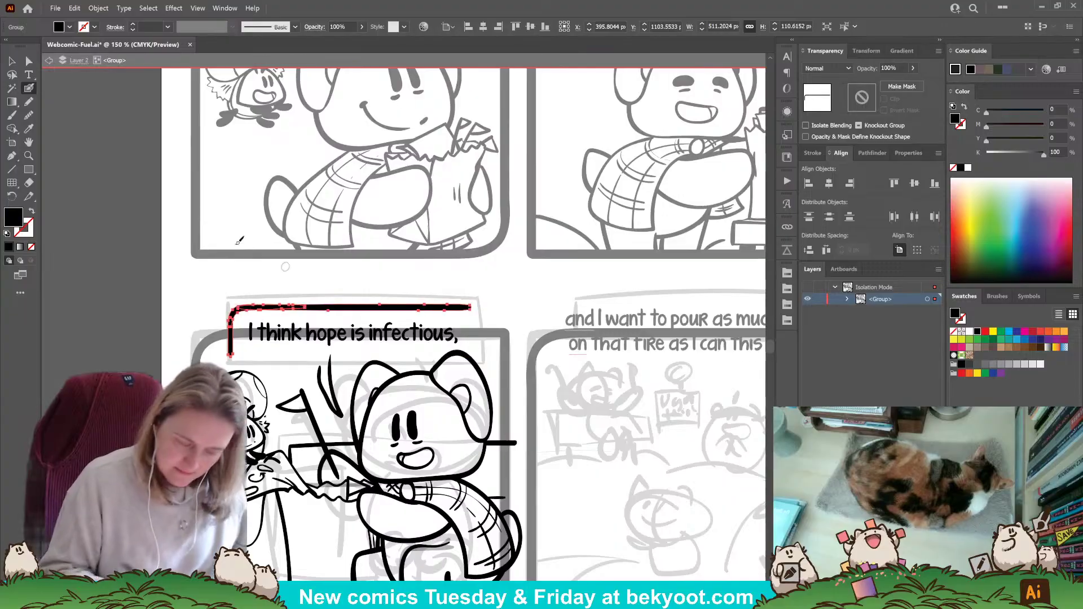
pyautogui.moveTo(430, 310); pyautogui.dragTo(440, 371)
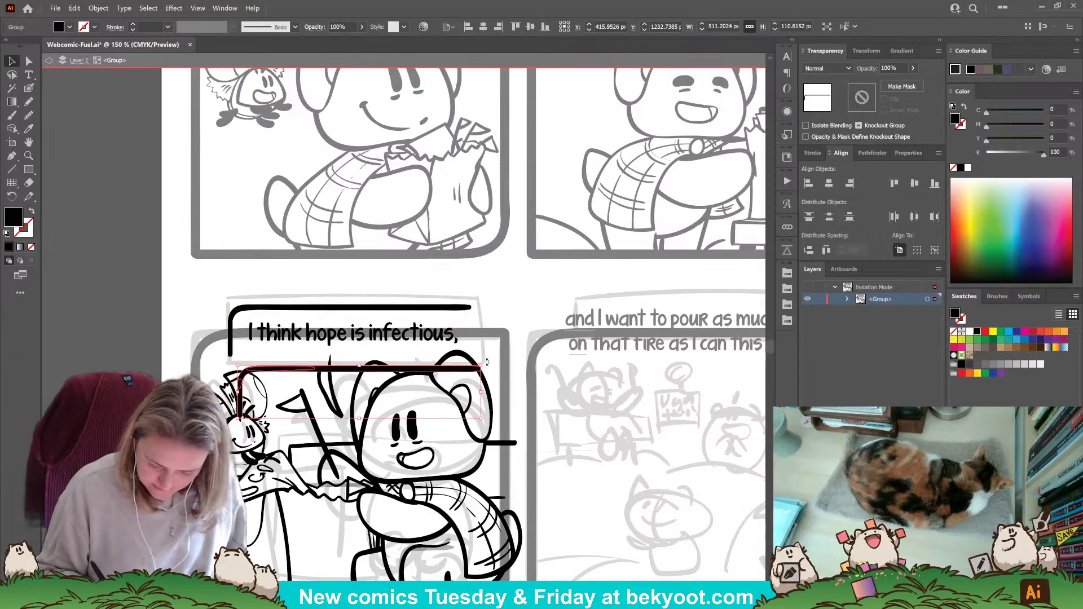
pyautogui.moveTo(432, 408); pyautogui.dragTo(304, 394)
pyautogui.moveTo(481, 385); pyautogui.dragTo(472, 325)
pyautogui.click(472, 325)
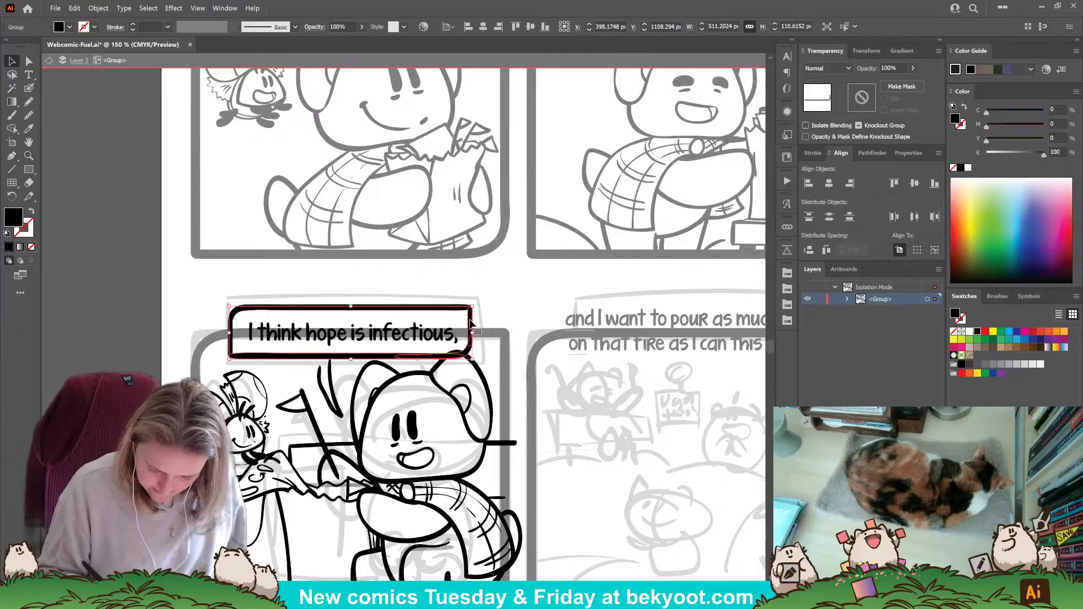
# Group both balloon halves and shift the balloon together with its text slightly right and up.
pyautogui.keyDown('shift'); pyautogui.click(237, 314); pyautogui.keyUp('shift')
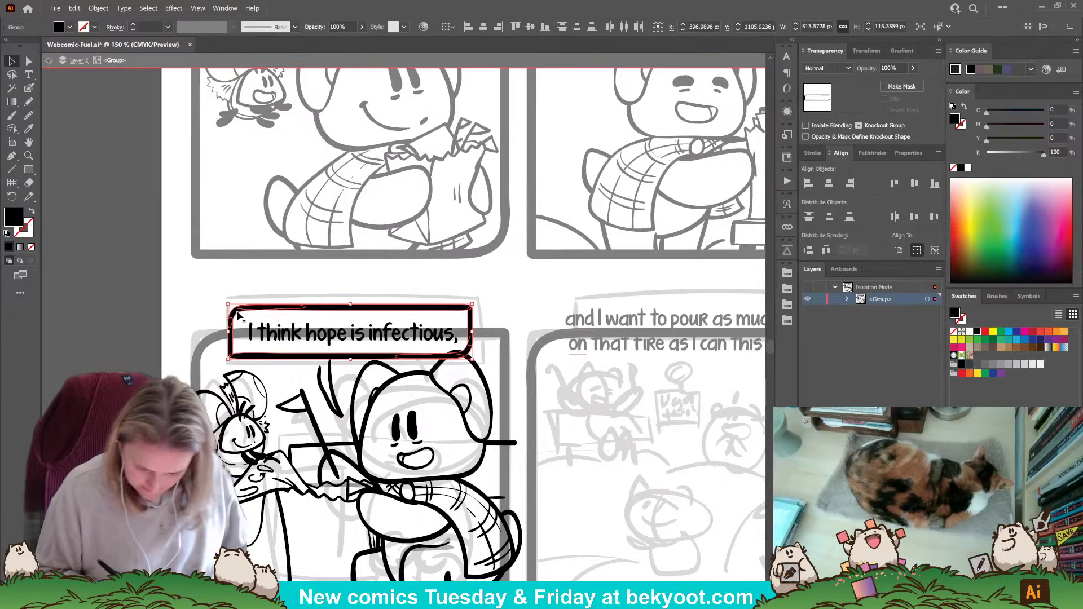
pyautogui.hotkey('ctrl', 'g')
pyautogui.keyDown('shift'); pyautogui.click(433, 332); pyautogui.keyUp('shift')
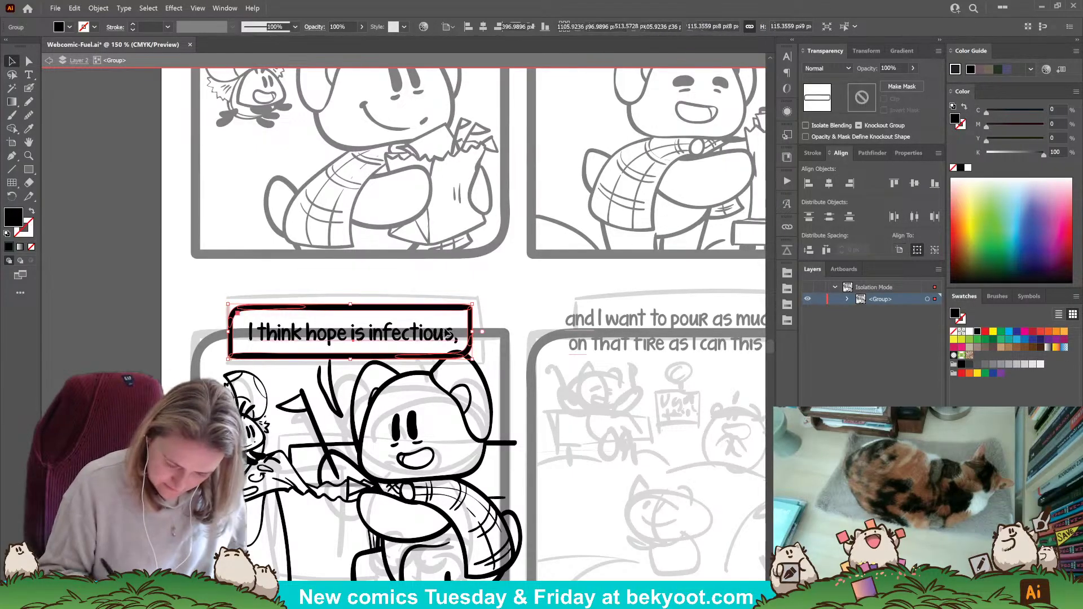
pyautogui.moveTo(425, 357); pyautogui.dragTo(430, 357)
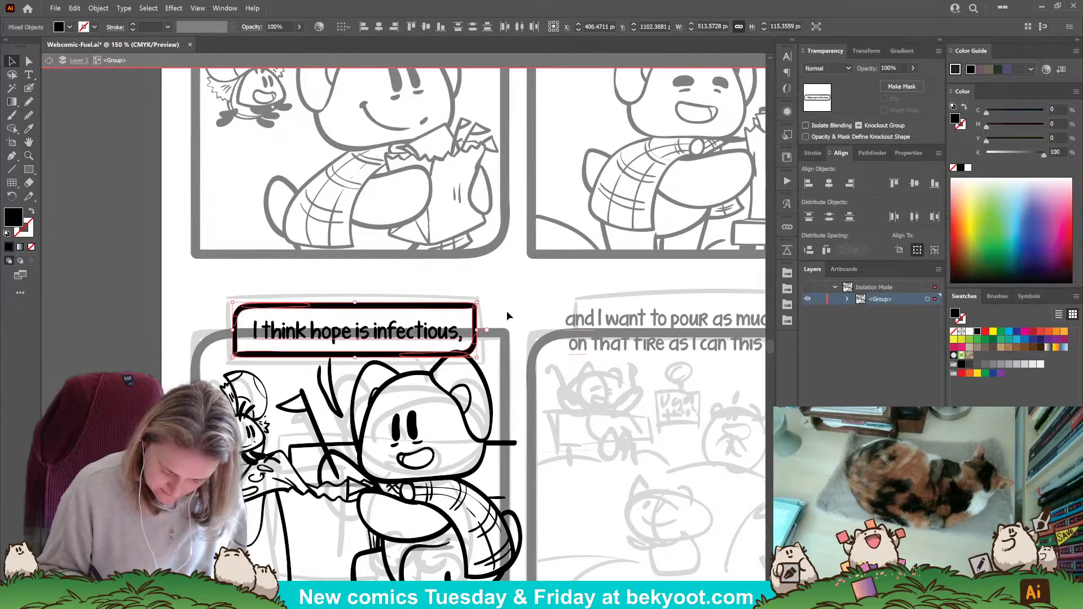
# Delete the old balloon tail strokes from the character group, return to the panel group and ready the Blob Brush.
pyautogui.click(507, 314)
pyautogui.click(339, 384)
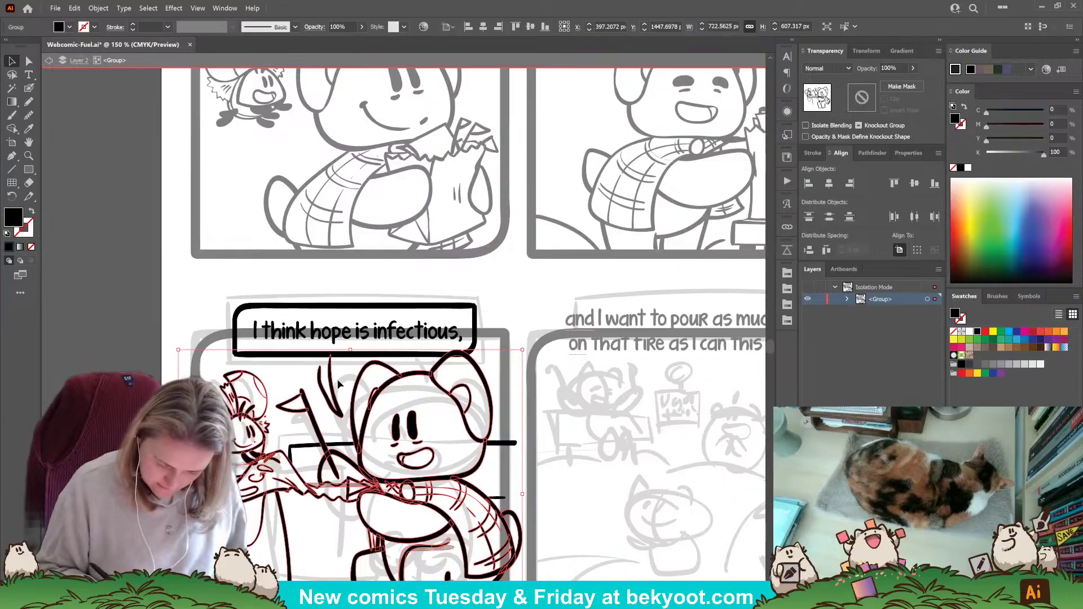
pyautogui.click(354, 438)
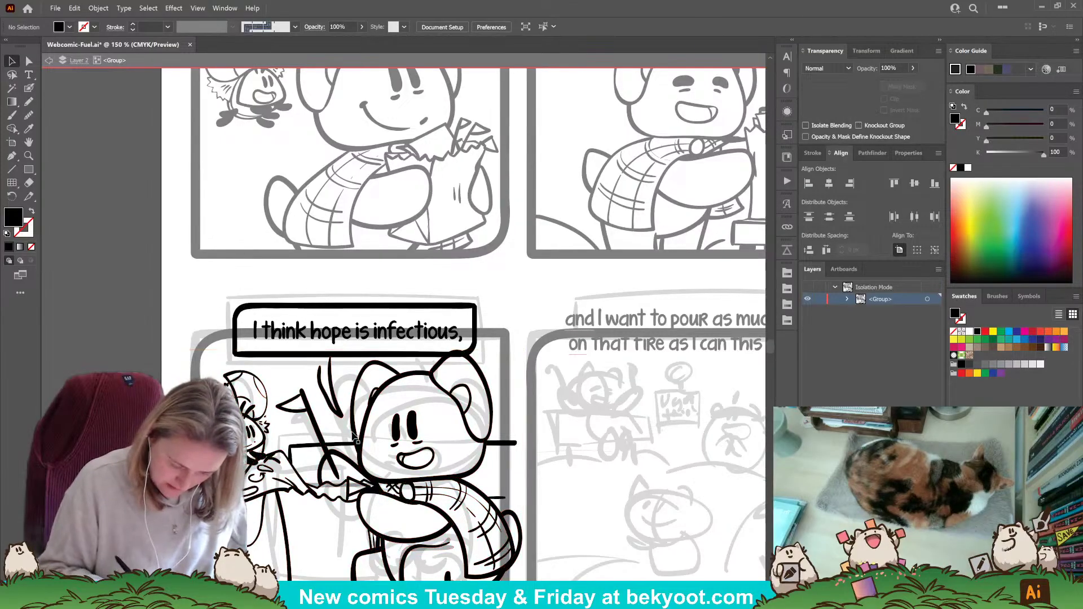
pyautogui.doubleClick(336, 396)
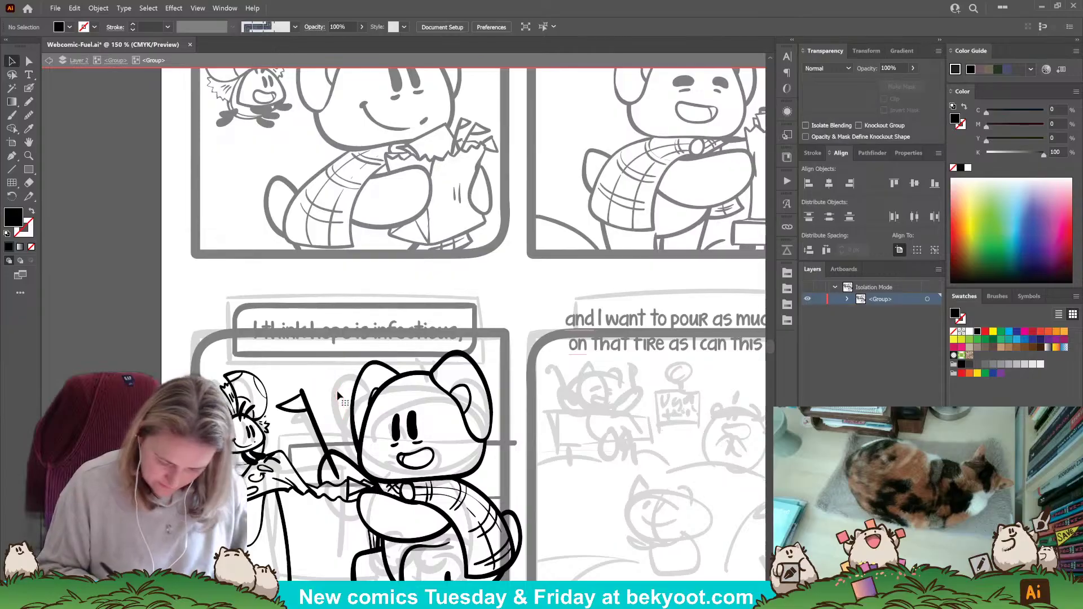
pyautogui.click(116, 61)
pyautogui.click(29, 88)
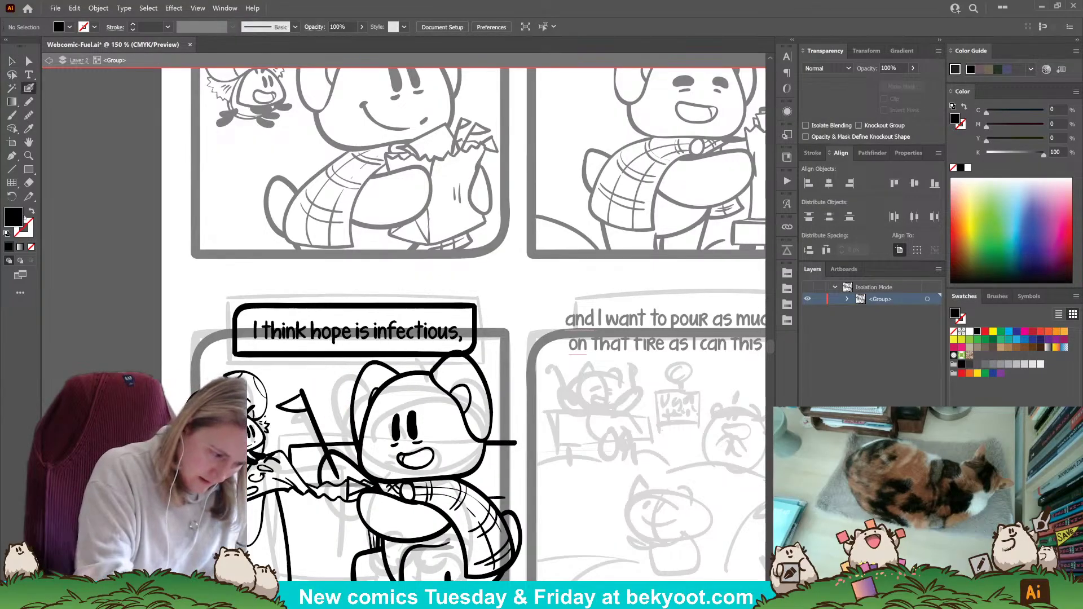
# Draw two curved strokes forming a tail from the balloon's bottom edge toward the dog's face, redoing them until they fit.
pyautogui.moveTo(343, 349); pyautogui.dragTo(345, 408)
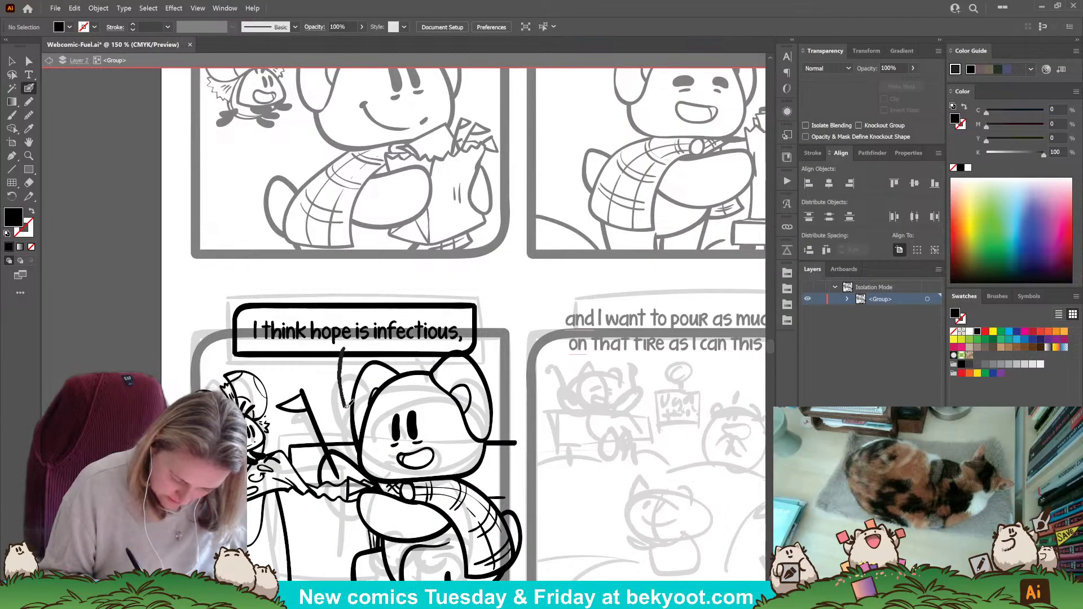
pyautogui.moveTo(327, 348); pyautogui.dragTo(338, 398)
pyautogui.hotkey('ctrl', 'z')
pyautogui.hotkey('ctrl', 'z')
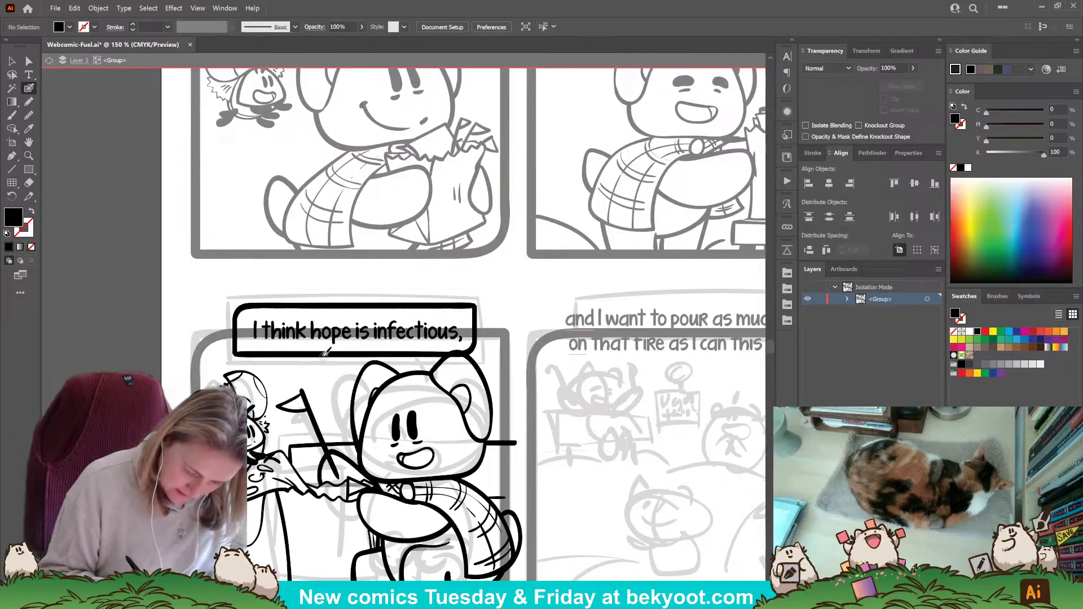
pyautogui.moveTo(321, 349)
pyautogui.mouseDown()
pyautogui.moveTo(340, 417)
pyautogui.moveTo(340, 347)
pyautogui.moveTo(326, 386)
pyautogui.moveTo(341, 419)
pyautogui.moveTo(338, 345)
pyautogui.mouseUp()
pyautogui.hotkey('ctrl', 'z')
pyautogui.hotkey('ctrl', 'z')
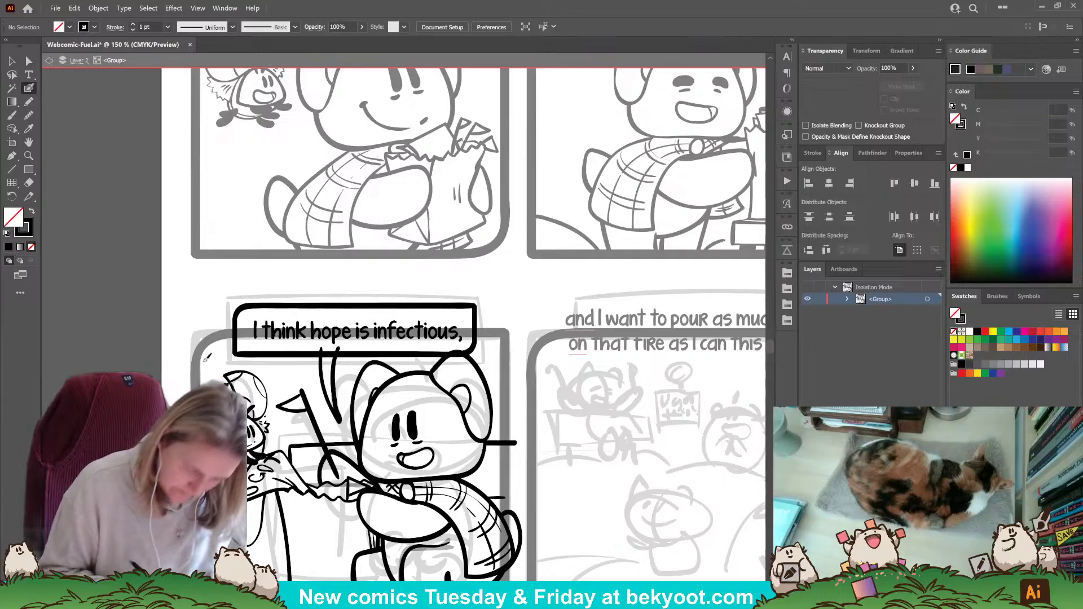
# Remove the balloon outline segment across the tail's opening with Shape Builder, using the balloon and both tail strokes.
pyautogui.click(12, 61)
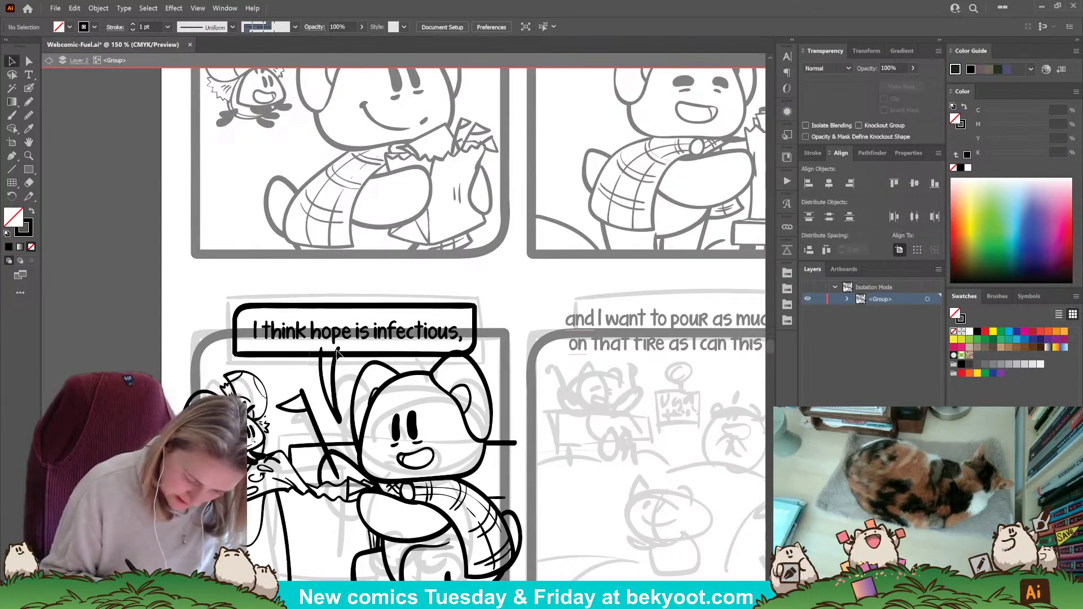
pyautogui.hotkey('ctrl', 'a')
pyautogui.click(12, 129)
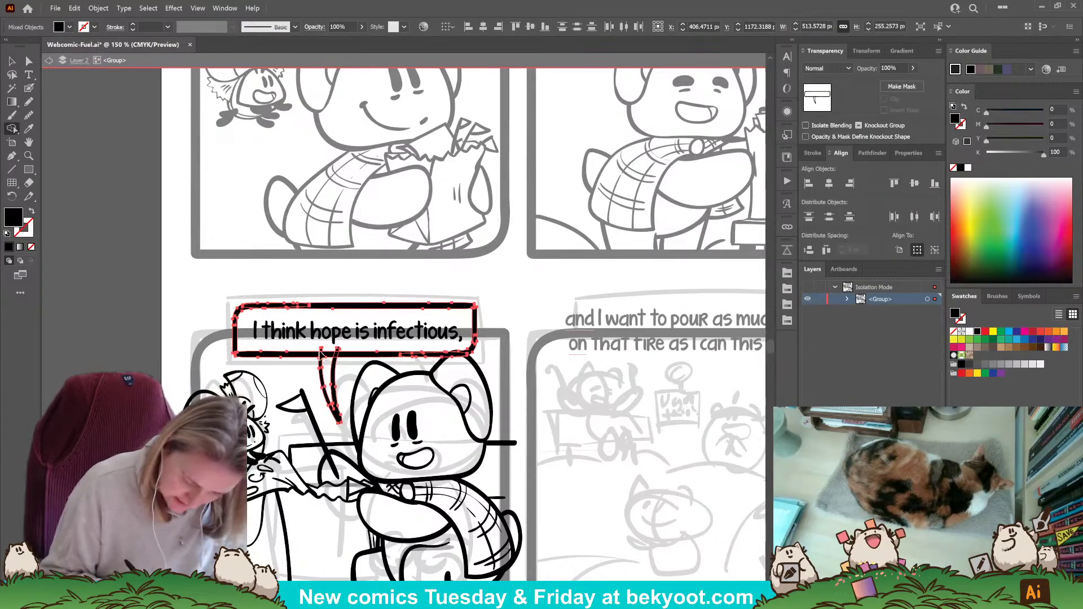
pyautogui.moveTo(343, 352); pyautogui.dragTo(333, 392)
pyautogui.click(12, 61)
pyautogui.click(54, 374)
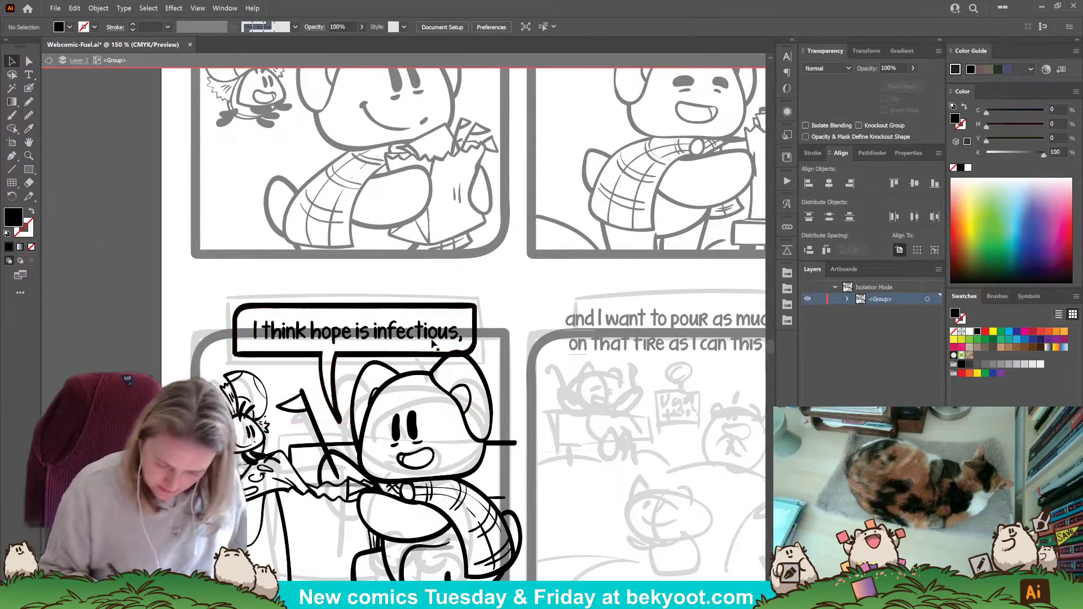
# Nudge the dialogue text slightly left inside the balloon and erase the balloon outline where it overlaps the dog's ear.
pyautogui.moveTo(421, 340); pyautogui.dragTo(418, 340)
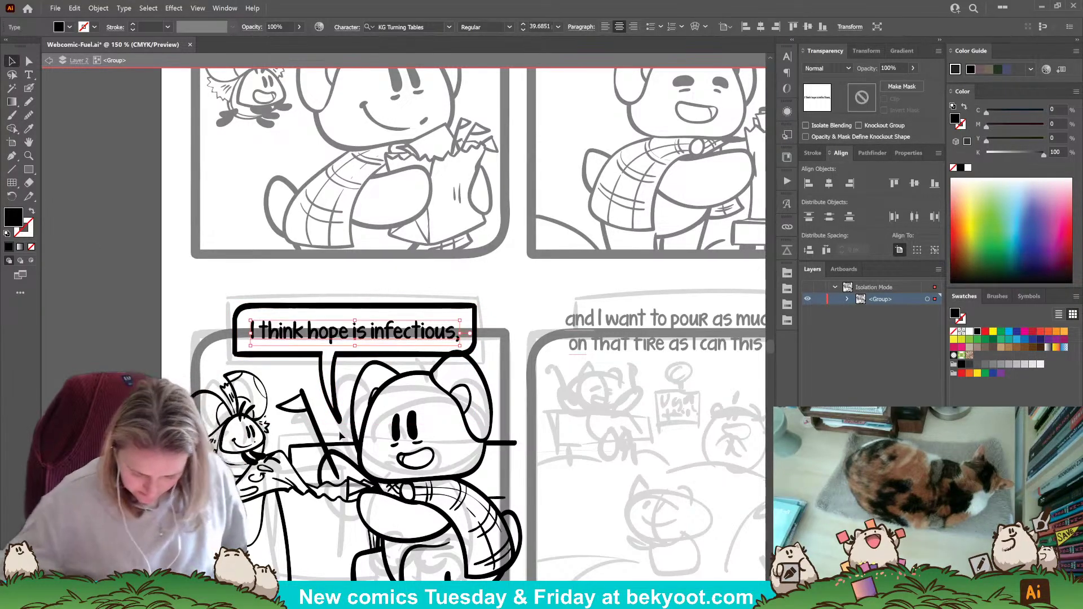
pyautogui.click(476, 346)
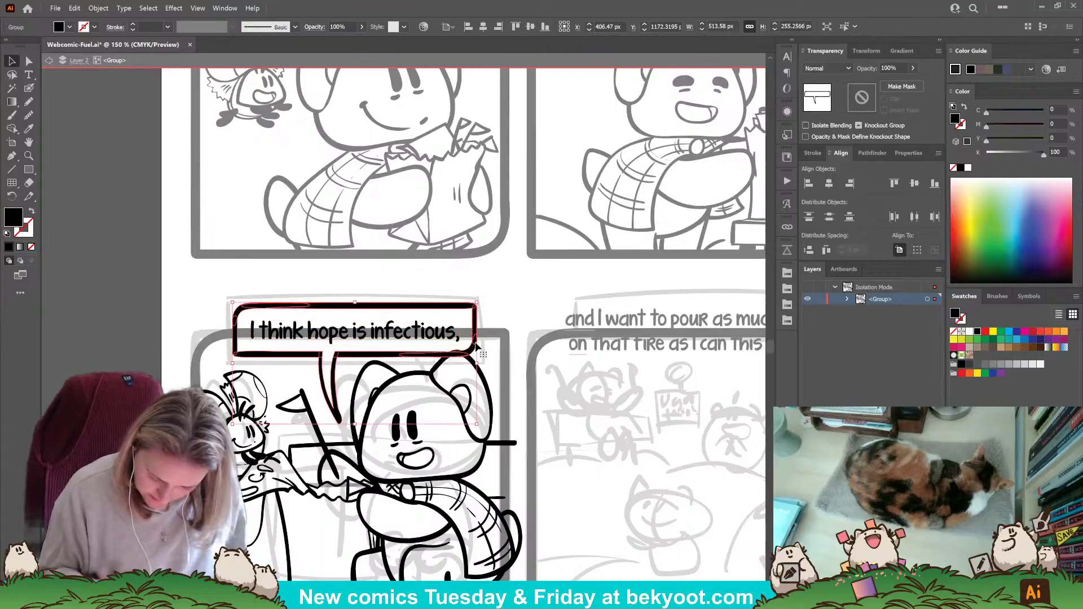
pyautogui.hotkey('shift', 'e')
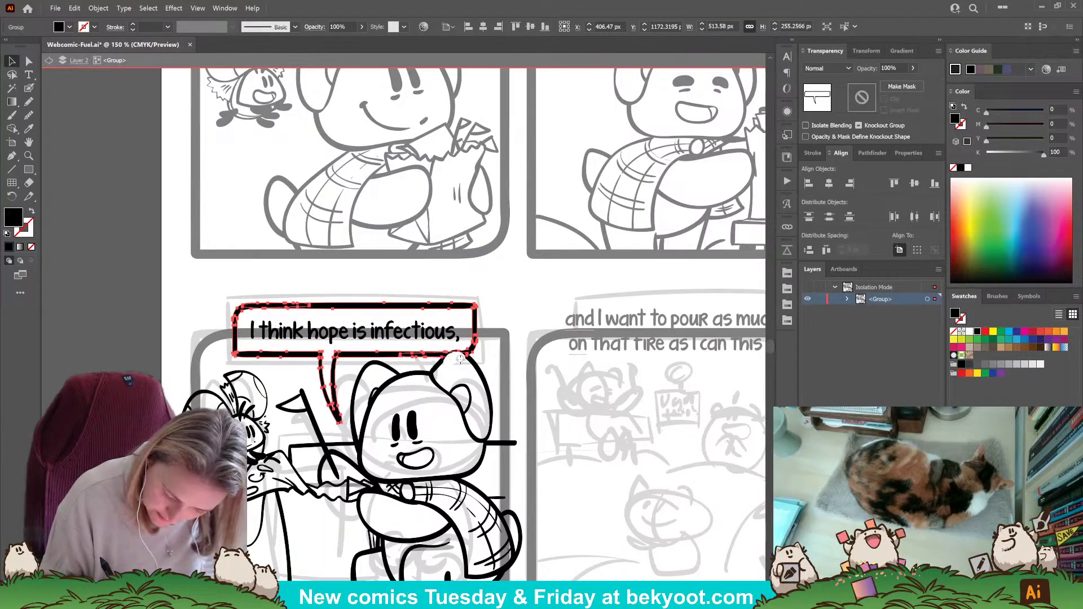
pyautogui.moveTo(458, 359); pyautogui.dragTo(458, 366)
pyautogui.click(522, 320)
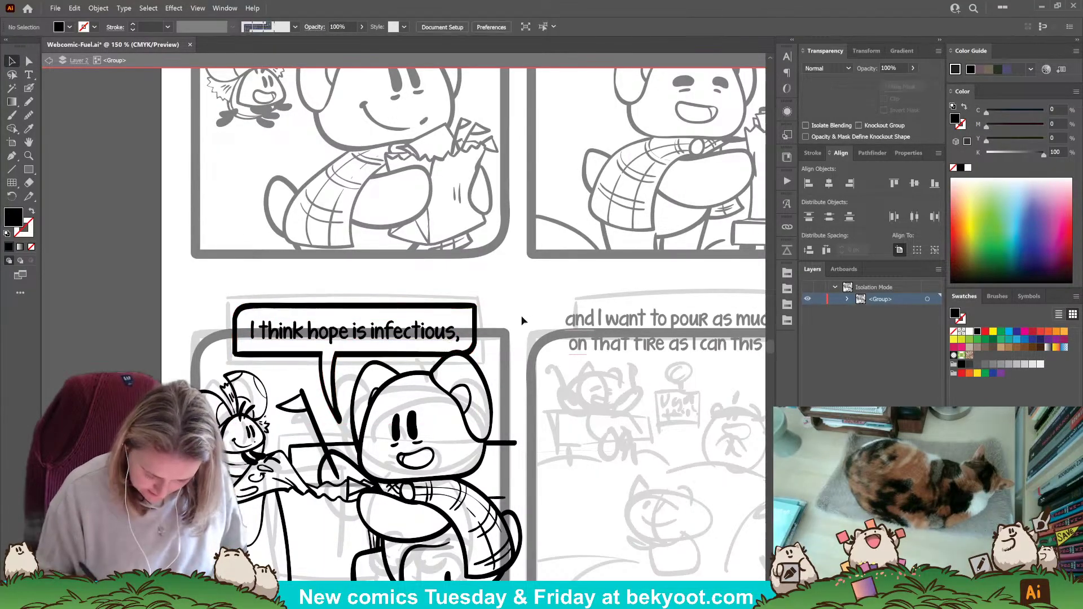
# Group the "I think hope is infectious," panel's border with its inked artwork, enter that group and select the border.
pyautogui.moveTo(412, 479); pyautogui.dragTo(406, 446)
pyautogui.scroll(-2, 431, 430)
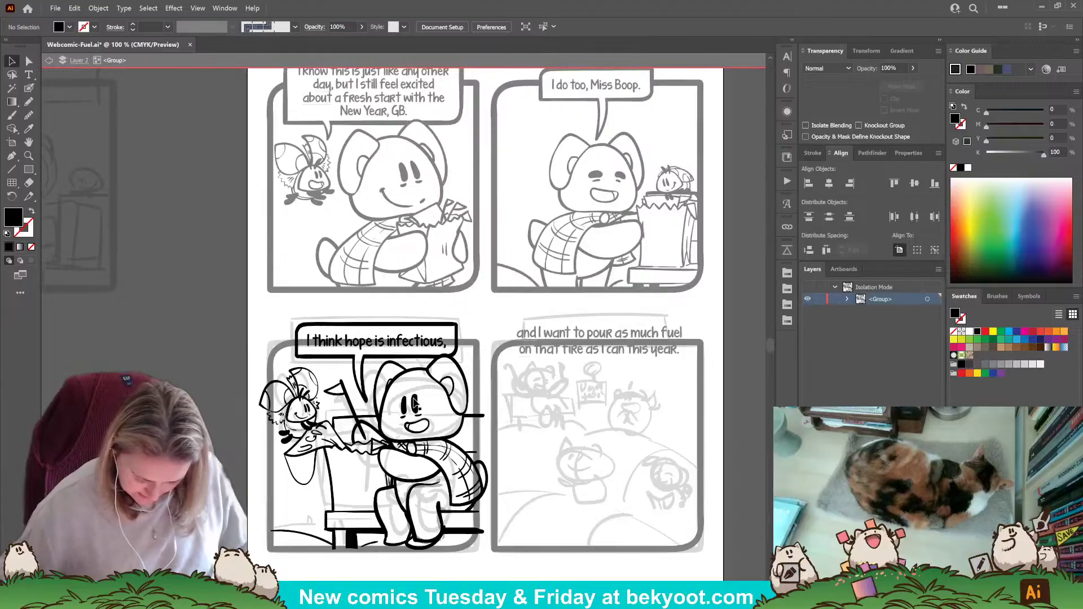
pyautogui.scroll(-1, 414, 403)
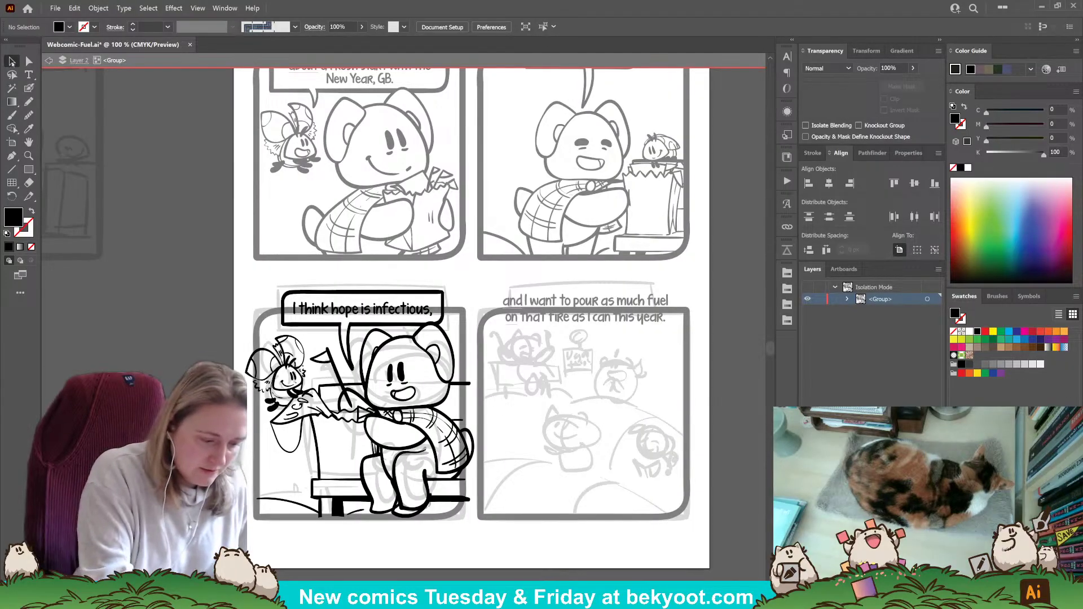
pyautogui.press('Escape')
pyautogui.click(461, 334)
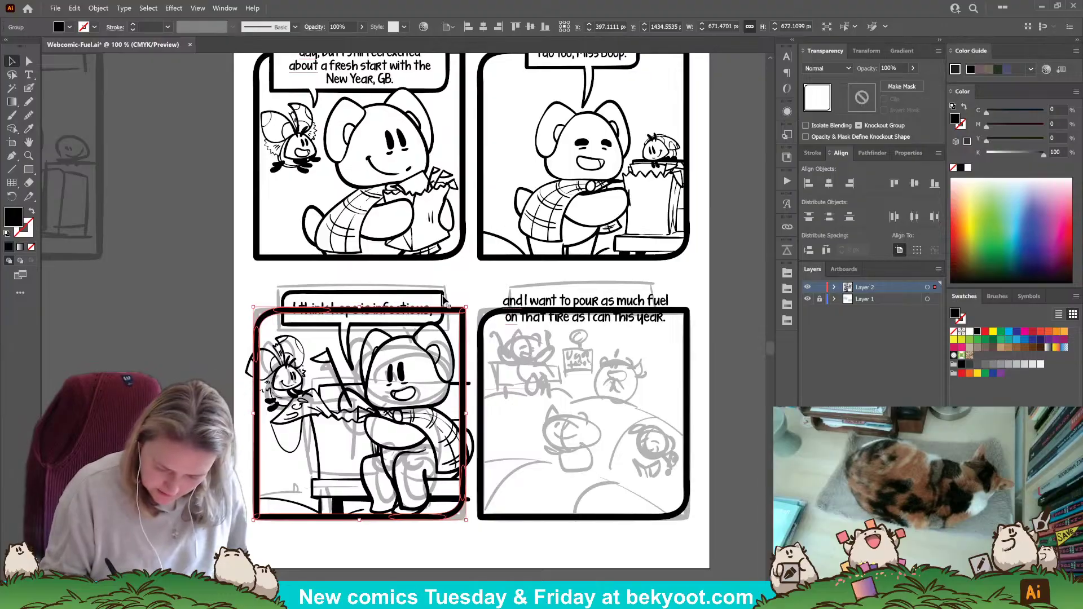
pyautogui.keyDown('shift'); pyautogui.click(443, 300); pyautogui.keyUp('shift')
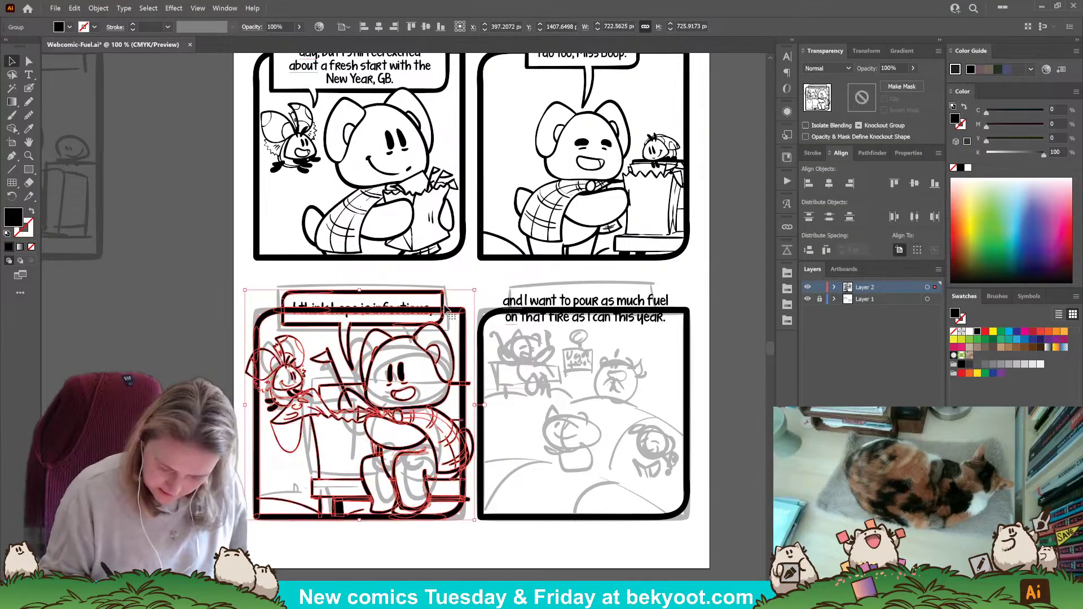
pyautogui.doubleClick(464, 322)
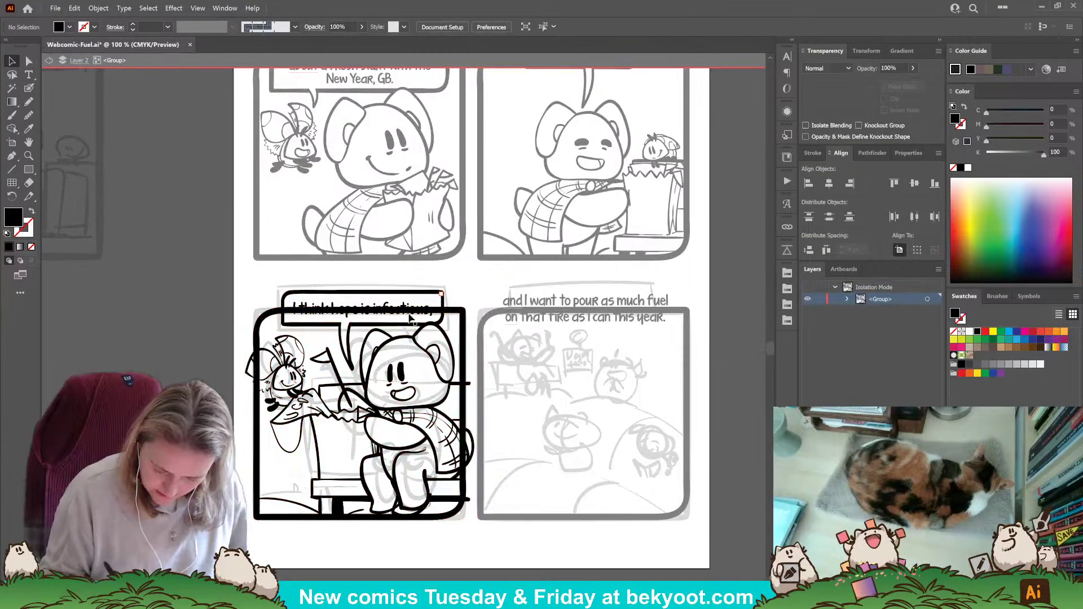
pyautogui.click(460, 310)
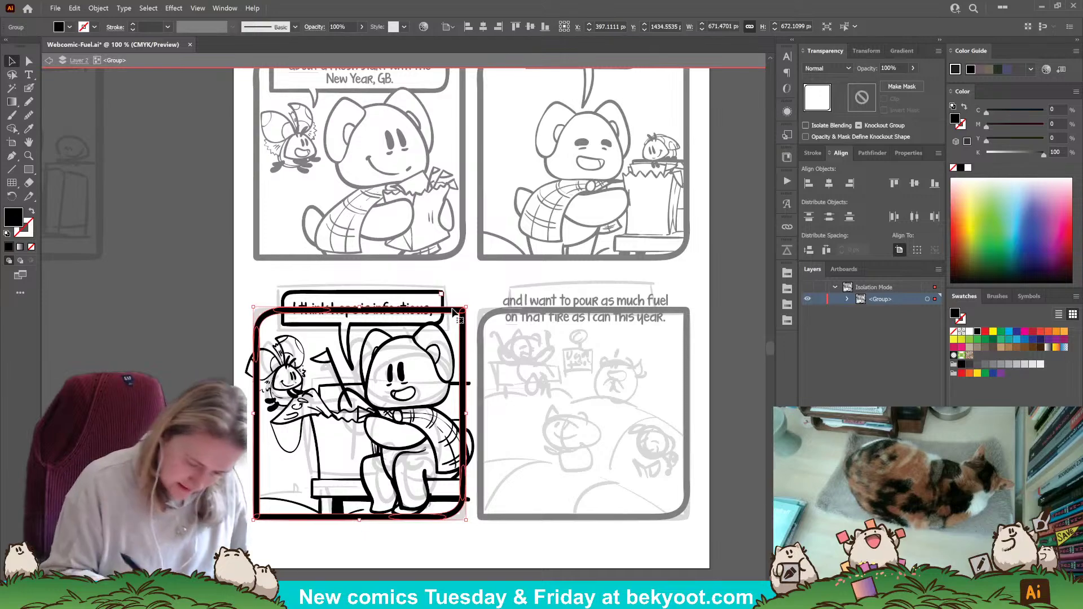
# Arrange the panel border behind the speech balloon and dialogue text, exit the isolated group and save the document.
pyautogui.press('a')
pyautogui.moveTo(303, 308); pyautogui.dragTo(439, 309)
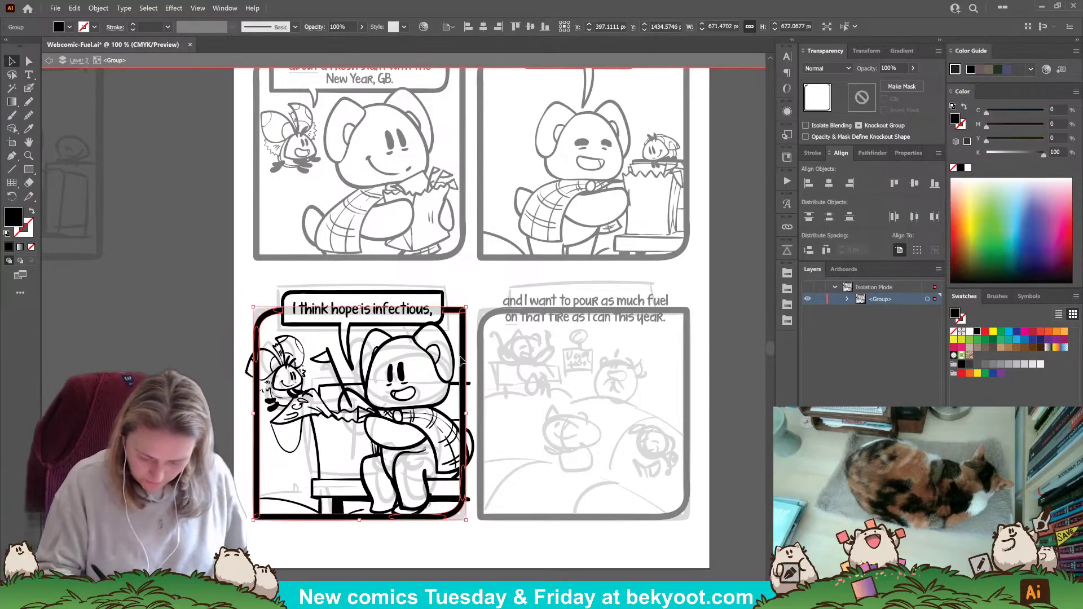
pyautogui.click(448, 555)
pyautogui.moveTo(471, 410); pyautogui.dragTo(452, 393)
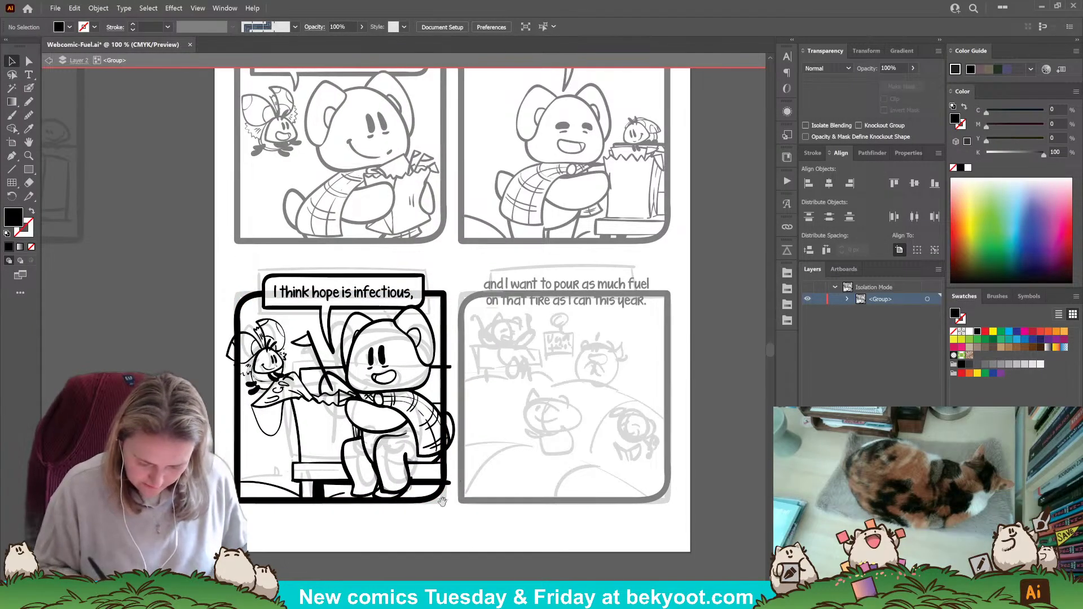
pyautogui.doubleClick(390, 540)
pyautogui.hotkey('ctrl', 's')
# Move the "and I want to pour as much fuel on that fire as I can this year." text up above the fourth panel's border.
pyautogui.moveTo(506, 515); pyautogui.dragTo(337, 502)
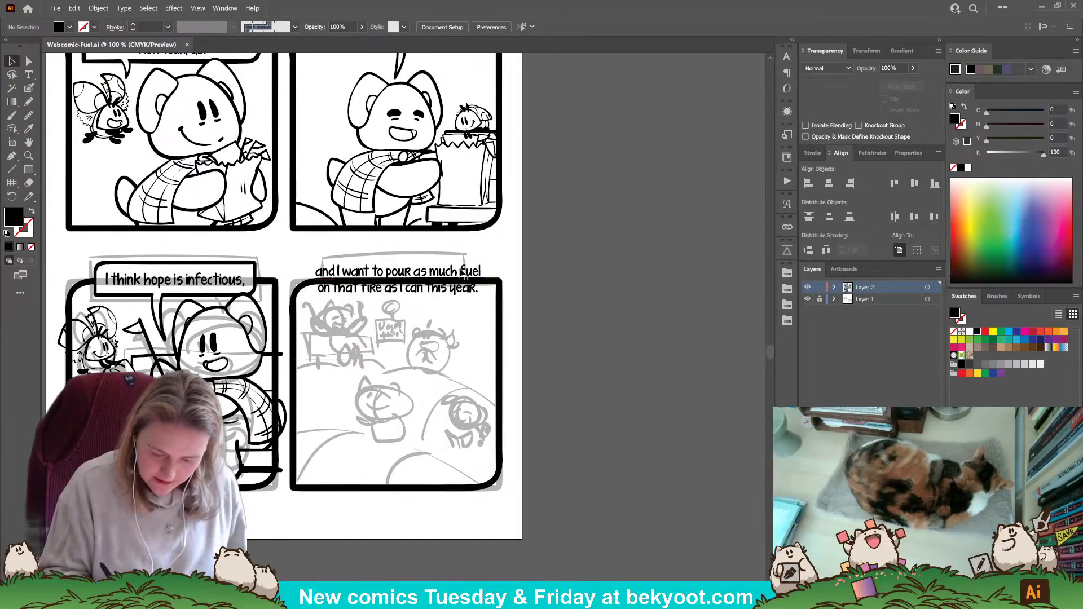
pyautogui.moveTo(455, 276); pyautogui.dragTo(462, 255)
pyautogui.moveTo(551, 235); pyautogui.dragTo(645, 383)
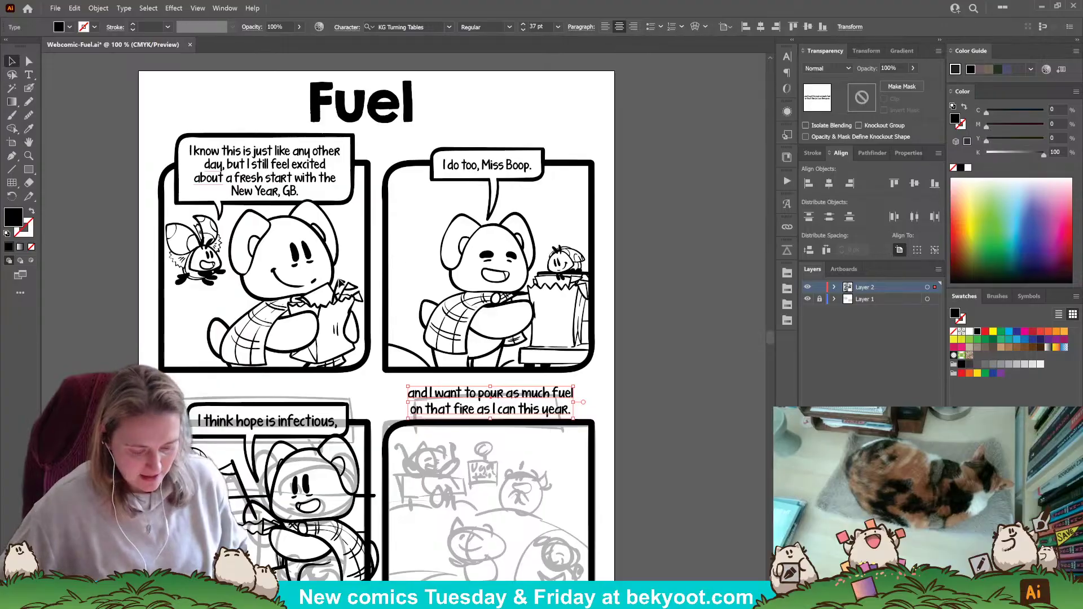
# Review the three inked panels up close, including their balloons and line work, and compare them across the whole page.
pyautogui.click(268, 278)
pyautogui.moveTo(268, 278); pyautogui.dragTo(298, 272)
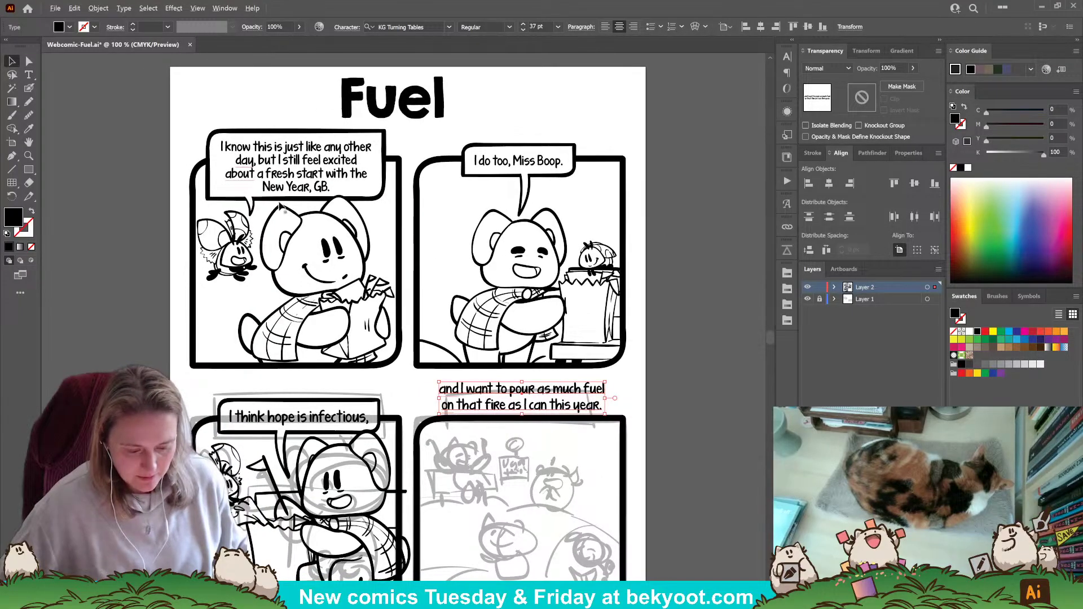
pyautogui.scroll(1, 278, 203)
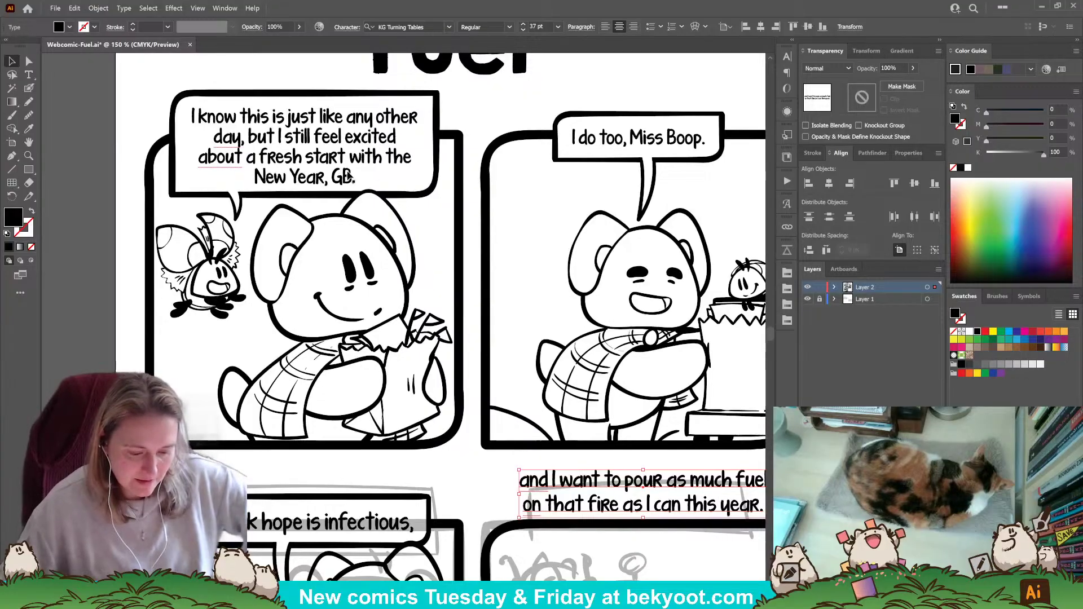
pyautogui.hscroll(5, 461, 220)
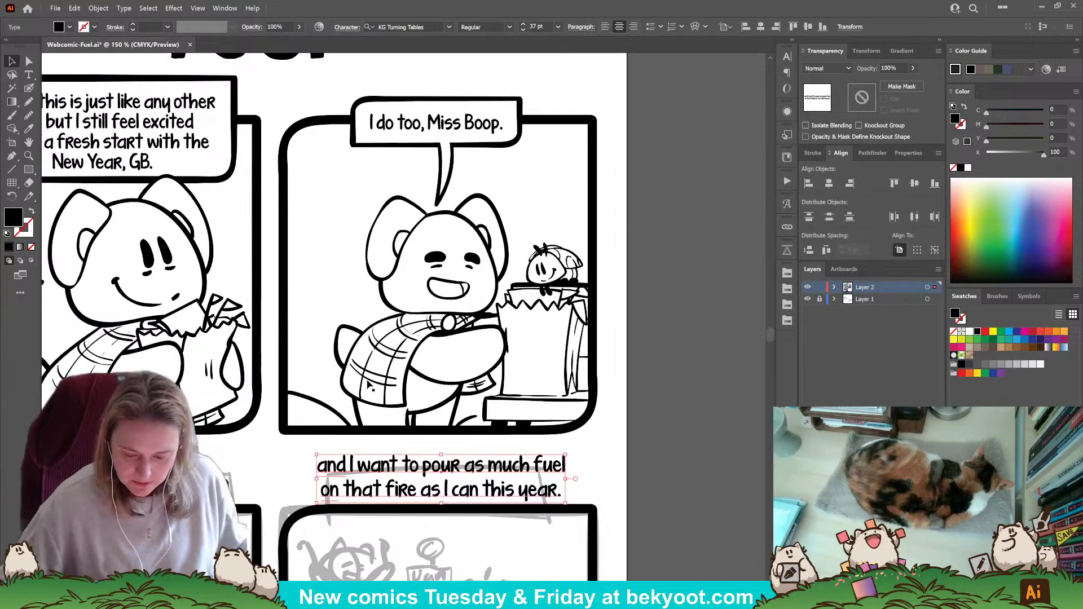
pyautogui.scroll(-7, 368, 385)
pyautogui.hscroll(-5, 368, 385)
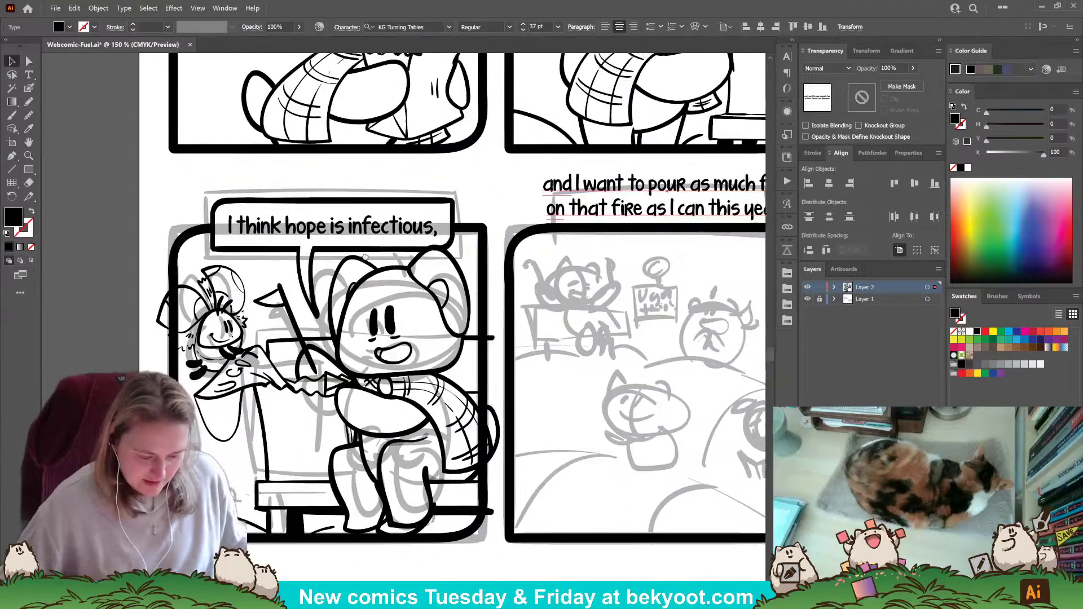
pyautogui.hscroll(3, 627, 301)
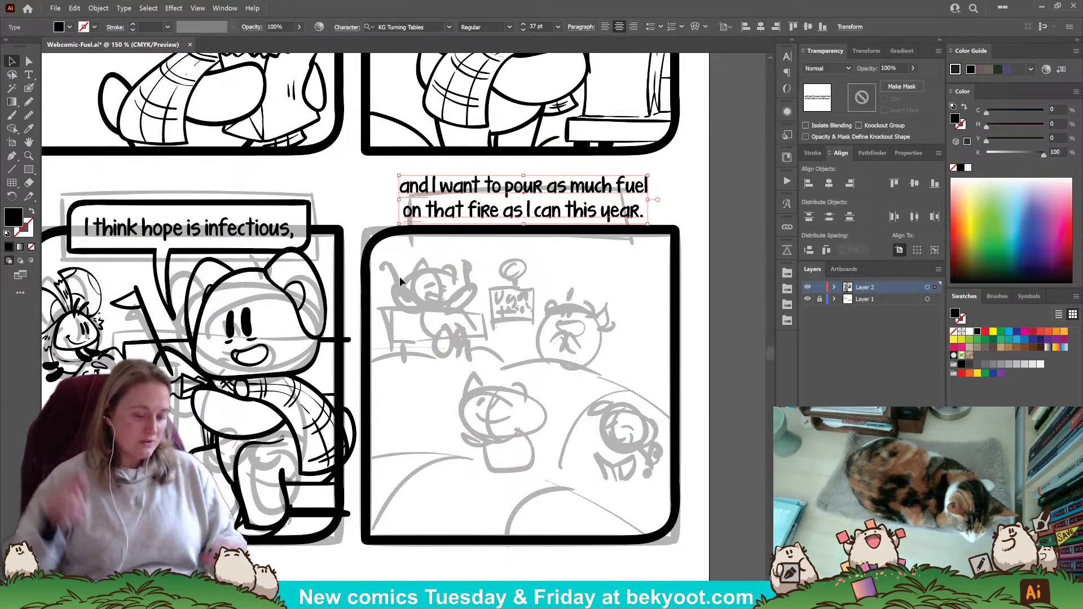
pyautogui.hotkey('ctrl', '-')
pyautogui.hotkey('ctrl', '-')
pyautogui.hotkey('ctrl', '-')
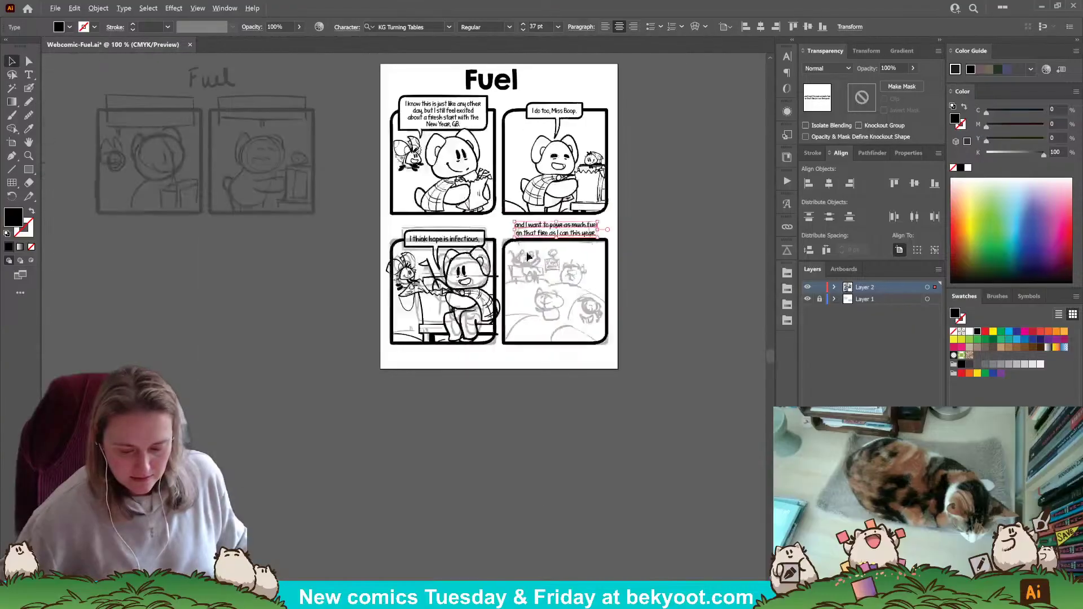
pyautogui.moveTo(516, 253); pyautogui.dragTo(436, 289)
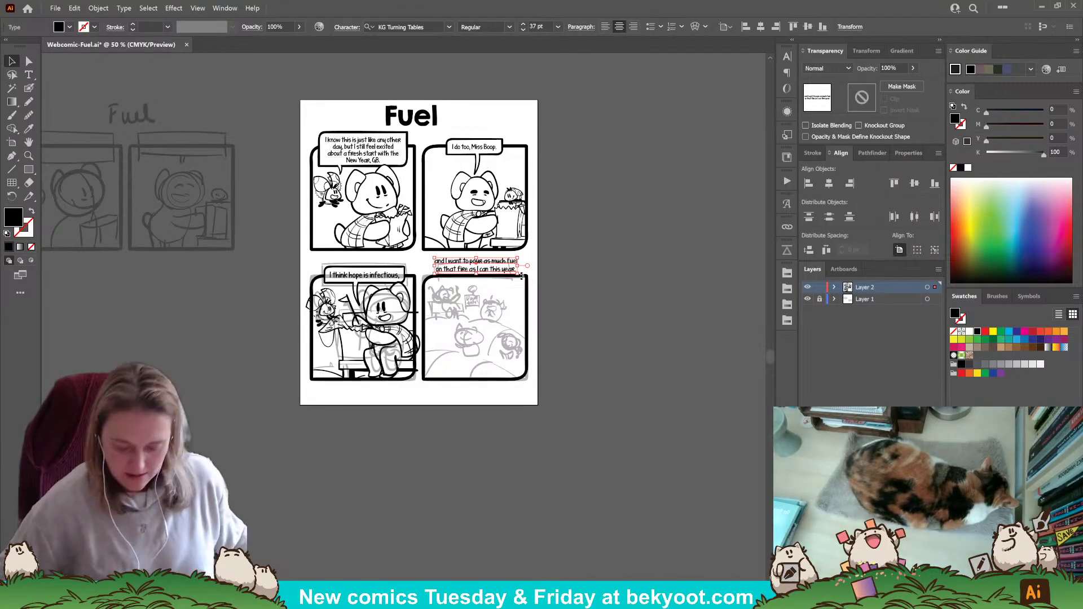
# Examine the fourth panel's rough sketch of characters and hills alongside the neighbouring inked panels and the full page layout.
pyautogui.scroll(2, 482, 325)
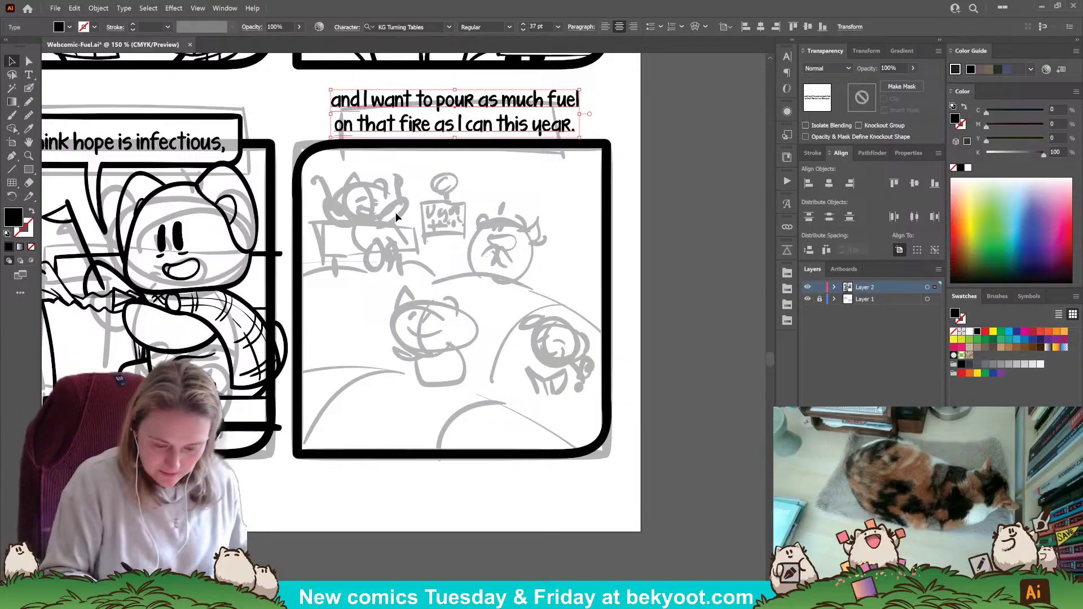
pyautogui.scroll(-1, 485, 304)
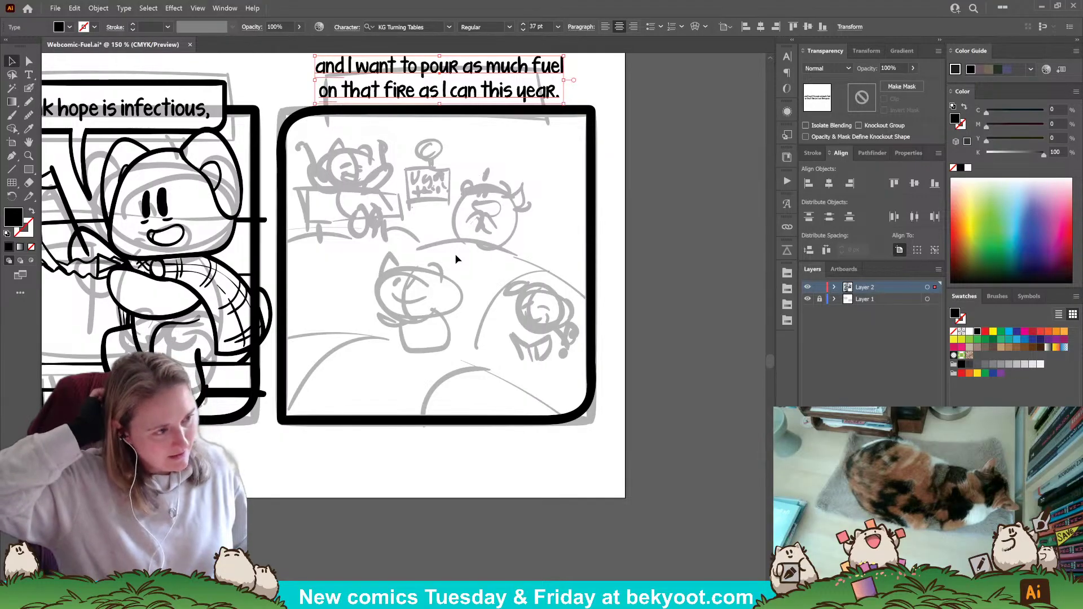
pyautogui.moveTo(322, 344); pyautogui.dragTo(425, 462)
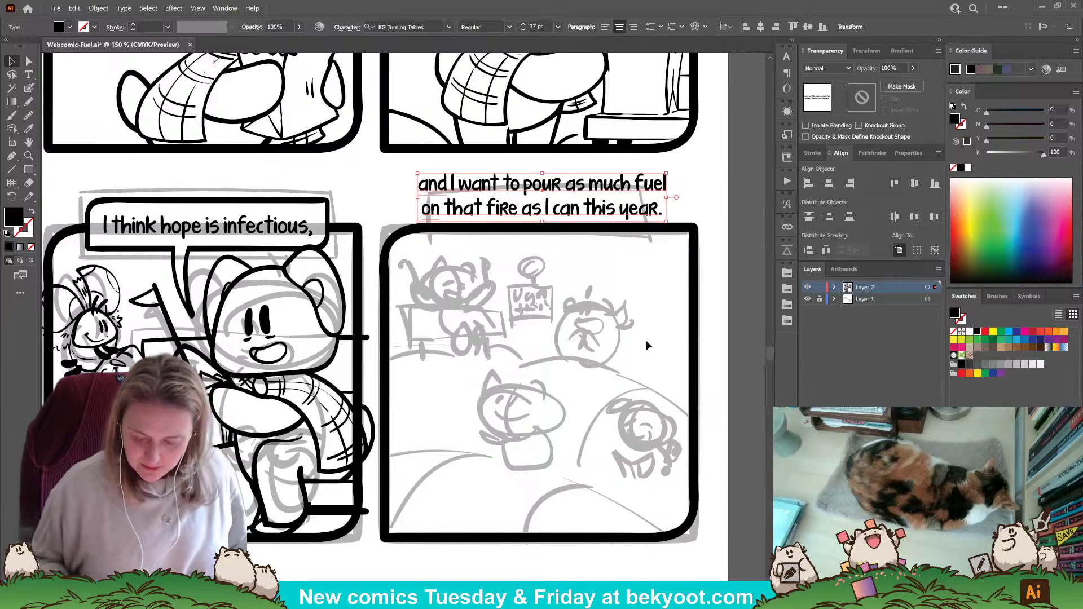
pyautogui.press('space')
pyautogui.scroll(-4, 580, 464)
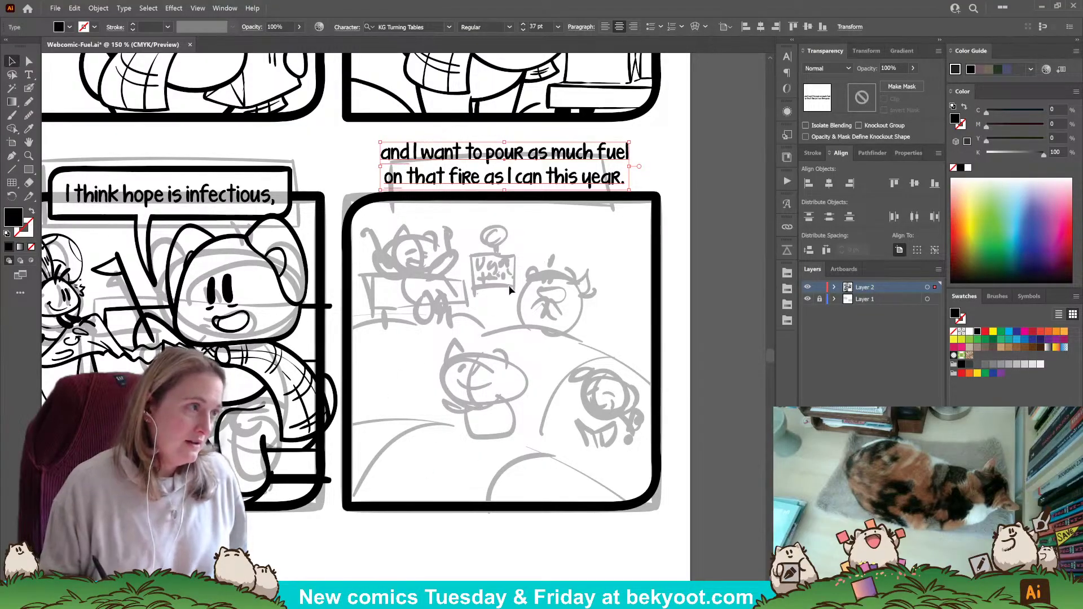
pyautogui.scroll(5, 399, 282)
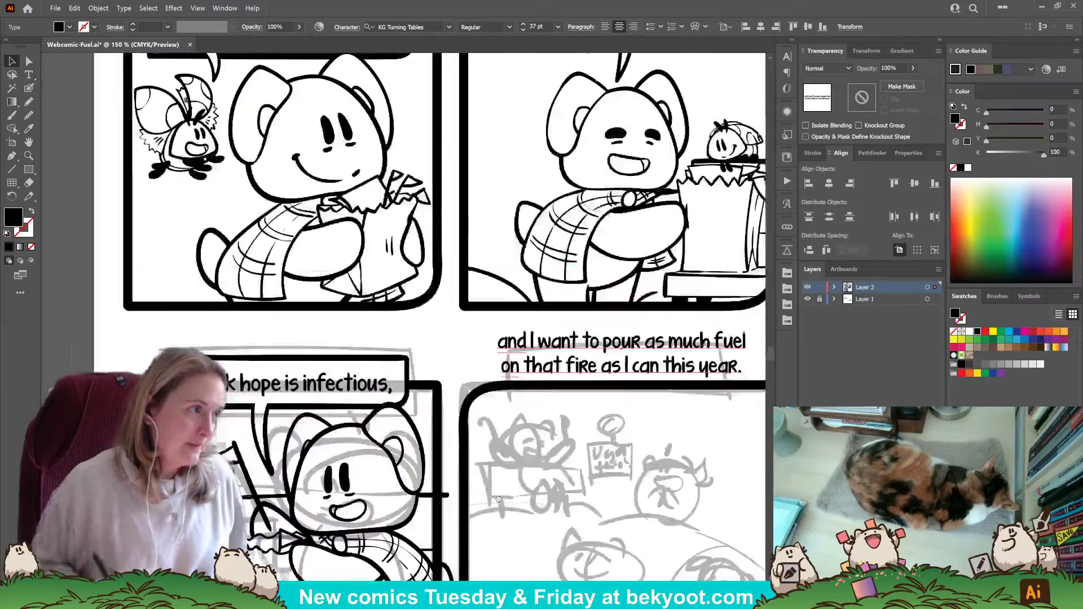
pyautogui.hscroll(-3, 399, 282)
pyautogui.scroll(-5, 540, 240)
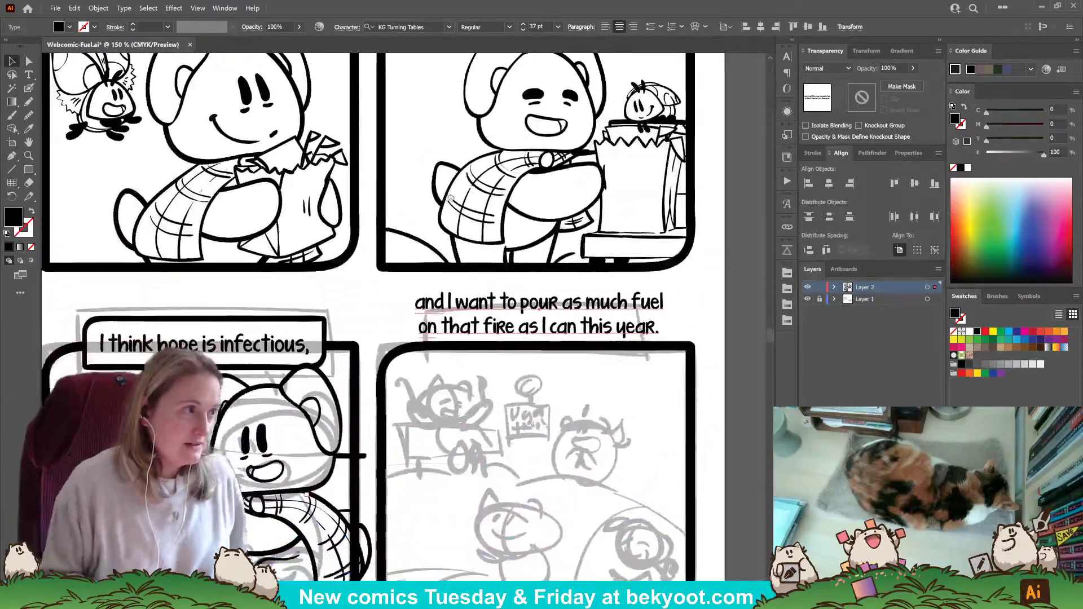
pyautogui.hscroll(2, 540, 240)
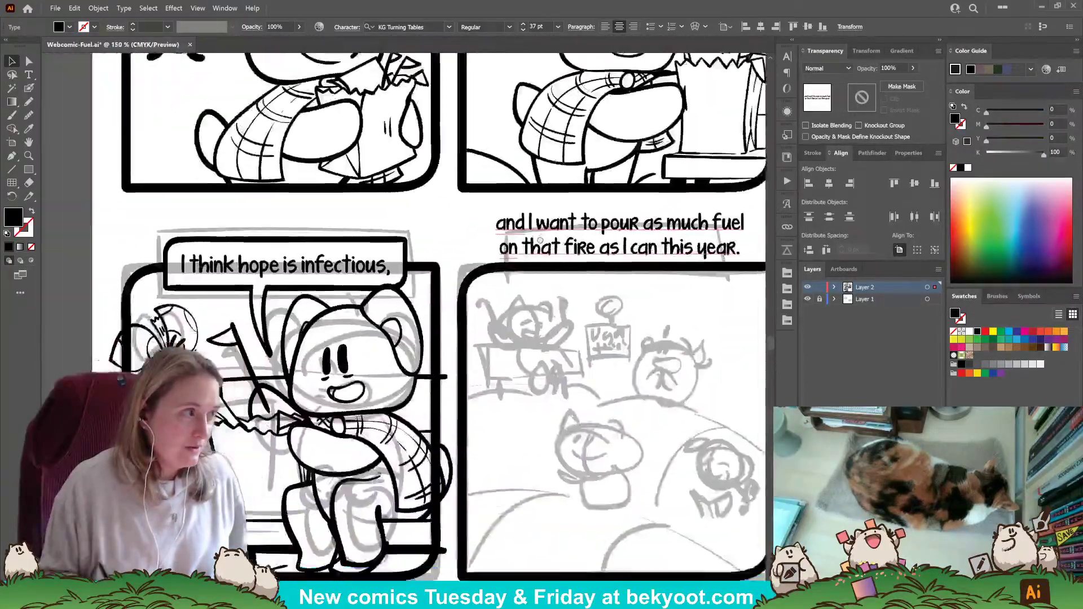
pyautogui.moveTo(540, 240); pyautogui.dragTo(581, 216)
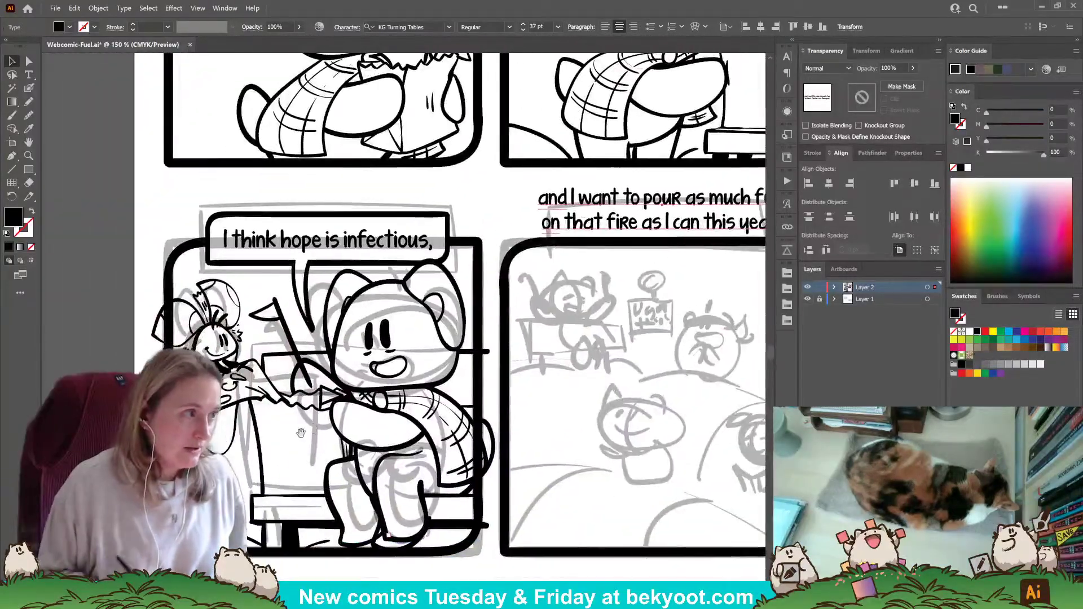
pyautogui.moveTo(393, 438); pyautogui.dragTo(265, 436)
pyautogui.scroll(-3, 264, 435)
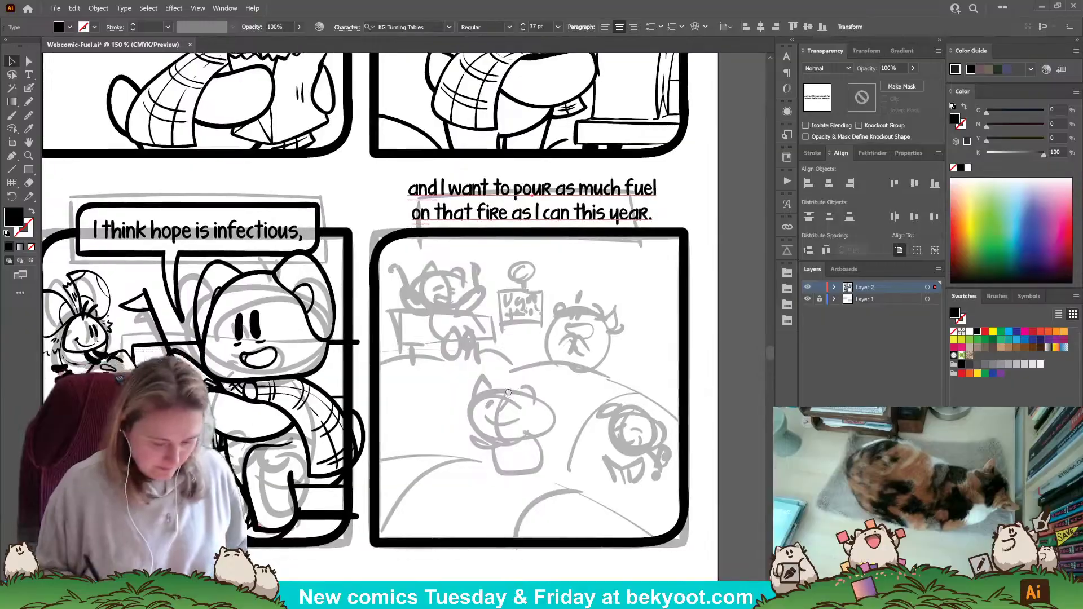
pyautogui.hscroll(-1, 508, 352)
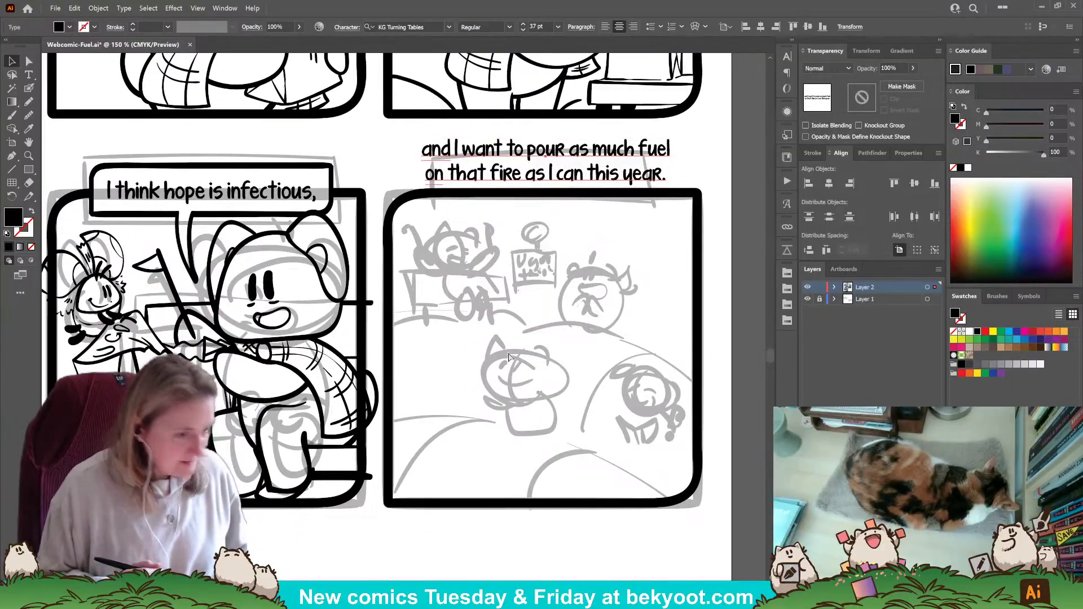
pyautogui.scroll(-1, 513, 318)
pyautogui.scroll(-1, 504, 329)
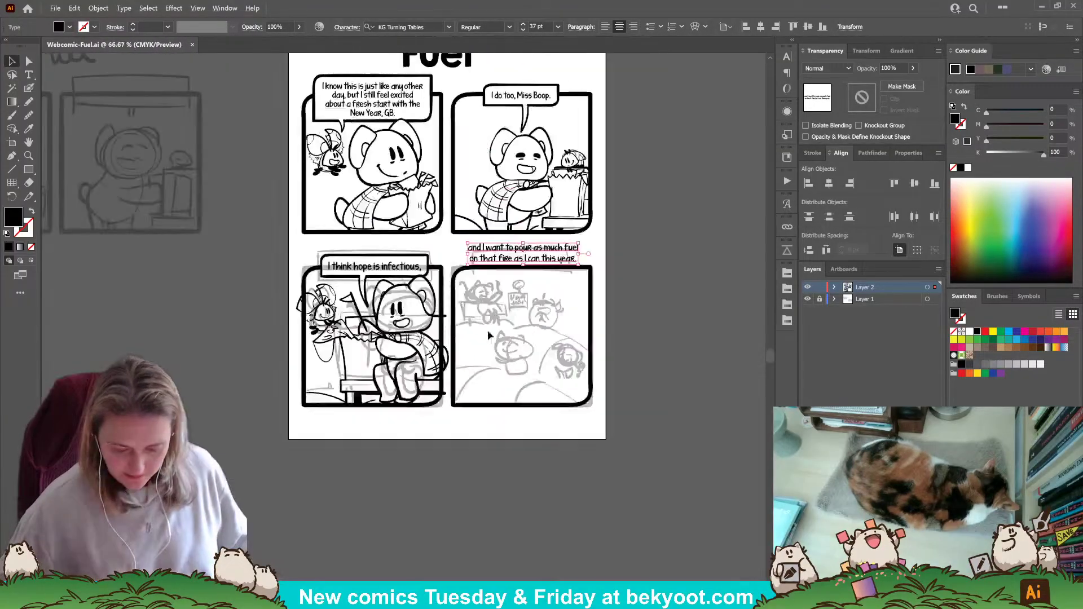
pyautogui.moveTo(487, 330); pyautogui.dragTo(413, 394)
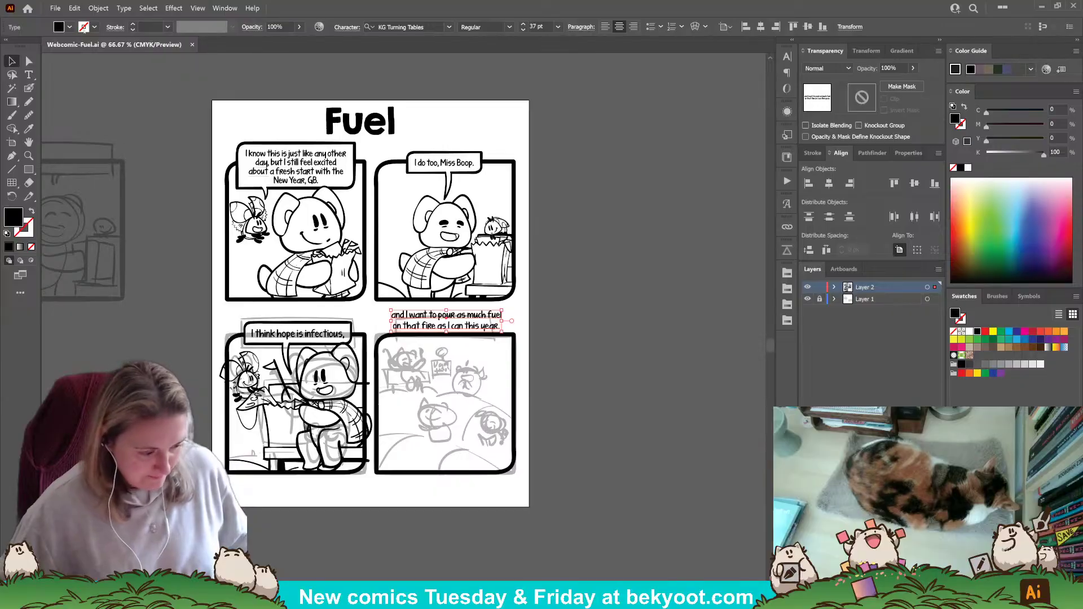
# Open the recent file Webcomic-Ribbons.ai and look over its full comic page and its separate square panels.
pyautogui.click(58, 11)
pyautogui.moveTo(141, 52)
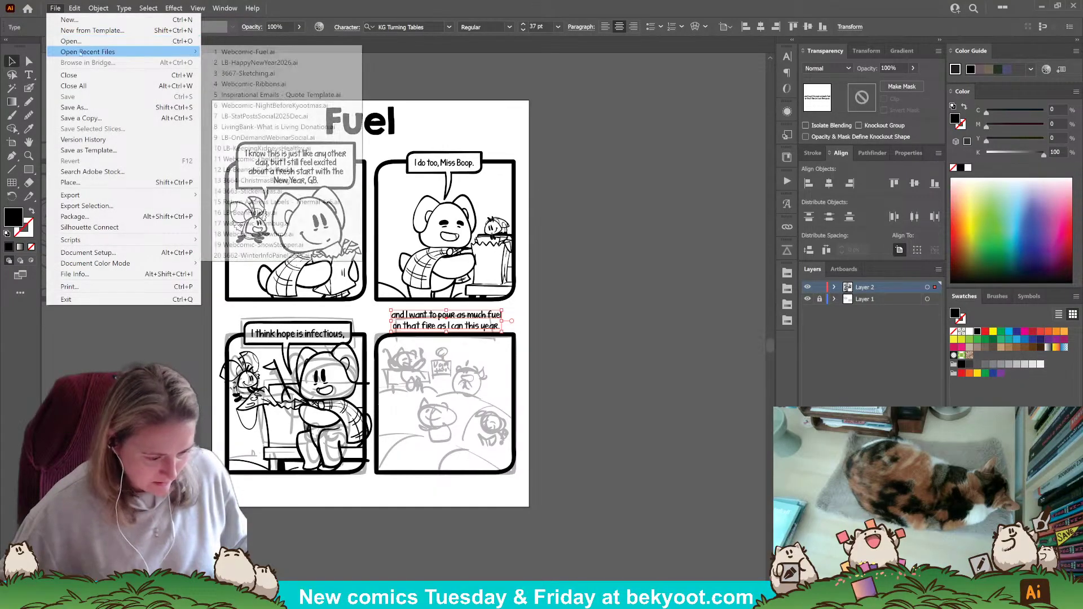
pyautogui.click(239, 85)
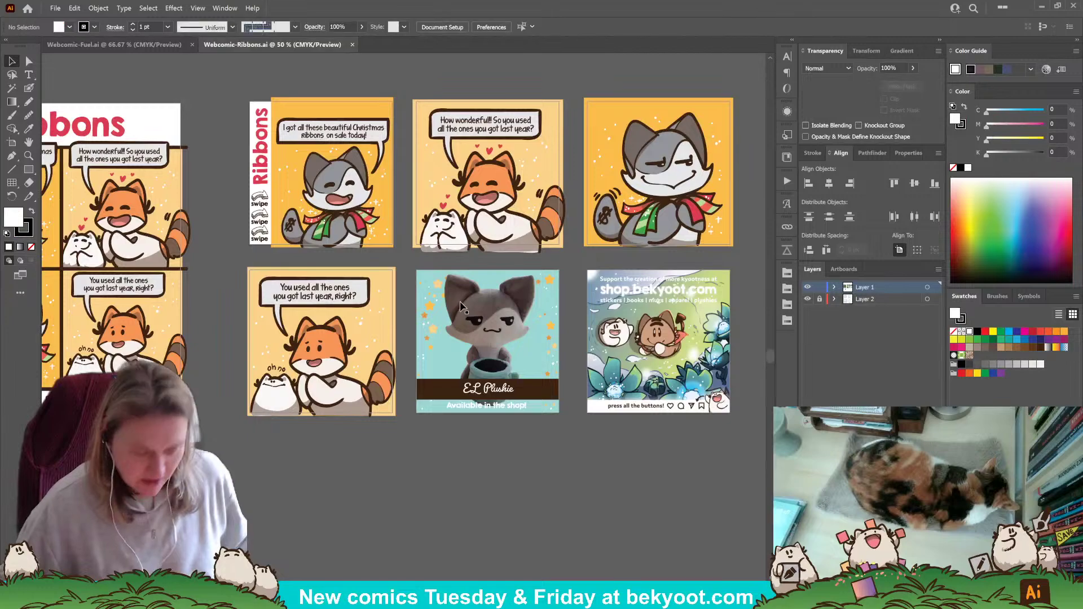
pyautogui.moveTo(379, 275); pyautogui.dragTo(621, 254)
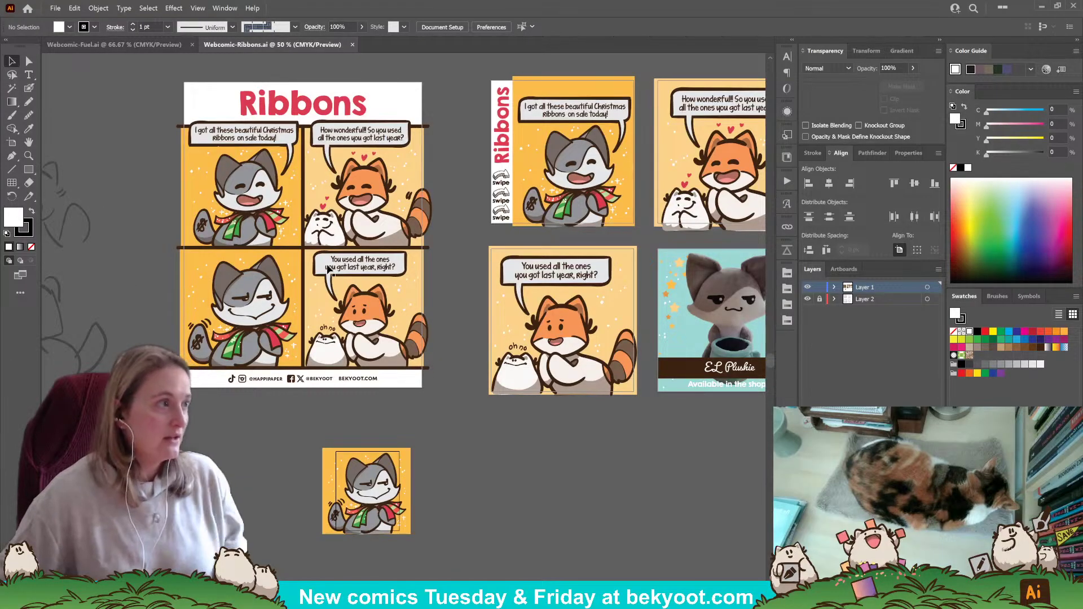
pyautogui.moveTo(581, 151); pyautogui.dragTo(290, 158)
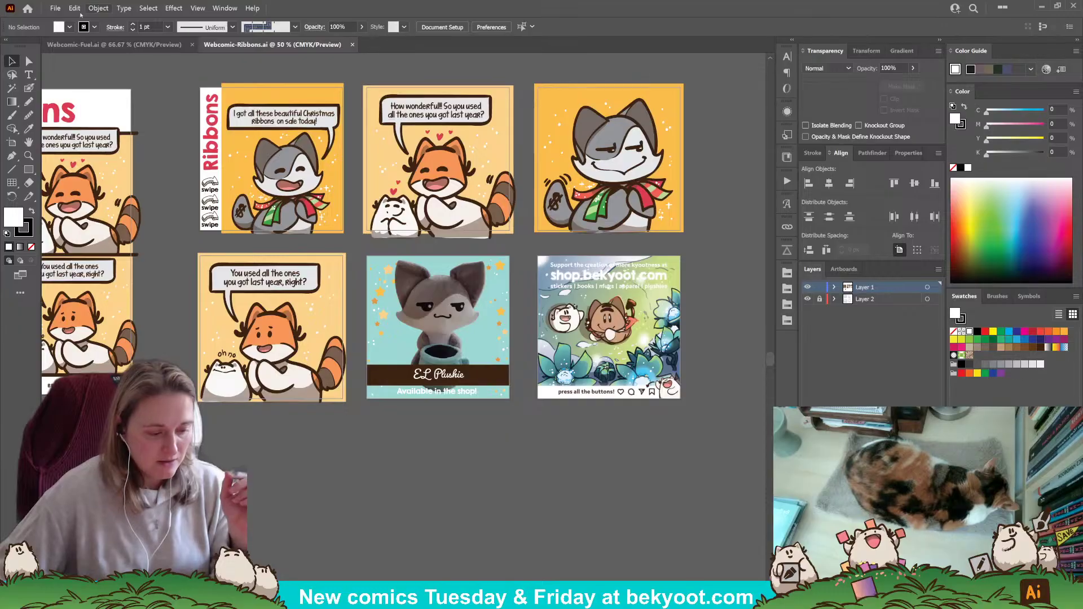
# View the available export options for the Ribbons comic without exporting anything.
pyautogui.click(54, 8)
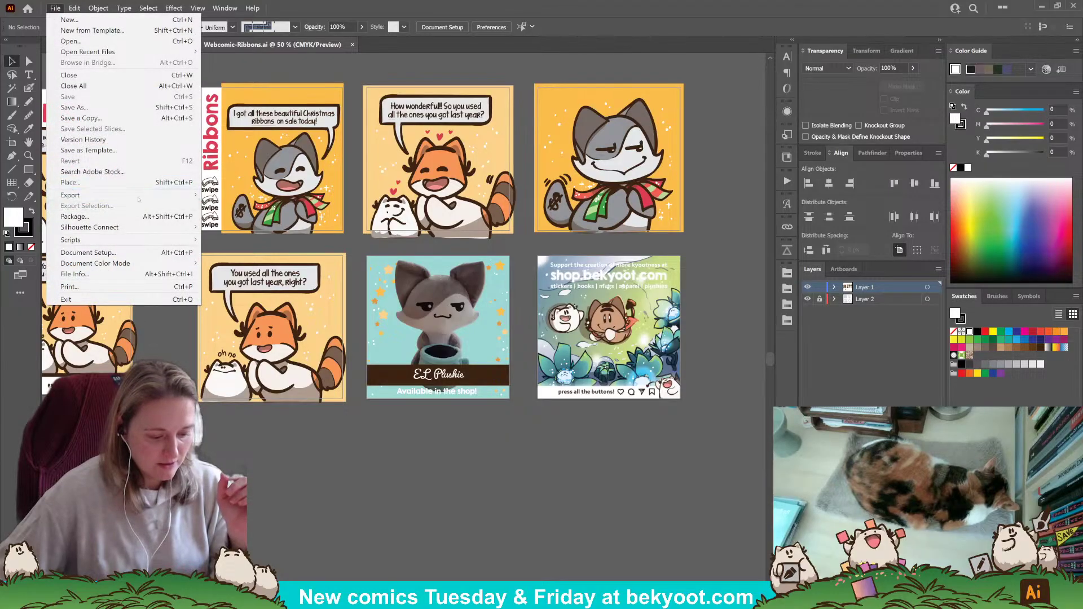
pyautogui.moveTo(145, 195)
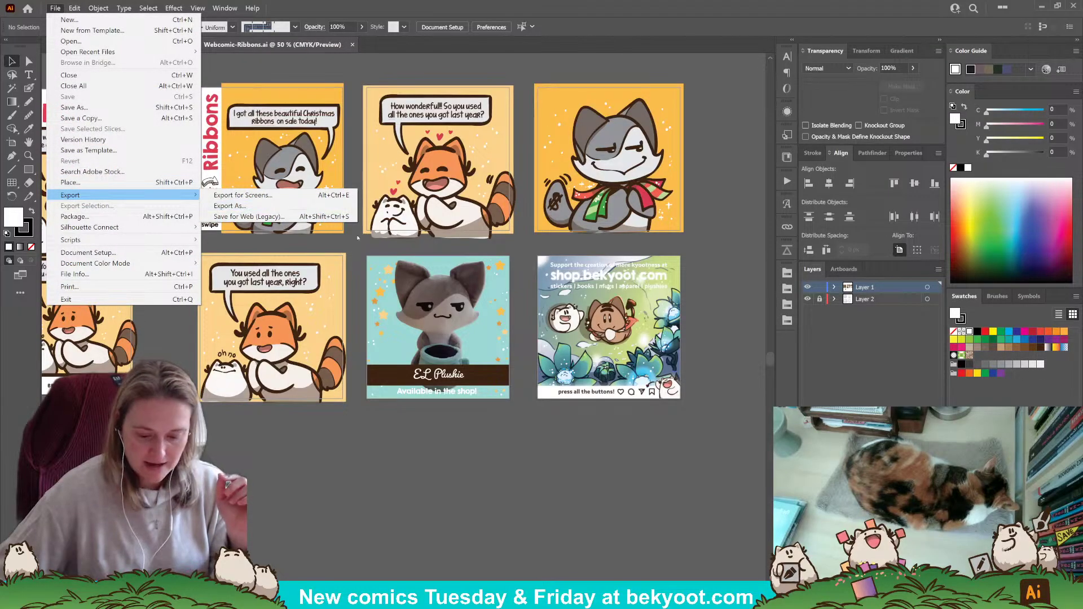
pyautogui.click(454, 456)
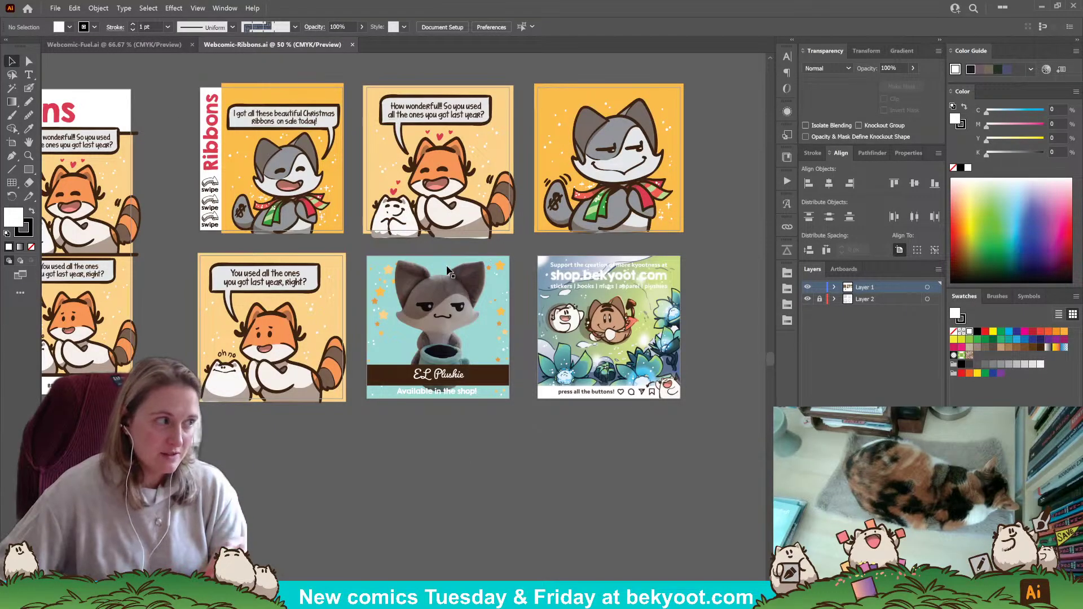
# Inspect the grouped artwork of the smirking cat's square panel, the full Ribbons page and the small square thumbnail beneath it.
pyautogui.click(564, 161)
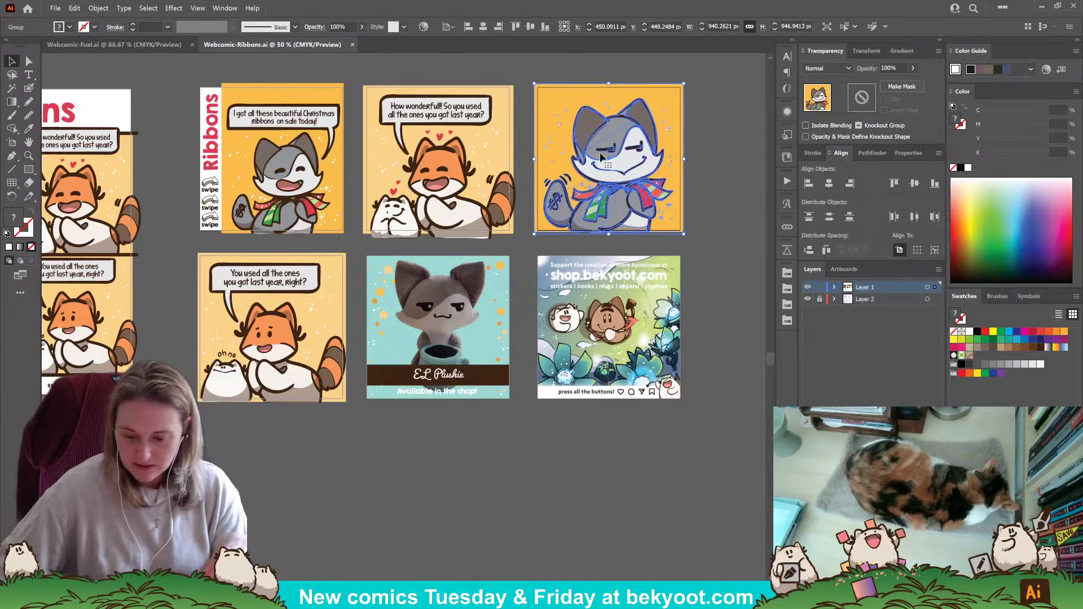
pyautogui.click(717, 142)
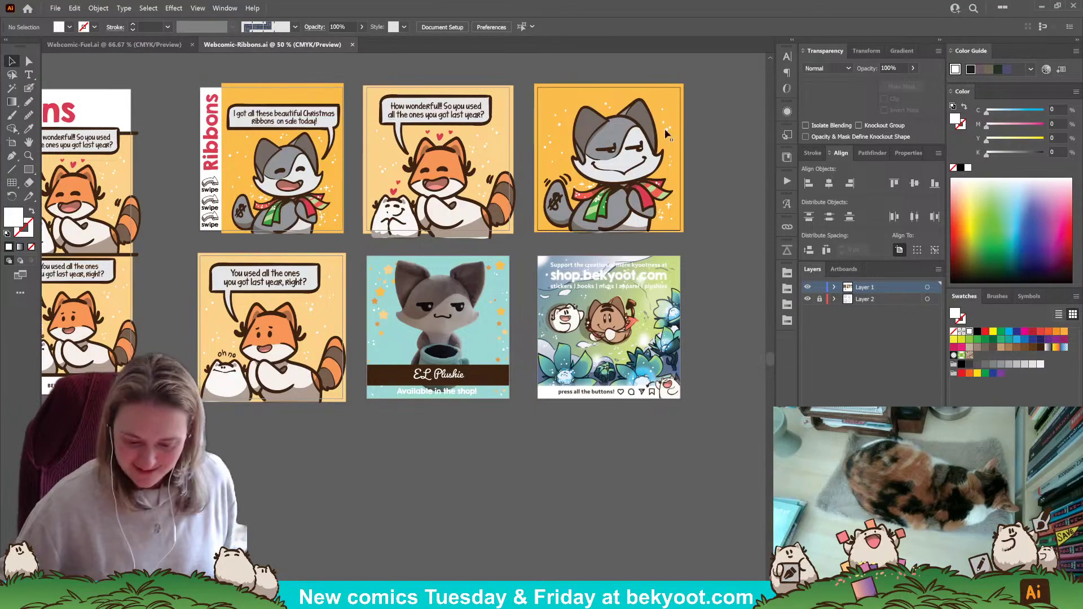
pyautogui.hscroll(-5, 265, 251)
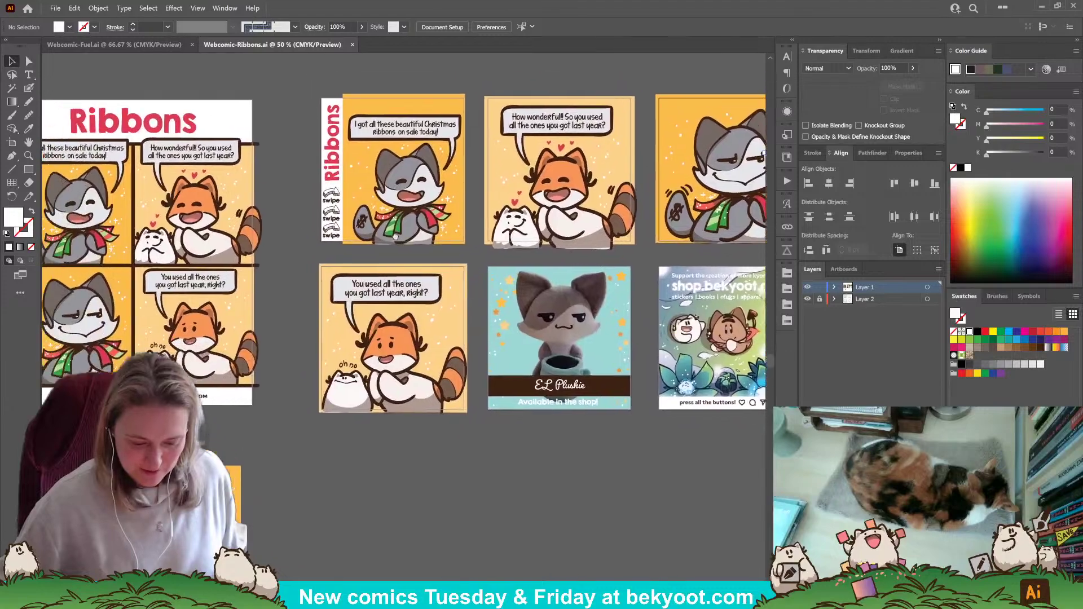
pyautogui.hscroll(-3, 265, 251)
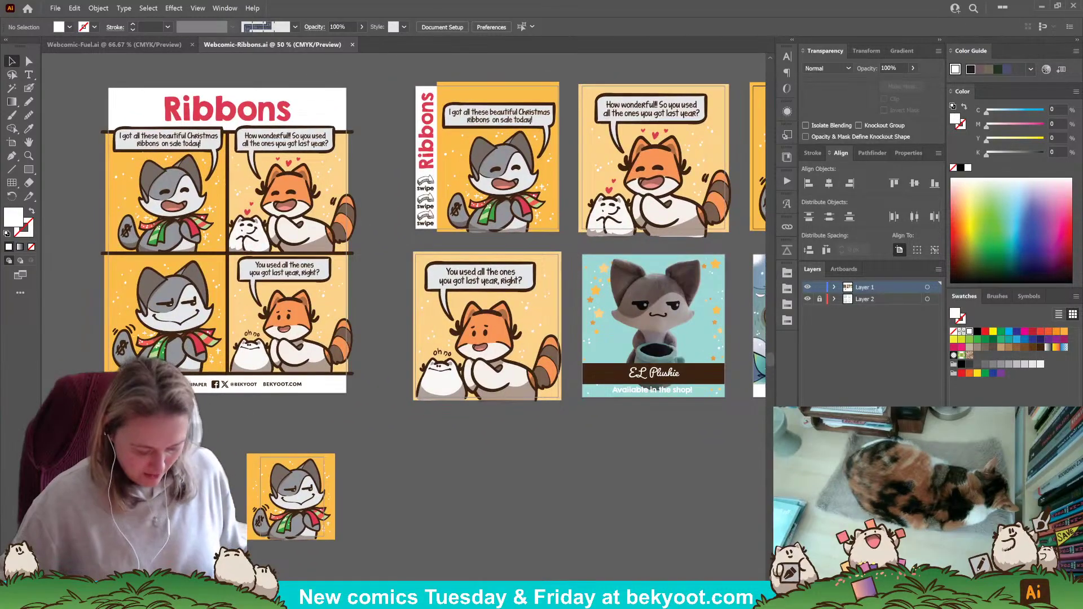
pyautogui.scroll(-4, 353, 454)
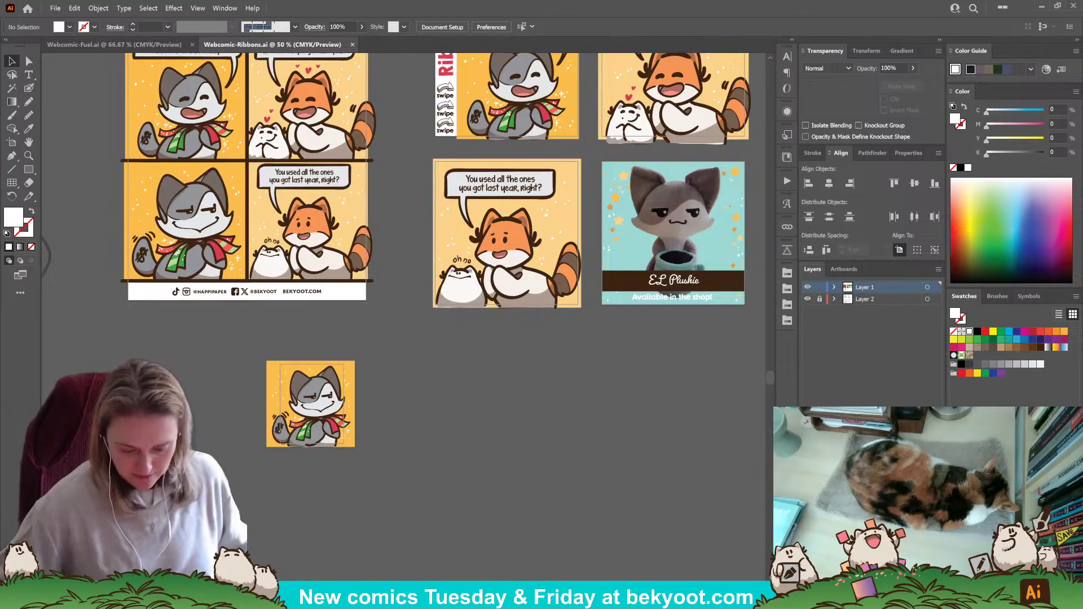
# Temporarily hide Layer 1 of the Ribbons comic to examine its blank artboards and rough sketches, restoring the artwork's visibility after each look.
pyautogui.scroll(-2, 431, 277)
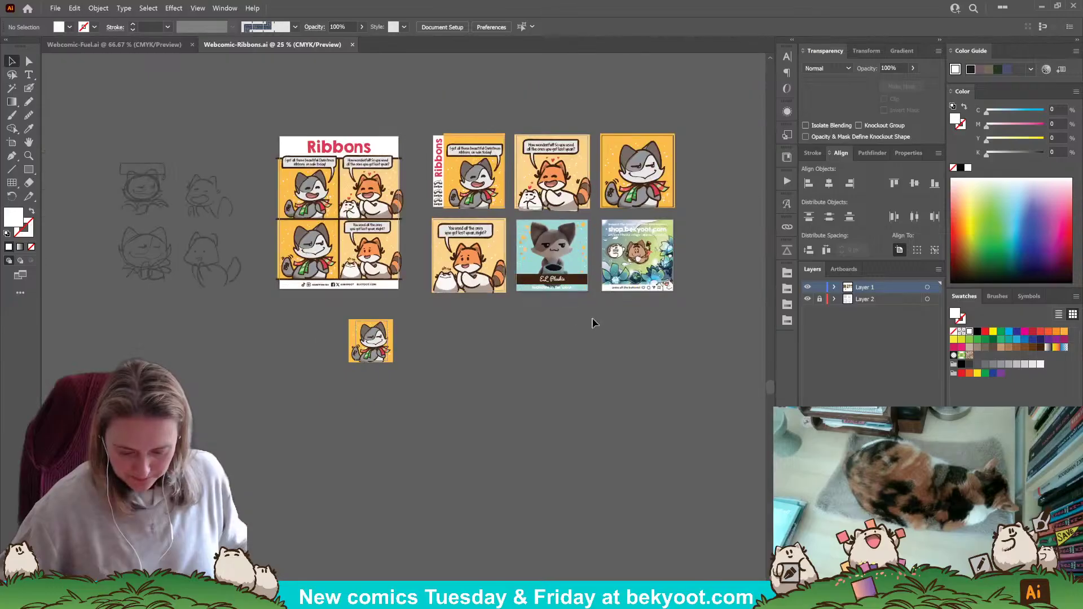
pyautogui.moveTo(592, 320); pyautogui.dragTo(558, 385)
pyautogui.scroll(2, 301, 248)
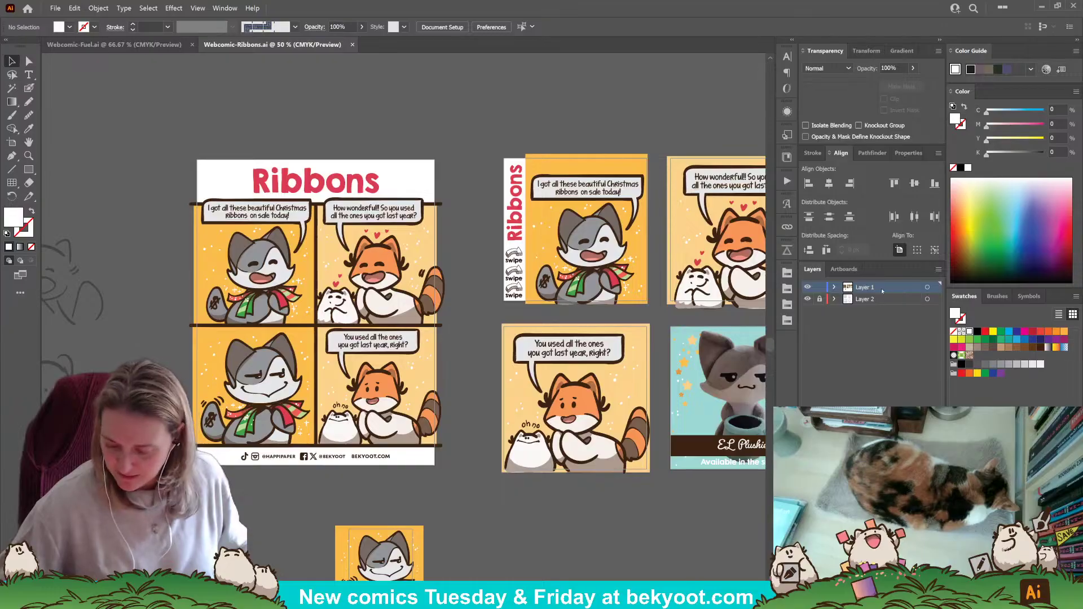
pyautogui.click(807, 288)
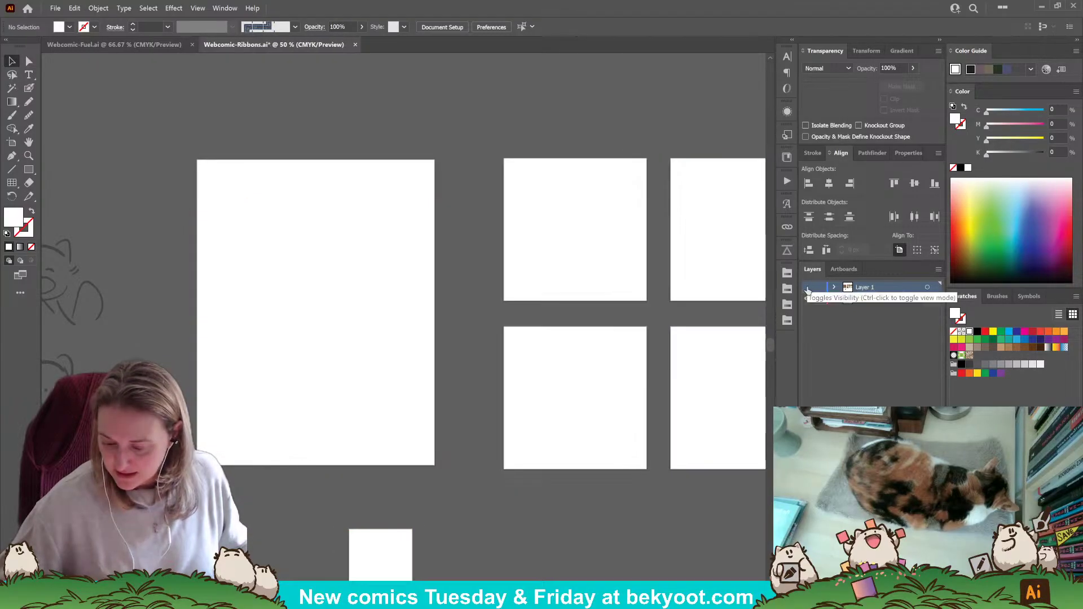
pyautogui.click(807, 287)
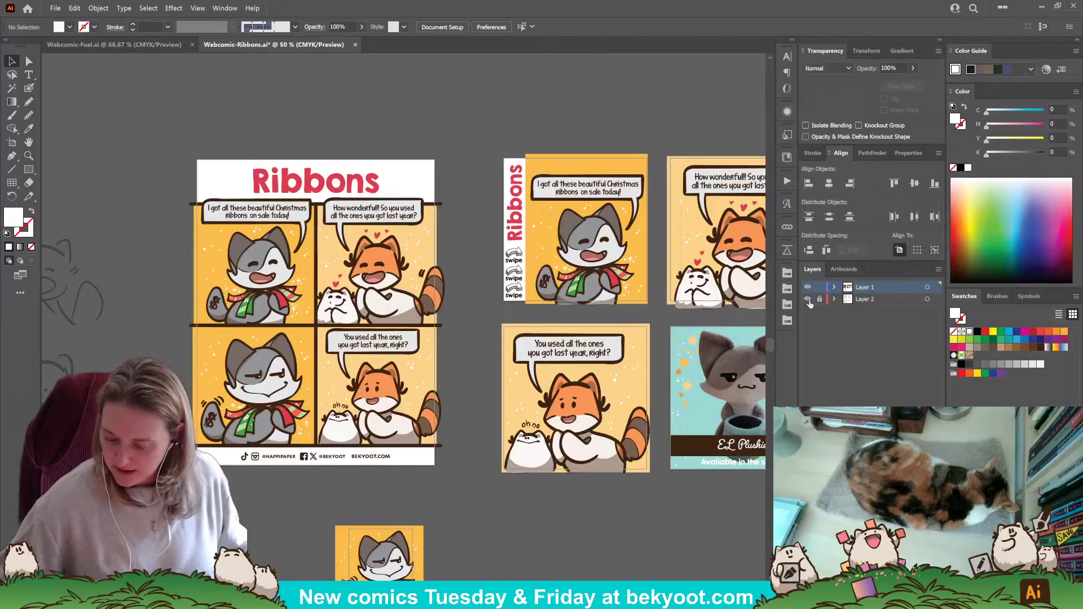
pyautogui.click(807, 288)
pyautogui.moveTo(184, 299); pyautogui.dragTo(536, 290)
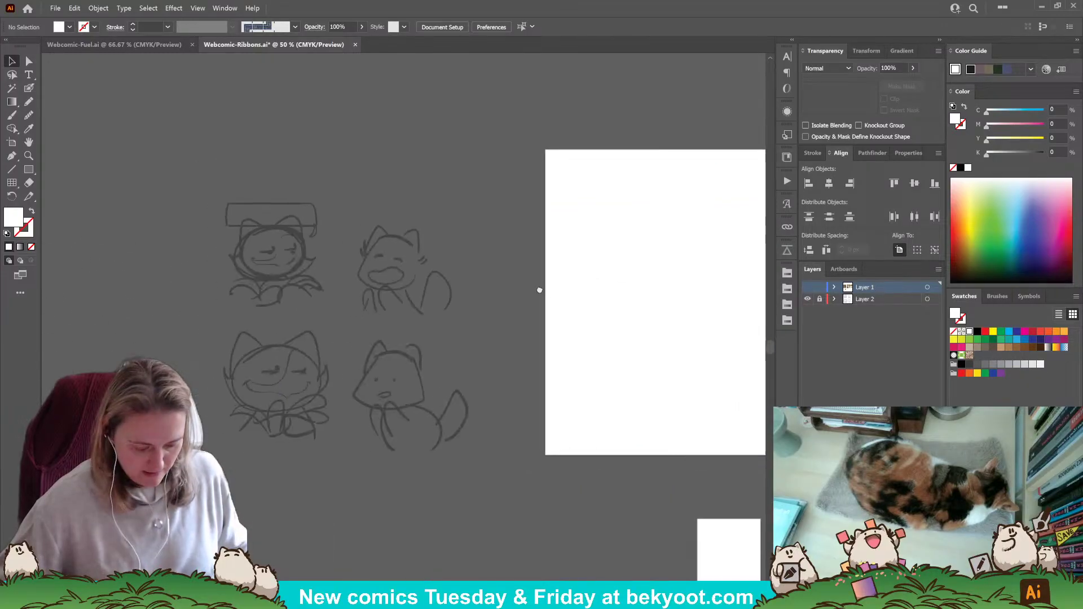
pyautogui.moveTo(624, 295); pyautogui.dragTo(493, 282)
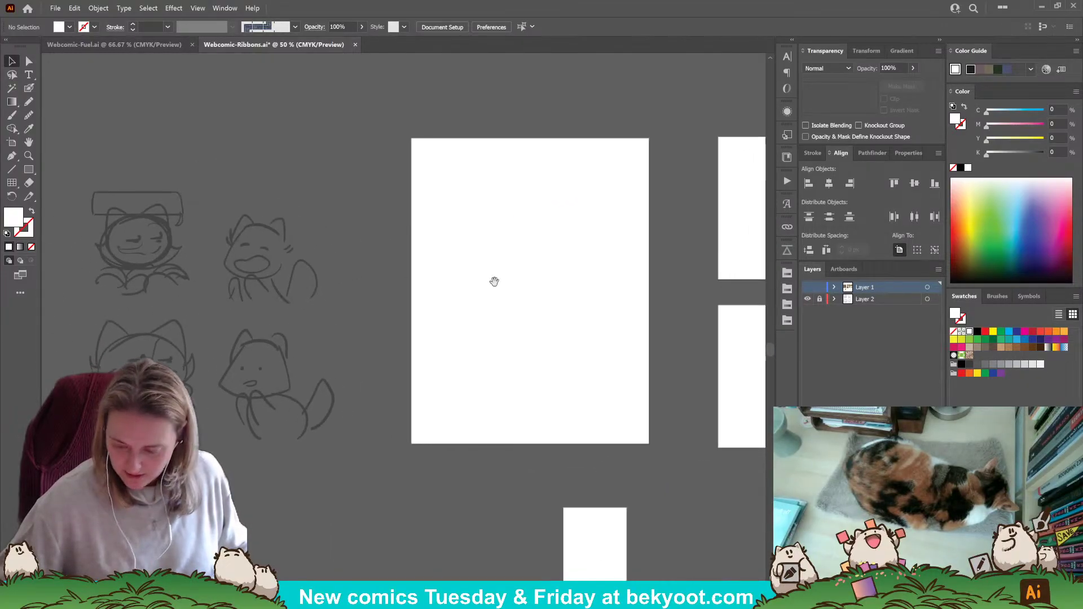
pyautogui.click(808, 288)
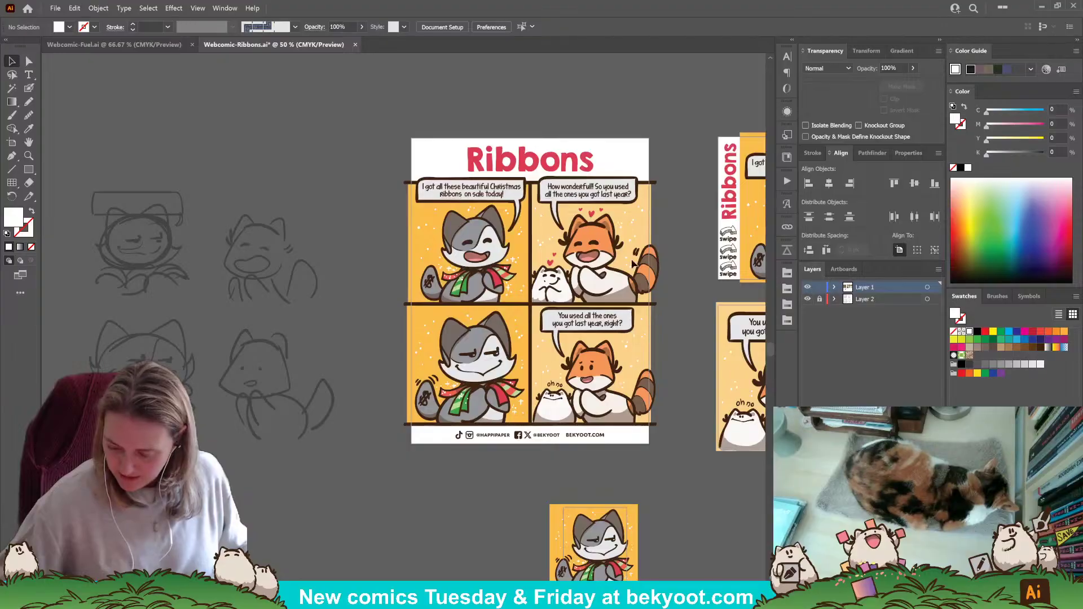
# Return to Webcomic-Fuel.ai, deselect the fourth panel's caption, and look over the full page with its inked panels and remaining sketch.
pyautogui.click(130, 44)
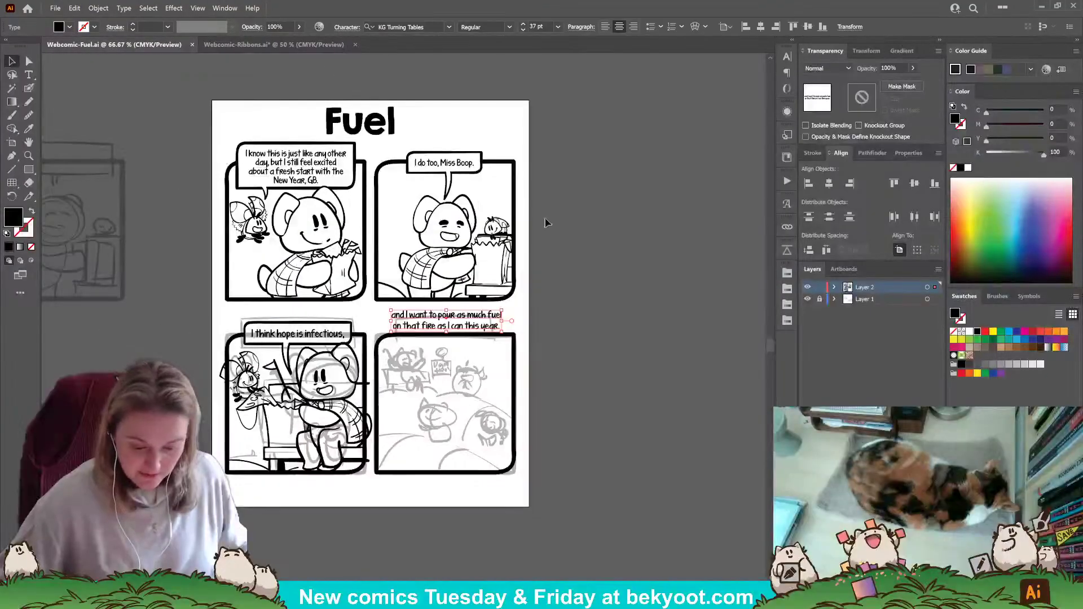
pyautogui.moveTo(196, 261); pyautogui.dragTo(404, 234)
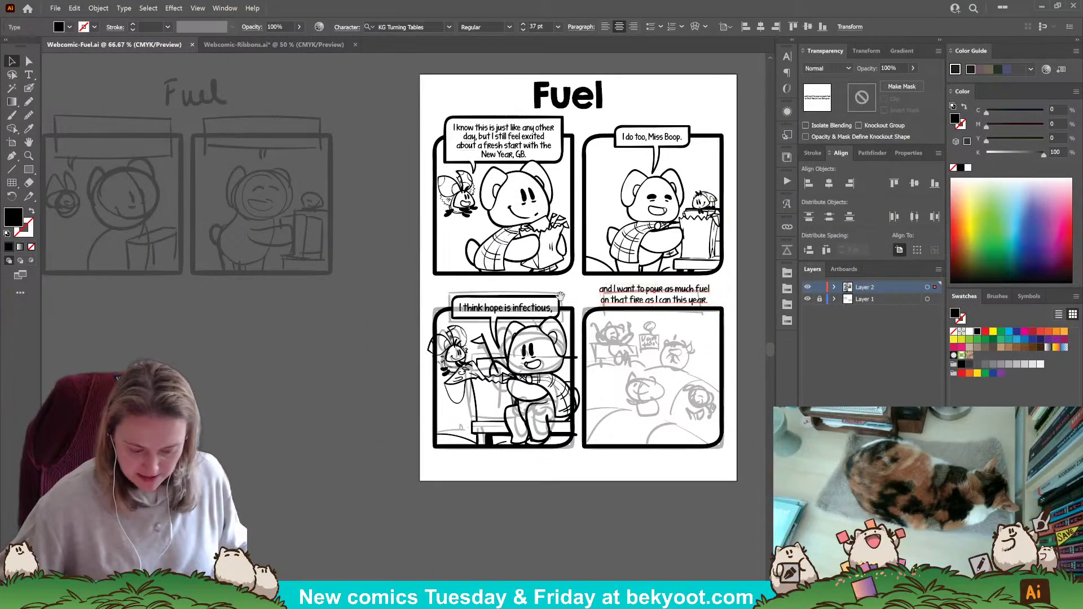
pyautogui.moveTo(560, 296); pyautogui.dragTo(472, 333)
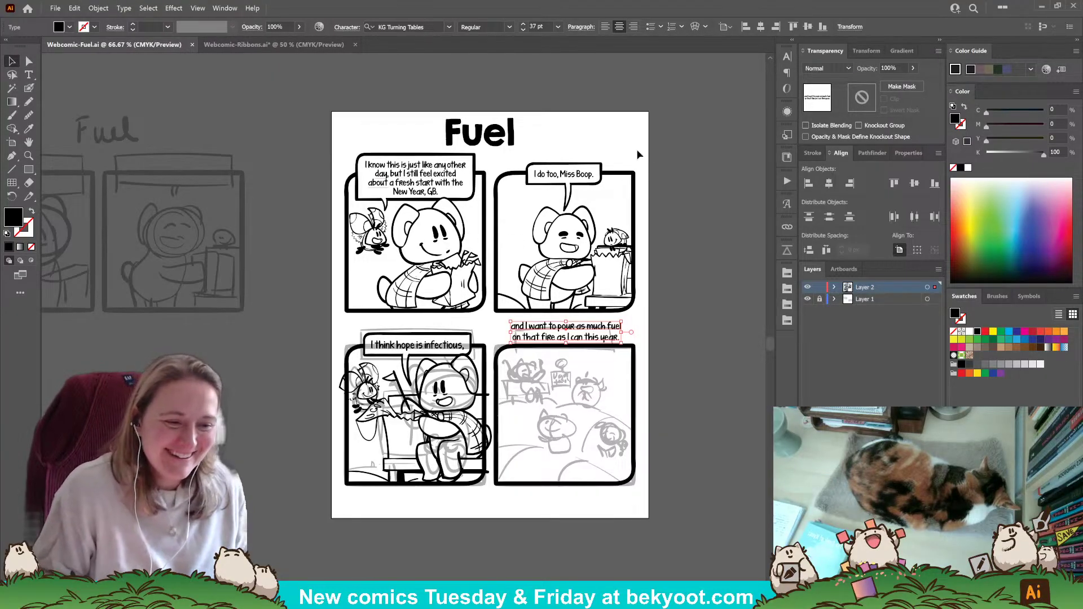
pyautogui.click(299, 165)
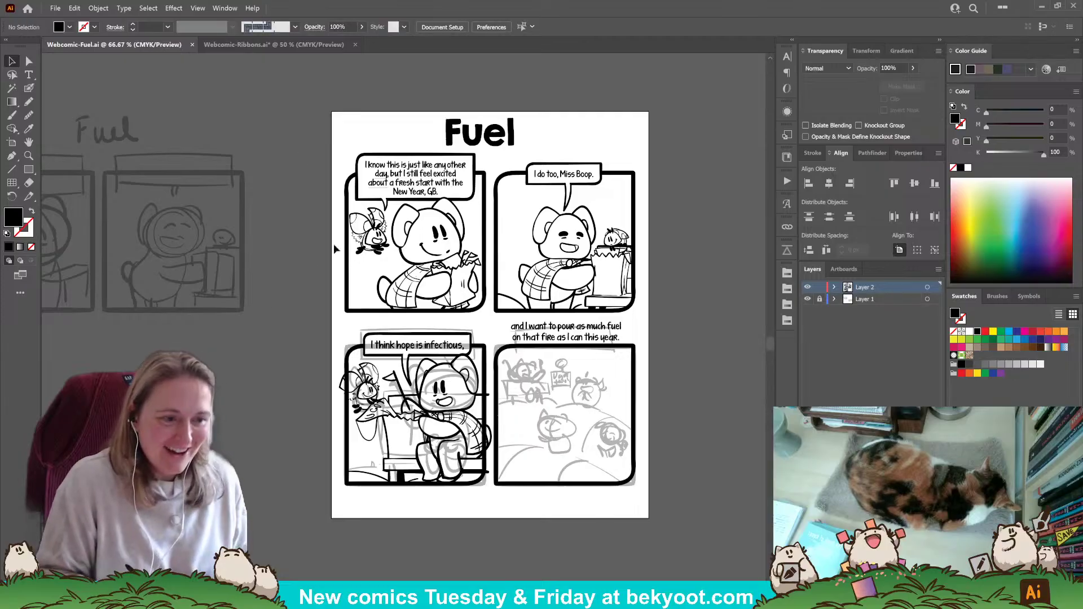
pyautogui.moveTo(318, 300); pyautogui.dragTo(336, 268)
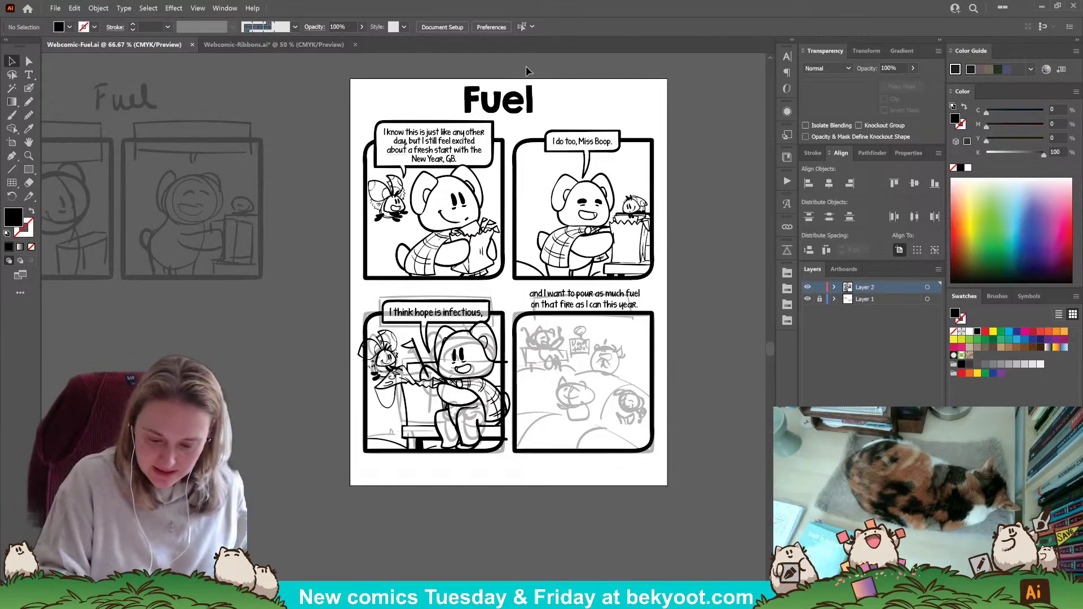
pyautogui.moveTo(507, 486); pyautogui.dragTo(420, 427)
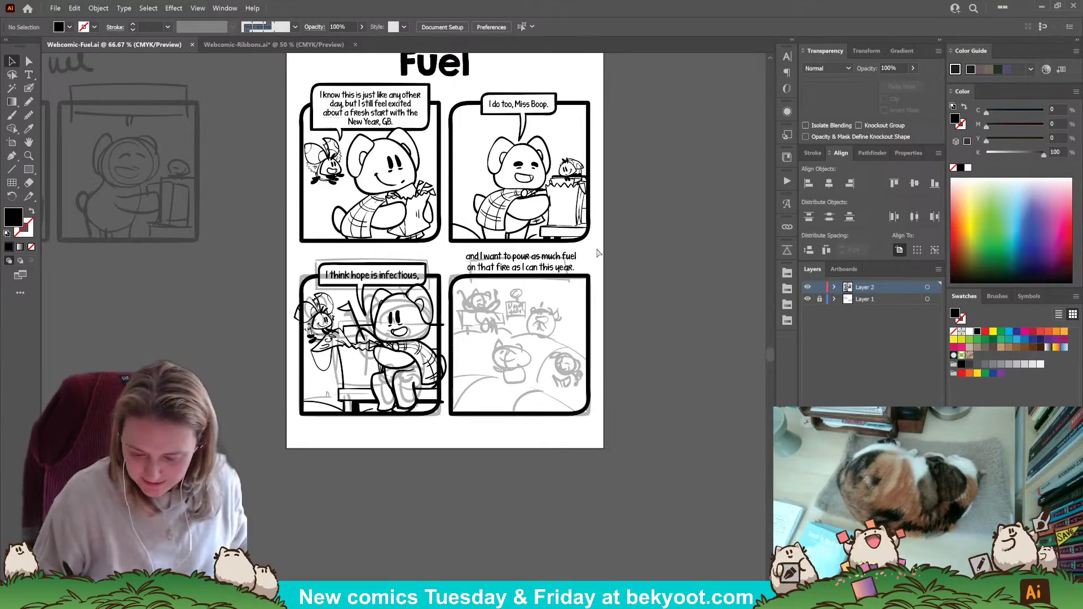
pyautogui.moveTo(613, 205); pyautogui.dragTo(601, 247)
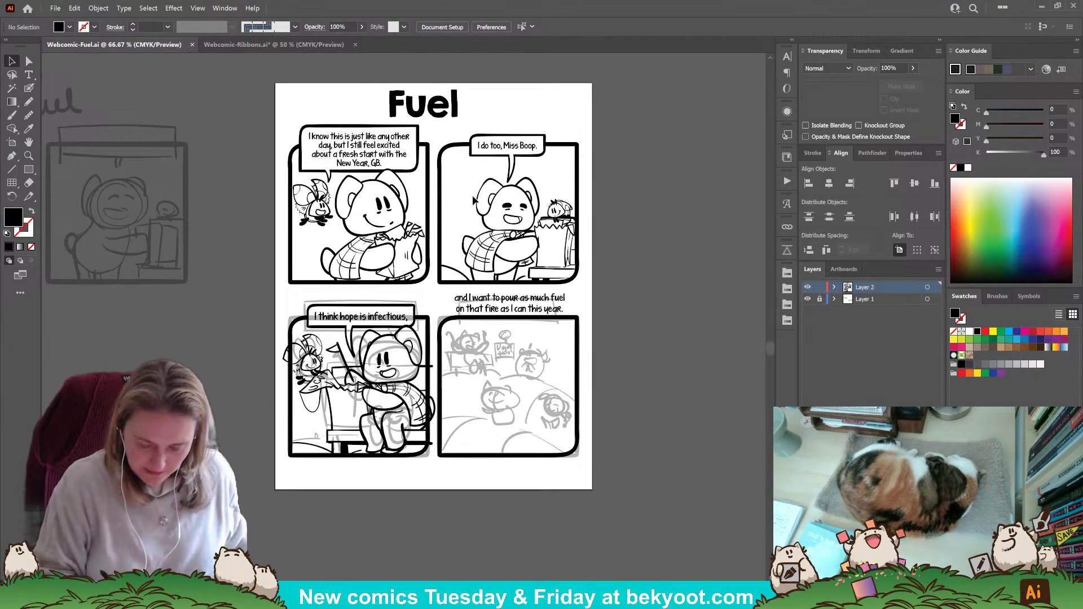